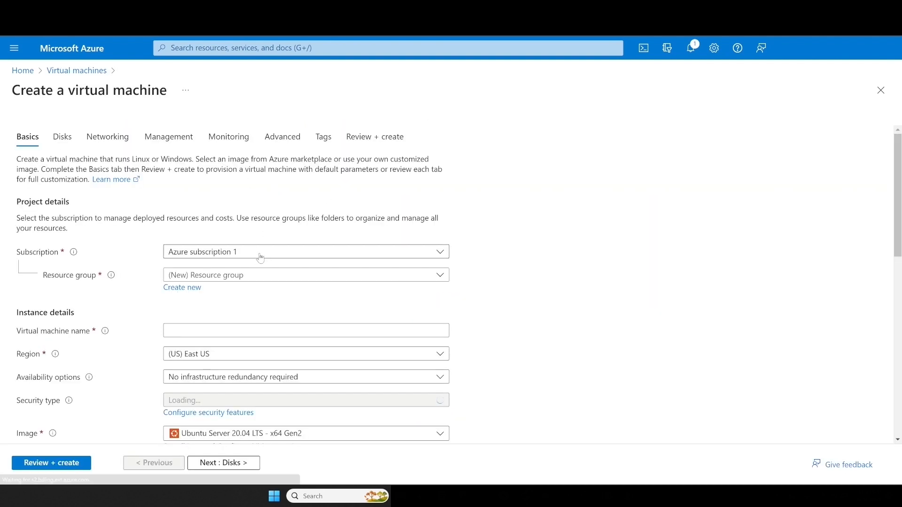
Step: Choose the existing lab resource group and paste in the virtual machine name
left_click(249, 276)
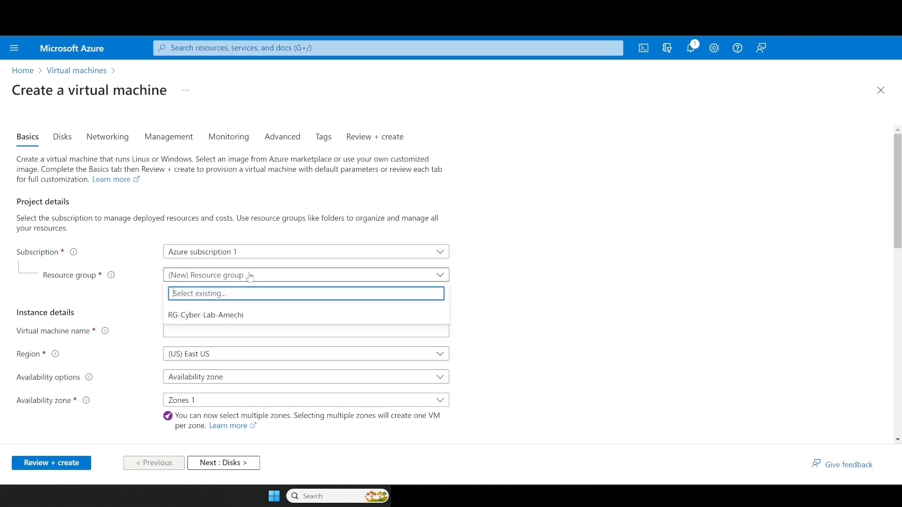
left_click(240, 318)
left_click(227, 328)
type("windows-vm-amechi")
key("Tab")
left_click(524, 281)
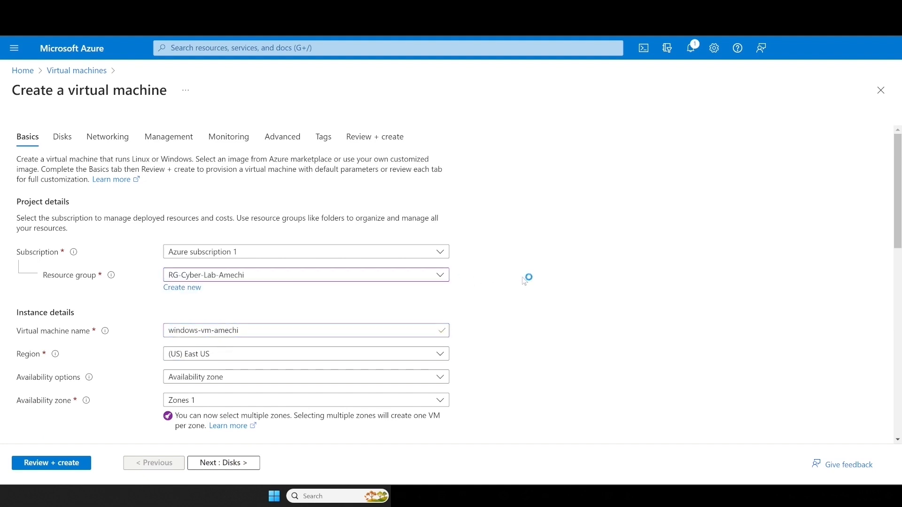
Step: Select the Windows 10 Pro 22H2 image and continue to the Disks tab
scroll(526, 281, "down", 4)
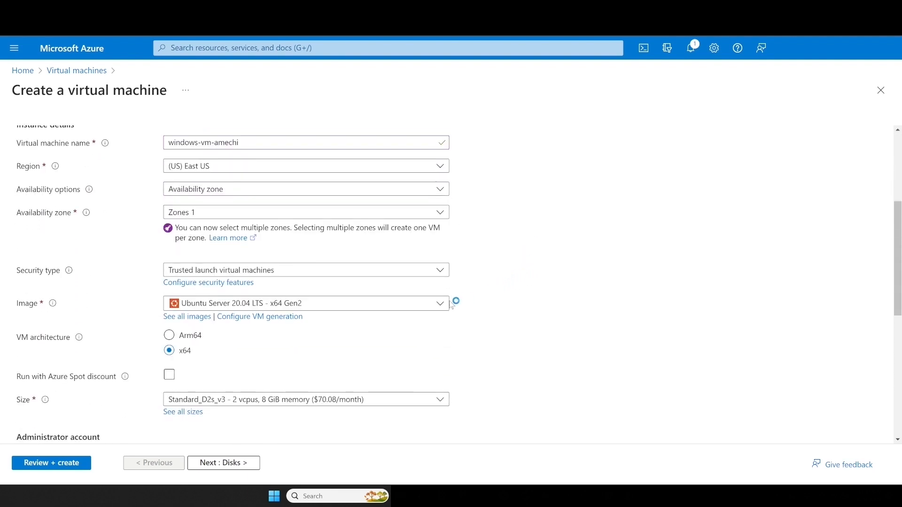
left_click(441, 303)
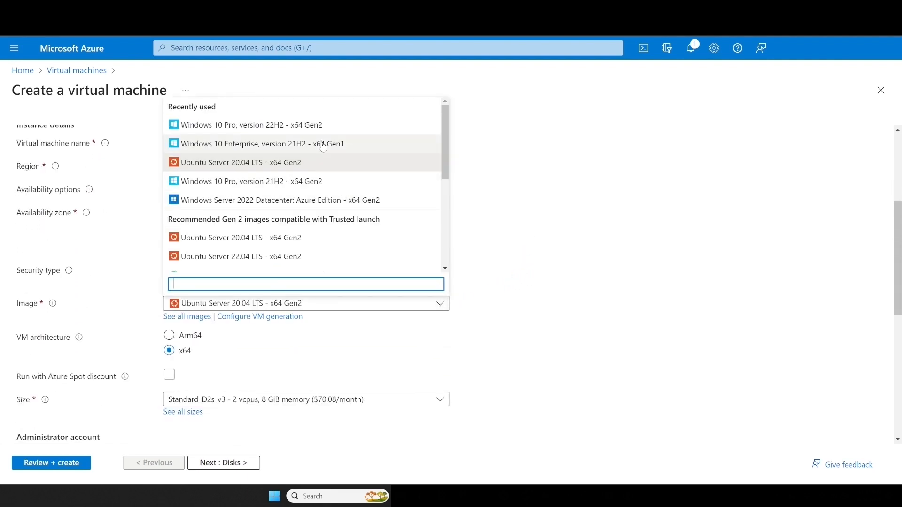
left_click(318, 125)
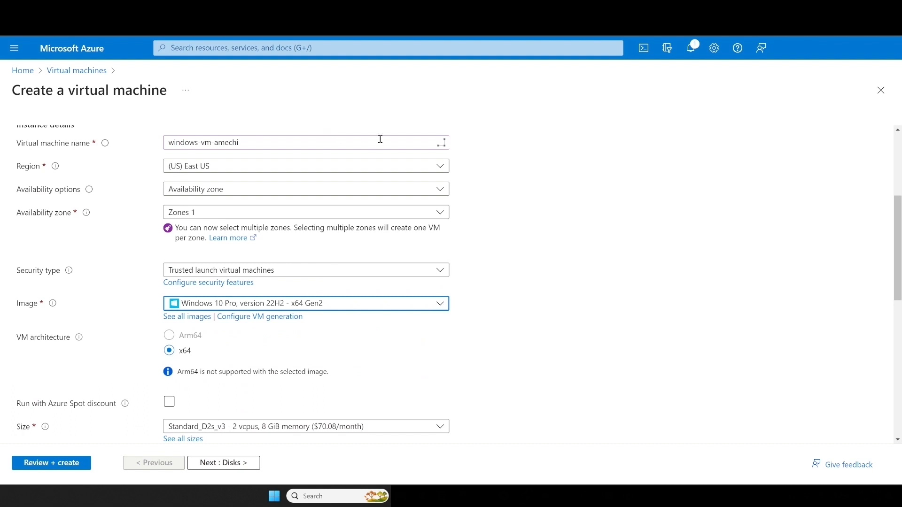
scroll(507, 258, "down", 2)
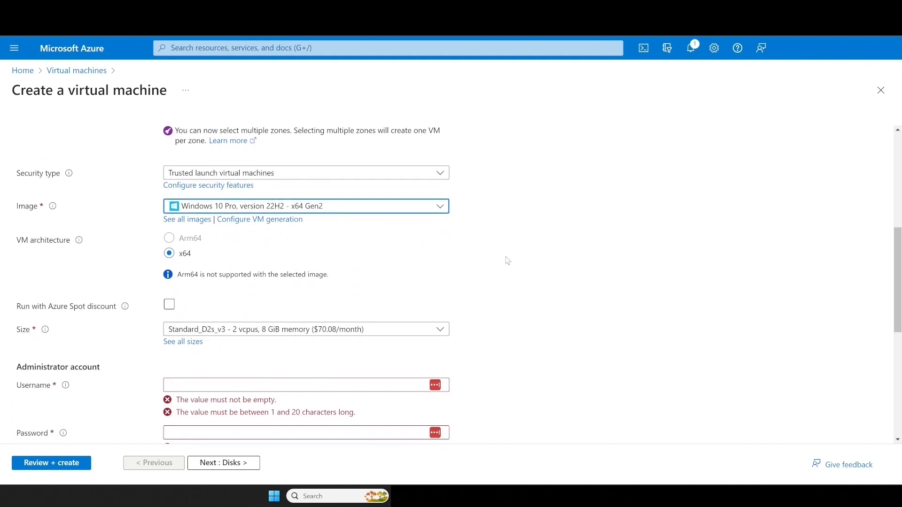
scroll(507, 260, "down", 3)
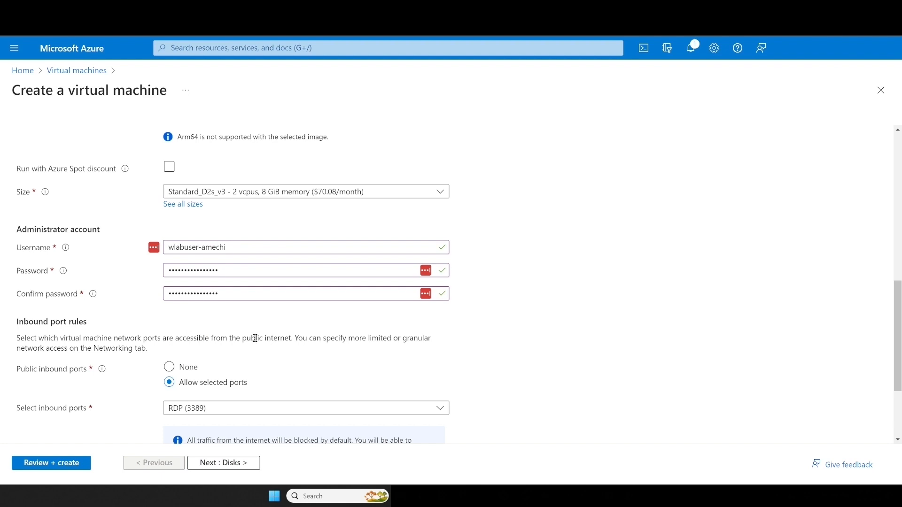
scroll(282, 347, "down", 3)
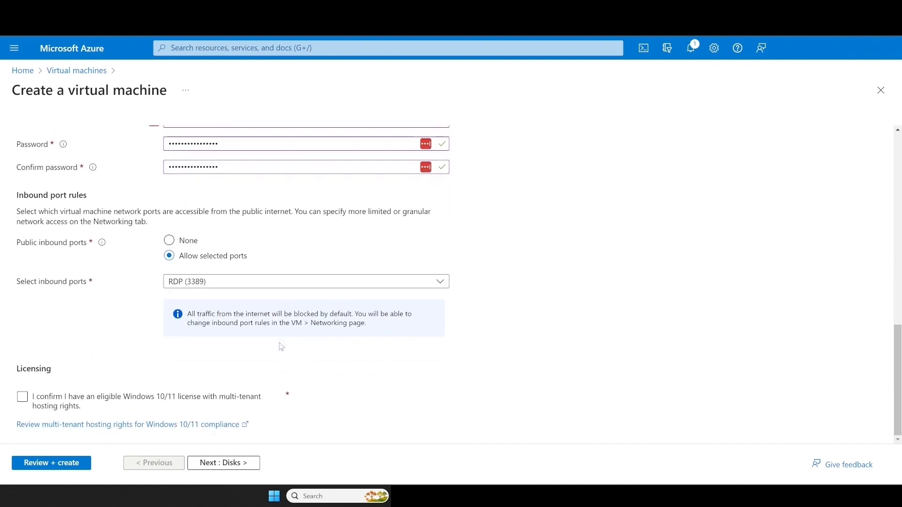
left_click(220, 463)
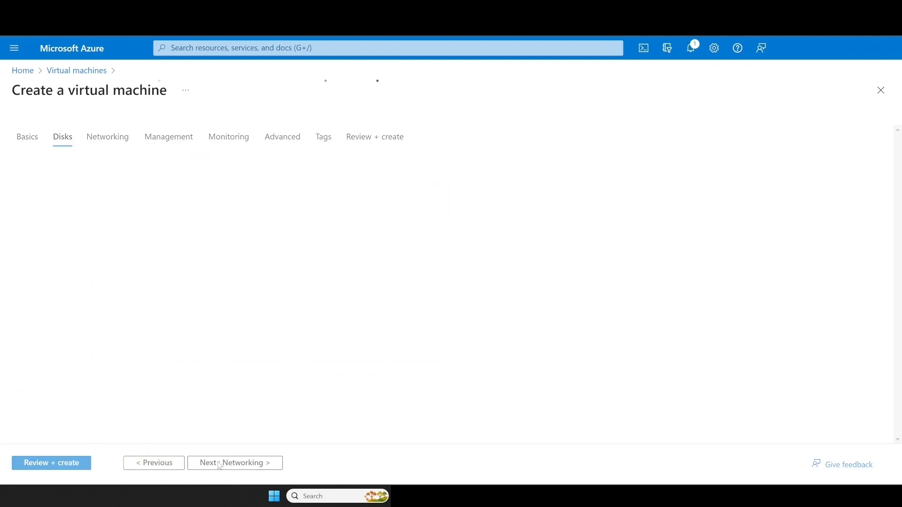
Step: Create the new virtual network Lab-VNet-Amechi for the VM, then continue to Management
left_click(220, 463)
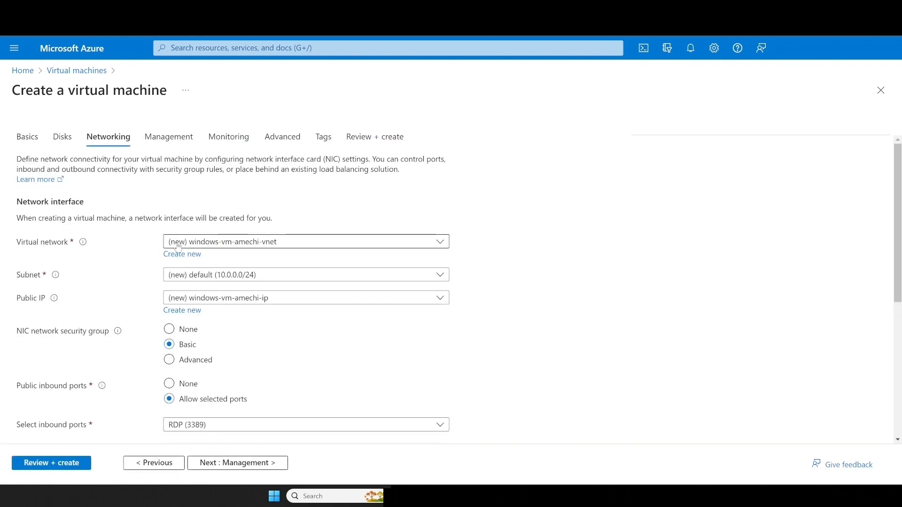
left_click(189, 255)
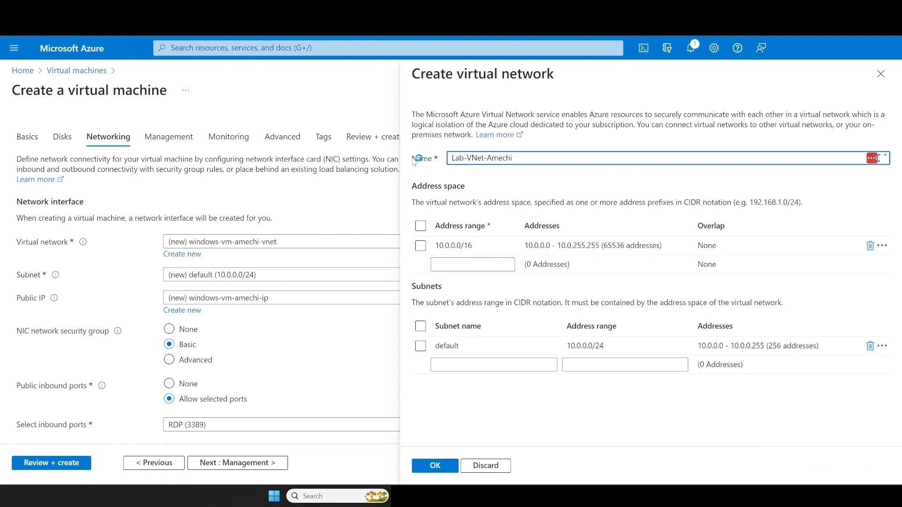
key("Tab")
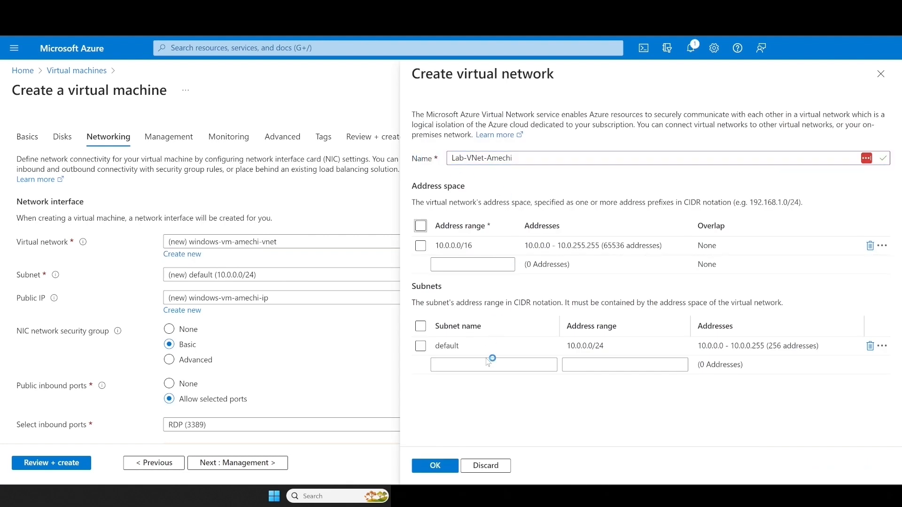
left_click(435, 466)
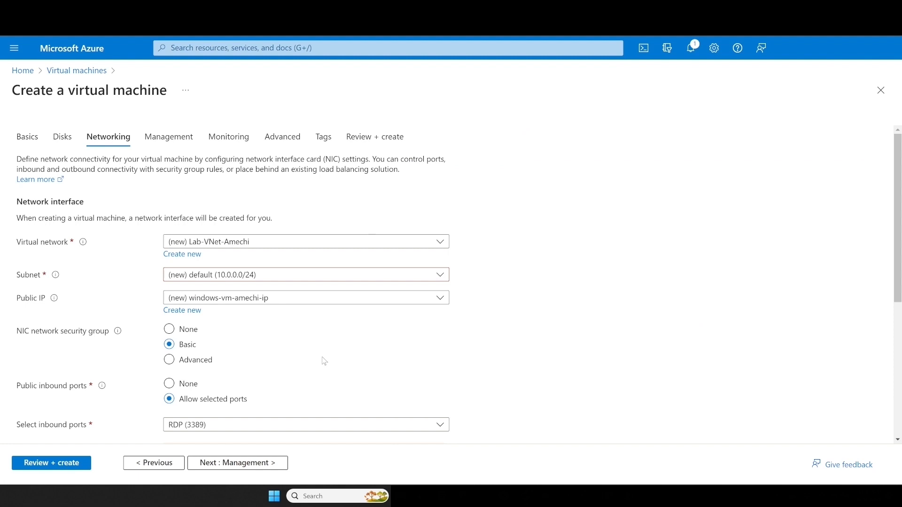
scroll(322, 362, "down", 4)
scroll(263, 431, "down", 1)
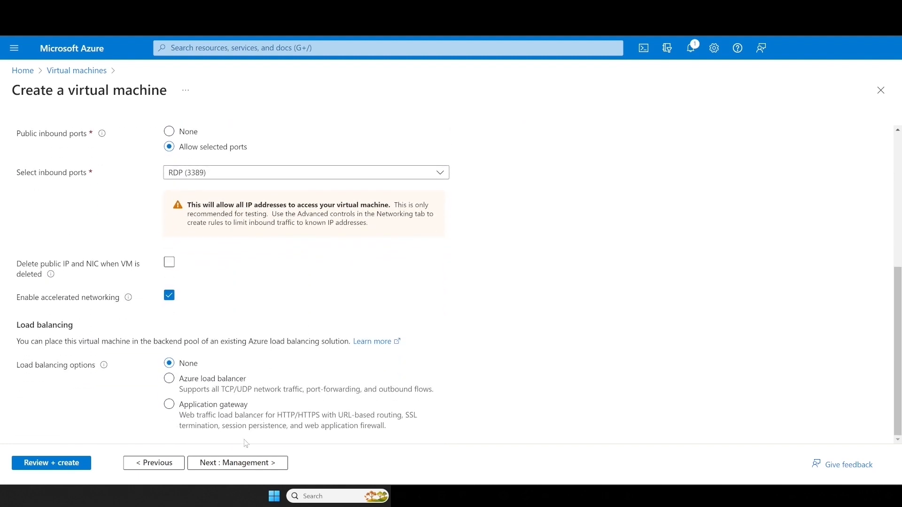
left_click(237, 464)
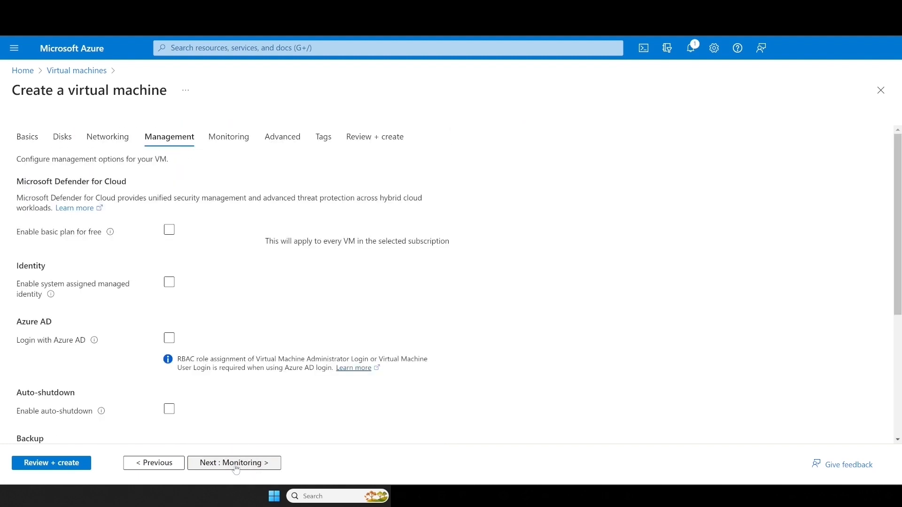
Step: Skip Monitoring, Advanced and Tags, pass validation, and create the Standard D2s v3 VM
left_click(237, 464)
left_click(237, 464)
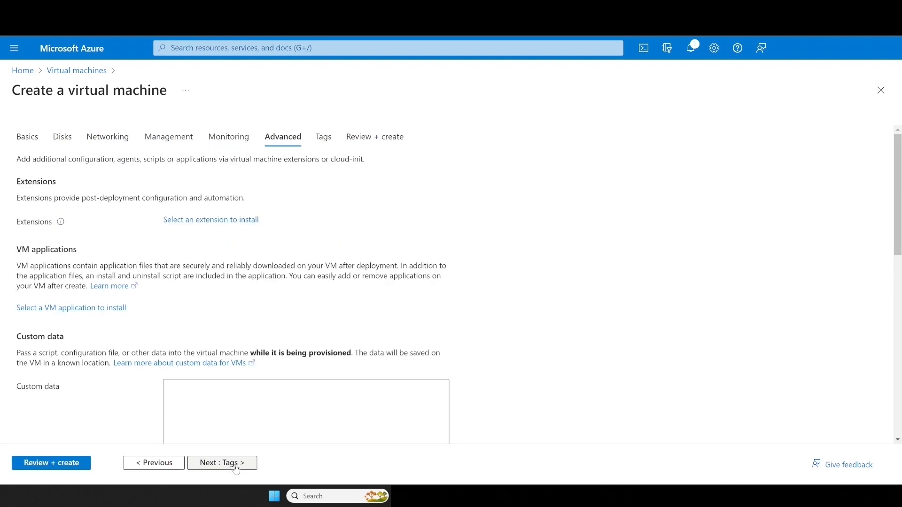
left_click(237, 464)
left_click(237, 467)
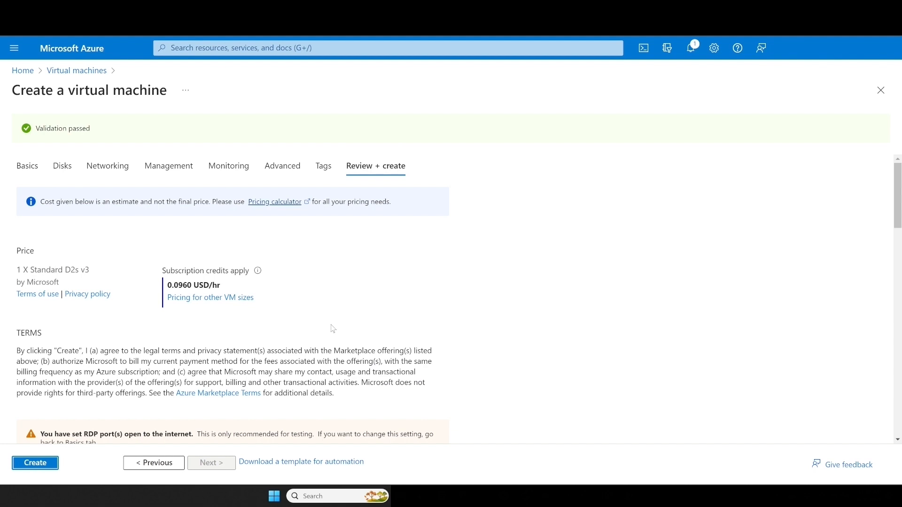
left_click(43, 465)
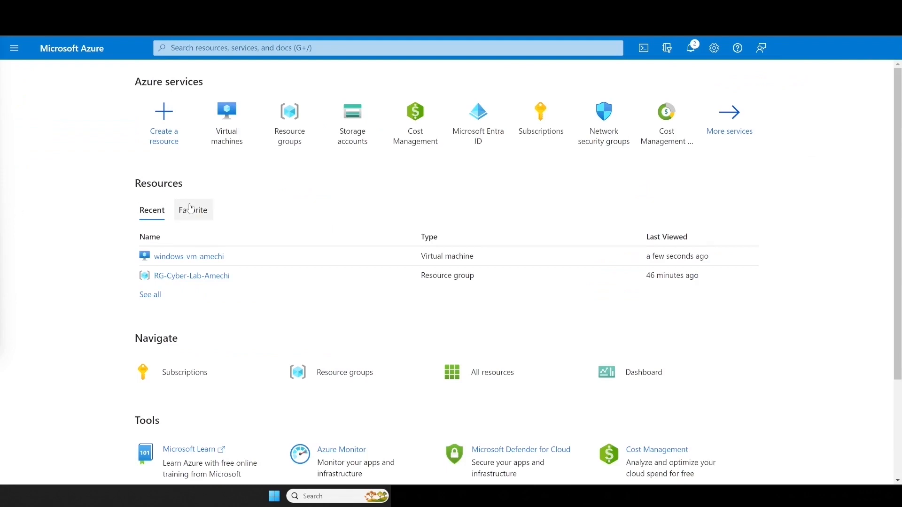
Step: Start a new inbound rule on the VM's networking page with source and destination Any
left_click(206, 262)
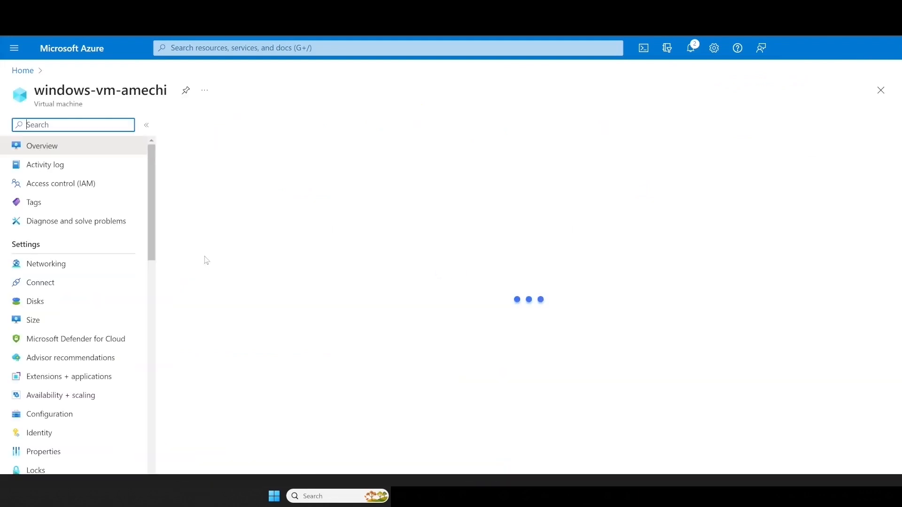
left_click(55, 271)
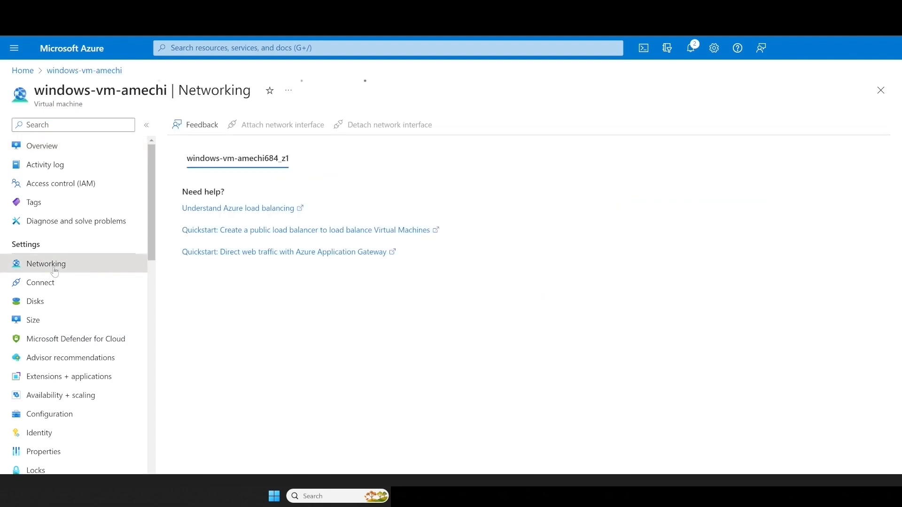
left_click(801, 294)
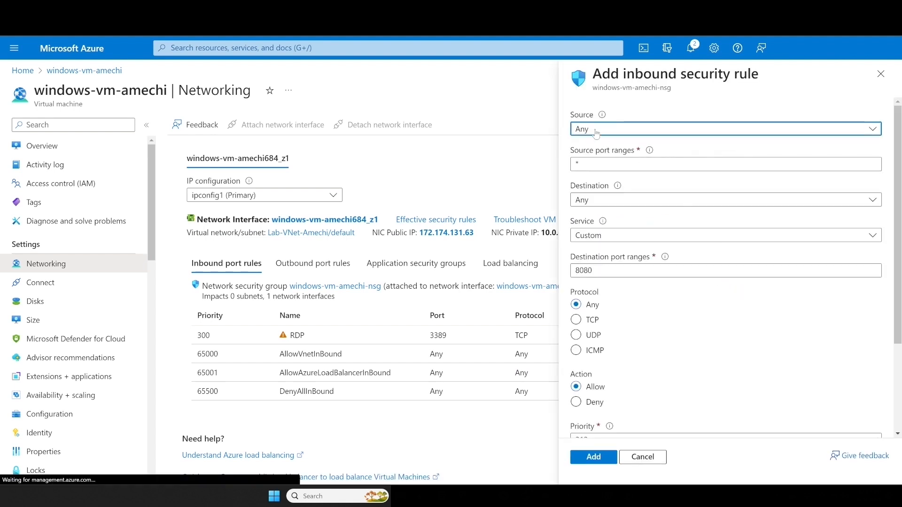
left_click(597, 134)
left_click(598, 150)
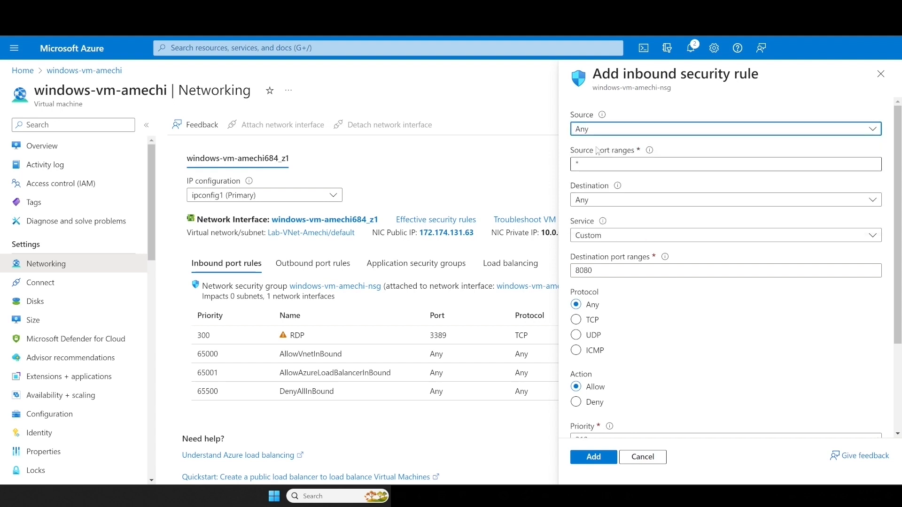
left_click(593, 201)
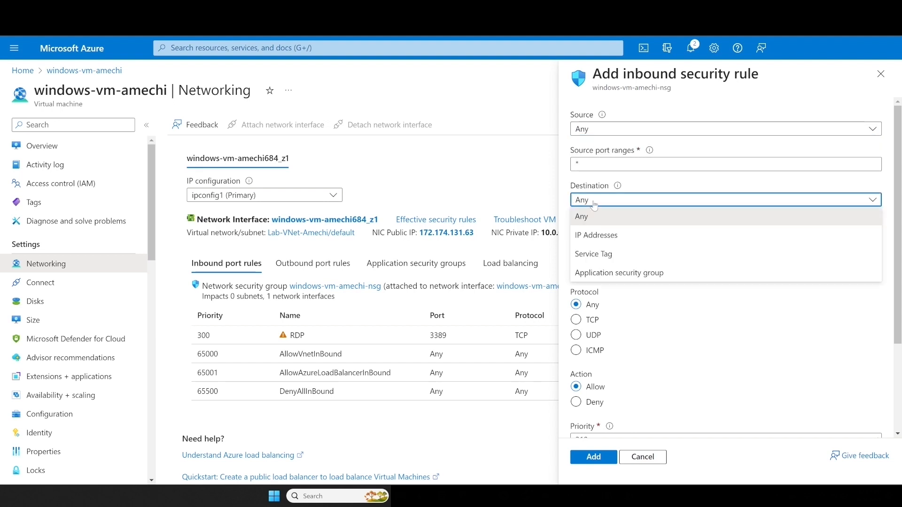
left_click(593, 215)
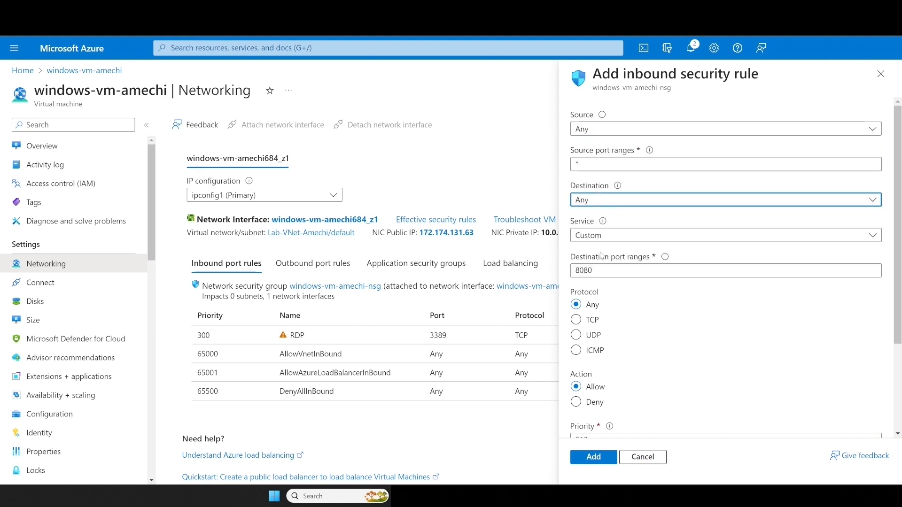
Step: Set the rule's destination port to * and its priority to 290
left_click_drag(595, 271, 567, 276)
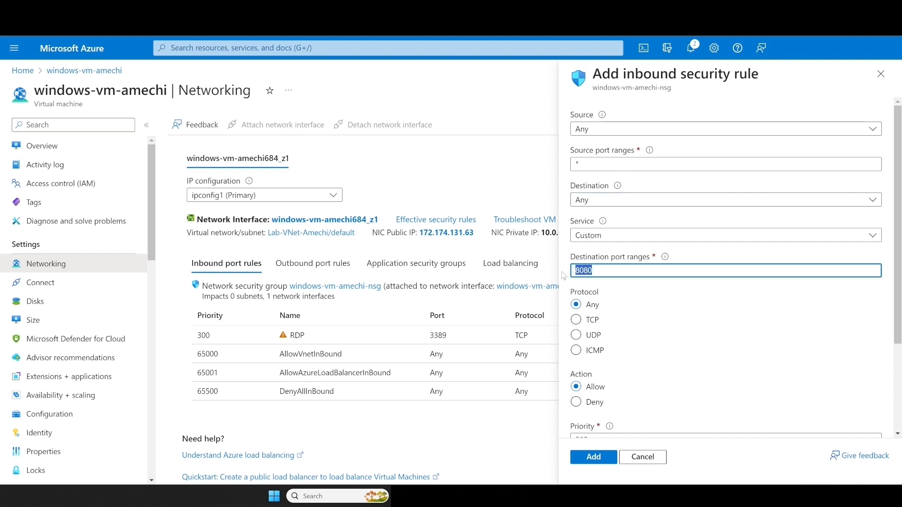
type("*")
left_click(645, 326)
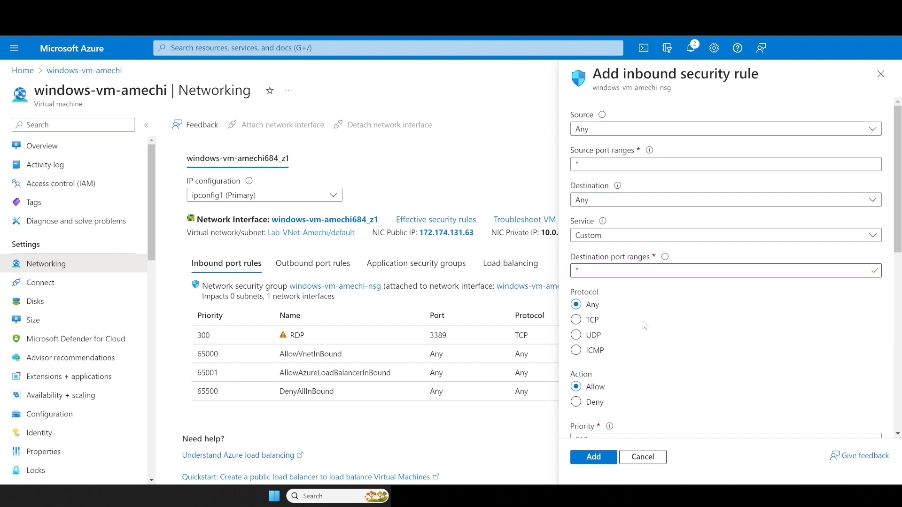
scroll(644, 326, "down", 4)
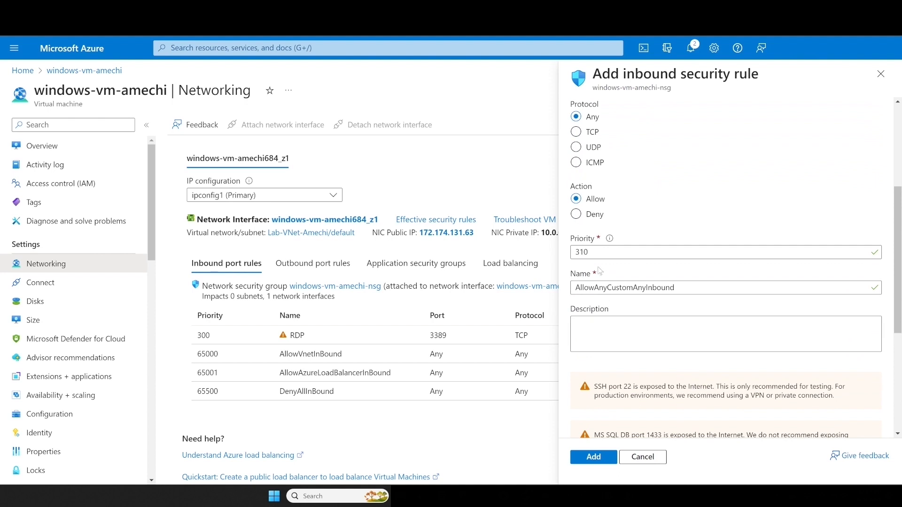
left_click(600, 253)
left_click_drag(600, 252, 569, 254)
type("290")
Step: Name the rule DANGERallowallinbound and add it to the network security group
left_click(629, 284)
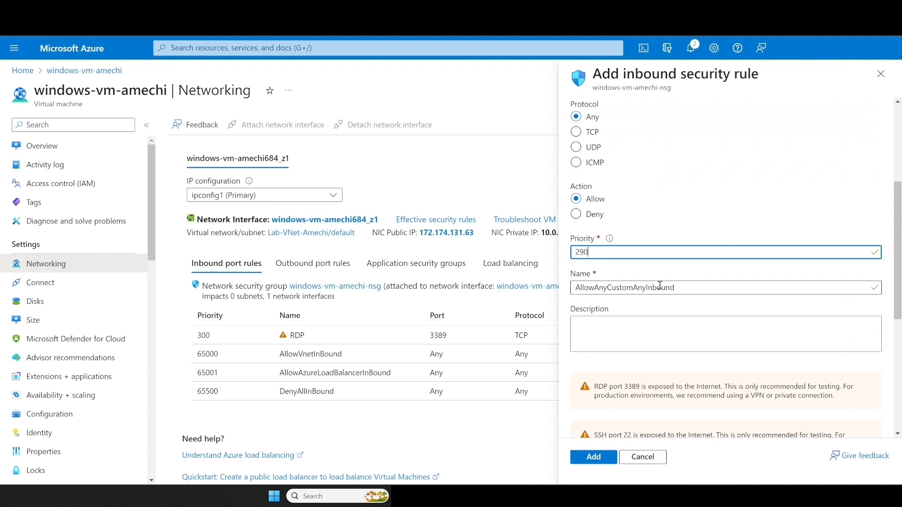
left_click_drag(679, 288, 546, 285)
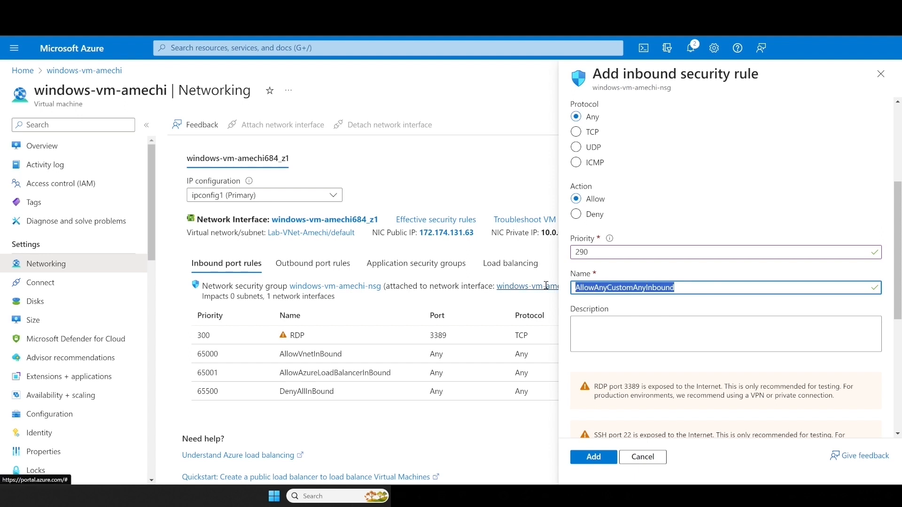
right_click(595, 290)
left_click(629, 348)
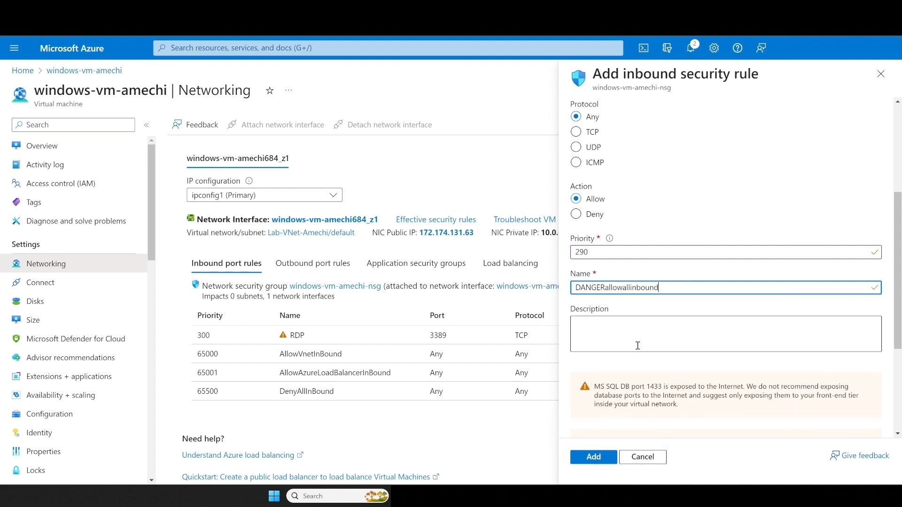
scroll(638, 346, "down", 4)
scroll(639, 348, "up", 7)
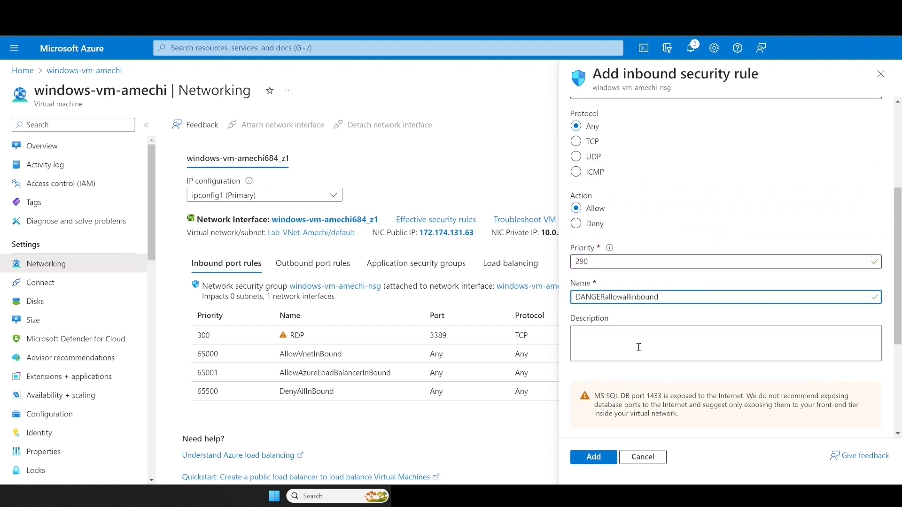
scroll(639, 348, "up", 1)
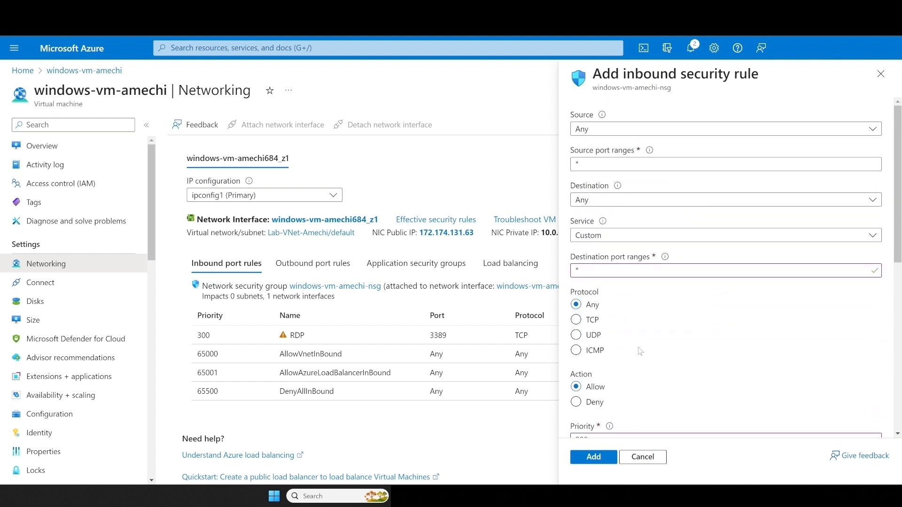
left_click(599, 459)
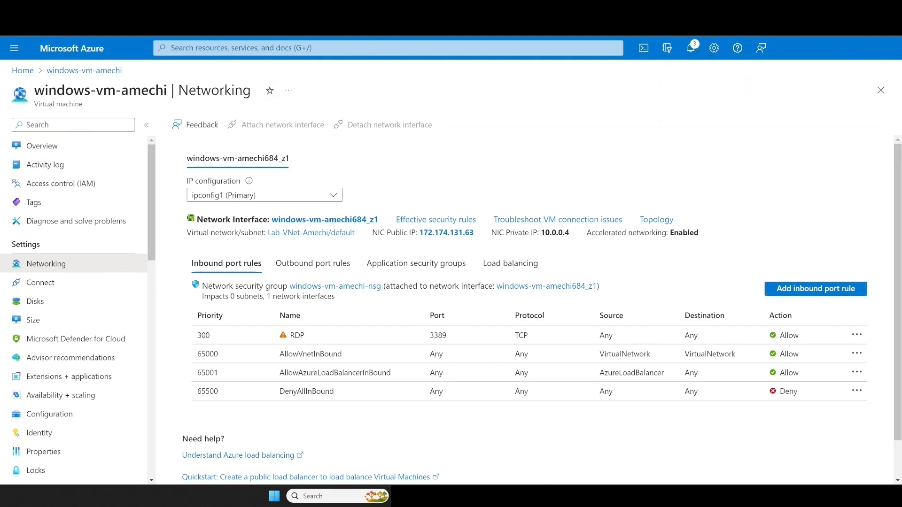
Step: Copy the public IP 172.174.131.63 from the windows-vm-amechi overview
left_click(384, 30)
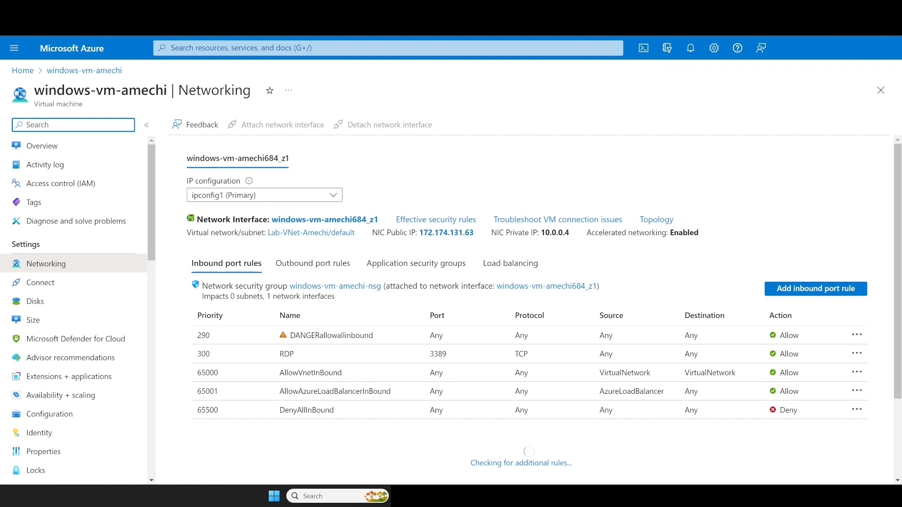
left_click(57, 147)
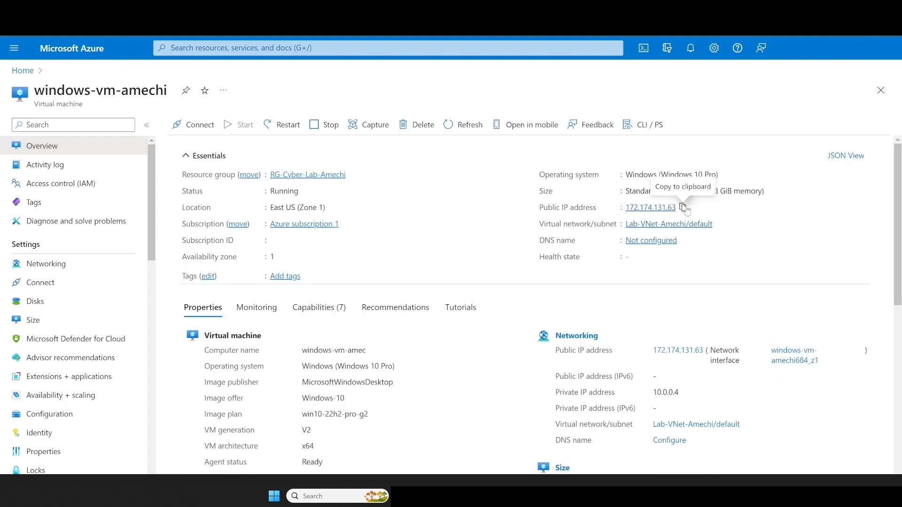
left_click(684, 208)
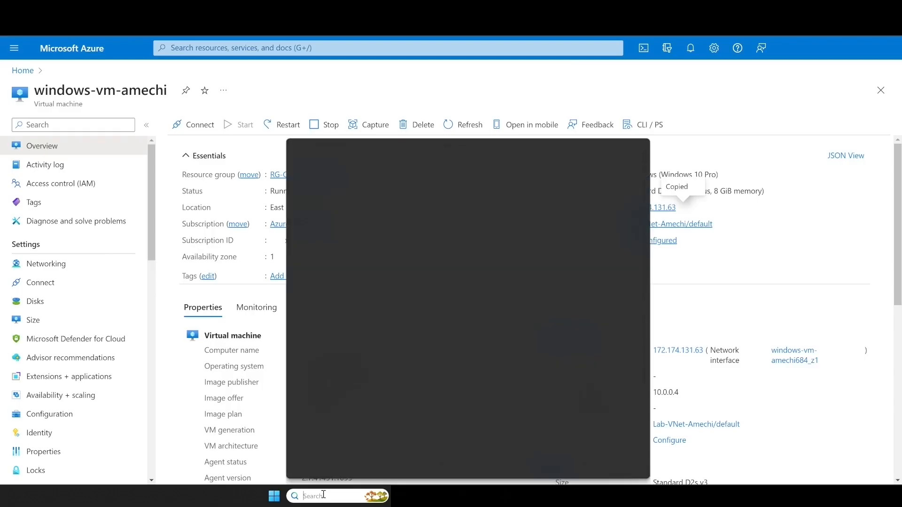
Step: Launch Remote Desktop Connection and connect to 172.174.131.63
type("dp")
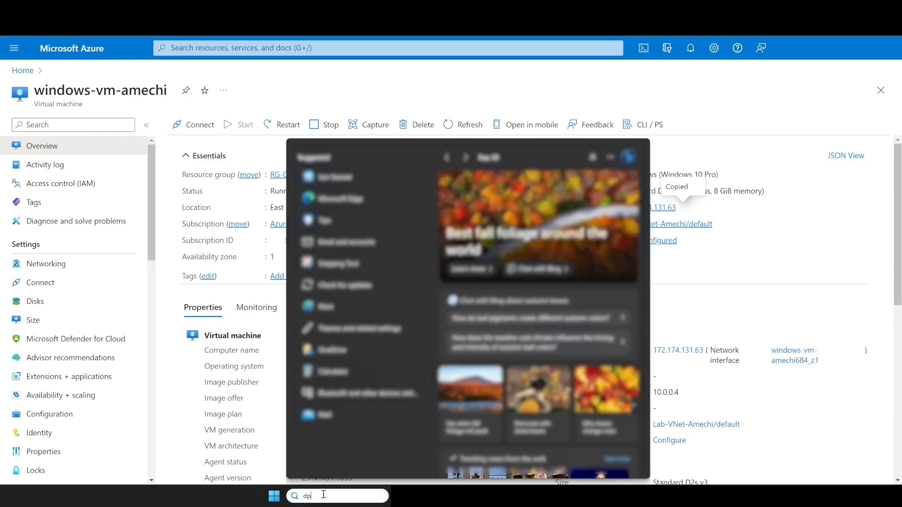
type("rdp")
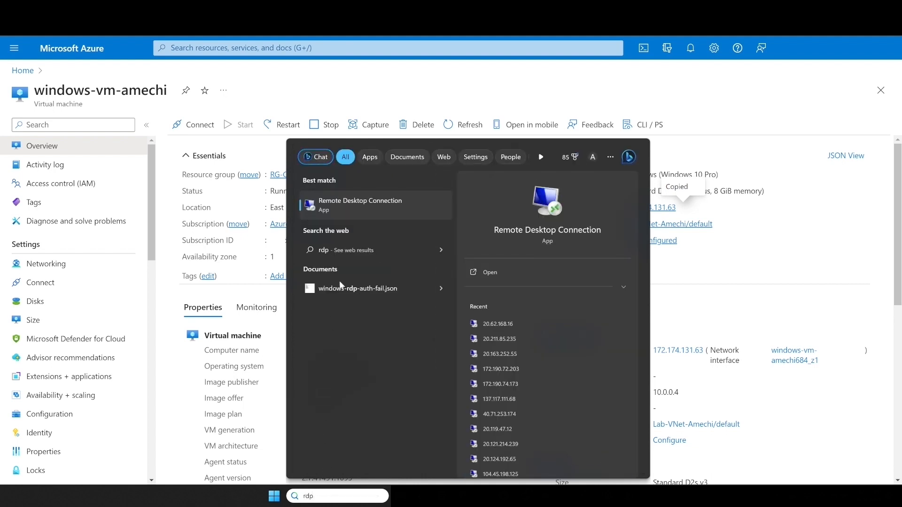
left_click(367, 204)
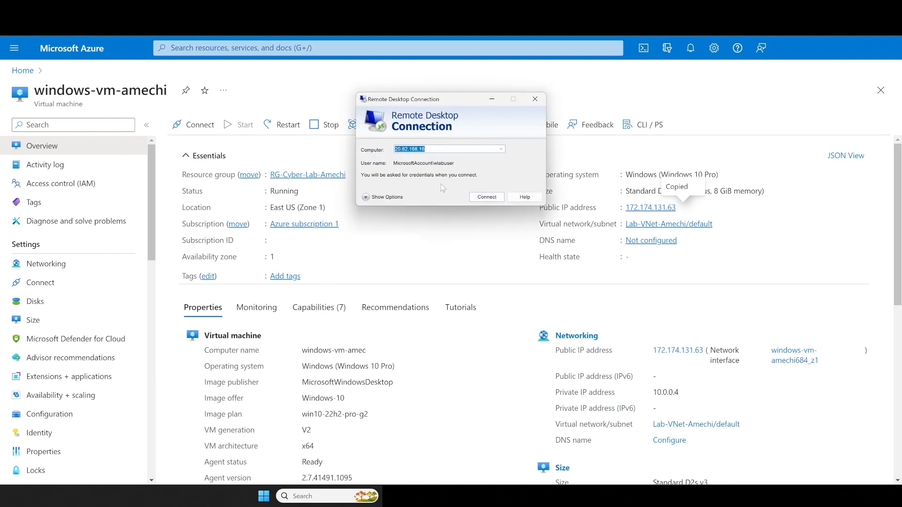
key("ctrl+v")
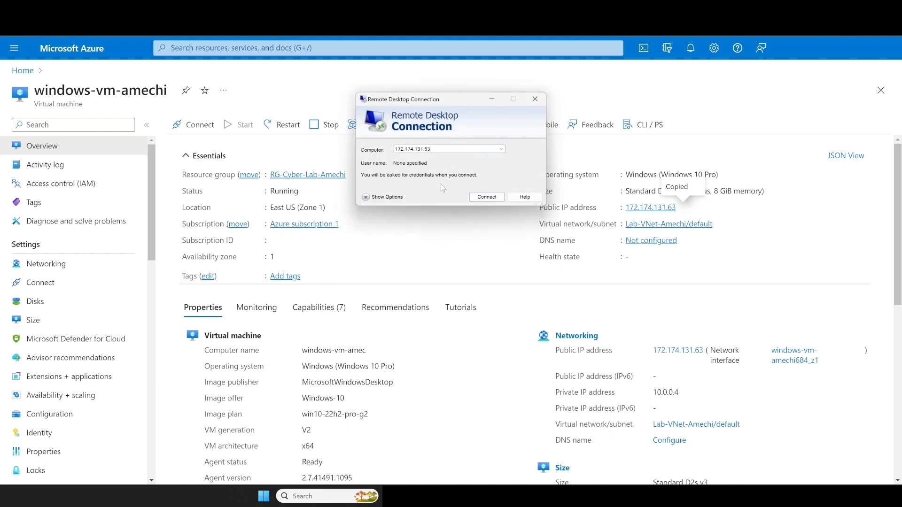
left_click(484, 199)
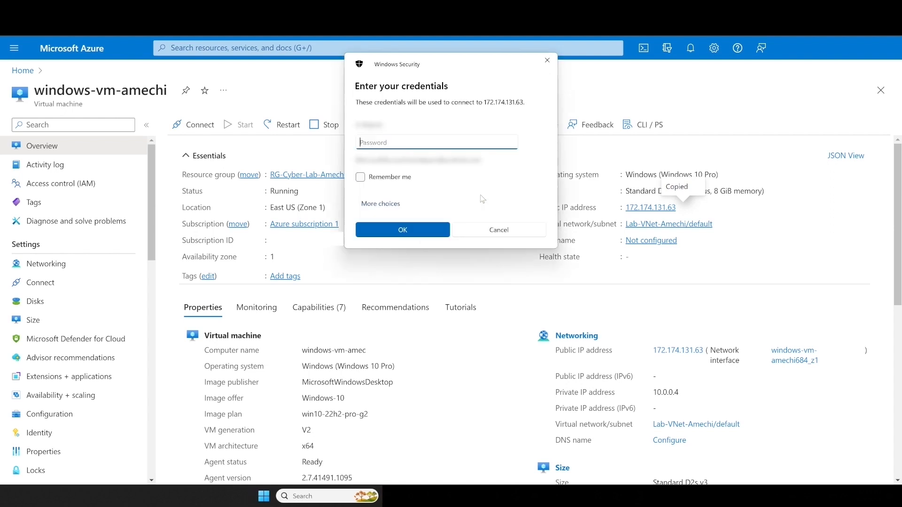
Step: Sign in with the lab user's username and password and accept the certificate warning
left_click(381, 203)
left_click(380, 206)
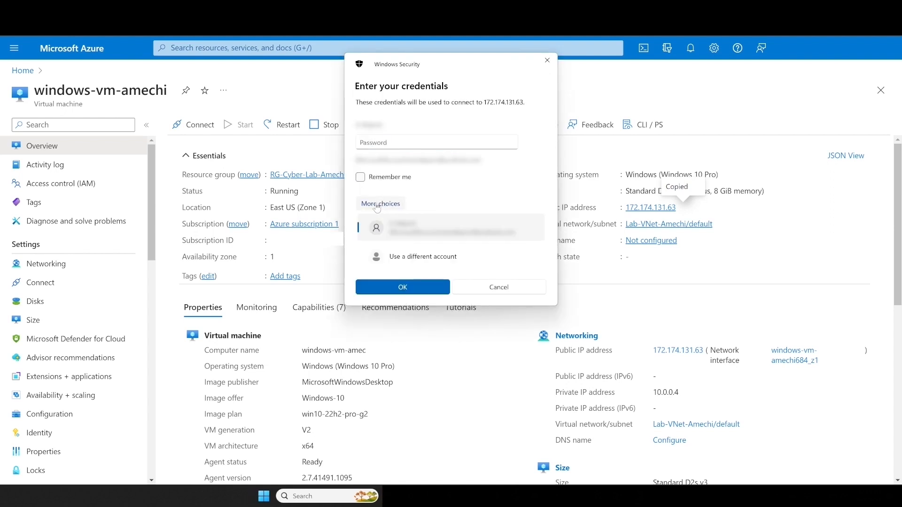
left_click(411, 259)
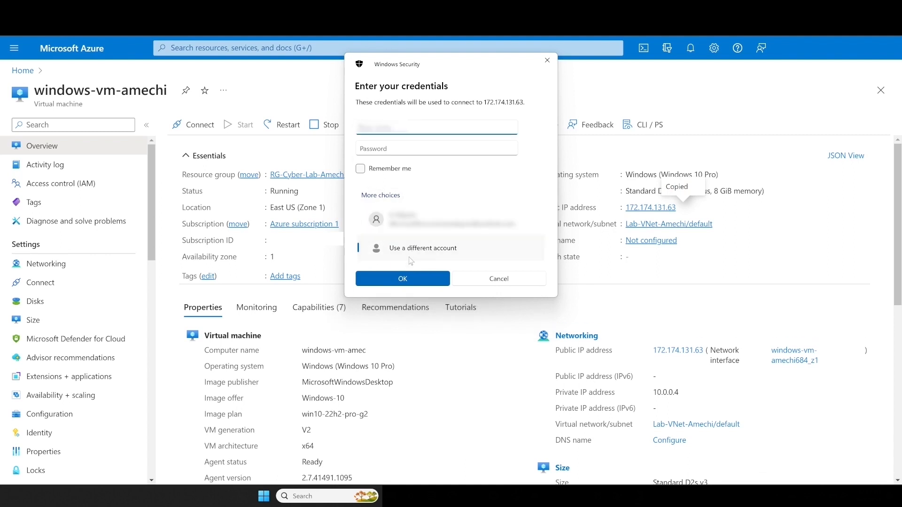
type("wlabuser-amechi")
left_click(383, 148)
key("ctrl+v")
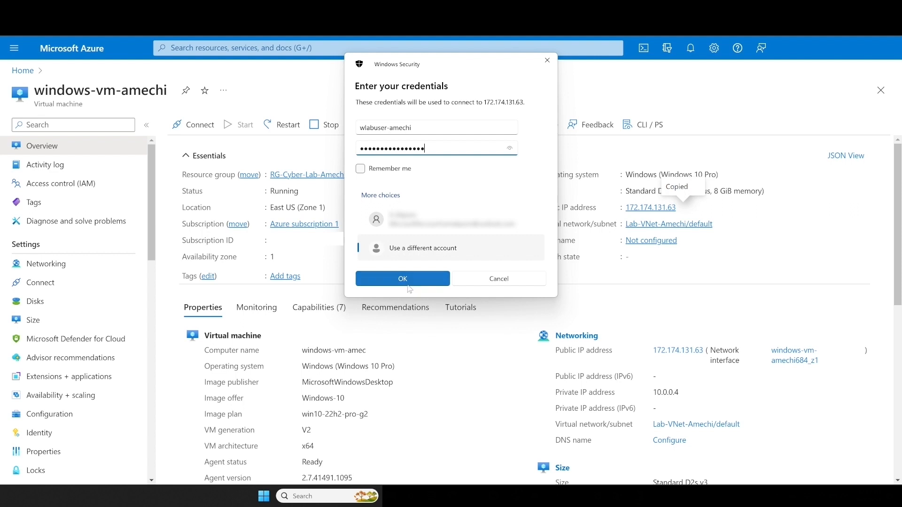
left_click(411, 283)
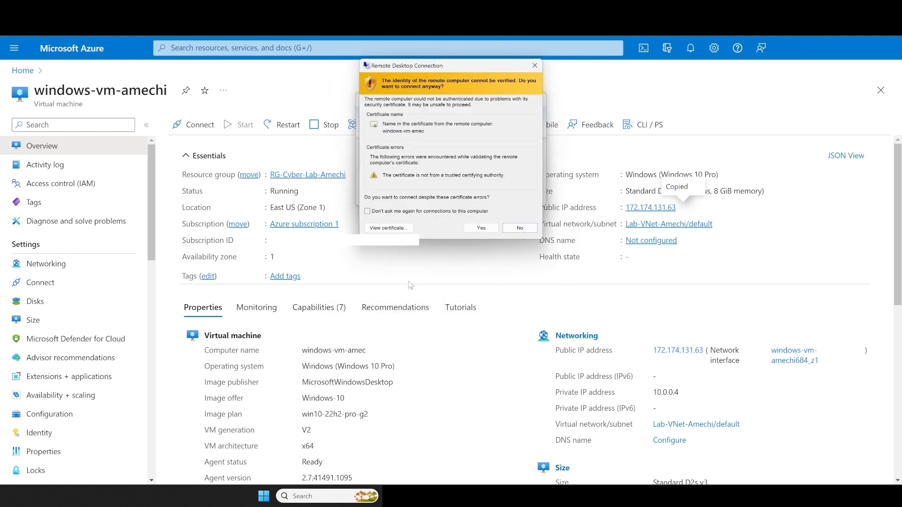
left_click(478, 228)
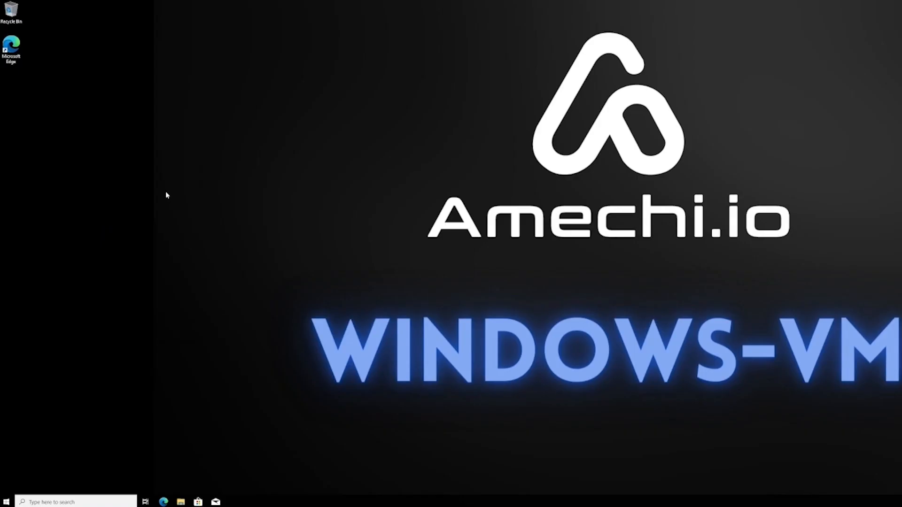
Step: Open Windows Defender Firewall with Advanced Security and its properties on the VM
left_click(71, 500)
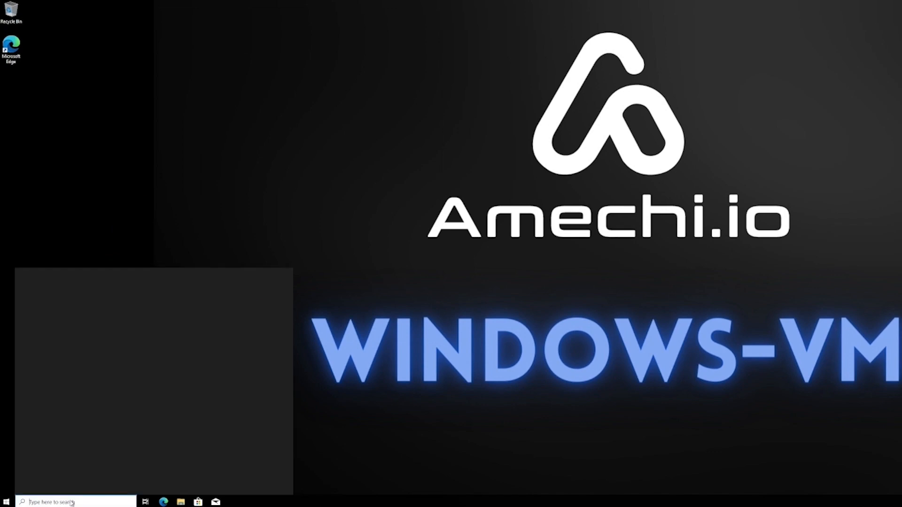
type("windows d")
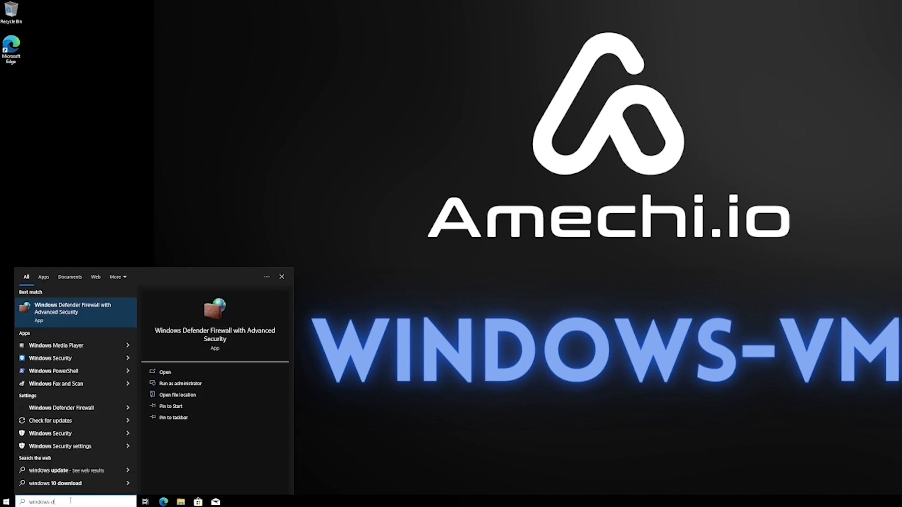
type("efend")
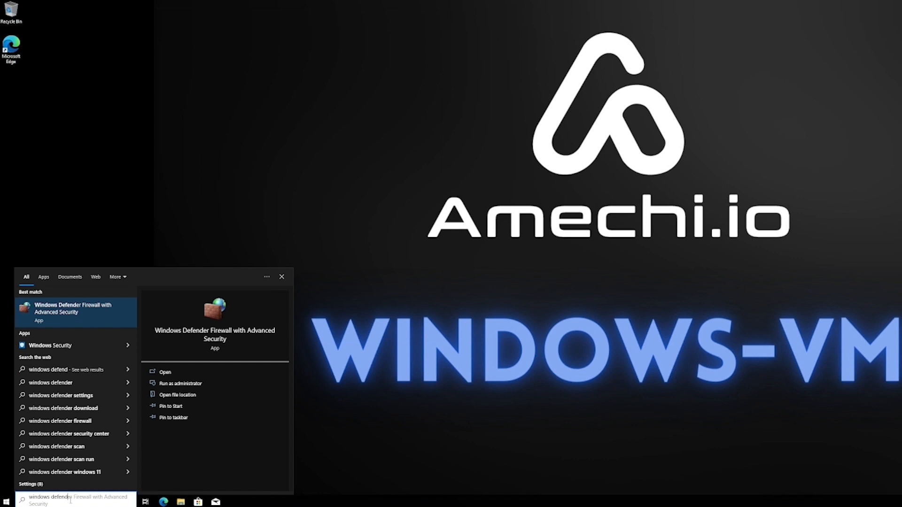
left_click(69, 324)
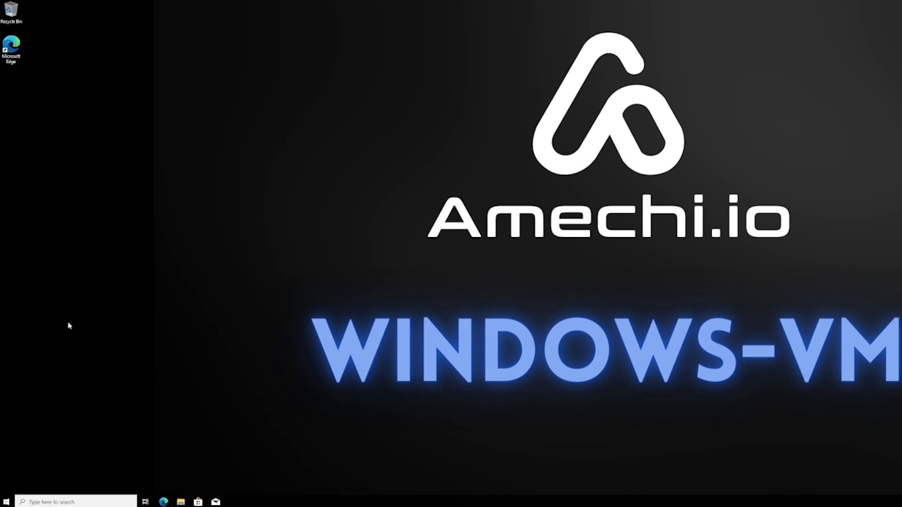
left_click(118, 182)
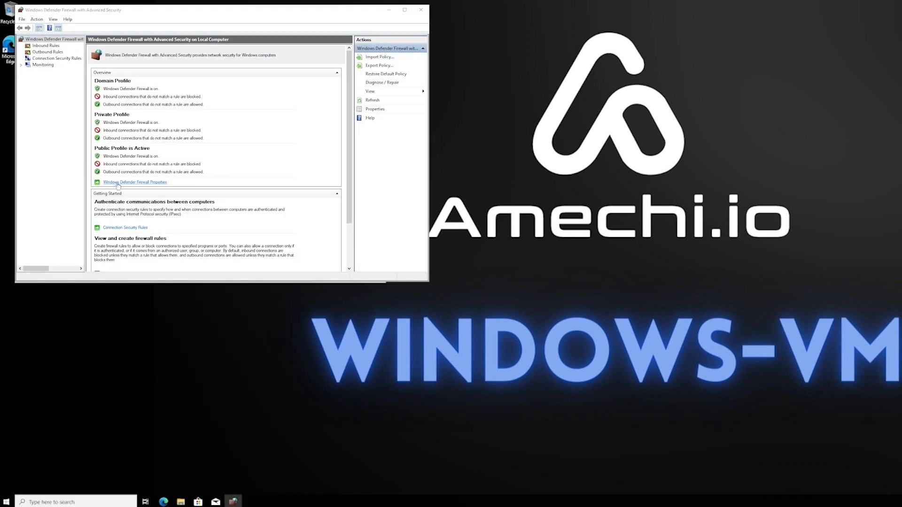
Step: Set the firewall state to Off for the Domain, Private and Public profiles and apply
left_click(390, 202)
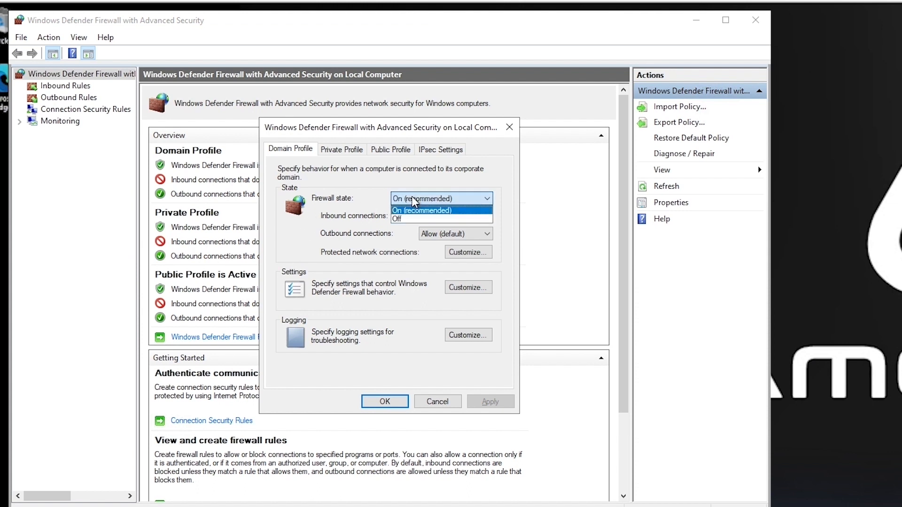
left_click(394, 217)
left_click(342, 150)
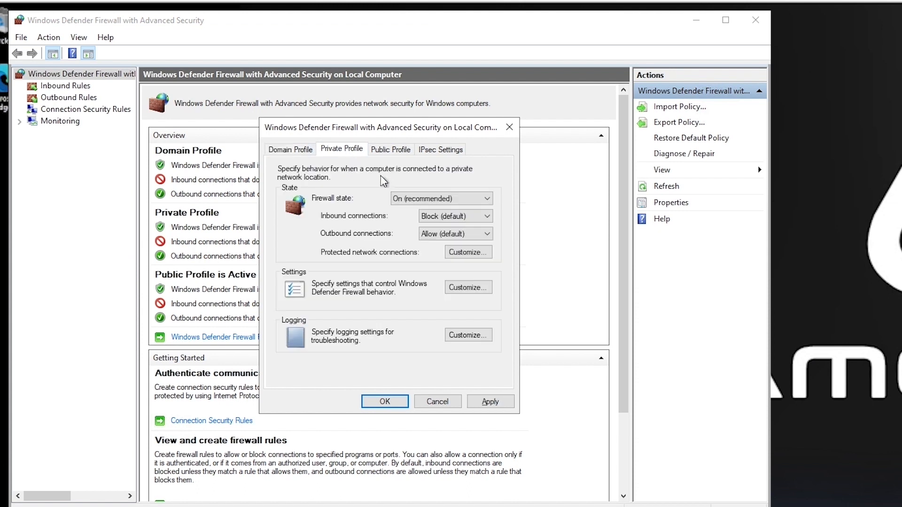
left_click(398, 198)
left_click(398, 219)
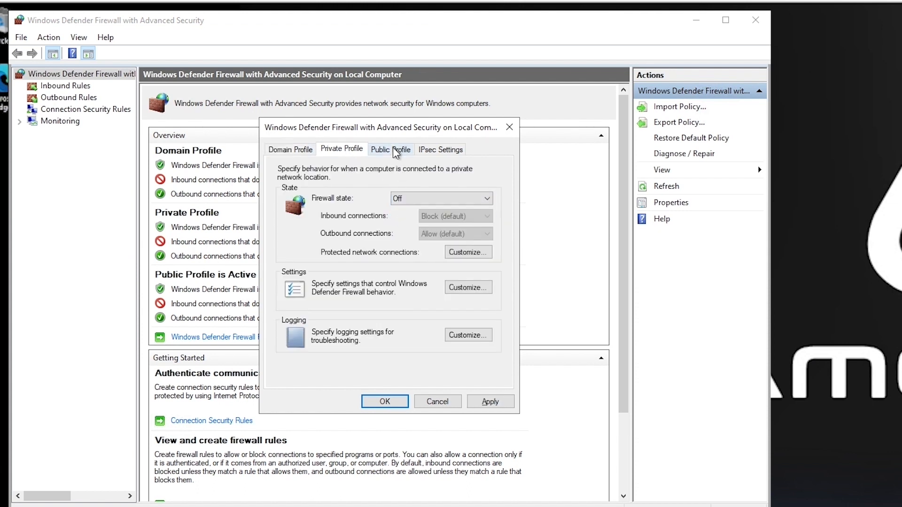
left_click(393, 149)
left_click(404, 202)
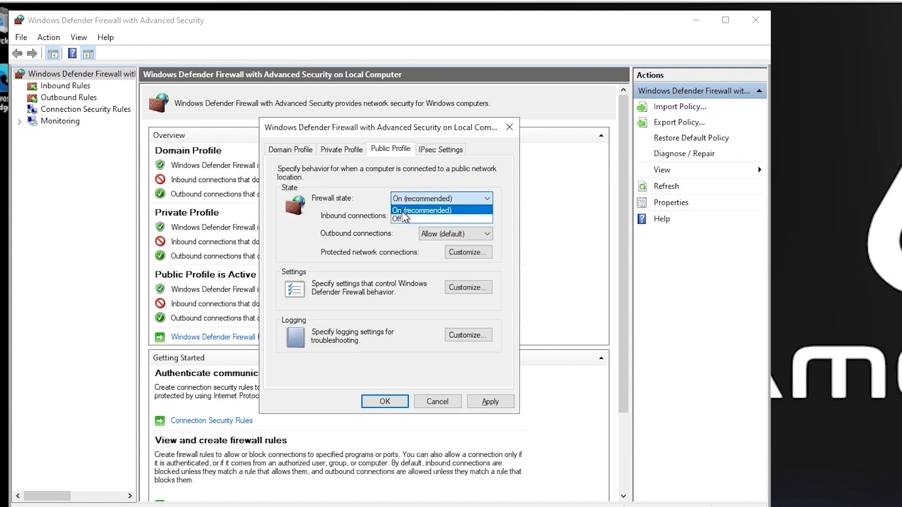
left_click(404, 219)
left_click(489, 402)
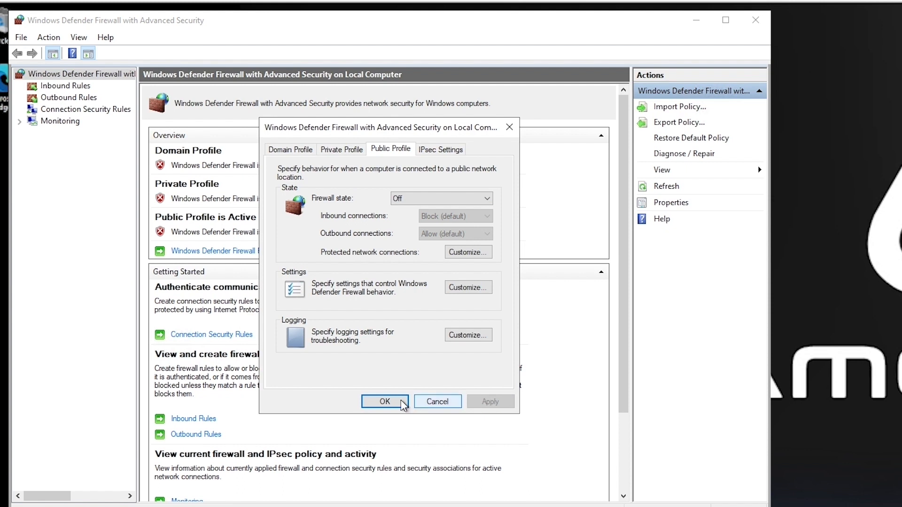
left_click(383, 402)
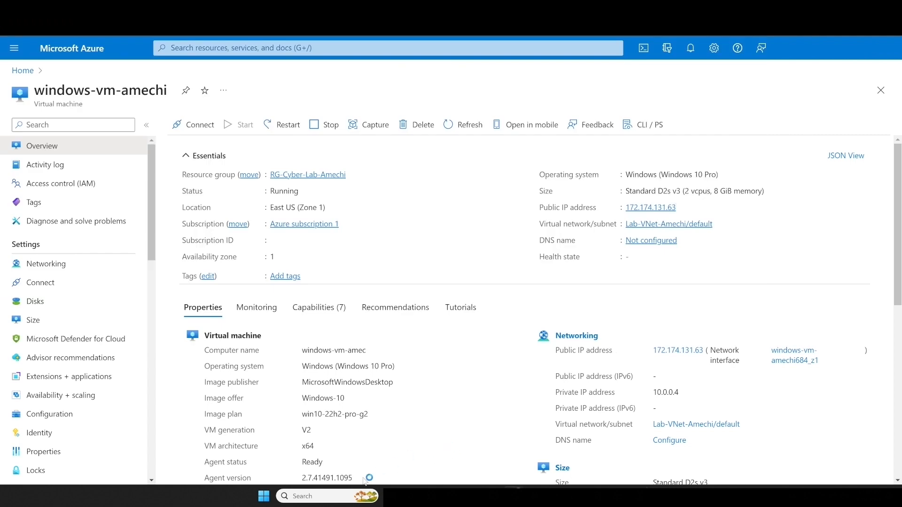
Step: Launch Windows PowerShell as administrator on the local computer
left_click(326, 498)
type("powershell")
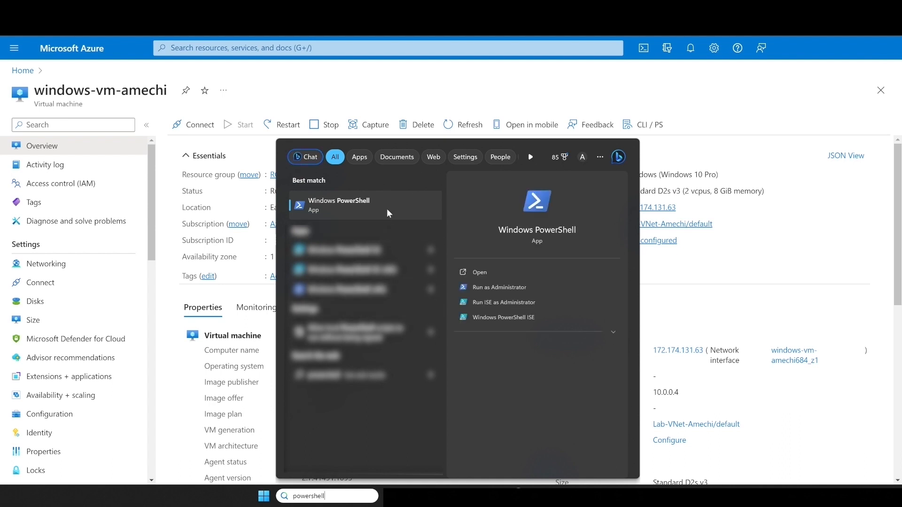
left_click(503, 287)
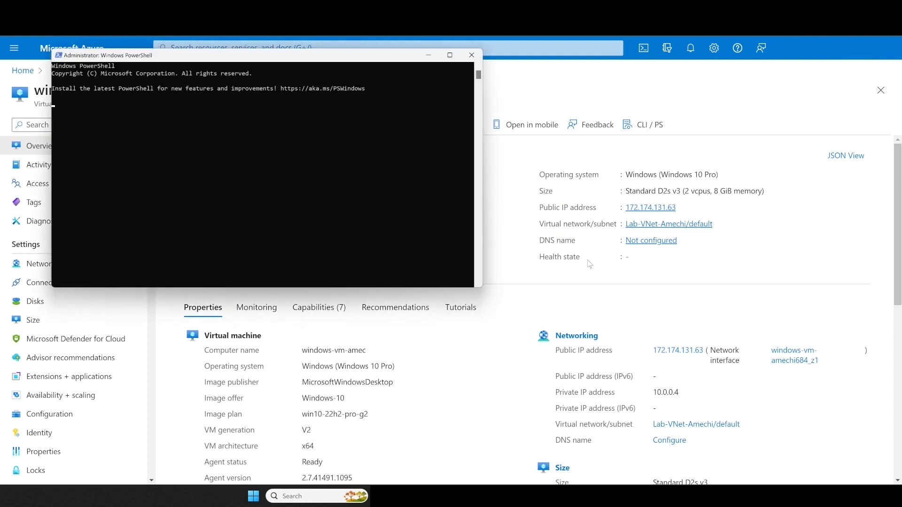
Step: Ping the VM's public IP 172.174.131.63 and get 4 of 4 replies
left_click(682, 206)
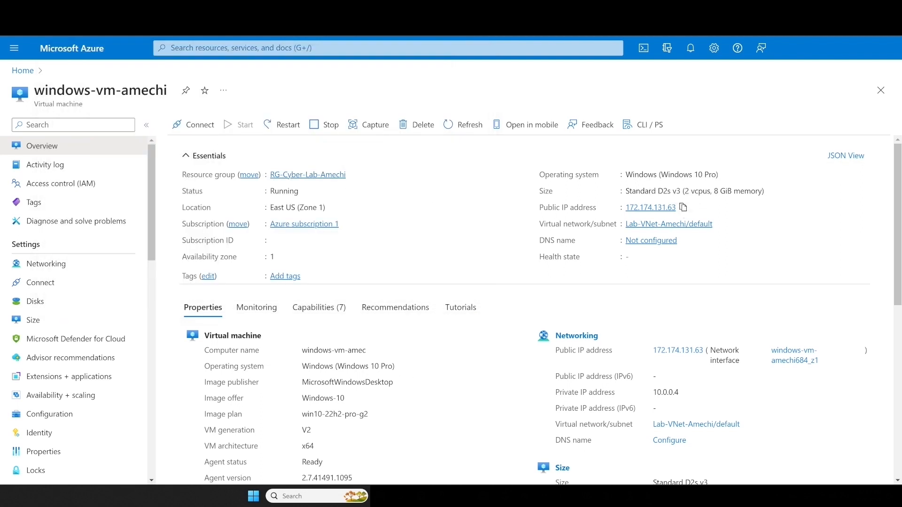
key("alt+Tab")
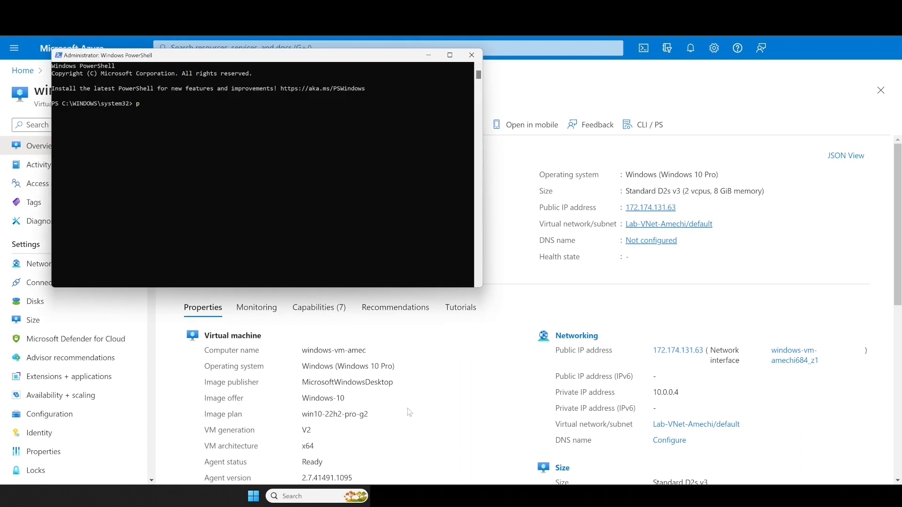
type("ping")
key("ctrl+v")
key("Return")
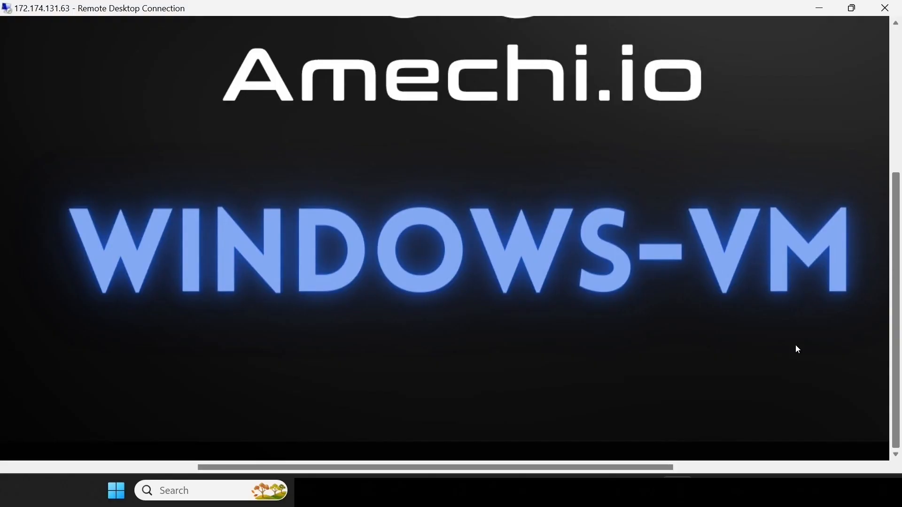
Step: In Edge, search 'trial microsoft sql server' and open the SQL Server 2022 Trial result
left_click_drag(422, 472, 218, 471)
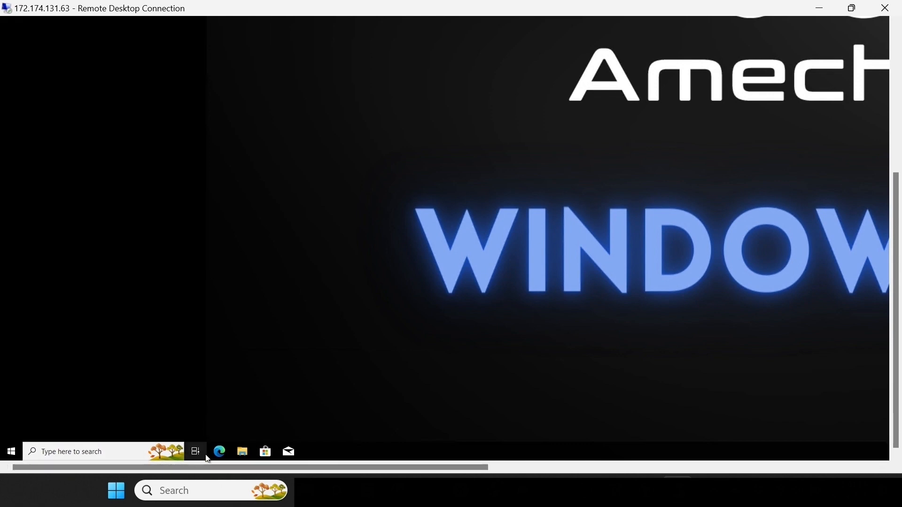
left_click(221, 452)
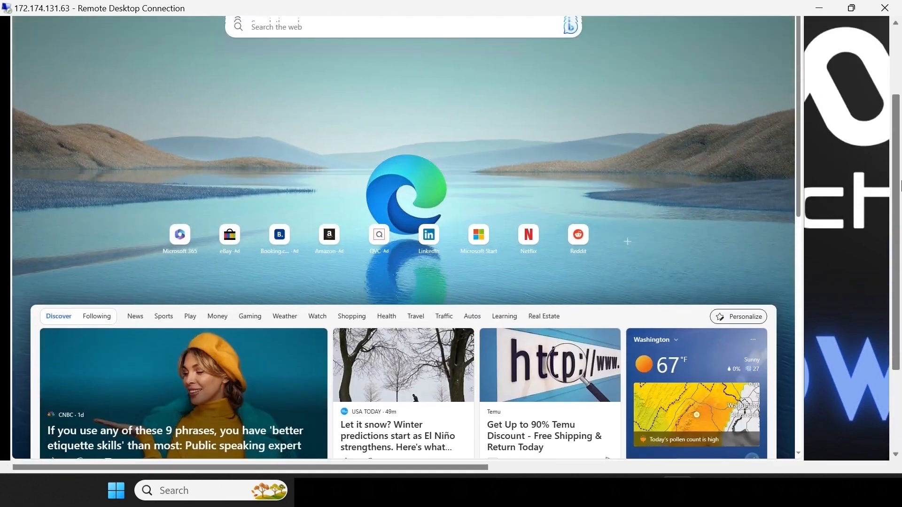
left_click_drag(901, 186, 898, 100)
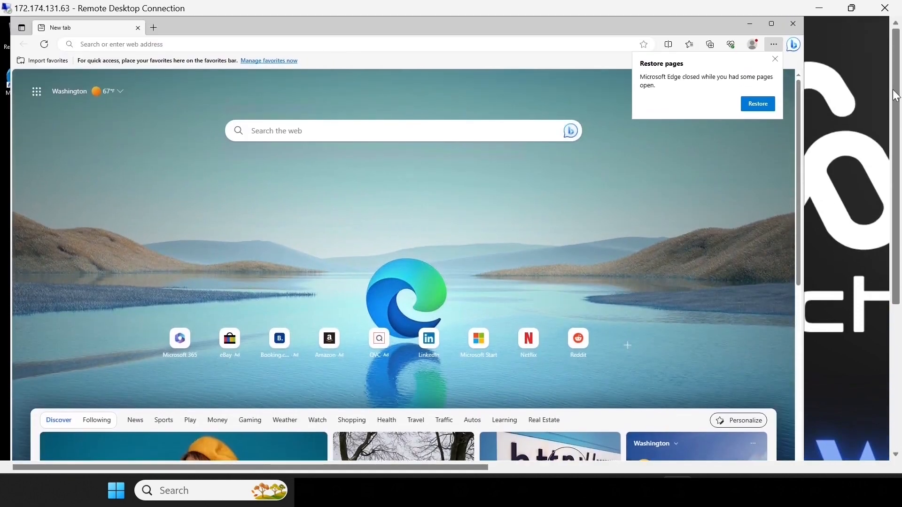
left_click(154, 44)
type("trial microsoft sql server")
key("Return")
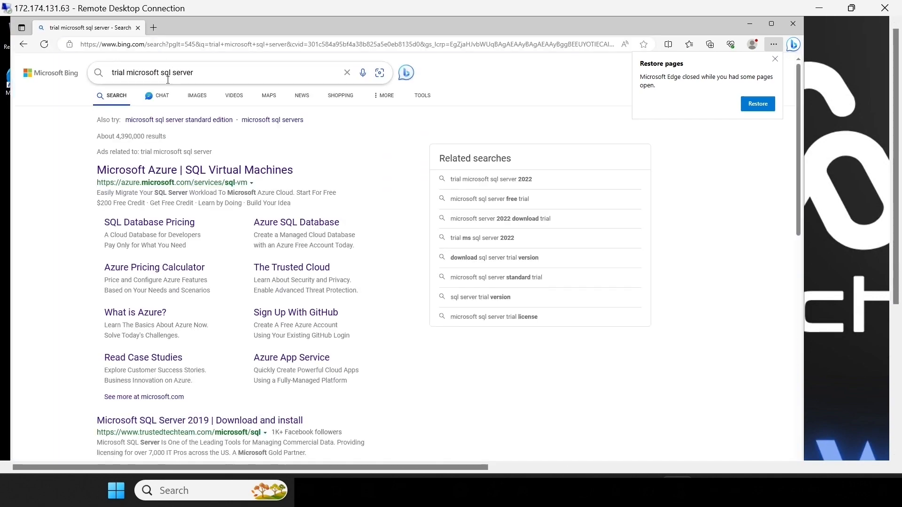
scroll(221, 260, "down", 3)
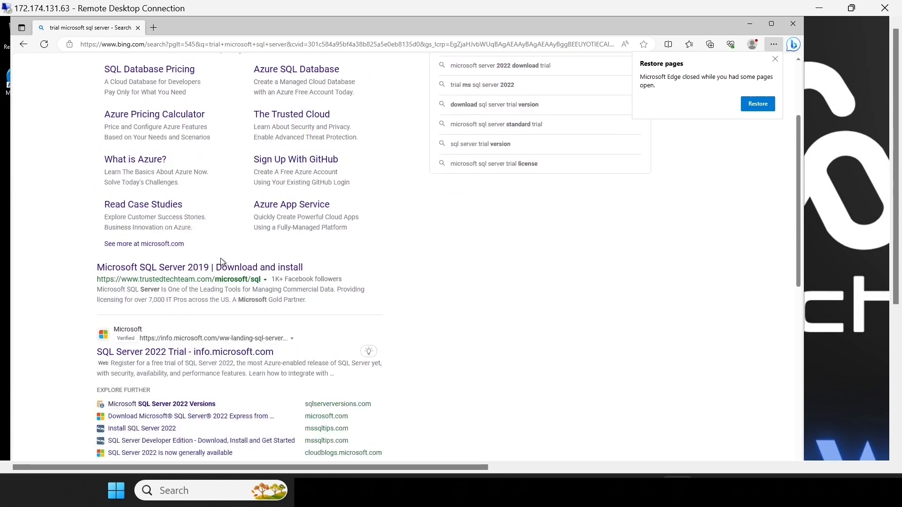
scroll(221, 275, "down", 3)
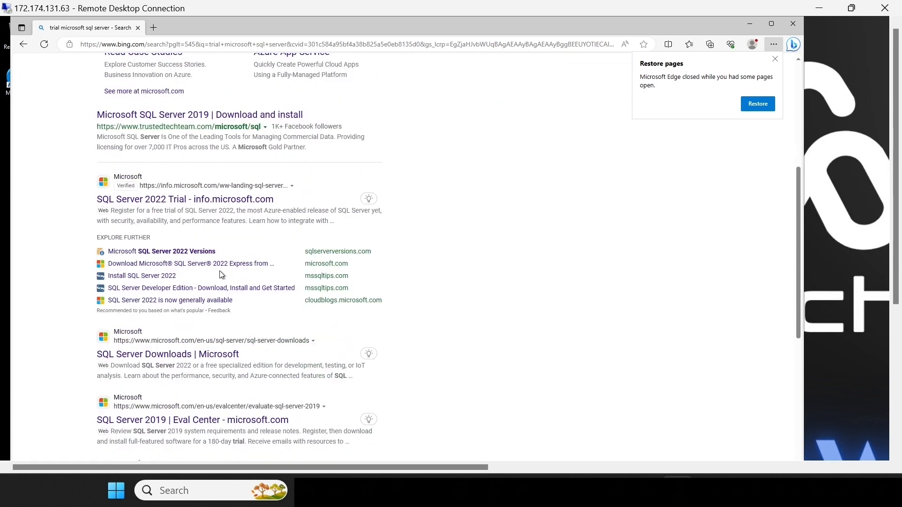
left_click(192, 202)
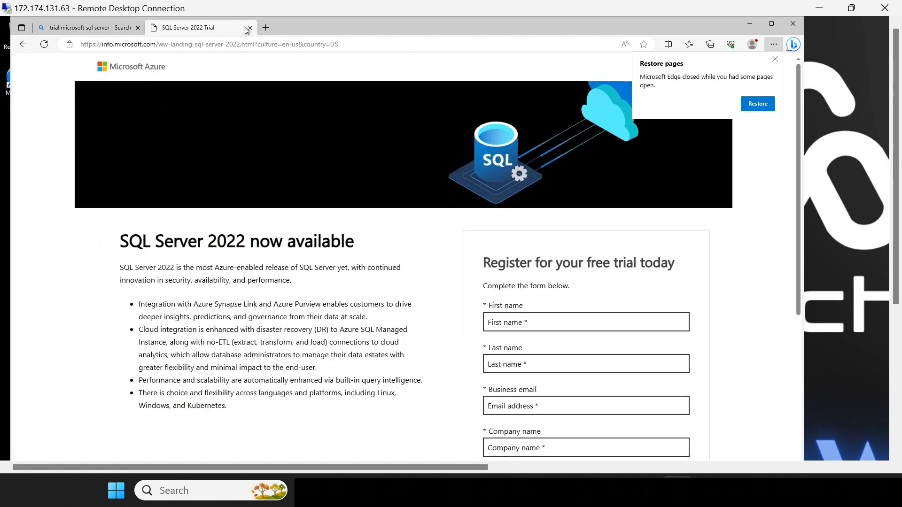
Step: Fill the trial form with contact details, United States, size 1, Cybersecurity Professional, and submit it
left_click(578, 324)
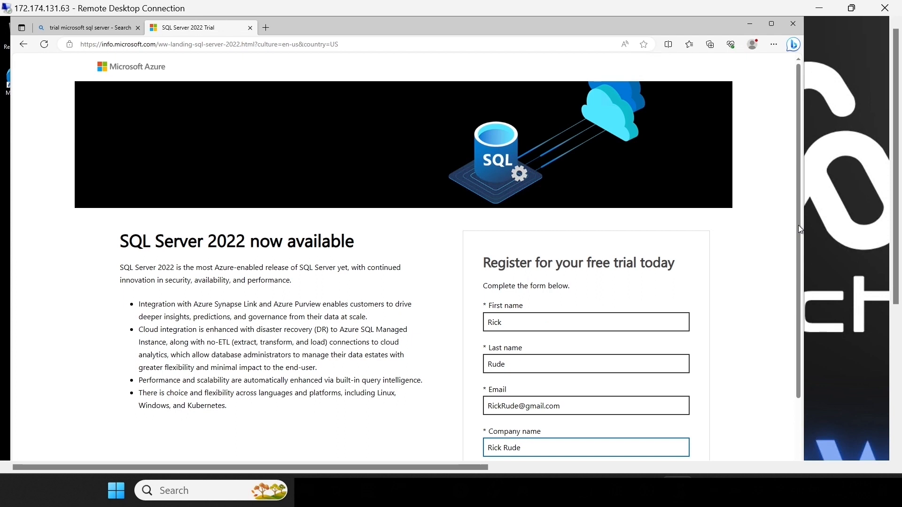
left_click_drag(799, 231, 822, 422)
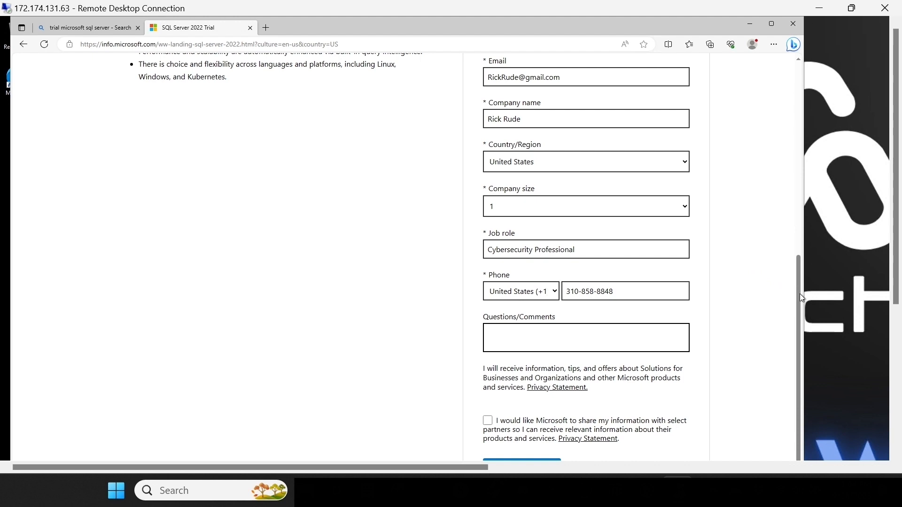
left_click_drag(898, 281, 895, 326)
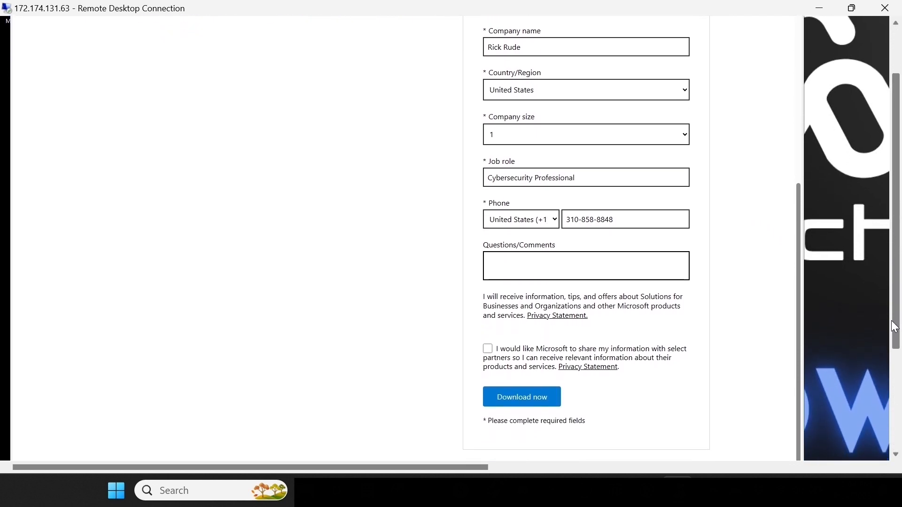
left_click(529, 400)
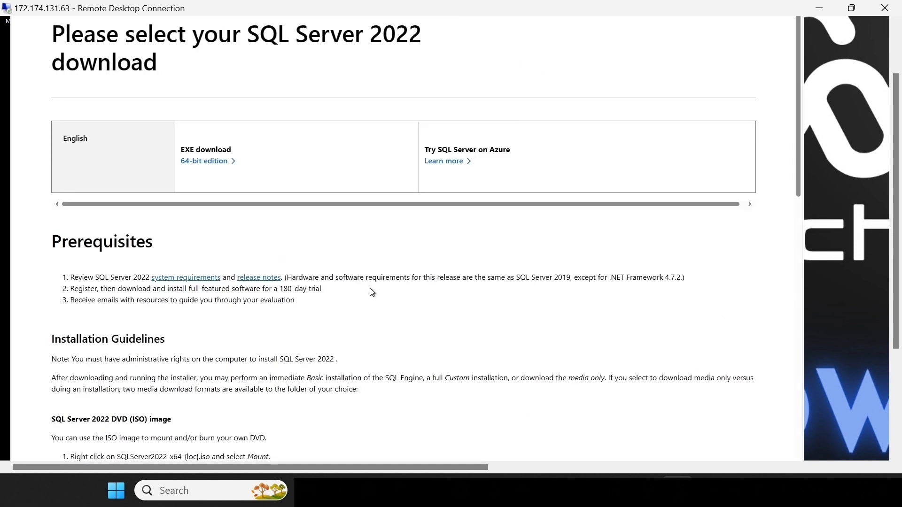
Step: Download the 64-bit SQL2022-SSEI-Eval.exe installer and run it
left_click(201, 162)
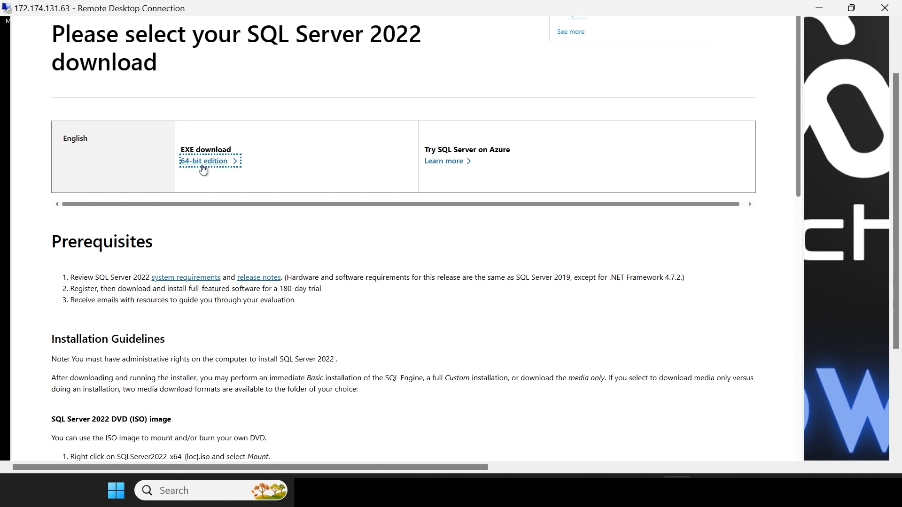
left_click_drag(898, 237, 898, 196)
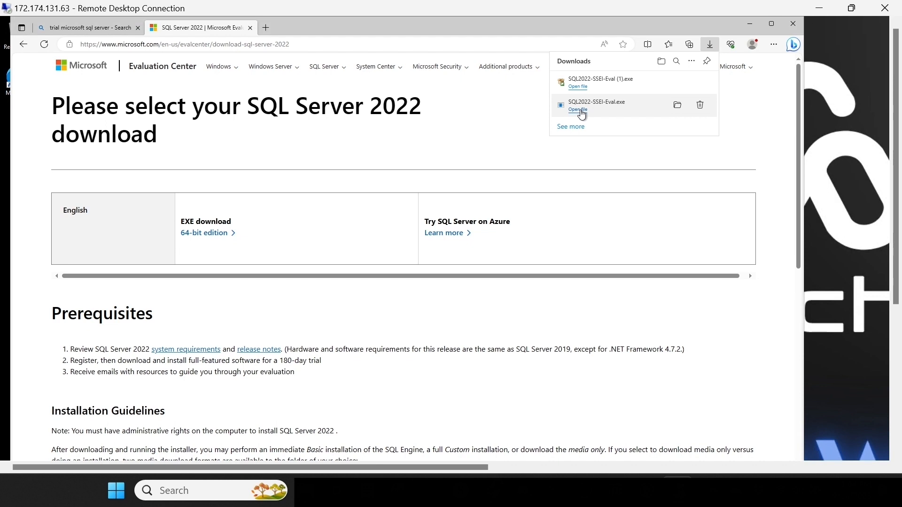
left_click(581, 111)
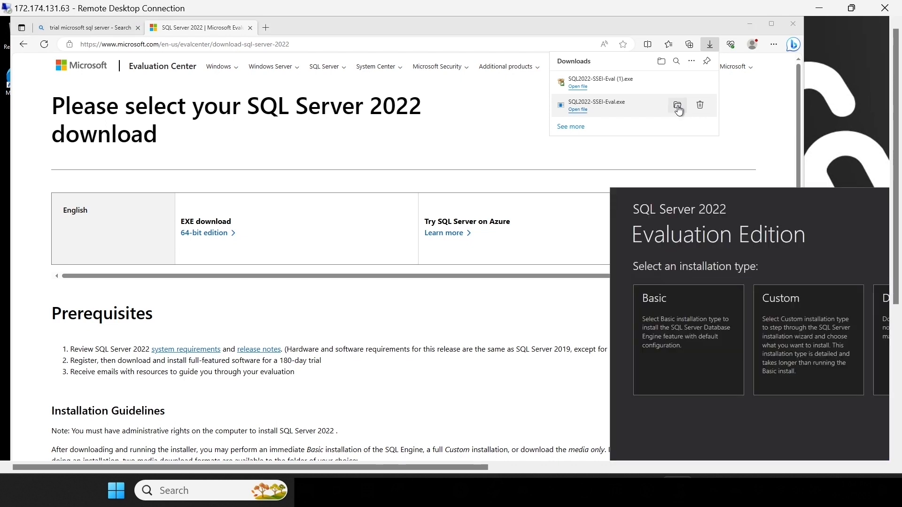
Step: Download the English ISO installation media (1109 MB) into the Downloads folder
left_click_drag(463, 464, 610, 466)
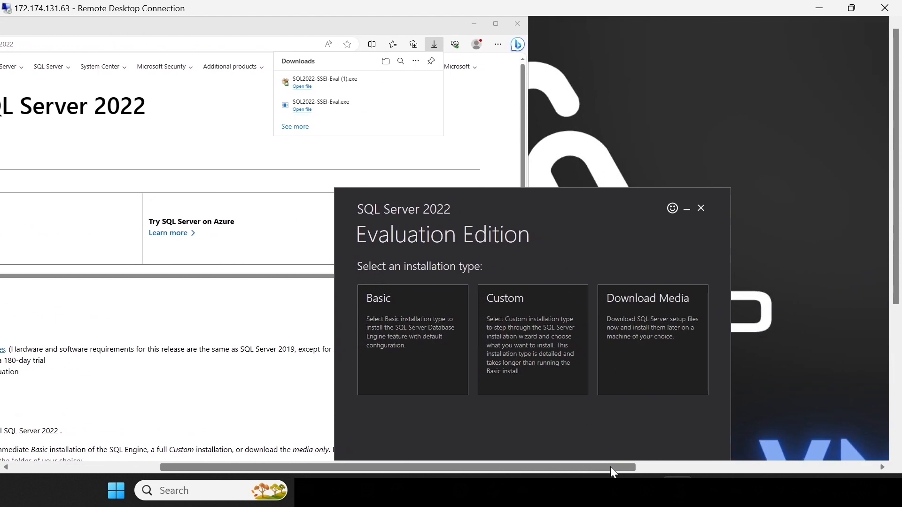
left_click(655, 345)
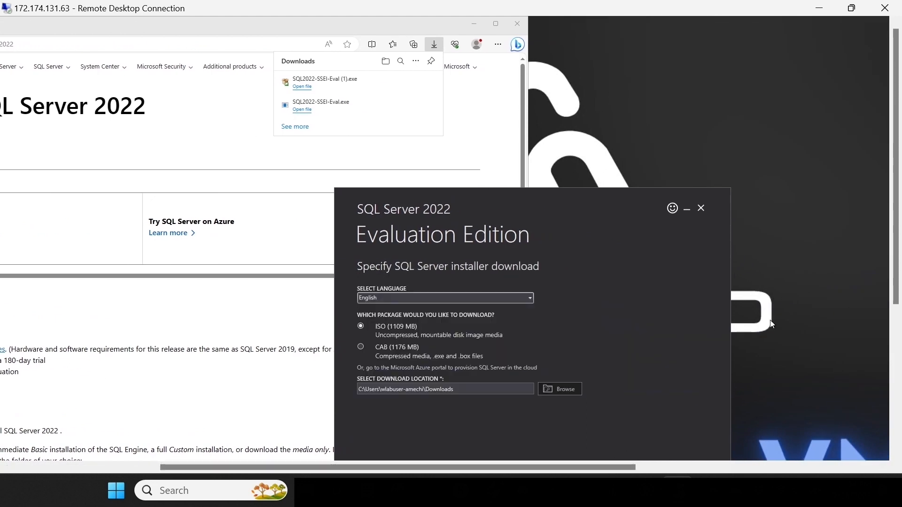
left_click_drag(897, 261, 894, 303)
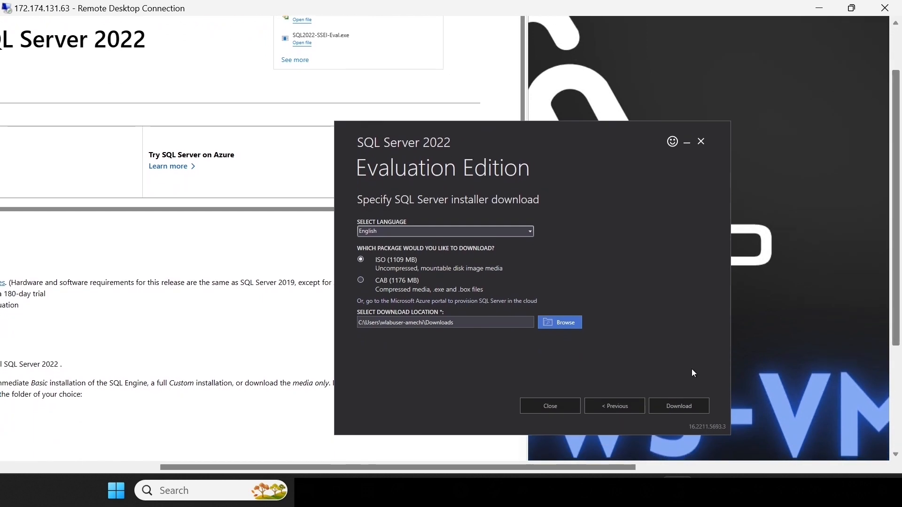
left_click(672, 404)
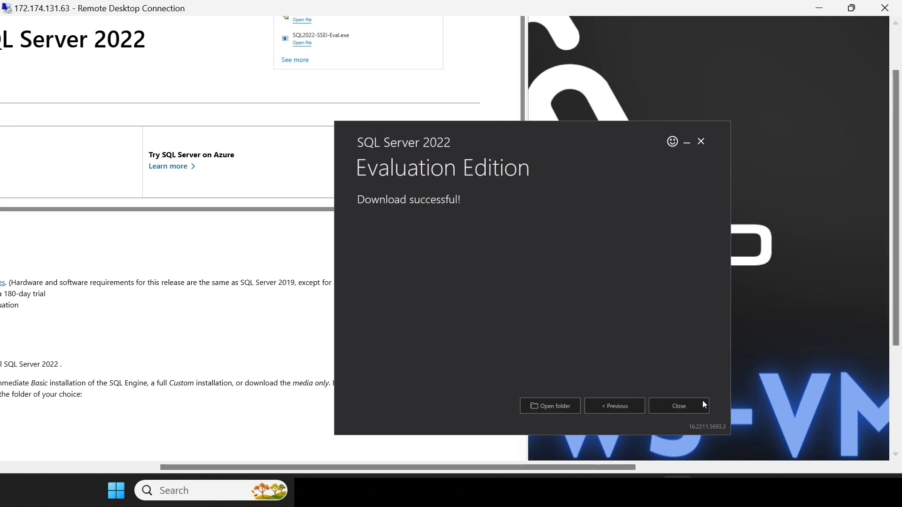
Step: Mount SQLServer2022-x64-ENU.iso from Downloads as DVD Drive (E:) and view its files
left_click(562, 412)
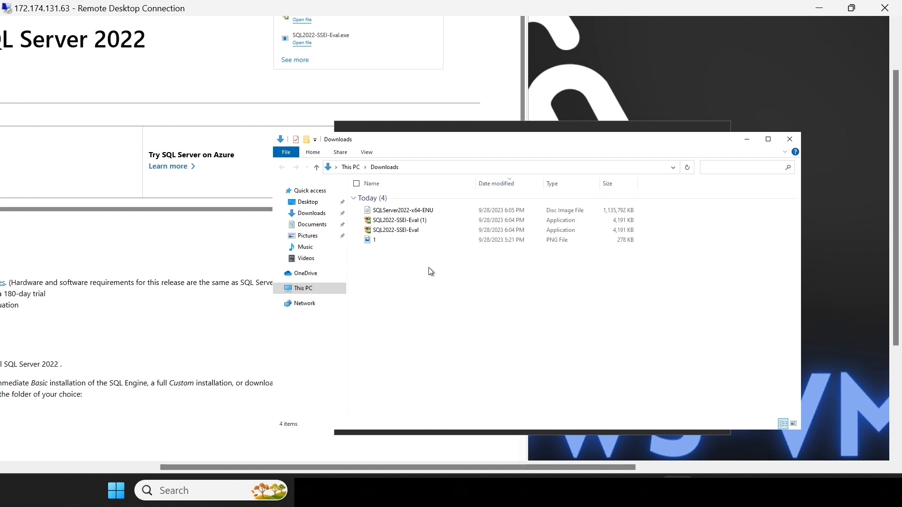
left_click(416, 214)
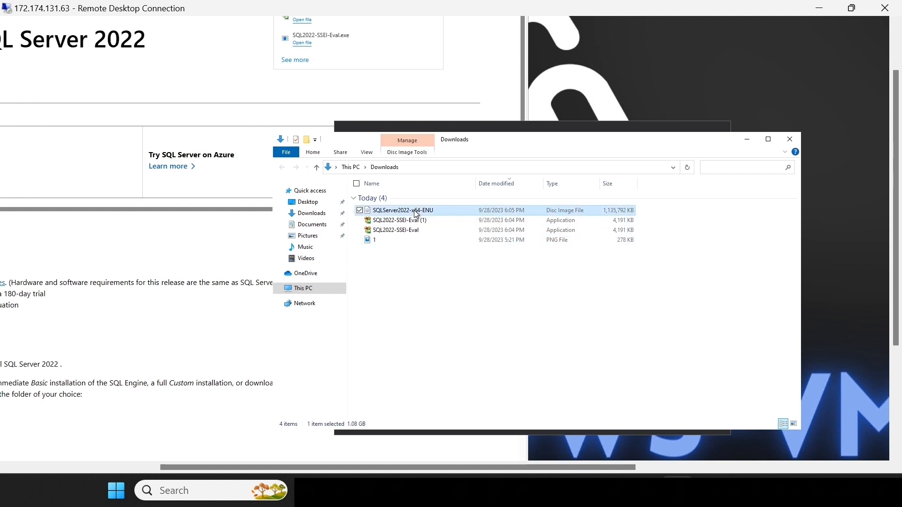
right_click(414, 212)
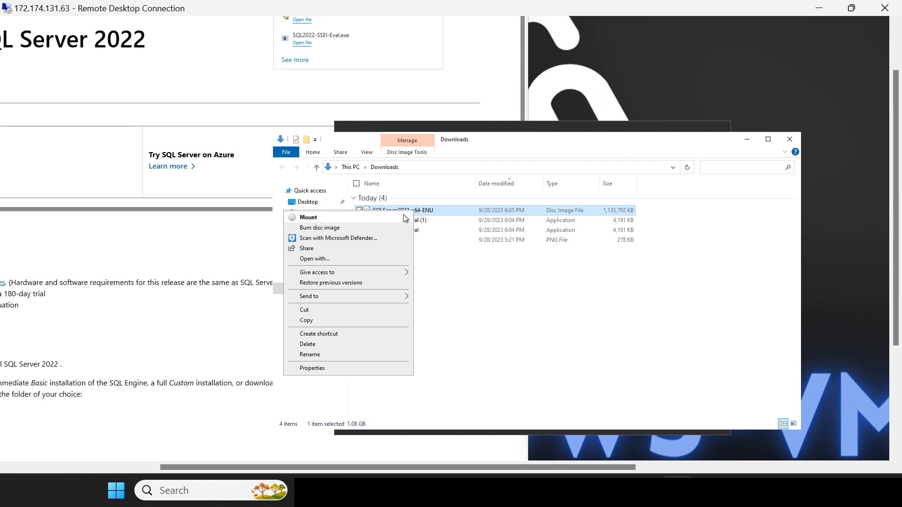
left_click(403, 217)
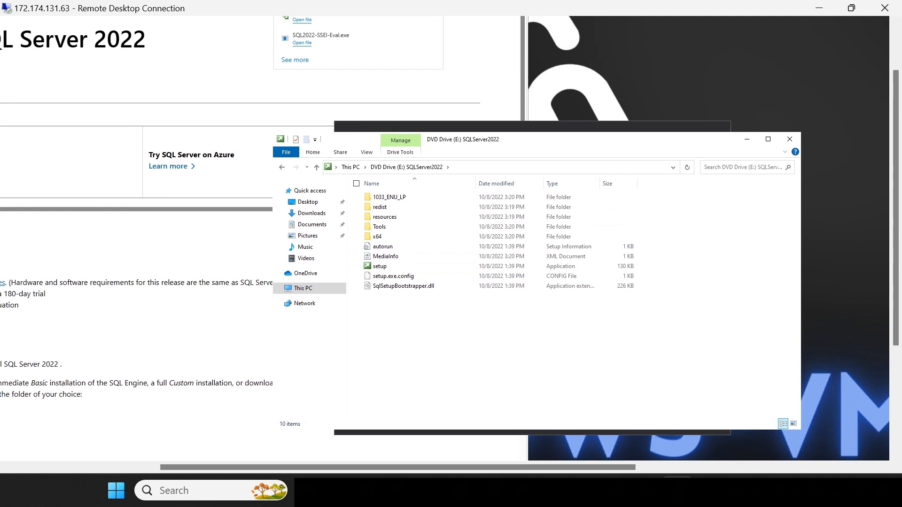
left_click(282, 167)
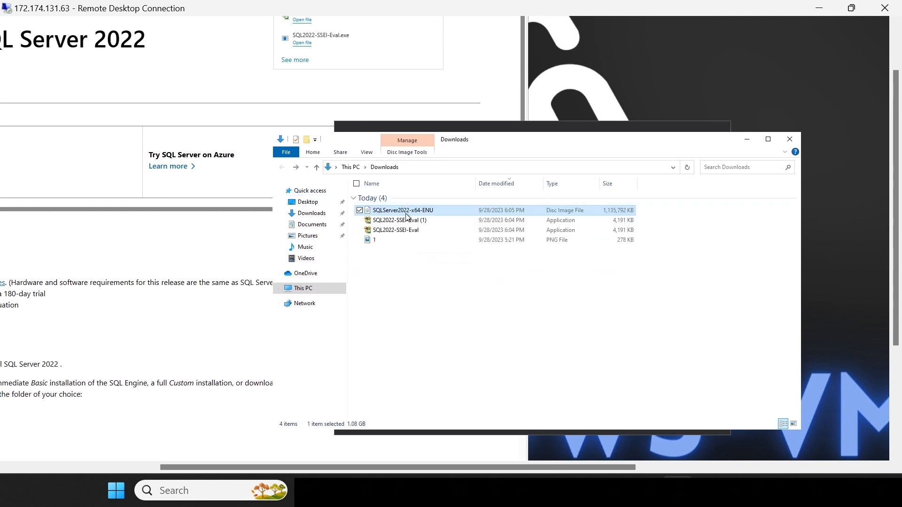
left_click(359, 210)
right_click(405, 217)
left_click(374, 224)
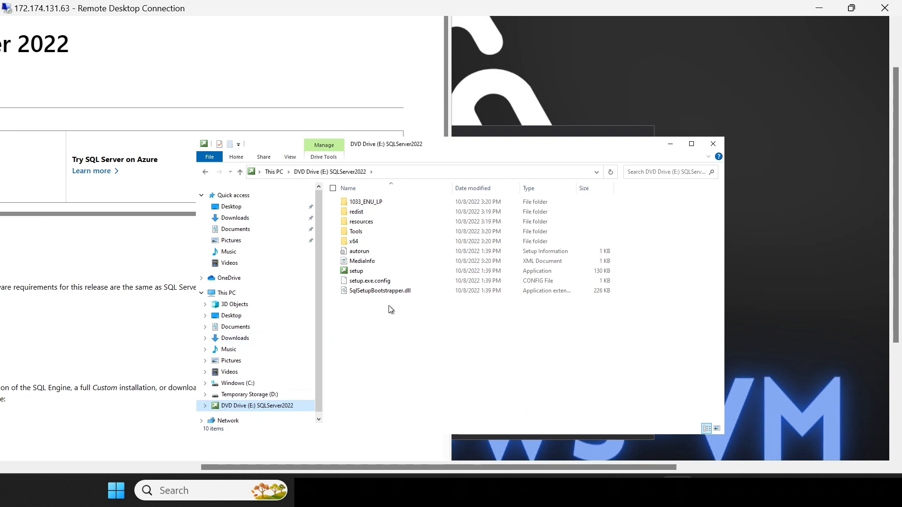
Step: Launch setup from the mounted drive and start a new standalone SQL Server installation
double_click(360, 271)
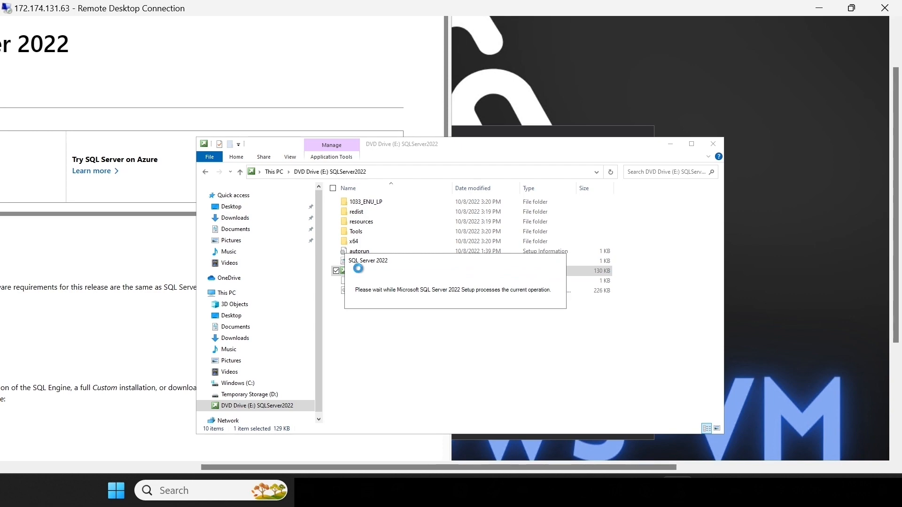
left_click_drag(541, 467, 361, 477)
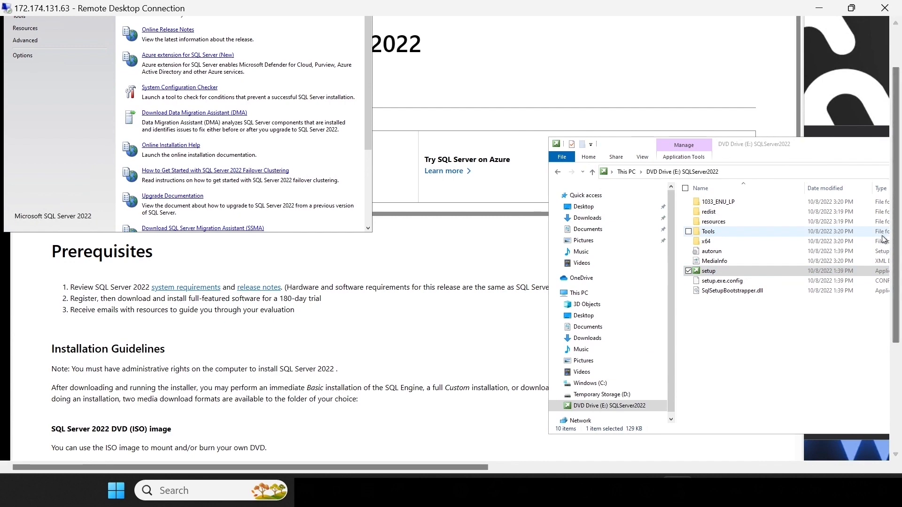
left_click_drag(897, 249, 897, 209)
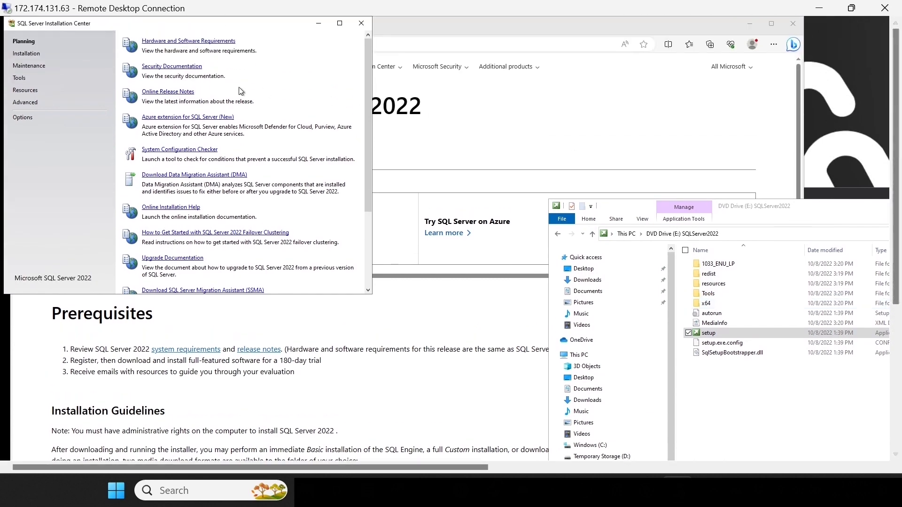
left_click(18, 55)
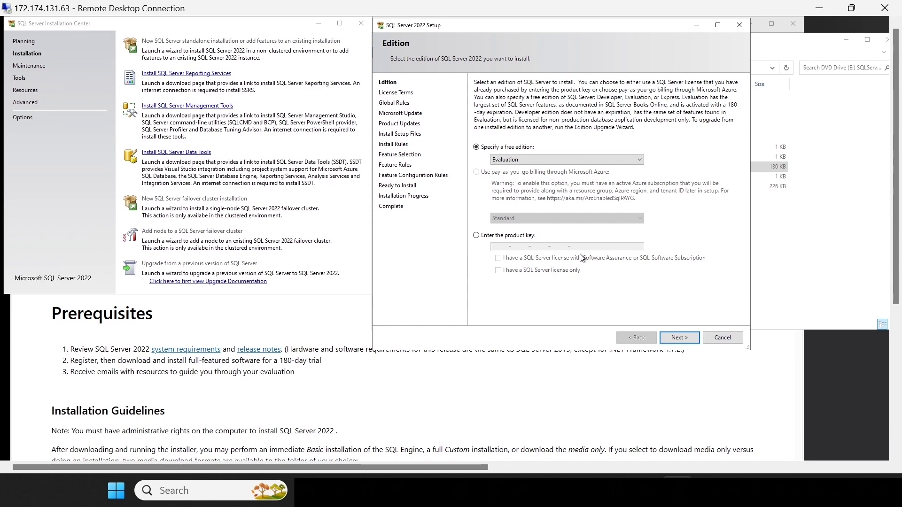
Step: Keep the Evaluation edition, accept the license terms and pass the Microsoft Update step
left_click(685, 336)
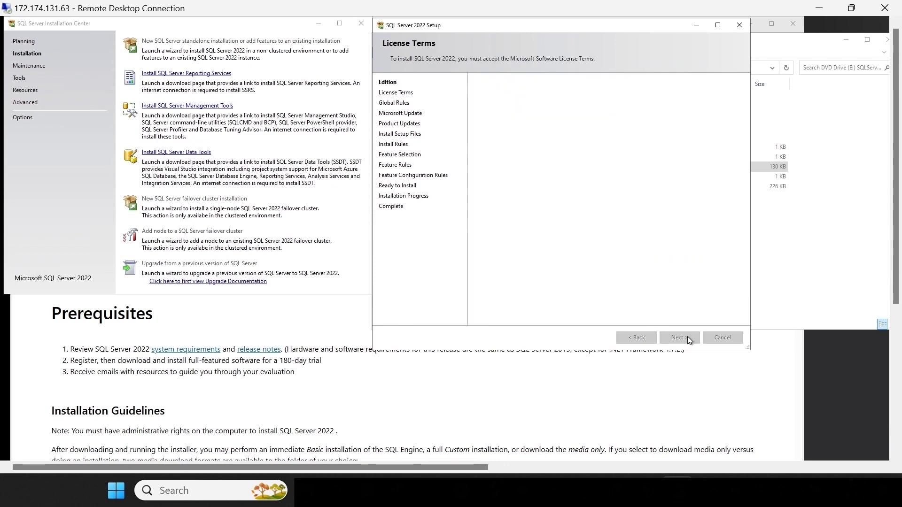
left_click_drag(740, 118, 739, 216)
left_click(477, 268)
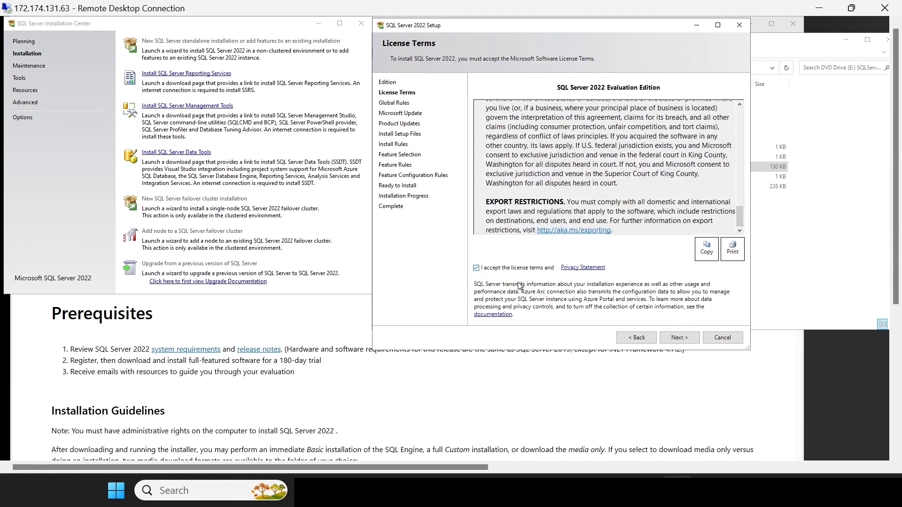
left_click(687, 340)
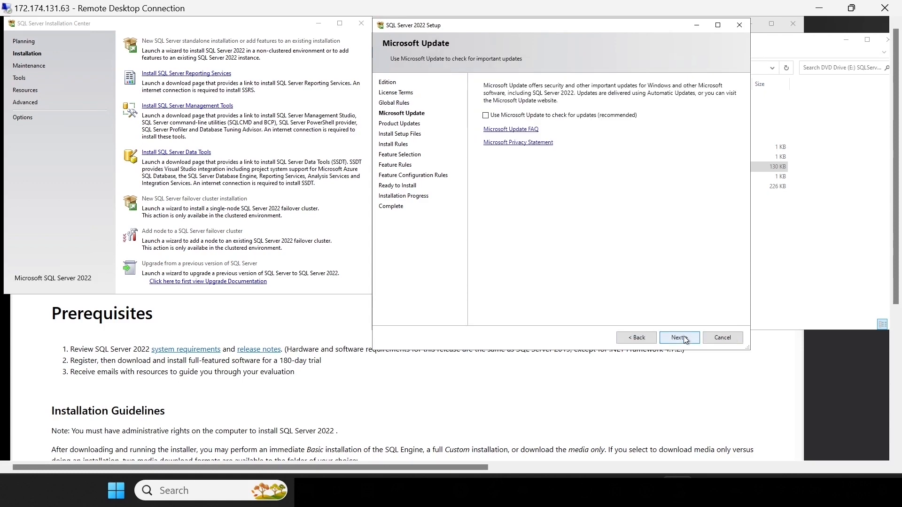
left_click(670, 337)
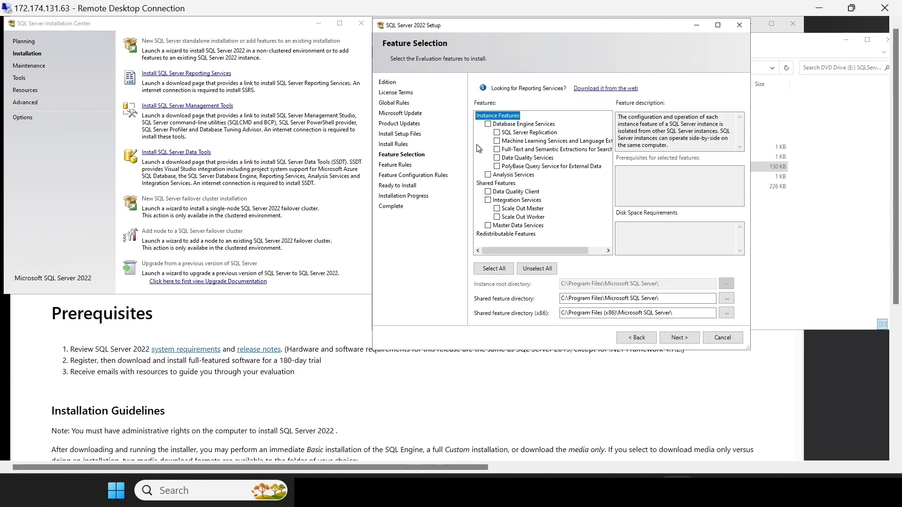
Step: Select Database Engine Services, keep the default MSSQLSERVER instance and default service accounts
left_click(488, 125)
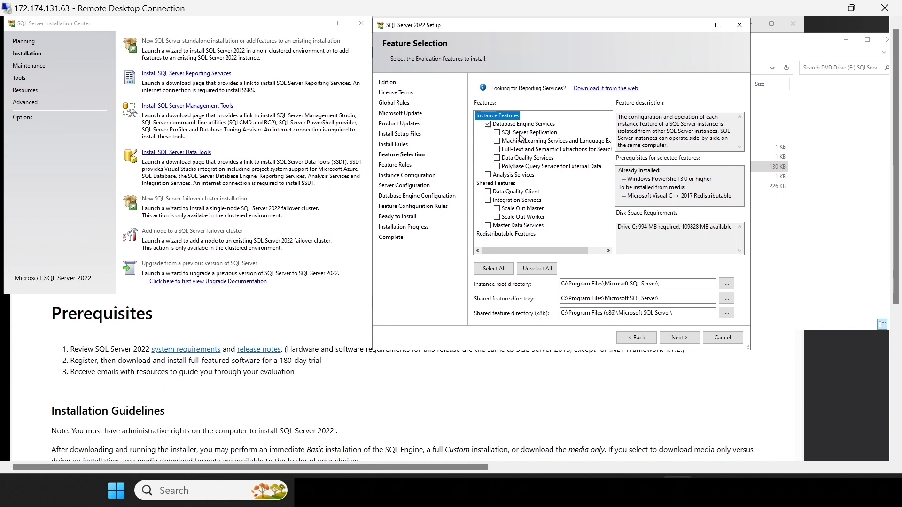
left_click(679, 339)
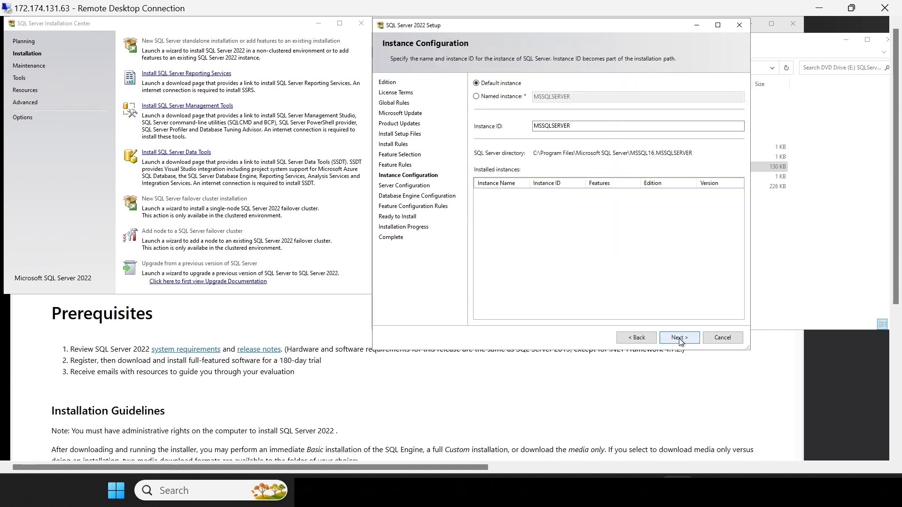
left_click(689, 339)
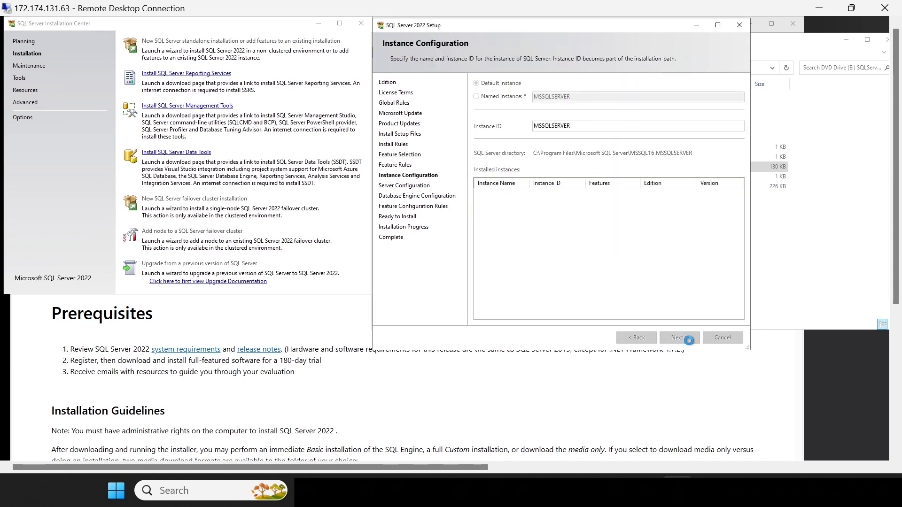
left_click(681, 338)
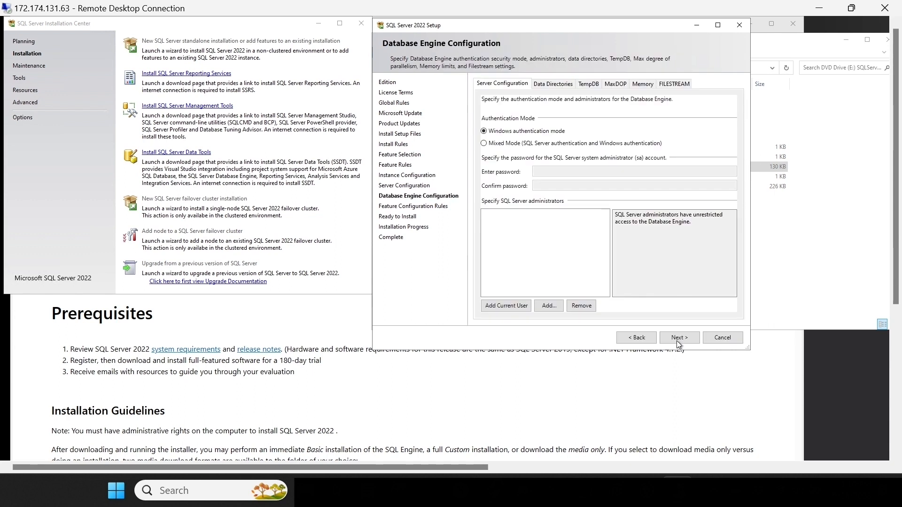
Step: Choose Mixed Mode authentication and enter and confirm the sa password
left_click(484, 144)
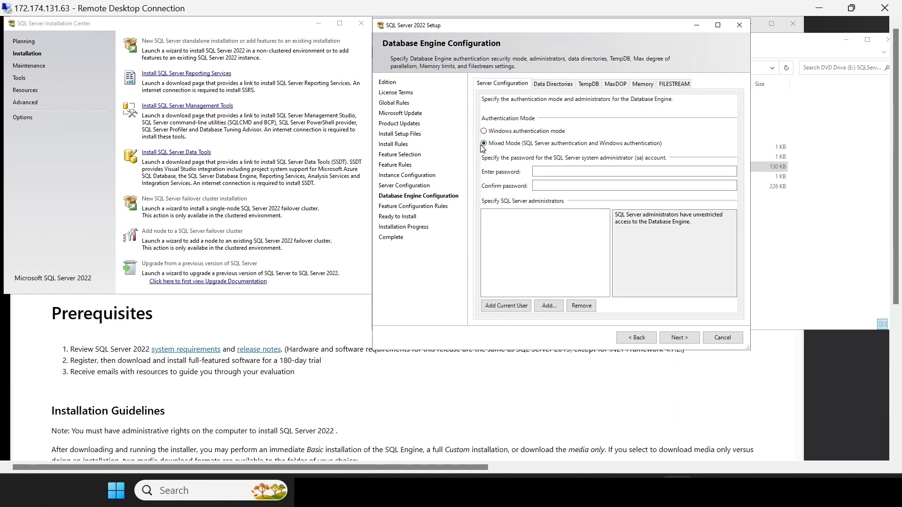
left_click(588, 171)
key("ctrl+v")
left_click(584, 186)
key("ctrl+v")
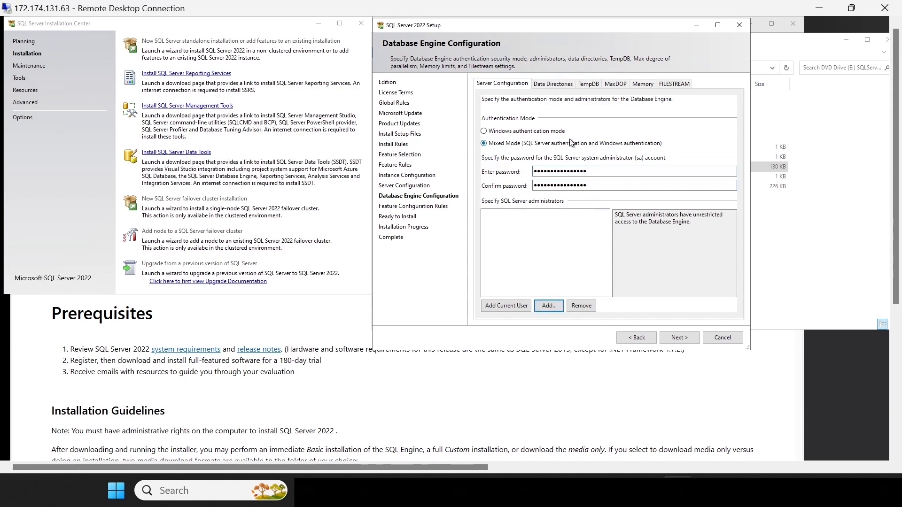
Step: Add the current user as SQL administrator, run the installation and close setup
left_click(502, 304)
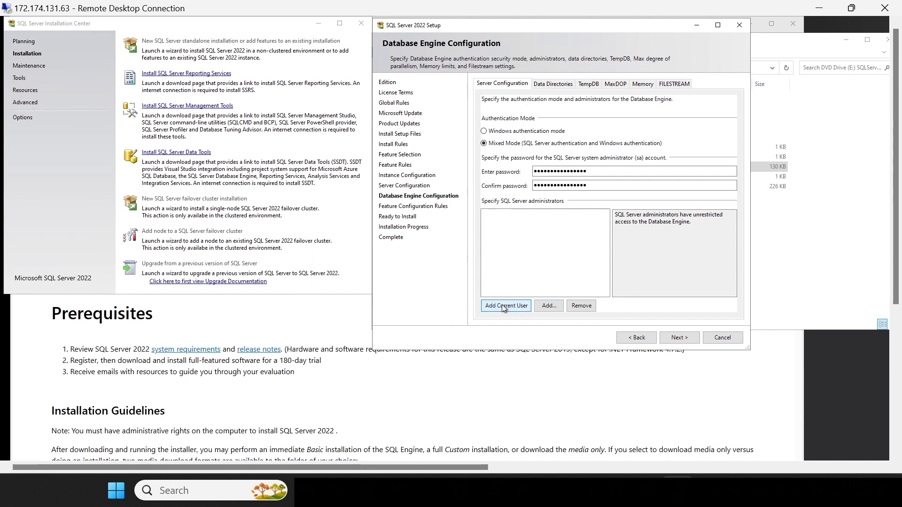
left_click(679, 338)
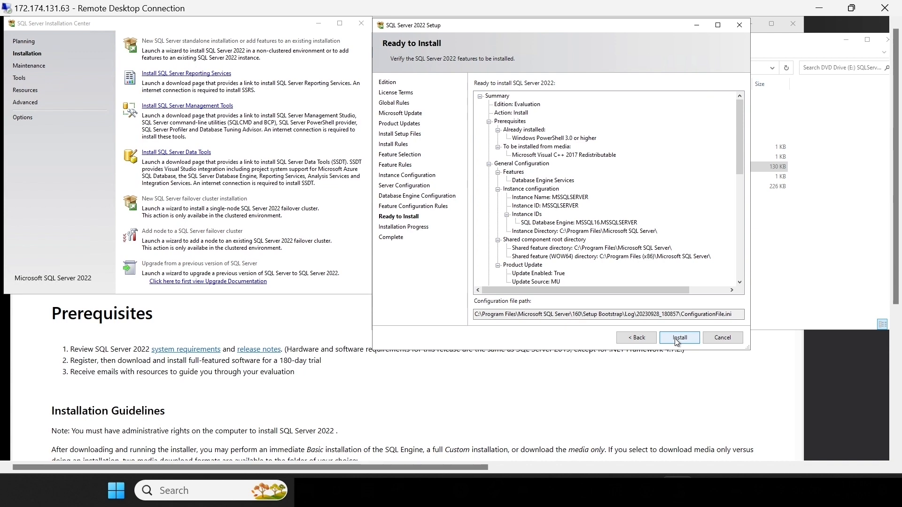
left_click(677, 340)
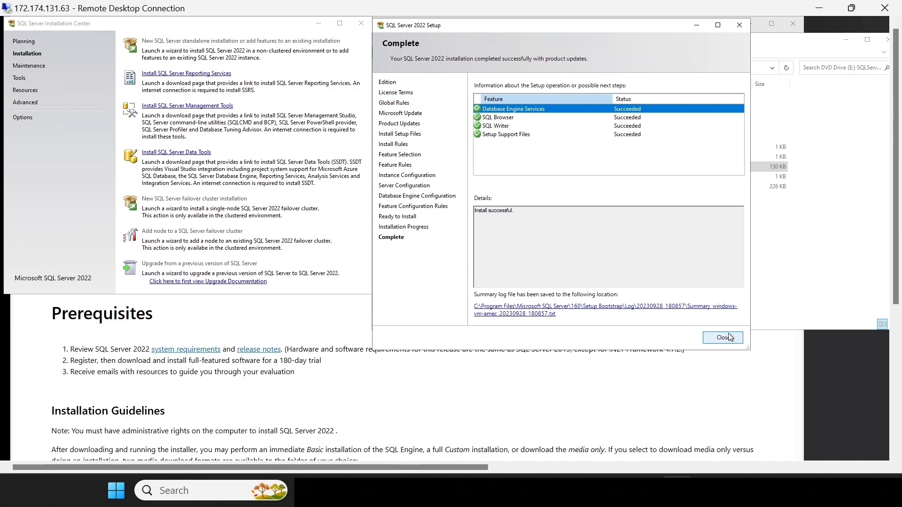
left_click(728, 337)
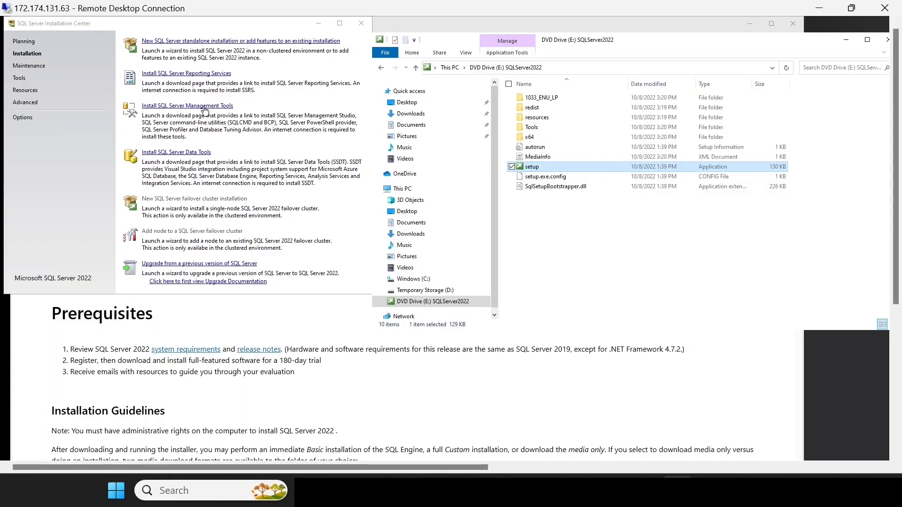
Step: Download SSMS-Setup-ENU.exe from the Management Studio Learn page and run it
left_click(204, 107)
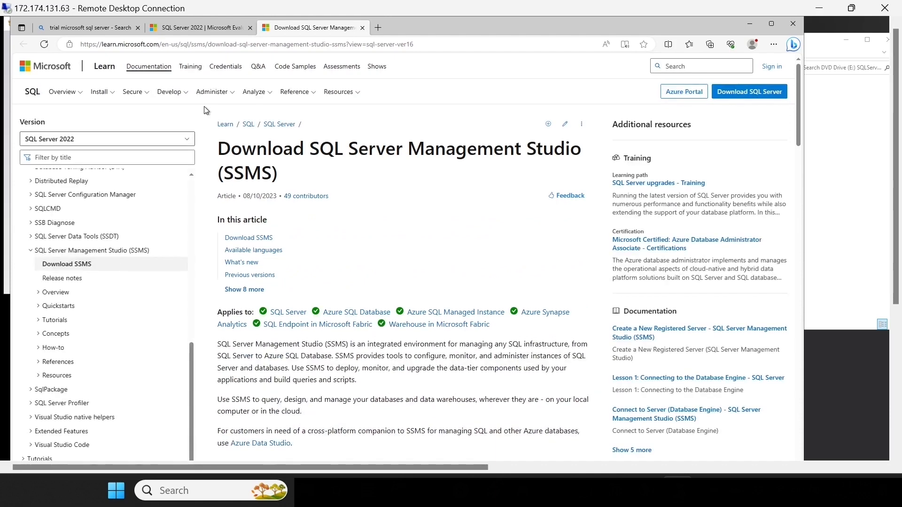
scroll(433, 258, "down", 7)
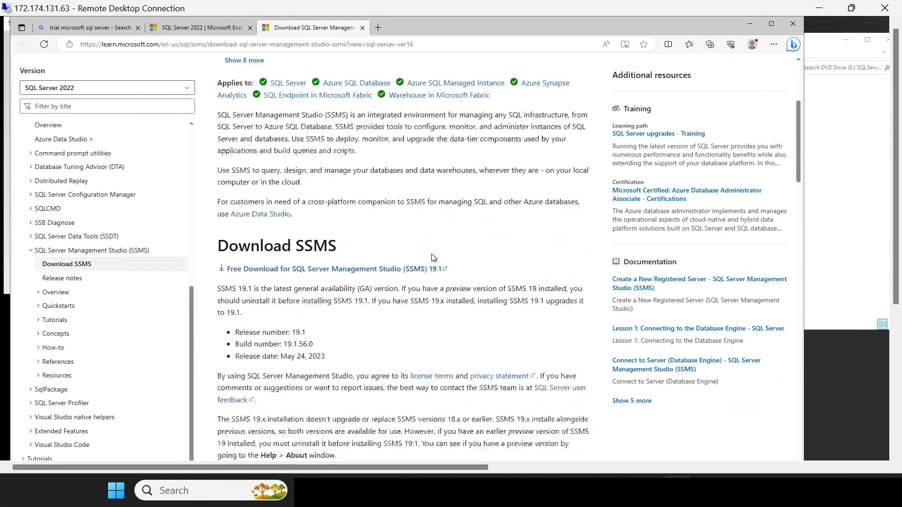
left_click(398, 271)
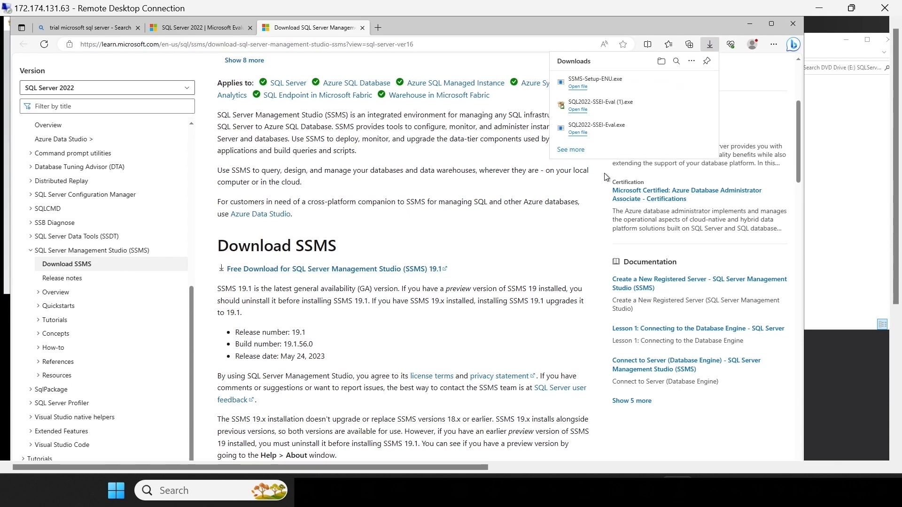
left_click(575, 89)
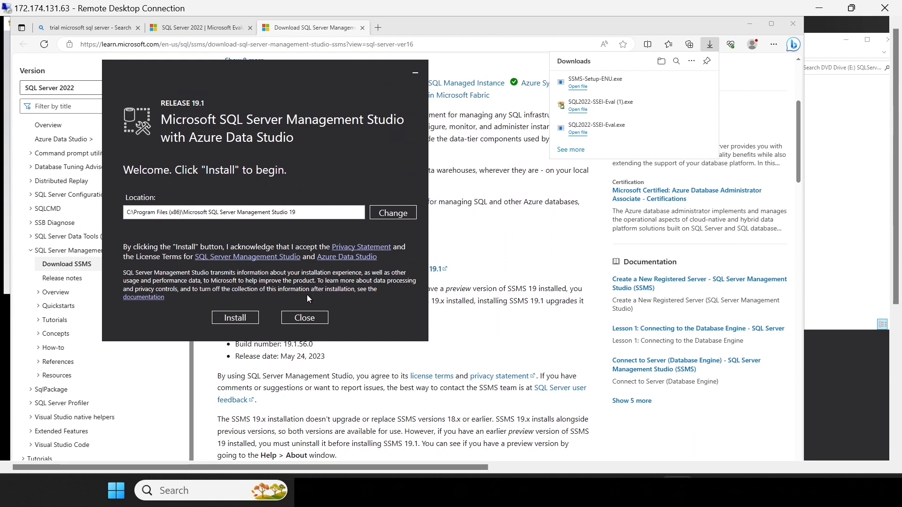
Step: Install SQL Server Management Studio 19.1 and close the finished setup
left_click(226, 317)
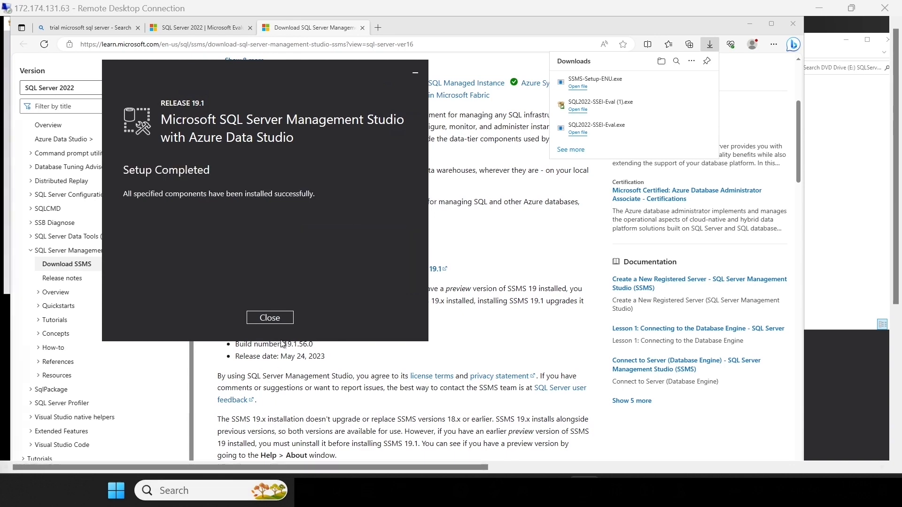
left_click(270, 318)
left_click(749, 24)
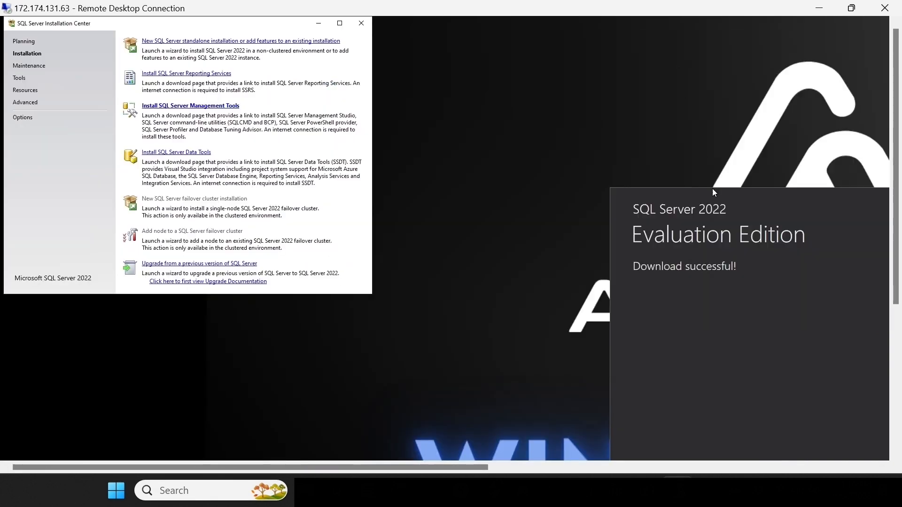
Step: Minimize the Installation Center and launch SSMS 19 by searching 'ssms' in Start
left_click_drag(656, 214, 400, 133)
left_click(266, 149)
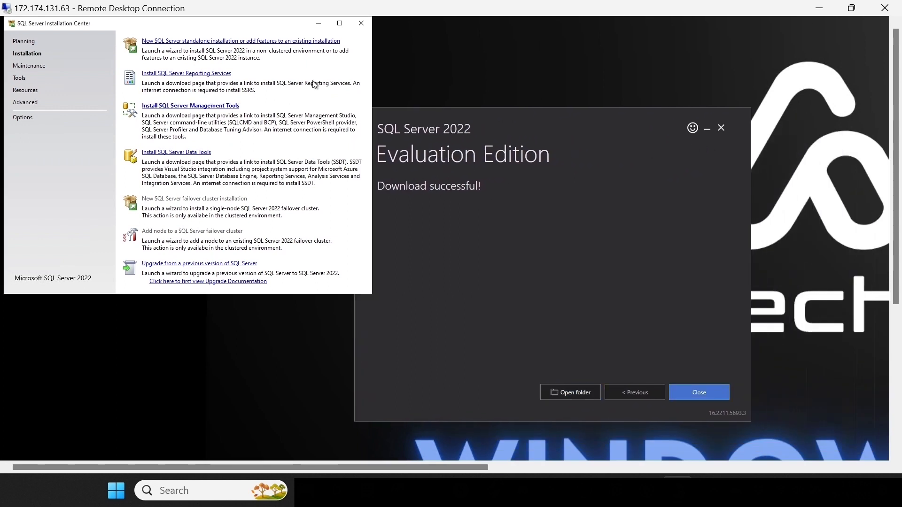
left_click(322, 29)
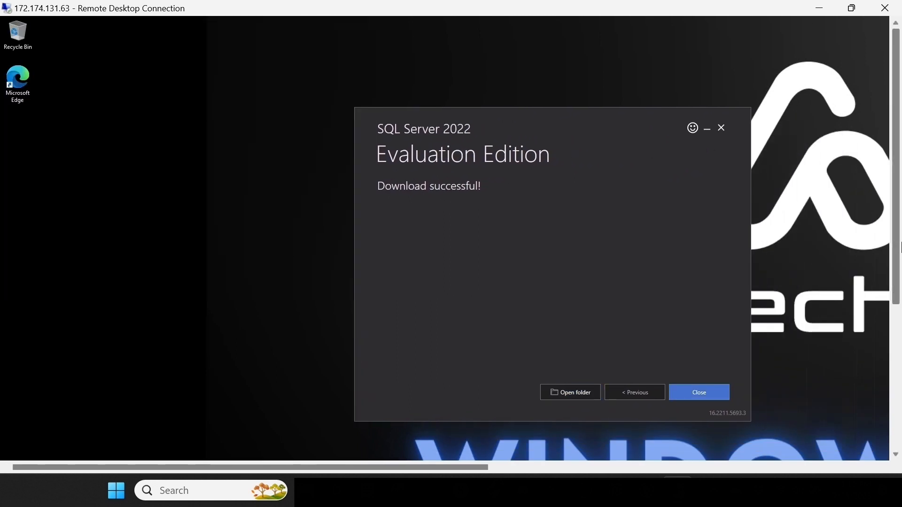
left_click_drag(898, 252, 899, 397)
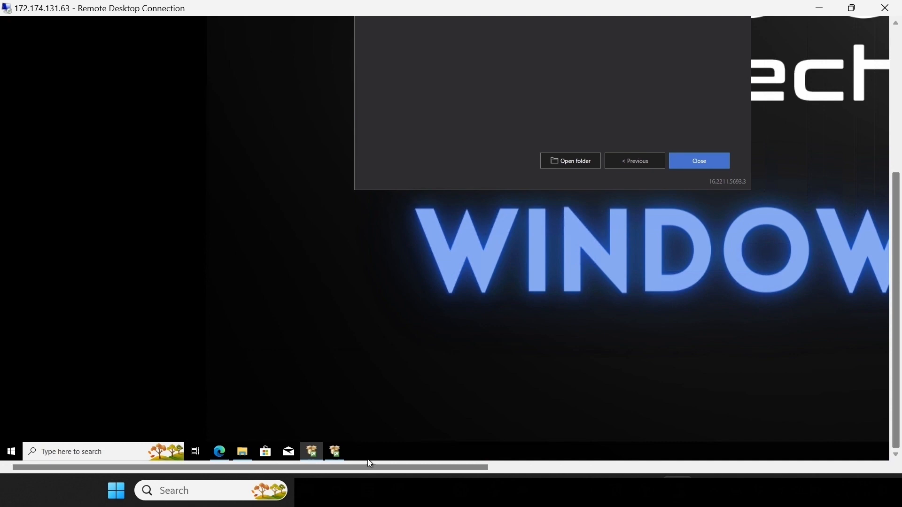
left_click(102, 451)
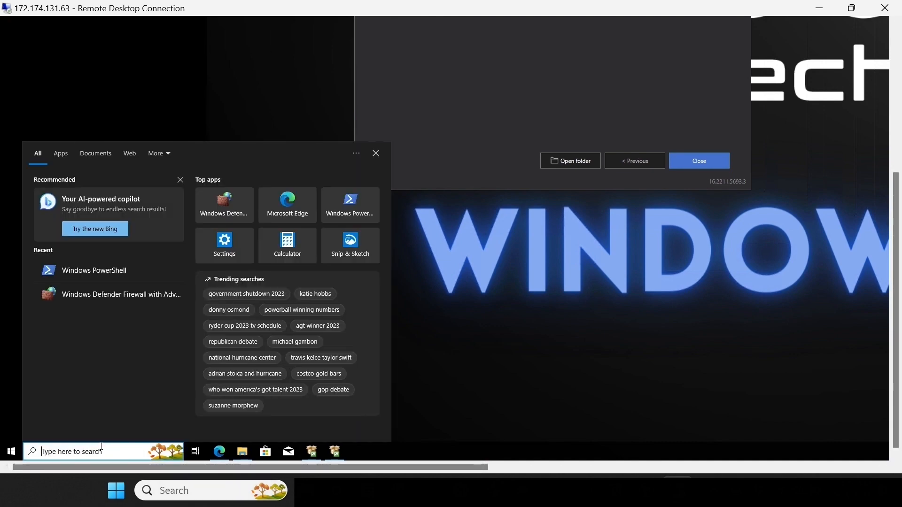
type("ssms")
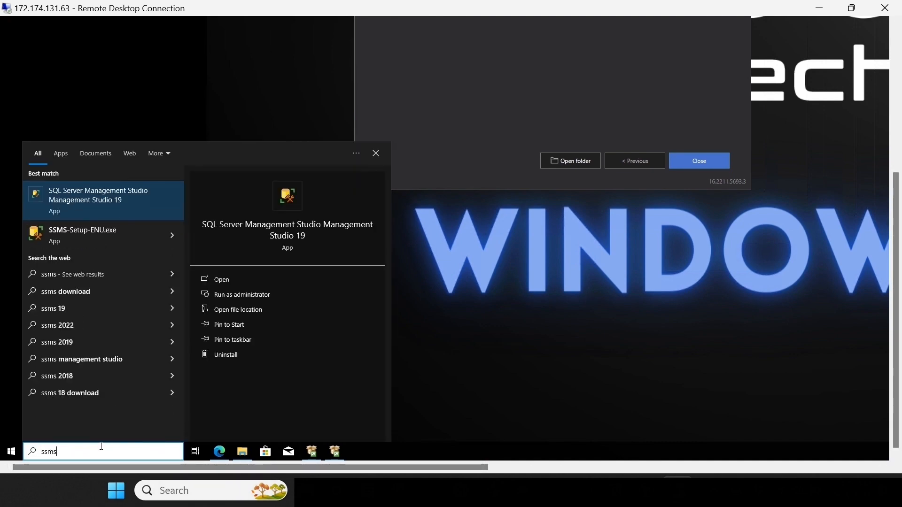
left_click(117, 191)
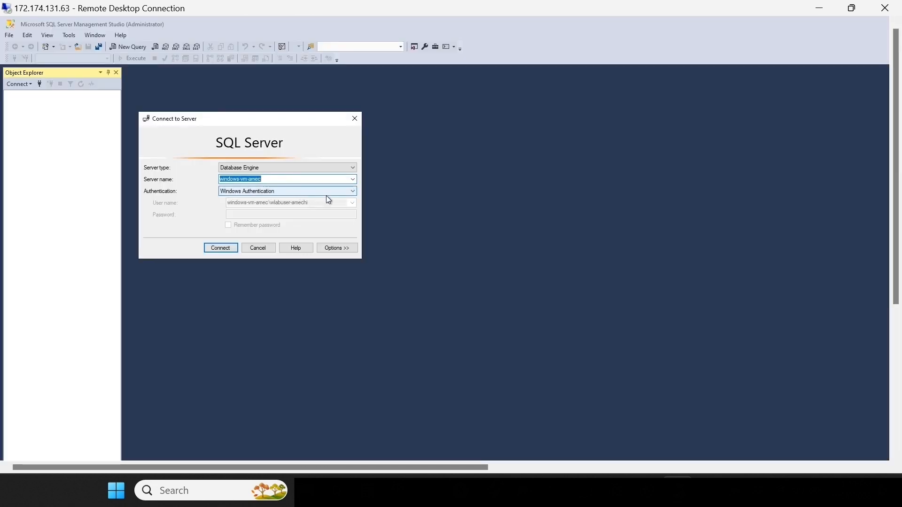
Step: Connect to the local server as sa with SQL Server Authentication and select the server node
left_click(326, 192)
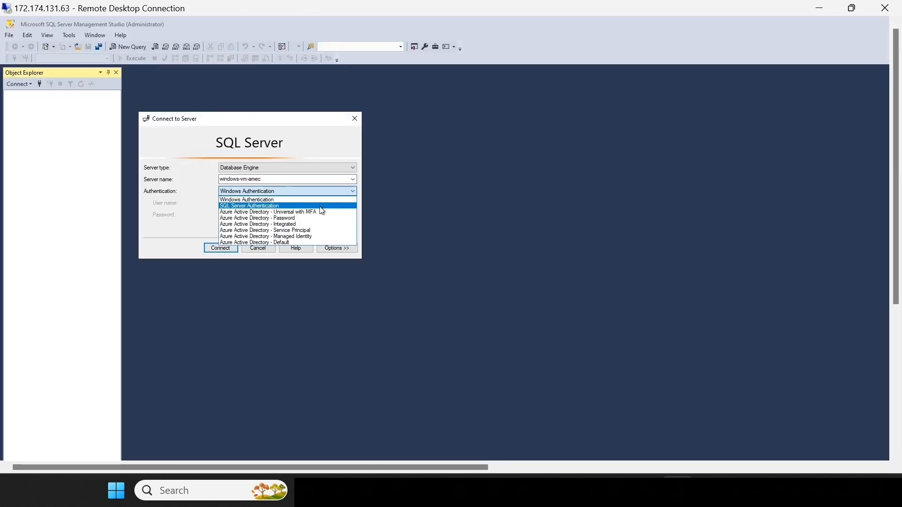
left_click(321, 207)
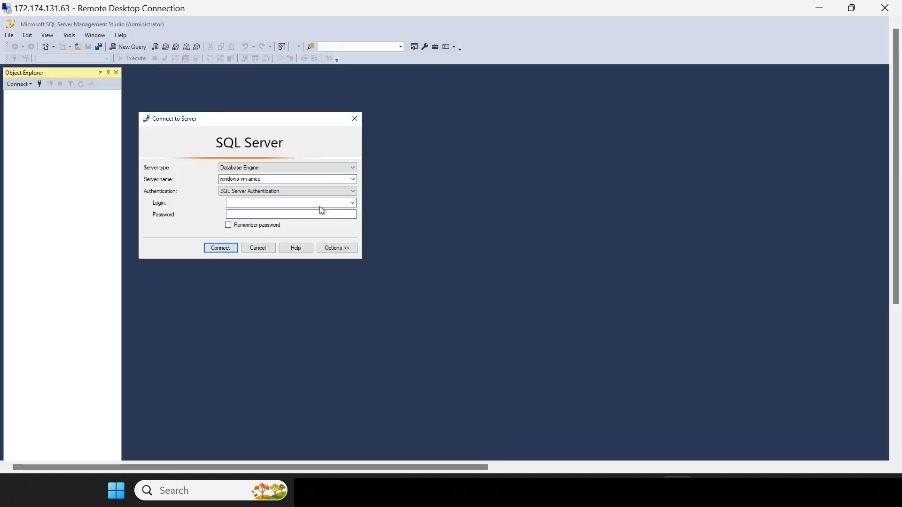
left_click(229, 248)
left_click_drag(131, 283, 260, 287)
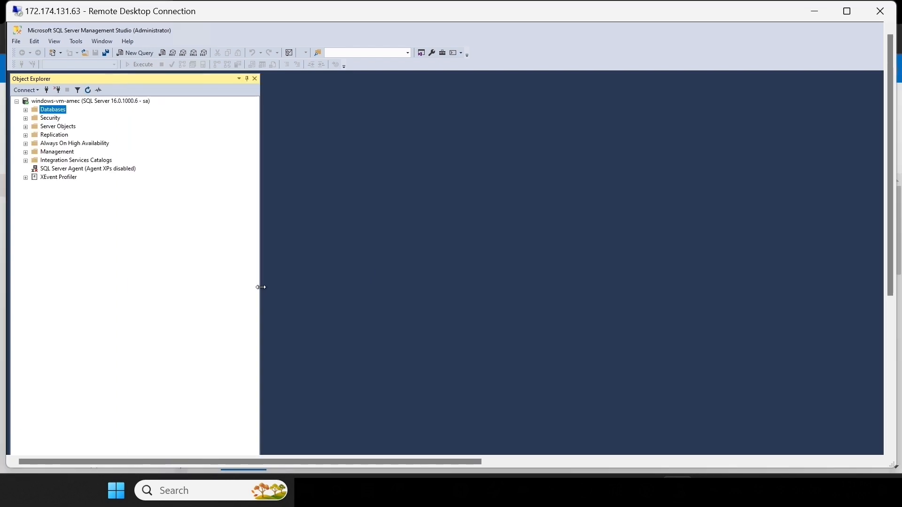
left_click(121, 103)
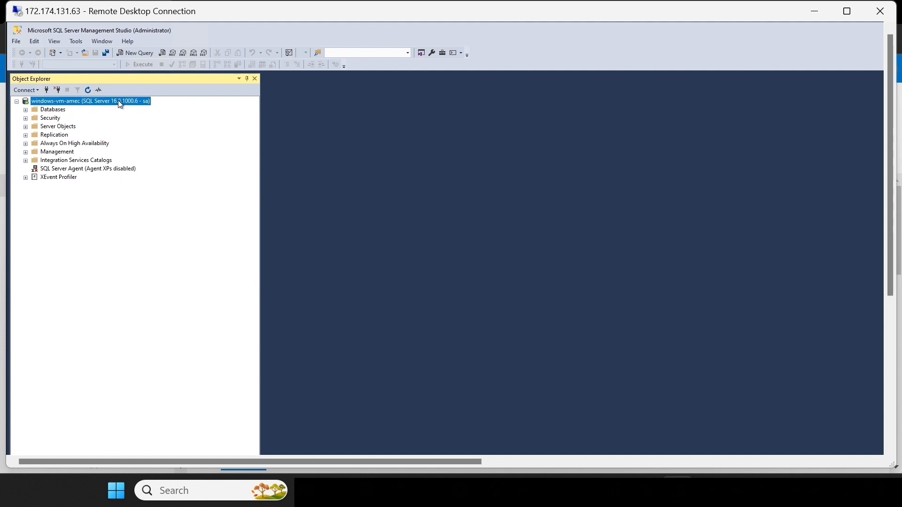
right_click(118, 101)
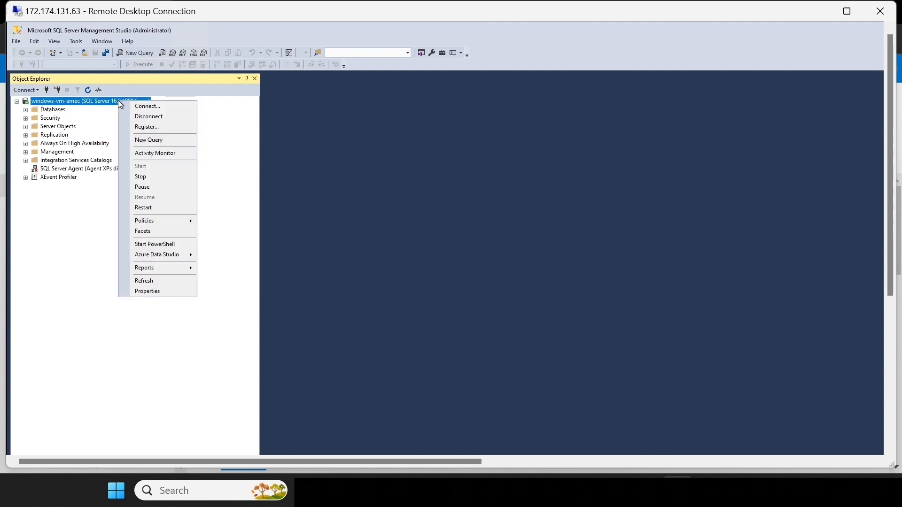
Step: In server Properties > Security, set login auditing to Both failed and successful logins
left_click(165, 291)
left_click(231, 151)
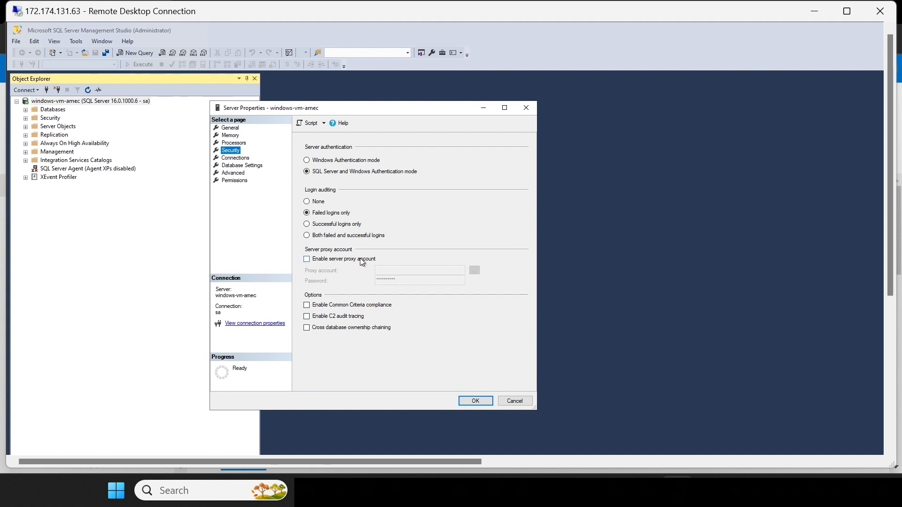
left_click(306, 236)
left_click(477, 400)
Step: Bring up the Learn audit article in Edge and copy its auditpol success/failure command
left_click_drag(464, 461, 651, 464)
left_click(761, 339)
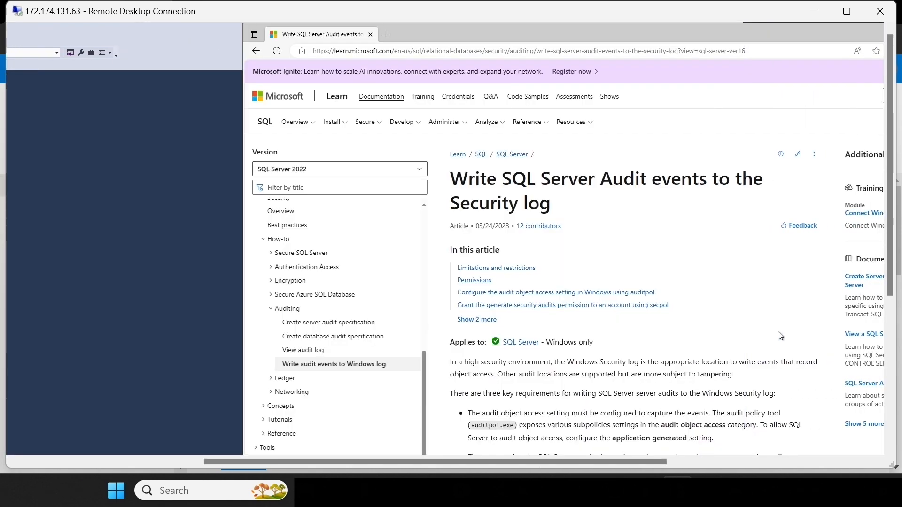
left_click_drag(638, 463, 718, 461)
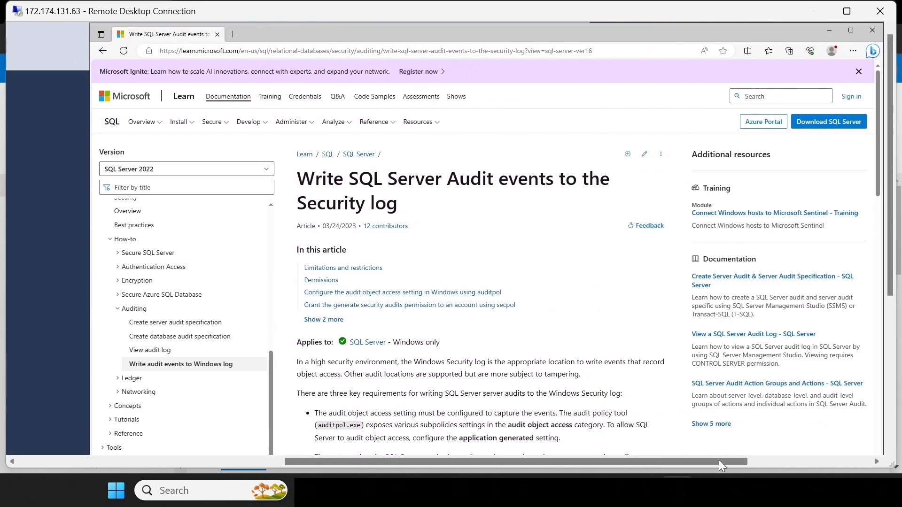
scroll(539, 343, "down", 3)
scroll(540, 343, "down", 4)
left_click_drag(876, 232, 858, 375)
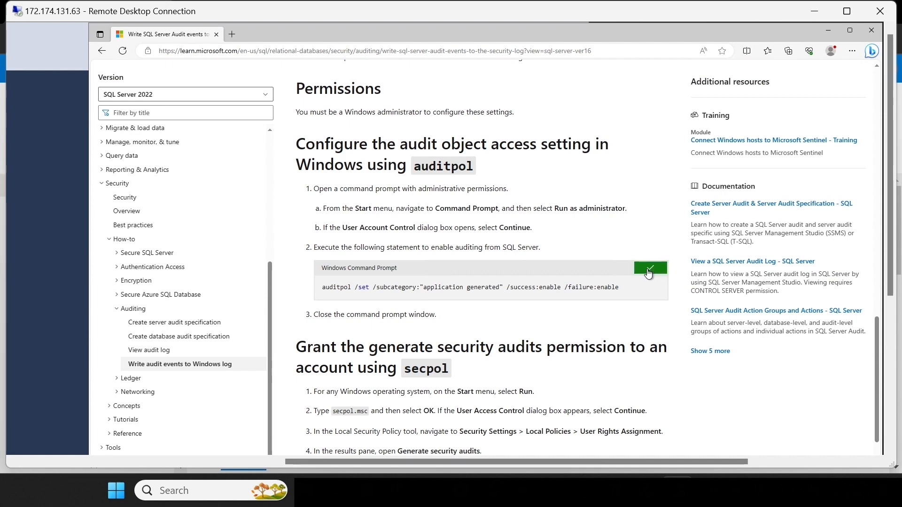
left_click_drag(889, 247, 890, 395)
left_click_drag(501, 461, 214, 461)
left_click(119, 441)
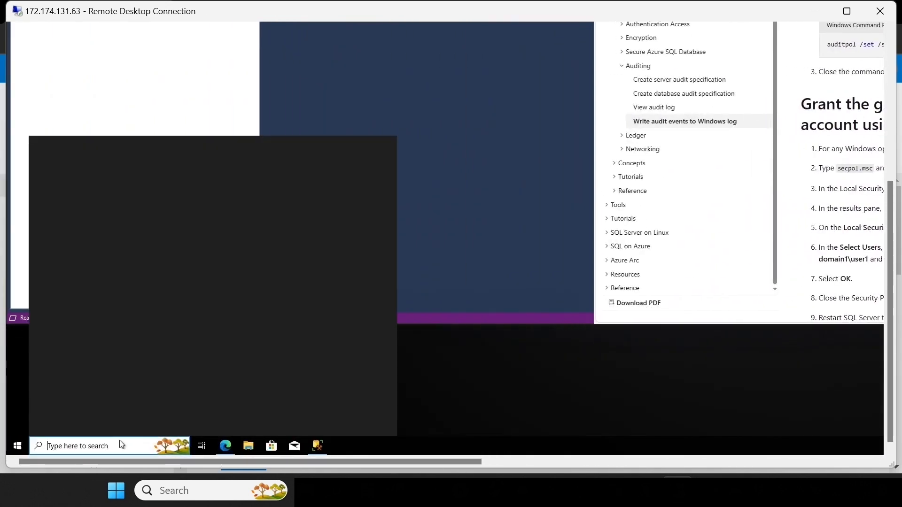
Step: In an administrator PowerShell, run auditpol to enable success and failure auditing for 'application generated'
type("powe")
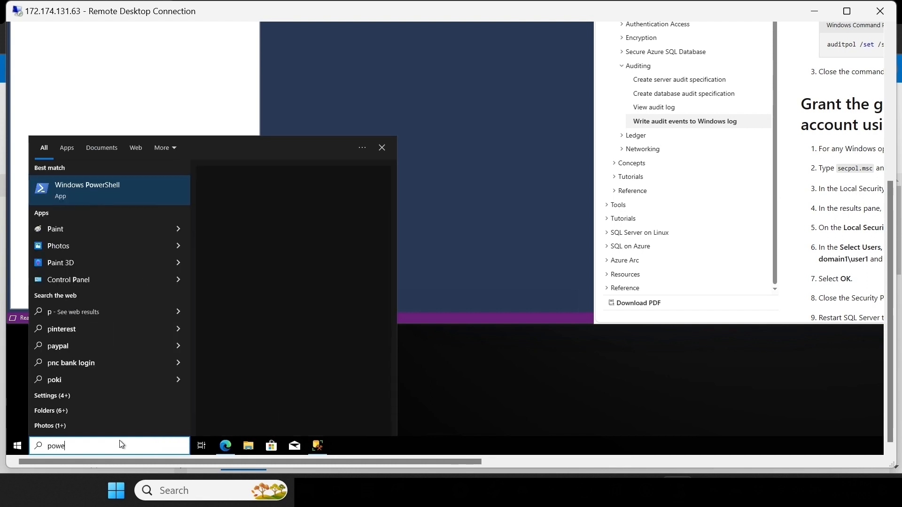
type("rshe")
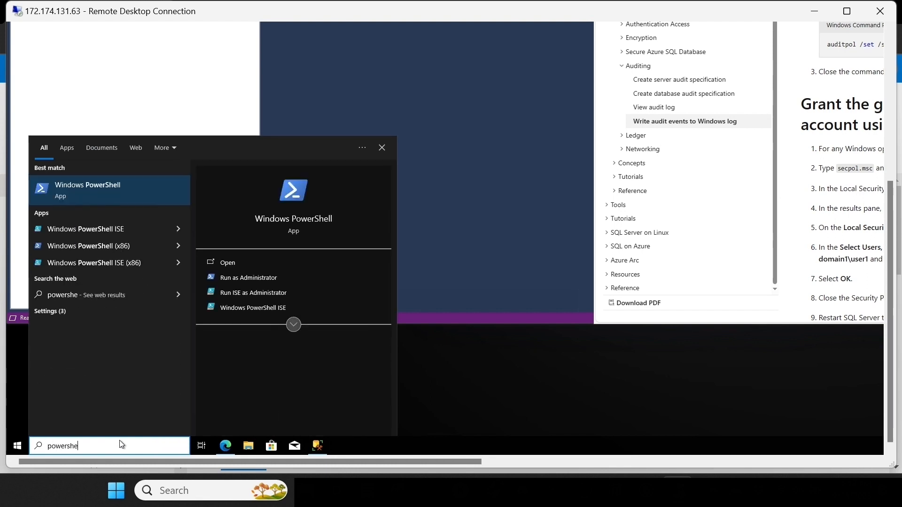
left_click(268, 278)
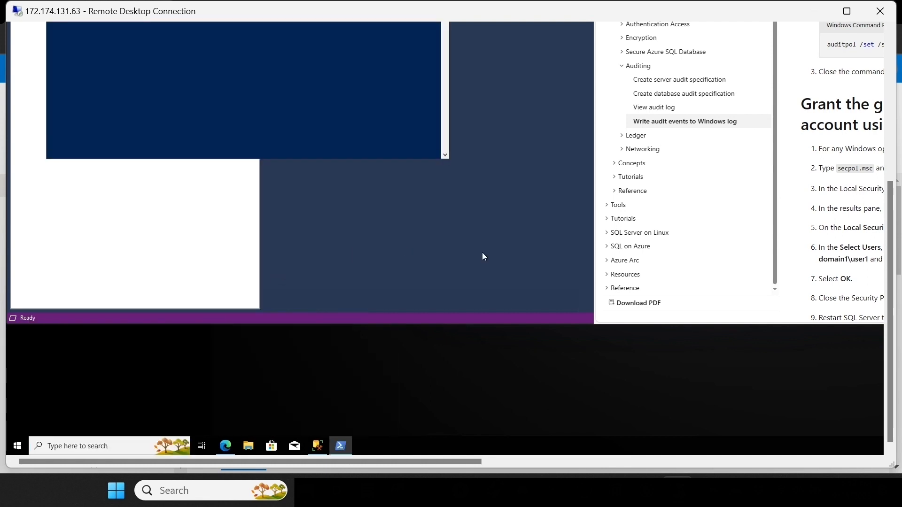
scroll(892, 295, "up", 5)
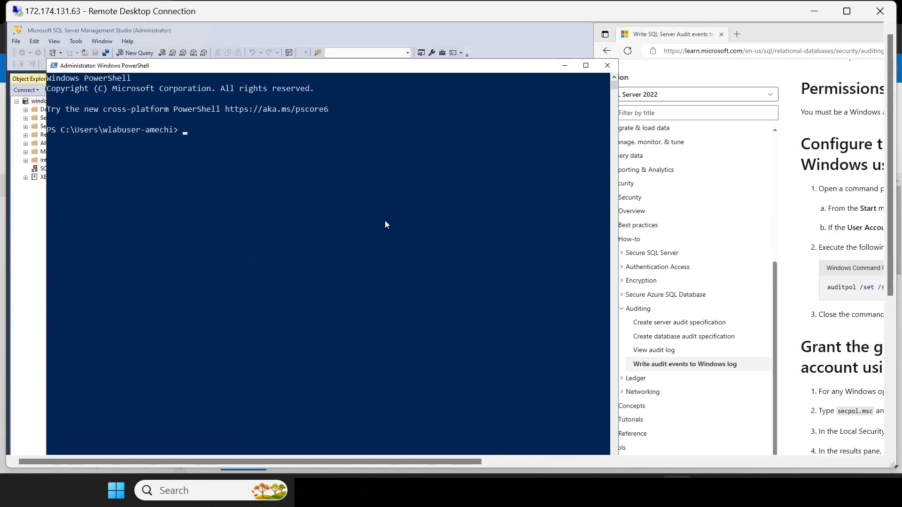
type("auditpol /set /subcategory:\"application generated\" /success:enable /failure:enable")
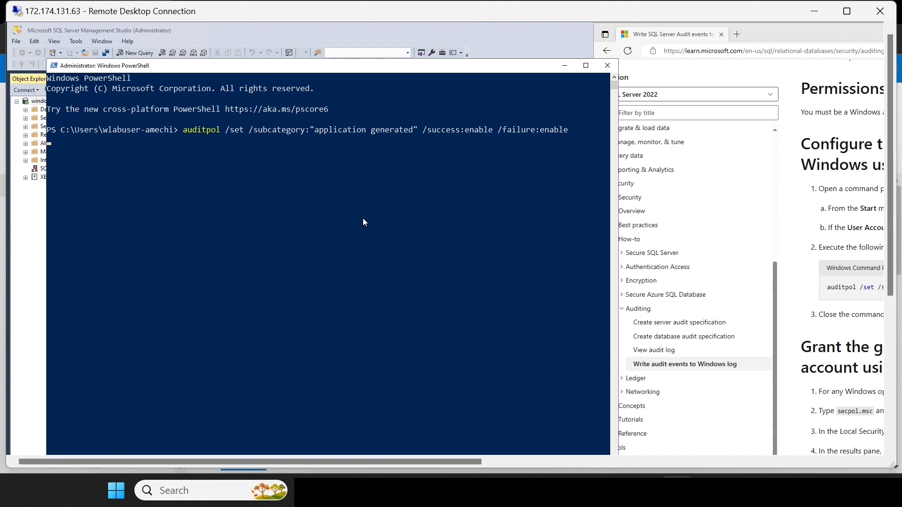
left_click(776, 72)
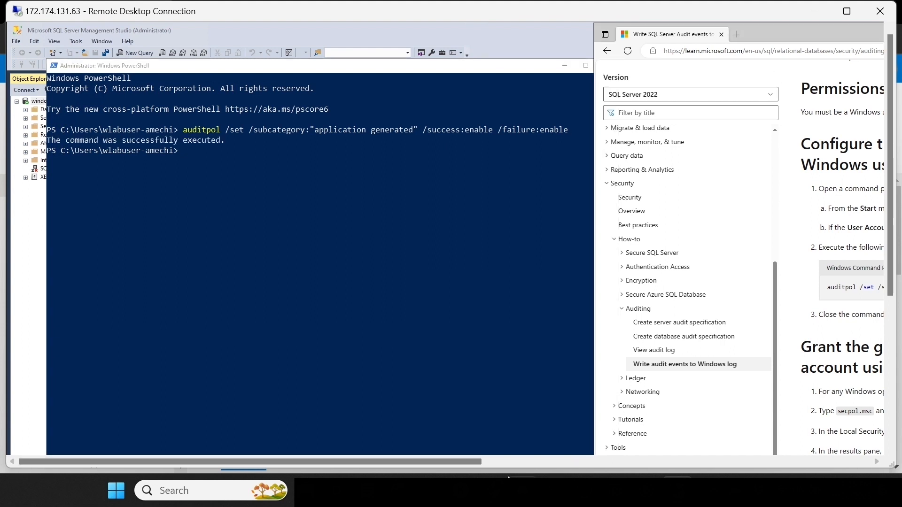
left_click_drag(461, 462, 745, 465)
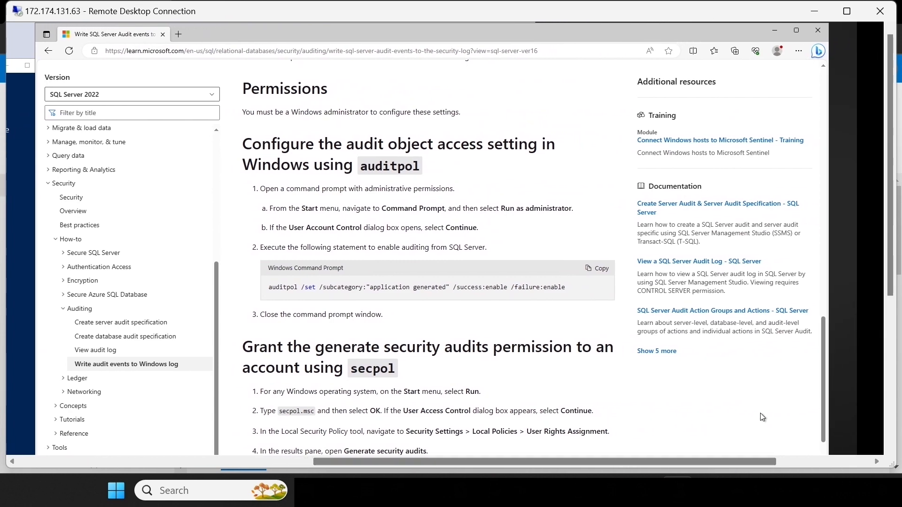
Step: Copy the HKEY_LOCAL_MACHINE\...\EventLog\Security path from the Learn article, then return to SSMS
left_click_drag(824, 407, 829, 222)
left_click_drag(509, 228, 247, 227)
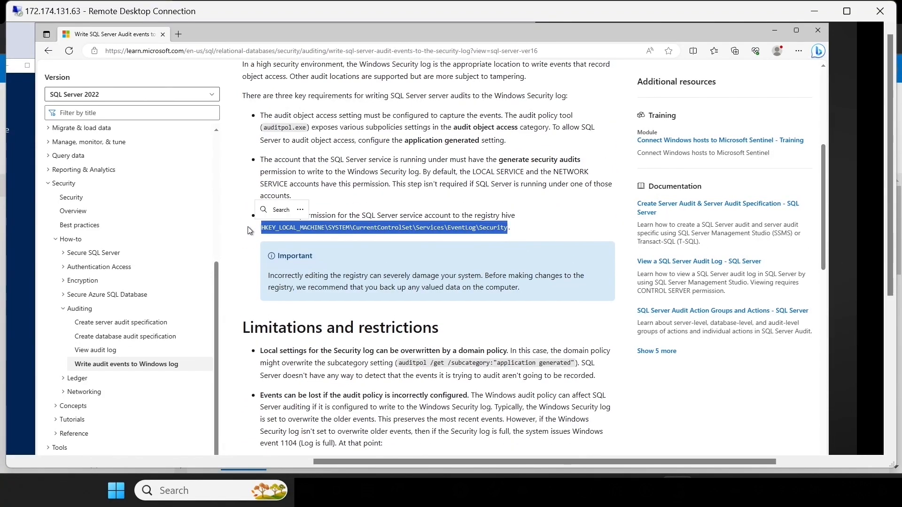
left_click(16, 47)
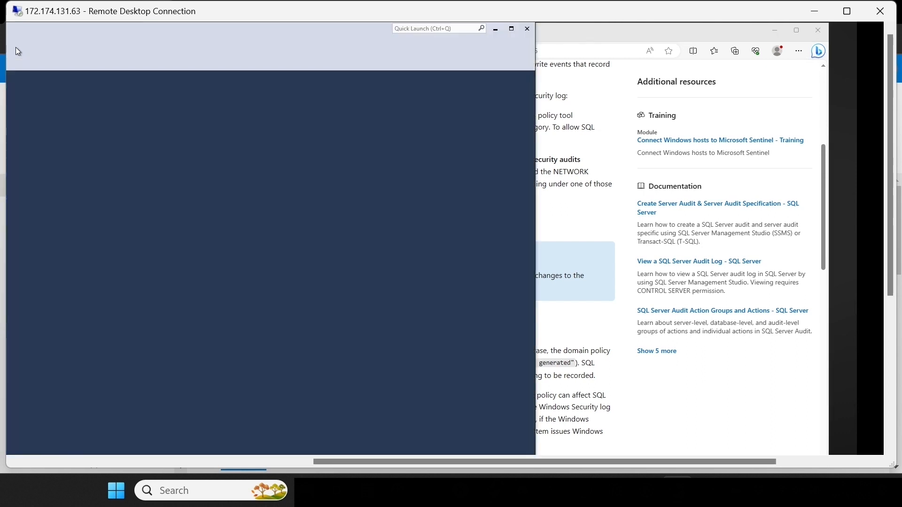
left_click_drag(396, 461, 97, 460)
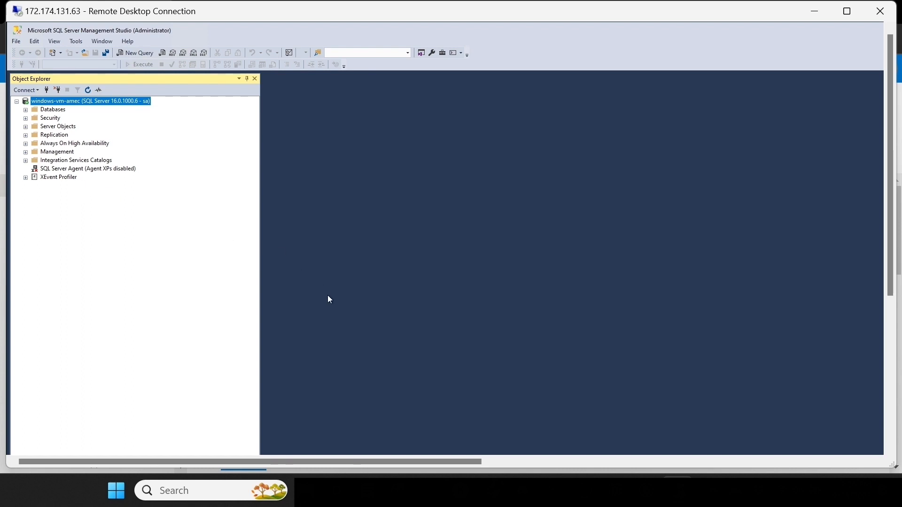
left_click_drag(893, 206, 886, 355)
Step: Launch Registry Editor and navigate to HKLM\SYSTEM\CurrentControlSet\Services\EventLog\Security
left_click(94, 445)
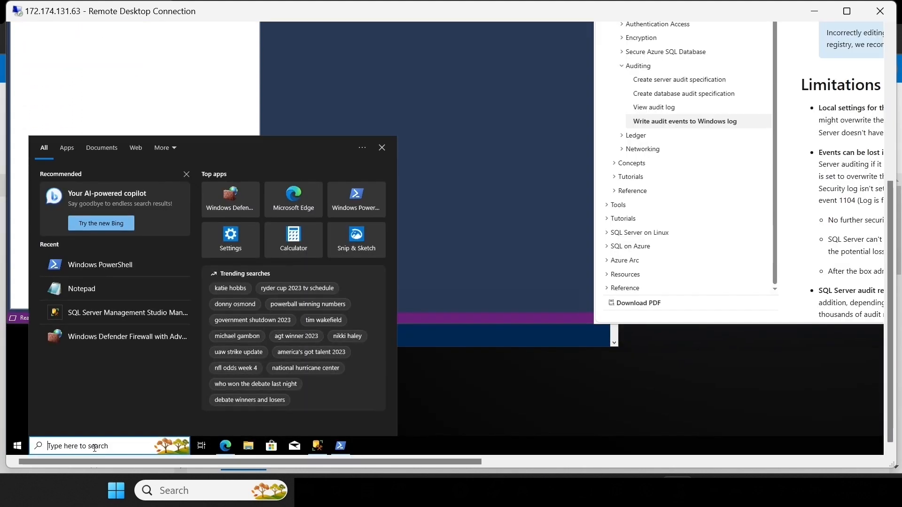
type("rege")
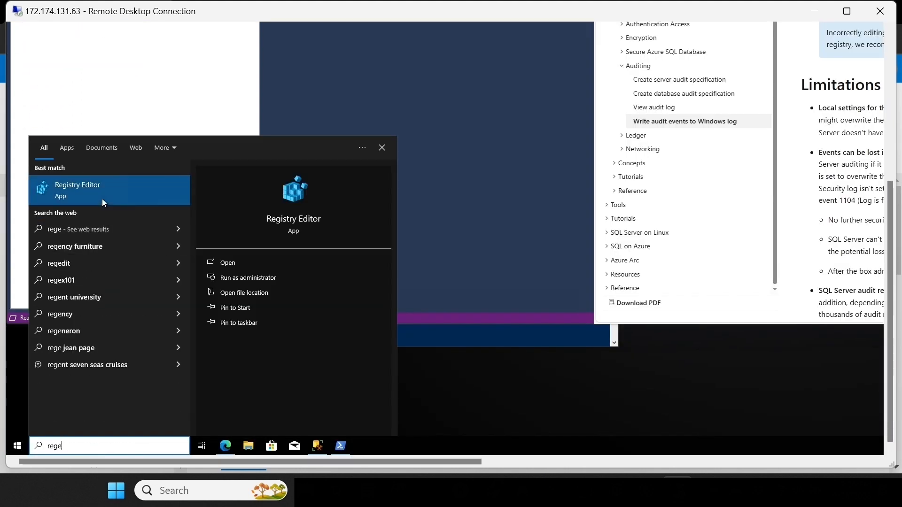
left_click(102, 199)
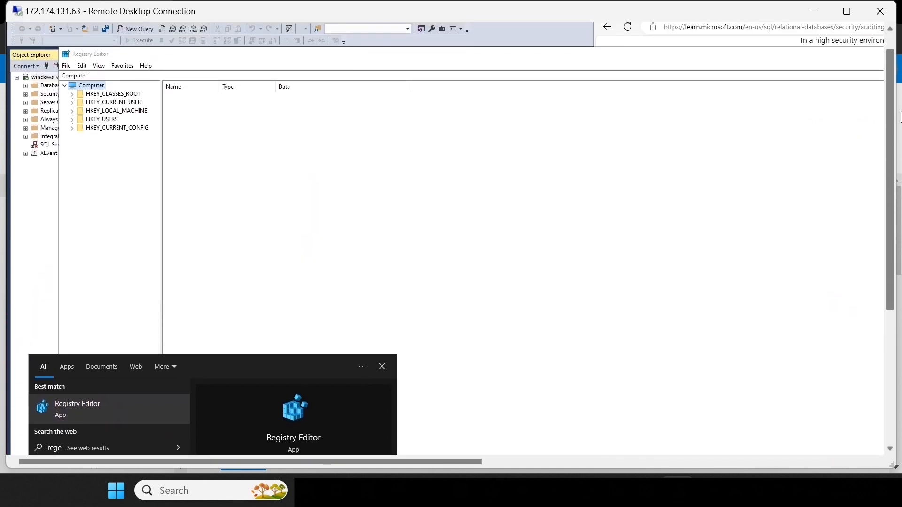
left_click(382, 367)
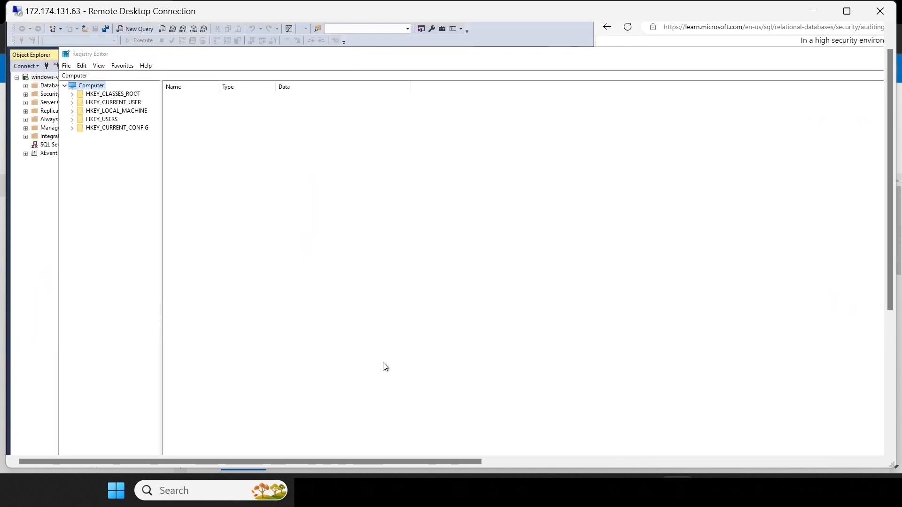
left_click(73, 112)
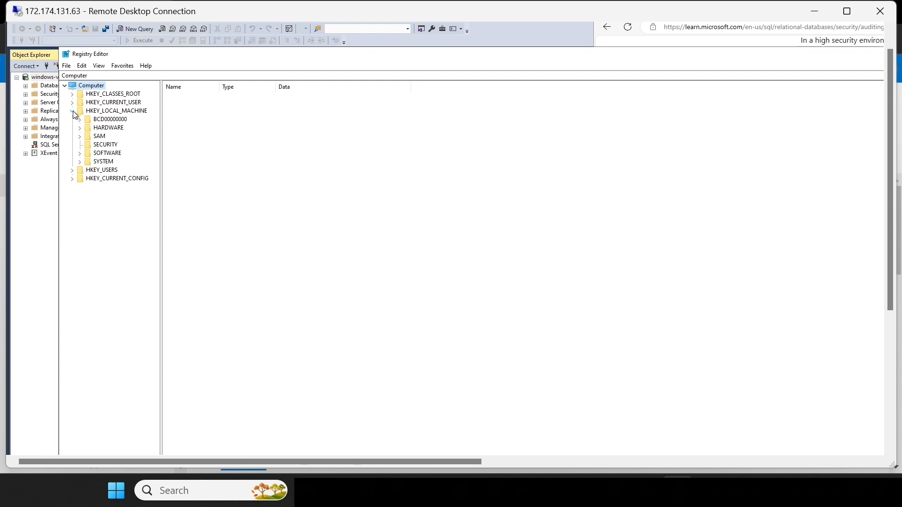
left_click(81, 161)
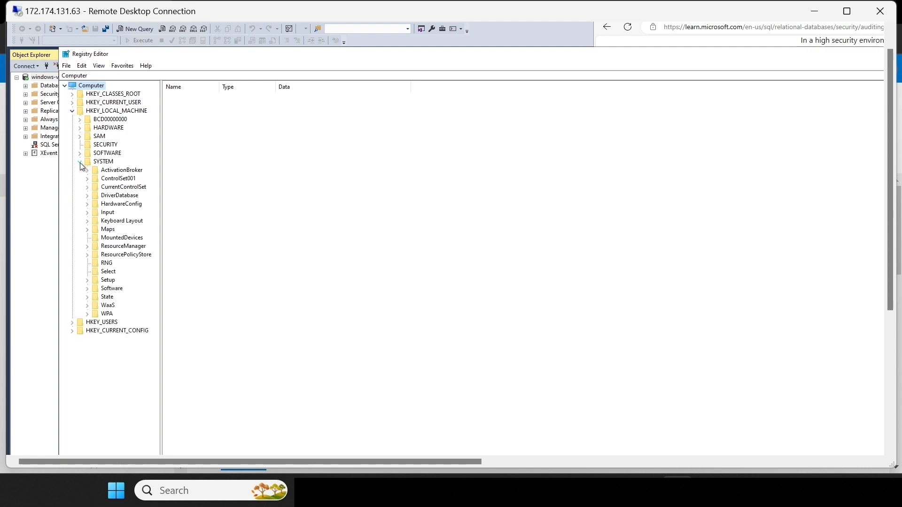
left_click(87, 187)
left_click(94, 229)
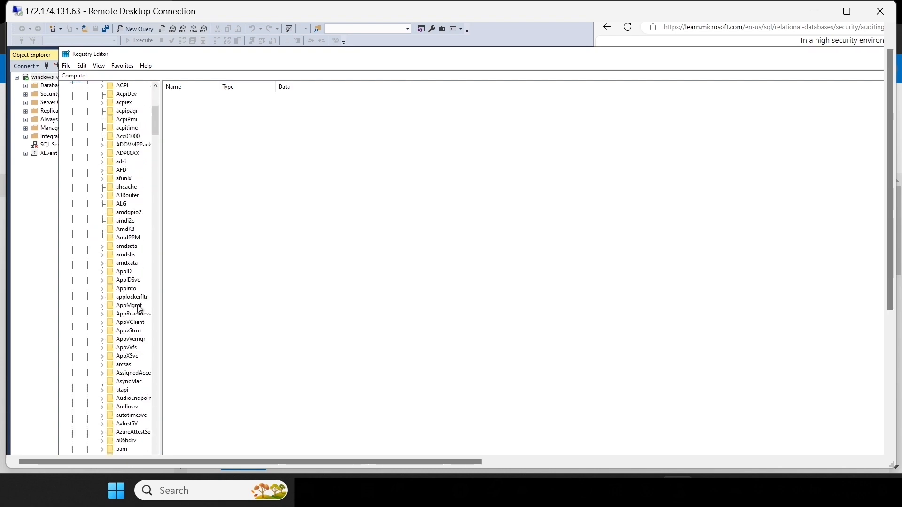
left_click_drag(161, 310, 323, 309)
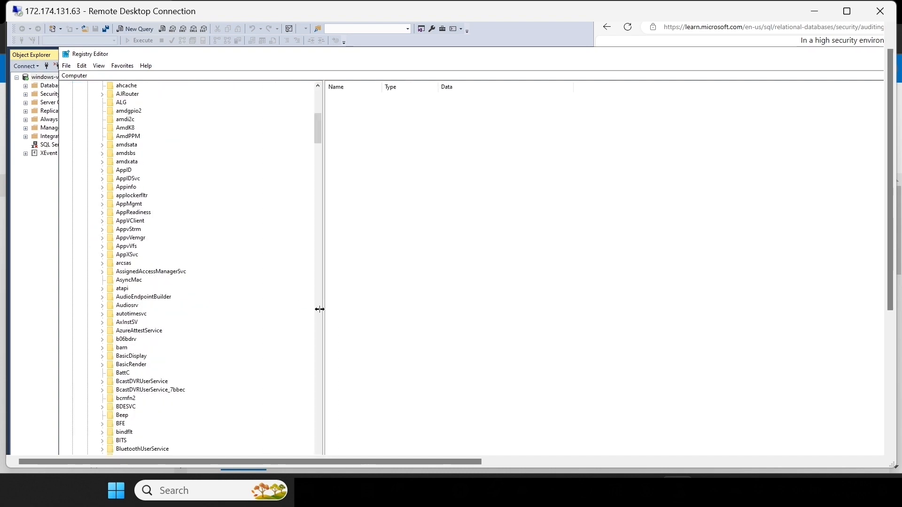
scroll(127, 332, "down", 20)
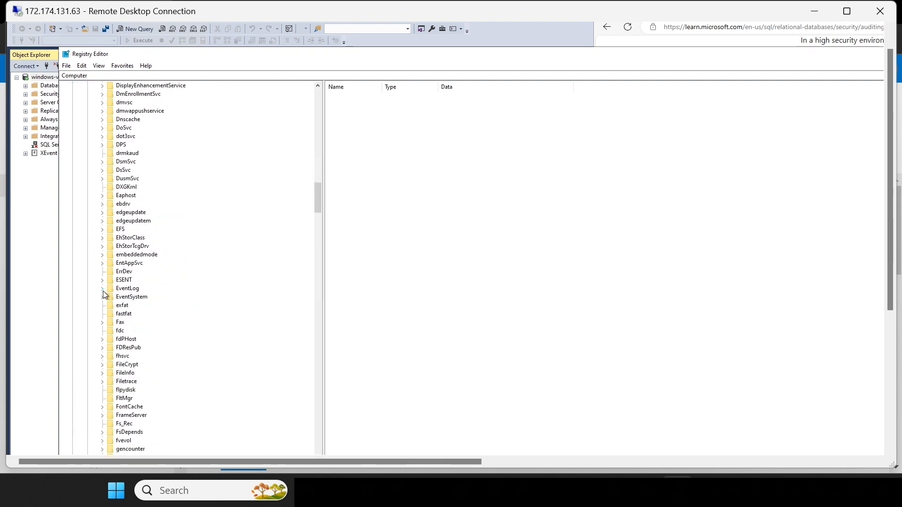
left_click(103, 289)
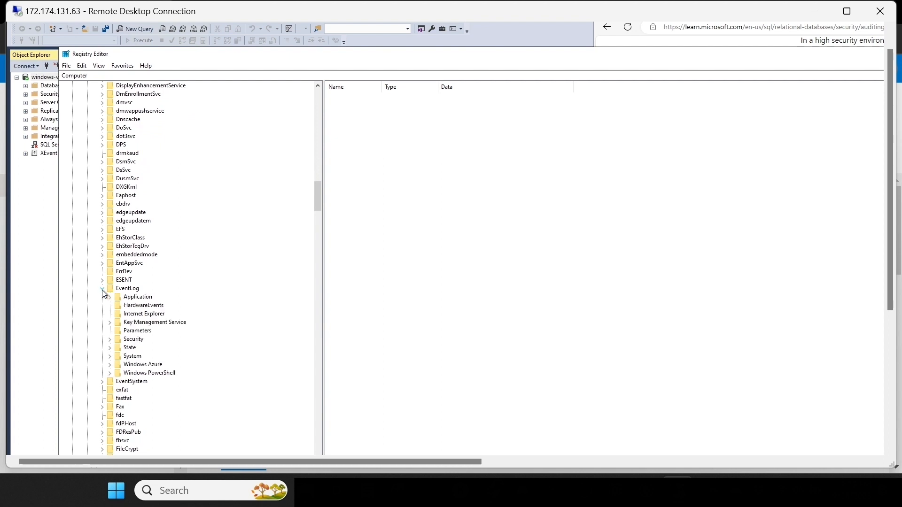
left_click(134, 340)
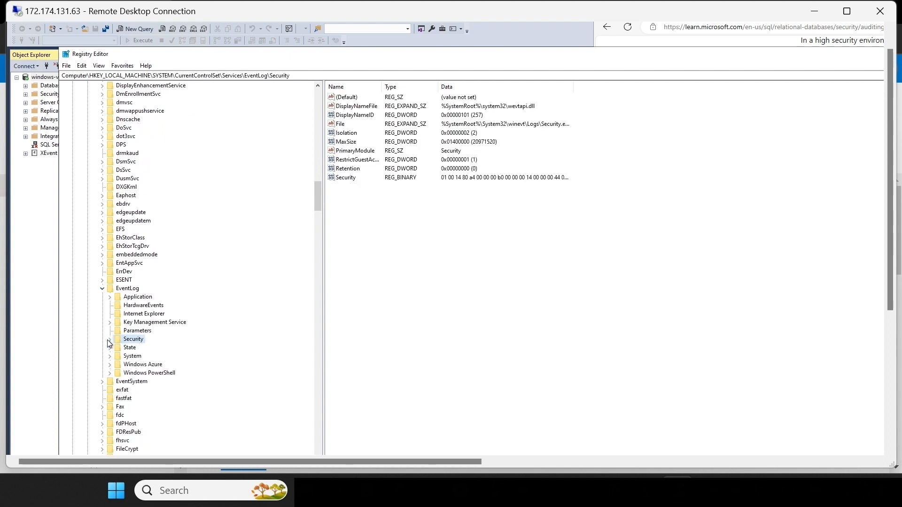
left_click(109, 340)
Step: Add NETWORK SERVICE to the Security key's permissions with Full Control and apply
right_click(137, 340)
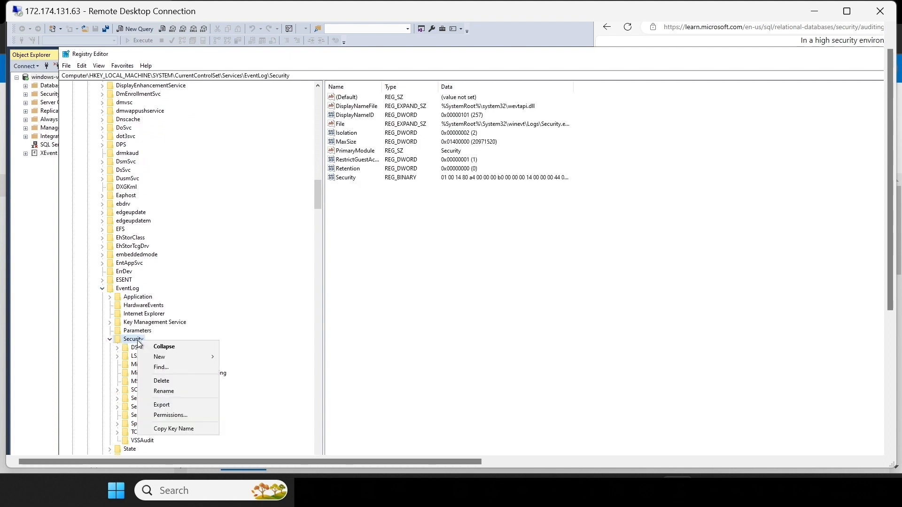
left_click(183, 413)
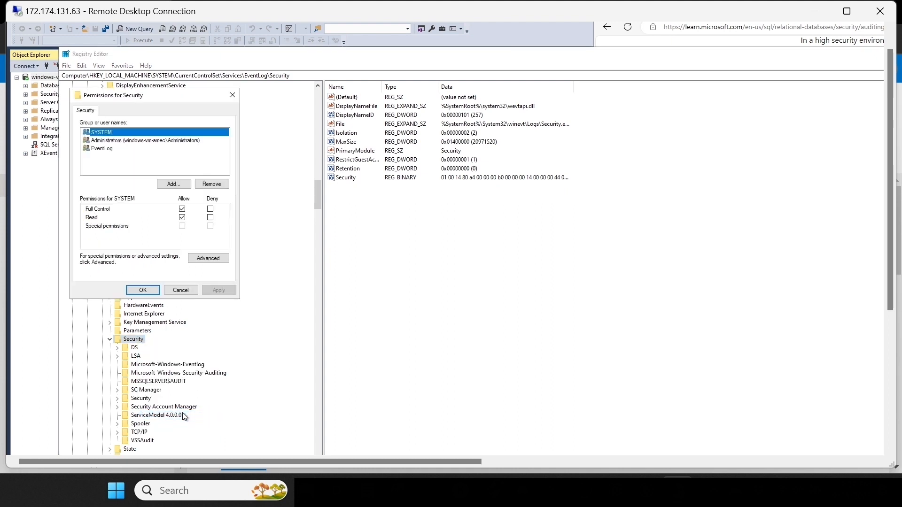
left_click(173, 183)
type("NETWORK SERVICE")
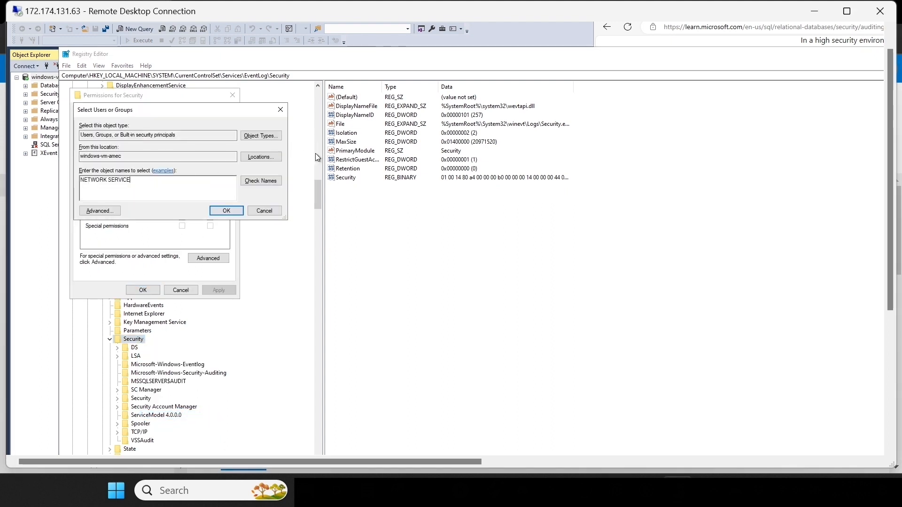
left_click(272, 184)
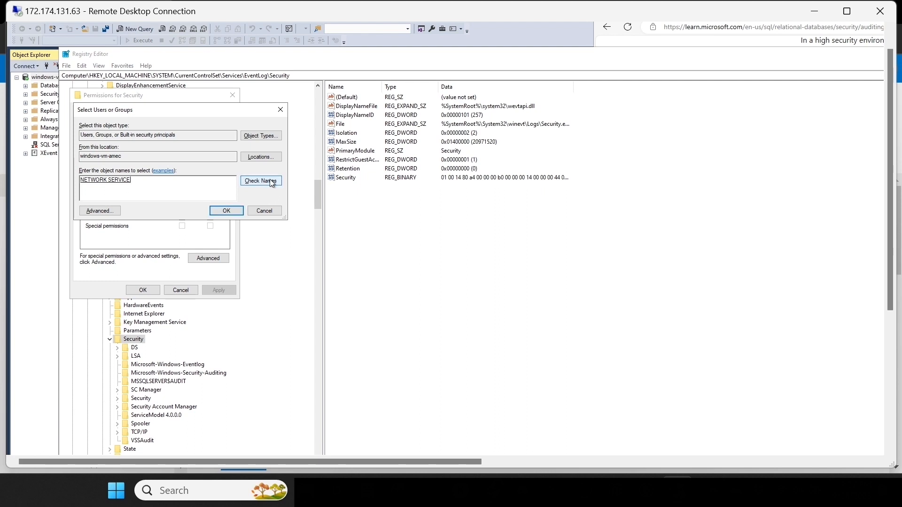
left_click(226, 210)
left_click(182, 209)
left_click(219, 290)
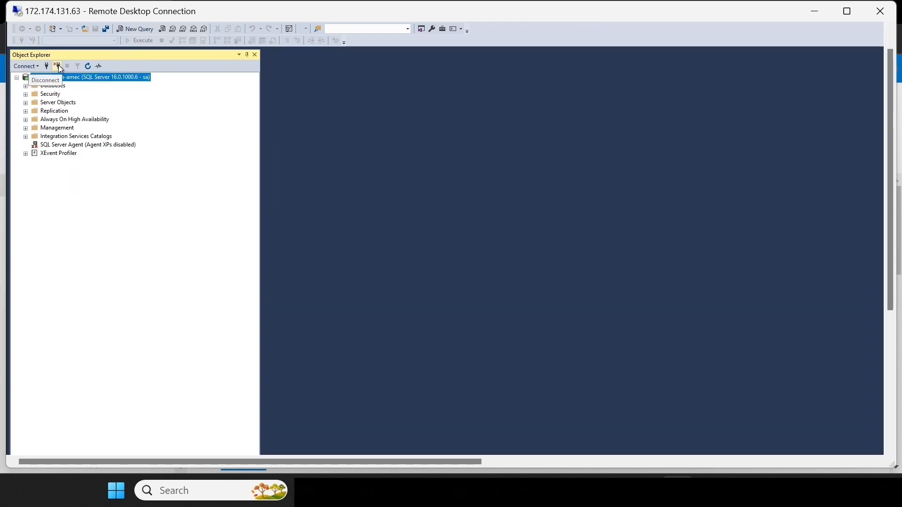
Step: Disconnect from windows-vm-amec, reconnect, disconnect again, and reopen Connect to Server for the sa login
left_click(59, 66)
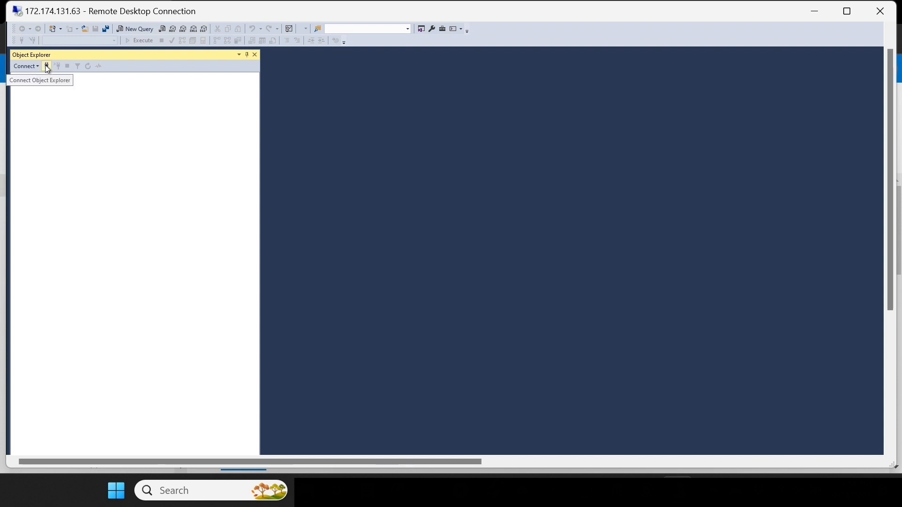
left_click(47, 69)
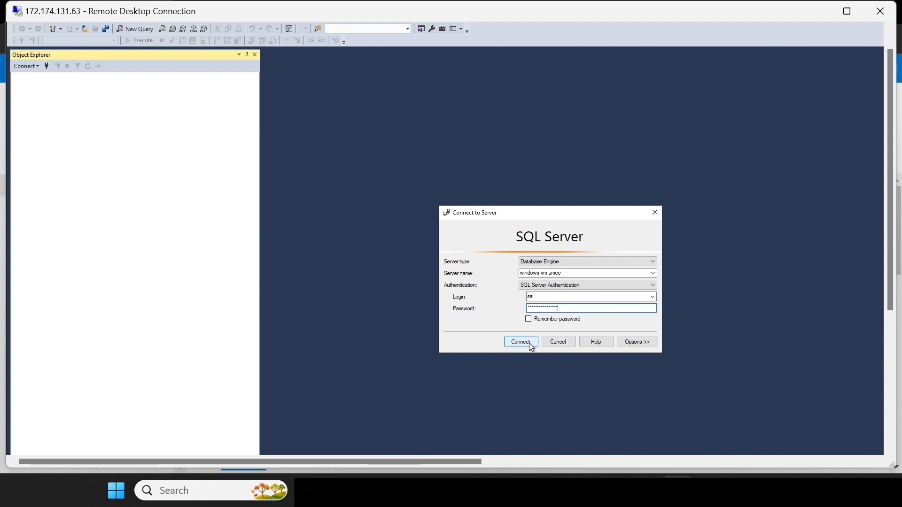
left_click(529, 343)
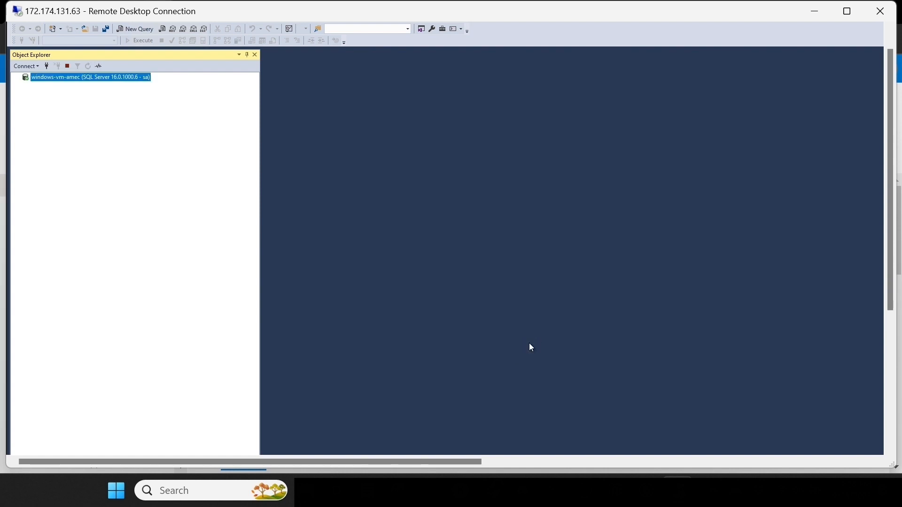
left_click(57, 66)
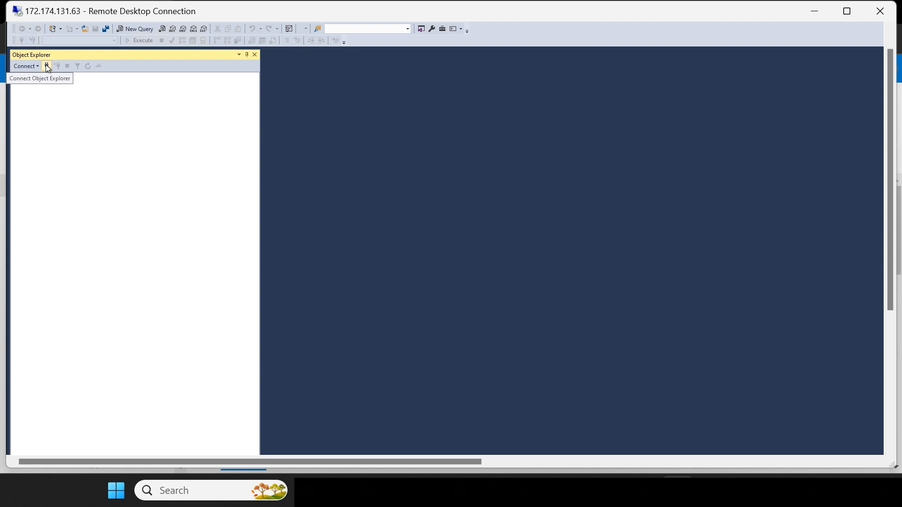
left_click(47, 66)
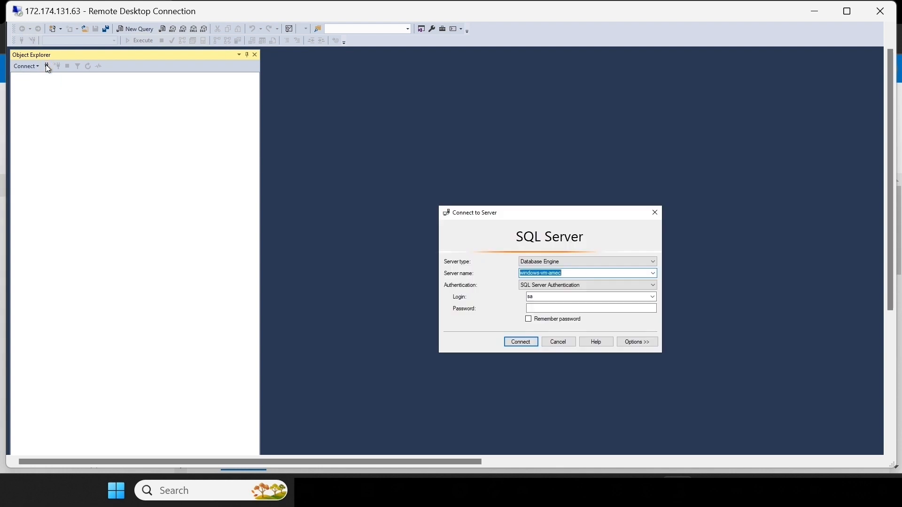
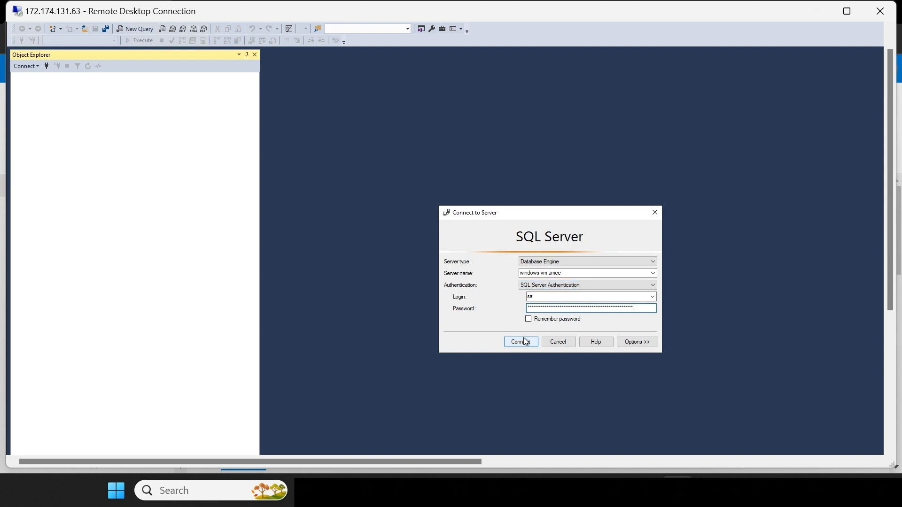
Step: Dismiss the failed sa login, re-paste the correct password, and connect SQL Server Management Studio
left_click(526, 342)
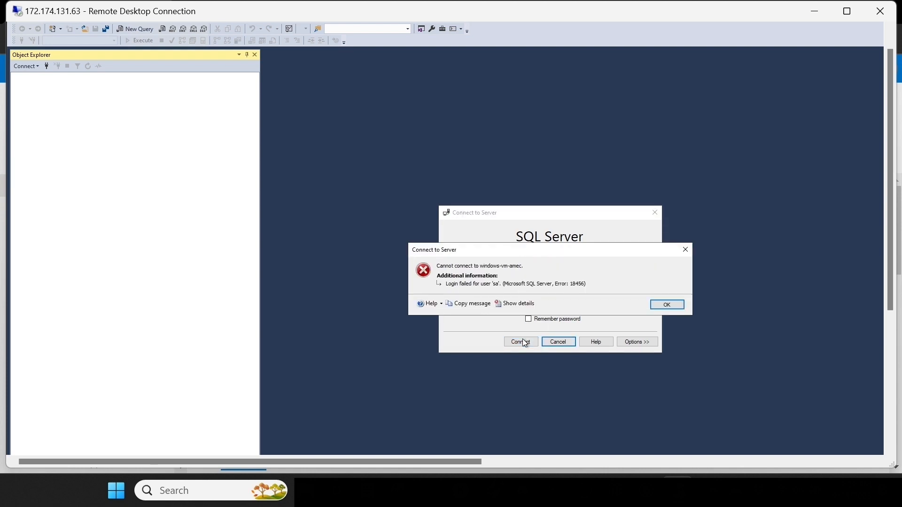
left_click(671, 305)
double_click(604, 308)
key("ctrl+v")
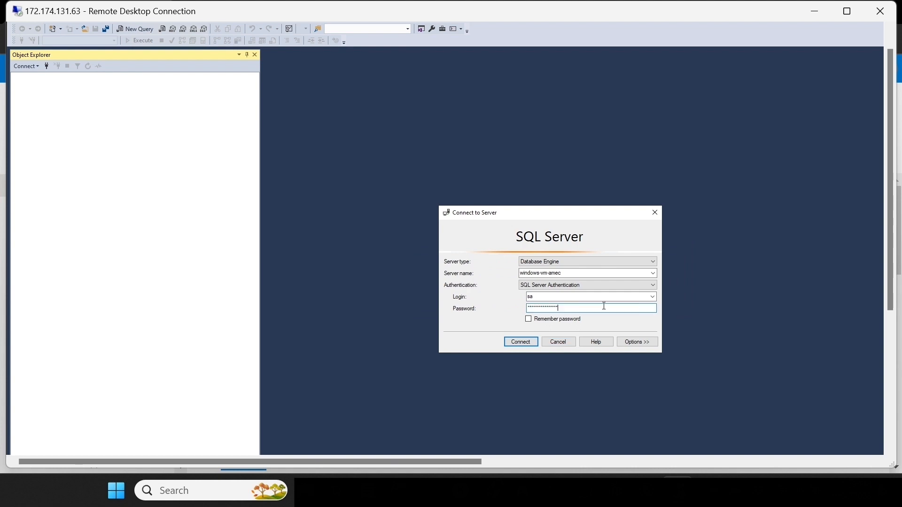
left_click(526, 345)
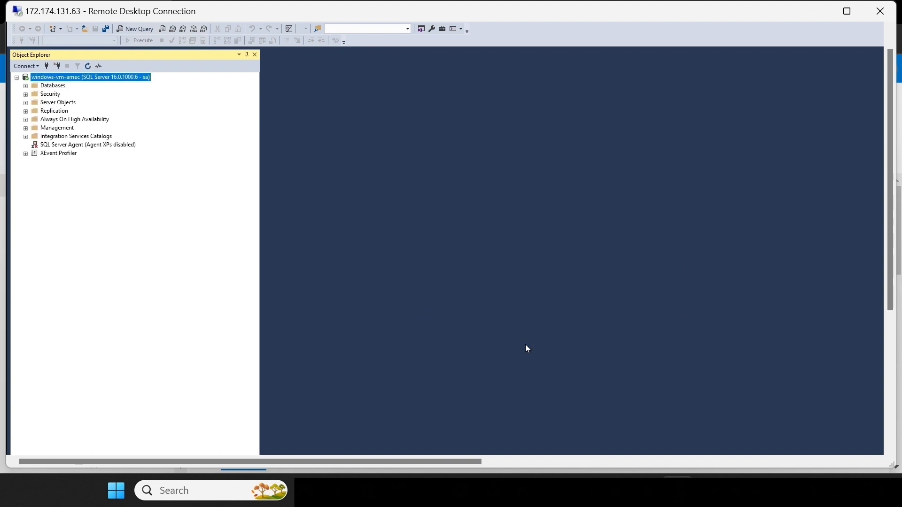
left_click_drag(891, 187, 889, 451)
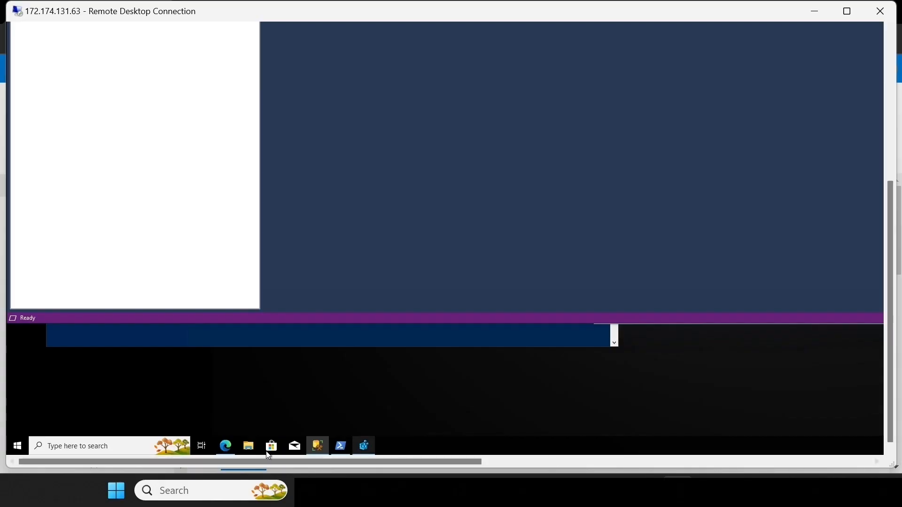
Step: Search for Event Viewer and open the Windows Logs > Application log
left_click(79, 445)
type("event")
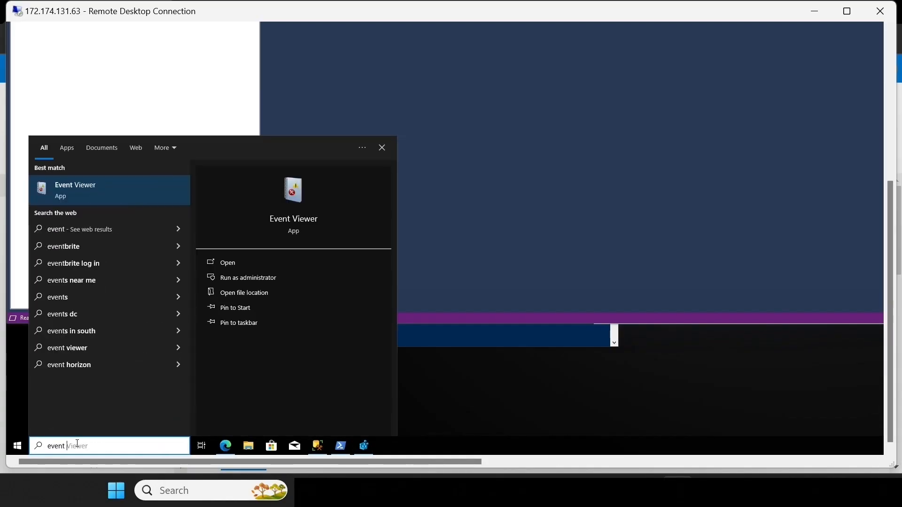
left_click(131, 193)
left_click_drag(891, 203, 893, 175)
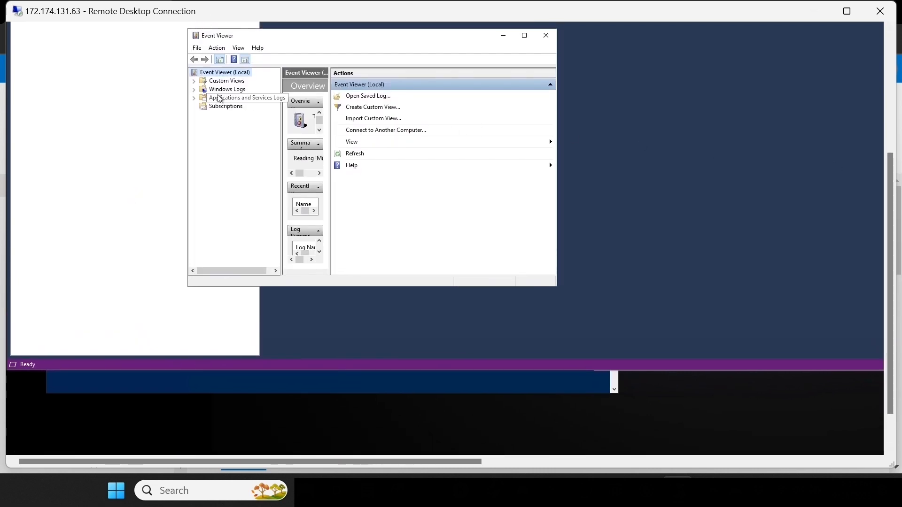
left_click(194, 90)
left_click(232, 97)
left_click(333, 170)
Step: Resize the window and columns, then inspect event 18456's Audit Failure login message
left_click_drag(188, 112, 34, 112)
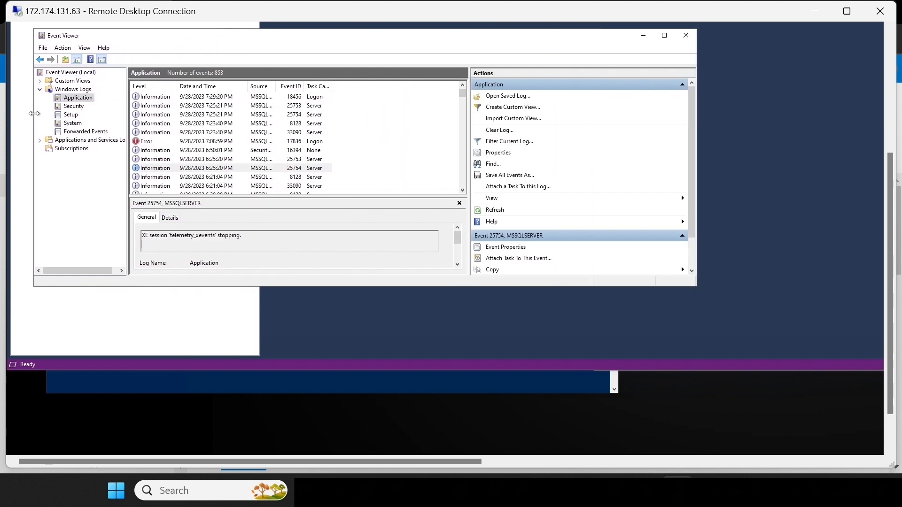
double_click(248, 86)
double_click(264, 87)
double_click(305, 86)
left_click(309, 105)
left_click_drag(669, 287, 668, 406)
left_click(251, 97)
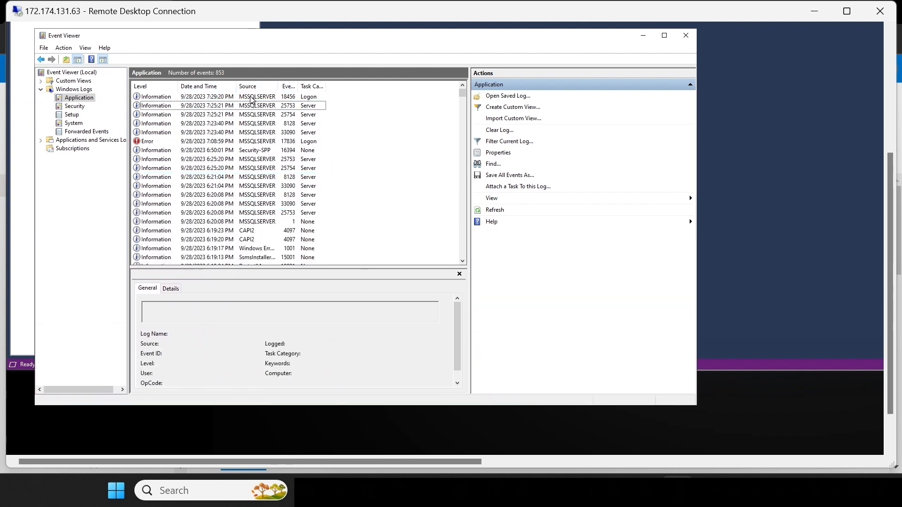
left_click_drag(439, 406, 440, 460)
left_click_drag(357, 393, 315, 395)
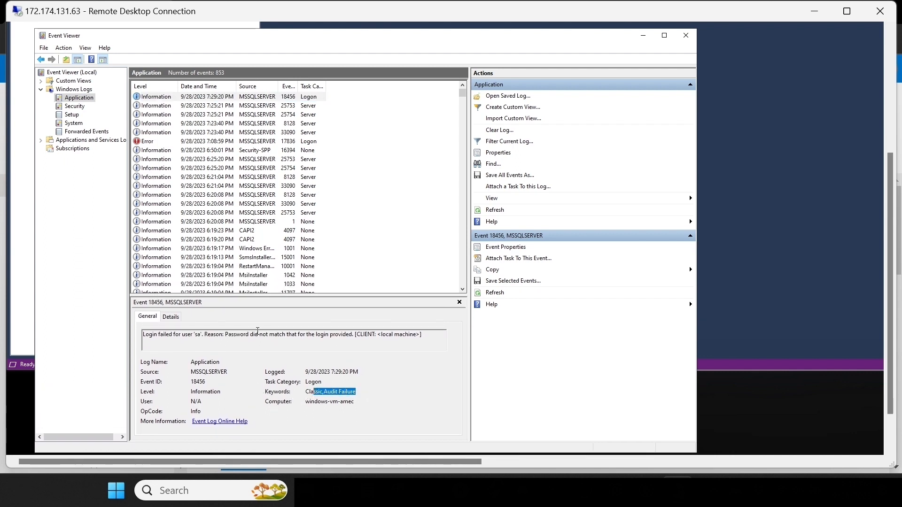
left_click_drag(423, 334, 97, 345)
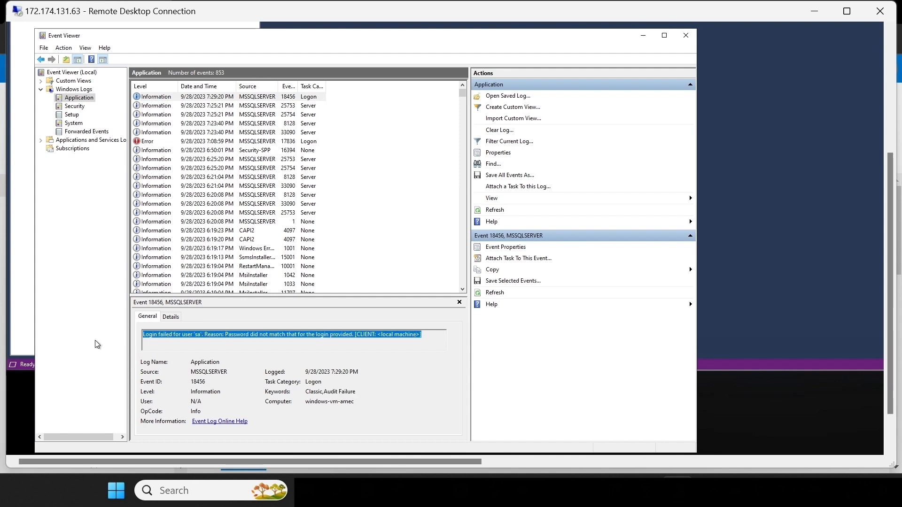
left_click(419, 362)
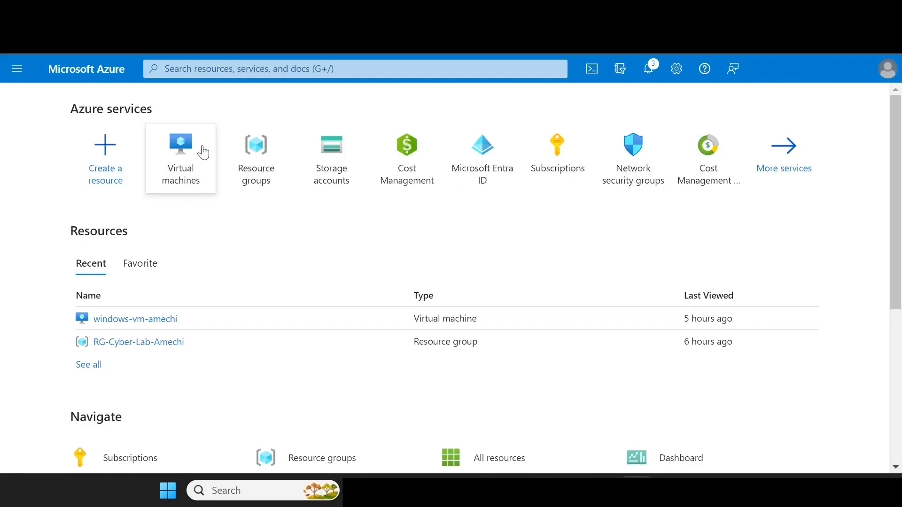
Step: Start a new Azure virtual machine in the existing cyber lab resource group
left_click(193, 159)
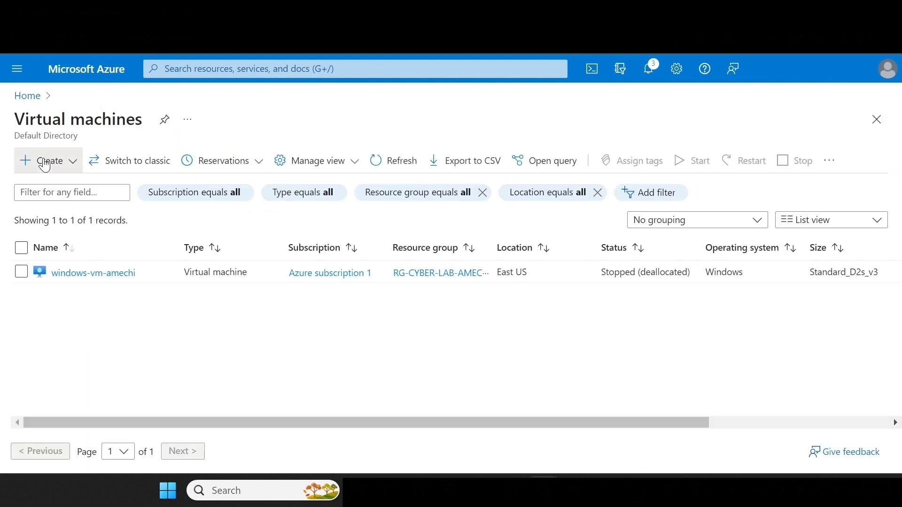
left_click(51, 160)
left_click(86, 191)
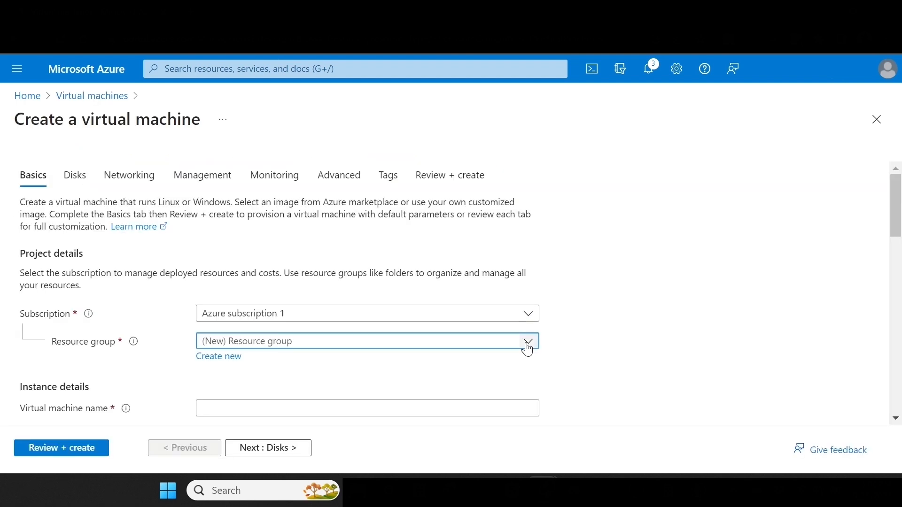
left_click(525, 343)
left_click(288, 413)
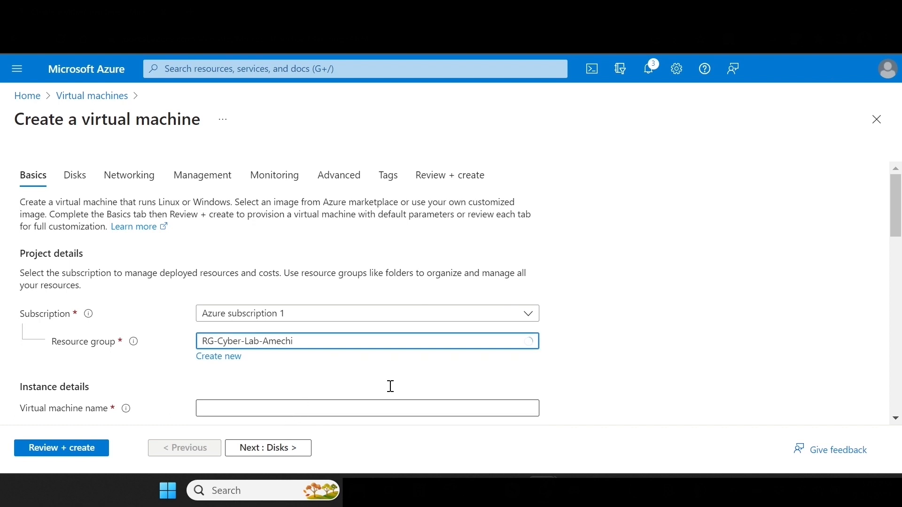
scroll(688, 337, "down", 5)
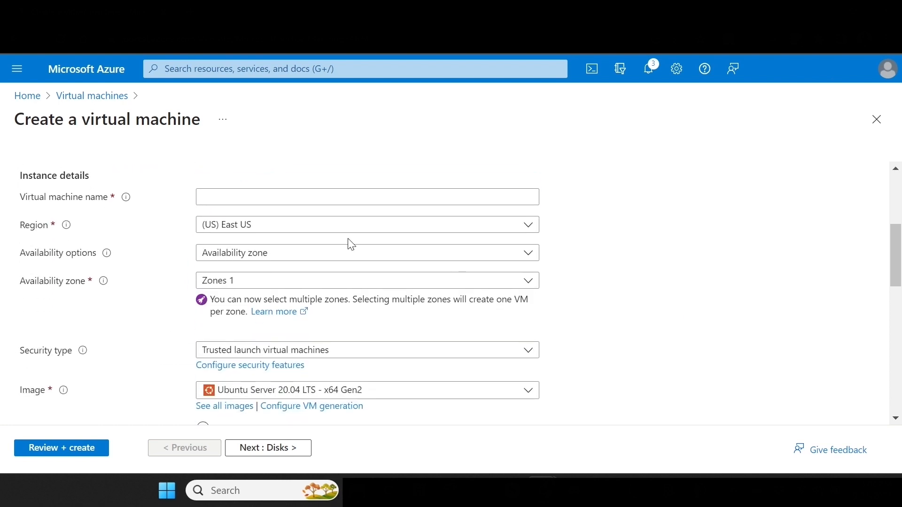
Step: Name the VM linux-vm-amechi, use password authentication, and paste the administrator username
left_click(314, 194)
type("linux-vm-amechi")
key("Tab")
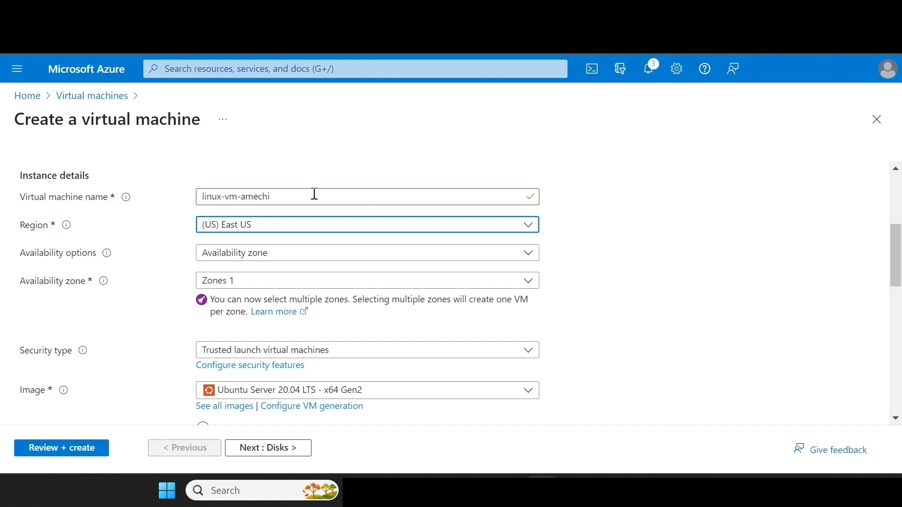
scroll(680, 259, "down", 5)
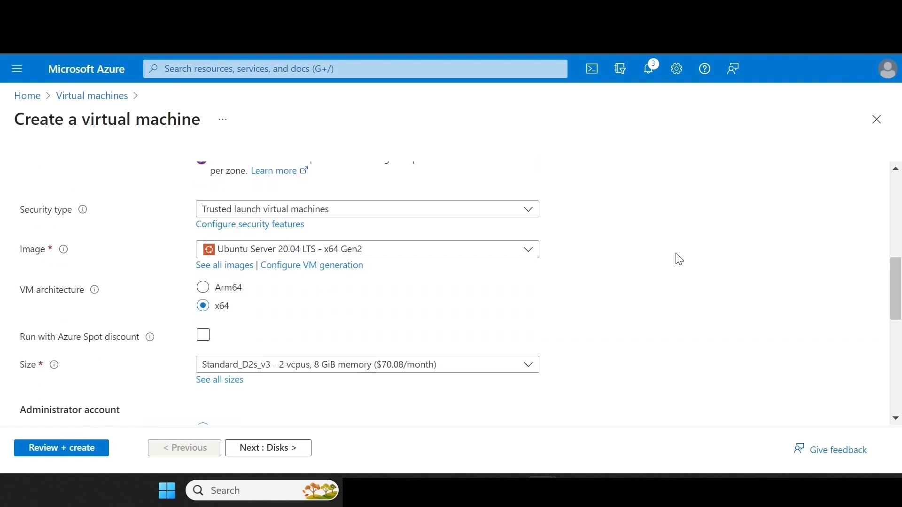
scroll(679, 259, "down", 3)
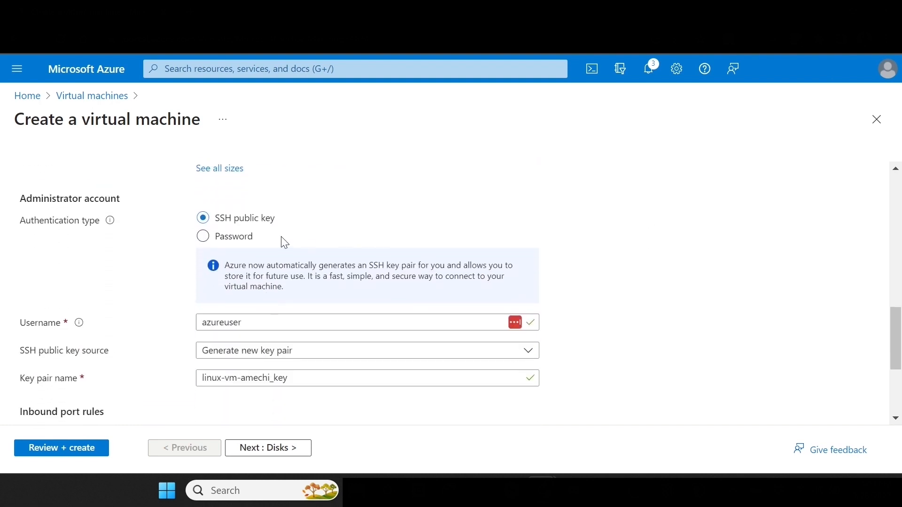
left_click(203, 237)
left_click(202, 267)
key("ctrl+v")
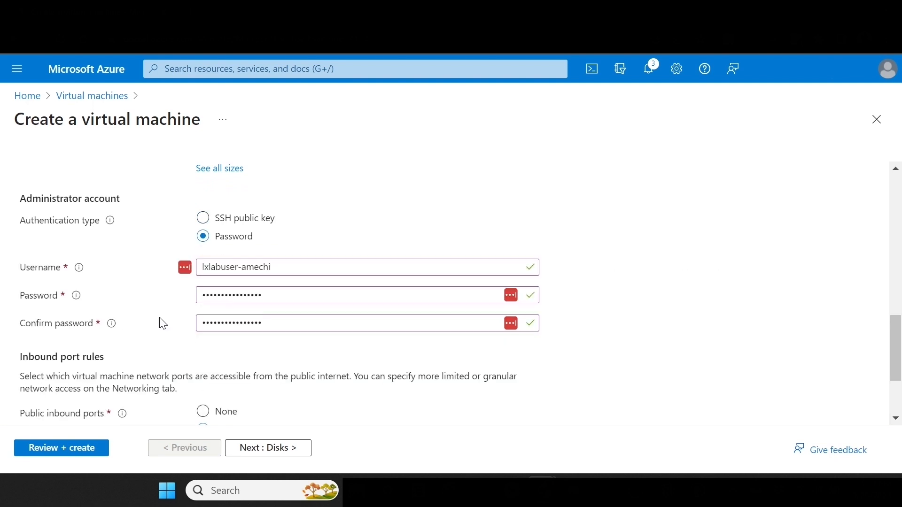
Step: Advance through Disks, Networking and Management, then Review + create and Create
scroll(162, 322, "down", 3)
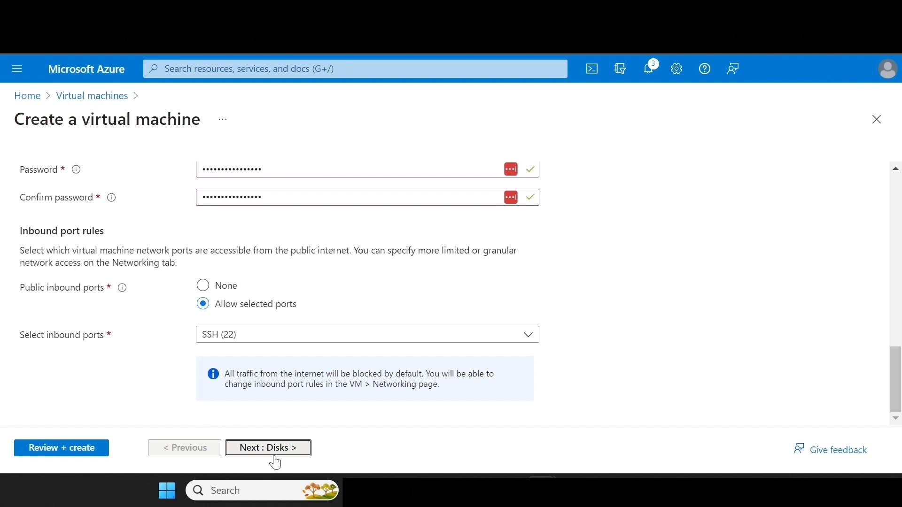
left_click(275, 454)
left_click(277, 455)
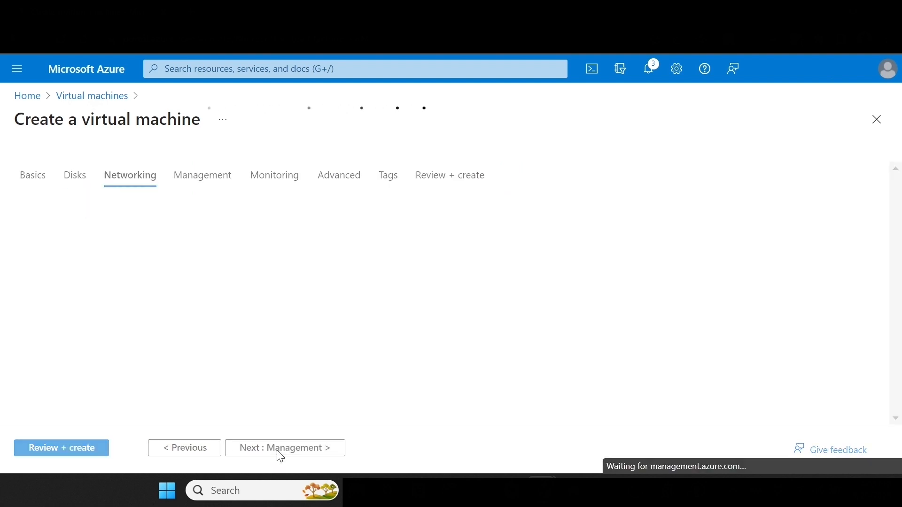
scroll(455, 265, "down", 5)
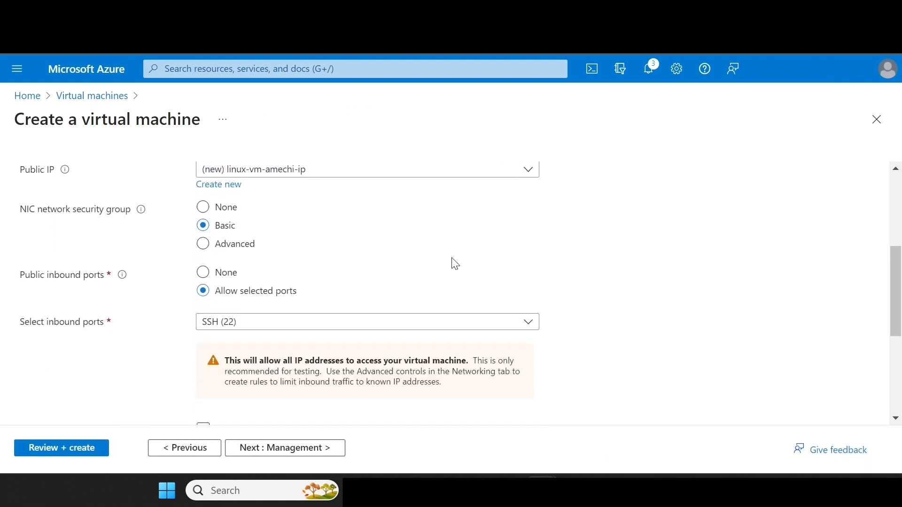
scroll(453, 264, "down", 5)
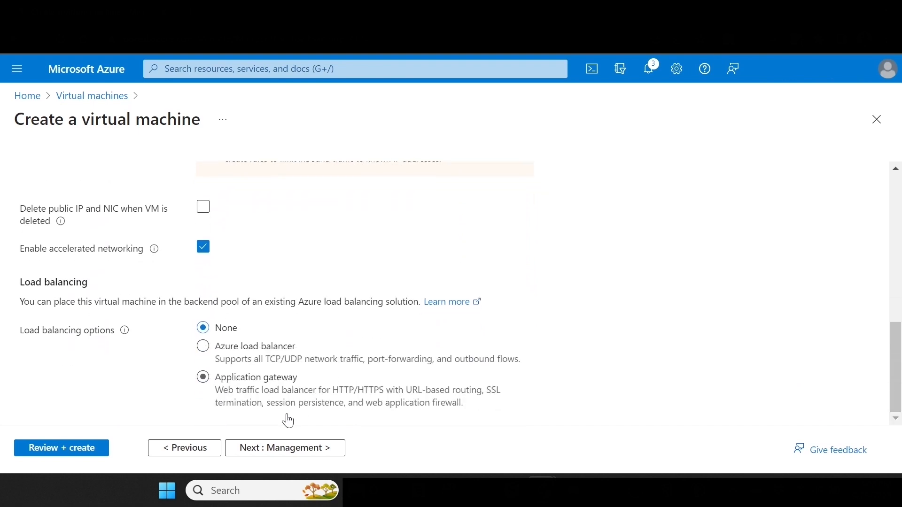
left_click(259, 453)
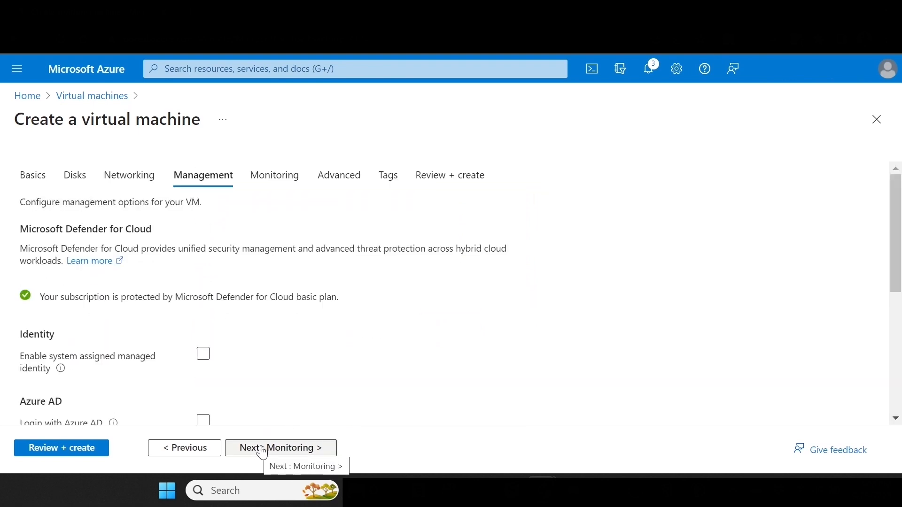
left_click(78, 452)
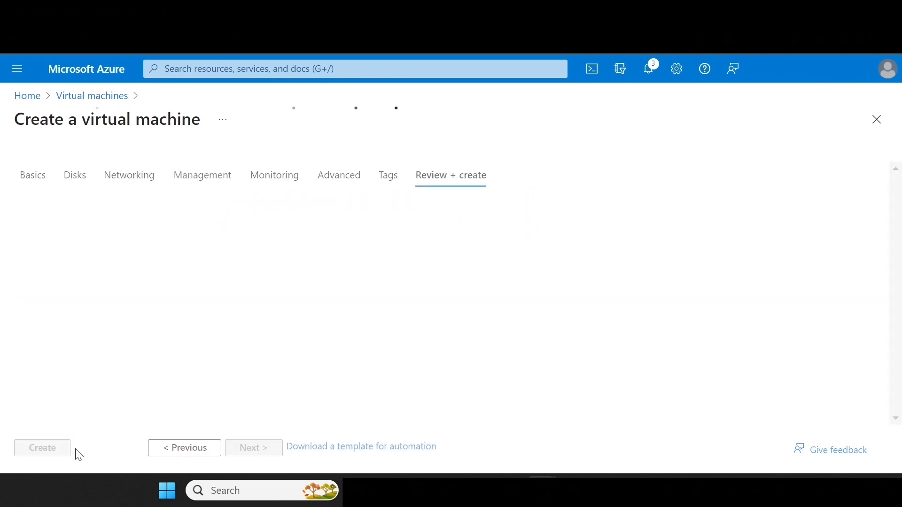
left_click(52, 450)
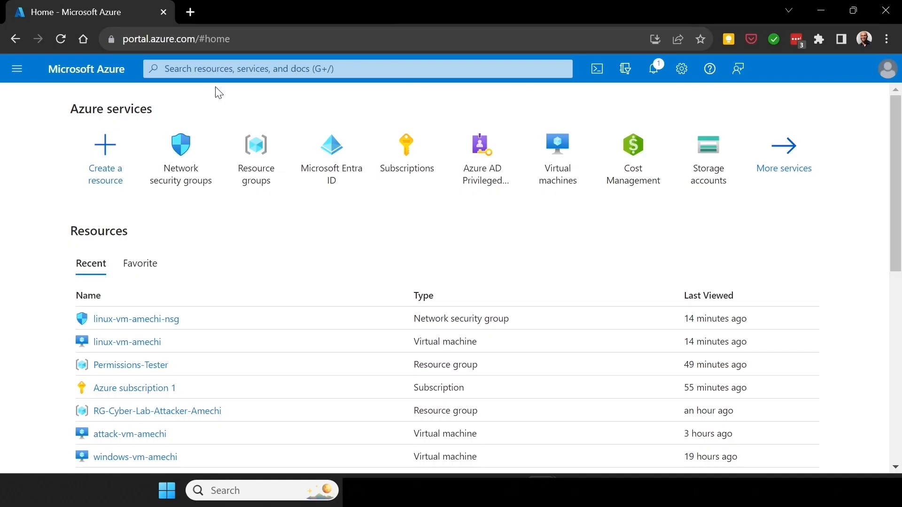
Step: Open linux-vm-amechi-nsg from the nsg search and start adding an inbound security rule
left_click(218, 69)
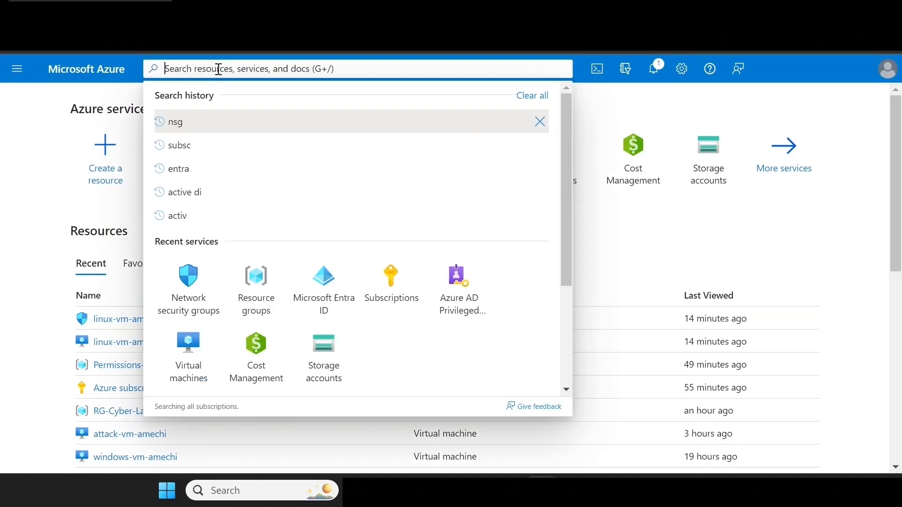
left_click(201, 126)
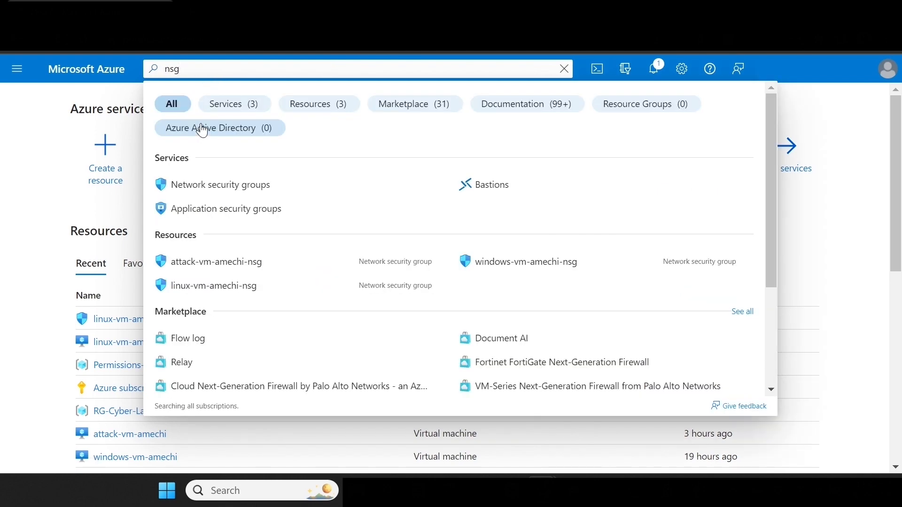
left_click(213, 187)
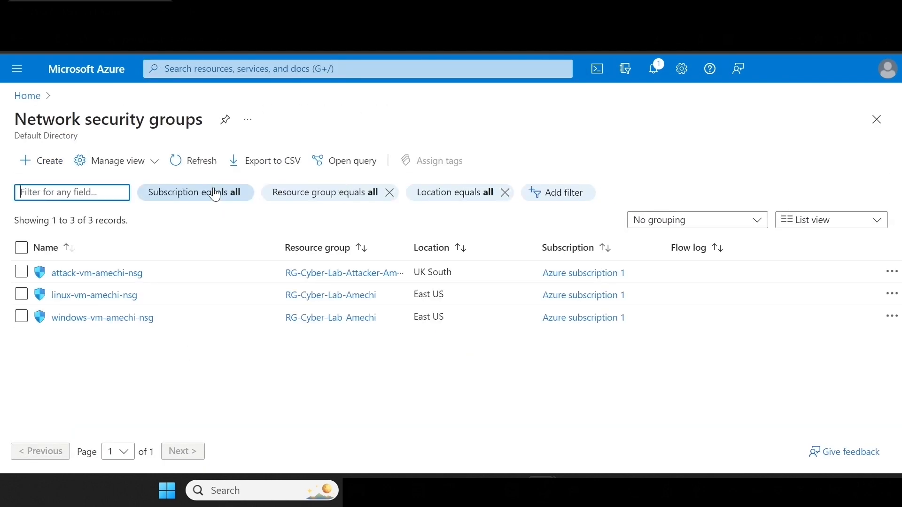
left_click(111, 295)
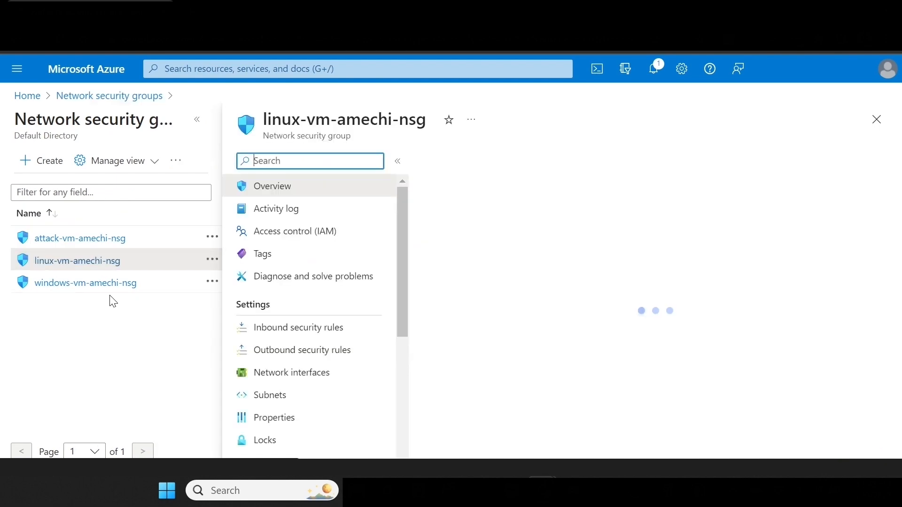
left_click(197, 121)
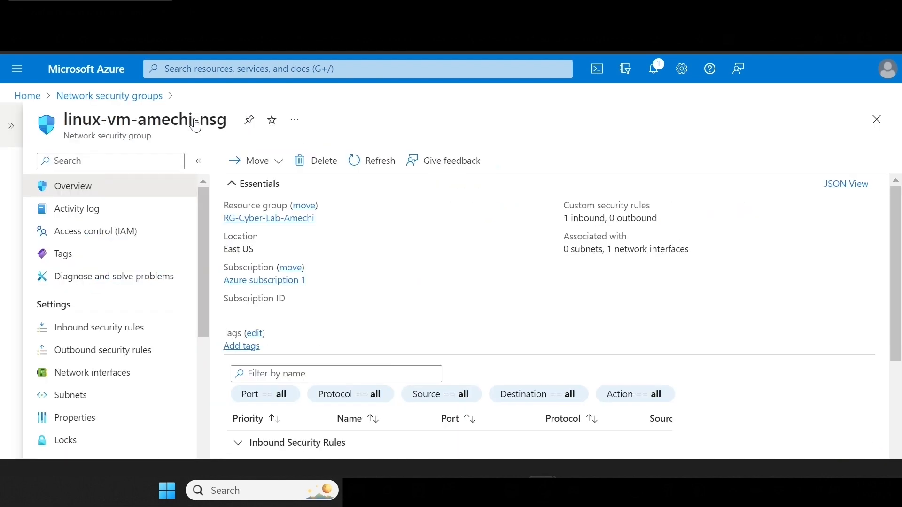
left_click(133, 335)
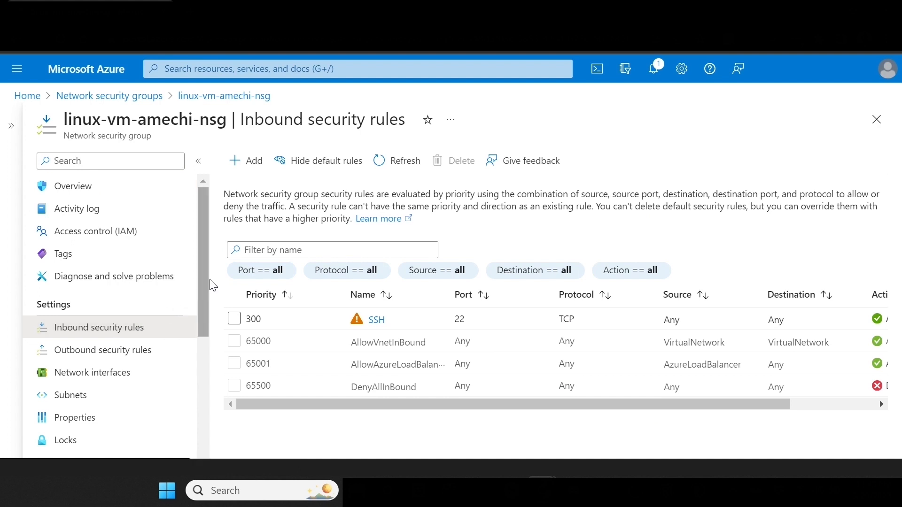
left_click(252, 165)
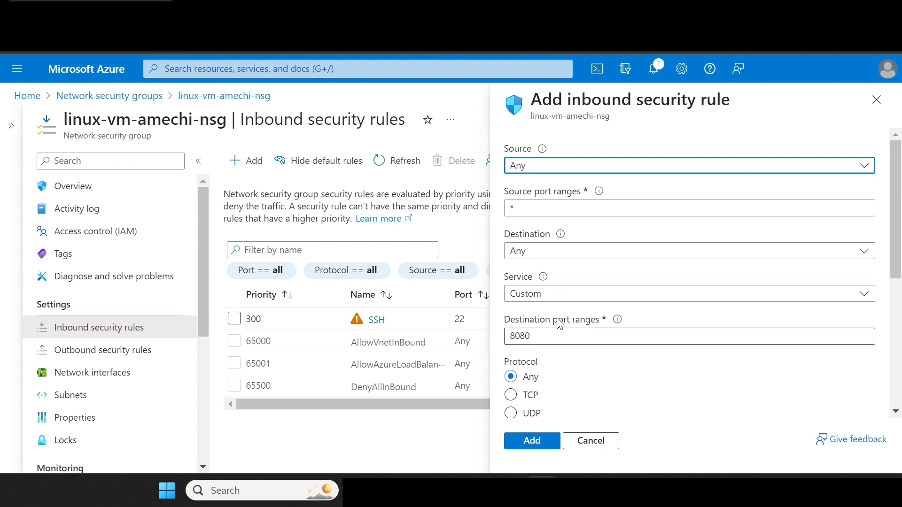
Step: Change destination ports from 8080 to *, priority to 290, prefix the name with DANGER, and add
left_click_drag(558, 336, 498, 346)
type("*")
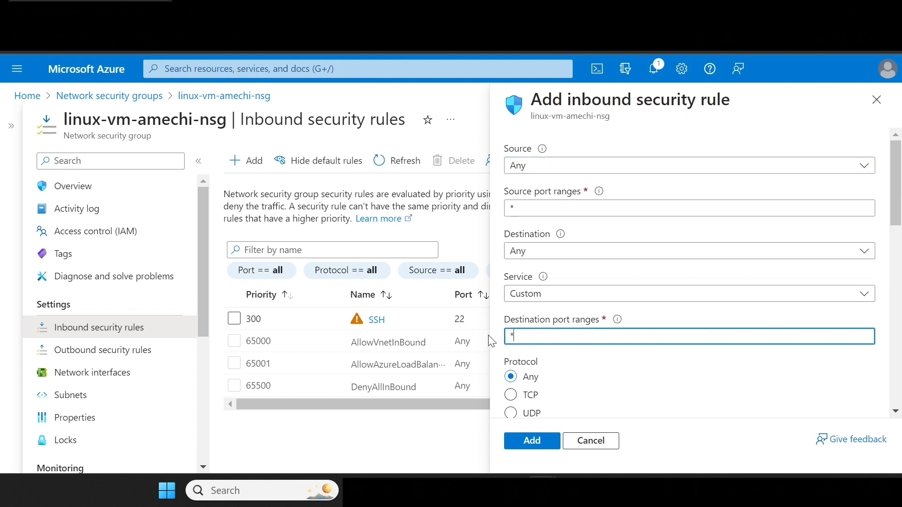
left_click_drag(893, 159, 893, 229)
double_click(553, 306)
type("290")
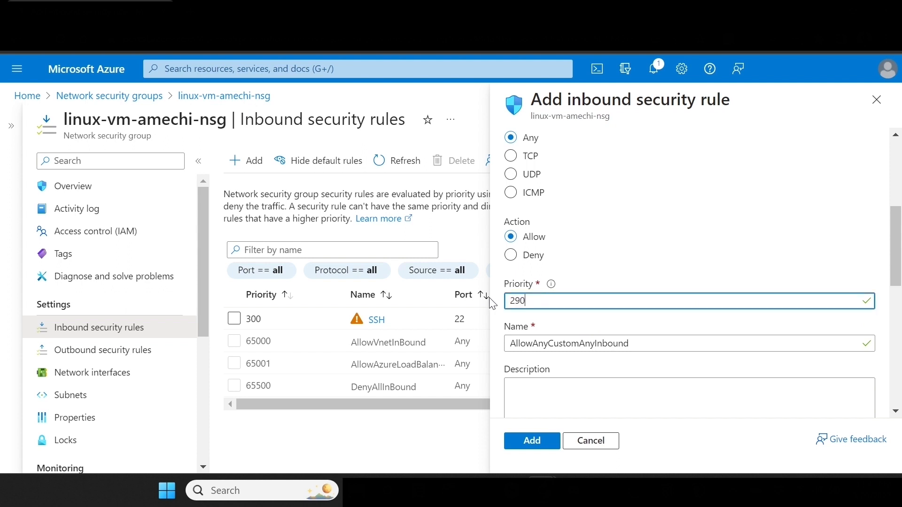
left_click(512, 349)
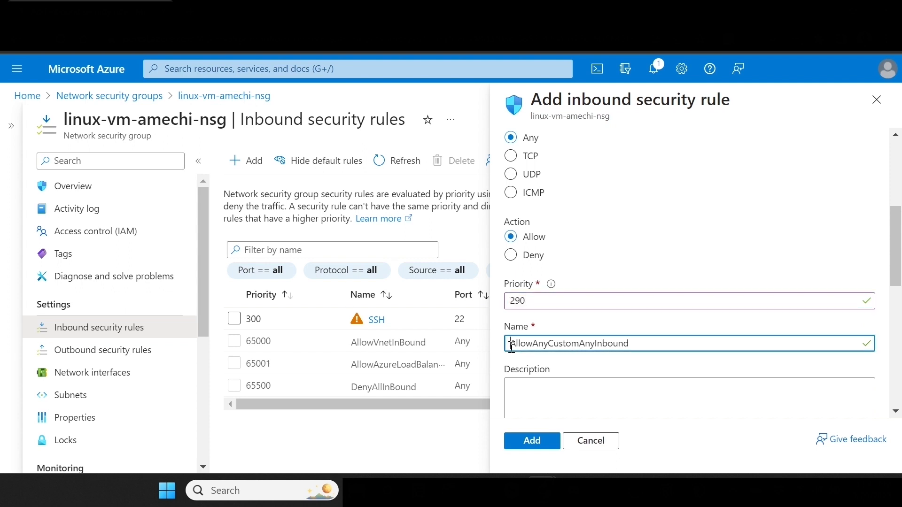
type("DANGE")
type("R")
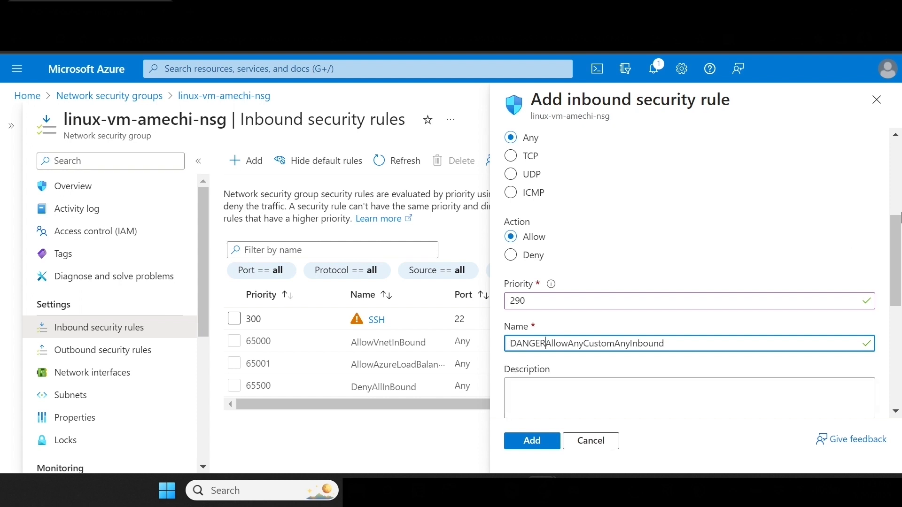
left_click_drag(900, 217, 897, 356)
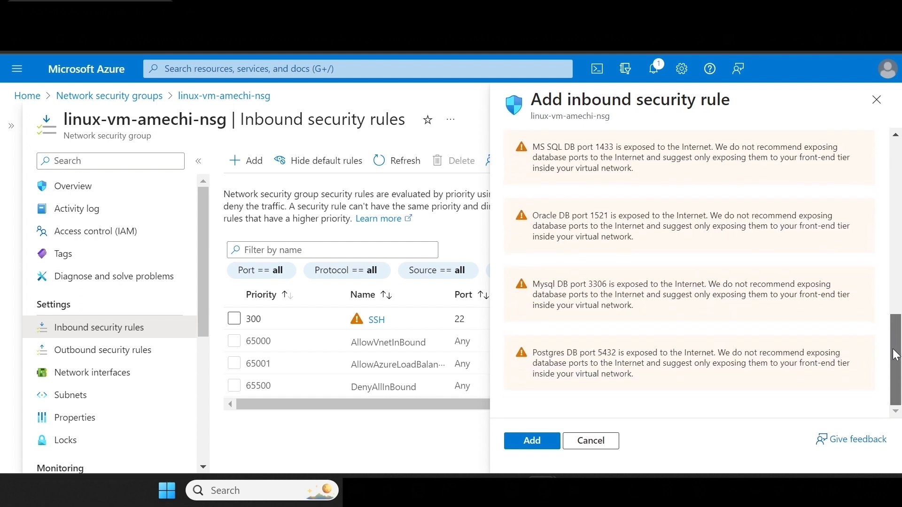
left_click(537, 444)
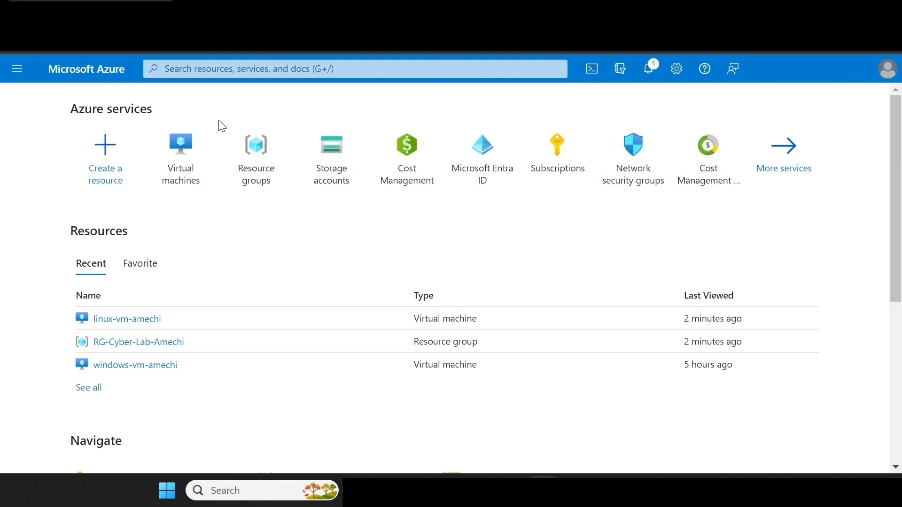
Step: Create resource group RG-Cyber-Lab-Attacker-Amechi in (Europe) UK South, then open it
left_click(240, 154)
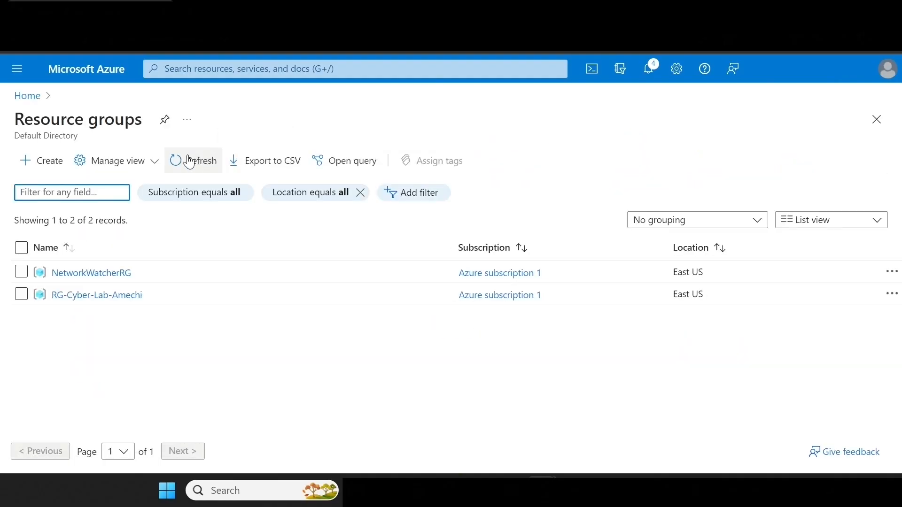
left_click(51, 161)
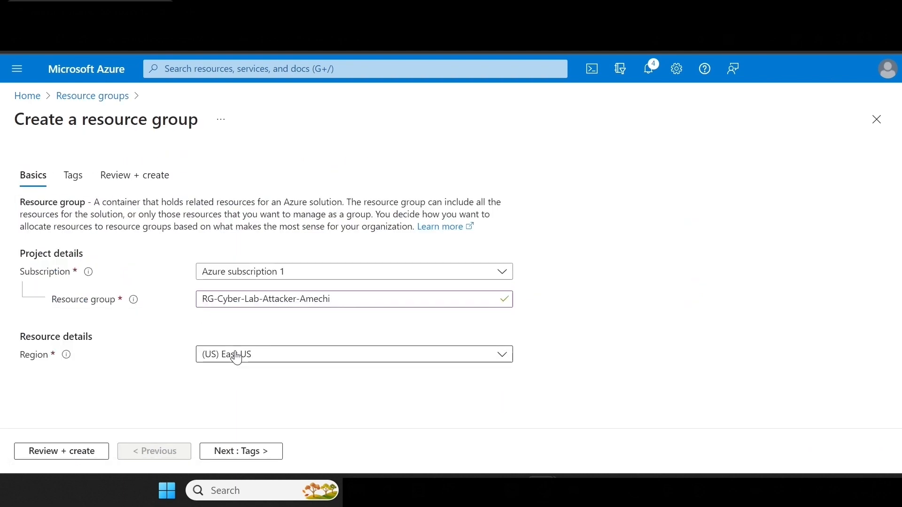
left_click(235, 357)
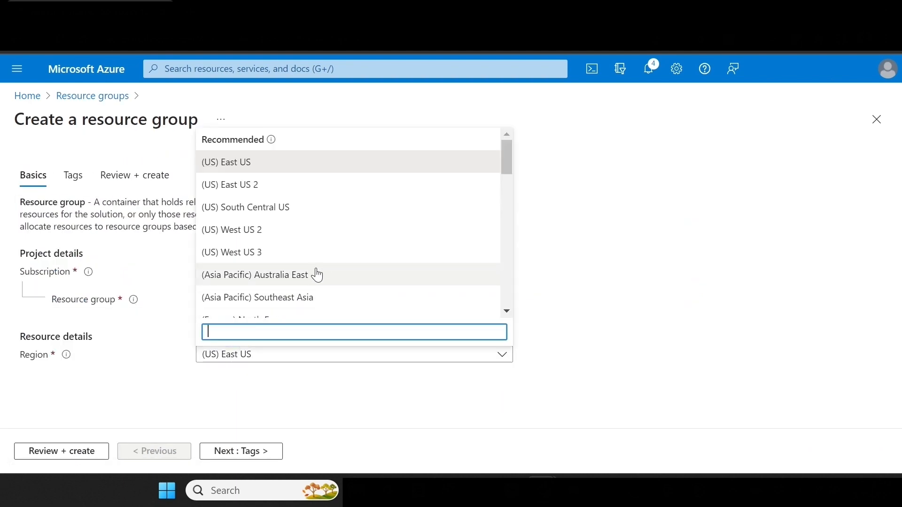
scroll(332, 266, "down", 2)
scroll(332, 266, "down", 2)
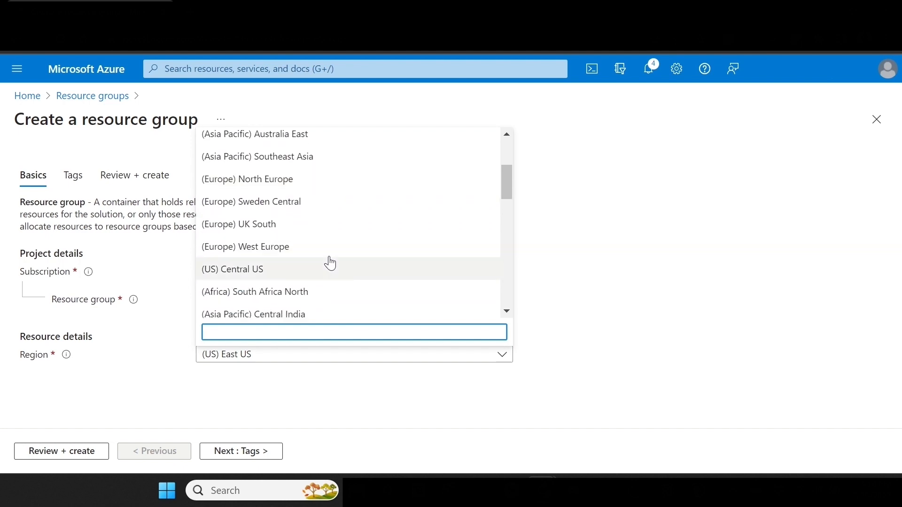
left_click(306, 228)
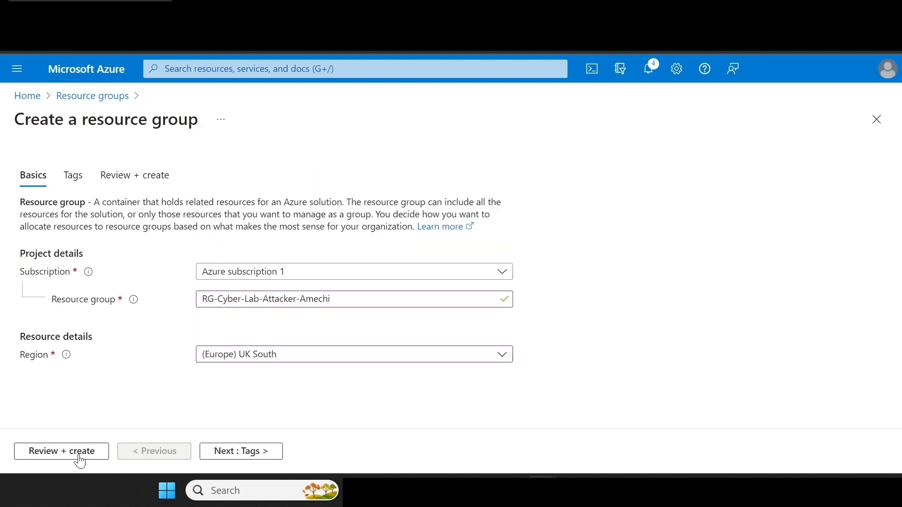
left_click(62, 452)
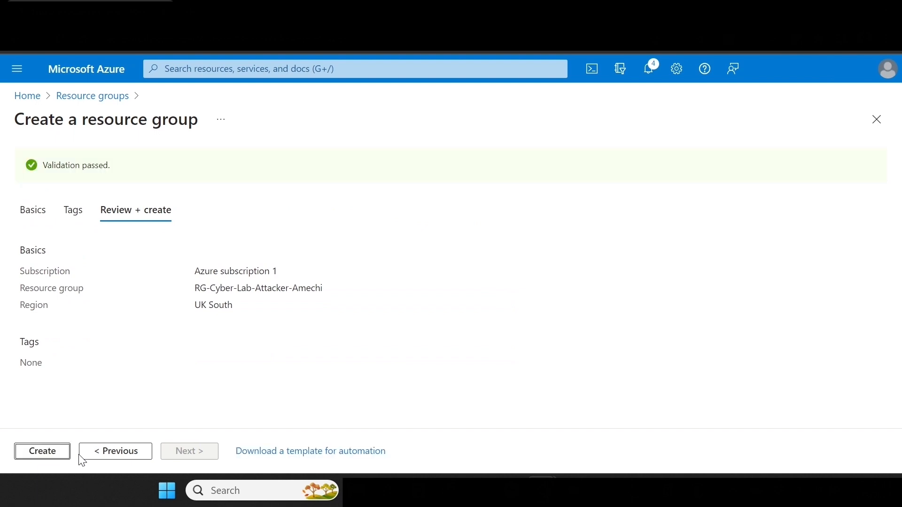
left_click(51, 458)
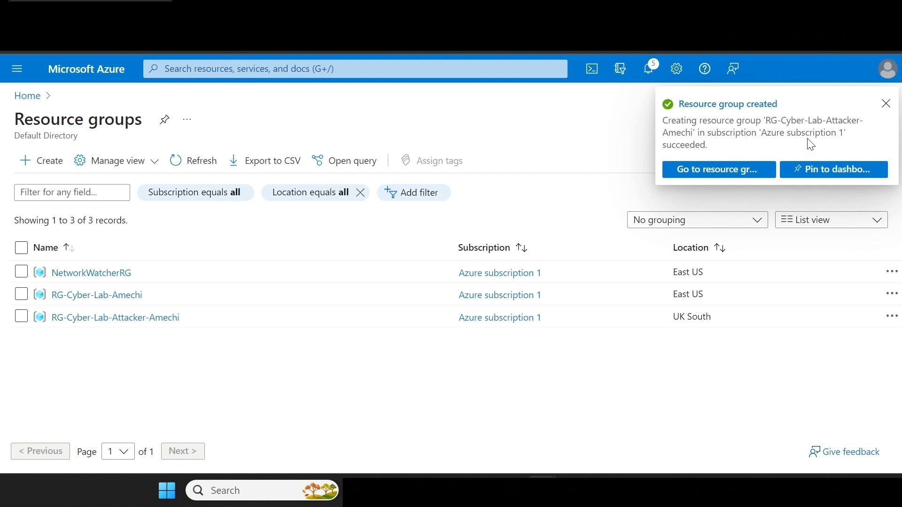
left_click(886, 105)
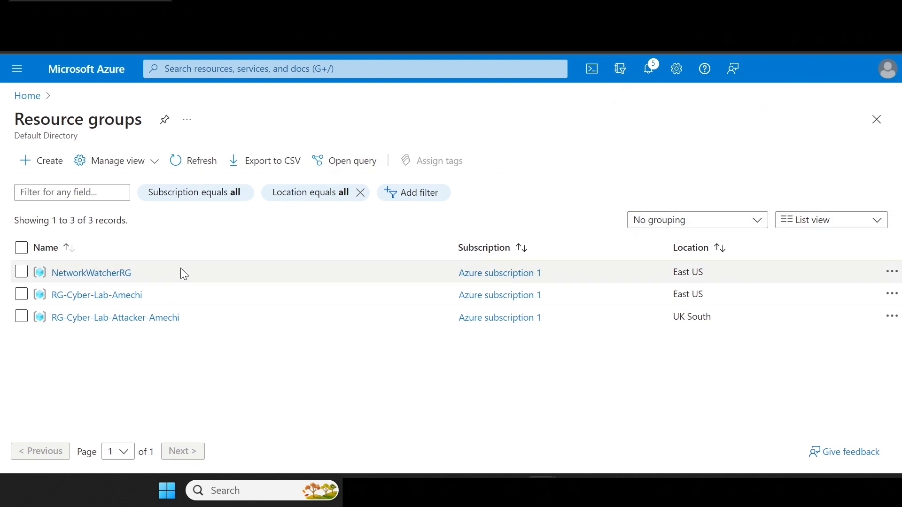
left_click(131, 319)
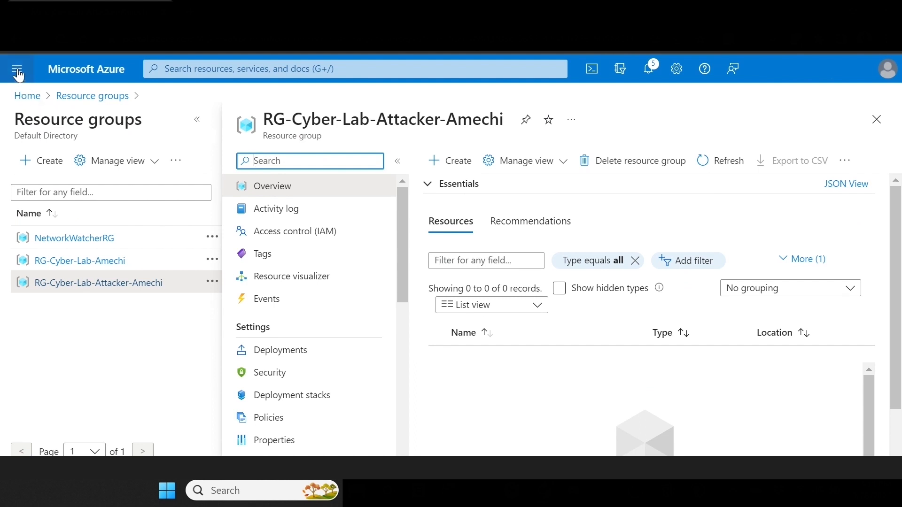
Step: Start a new Azure VM named attack-vm-amechi in RG-Cyber-Lab-Attacker-Amechi
left_click(83, 75)
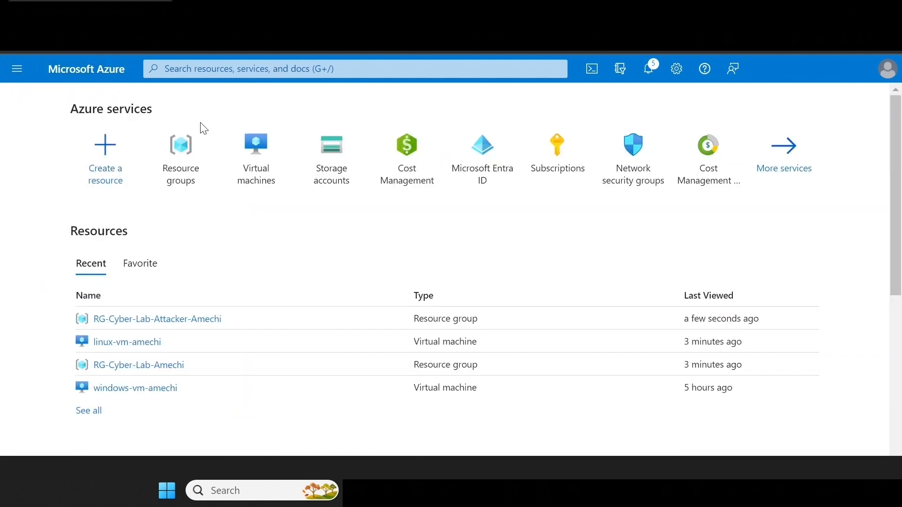
left_click(253, 159)
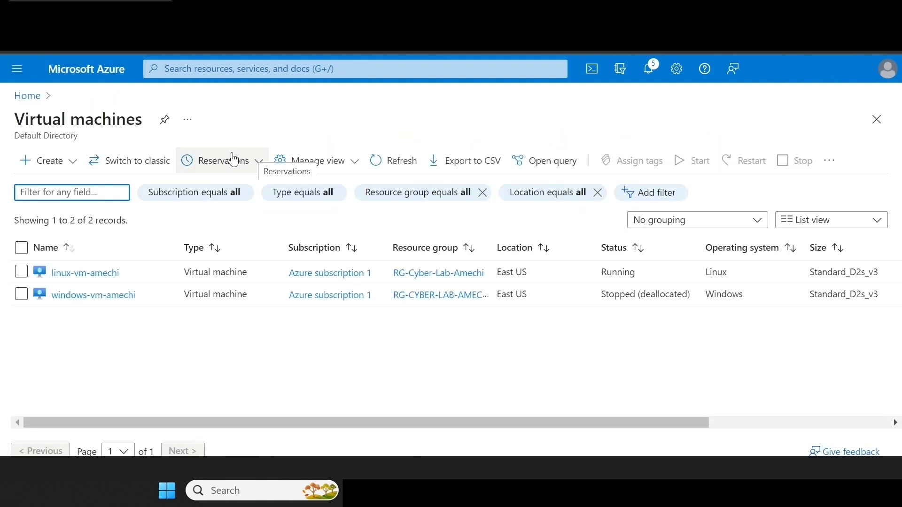
left_click(43, 161)
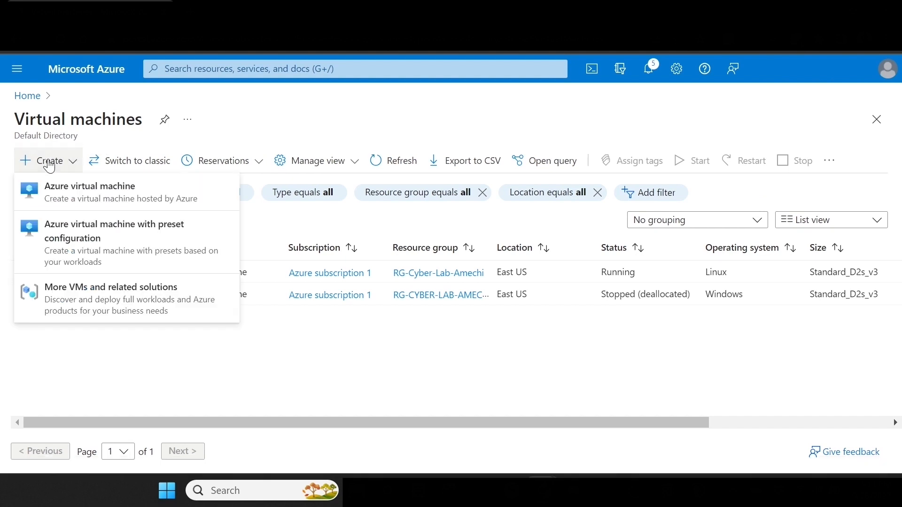
left_click(73, 193)
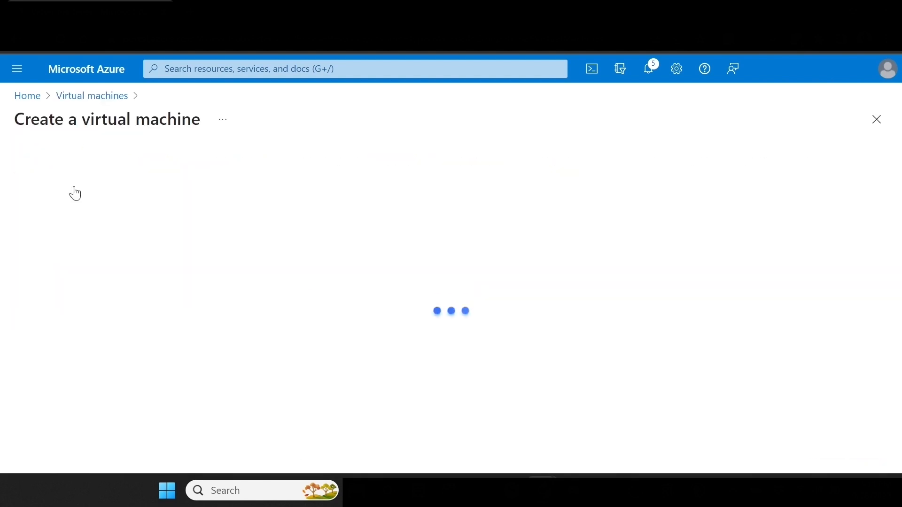
left_click(529, 344)
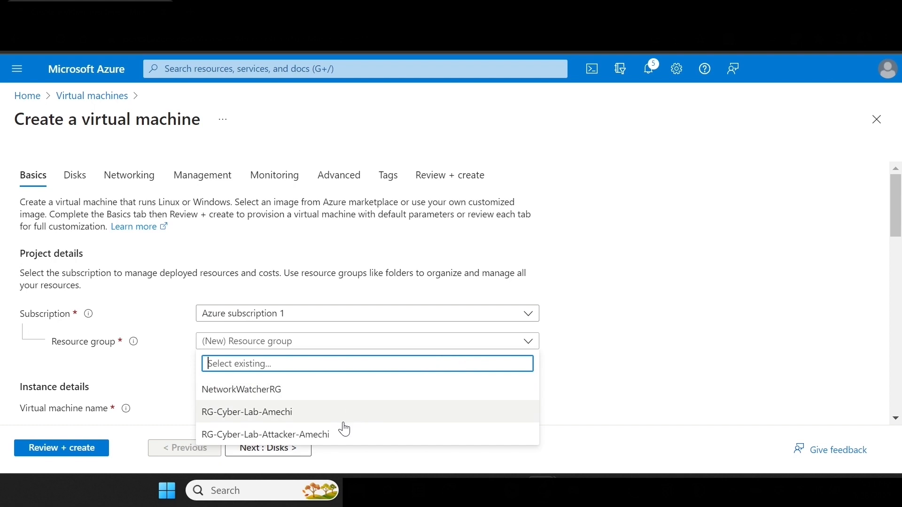
left_click(342, 431)
left_click(231, 407)
type("attack-vm-amechi")
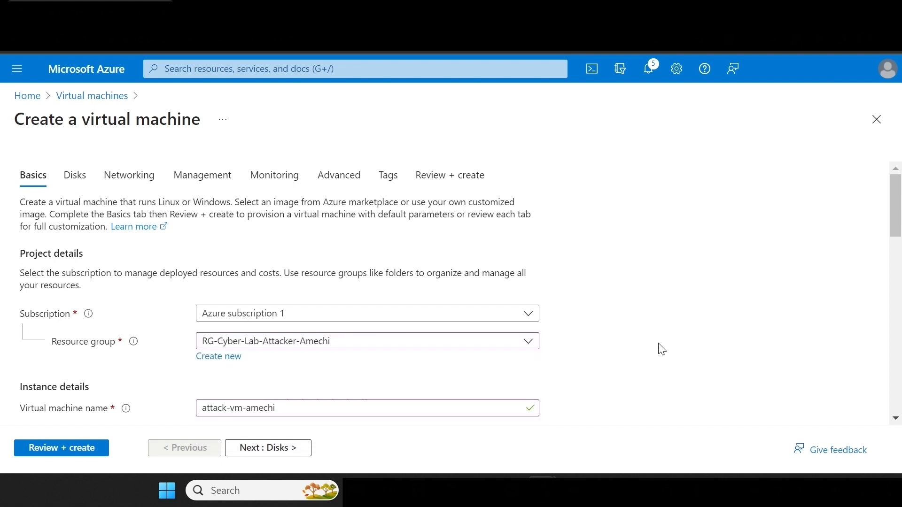
scroll(658, 350, "down", 4)
scroll(653, 348, "down", 2)
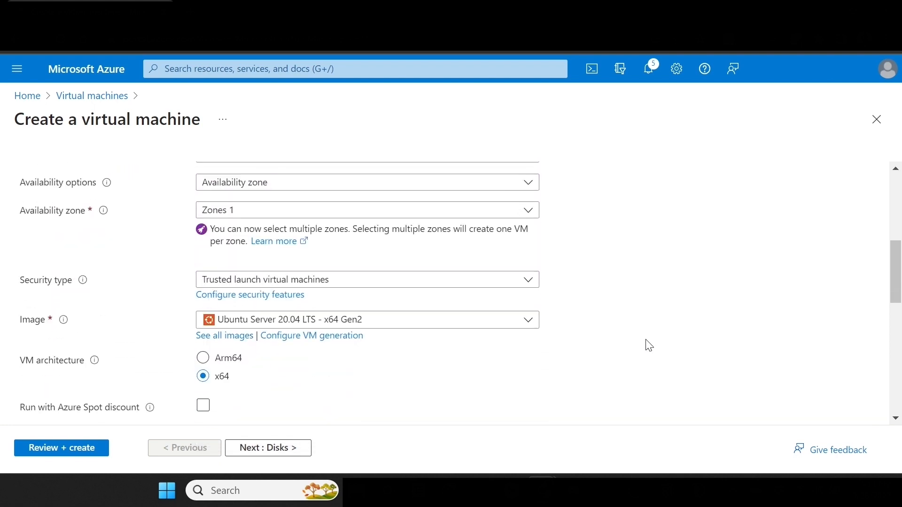
Step: Choose the Windows 10 Pro 22H2 image and advance past Disks to Networking
left_click(527, 320)
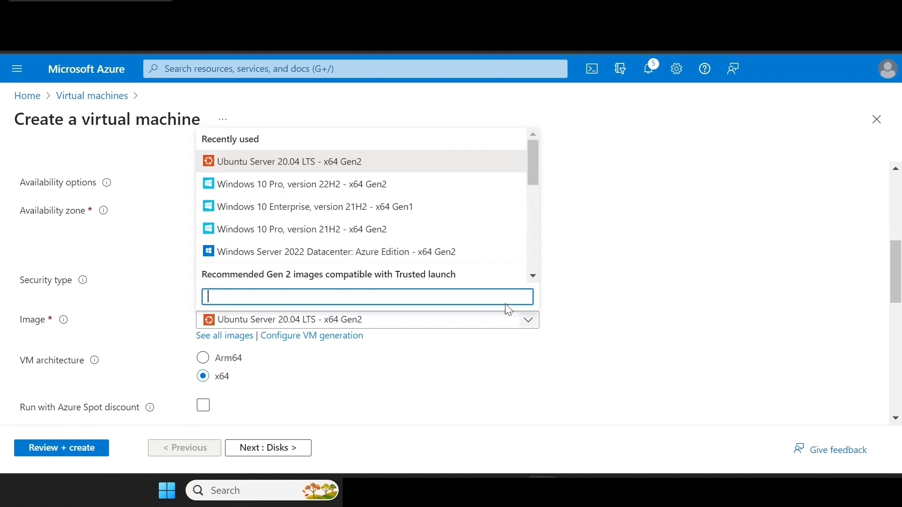
left_click(385, 186)
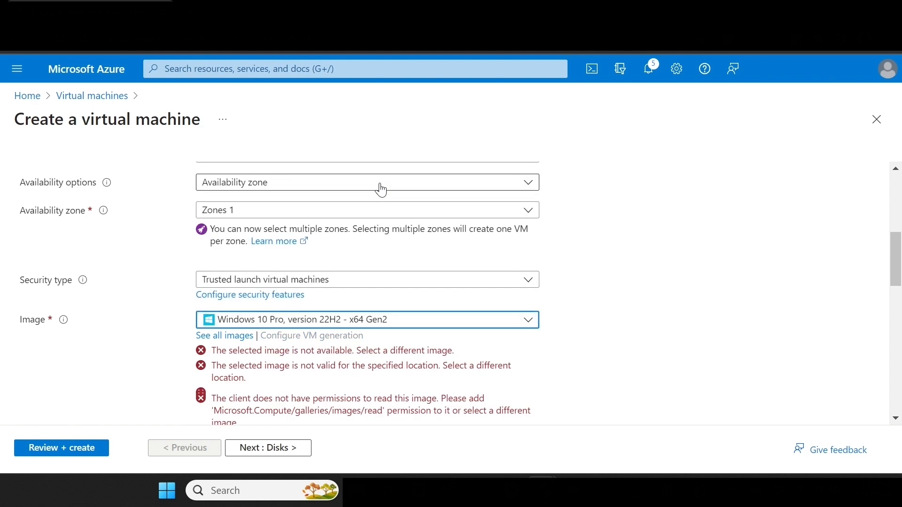
scroll(599, 302, "down", 5)
scroll(601, 303, "down", 2)
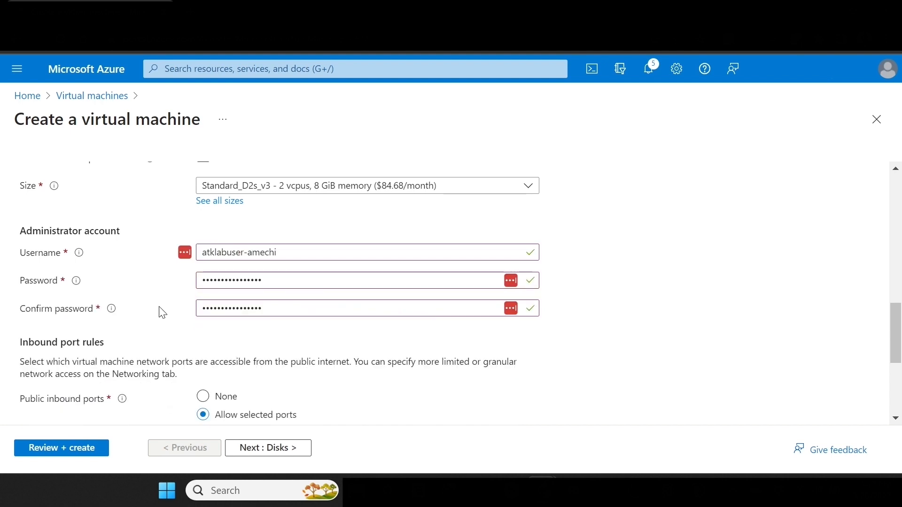
scroll(162, 312, "down", 5)
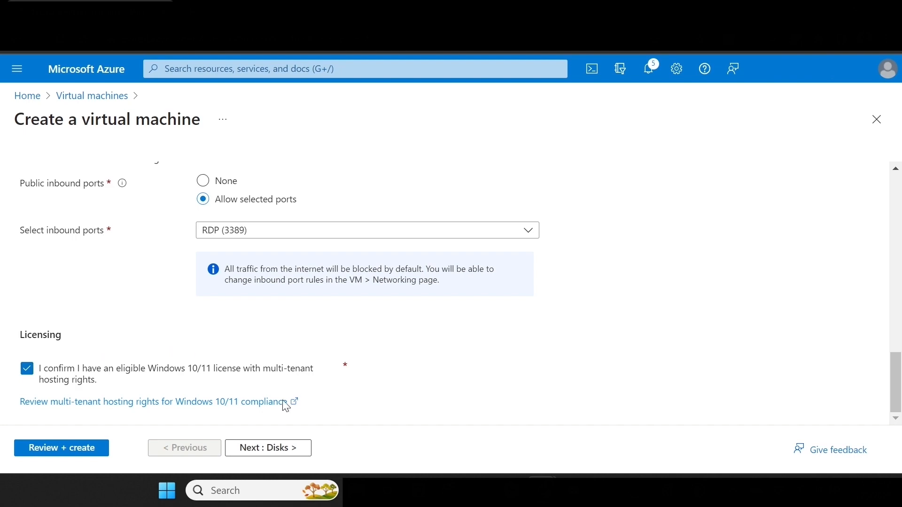
left_click(288, 448)
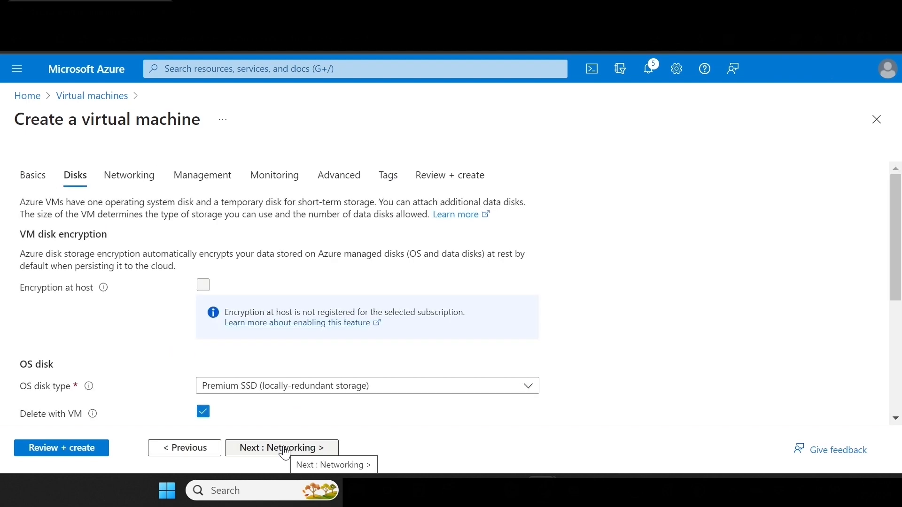
left_click(286, 450)
Step: Create virtual network VNet-Attacker-Amechi for the attack VM, validate, and deploy it
left_click(221, 317)
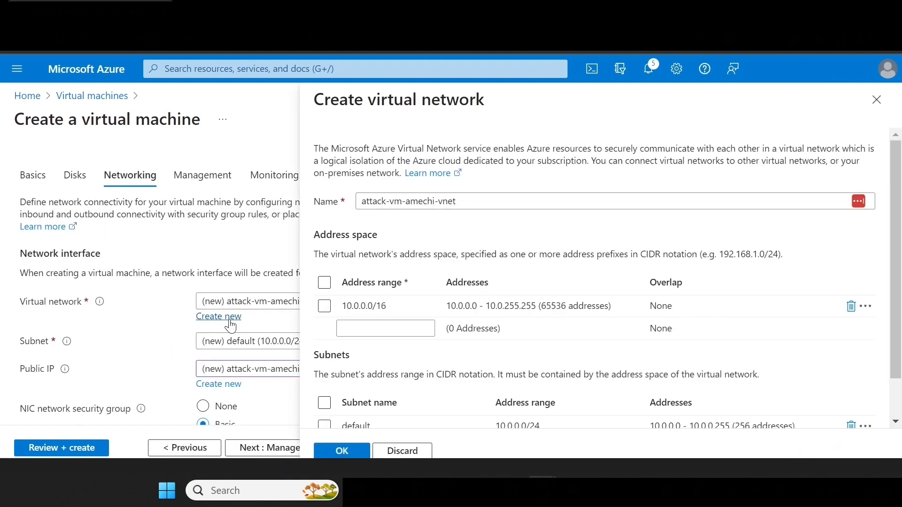
key("ctrl+a")
type("VNet-Attacker-Amechi")
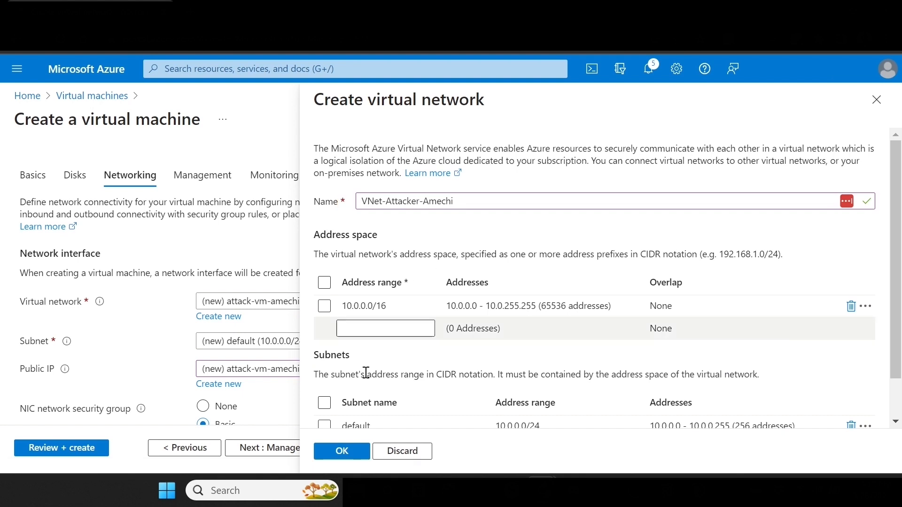
left_click(339, 452)
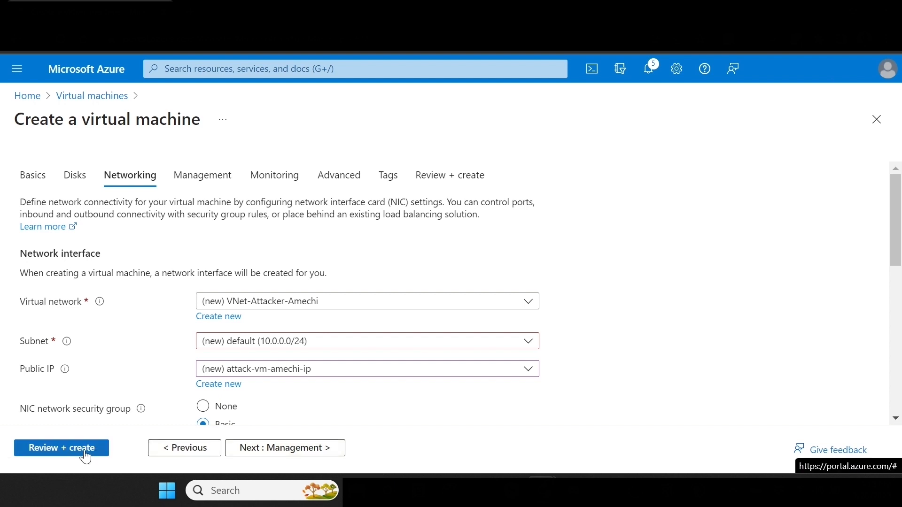
left_click(86, 457)
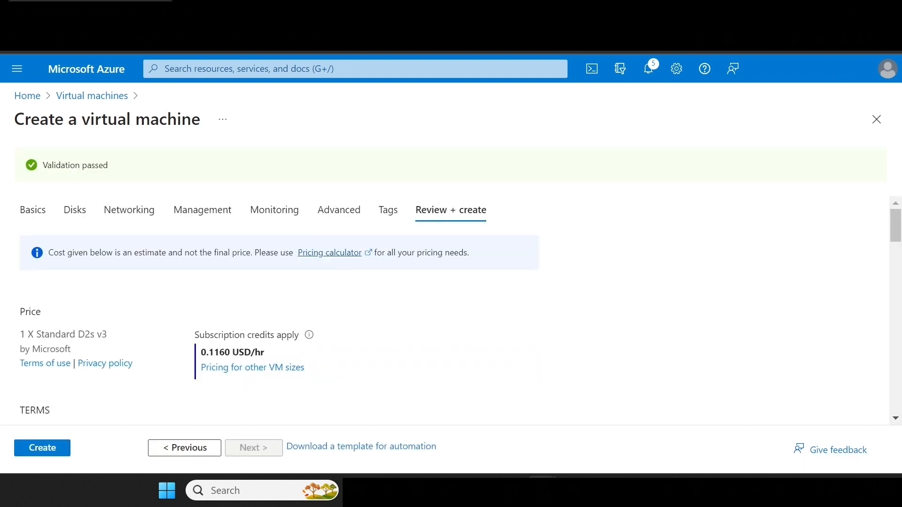
left_click(57, 455)
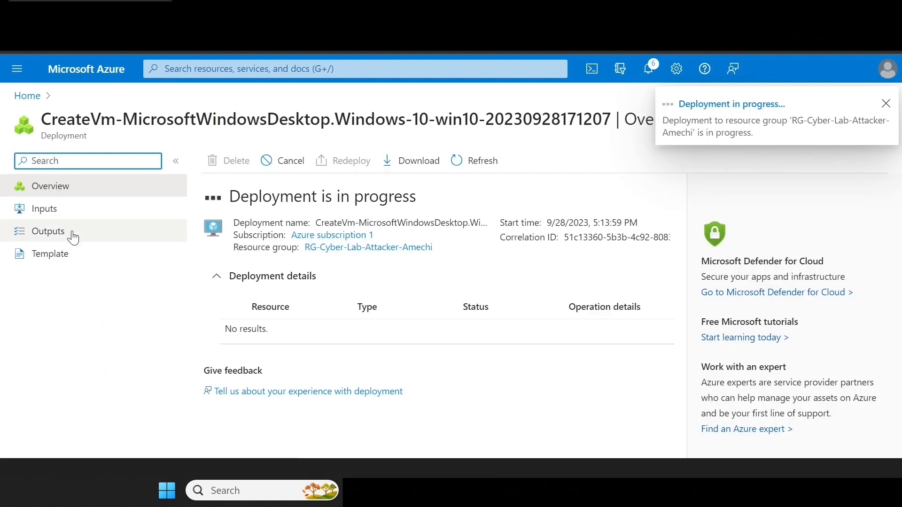
Step: Copy the public IPs of windows-vm-amechi and linux-vm-amechi, then reopen the VM list
left_click(27, 95)
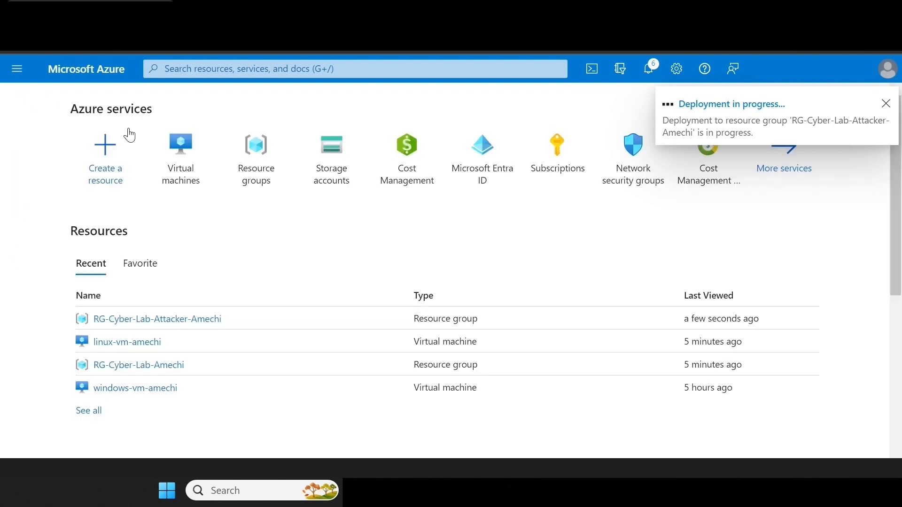
left_click(180, 149)
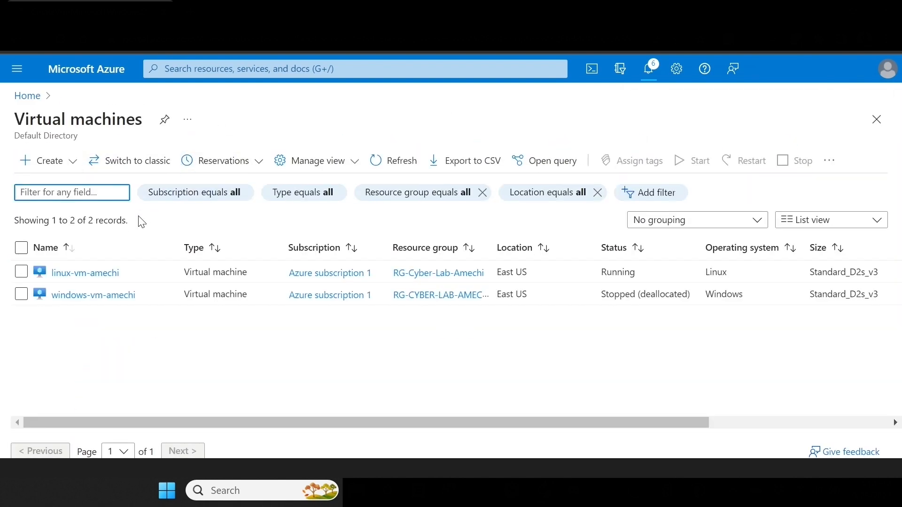
left_click(122, 295)
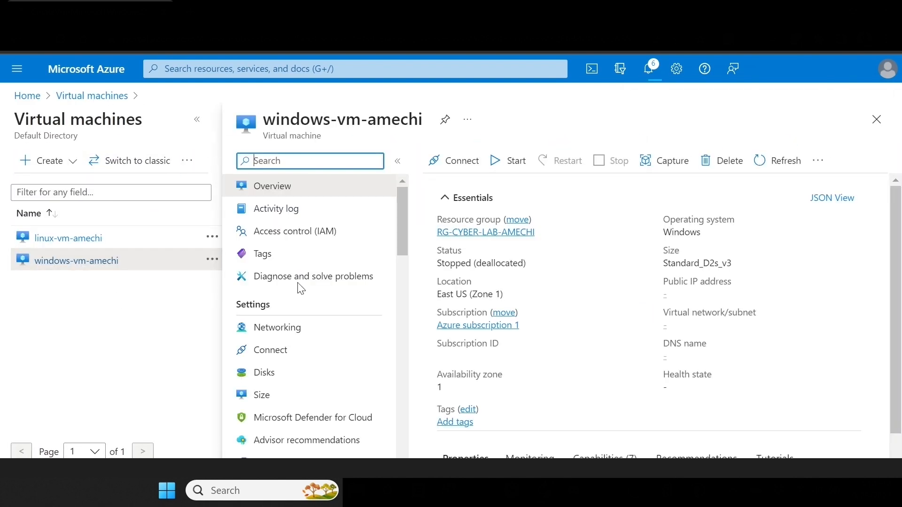
left_click(734, 296)
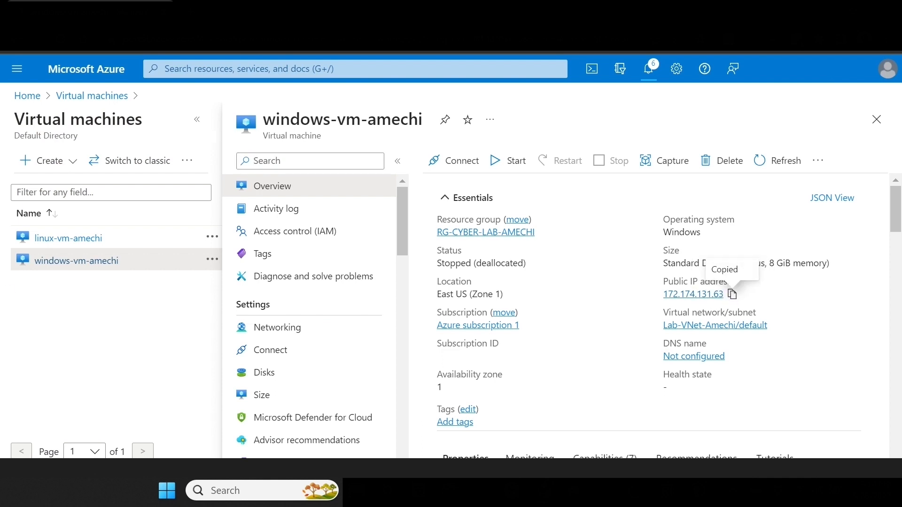
left_click(100, 241)
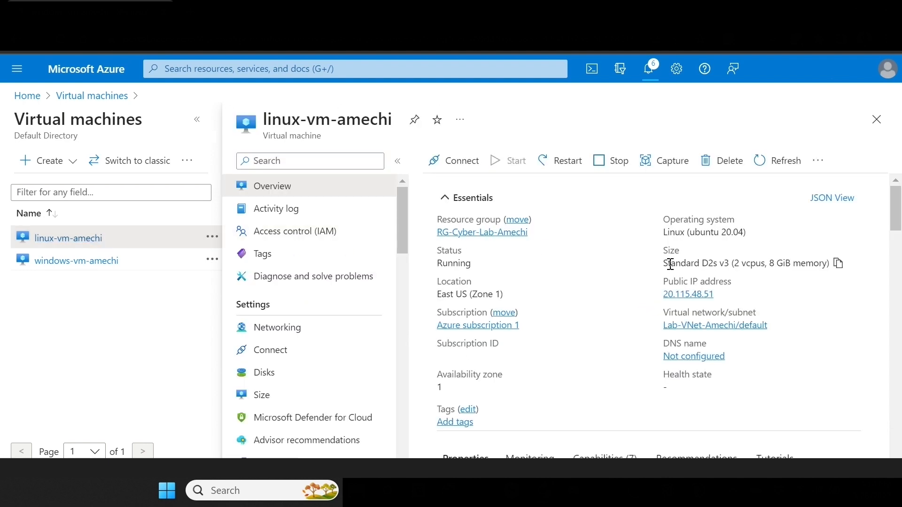
left_click(723, 296)
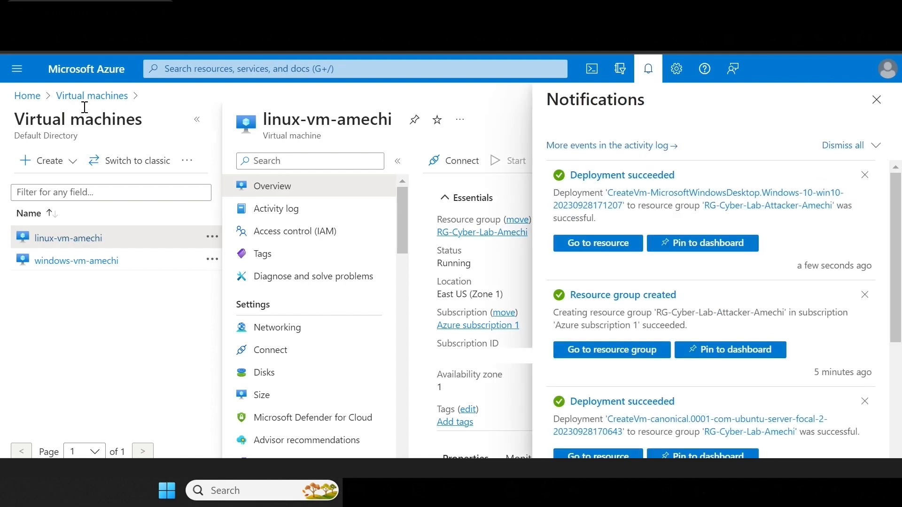
left_click(87, 99)
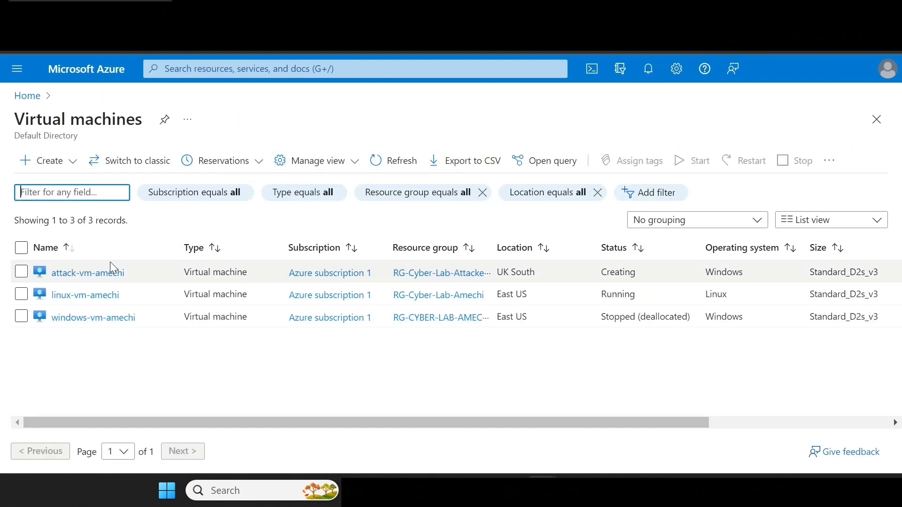
Step: Copy attack-vm-amechi's public IP 51.11.183.128 from its overview
left_click(94, 274)
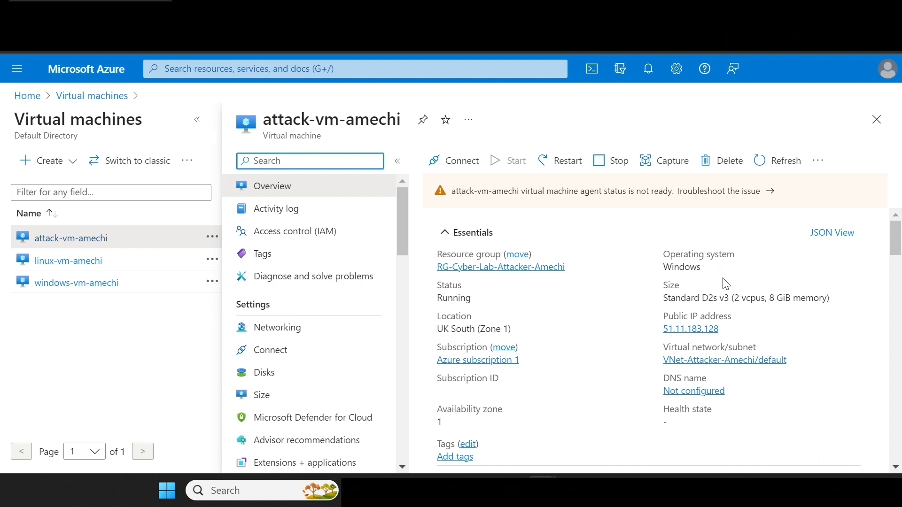
left_click(728, 330)
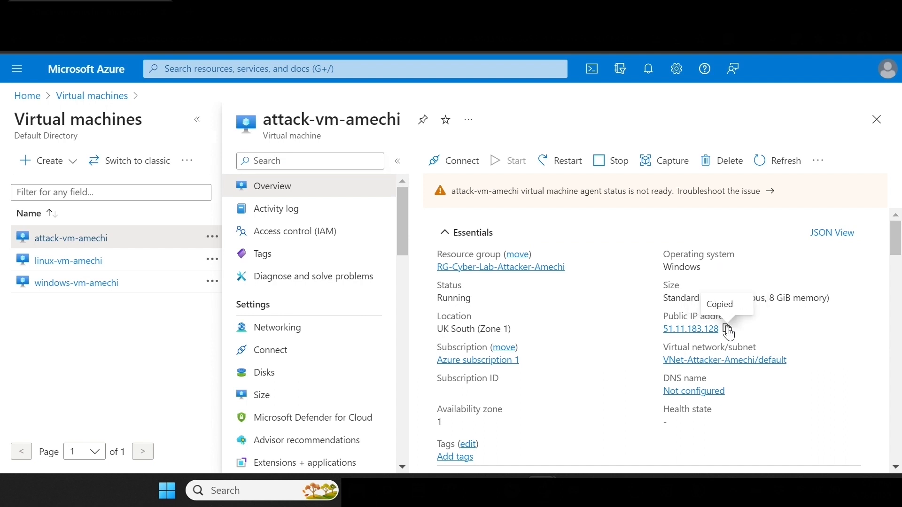
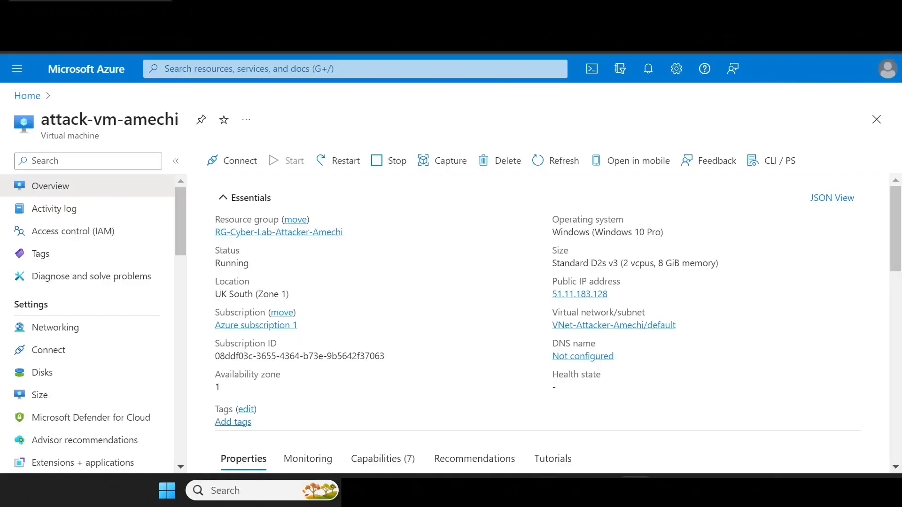
Step: Launch Remote Desktop Connection and start connecting to the attack VM at 51.11.183.128
left_click(237, 490)
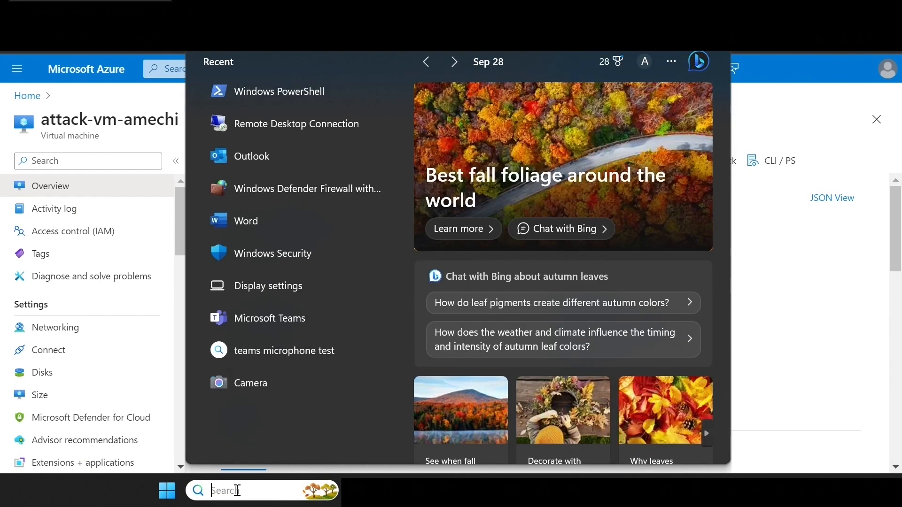
left_click(279, 129)
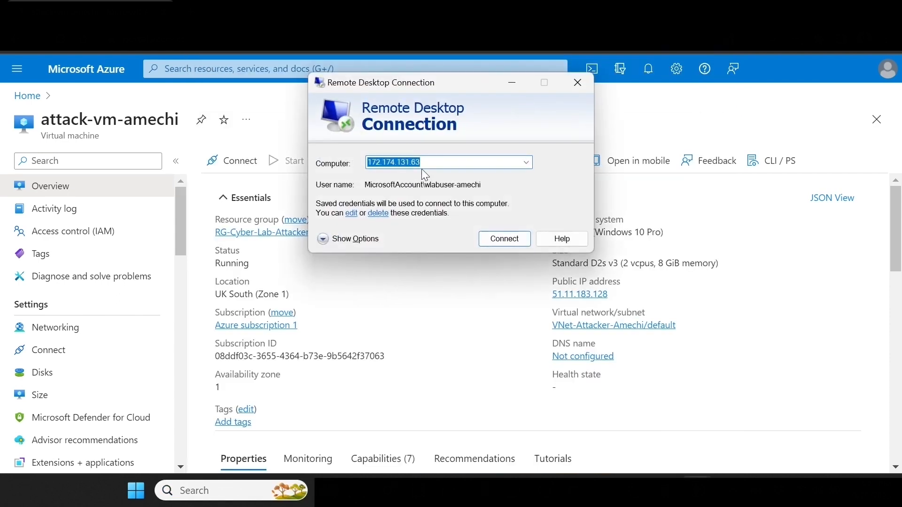
key("ctrl+v")
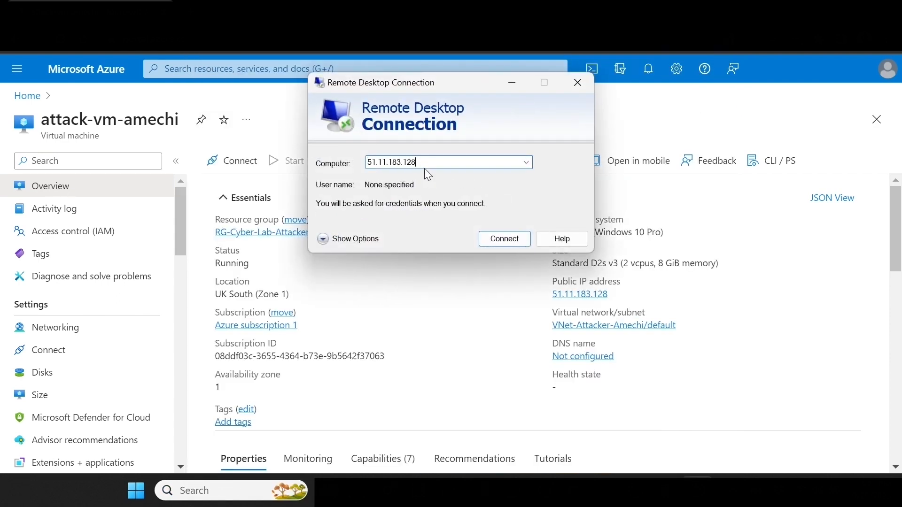
left_click(499, 238)
Step: Sign in with the attack VM's user name and password, then accept the certificate warning
key("ctrl+v")
left_click(356, 160)
key("ctrl+v")
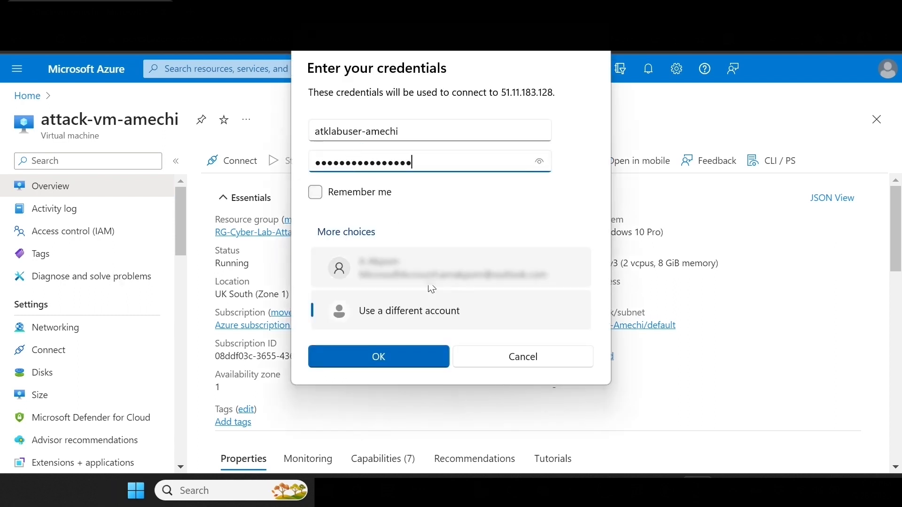
left_click(399, 360)
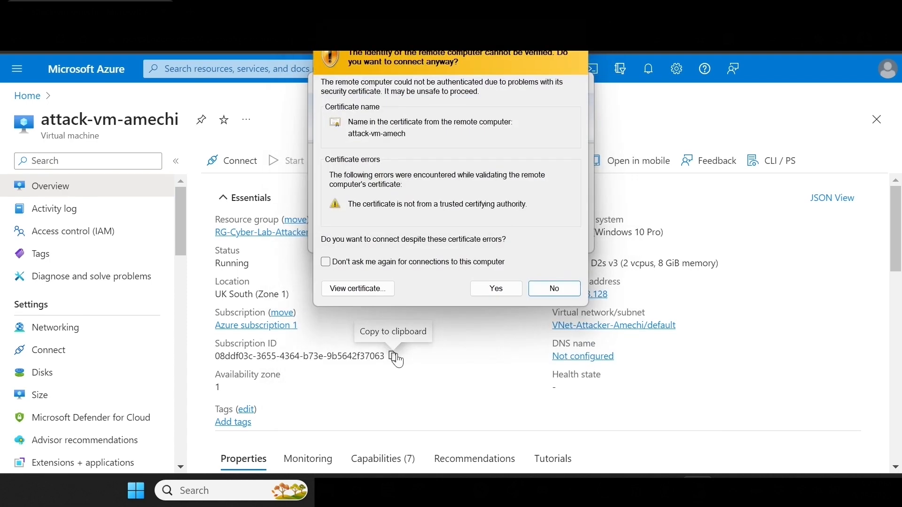
left_click(506, 290)
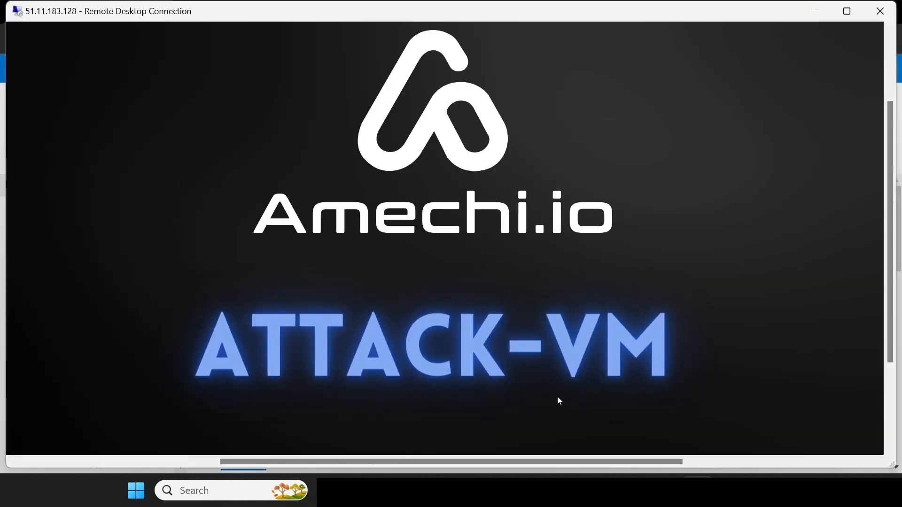
Step: Inside the attack VM, search 'rdp' and launch Remote Desktop Connection
left_click_drag(549, 463, 347, 462)
left_click_drag(890, 257, 890, 373)
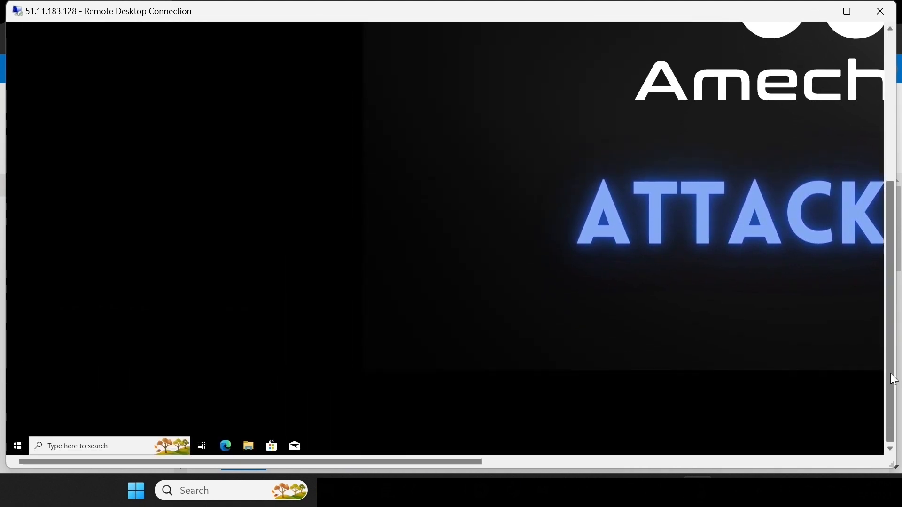
left_click(81, 446)
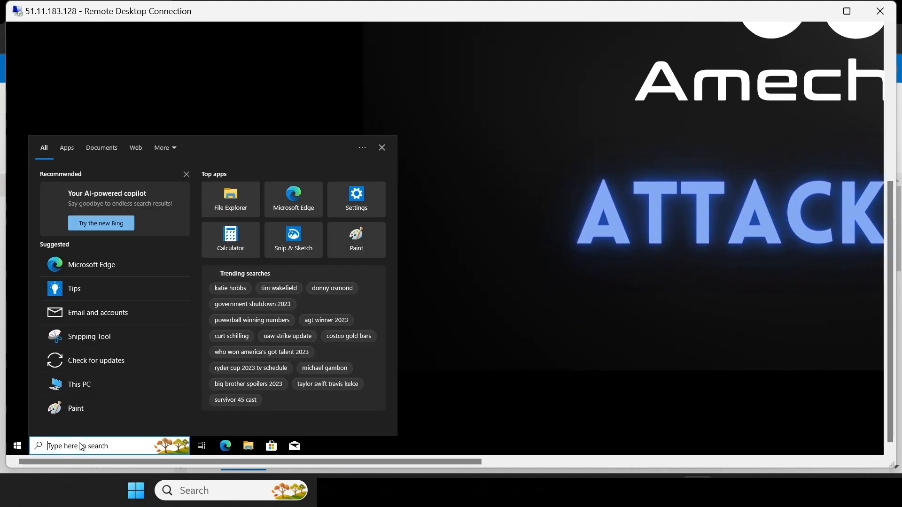
type("rdp")
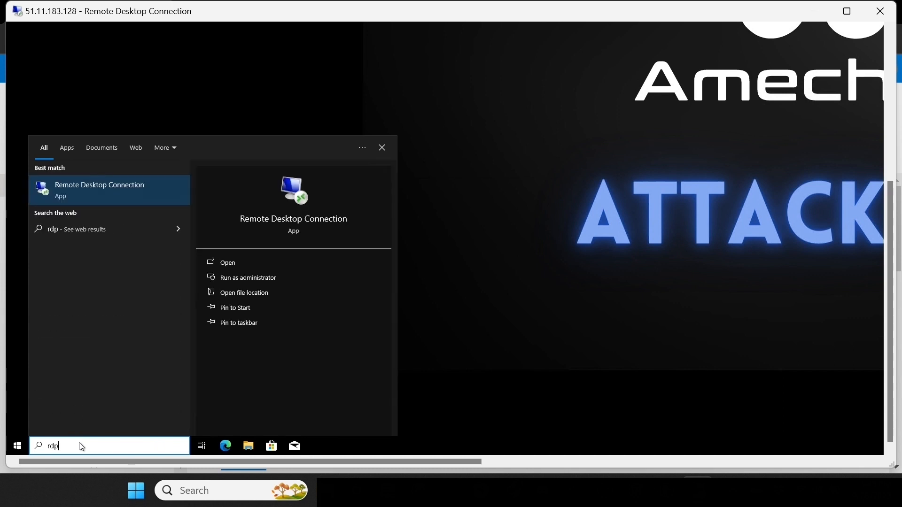
left_click(106, 188)
Step: Connect to 172.174.131.63, dismiss the can't-connect error, and retry the connection
left_click_drag(284, 463, 422, 458)
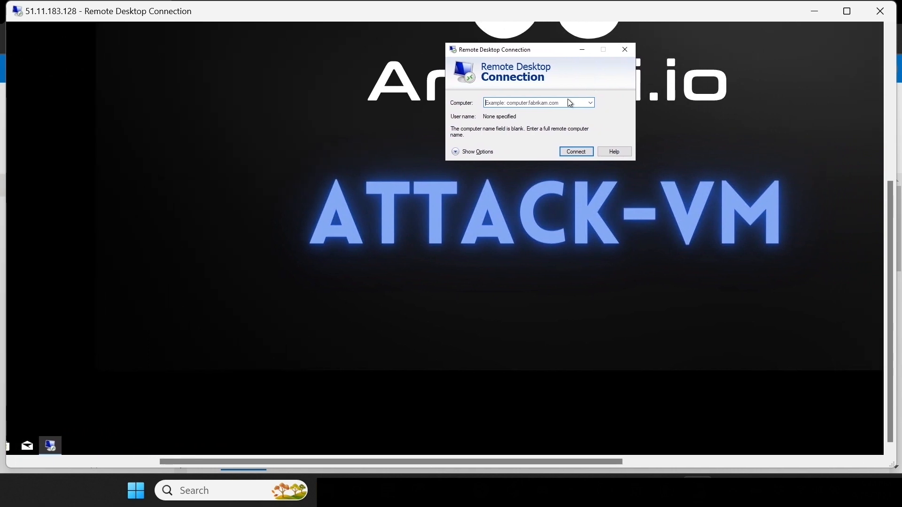
key("ctrl+v")
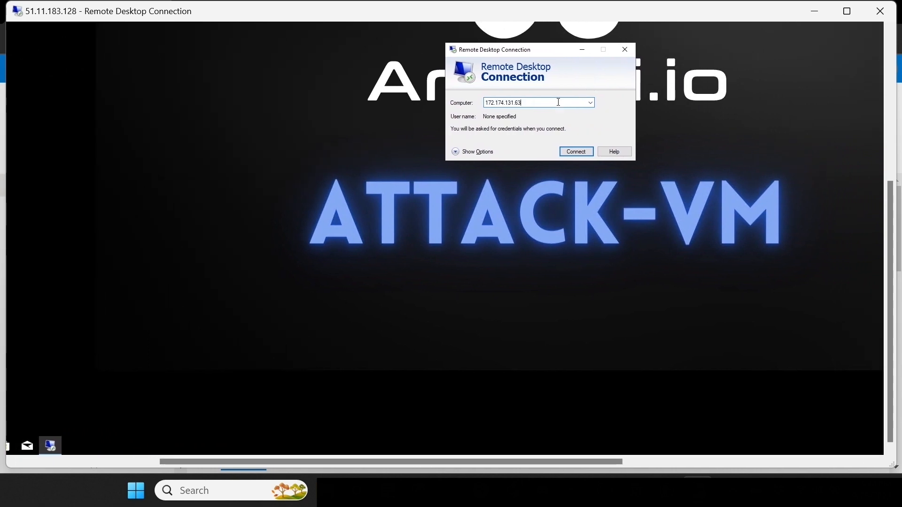
left_click(572, 153)
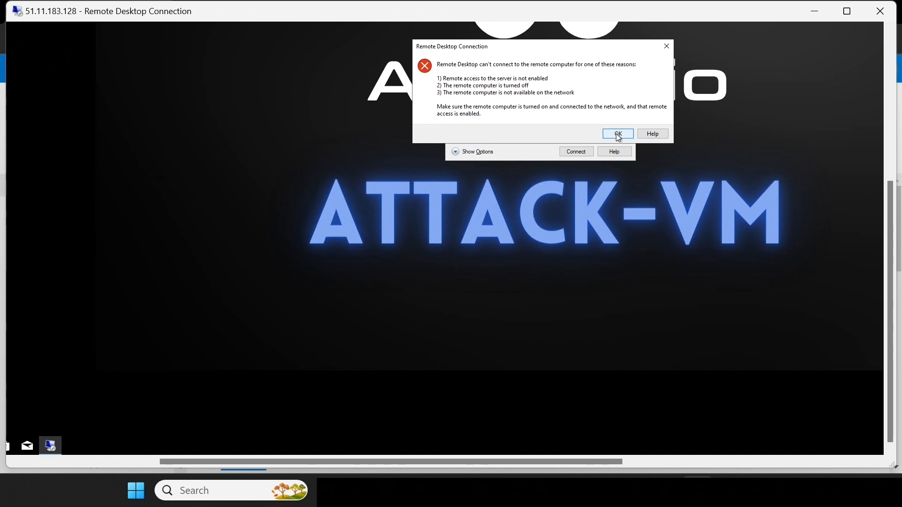
left_click(618, 135)
left_click(580, 154)
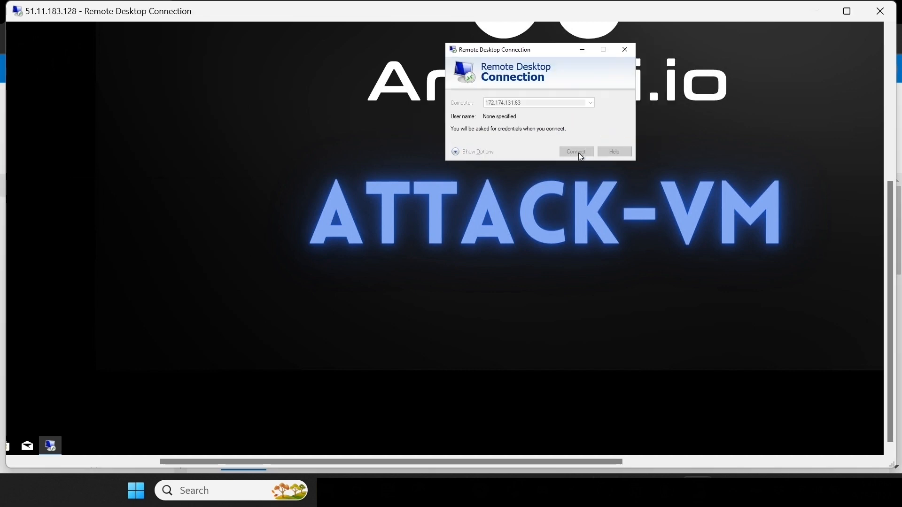
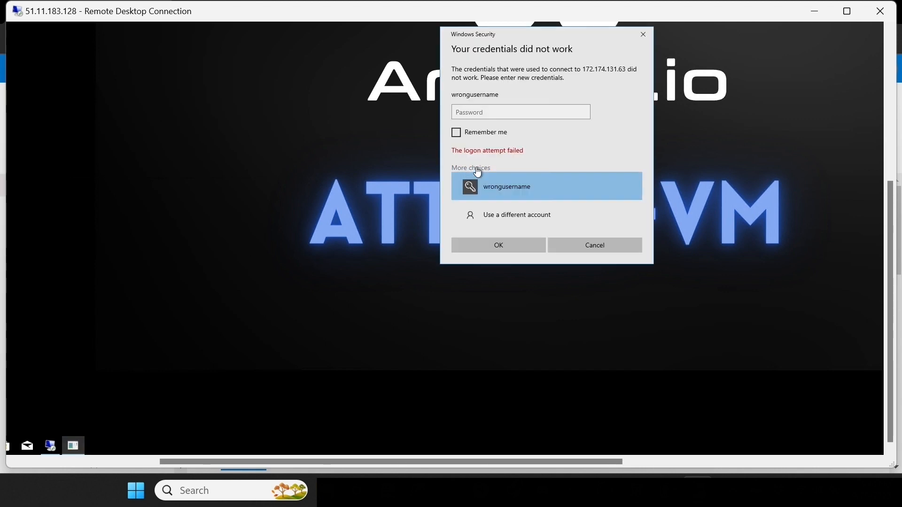
Step: Switch to a different account and enter a wrong user name and a six-digit password
left_click(496, 215)
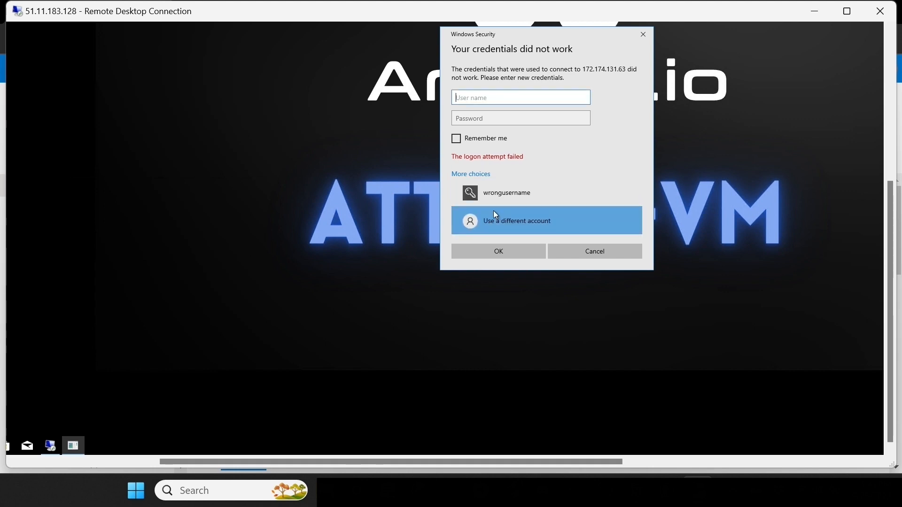
key("Tab")
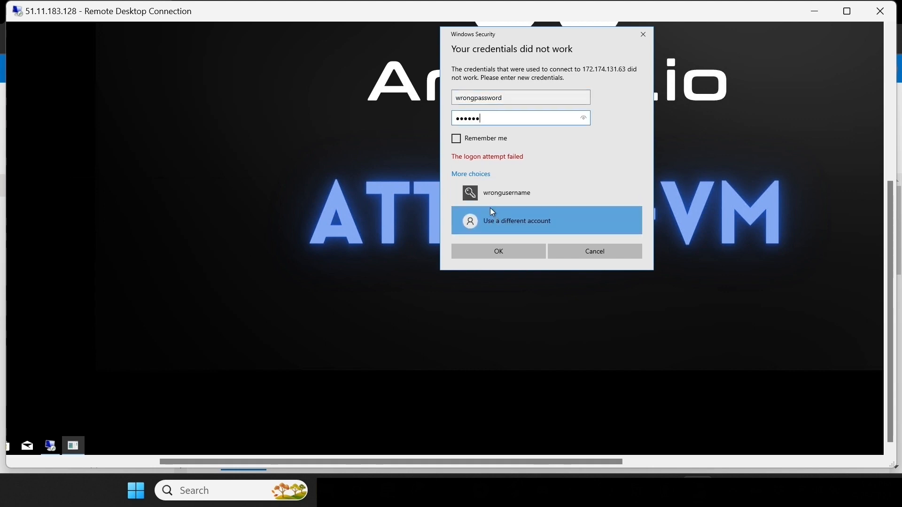
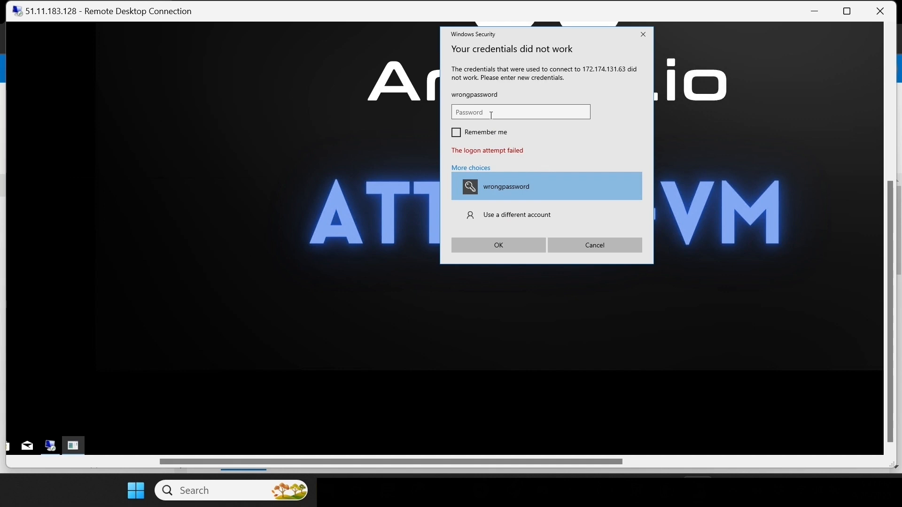
Step: Try logging on to 172.174.131.63 with another bogus user name and password, which is rejected
left_click(490, 212)
key("Tab")
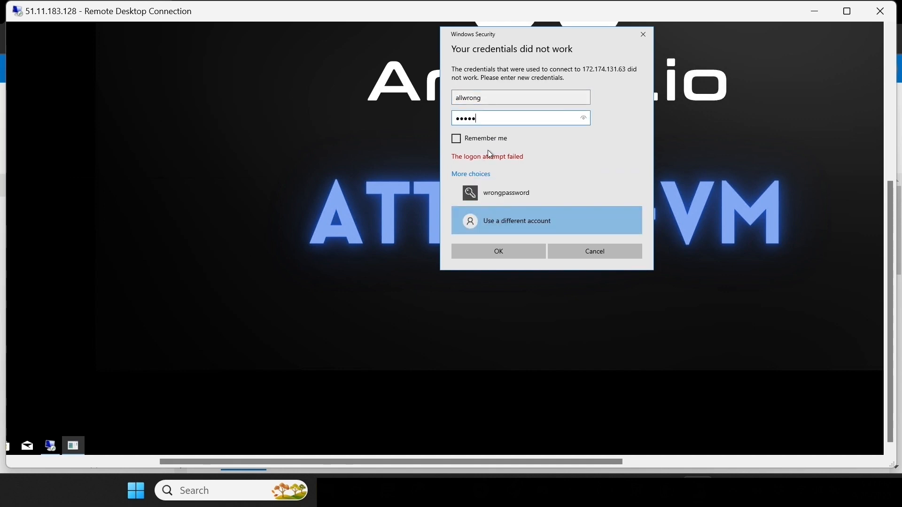
left_click(501, 250)
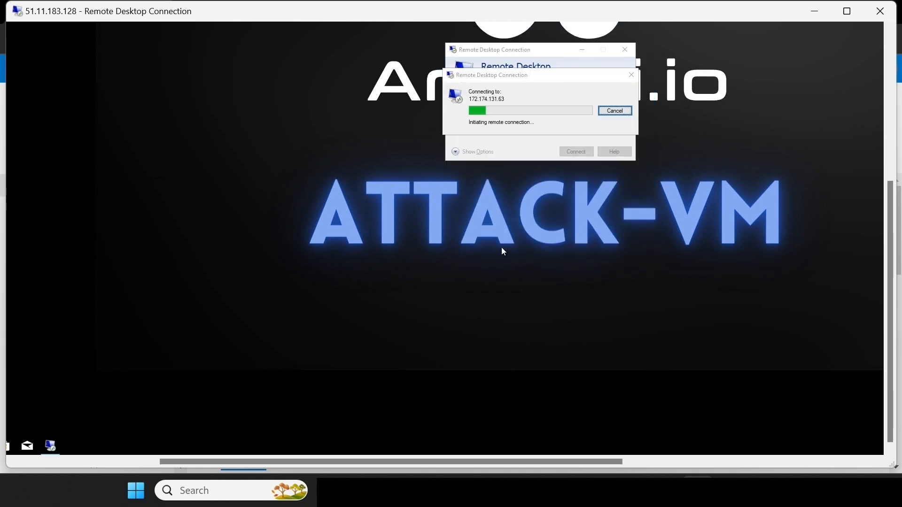
left_click(479, 170)
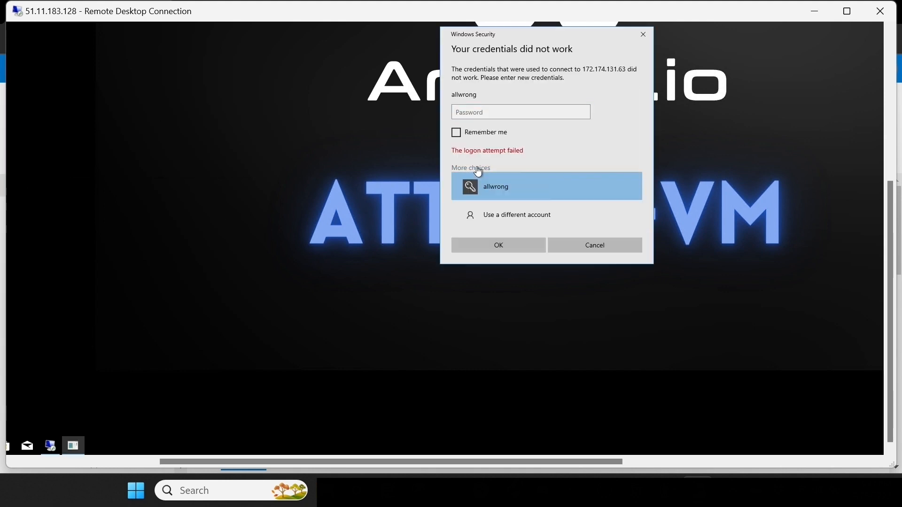
Step: Log on to 172.174.131.63 with the lab user's name and pasted password, trusting the certificate
left_click(498, 221)
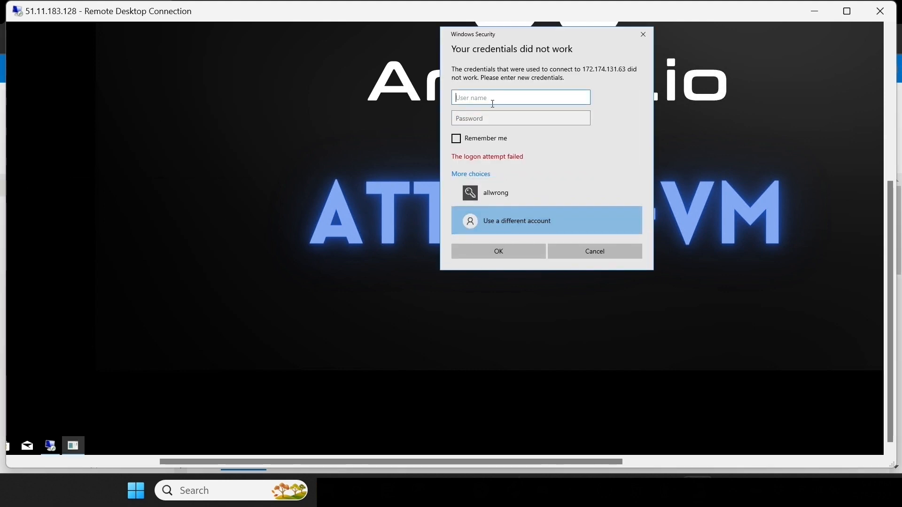
type("wlabuser-amechi")
left_click(509, 117)
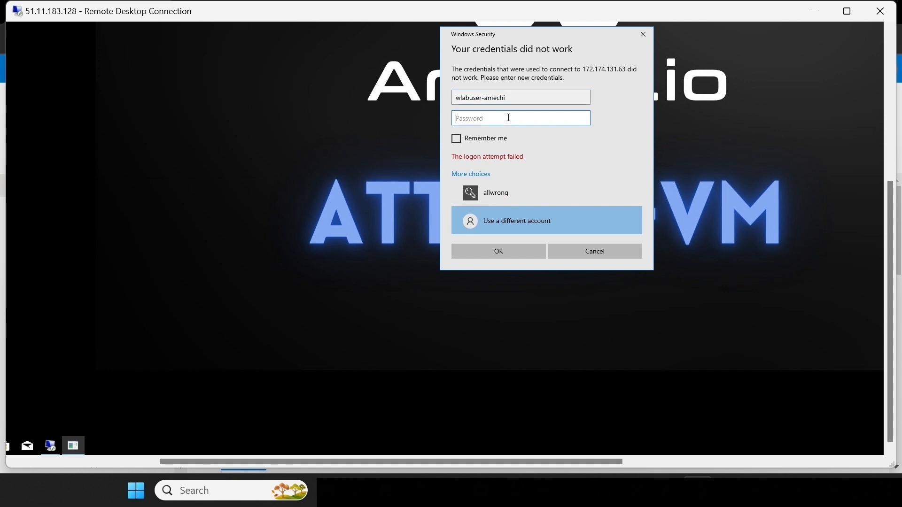
key("ctrl+v")
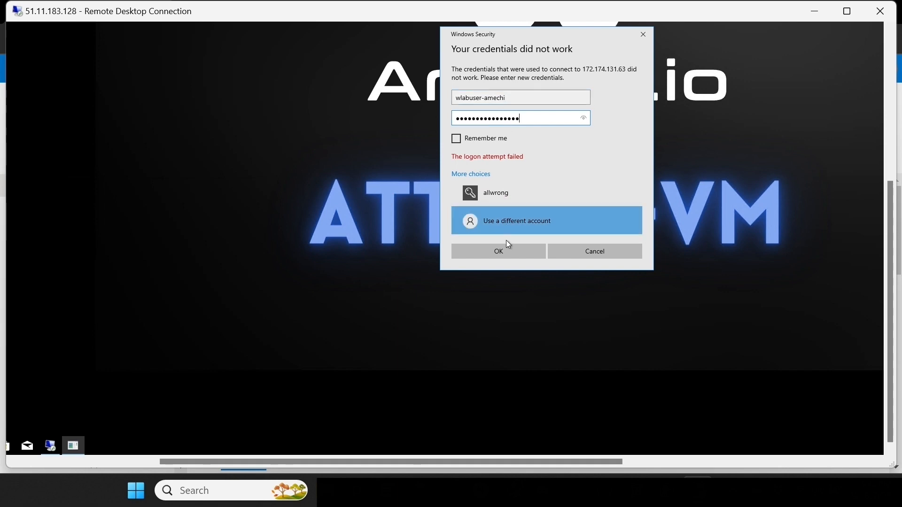
left_click(504, 252)
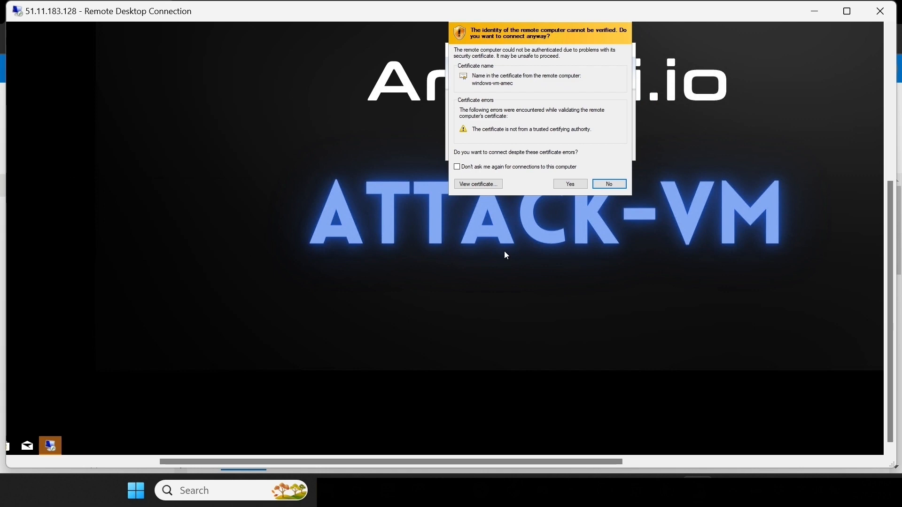
left_click(580, 185)
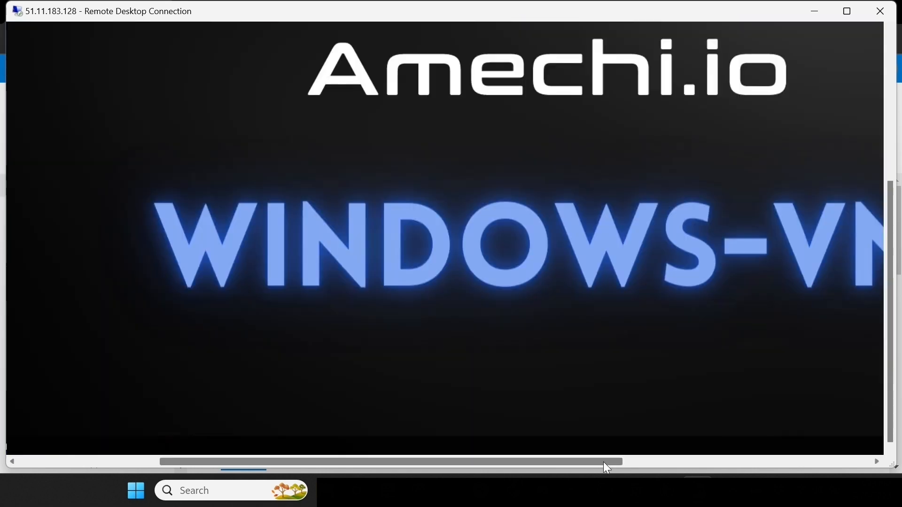
Step: Confirm the remote session is signed in as the lab user via the Start menu, then close it
left_click_drag(603, 462, 350, 465)
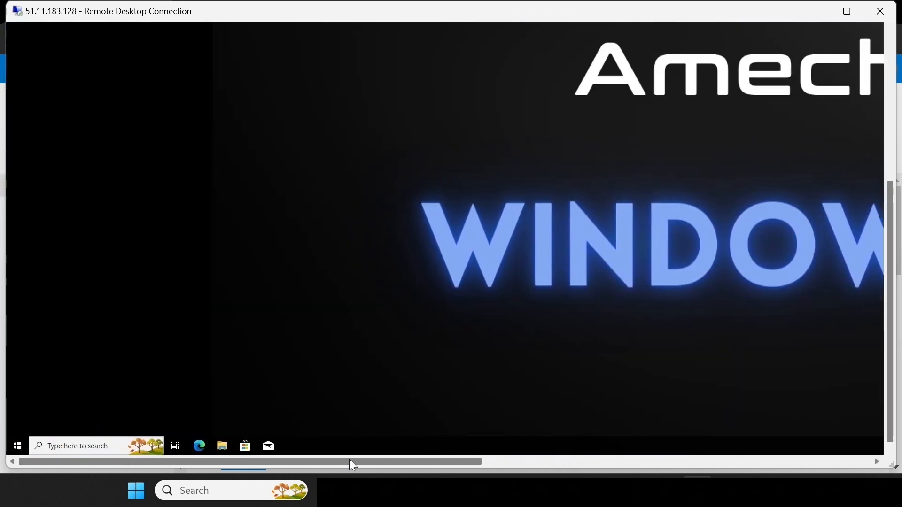
left_click(18, 449)
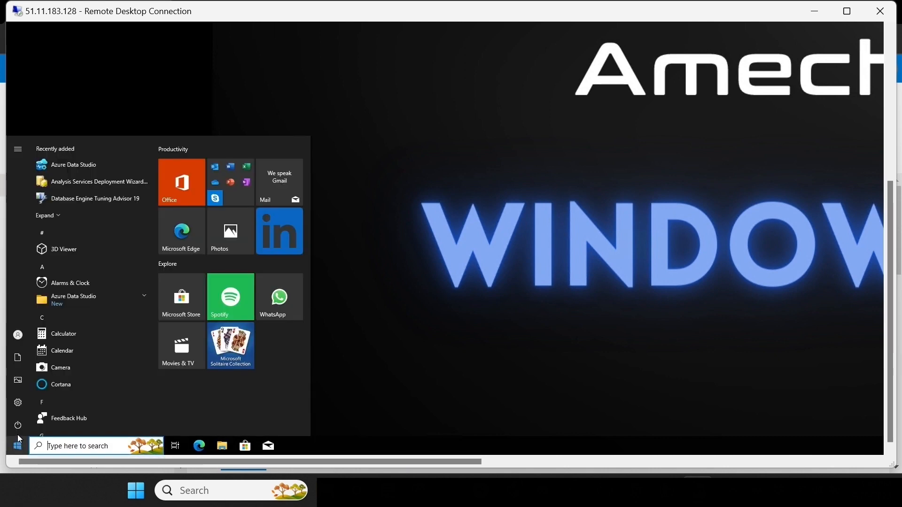
left_click(19, 426)
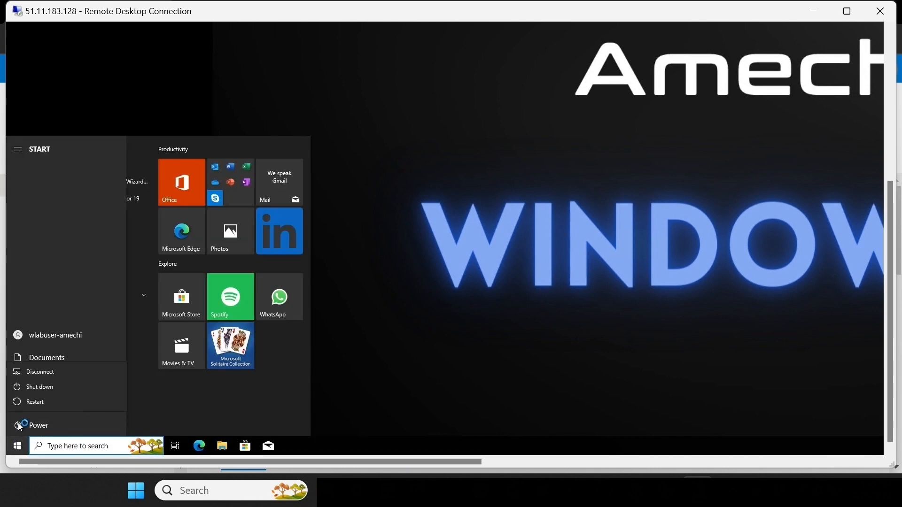
left_click(64, 338)
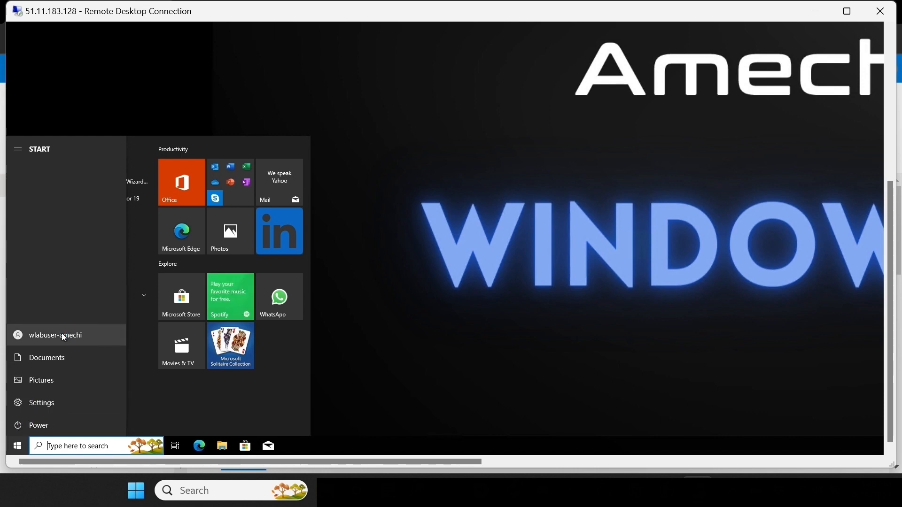
left_click(339, 321)
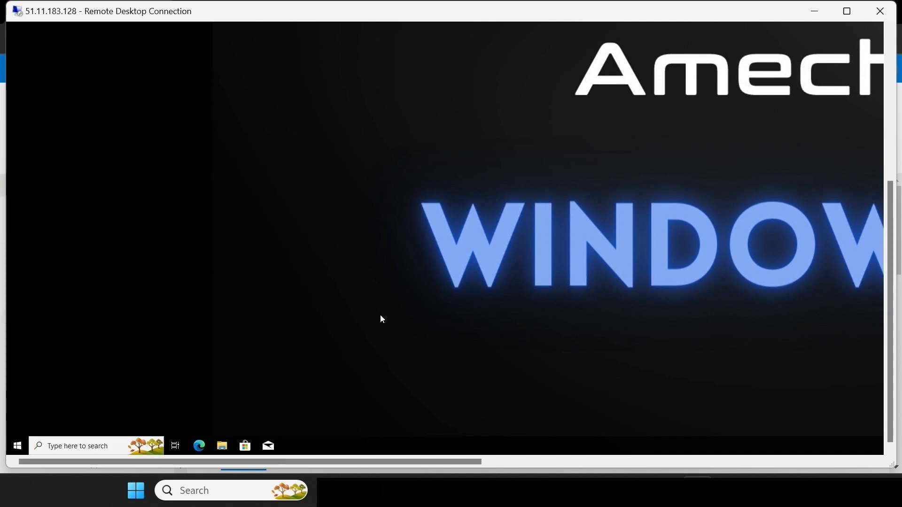
left_click_drag(891, 284, 890, 138)
left_click_drag(352, 461, 466, 462)
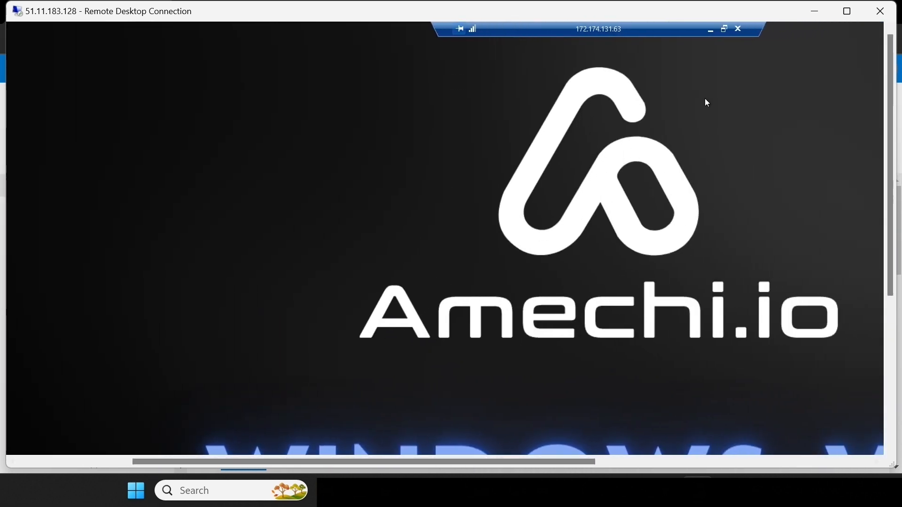
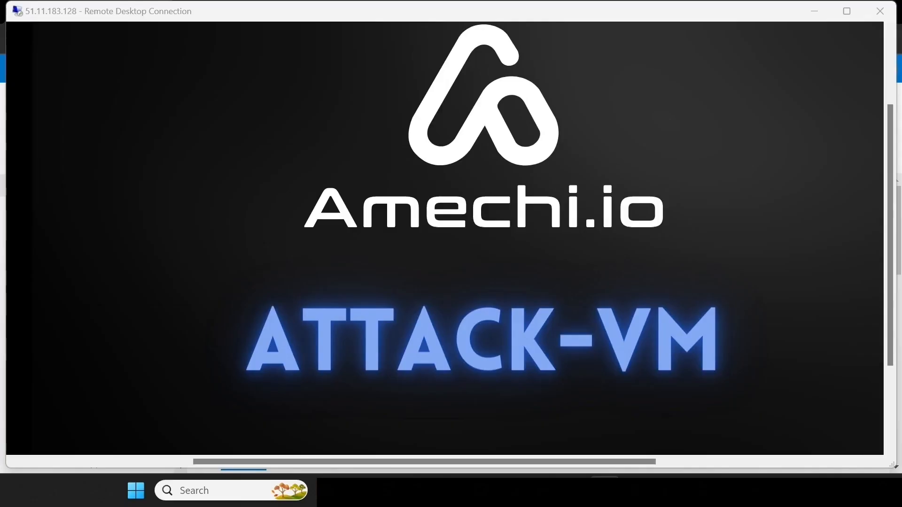
Step: Search 'ssms' from the remote taskbar and launch SQL Server Management Studio 19
left_click_drag(890, 183, 881, 259)
left_click_drag(207, 463, 32, 457)
left_click(60, 445)
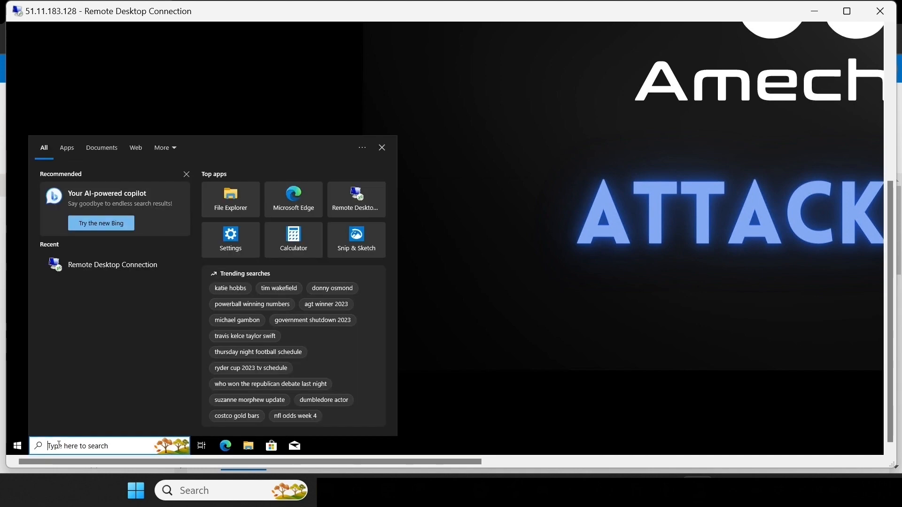
type("ssm")
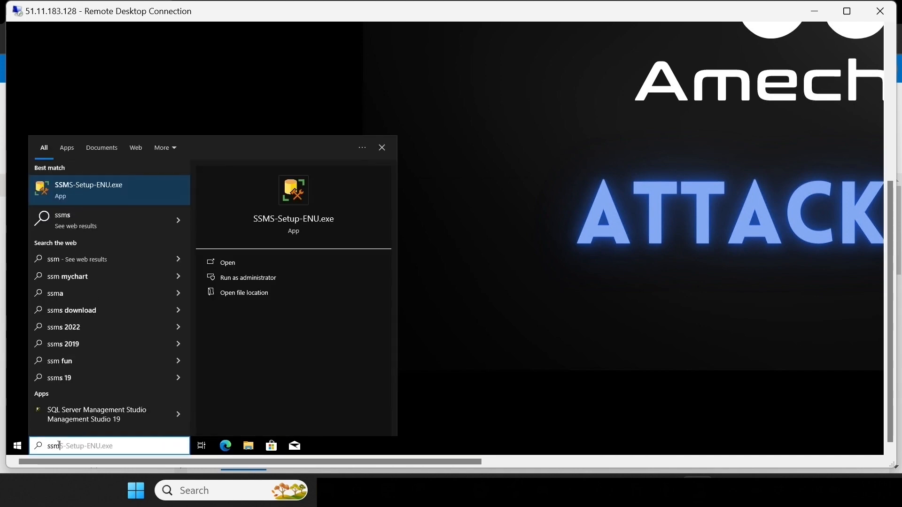
type("s")
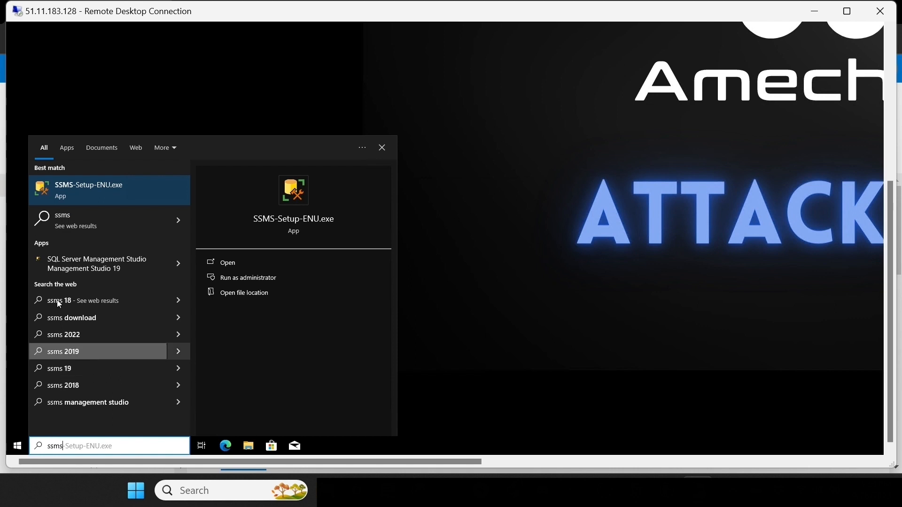
left_click(91, 267)
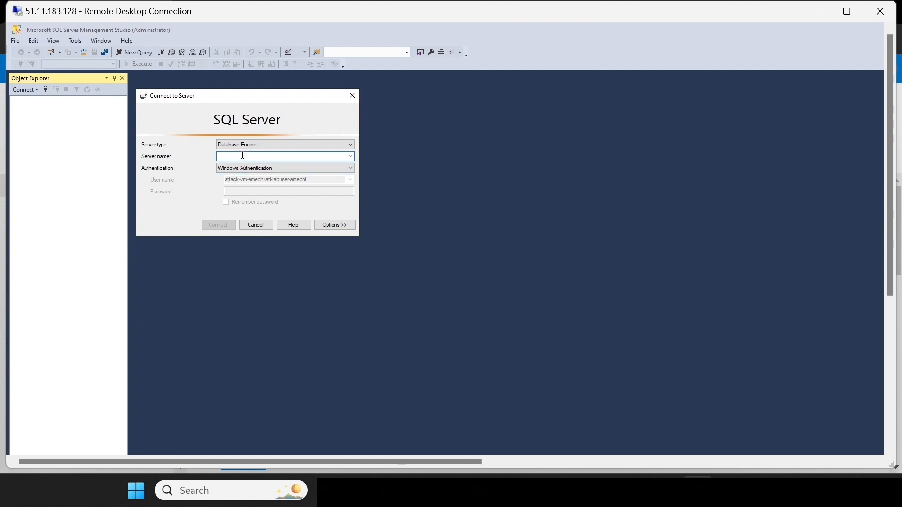
Step: Attempt a SQL Server Authentication login as sa to 172.174.131.63, then dismiss the 18456 login-failed error
right_click(243, 157)
left_click(199, 200)
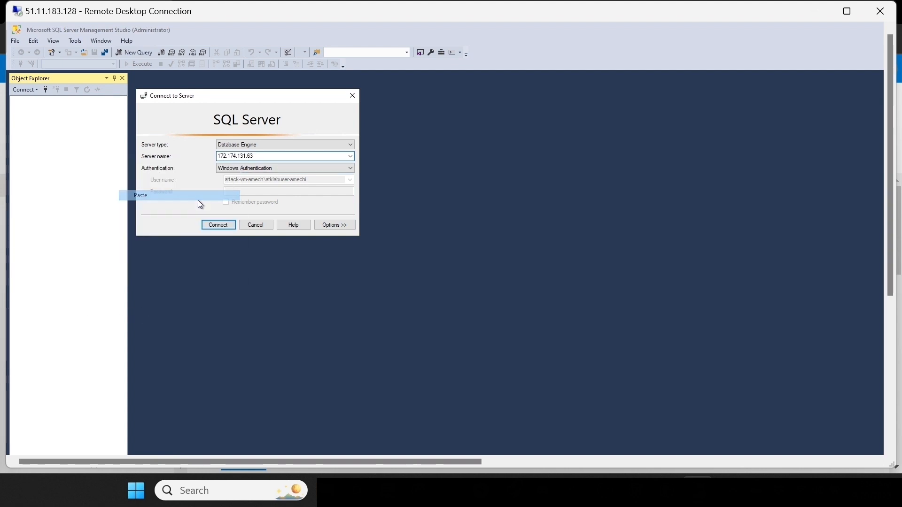
left_click(351, 170)
left_click(312, 182)
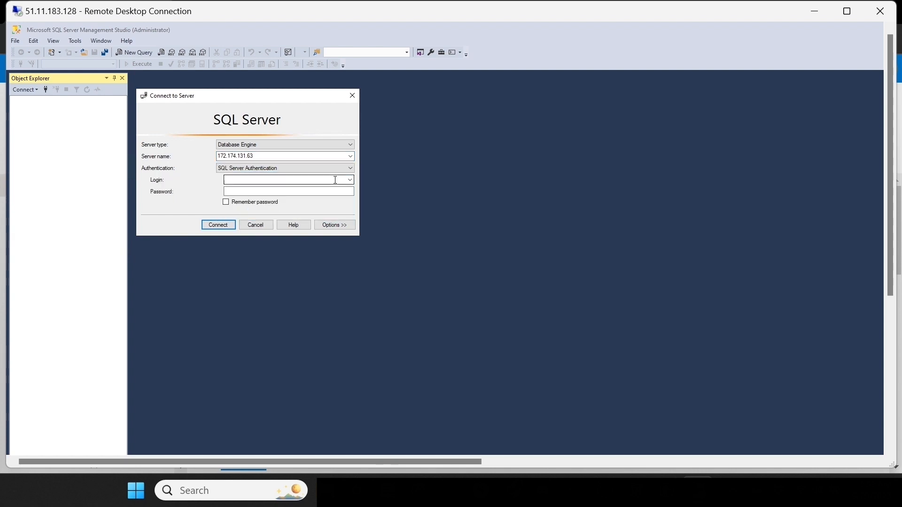
left_click(311, 182)
left_click(309, 190)
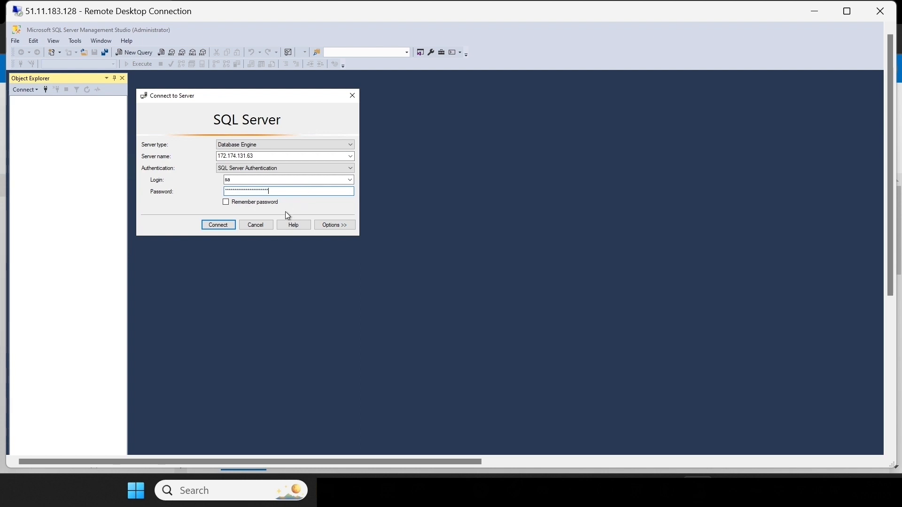
left_click(226, 225)
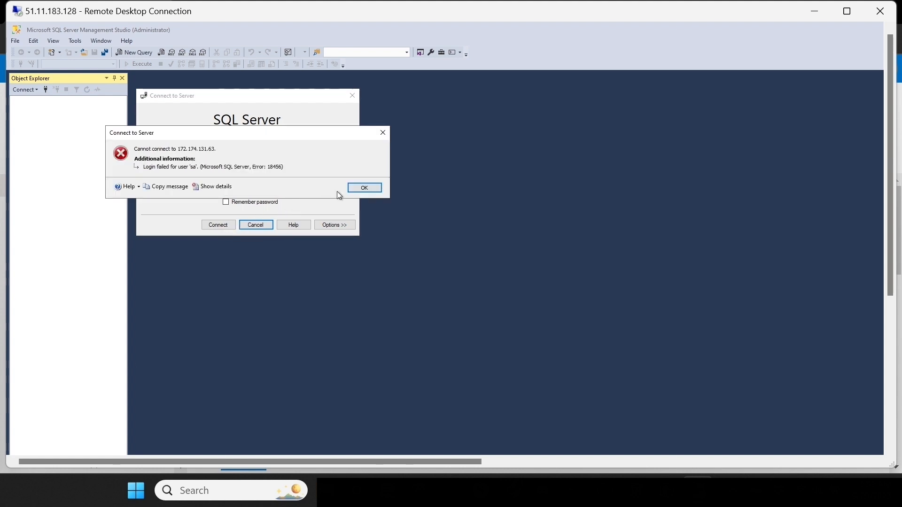
left_click(366, 190)
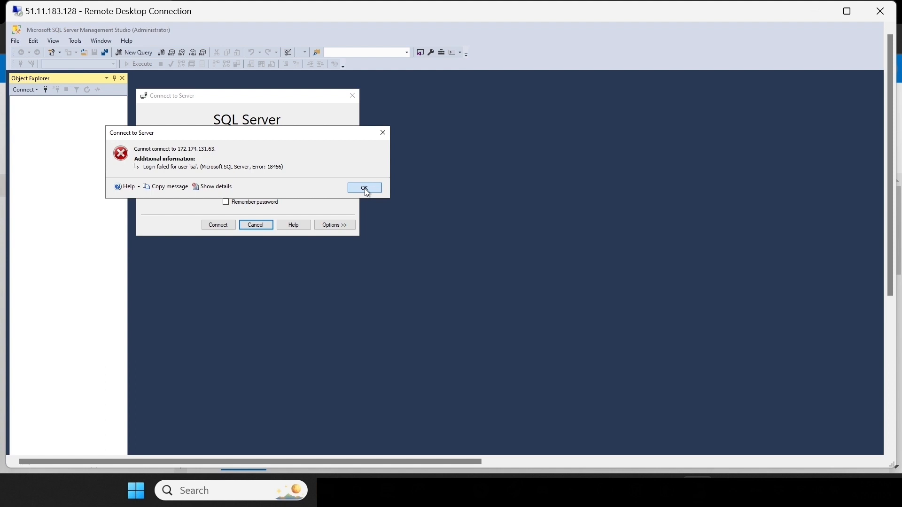
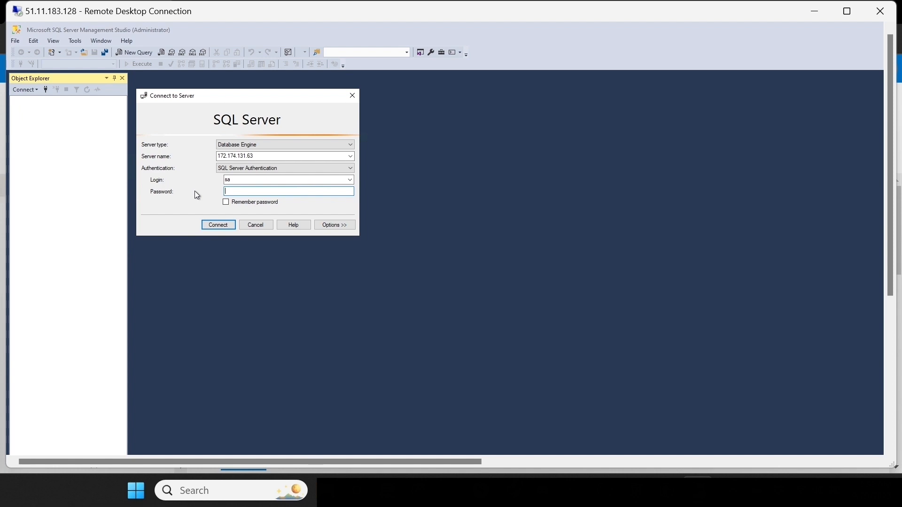
Step: Connect to 172.174.131.63 as sa with SQL Server Authentication, loading its Databases and Security folders
left_click(217, 226)
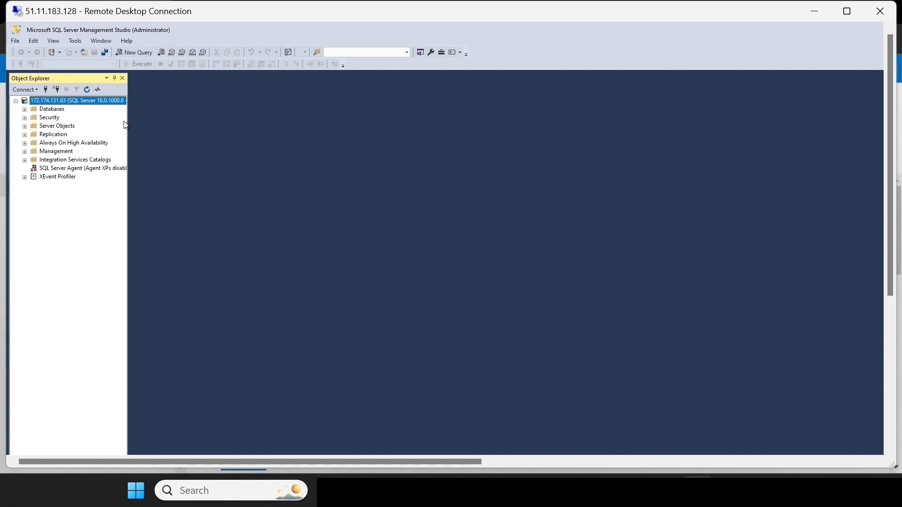
Step: Disconnect the 172.174.131.63 server in Object Explorer, leaving it empty
left_click(56, 90)
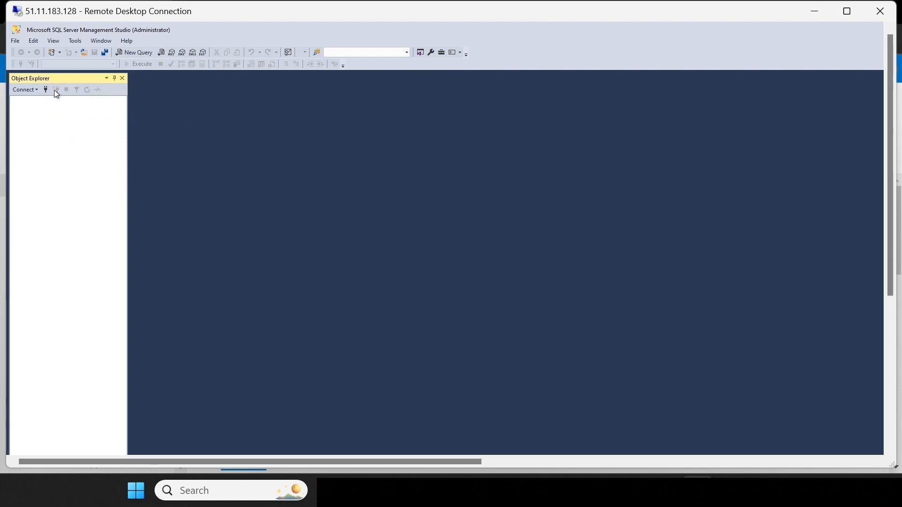
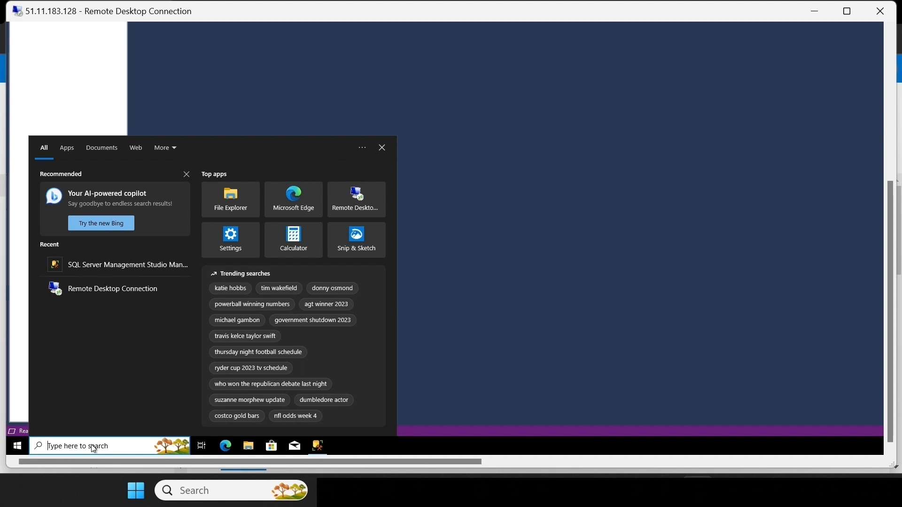
Step: Search 'powe' in the remote taskbar and start Windows PowerShell as administrator
type("powe")
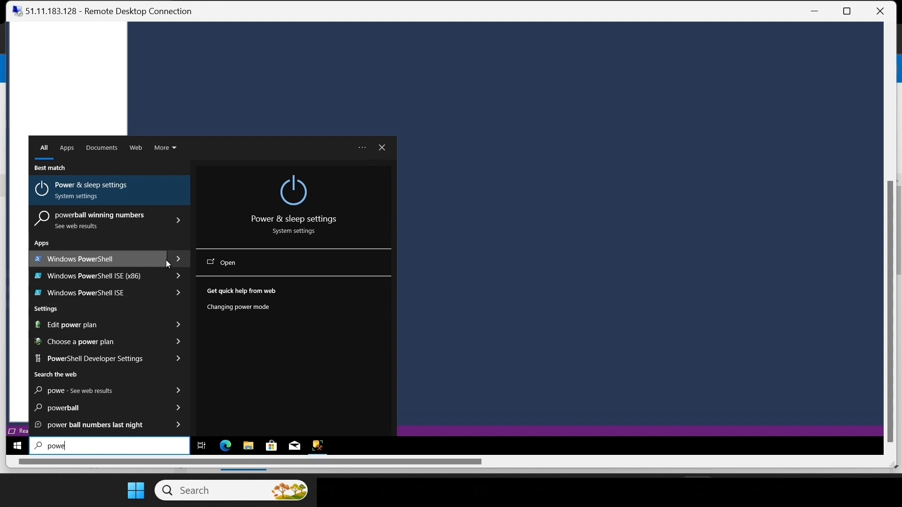
left_click(178, 260)
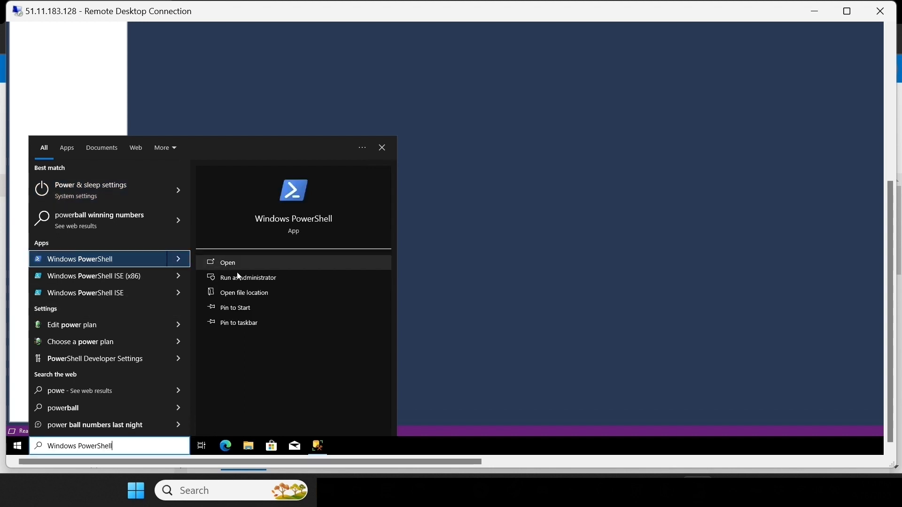
left_click(240, 279)
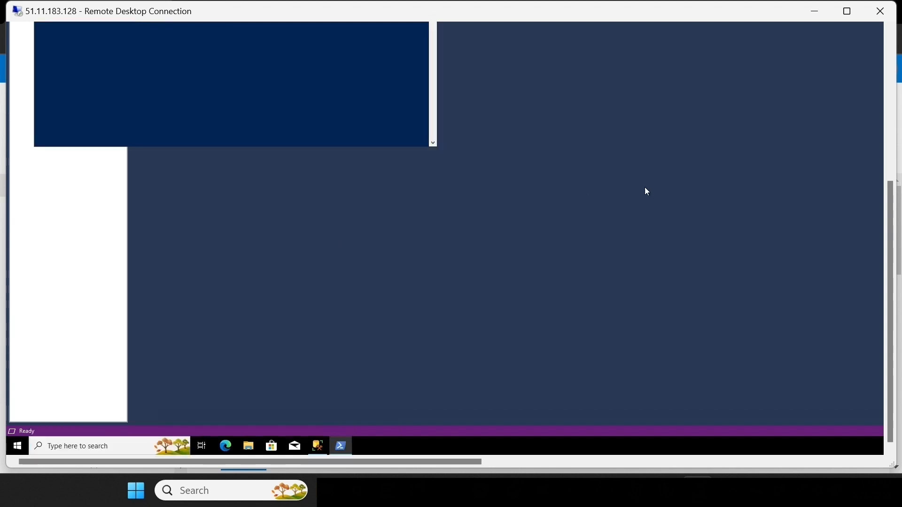
Step: Bring the full Administrator PowerShell window into view inside the remote session
left_click_drag(890, 240, 897, 89)
scroll(287, 195, "up", 5)
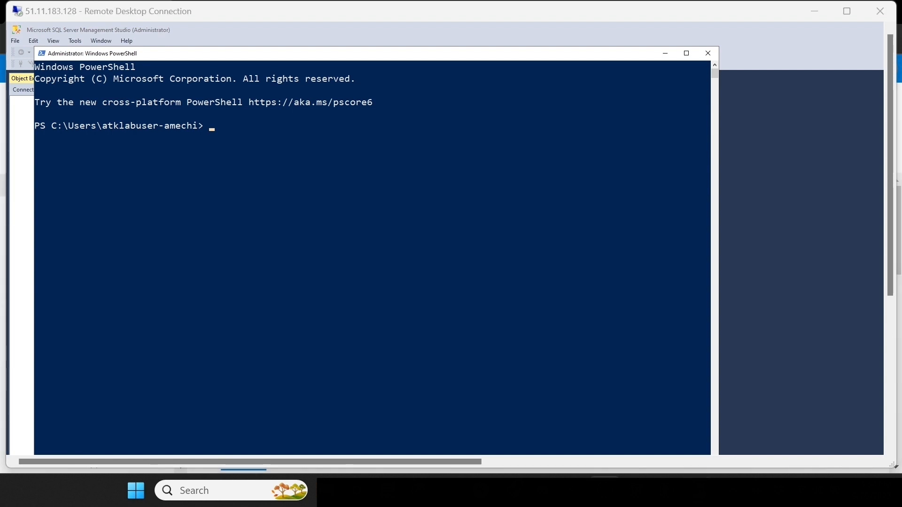
Step: SSH to 20.115.48.51 as a made-up user, trust the host key with 'yes', submit a wrong password
left_click(217, 130)
type("ssh fakename@20.115.48.51")
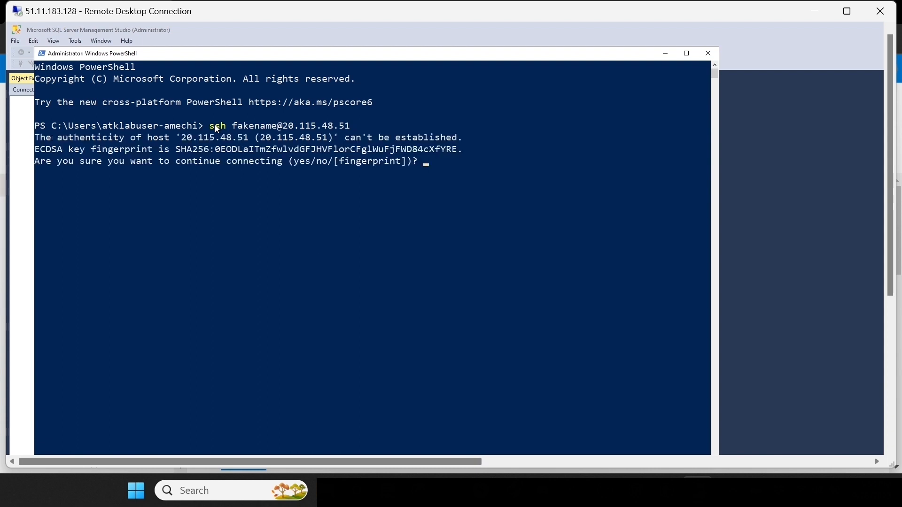
type("y")
key("Return")
type("yes")
key("Return")
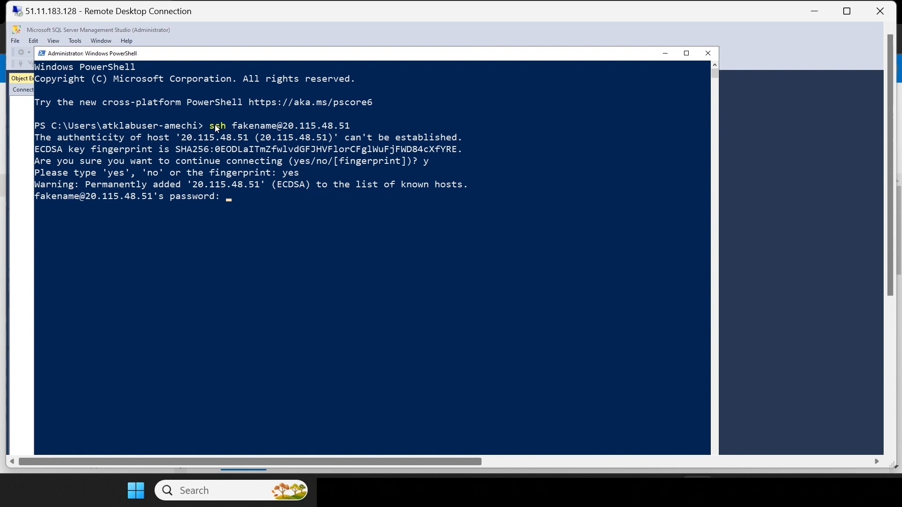
key("Return")
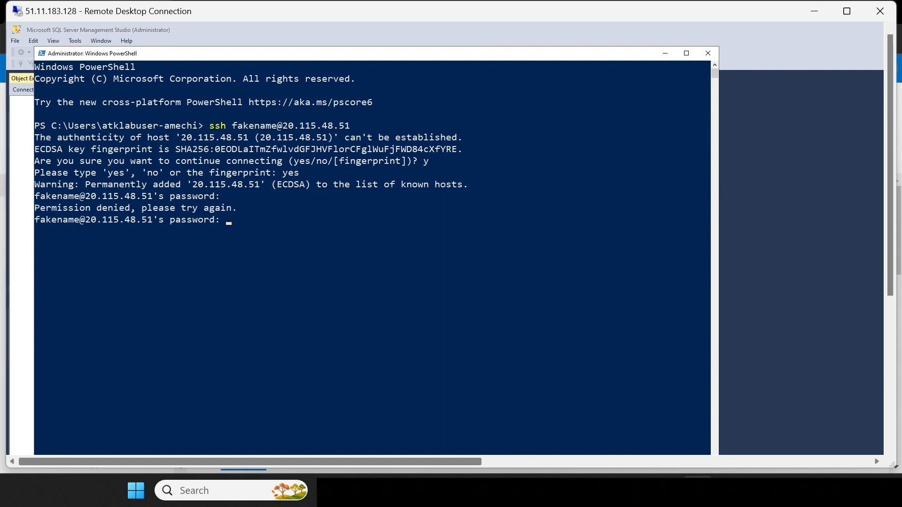
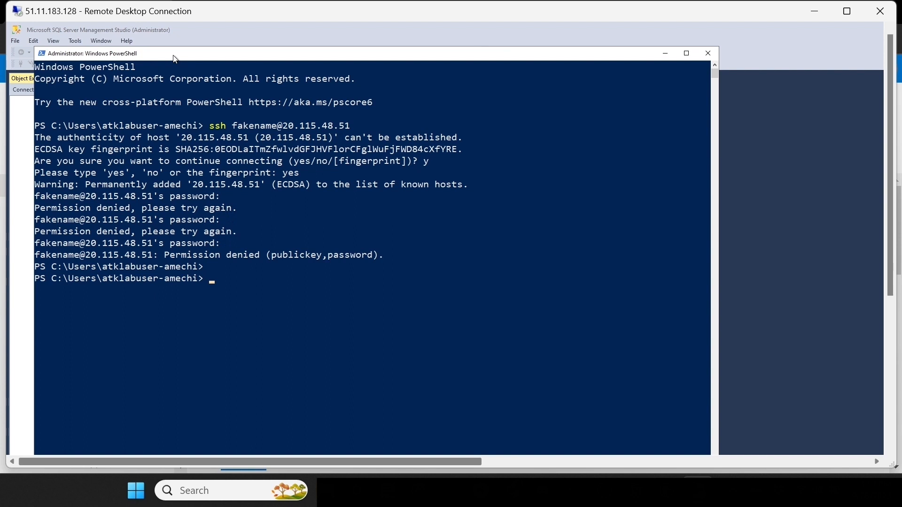
Step: Clear the console and rerun the ssh command to 20.115.48.51, retrying the password
type("clear")
key("Return")
key("ctrl+v")
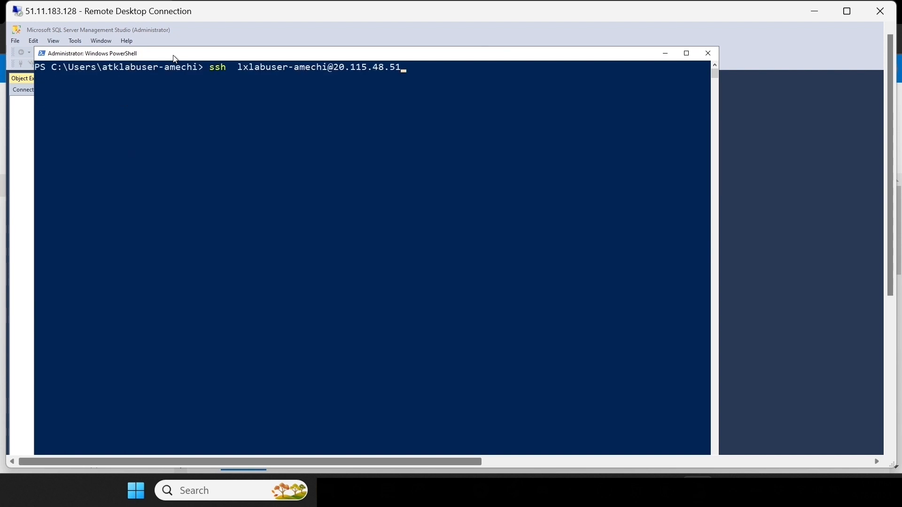
key("Return")
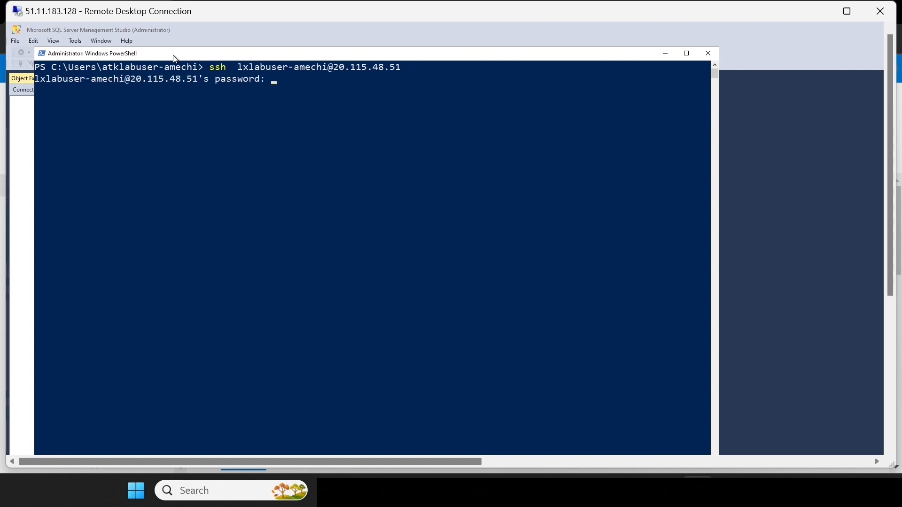
key("Return")
key("Return")
key("Return")
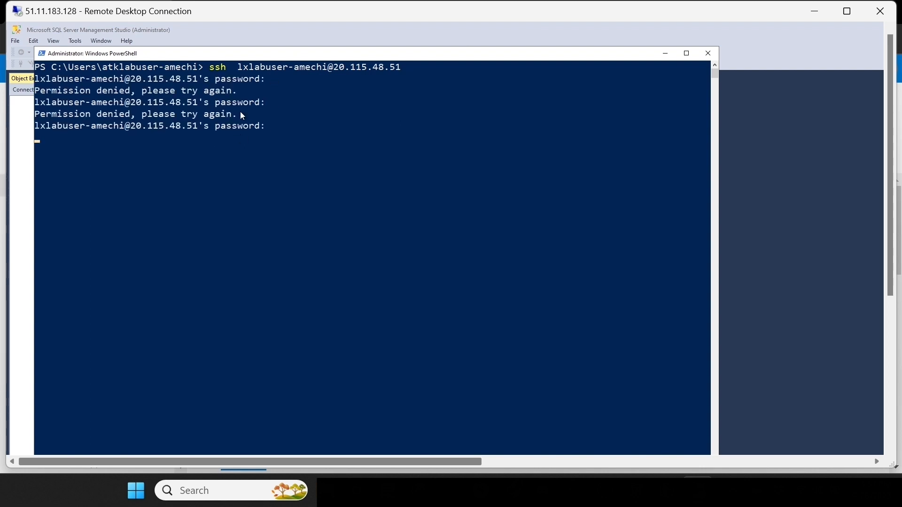
type("cls")
key("Return")
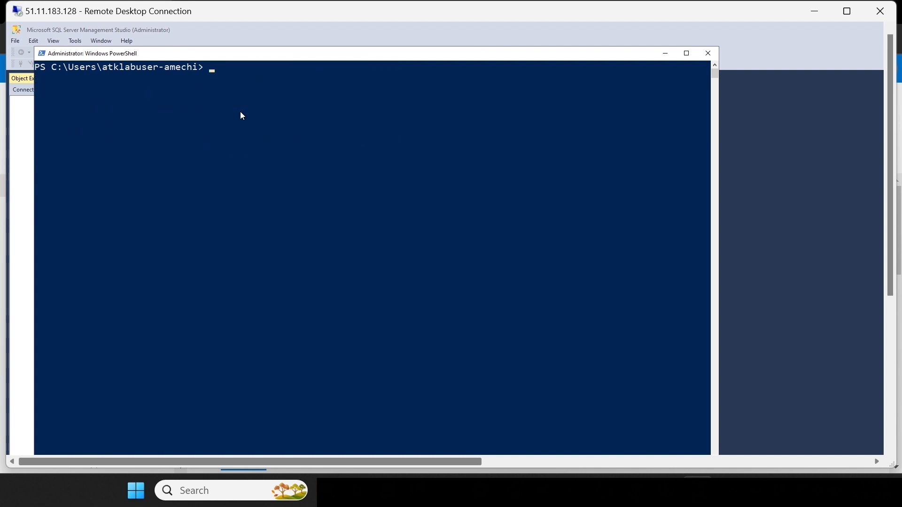
Step: Reconnect over SSH and log in to Ubuntu, then close the terminal and Remote Desktop session
key("Up")
key("Up")
key("Return")
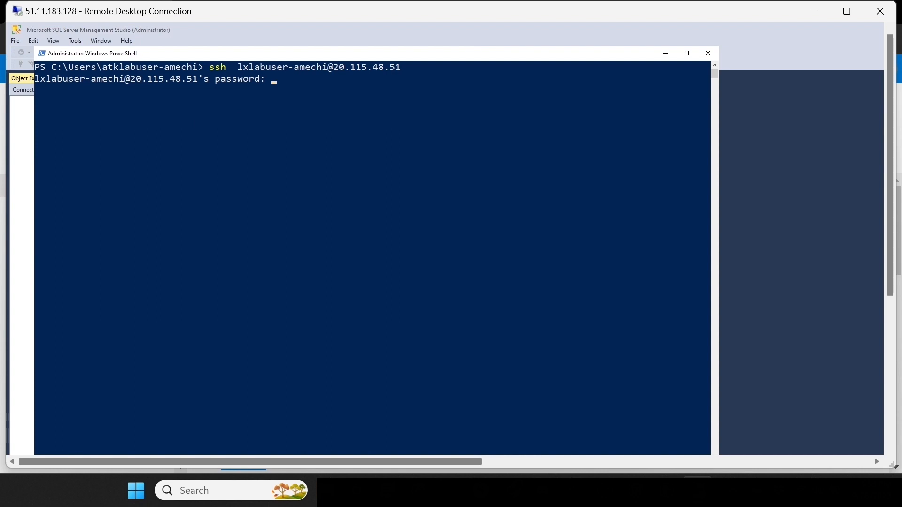
key("Return")
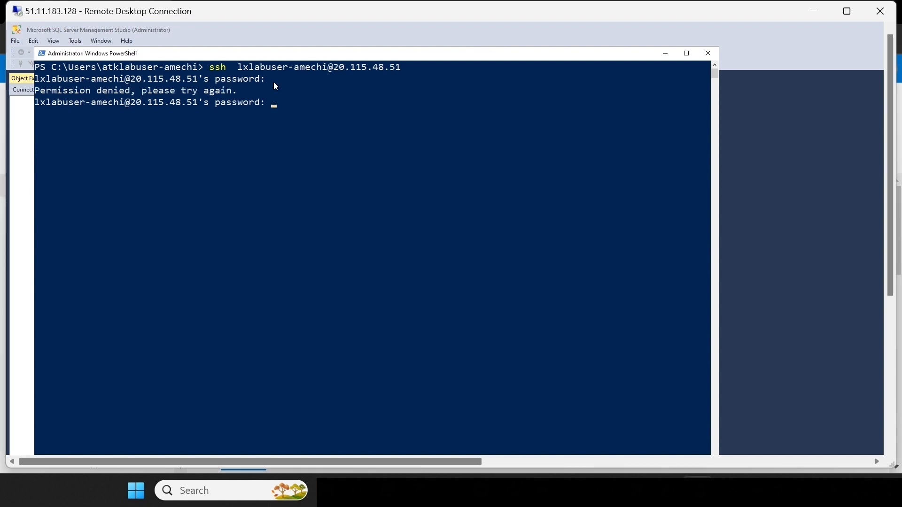
key("Return")
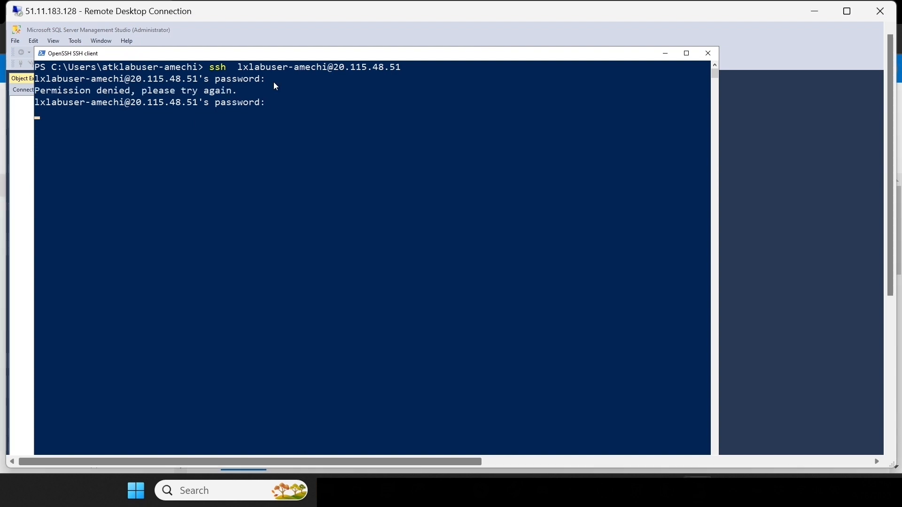
left_click(707, 55)
left_click(882, 12)
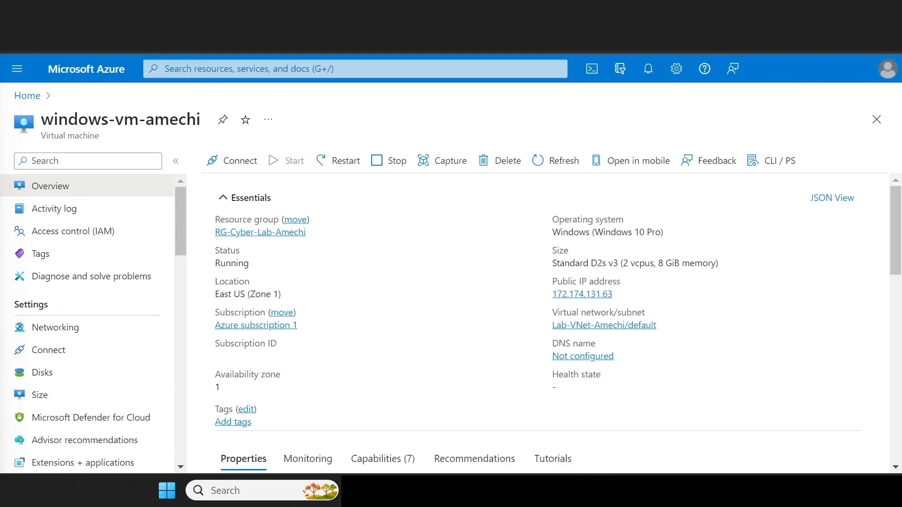
Step: Connect Remote Desktop to the Windows VM at 172.174.131.63, accepting credentials and the certificate
left_click(216, 492)
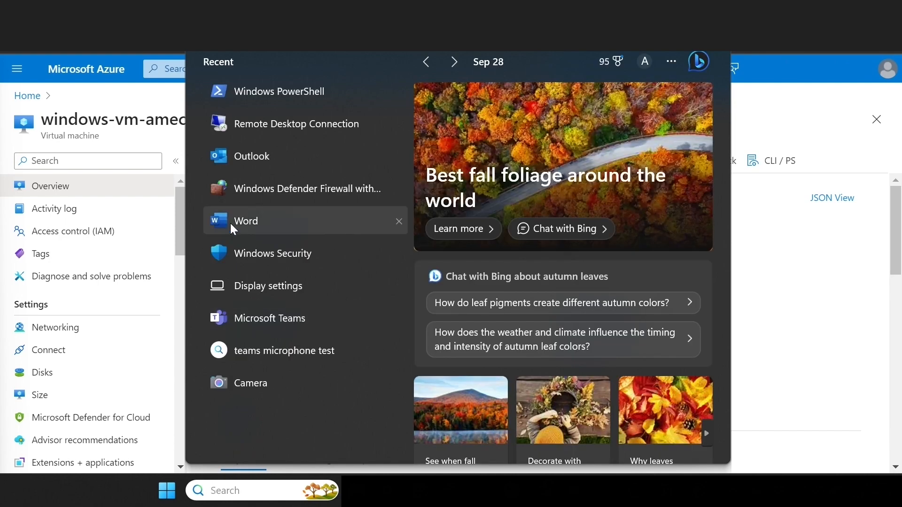
left_click(280, 120)
left_click(619, 294)
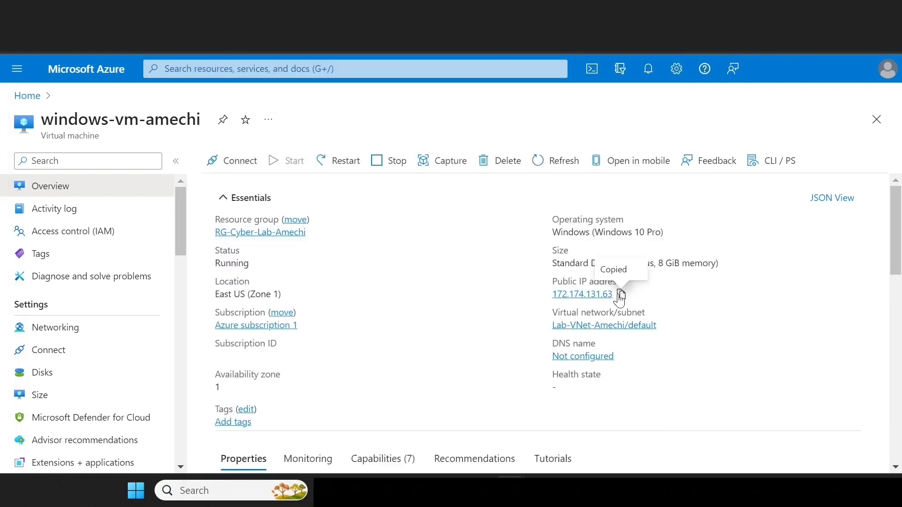
key("ctrl+v")
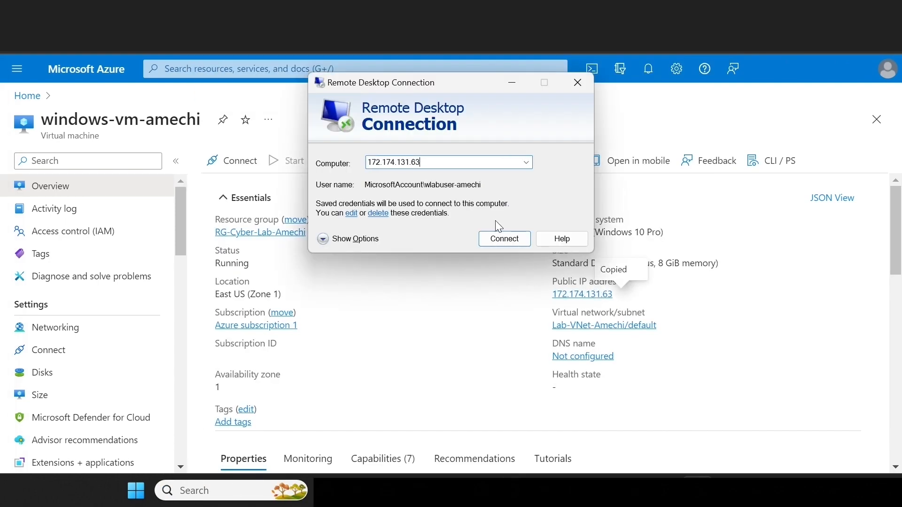
left_click(494, 238)
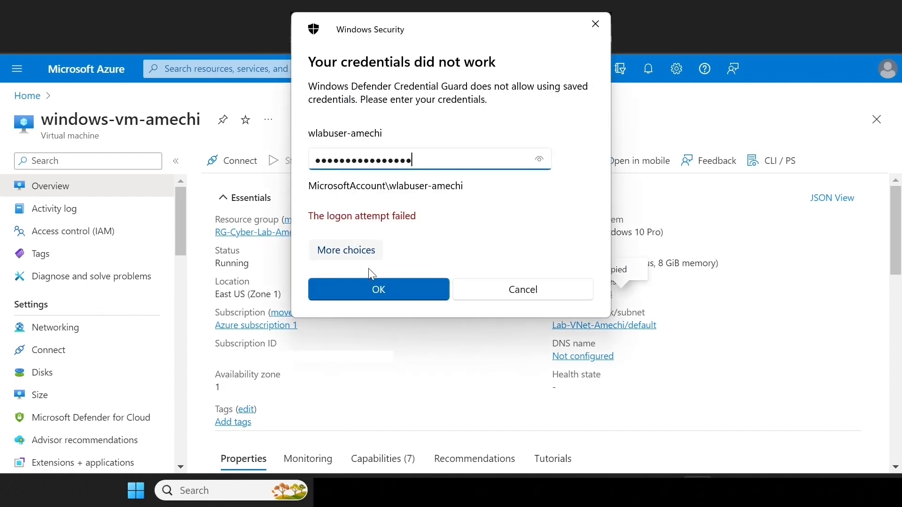
left_click(370, 288)
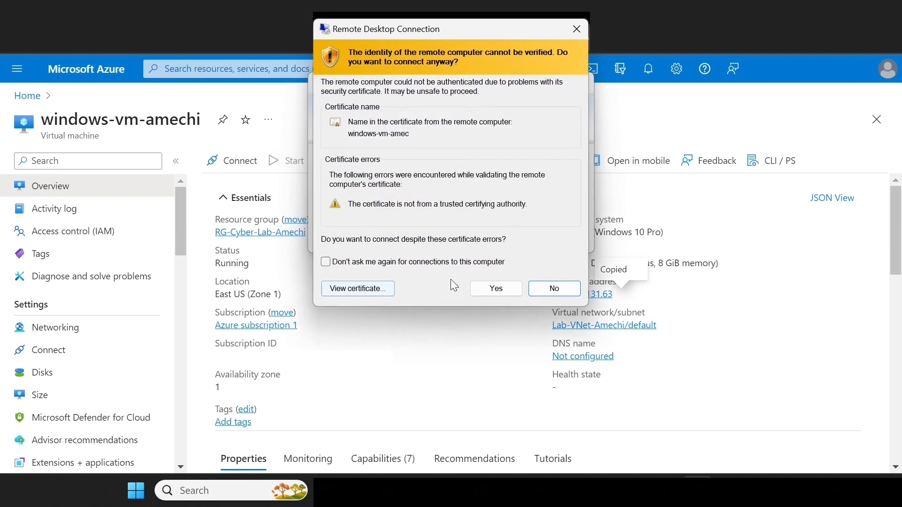
left_click(478, 286)
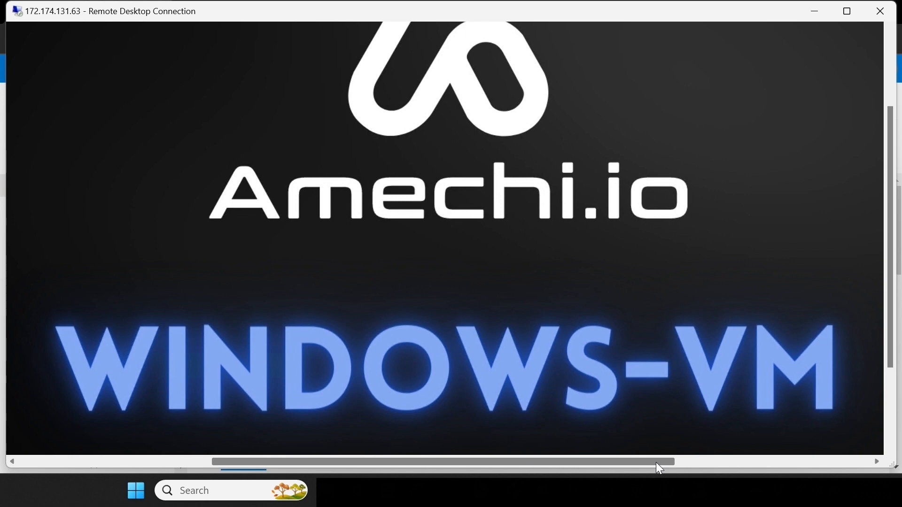
Step: Search 'even' on the remote VM and launch Event Viewer
left_click_drag(656, 464, 430, 473)
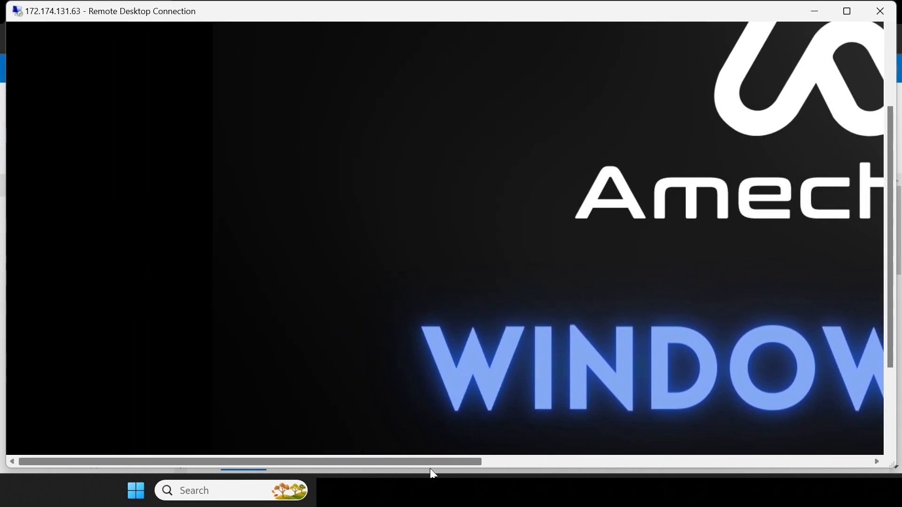
left_click_drag(890, 288, 891, 373)
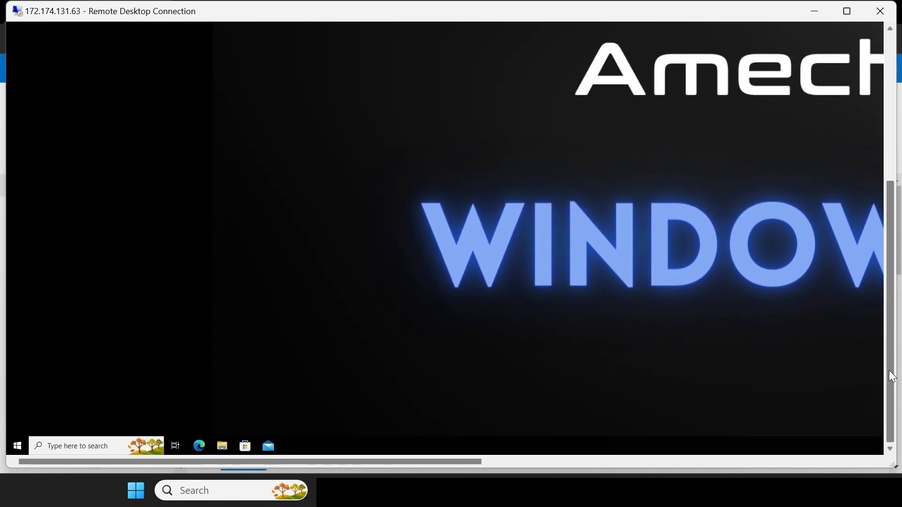
left_click(71, 447)
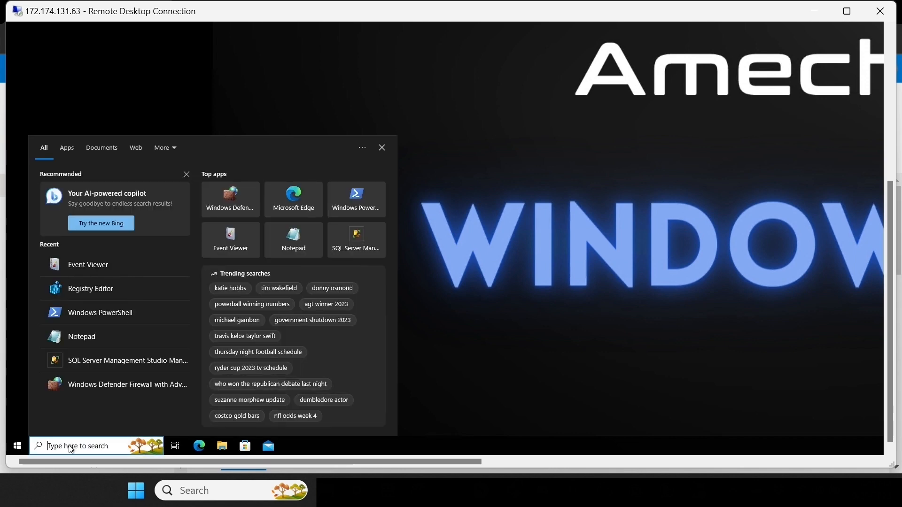
type("even")
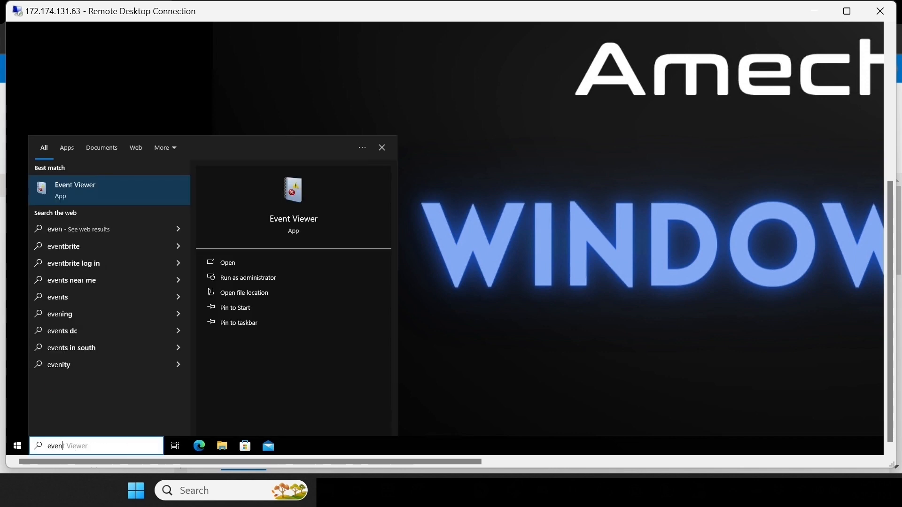
left_click(125, 191)
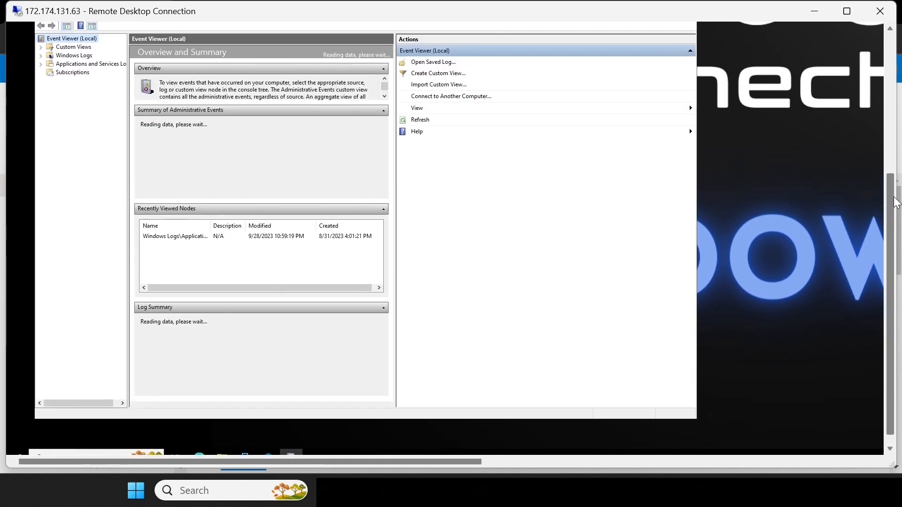
left_click_drag(896, 203, 898, 185)
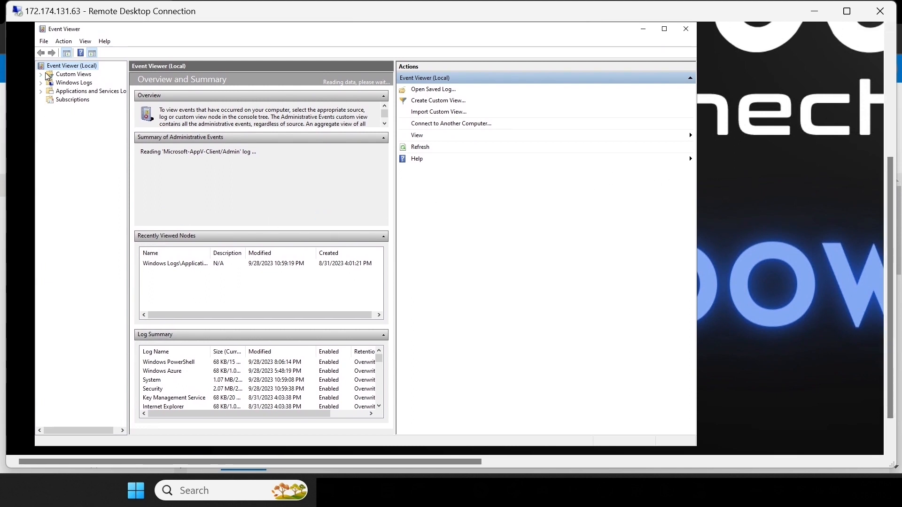
Step: Open the Security log under Windows Logs, check 4672 and 4624 events, and sort by Event ID
left_click(41, 83)
left_click(79, 91)
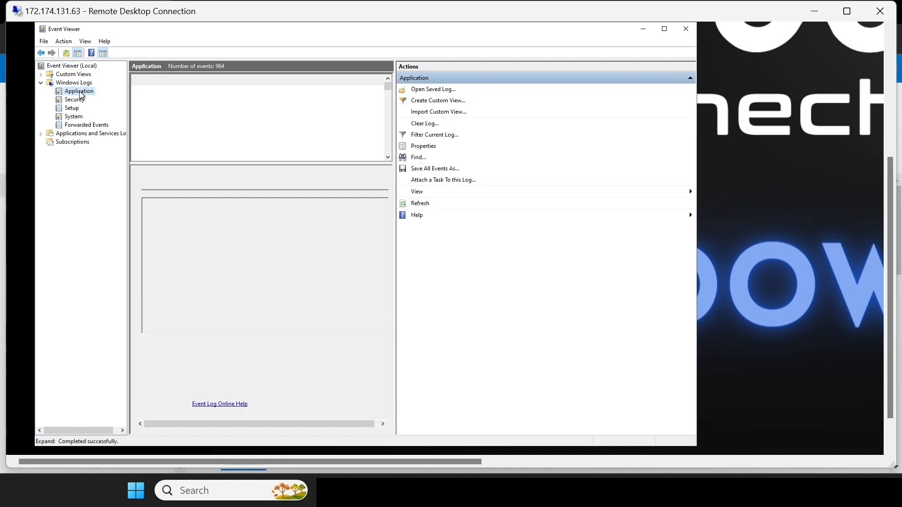
left_click(75, 99)
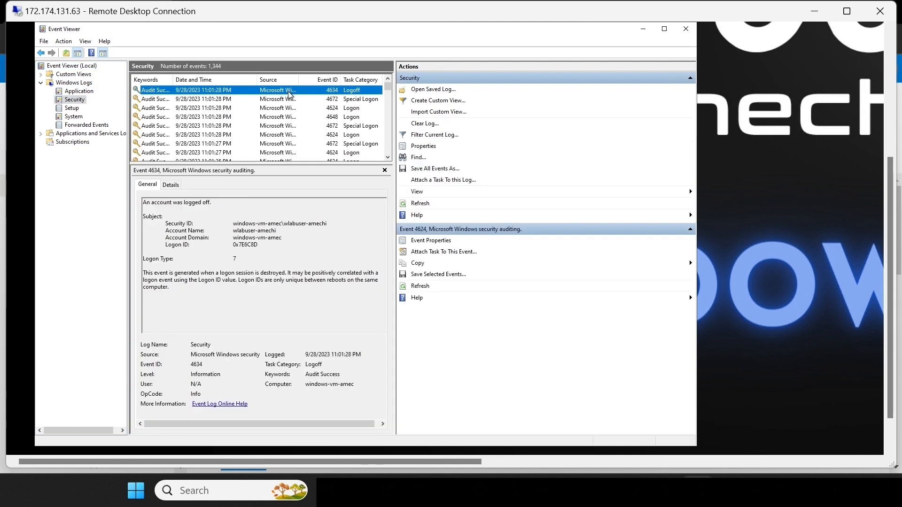
left_click(288, 99)
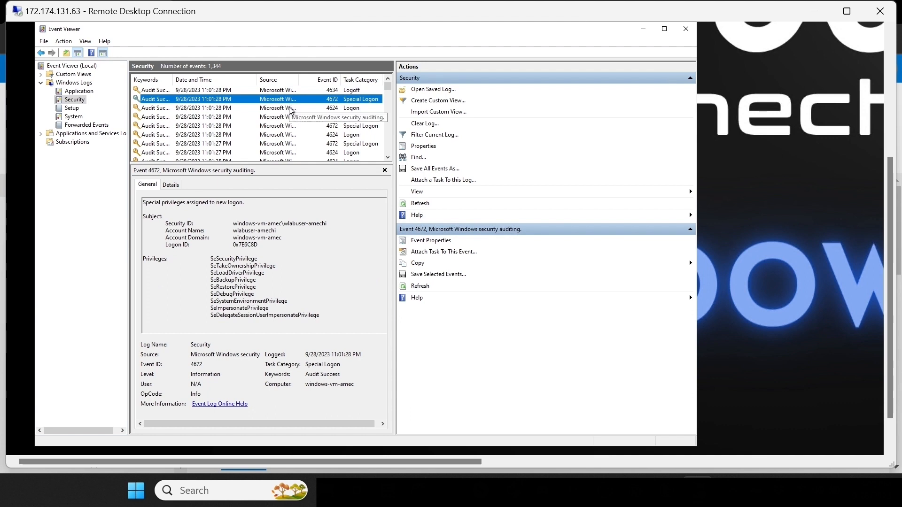
left_click(290, 108)
left_click(312, 81)
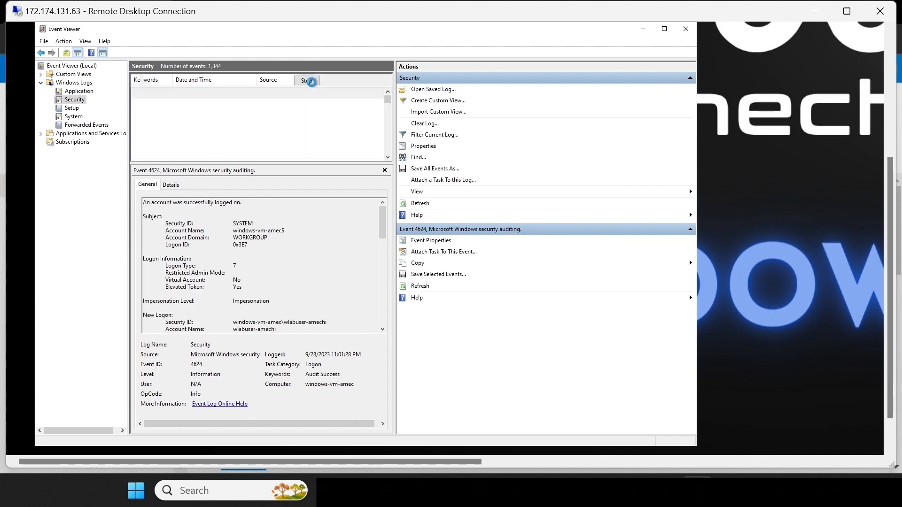
Step: Inspect a 4625 failed logon event and its Audit Failure description
left_click(329, 118)
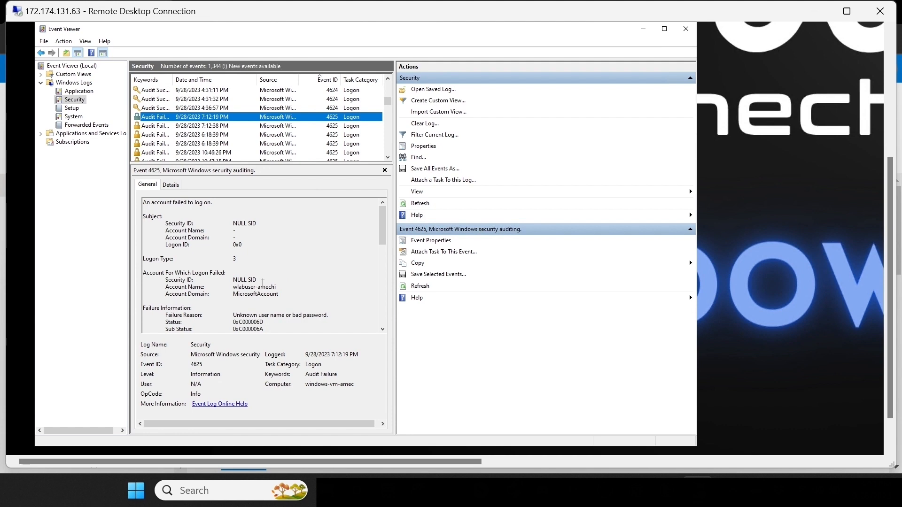
scroll(272, 263, "down", 5)
left_click(285, 247)
scroll(285, 247, "down", 2)
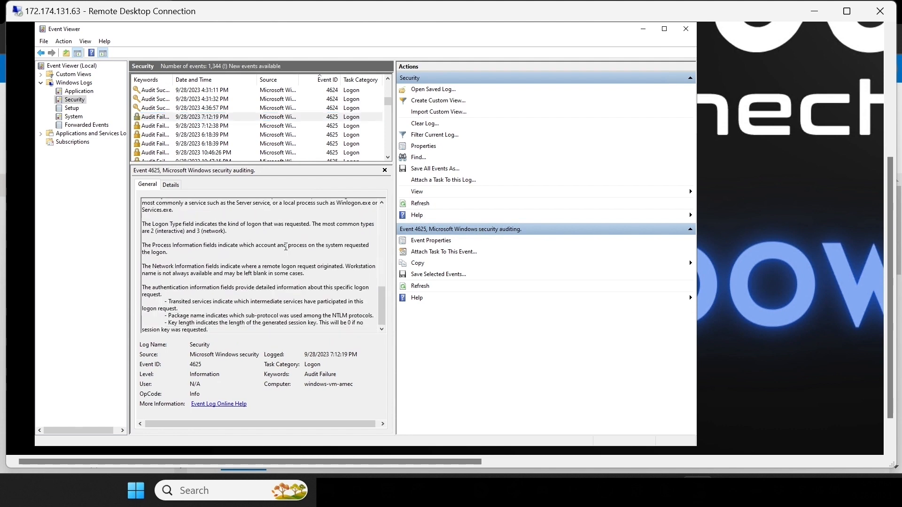
left_click_drag(335, 375, 302, 375)
left_click(310, 384)
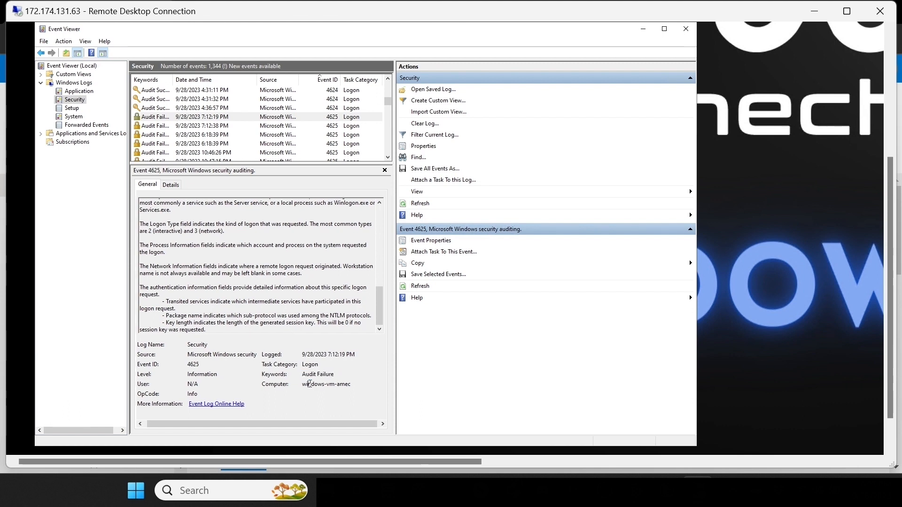
Step: Review the 7:12:38, 6:18:39 and 10:46:26 PM failed logons, highlighting account and domain attack-vm-amech
left_click(328, 126)
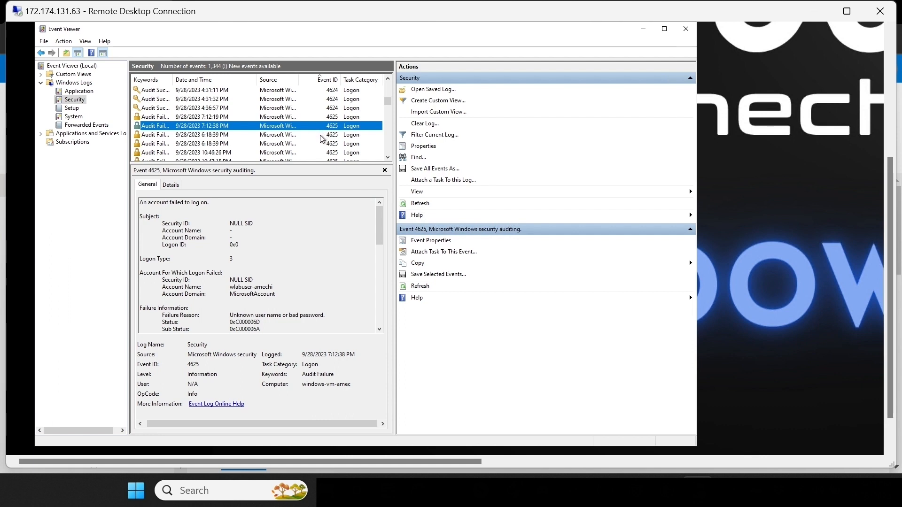
left_click(321, 135)
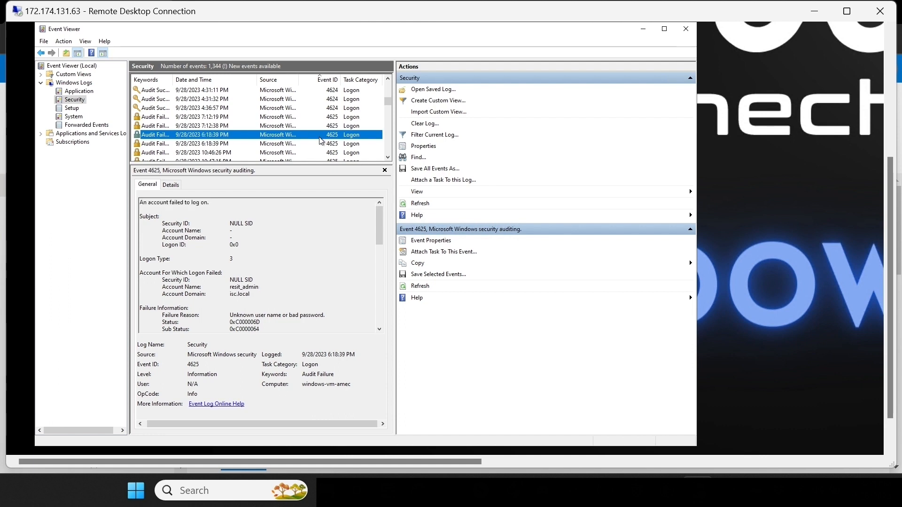
left_click(318, 145)
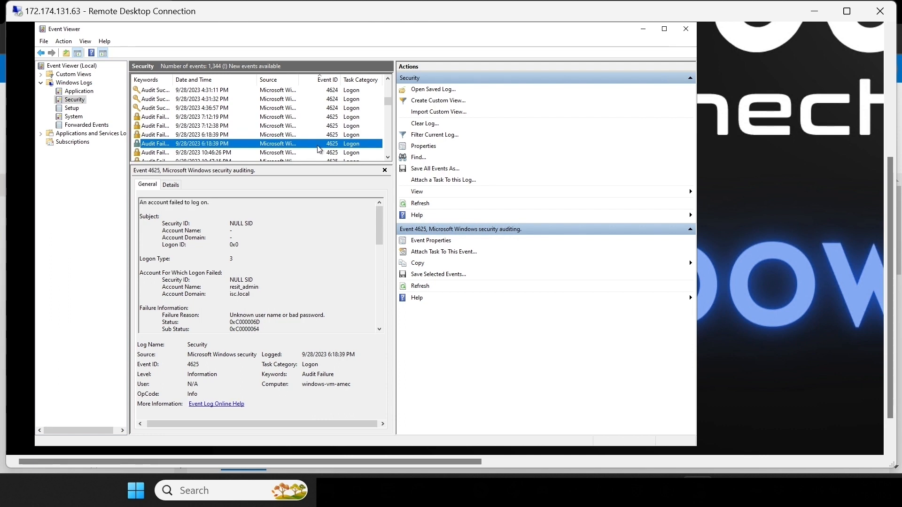
left_click(318, 153)
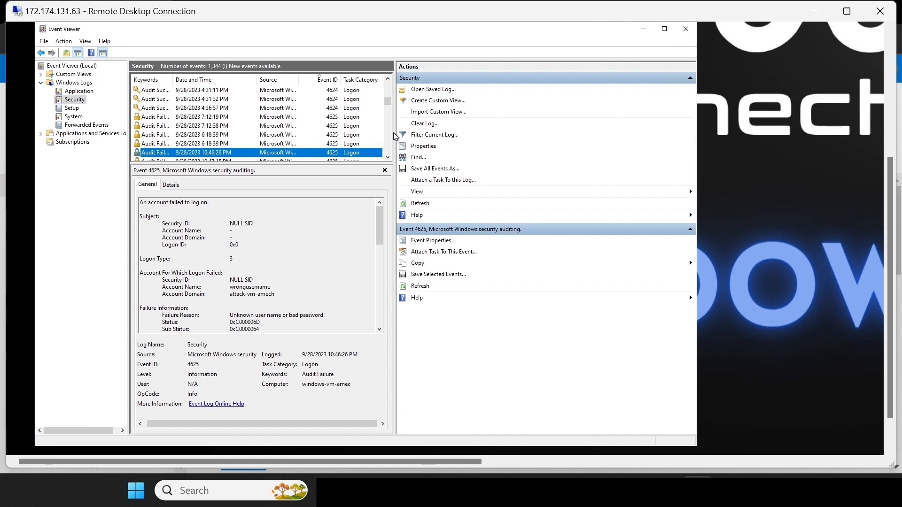
scroll(387, 157, "down", 1)
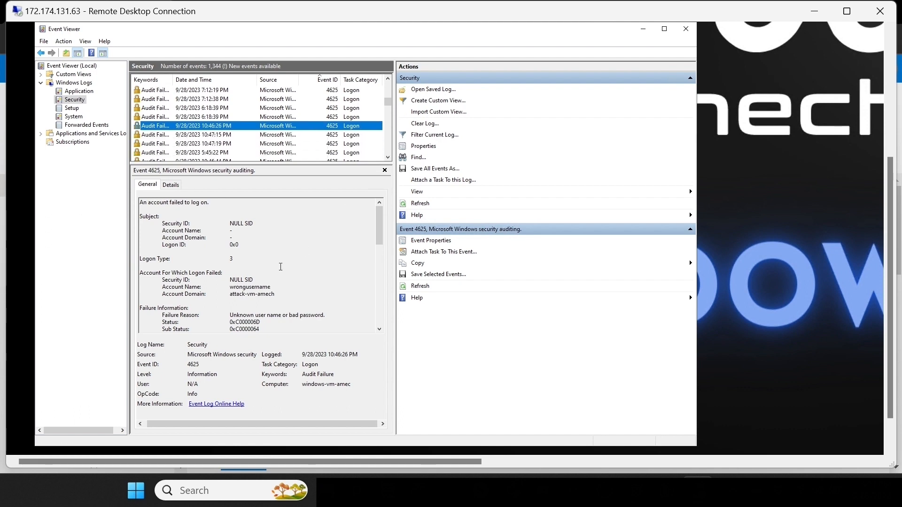
left_click_drag(257, 287, 236, 287)
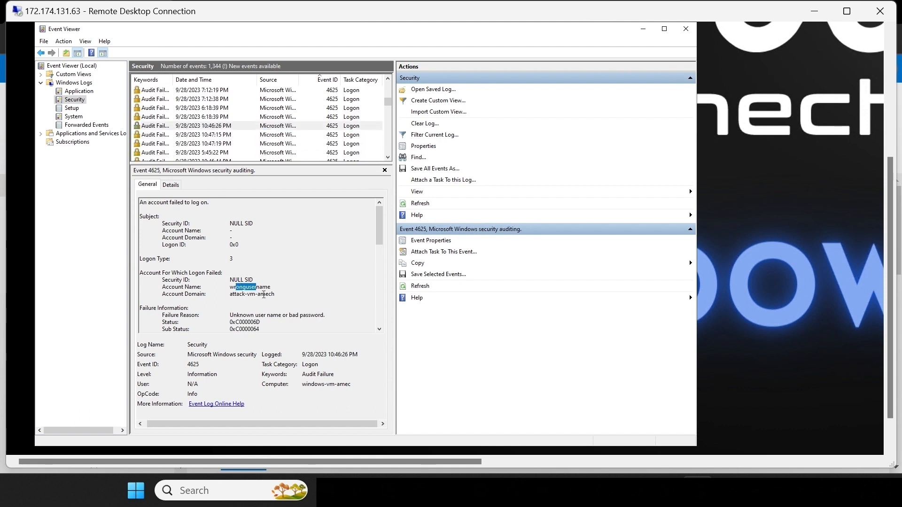
double_click(264, 294)
left_click(248, 273)
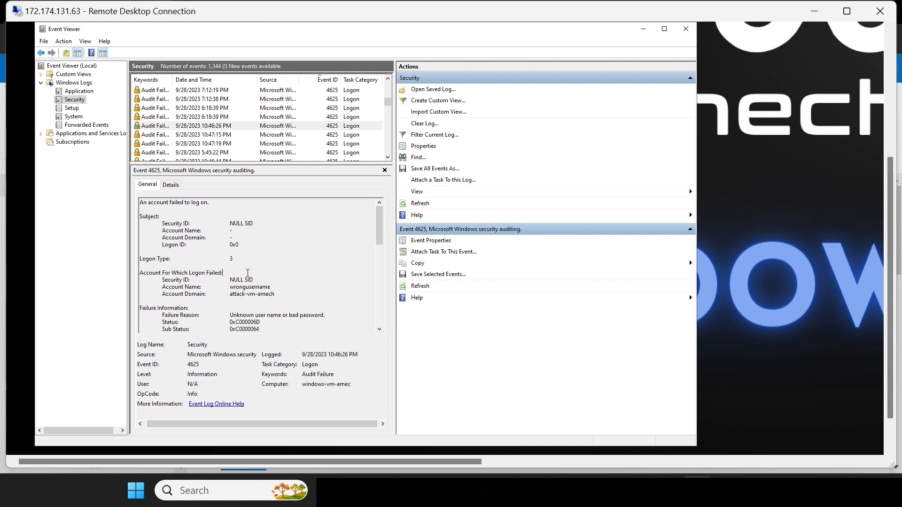
Step: Switch to the Application log
left_click(387, 158)
left_click(388, 158)
left_click(80, 92)
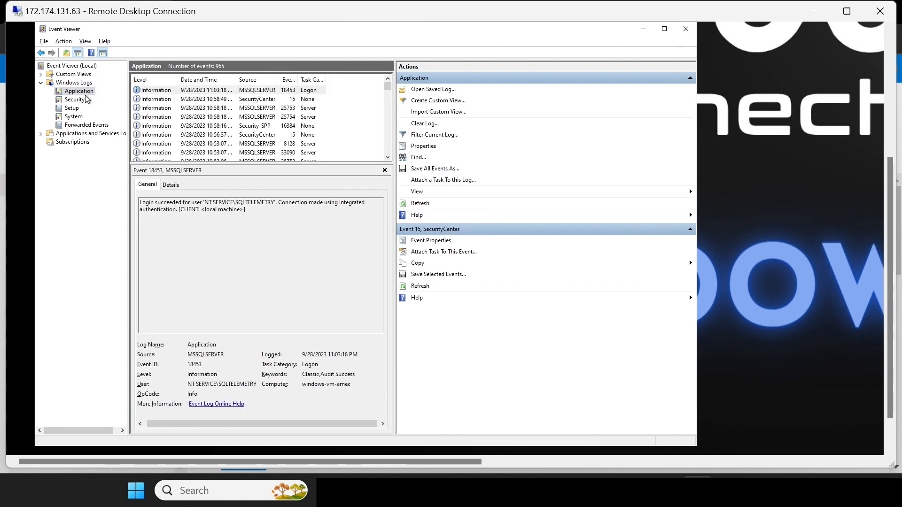
Step: Refresh the Application log, widen the list, and inspect SQL login event 18456 and later login events
right_click(86, 94)
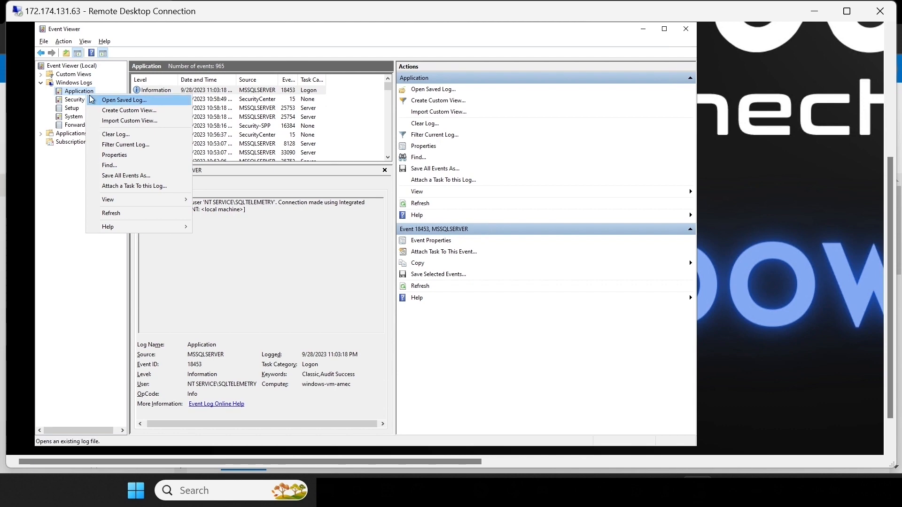
left_click(111, 213)
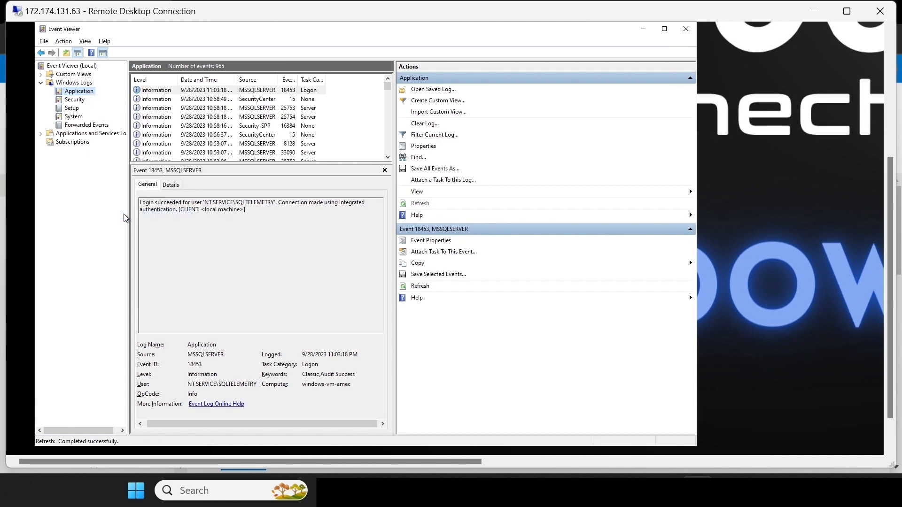
left_click_drag(394, 200, 467, 201)
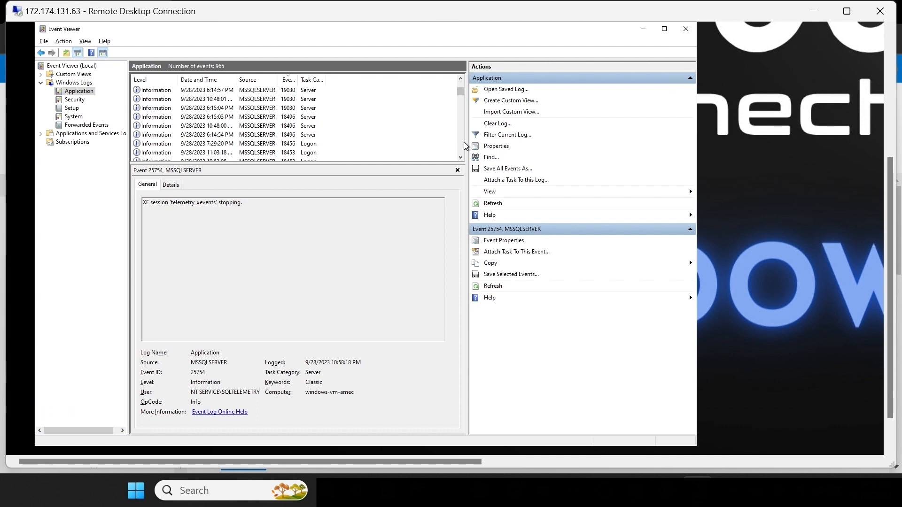
left_click(283, 143)
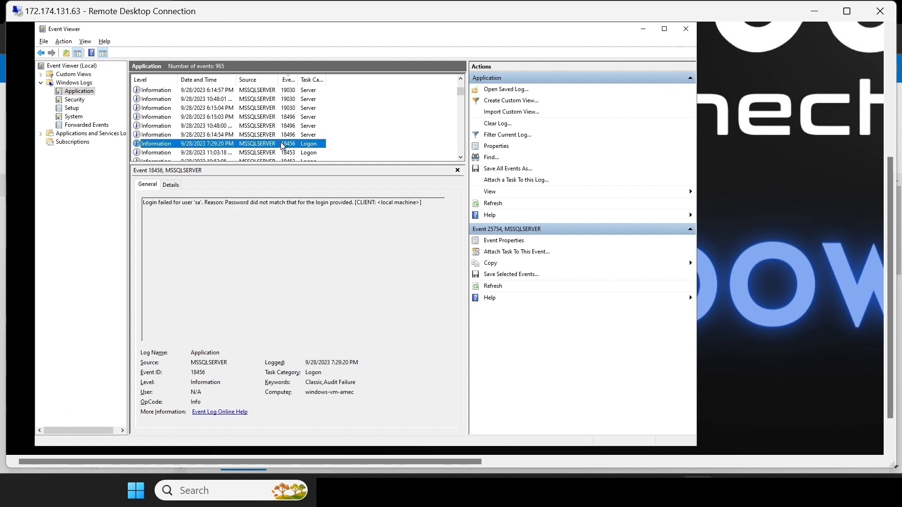
left_click(286, 154)
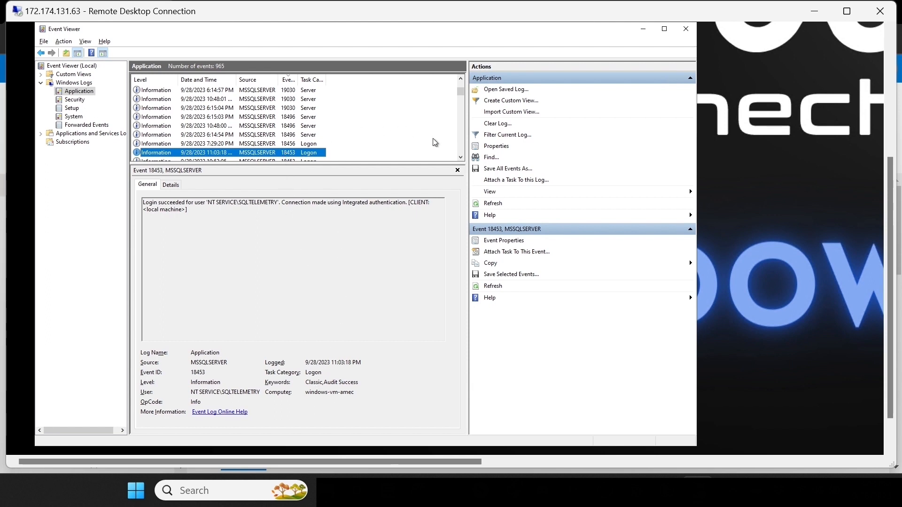
left_click(461, 158)
left_click(461, 158)
left_click(461, 158)
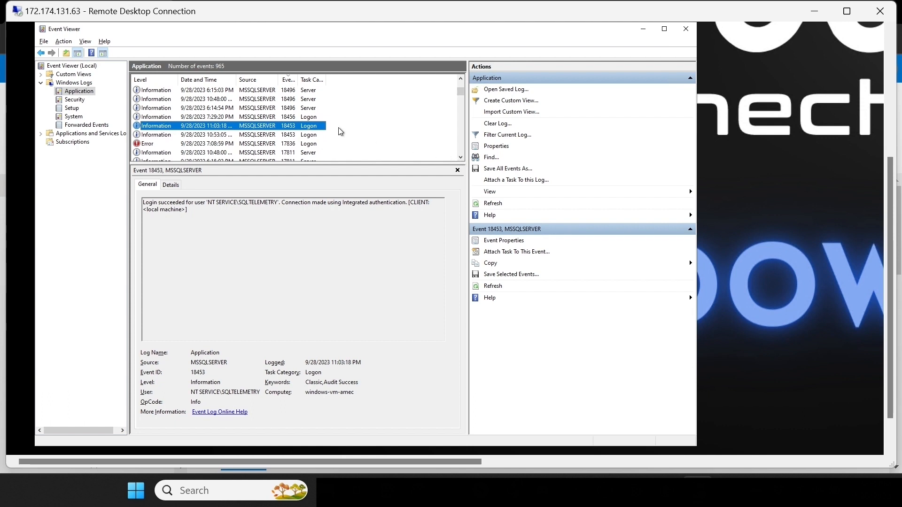
left_click(314, 135)
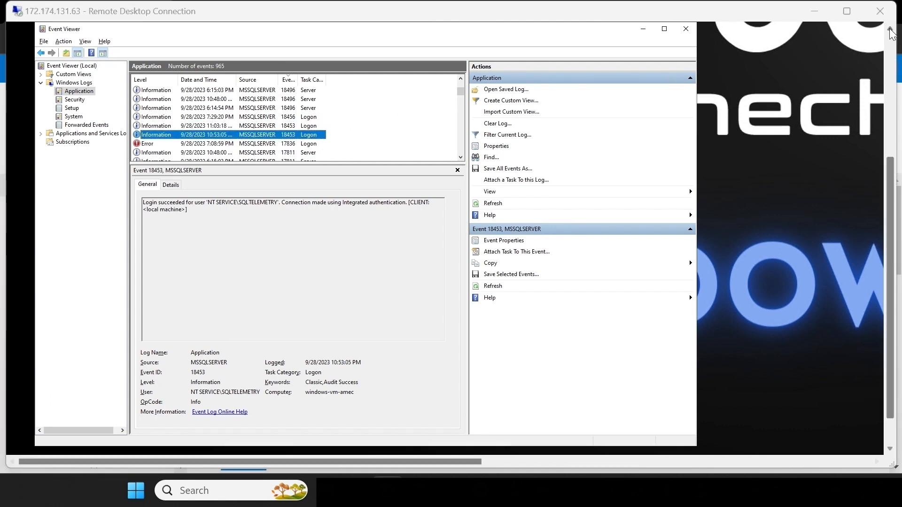
Step: Disconnect the remote session and search 'power' locally
left_click(880, 11)
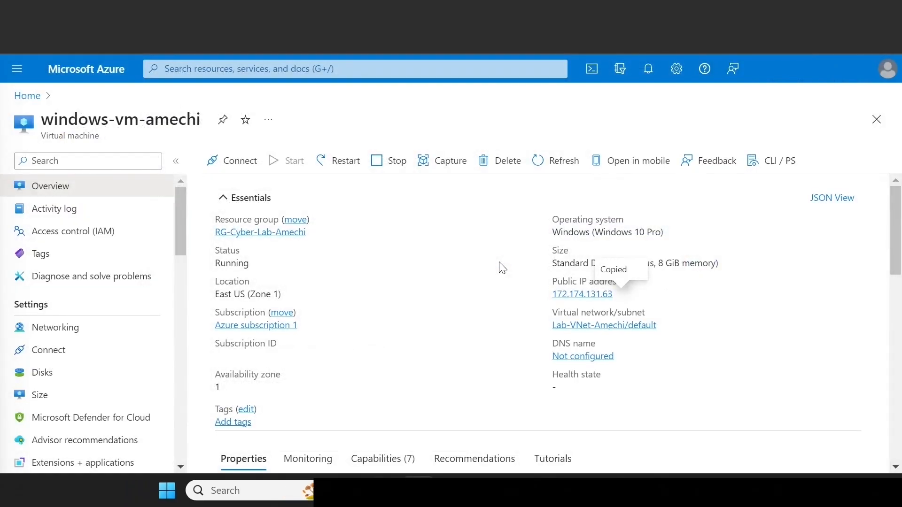
left_click(250, 490)
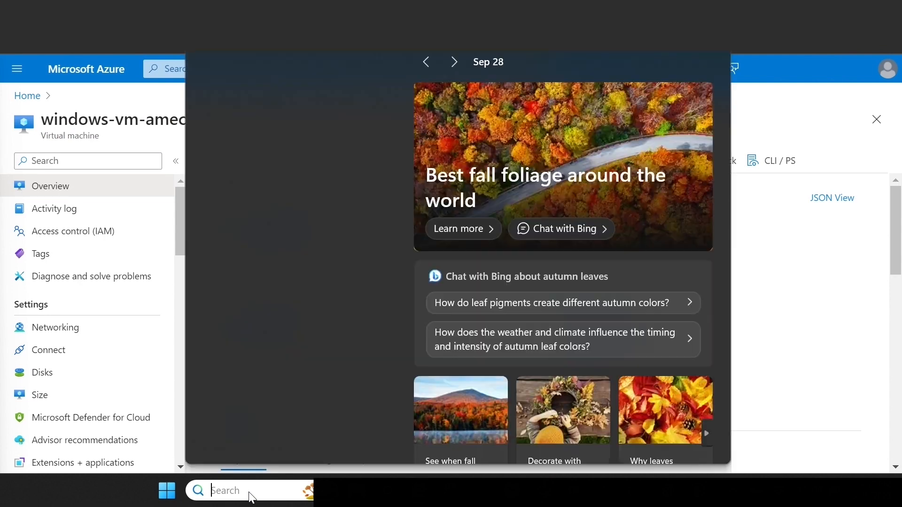
type("power")
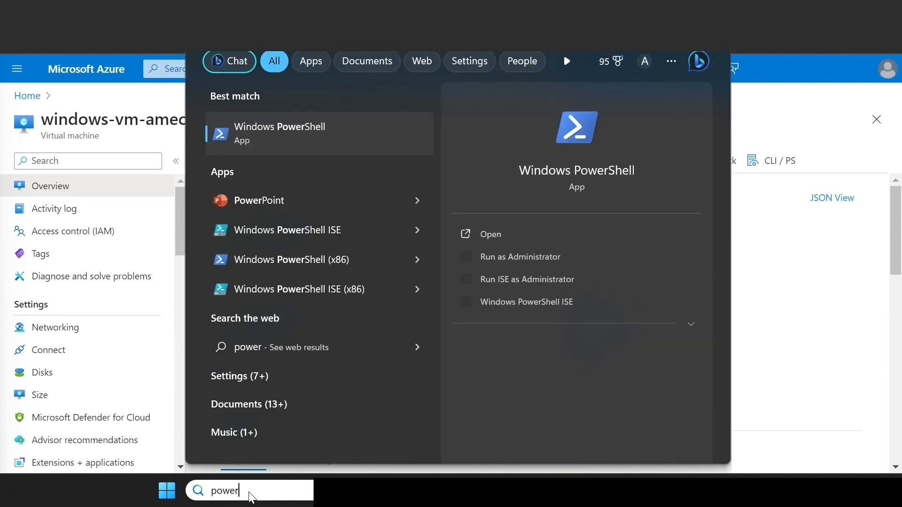
Step: Run PowerShell as administrator and SSH into the Linux VM, accepting the host key with 'yes'
left_click(502, 259)
key("Up")
key("Return")
type("yes")
key("Return")
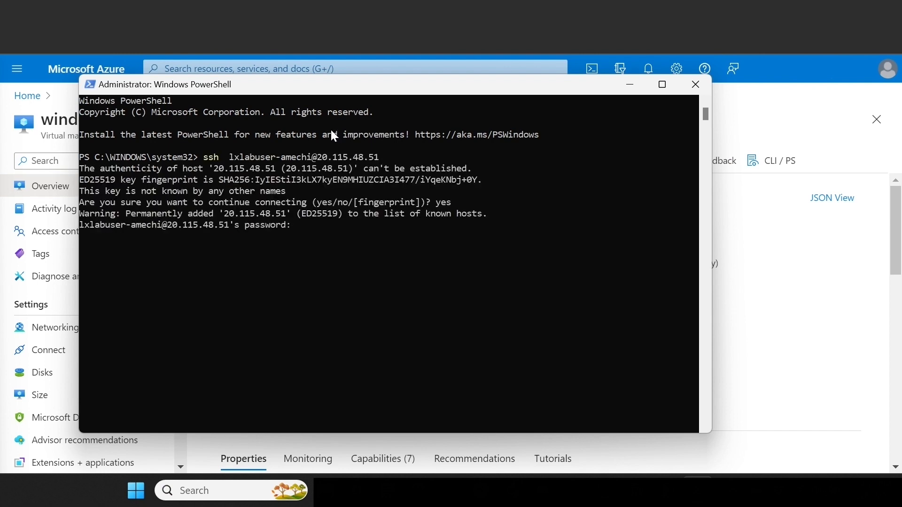
key("Return")
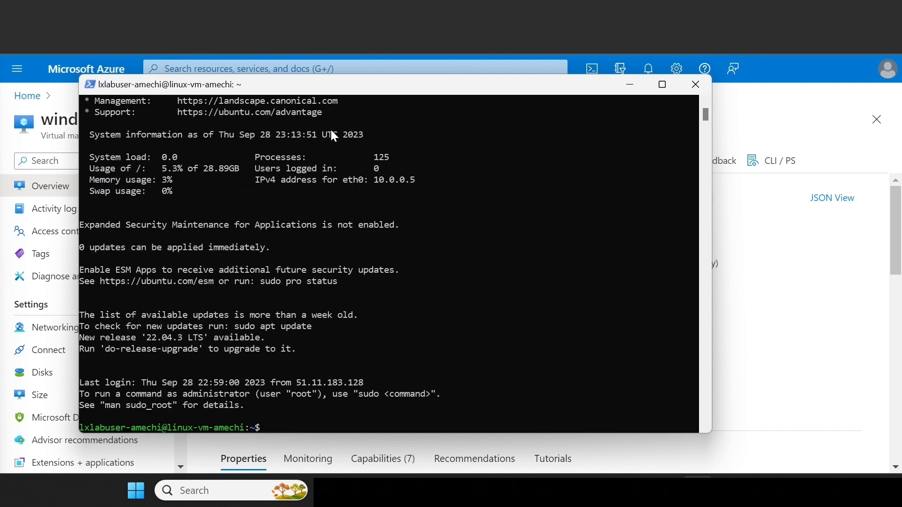
Step: In /var/log, run 'cat auth.log | grep password' to list password attempts
type("cd /var/log")
key("Return")
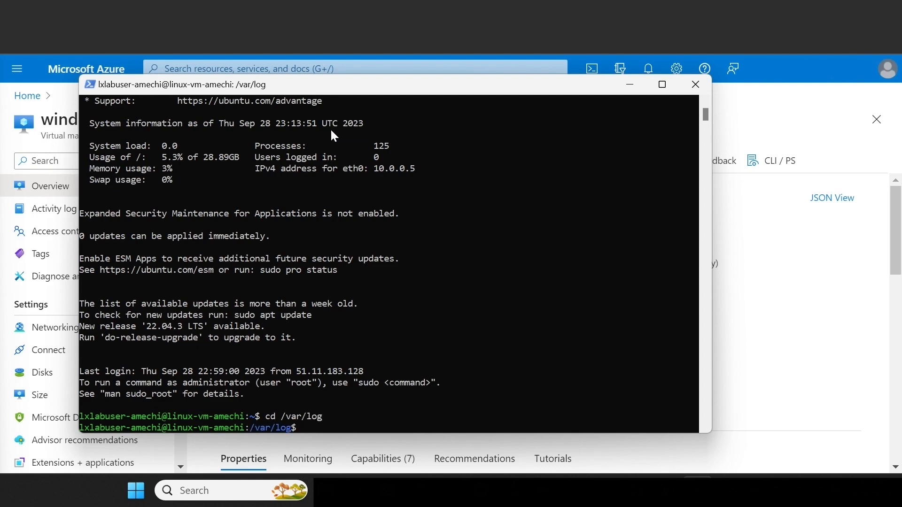
key("Return")
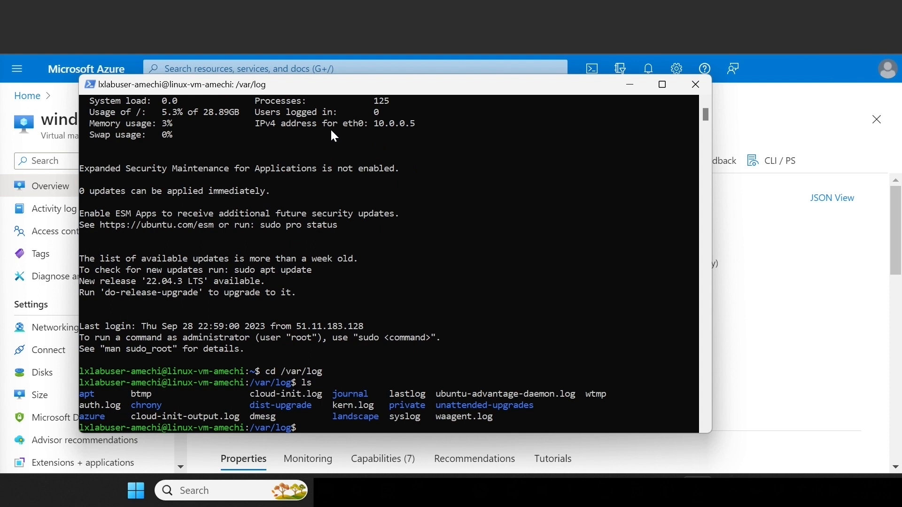
key("ctrl+l")
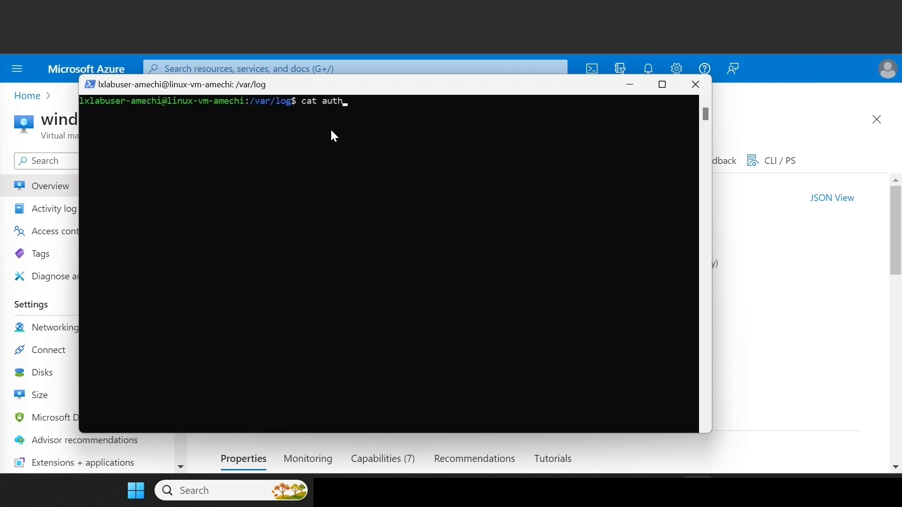
type("cat auth.log | grep password")
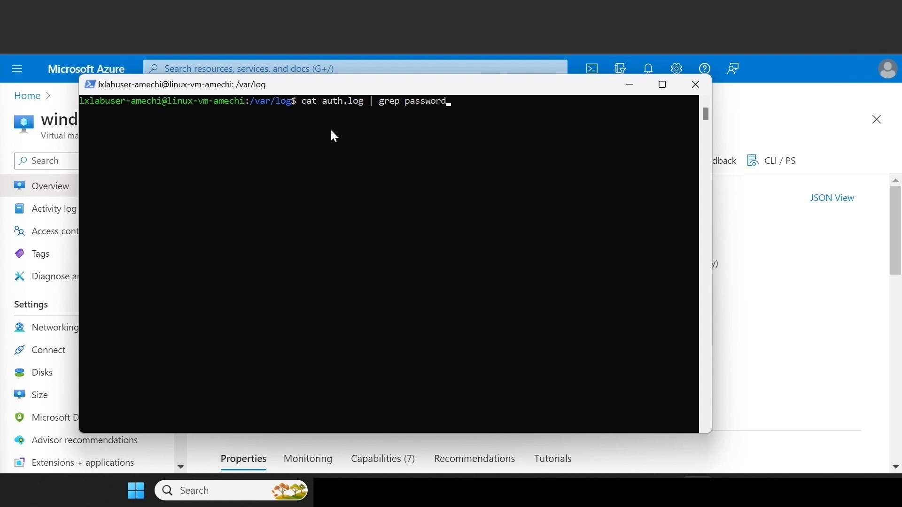
key("Return")
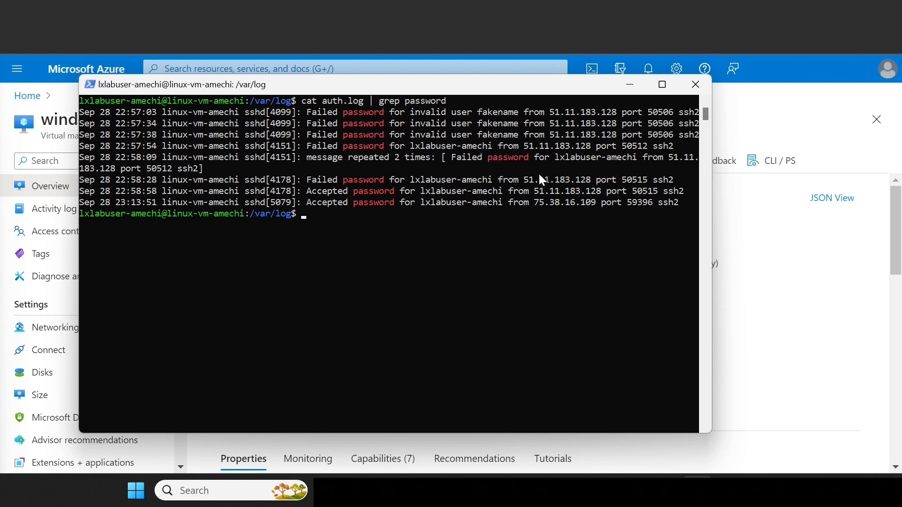
Step: Exit the Linux VM and clear the PowerShell window
type("exit")
key("Return")
type("clear")
key("Return")
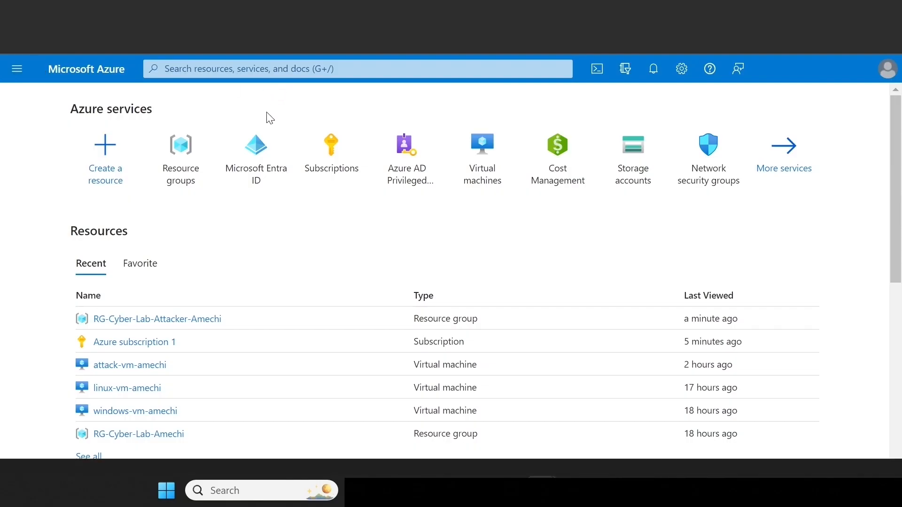
Step: Start a new Entra ID user globalreader-amechi and copy its auto-generated password
left_click(259, 159)
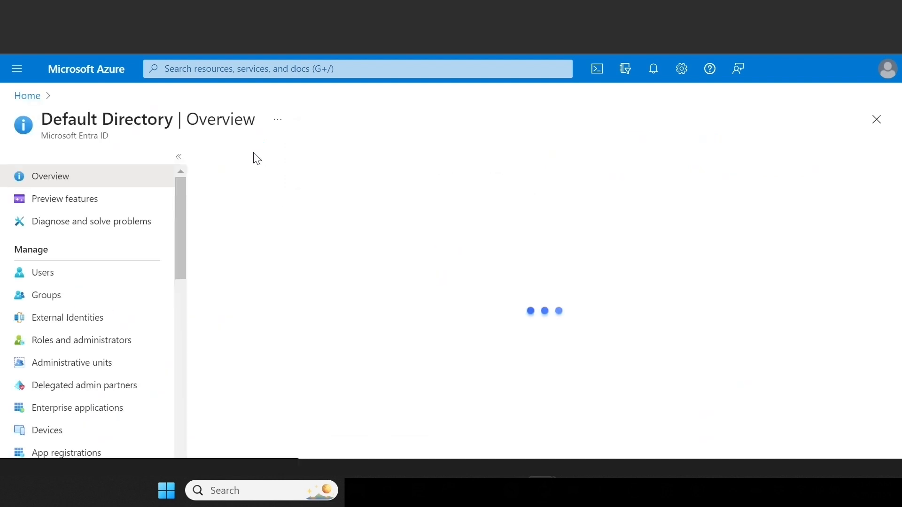
left_click(224, 162)
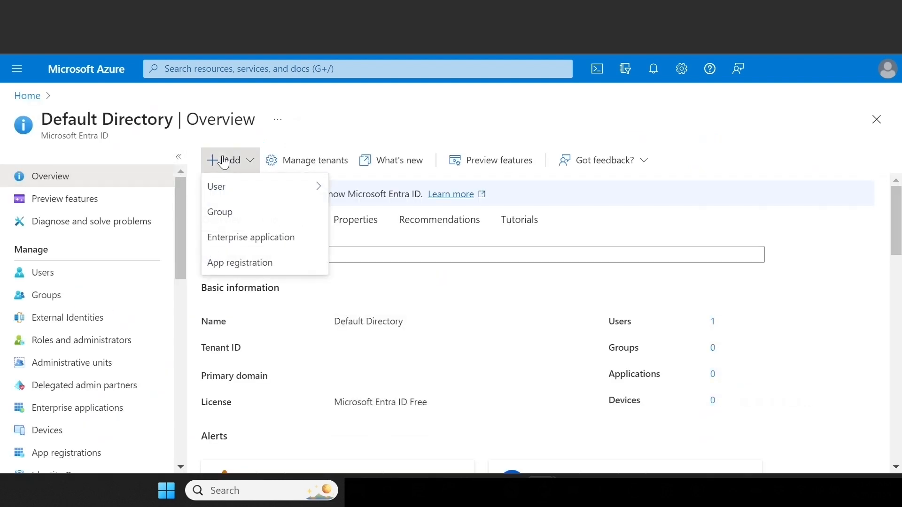
mouse_move(244, 199)
left_click(356, 196)
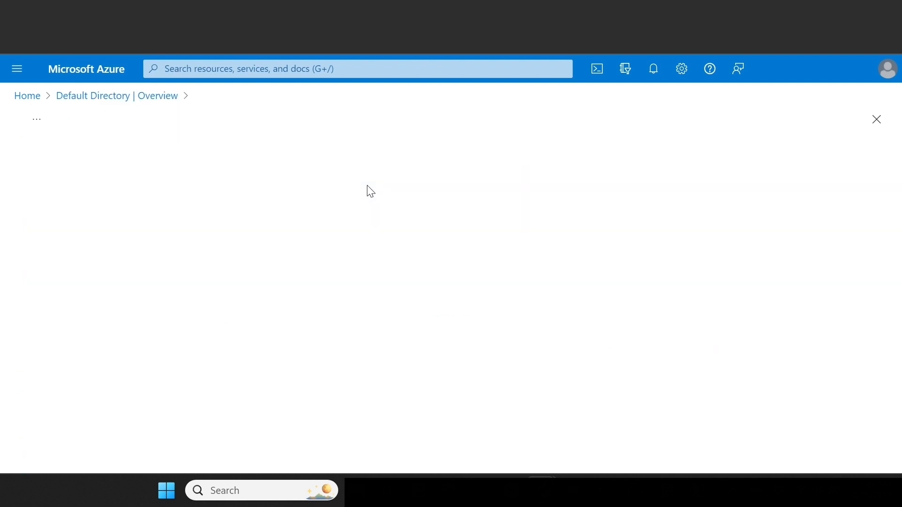
left_click(239, 247)
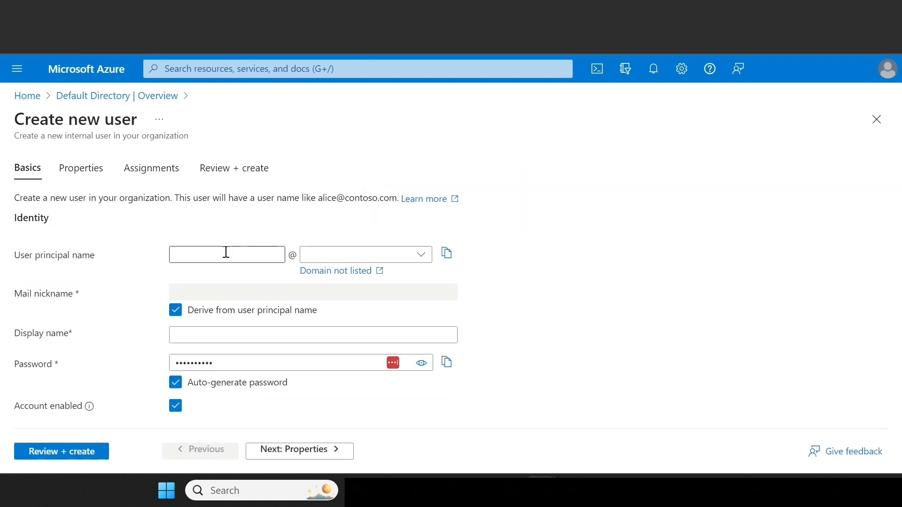
type("globalreader-amechi")
left_click(185, 335)
type("globalreader-amechi")
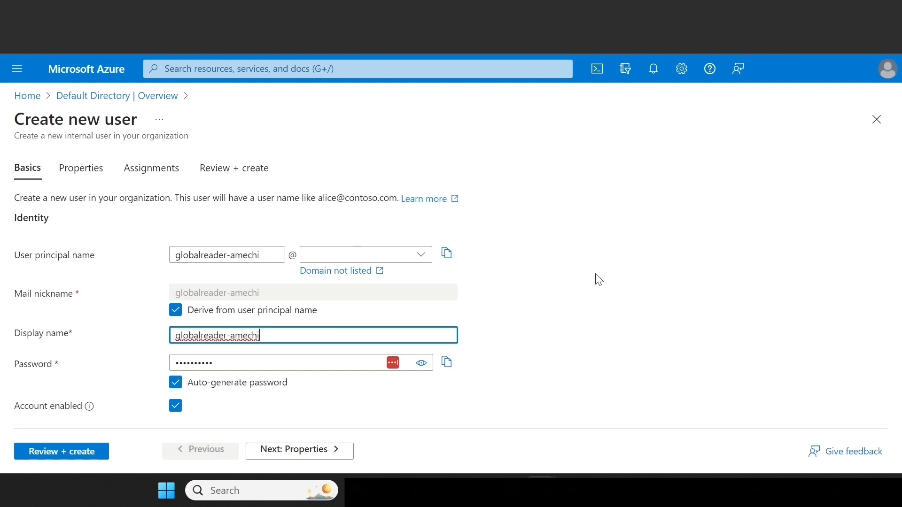
left_click(422, 363)
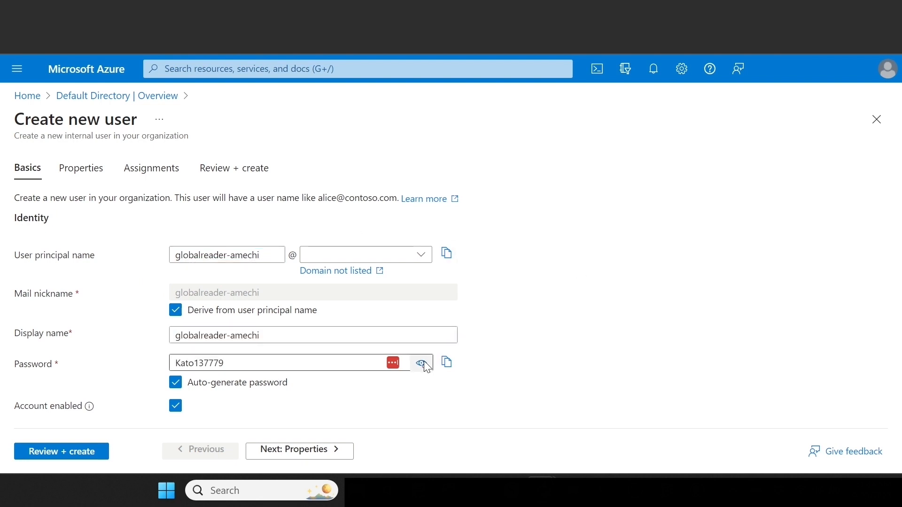
left_click(446, 364)
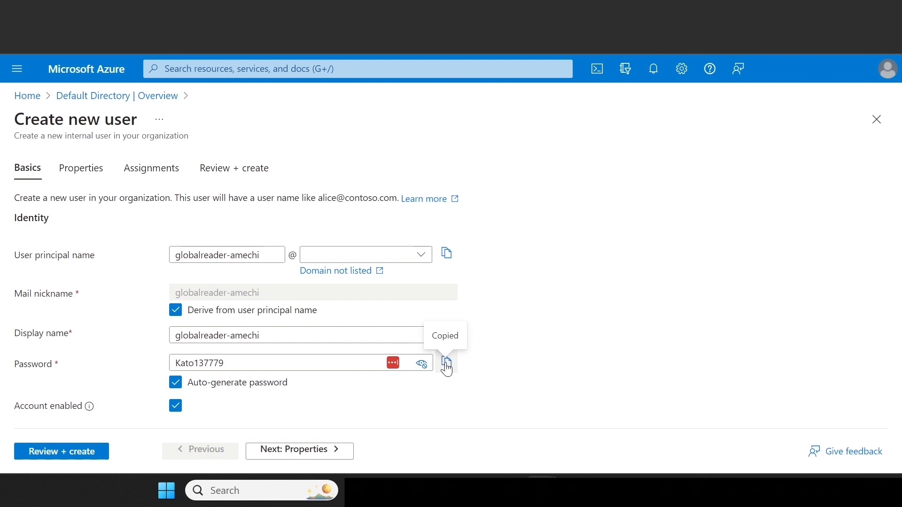
Step: Assign the Global Reader role to the user, then review and create it
left_click(315, 452)
left_click(315, 457)
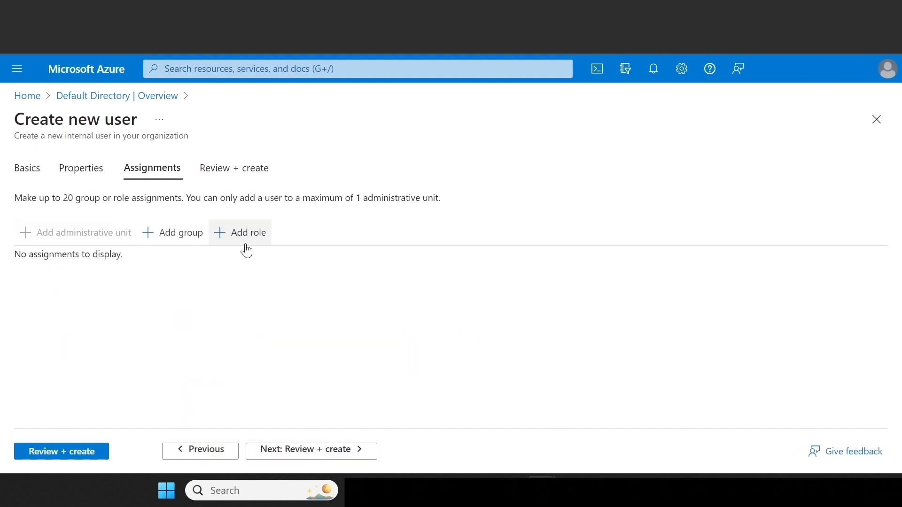
left_click(244, 240)
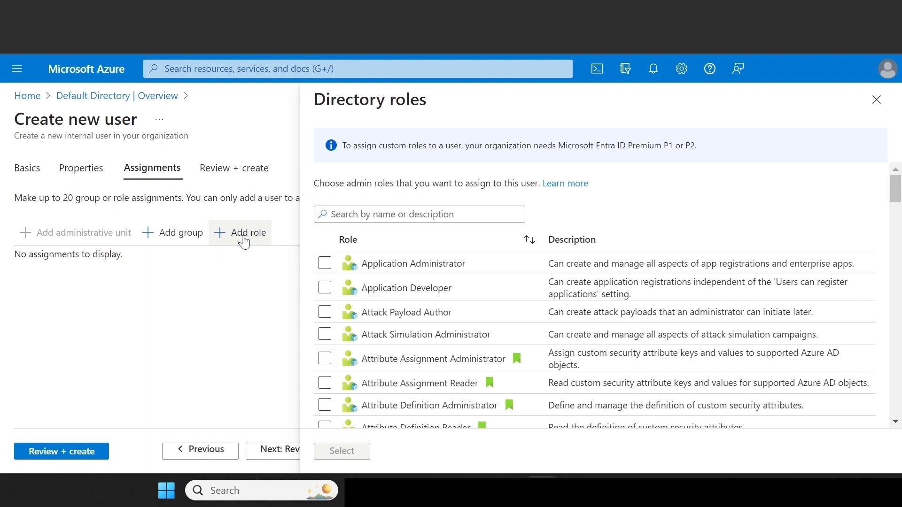
left_click(395, 212)
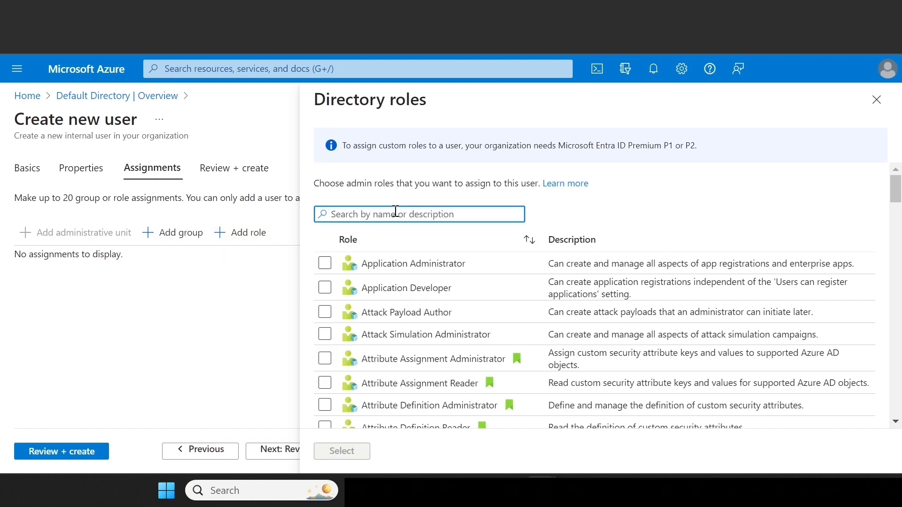
type("global")
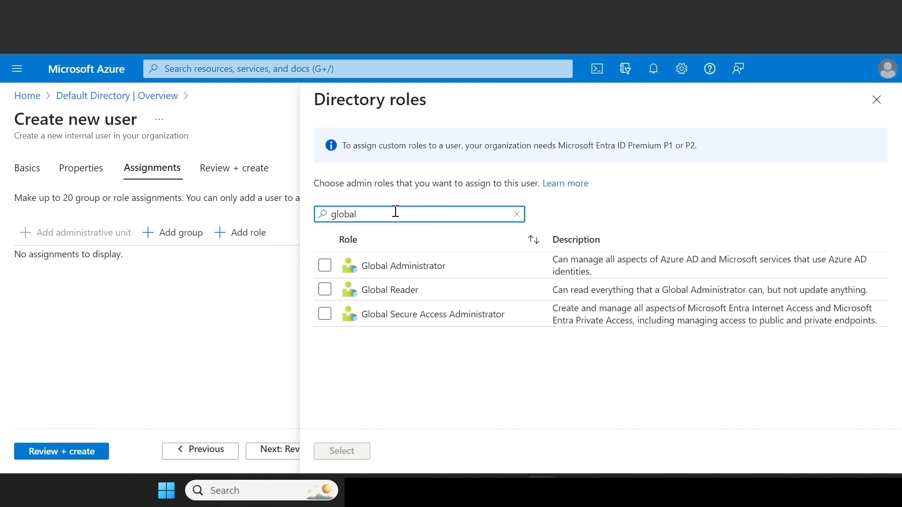
left_click(325, 289)
left_click(342, 452)
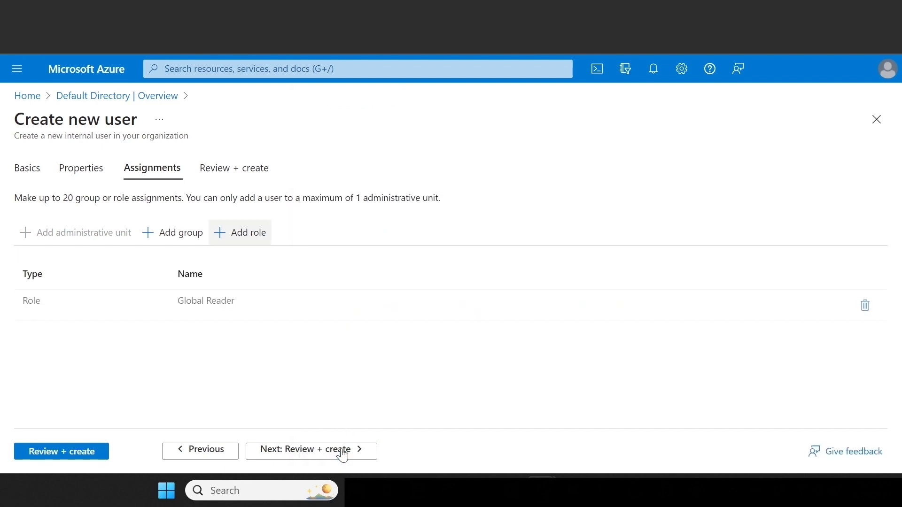
left_click(342, 452)
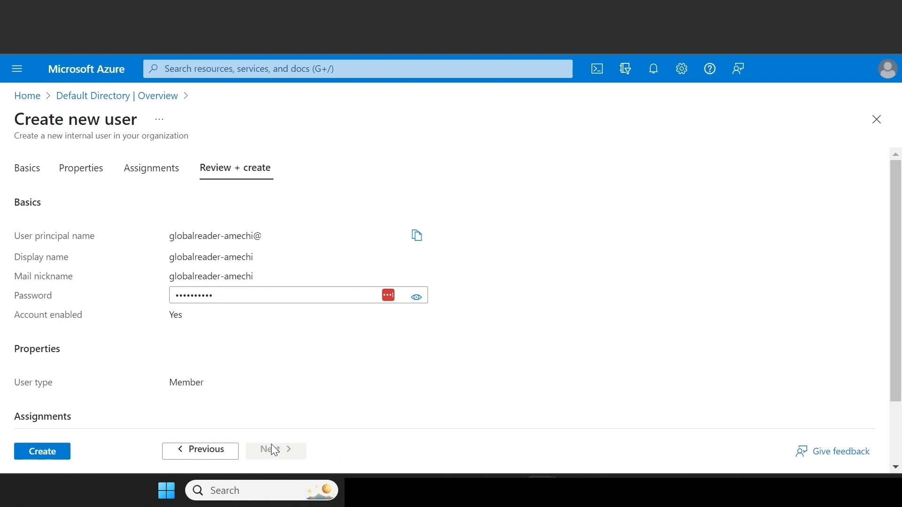
left_click(34, 455)
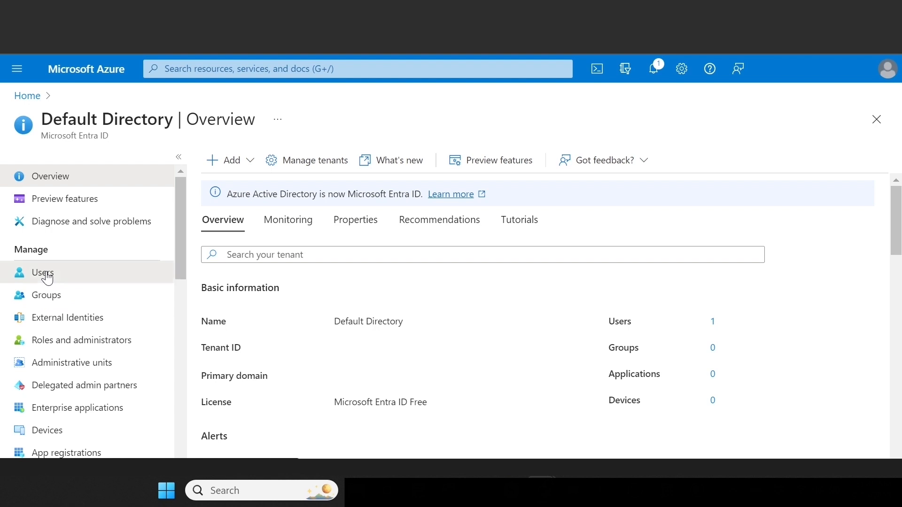
Step: Start a new user with principal and display name subreader-amechi and copy its generated password
left_click(47, 277)
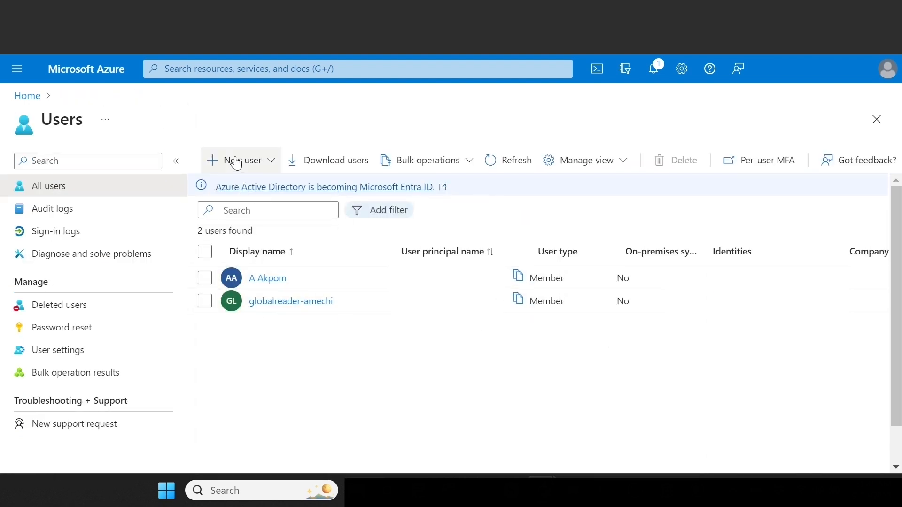
left_click(236, 162)
left_click(249, 138)
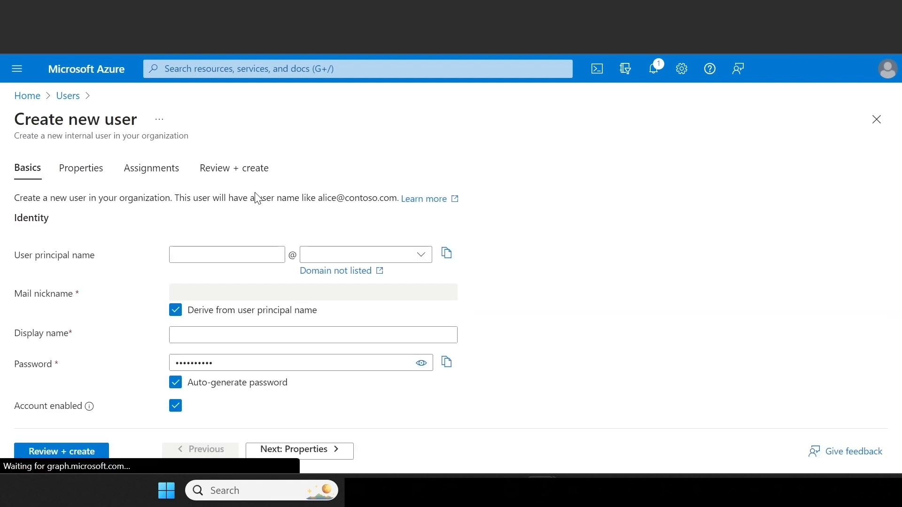
left_click(229, 258)
key("ctrl+v")
left_click(232, 334)
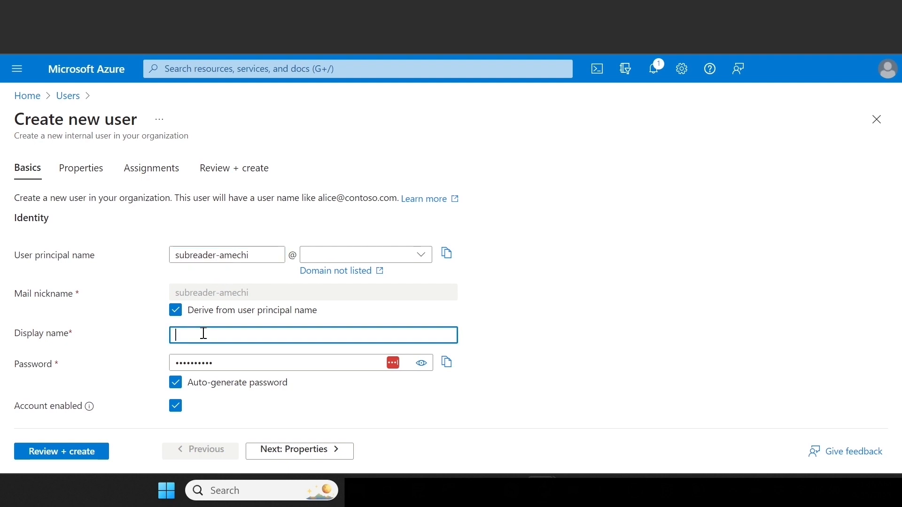
key("ctrl+v")
left_click(422, 364)
left_click(449, 364)
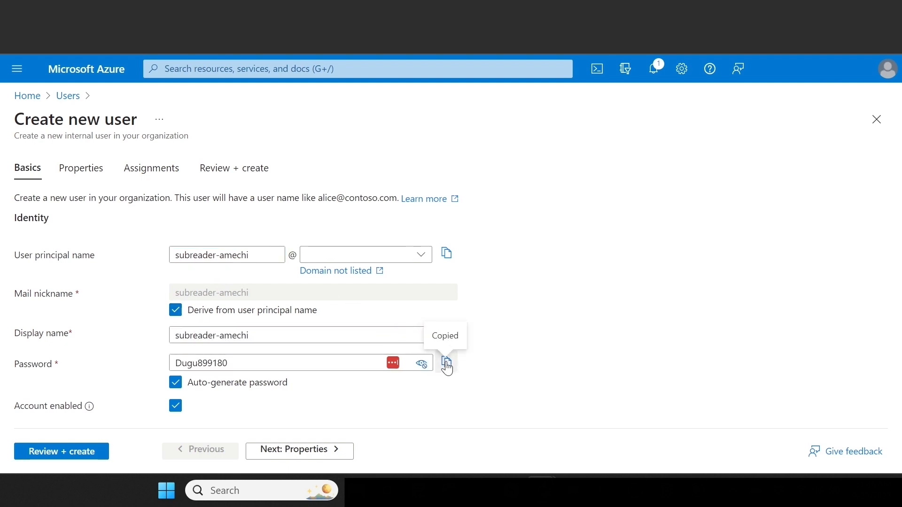
Step: Review the subreader-amechi user, copy its principal name, and create it
left_click(289, 458)
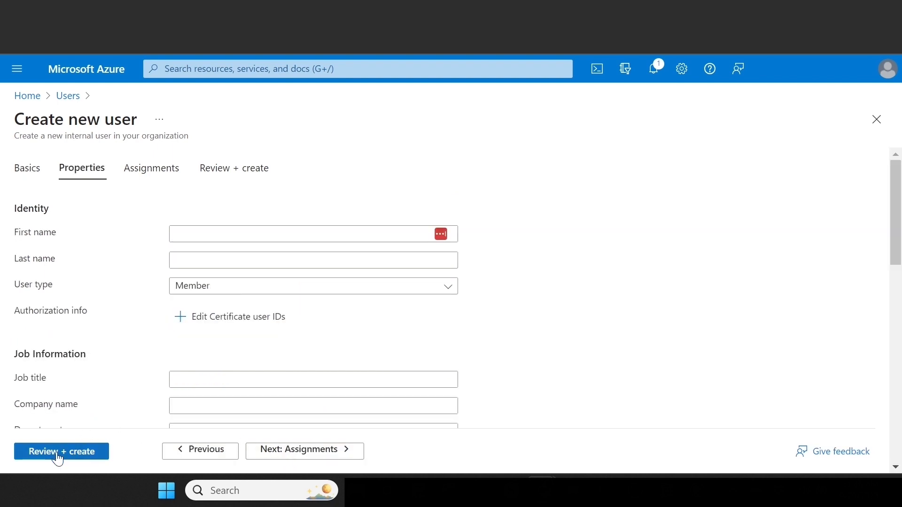
left_click(58, 453)
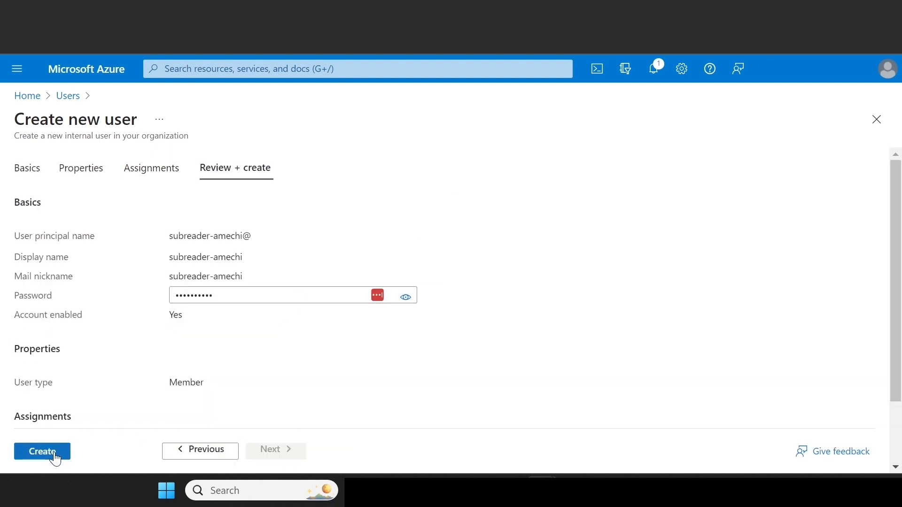
left_click(399, 245)
left_click(43, 452)
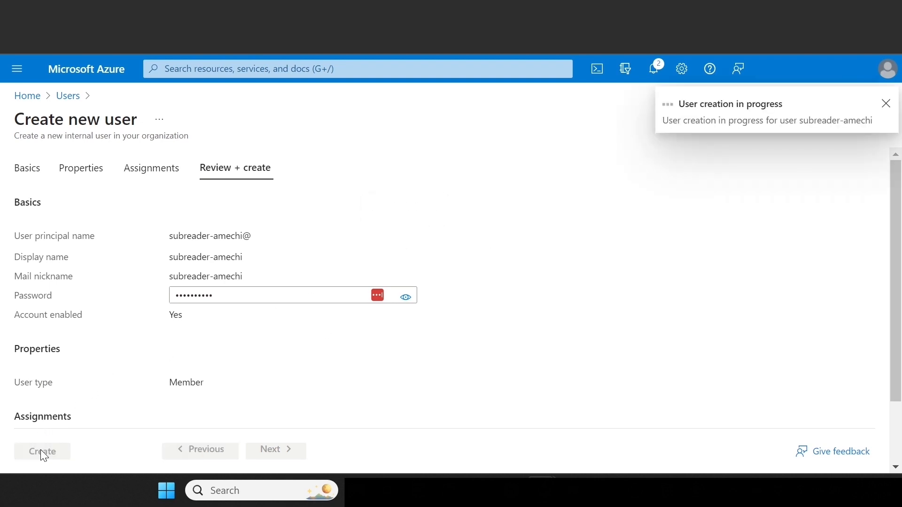
Step: Open Access control (IAM) on Azure subscription 1 and start a role assignment
left_click(86, 78)
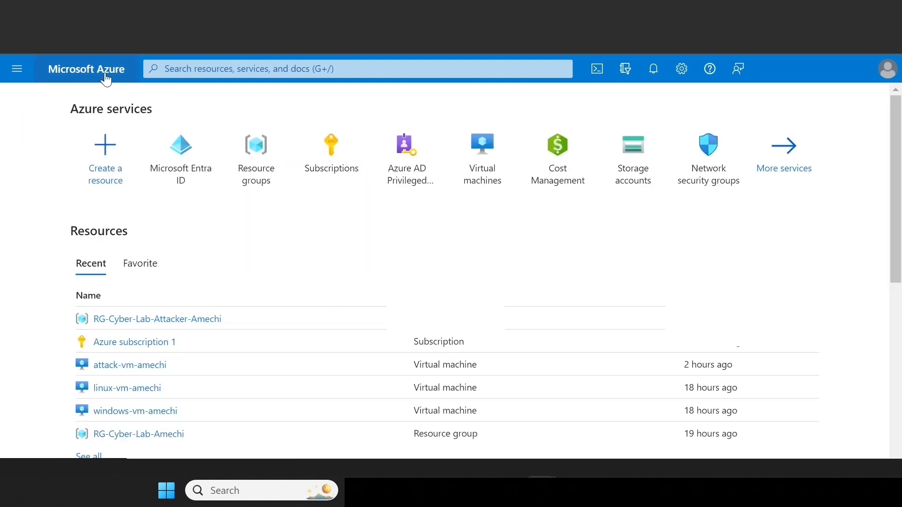
left_click(346, 158)
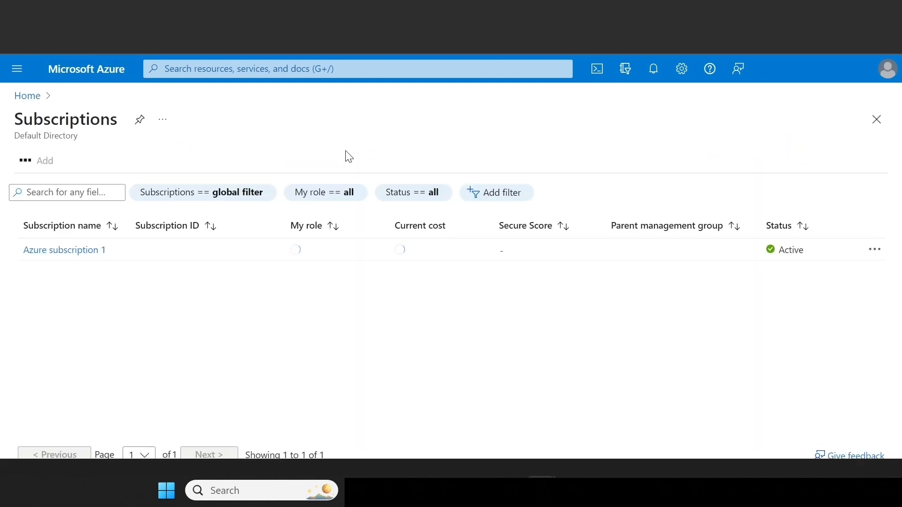
left_click(66, 253)
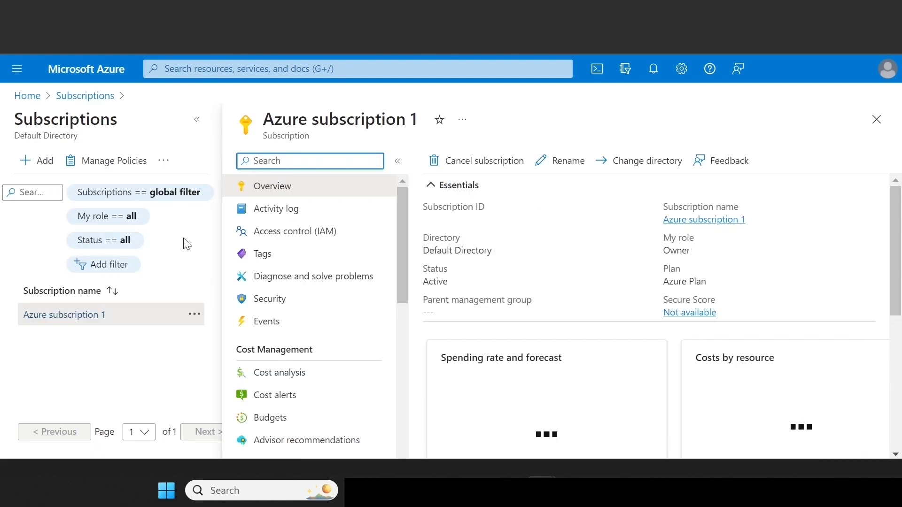
left_click(275, 234)
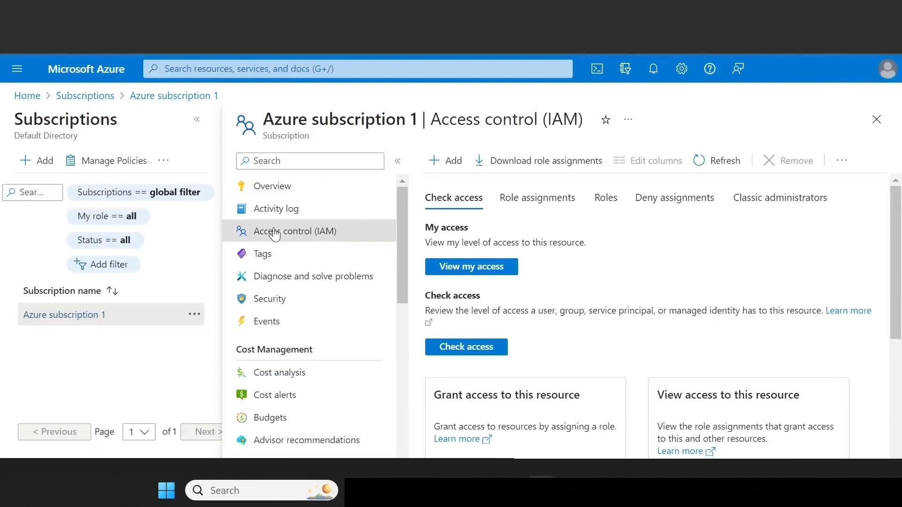
left_click(197, 119)
scroll(258, 324, "down", 3)
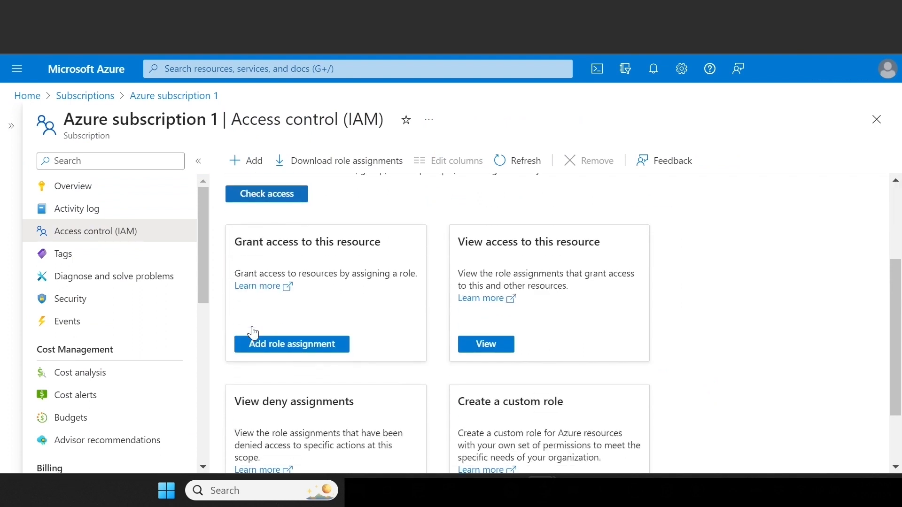
left_click(271, 346)
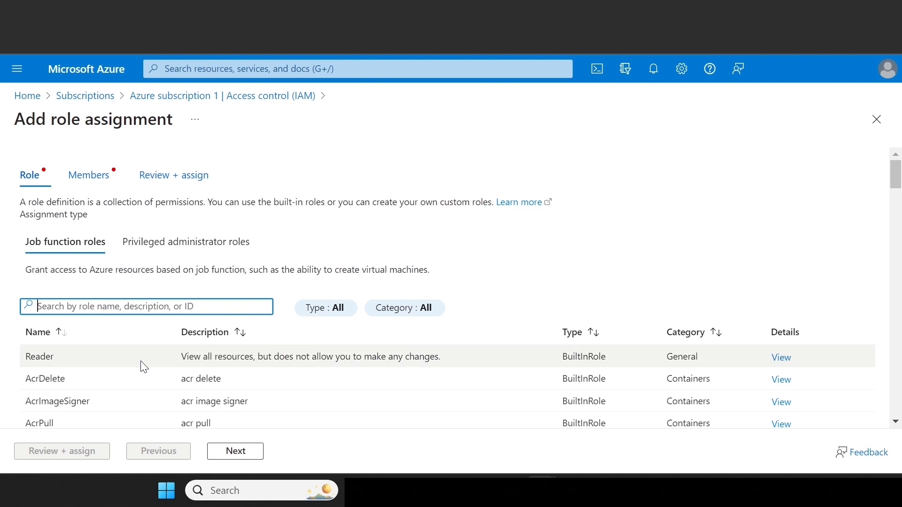
Step: Assign the Reader role to subreader-amechi on the subscription
left_click(141, 362)
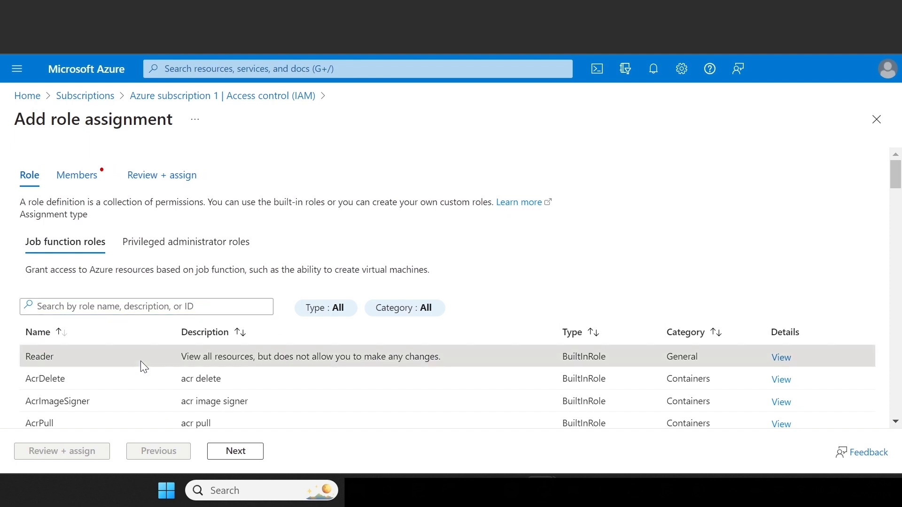
left_click(236, 452)
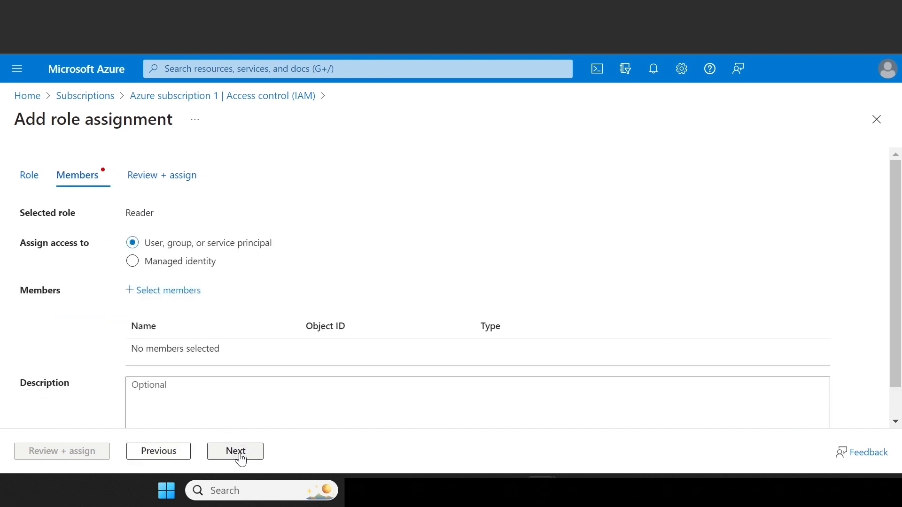
left_click(175, 291)
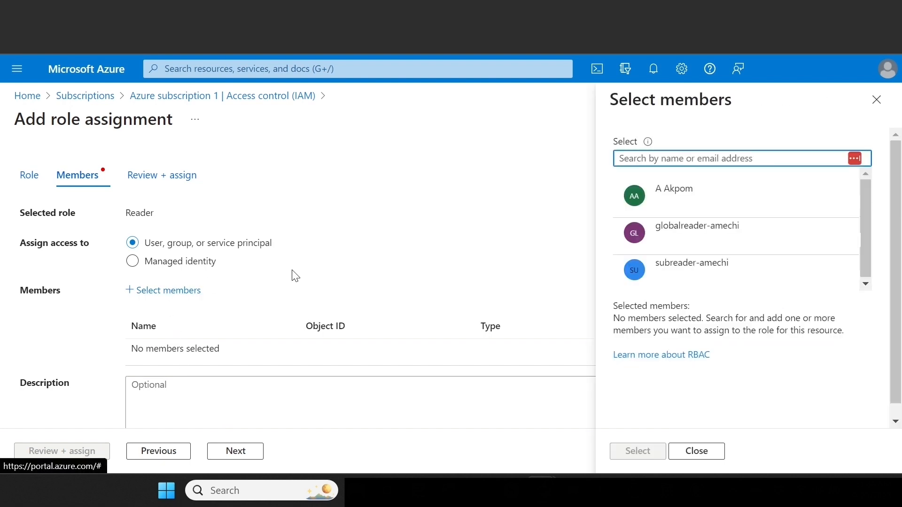
left_click(684, 267)
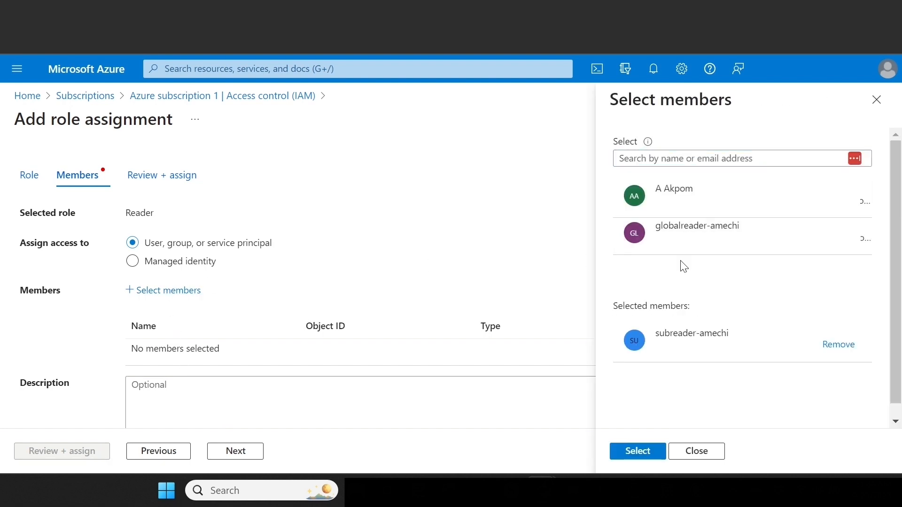
left_click(642, 454)
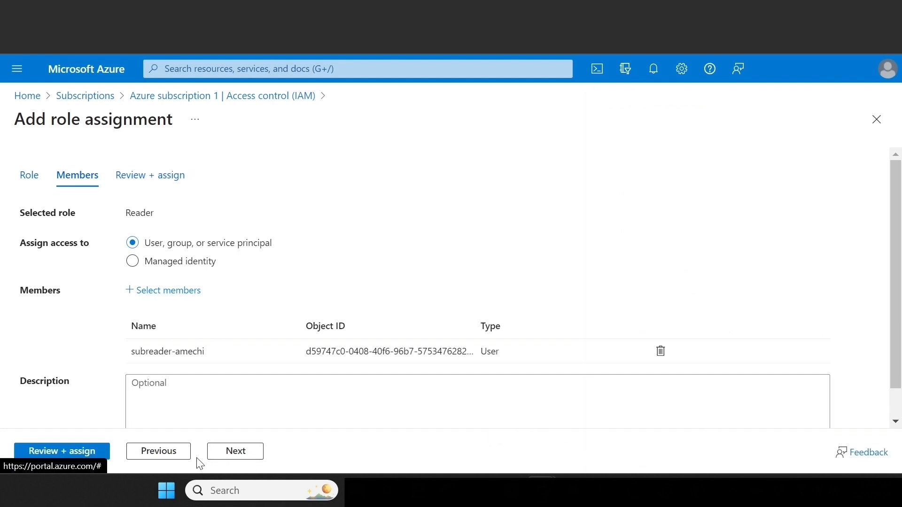
left_click(96, 454)
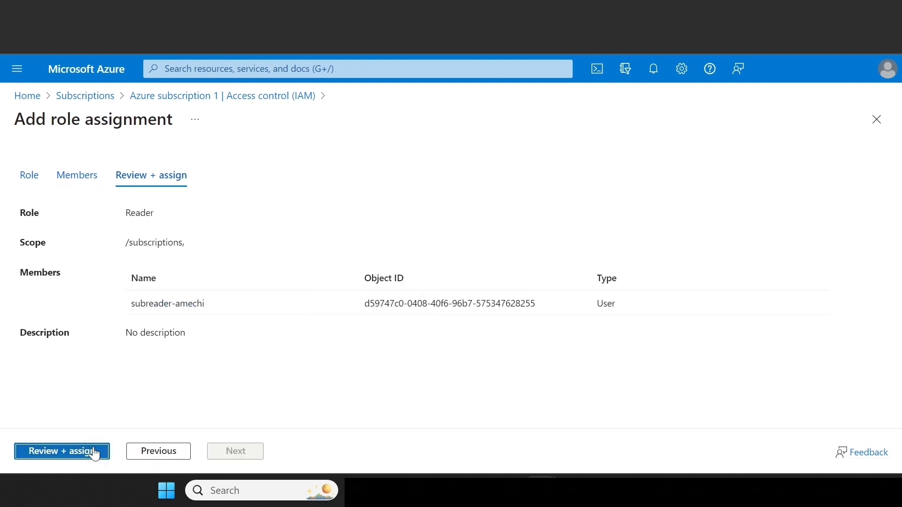
left_click(94, 455)
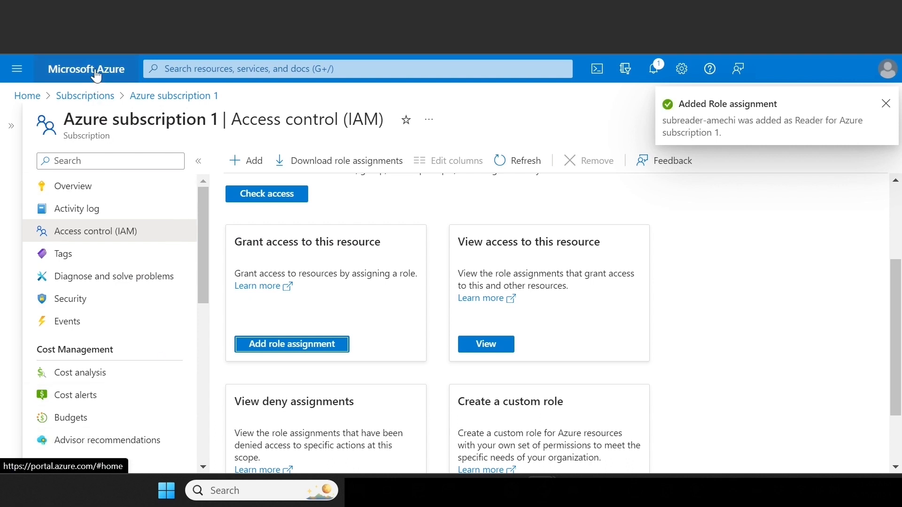
Step: Go to Resource groups and start creating a new one
left_click(97, 76)
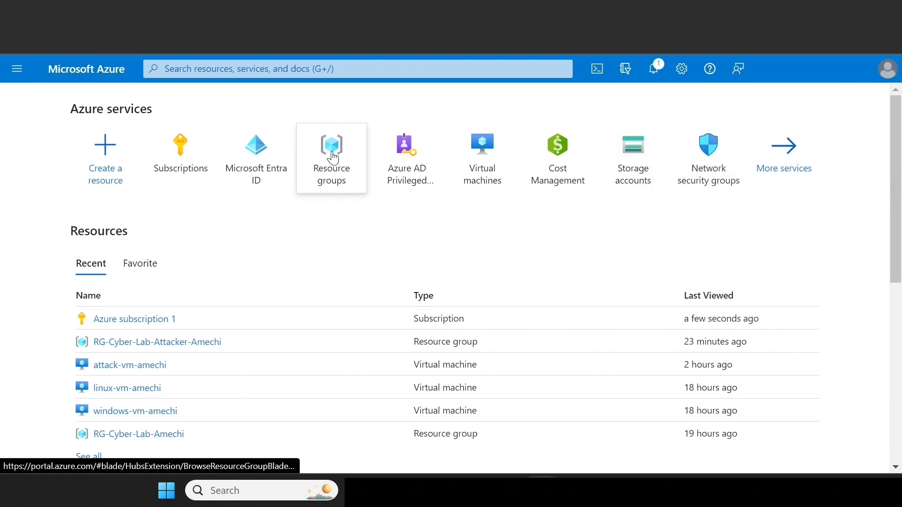
left_click(334, 157)
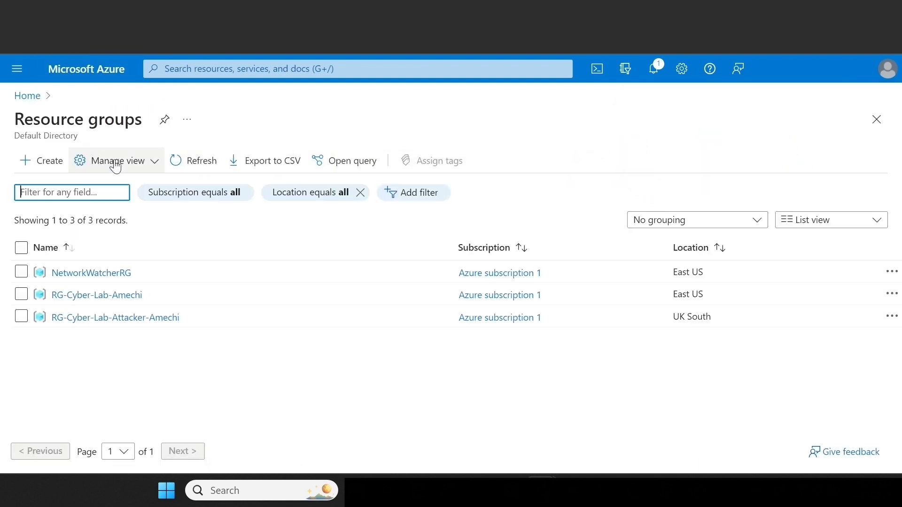
left_click(47, 166)
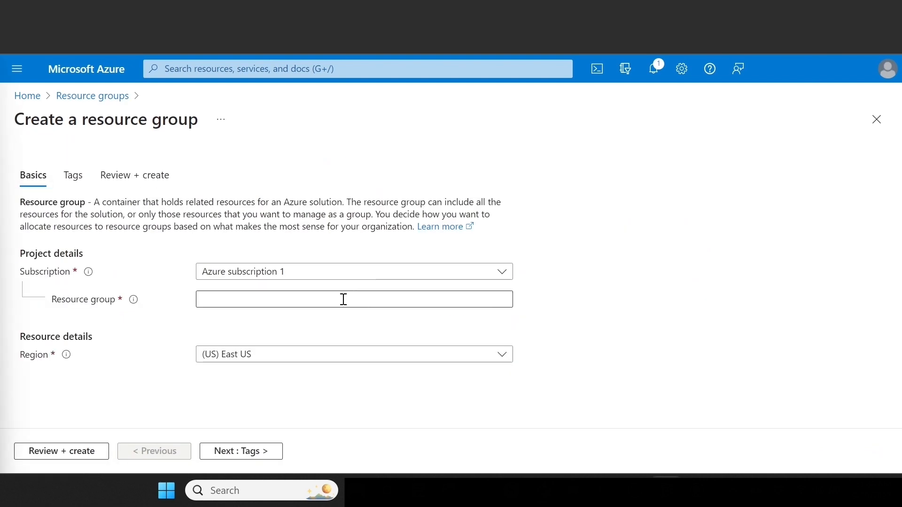
Step: Name the resource group Permissions-Tester, then review and create it
left_click(344, 299)
type("Permissions-Tester")
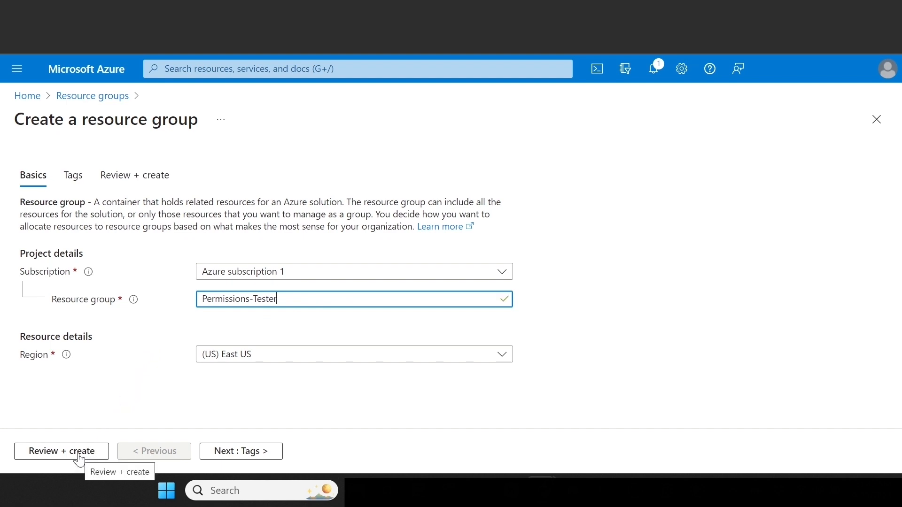
left_click(80, 457)
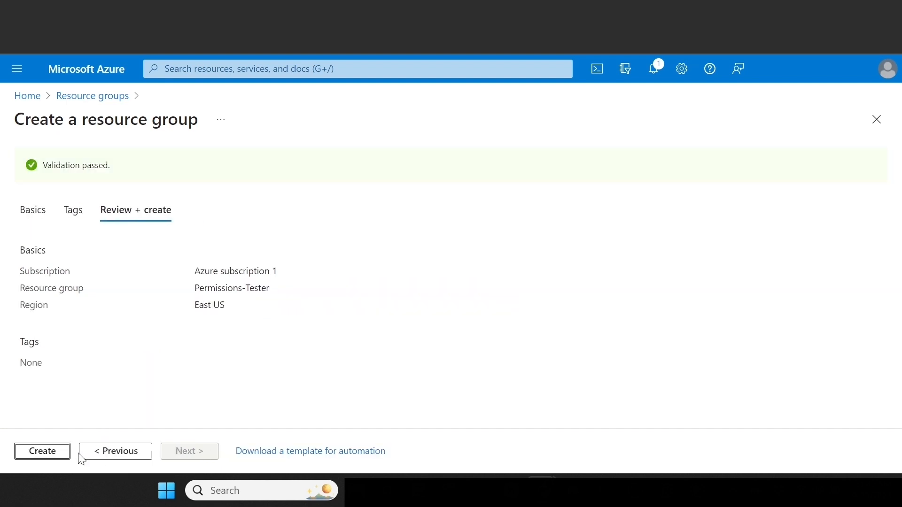
left_click(60, 462)
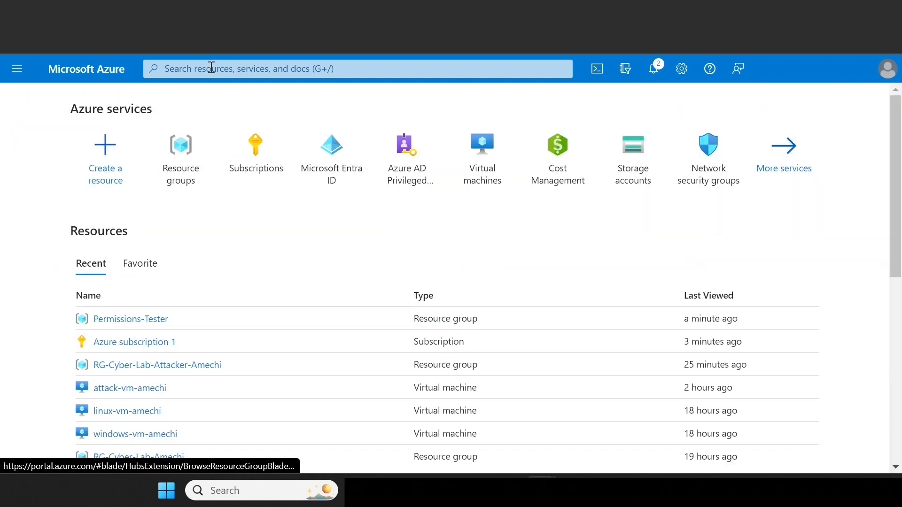
Step: Start a new internal user in Microsoft Entra ID with the pasted username as display name, showing its password
left_click(345, 160)
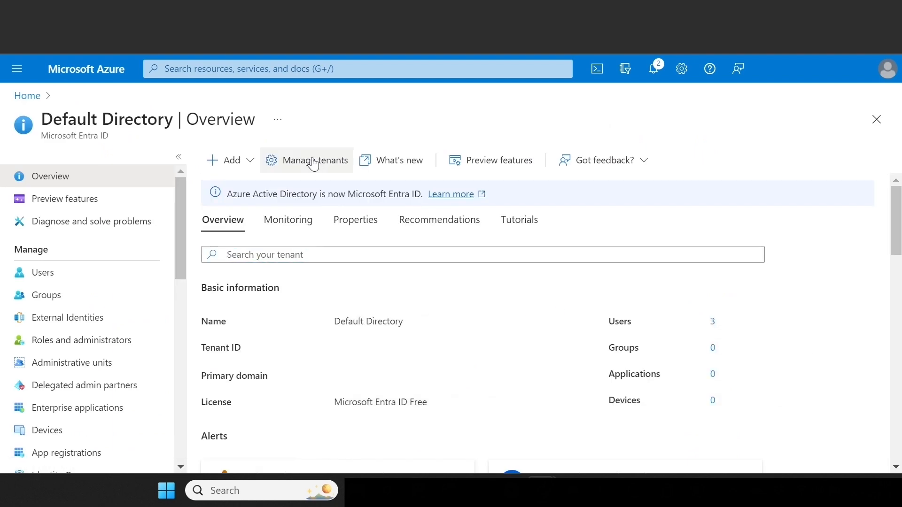
left_click(228, 161)
mouse_move(234, 189)
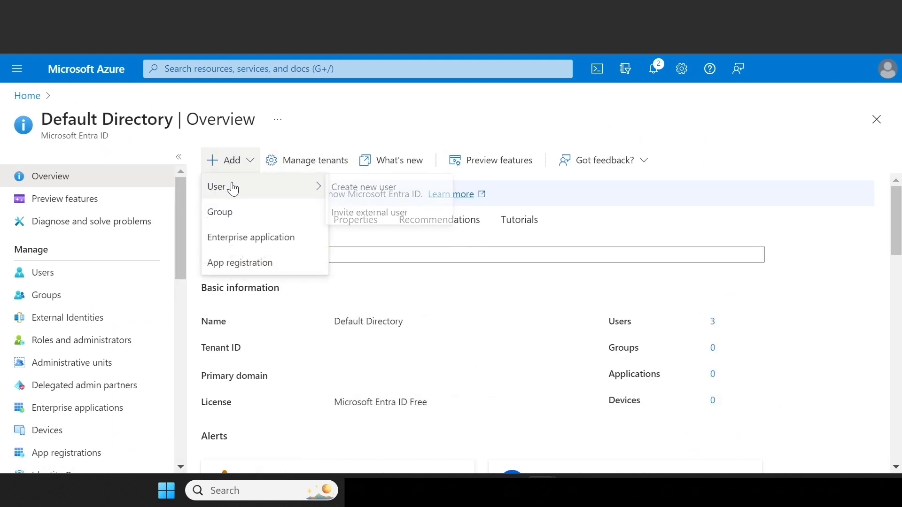
left_click(353, 187)
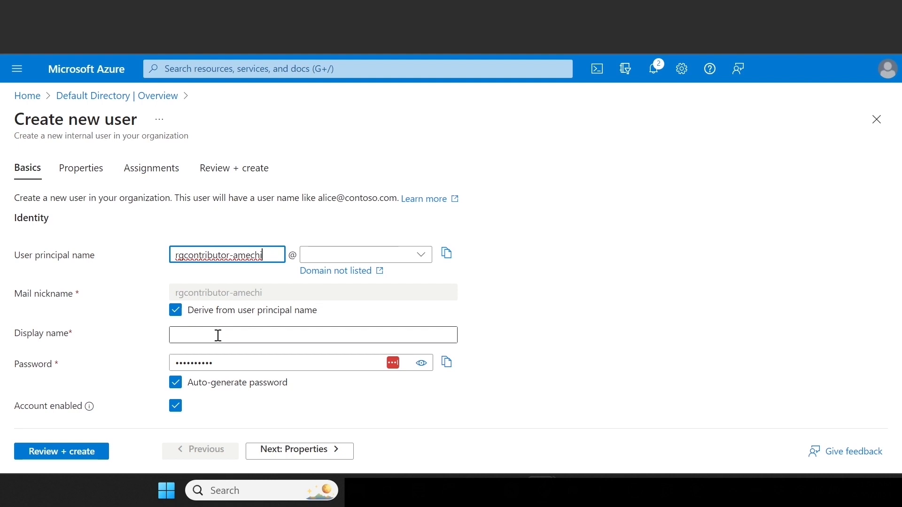
left_click(219, 335)
type("rgcontributor-amechi")
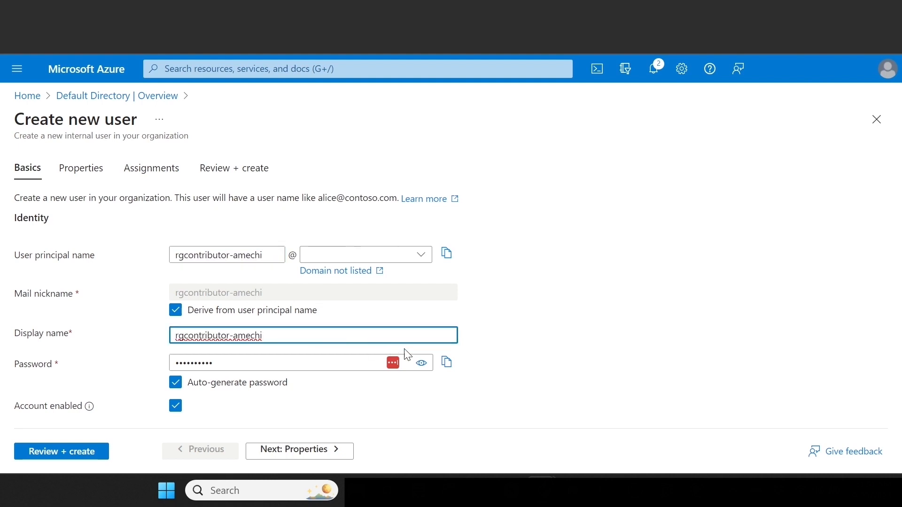
left_click(422, 363)
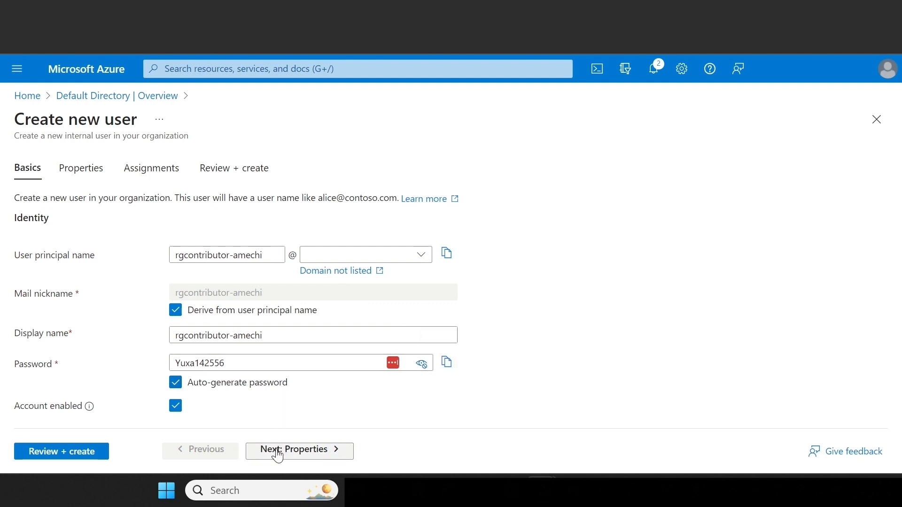
Step: Review and create the rgcontributor-amechi member user, then confirm it in the Users list
left_click(278, 452)
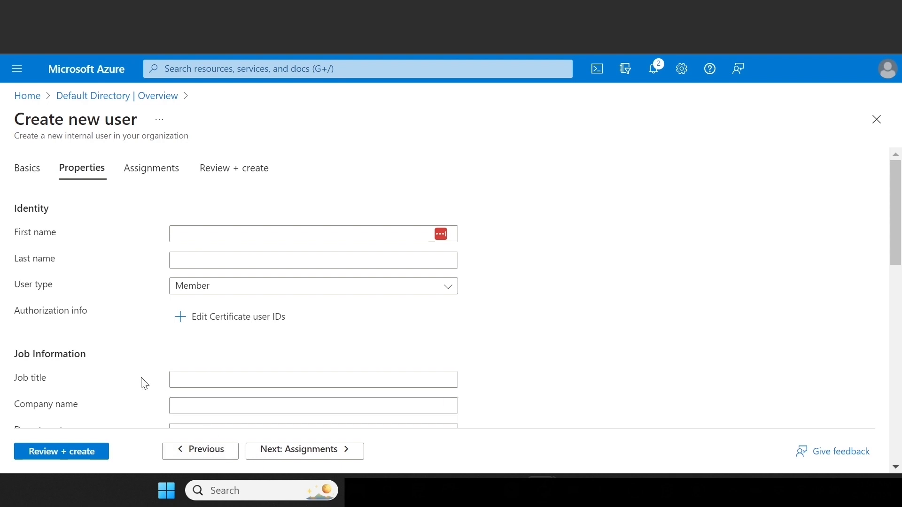
left_click(42, 453)
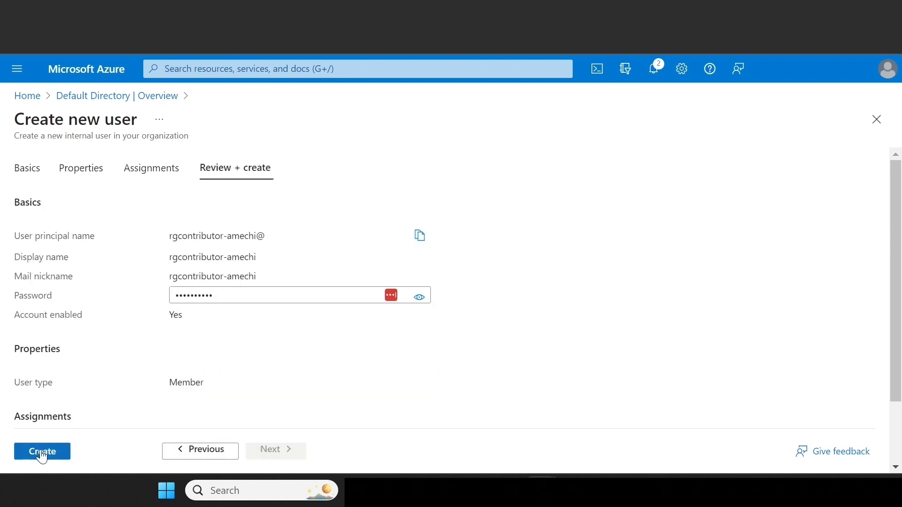
left_click(419, 241)
left_click(42, 451)
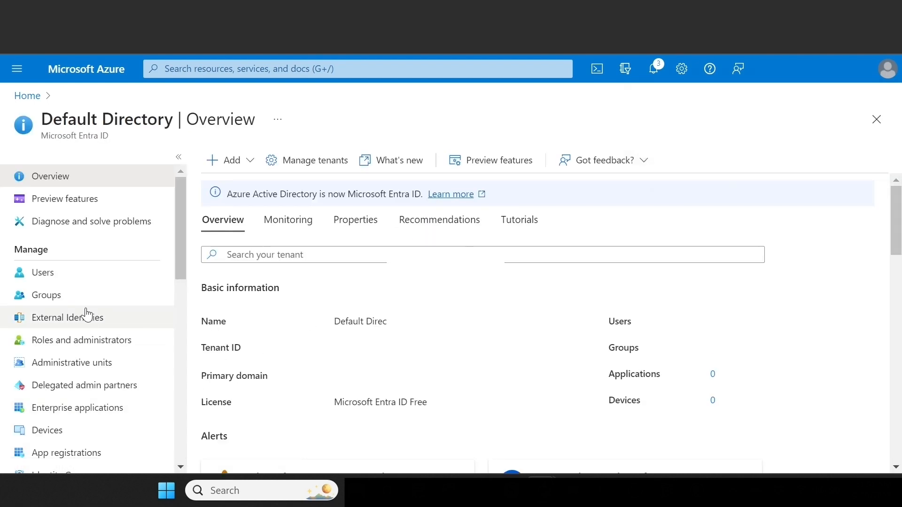
left_click(89, 272)
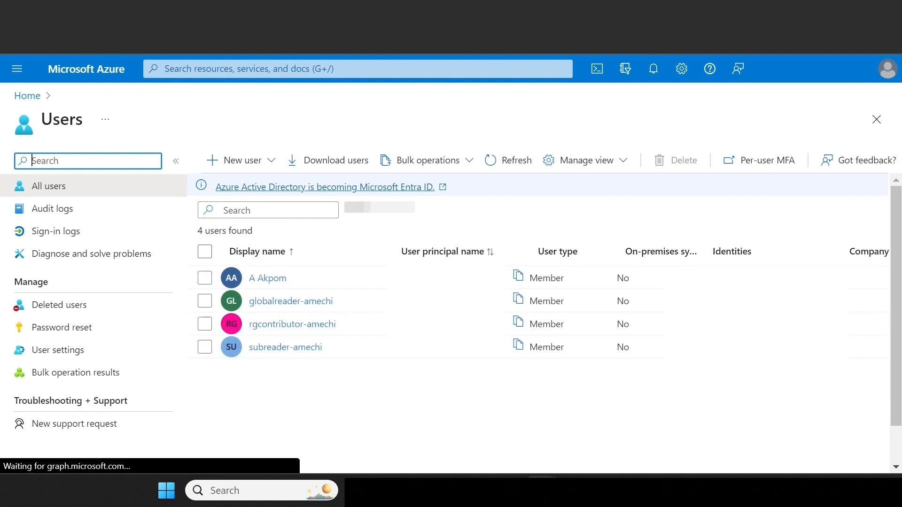
left_click(75, 71)
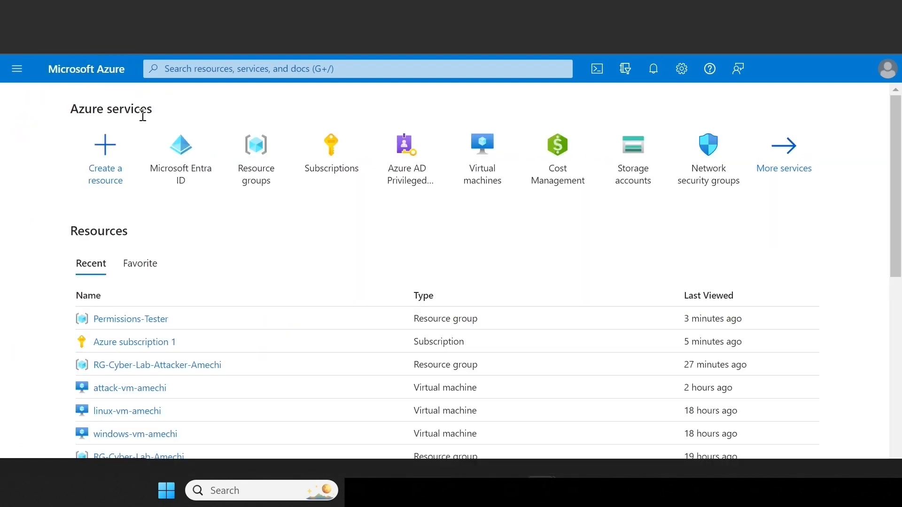
Step: Open Access control (IAM) on the Permissions-Tester resource group and begin a role assignment
left_click(247, 153)
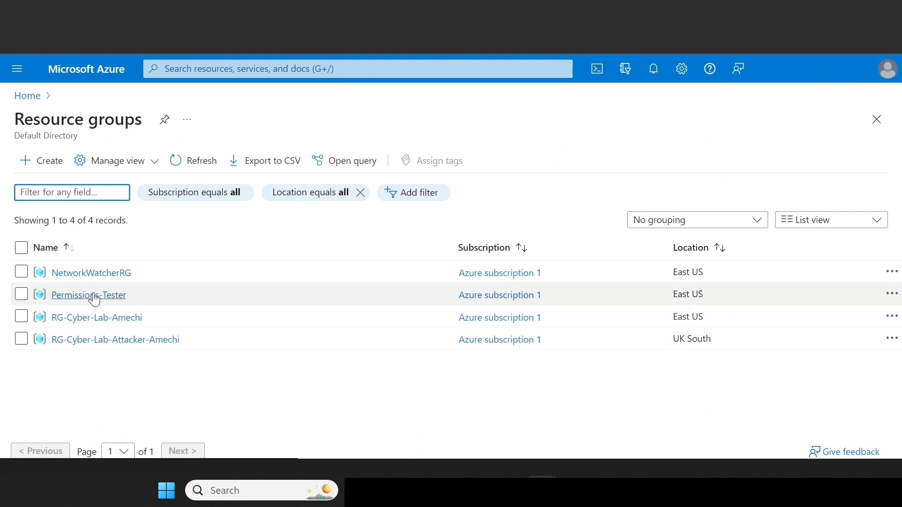
left_click(93, 296)
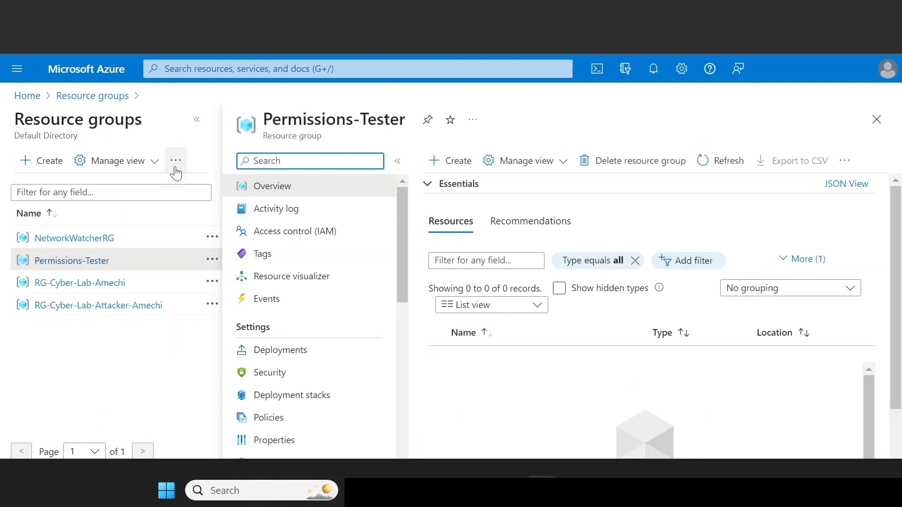
left_click(197, 121)
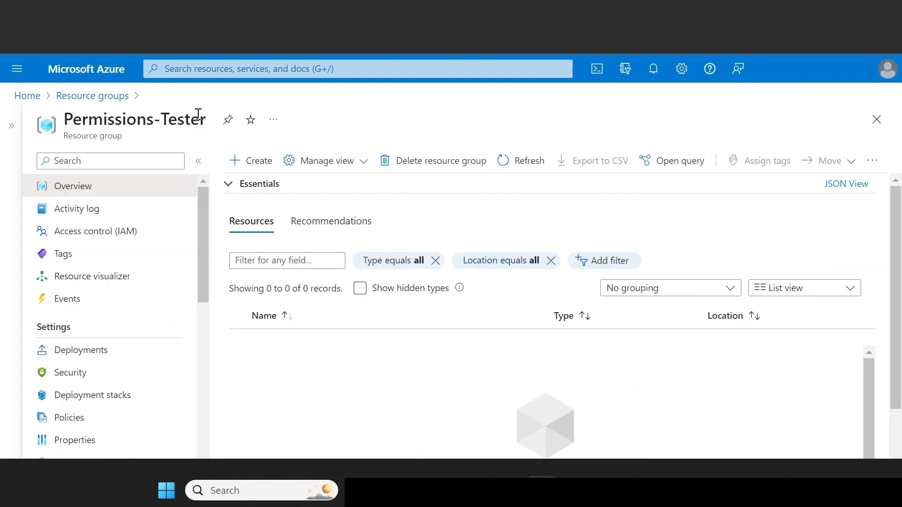
left_click(103, 241)
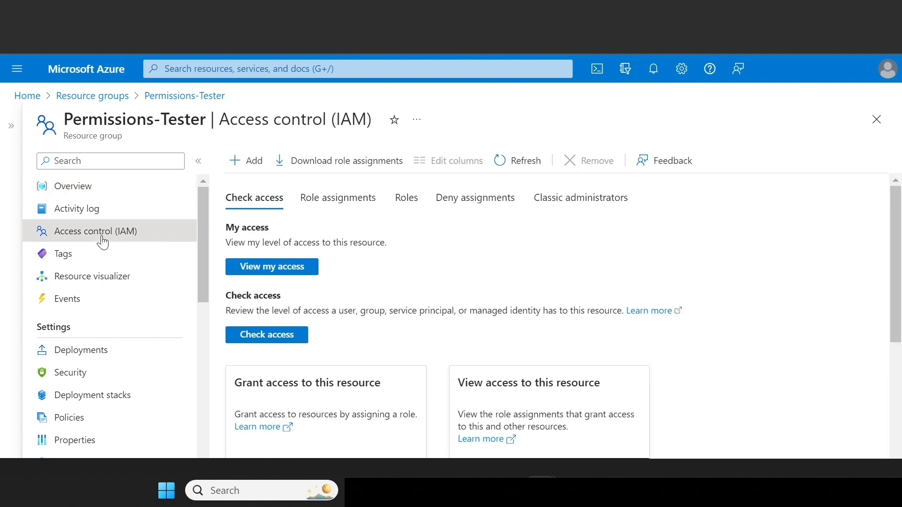
scroll(371, 319, "down", 3)
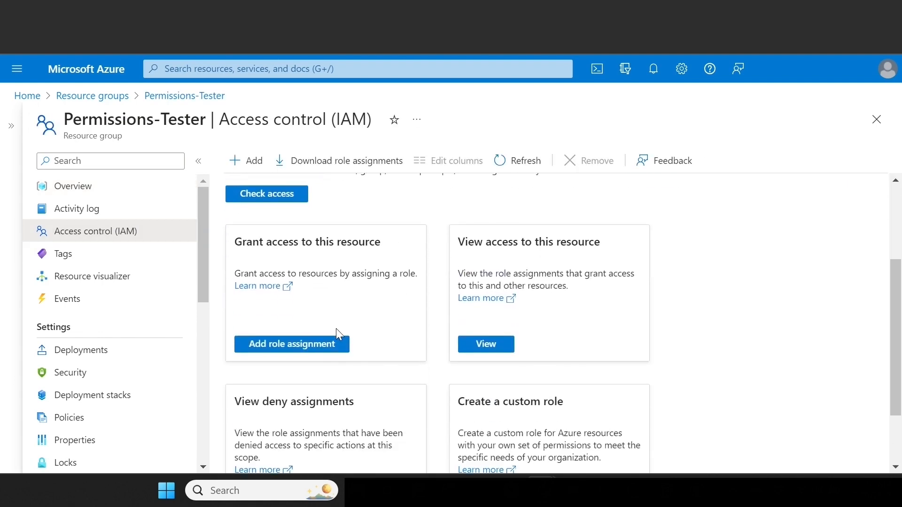
left_click(295, 349)
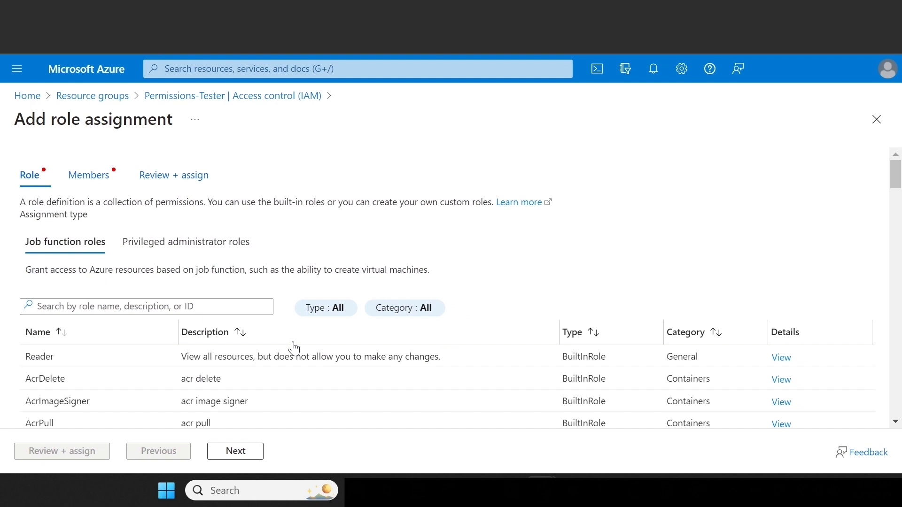
Step: Assign the privileged Contributor role to rgcontributor-amechi and submit the assignment
left_click(148, 250)
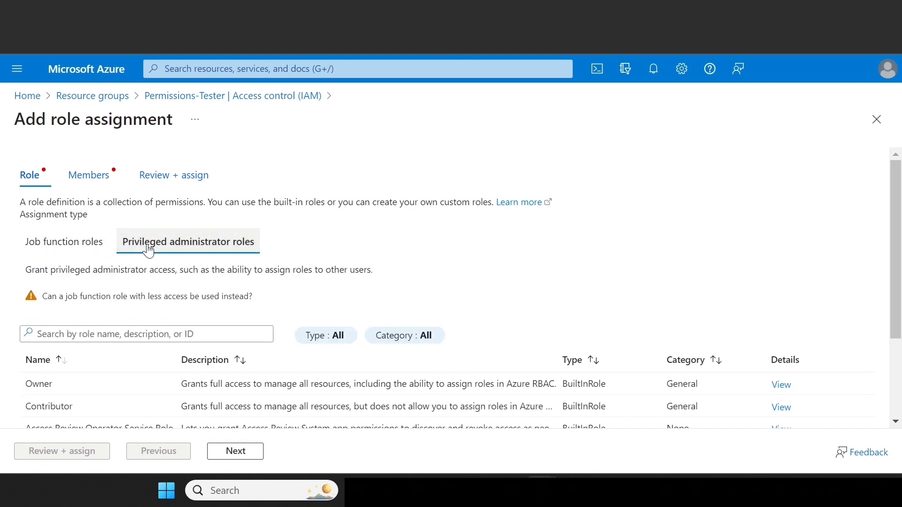
left_click(127, 413)
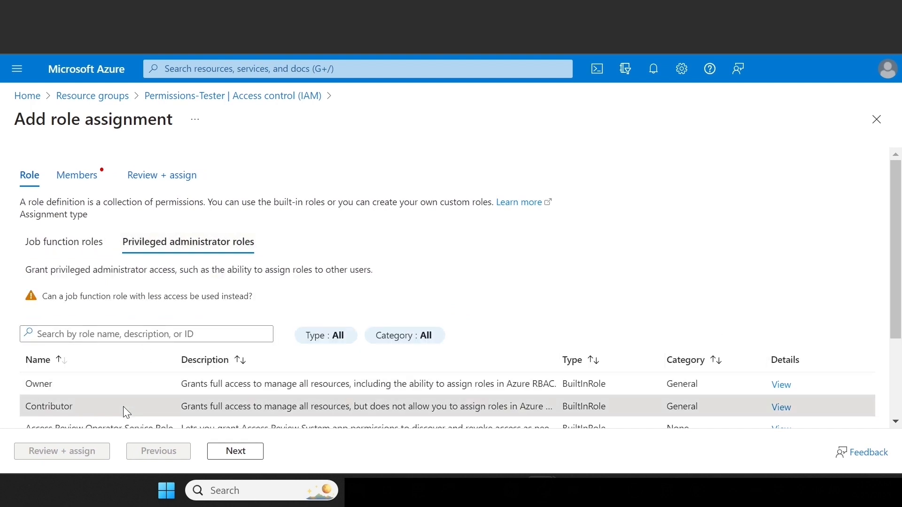
left_click(235, 451)
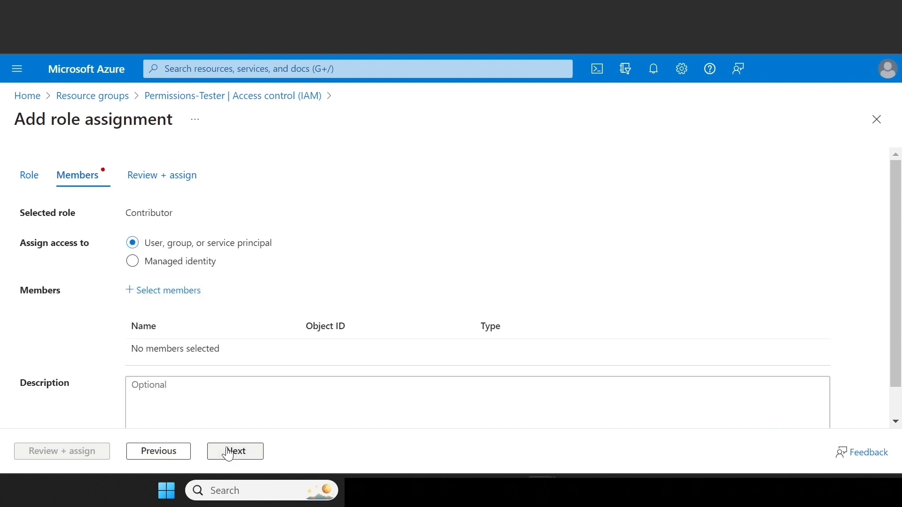
left_click(170, 296)
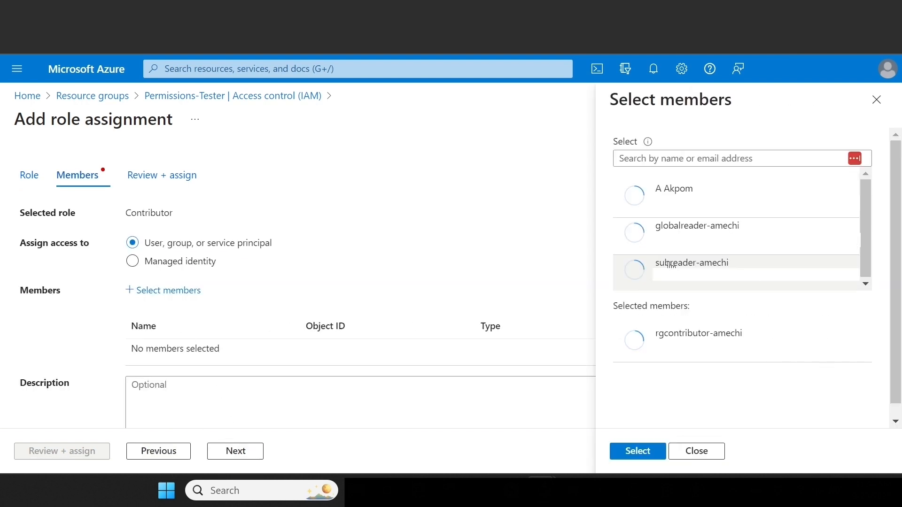
left_click(650, 456)
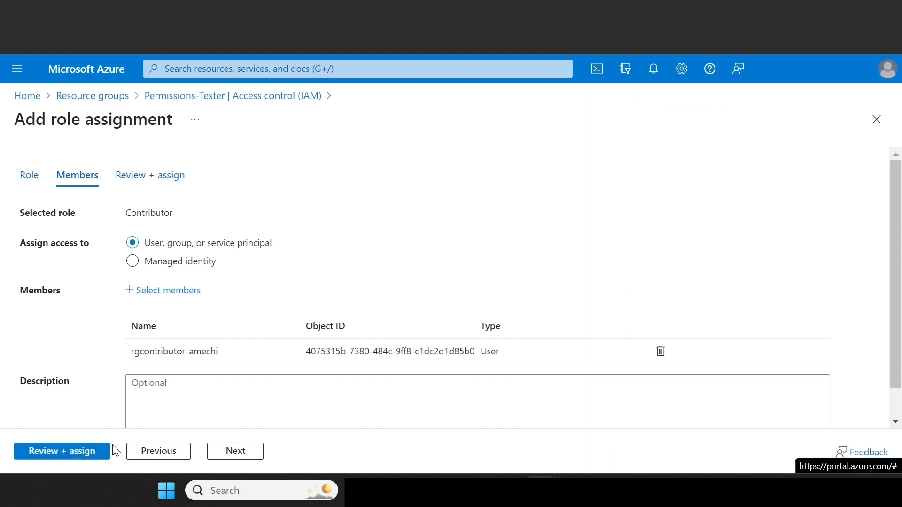
left_click(65, 454)
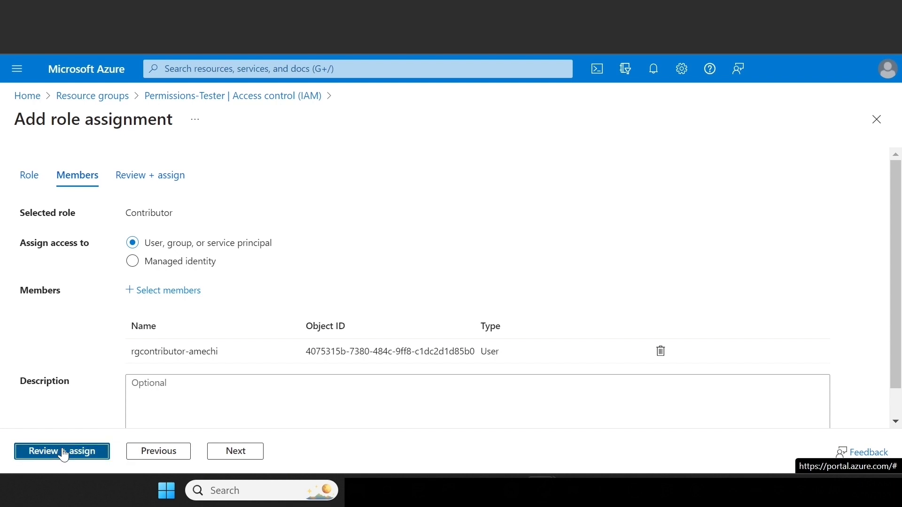
left_click(65, 452)
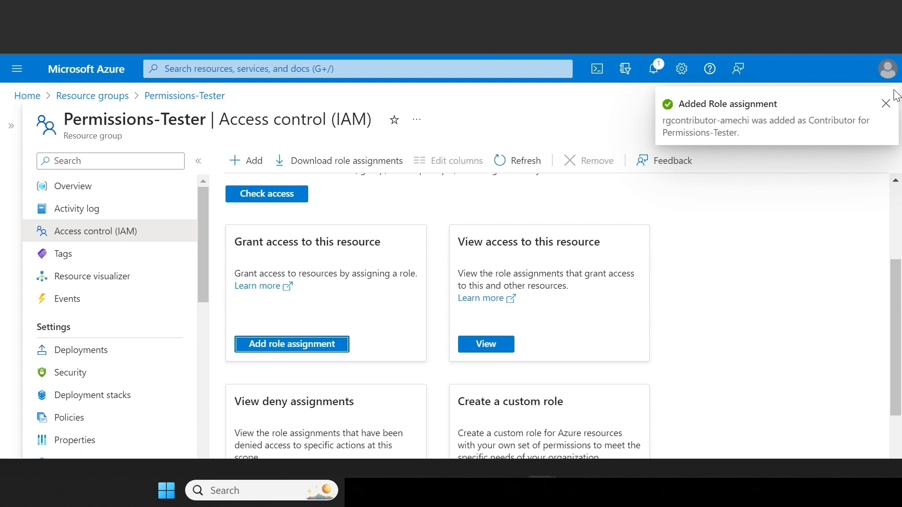
left_click(885, 104)
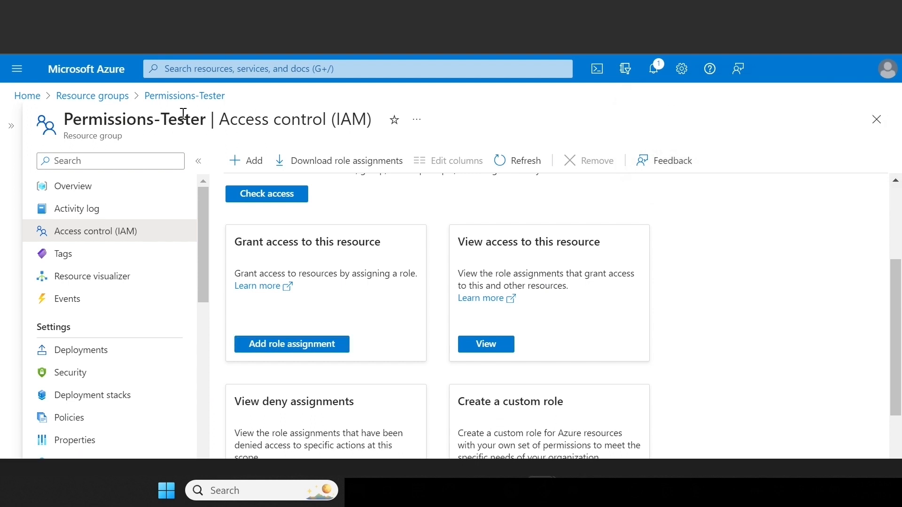
left_click(67, 71)
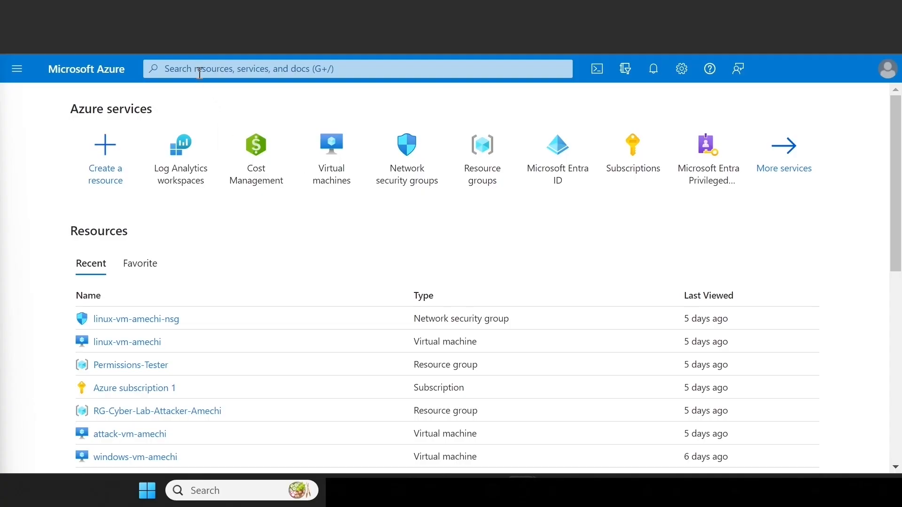
Step: Open the top search bar's dropdown of recent searches and services
left_click(199, 69)
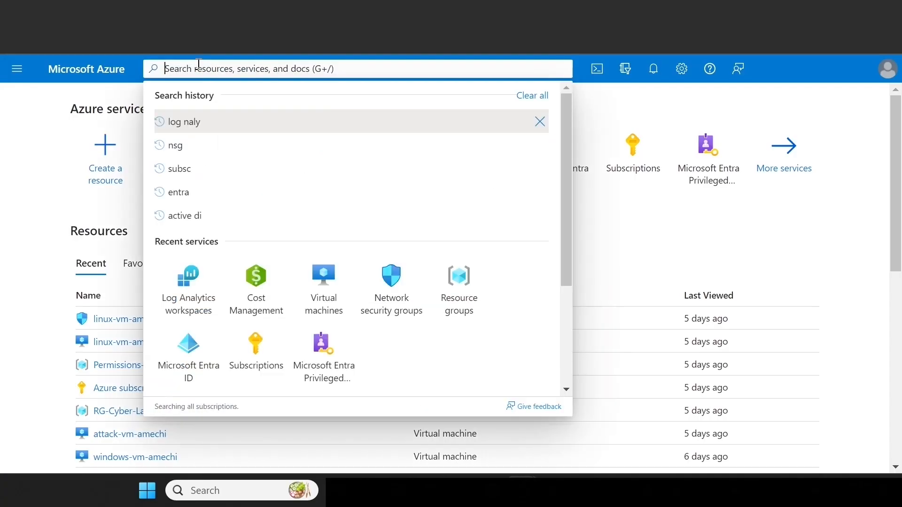
Step: Start a storage account named sacyberlabamechi in resource group RG-Cyber-Lab-Amechi, region East US
type("stora")
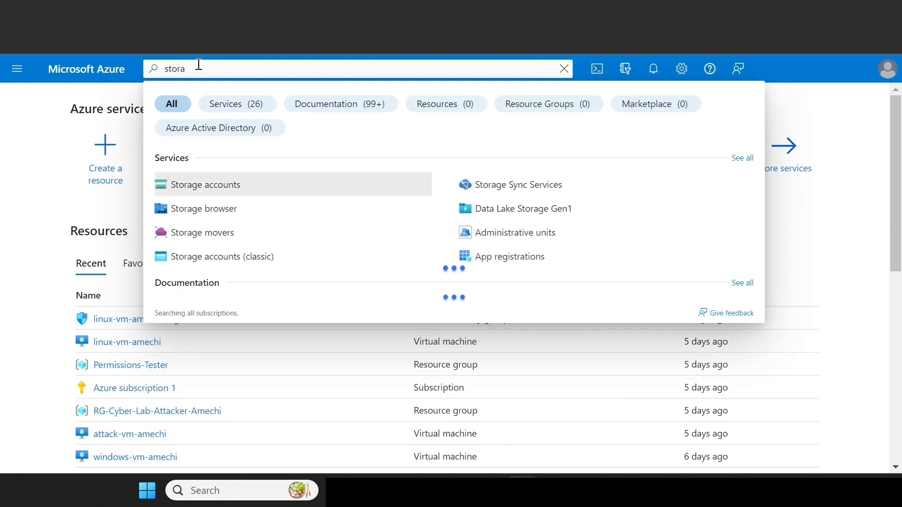
left_click(207, 190)
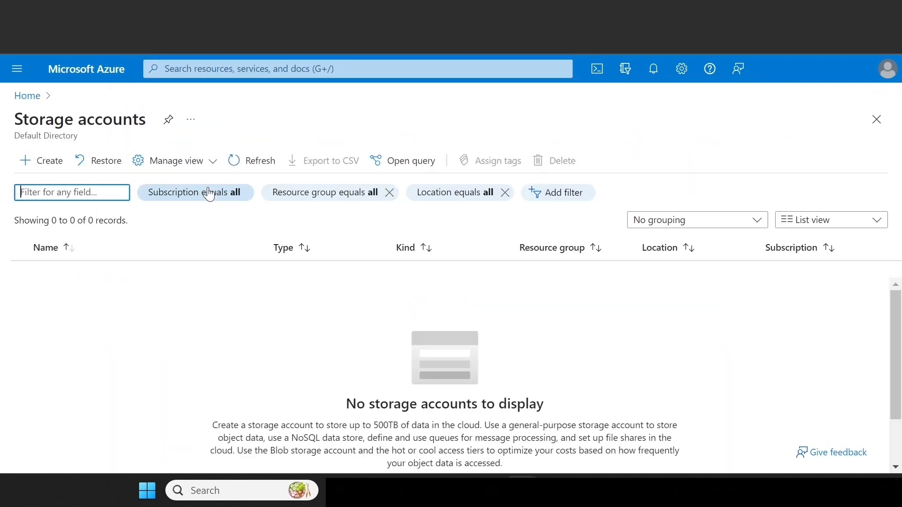
left_click(51, 161)
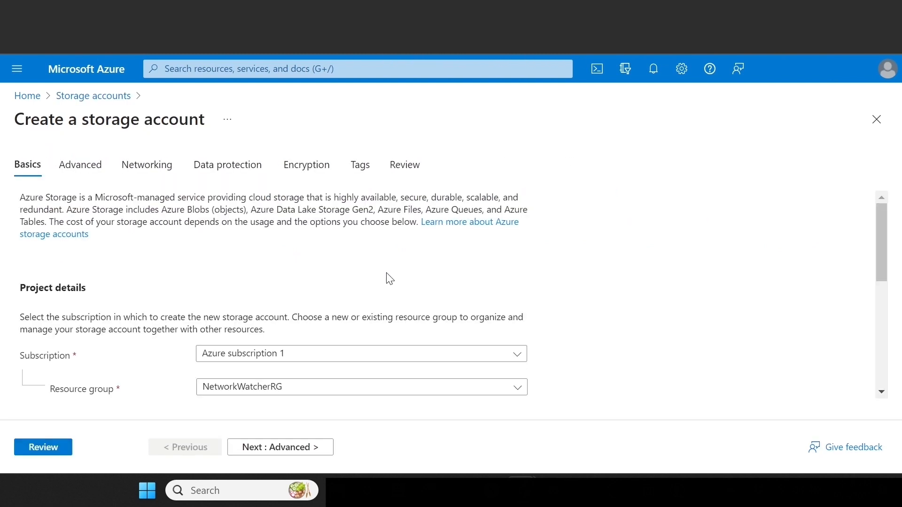
scroll(390, 279, "down", 3)
left_click(386, 246)
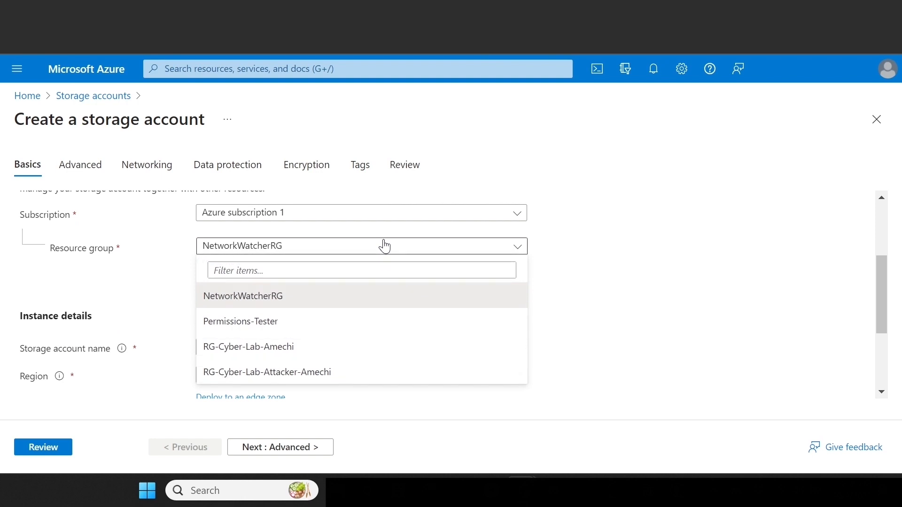
left_click(315, 346)
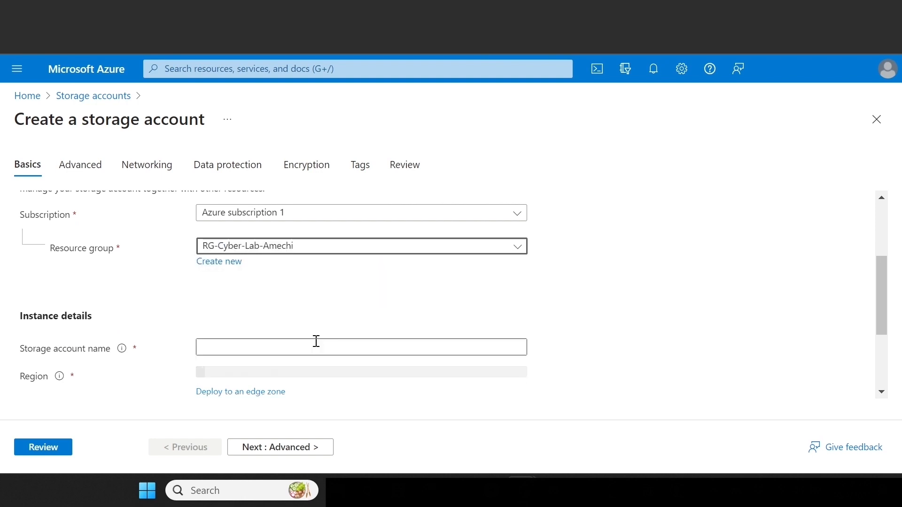
type("sacyberlabamechi")
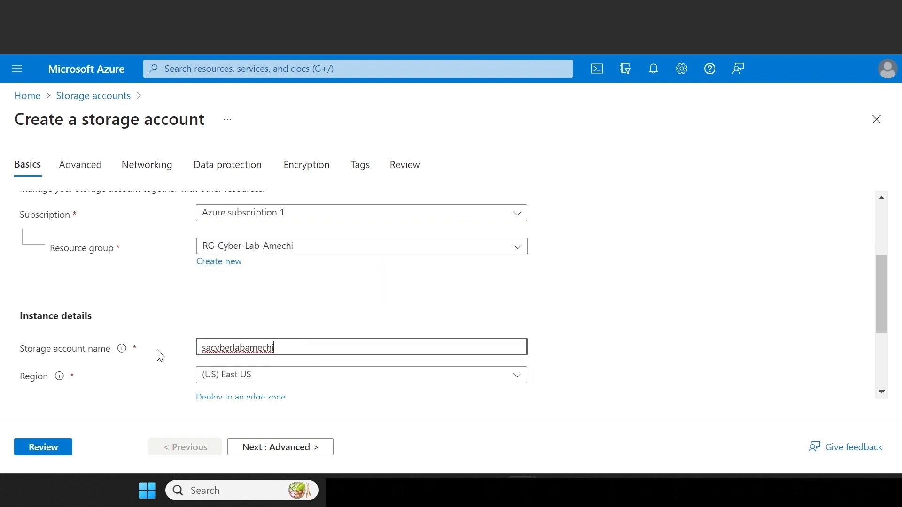
scroll(753, 306, "down", 3)
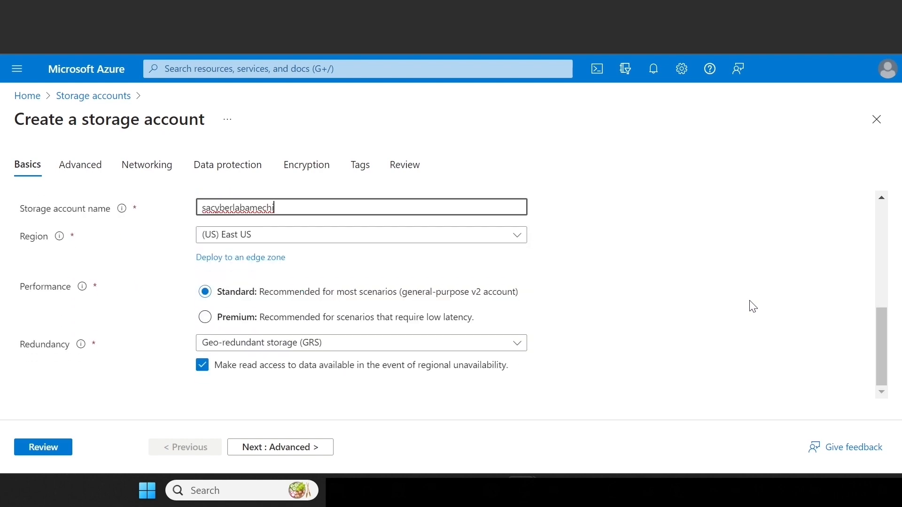
Step: Accept defaults on every tab and create sacyberlabamechi, then begin searching for Log Analytics
left_click(280, 447)
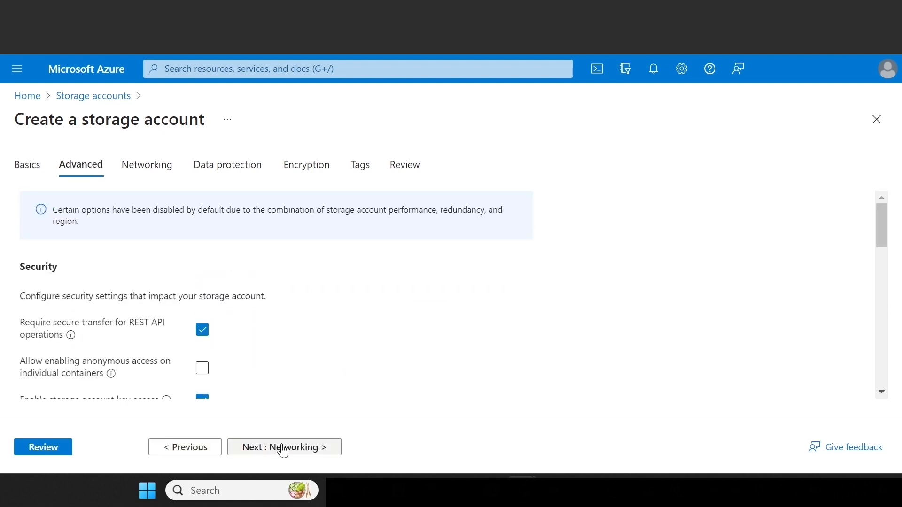
scroll(381, 322, "down", 15)
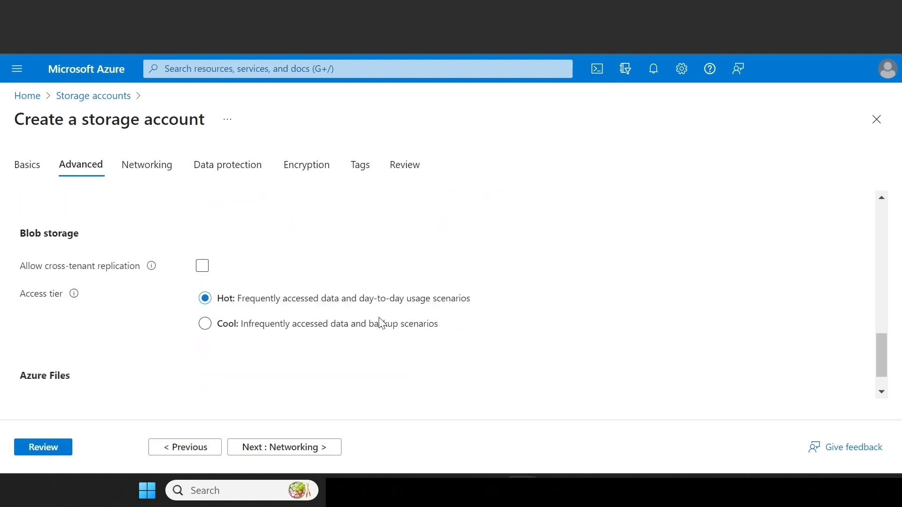
left_click(298, 454)
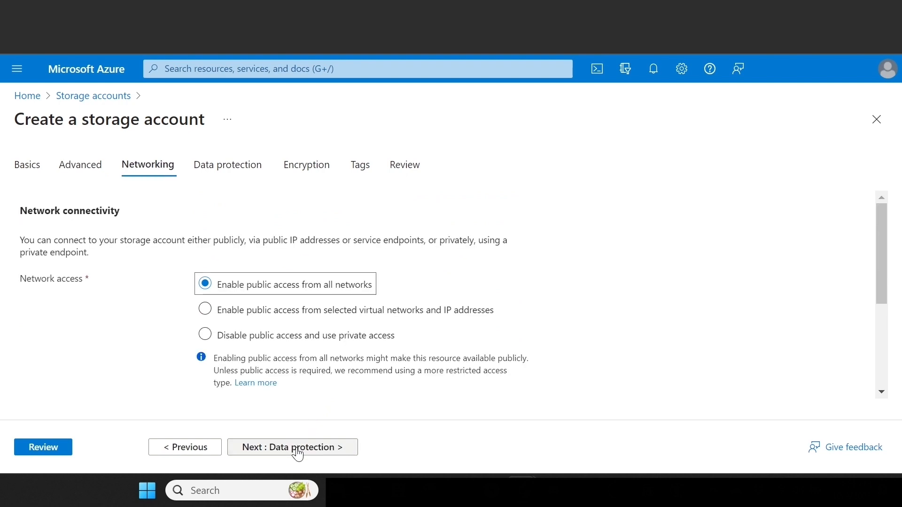
left_click(299, 454)
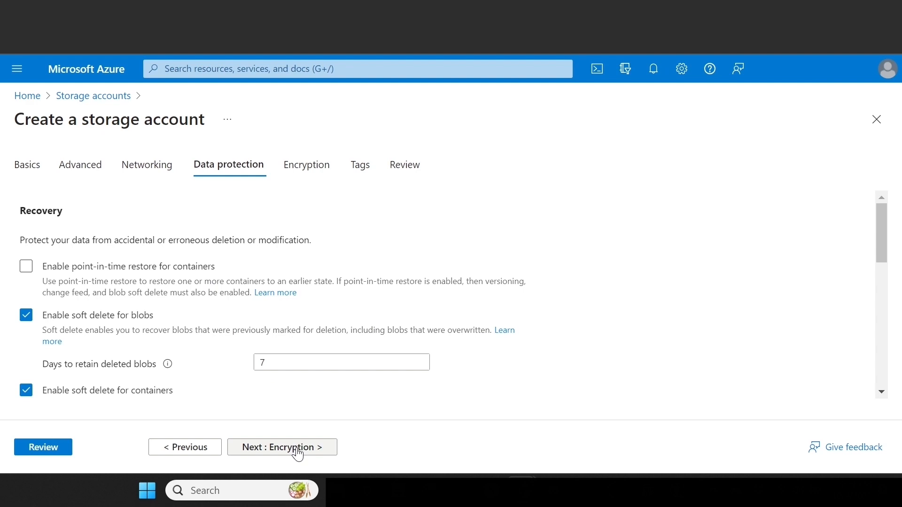
left_click(299, 454)
left_click(299, 454)
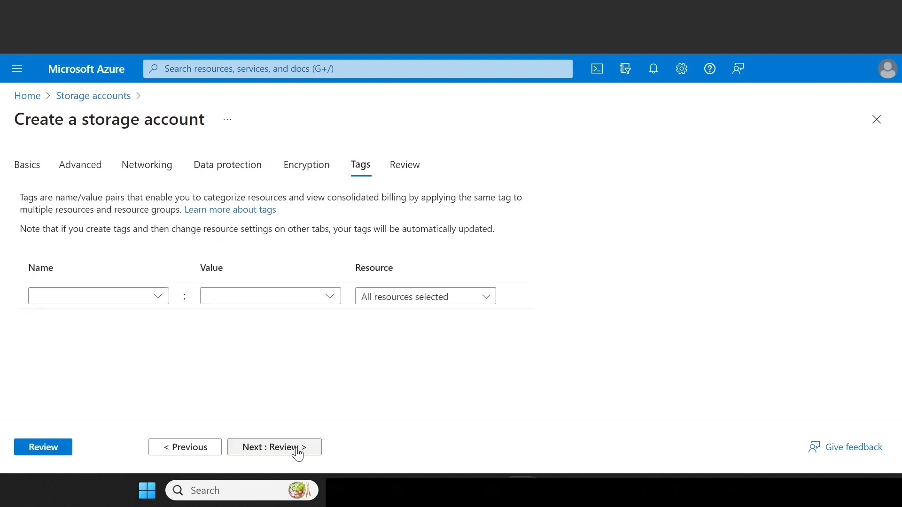
left_click(299, 454)
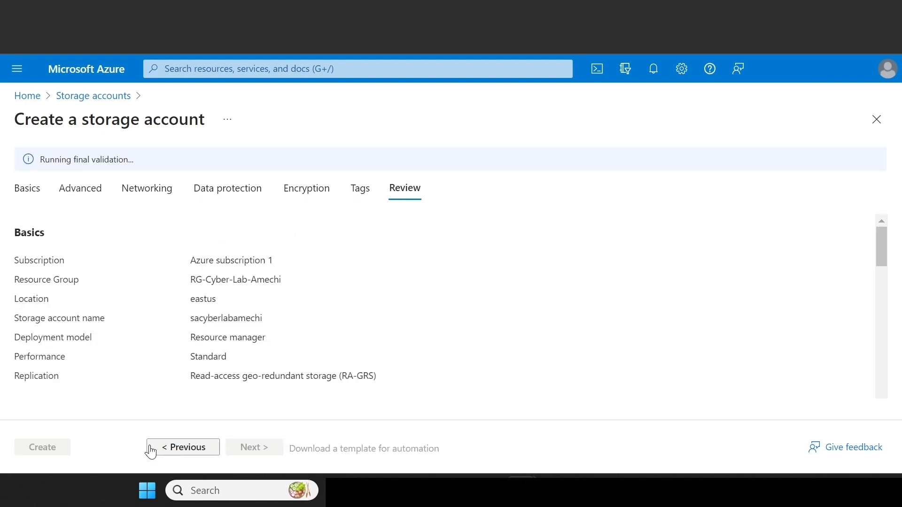
left_click(42, 448)
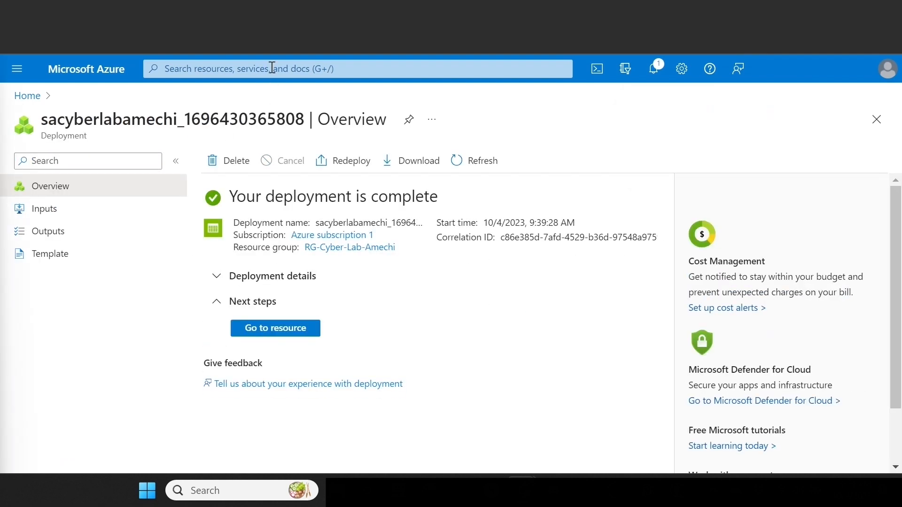
left_click(272, 69)
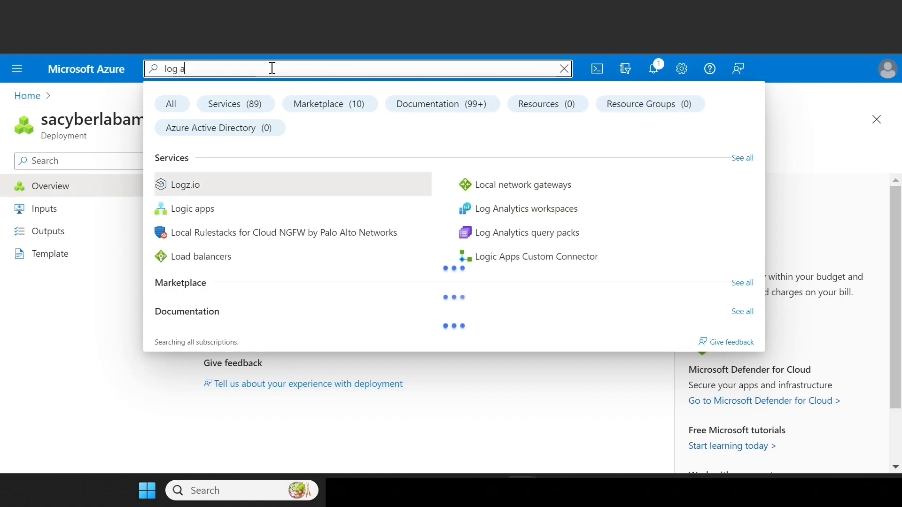
type("na")
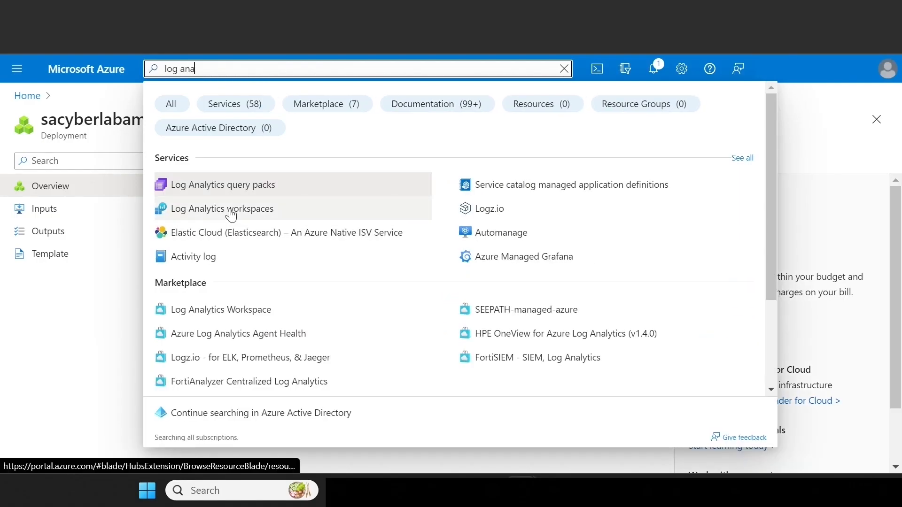
Step: Fill in a new Log Analytics workspace: resource group RG-Cyber-Lab-Amechi, name LAW-Cyber-Lab-Amechi
left_click(230, 212)
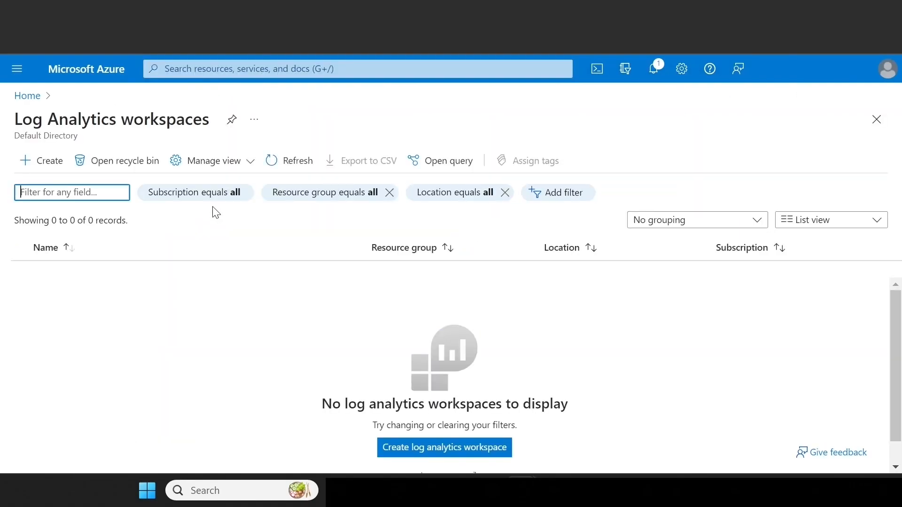
left_click(52, 163)
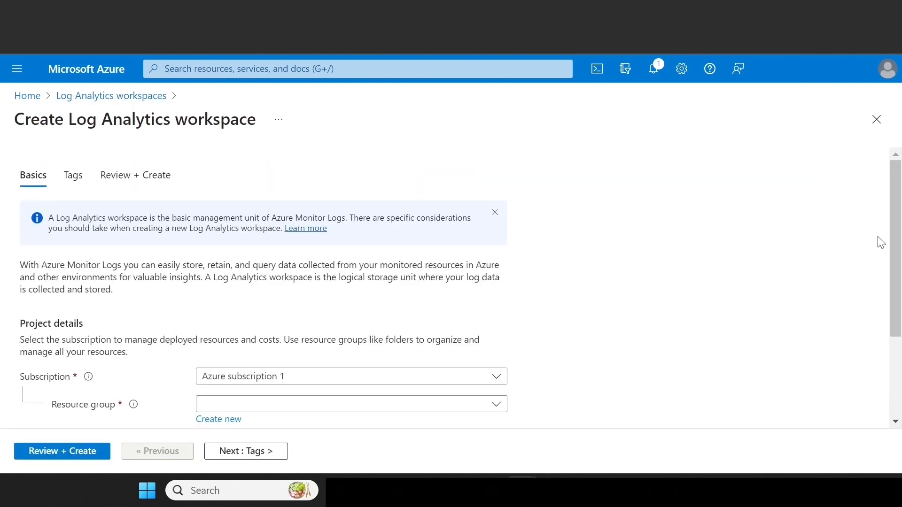
left_click_drag(896, 249, 900, 353)
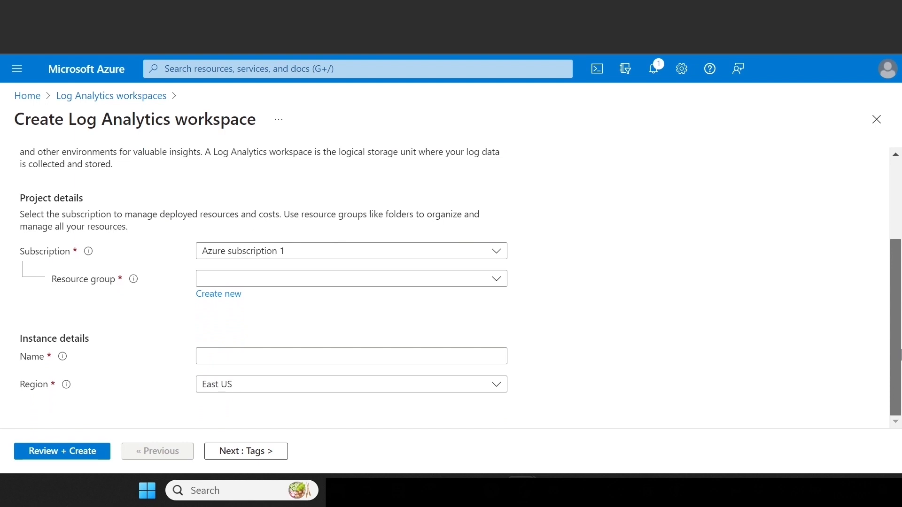
left_click(496, 280)
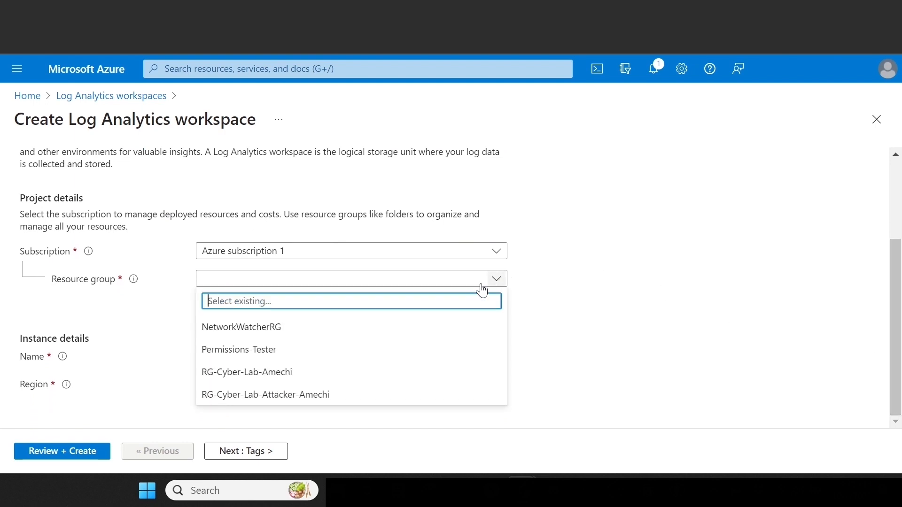
left_click(301, 372)
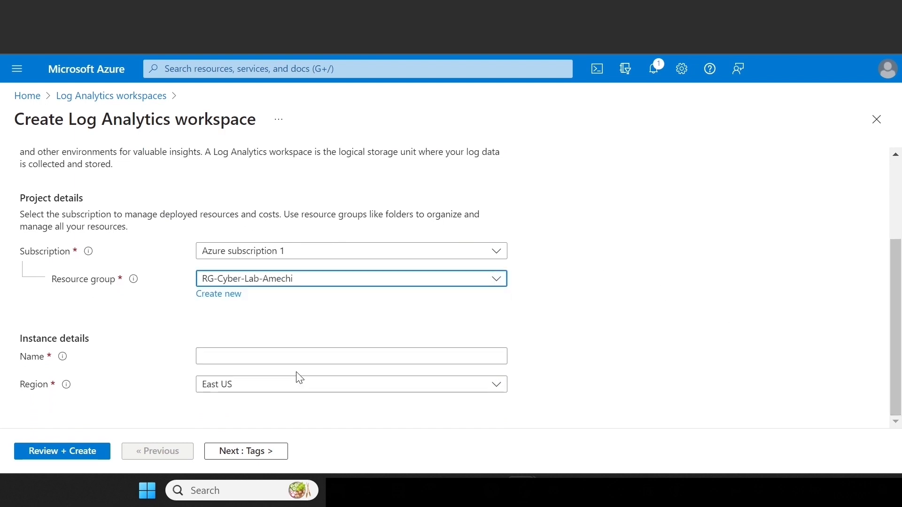
left_click(302, 356)
type("LAW-Cyber-Lab-Amechi")
Step: Review and create the workspace, then return to the portal home page
left_click(249, 455)
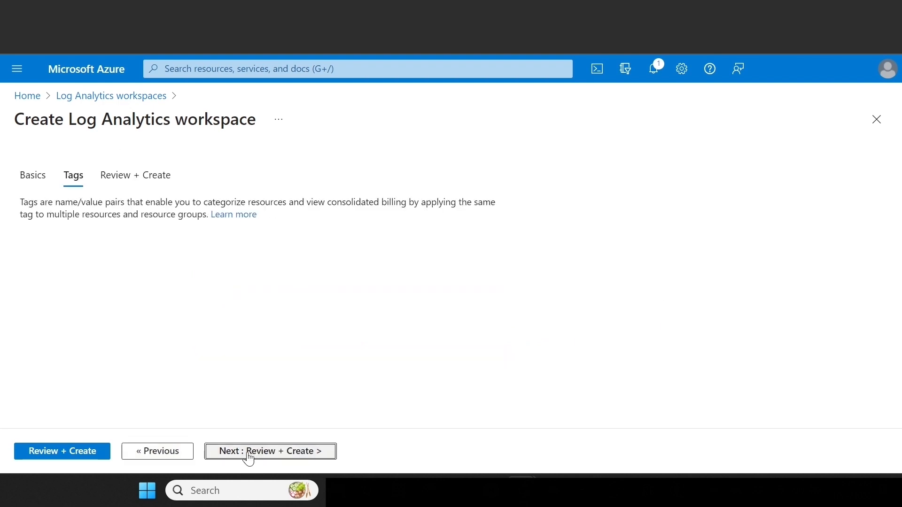
left_click(249, 454)
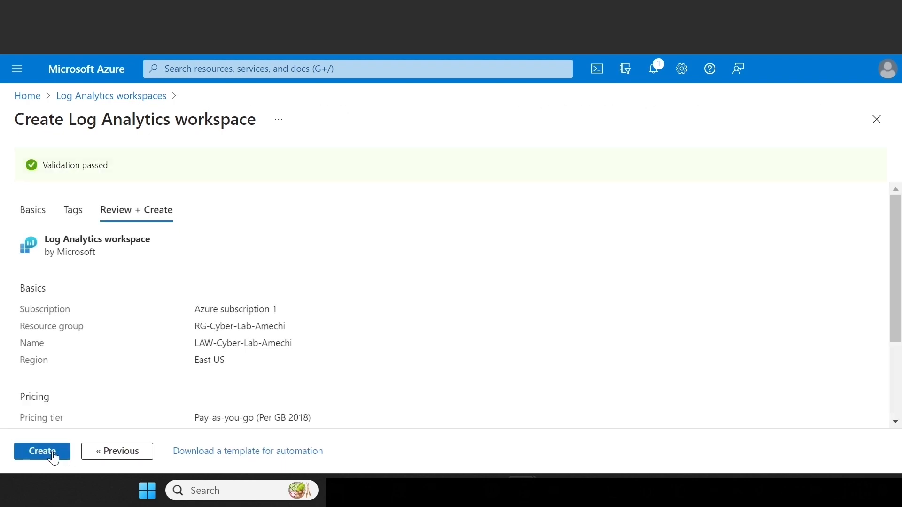
left_click(42, 451)
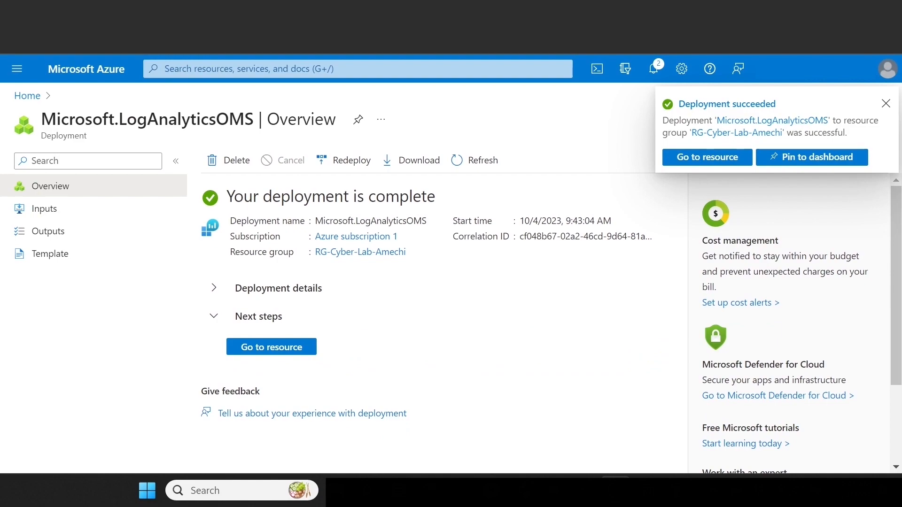
left_click(108, 79)
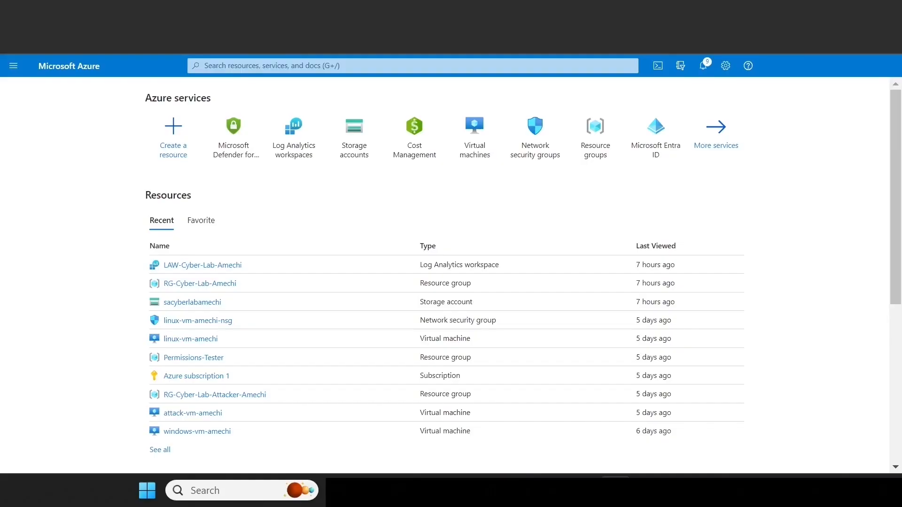
Step: Find Microsoft Sentinel via search and add it to the LAW-Cyber-Lab-Amechi workspace
left_click(273, 68)
type("sentin")
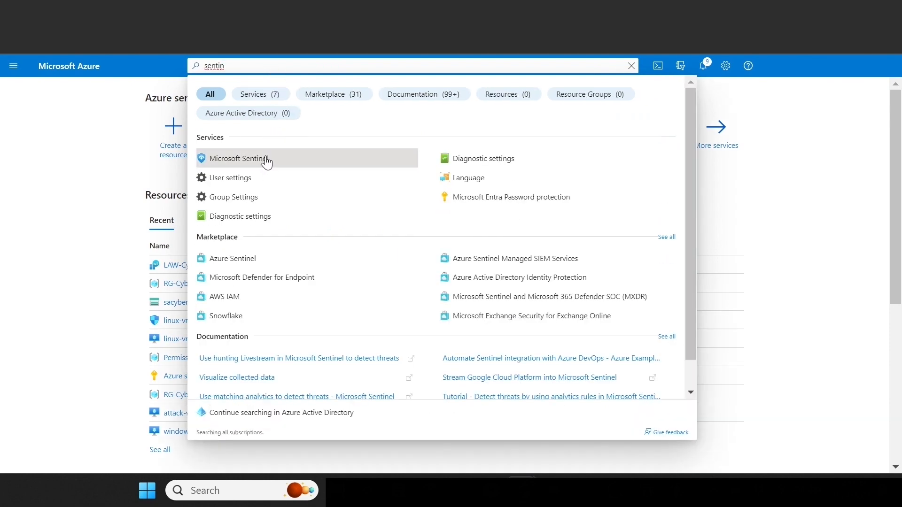
left_click(265, 160)
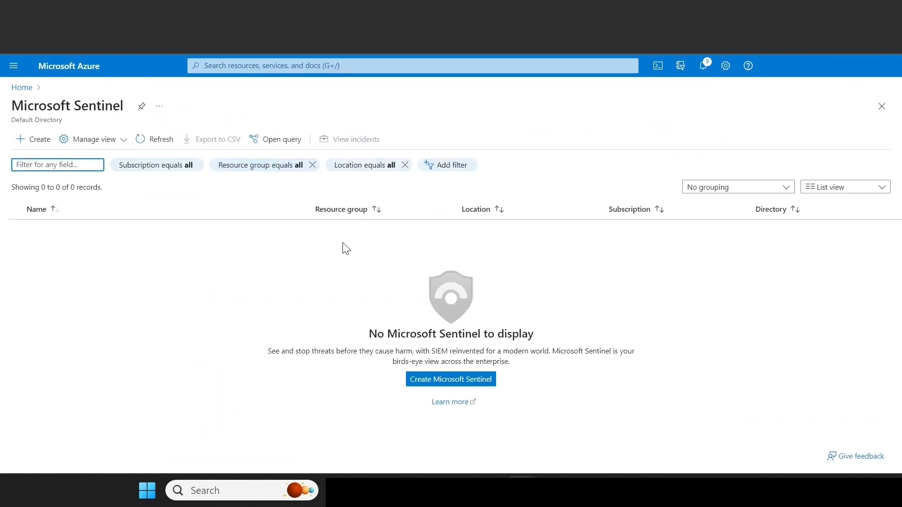
left_click(429, 381)
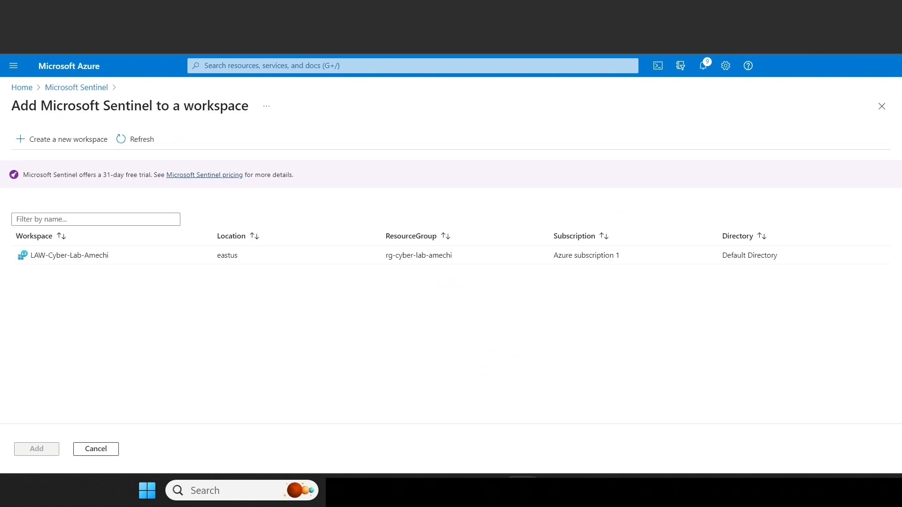
left_click(97, 256)
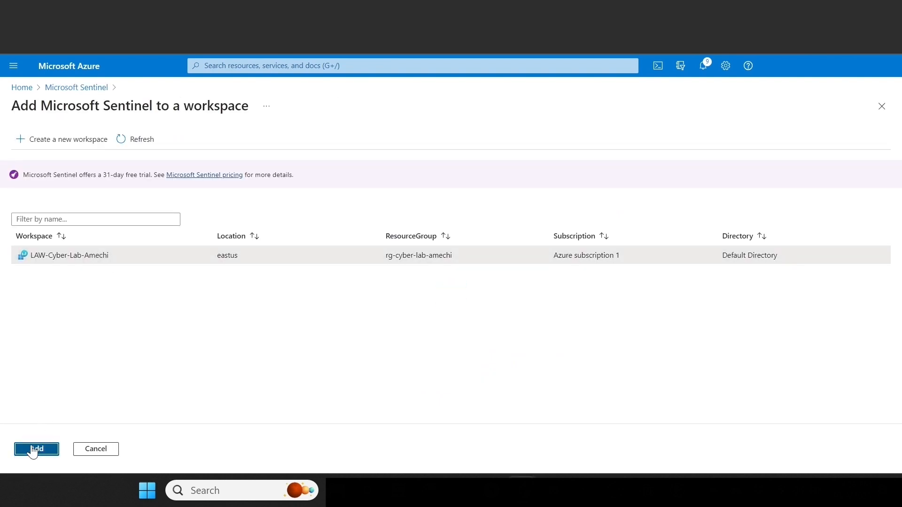
left_click(33, 450)
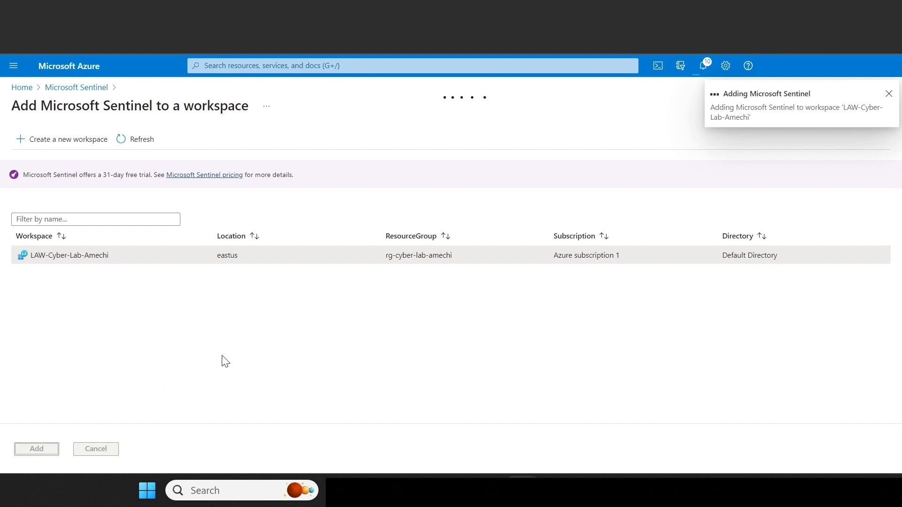
scroll(65, 358, "down", 3)
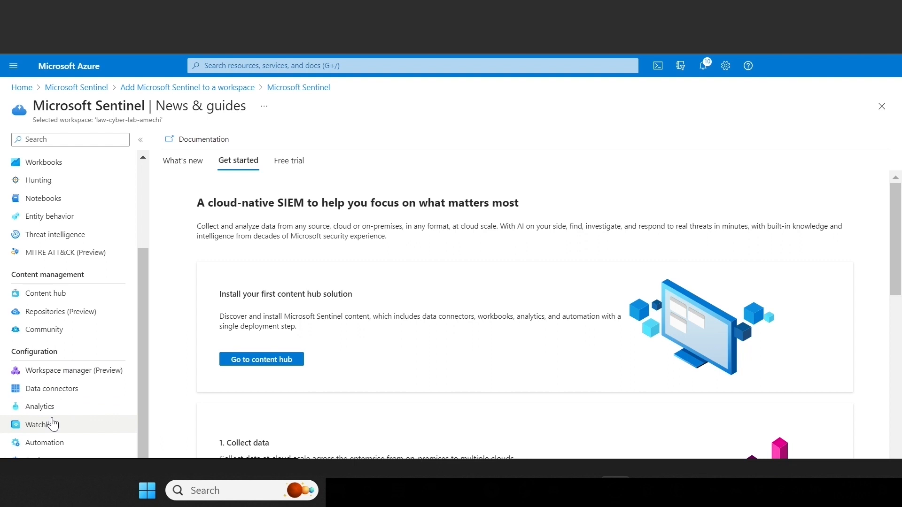
Step: Start a new Sentinel watchlist with name and alias geoip
left_click(54, 424)
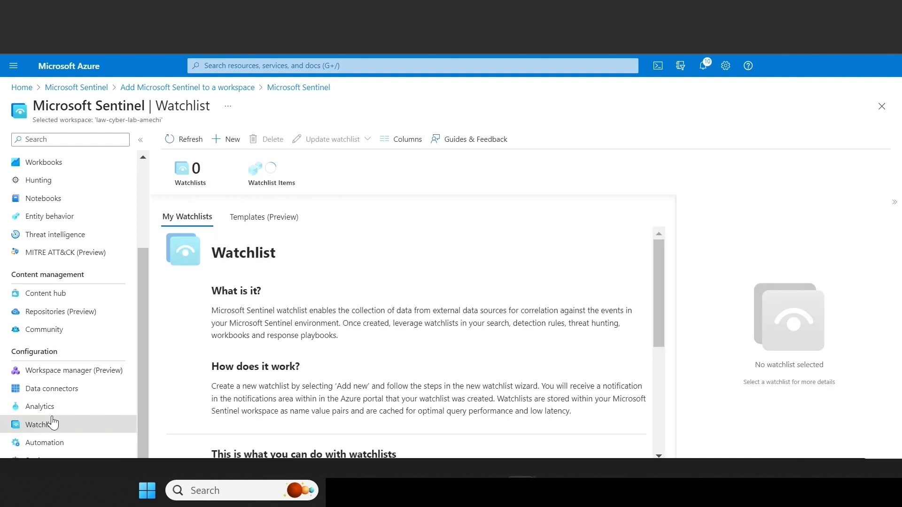
left_click(224, 140)
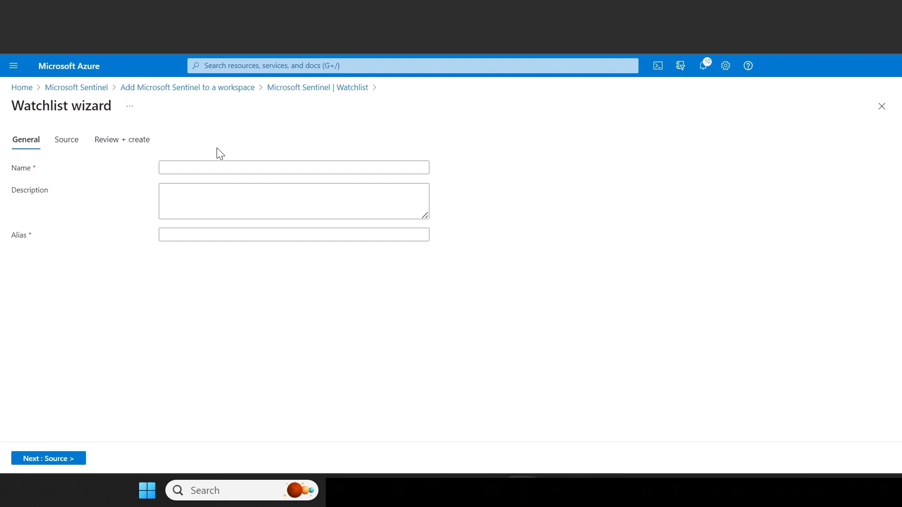
left_click(209, 167)
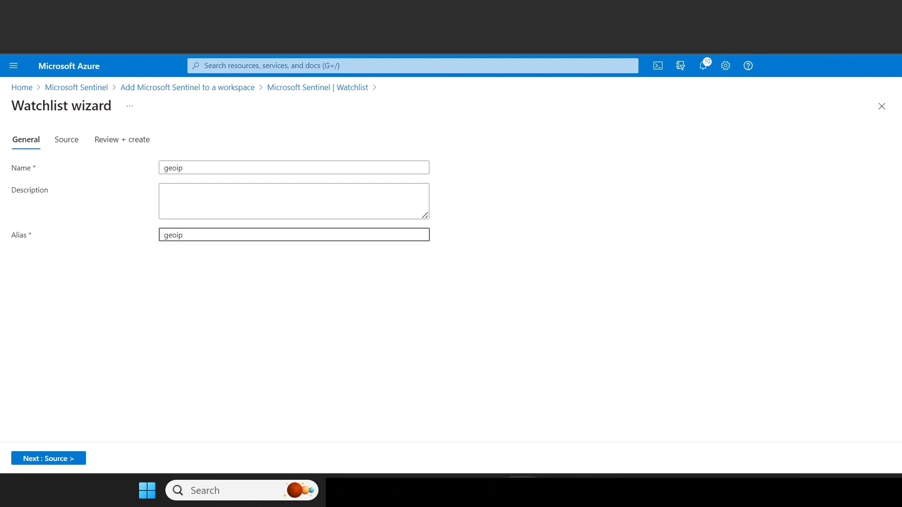
left_click(46, 460)
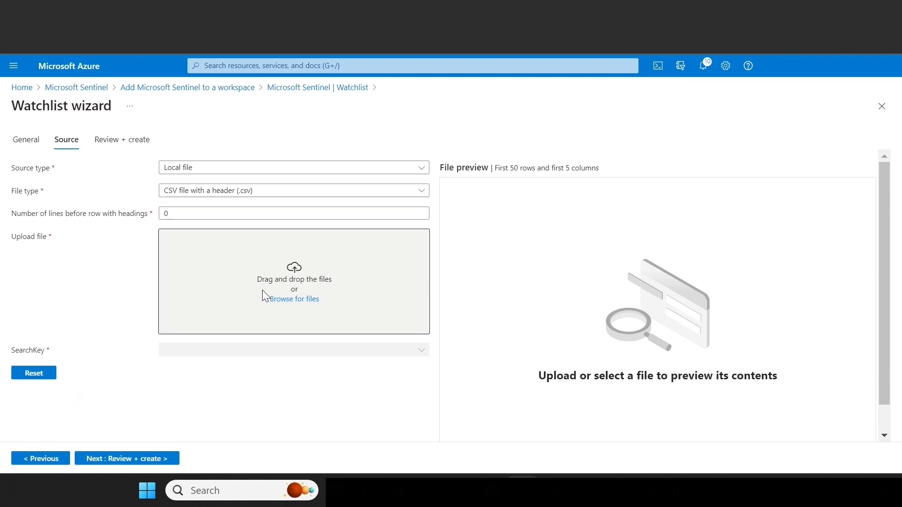
Step: Upload geoip-summarized.csv with network as search key, create the watchlist, and view its details
left_click(280, 299)
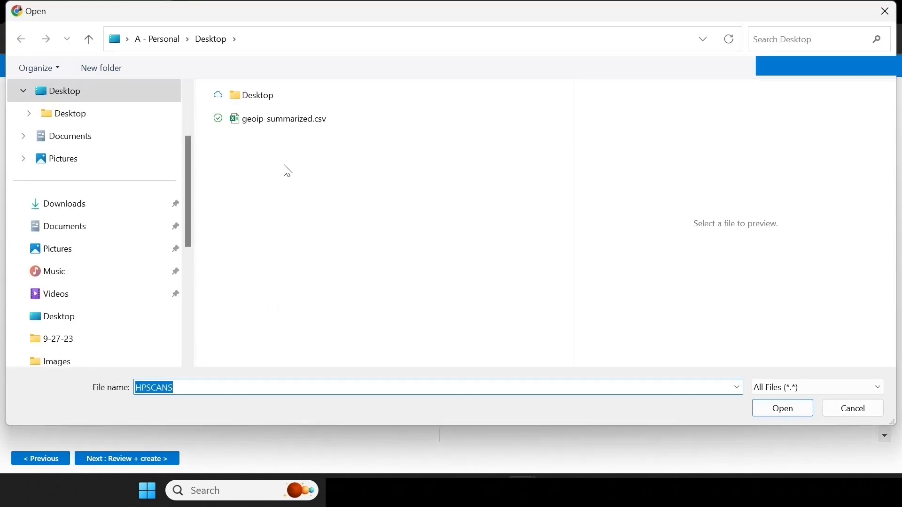
left_click(288, 123)
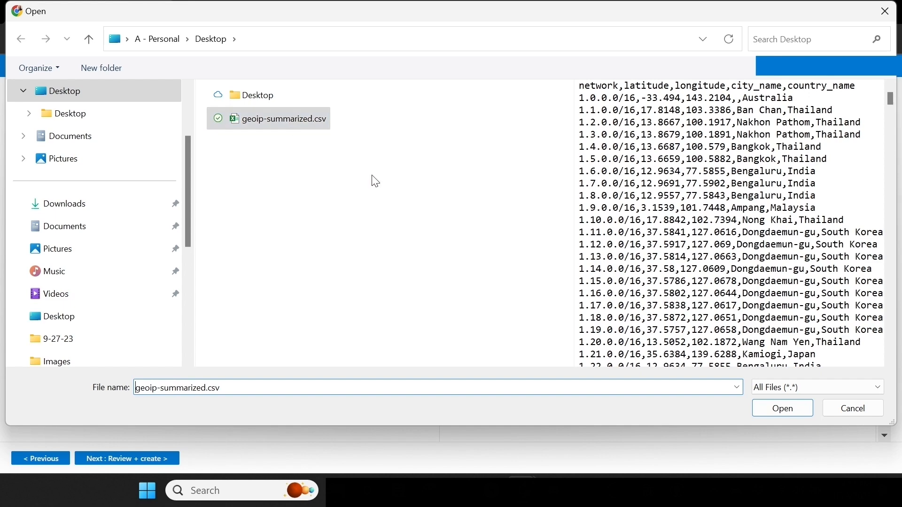
left_click(781, 410)
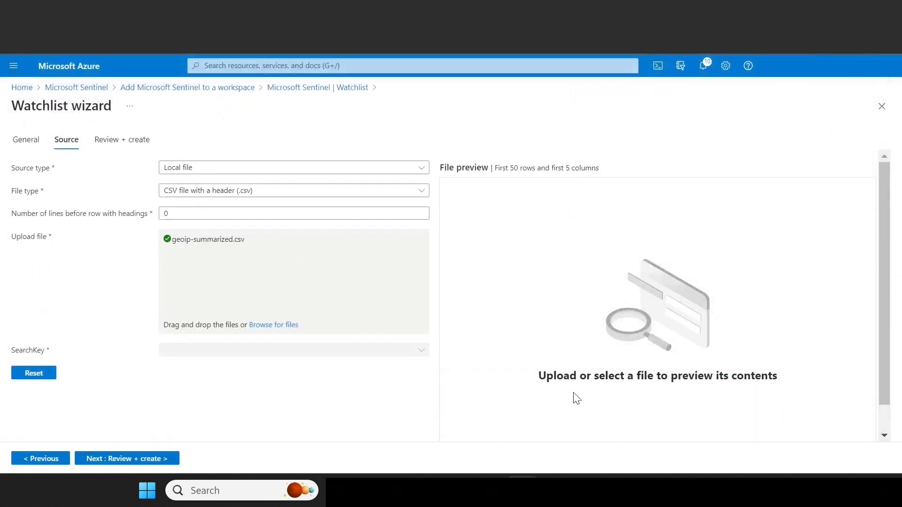
left_click(210, 353)
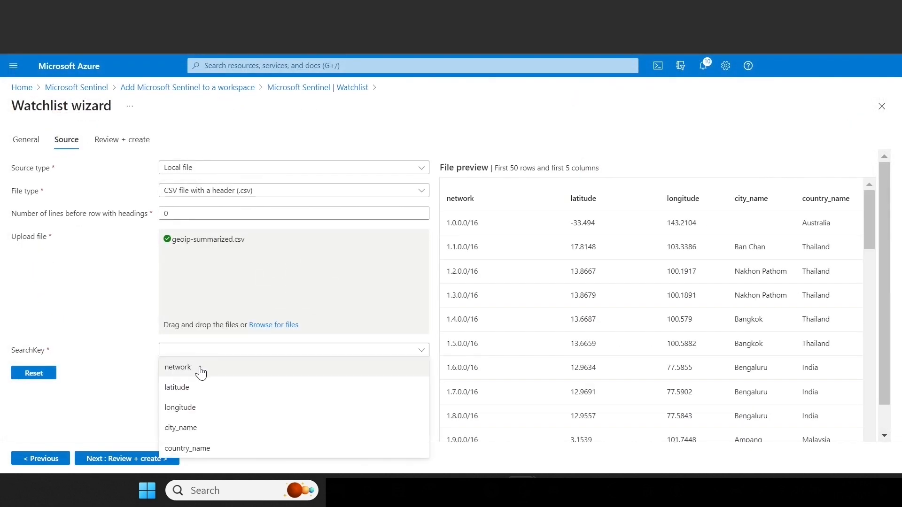
left_click(199, 367)
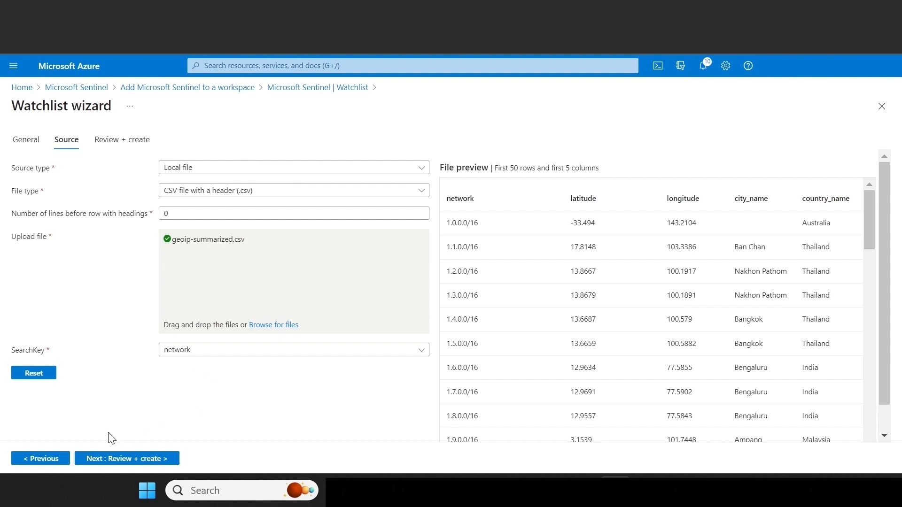
left_click(98, 459)
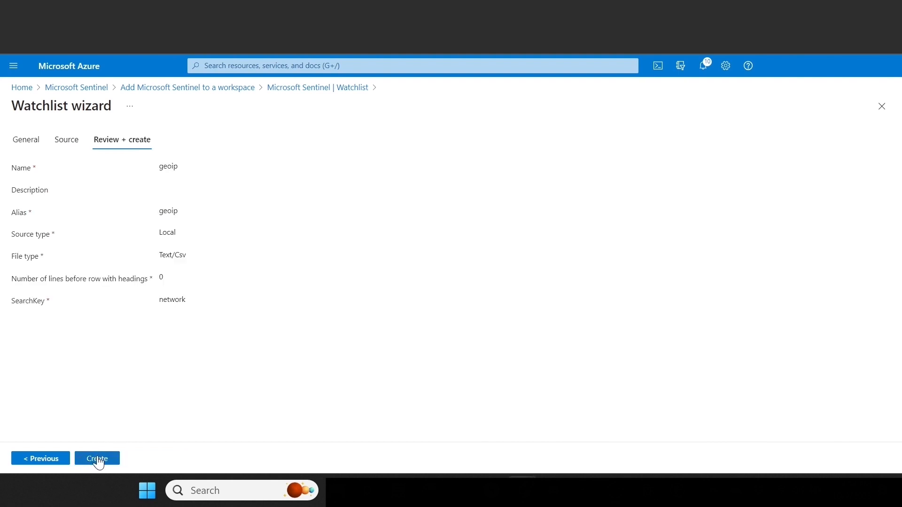
left_click(99, 460)
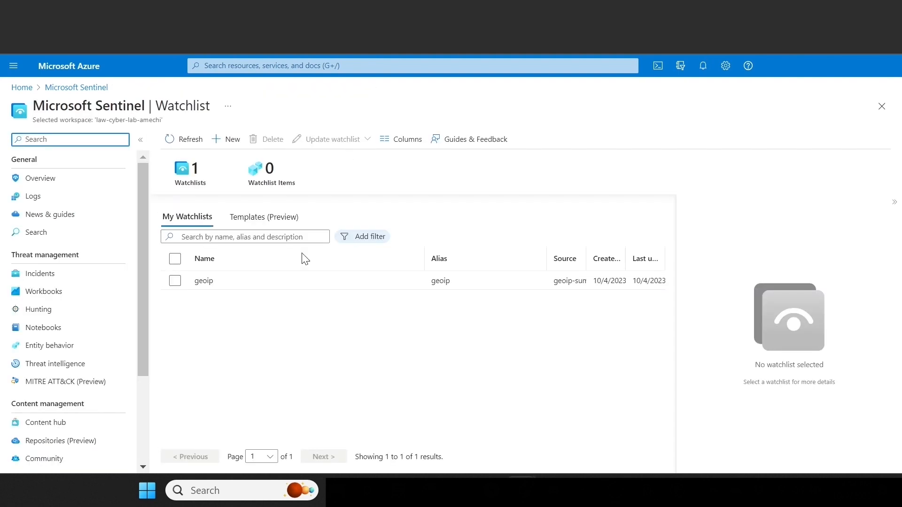
left_click(175, 281)
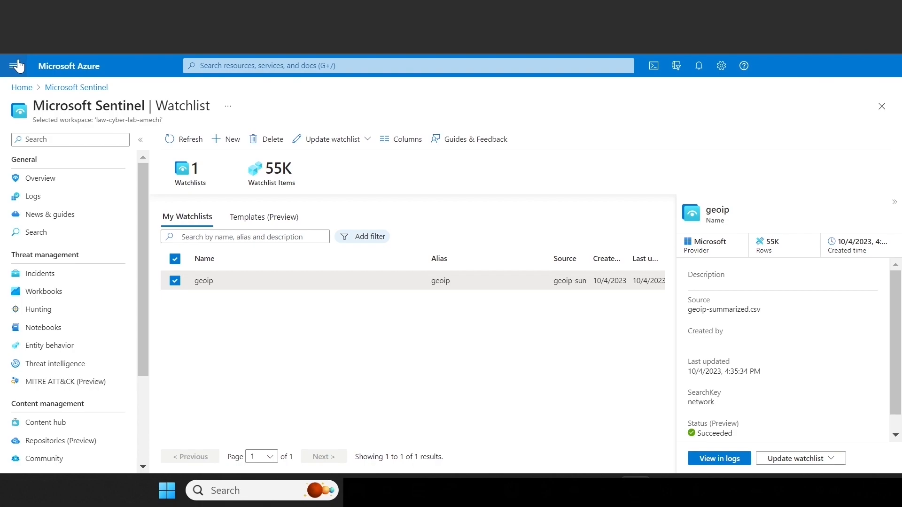
left_click(65, 69)
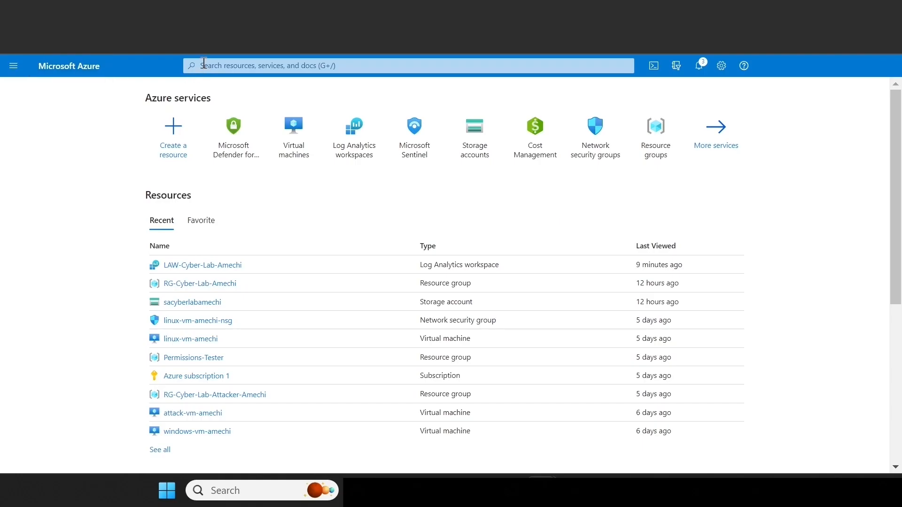
Step: In Defender for Cloud environment settings, edit the LAW-Cyber-Lab-Amechi workspace under Azure subscription 1
left_click(203, 64)
type("windows")
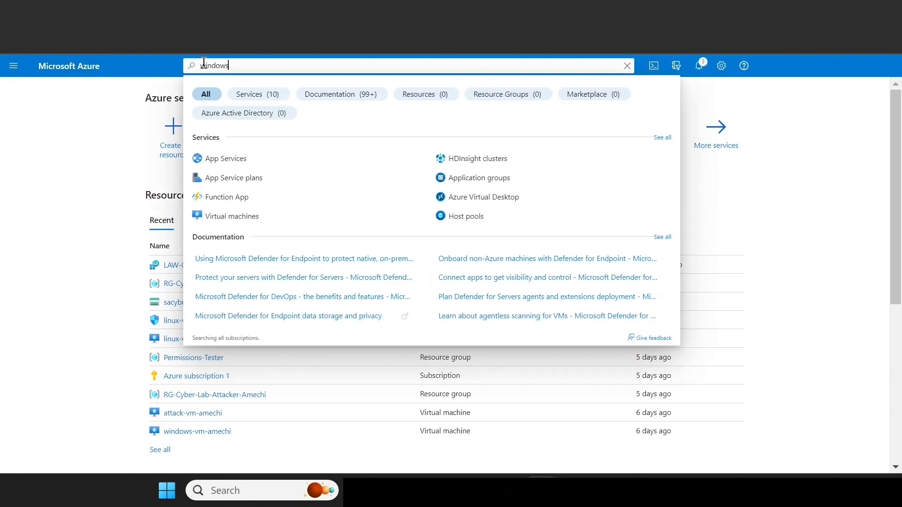
type(" defender")
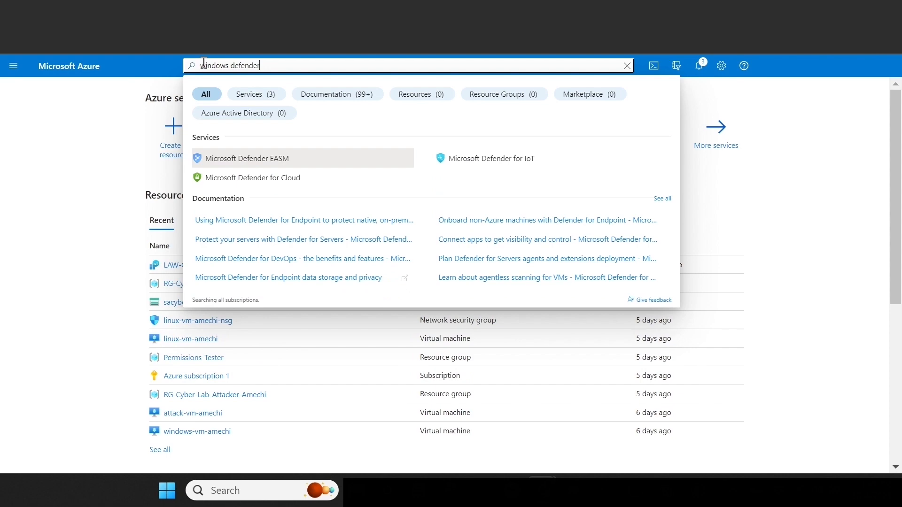
left_click(222, 177)
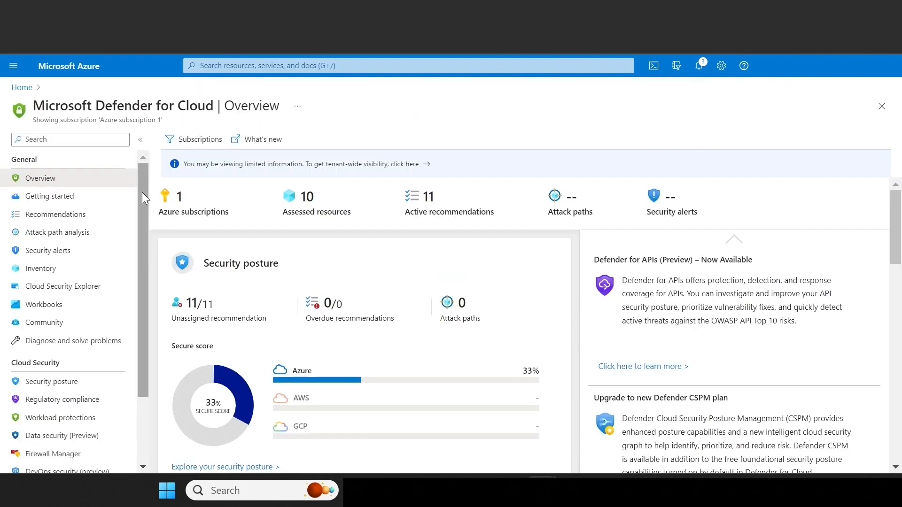
scroll(134, 268, "down", 2)
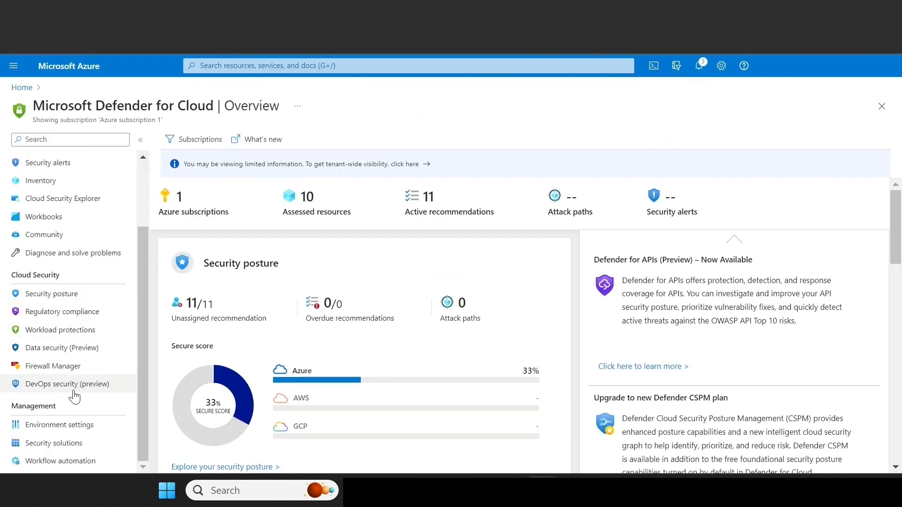
left_click(61, 429)
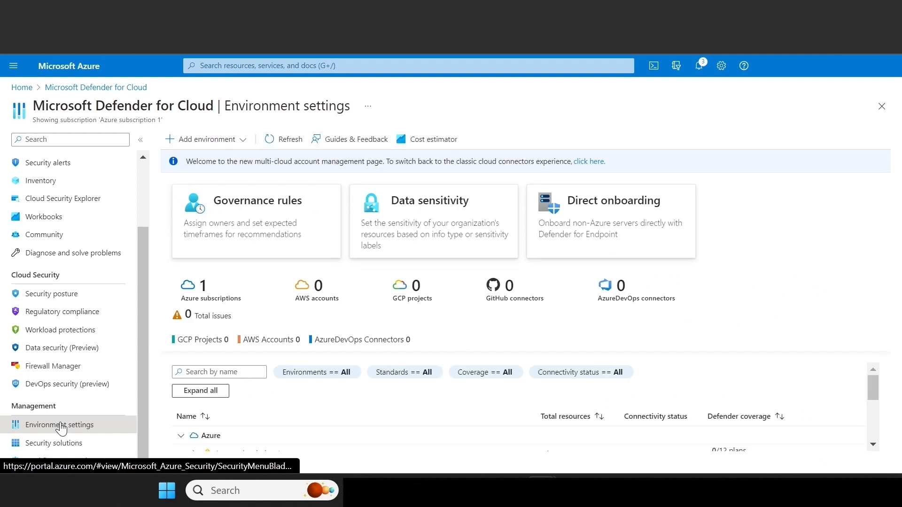
scroll(875, 390, "down", 1)
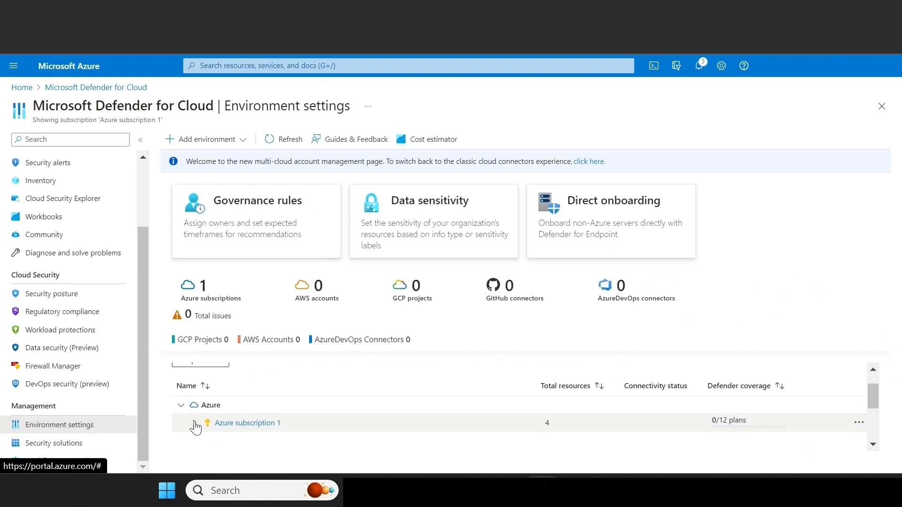
left_click(194, 423)
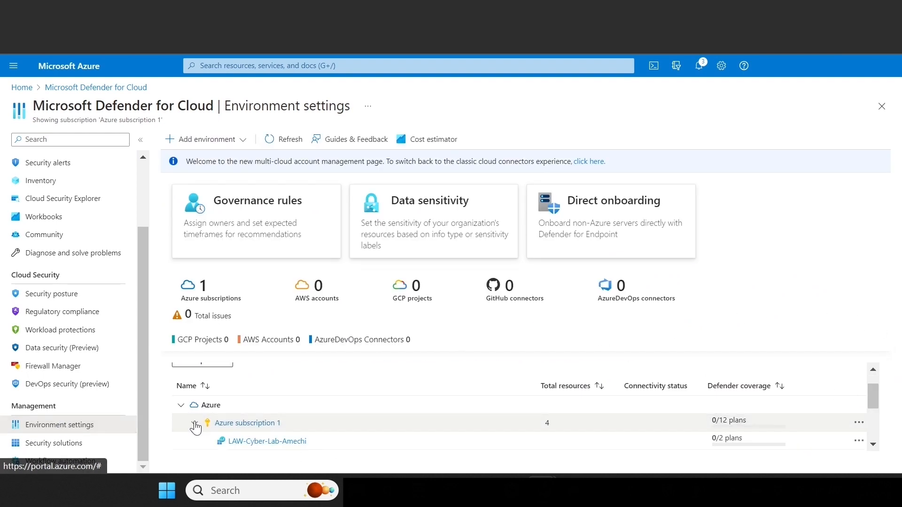
left_click(859, 441)
left_click(788, 454)
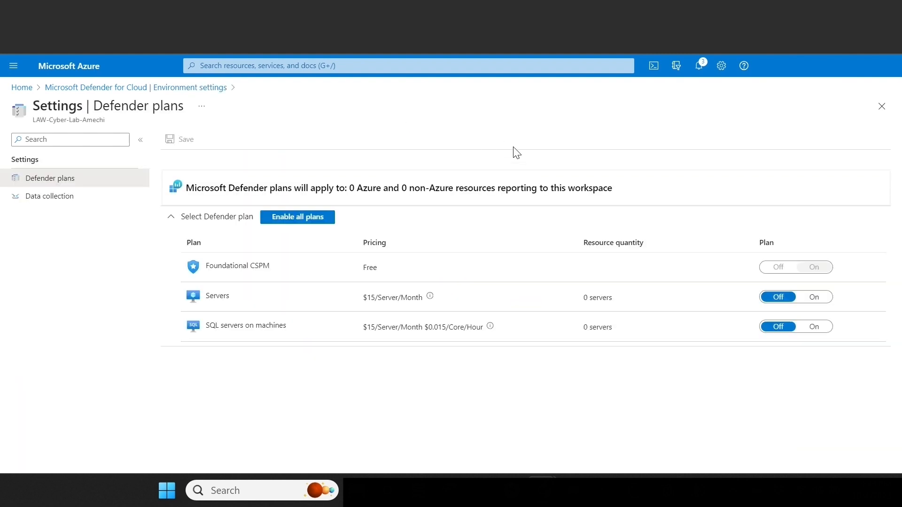
Step: Turn on the Servers and SQL servers on machines plans and save
left_click(813, 298)
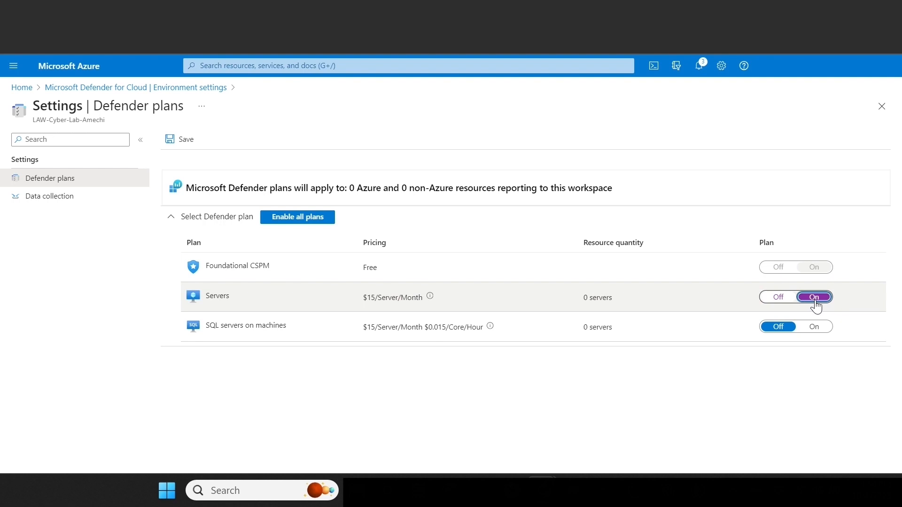
left_click(815, 328)
left_click(184, 140)
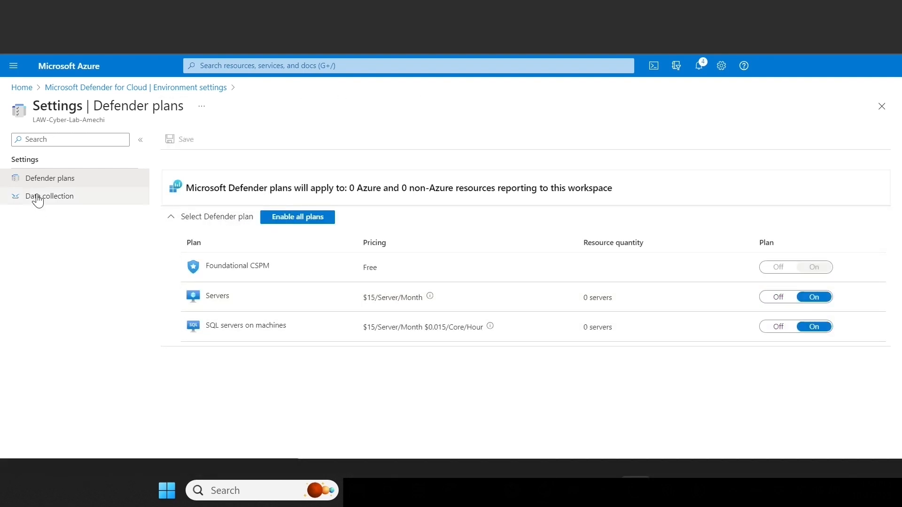
Step: Set Windows security data collection to All Events and save
left_click(36, 197)
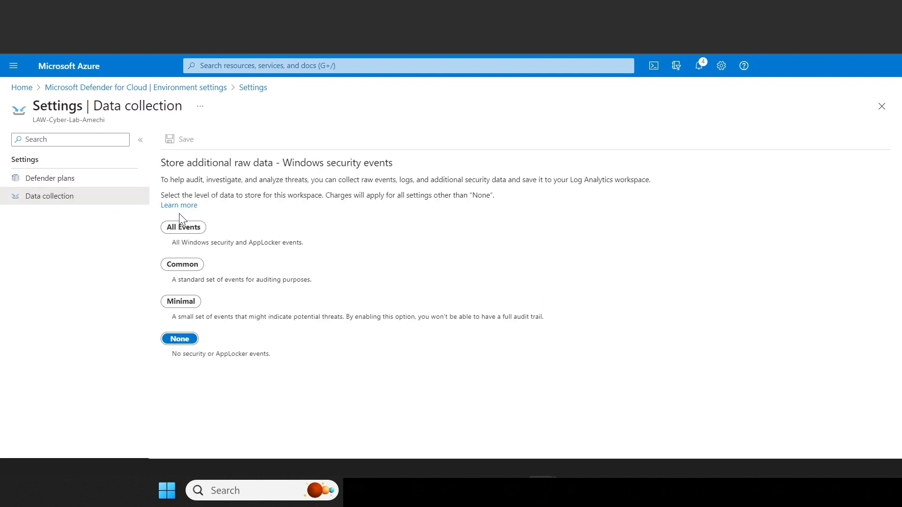
left_click(184, 227)
left_click(182, 151)
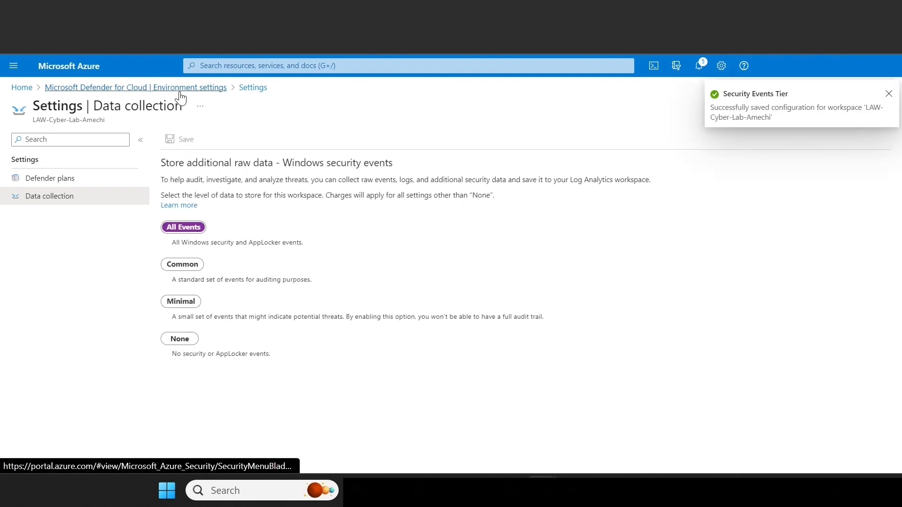
left_click(181, 98)
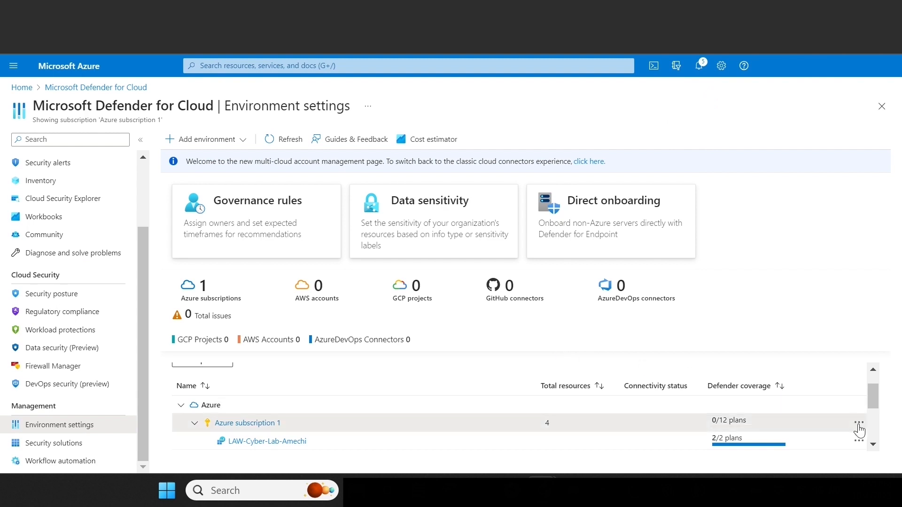
Step: Switch Azure subscription 1's Servers, Databases, Storage, Key Vault and Defender CSPM plans On
left_click(859, 422)
left_click(787, 434)
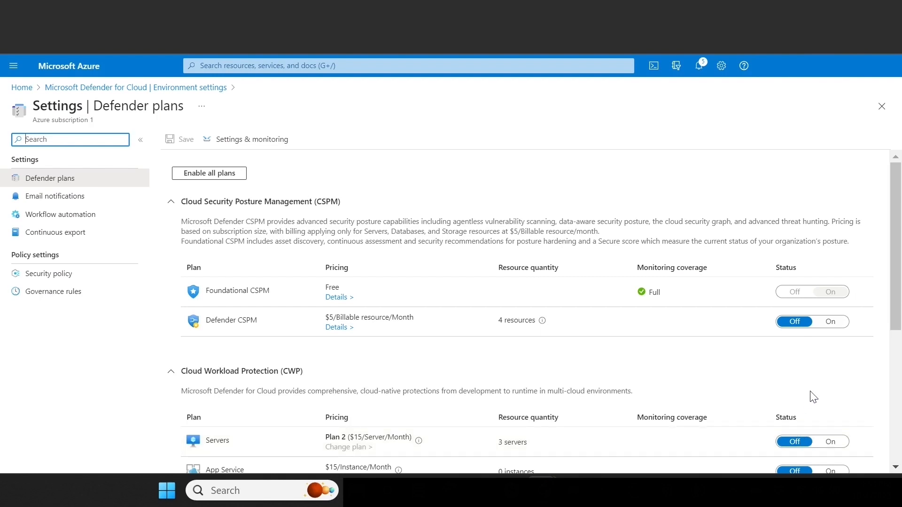
left_click_drag(898, 301, 891, 337)
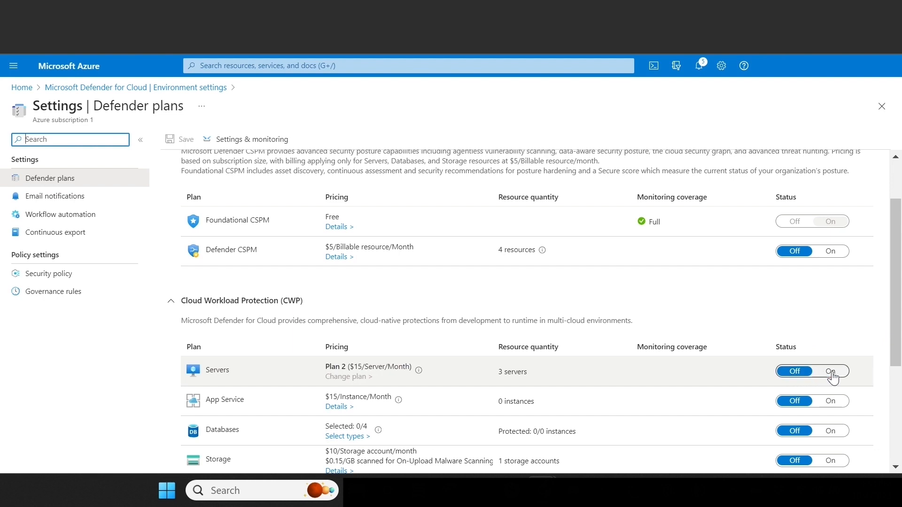
left_click(830, 372)
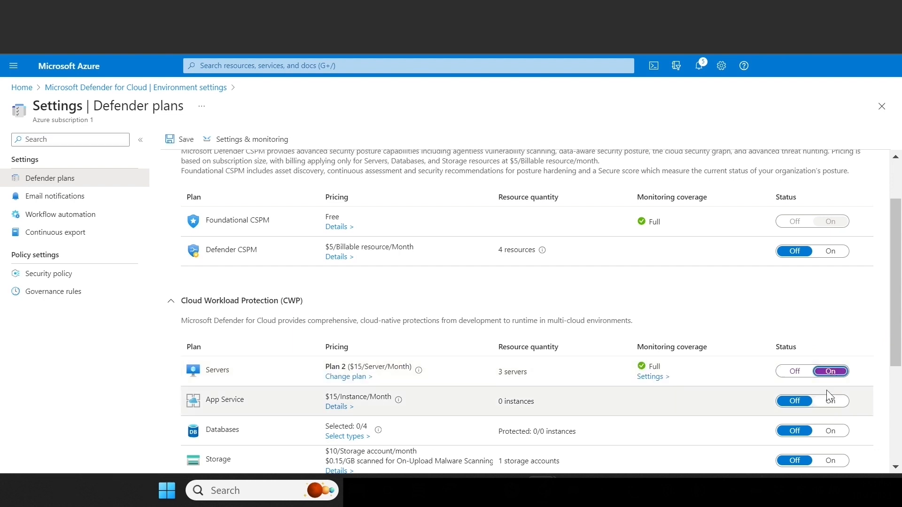
left_click(829, 431)
left_click(831, 461)
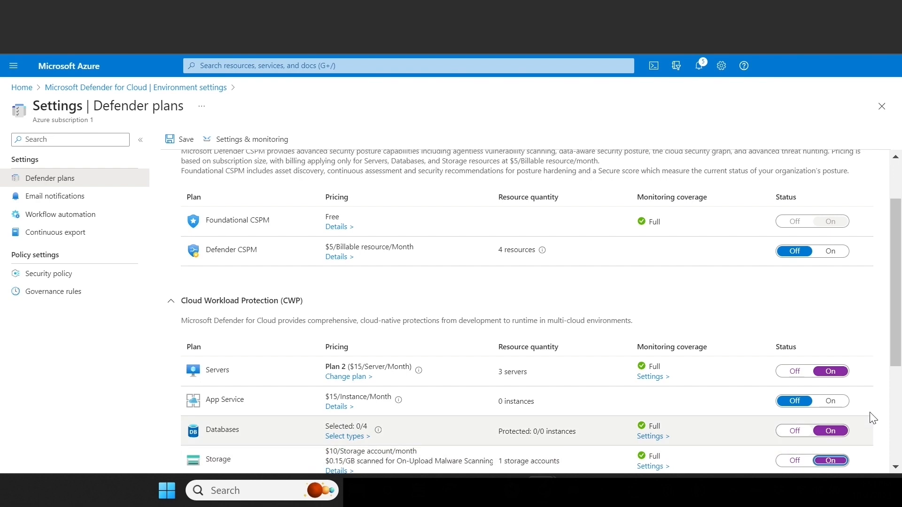
left_click_drag(899, 357, 896, 431)
left_click(830, 384)
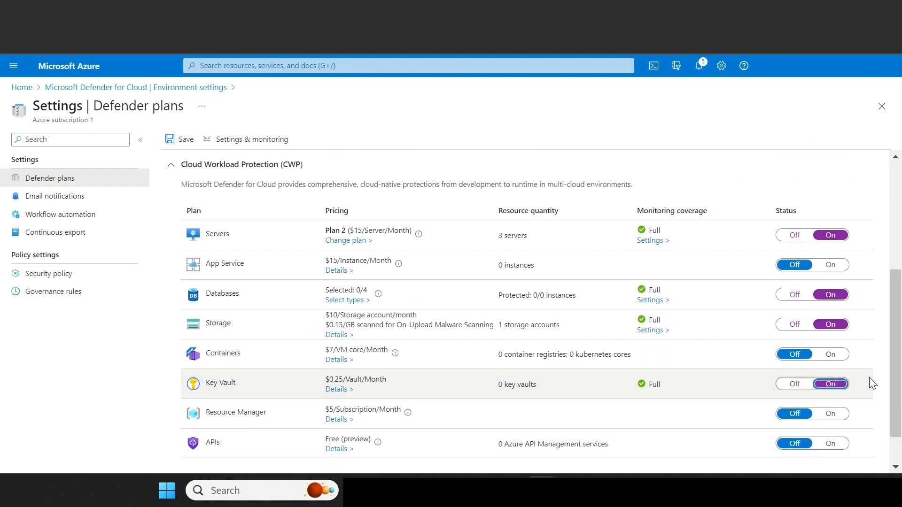
left_click_drag(895, 380, 899, 288)
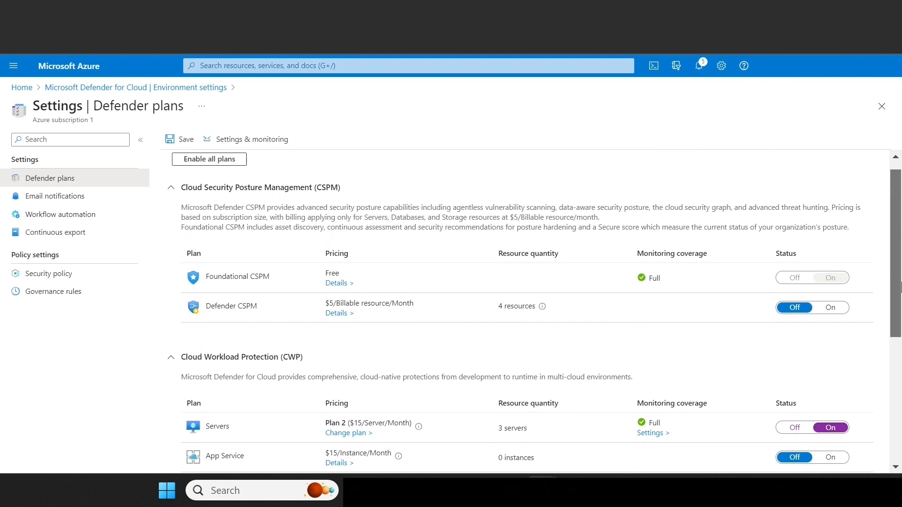
left_click(831, 308)
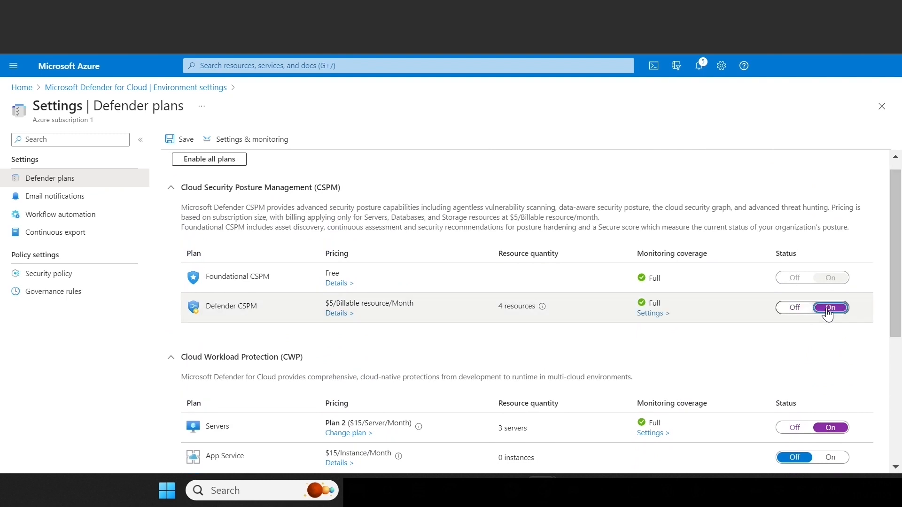
left_click_drag(899, 297, 899, 289)
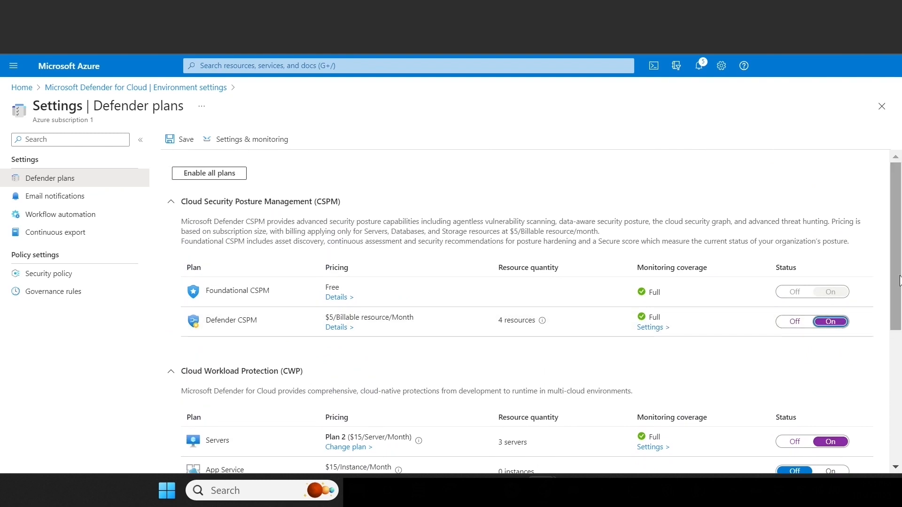
Step: Set the Servers plan's agent to Azure Monitor Agent with custom workspace LAW-Cyber-Lab-Amechi
left_click(651, 447)
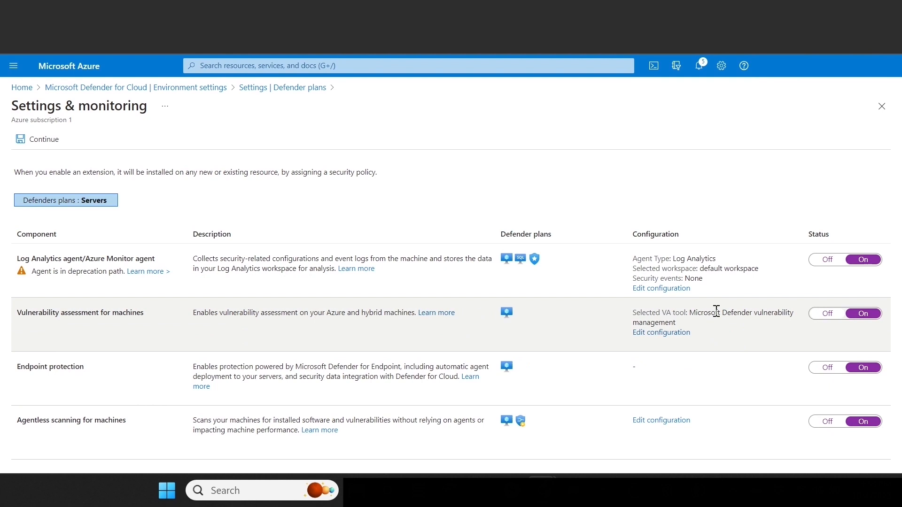
left_click(675, 288)
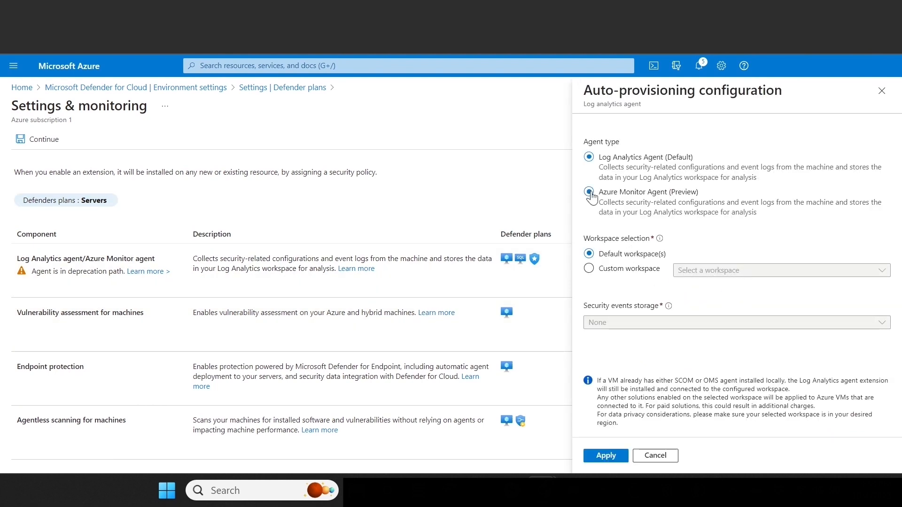
left_click(589, 192)
left_click(589, 269)
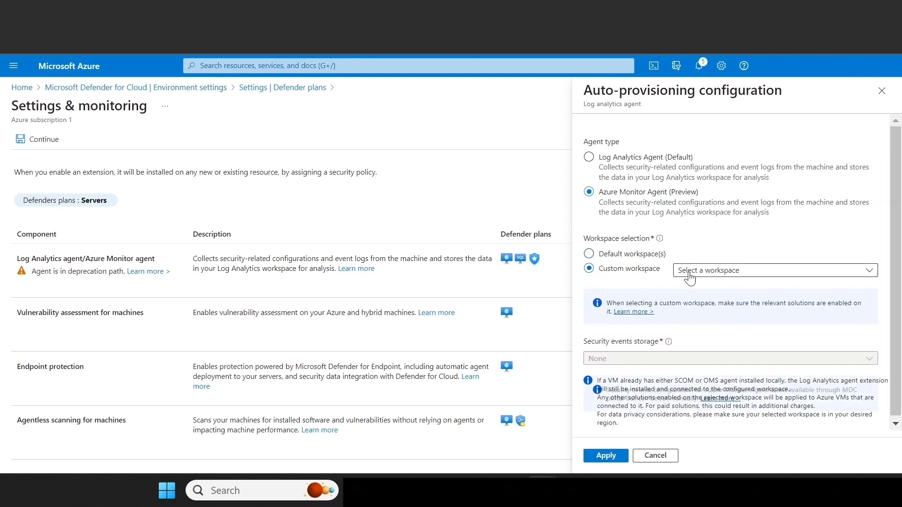
left_click(707, 276)
left_click(717, 305)
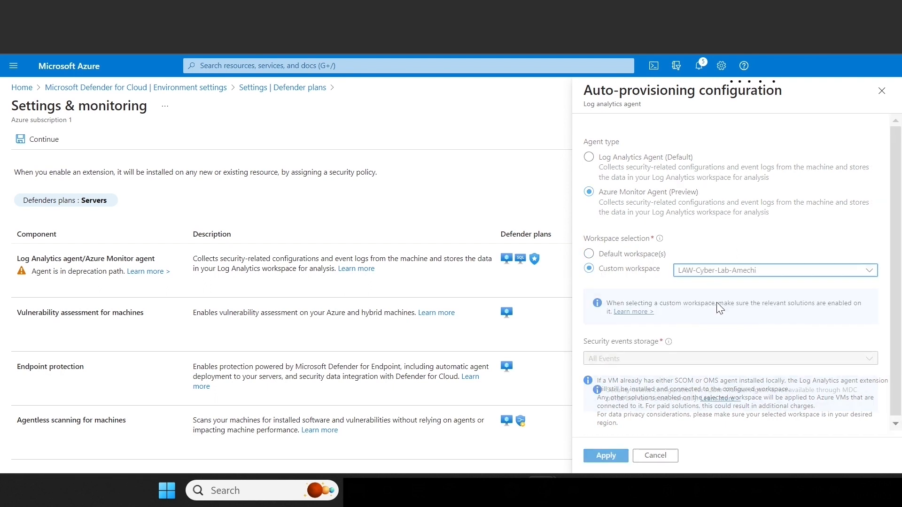
Step: Apply the agent provisioning configuration and save the Defender plans
left_click(606, 456)
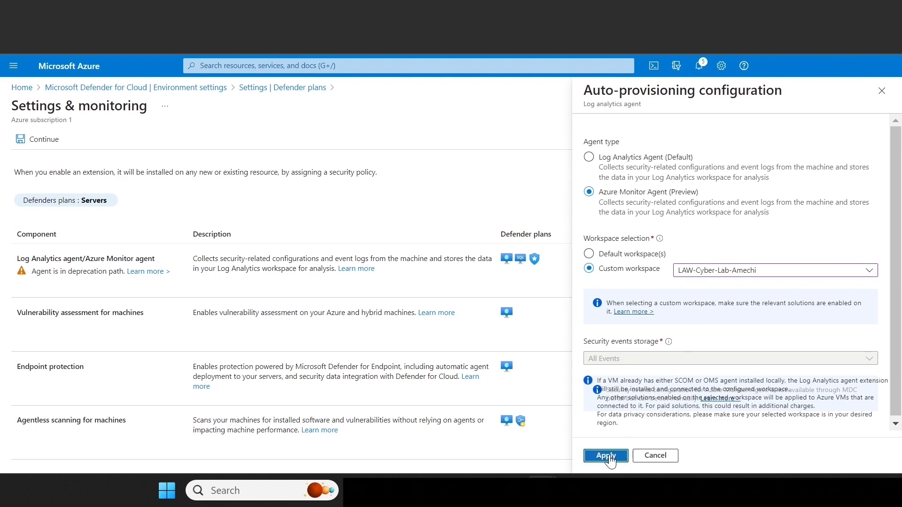
left_click(40, 139)
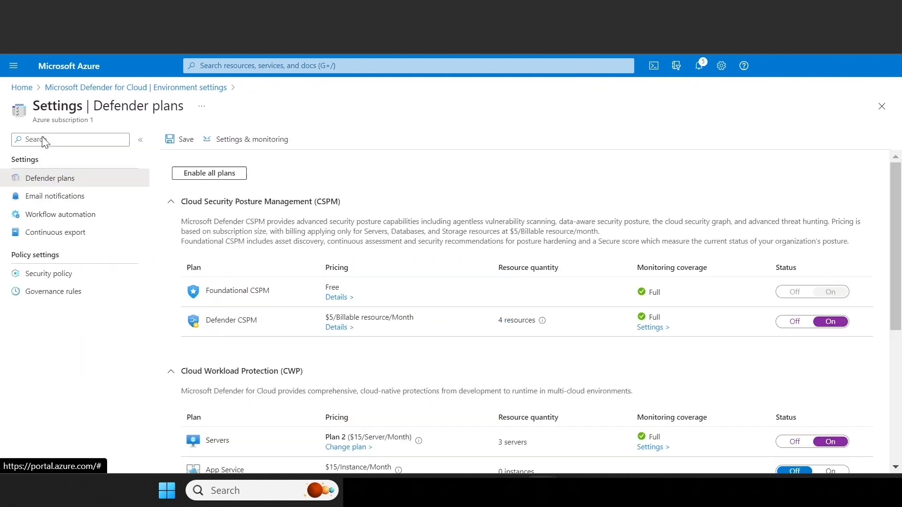
left_click(175, 147)
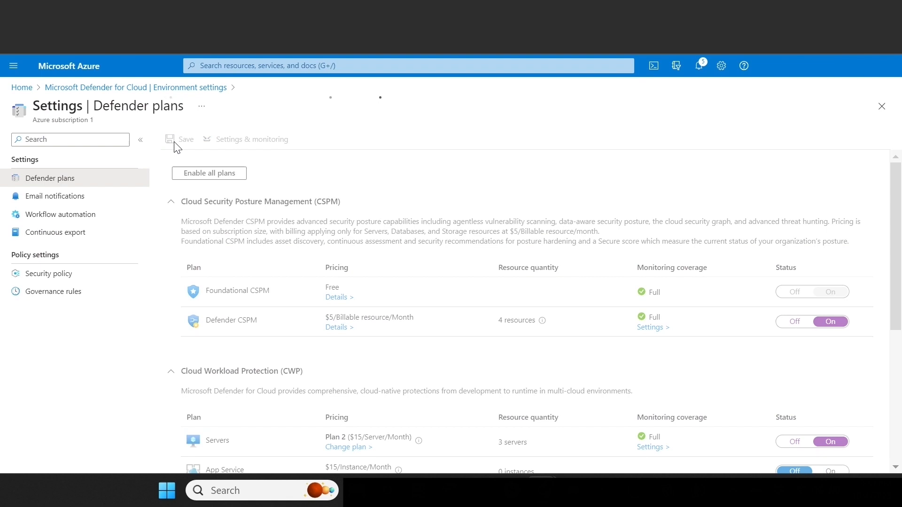
Step: Set up continuous export to a Log Analytics workspace, including recommendations and secure score
left_click(76, 240)
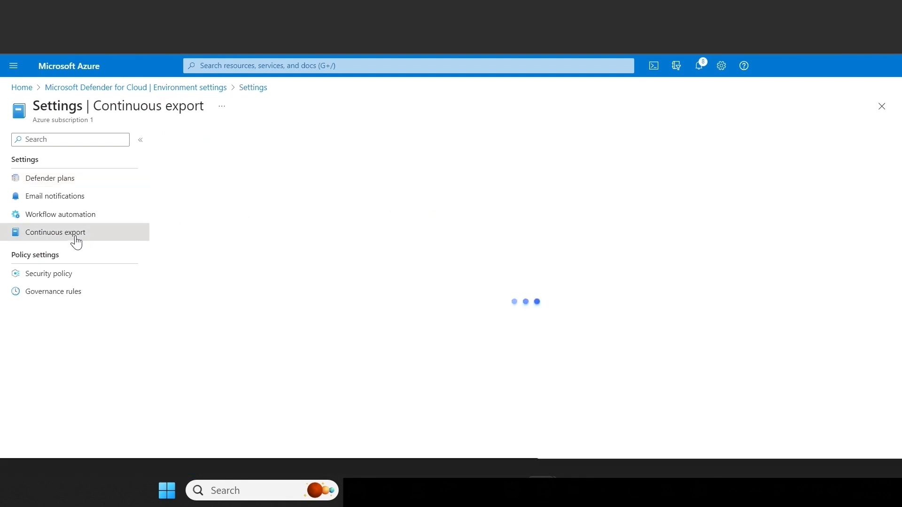
left_click(240, 258)
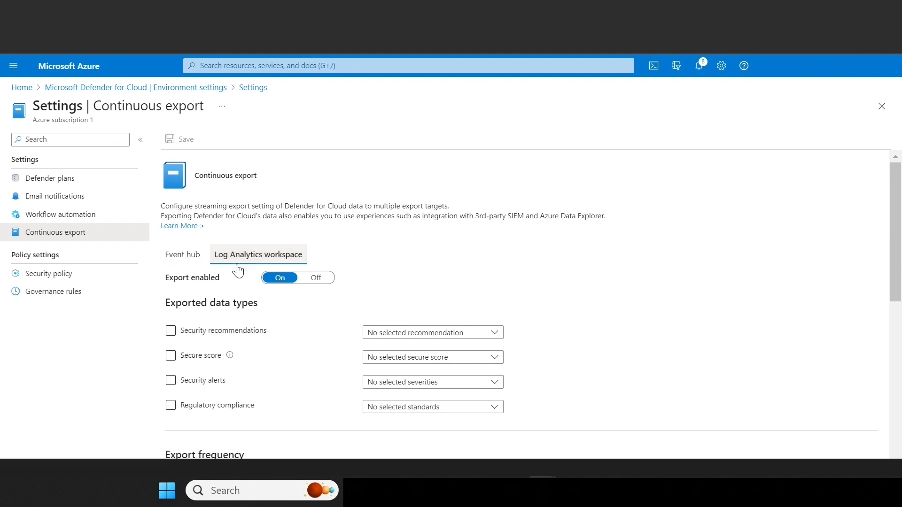
left_click(170, 331)
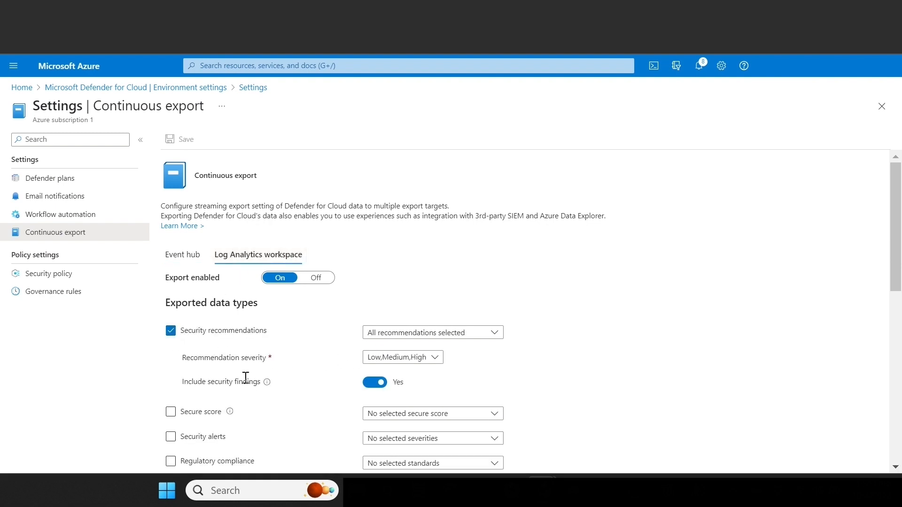
left_click(183, 411)
scroll(668, 346, "down", 3)
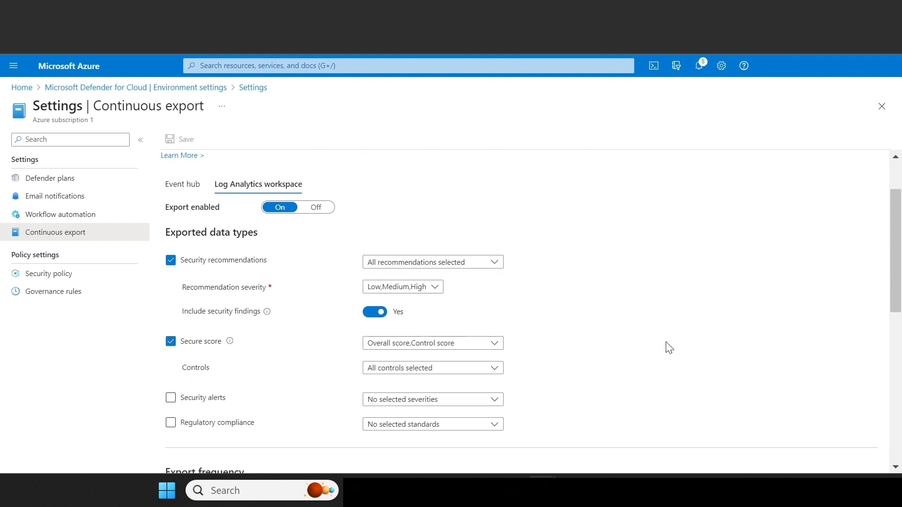
left_click(494, 274)
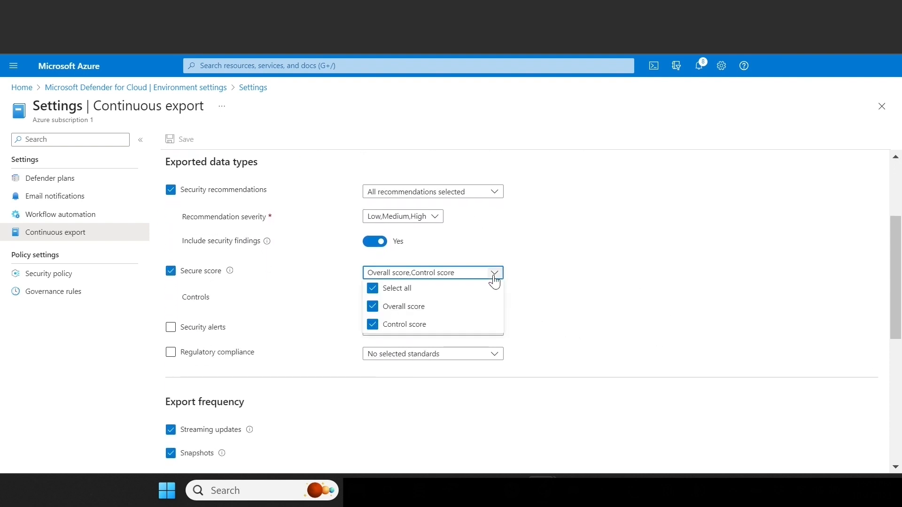
left_click(494, 278)
left_click(492, 297)
left_click(492, 297)
Step: Also include security alerts and regulatory compliance in the export
left_click(171, 327)
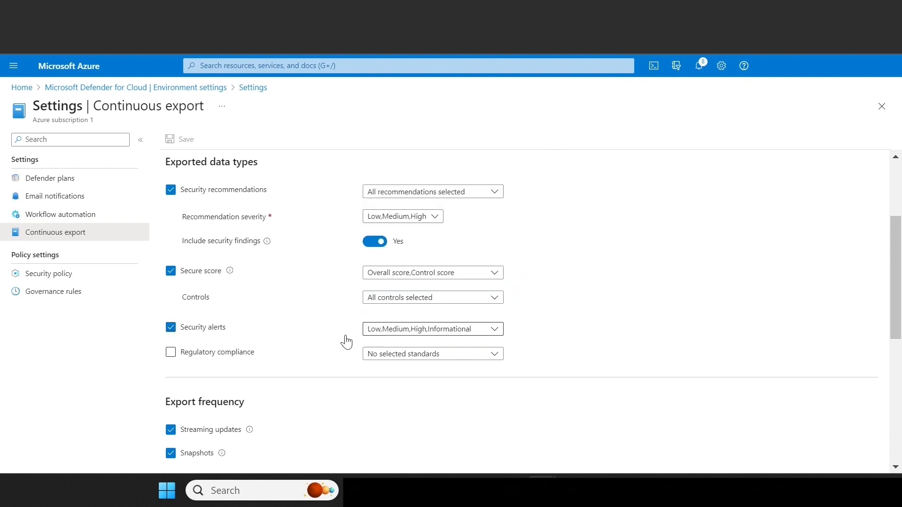
left_click(411, 332)
left_click(411, 332)
left_click(171, 352)
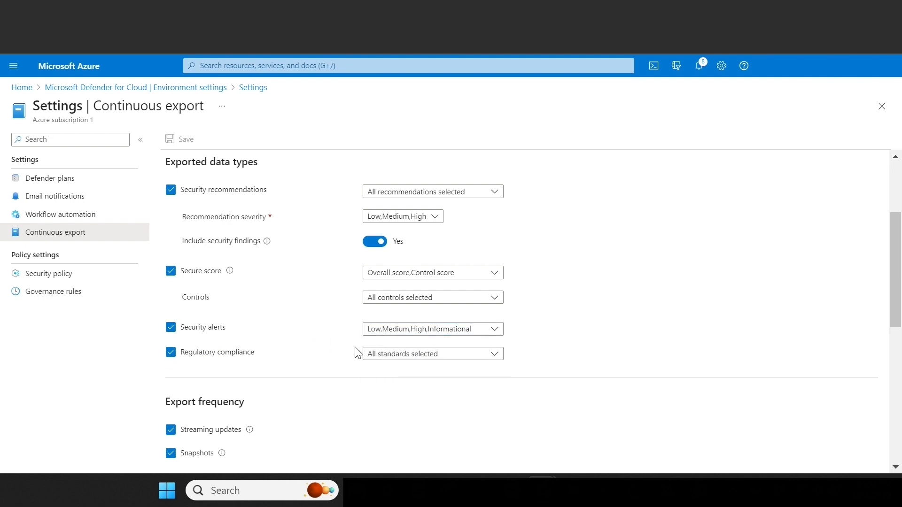
Step: Target resource group RG-Cyber-Lab-Amechi and workspace LAW-Cyber-Lab-Amechi, then save the export
scroll(296, 375, "down", 5)
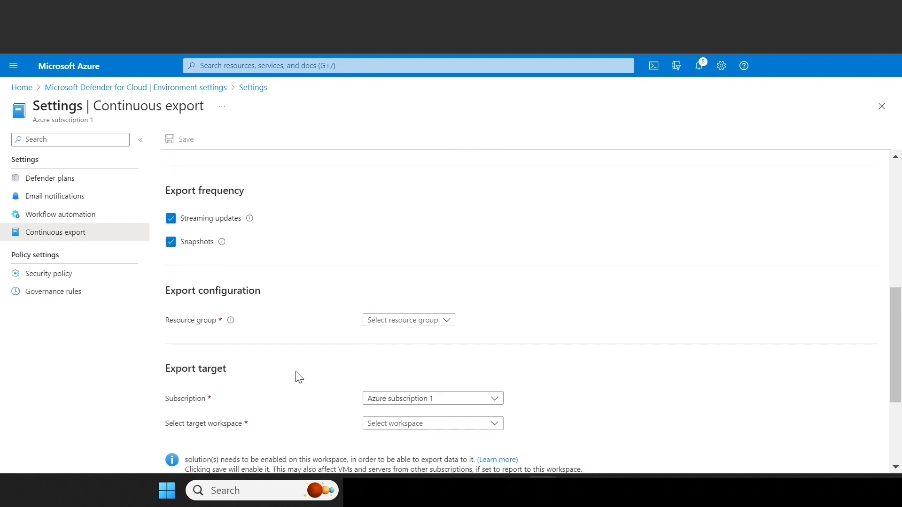
left_click(413, 252)
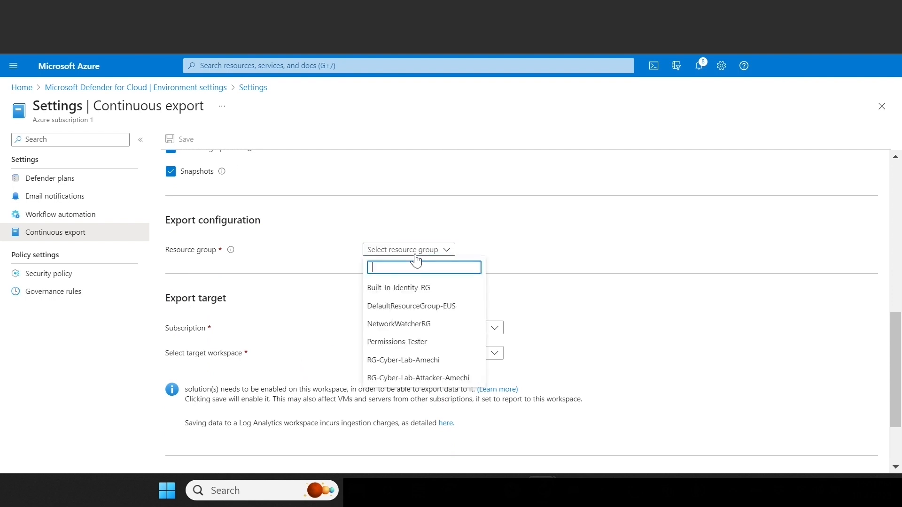
left_click(400, 361)
left_click(422, 360)
left_click(425, 368)
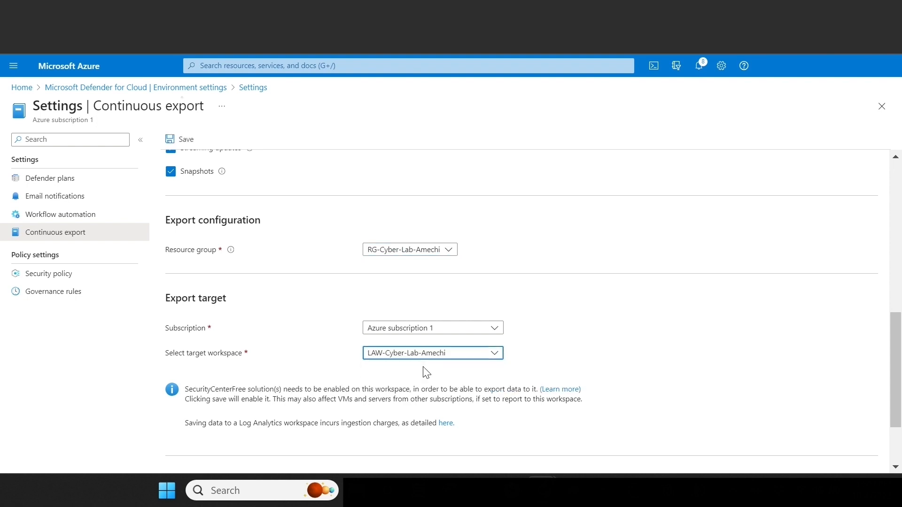
left_click(189, 143)
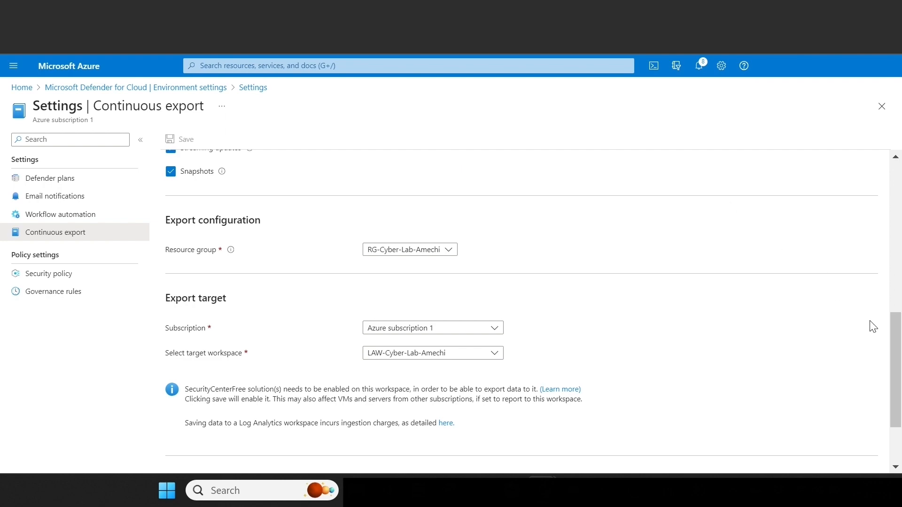
left_click_drag(896, 328, 897, 174)
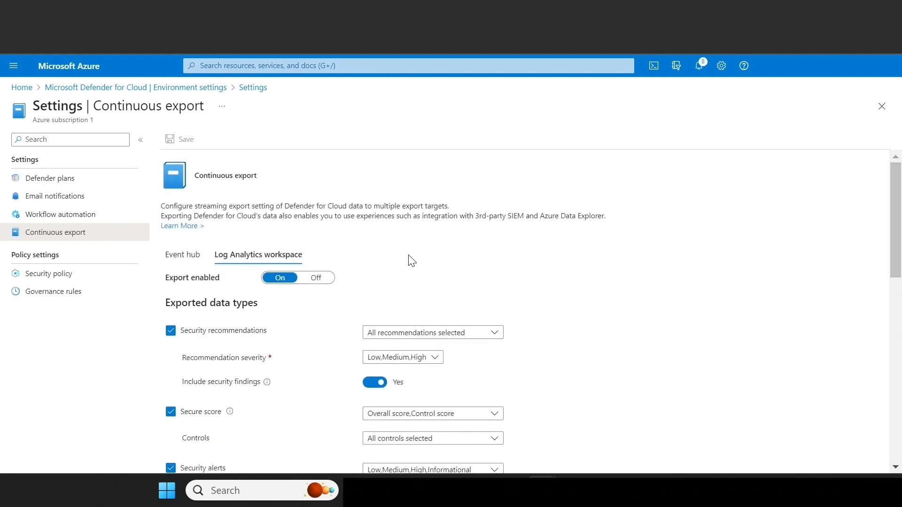
Step: Navigate back through Environment settings to the Azure home page
left_click(218, 88)
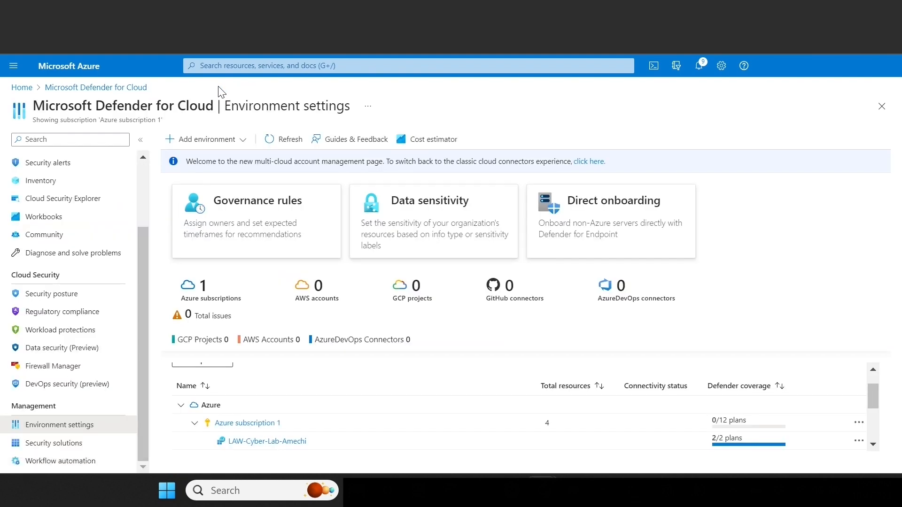
left_click(22, 88)
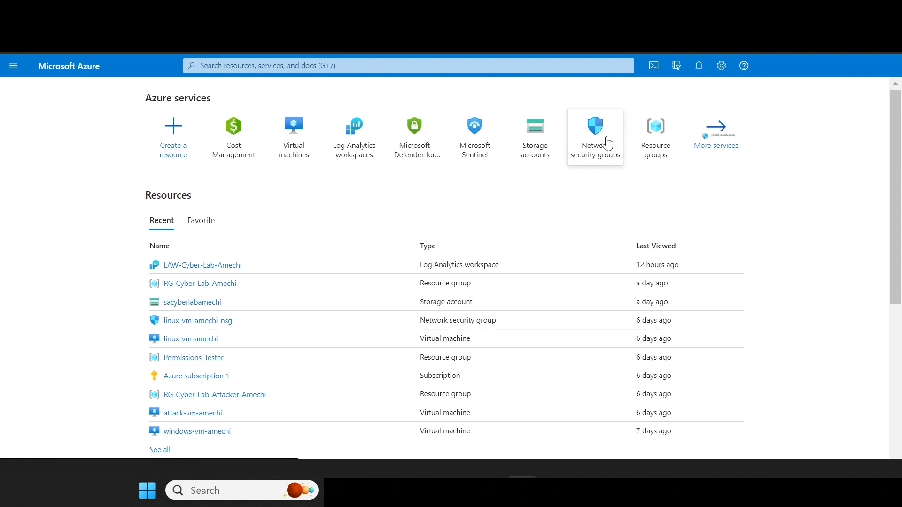
Step: Open the NSG flow logs page of windows-vm-amechi-nsg from the Network security groups list
left_click(608, 142)
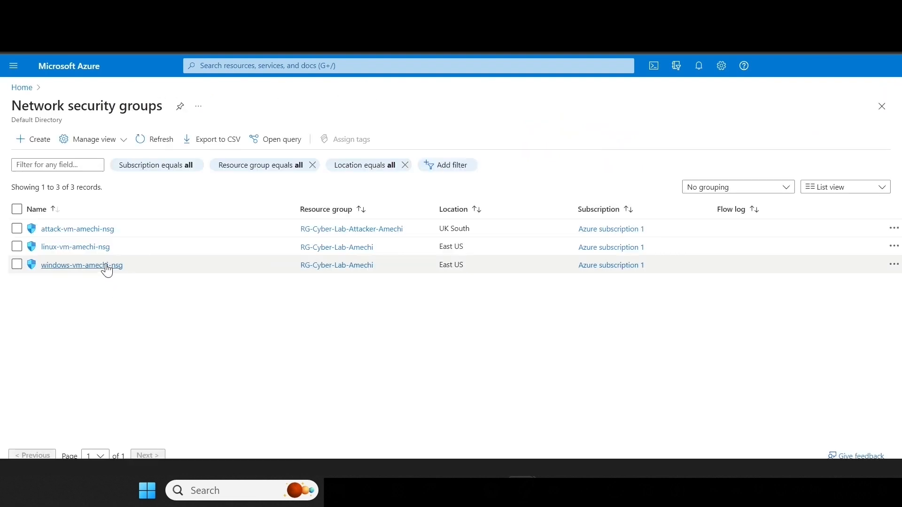
left_click(105, 265)
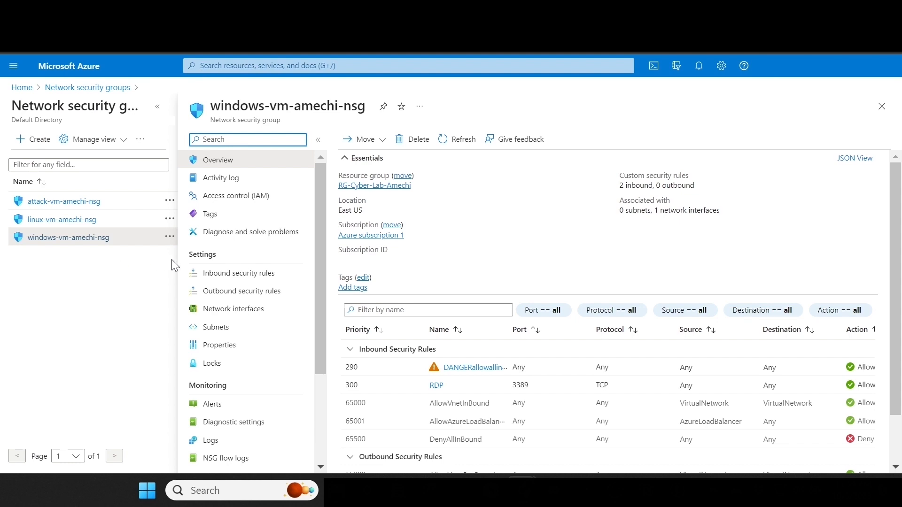
left_click(219, 458)
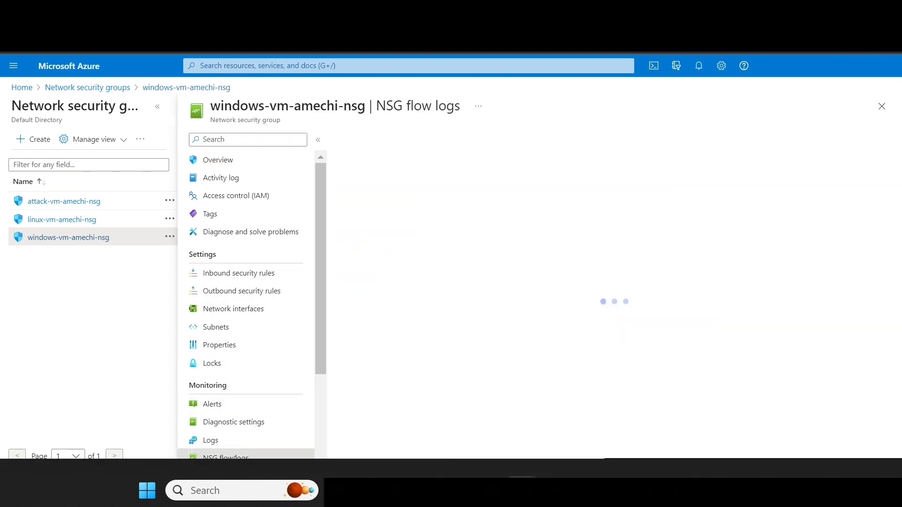
left_click(158, 106)
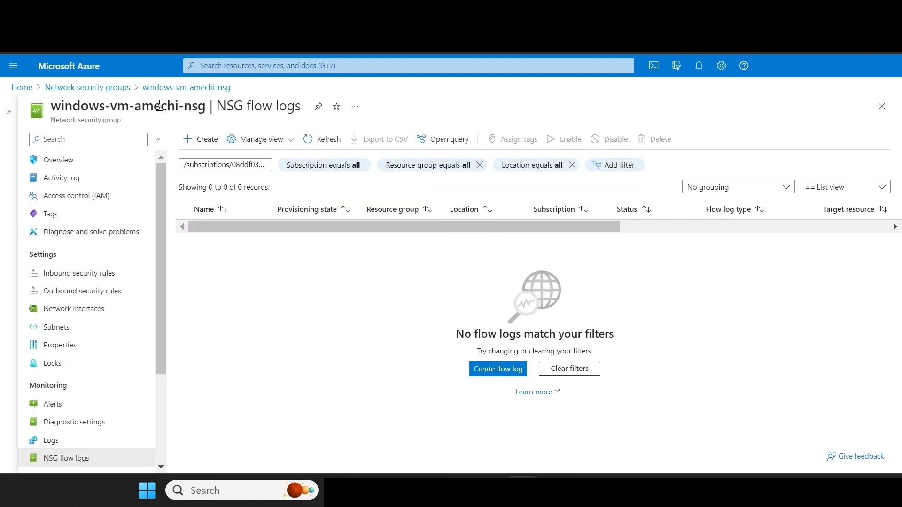
Step: Start a new flow log targeting linux-vm-amechi-nsg and windows-vm-amechi-nsg
left_click(491, 370)
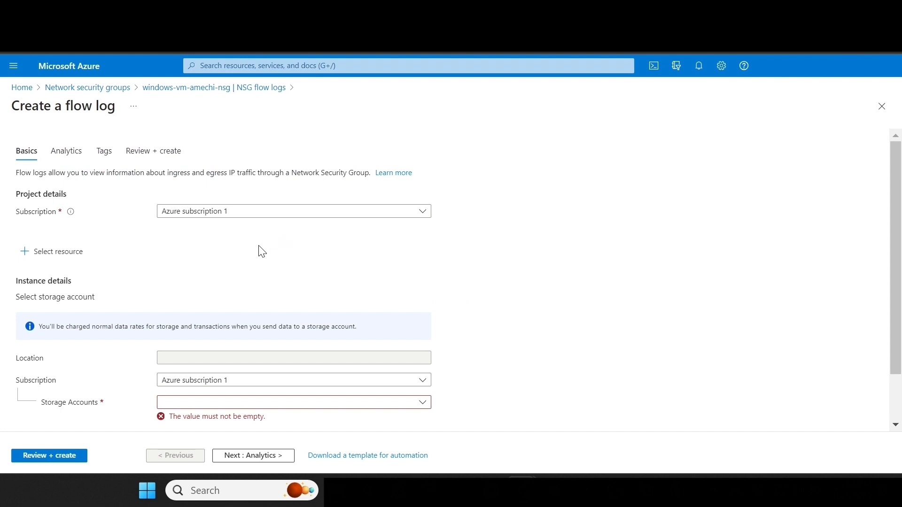
left_click(77, 253)
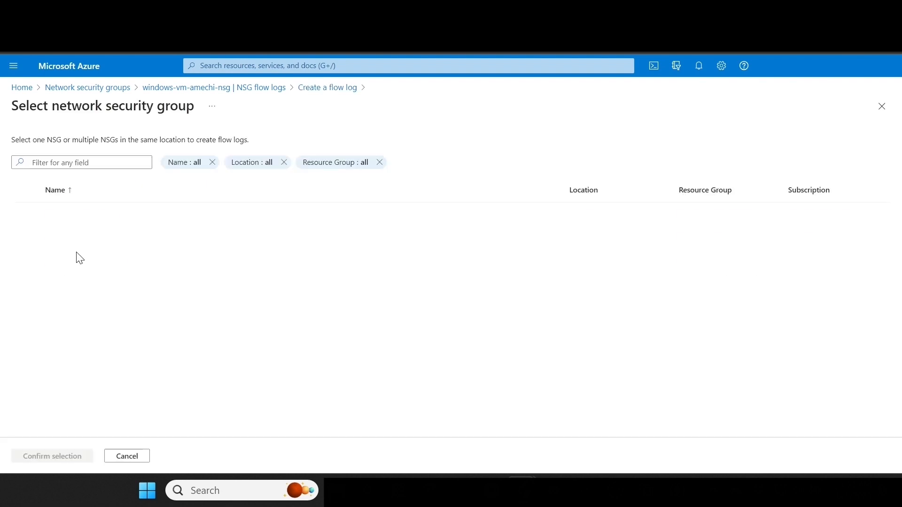
left_click(26, 243)
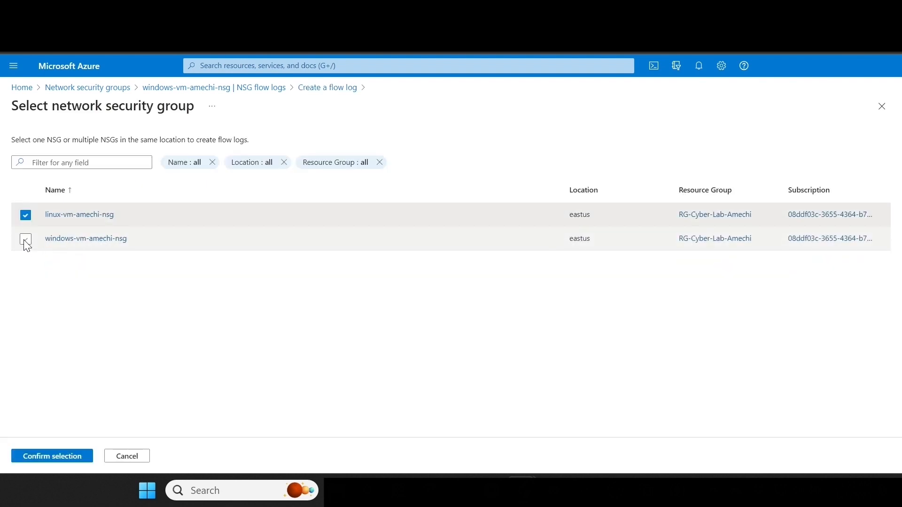
left_click(26, 240)
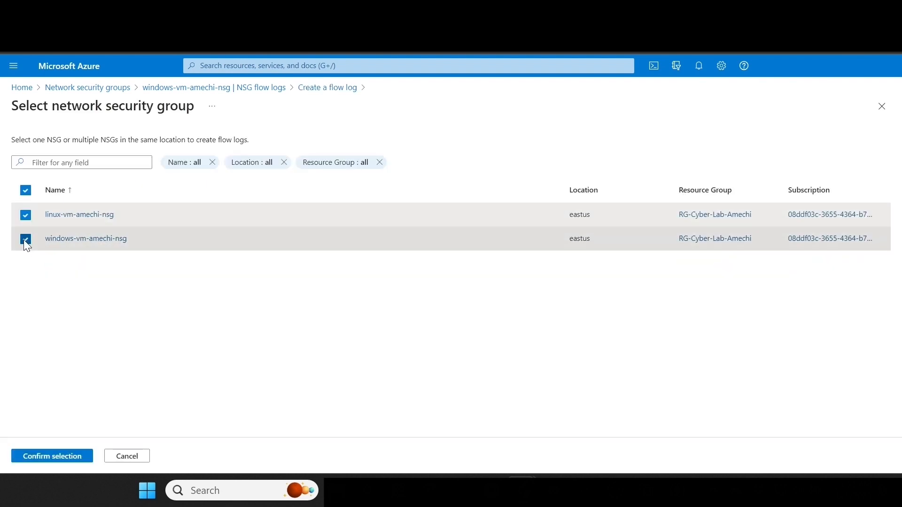
left_click(46, 457)
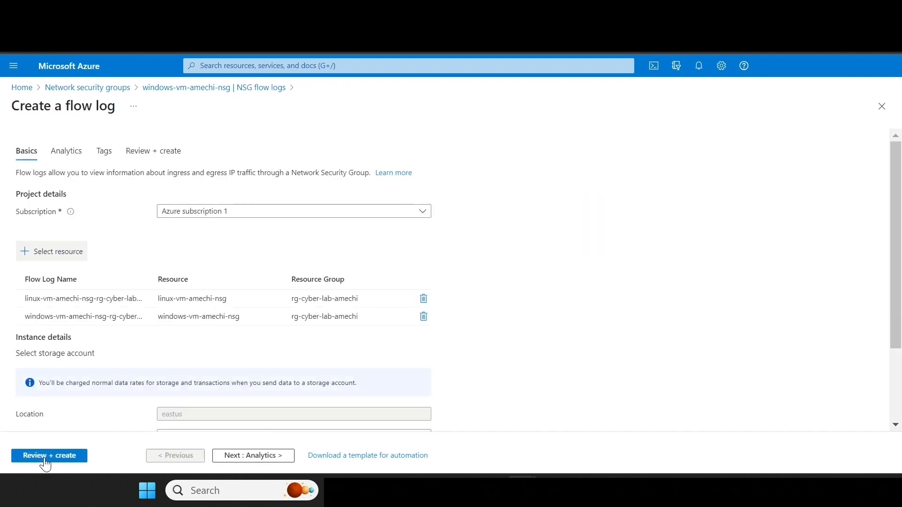
Step: Send traffic analytics to LAW-Cyber-Lab-Amechi, then review and create the flow logs
scroll(260, 389, "down", 3)
left_click(242, 403)
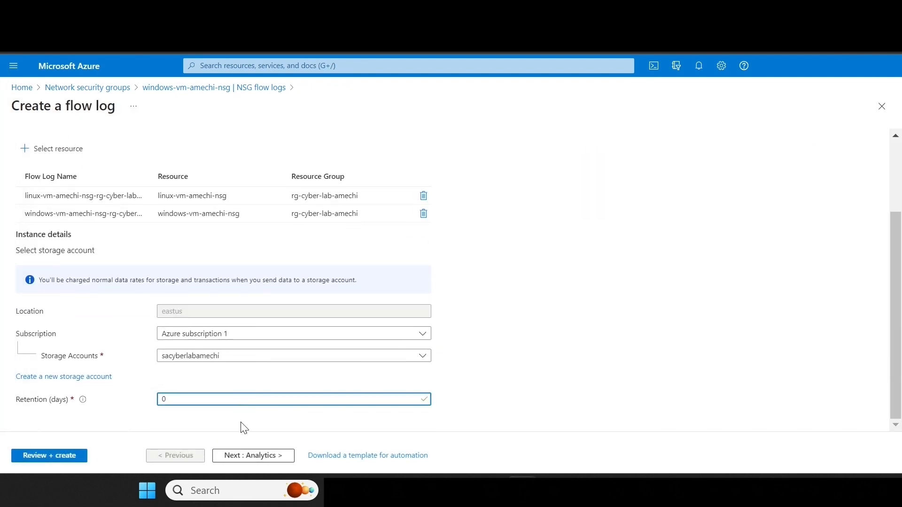
left_click(239, 456)
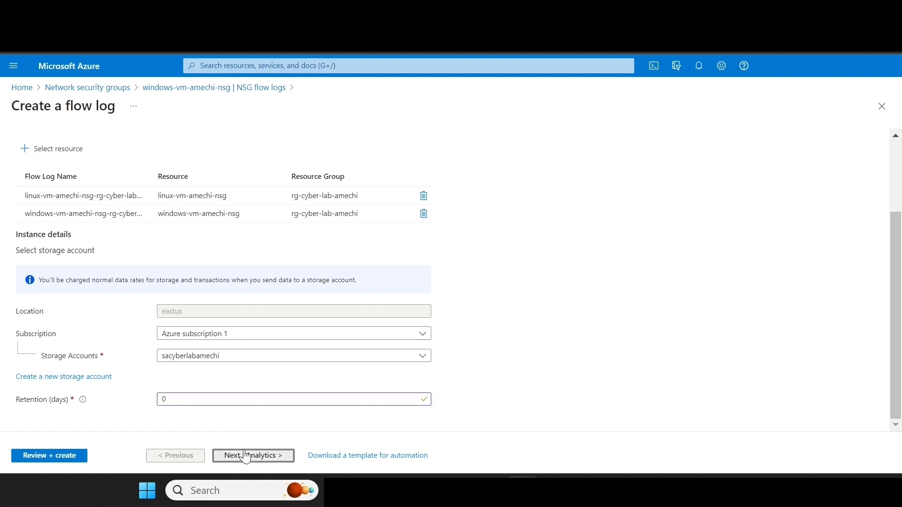
left_click(59, 455)
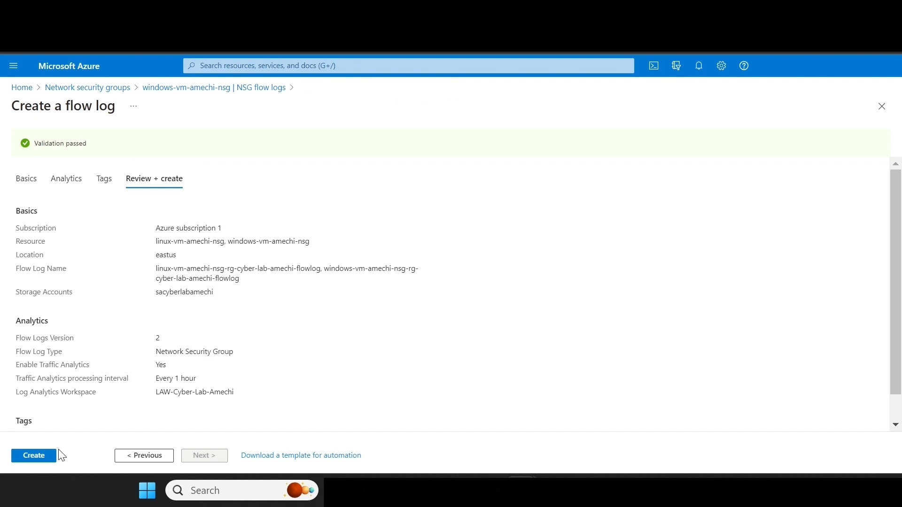
left_click(42, 460)
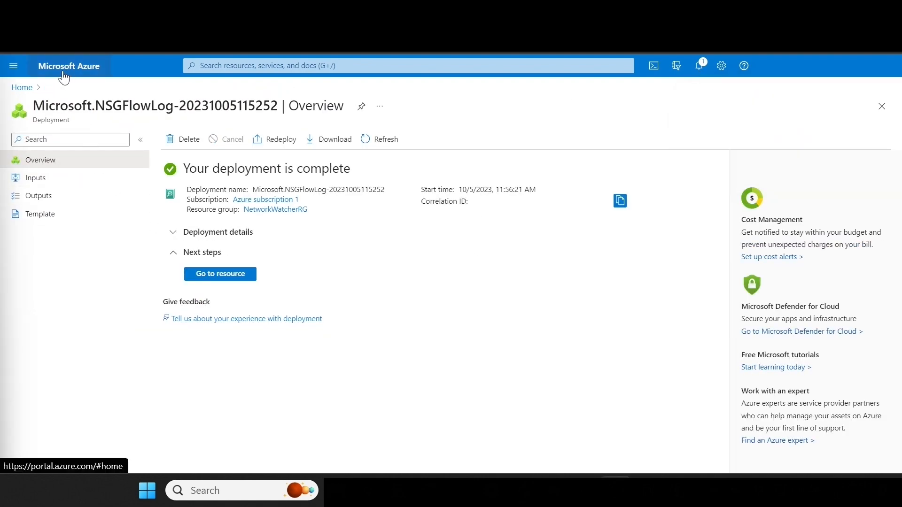
Step: Search for Log Analytics workspaces, open LAW-Cyber-Lab-Amechi, and view its Agents page
left_click(21, 88)
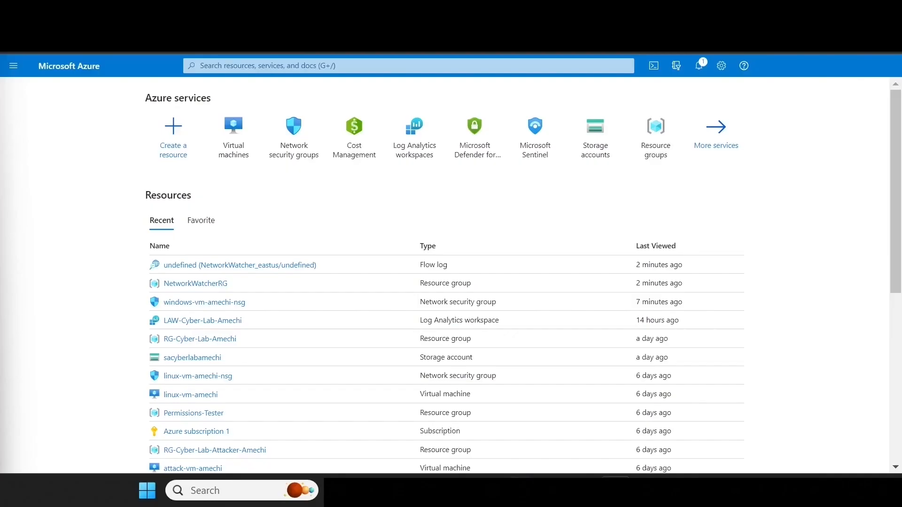
left_click(240, 65)
left_click(249, 106)
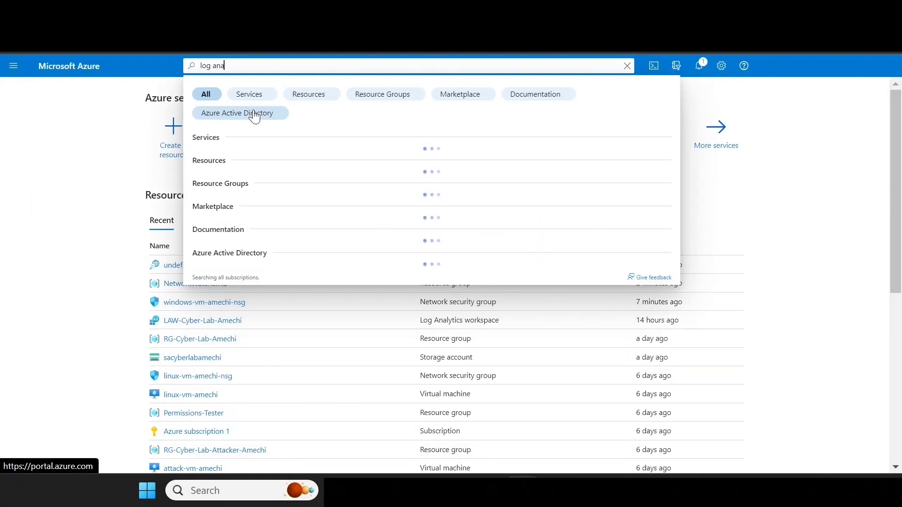
left_click(264, 181)
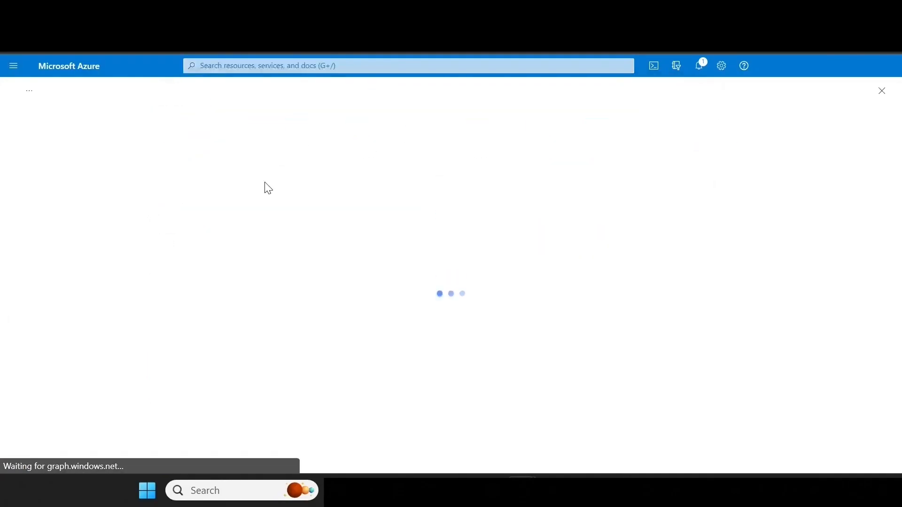
left_click(100, 228)
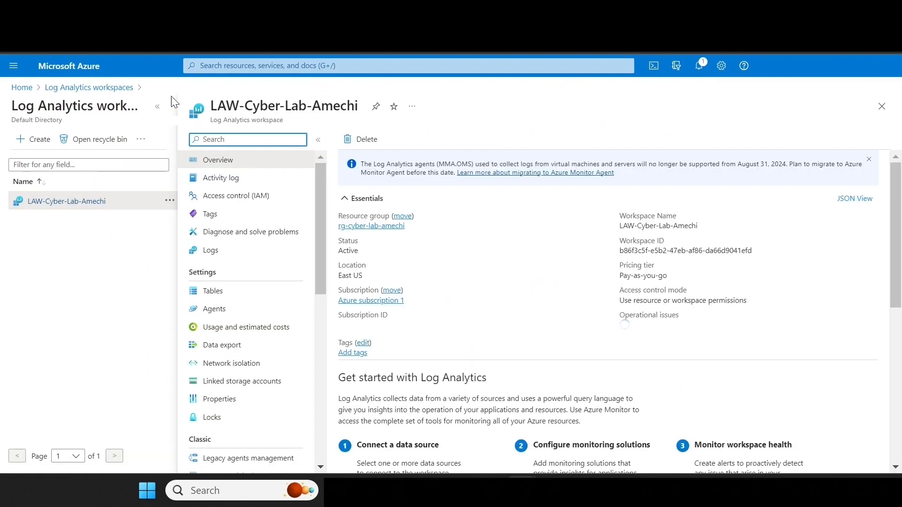
left_click(157, 106)
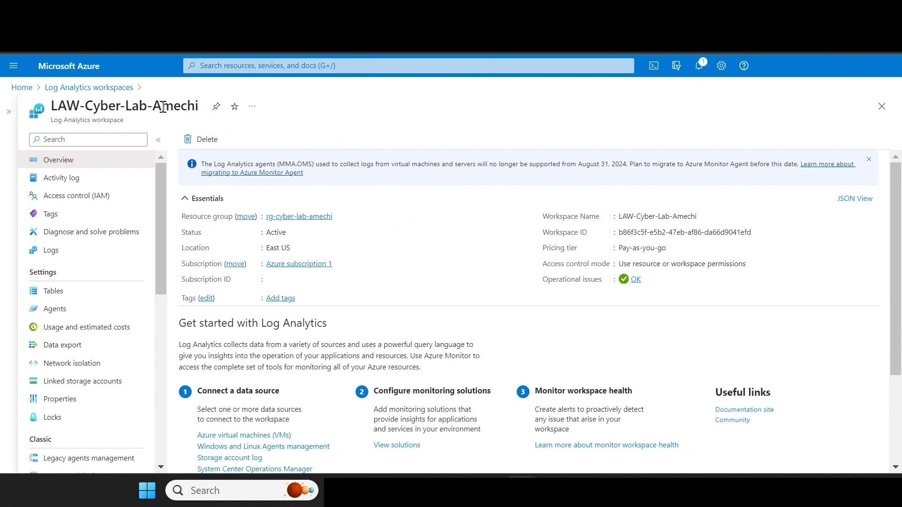
left_click(69, 317)
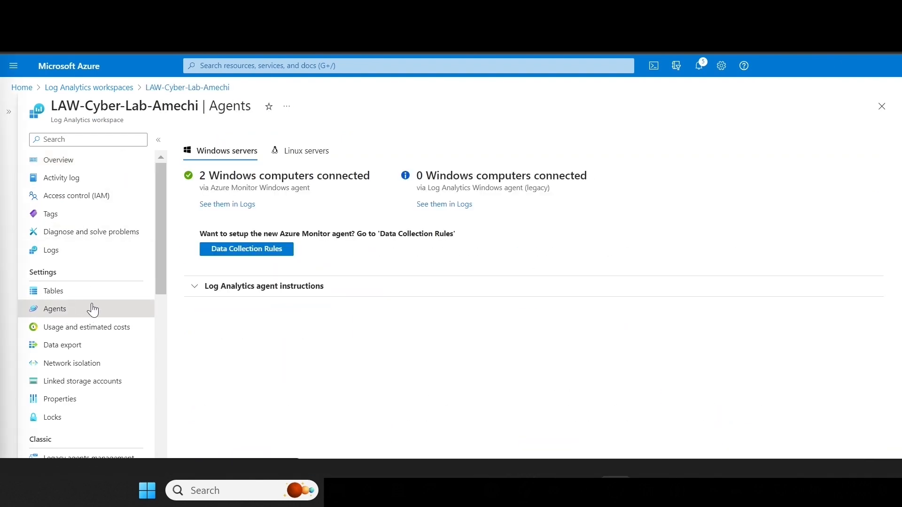
Step: Create a data collection rule named dcr-all-vms covering all platforms
left_click(251, 253)
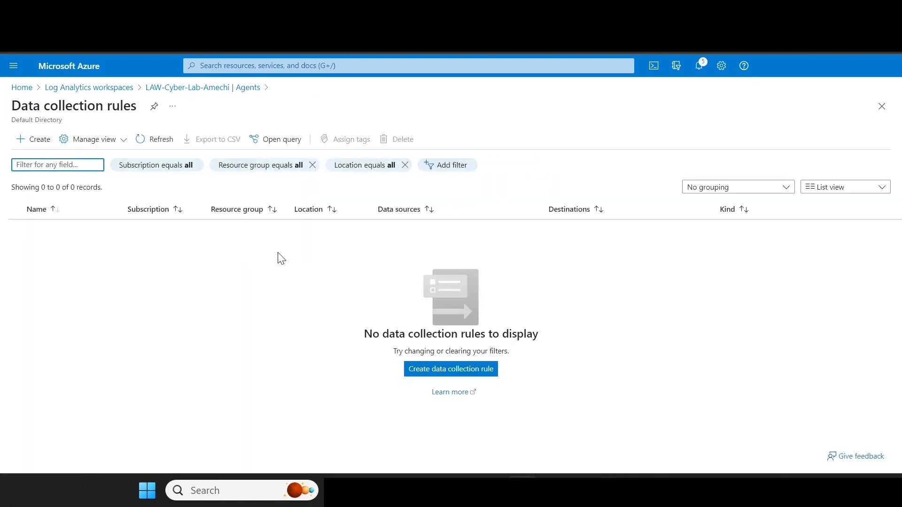
left_click(443, 376)
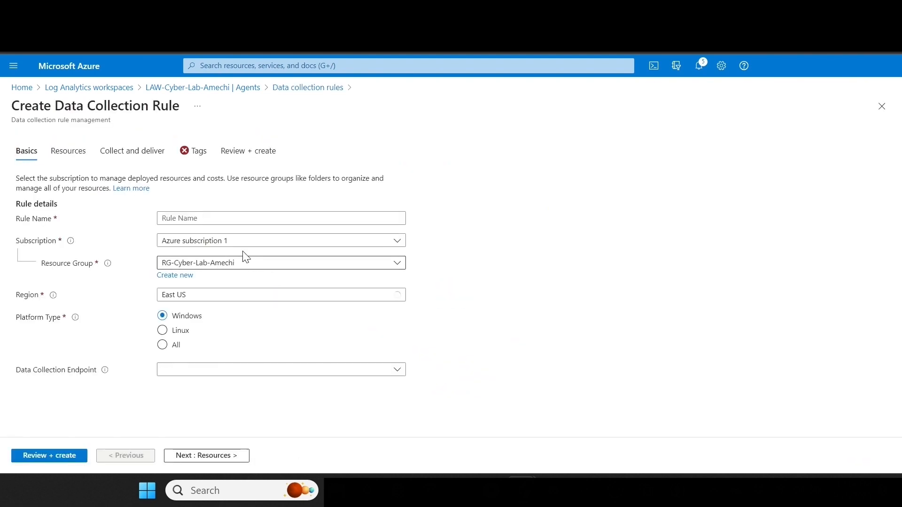
left_click(219, 214)
type("dcr-all-vms")
key("Tab")
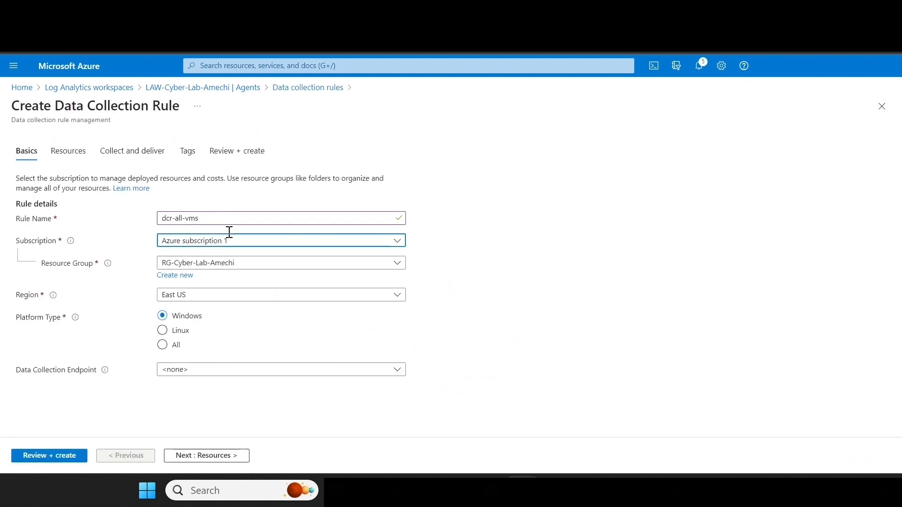
left_click(162, 350)
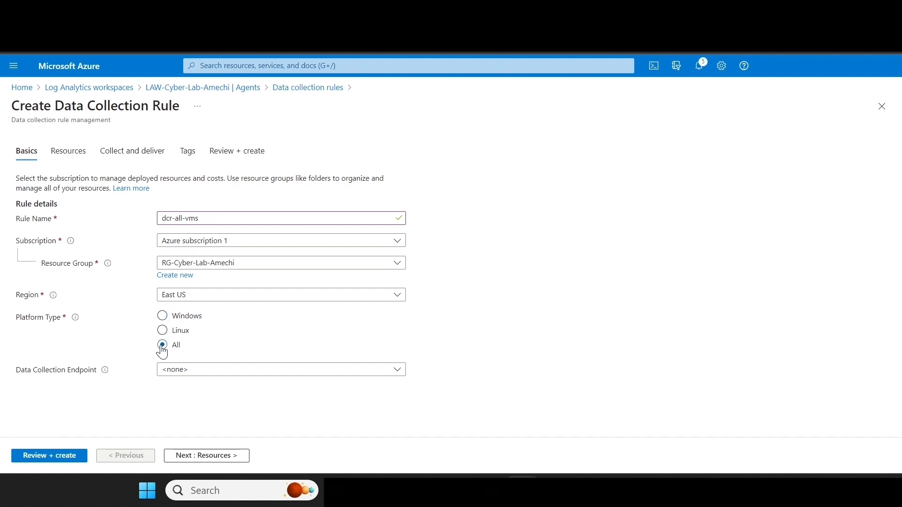
left_click(221, 456)
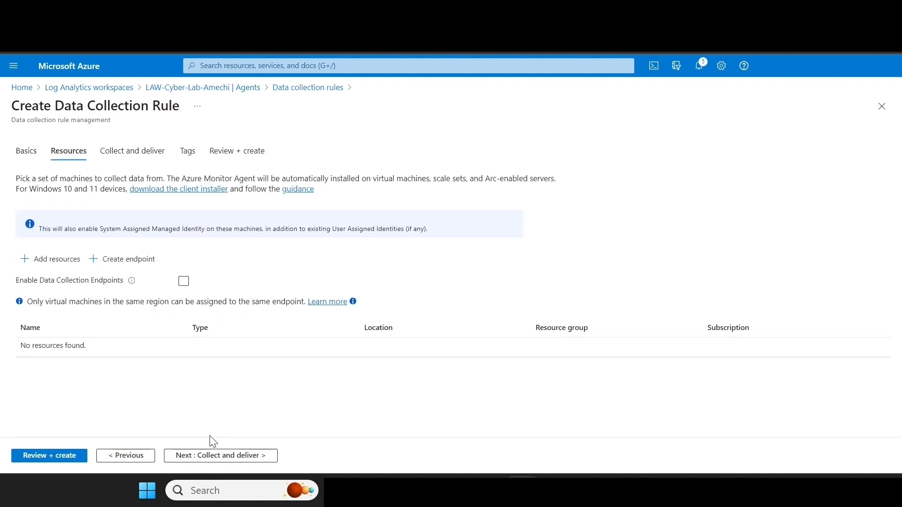
Step: Add linux-vm-amechi and windows-vm-amechi from RG-Cyber-Lab-Amechi as the rule's resources
left_click(65, 262)
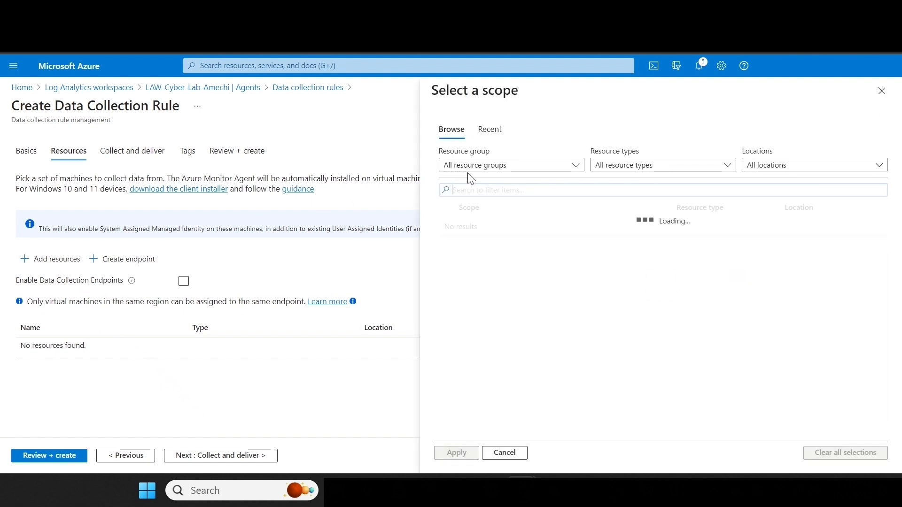
left_click(473, 244)
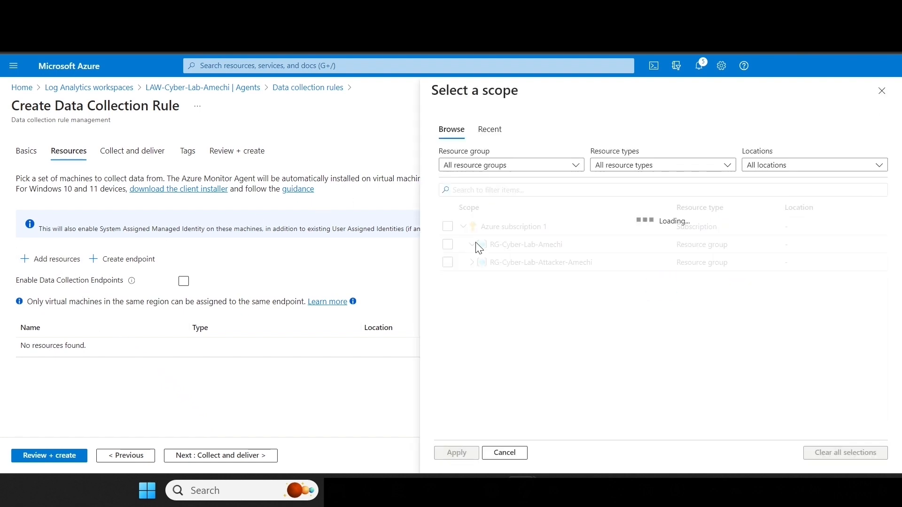
left_click(448, 262)
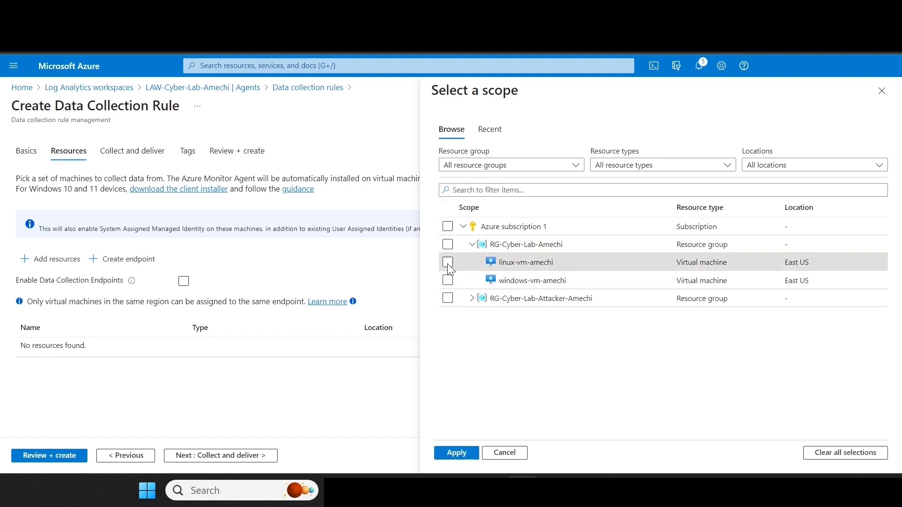
left_click(447, 280)
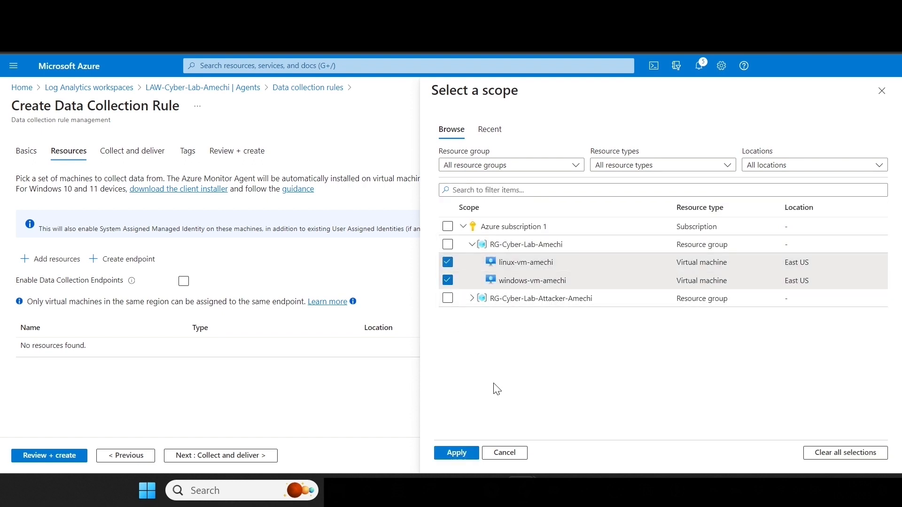
left_click(459, 453)
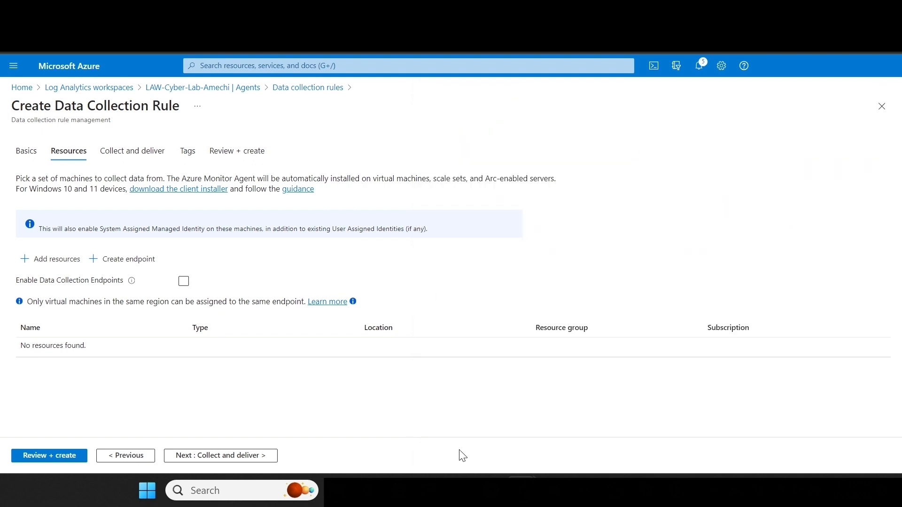
left_click(228, 460)
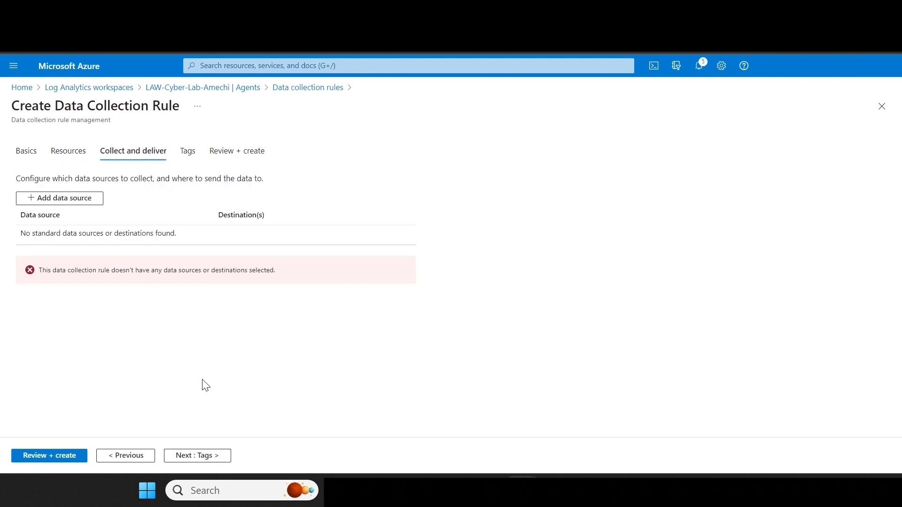
Step: Add a Linux Syslog data source with adjusted facility log levels, sent to Azure Monitor Logs
left_click(81, 201)
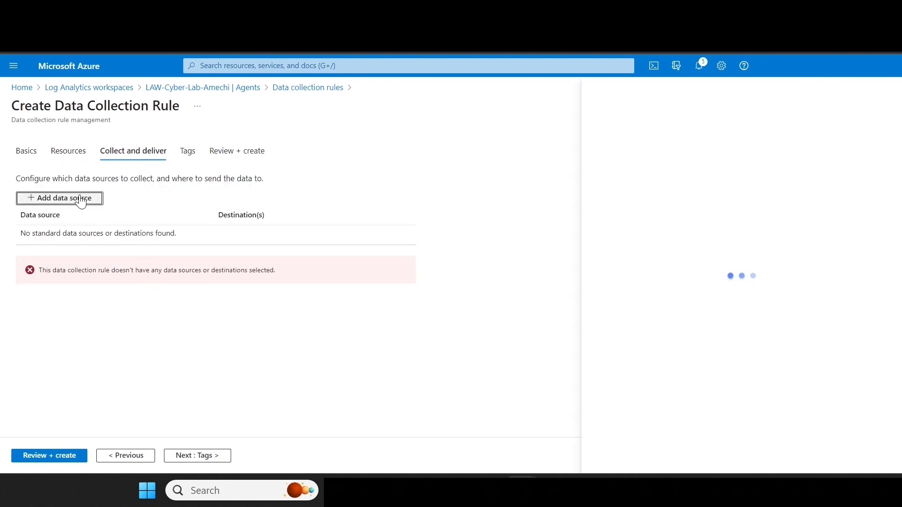
left_click(489, 183)
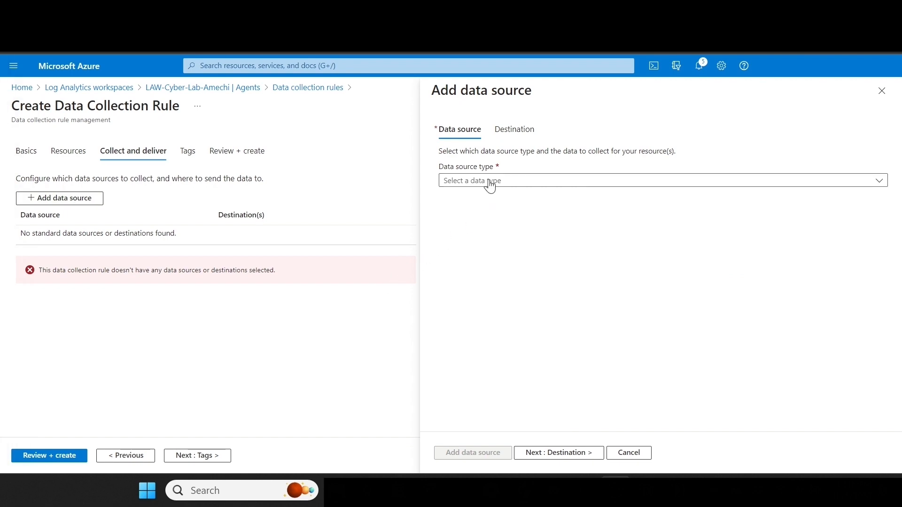
left_click(587, 239)
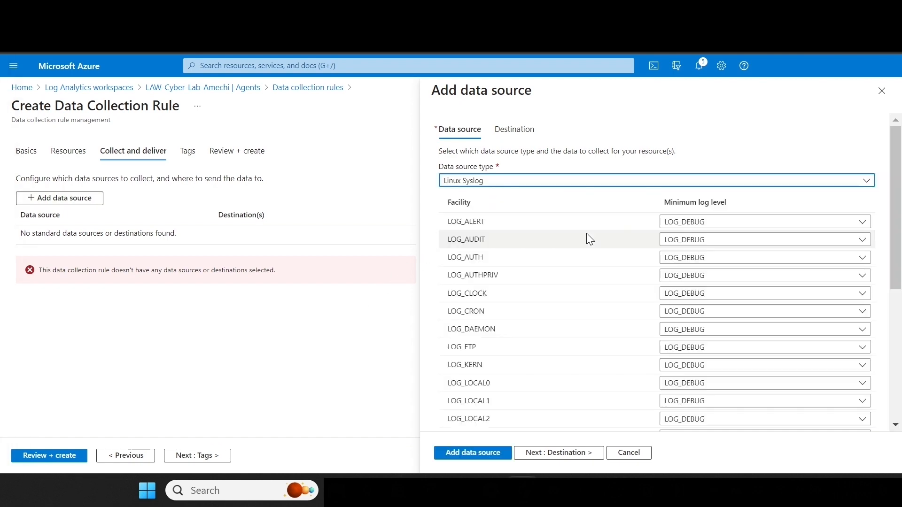
left_click(695, 228)
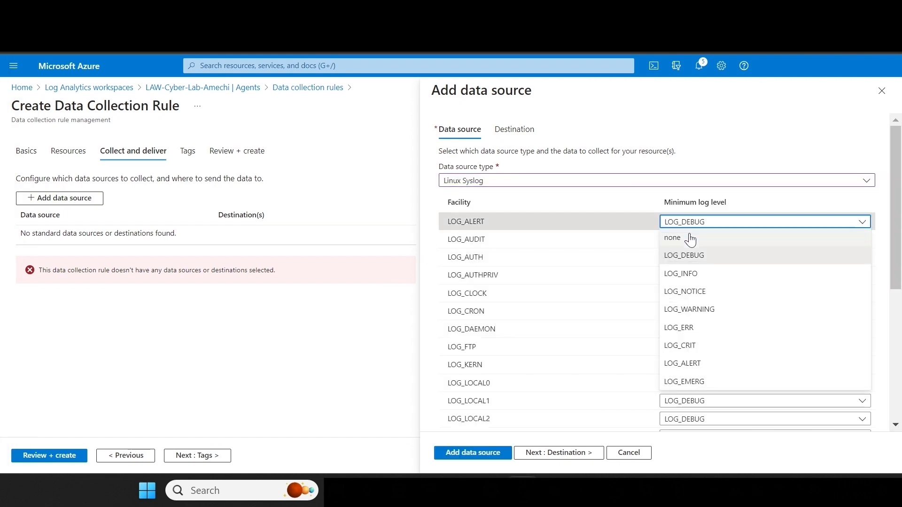
left_click(691, 255)
left_click(696, 244)
left_click(697, 255)
left_click_drag(896, 223, 901, 369)
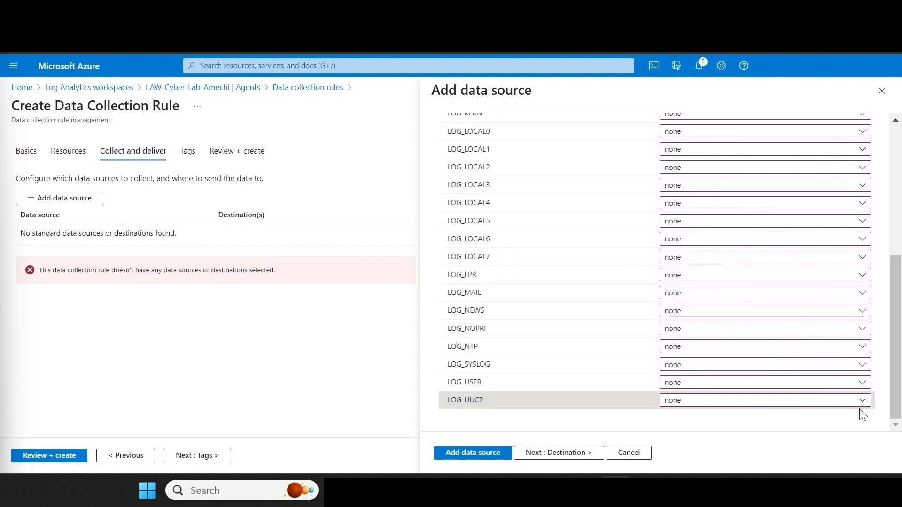
left_click(576, 454)
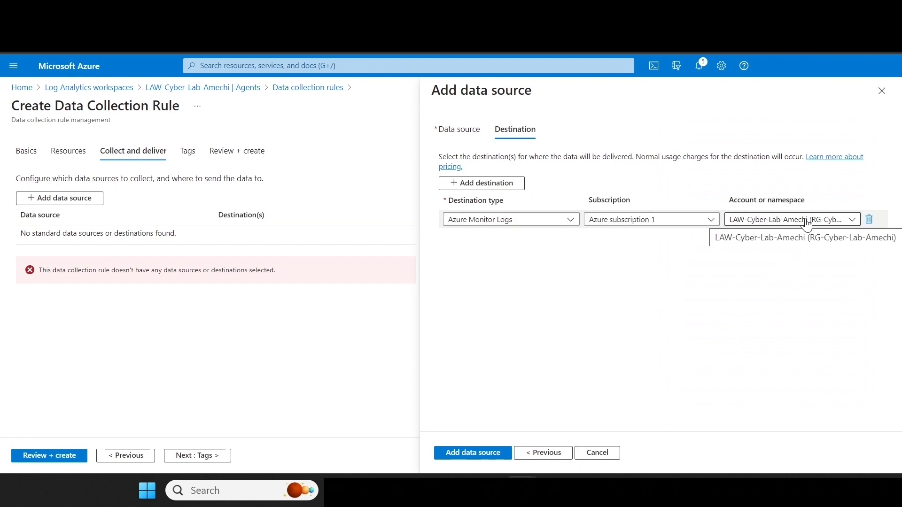
left_click(482, 452)
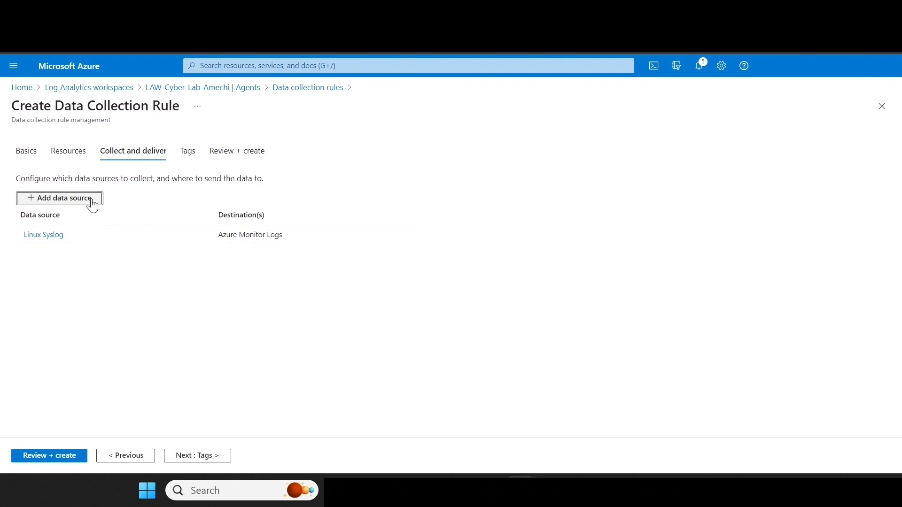
Step: Add Windows Event Logs with audit success and failure to Azure Monitor Logs, then create dcr-all-vms
left_click(74, 200)
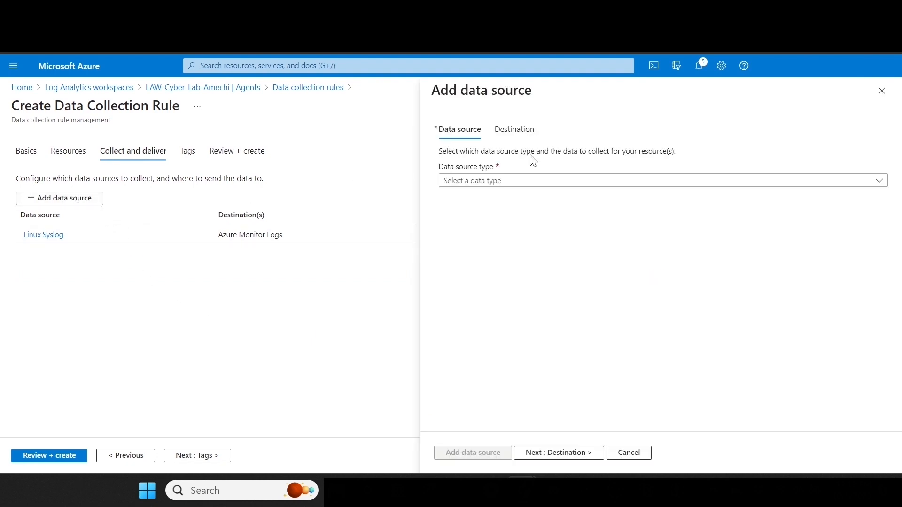
left_click(536, 181)
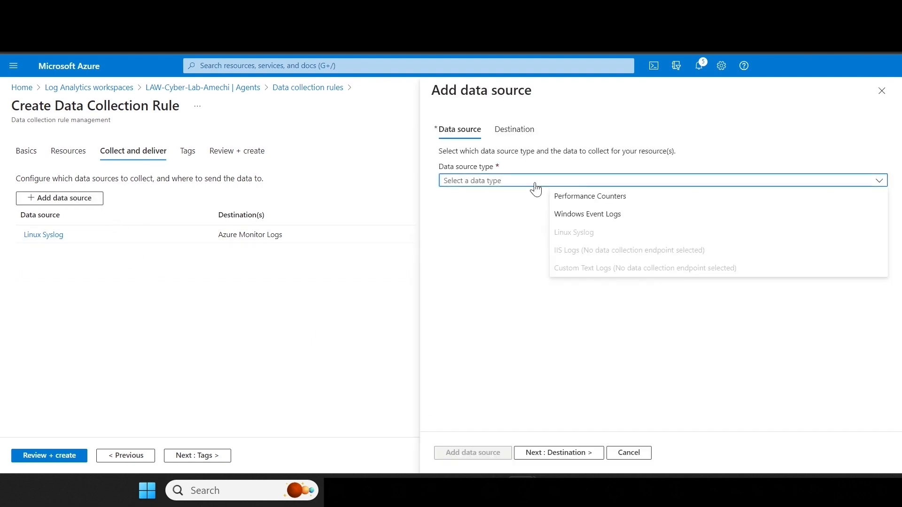
left_click(585, 215)
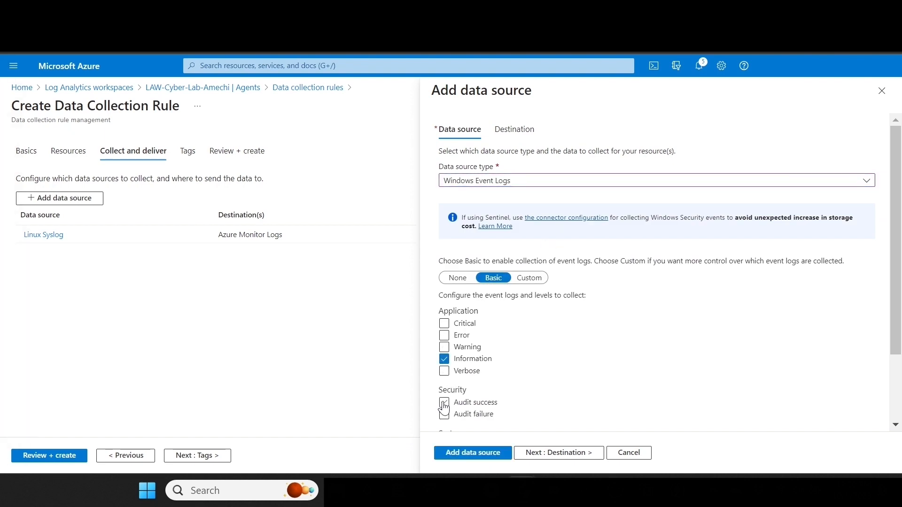
left_click(443, 414)
scroll(580, 371, "down", 2)
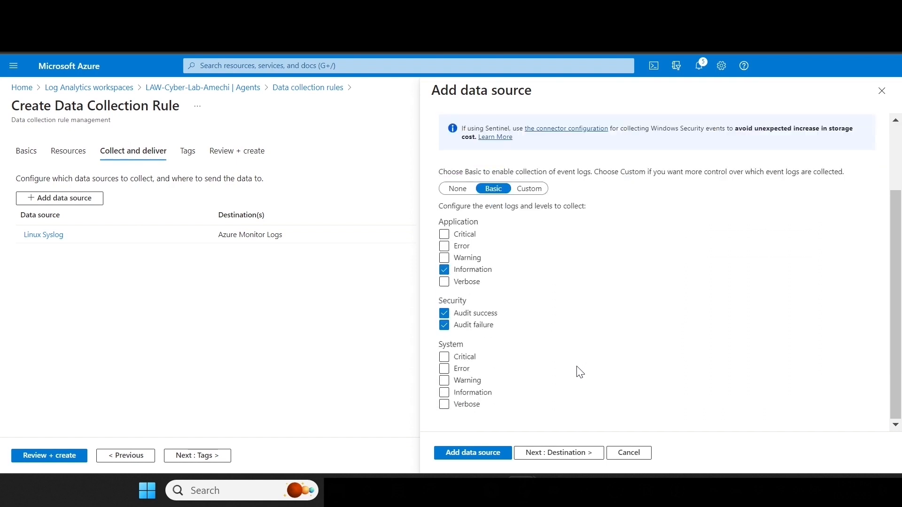
left_click(557, 452)
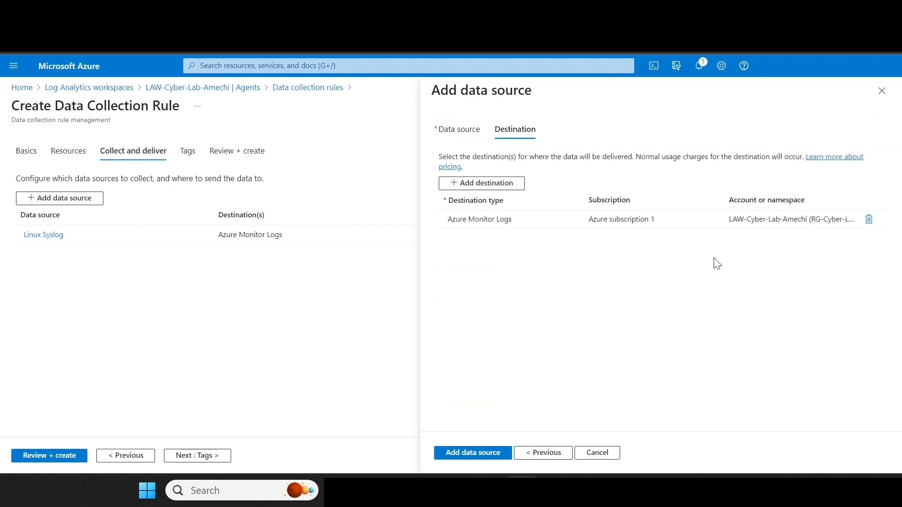
left_click(472, 453)
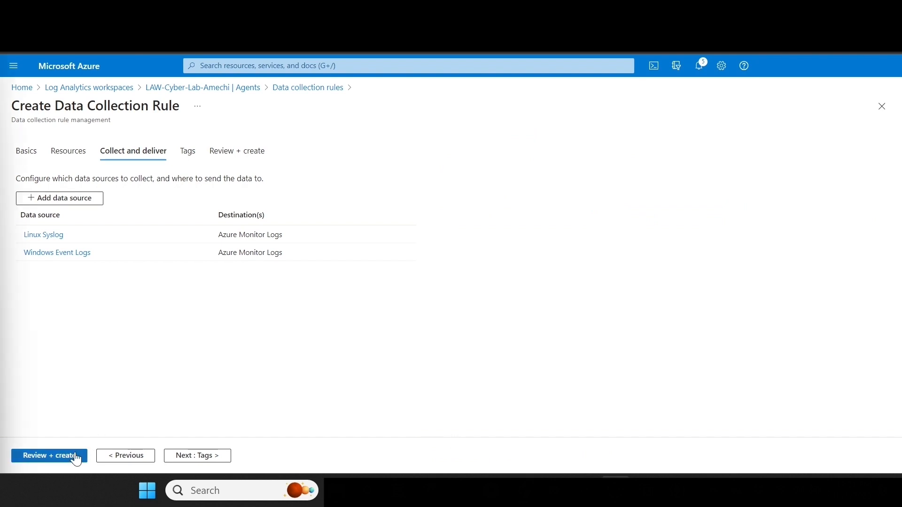
left_click(76, 456)
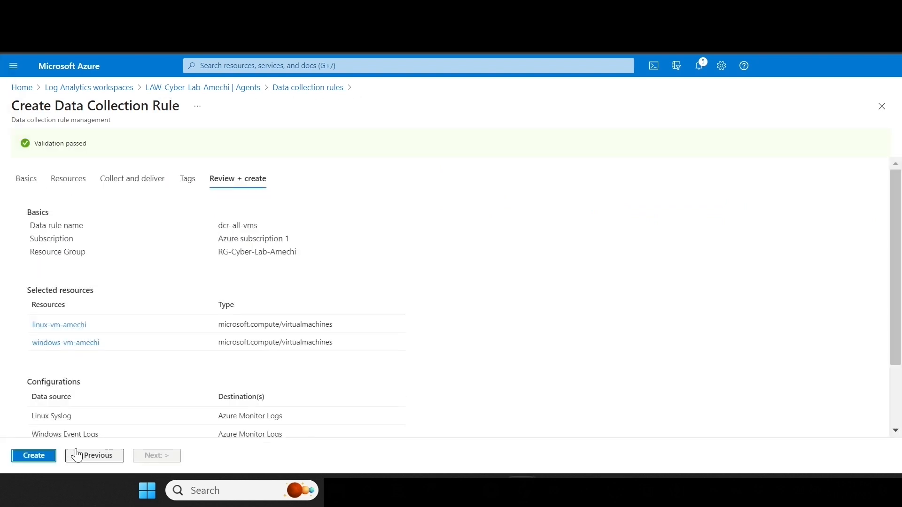
left_click(33, 457)
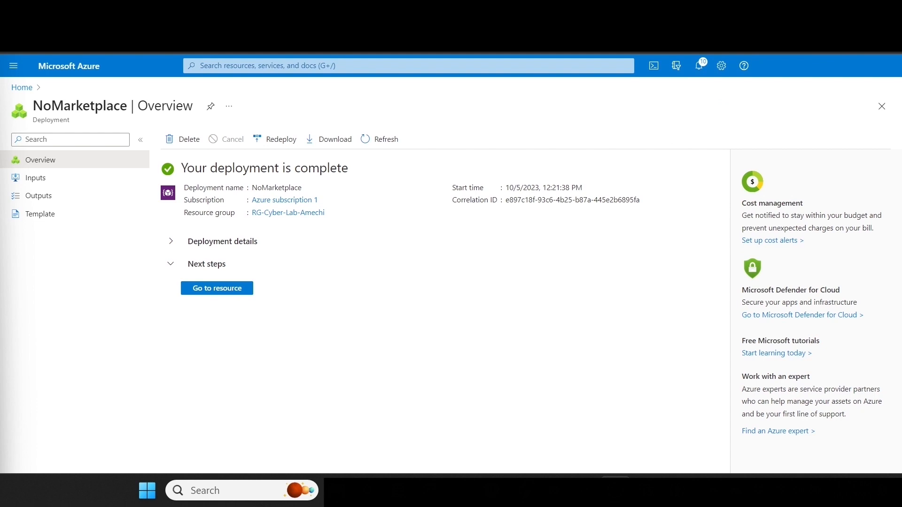
Step: Navigate from Home through LAW-Cyber-Lab-Amechi's agents to the dcr-all-vms Data sources page
left_click(66, 71)
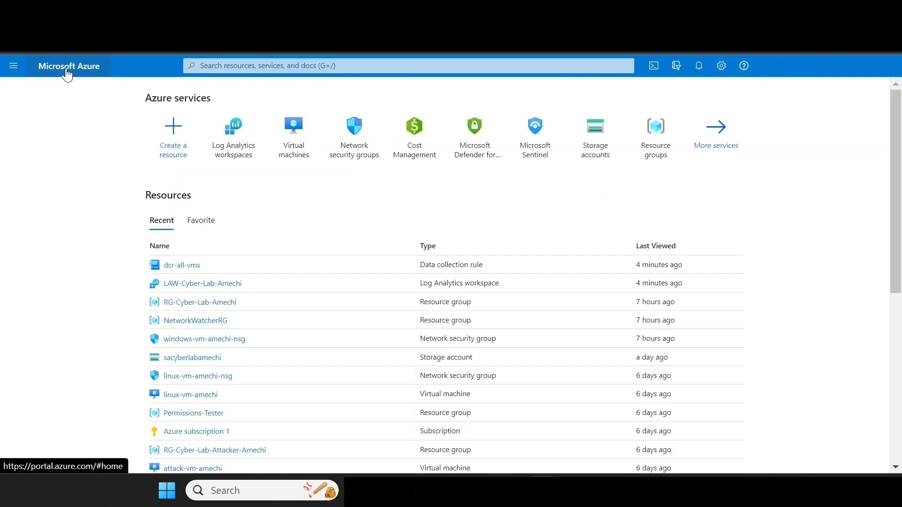
left_click(238, 144)
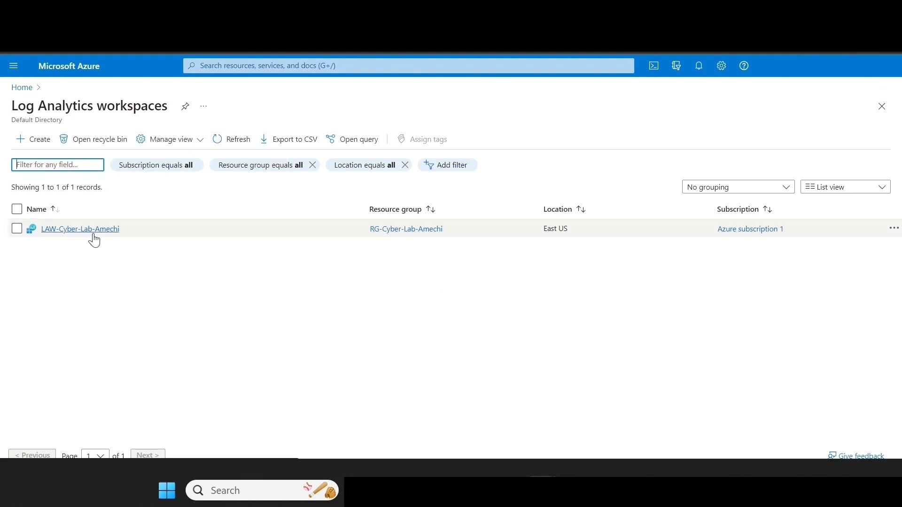
left_click(91, 229)
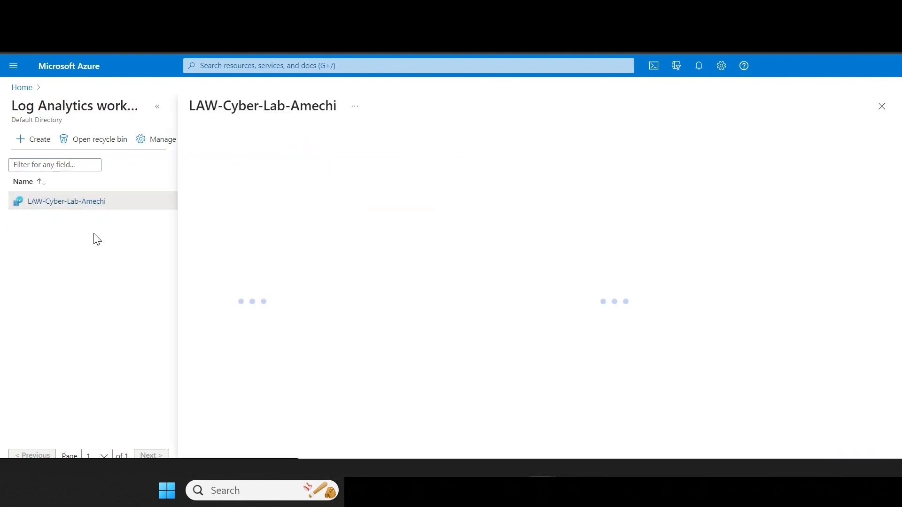
left_click(157, 109)
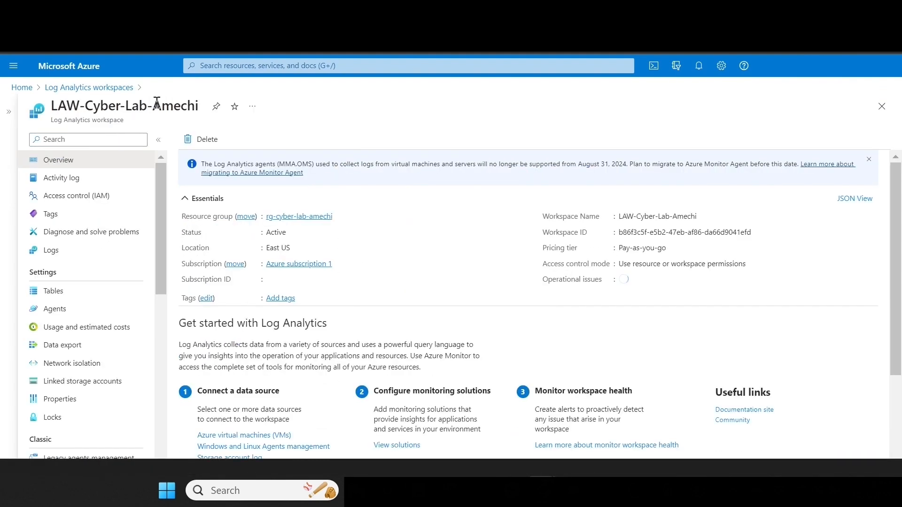
left_click(66, 309)
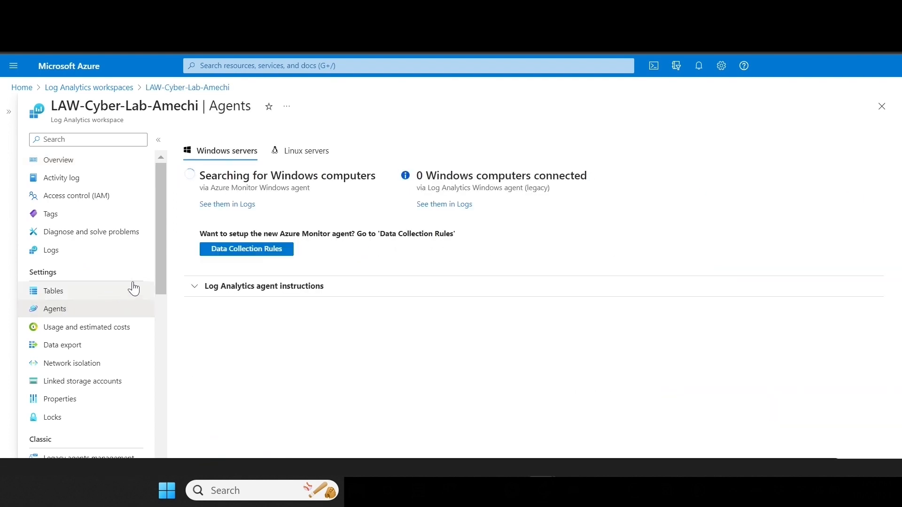
left_click(249, 250)
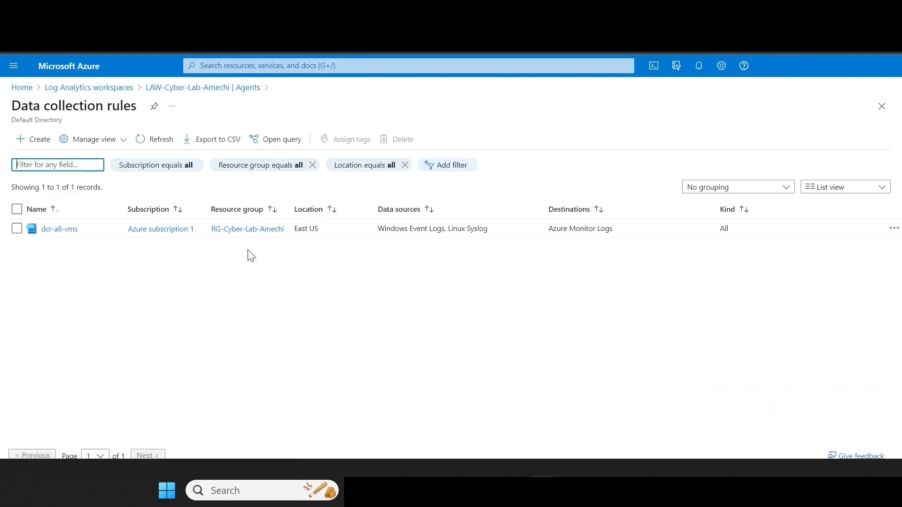
left_click(66, 231)
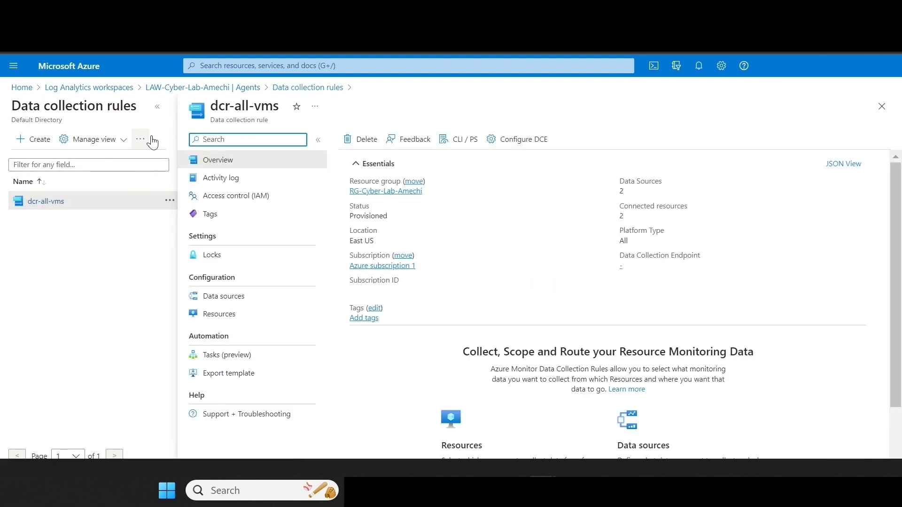
left_click(158, 107)
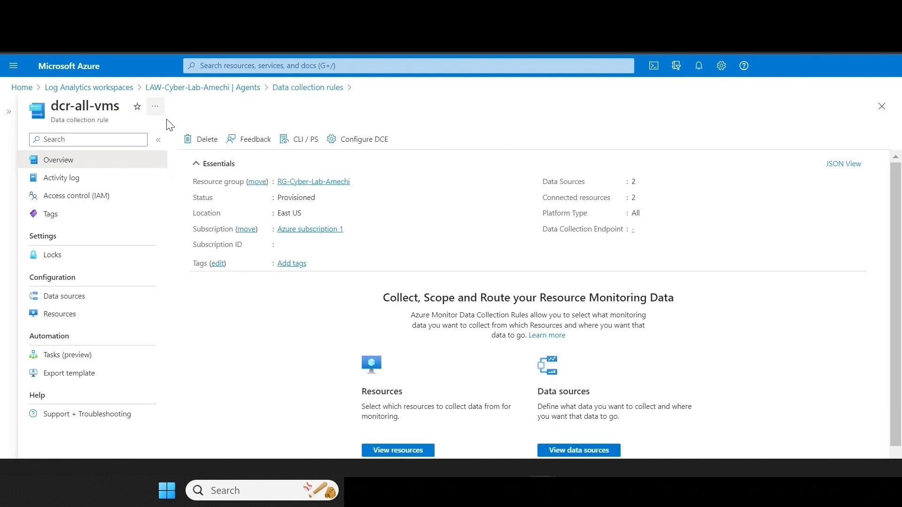
left_click(61, 300)
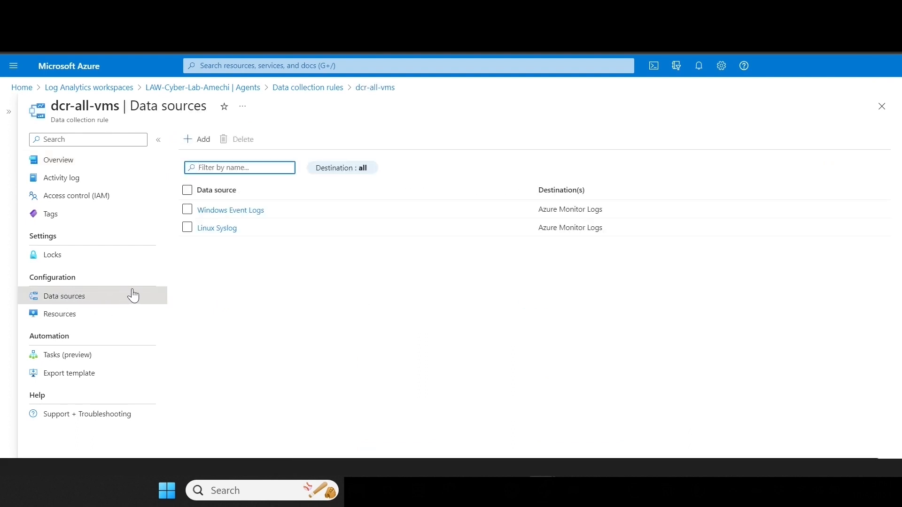
Step: Switch Windows Event Logs to Custom, add the Defender 1116/1117 and Firewall 2003 XPath queries, and save
left_click(241, 213)
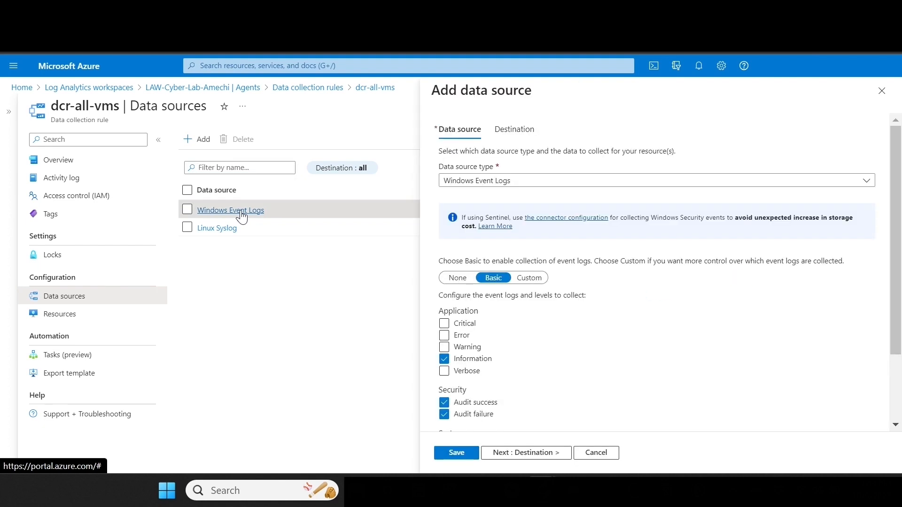
left_click(526, 277)
left_click(517, 308)
type("Microsoft-Windows-Windows Defender/Operational!*[System[(EventID=1116 or EventID=1117)]]")
left_click(832, 314)
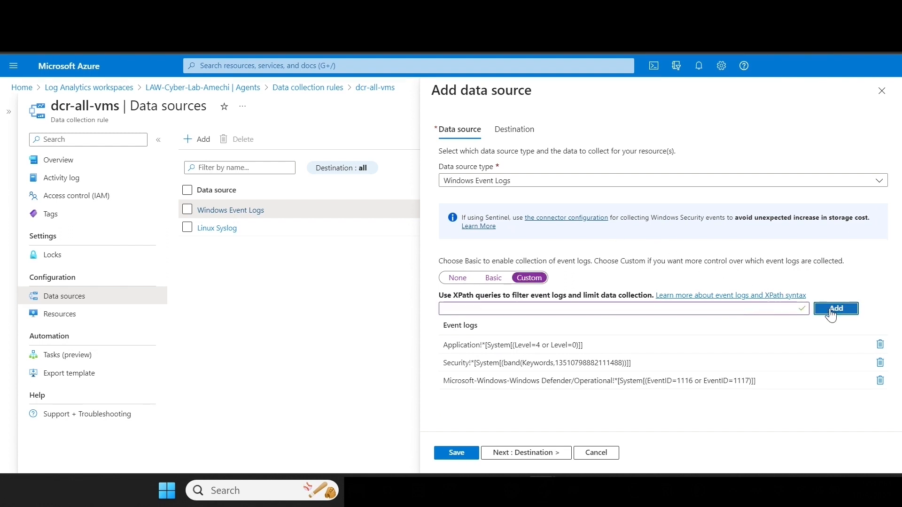
left_click(696, 308)
type("Microsoft-Windows-Windows Firewall With Advanced Security/Firewall!*[System[(EventID=2003)]]")
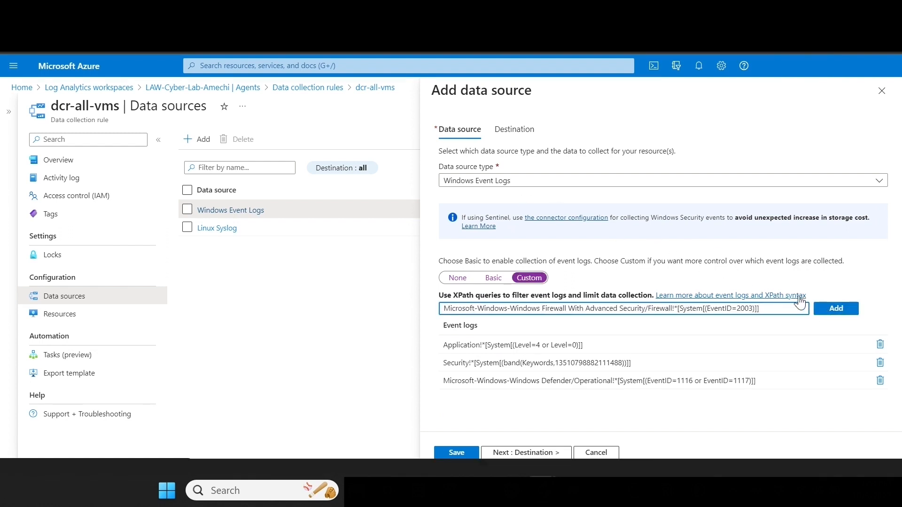
left_click(838, 312)
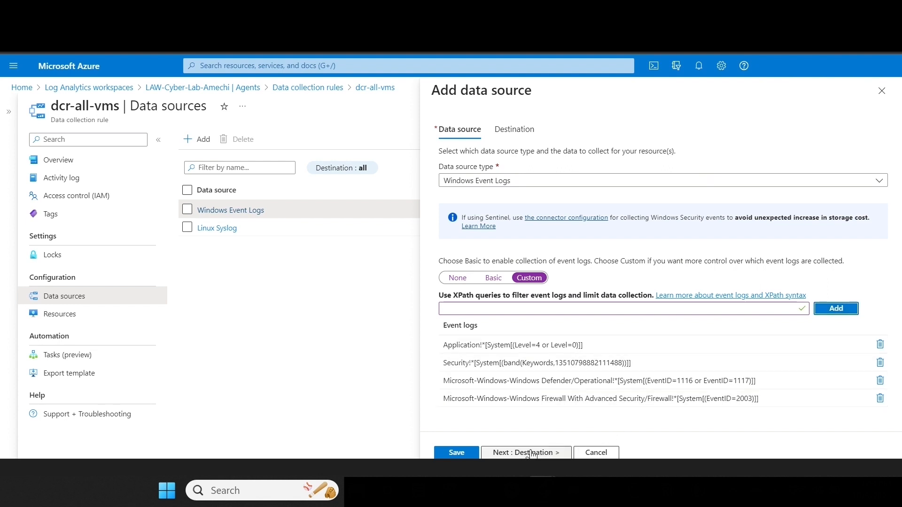
left_click(466, 454)
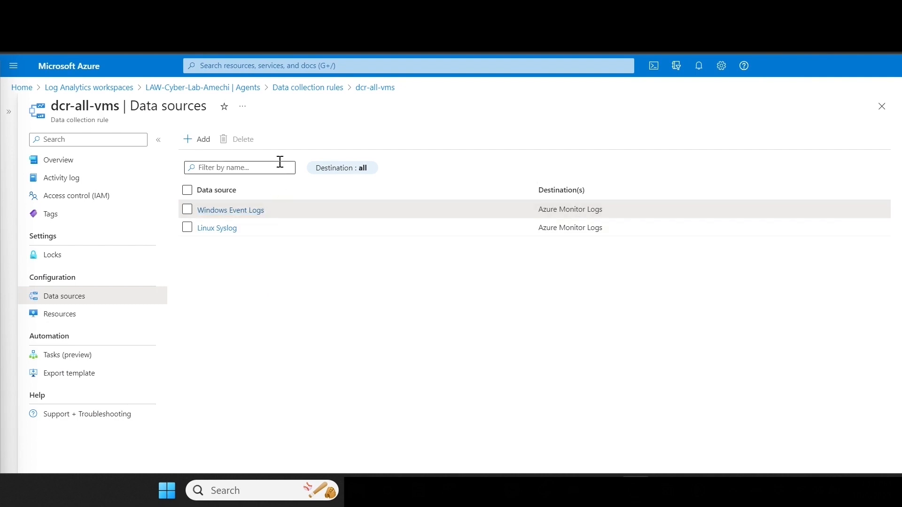
Step: Verify two Windows computers are connected on the Agents page and copy windows-vm-amechi's public IP
left_click(253, 89)
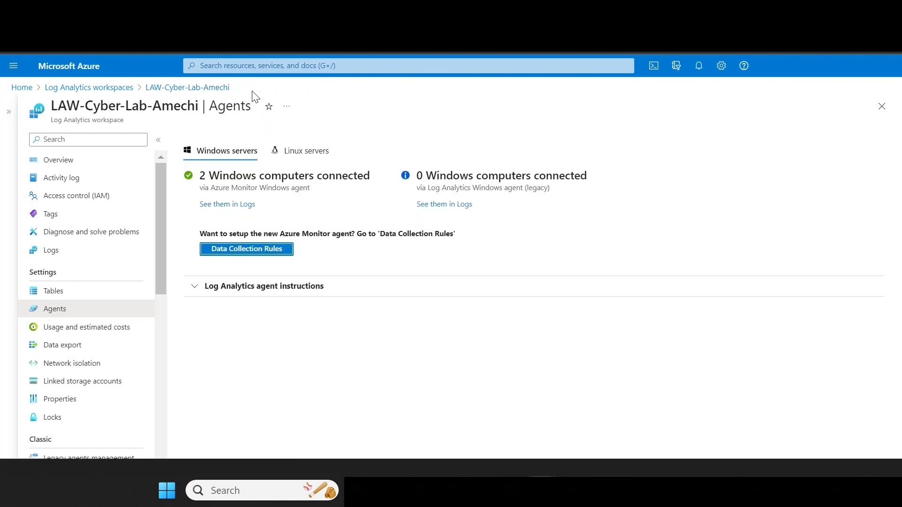
left_click(200, 292)
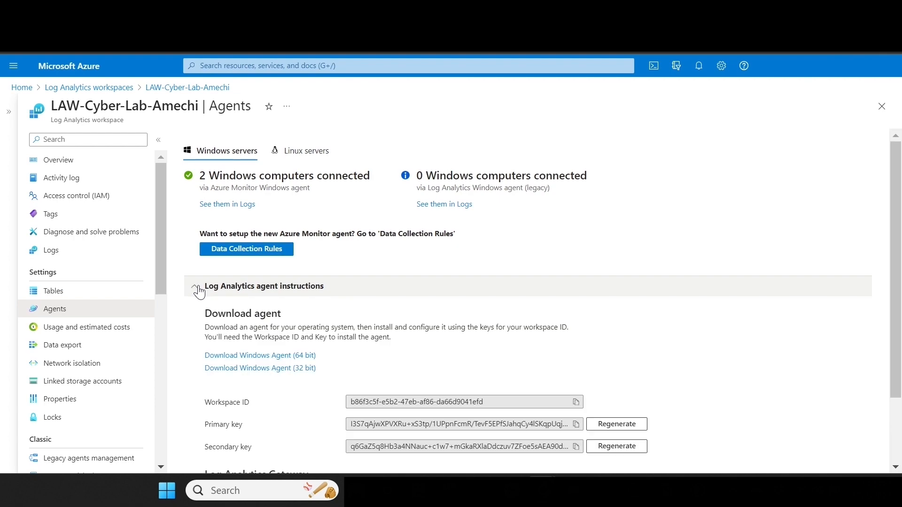
scroll(199, 368, "down", 2)
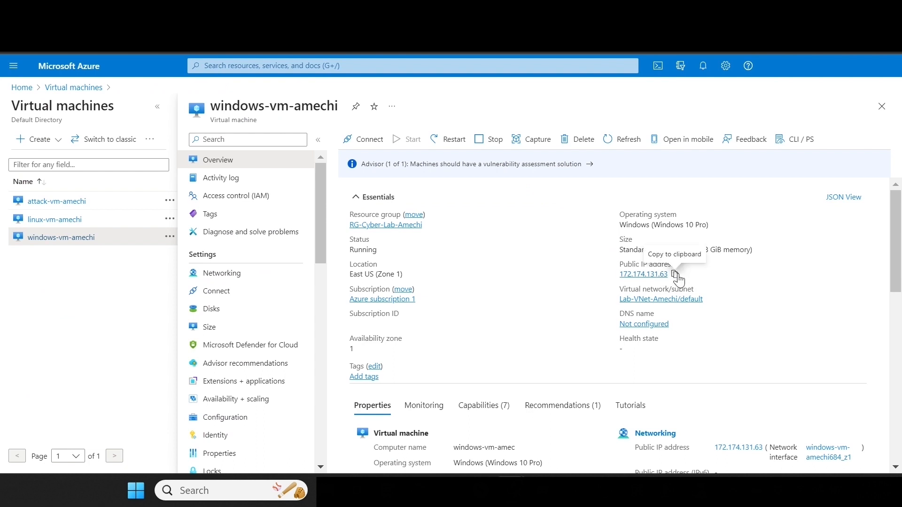
left_click(675, 275)
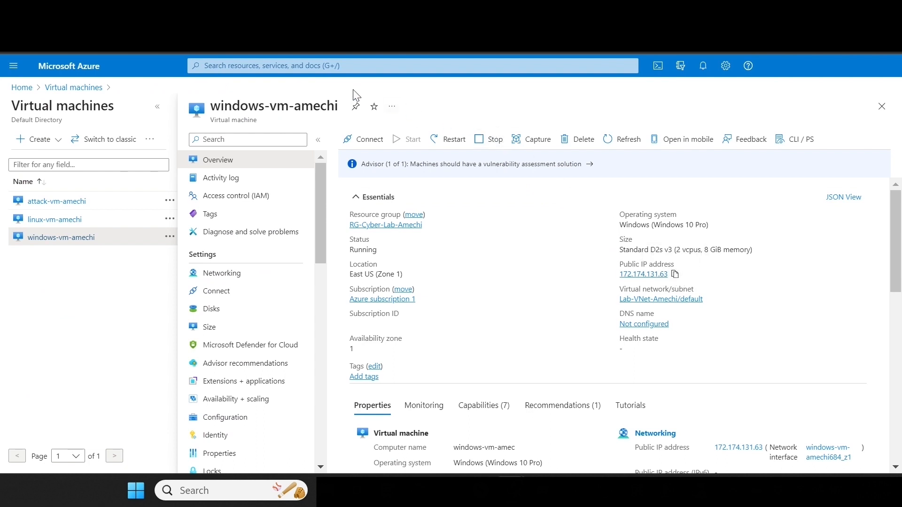
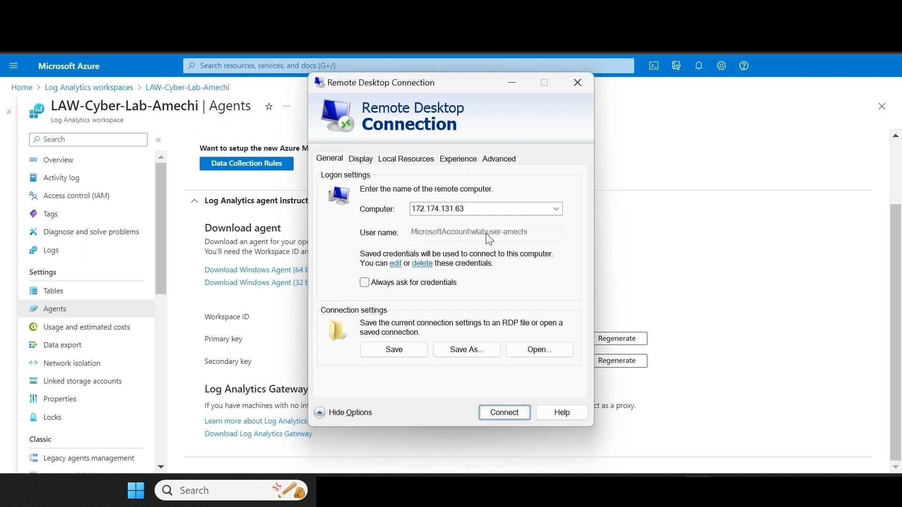
Step: Connect to the VM at 172.174.131.63 with the account password and accept the certificate warning
left_click(485, 210)
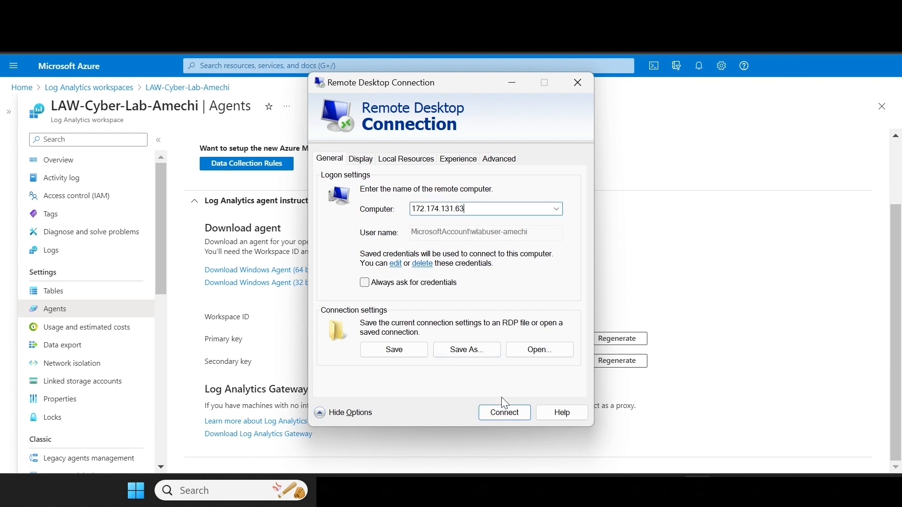
left_click(504, 414)
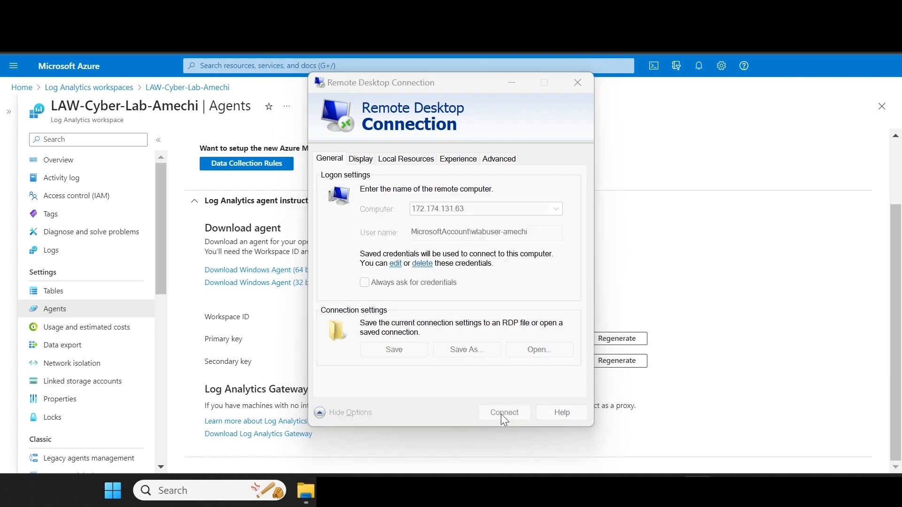
key("ctrl+v")
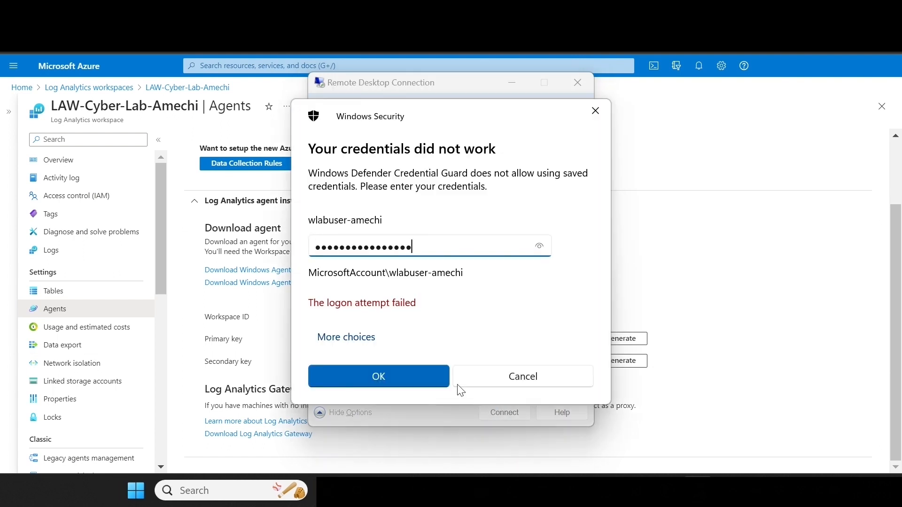
left_click(393, 379)
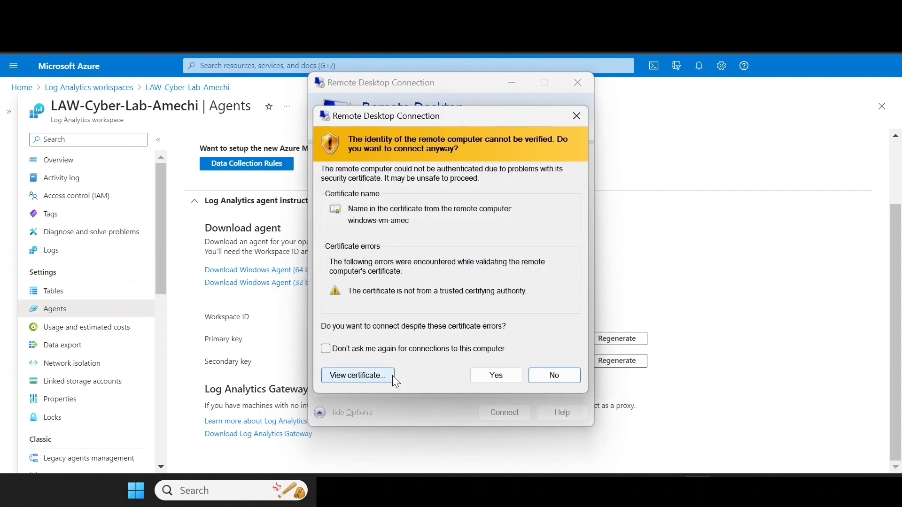
left_click(497, 377)
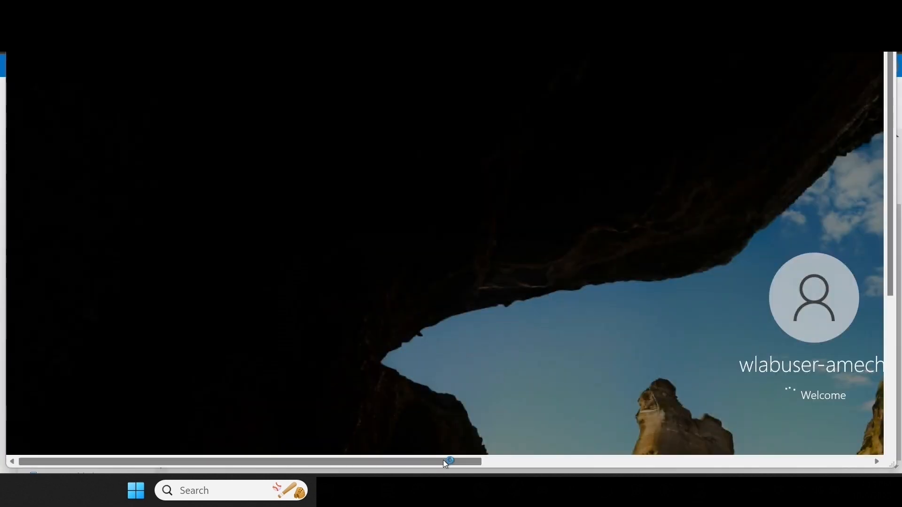
Step: Reposition the remote desktop window so the Azure Agents page can be seen behind it
left_click_drag(443, 461, 642, 475)
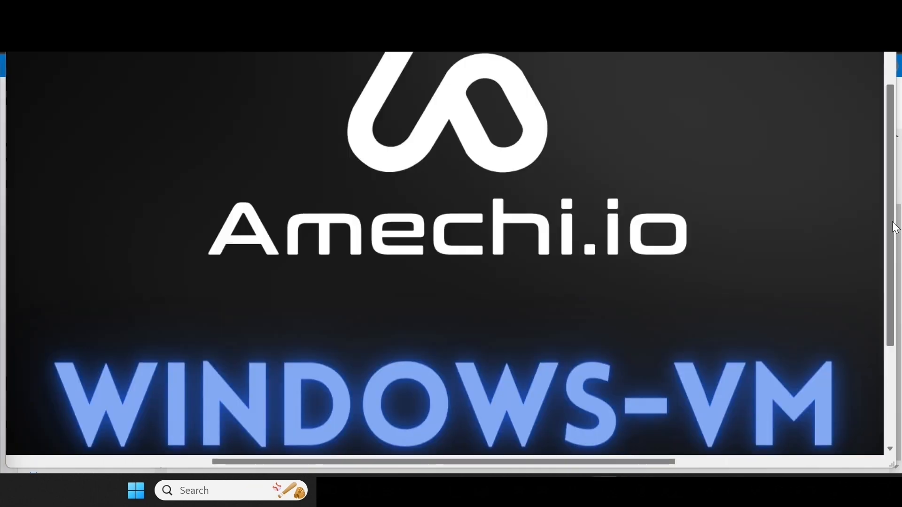
left_click_drag(895, 228, 896, 350)
left_click_drag(636, 467, 430, 472)
left_click_drag(395, 54, 410, 436)
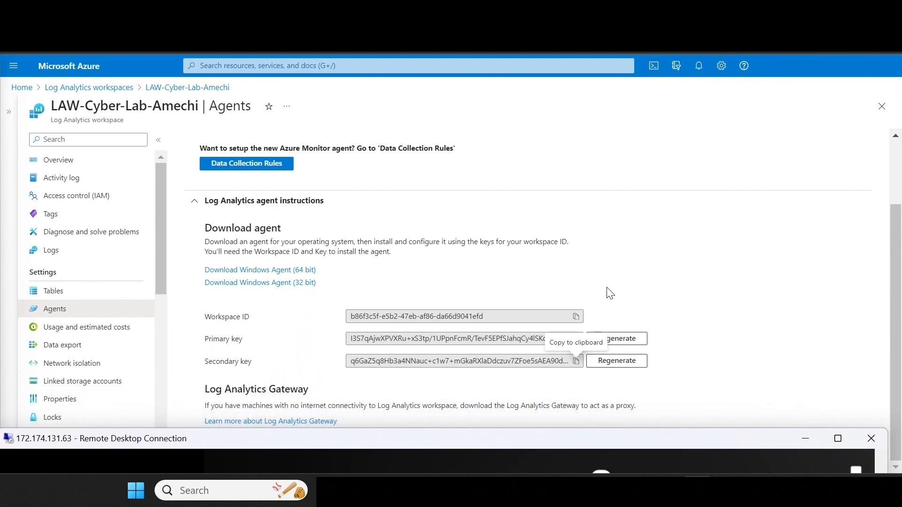
left_click_drag(402, 437, 428, 74)
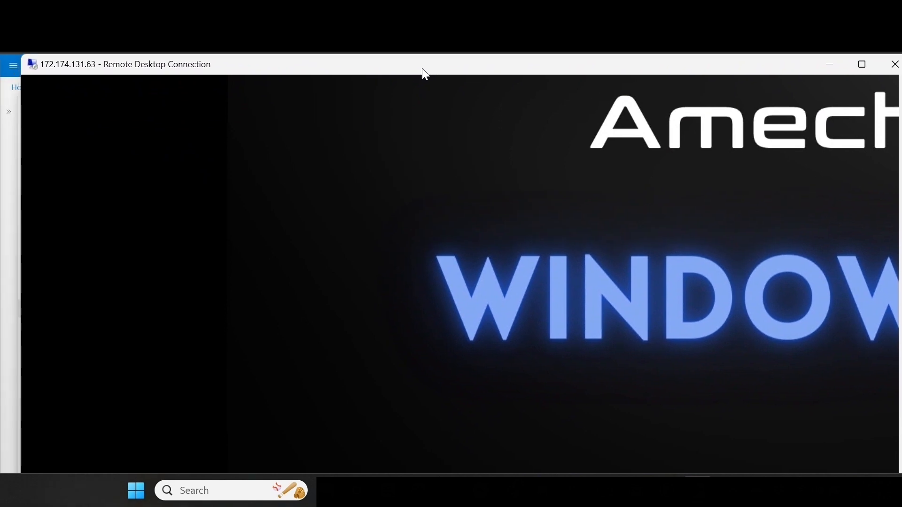
Step: Maximize the remote session and paste the workspace ID, keys and download link into Notepad
left_click(863, 65)
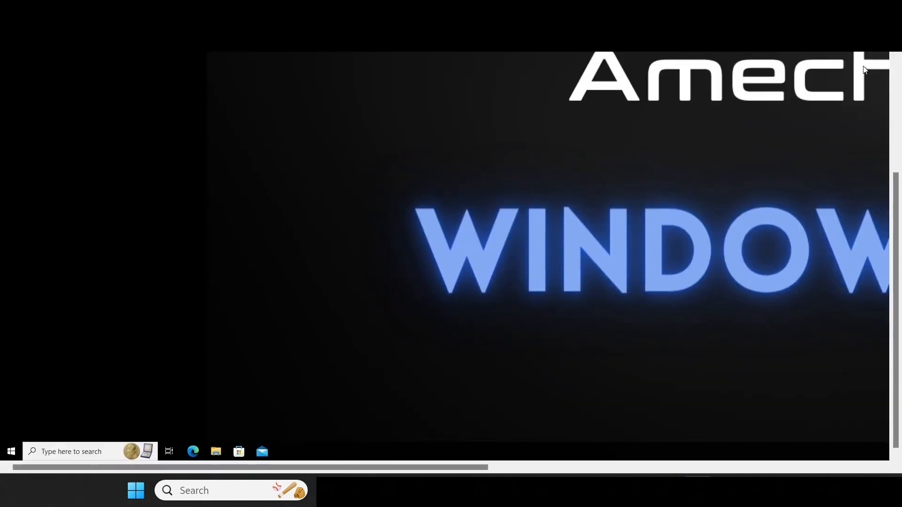
left_click(87, 449)
type("notep")
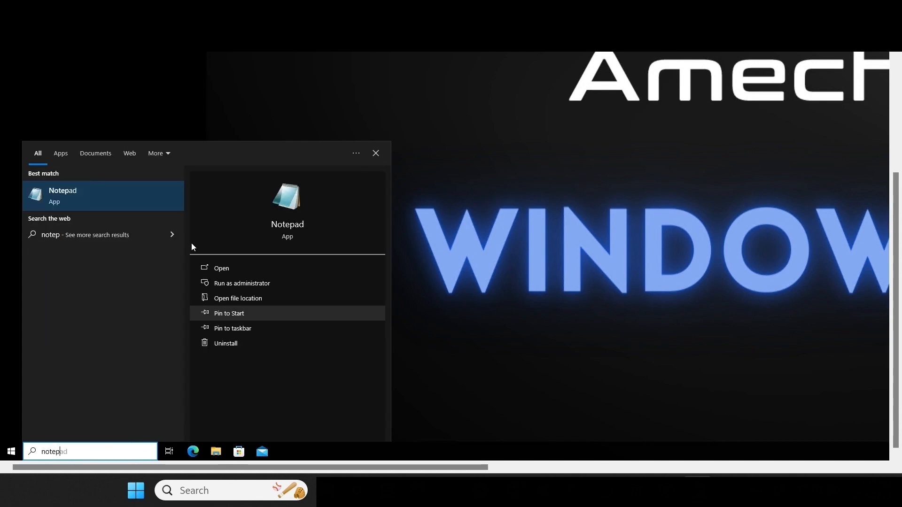
left_click(142, 201)
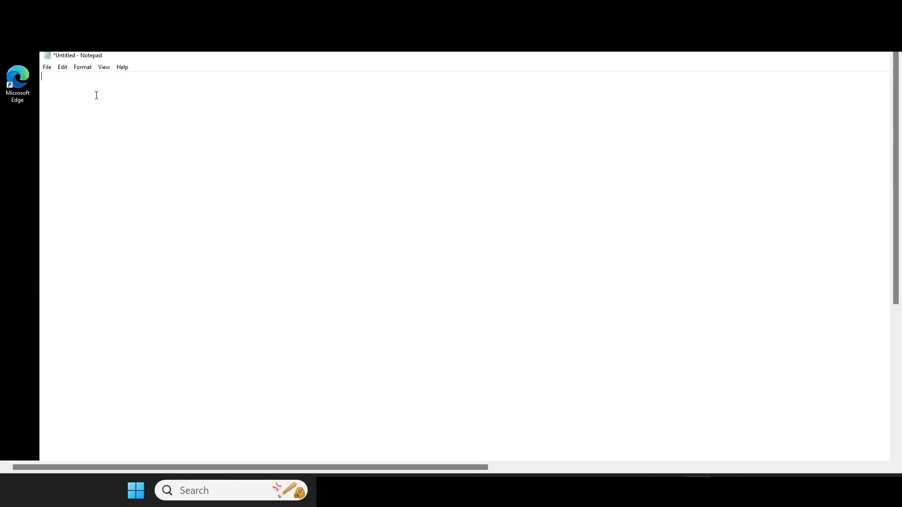
Step: Open Edge beside the notes and take the Windows agent download link for MMASetup-AMD64.exe
left_click_drag(898, 141, 899, 362)
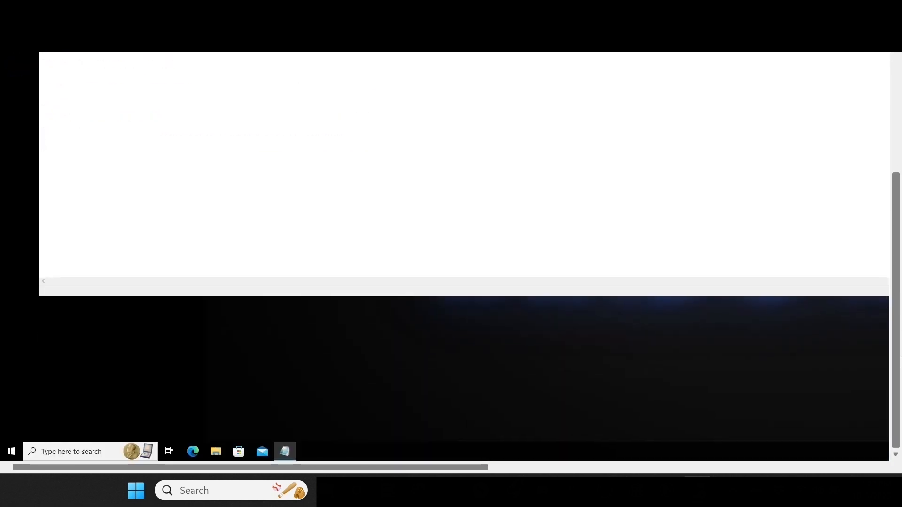
left_click(193, 452)
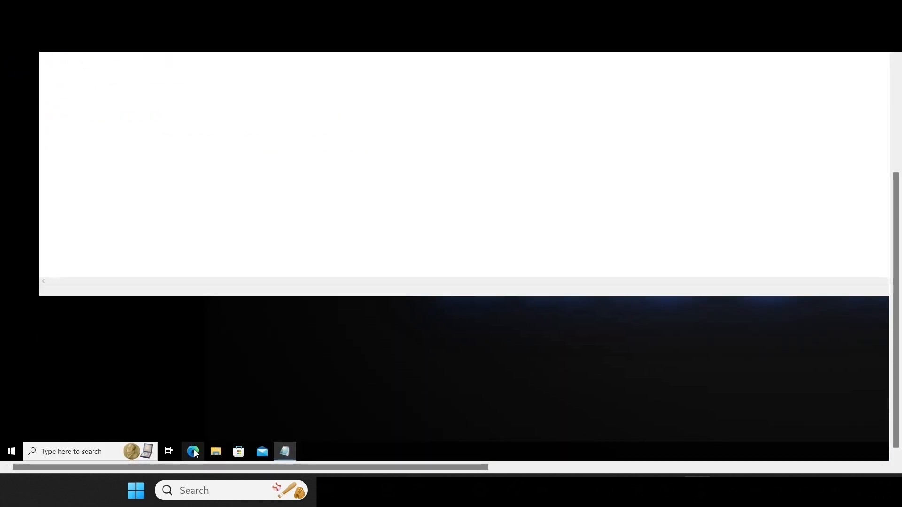
left_click_drag(897, 320, 901, 173)
left_click_drag(780, 28, 590, 28)
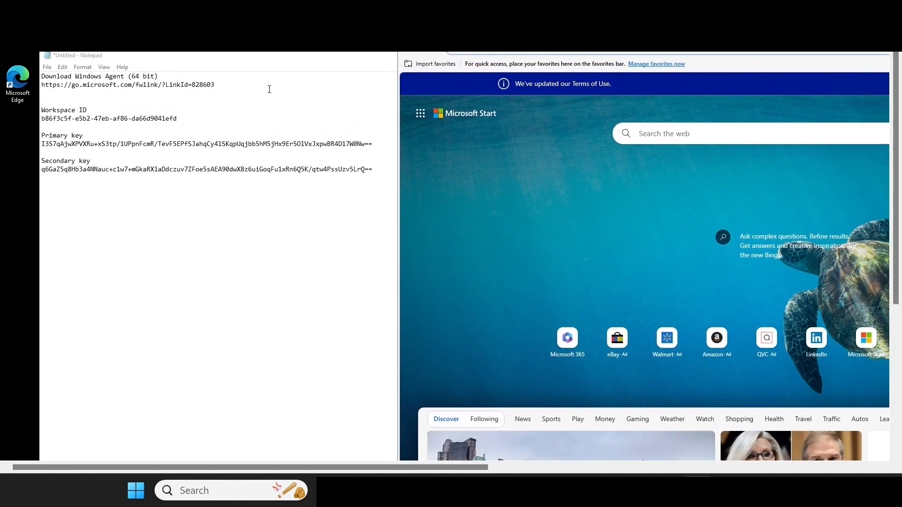
left_click_drag(216, 85, 24, 83)
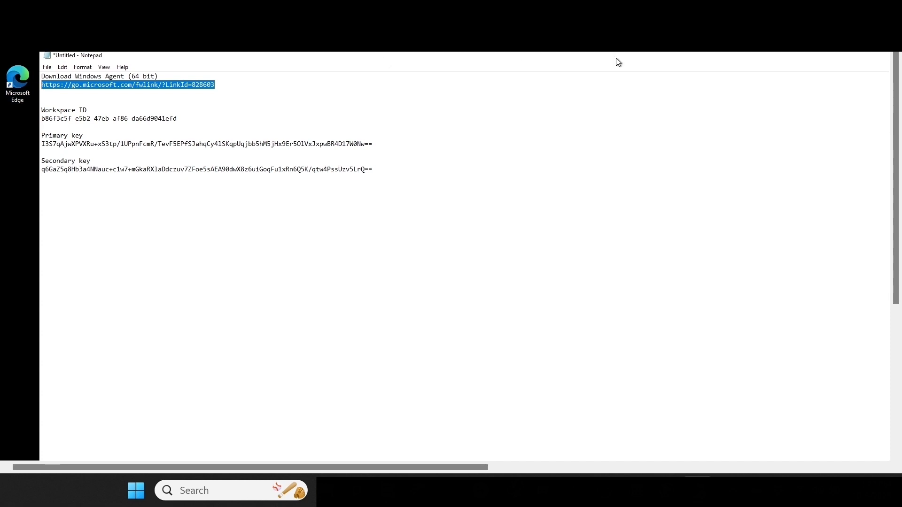
left_click_drag(590, 28, 209, 30)
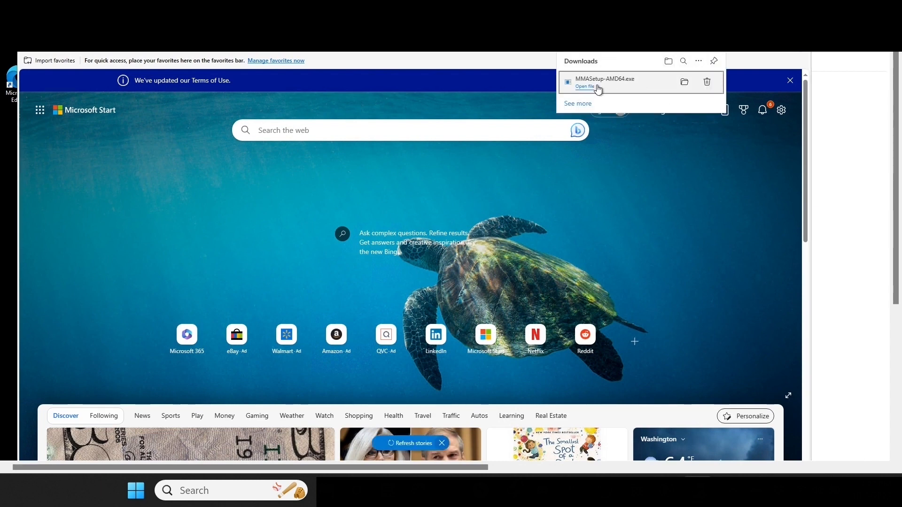
Step: Run the agent installer, accept the licence, keep the default folder, and choose Azure Log Analytics
left_click(584, 89)
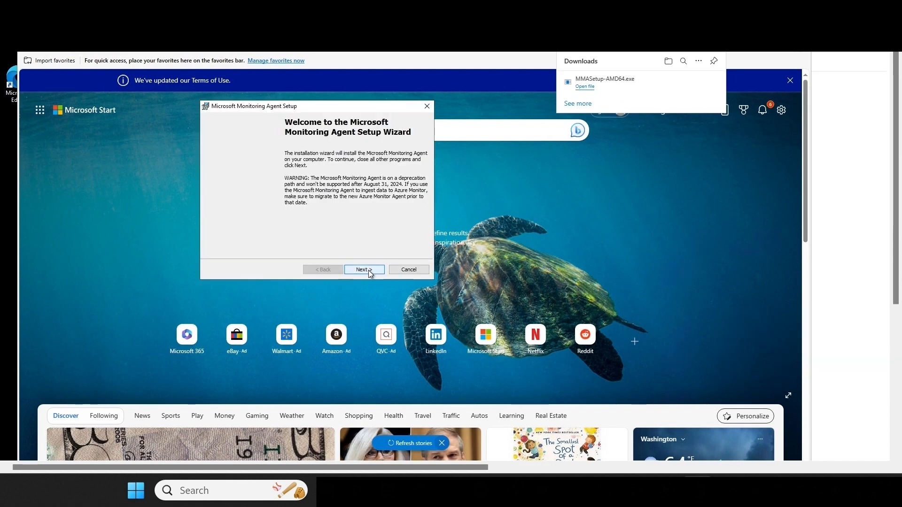
left_click(364, 270)
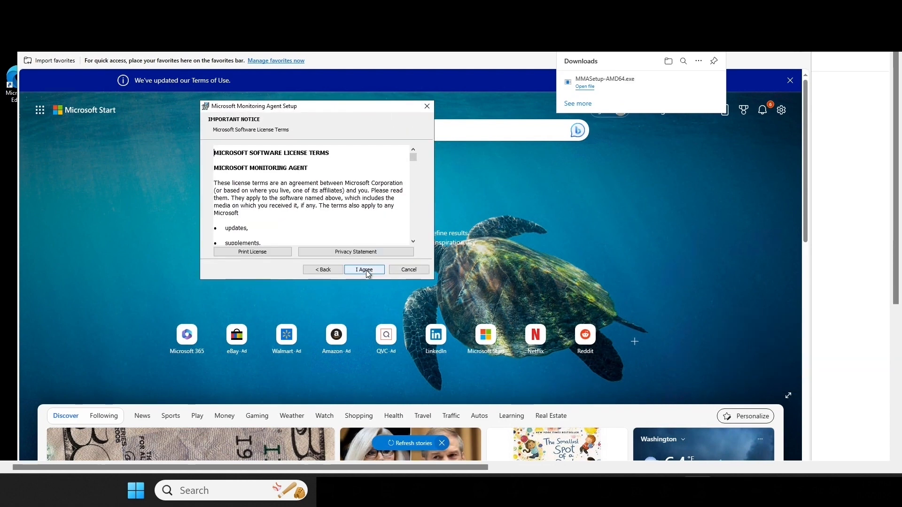
left_click(368, 272)
left_click(368, 272)
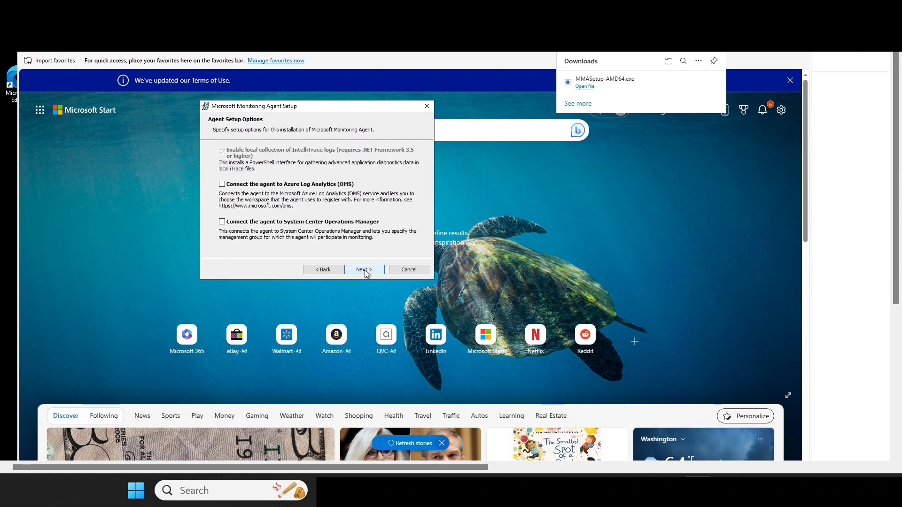
left_click(223, 185)
left_click(363, 271)
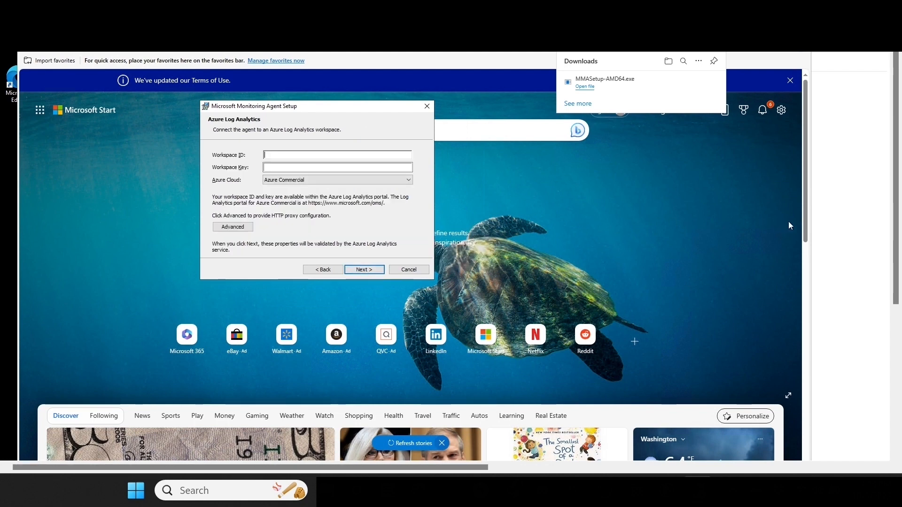
Step: Copy the Workspace ID and primary key from the notes into the setup's workspace fields
left_click(854, 229)
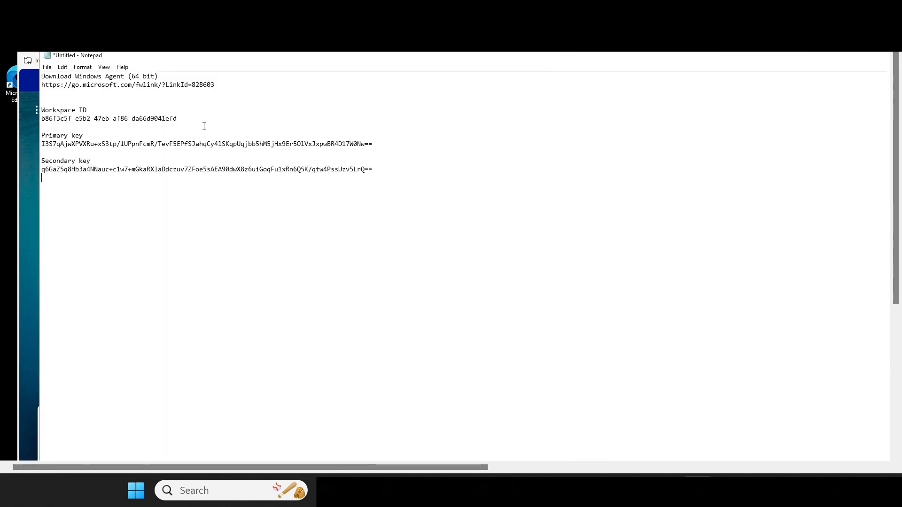
left_click_drag(179, 118, 40, 119)
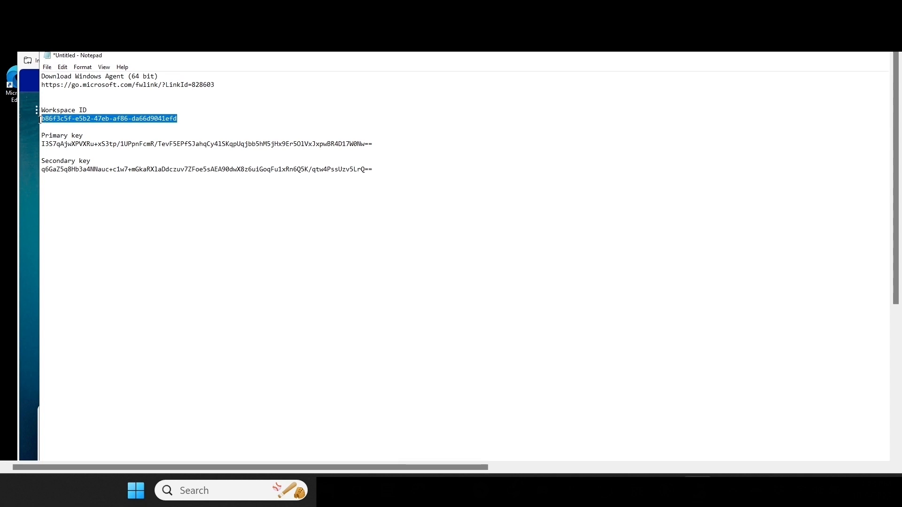
right_click(51, 117)
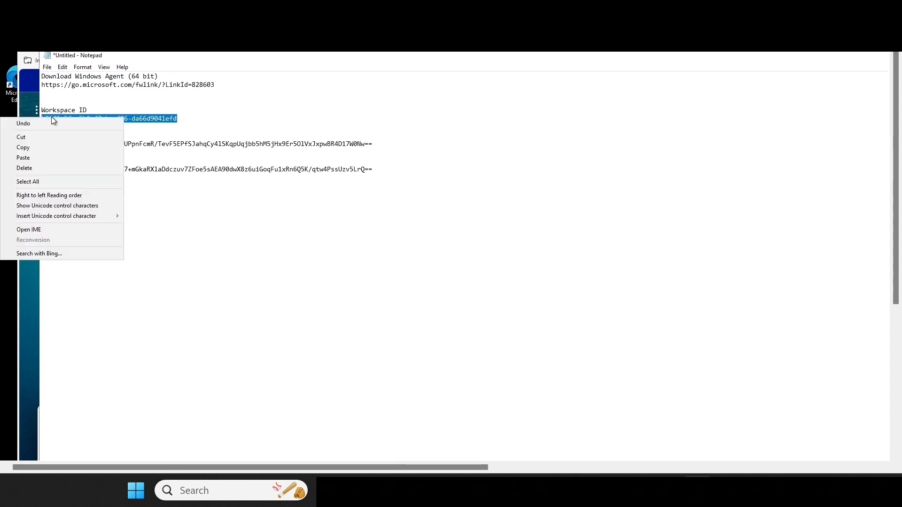
left_click(55, 147)
left_click_drag(125, 59, 529, 108)
left_click(286, 155)
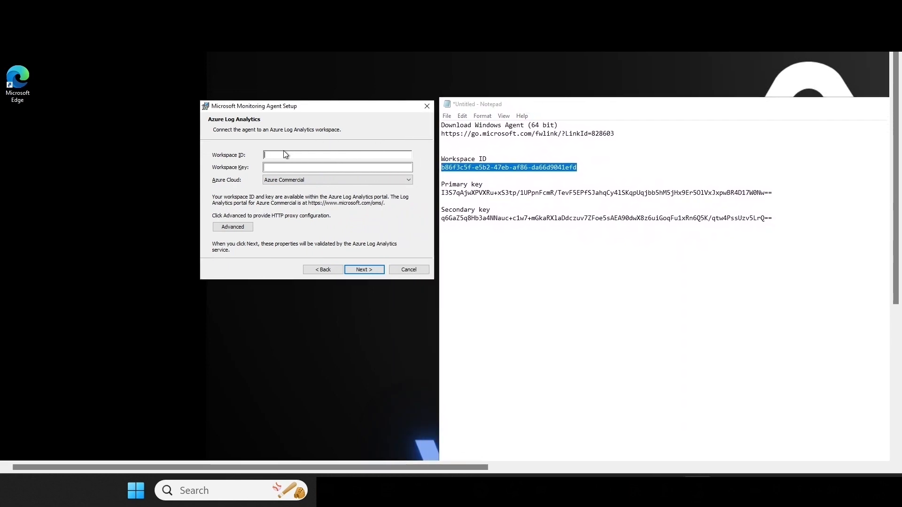
key("ctrl+v")
left_click_drag(778, 192, 443, 193)
left_click(369, 167)
key("ctrl+v")
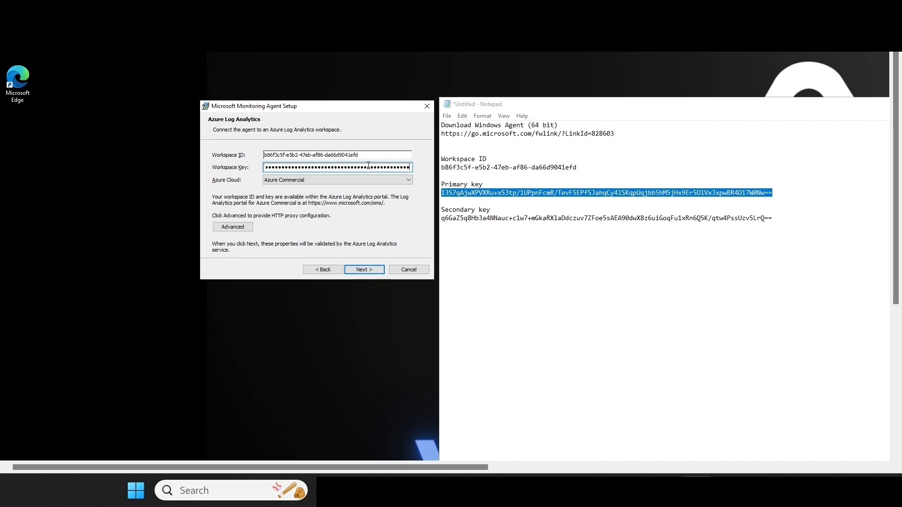
Step: Validate the workspace details, install the Microsoft Monitoring Agent, and finish the wizard
left_click(360, 272)
left_click(362, 269)
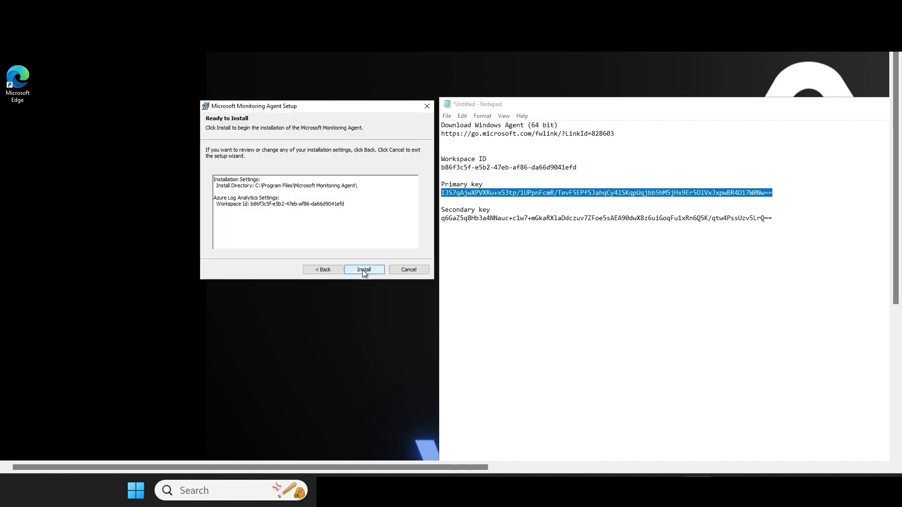
left_click(362, 270)
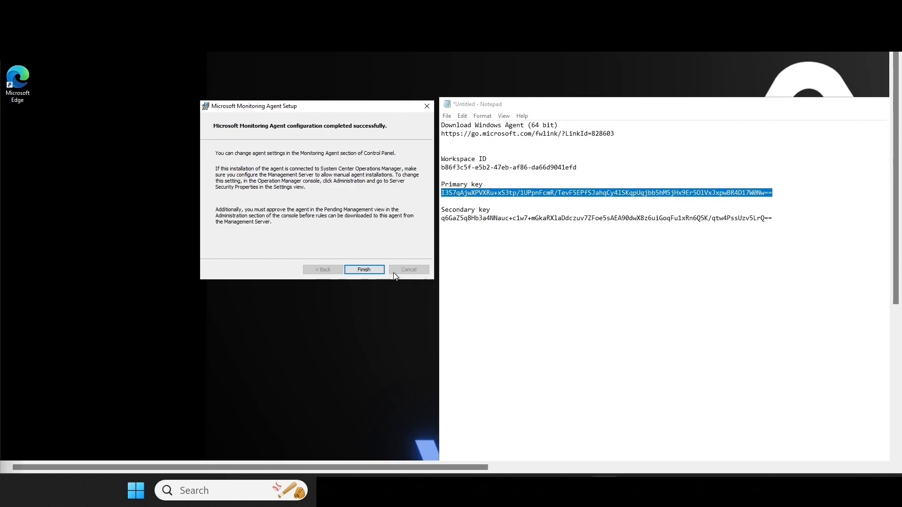
left_click(368, 270)
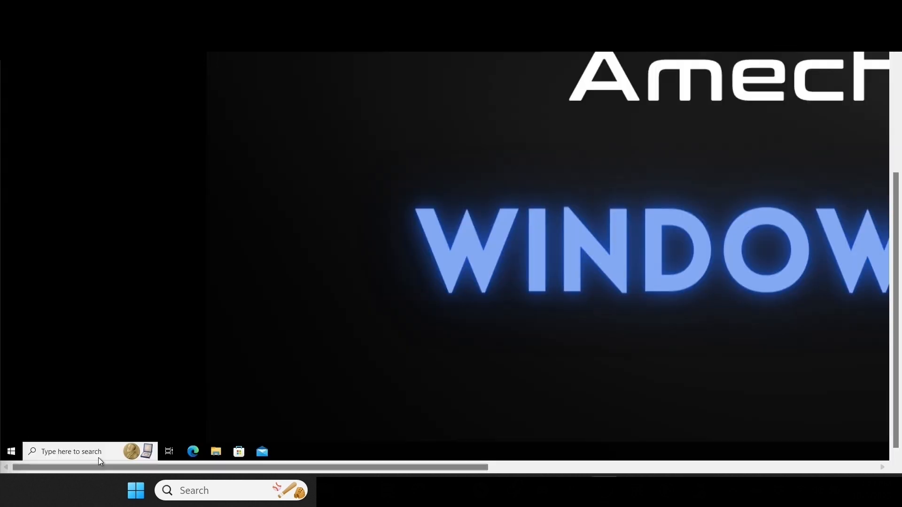
Step: Check the Microsoft Monitoring Agent's Azure Log Analytics tab in Control Panel shows a successful connection
left_click(97, 458)
type("control")
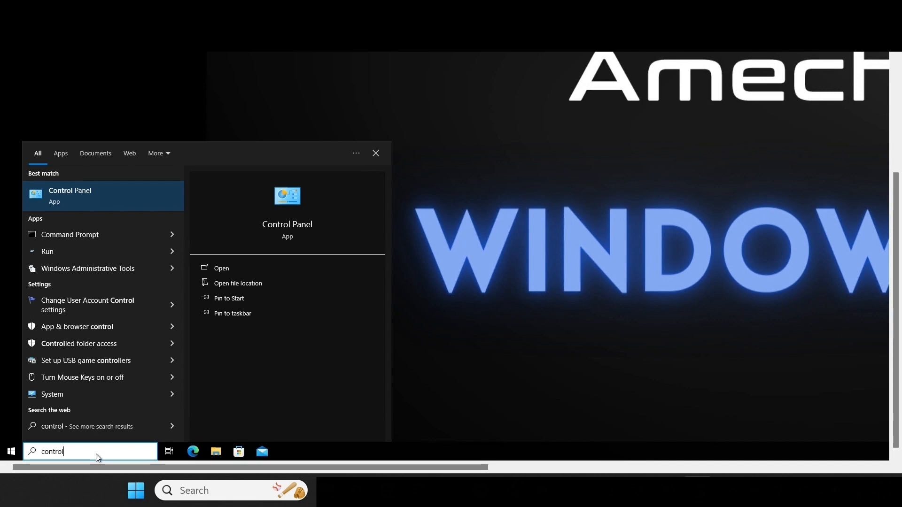
left_click(106, 201)
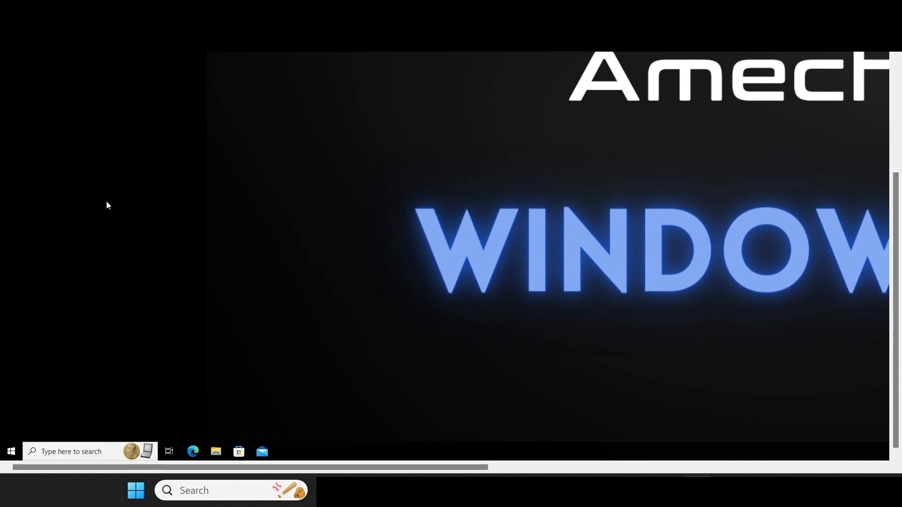
type("microsoft monitoring age")
type("nt")
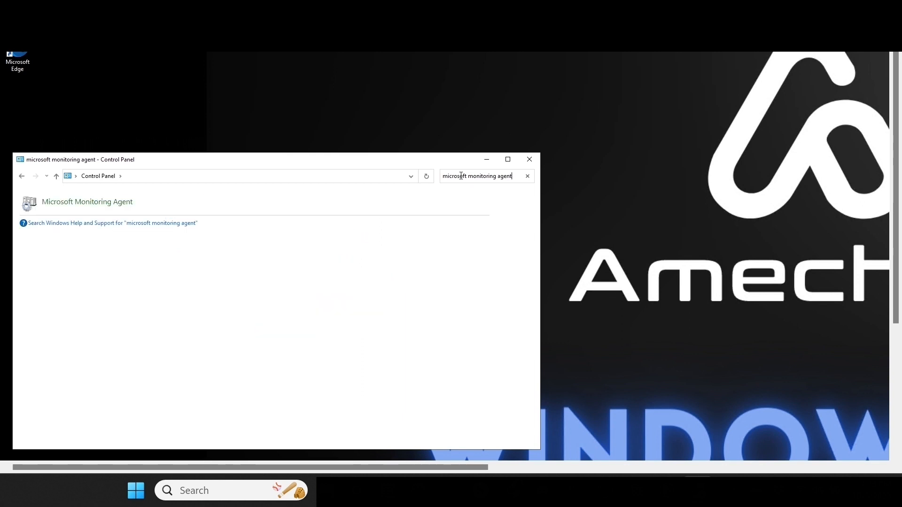
left_click(113, 203)
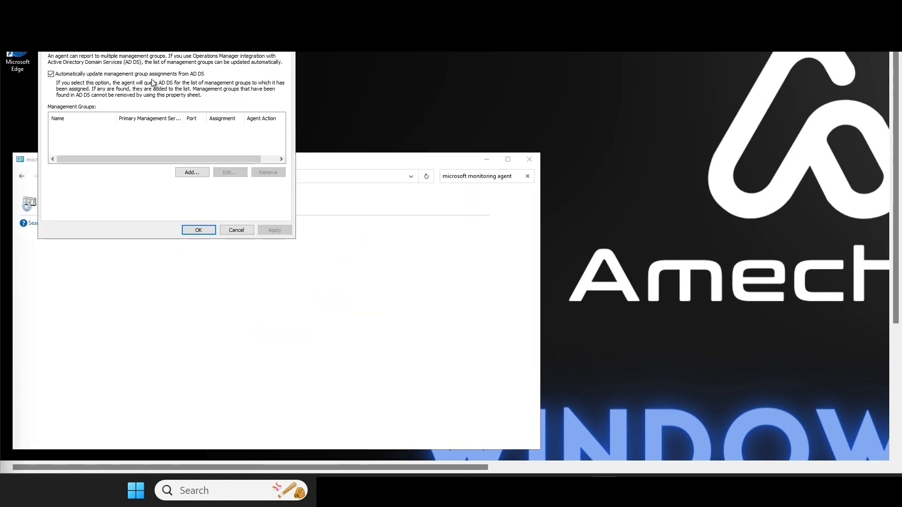
left_click(140, 43)
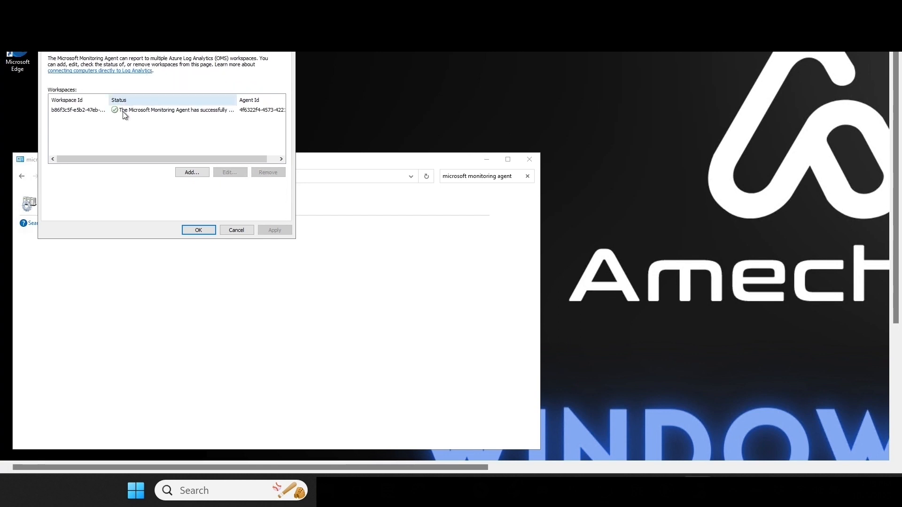
left_click(194, 230)
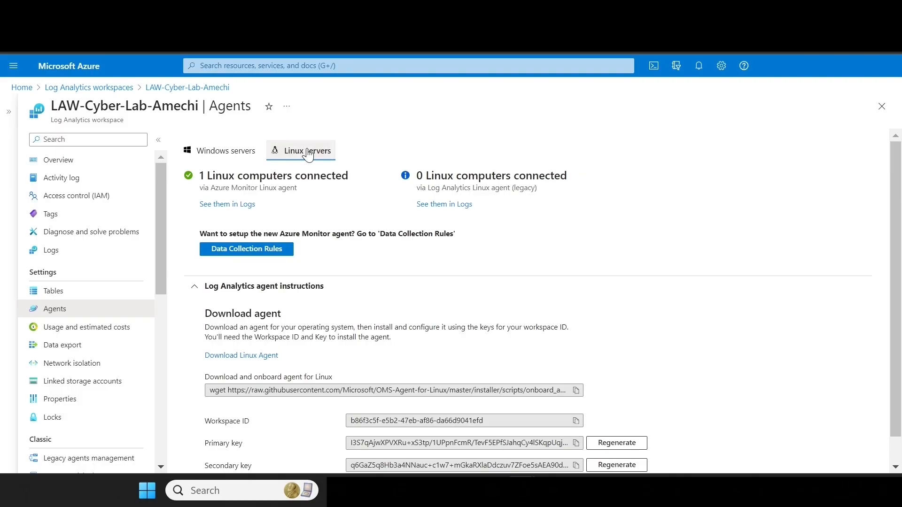
Step: Launch PowerShell as Administrator and SSH into the Linux VM
left_click(205, 490)
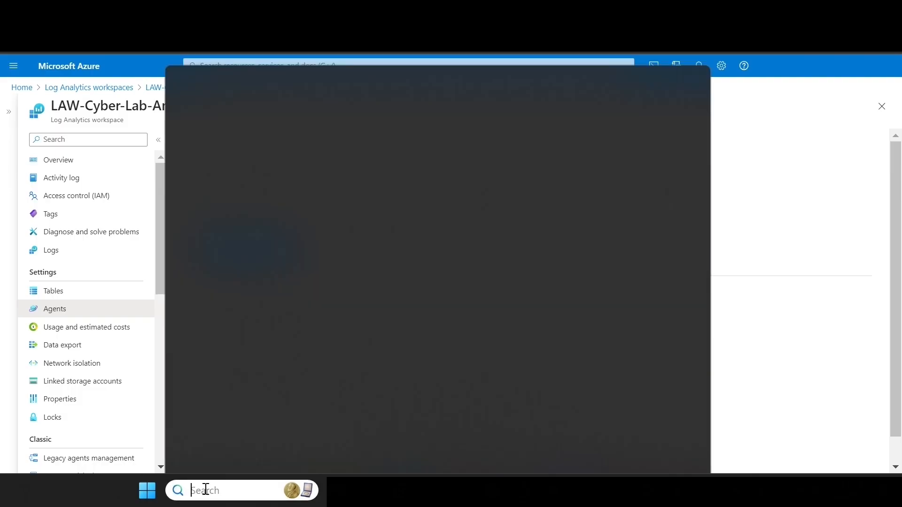
type("powershell")
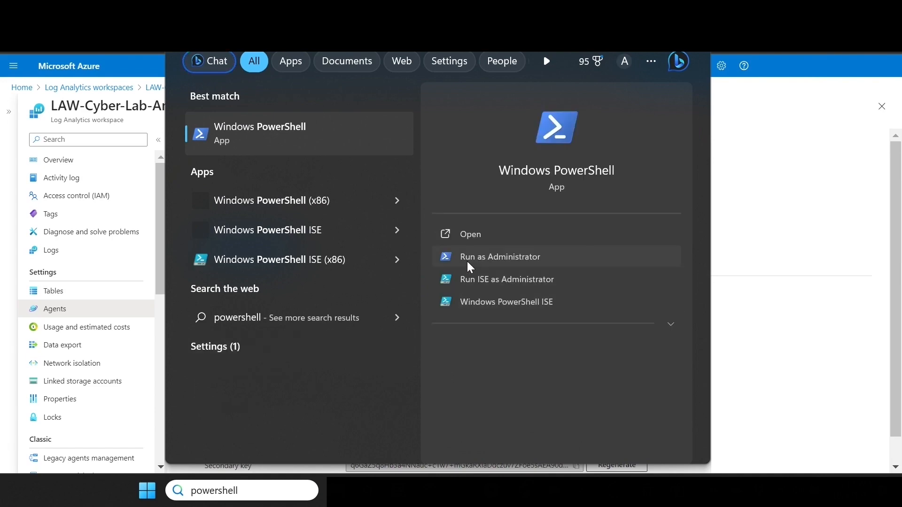
left_click(470, 266)
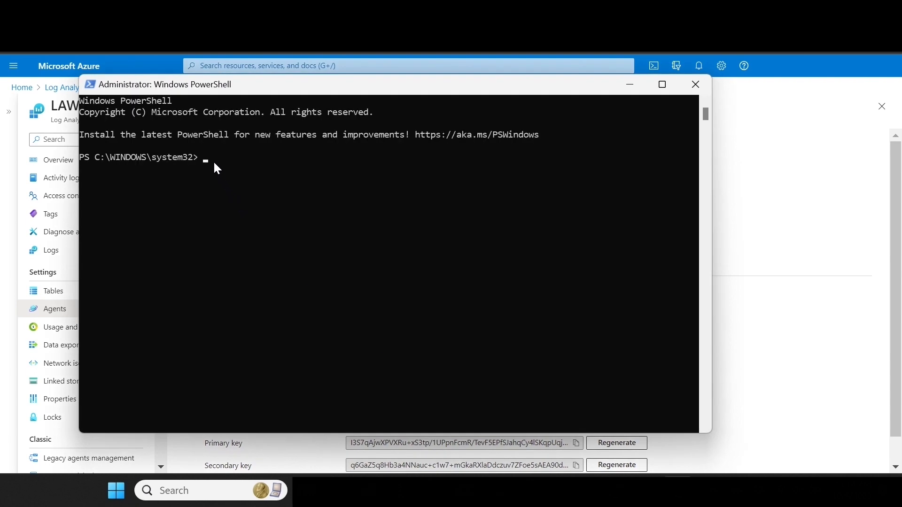
key("ctrl+v")
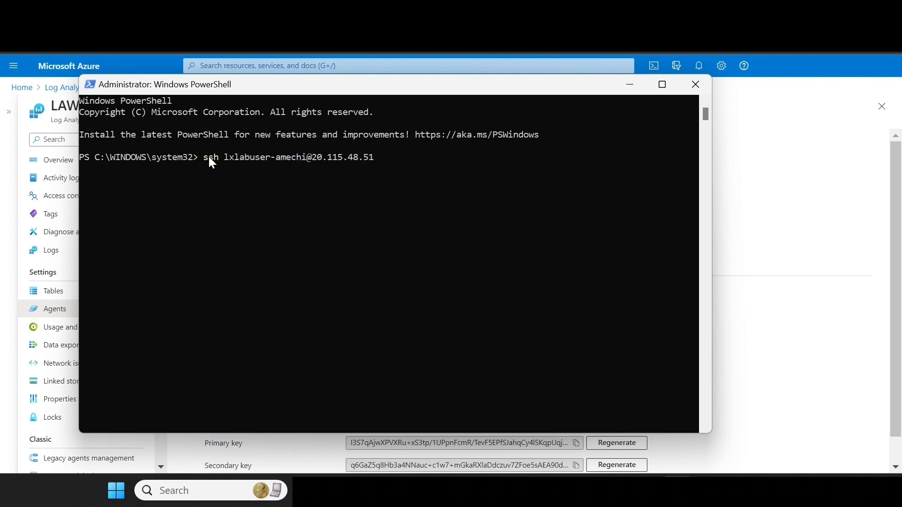
key("Return")
key("Return")
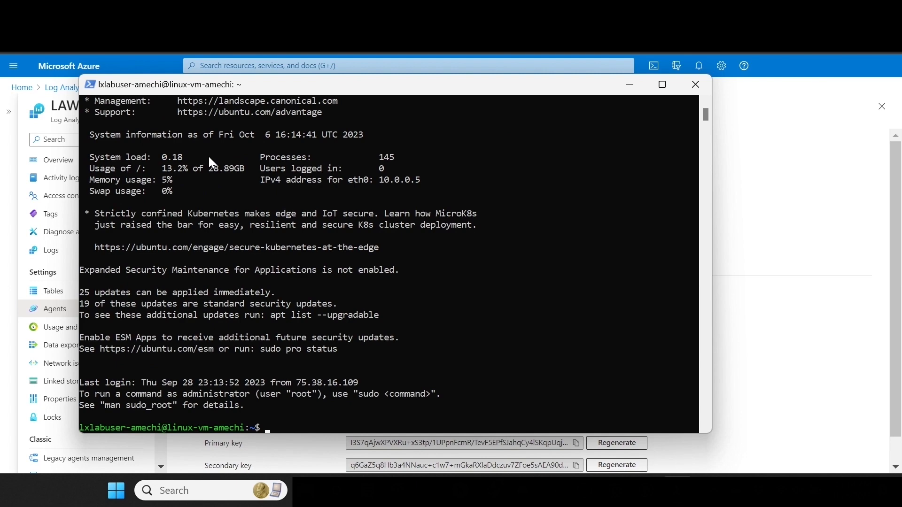
Step: Run Azure's wget onboarding command on the Linux VM to install the agent, then exit SSH
key("alt+Tab")
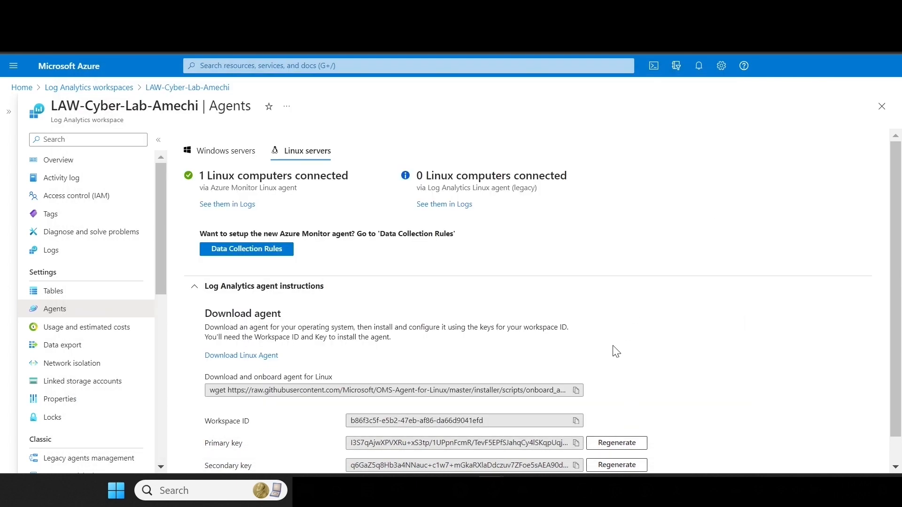
left_click(576, 391)
left_click(677, 491)
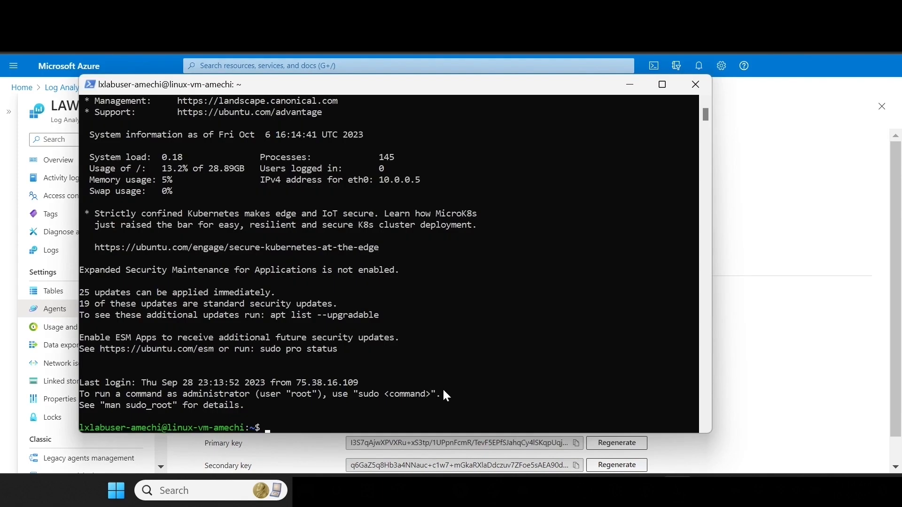
left_click(270, 428)
right_click(269, 427)
right_click(269, 428)
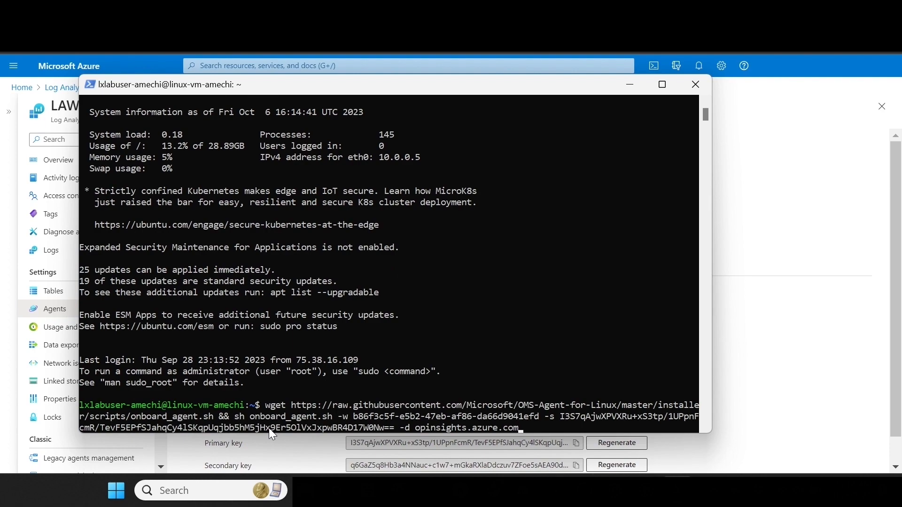
key("Return")
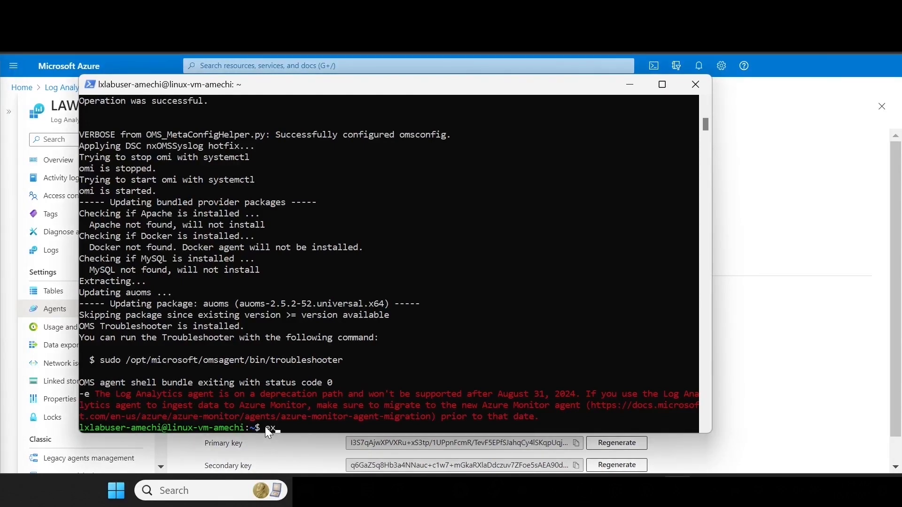
key("Return")
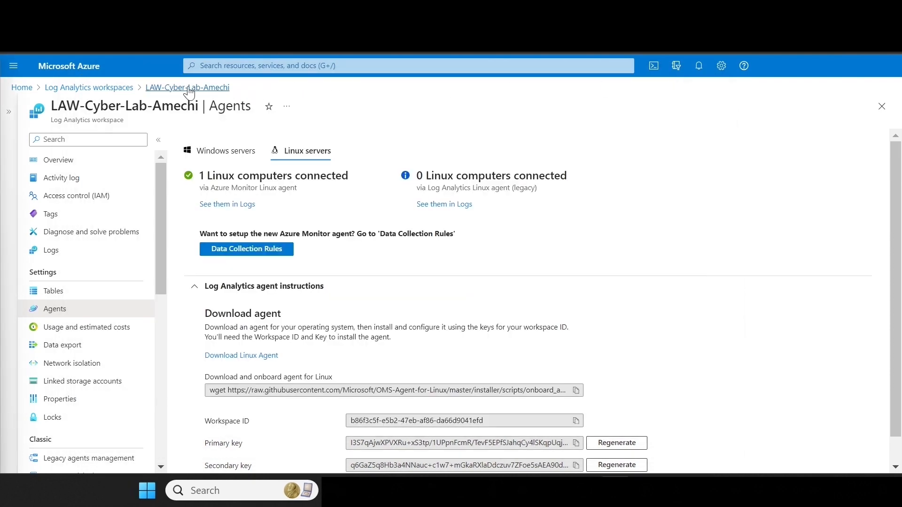
Step: Review the connected Windows servers count, then the Linux servers count, for LAW-Cyber-Lab-Amechi
left_click(68, 65)
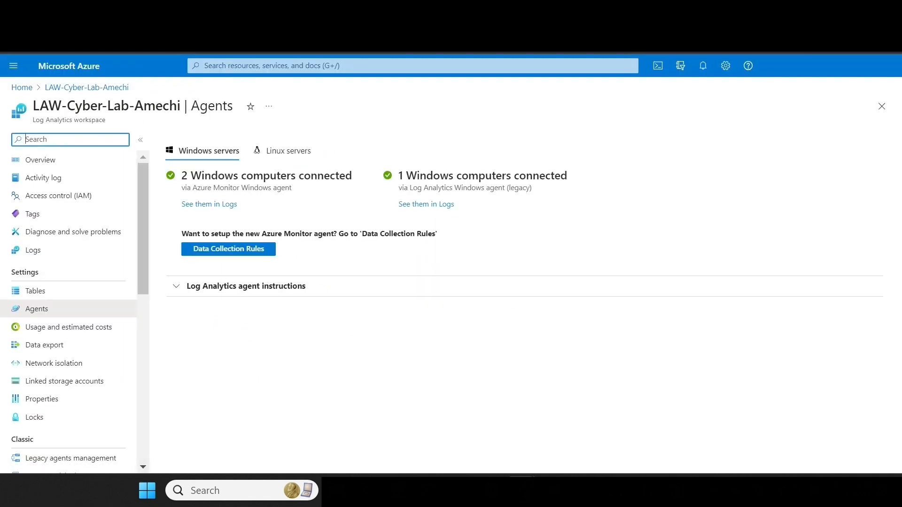
left_click(281, 153)
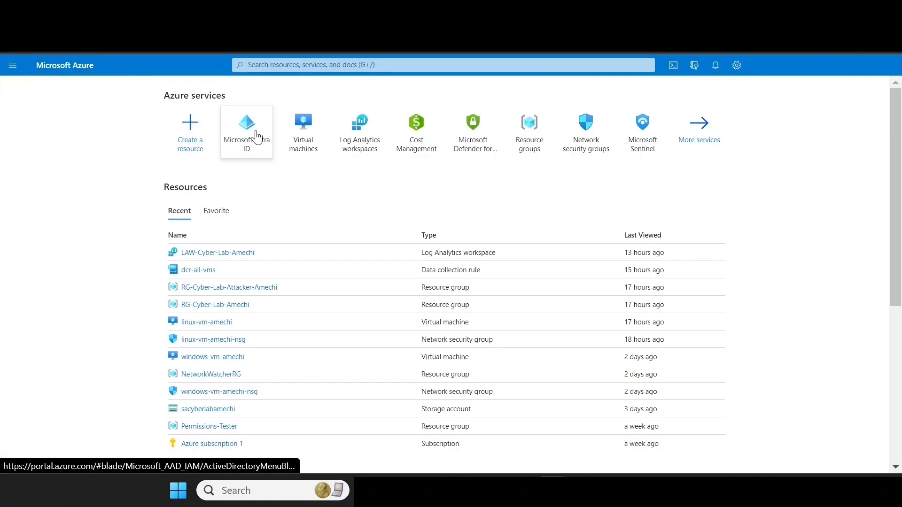
Step: Start a new diagnostic setting from Microsoft Entra ID's Diagnostic settings page
left_click(257, 138)
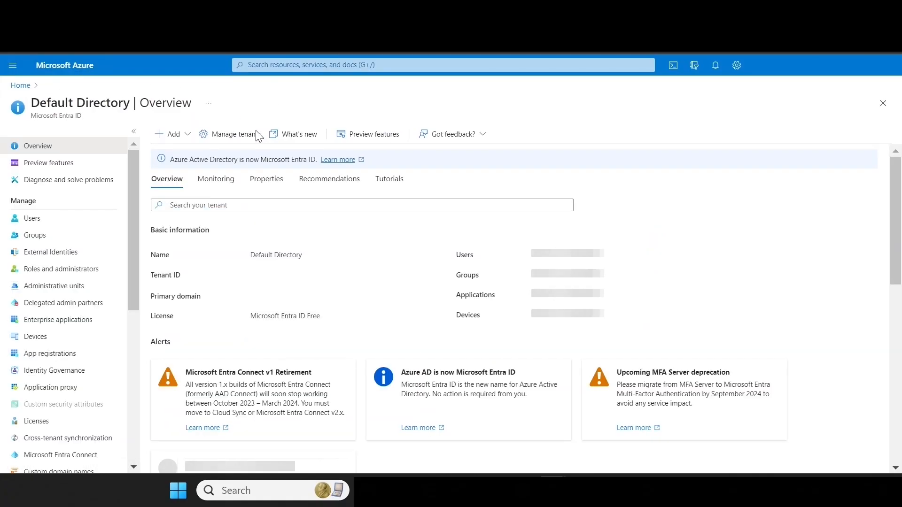
scroll(75, 250, "down", 6)
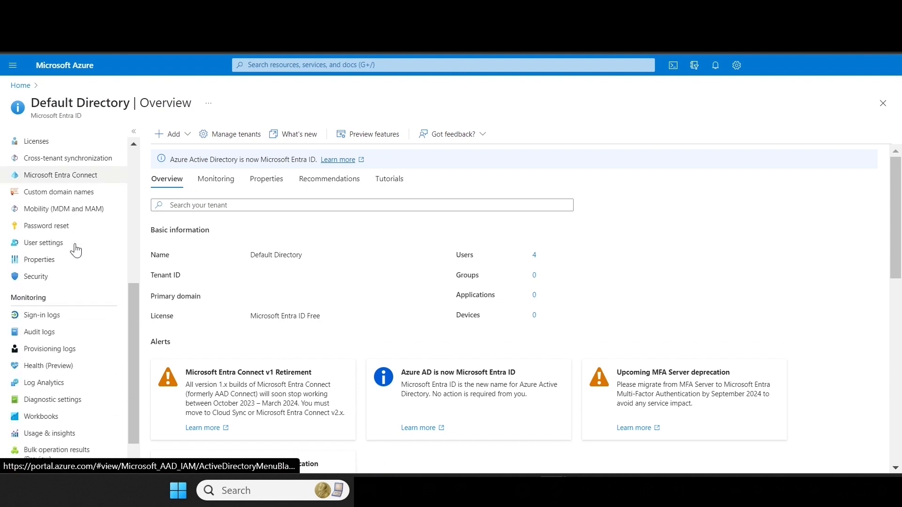
scroll(76, 250, "down", 1)
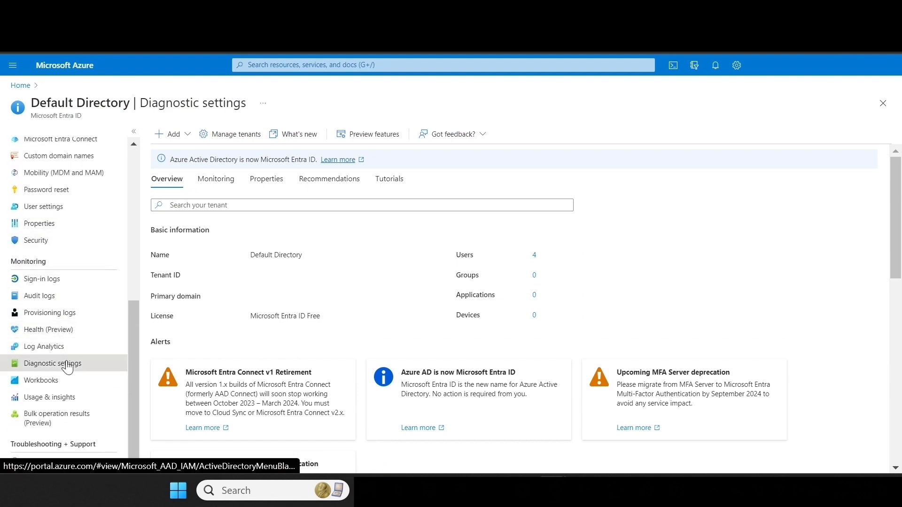
left_click(70, 365)
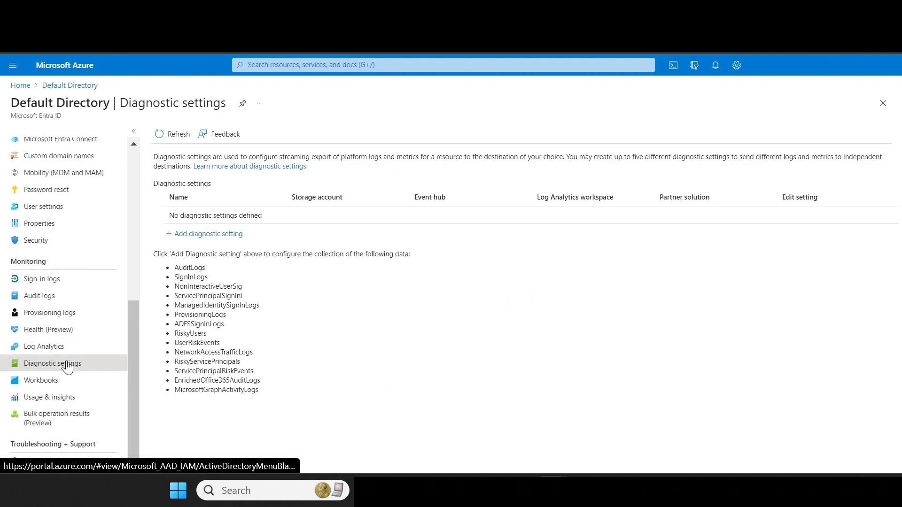
left_click(210, 235)
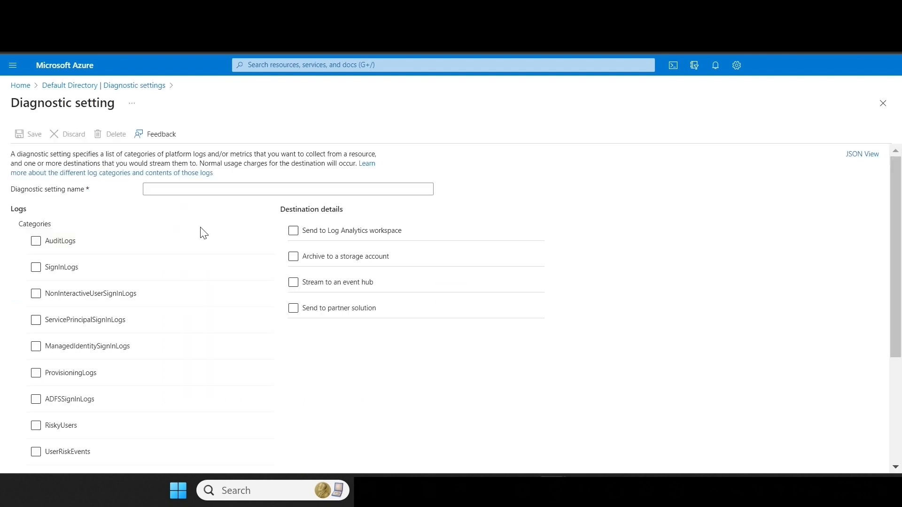
Step: Send AuditLogs and SignInLogs to the Log Analytics workspace as 'ds-audit-signin' and save
left_click(38, 244)
left_click(36, 268)
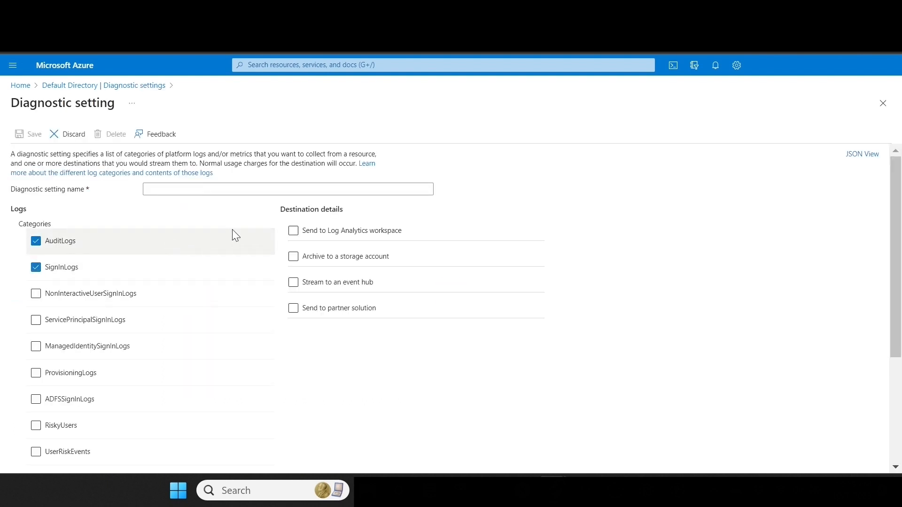
left_click(294, 233)
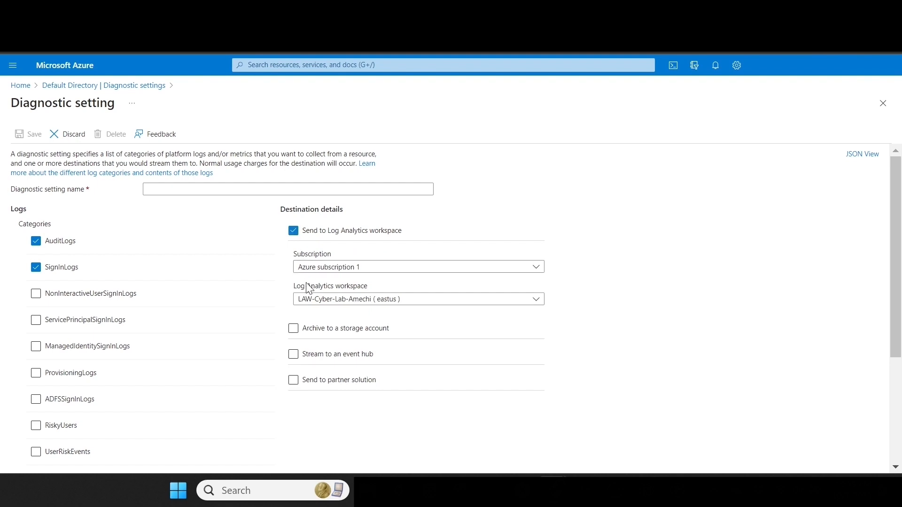
left_click(266, 189)
type("ds-audit-signin")
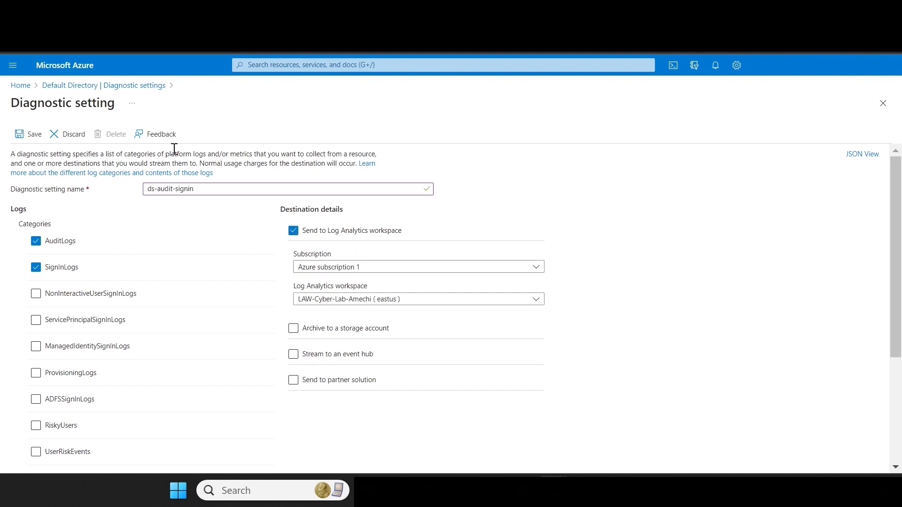
left_click(32, 135)
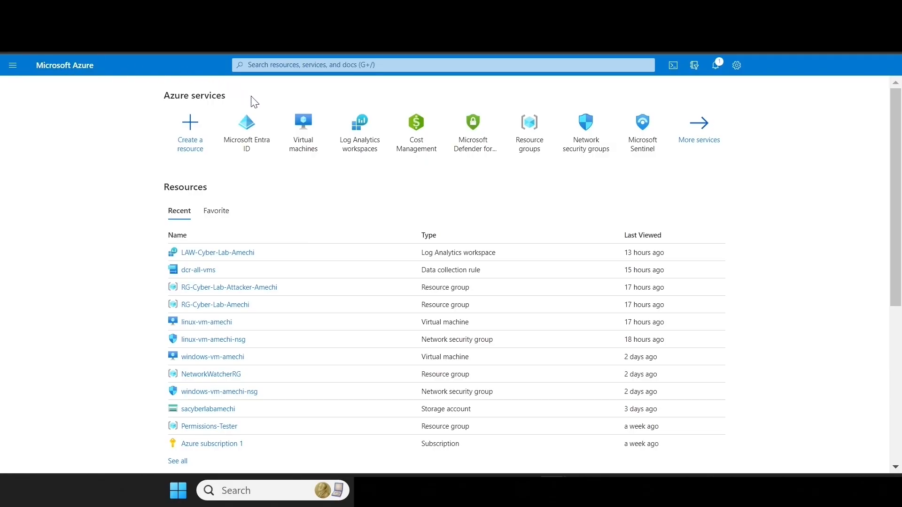
Step: Start a new user with the breakglass account's user name and copy its generated password
left_click(255, 137)
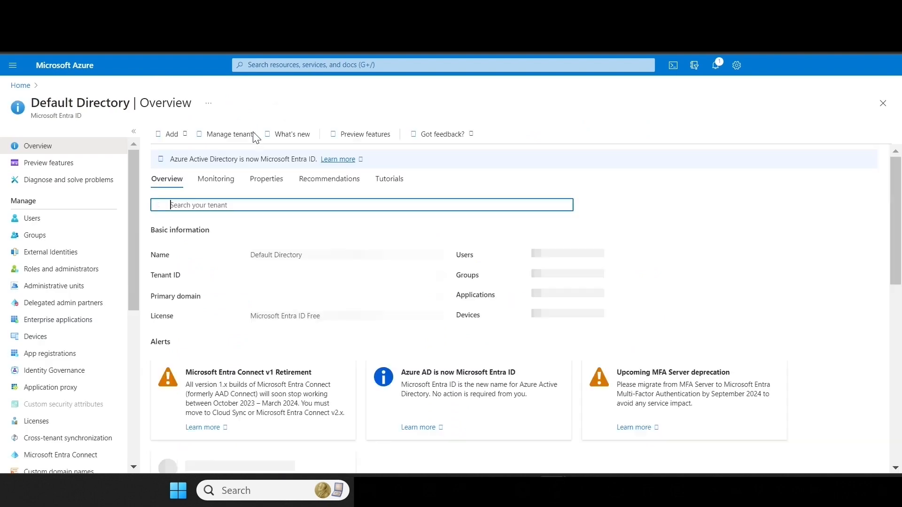
left_click(169, 136)
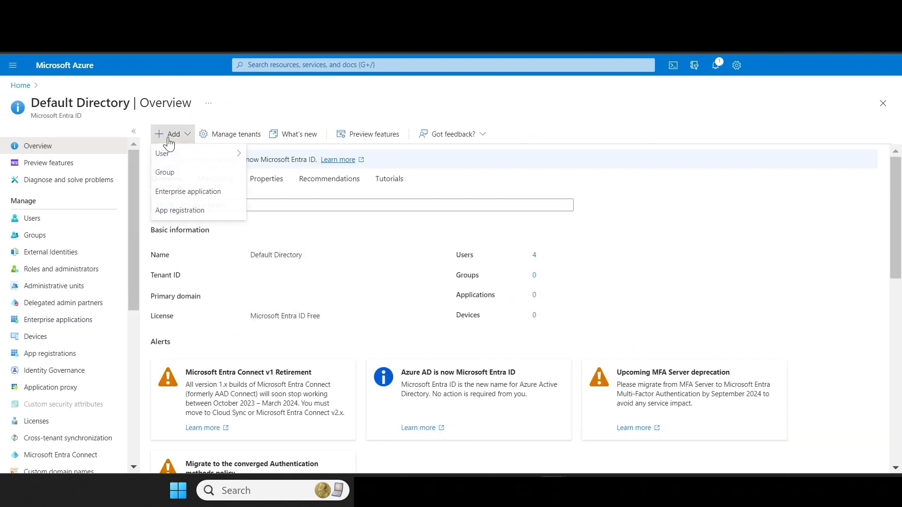
mouse_move(167, 159)
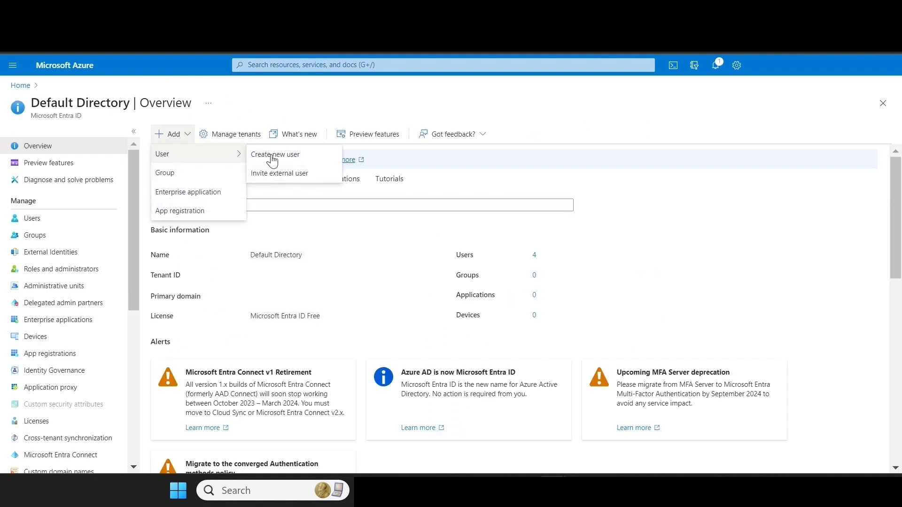
left_click(312, 159)
left_click(186, 200)
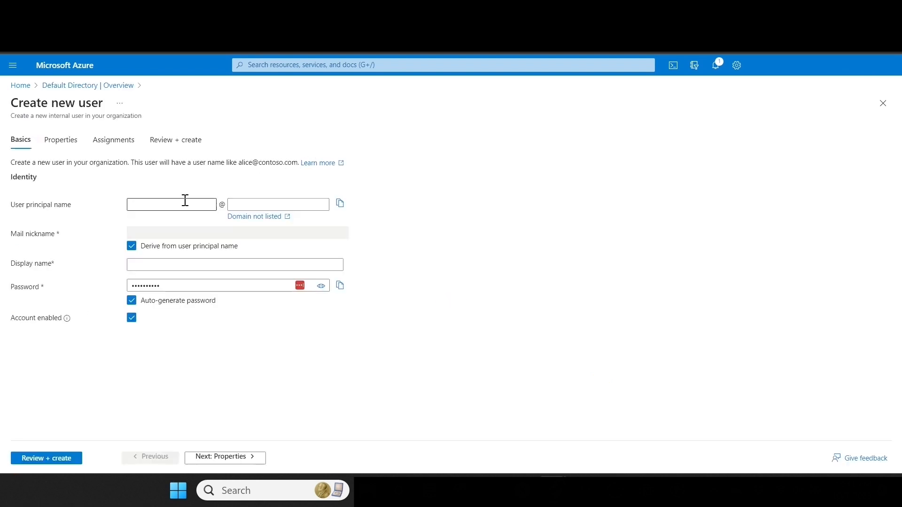
key("ctrl+v")
left_click(321, 286)
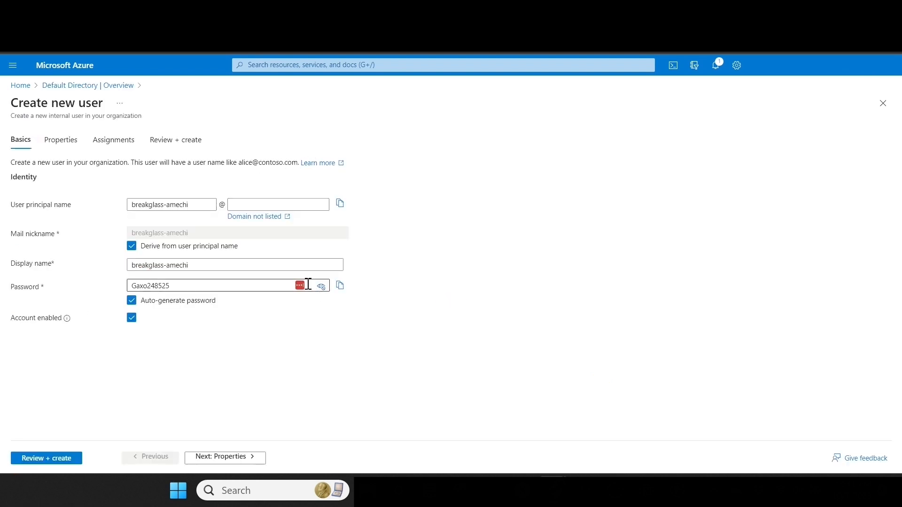
left_click(339, 287)
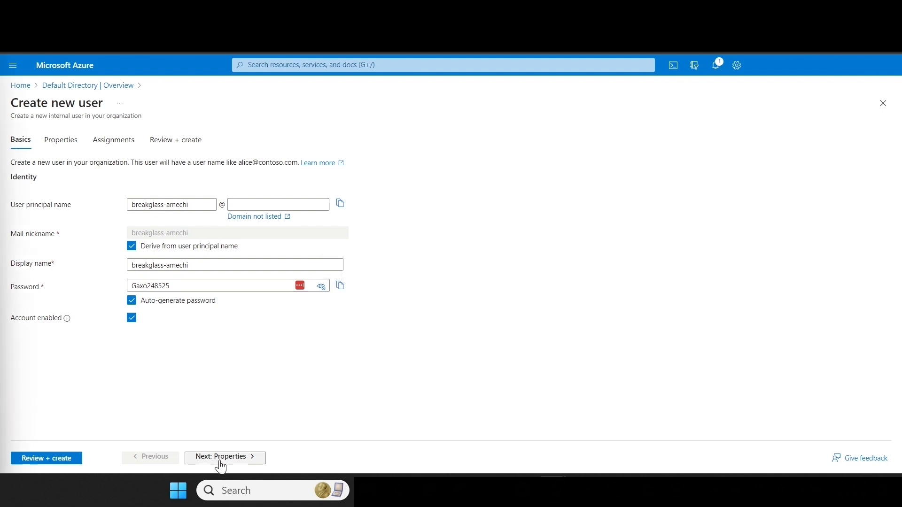
Step: Assign the Global Administrator role to the breakglass user and create it
left_click(223, 457)
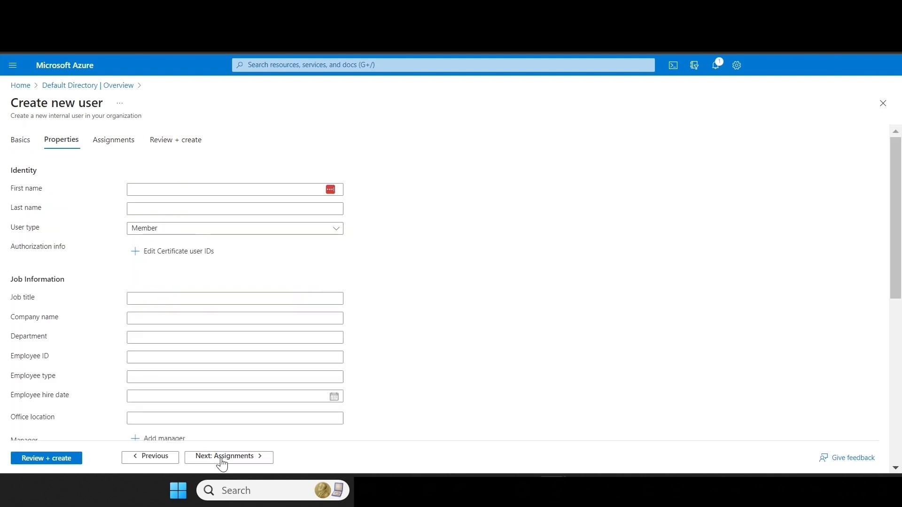
left_click(222, 458)
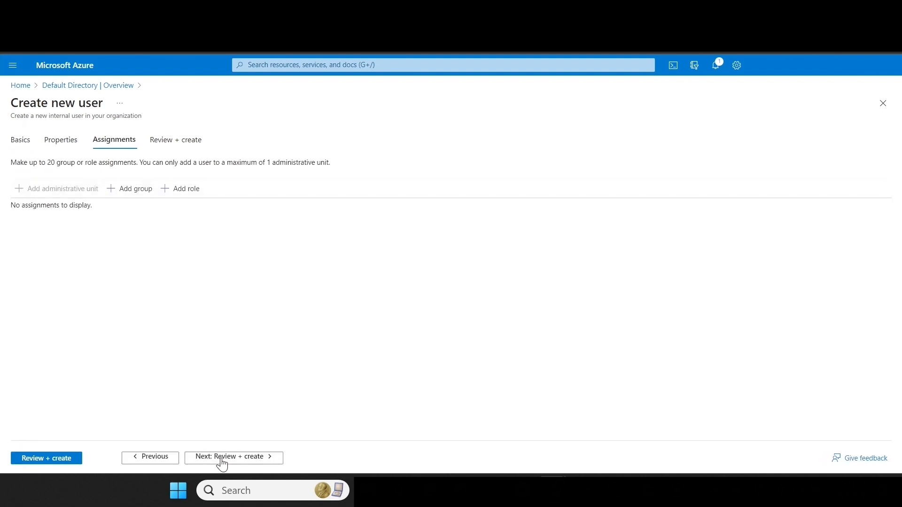
left_click(196, 192)
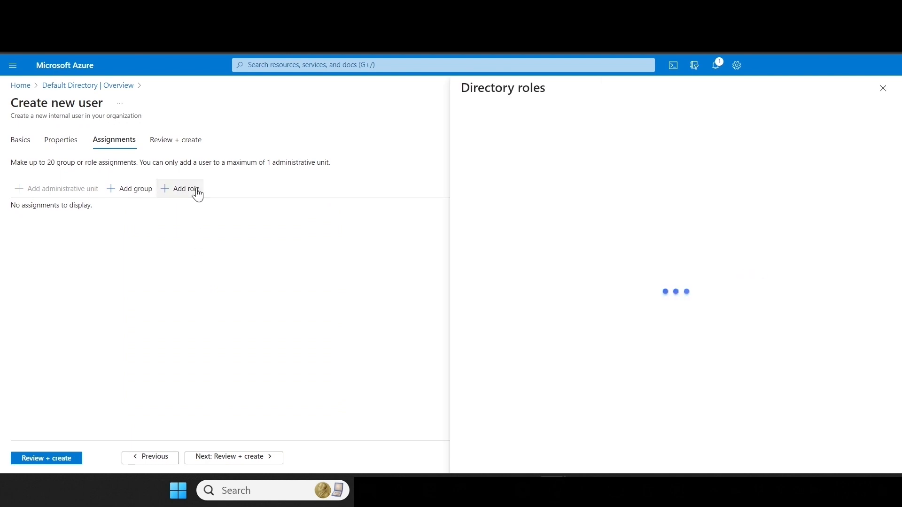
left_click(561, 176)
type("global")
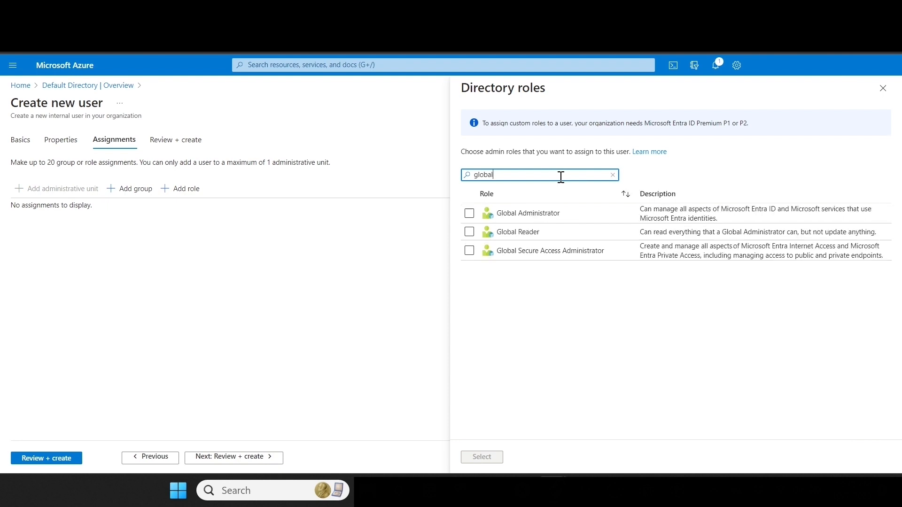
left_click(469, 213)
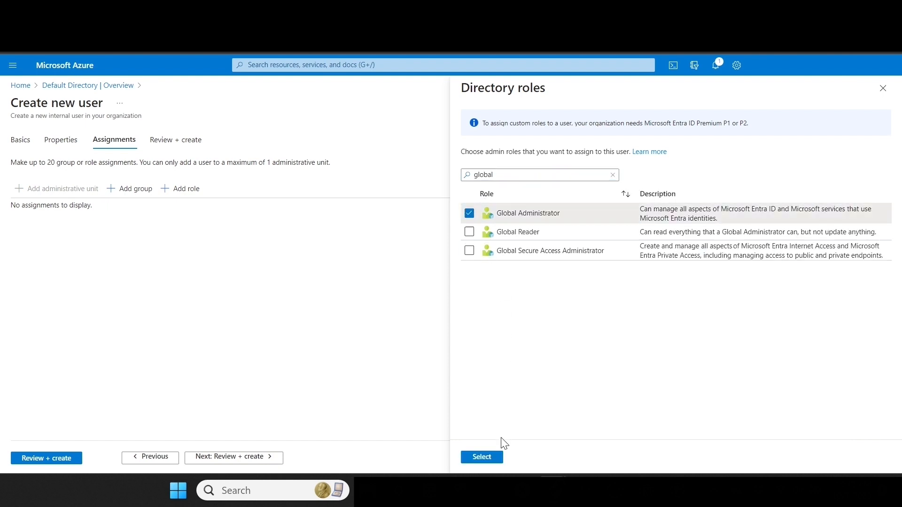
left_click(493, 457)
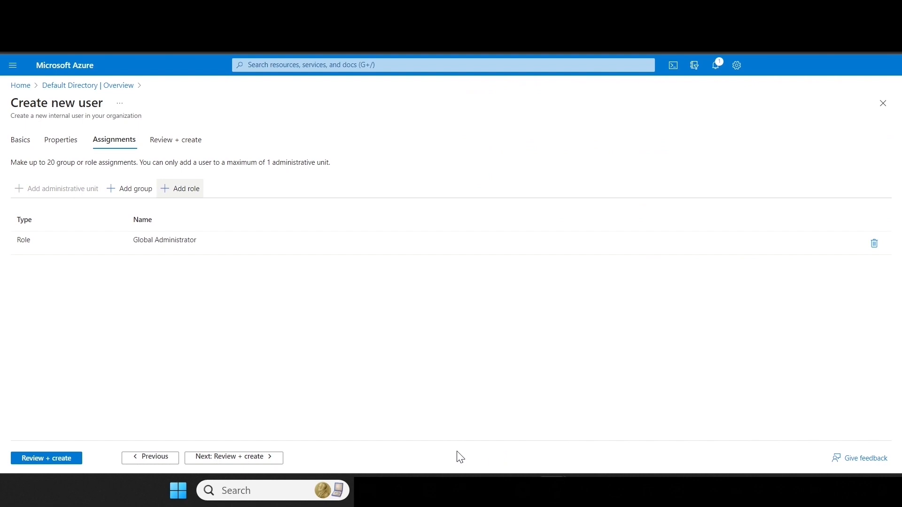
left_click(256, 457)
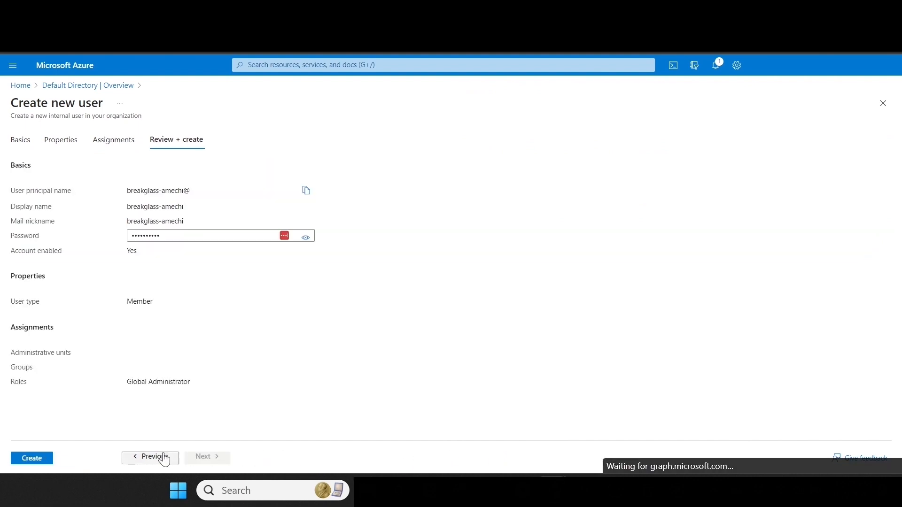
left_click(42, 459)
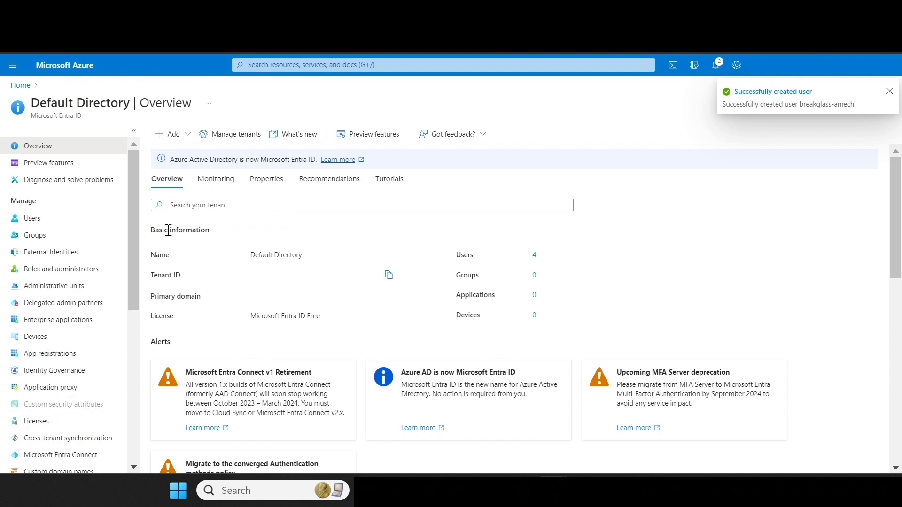
Step: Start a new user with the dummy account's user name and copy its generated password
left_click(170, 135)
mouse_move(238, 153)
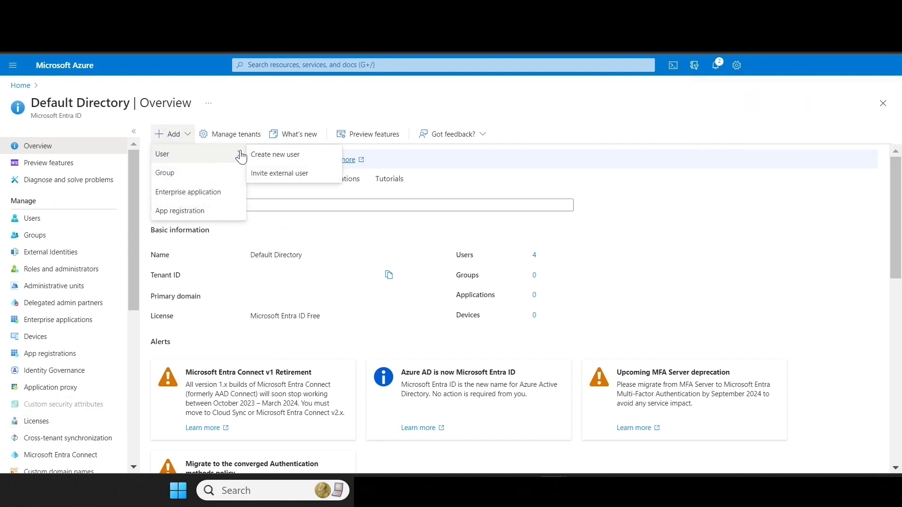
left_click(272, 157)
left_click(179, 205)
key("ctrl+v")
left_click(321, 286)
left_click(340, 286)
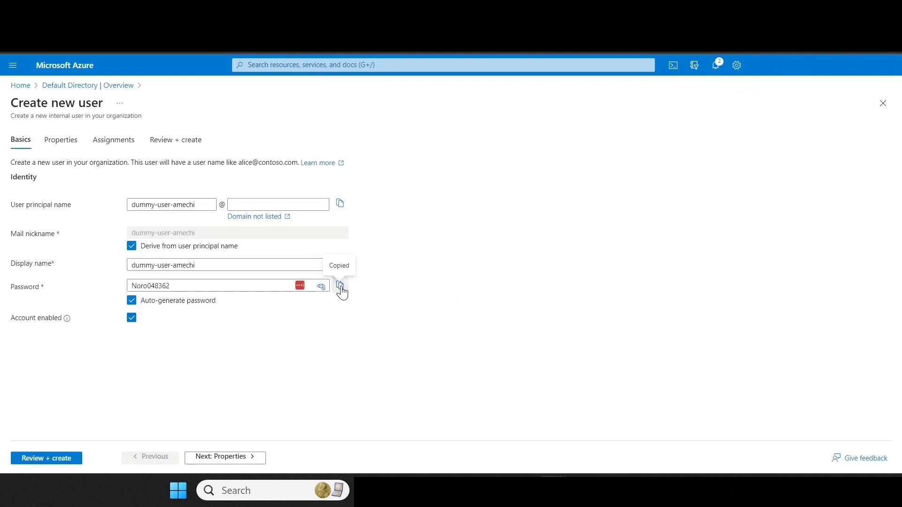
Step: Give the dummy user the Global Administrator role and create it
left_click(227, 458)
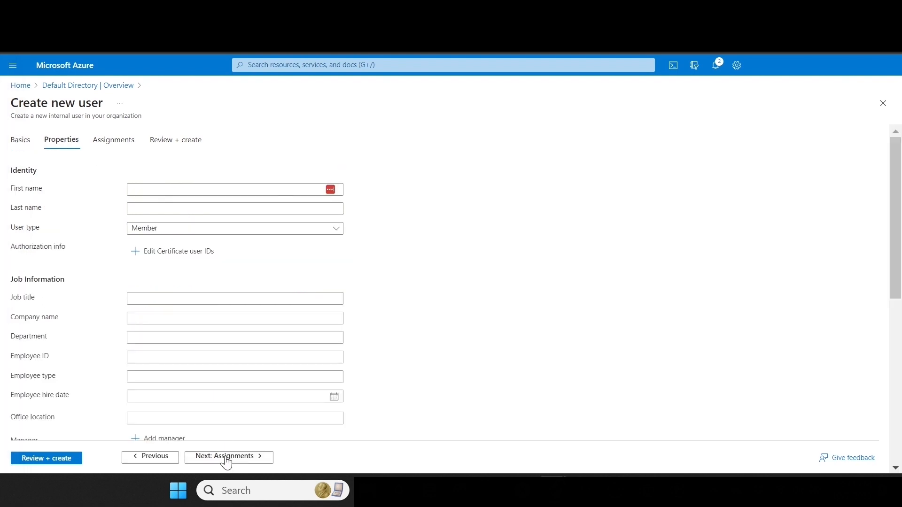
left_click(227, 461)
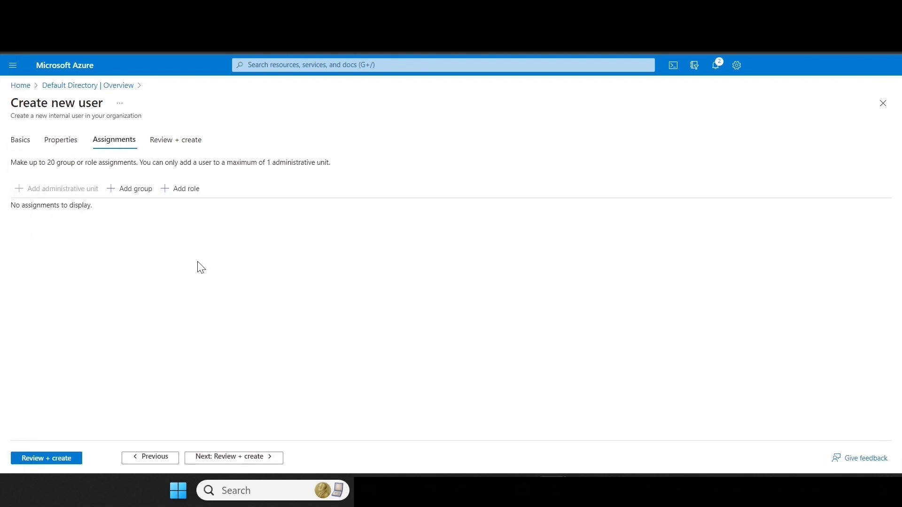
left_click(185, 190)
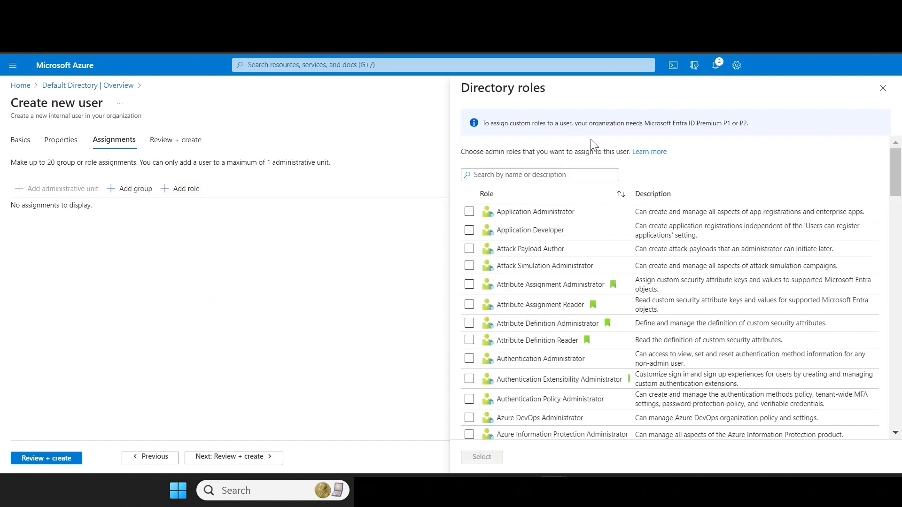
left_click(574, 170)
type("global")
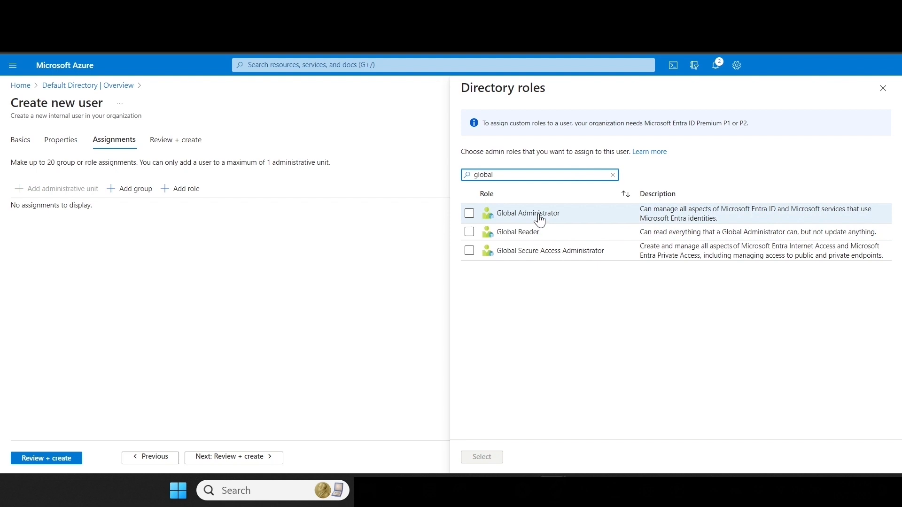
left_click(541, 218)
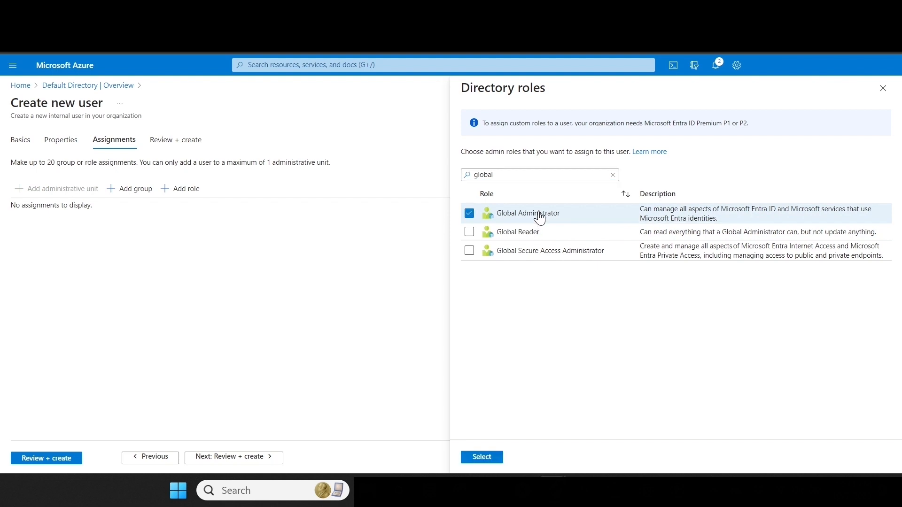
left_click(480, 458)
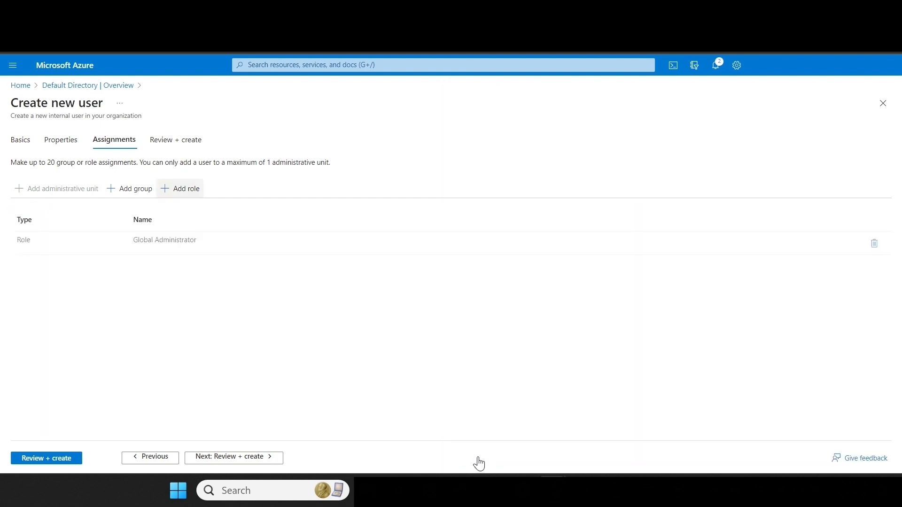
left_click(244, 459)
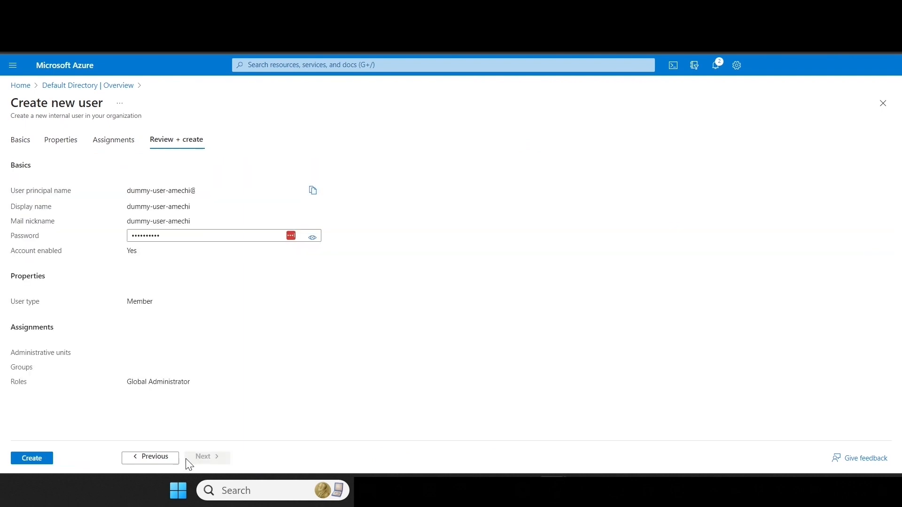
left_click(20, 462)
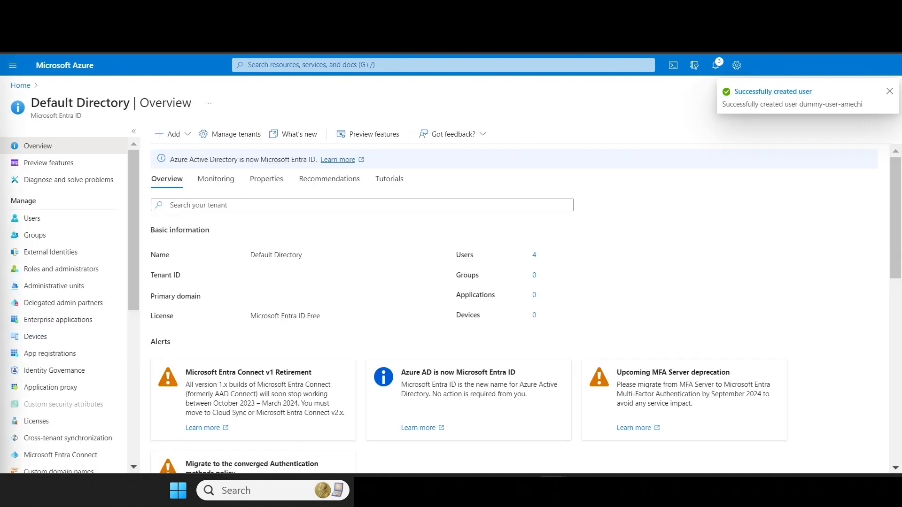
Step: Begin another new user form for the attacker account
left_click(171, 135)
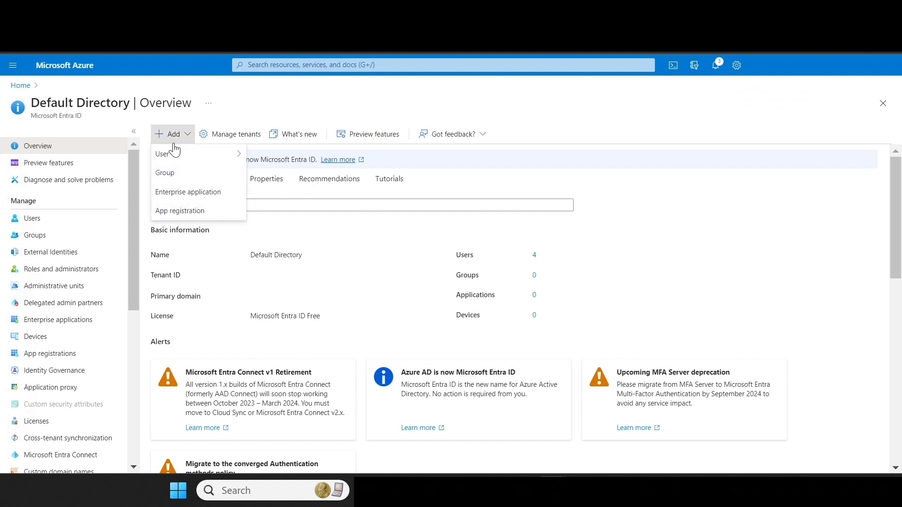
mouse_move(175, 153)
left_click(289, 159)
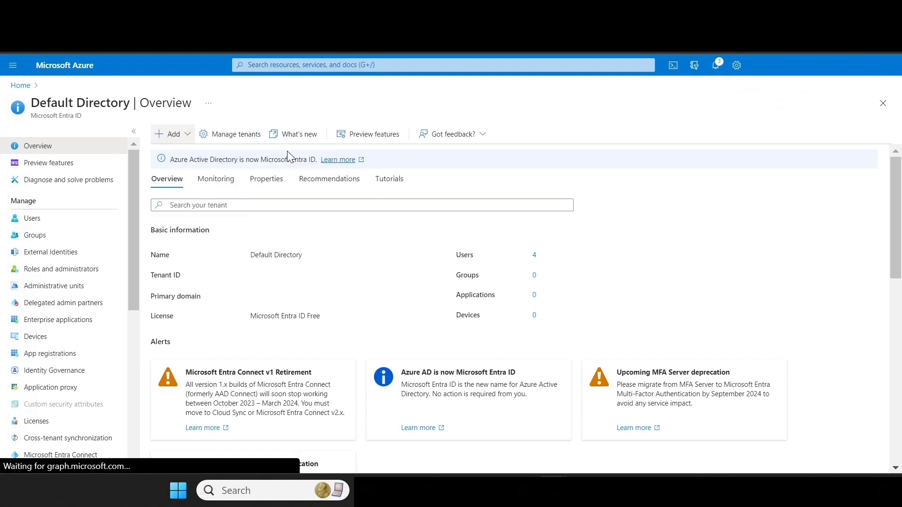
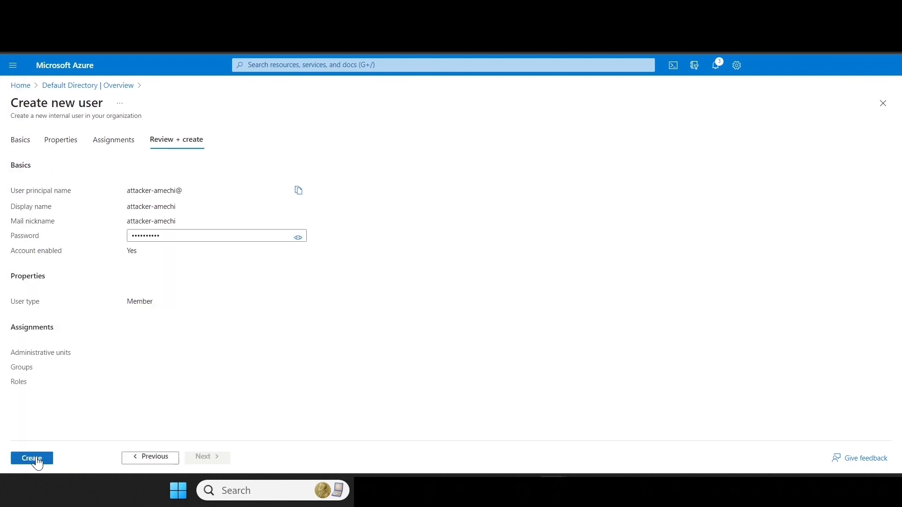
Step: Create the attacker user account and return to the directory's Users list
left_click(37, 462)
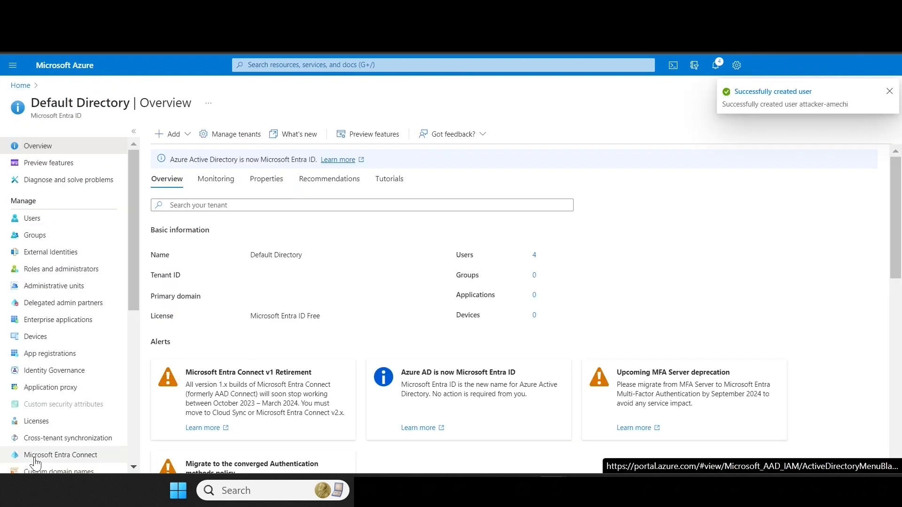
left_click(48, 222)
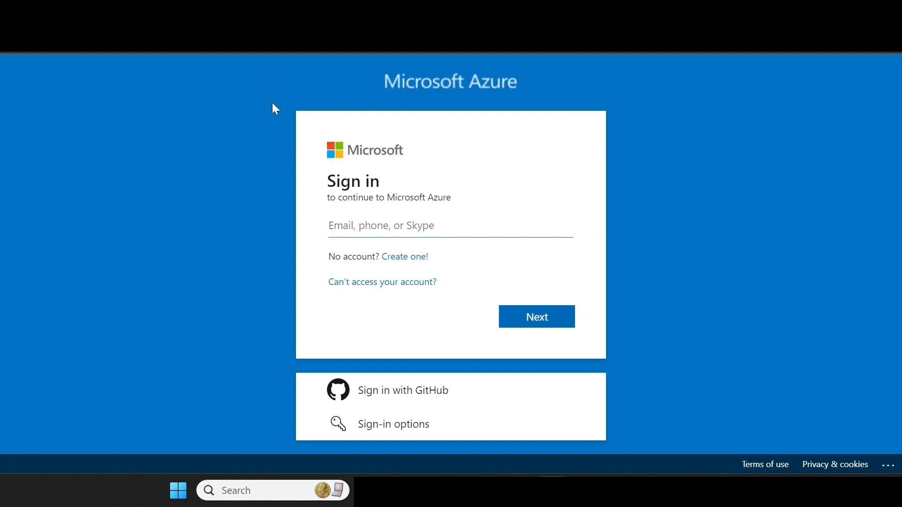
Step: Sign in with the breakglass account's user name and password, then set a new password
type("kglass-amechi@")
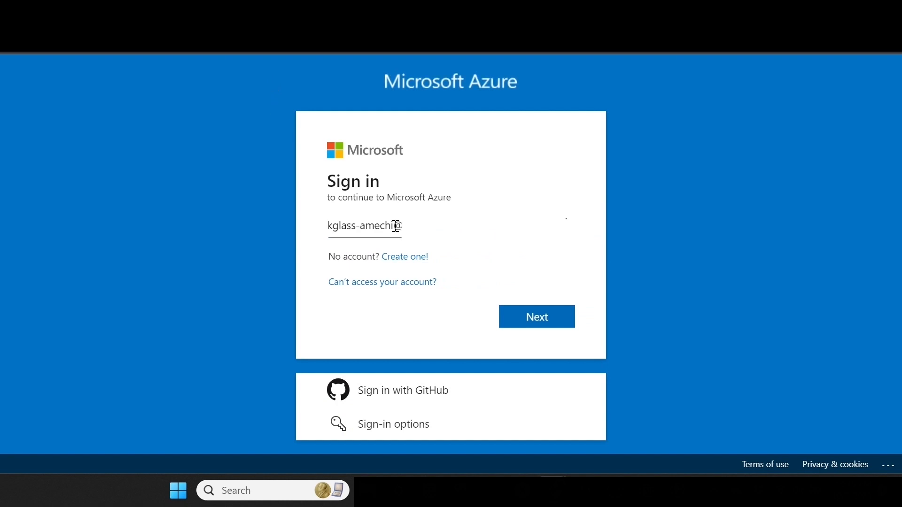
left_click(521, 310)
type("**********")
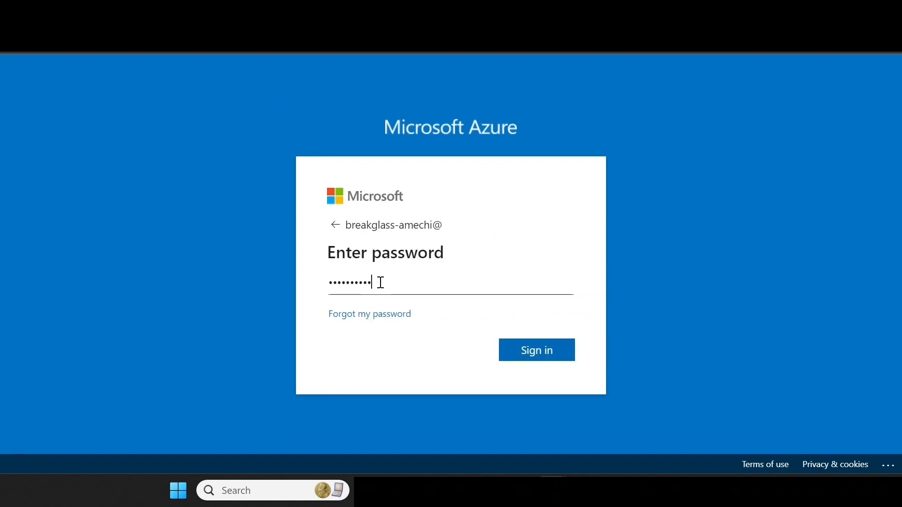
left_click(539, 362)
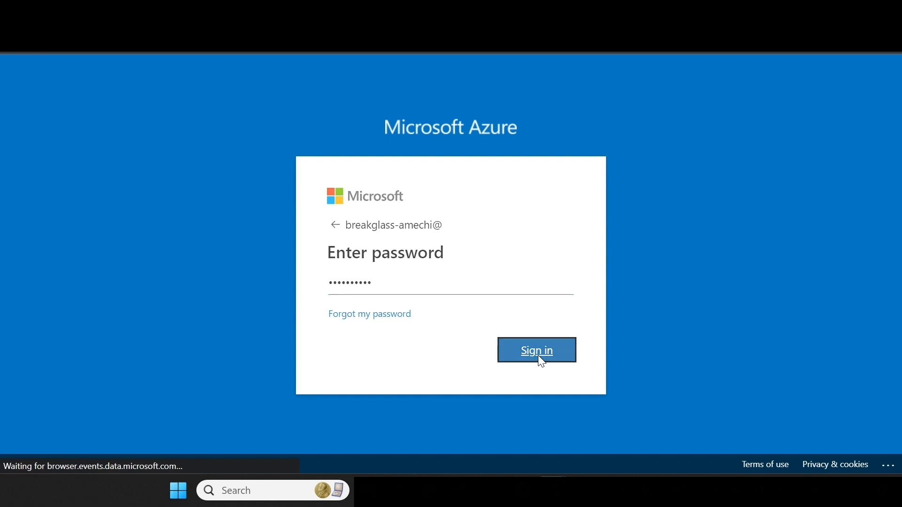
type("**********")
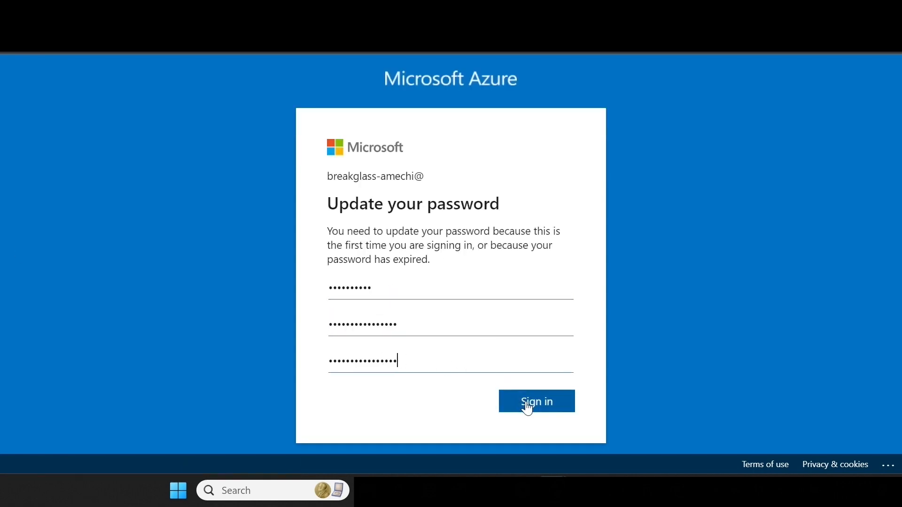
left_click(527, 408)
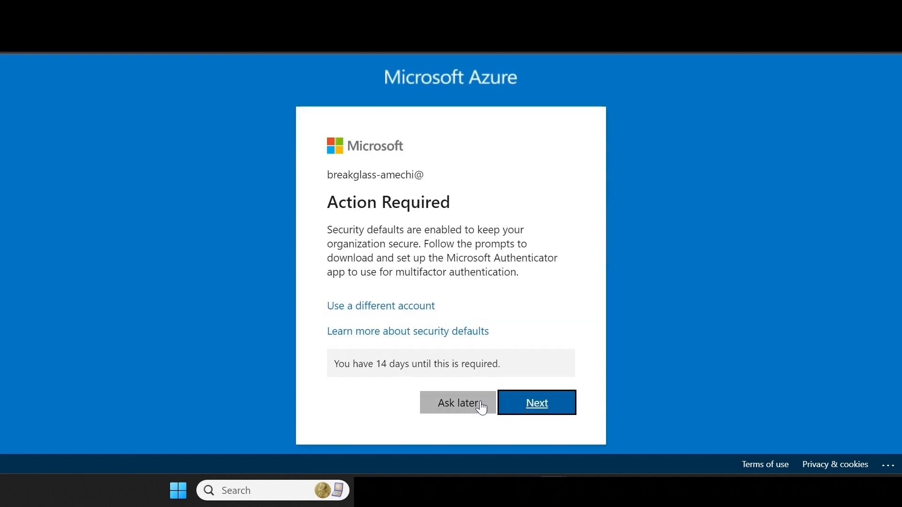
Step: Skip the MFA setup, stay-signed-in prompt and welcome tour, then sign out of breakglass
left_click(481, 407)
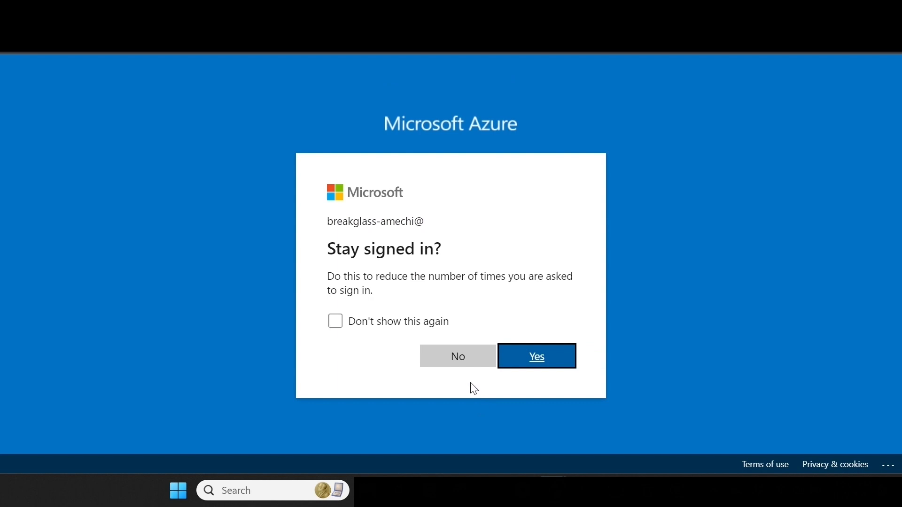
left_click(464, 359)
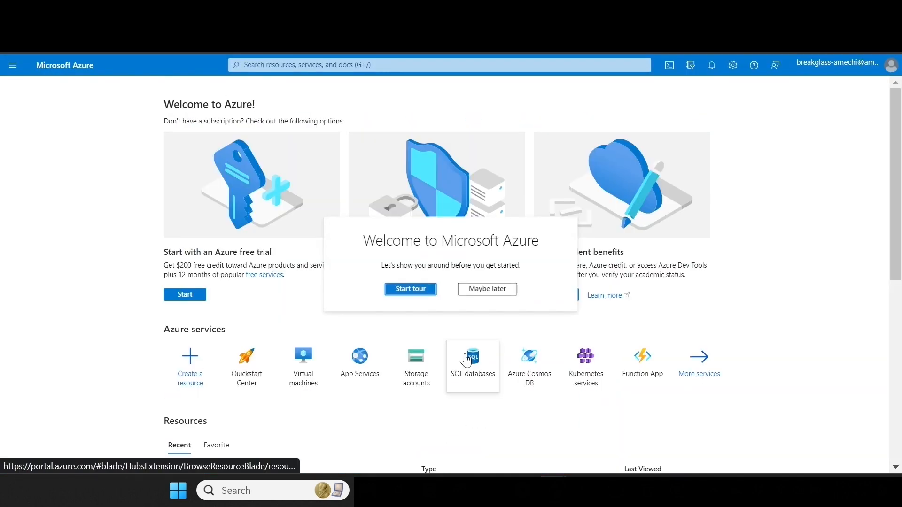
left_click(488, 289)
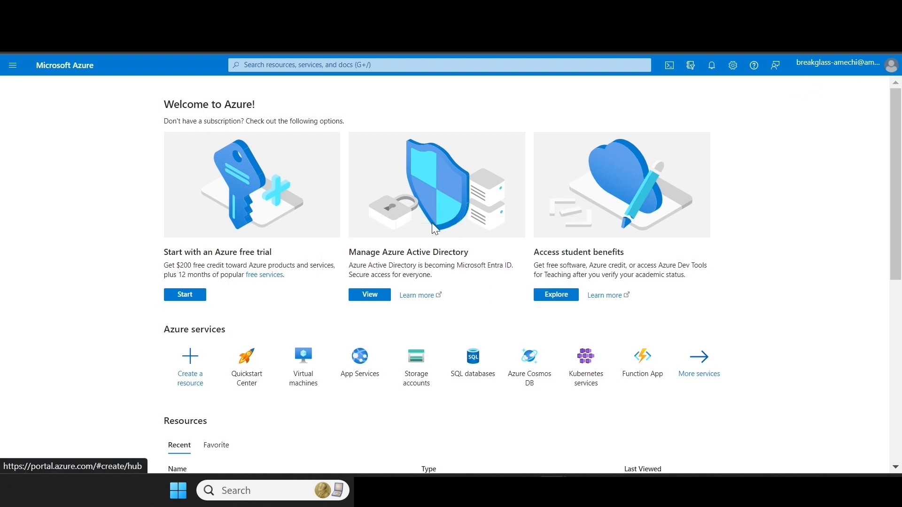
left_click(876, 70)
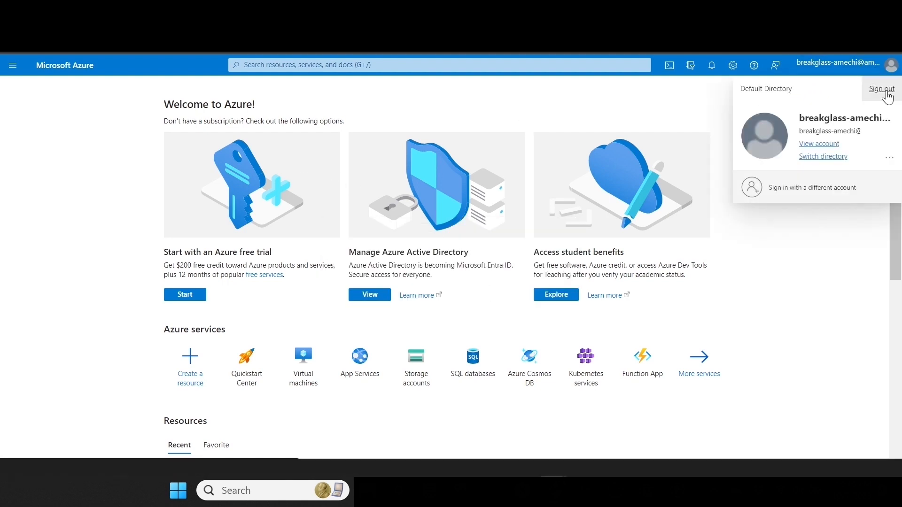
left_click(881, 87)
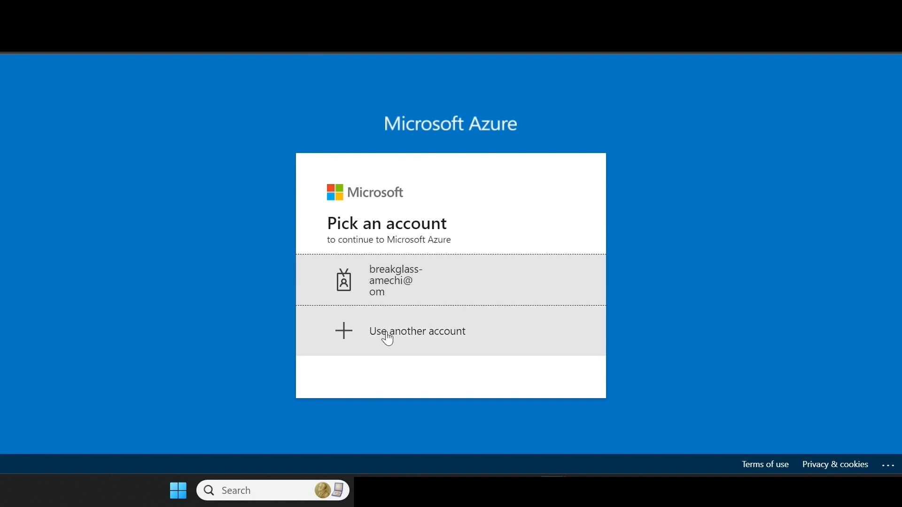
Step: Sign in with a different account using the dummy user's pasted credentials and update its password
left_click(388, 338)
key("ctrl+v")
left_click(544, 320)
key("ctrl+v")
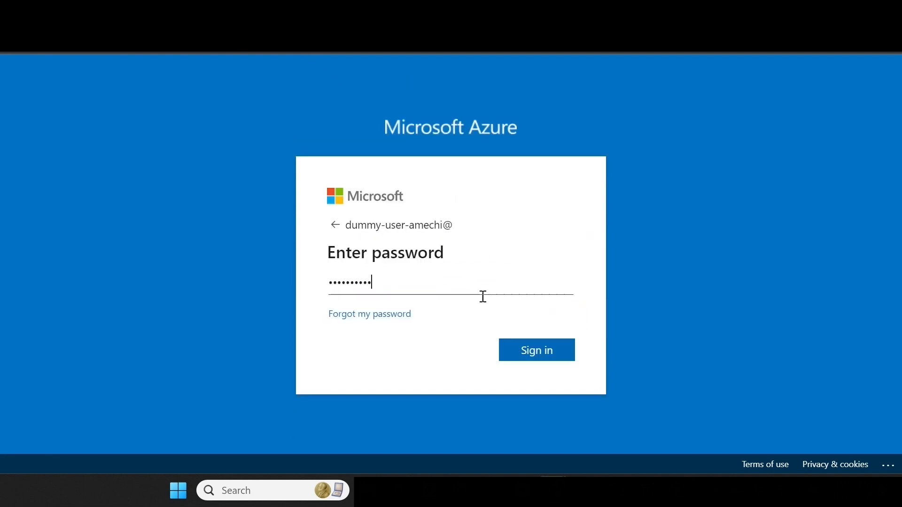
left_click(528, 356)
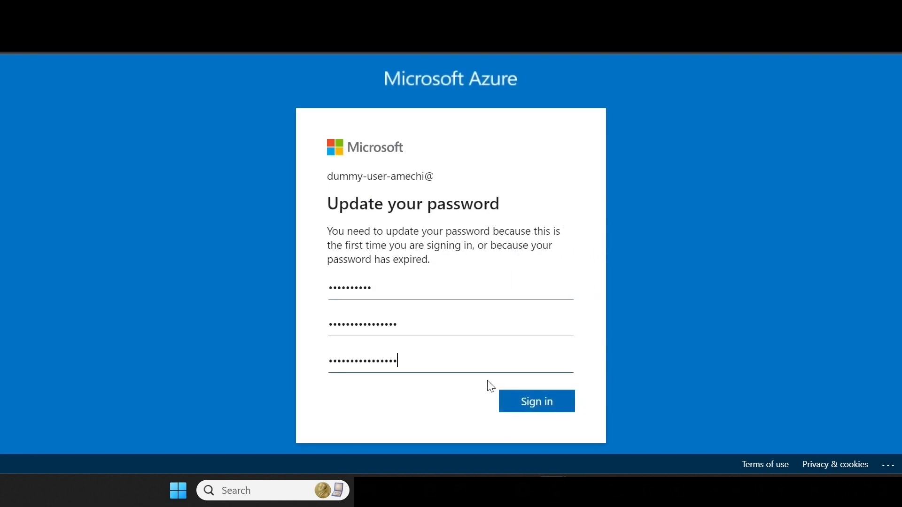
left_click(520, 400)
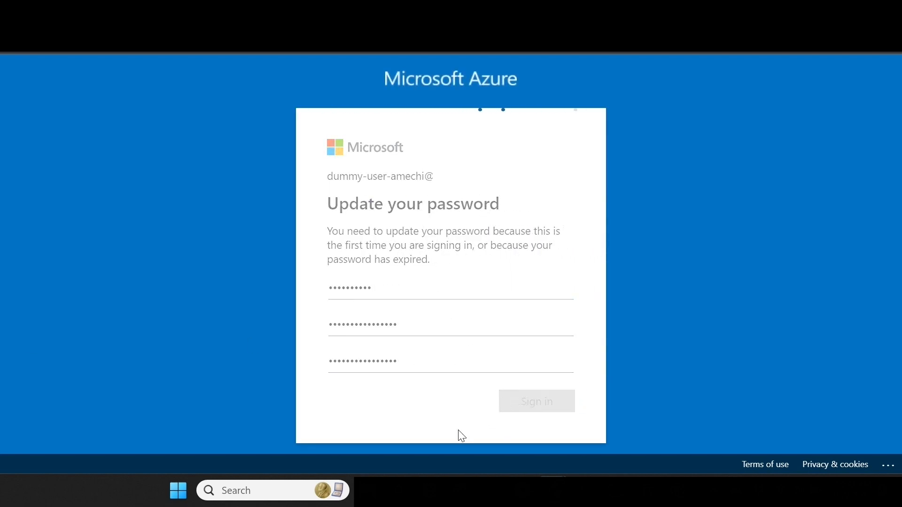
Step: Postpone multifactor setup and sign out of the dummy account
left_click(455, 404)
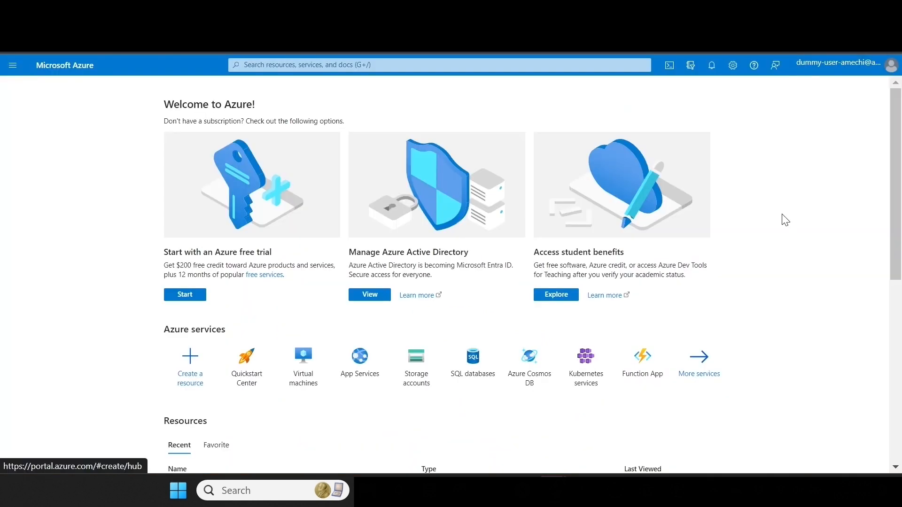
left_click(890, 66)
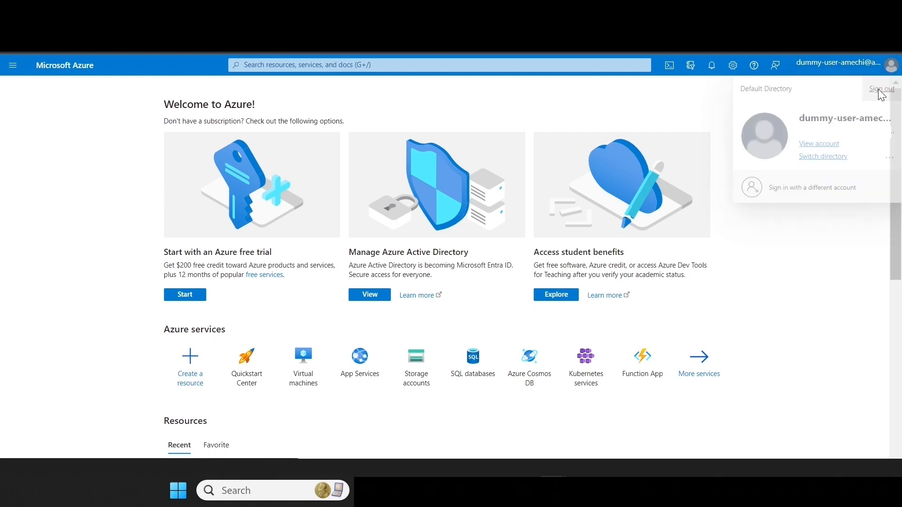
left_click(881, 89)
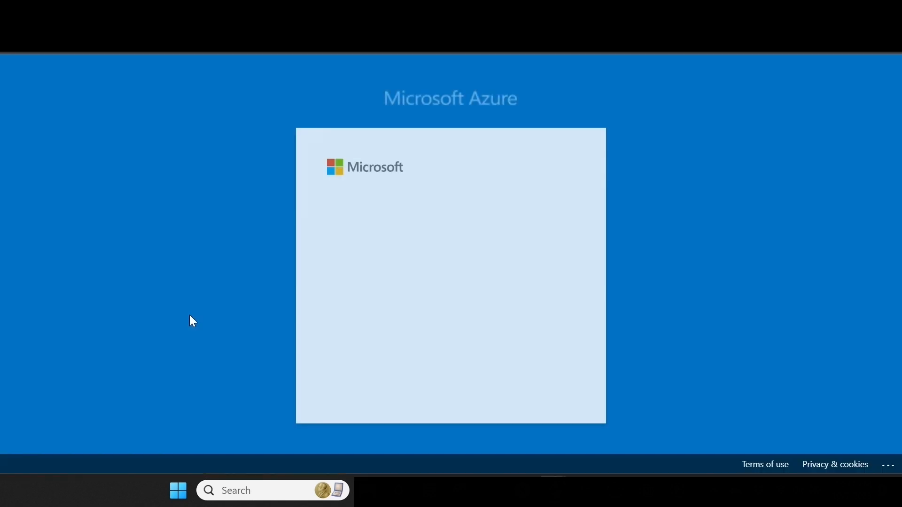
Step: Sign in with the attacker account's pasted credentials and replace its initial password
key("ctrl+v")
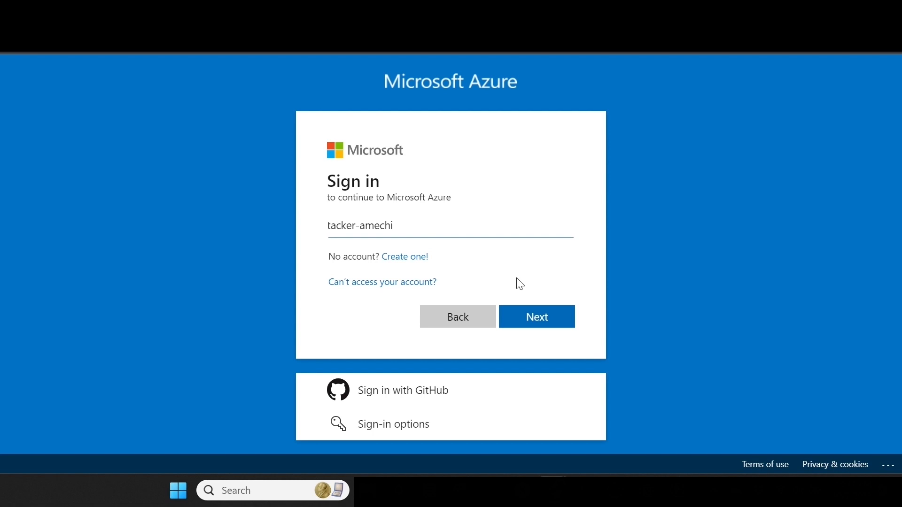
left_click(535, 318)
key("ctrl+v")
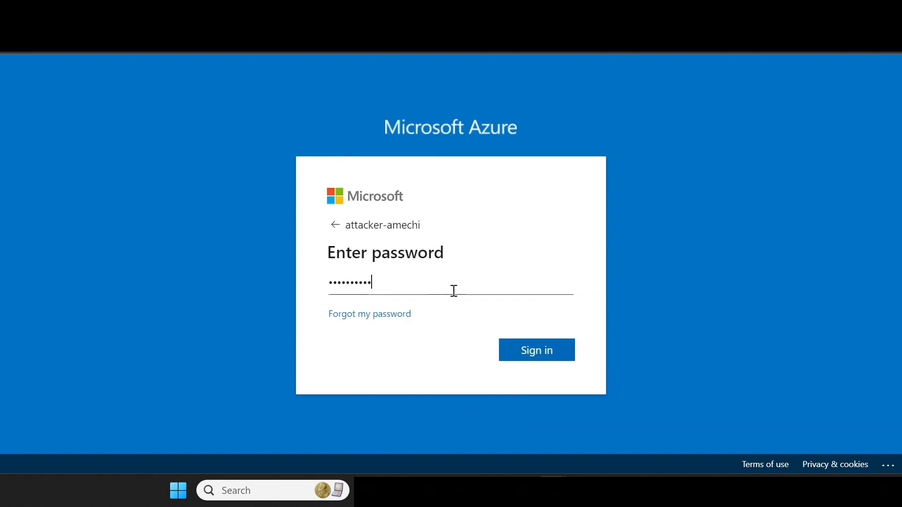
left_click(517, 355)
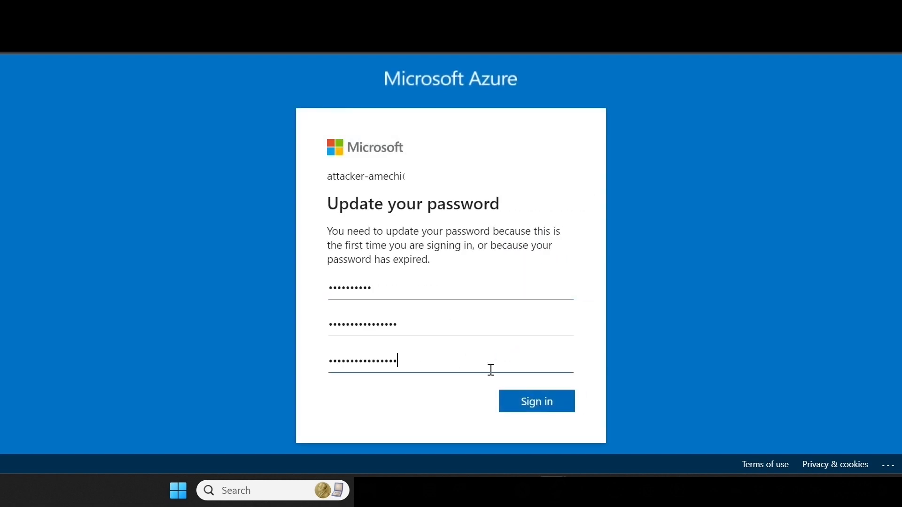
left_click(525, 399)
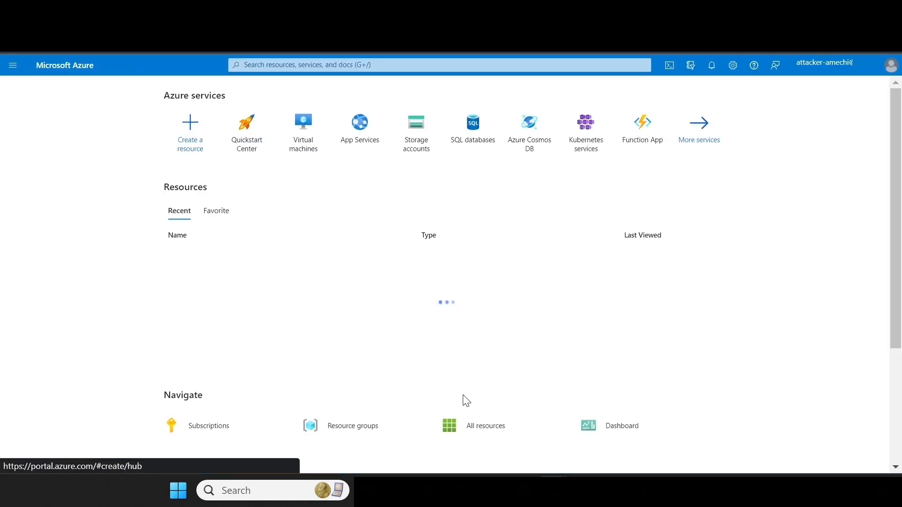
Step: Dismiss the welcome tour and sign out of the attacker account
left_click(489, 288)
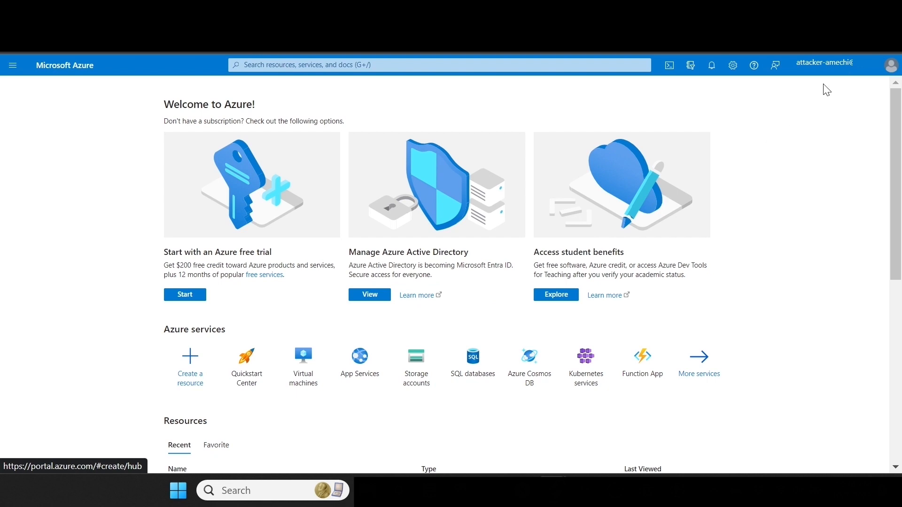
left_click(870, 77)
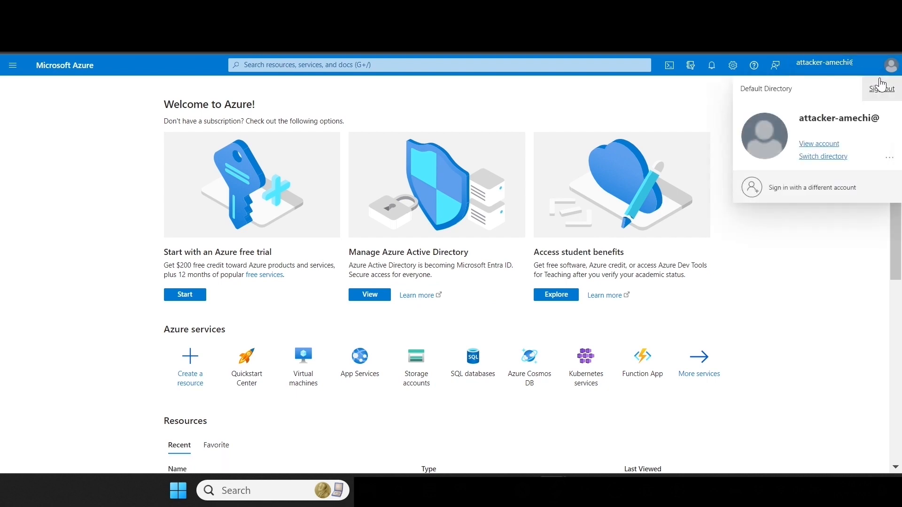
left_click(880, 88)
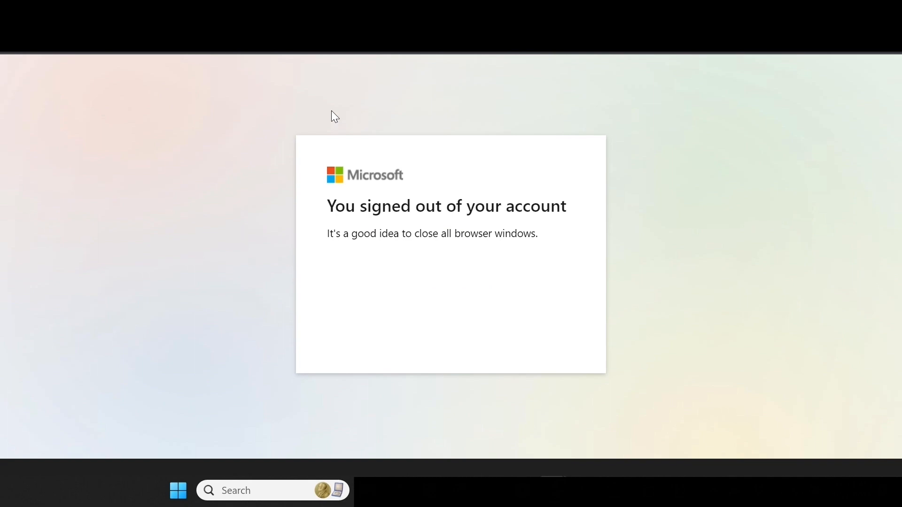
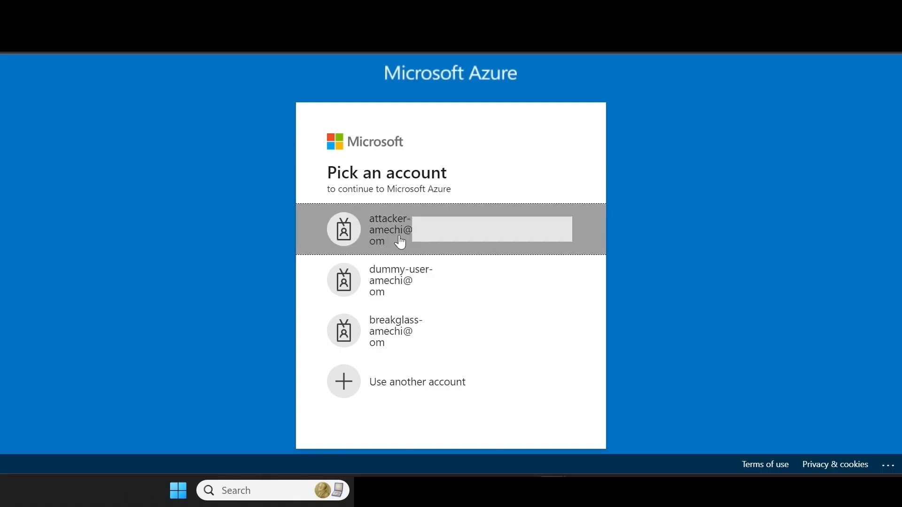
Step: Type the attacker test account's password into the Enter password field
type("•••••••••••••••••••••")
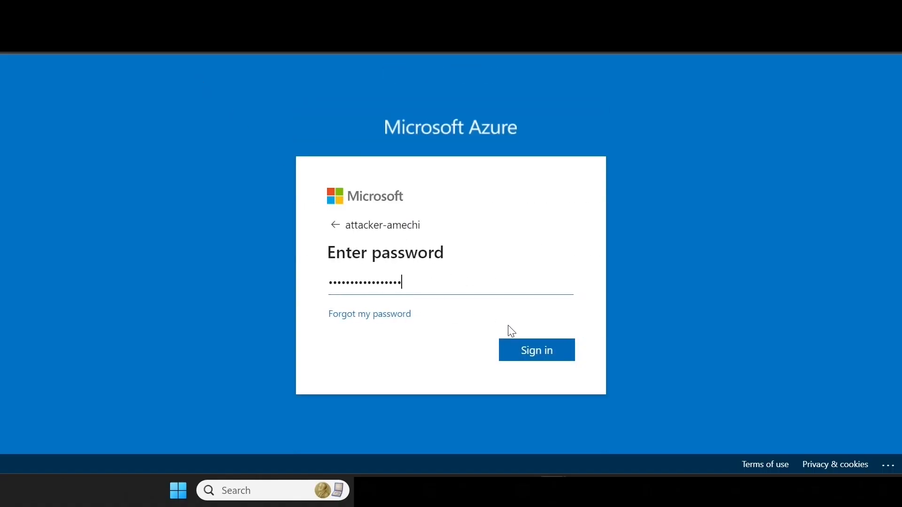
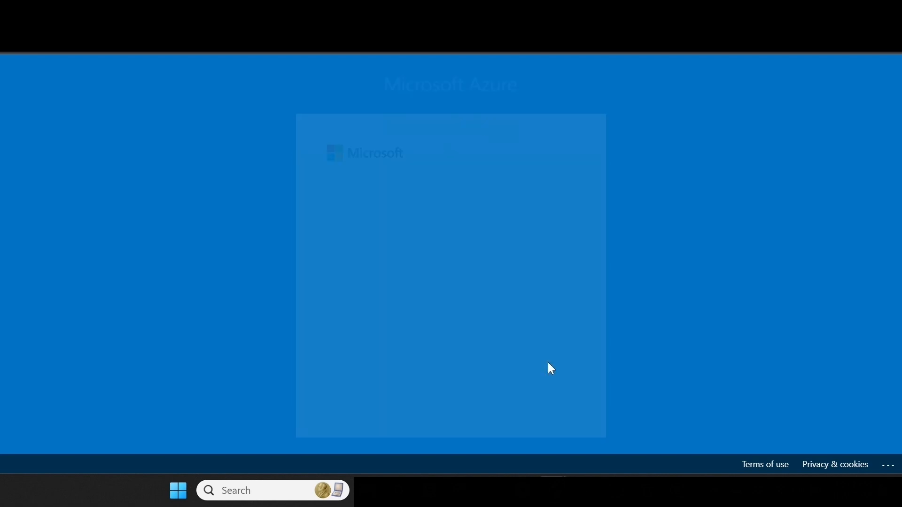
Step: Postpone the security prompt, decline staying signed in, and go to the portal home page
left_click(447, 405)
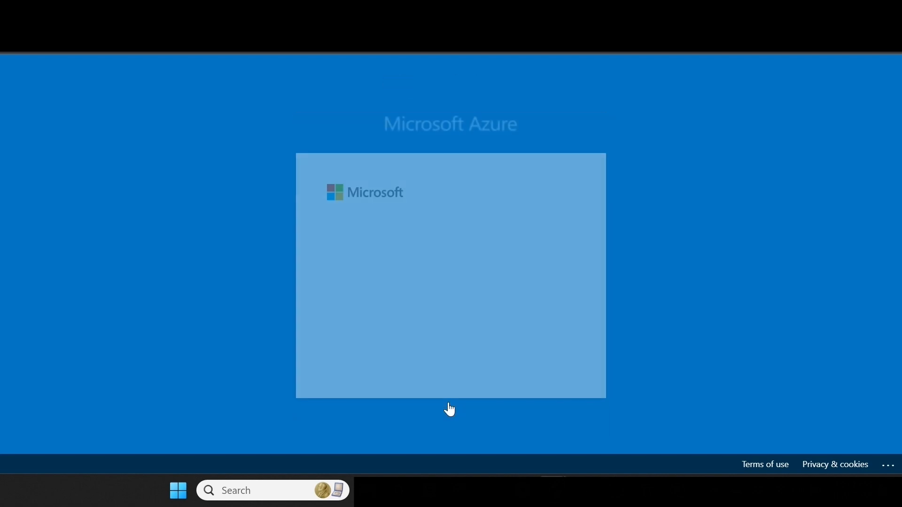
left_click(454, 362)
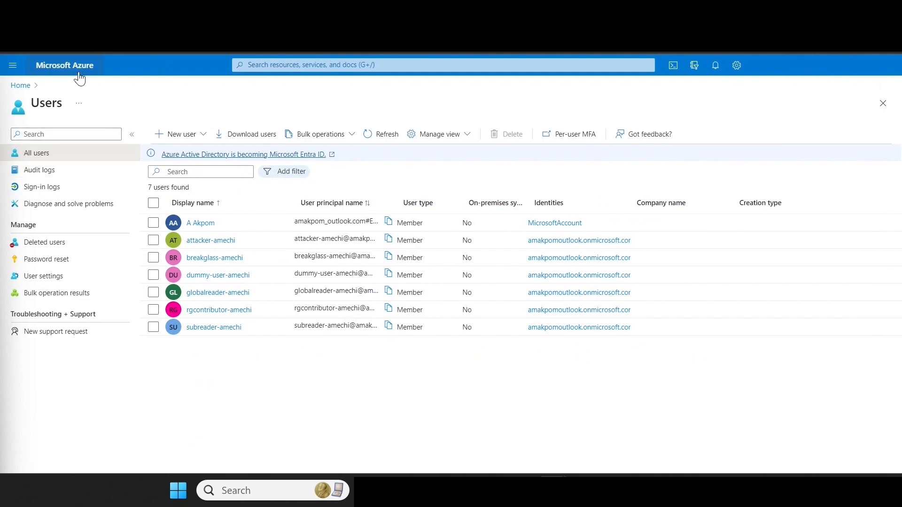
left_click(74, 69)
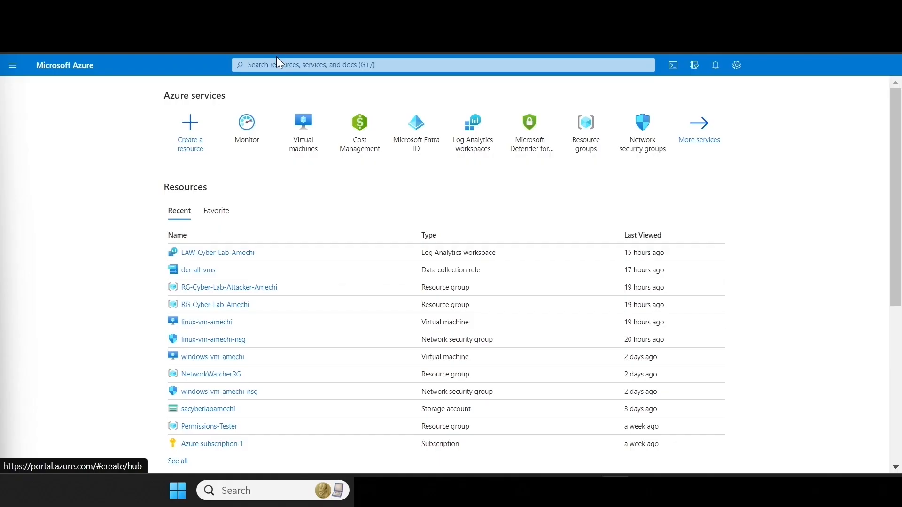
Step: Open Monitor's Activity log and start a new diagnostic setting under Export Activity Logs
left_click(275, 64)
type("mon")
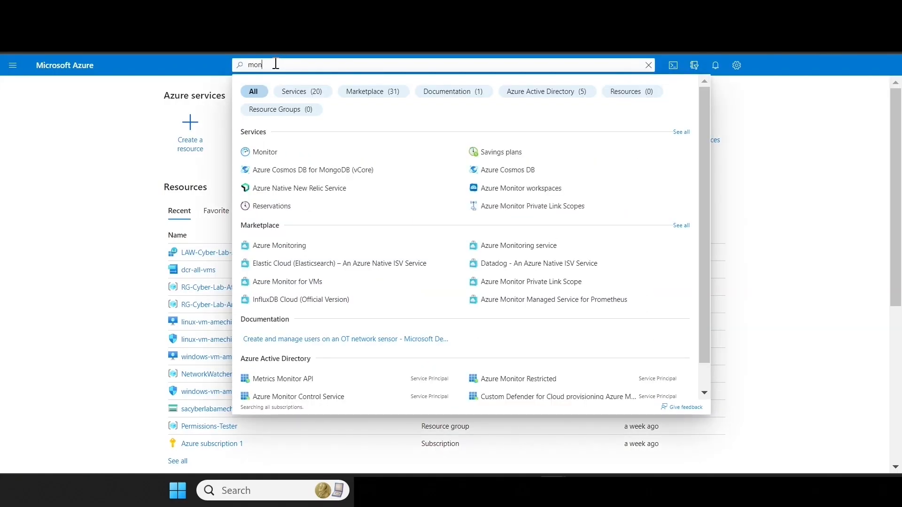
left_click(269, 161)
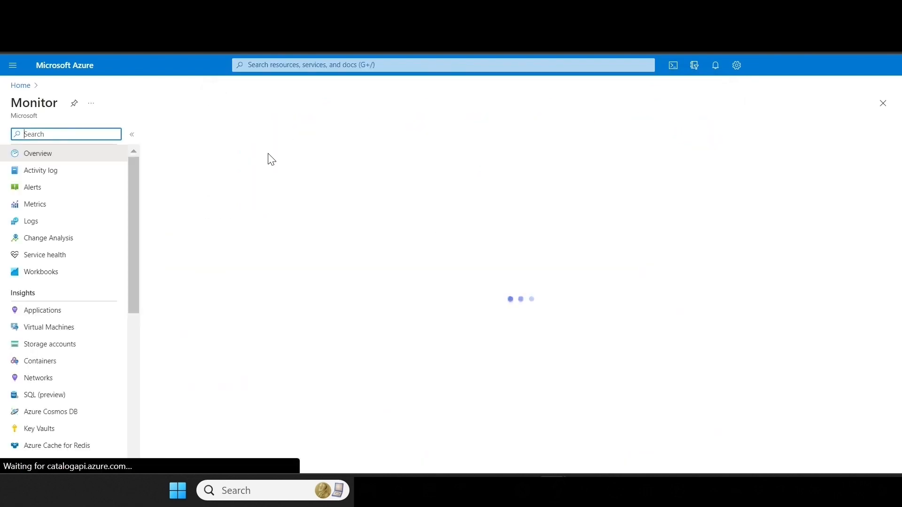
left_click(55, 176)
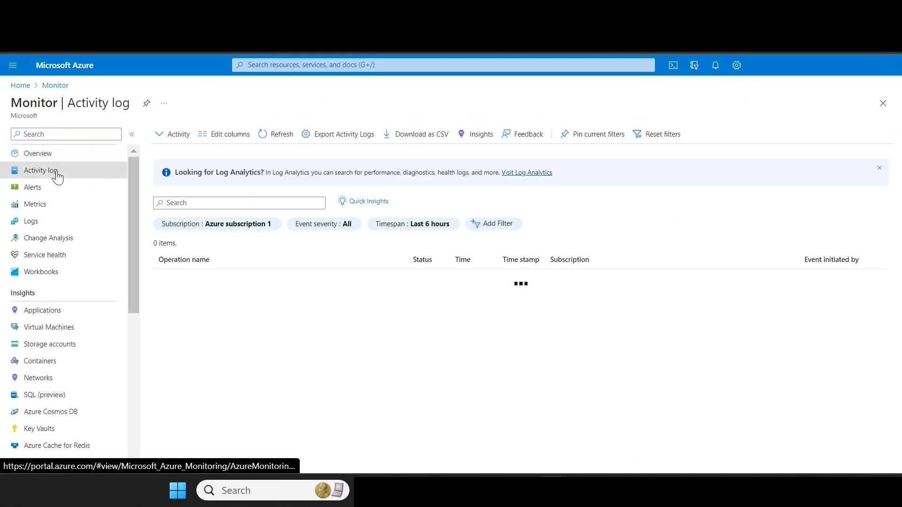
left_click(345, 135)
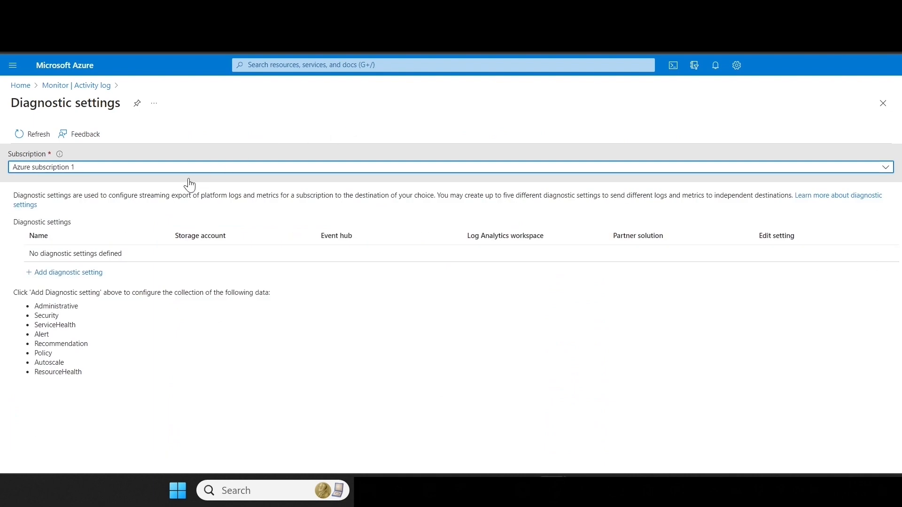
left_click(63, 273)
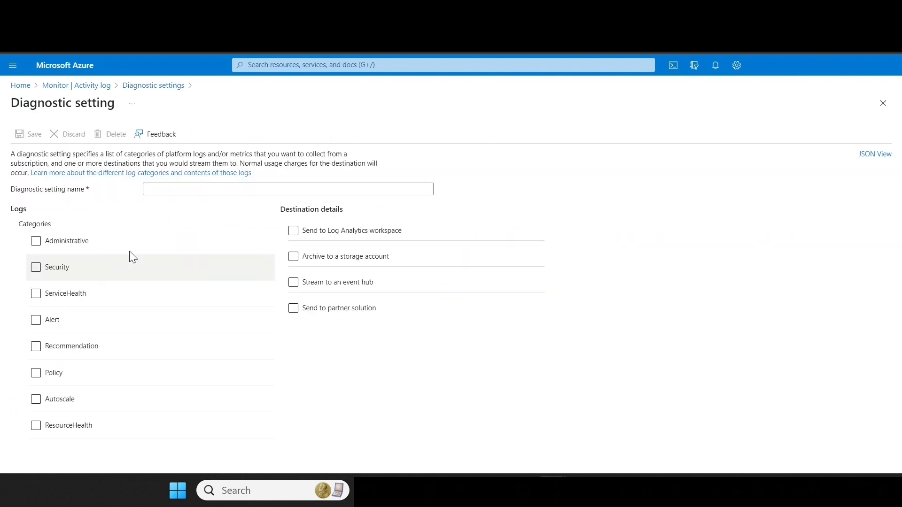
left_click(85, 246)
Step: Tick all eight log categories, Administrative through ResourceHealth
left_click(36, 241)
left_click(37, 269)
left_click(37, 295)
left_click(36, 320)
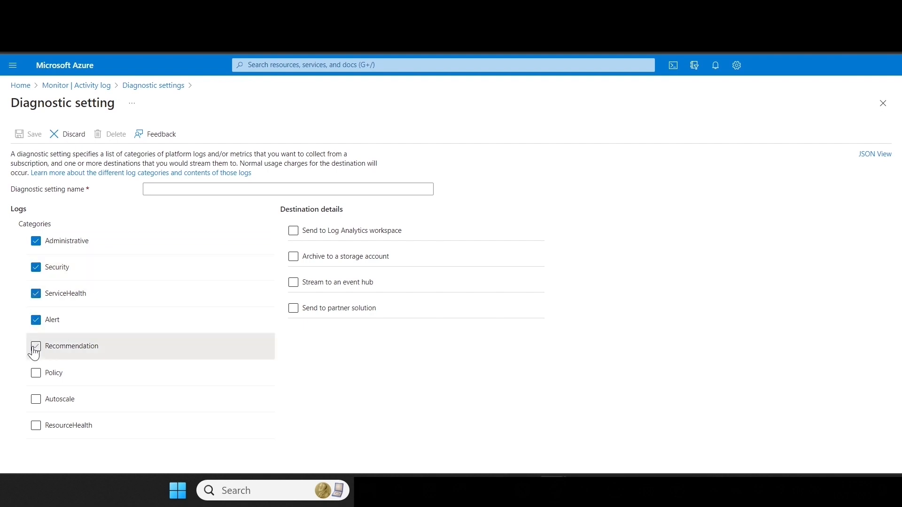
left_click(36, 347)
left_click(36, 374)
left_click(36, 400)
left_click(36, 426)
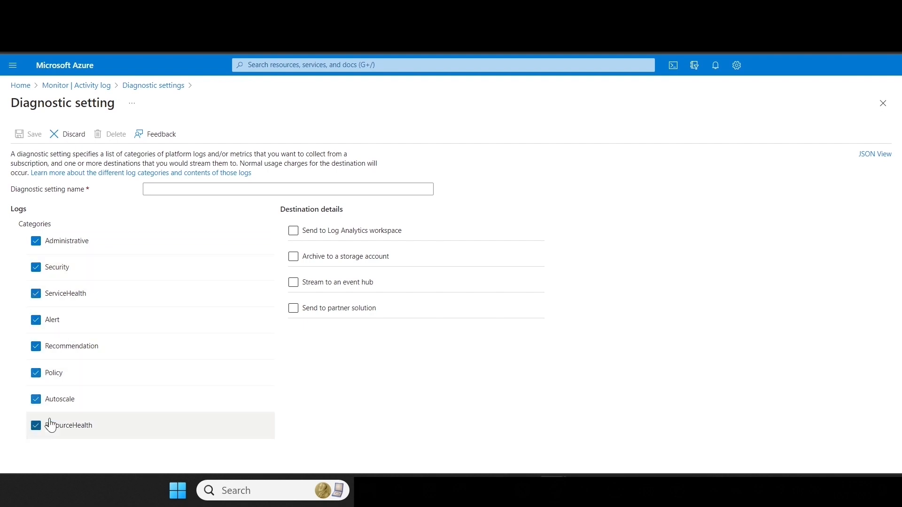
Step: Send the logs to a Log Analytics workspace, name the setting ds-azure-activity, and save it
left_click(292, 233)
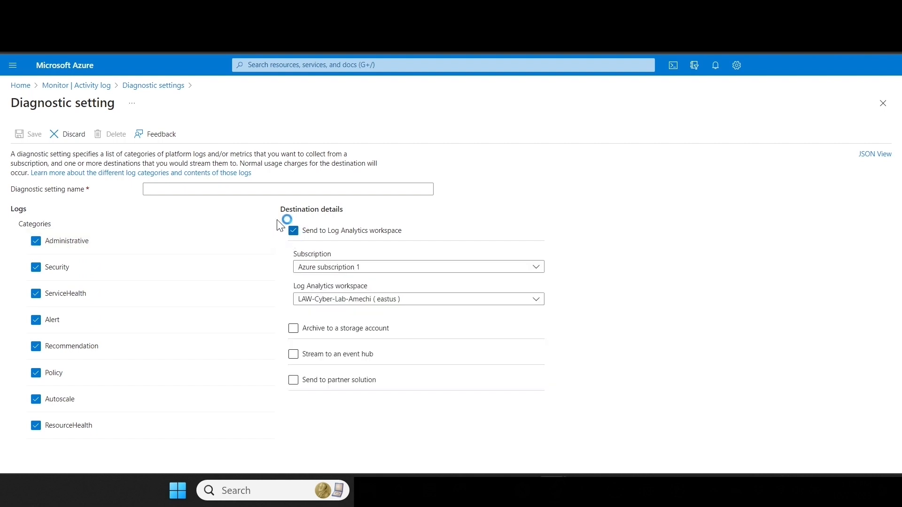
left_click(254, 190)
type("ds-azure-activity")
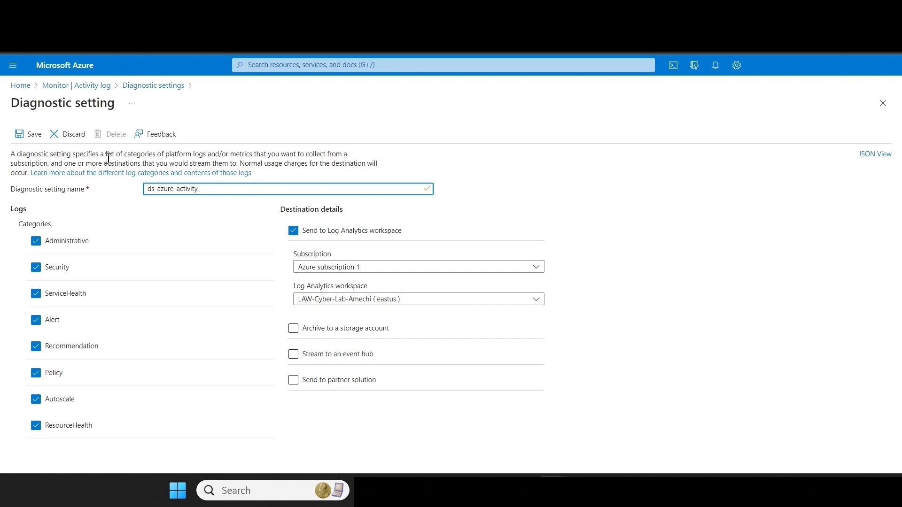
left_click(30, 134)
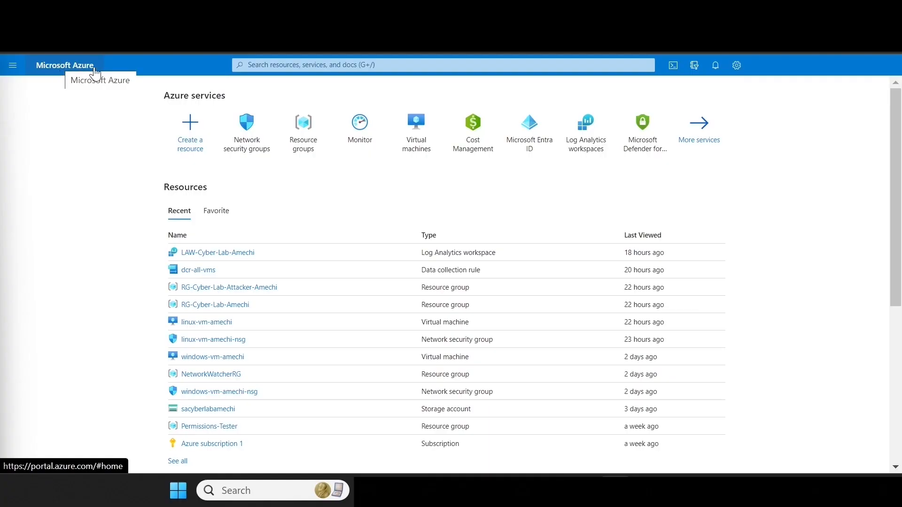
Step: Create the resource group Scratch-Resource-Group in East US
left_click(304, 140)
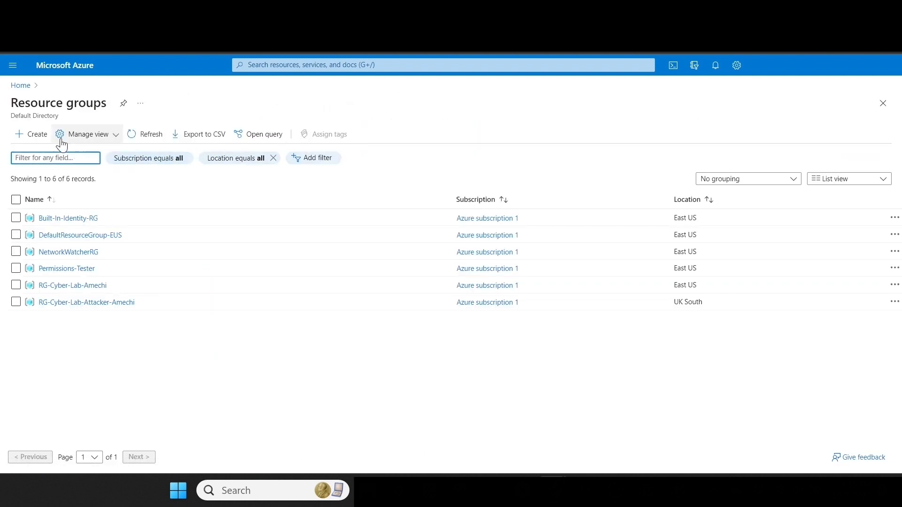
left_click(43, 136)
left_click(192, 243)
type("Scratch-Resource-Group")
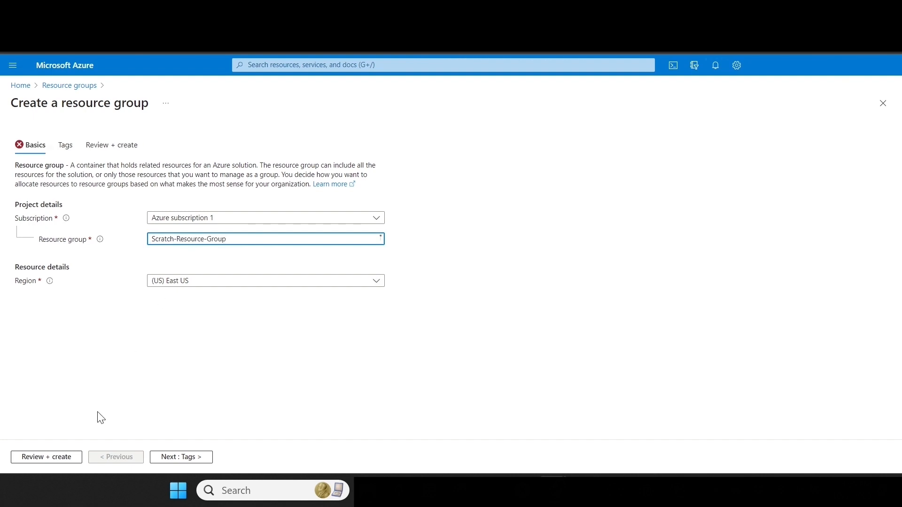
left_click(47, 459)
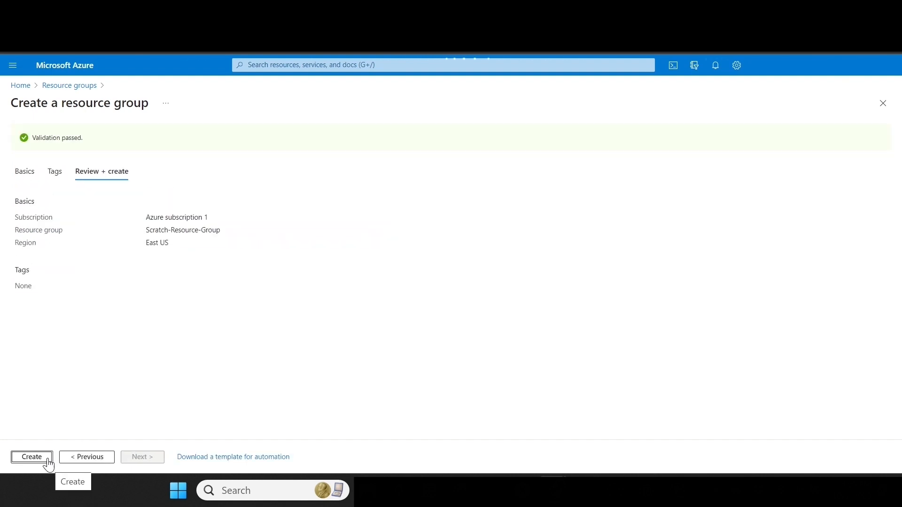
left_click(37, 458)
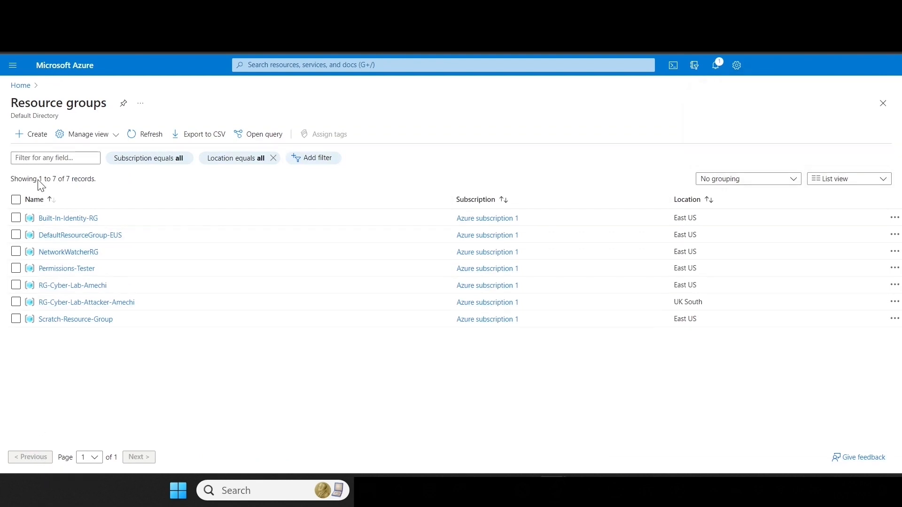
Step: Create the Critical-Infrastructure-Wastewater resource group and open its overview from the list
left_click(38, 137)
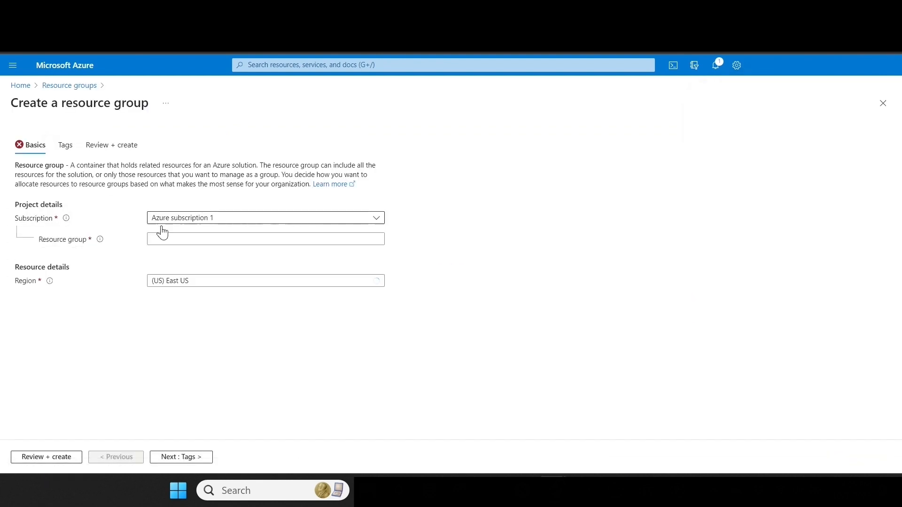
left_click(168, 240)
type("Critical-Infrastructure-Wastewater")
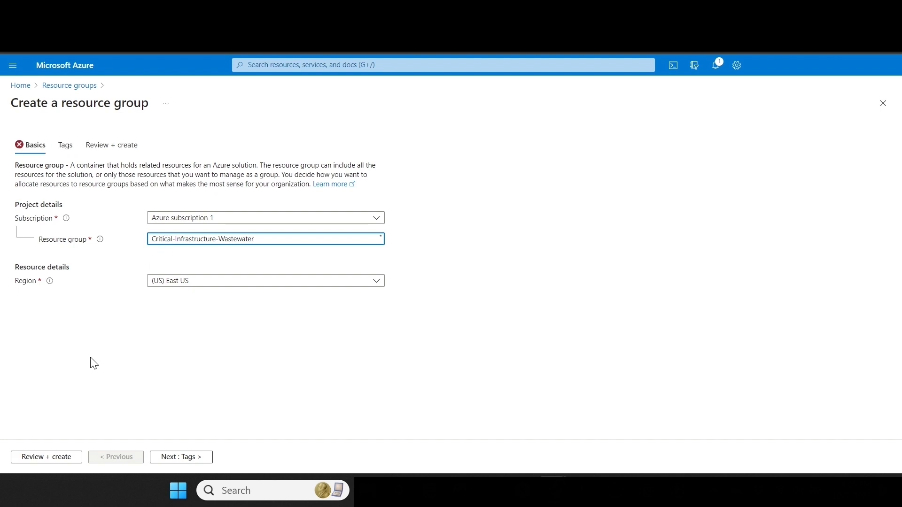
left_click(46, 458)
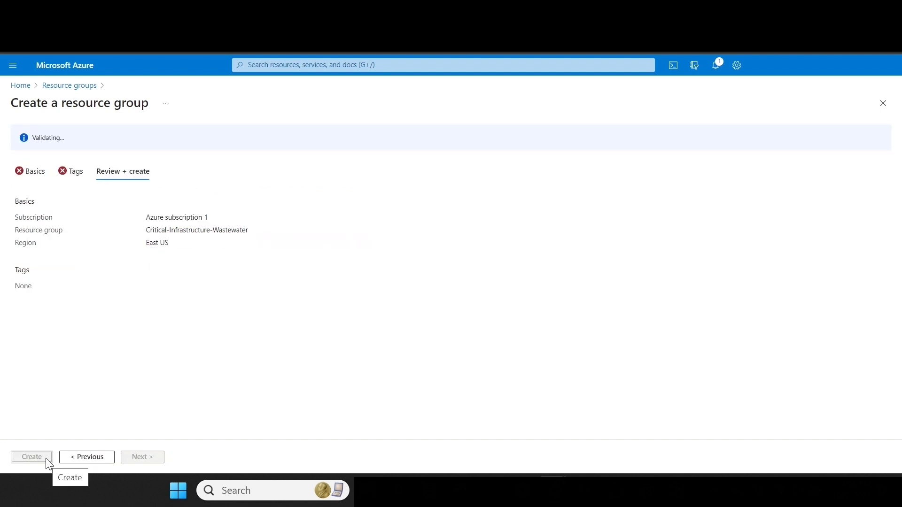
left_click(34, 458)
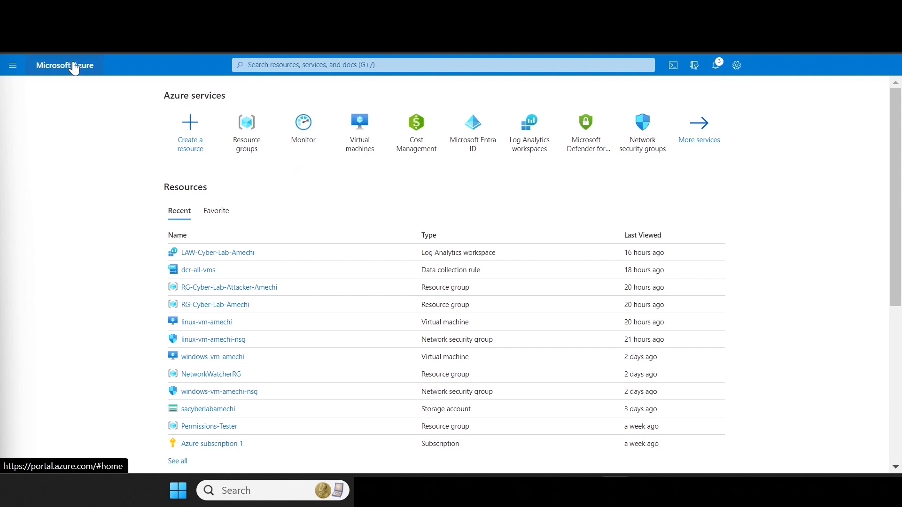
left_click(247, 137)
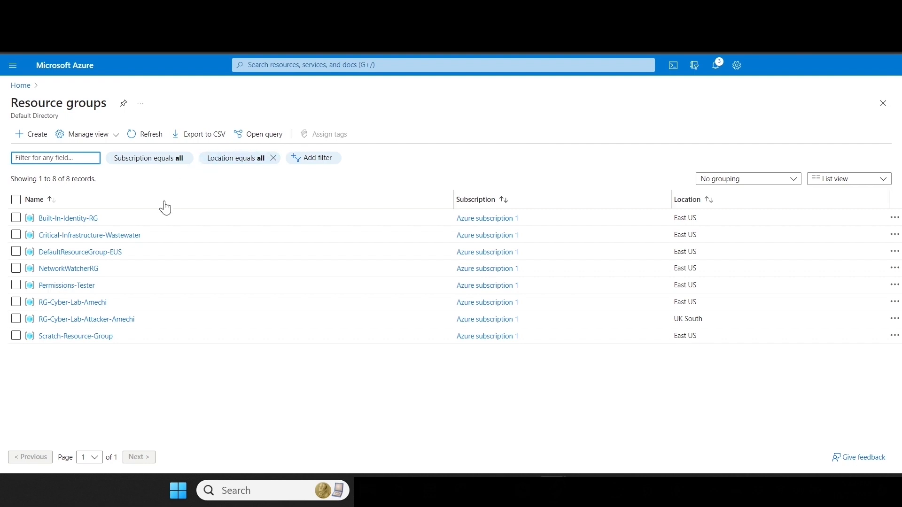
left_click(127, 236)
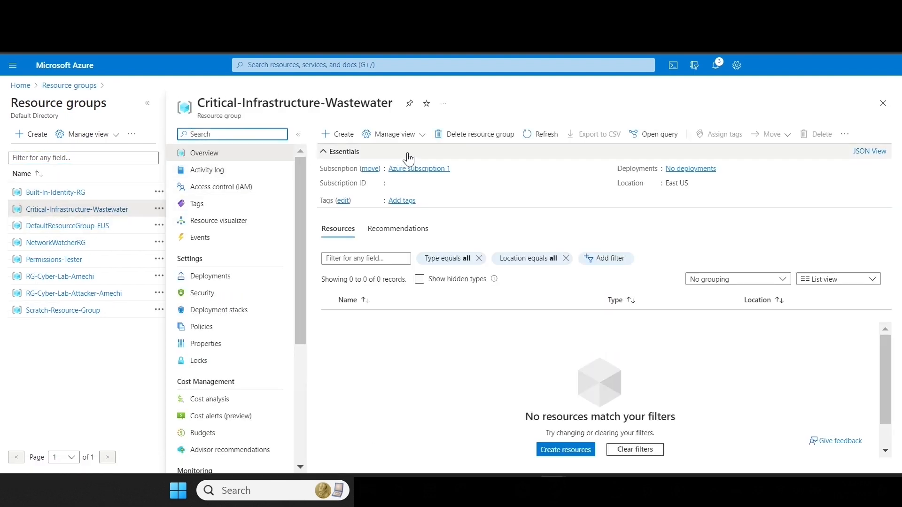
Step: Delete the Critical-Infrastructure-Wastewater resource group, confirming with its name
left_click(466, 135)
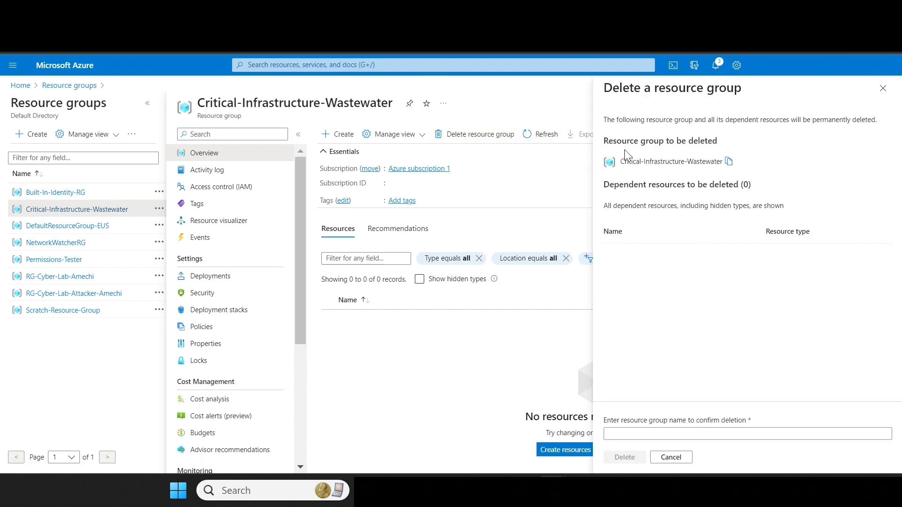
left_click(728, 162)
left_click(659, 434)
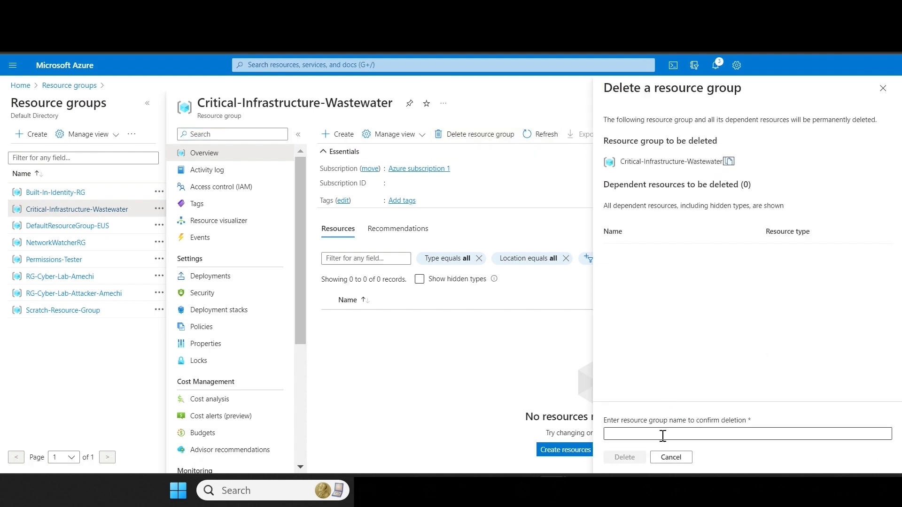
key("ctrl+v")
left_click(635, 458)
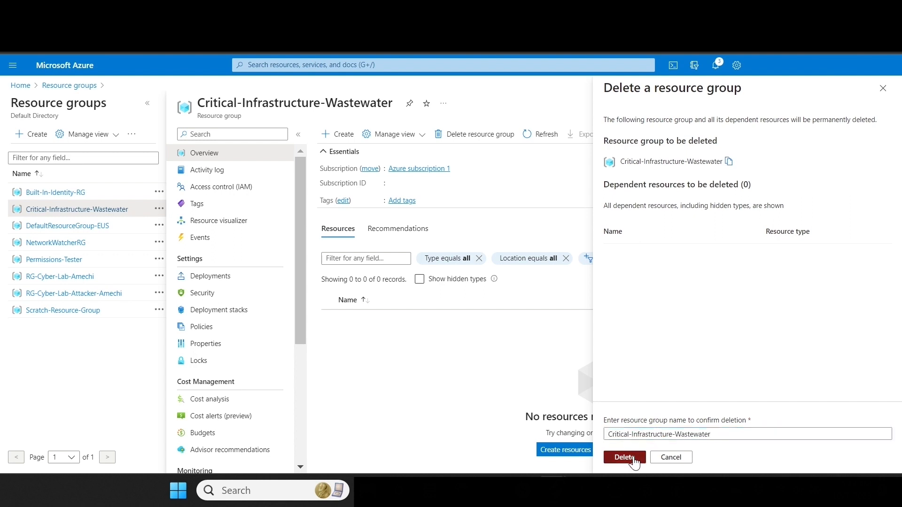
left_click(747, 322)
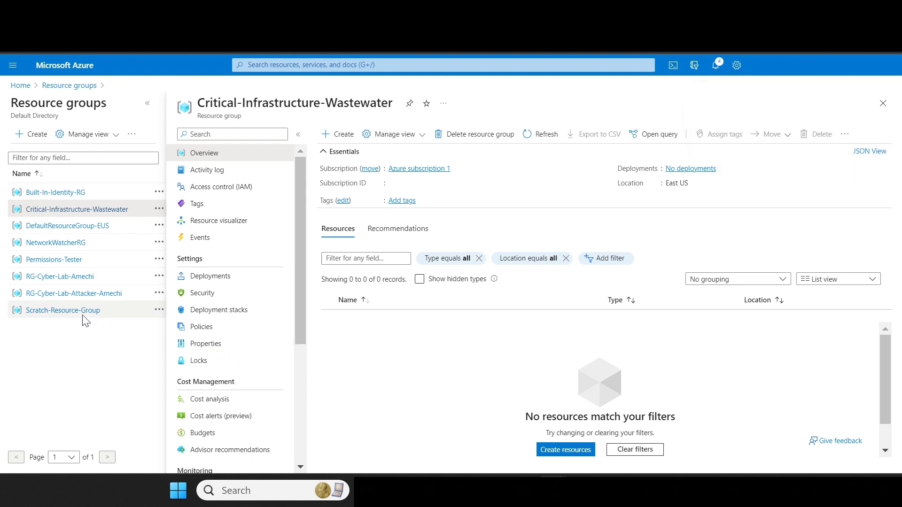
Step: Delete Scratch-Resource-Group the same way, then return to the portal home page
left_click(72, 311)
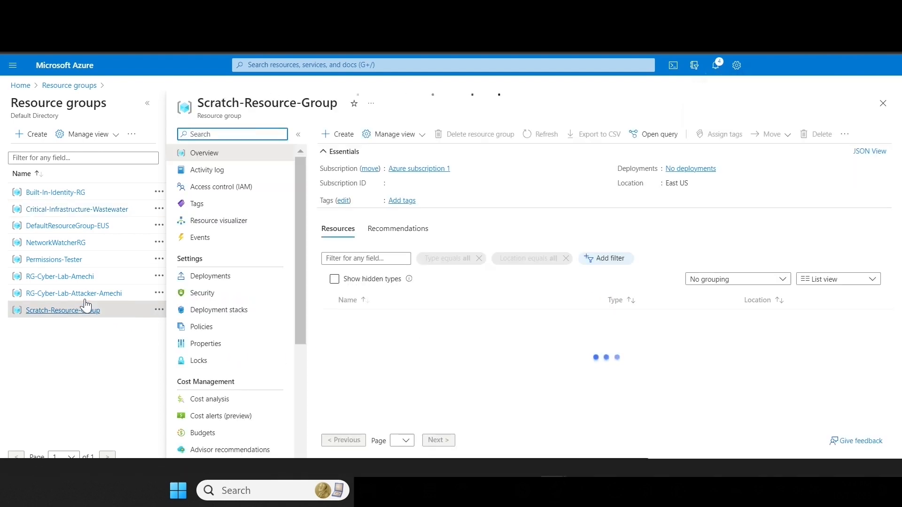
left_click(462, 135)
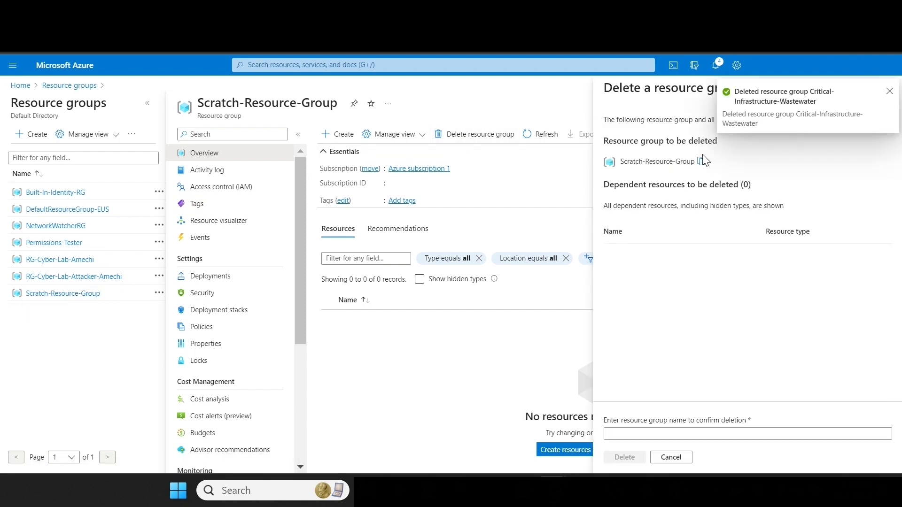
left_click(702, 162)
left_click(610, 434)
key("ctrl+v")
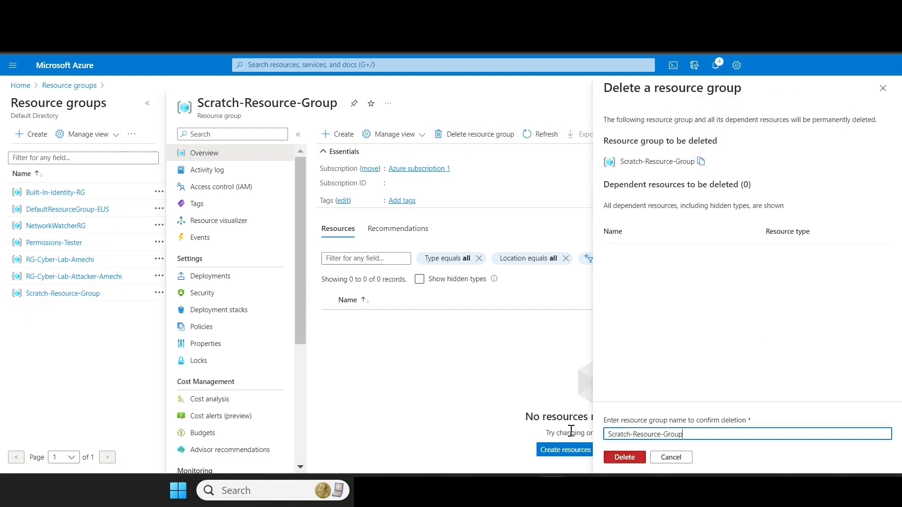
left_click(612, 457)
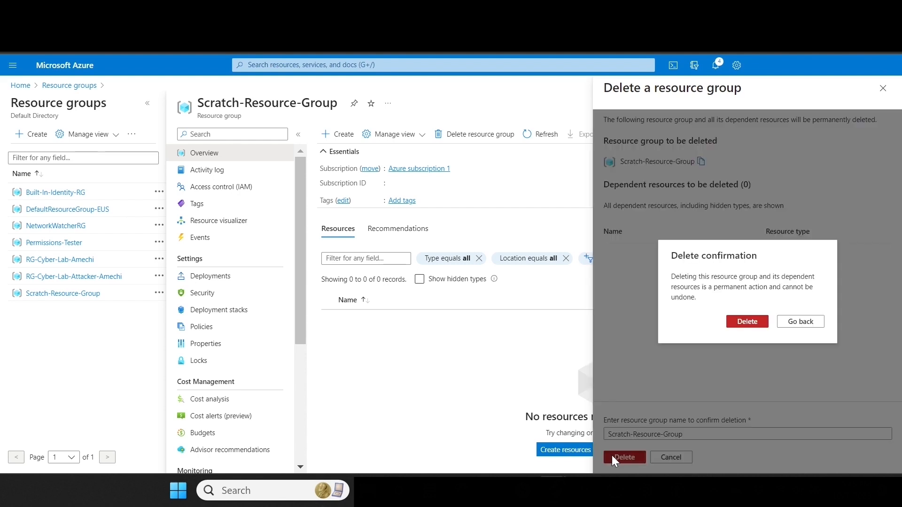
left_click(747, 322)
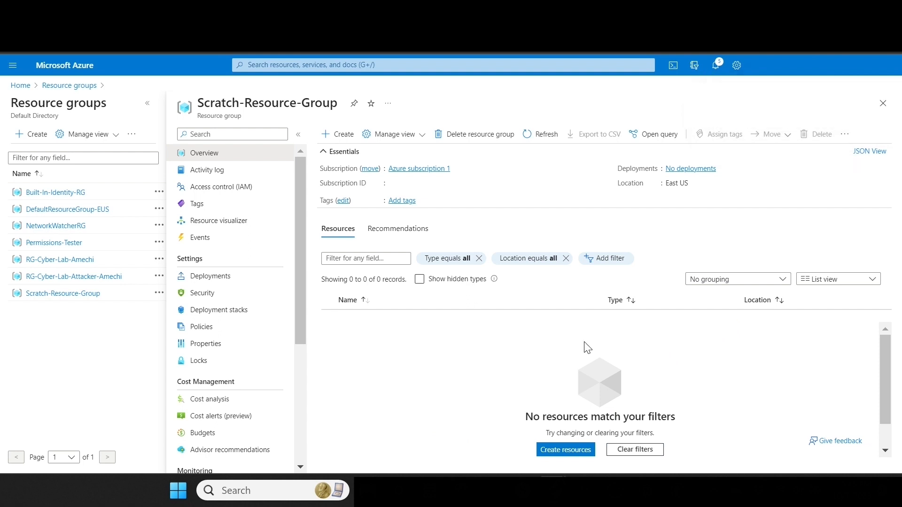
left_click(69, 85)
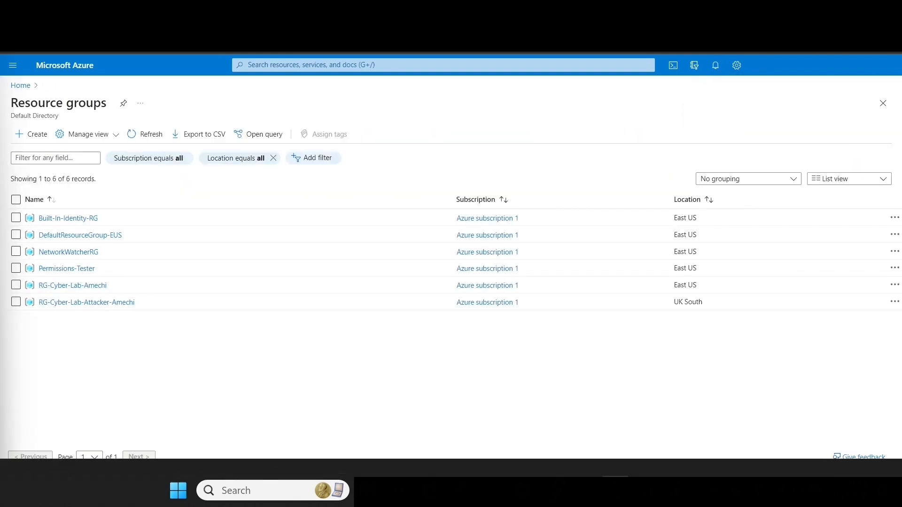
left_click(65, 65)
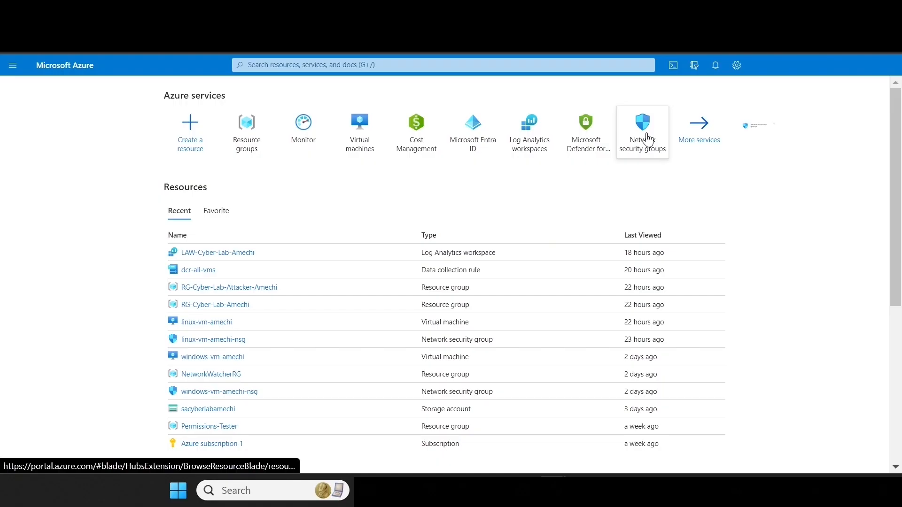
Step: Open the inbound security rules of attack-vm-amechi-nsg and start a new rule
left_click(640, 123)
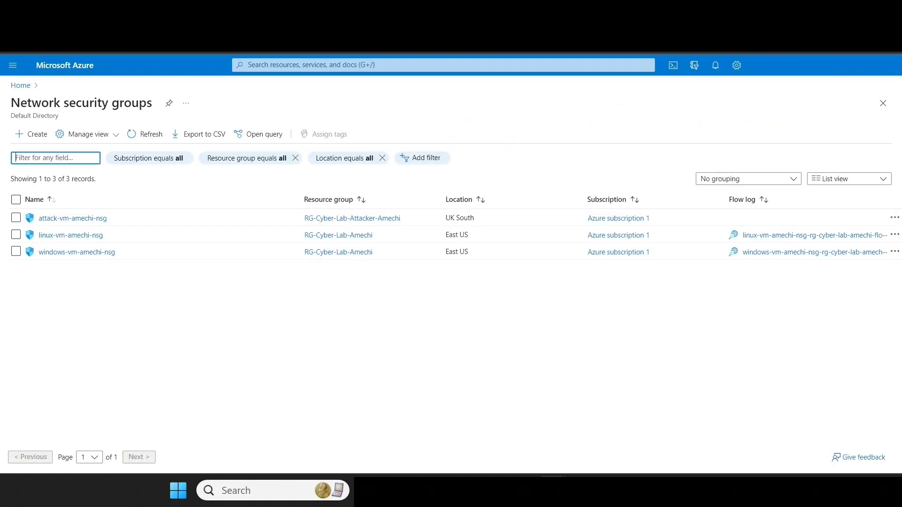
left_click(76, 221)
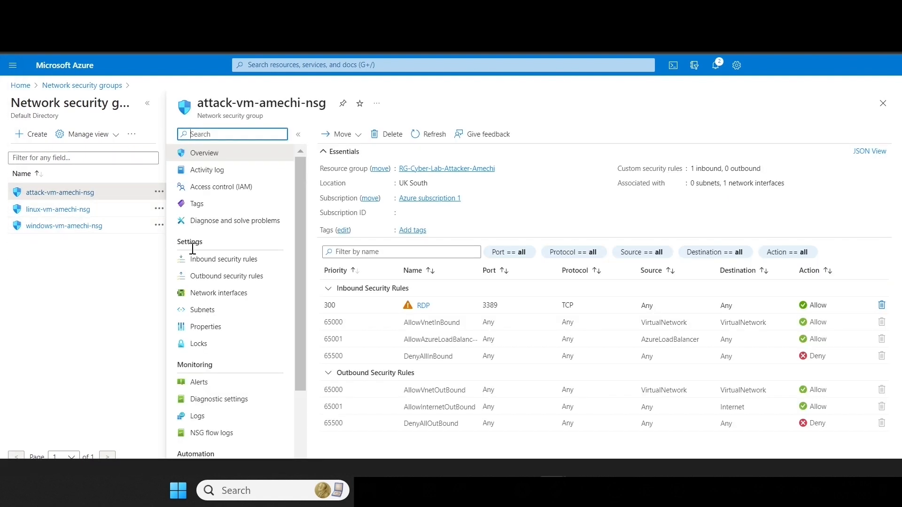
left_click(205, 264)
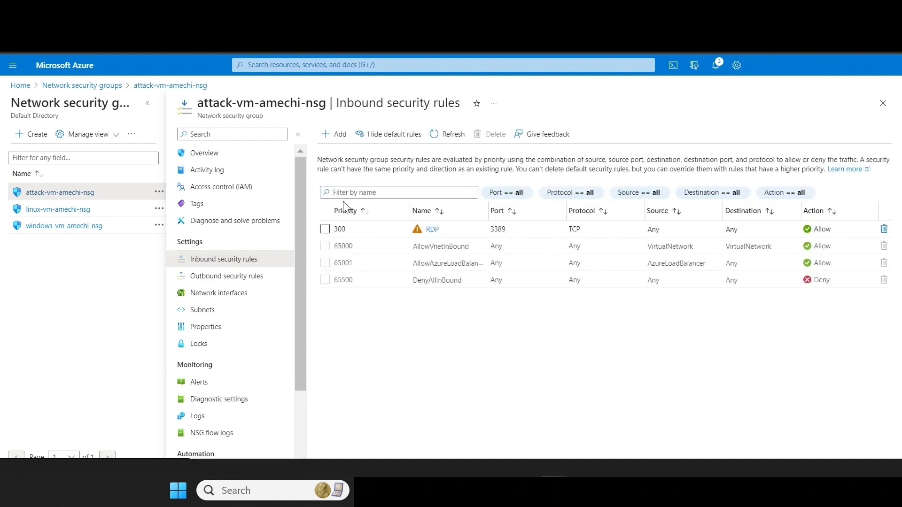
left_click(335, 134)
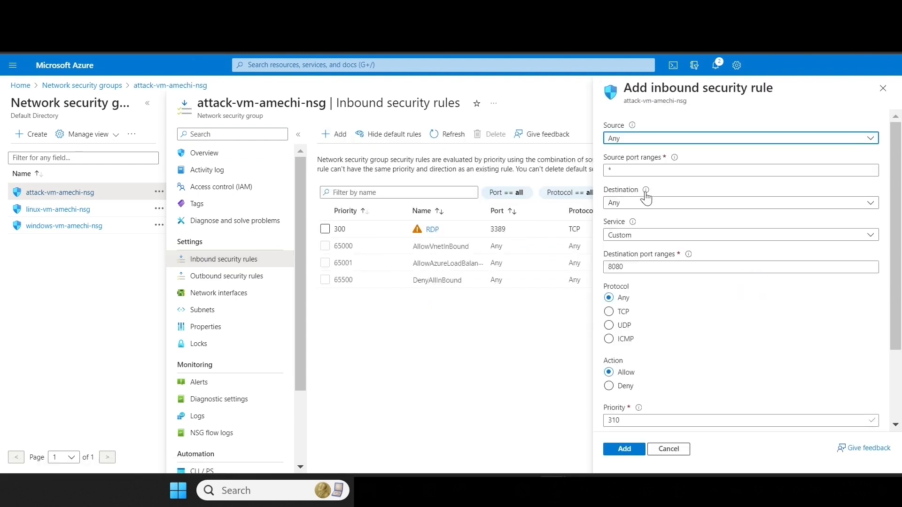
Step: Add rule TEMP_DELETE_AllowAnyCustomAnyInbound allowing destination port * at priority 100
left_click(633, 267)
left_click_drag(633, 267, 605, 272)
type("*")
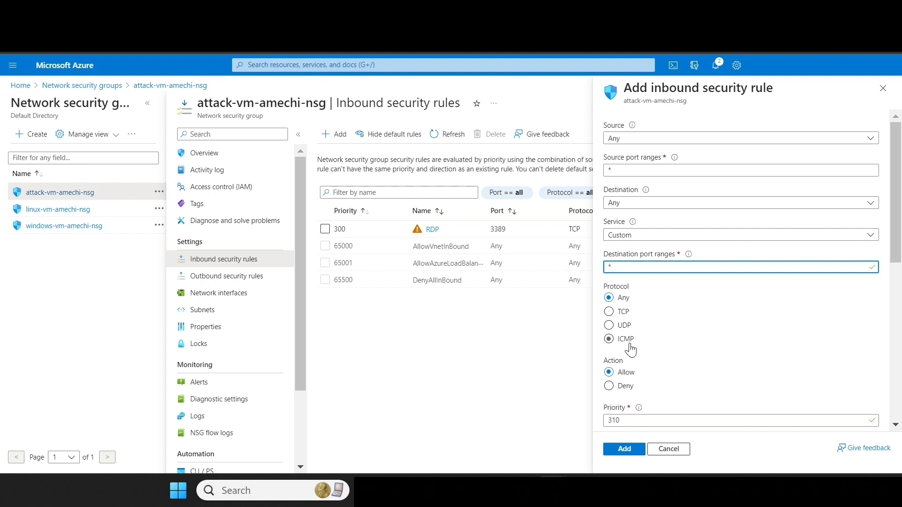
left_click_drag(626, 421, 602, 428)
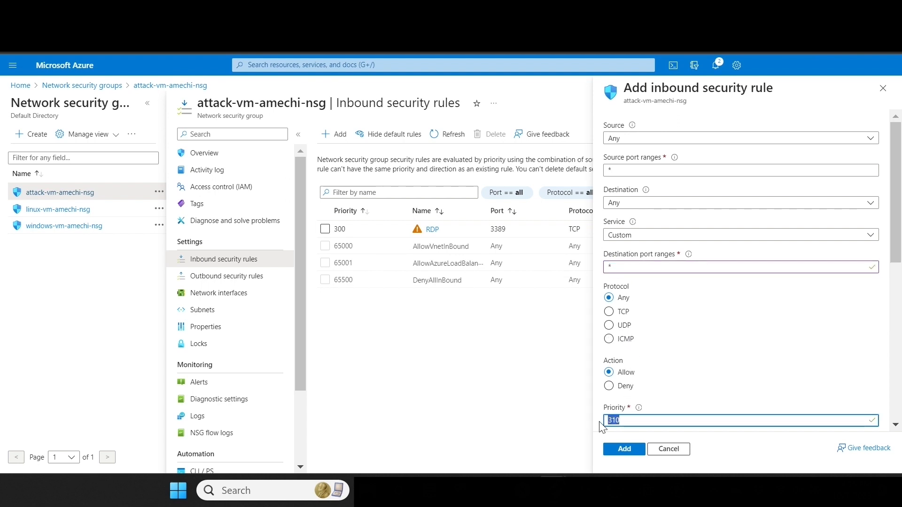
type("100")
scroll(658, 390, "down", 10)
scroll(648, 386, "up", 6)
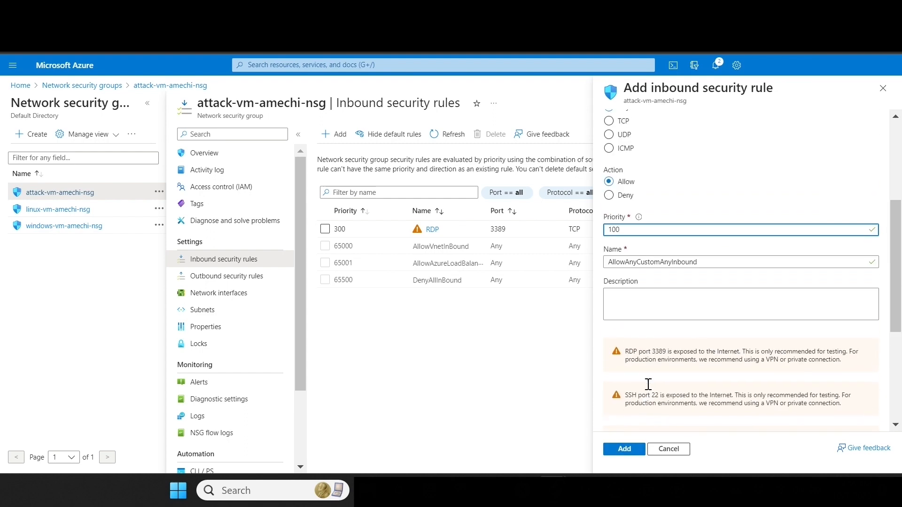
left_click(611, 331)
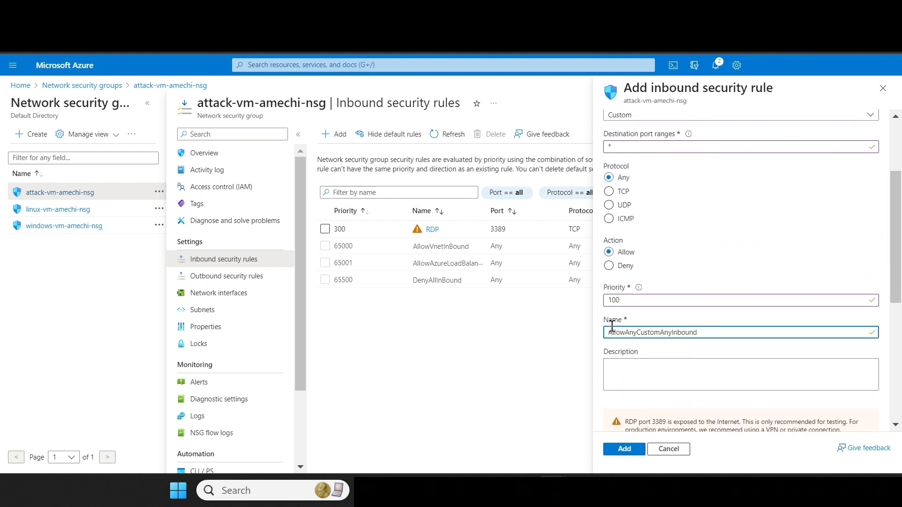
key("ctrl+v")
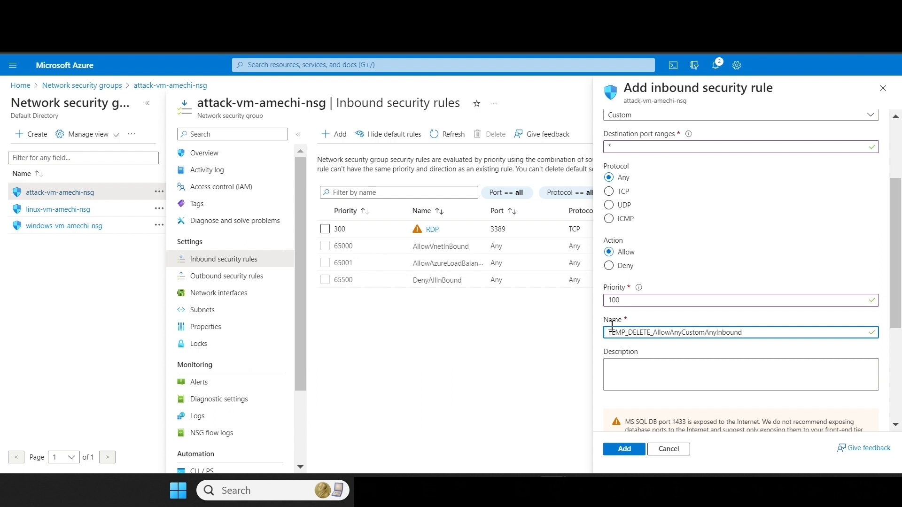
left_click(617, 457)
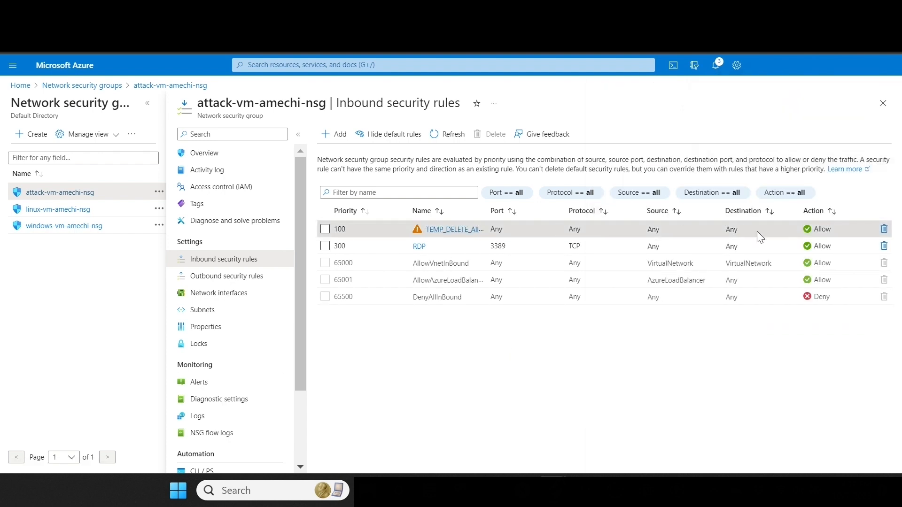
Step: Delete the priority 100 TEMP_DELETE_AllowAnyCustomAnyInbound rule and confirm with Yes
left_click(884, 229)
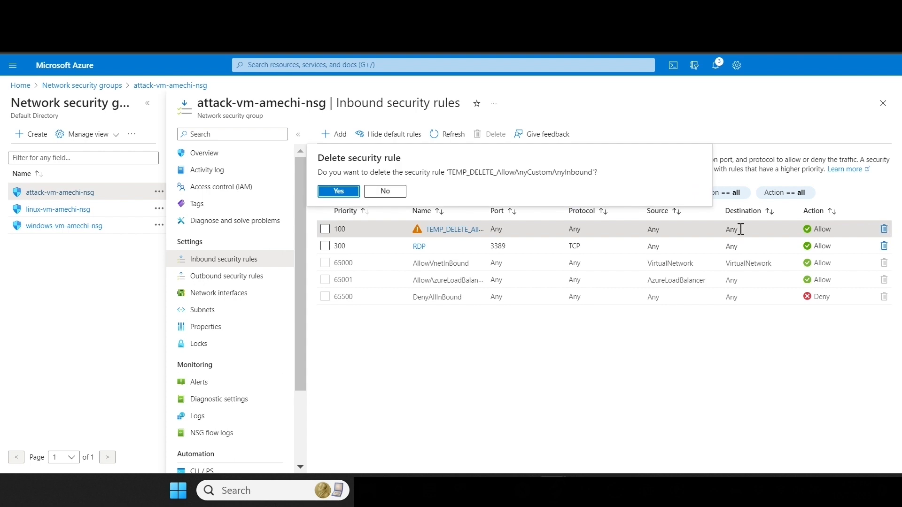
left_click(344, 193)
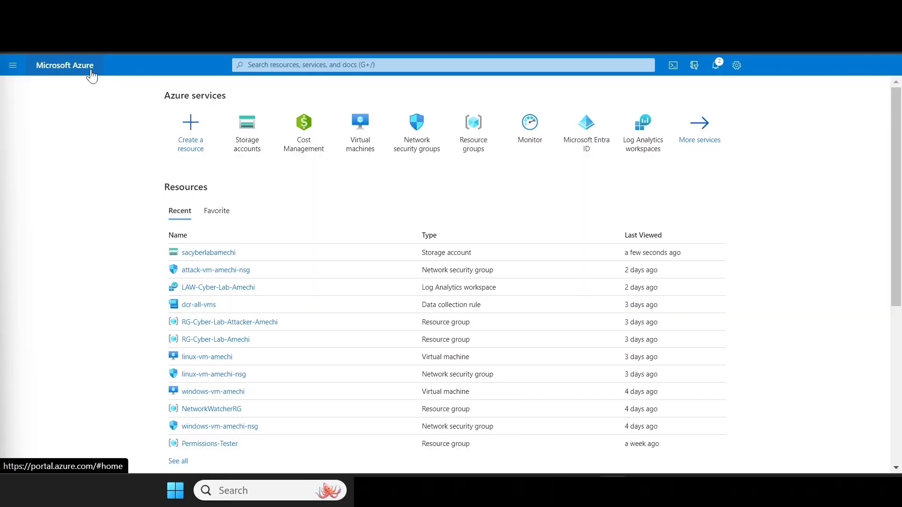
Step: Open sacyberlabamechi's blob diagnostic settings and start adding a new one
left_click(247, 144)
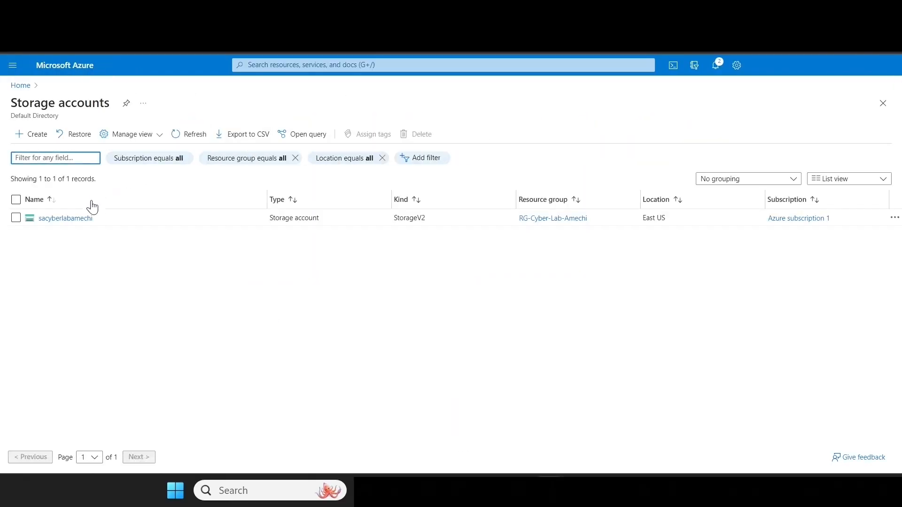
left_click(78, 227)
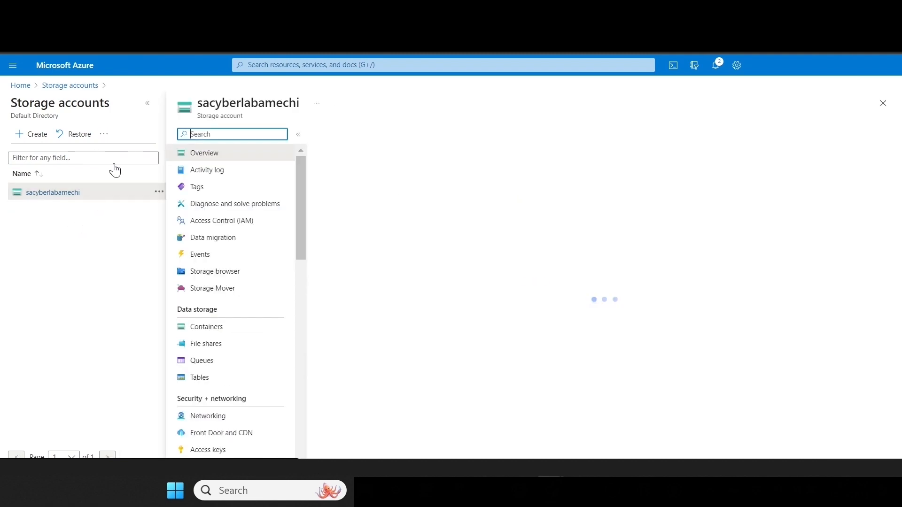
left_click(148, 102)
scroll(87, 357, "down", 6)
scroll(87, 358, "down", 4)
left_click(89, 378)
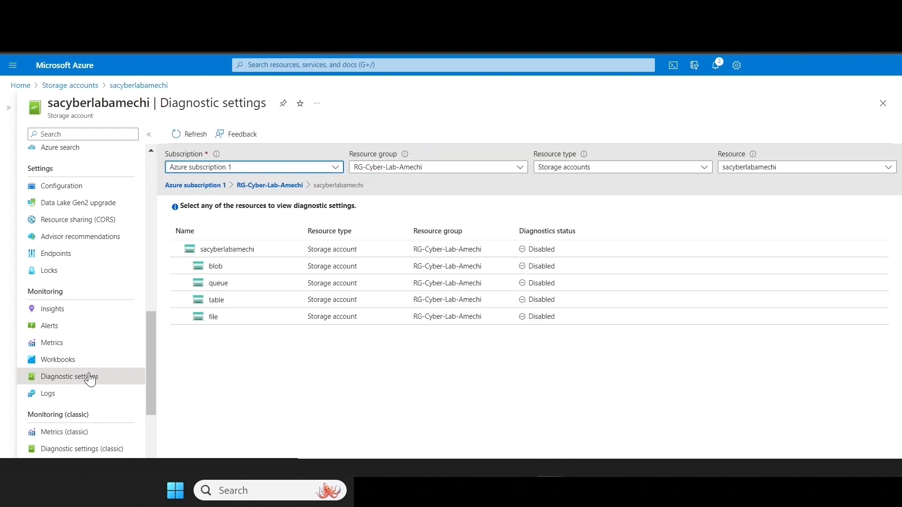
left_click(215, 266)
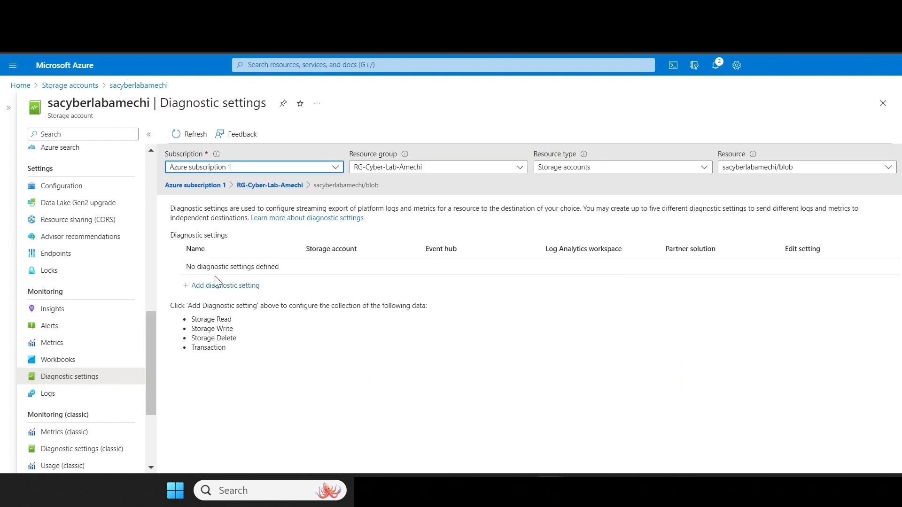
left_click(216, 283)
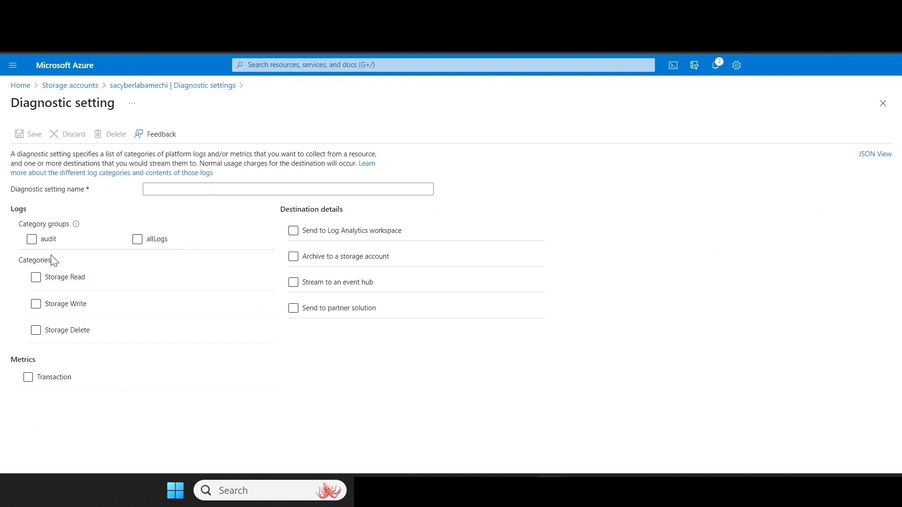
Step: Save ds-storage-account with the audit category sent to the Log Analytics workspace
left_click(31, 240)
left_click(169, 189)
key("ctrl+v")
left_click(293, 231)
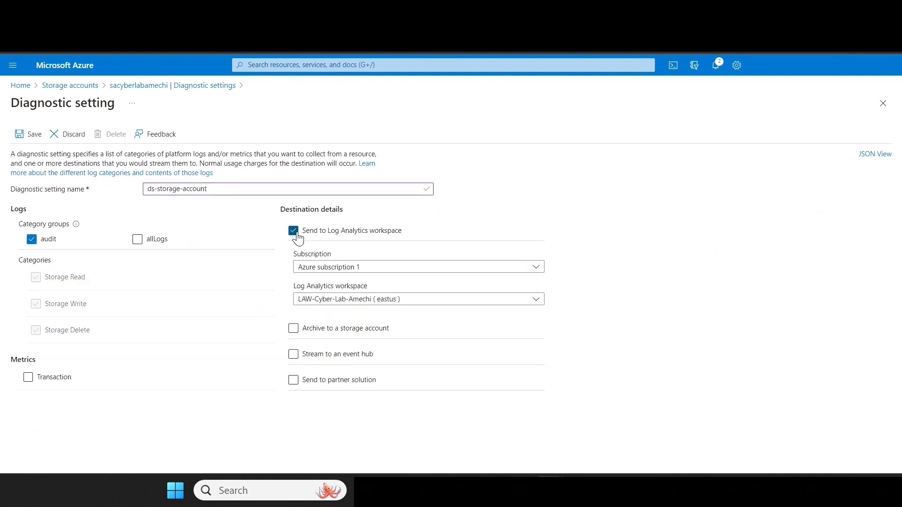
left_click(31, 137)
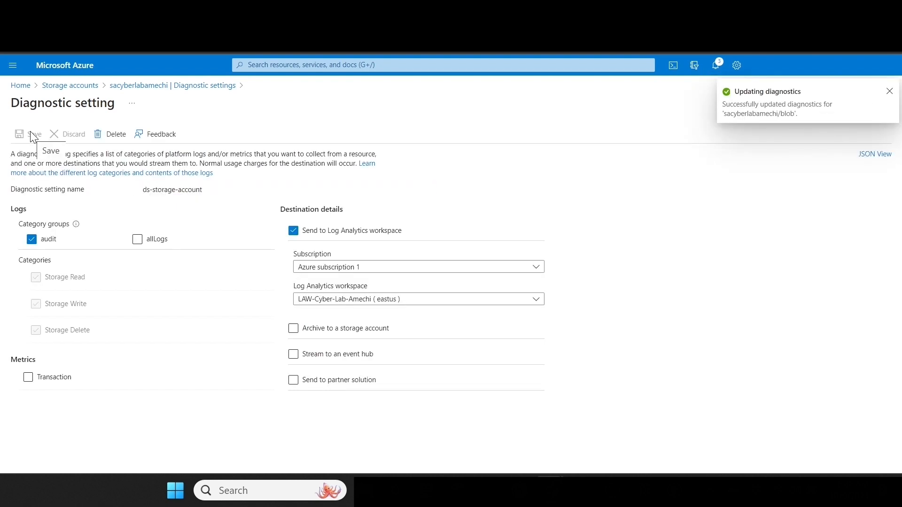
left_click(196, 87)
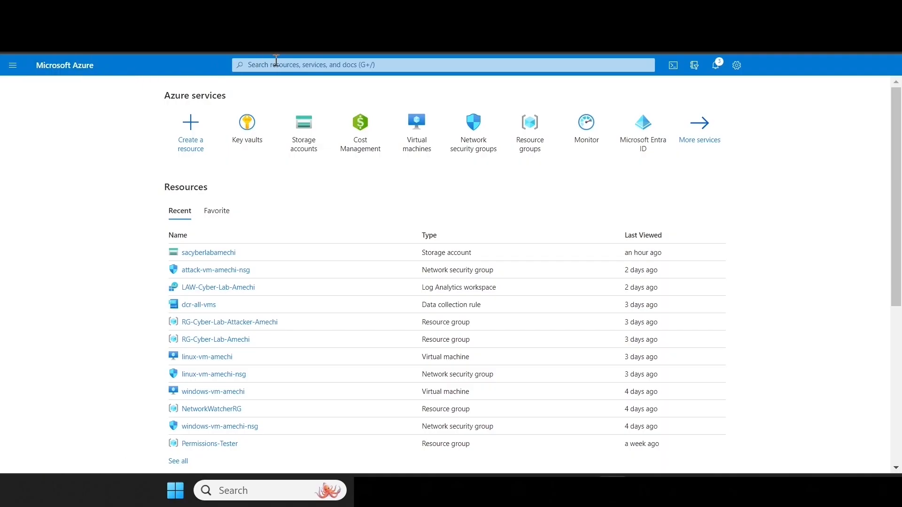
Step: Start a new key vault in resource group RG-Cyber-Lab-Amechi
left_click(276, 61)
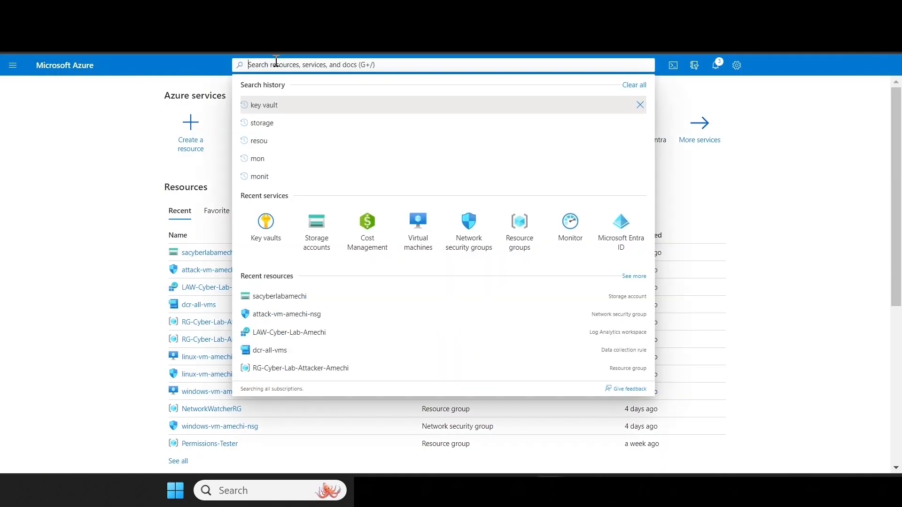
type("key")
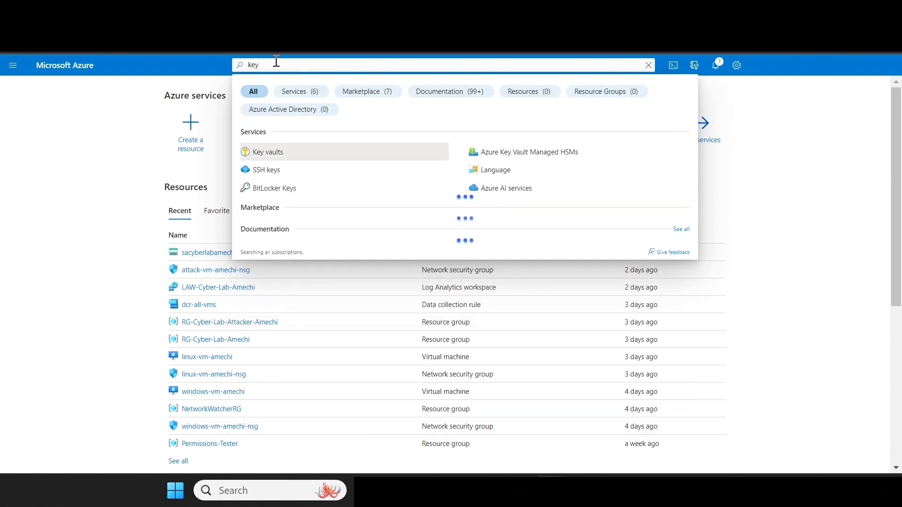
left_click(267, 151)
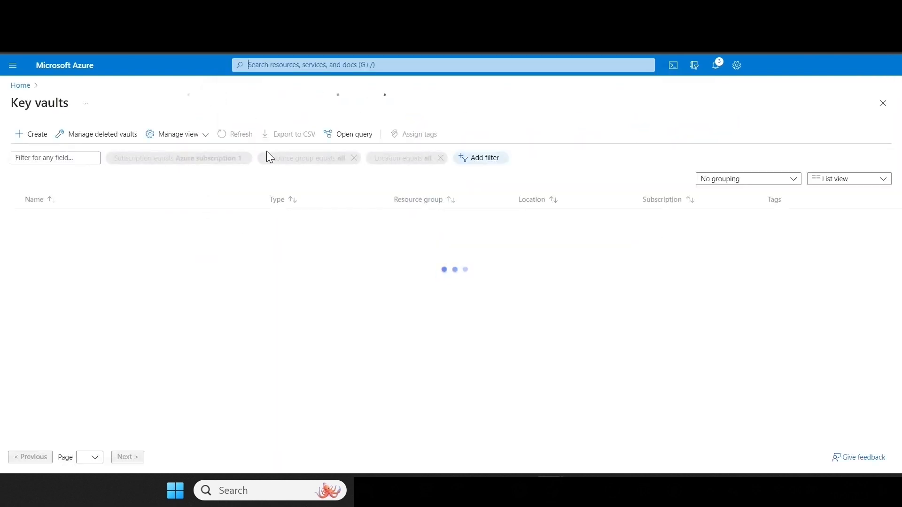
left_click(31, 135)
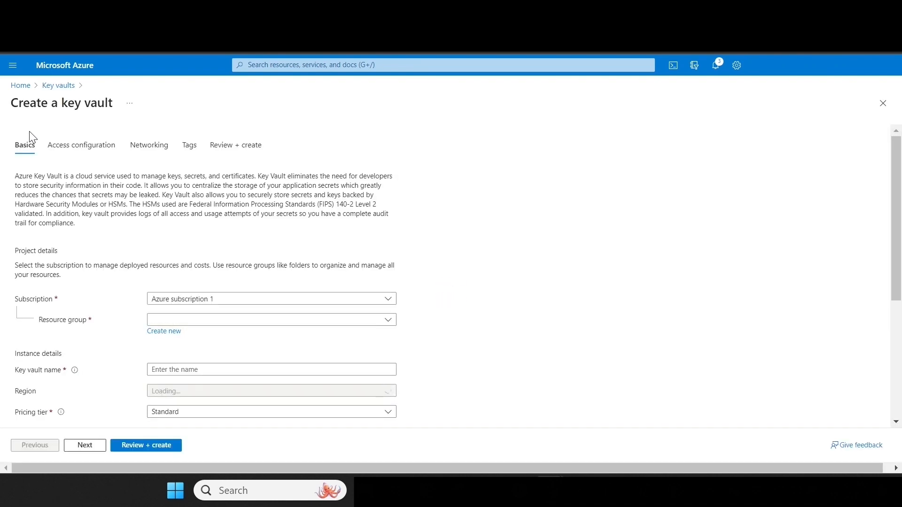
left_click(193, 320)
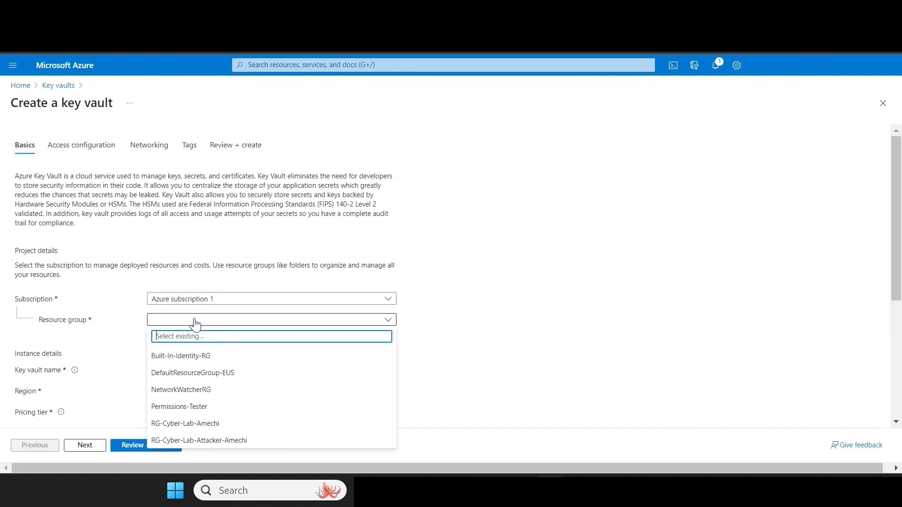
left_click(196, 425)
Step: Name it akv-cyber-lab-amechi, use vault access policy permissions, and create it
left_click(254, 368)
type("akv-cyber-lab-amechi")
left_click(516, 327)
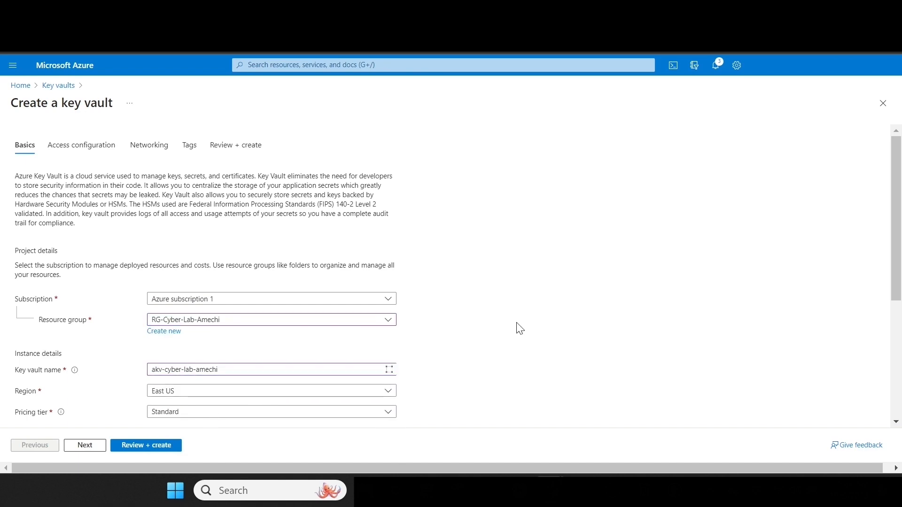
scroll(509, 325, "down", 5)
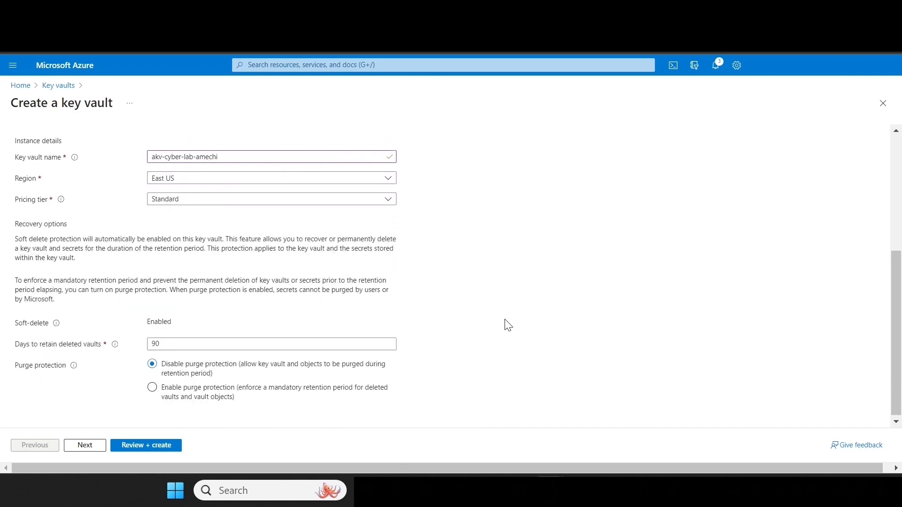
left_click(88, 449)
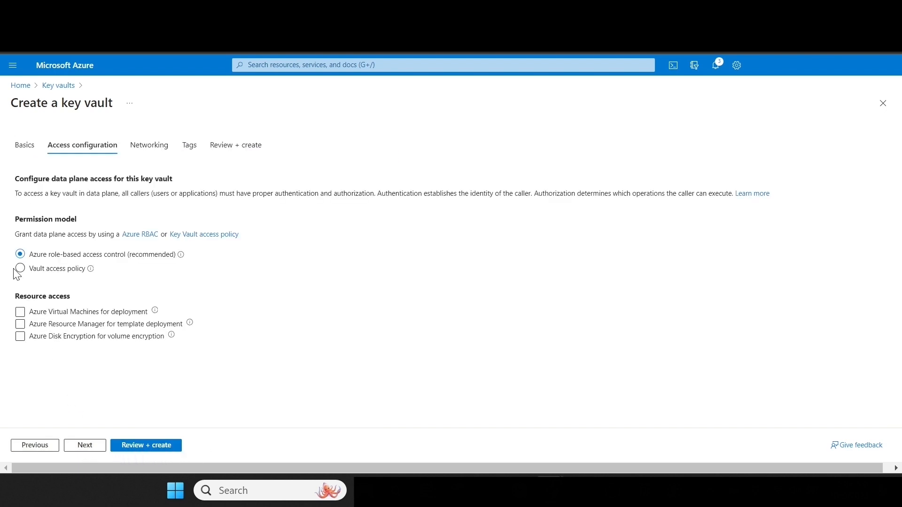
left_click(20, 270)
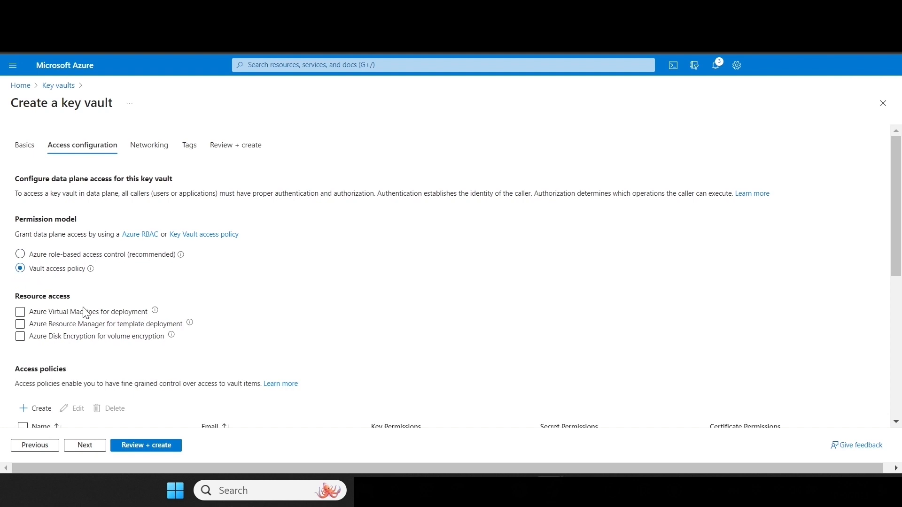
scroll(181, 373, "down", 5)
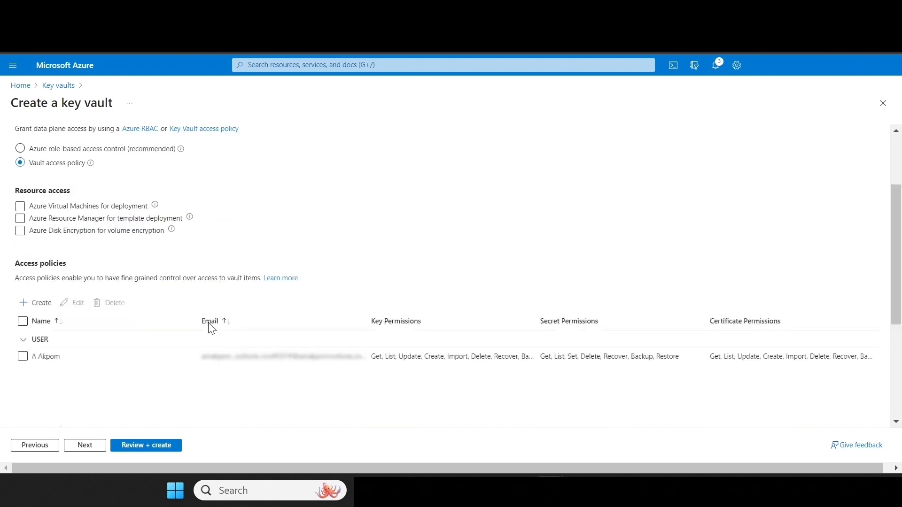
left_click(159, 453)
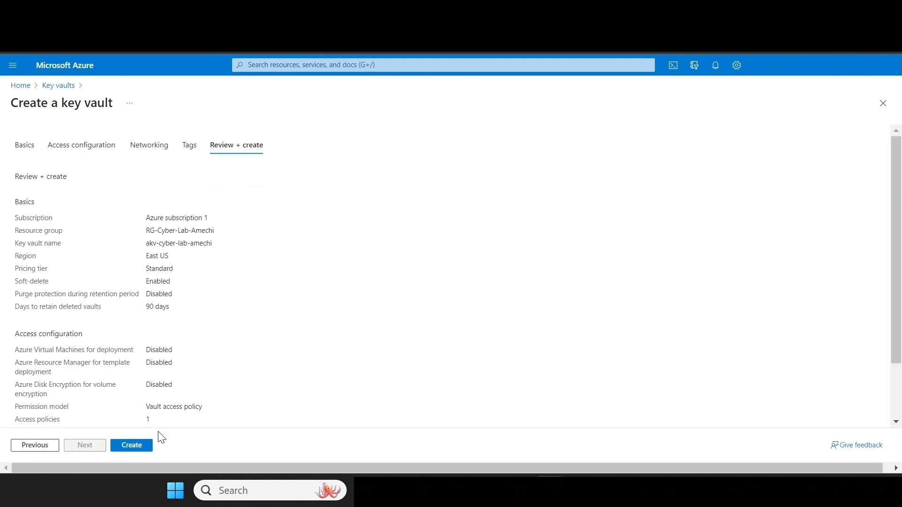
left_click(144, 449)
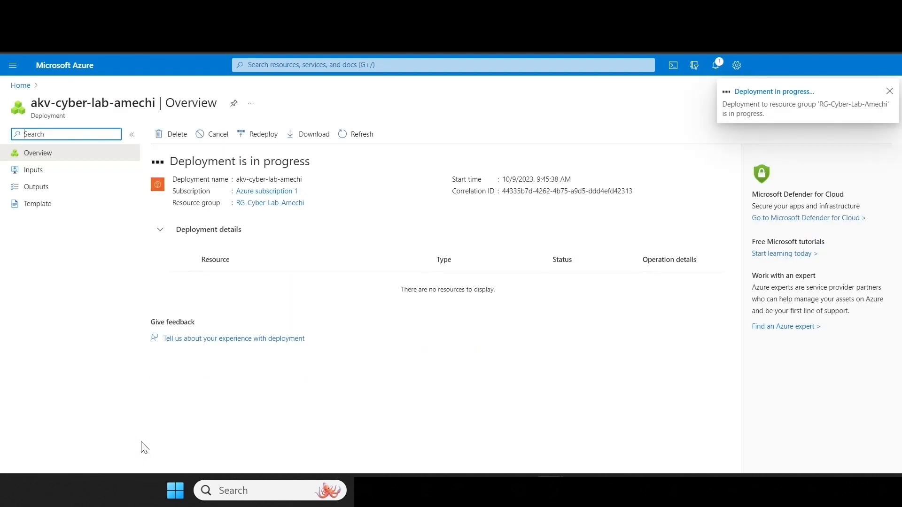
left_click(72, 70)
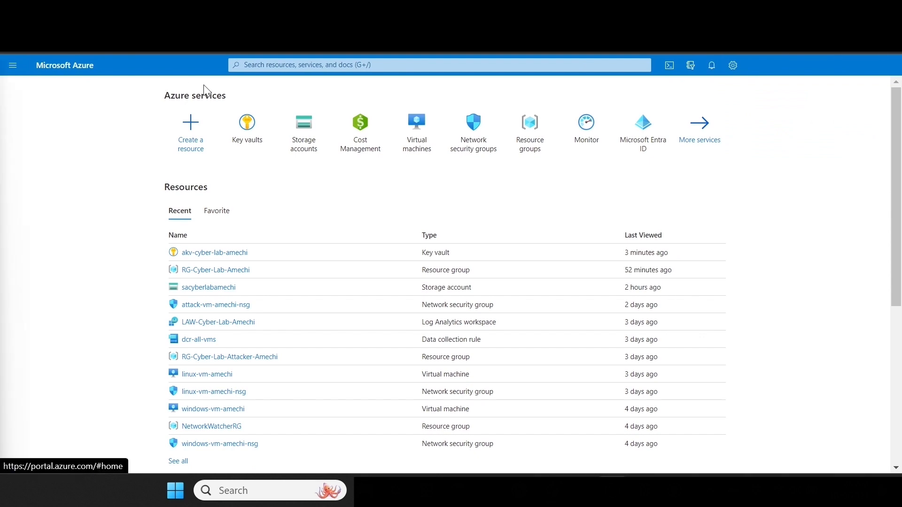
Step: Open akv-cyber-lab-amechi's Secrets and begin generating a new secret
left_click(258, 135)
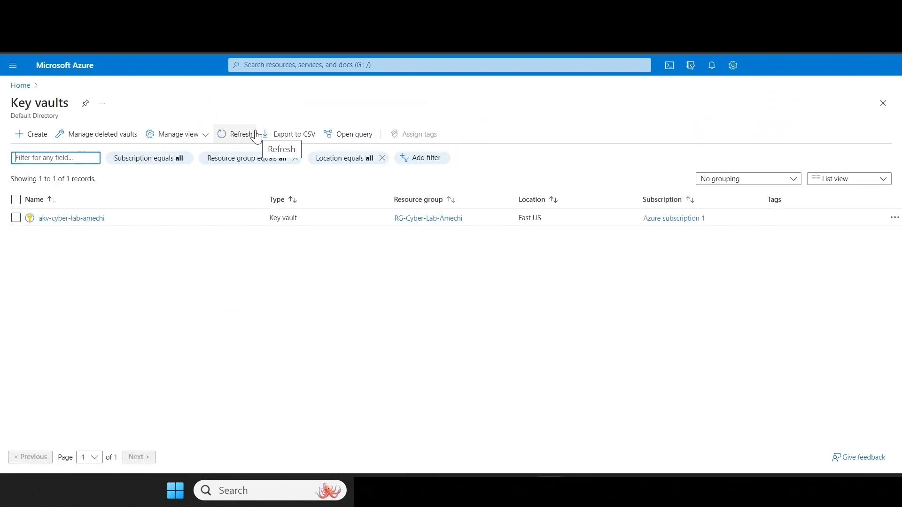
left_click(82, 220)
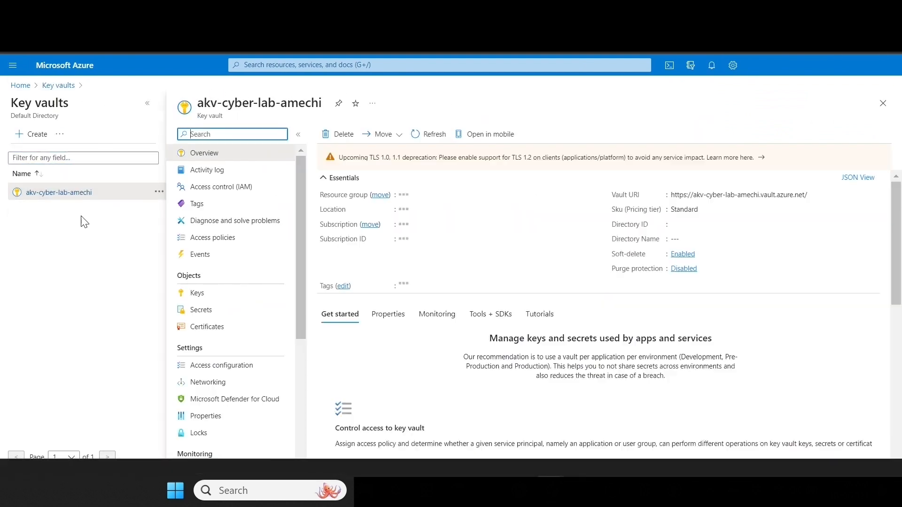
left_click(147, 103)
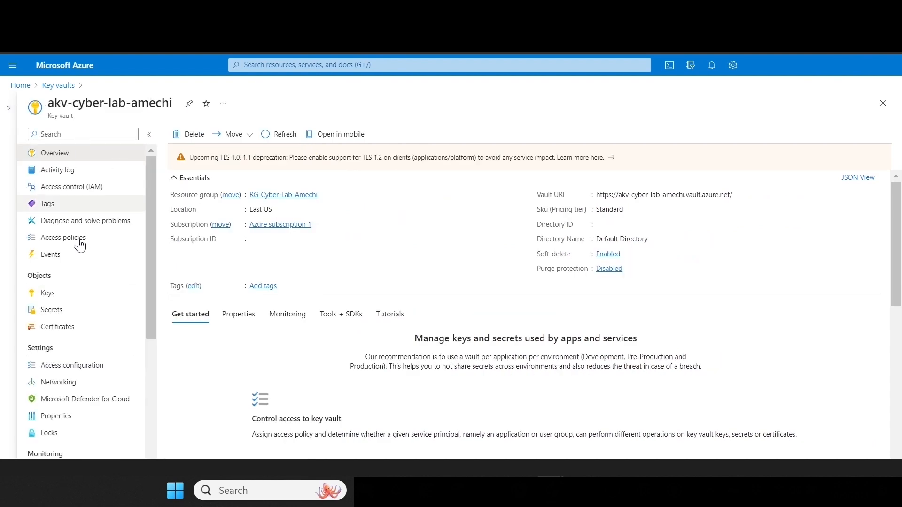
left_click(54, 311)
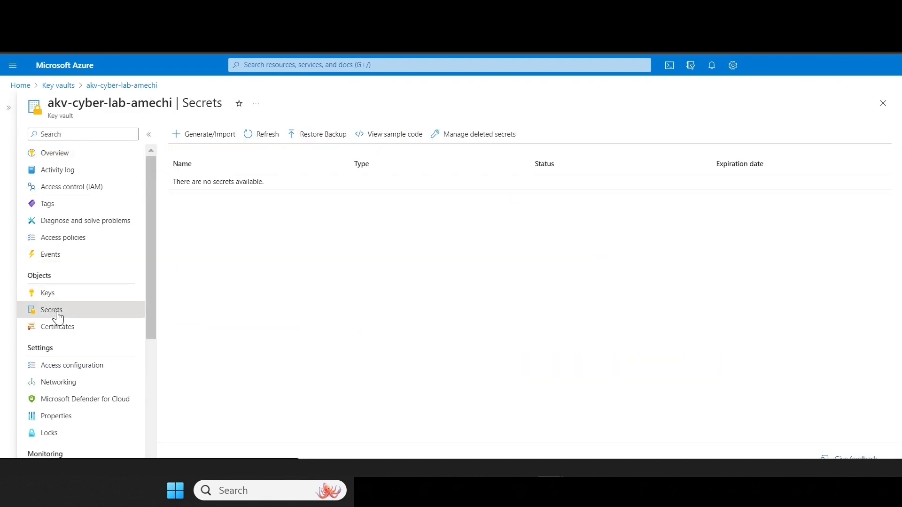
left_click(190, 135)
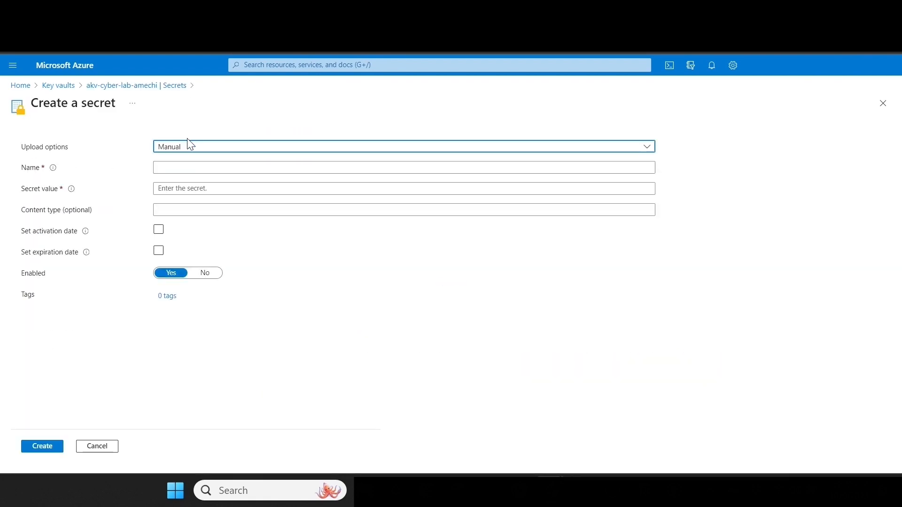
Step: Create secret Tenant-Global-Admin-Password-Amechi holding the admin password, then return to Overview
left_click(179, 169)
key("ctrl+v")
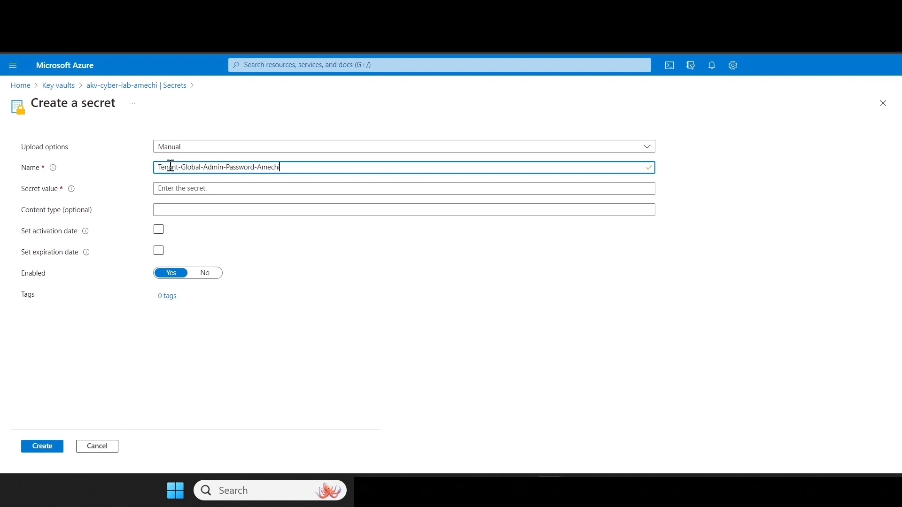
left_click(177, 188)
key("ctrl+v")
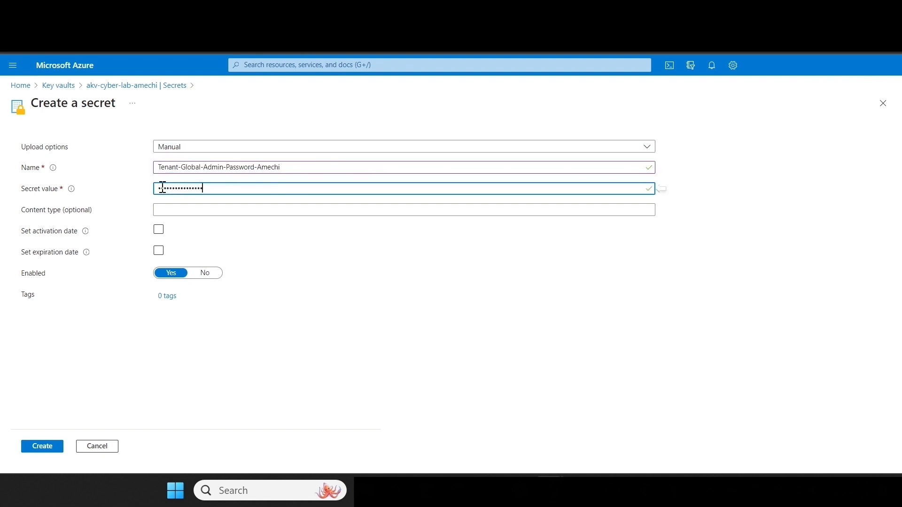
left_click(38, 449)
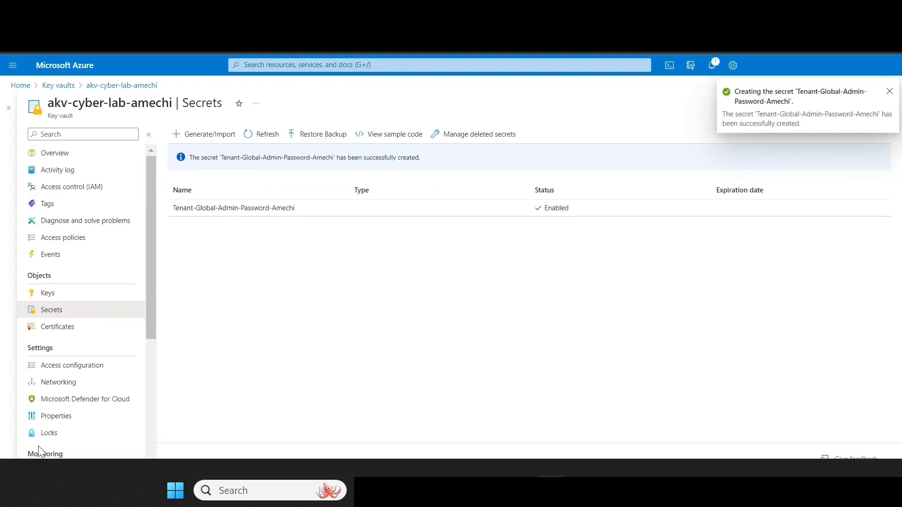
left_click(69, 153)
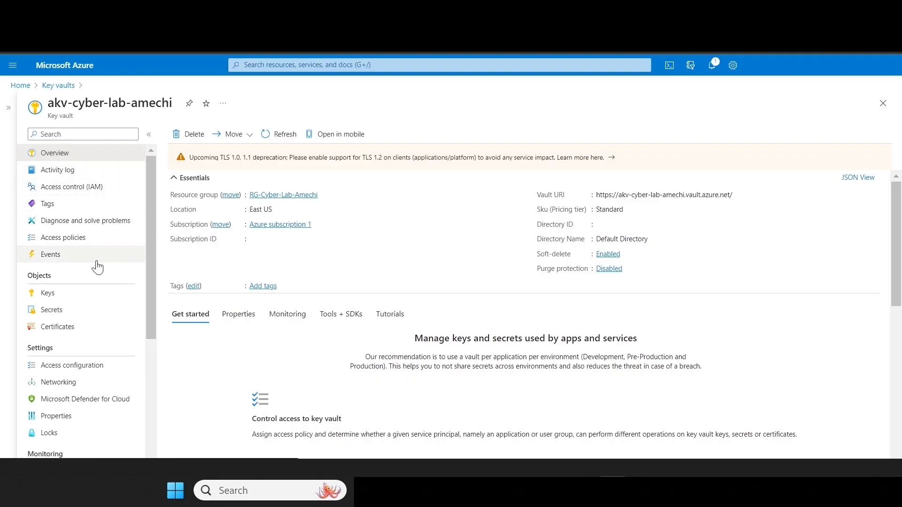
Step: Save vault diagnostic setting ds-akv sending the audit category group to LAW-Cyber-Lab-Amechi
scroll(97, 286, "down", 5)
scroll(97, 286, "down", 2)
left_click(97, 293)
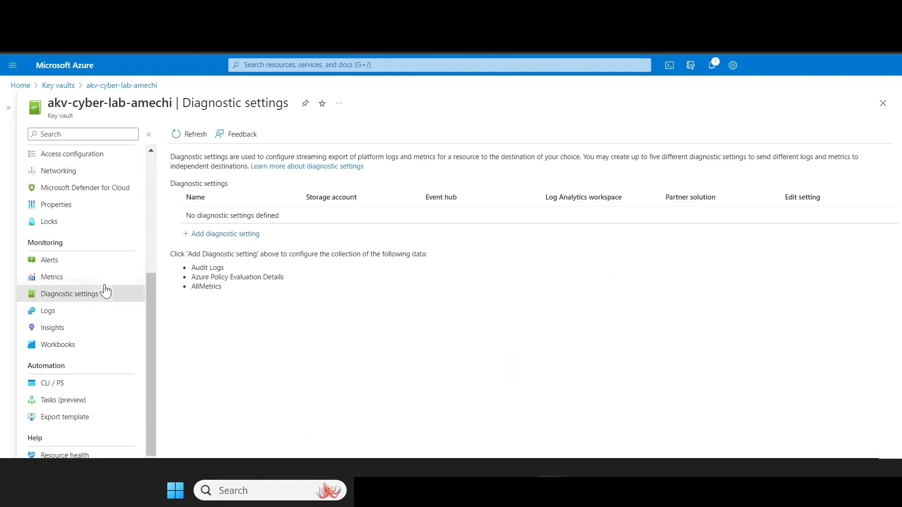
left_click(218, 235)
left_click(41, 244)
left_click(33, 243)
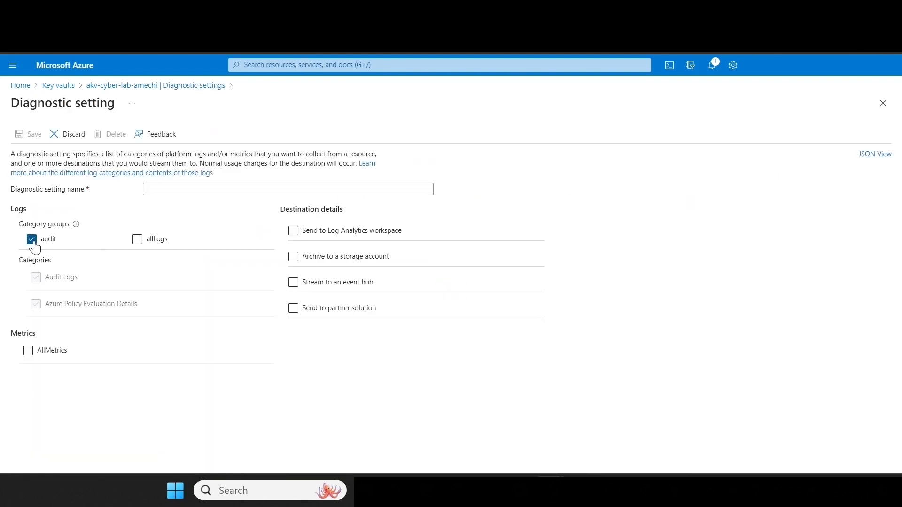
left_click(294, 233)
left_click(232, 188)
type("ds-akv")
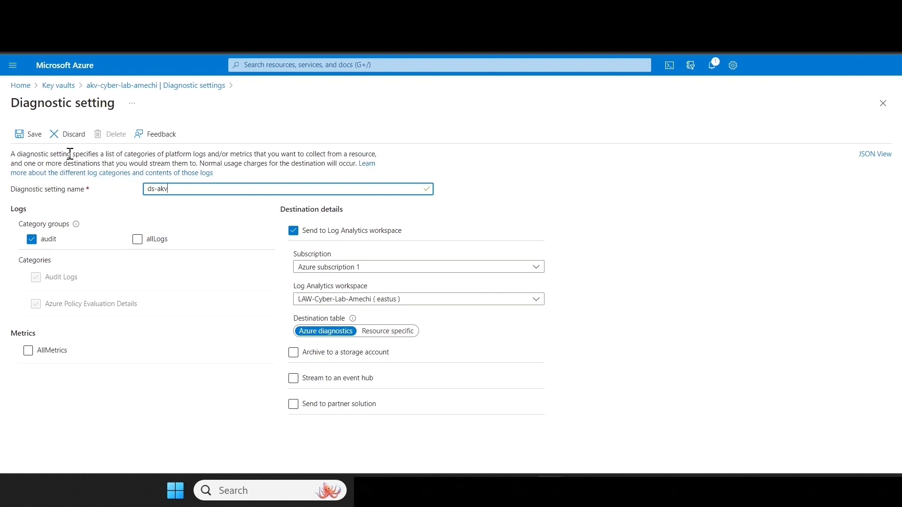
left_click(32, 136)
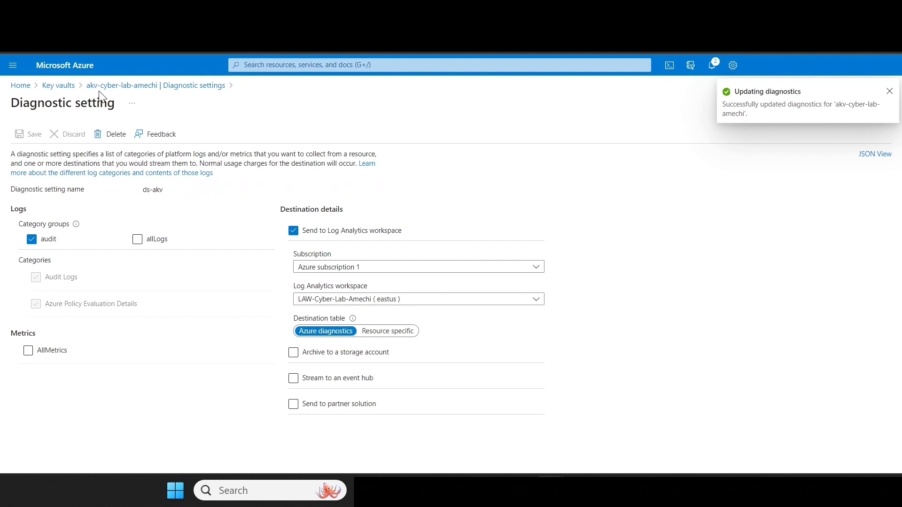
left_click(117, 88)
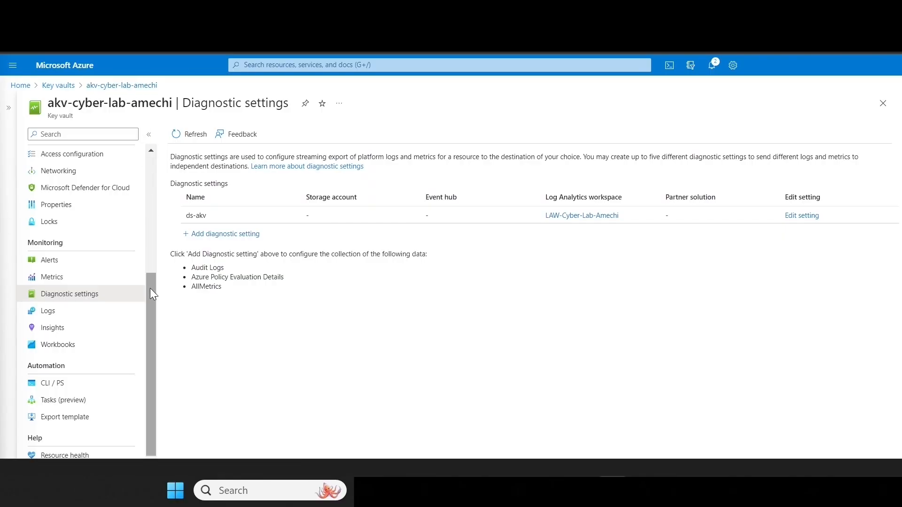
Step: Create a secret named Test-Secret-To-Create-A-Log with a pasted secret value
left_click_drag(150, 289, 155, 187)
left_click(56, 300)
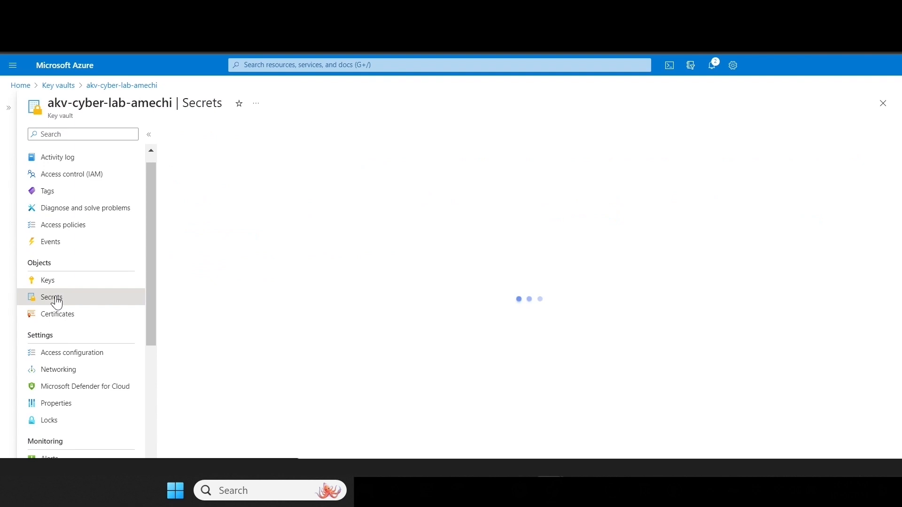
left_click(209, 140)
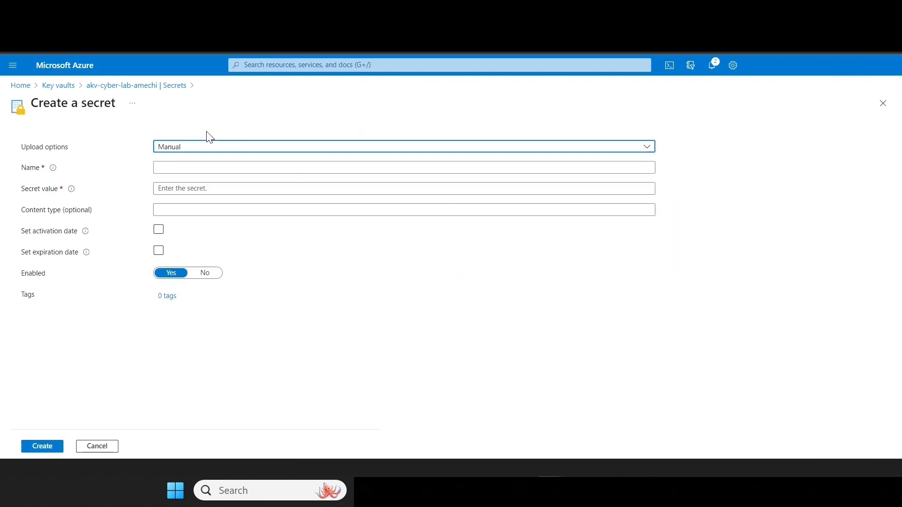
left_click(192, 166)
key("ctrl+v")
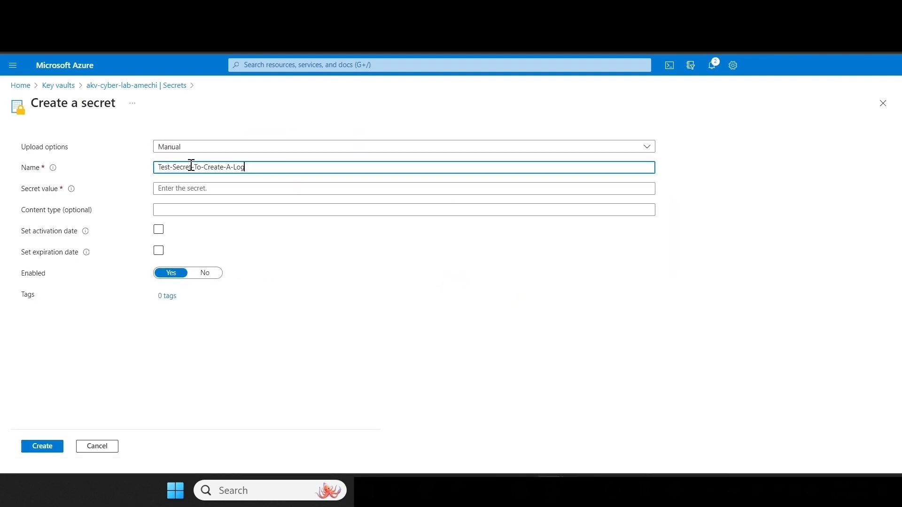
left_click(184, 188)
key("ctrl+v")
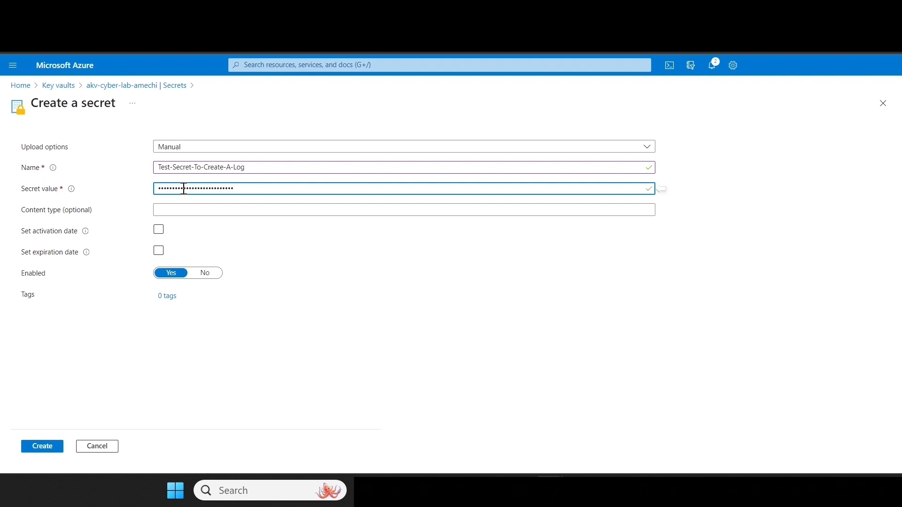
left_click(45, 442)
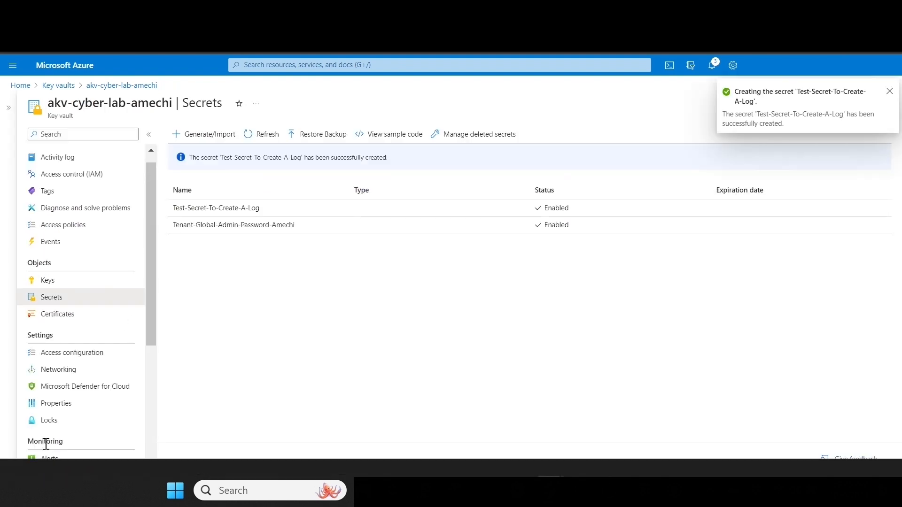
Step: Open the secret's current version and reveal its plain-text value
left_click(244, 209)
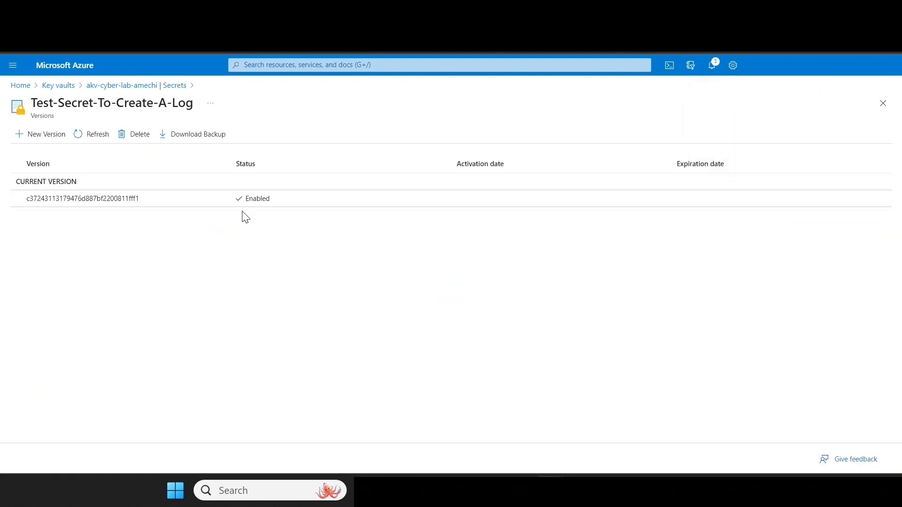
left_click(122, 206)
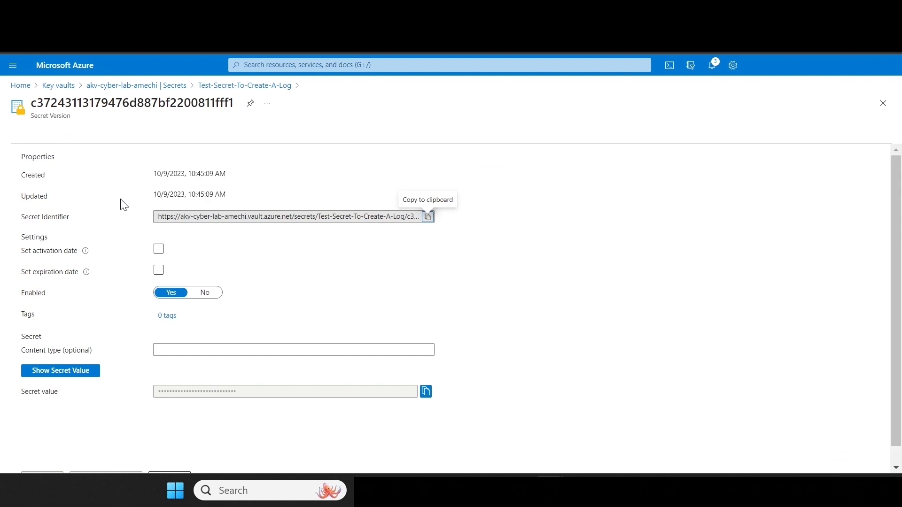
left_click(85, 378)
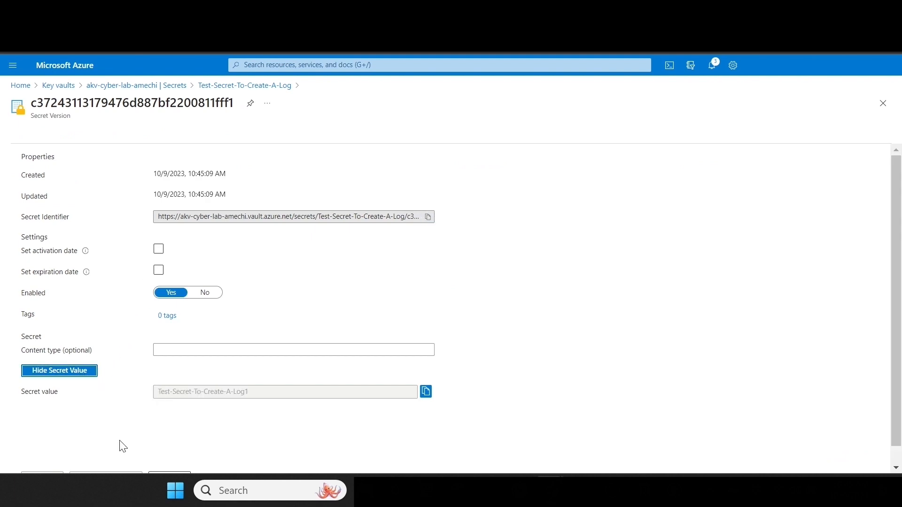
Step: Copy the secret value and reopen Test-Secret-To-Create-A-Log from the secrets list
left_click(426, 391)
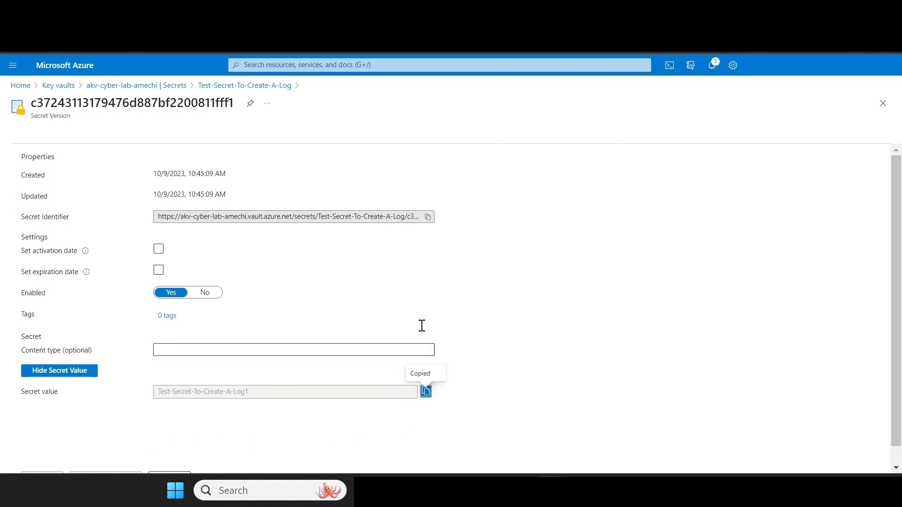
left_click(149, 86)
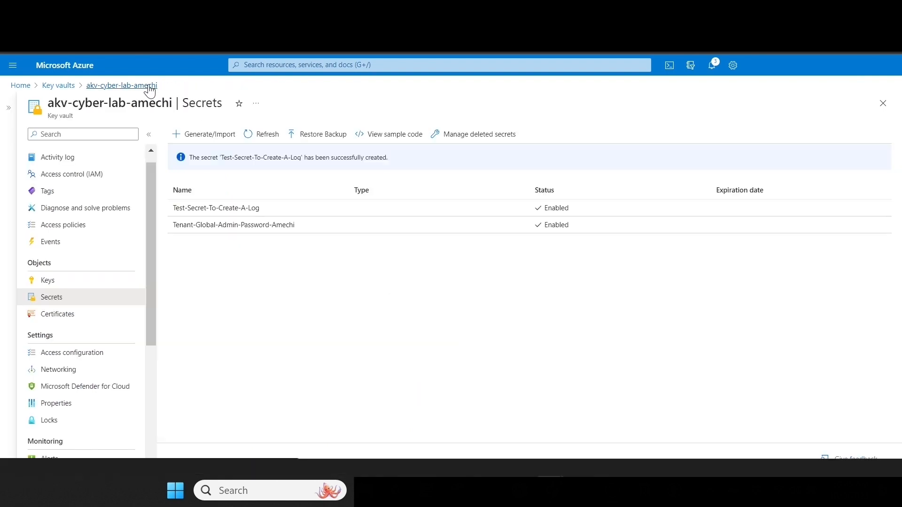
left_click(208, 208)
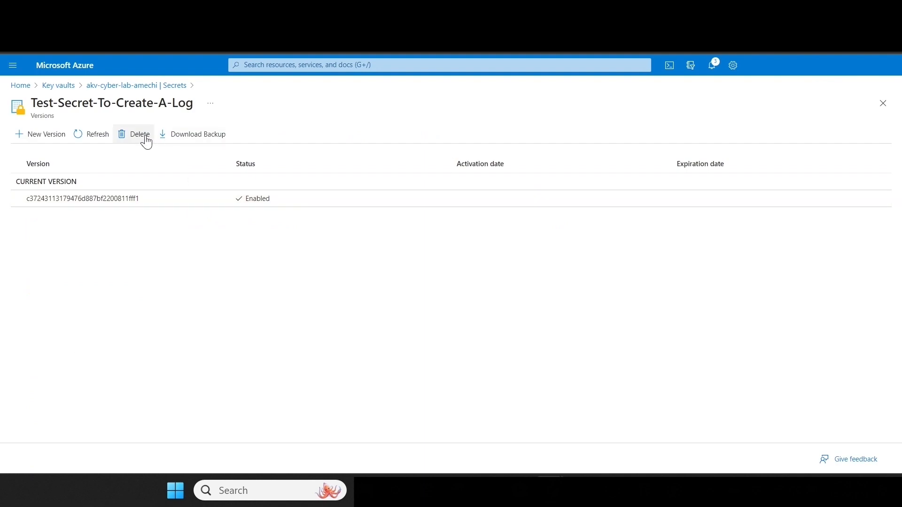
Step: Delete the test secret and return to the key vault overview
left_click(144, 141)
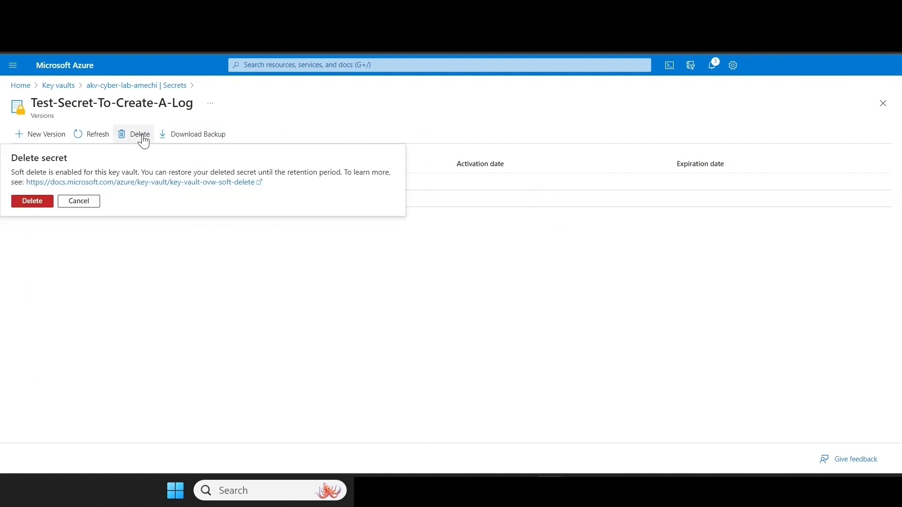
left_click(33, 202)
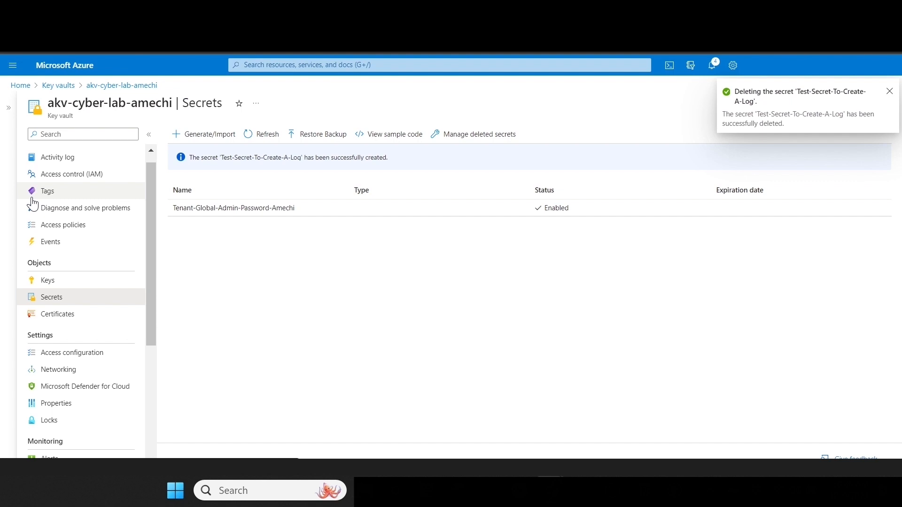
left_click(890, 92)
scroll(70, 169, "up", 1)
scroll(66, 169, "up", 1)
left_click(58, 152)
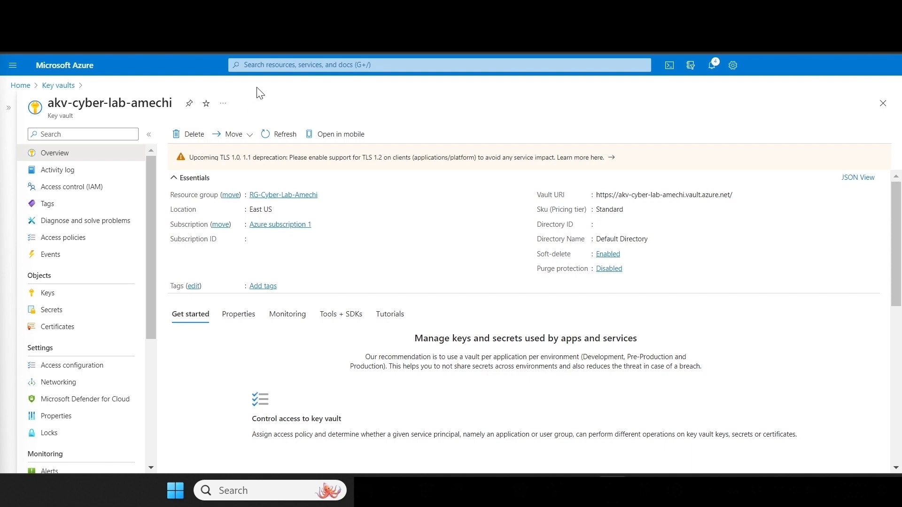
Step: Add a container named log-testing under the sacyberlabamechi storage account's Containers
left_click(275, 64)
type("stor")
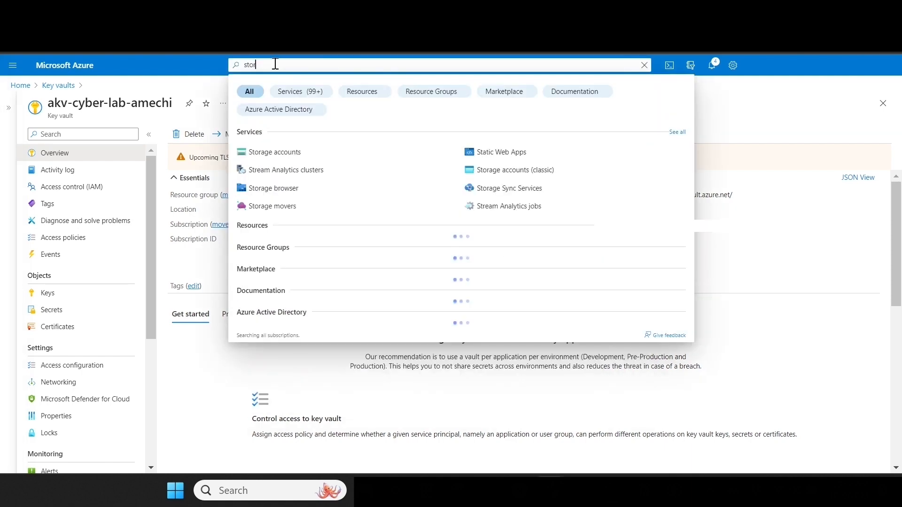
left_click(273, 150)
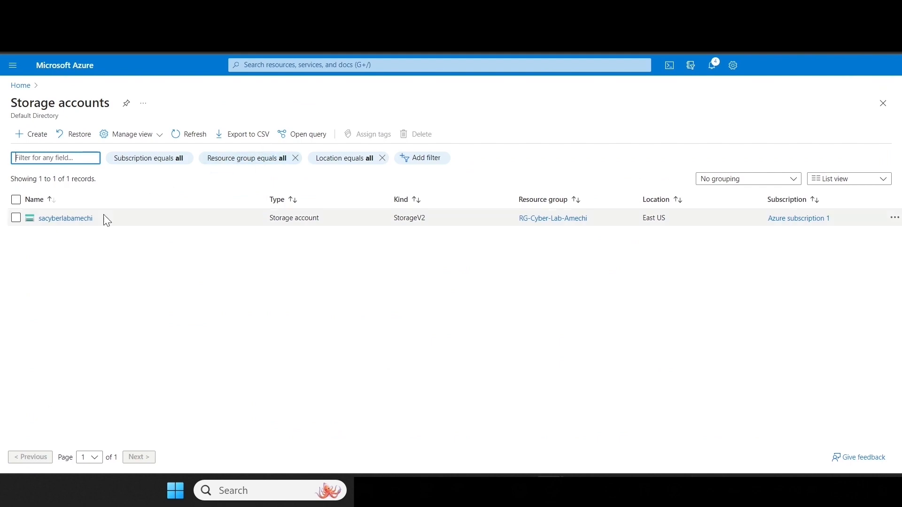
left_click(74, 224)
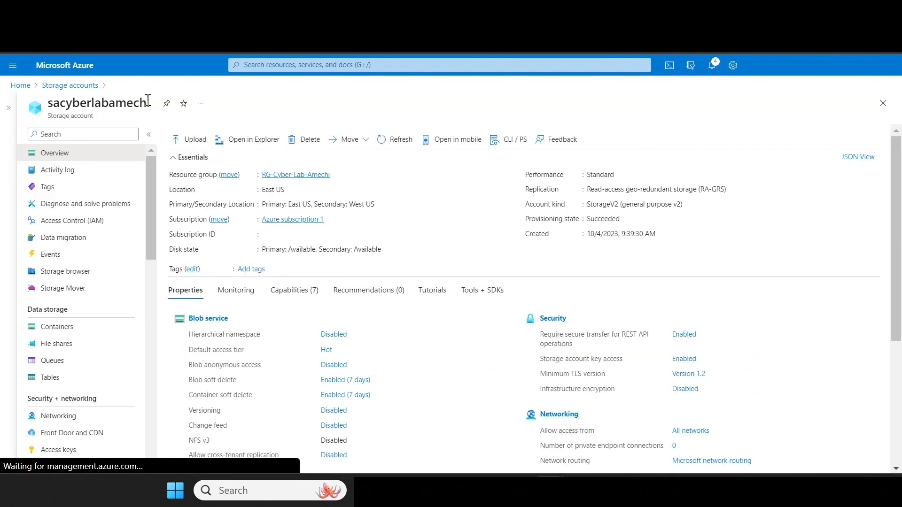
left_click(78, 328)
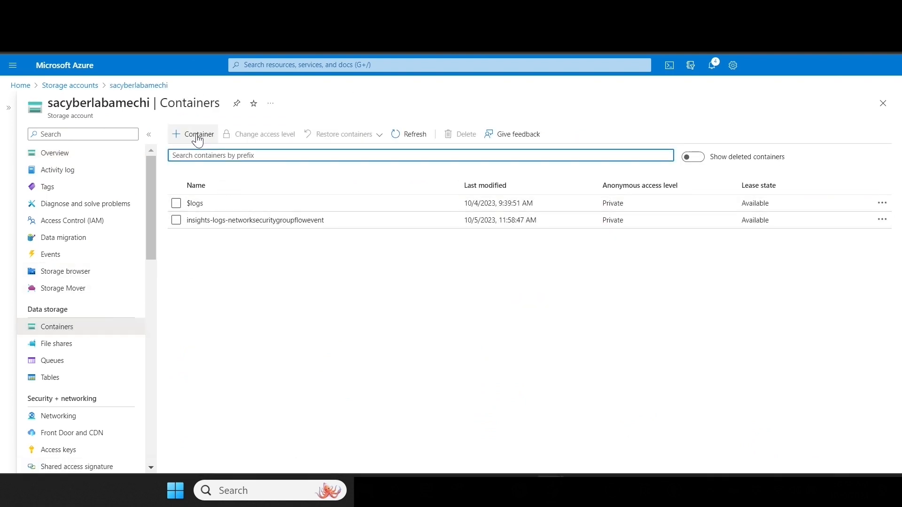
left_click(199, 139)
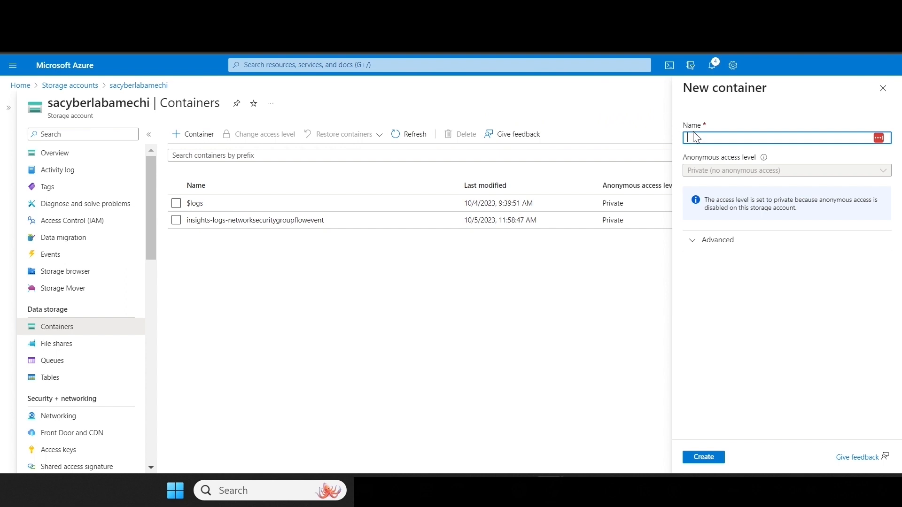
type("log-testing")
left_click(703, 457)
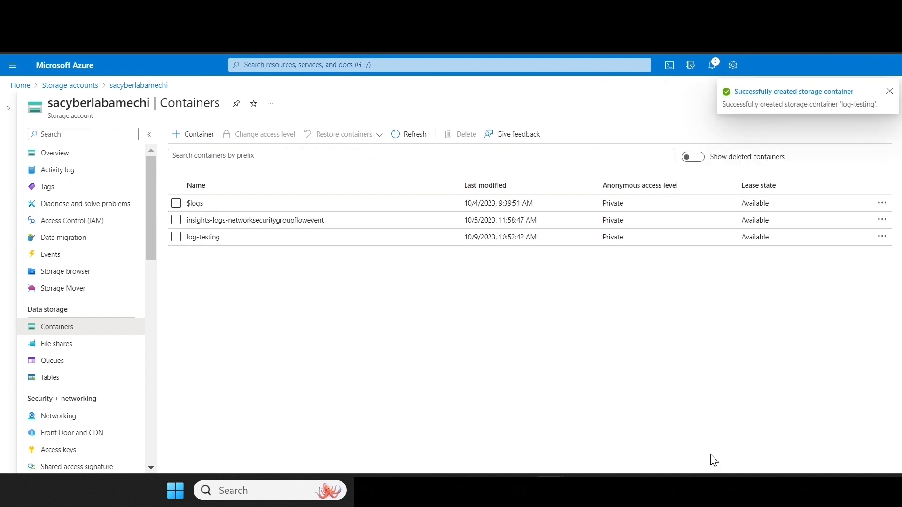
Step: Upload the test text file into the log-testing container
left_click(204, 238)
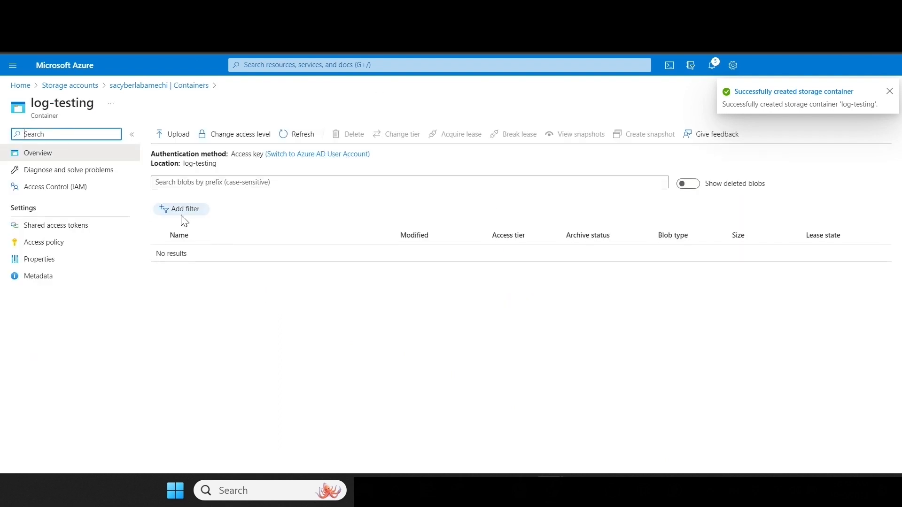
left_click(178, 136)
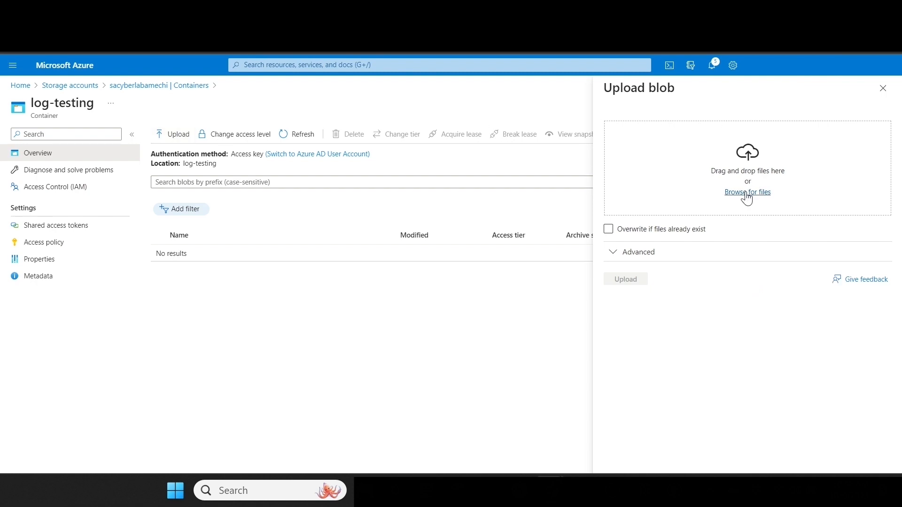
left_click(747, 194)
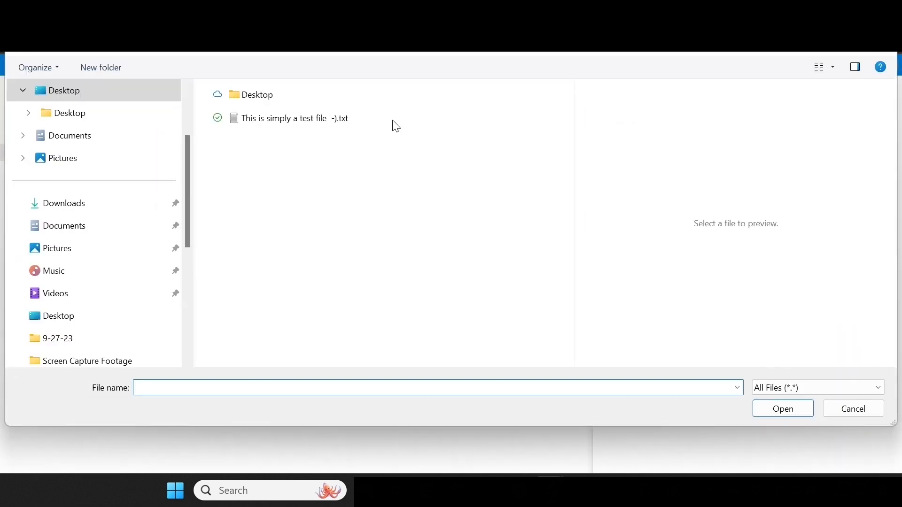
left_click(334, 120)
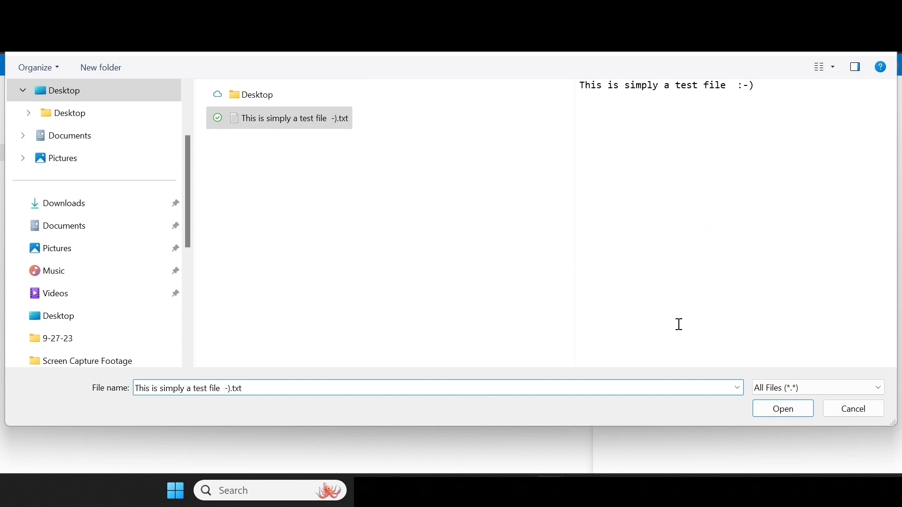
left_click(783, 414)
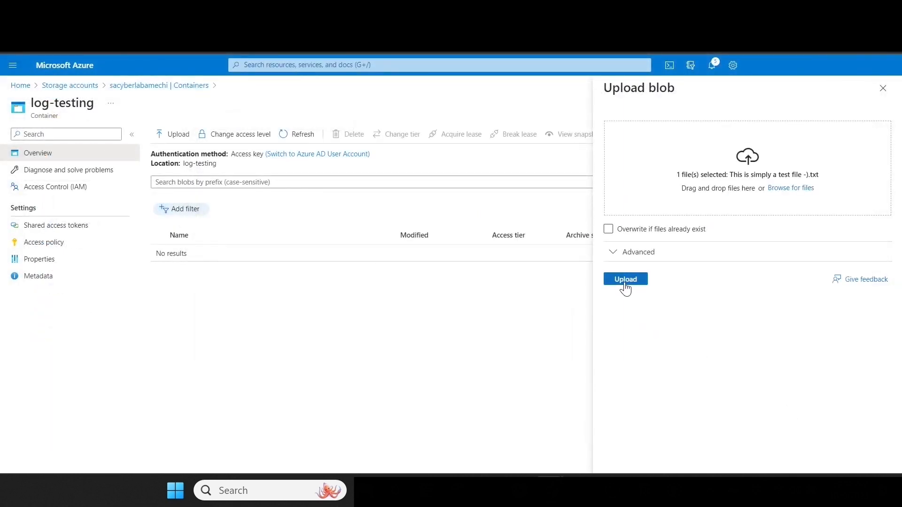
left_click(625, 281)
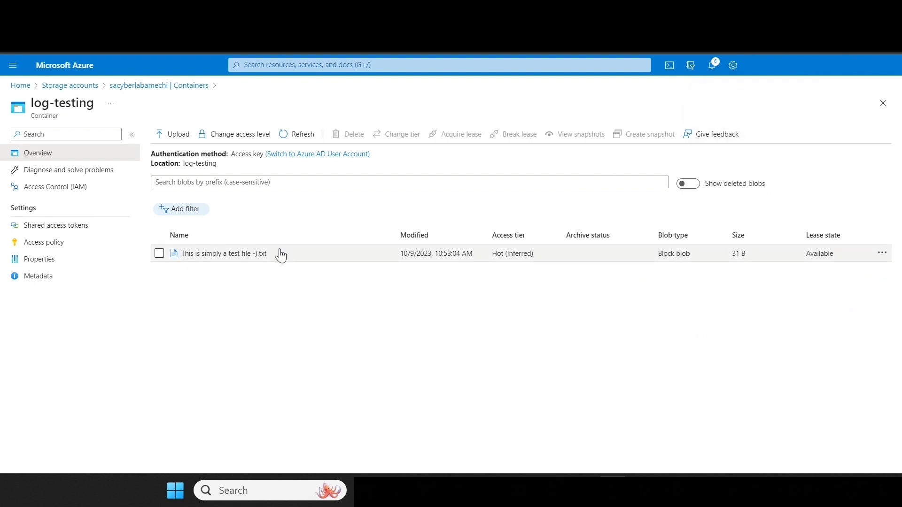
Step: Add a 'right on' line to the uploaded file and save it
left_click(883, 254)
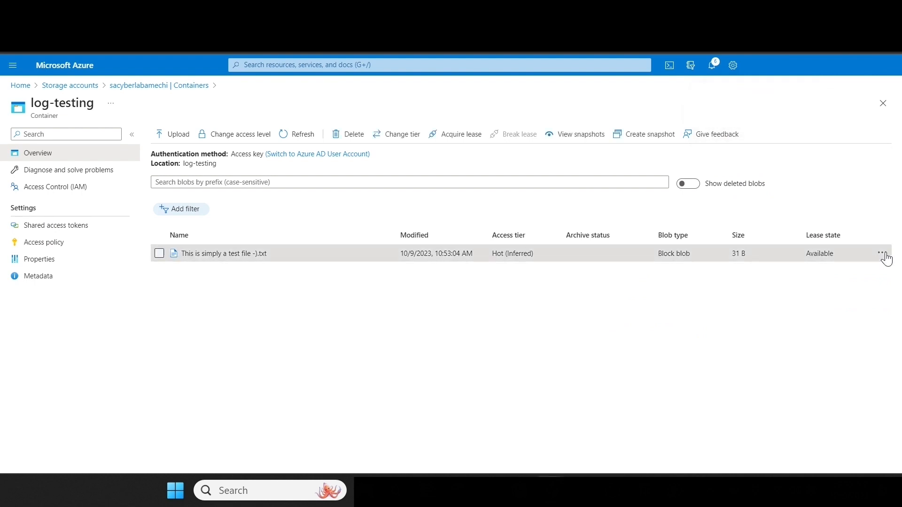
left_click(826, 261)
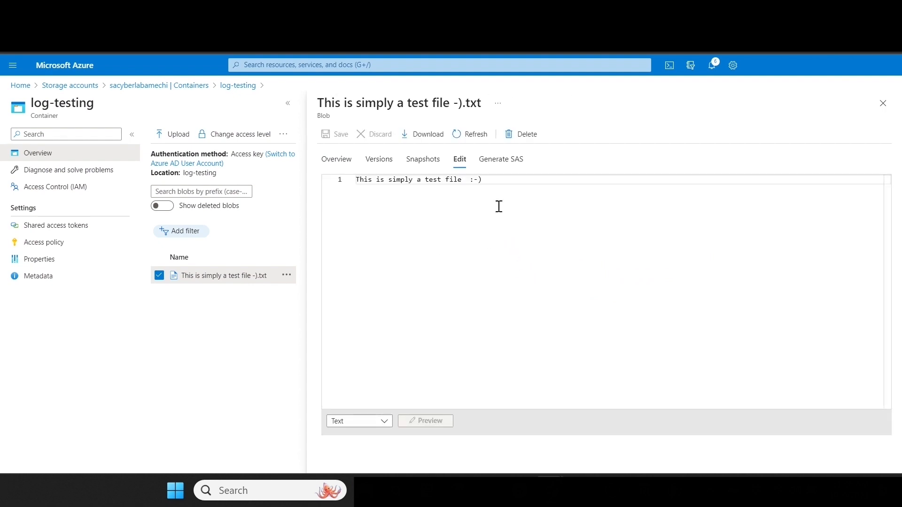
key("Return")
key("Return")
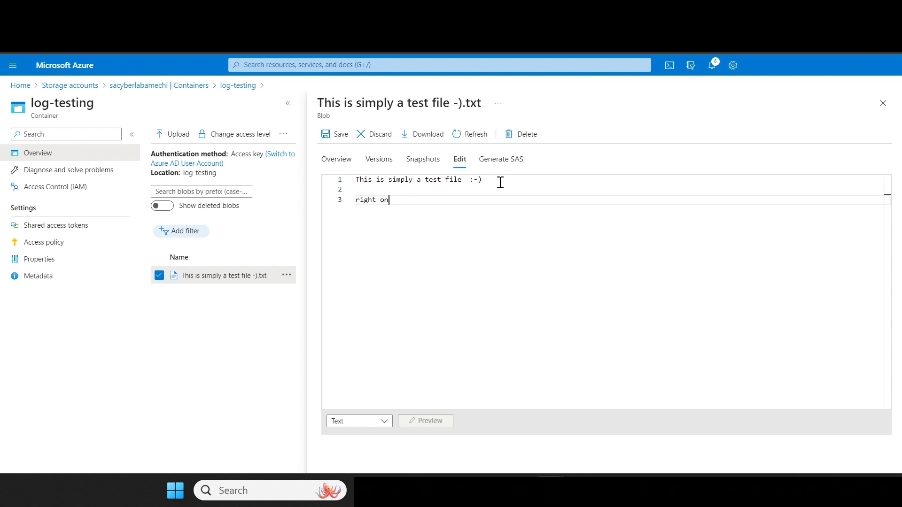
left_click(339, 137)
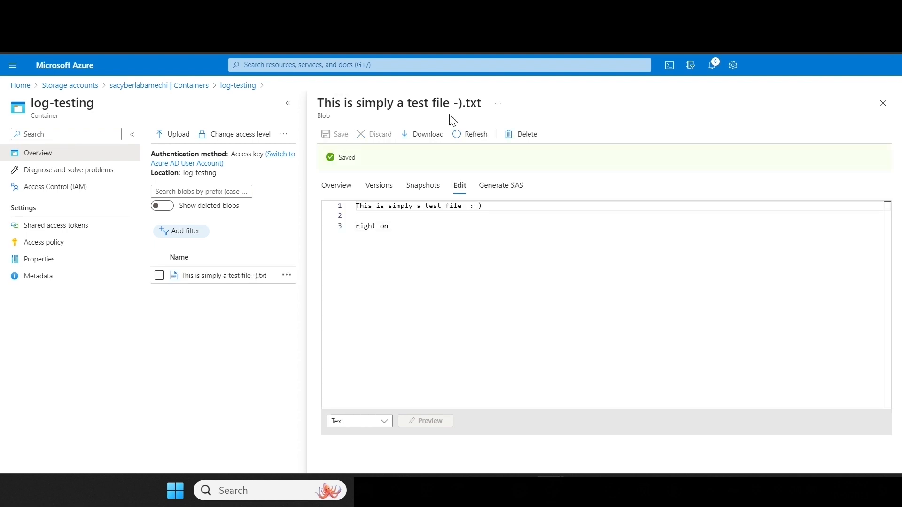
left_click(885, 106)
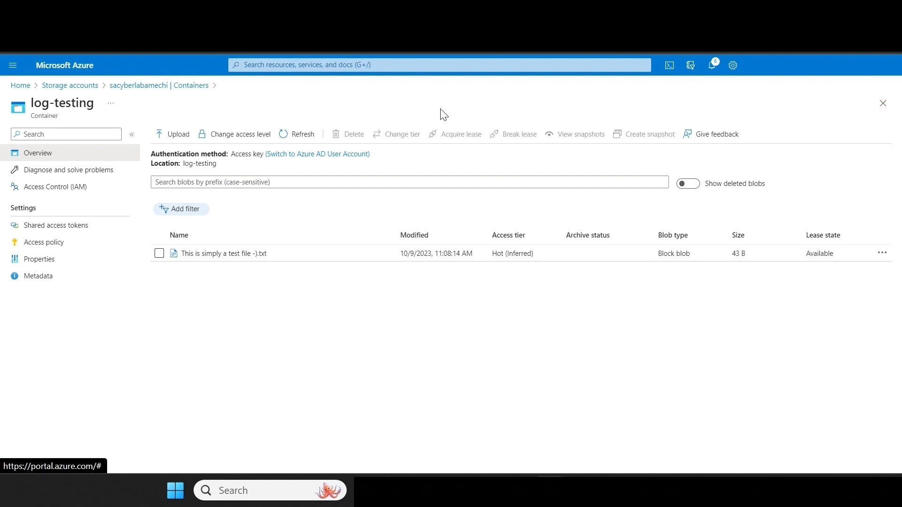
Step: Create a new workbook from the LAW-Cyber-Lab-Amechi Sentinel Workbooks page
left_click(66, 68)
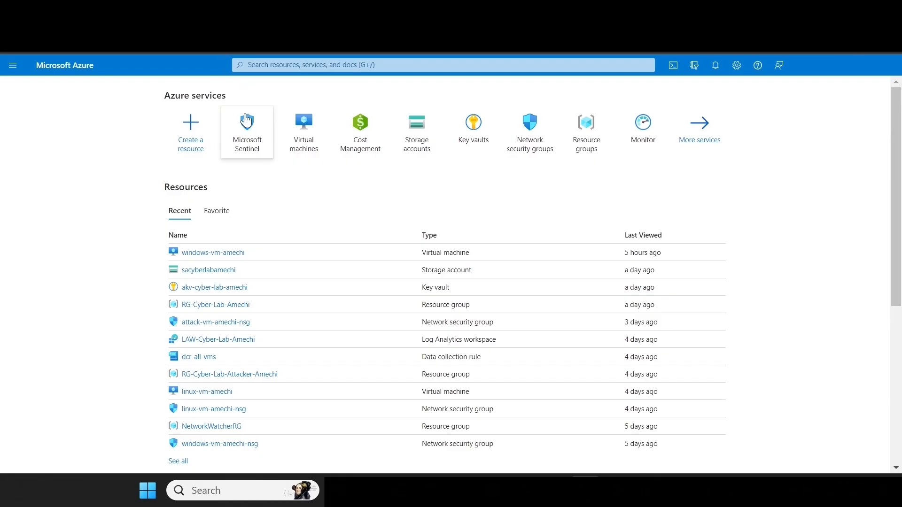
left_click(246, 145)
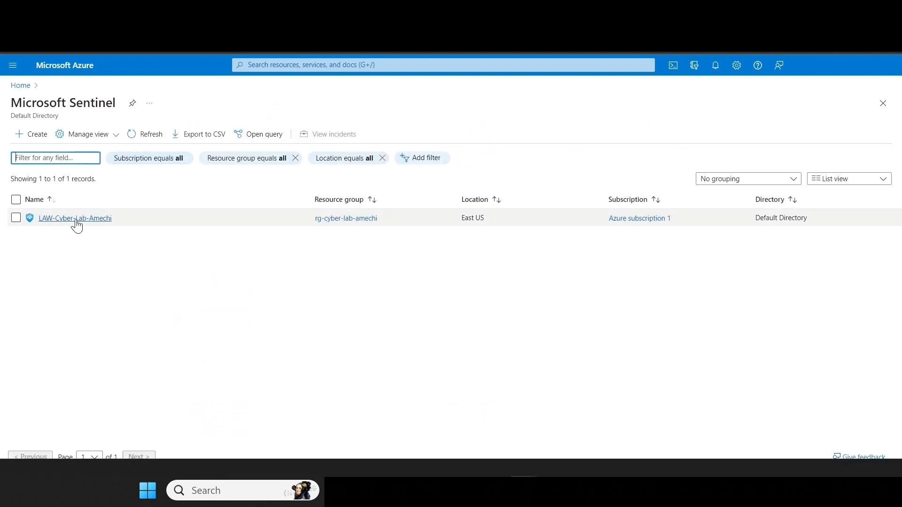
left_click(75, 218)
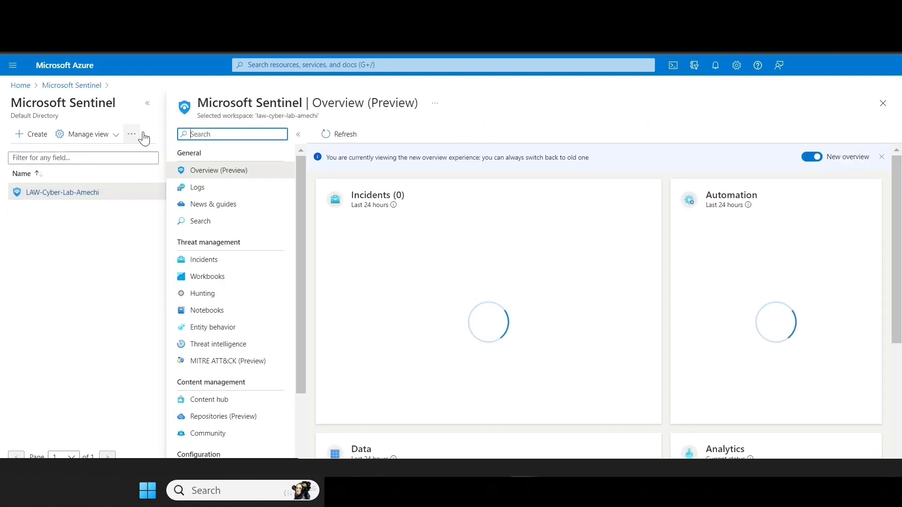
left_click(147, 103)
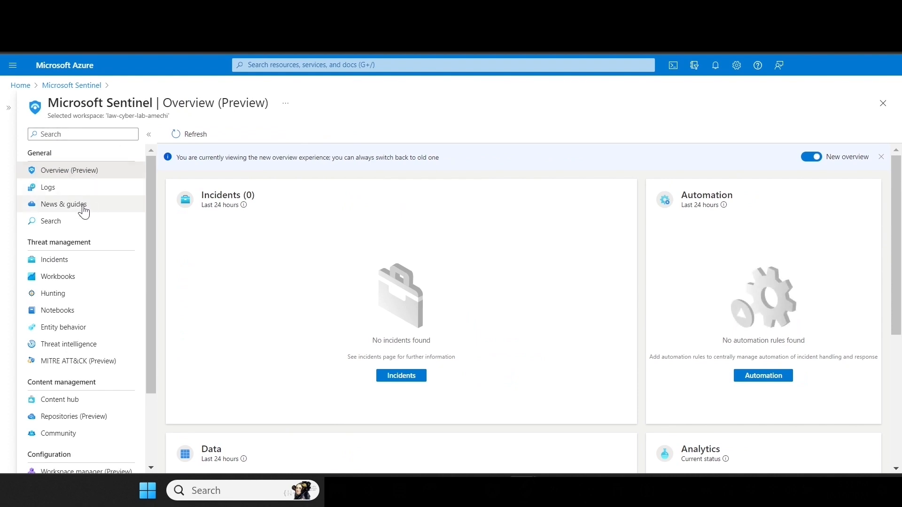
left_click(59, 277)
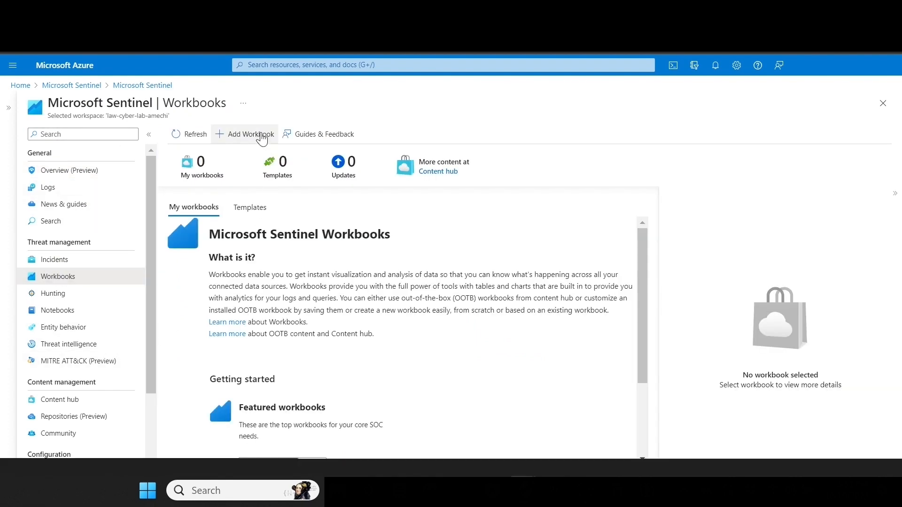
left_click(261, 136)
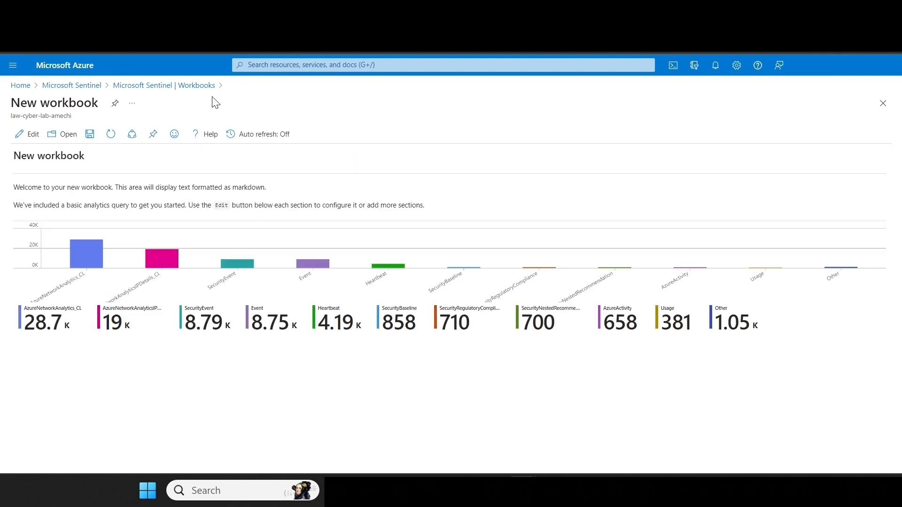
Step: In edit mode, remove the default welcome text and chart sections
left_click(30, 136)
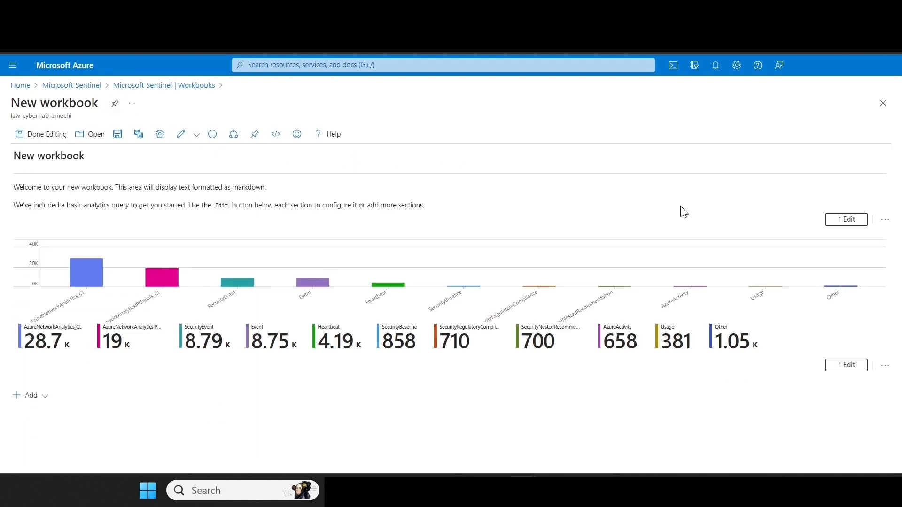
left_click(882, 228)
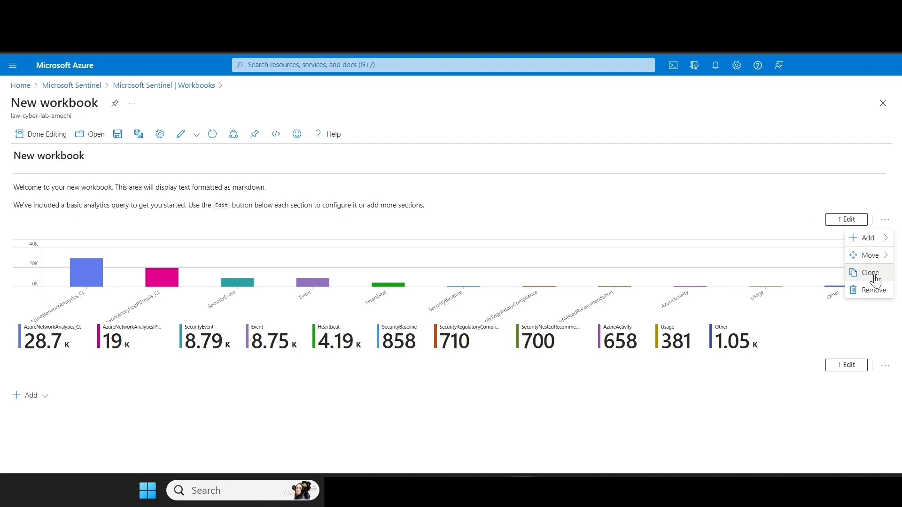
left_click(749, 284)
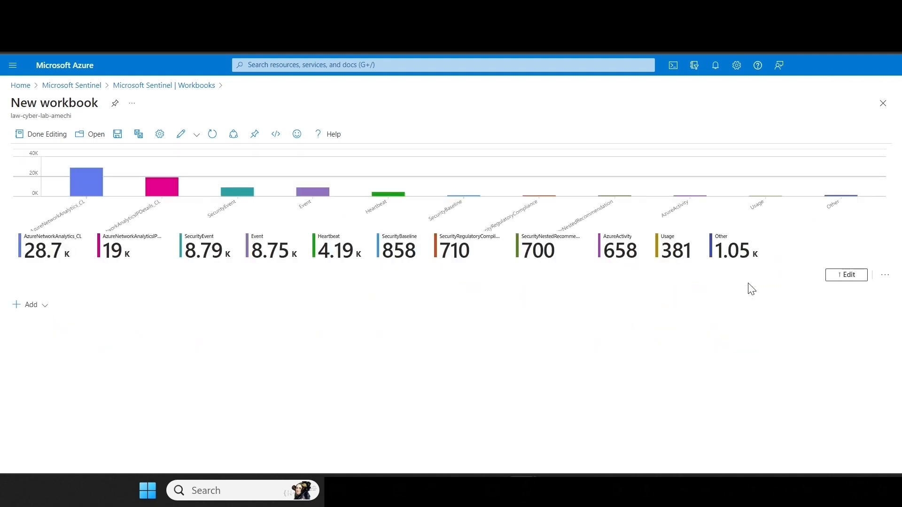
left_click(884, 276)
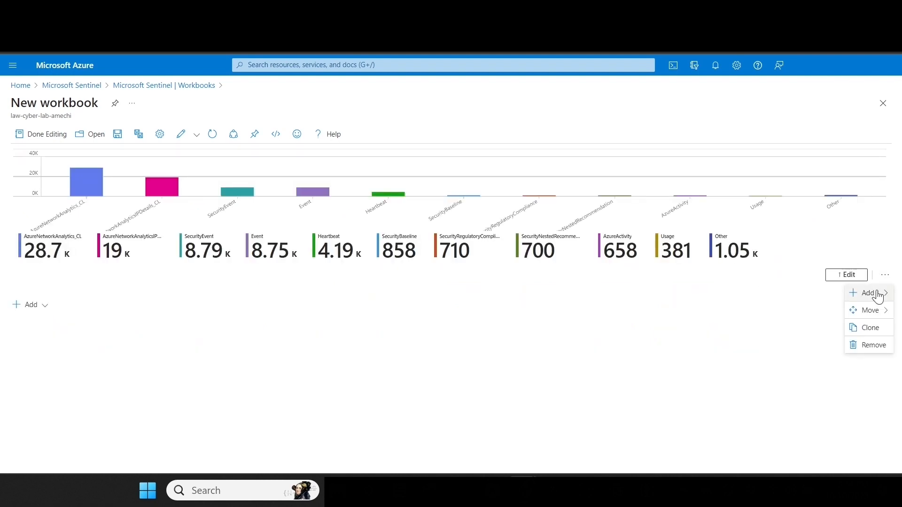
left_click(872, 344)
left_click(720, 337)
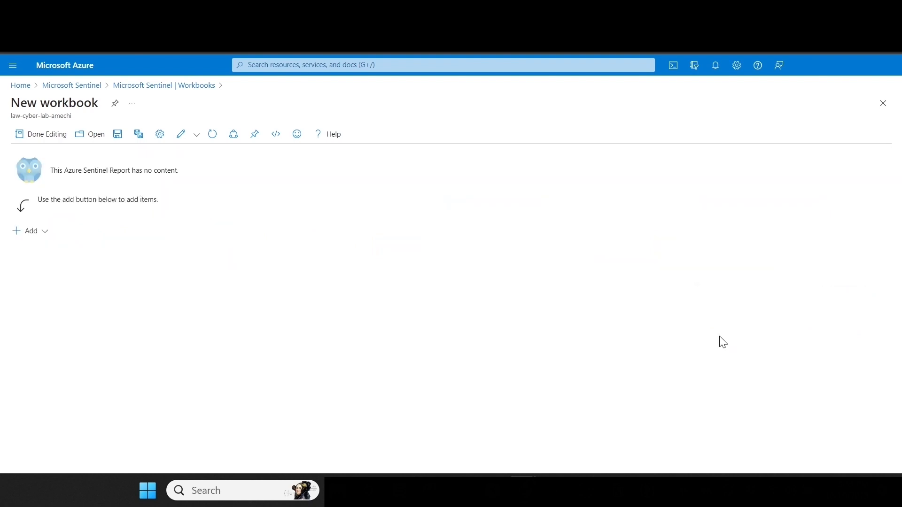
left_click(29, 232)
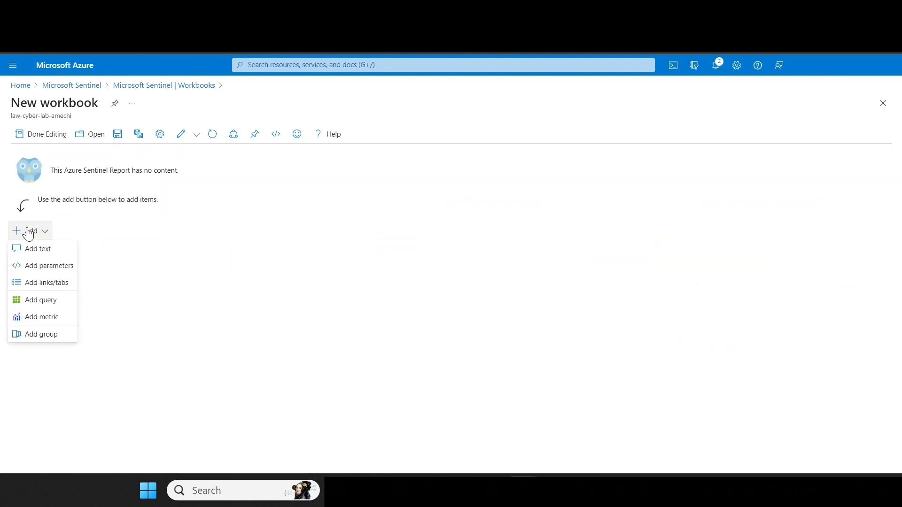
Step: Add a query item whose JSON is replaced with the GeoIP map definition
left_click(43, 302)
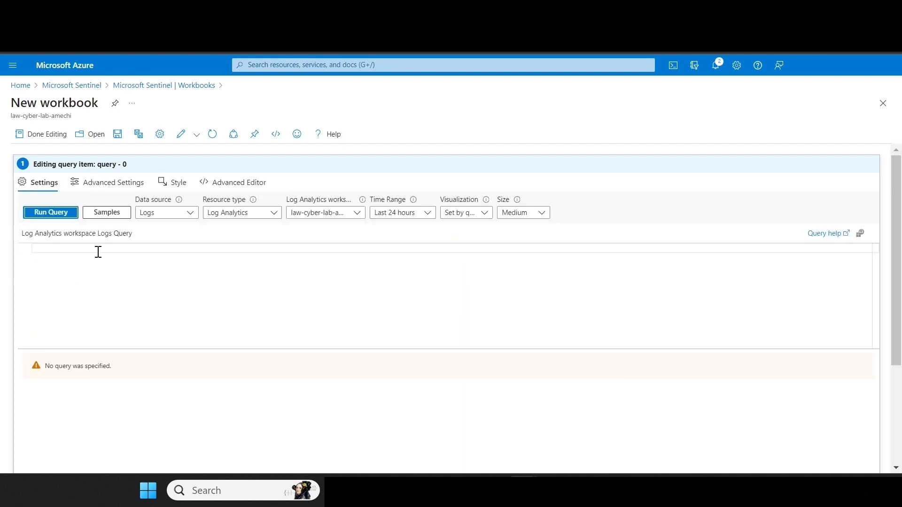
left_click(221, 182)
left_click(171, 308)
key("ctrl+a")
key("ctrl+v")
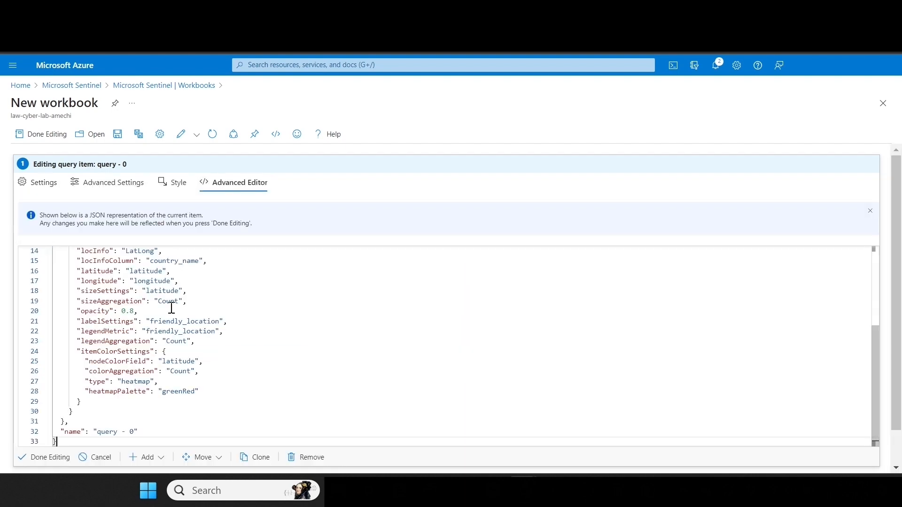
left_click(60, 460)
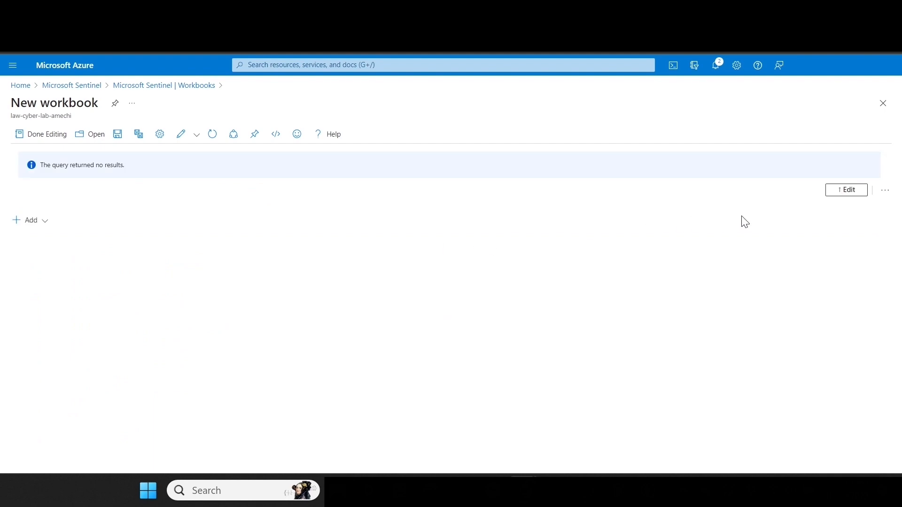
Step: Re-edit the map item, finish editing again, and open the Save dialog
left_click(852, 191)
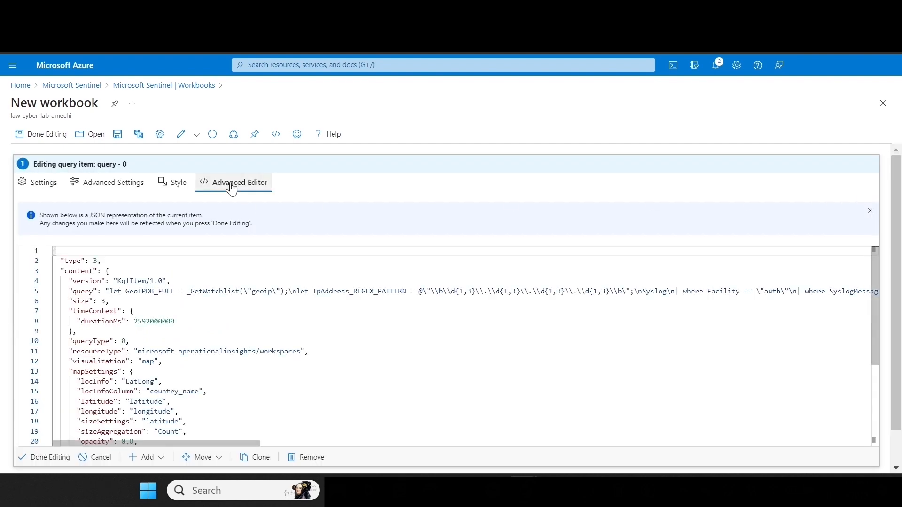
left_click(35, 183)
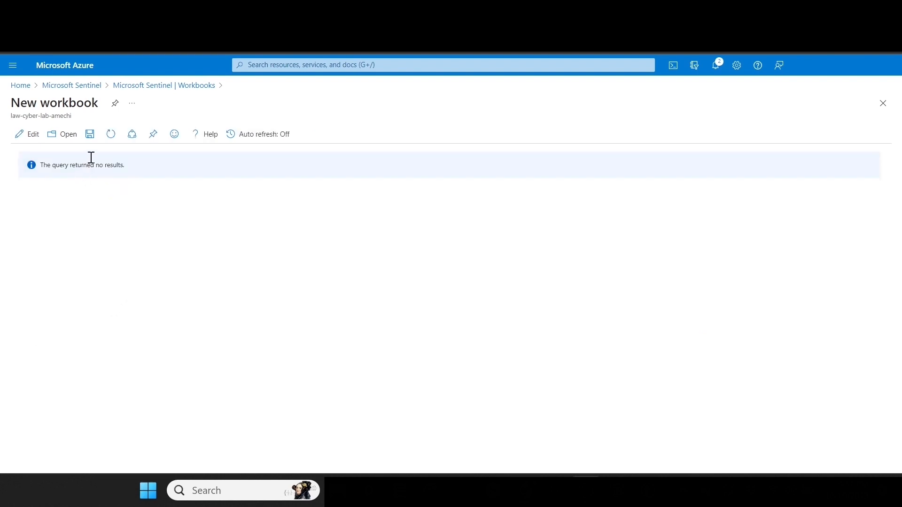
left_click(93, 137)
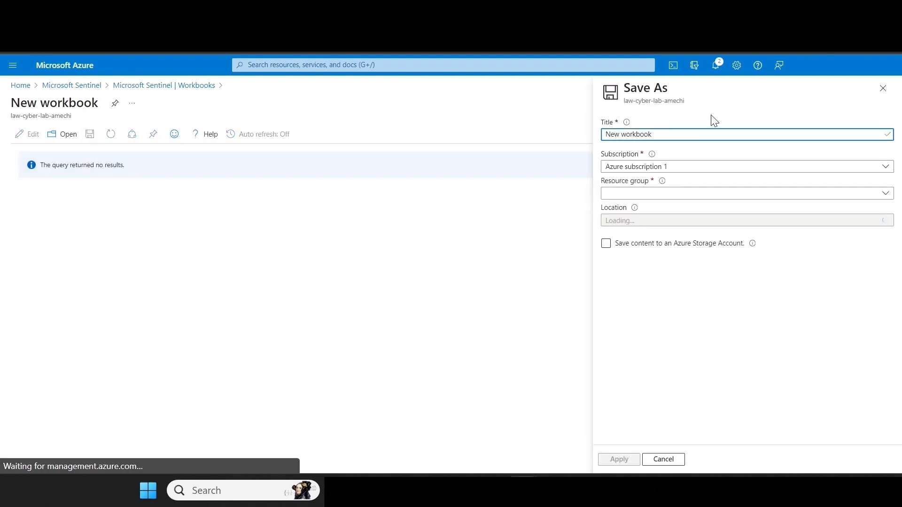
Step: Save the workbook as linux-ssh-auth-fail in RG-Cyber-Lab-Amechi and go back to Workbooks
left_click_drag(675, 134, 564, 139)
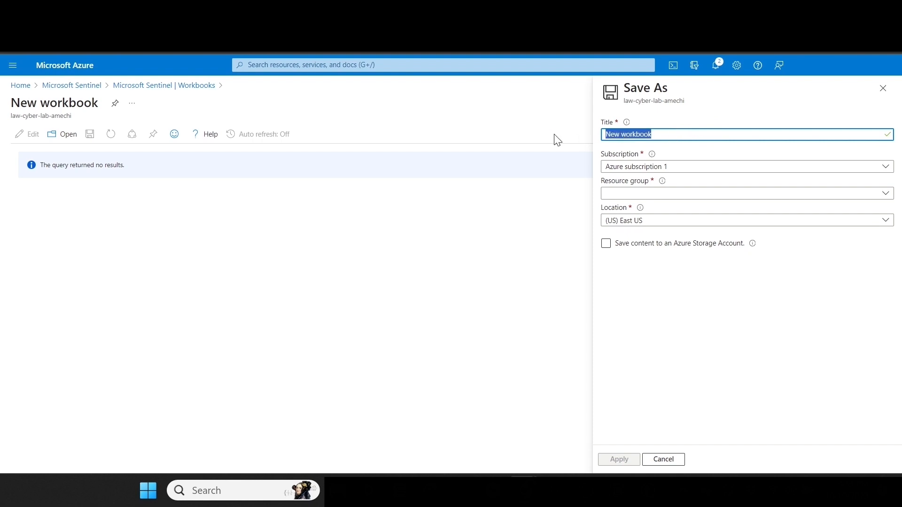
type("linux-ssh-auth-fail")
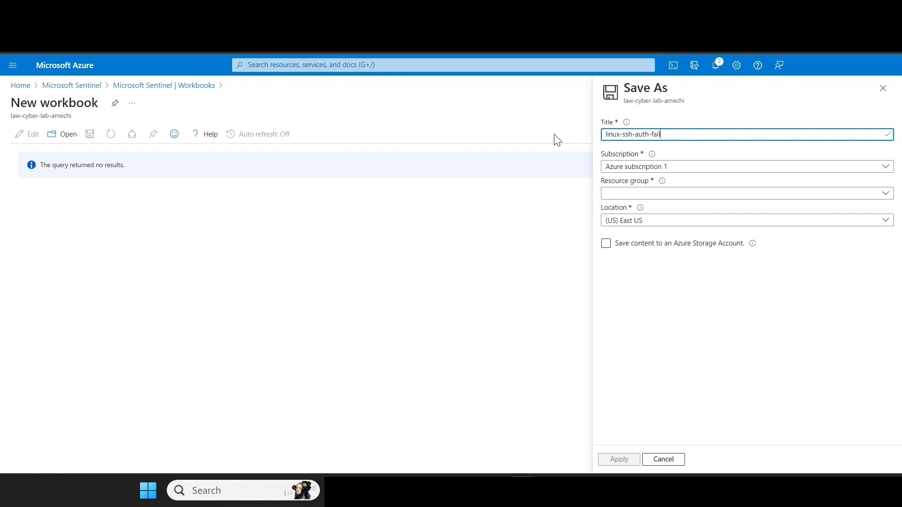
left_click(618, 194)
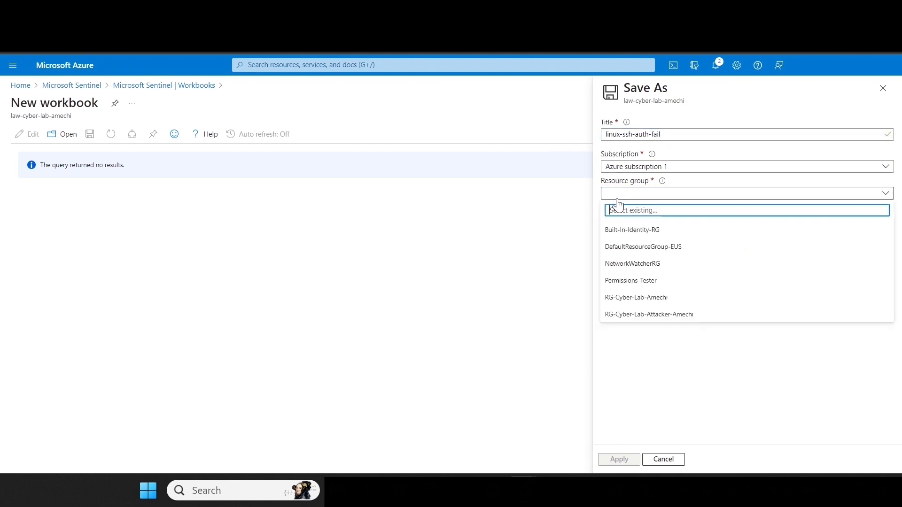
left_click(641, 300)
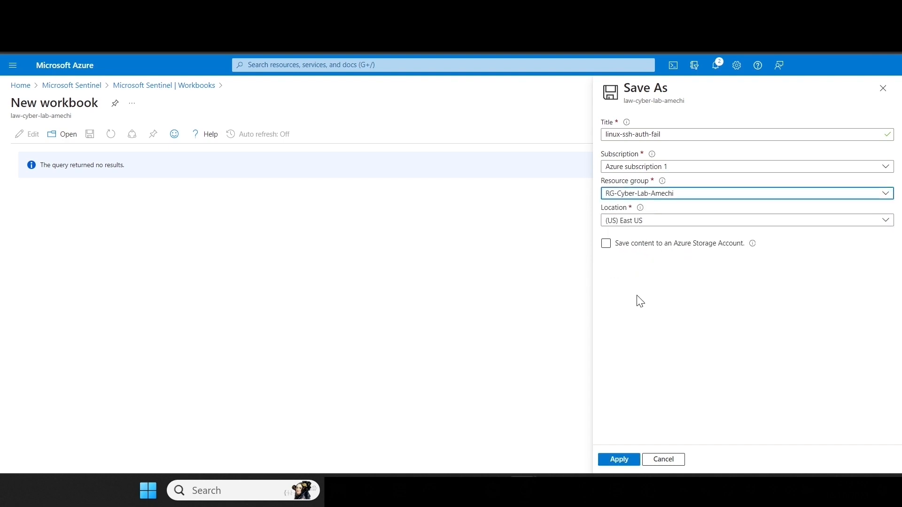
left_click(617, 458)
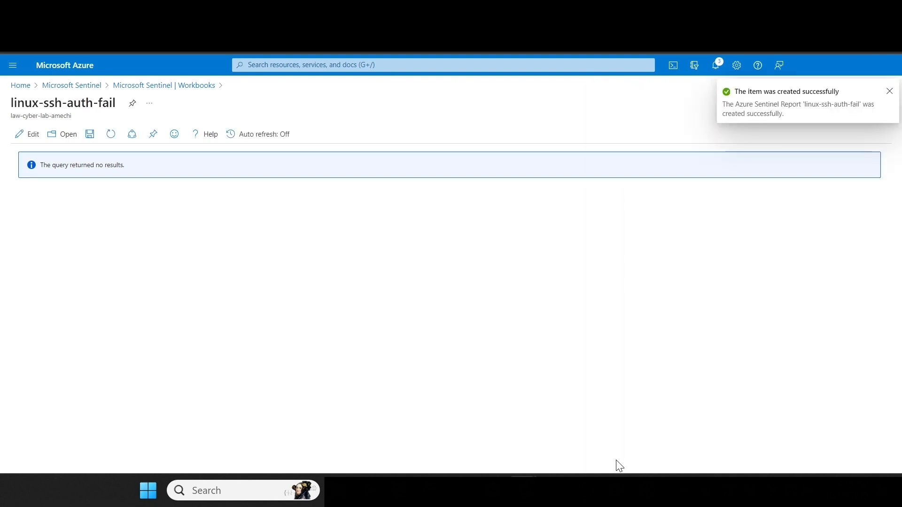
left_click(91, 134)
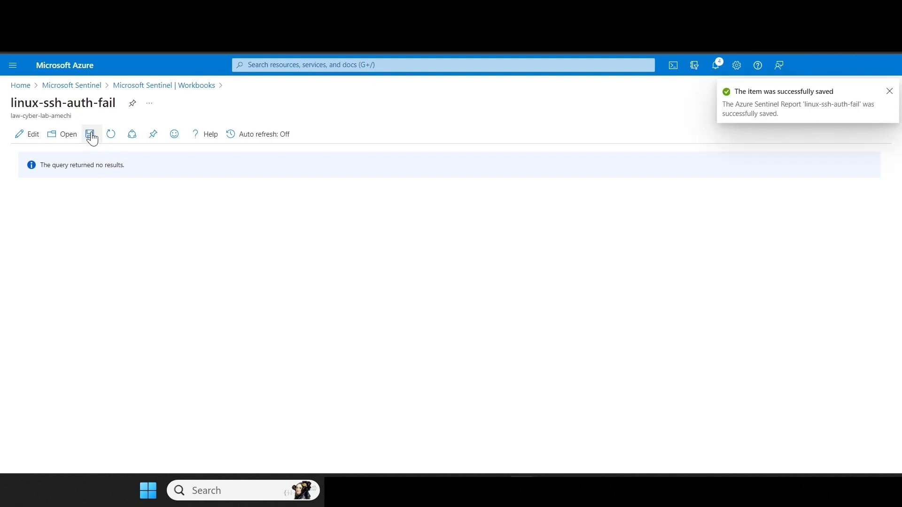
left_click(127, 85)
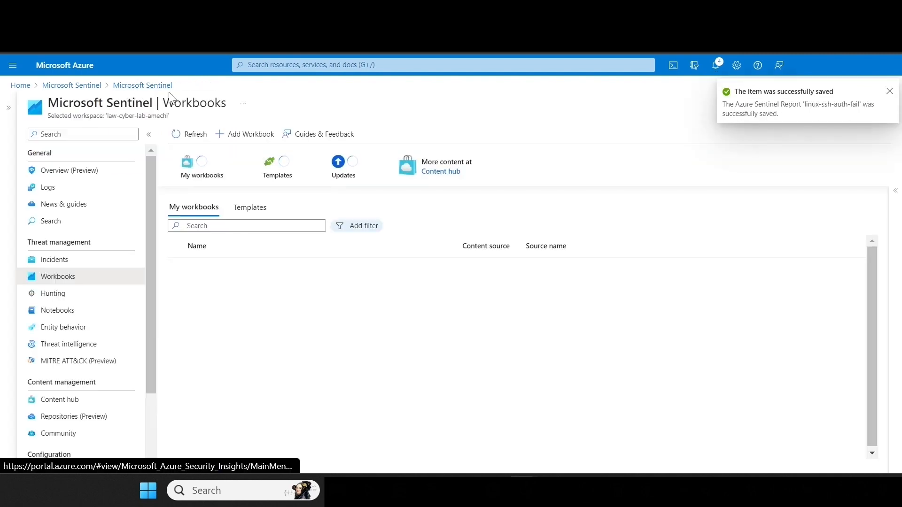
Step: Start a new workbook and delete its default text and chart query sections
left_click(244, 134)
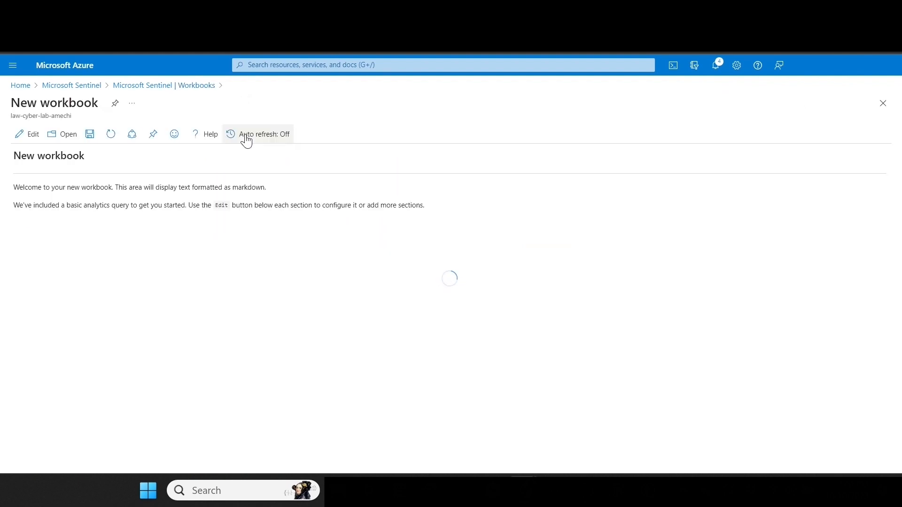
left_click(33, 136)
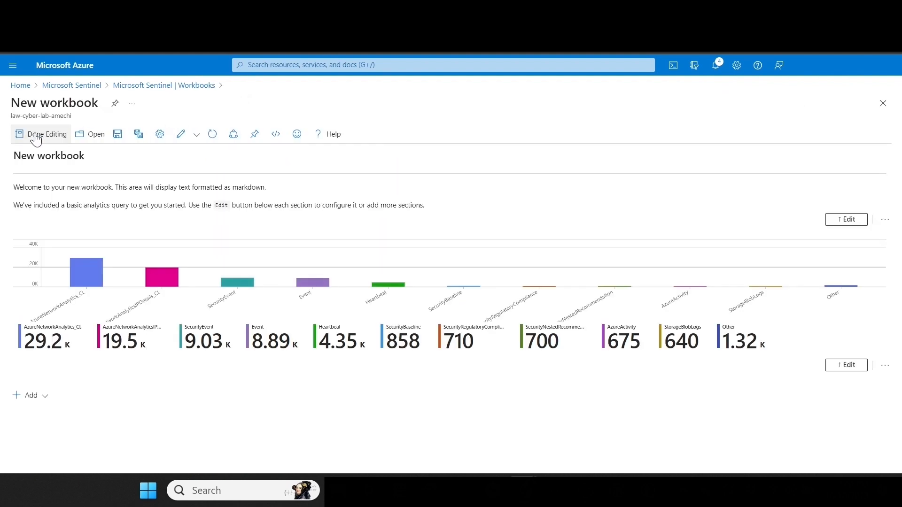
left_click(885, 219)
left_click(877, 290)
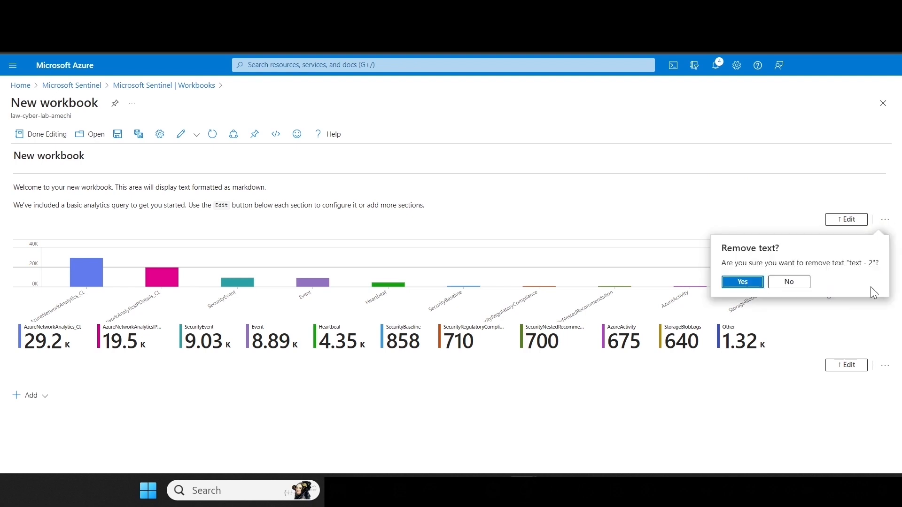
left_click(742, 282)
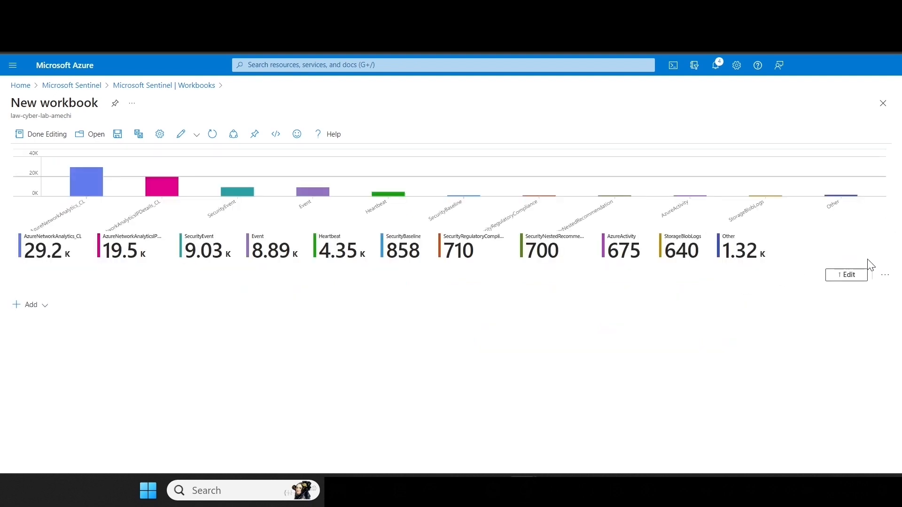
left_click(885, 275)
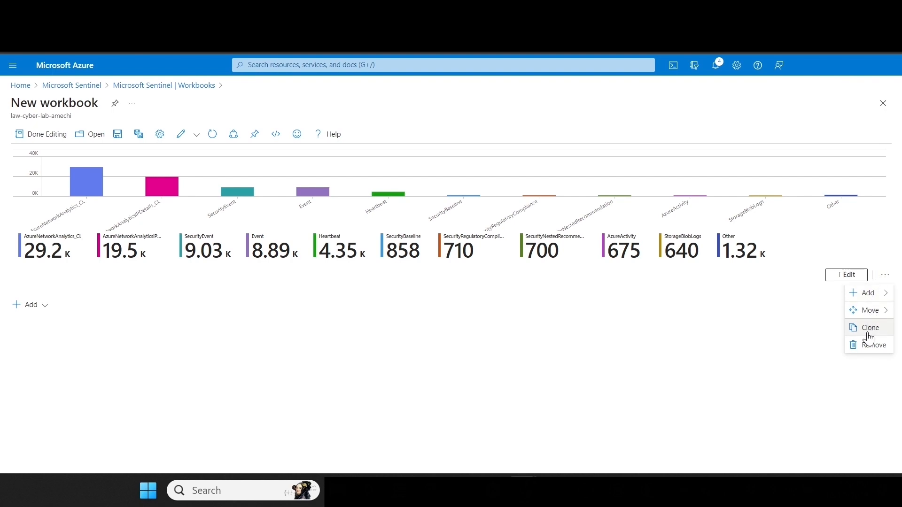
left_click(868, 345)
left_click(732, 339)
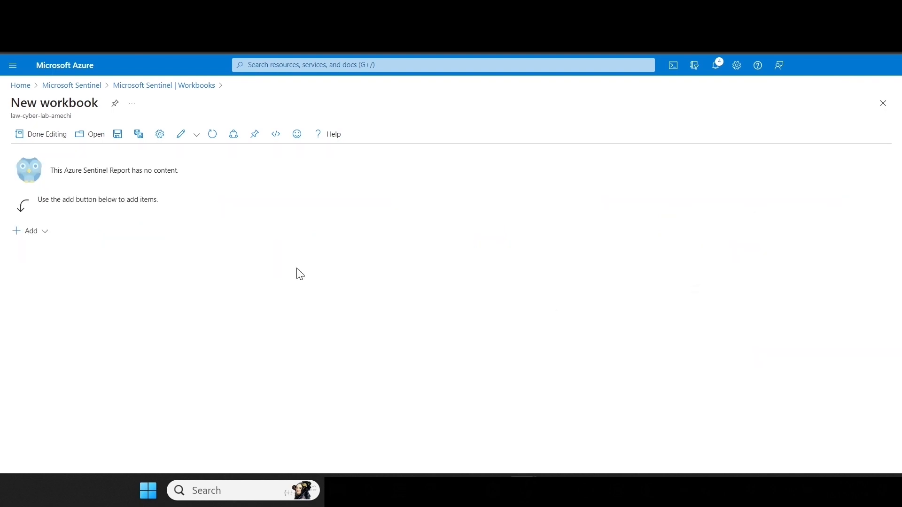
Step: Add a query item with the pasted map JSON, showing Gangnam-gu (South Korea) failed logins
left_click(16, 232)
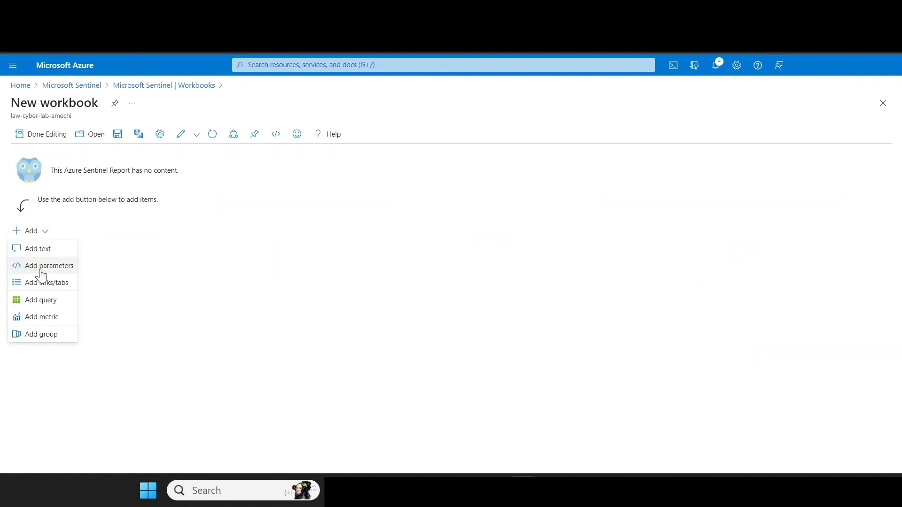
left_click(45, 303)
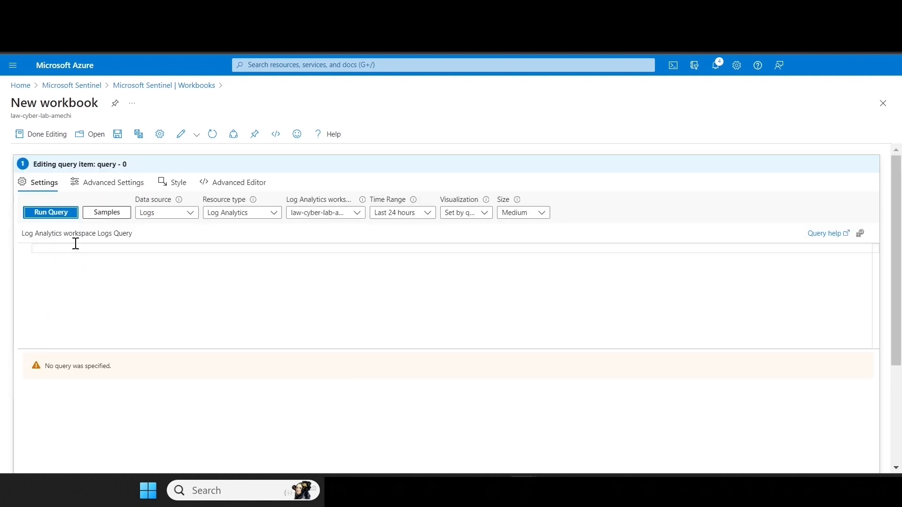
left_click(244, 183)
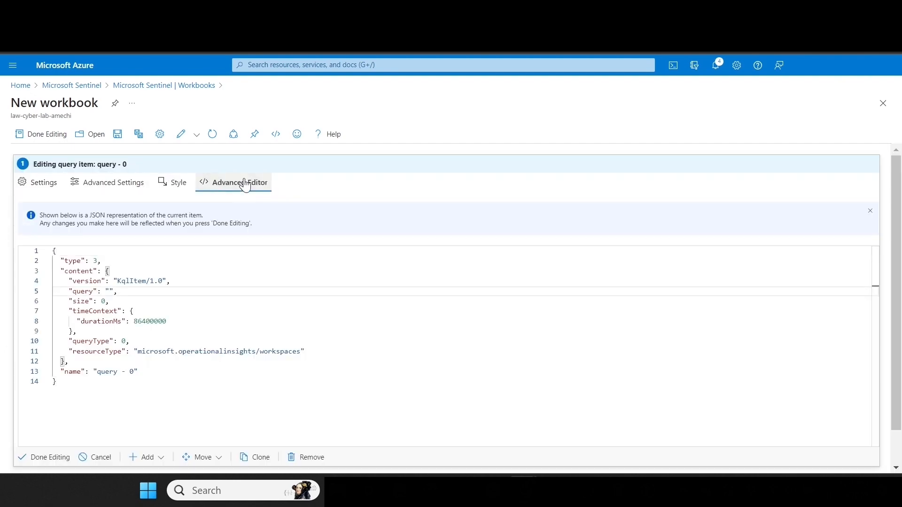
left_click(159, 278)
key("ctrl+a")
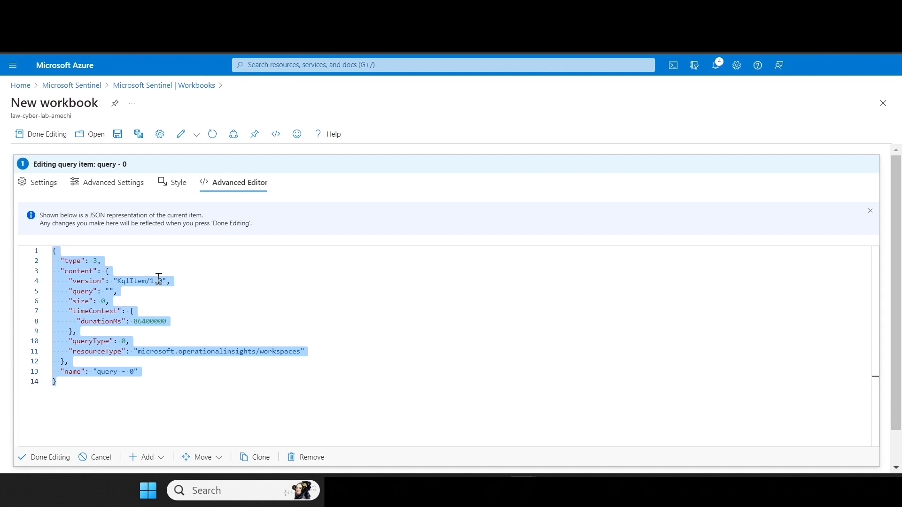
key("ctrl+v")
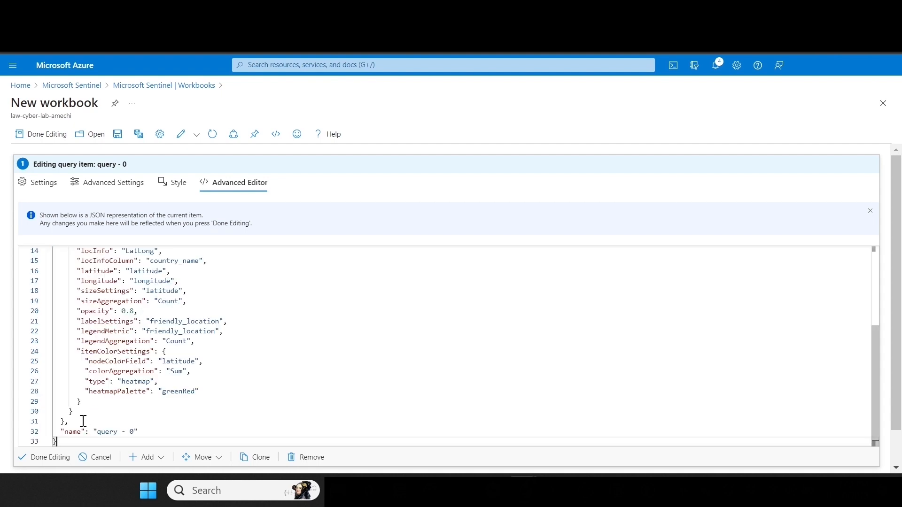
left_click(37, 460)
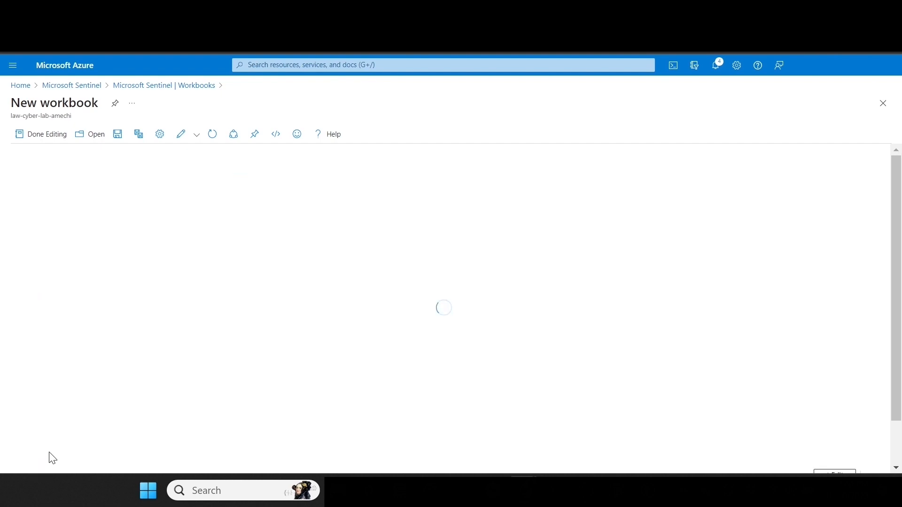
Step: Save the map workbook as mssql-auth-fail in RG-Cyber-Lab-Amechi, then return to Workbooks
left_click(118, 136)
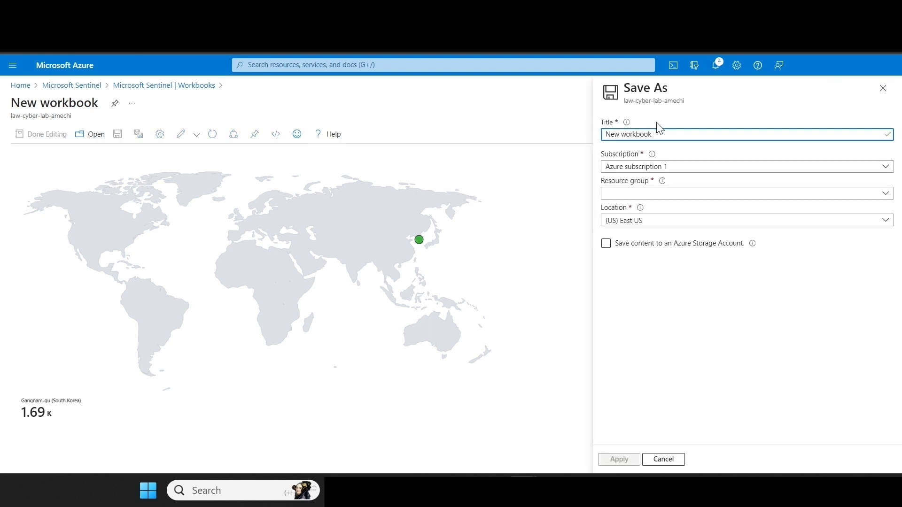
left_click_drag(658, 134, 594, 140)
type("mssql-auth-fail")
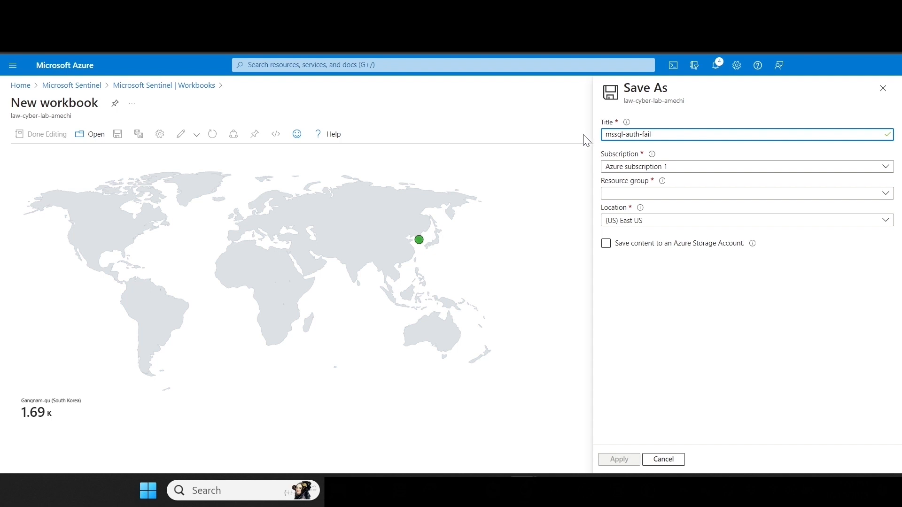
left_click(623, 195)
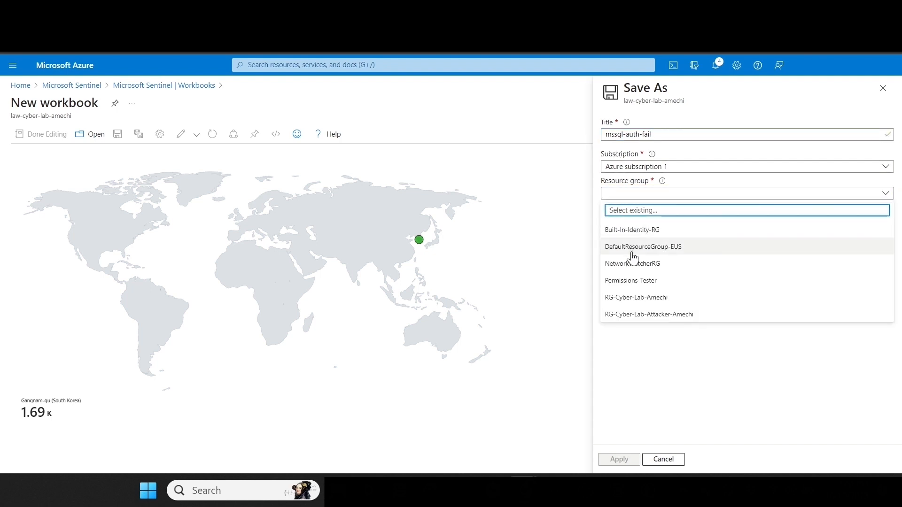
left_click(632, 298)
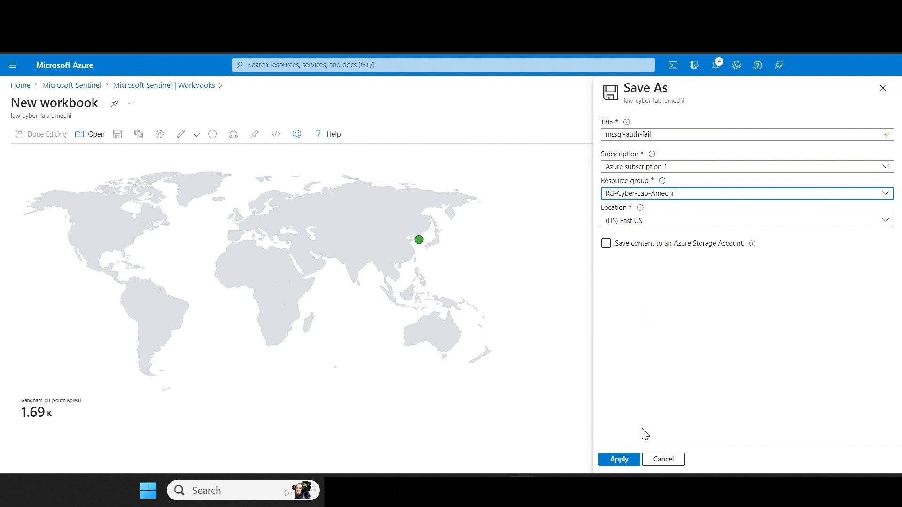
left_click(627, 461)
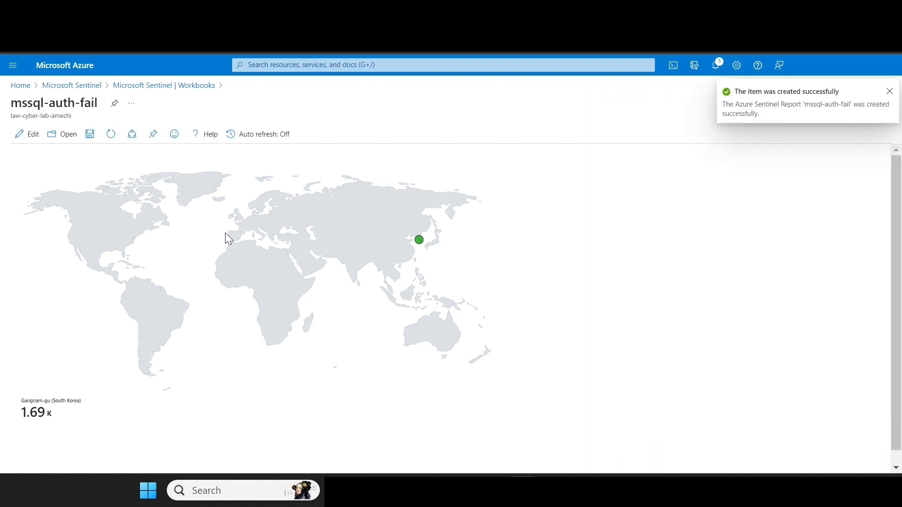
left_click(181, 87)
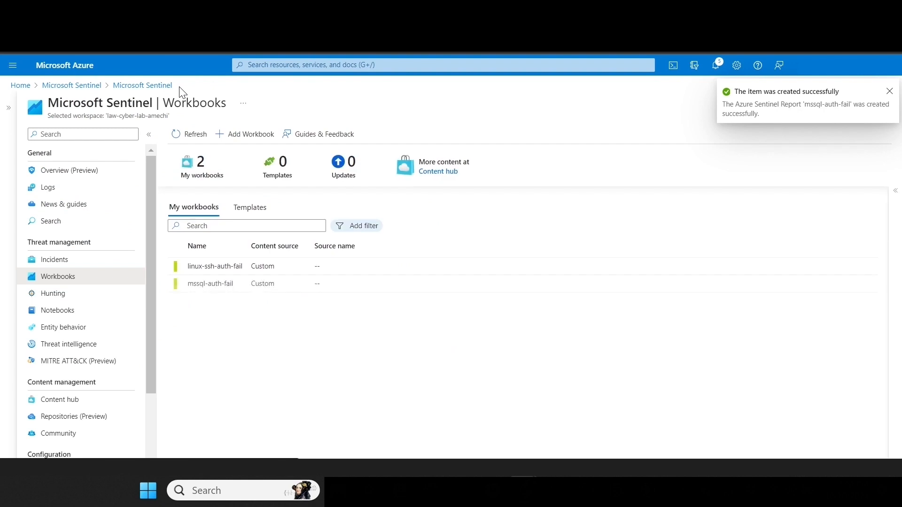
Step: Start a third workbook and delete its default welcome text and chart query sections
left_click(240, 136)
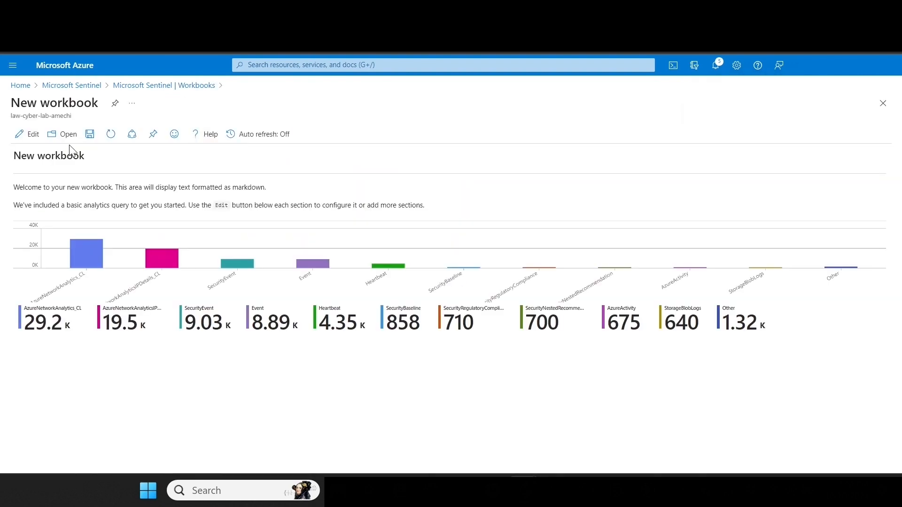
left_click(30, 136)
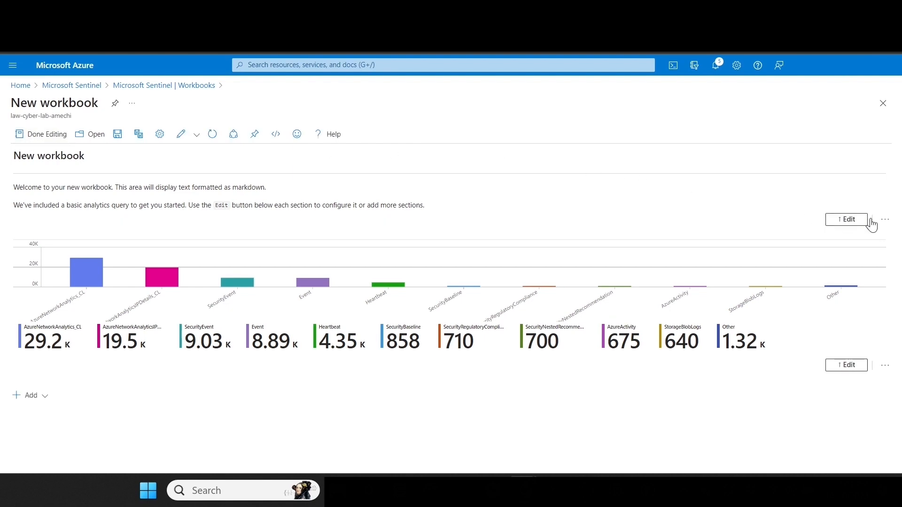
left_click(884, 219)
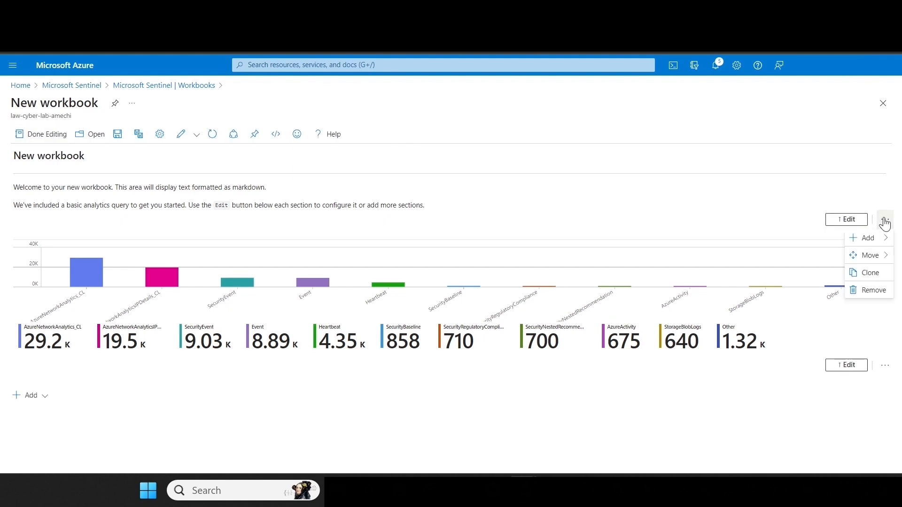
left_click(871, 290)
left_click(741, 283)
left_click(885, 275)
left_click(866, 345)
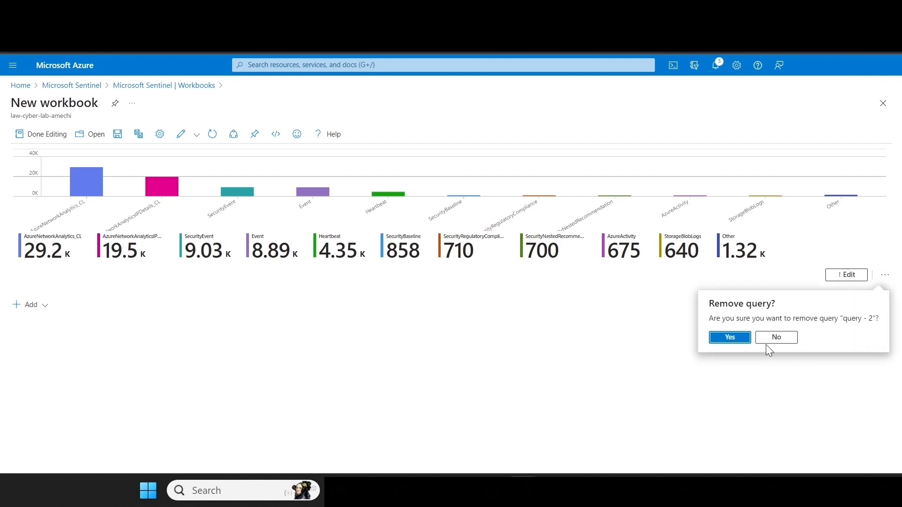
left_click(729, 337)
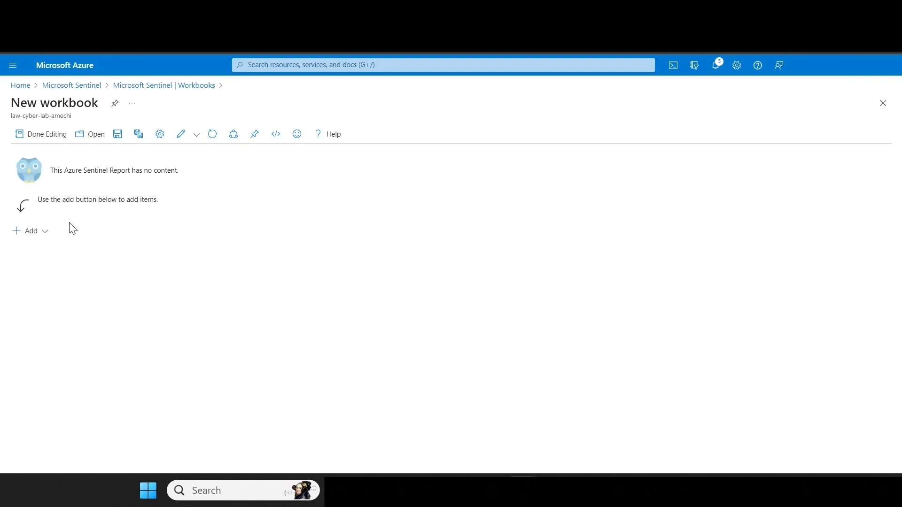
Step: Add a query item with the prepared map JSON, plotting attack locations as bubbles
left_click(17, 231)
left_click(39, 303)
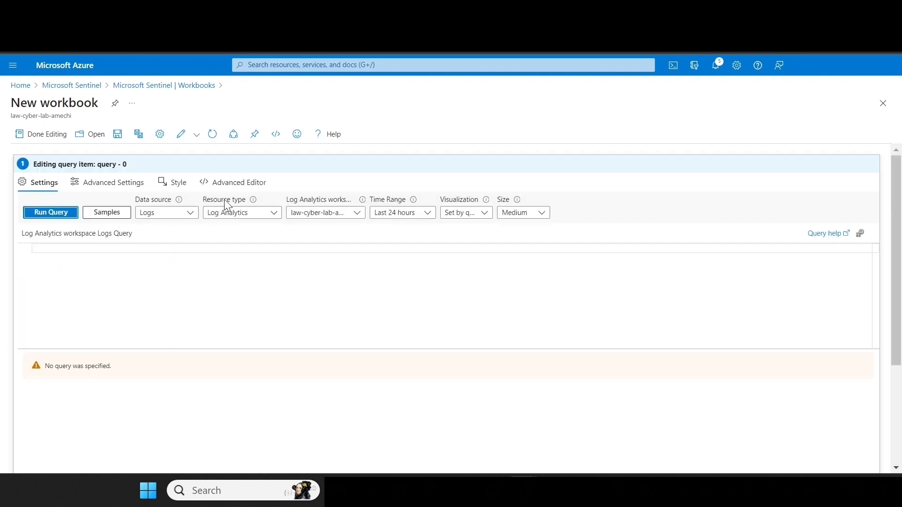
left_click(231, 183)
left_click(111, 257)
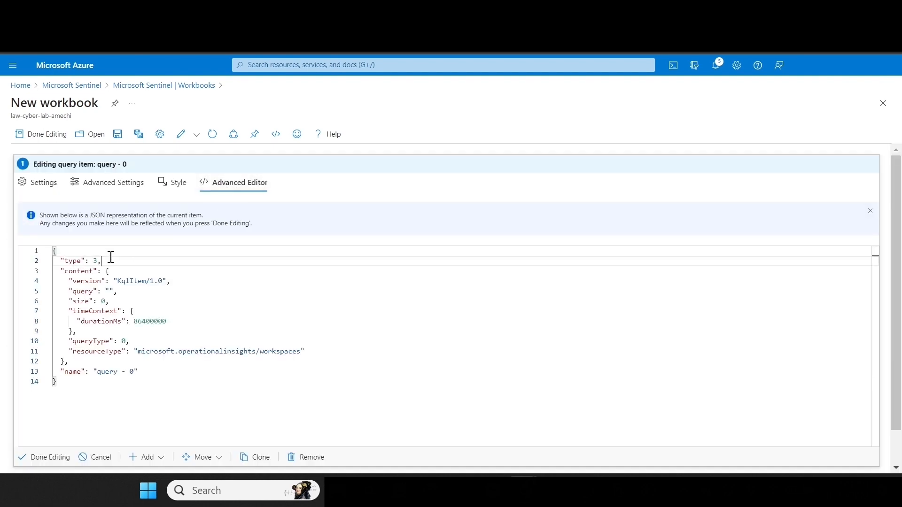
key("ctrl+a")
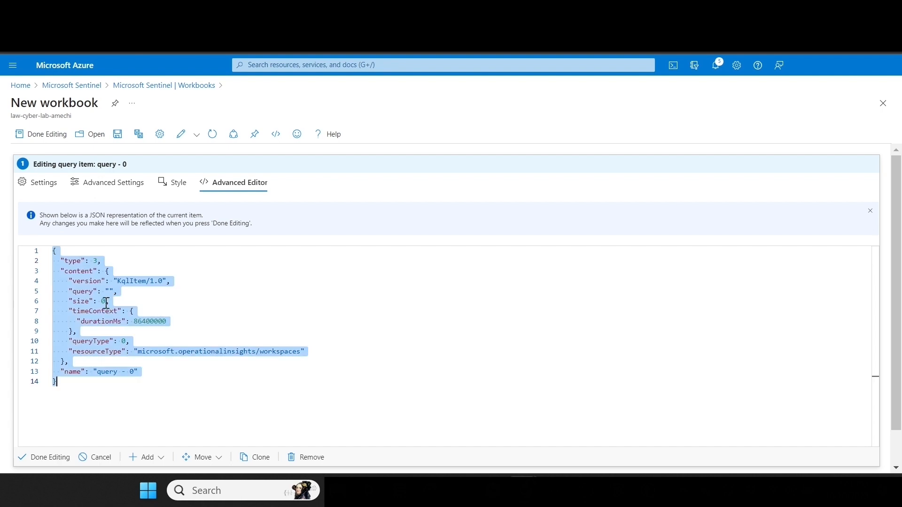
key("ctrl+v")
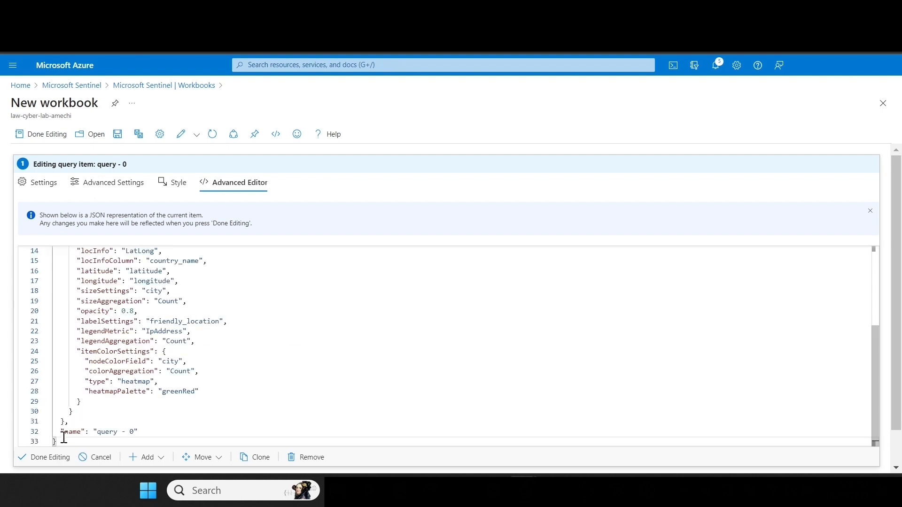
left_click(50, 458)
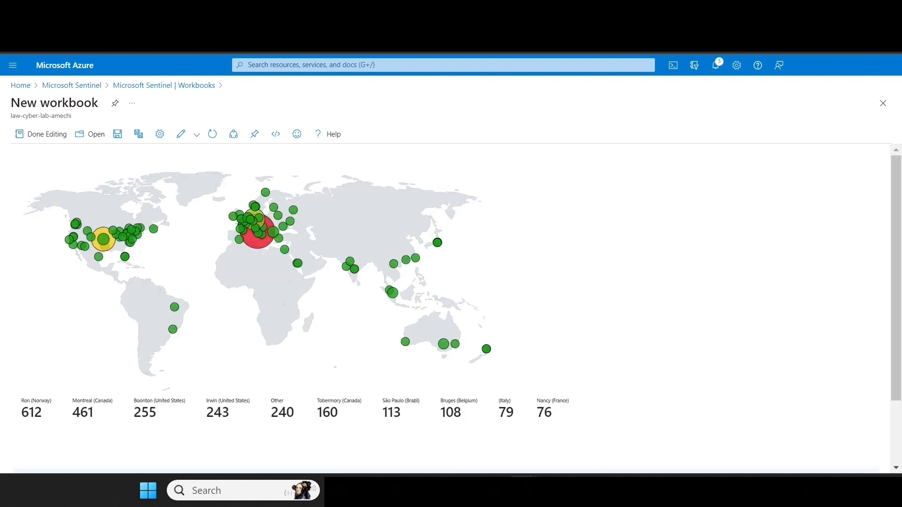
Step: Save the map workbook titled 'nsg-malicious-allowed-in' in RG-Cyber-Lab-Amechi, then go back to Workbooks
left_click(118, 134)
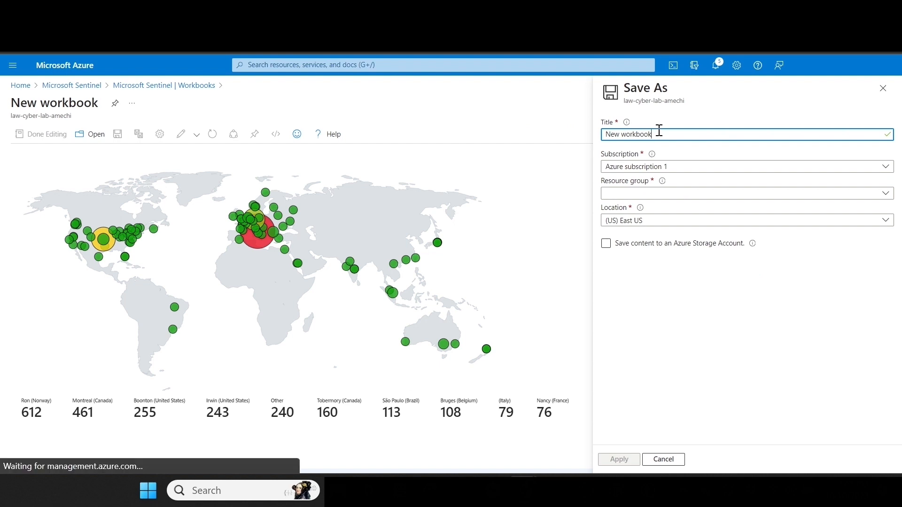
left_click_drag(659, 131, 595, 131)
type("nsg-malicious-allowed-in")
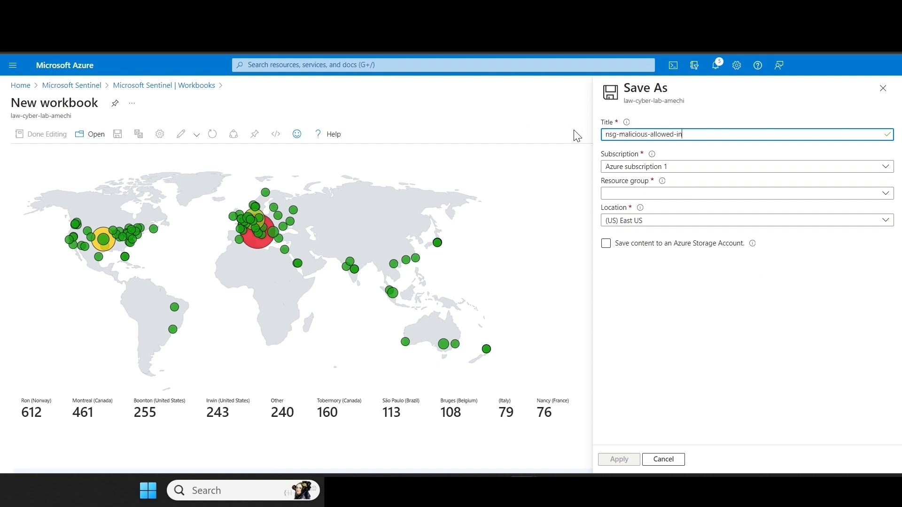
left_click(626, 193)
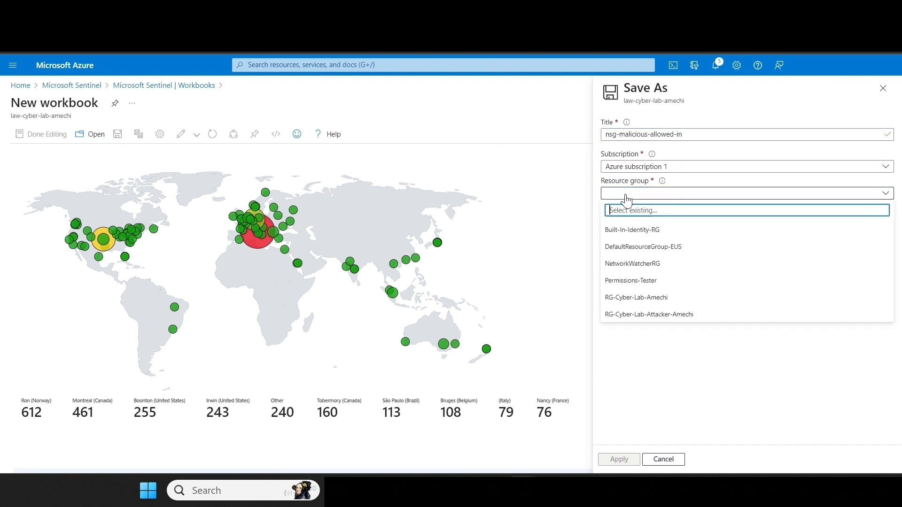
left_click(660, 297)
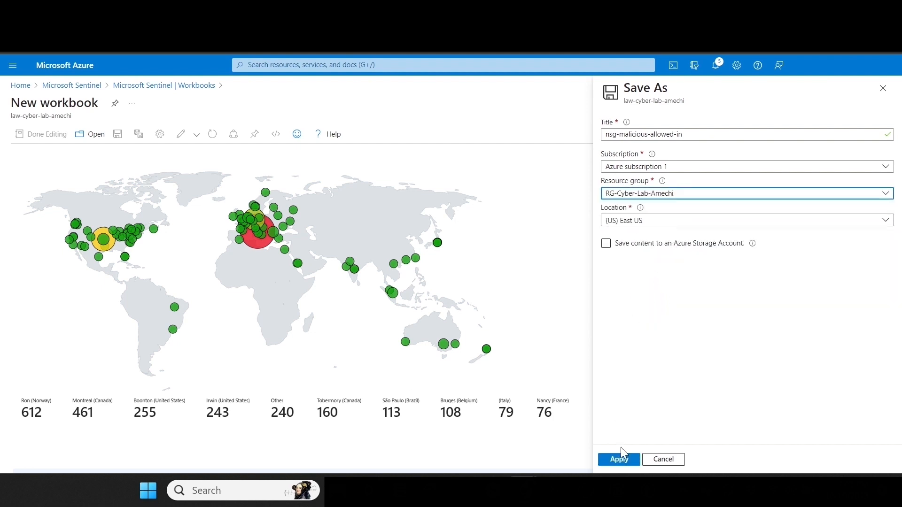
left_click(627, 463)
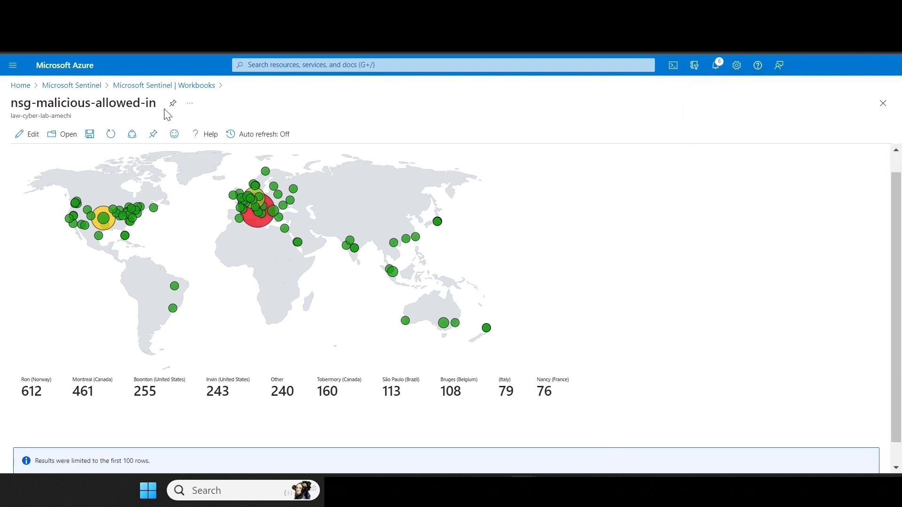
left_click(157, 85)
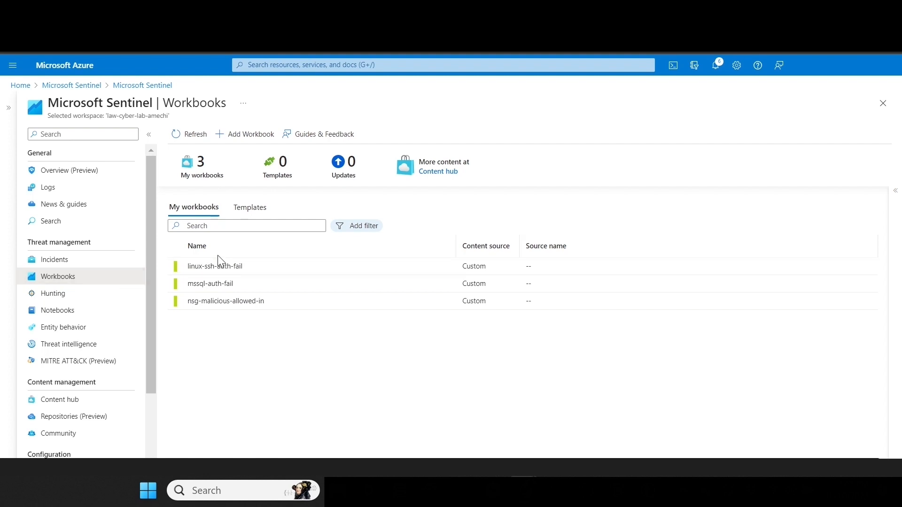
Step: Create a new workbook in edit mode and delete its default welcome text and chart sections
left_click(245, 135)
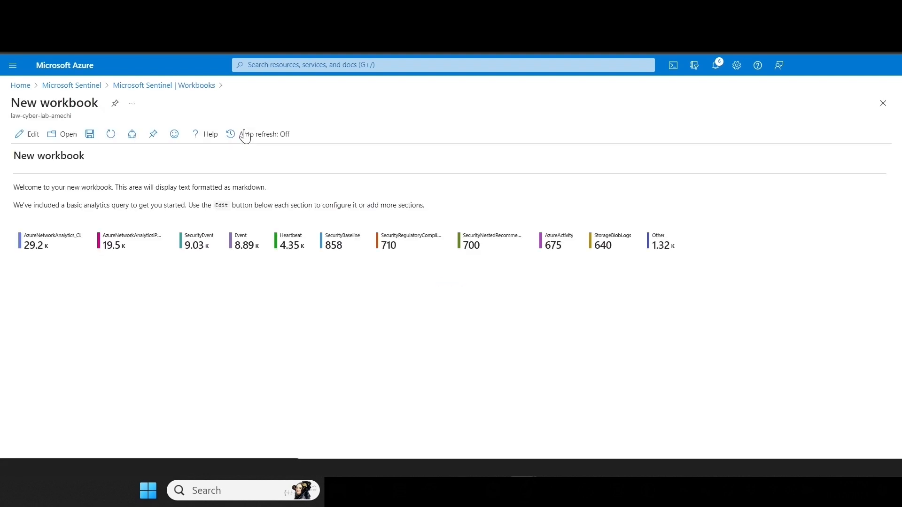
left_click(29, 135)
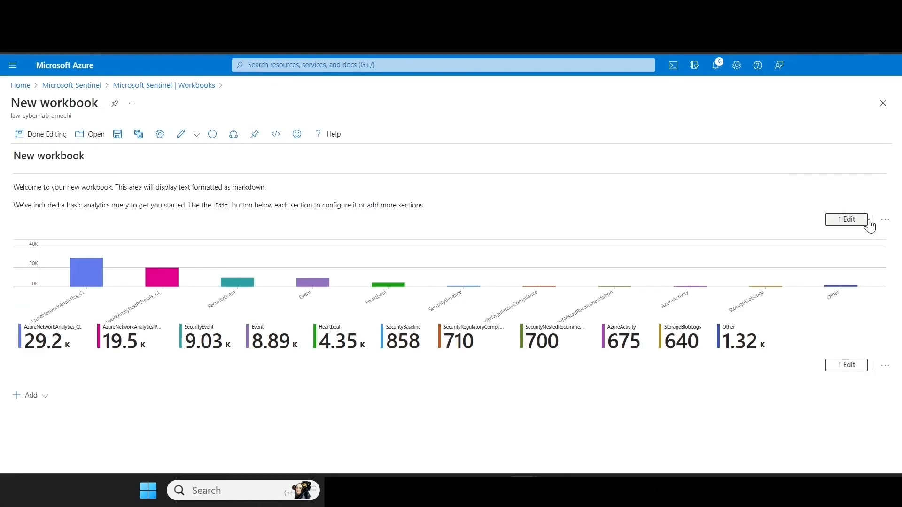
left_click(885, 220)
left_click(870, 290)
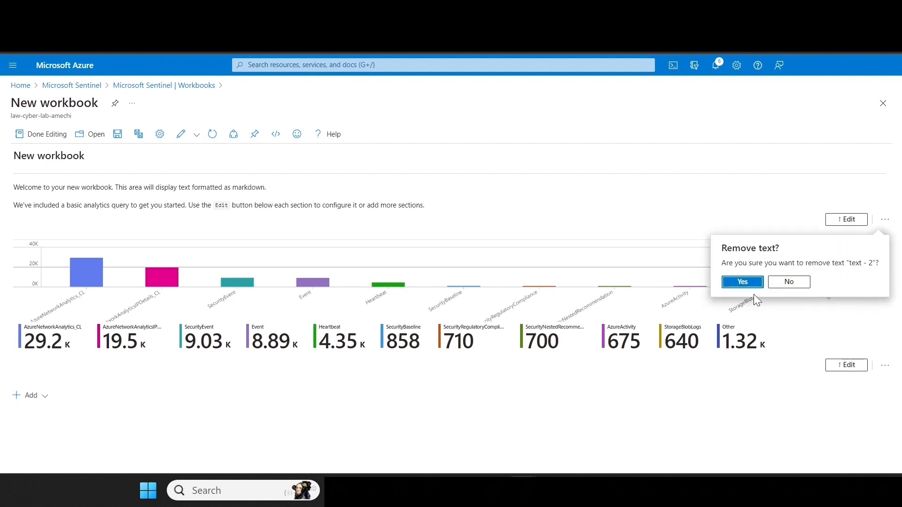
left_click(758, 281)
left_click(885, 274)
left_click(869, 343)
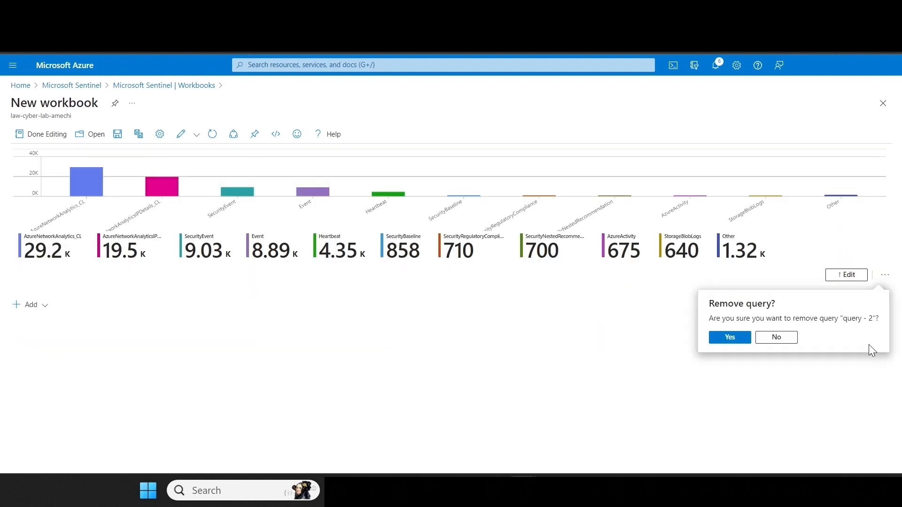
left_click(729, 337)
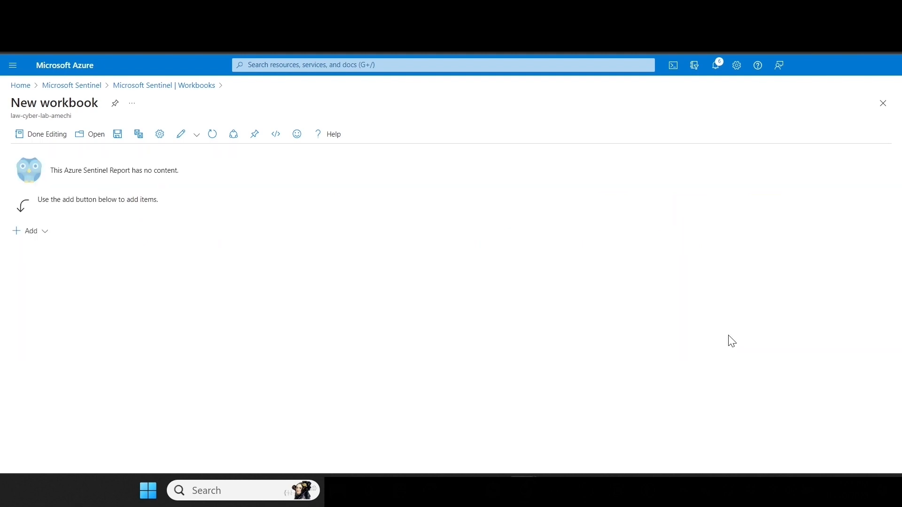
Step: Add a query item, replace its JSON with the EventID map definition, and finish editing
left_click(29, 231)
left_click(52, 301)
left_click(238, 184)
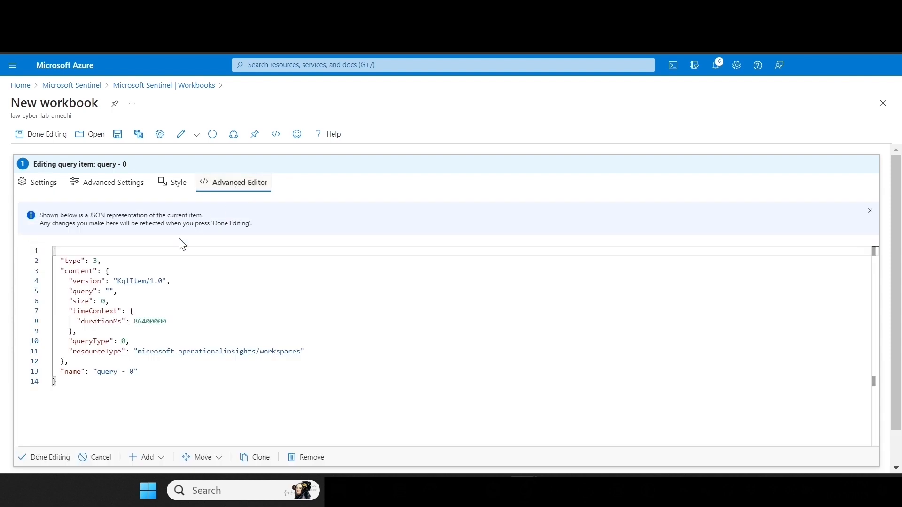
left_click(112, 318)
key("ctrl+a")
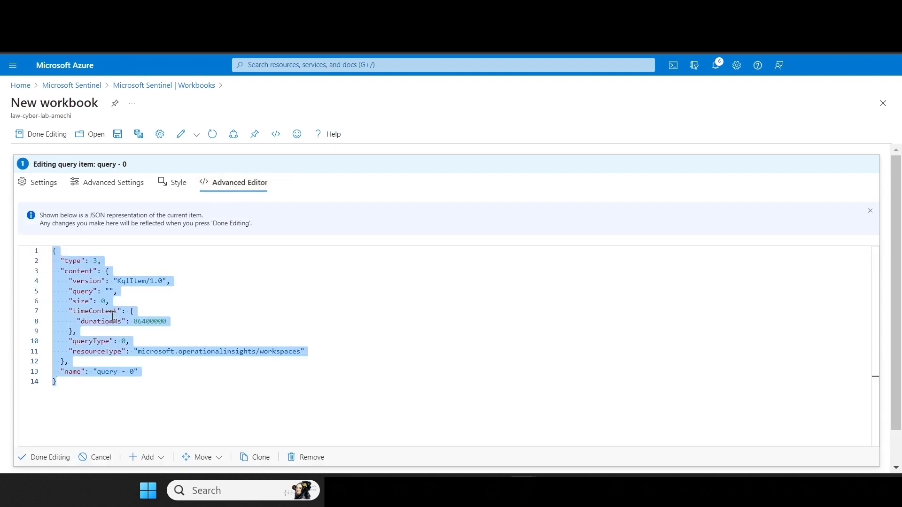
key("ctrl+v")
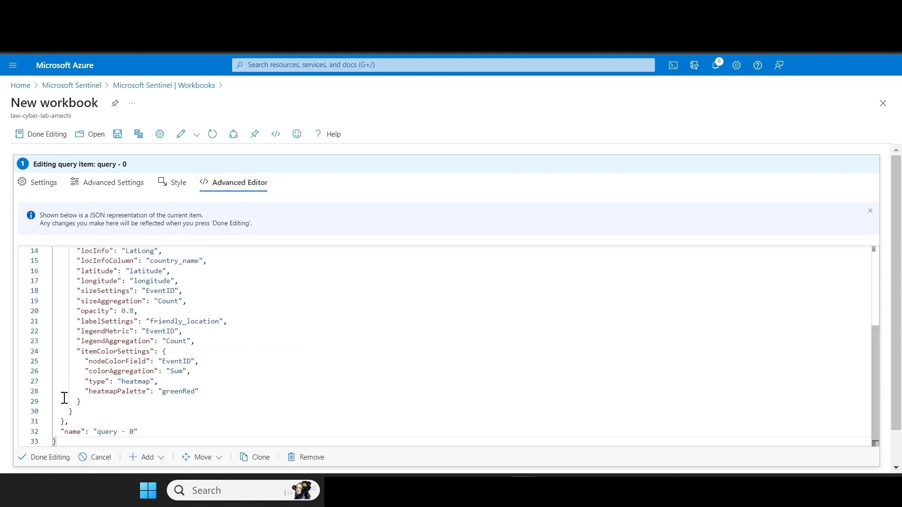
left_click(43, 458)
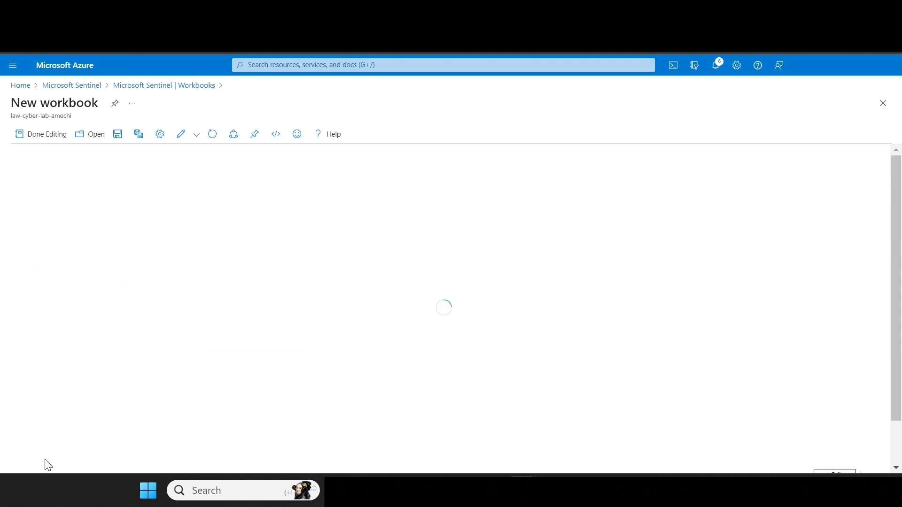
Step: Save the new map workbook with title 'windows-rdp-auth-fail' in resource group RG-Cyber-Lab-Amechi
left_click(116, 135)
left_click_drag(658, 135, 549, 135)
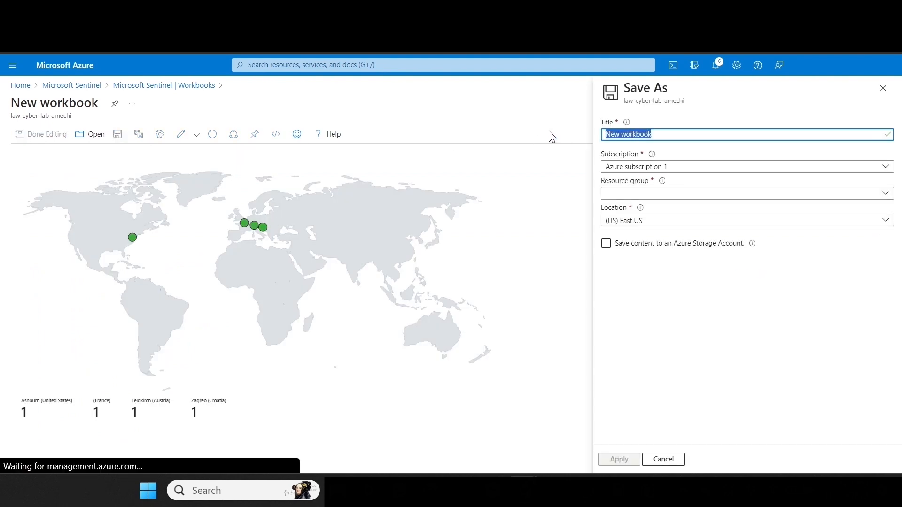
type("windows-rdp-auth-fail")
left_click(645, 193)
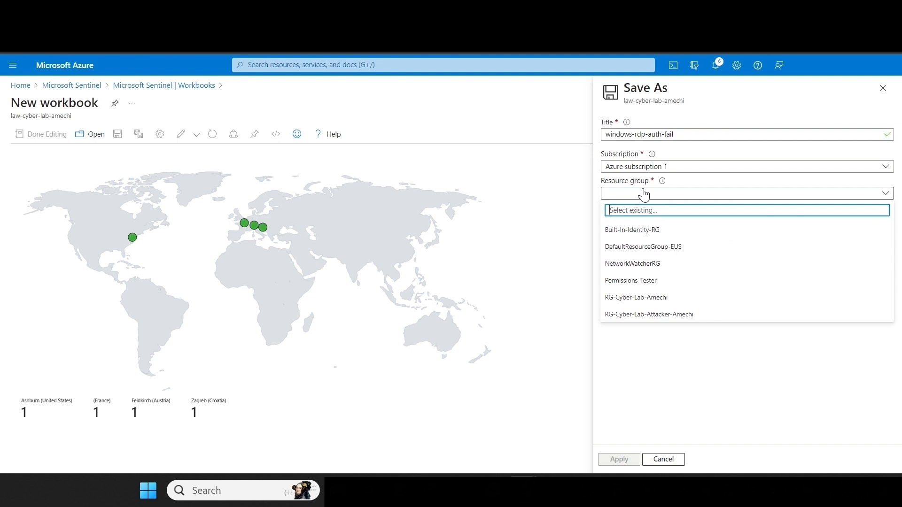
left_click(644, 298)
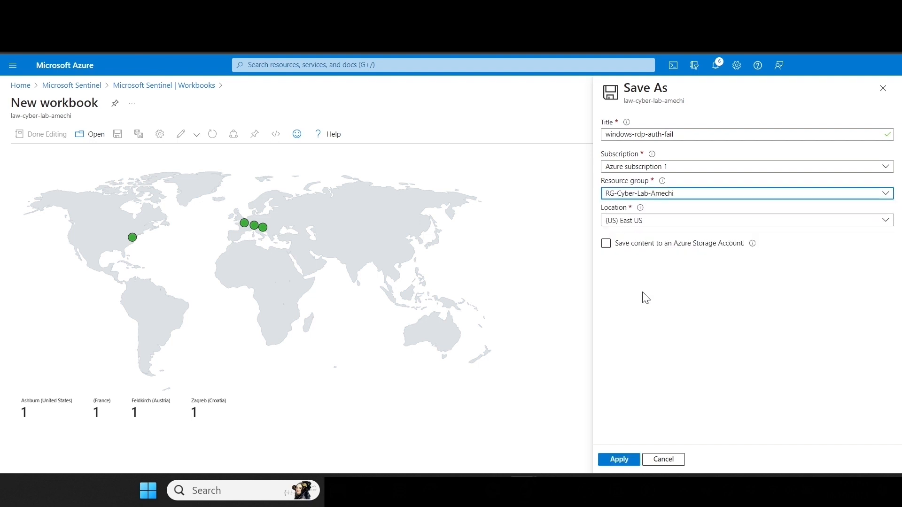
left_click(612, 465)
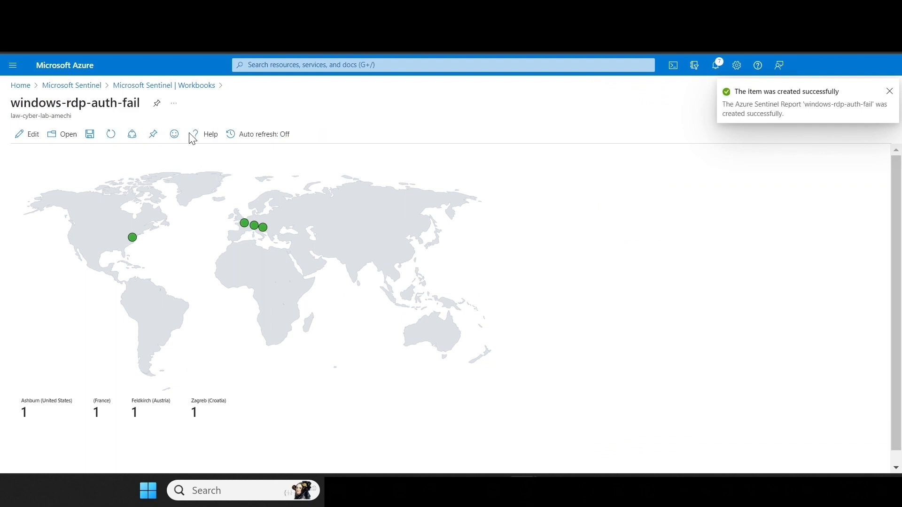
Step: Go Home, open Microsoft Sentinel for LAW-Cyber-Lab-Amechi, and open its Analytics page
left_click(171, 87)
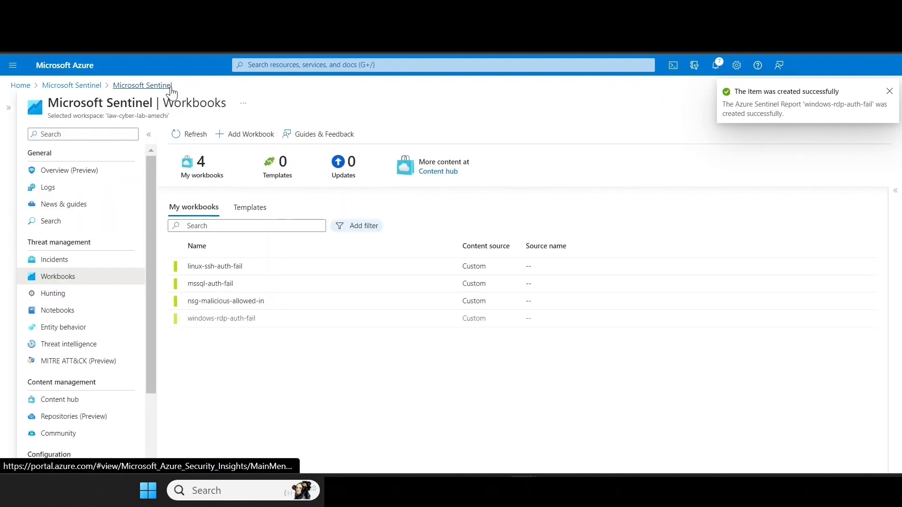
left_click(43, 69)
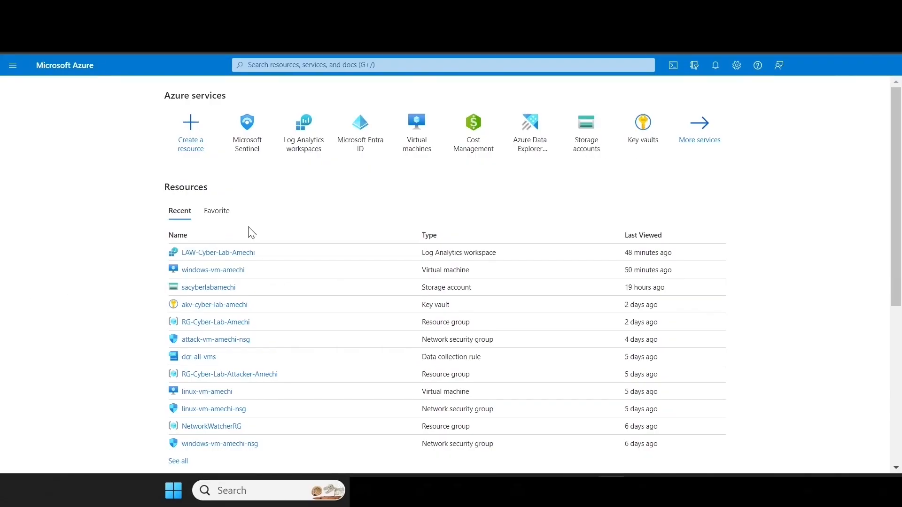
left_click(259, 147)
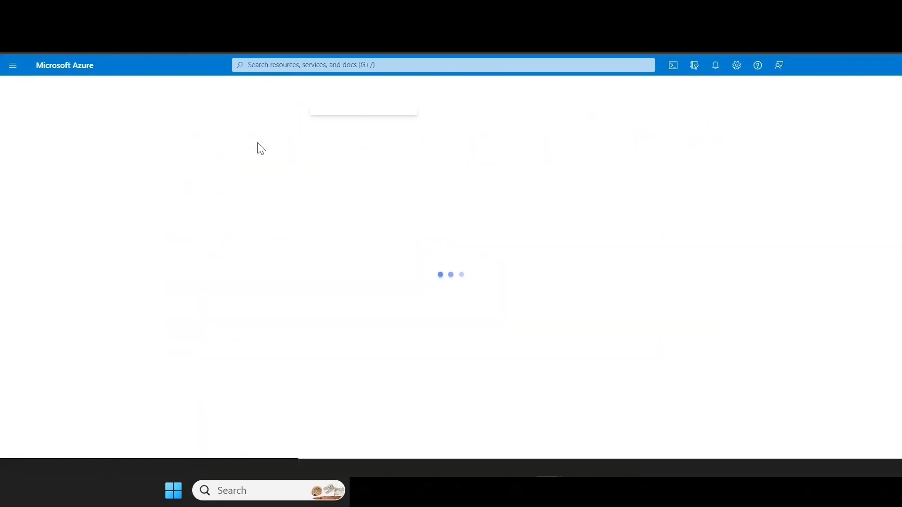
left_click(107, 219)
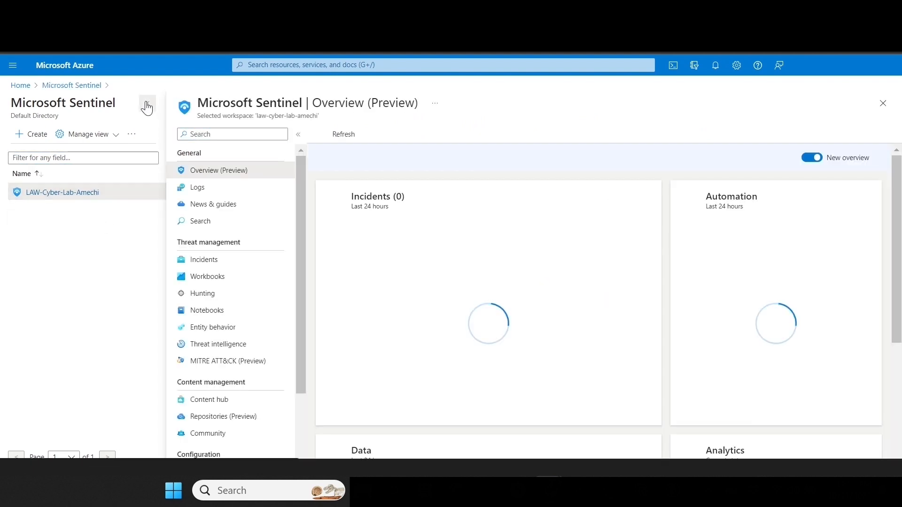
left_click(147, 103)
scroll(111, 312, "down", 3)
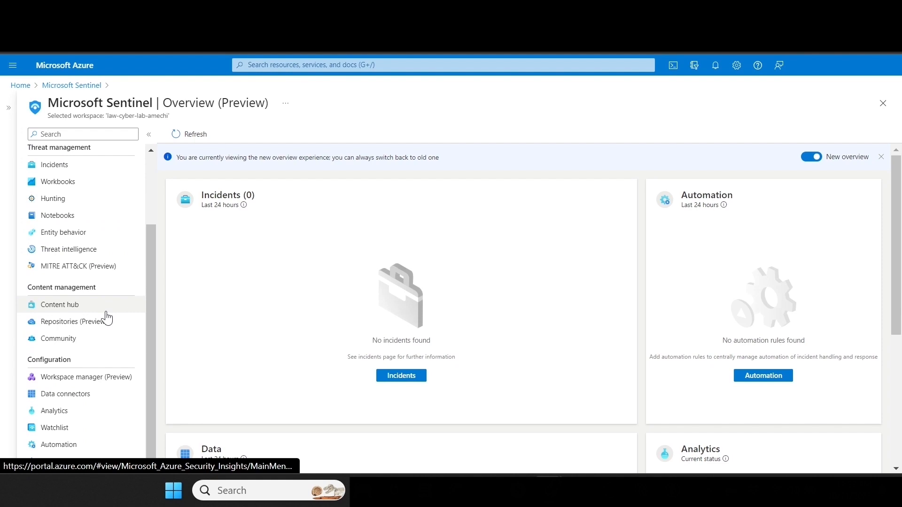
left_click(68, 411)
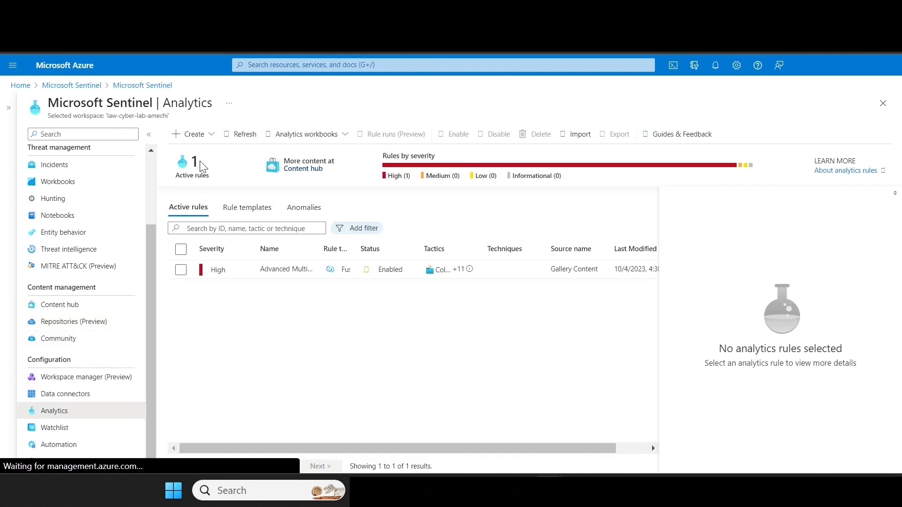
Step: Create scheduled rule 'TEST: Brute Force ATTEMPT - Windows' with a description and the 4625 failed-logon KQL query
left_click(201, 136)
left_click(201, 154)
left_click(148, 229)
type("TEST: Brute Force ATTEMPT - Windows")
left_click(129, 273)
type("When the same person fails to log into the same VM at least 10 times in the last 60 minutes")
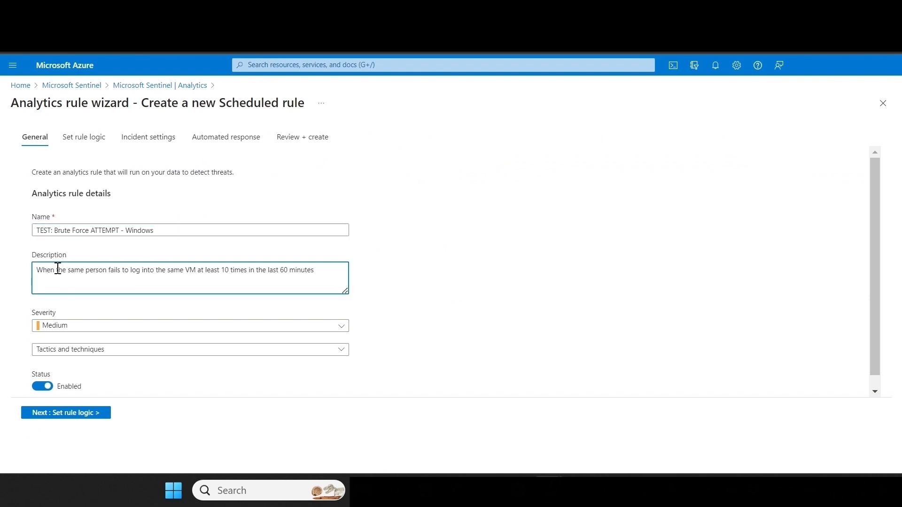
left_click(71, 414)
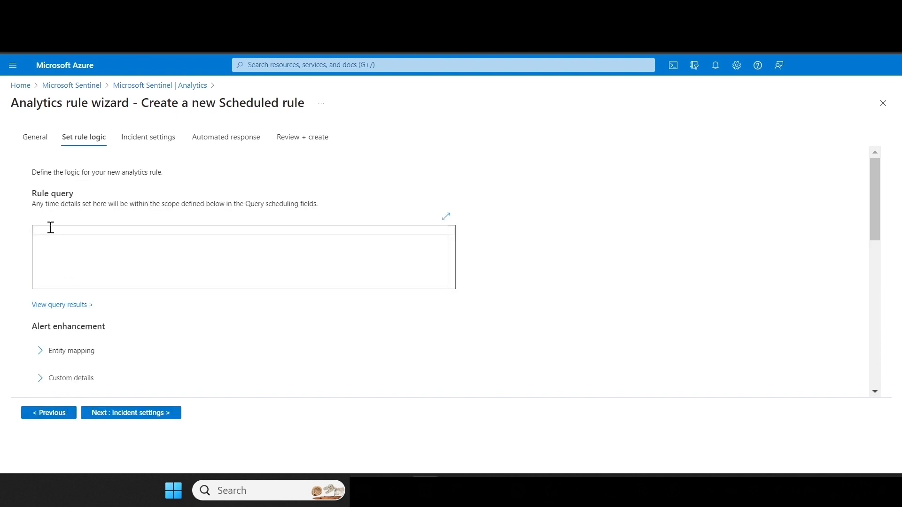
key("ctrl+v")
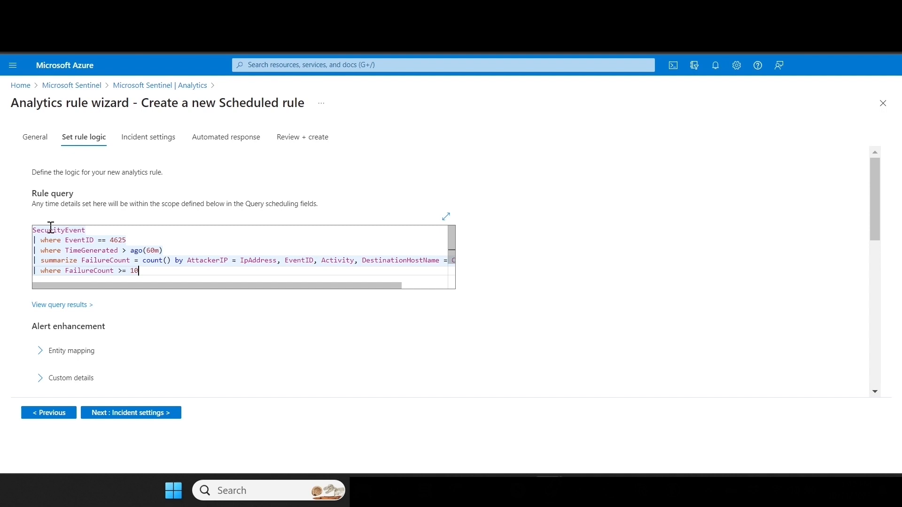
Step: Map an IP entity whose Address comes from the AttackerIP column
left_click(36, 351)
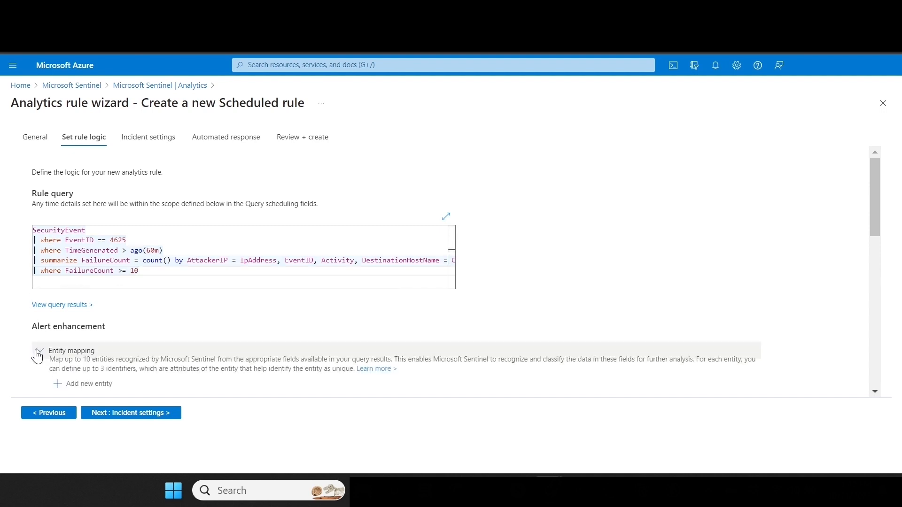
left_click(69, 390)
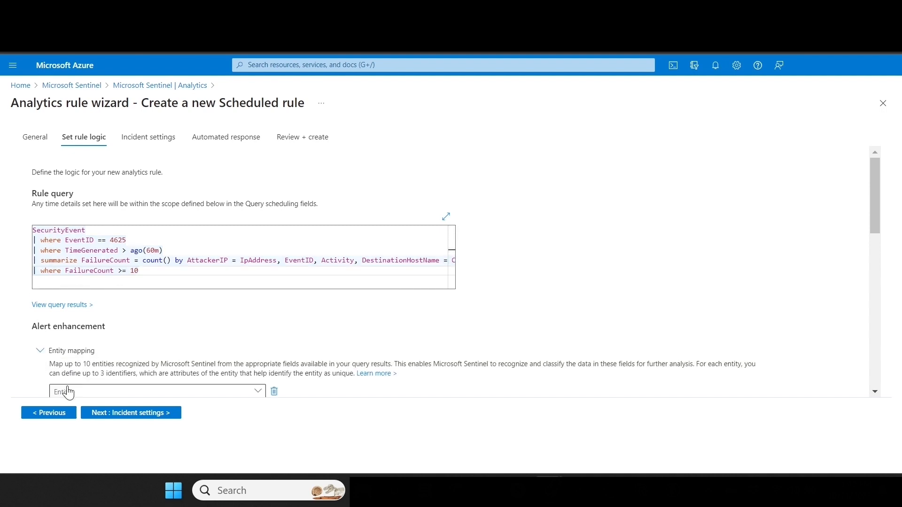
left_click_drag(871, 207, 839, 255)
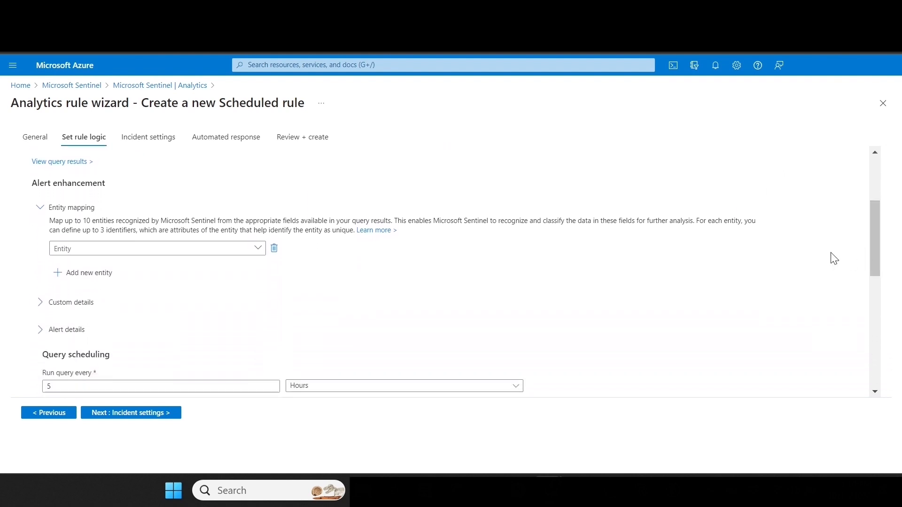
left_click(264, 249)
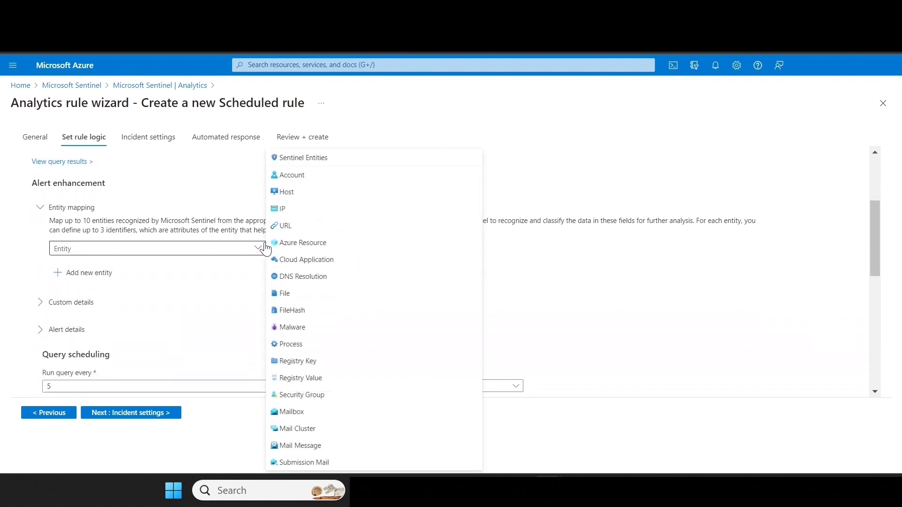
left_click(281, 208)
left_click(259, 267)
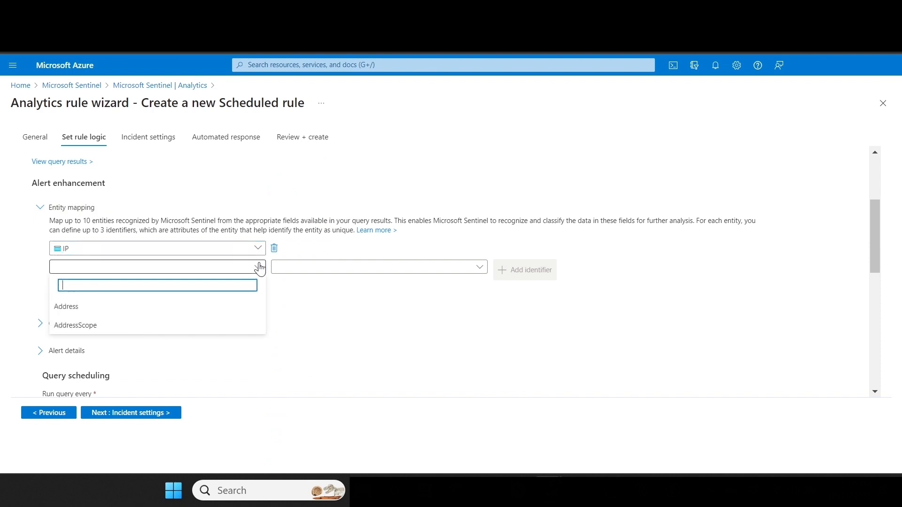
left_click(213, 310)
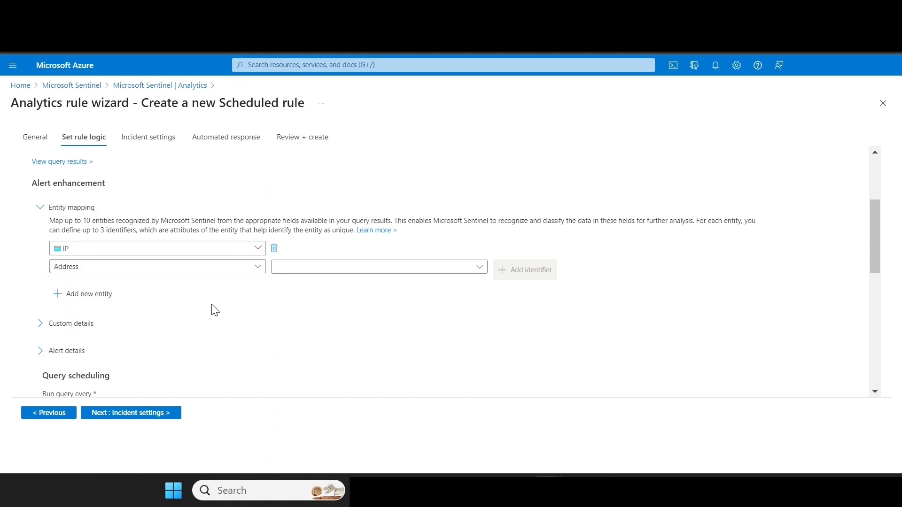
left_click(289, 268)
left_click(292, 285)
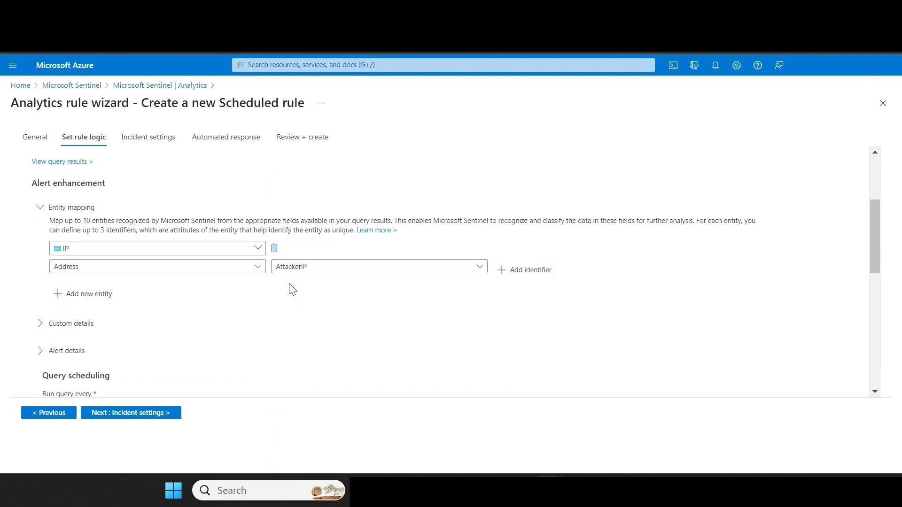
Step: Map a Host entity whose HostName comes from the DestinationHostName column
left_click(104, 297)
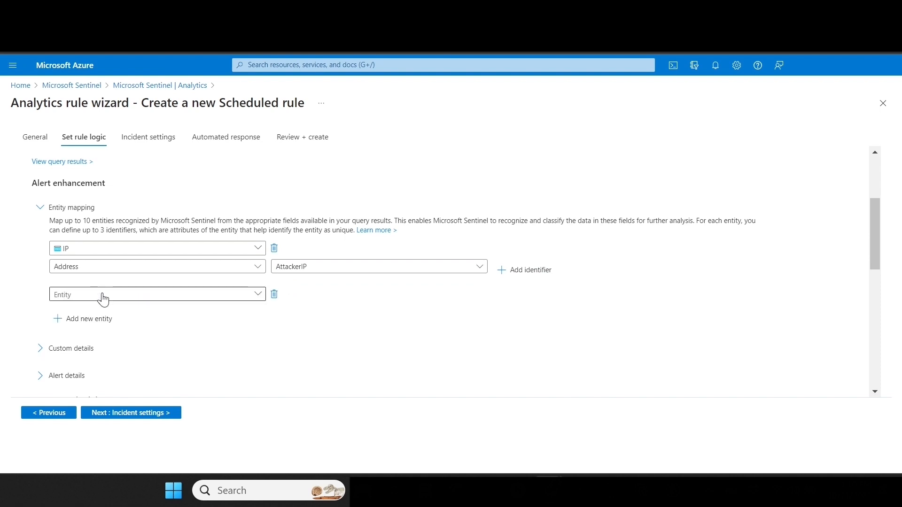
left_click(103, 296)
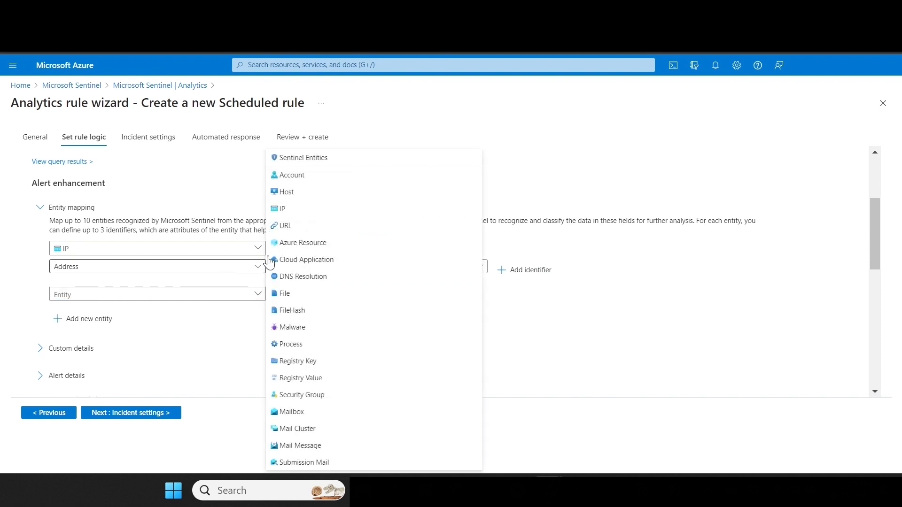
left_click(284, 193)
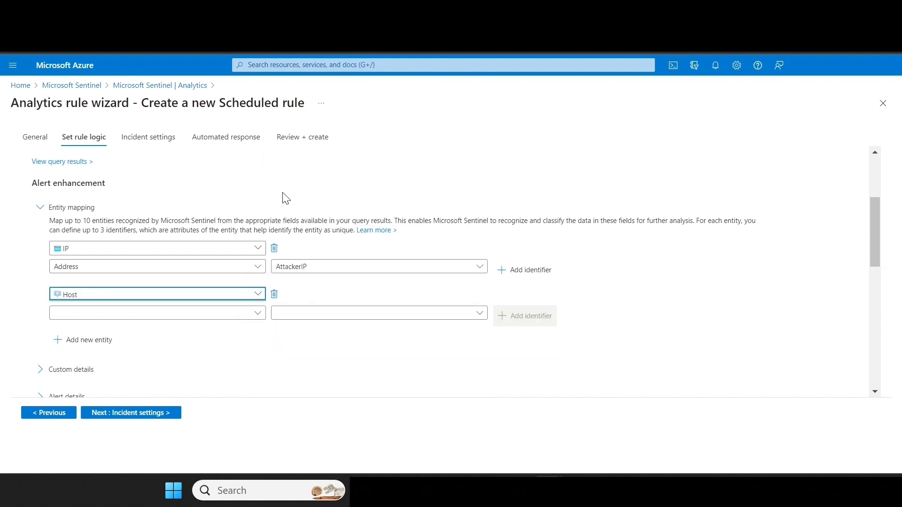
left_click(194, 313)
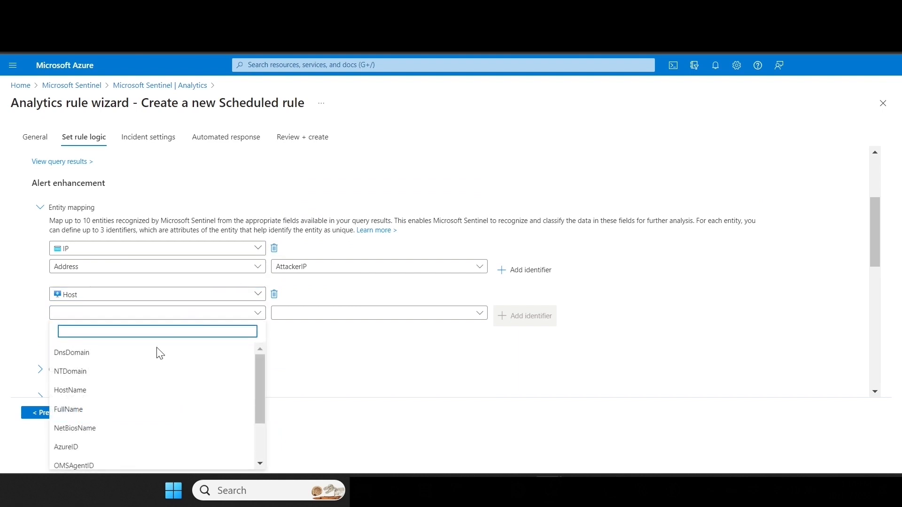
left_click(128, 391)
left_click(278, 318)
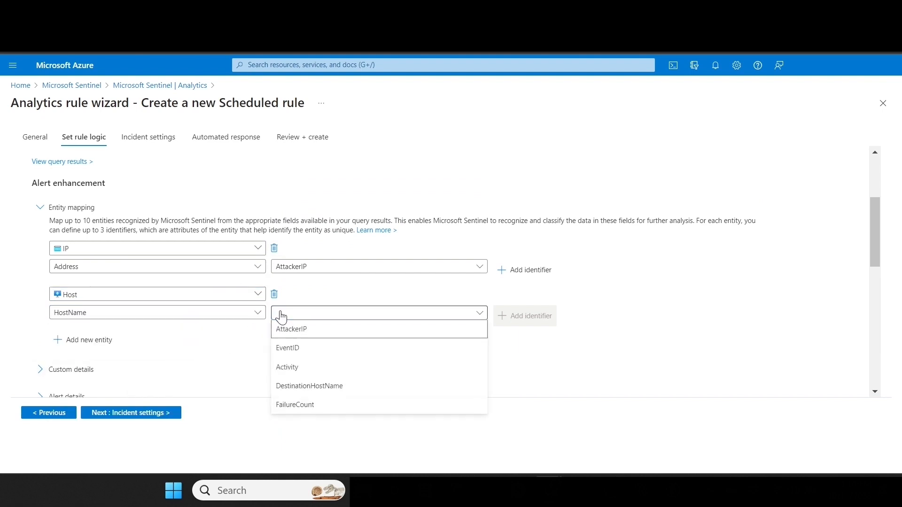
left_click(322, 388)
scroll(225, 343, "down", 5)
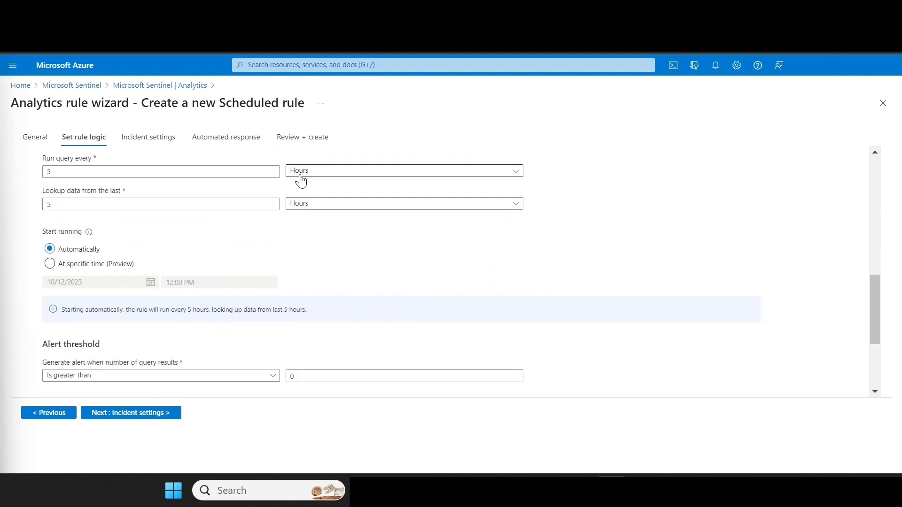
Step: Change the rule's run frequency from every 5 hours to every 5 minutes
left_click(309, 174)
left_click(310, 188)
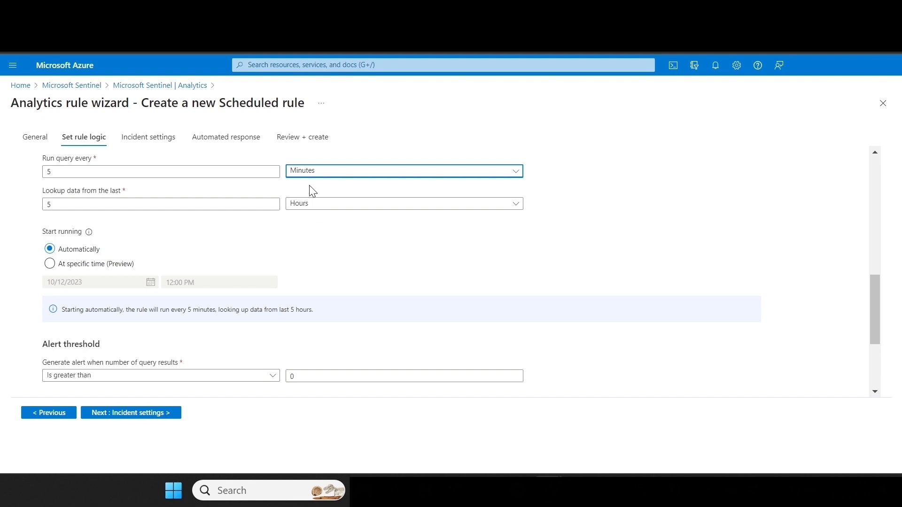
scroll(559, 309, "down", 4)
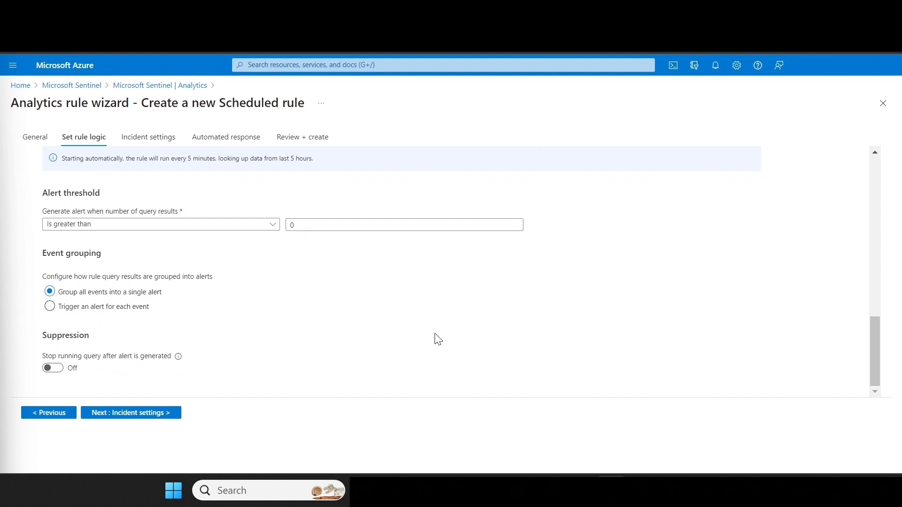
Step: Enable grouping related alerts into incidents in the incident settings
left_click(136, 413)
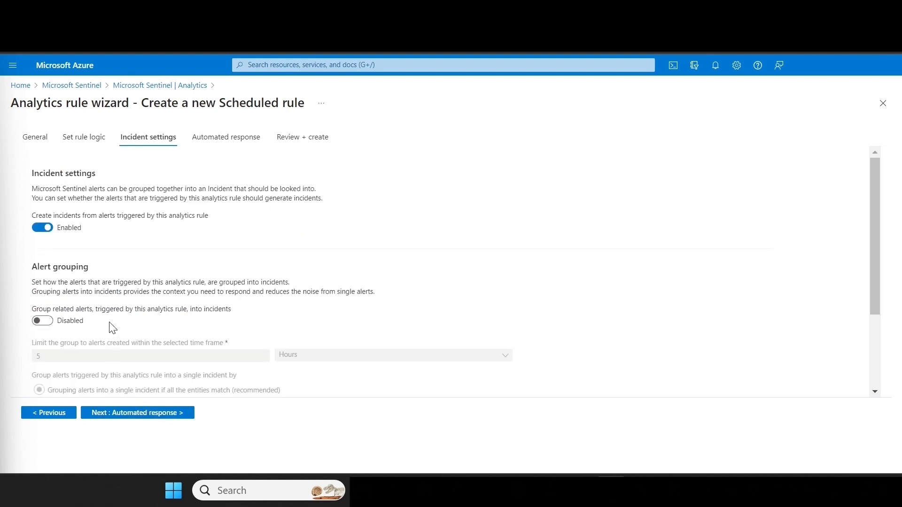
scroll(177, 286, "down", 3)
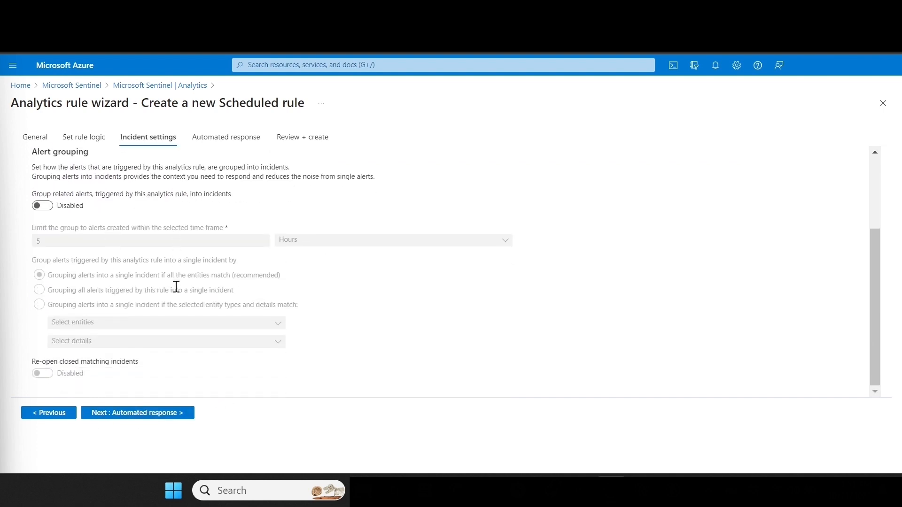
left_click(38, 206)
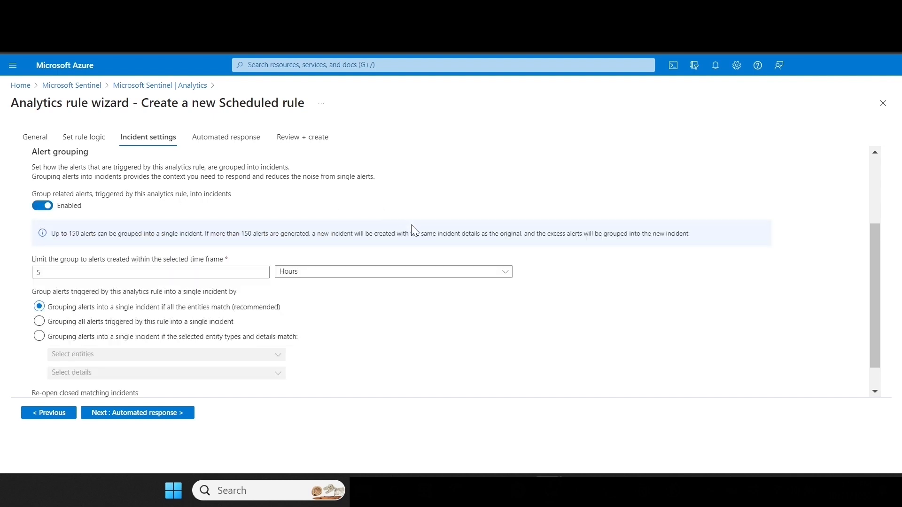
scroll(459, 328, "down", 1)
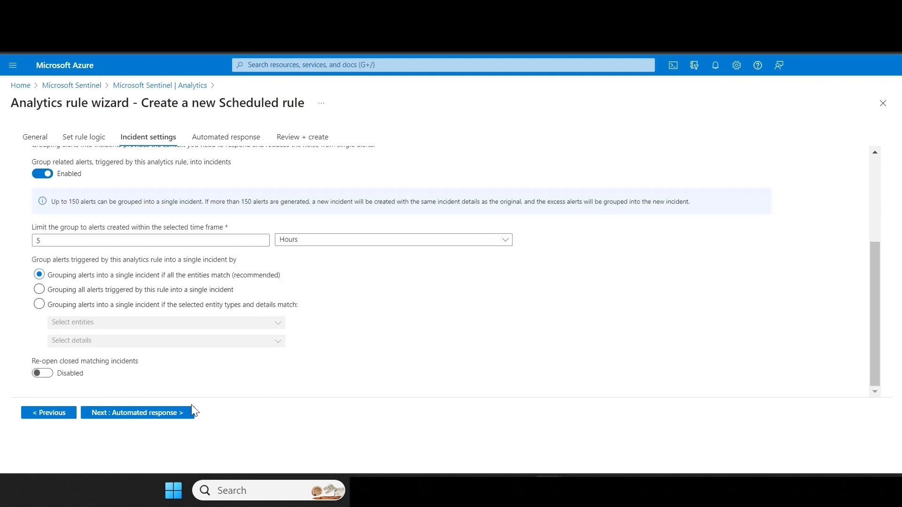
left_click(167, 414)
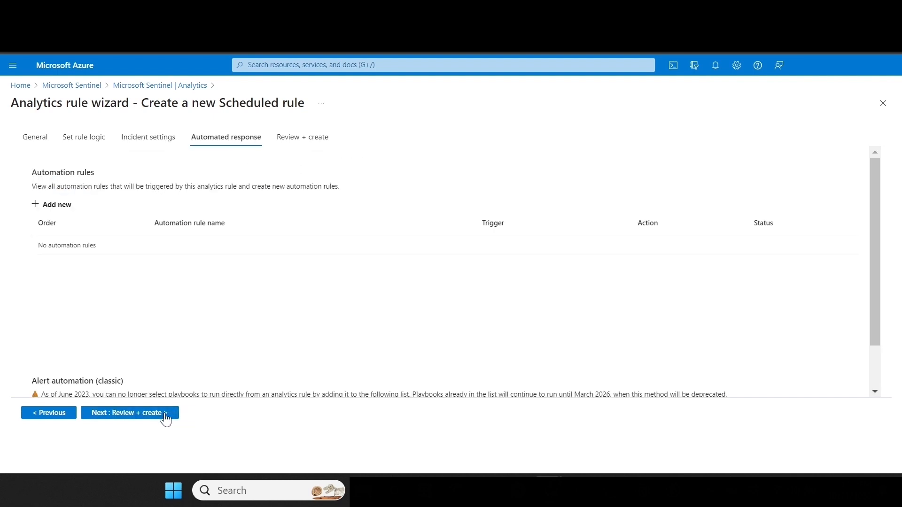
Step: Review the validated summary and save the 'TEST: Brute Force ATTEMPT - Windows' rule
left_click(166, 416)
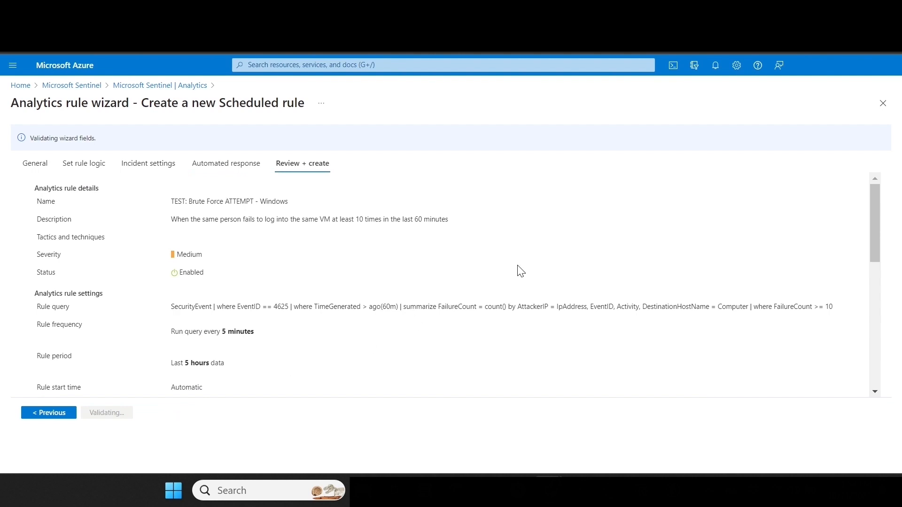
scroll(876, 205, "down", 1)
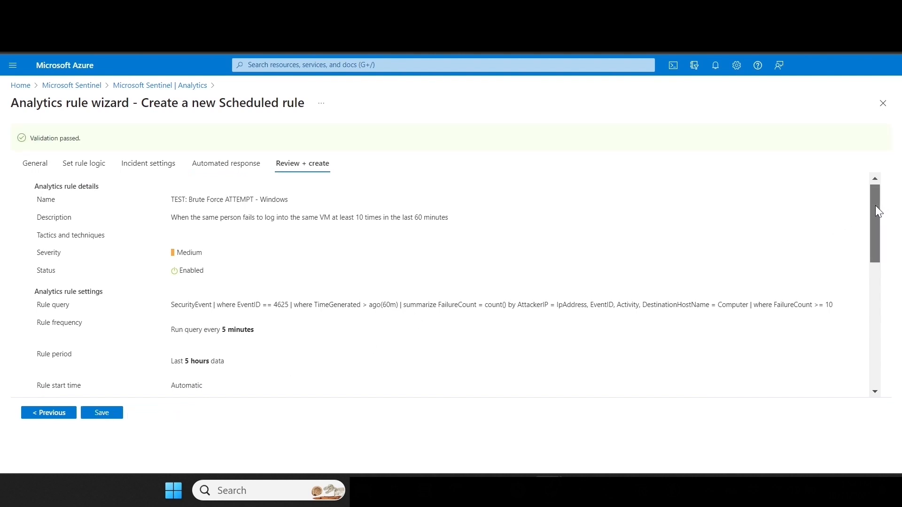
left_click_drag(875, 209, 855, 354)
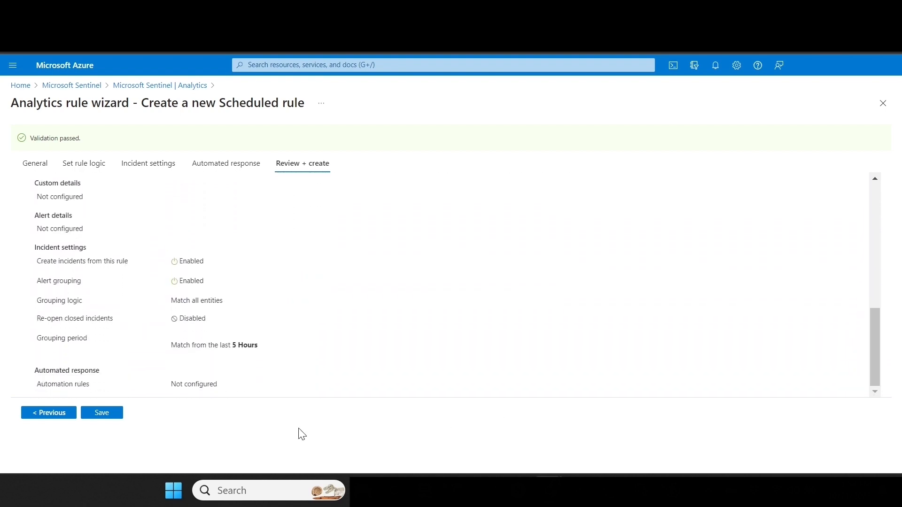
left_click(102, 413)
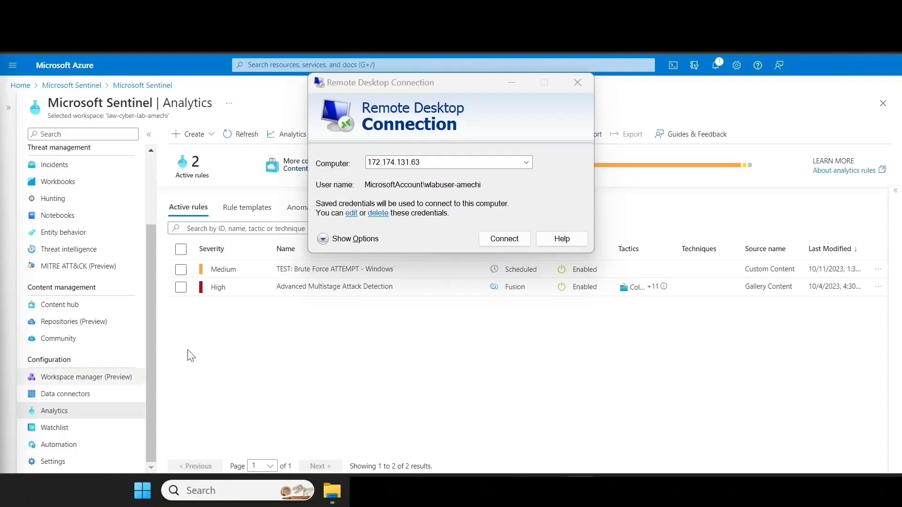
Step: Connect to 172.174.131.63 with the account password, then bring up More choices for other accounts
left_click(496, 240)
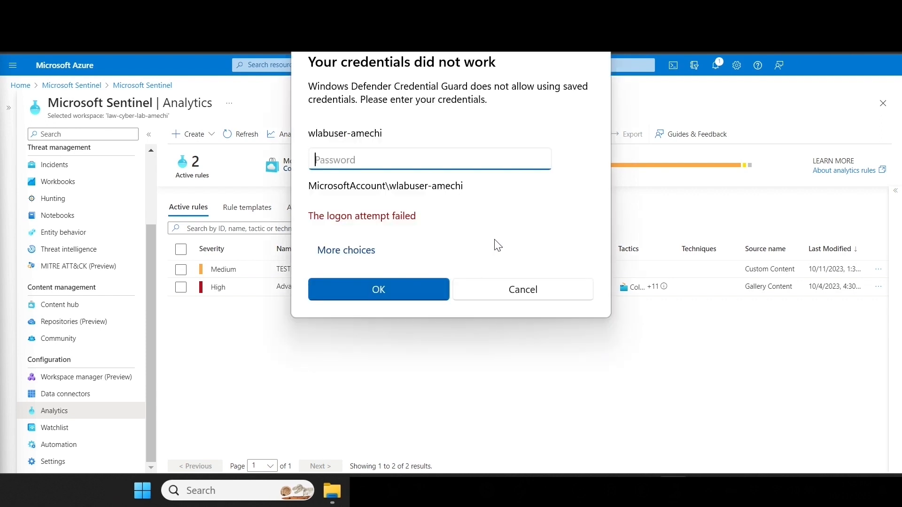
type("••••••••••")
left_click(381, 289)
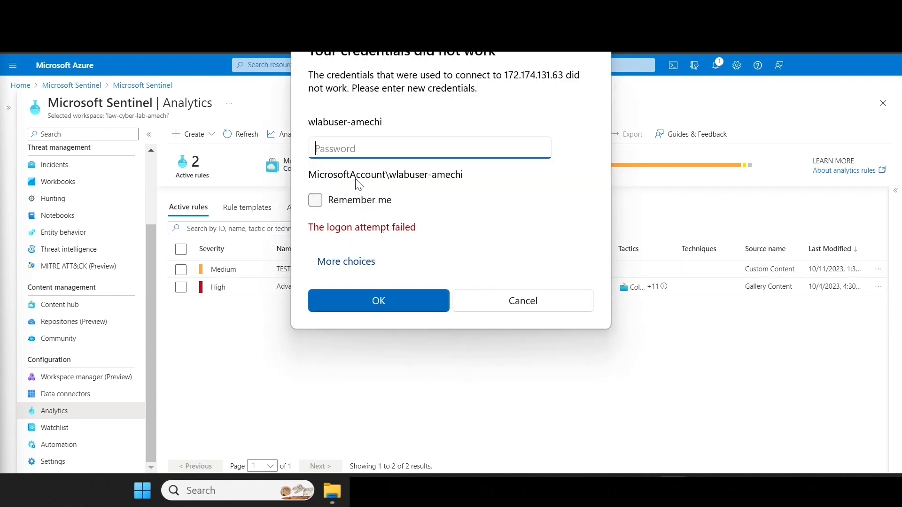
left_click(346, 264)
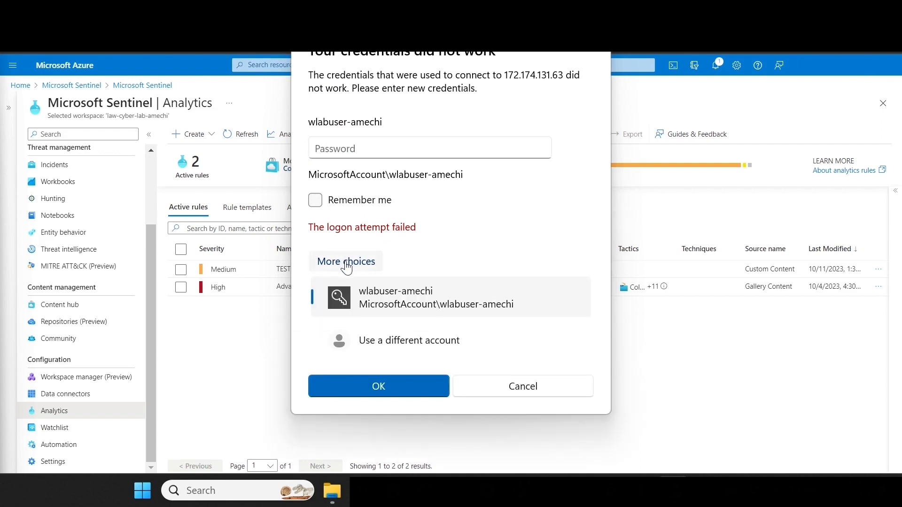
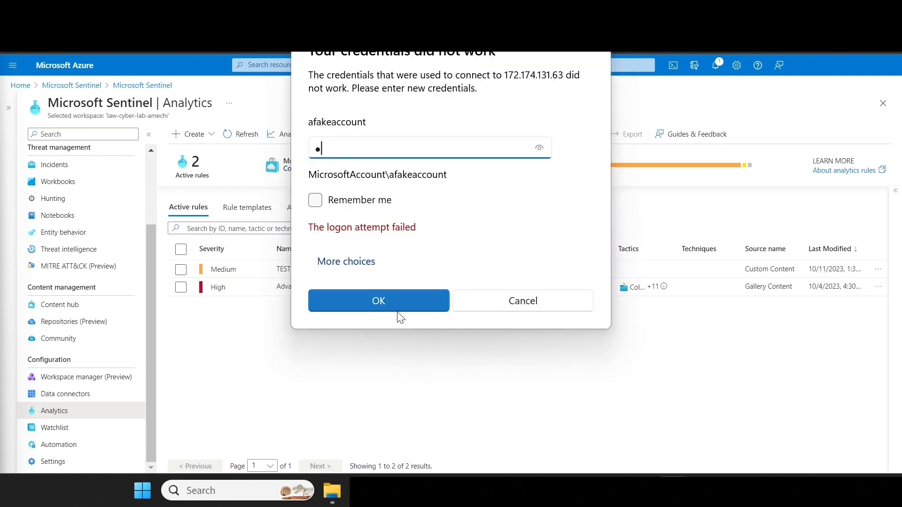
Step: Submit three wrong passwords for the fake account, failing the logon to 172.174.131.63 each time
left_click(399, 301)
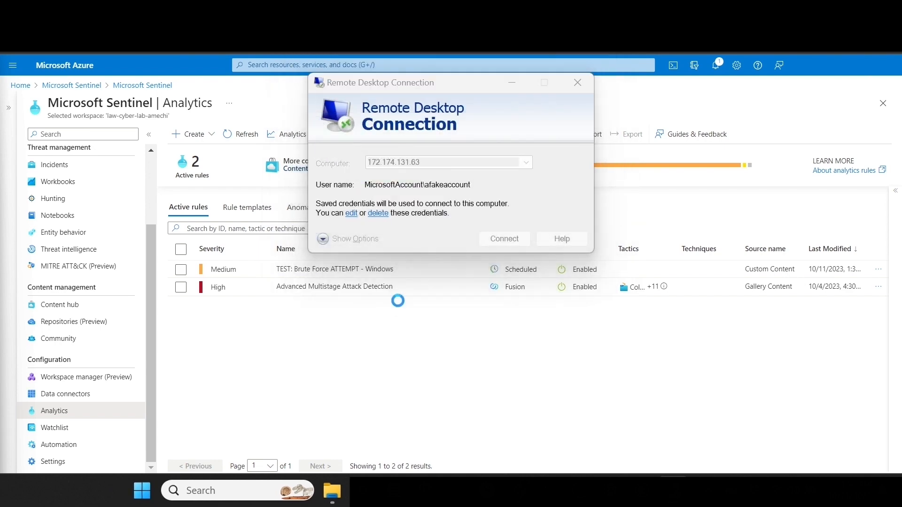
type("******")
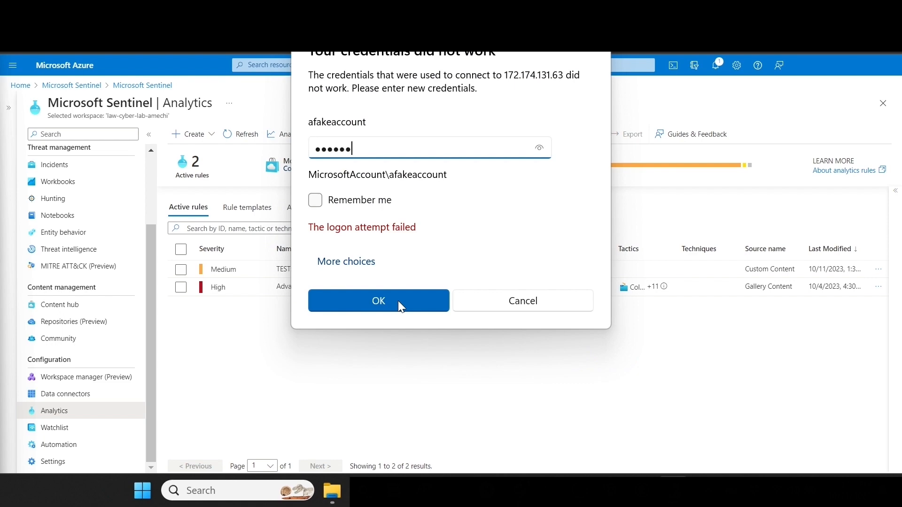
left_click(398, 301)
type("********")
left_click(399, 301)
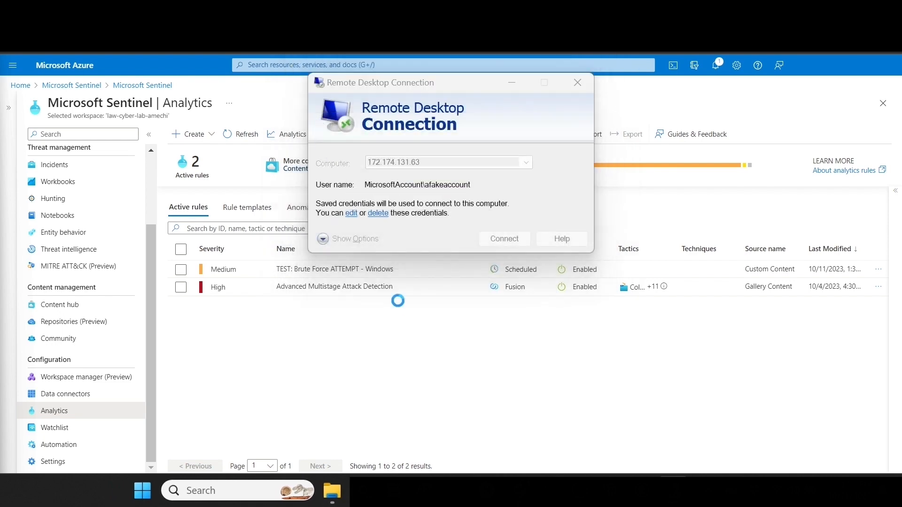
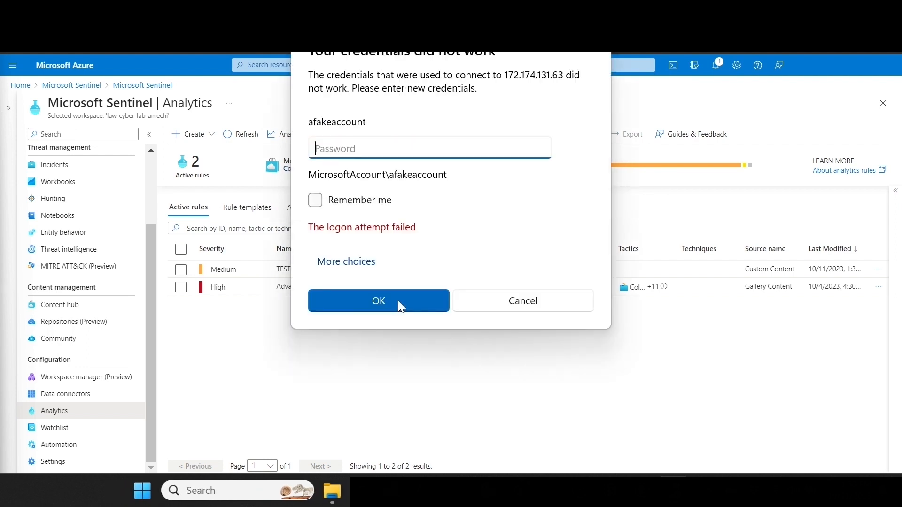
Step: Submit two more wrong passwords for the fake account, then type another after the logon to 172.174.131.63 fails
left_click(399, 301)
type("******")
left_click(398, 301)
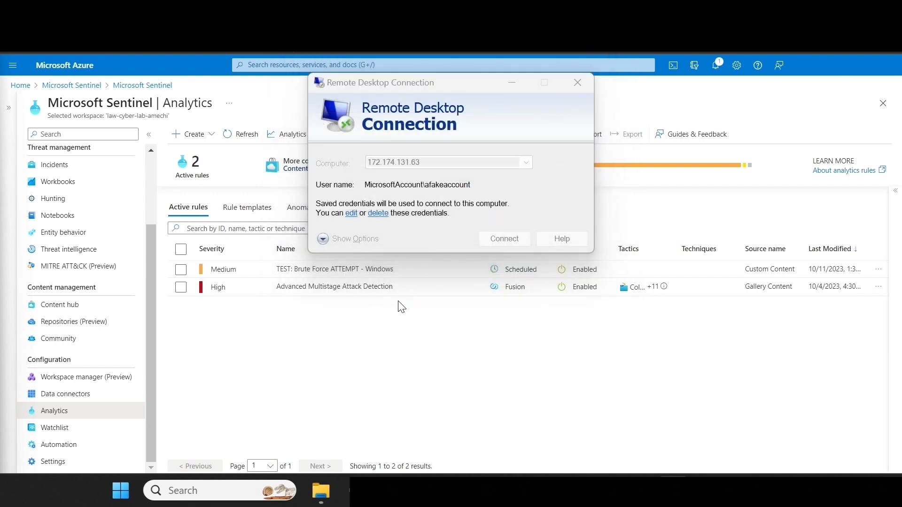
type("******")
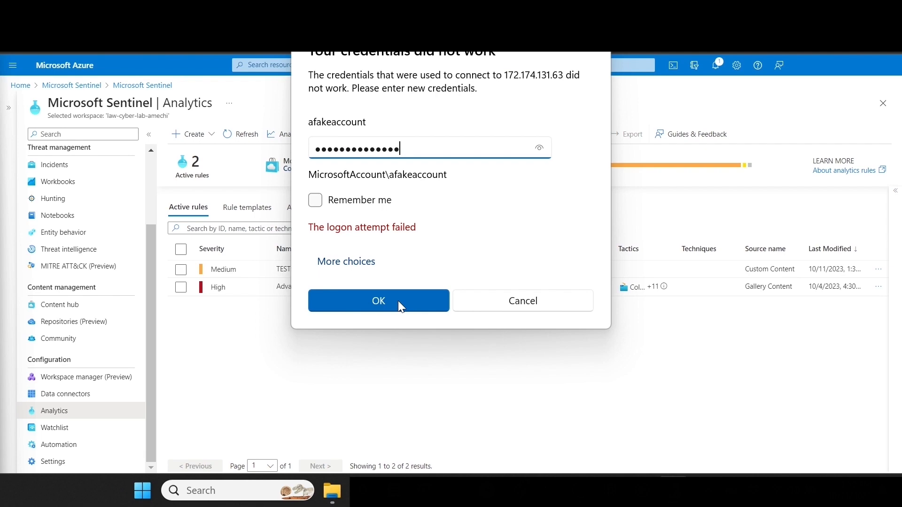
Step: Submit one final wrong-password logon, dismiss the failure prompt, and close the Remote Desktop Connection window
left_click(399, 303)
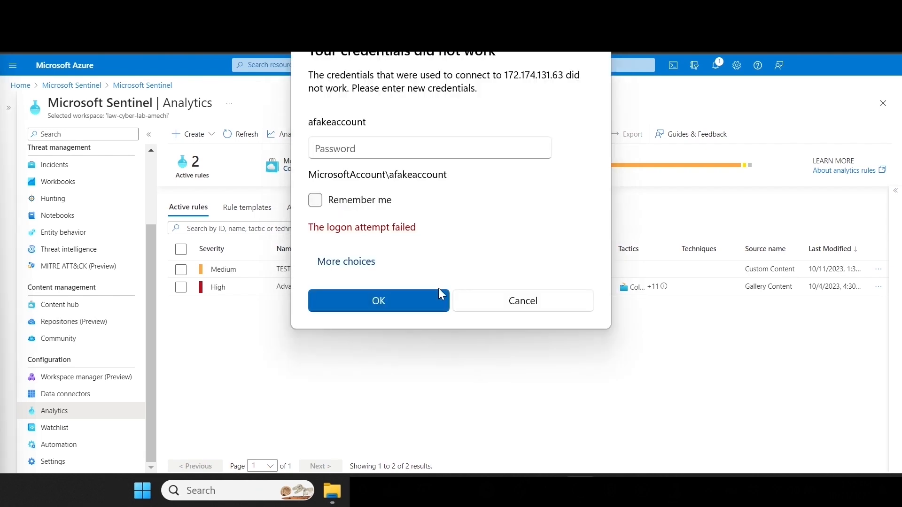
key("Escape")
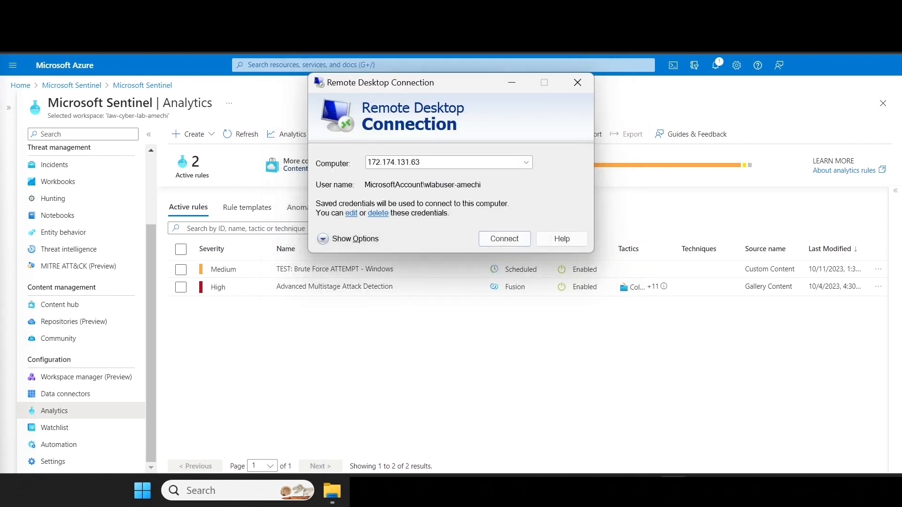
left_click(579, 82)
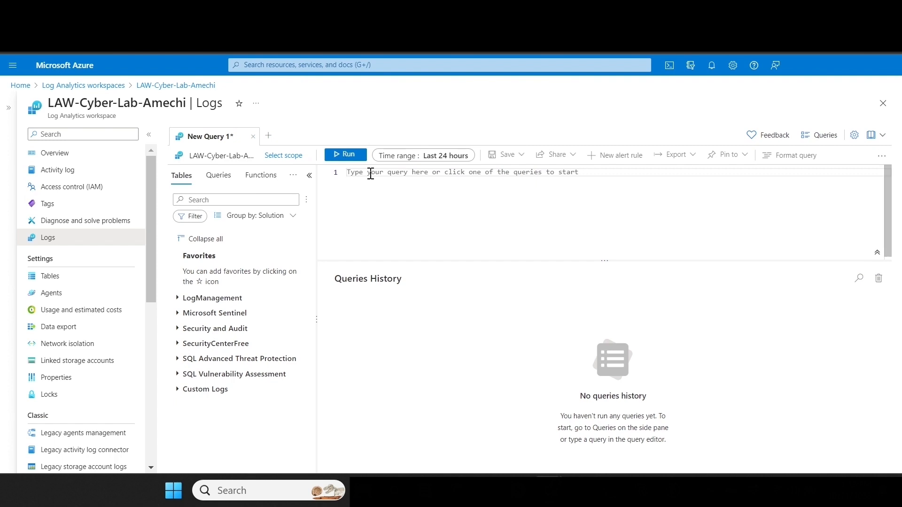
Step: Run the SecurityEvent KQL query for EventID 4625 over 60 minutes and expand its row showing 12 failed logons
type("SecurityEvent | where EventID == 4625 | where TimeGenerated > ago(60m) | summarize FailureCount = count() by AttackerIP = IpAddress, EventID, Activity, DestinationHostName = Computer | where FailureCount >= 10")
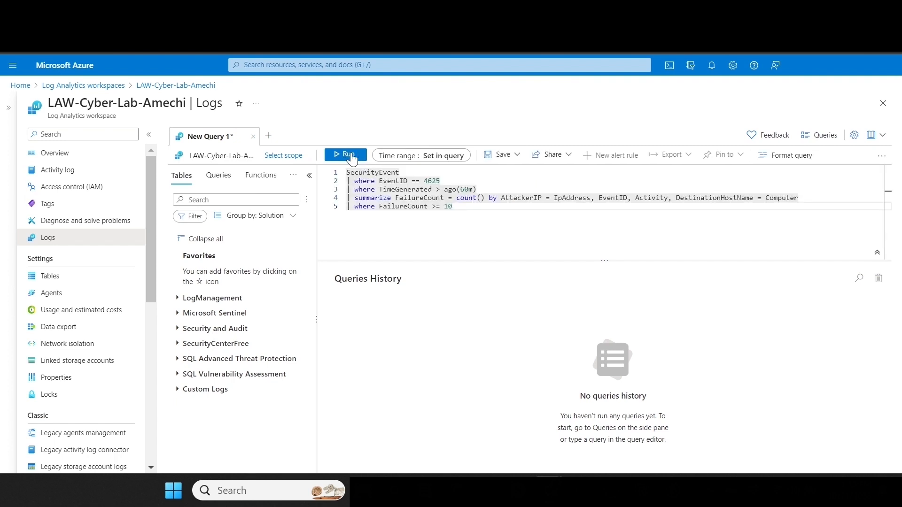
left_click(348, 155)
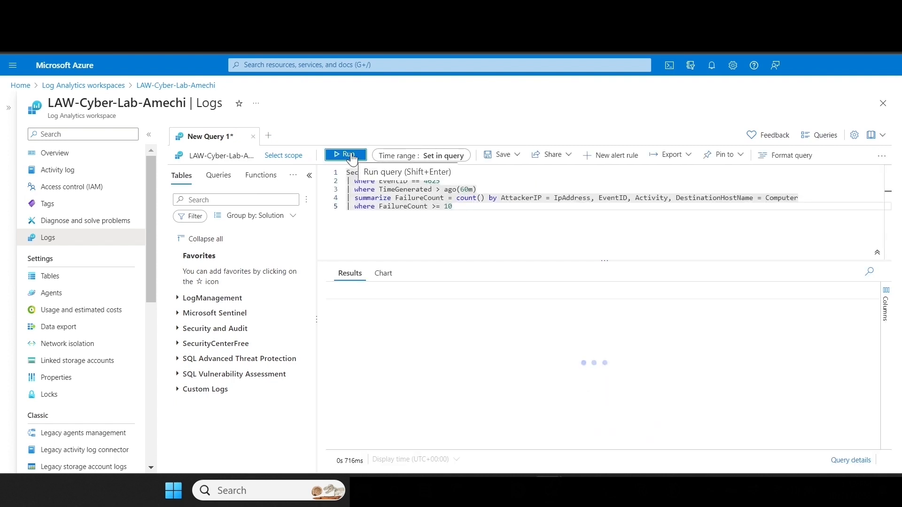
left_click(148, 135)
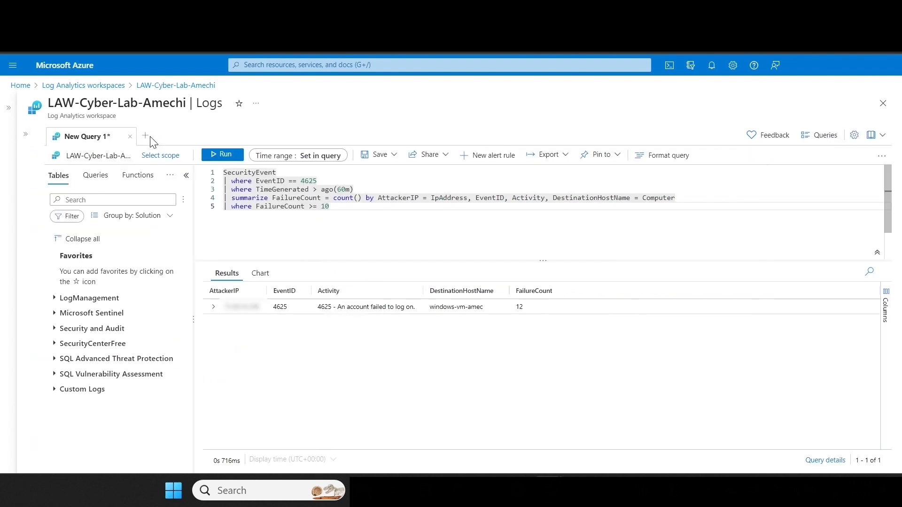
left_click(214, 307)
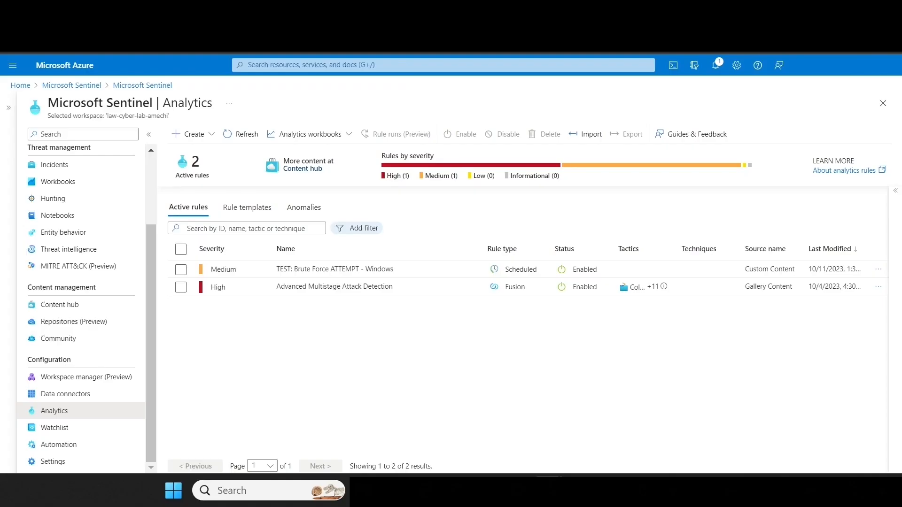
Step: Inspect the Medium 'TEST: Brute Force ATTEMPT - Windows' incident's details, then delete that incident
left_click(66, 171)
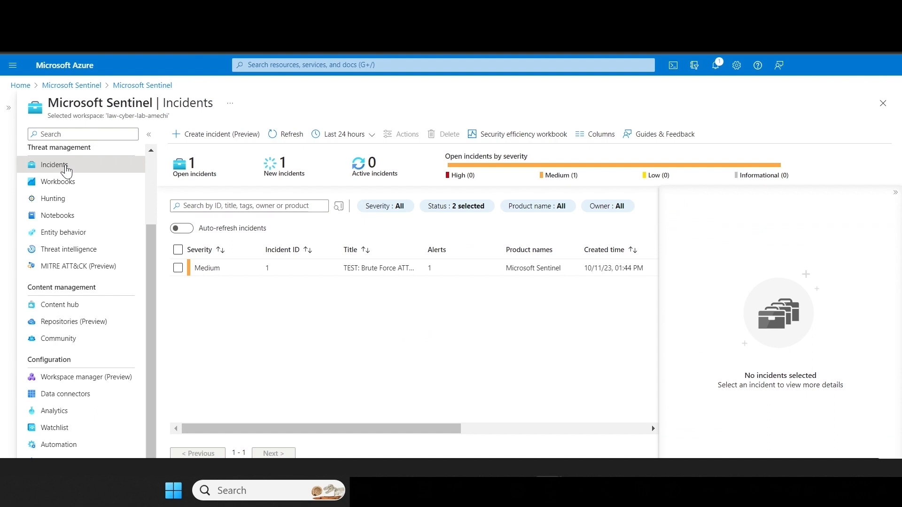
left_click(346, 270)
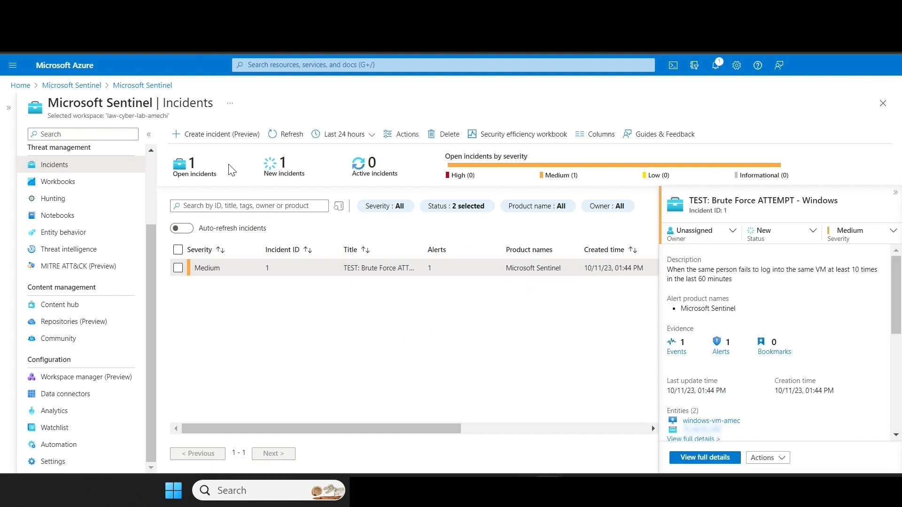
left_click(148, 135)
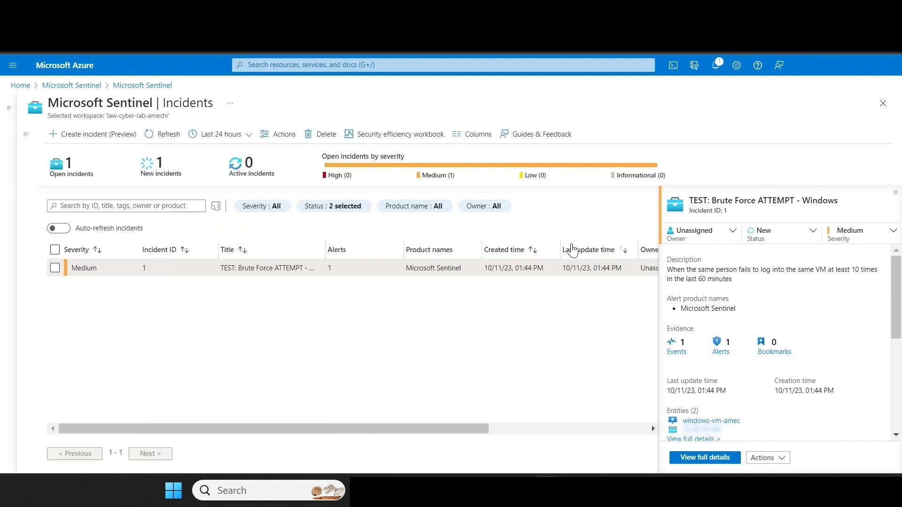
left_click_drag(446, 430, 399, 441)
left_click_drag(900, 281, 900, 326)
left_click(317, 133)
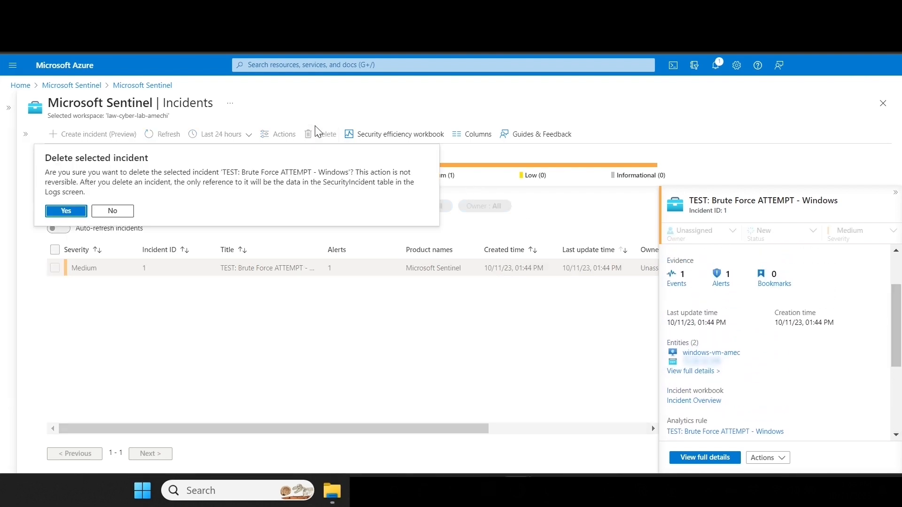
left_click(76, 211)
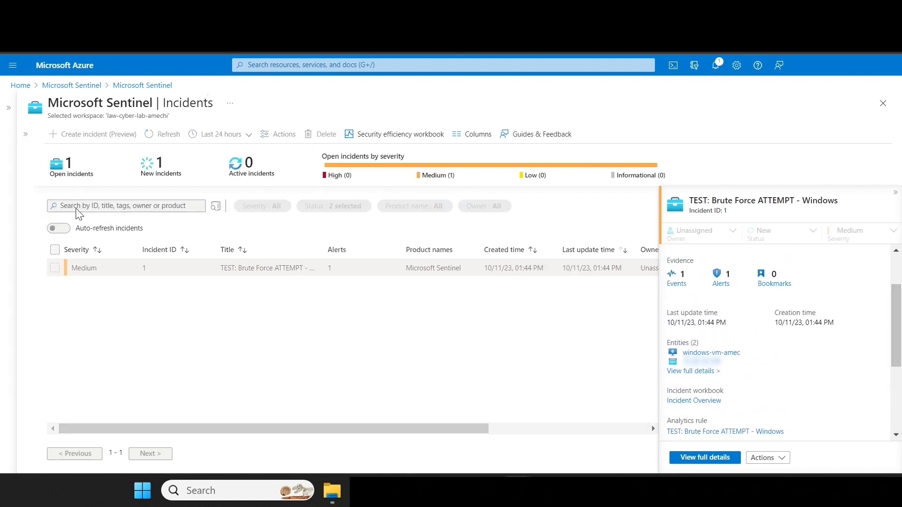
Step: Delete the 'TEST: Brute Force ATTEMPT - Windows' rule from the lab workspace's Analytics page
left_click(71, 86)
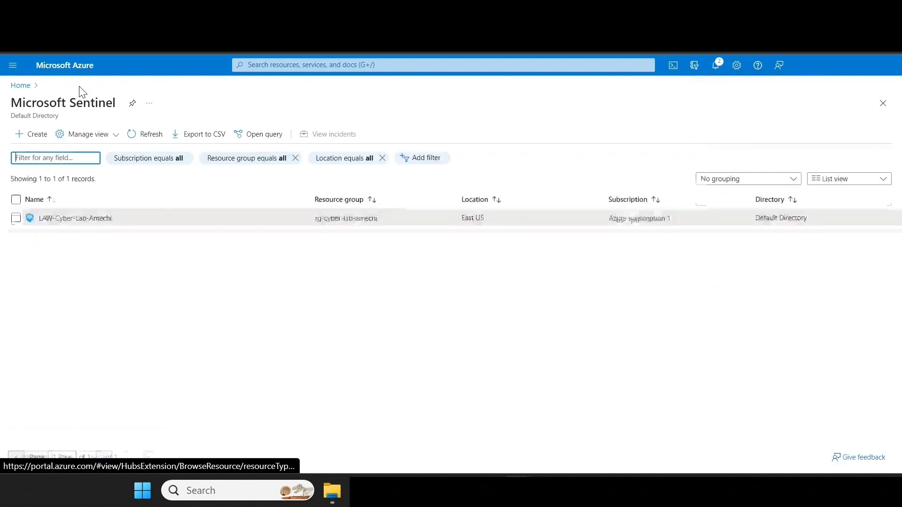
left_click(83, 219)
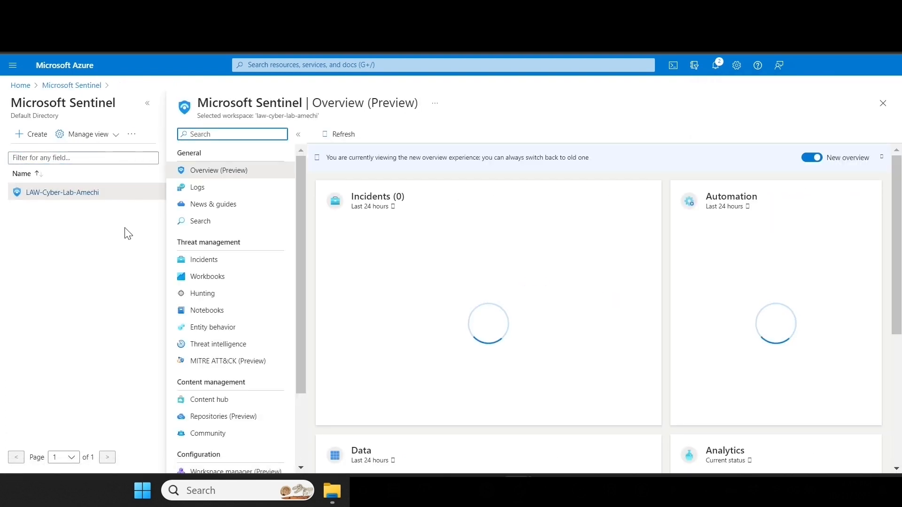
scroll(269, 362, "down", 3)
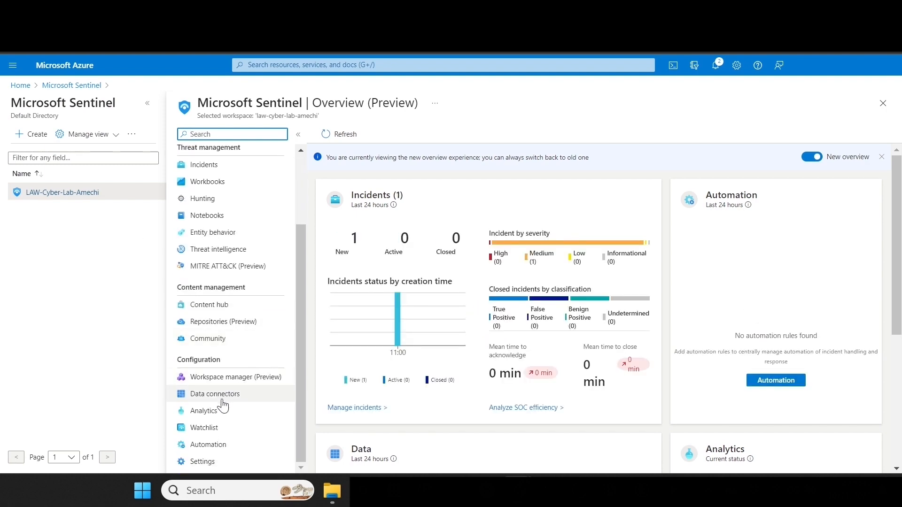
left_click(216, 414)
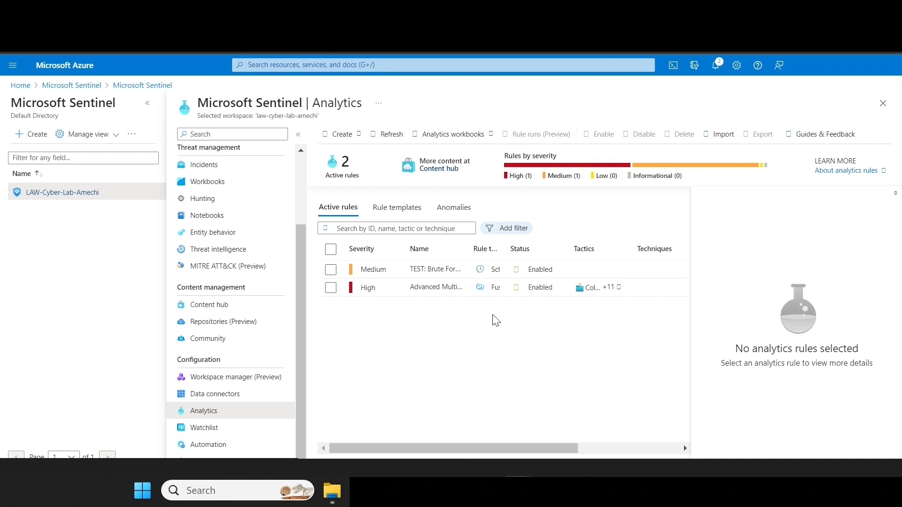
left_click(331, 270)
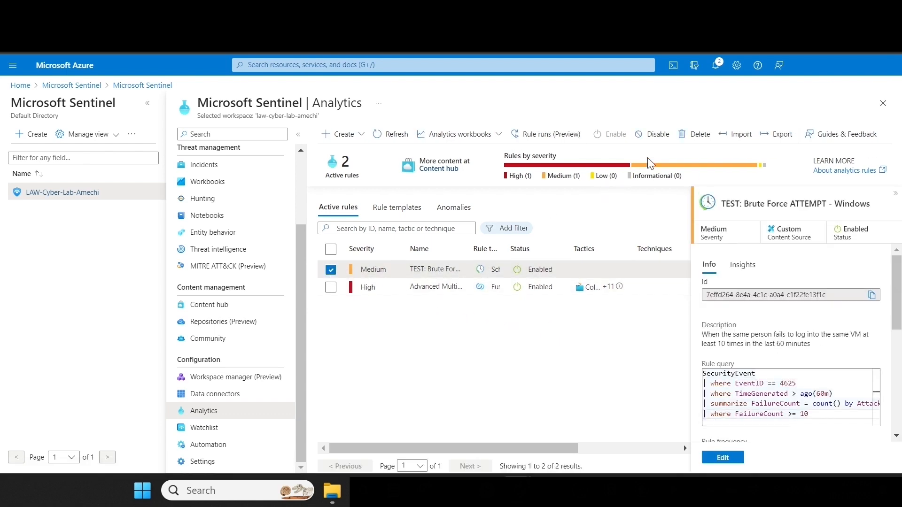
left_click(682, 137)
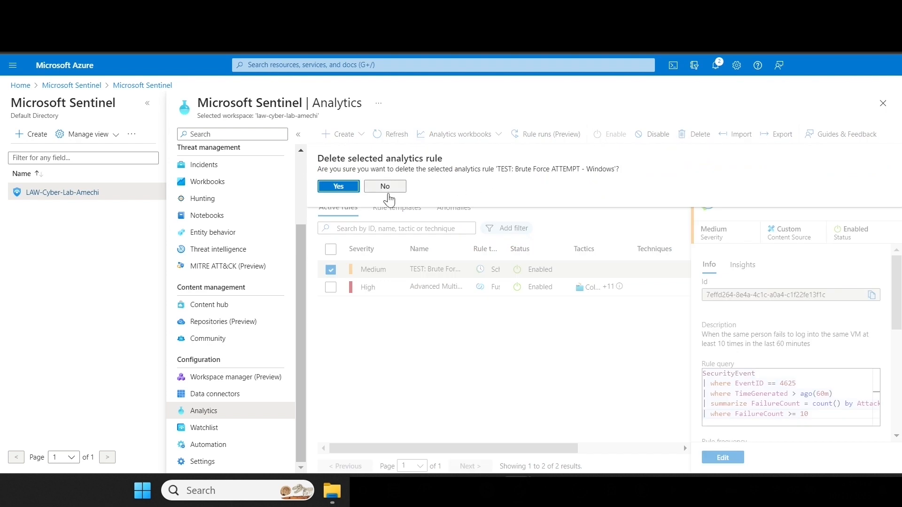
left_click(350, 188)
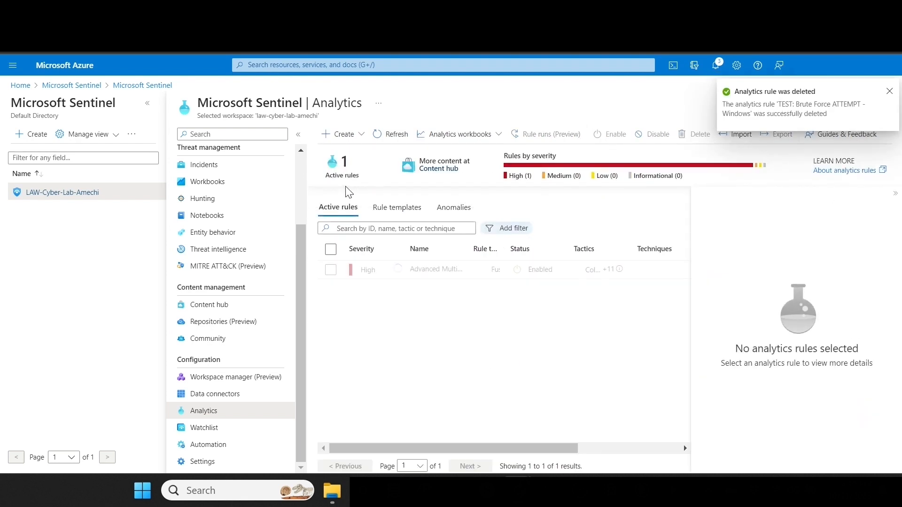
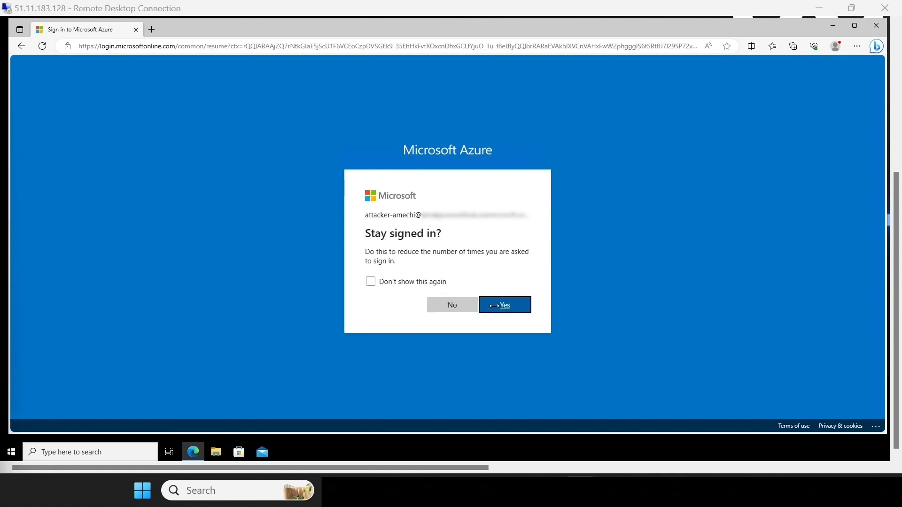
Step: Decline 'Stay signed in?' and sign the attacker test account out of the Azure portal
left_click(453, 306)
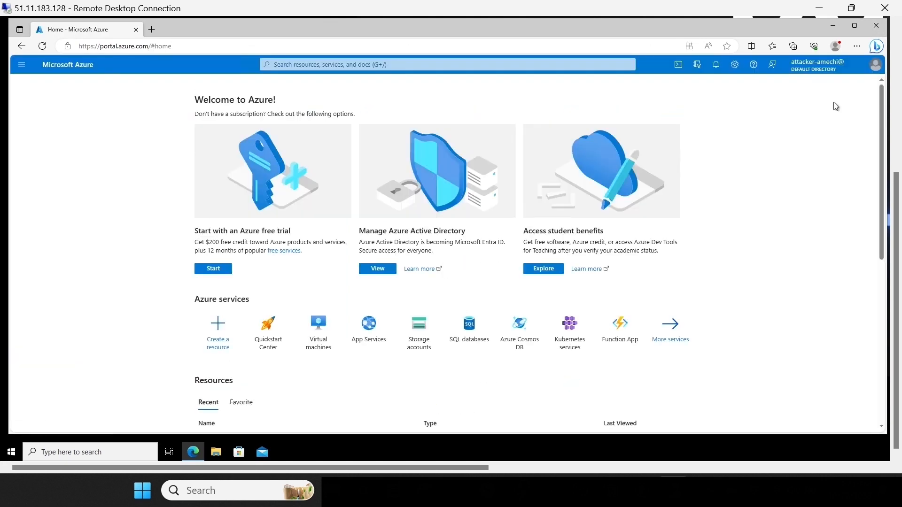
left_click(832, 65)
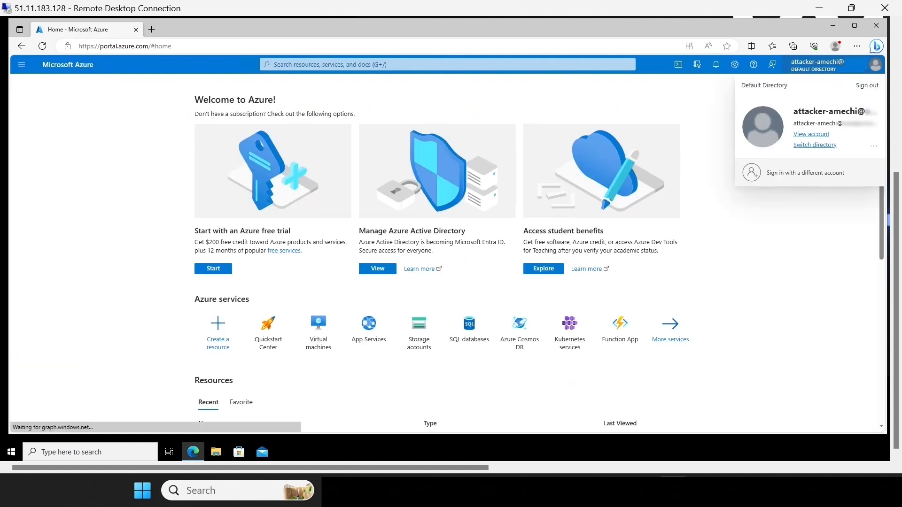
left_click(866, 85)
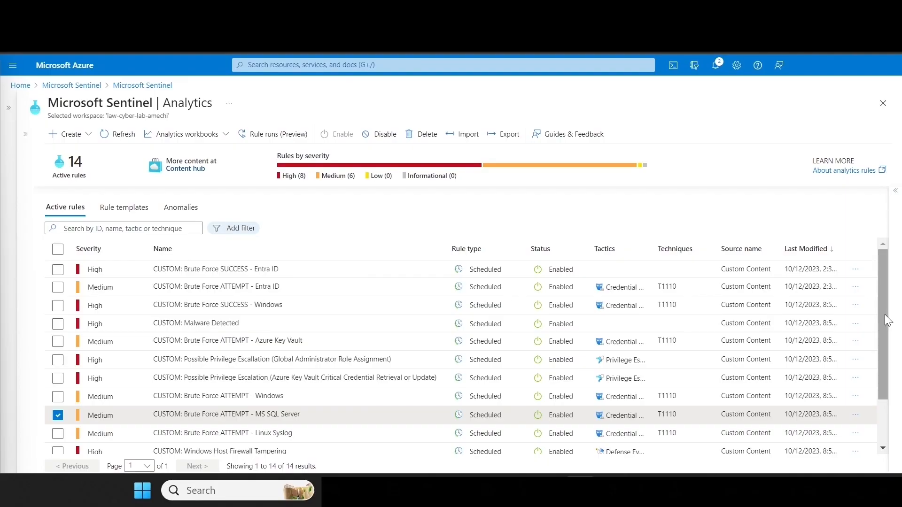
Step: Expand the 'CUSTOM: Brute Force ATTEMPT - MS SQL Server' rule details and scroll through its query for EventID 18456
left_click_drag(884, 314, 881, 362)
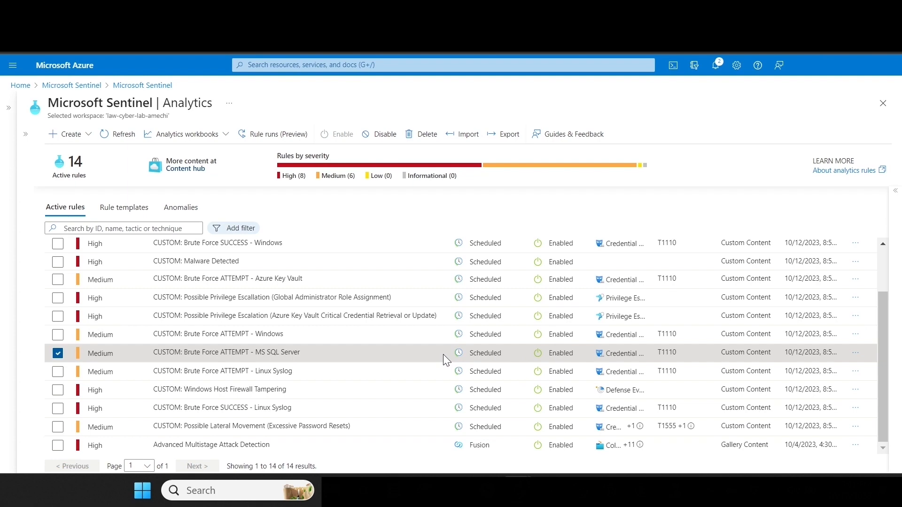
left_click(896, 193)
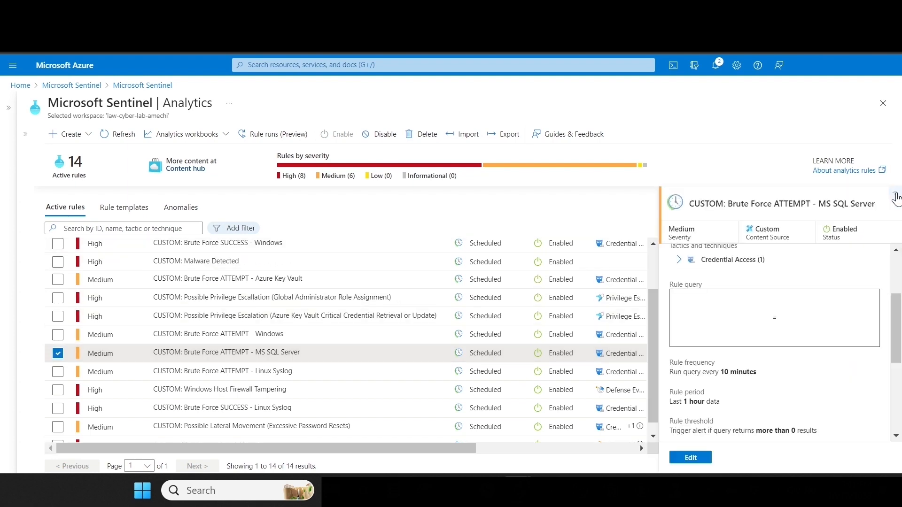
left_click_drag(877, 314, 877, 338)
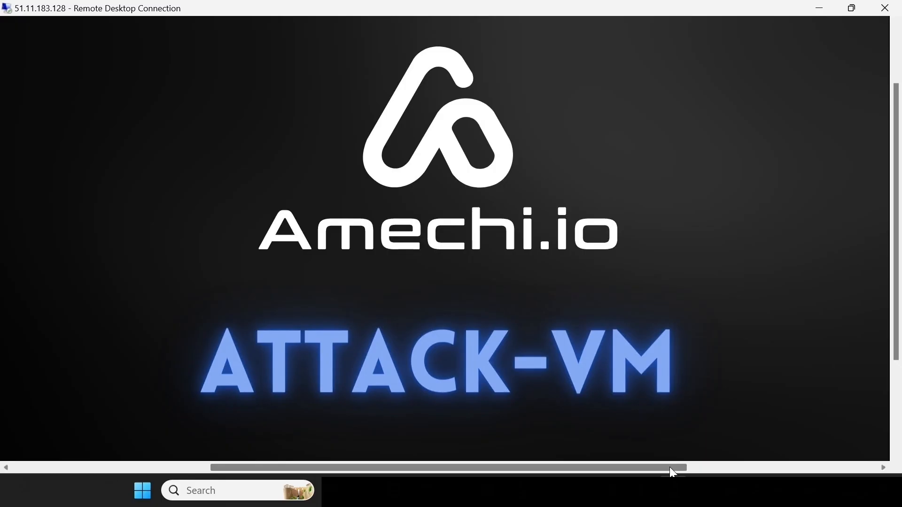
Step: Scroll the ATTACK-VM Remote Desktop window to bring SSMS and its login-failed error into view
left_click_drag(669, 467, 471, 464)
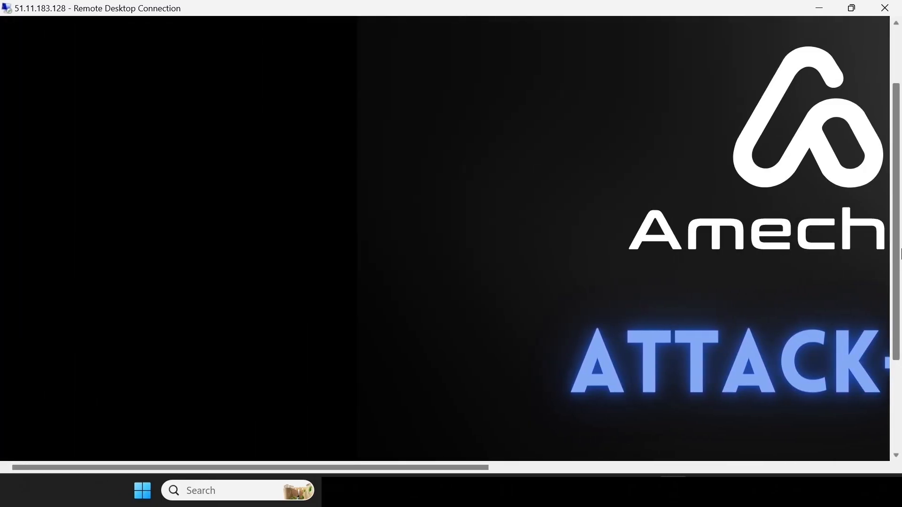
left_click_drag(898, 261, 898, 347)
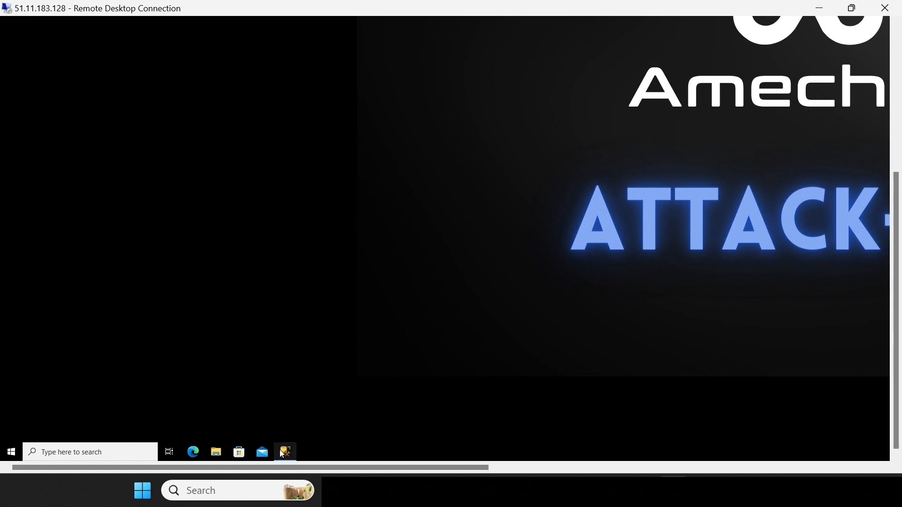
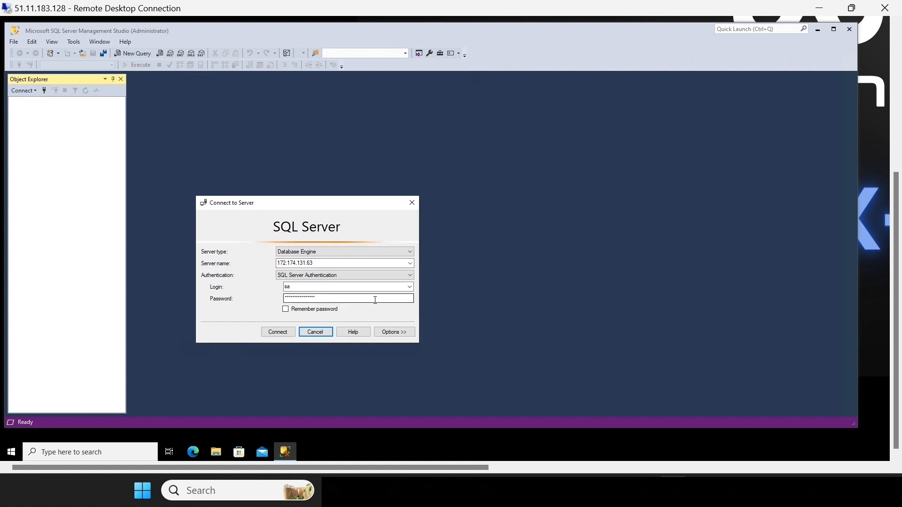
Step: Fix the mistyped sa password and retry the connection to 172.174.131.63
key("BackSpace")
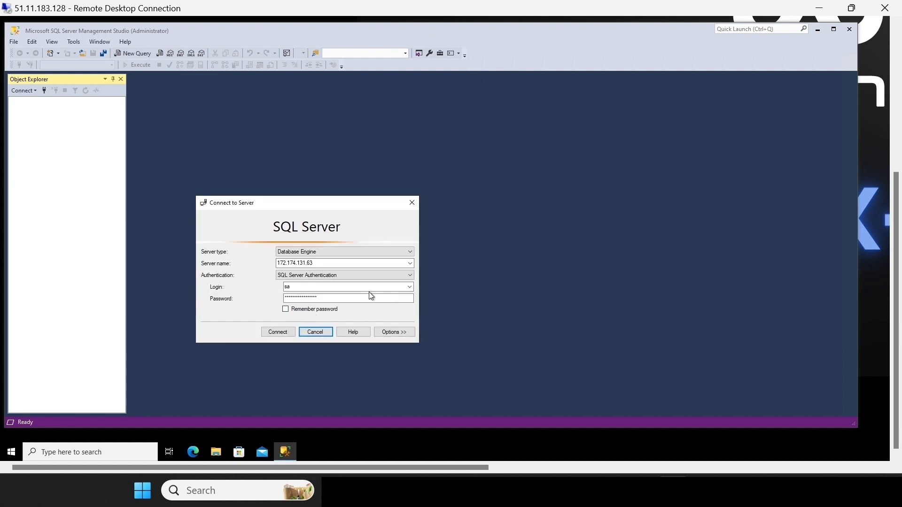
left_click(287, 331)
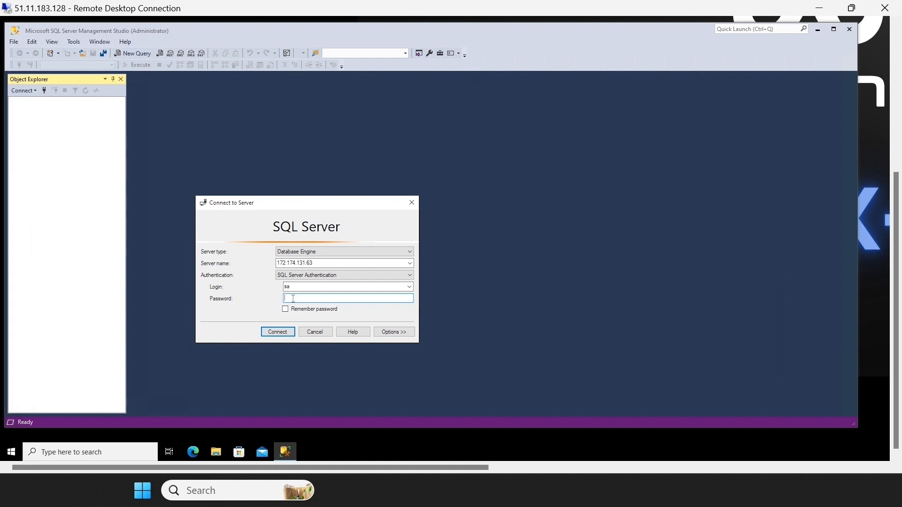
Step: Connect as sa to 172.174.131.63 and expand the Databases, Security and Server Objects folders
left_click(279, 332)
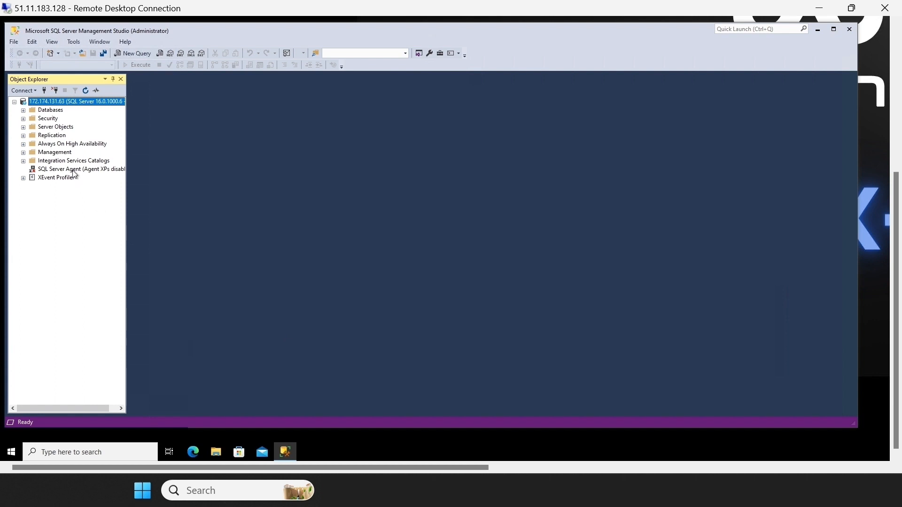
left_click(23, 110)
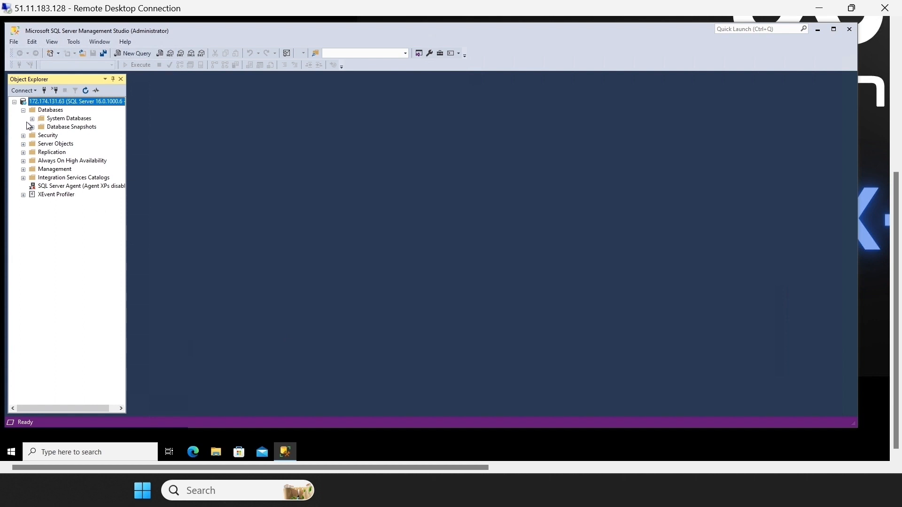
left_click(23, 136)
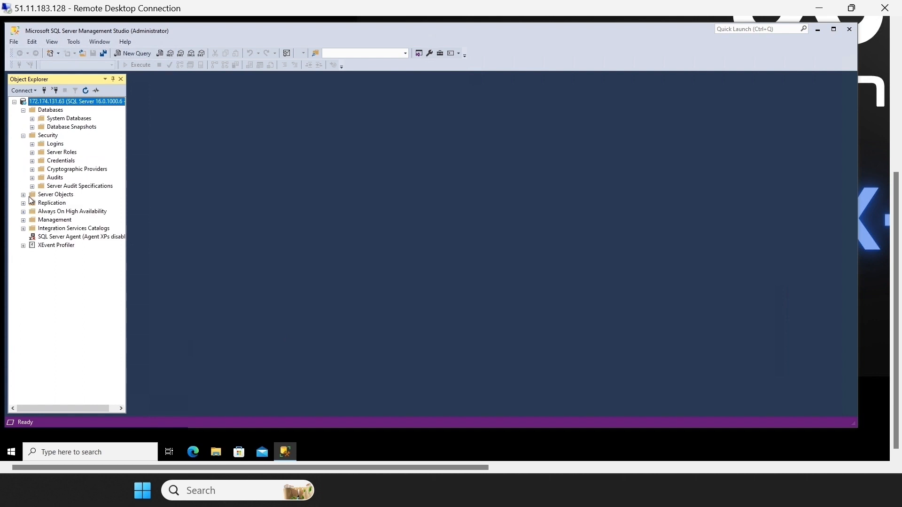
left_click(22, 195)
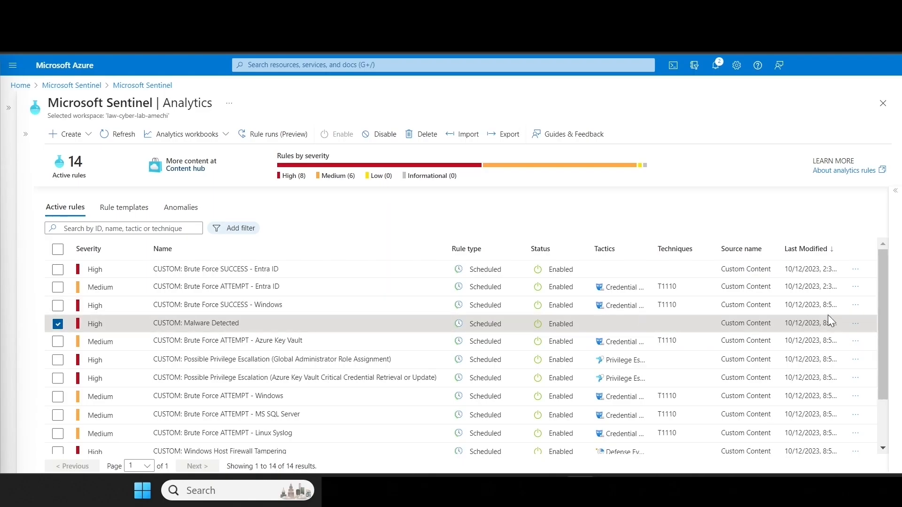
Step: Open the CUSTOM: Malware Detected rule details and scroll to its event ID 1116/1117 query
left_click(895, 192)
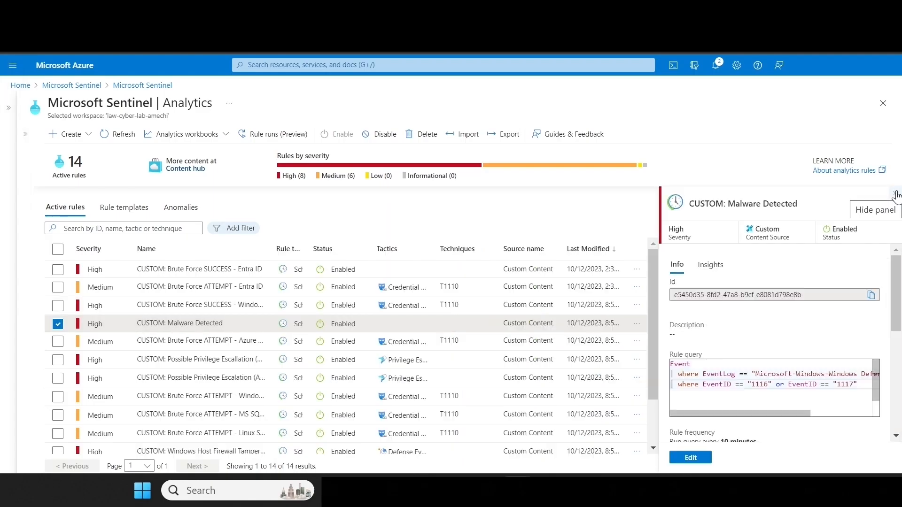
scroll(897, 342, "down", 1)
scroll(896, 341, "down", 1)
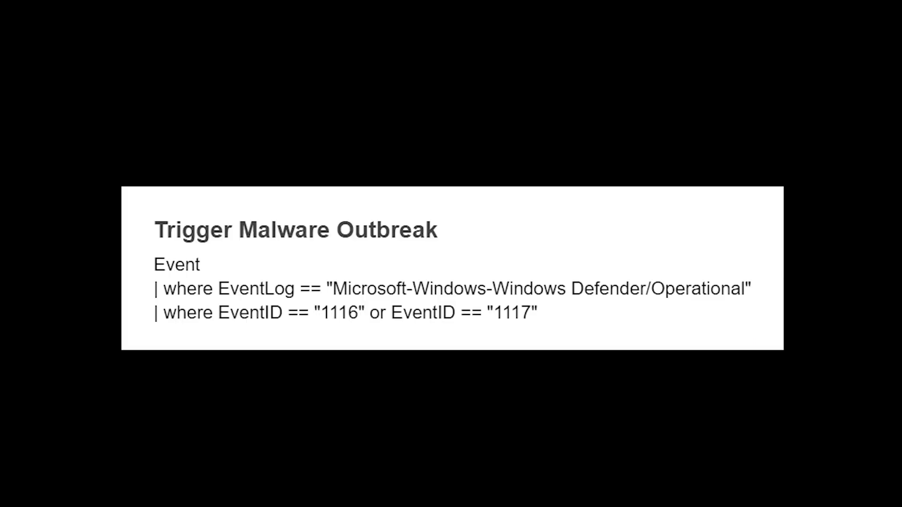
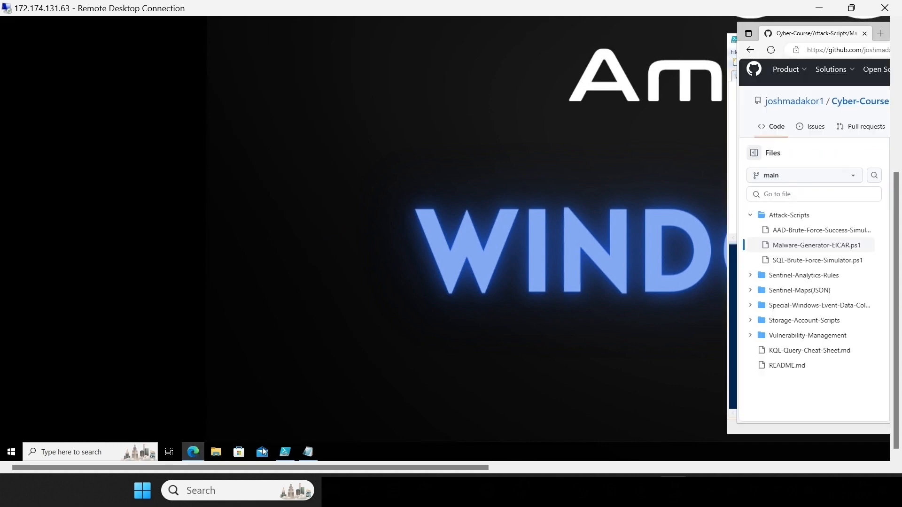
Step: Copy both halves of the EICAR test string from the GitHub script into Notepad
left_click_drag(311, 465, 695, 475)
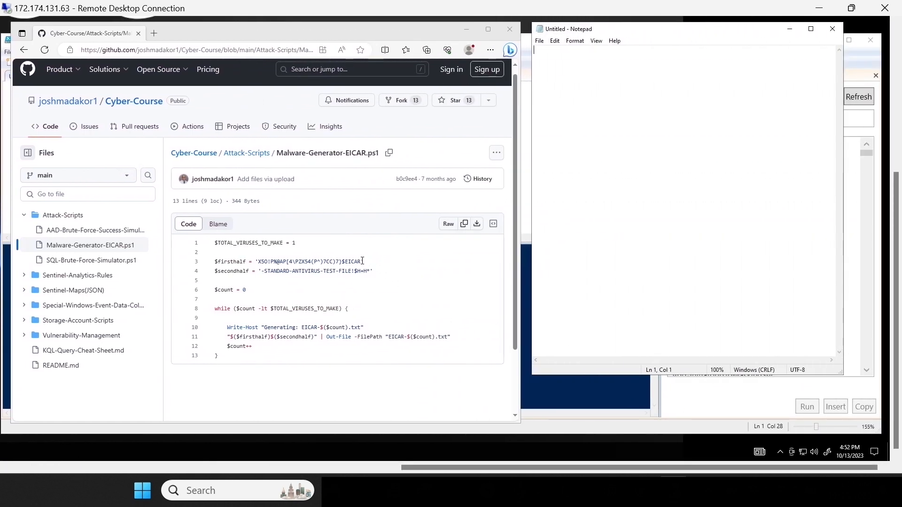
mouse_move(361, 261)
left_mouse_down()
mouse_move(258, 261)
mouse_move(370, 273)
left_mouse_up()
key("ctrl+c")
left_click(560, 69)
key("ctrl+v")
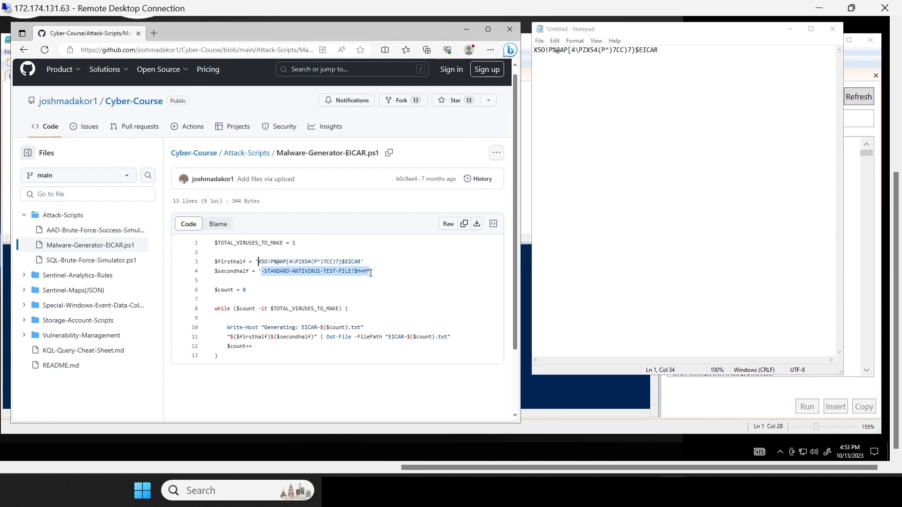
left_click(657, 50)
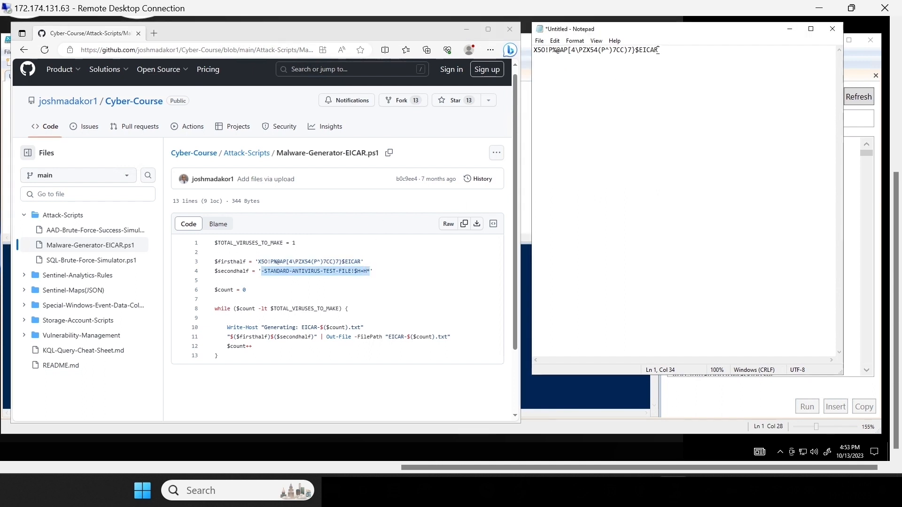
key("ctrl+v")
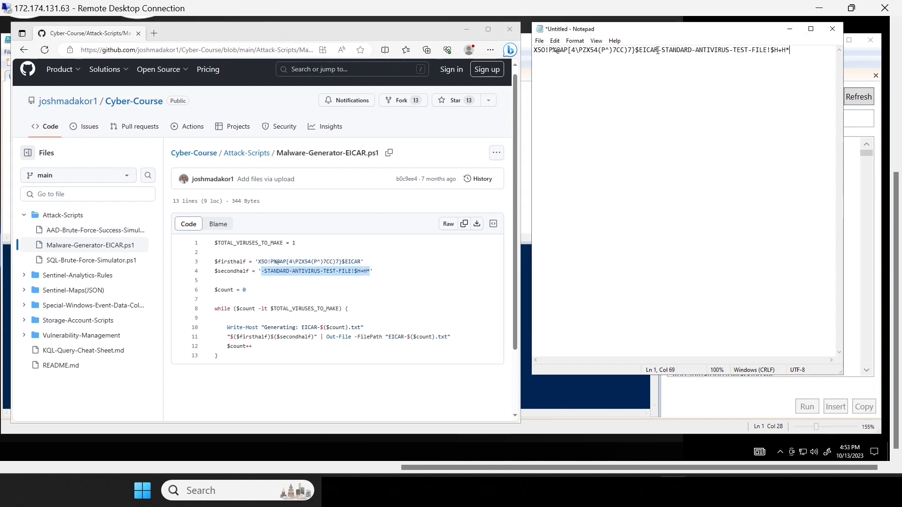
Step: Save the Notepad text as a file named 'EICAR - Test 1'
left_click(539, 41)
left_click(562, 86)
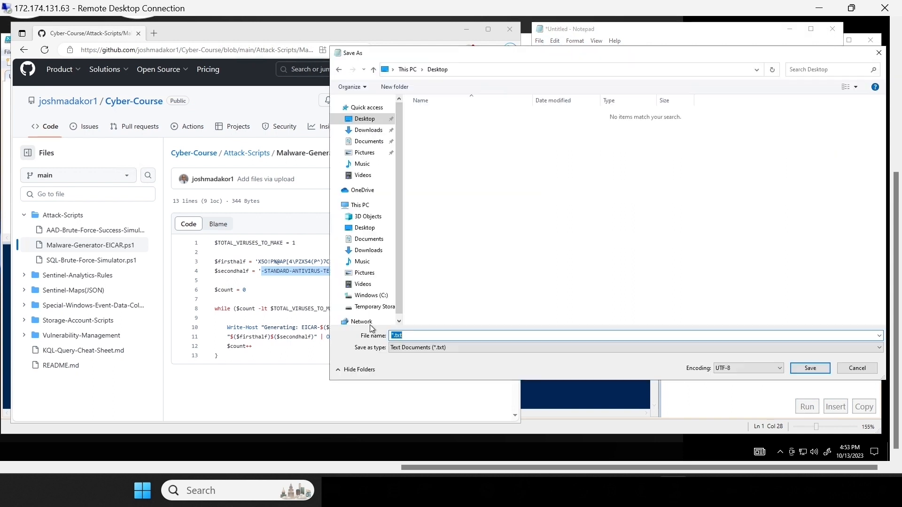
type("EICAR - Test 1")
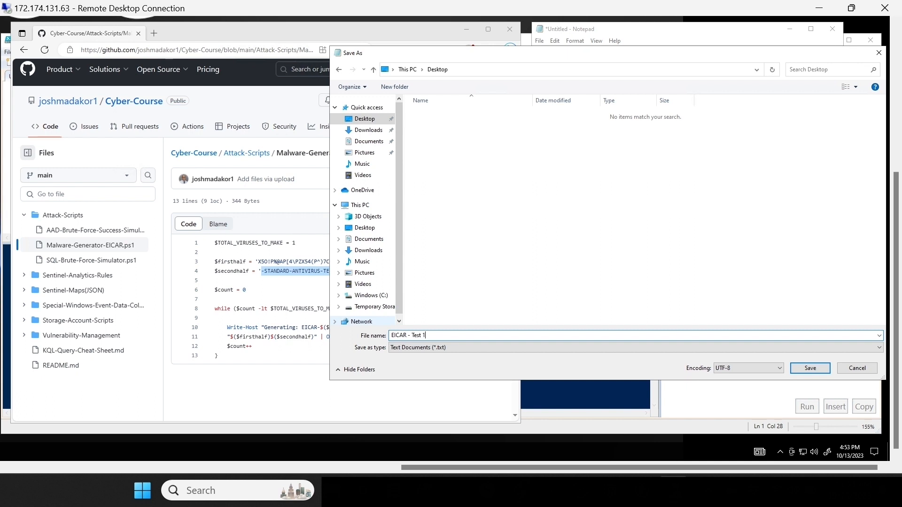
left_click(810, 369)
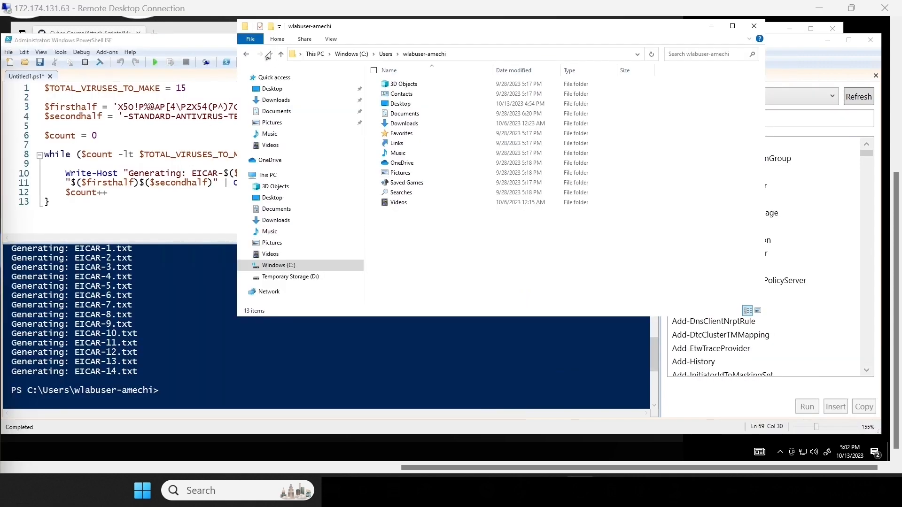
Step: Run the EICAR generator script, open EICAR-1 and dismiss the virus warning
left_click(155, 64)
left_click(346, 29)
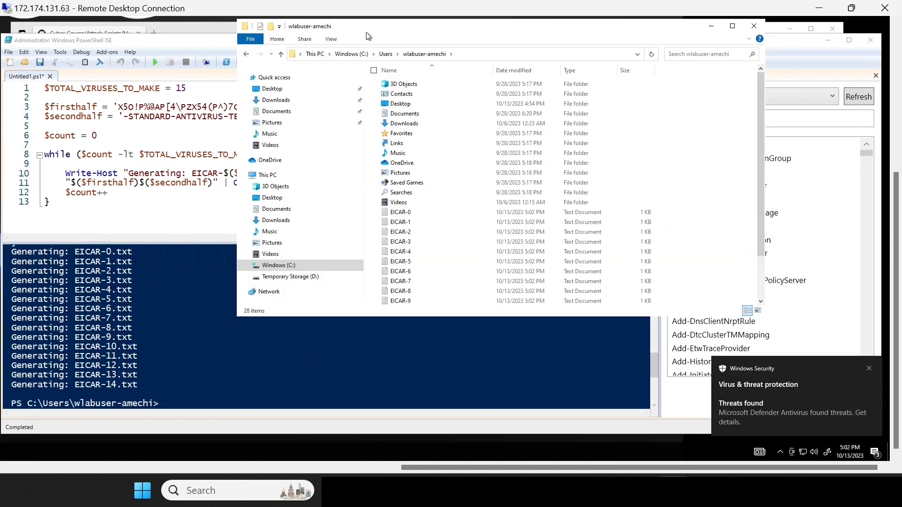
double_click(424, 222)
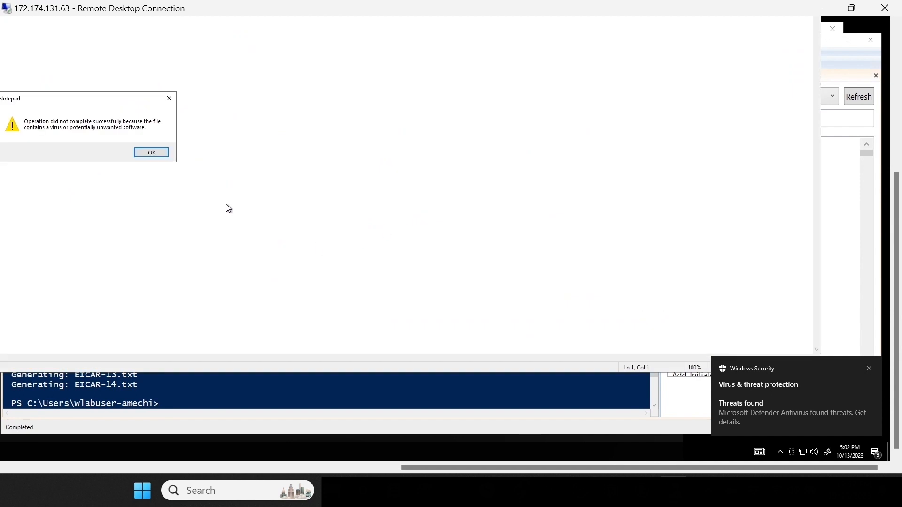
left_click(150, 154)
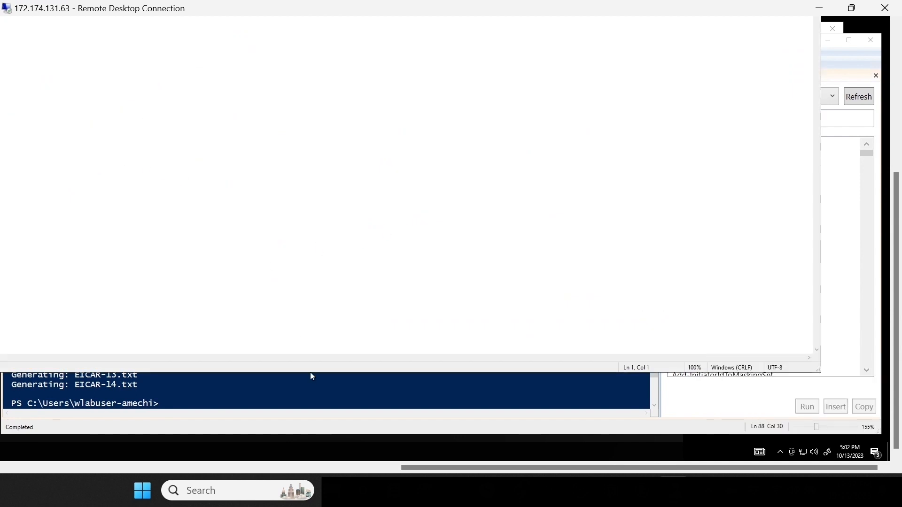
Step: Rerun the generator script and check the EICAR files in the home folder
left_click(340, 427)
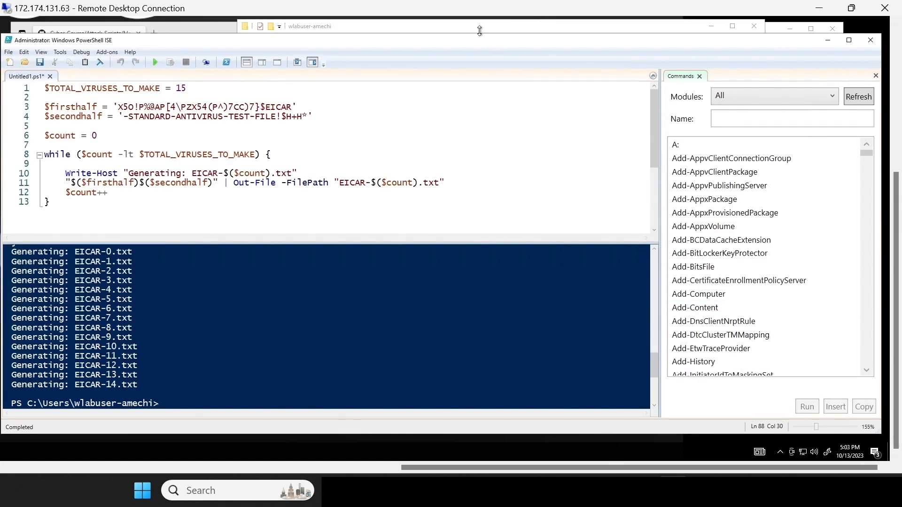
left_click(479, 30)
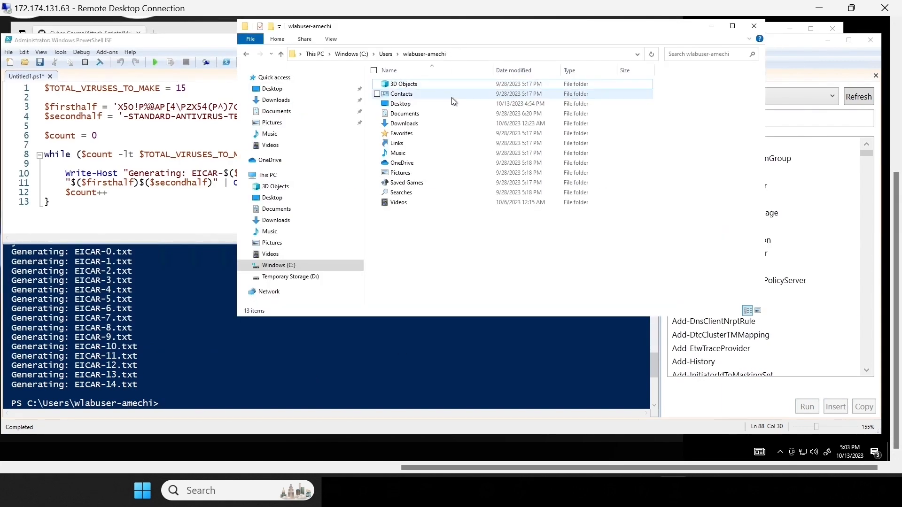
left_click(153, 64)
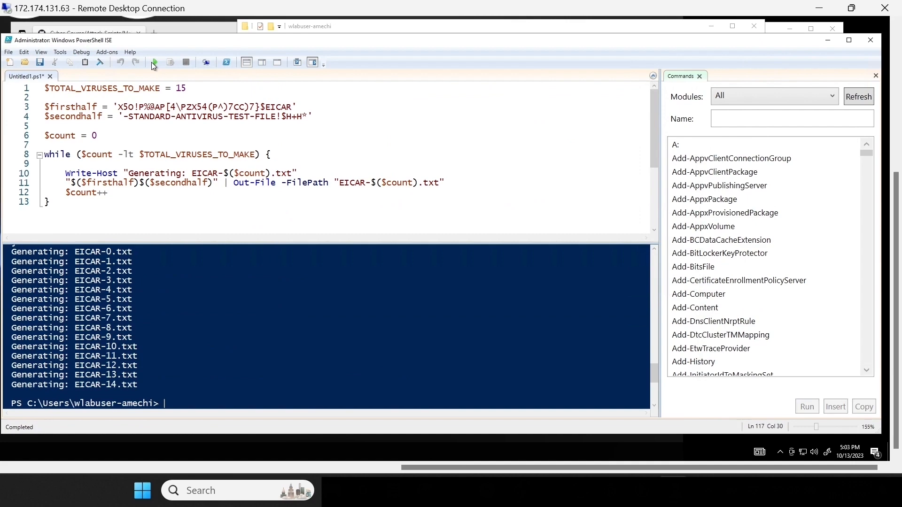
left_click(469, 25)
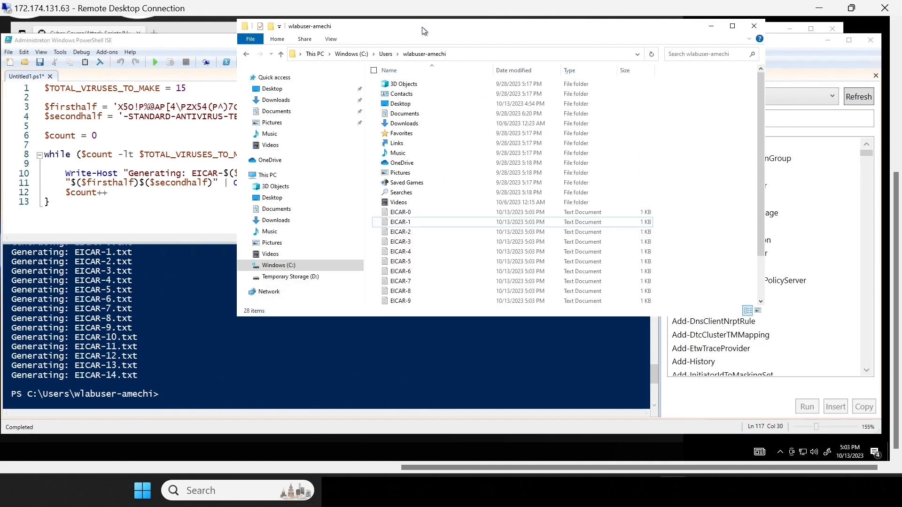
left_click(463, 55)
key("Escape")
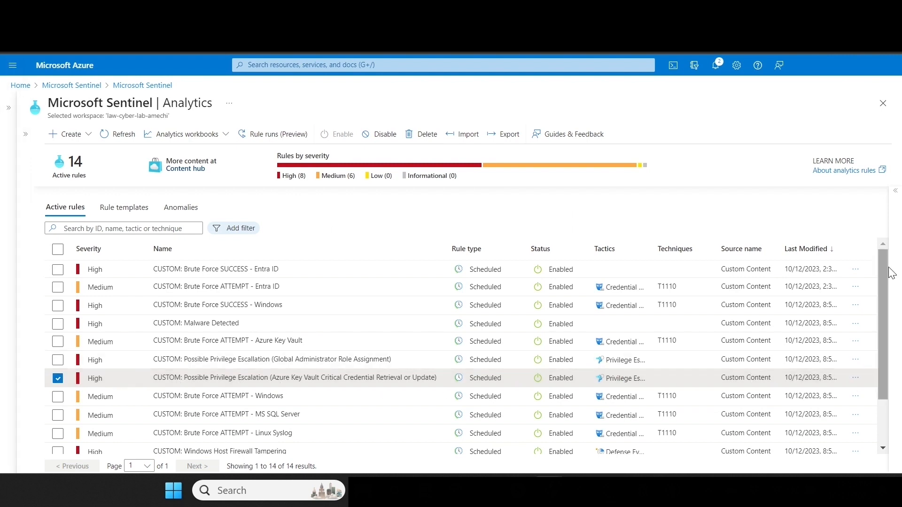
Step: Open the Azure Key Vault privilege escalation rule's details and expand the pane to its query
left_click(897, 193)
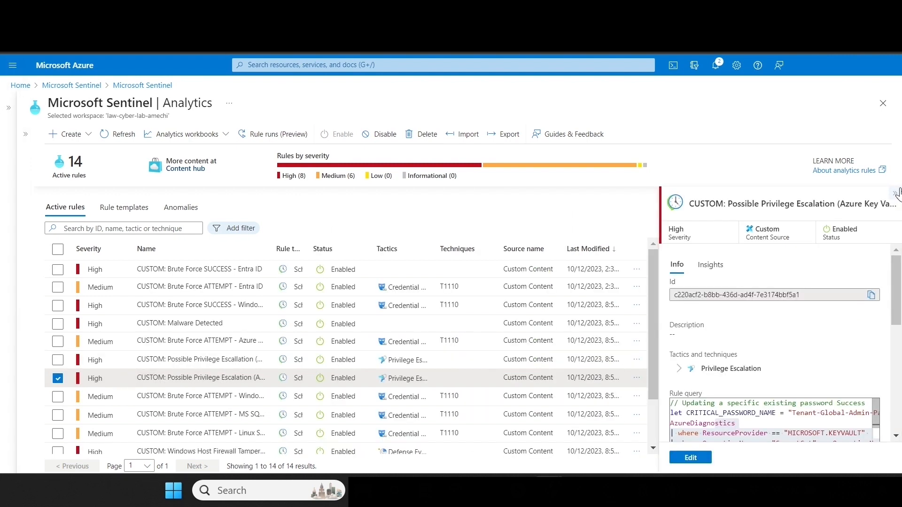
left_click_drag(897, 288, 897, 311)
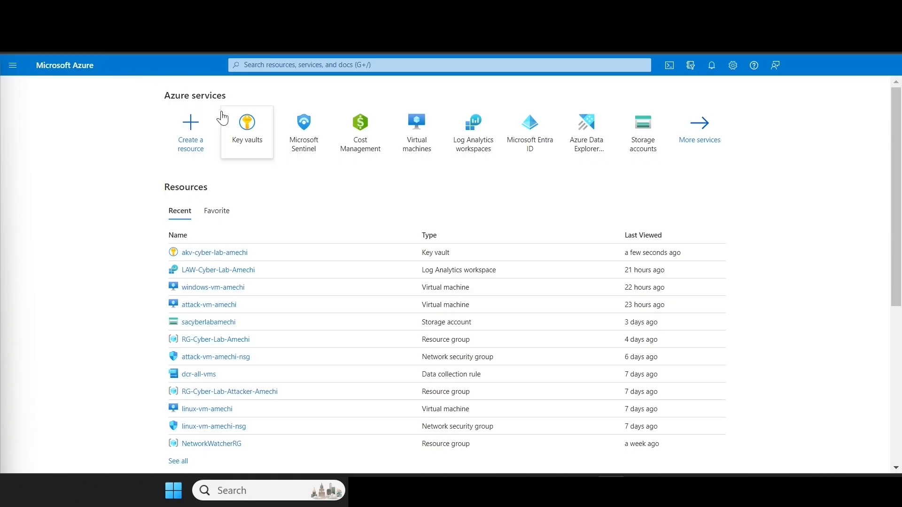
Step: Reveal and re-hide the lab vault's tenant global admin password secret, then return Home
left_click(238, 134)
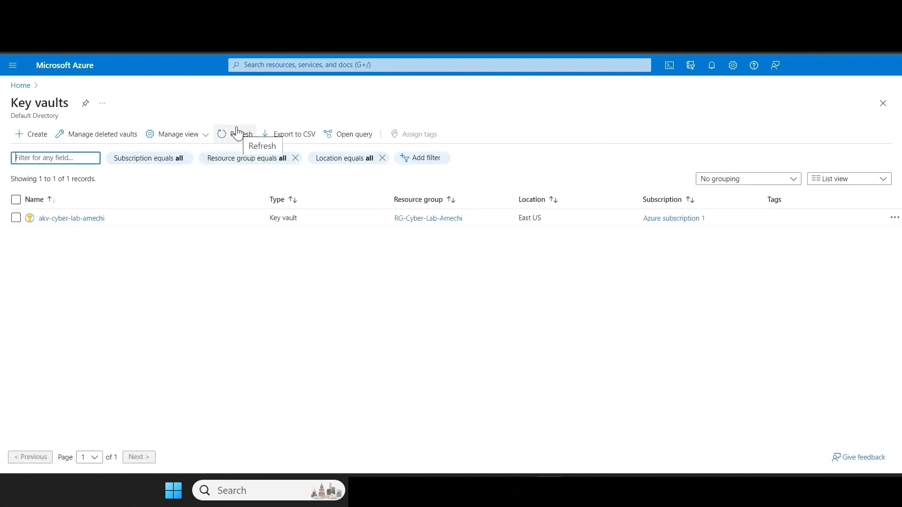
left_click(95, 219)
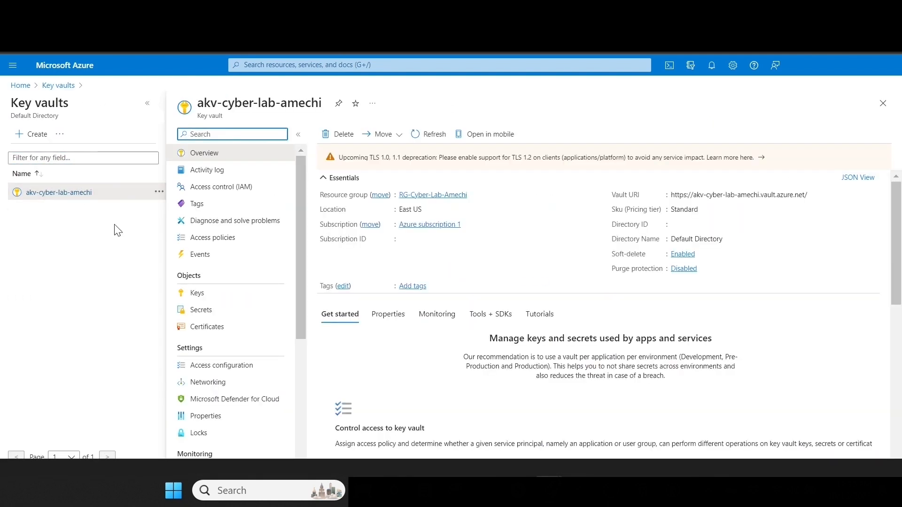
left_click(196, 311)
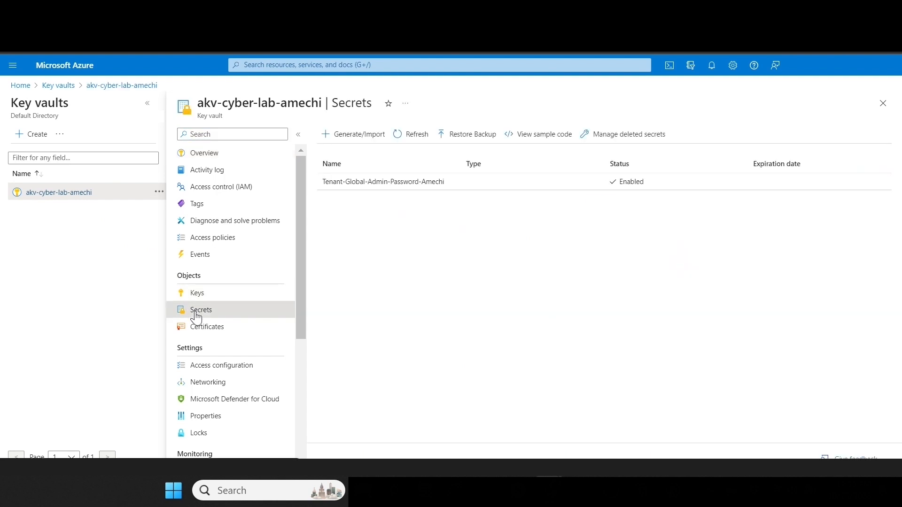
left_click(387, 187)
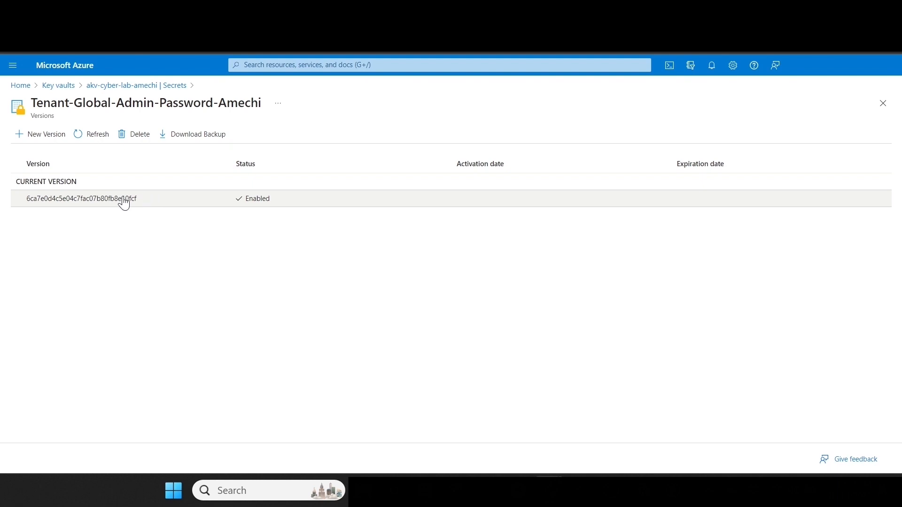
left_click(125, 204)
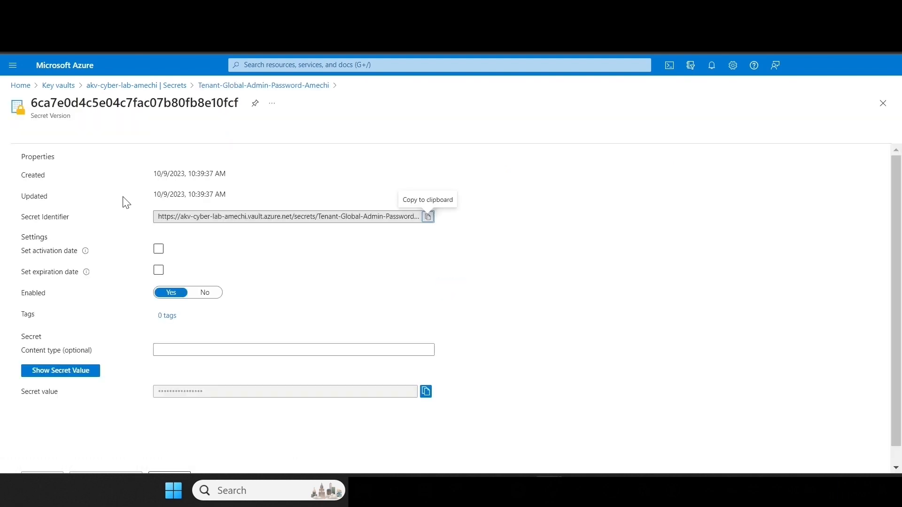
left_click(92, 374)
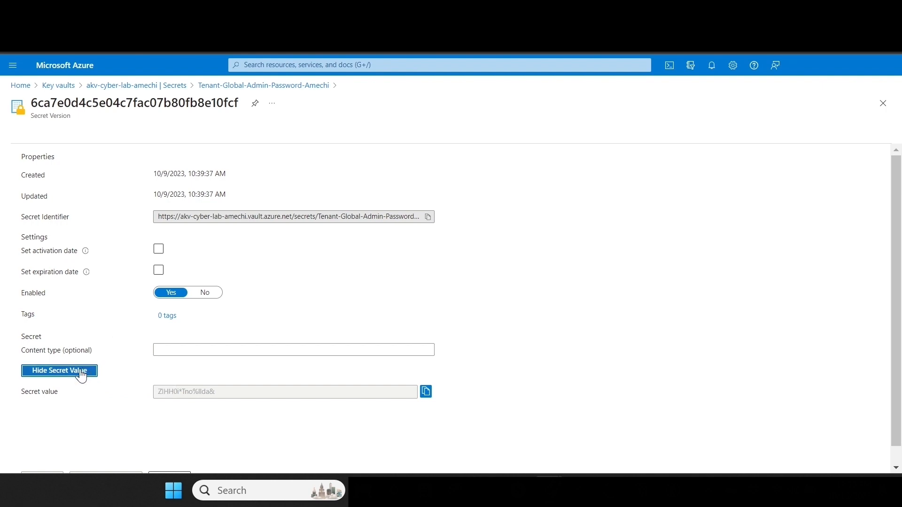
left_click(82, 373)
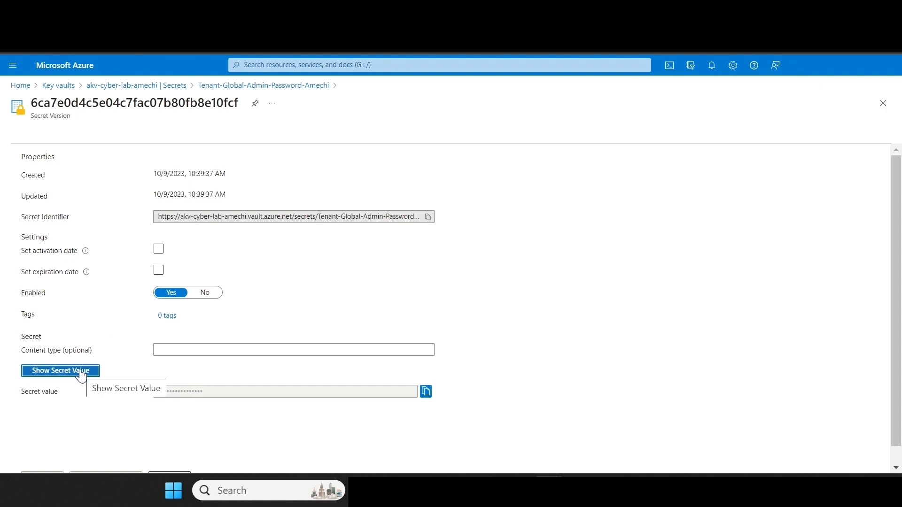
left_click(21, 85)
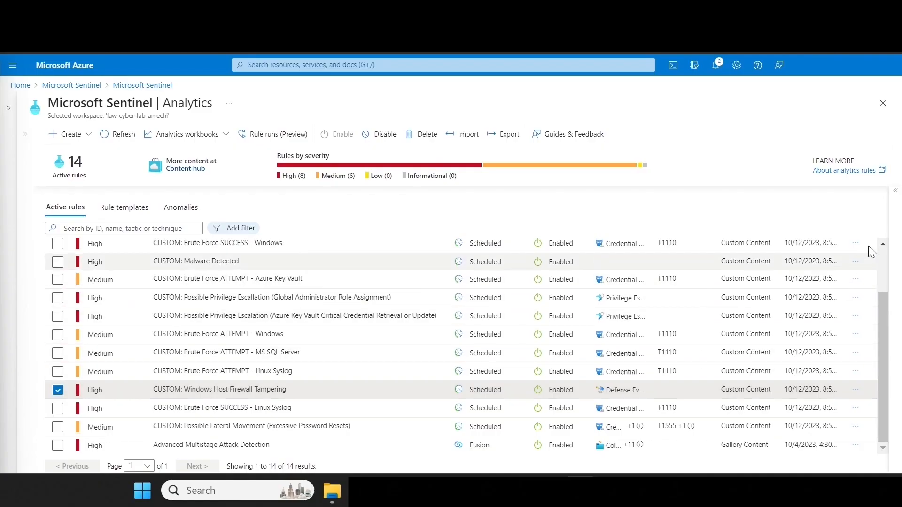
Step: Check the Windows Host Firewall Tampering rule, then set Domain, Private and Public firewall states On
left_click(895, 190)
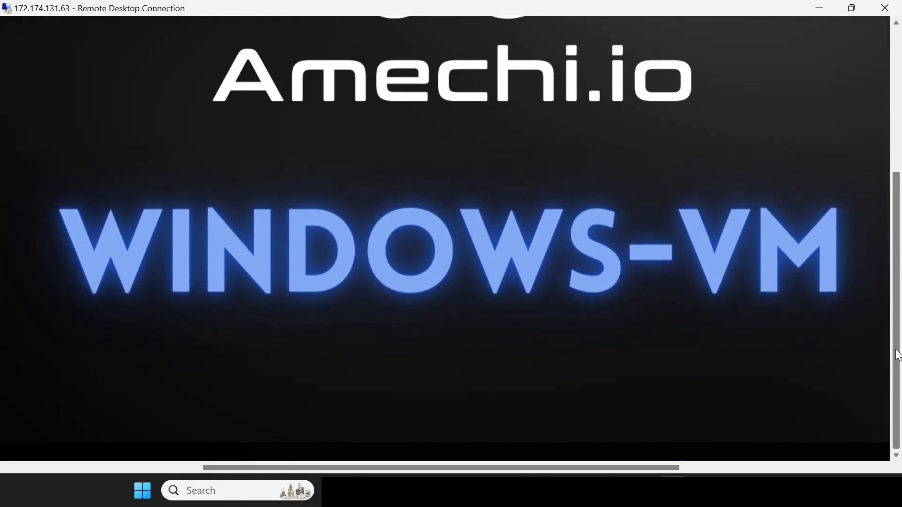
left_click_drag(619, 471, 418, 471)
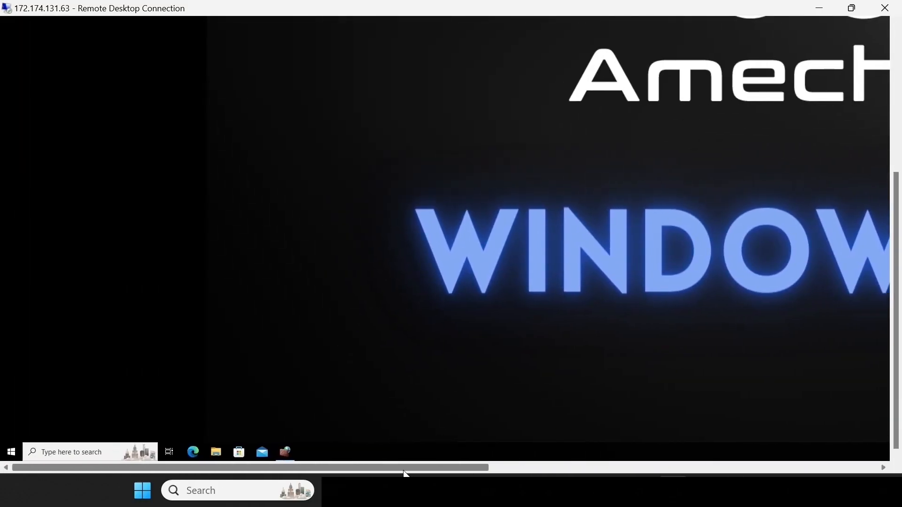
left_click(285, 453)
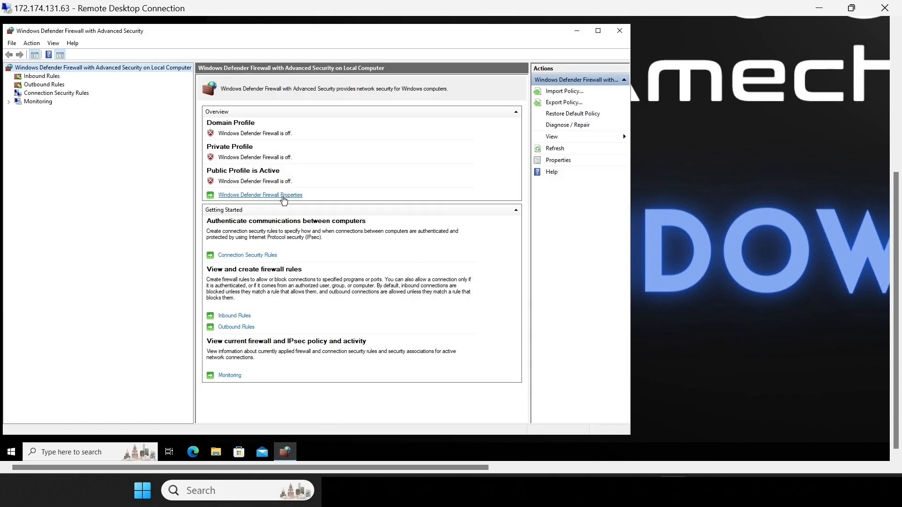
left_click(284, 196)
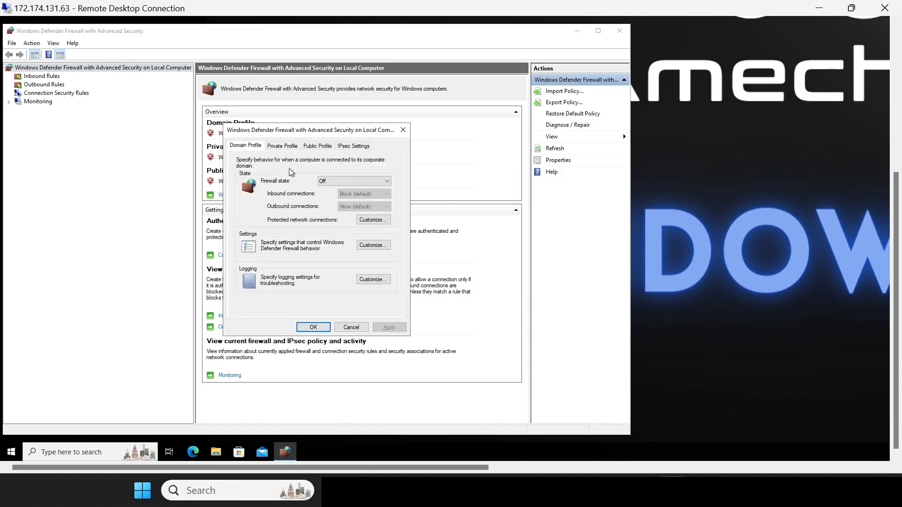
left_click(335, 181)
left_click(337, 193)
left_click(393, 327)
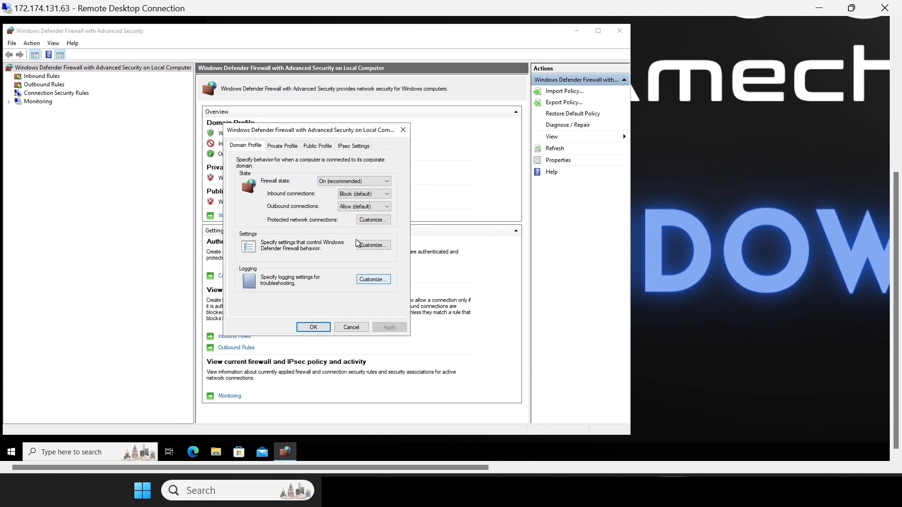
left_click(282, 146)
left_click(338, 181)
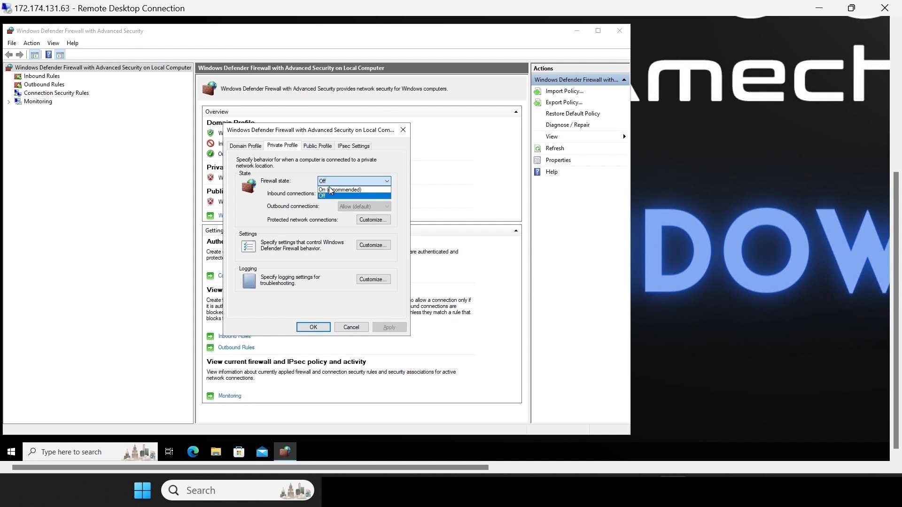
left_click(337, 190)
left_click(324, 146)
left_click(331, 182)
left_click(335, 190)
left_click(389, 327)
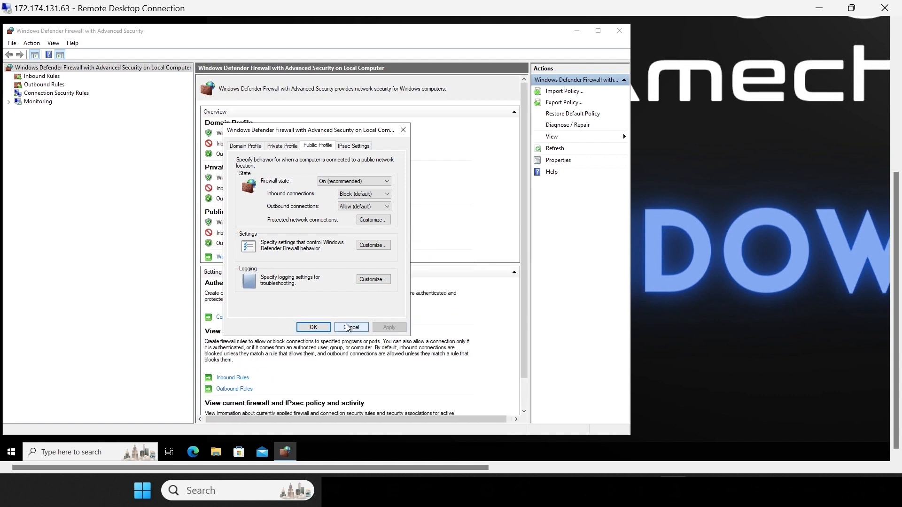
left_click(314, 328)
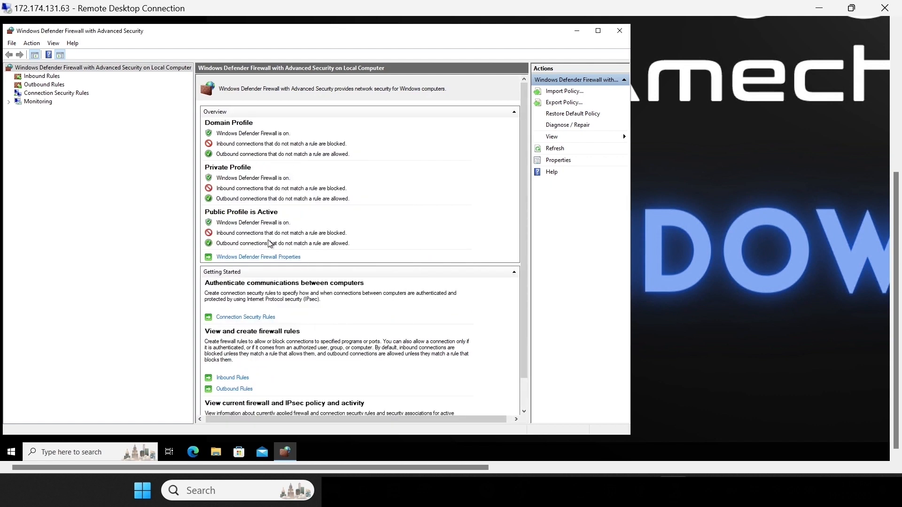
Step: Set the Domain, Private and Public firewall profiles to Off and apply
left_click(272, 257)
left_click(332, 181)
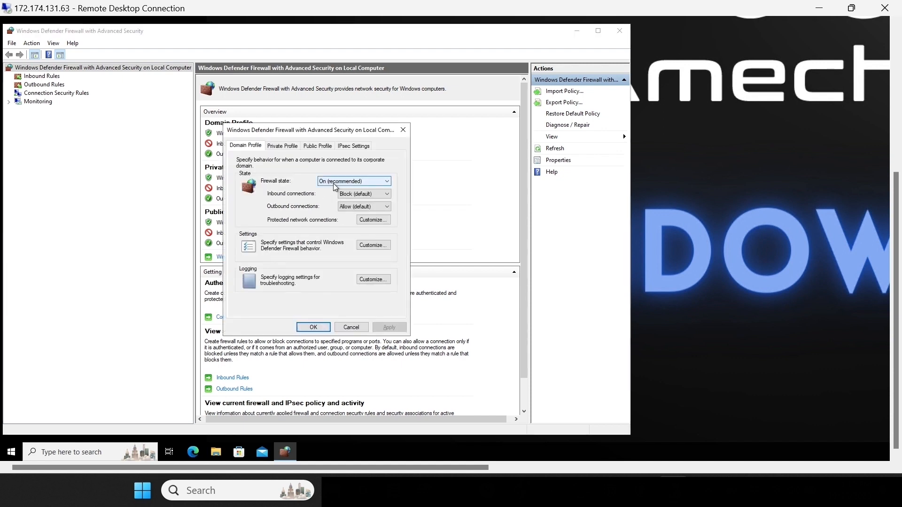
left_click(333, 196)
left_click(287, 147)
left_click(333, 183)
left_click(336, 195)
left_click(320, 147)
left_click(334, 182)
left_click(337, 198)
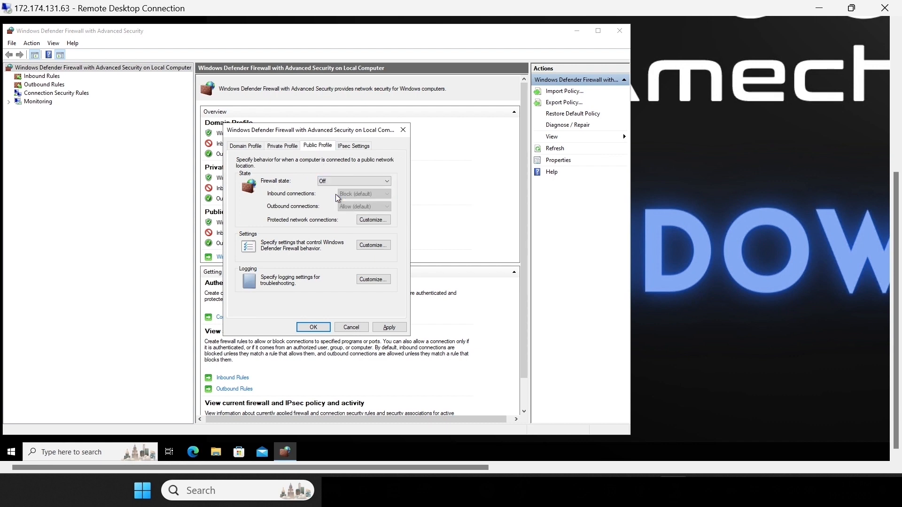
left_click(390, 329)
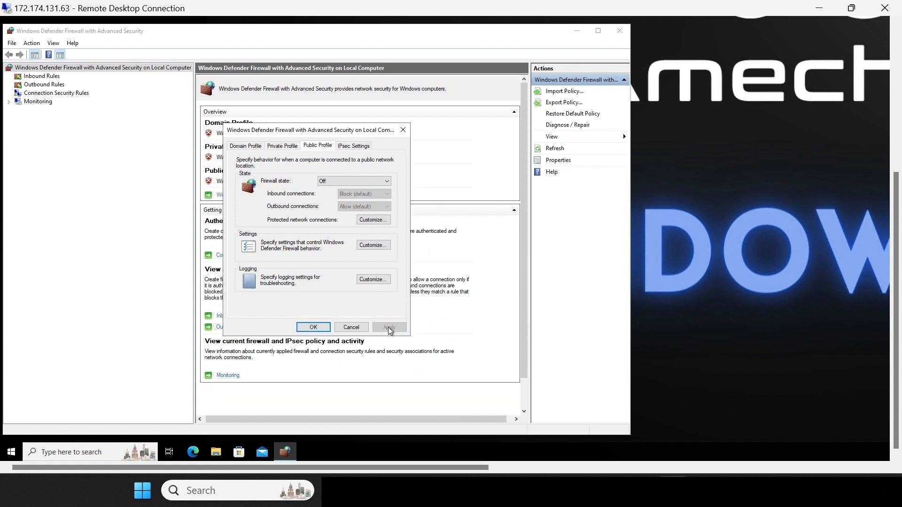
left_click(314, 328)
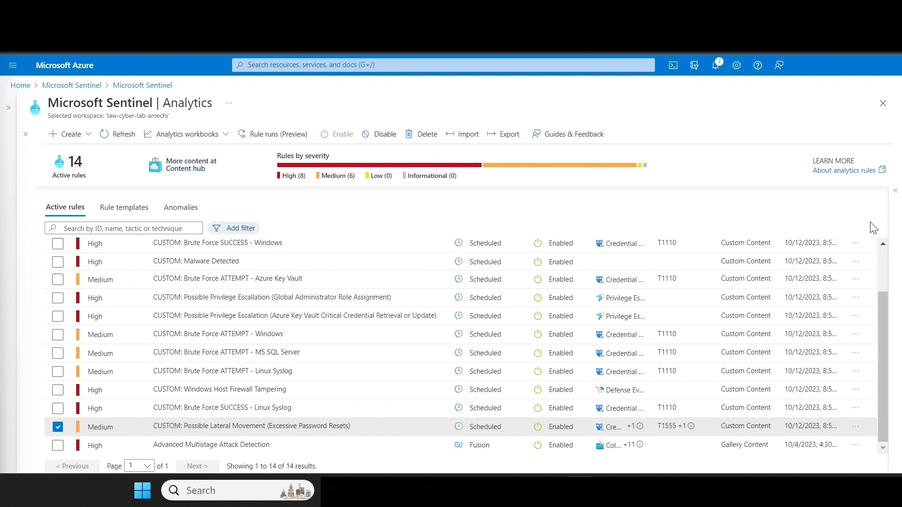
Step: Open the Excessive Password Resets rule's details and scroll down to its query
left_click(895, 192)
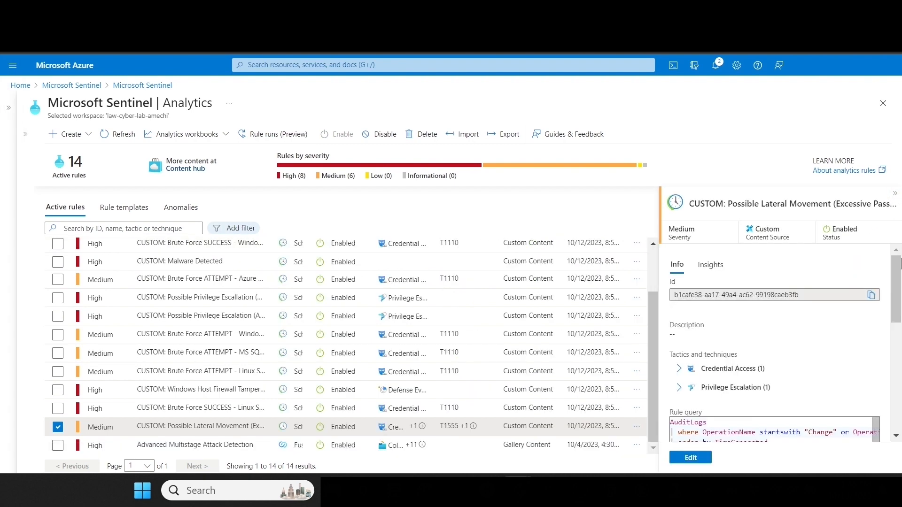
scroll(896, 308, "down", 2)
scroll(896, 307, "down", 3)
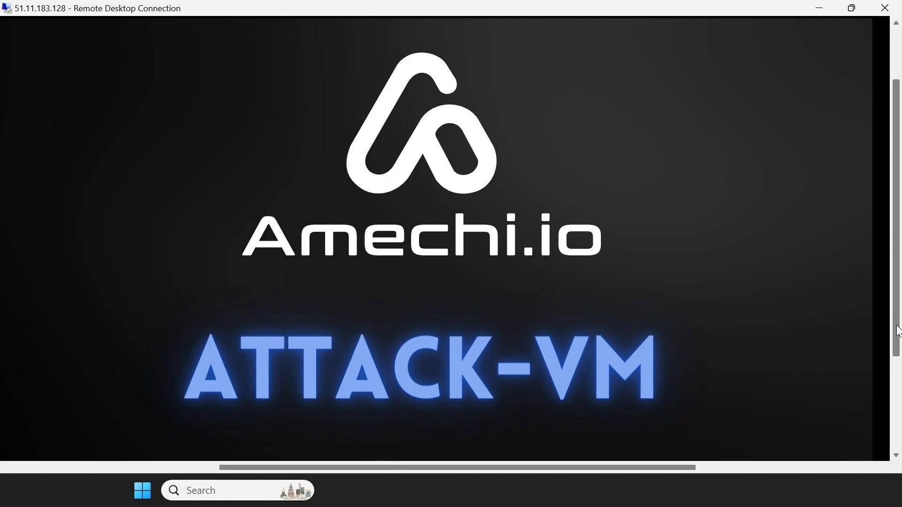
Step: Sign in to the Azure portal in Edge on the attack VM with the account password
left_click_drag(897, 330, 898, 422)
left_click_drag(665, 468, 458, 473)
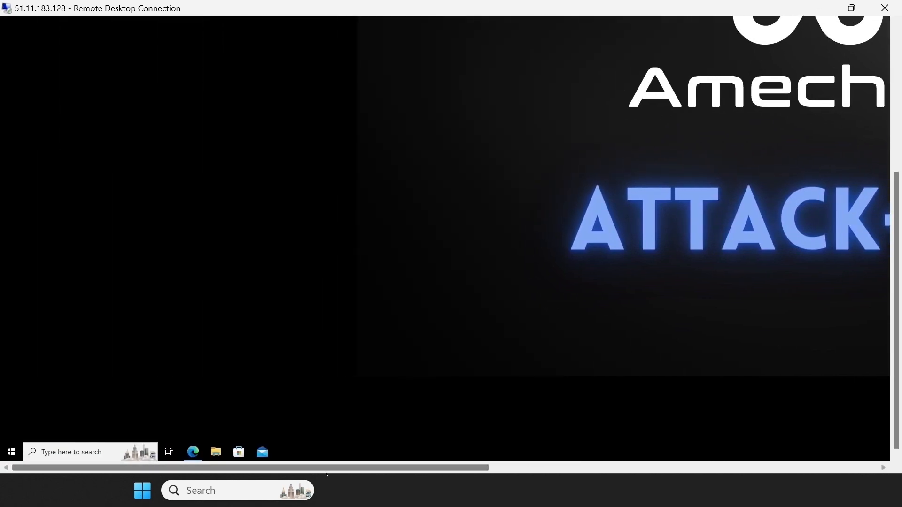
left_click(201, 455)
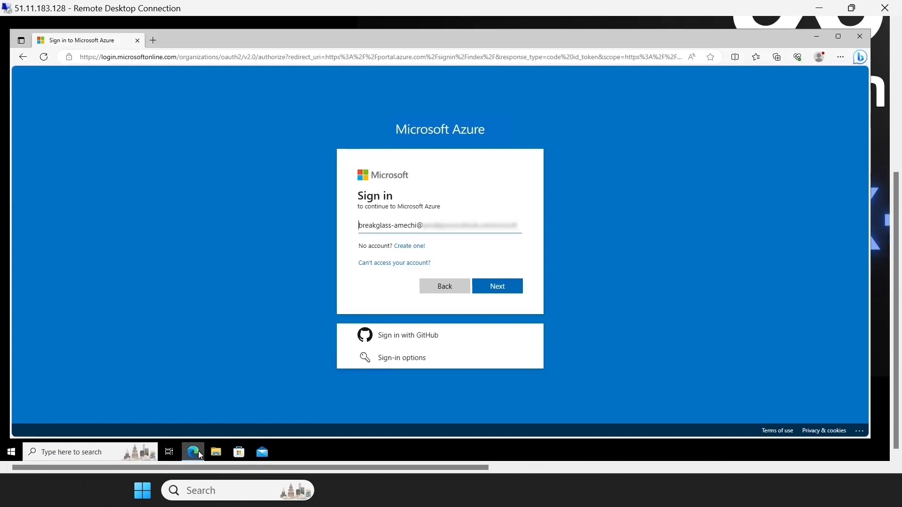
left_click(498, 290)
key("ctrl+v")
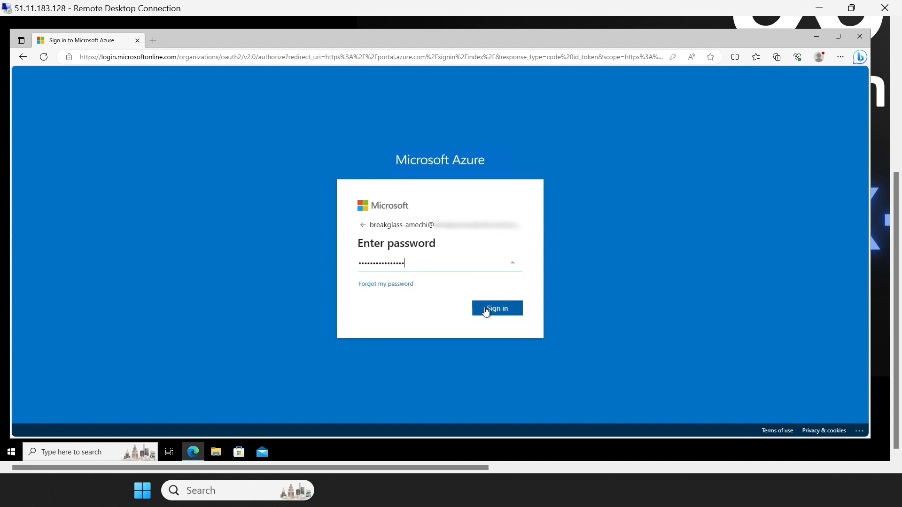
left_click(486, 310)
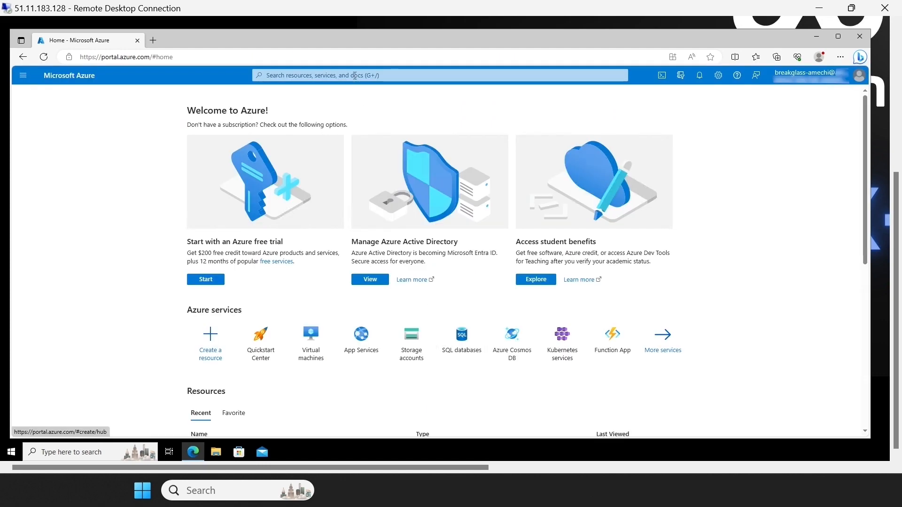
Step: Search 'entra' and open the dummy test user from Microsoft Entra ID Users
left_click(355, 76)
type("entra")
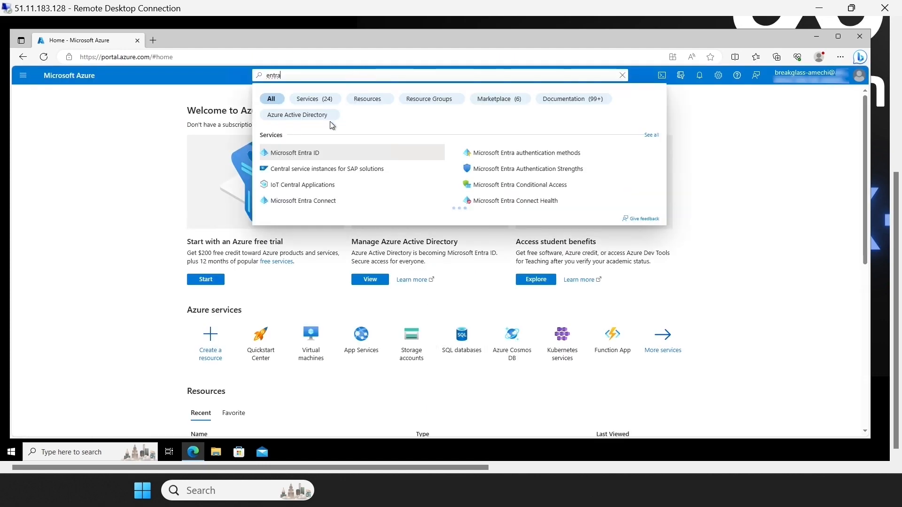
left_click(316, 155)
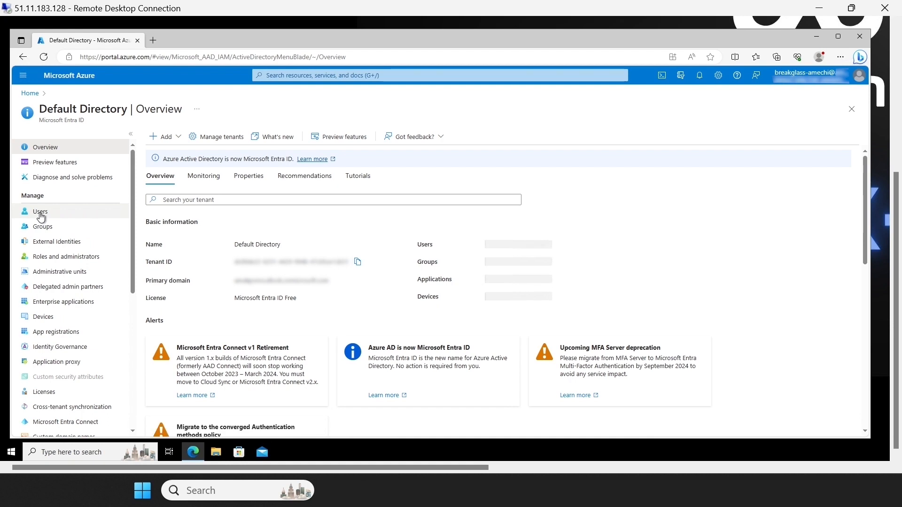
left_click(40, 214)
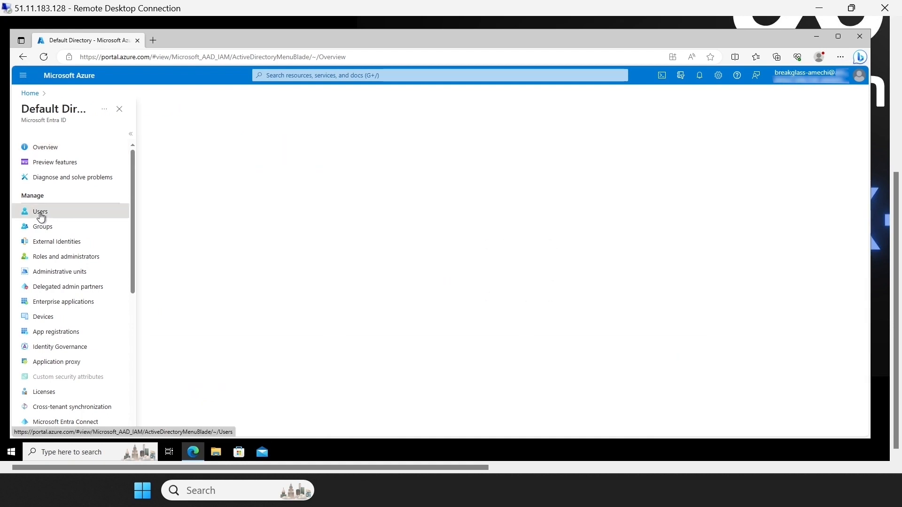
left_click(223, 266)
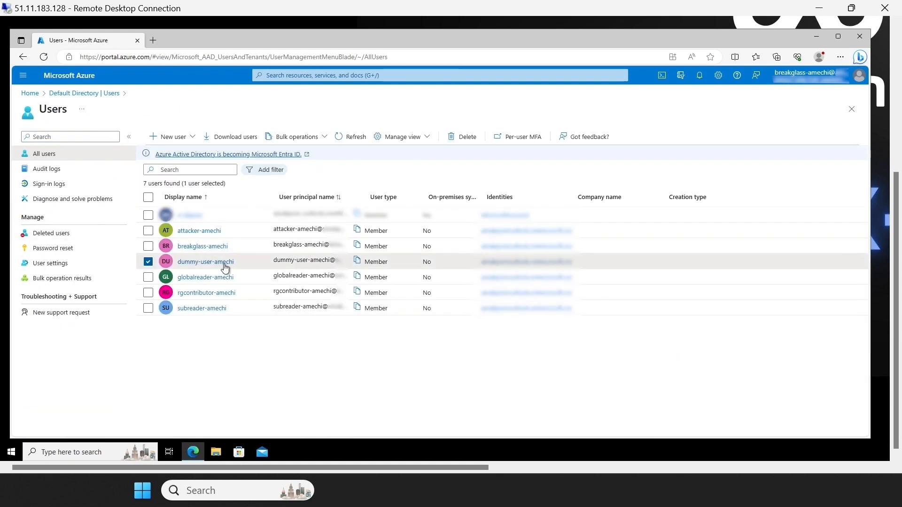
left_click(223, 264)
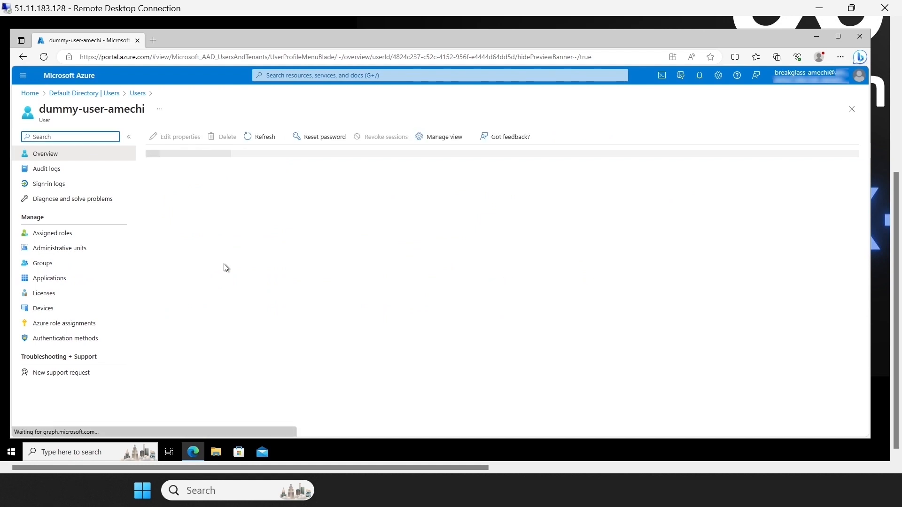
Step: Reset the dummy test user's password fourteen times in a row
left_click(331, 139)
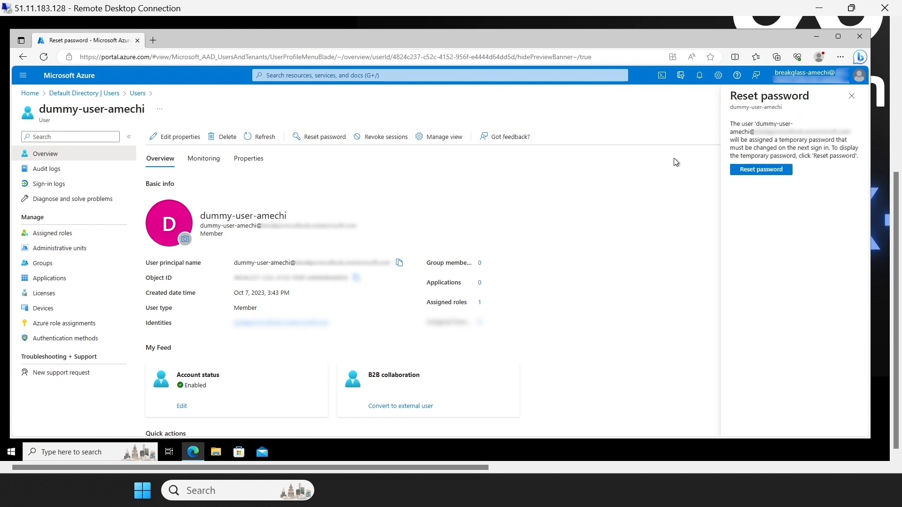
left_click(741, 172)
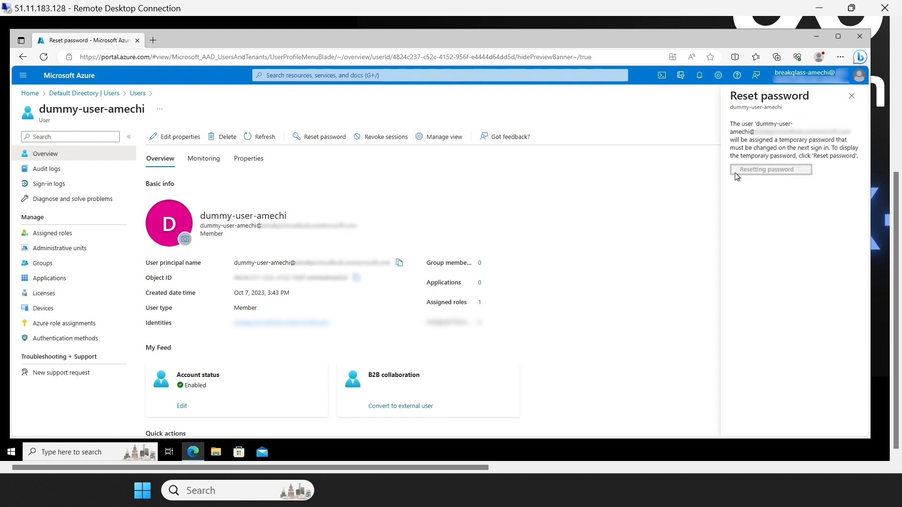
left_click(326, 139)
left_click(745, 172)
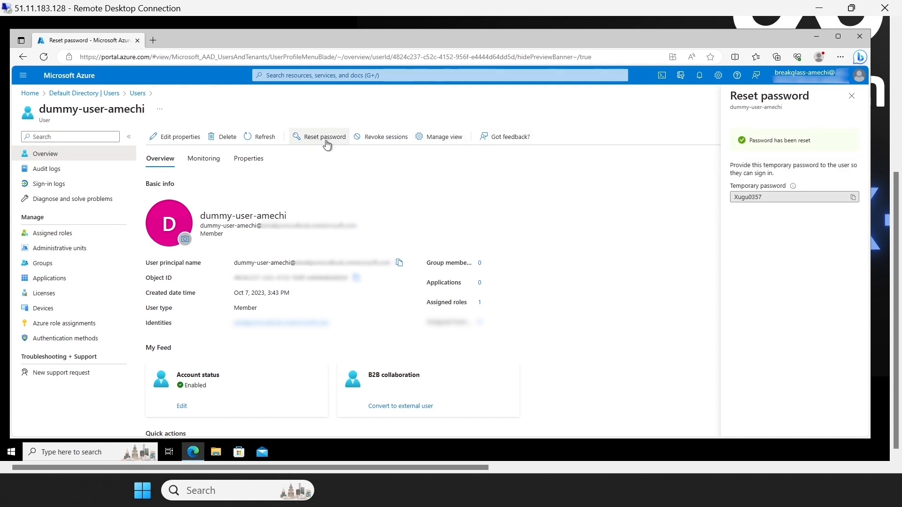
left_click(326, 143)
left_click(749, 172)
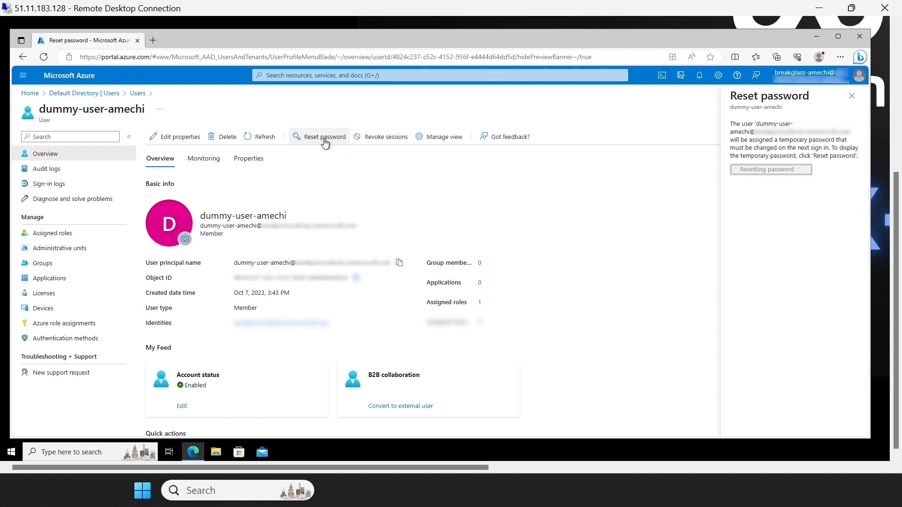
left_click(324, 139)
left_click(747, 170)
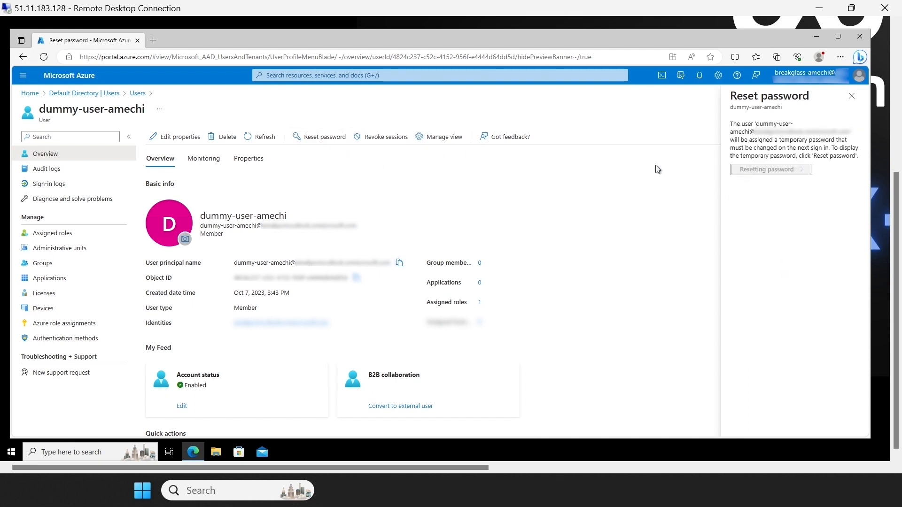
left_click(325, 138)
left_click(744, 172)
left_click(320, 141)
left_click(762, 169)
left_click(319, 141)
left_click(777, 173)
left_click(324, 141)
left_click(761, 169)
left_click(321, 138)
left_click(761, 170)
left_click(329, 140)
left_click(758, 172)
left_click(319, 137)
left_click(761, 169)
left_click(326, 141)
left_click(768, 170)
left_click(322, 137)
left_click(767, 171)
left_click(320, 138)
left_click(767, 173)
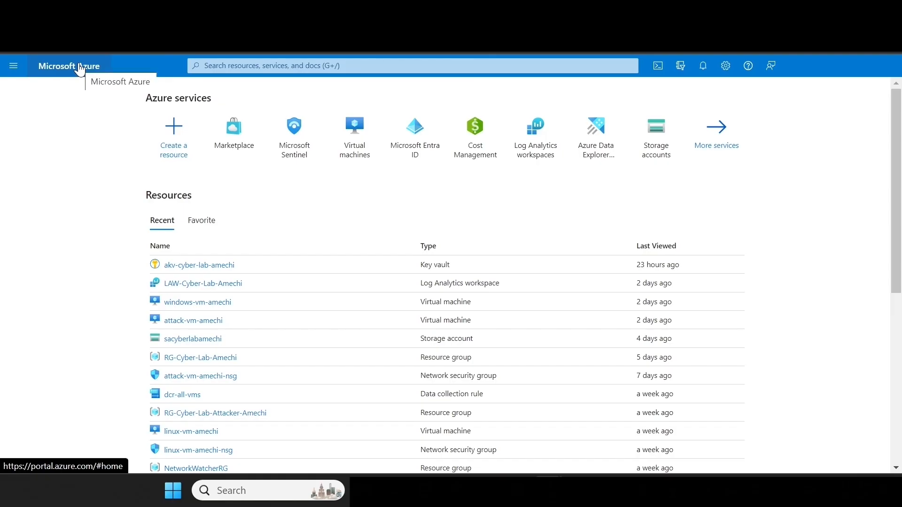
Step: Find 'openvas' in the Marketplace and open the OpenVAS secured and supported by HOSSTED offer
left_click(218, 62)
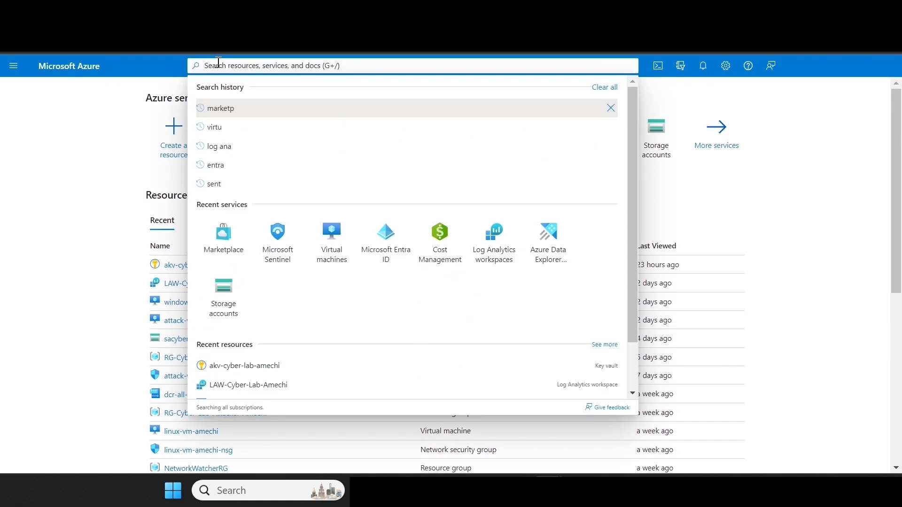
type("marke")
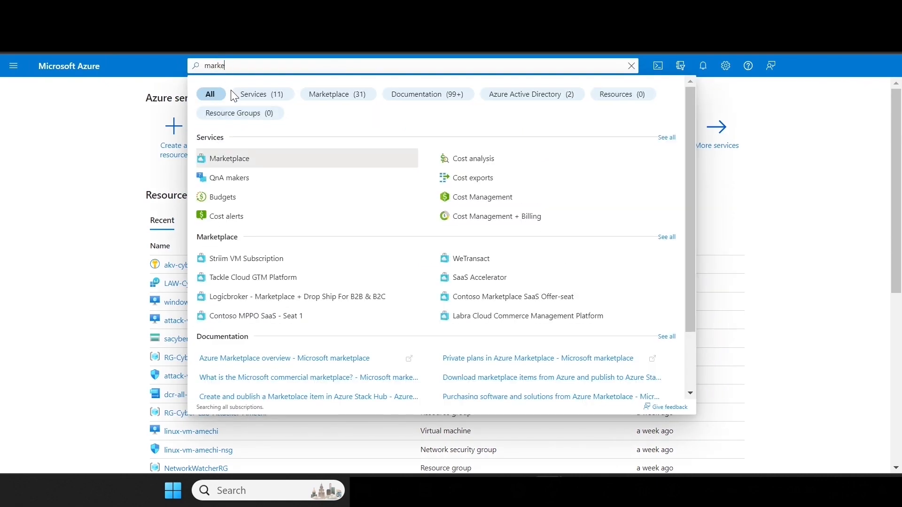
left_click(240, 158)
left_click(230, 147)
type("openvas secured and supported by hossted")
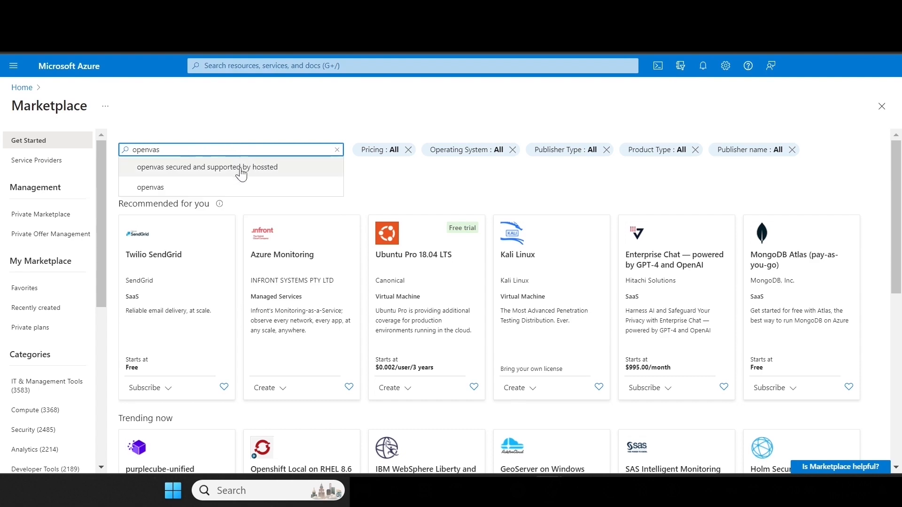
left_click(240, 168)
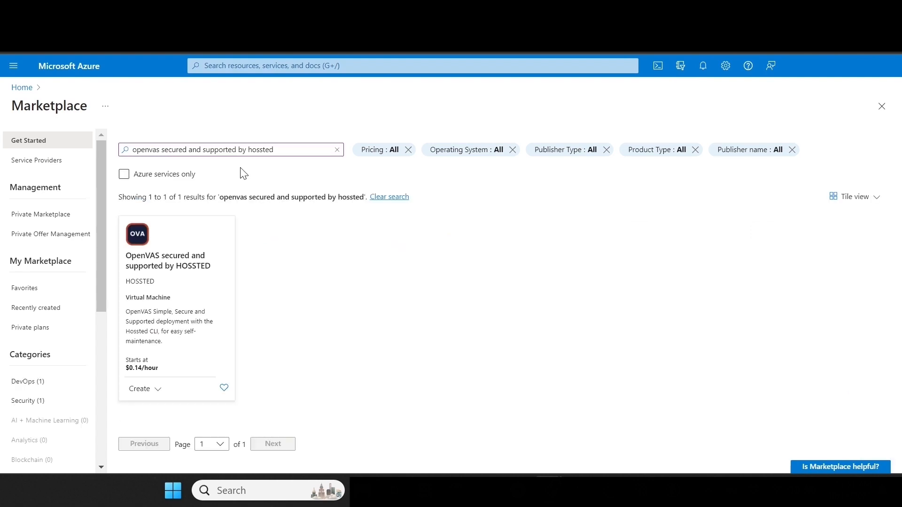
left_click(184, 266)
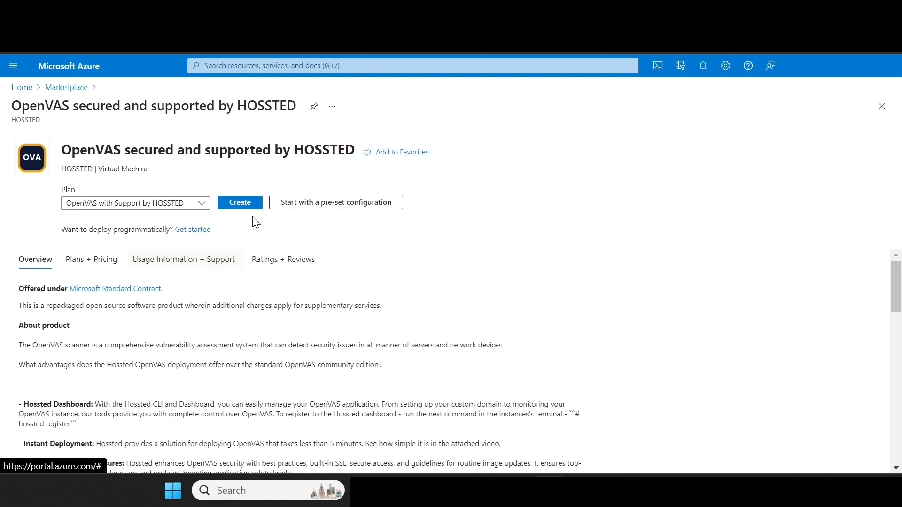
Step: Start from the pre-set Dev/Test configuration and continue to the VM creation form
left_click(338, 203)
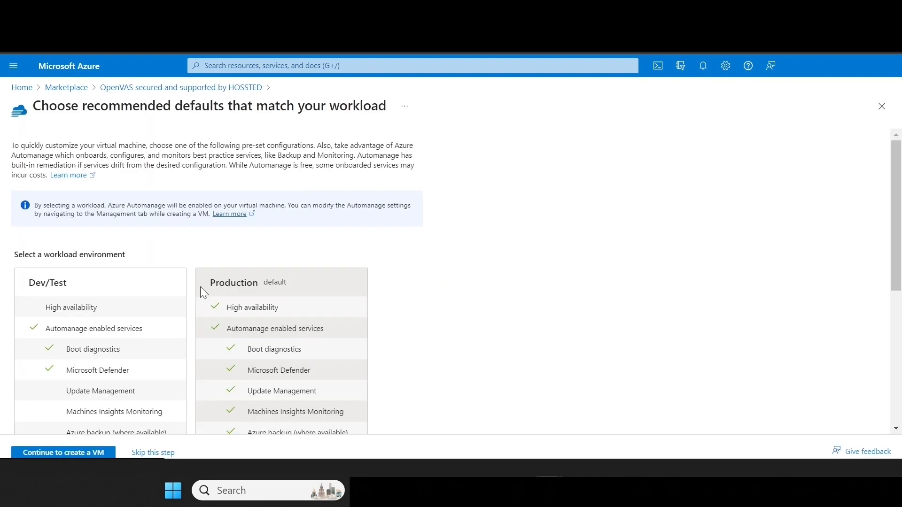
left_click(137, 333)
scroll(149, 328, "down", 5)
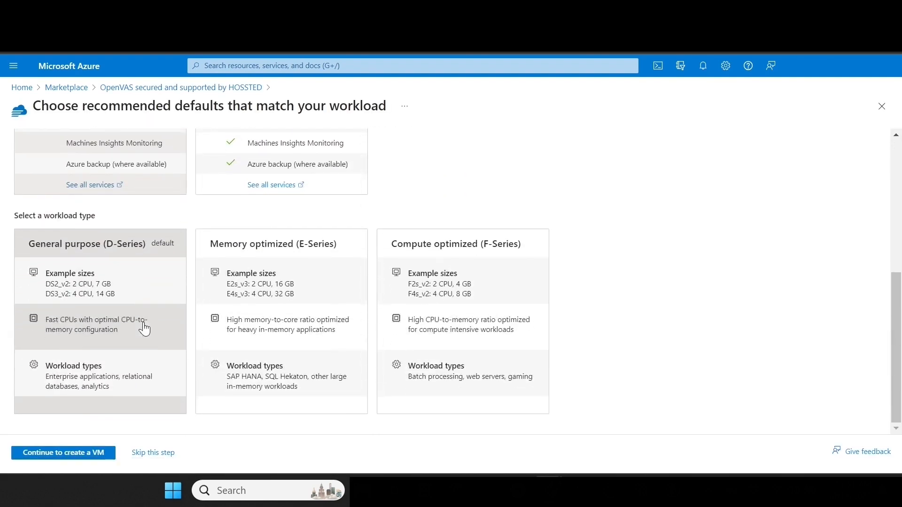
left_click(80, 453)
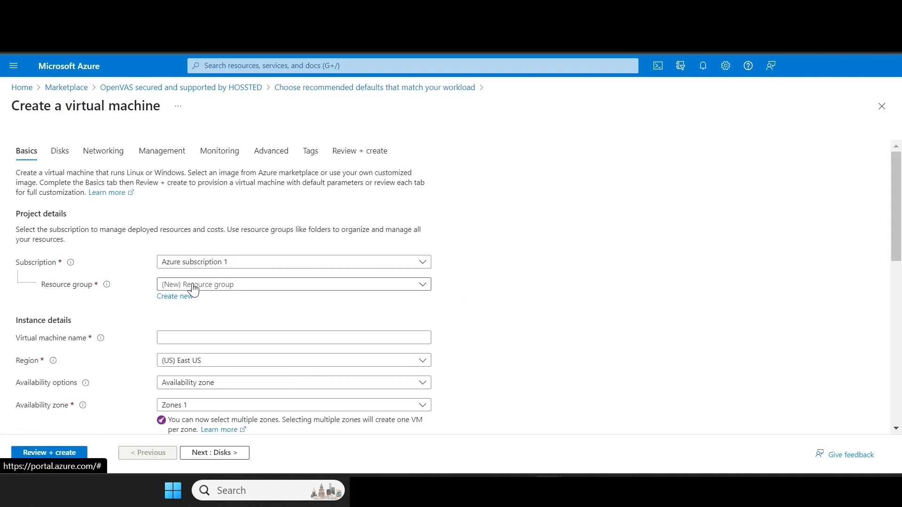
left_click(193, 287)
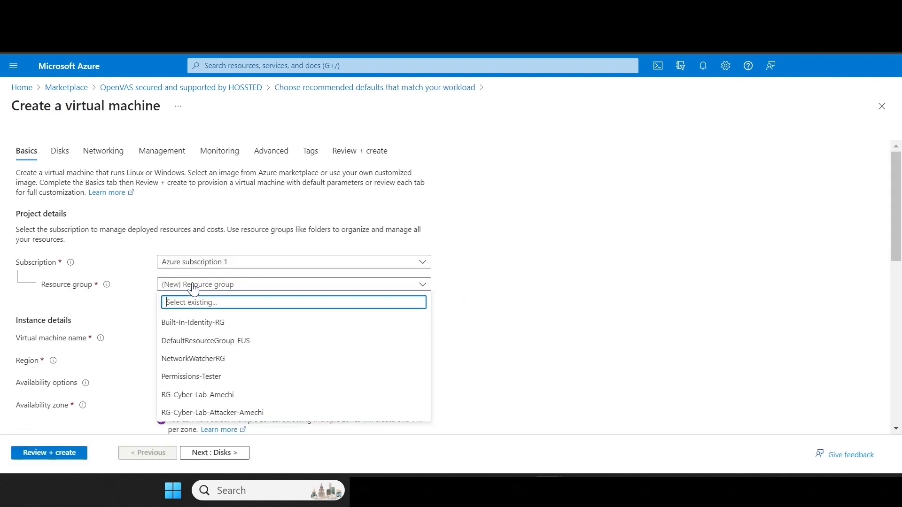
Step: Put the VM in the cyber lab group, name it OpenVAS-amechi, and use password authentication
left_click(209, 394)
left_click(213, 335)
type("OpenVAS-amechi")
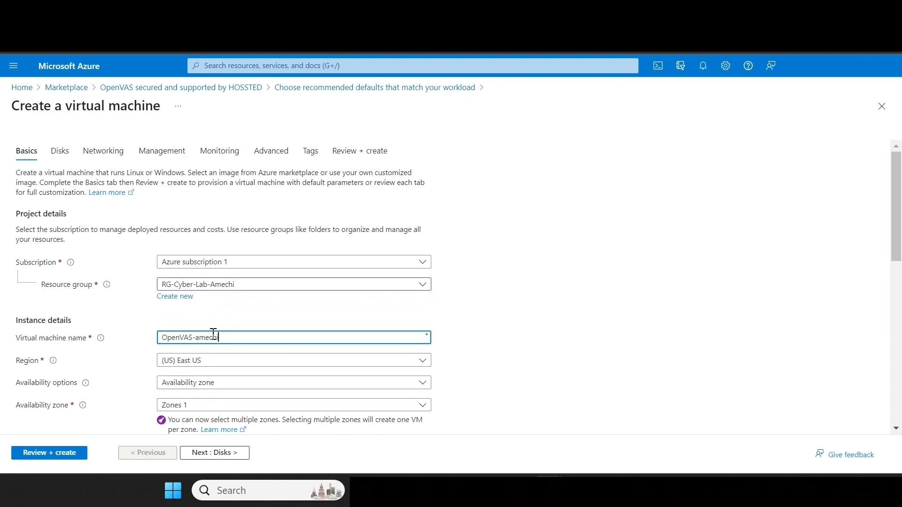
scroll(470, 322, "down", 5)
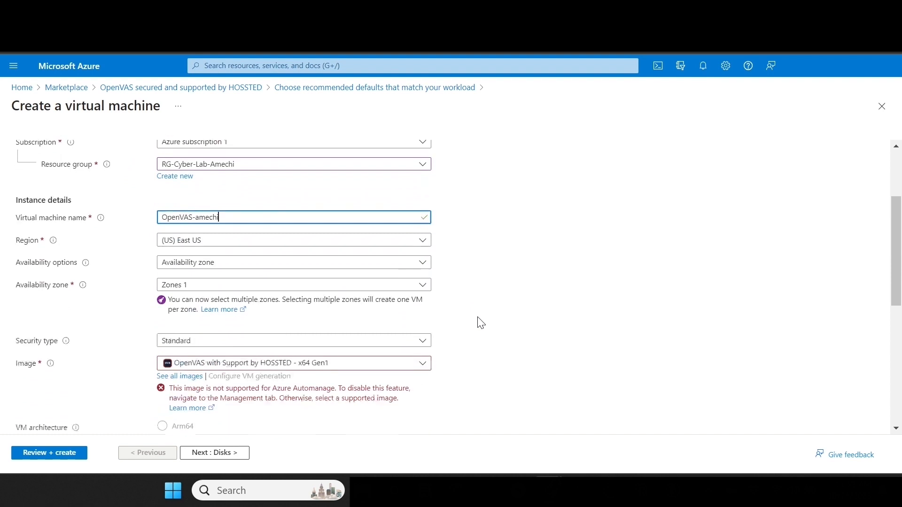
scroll(471, 323, "down", 3)
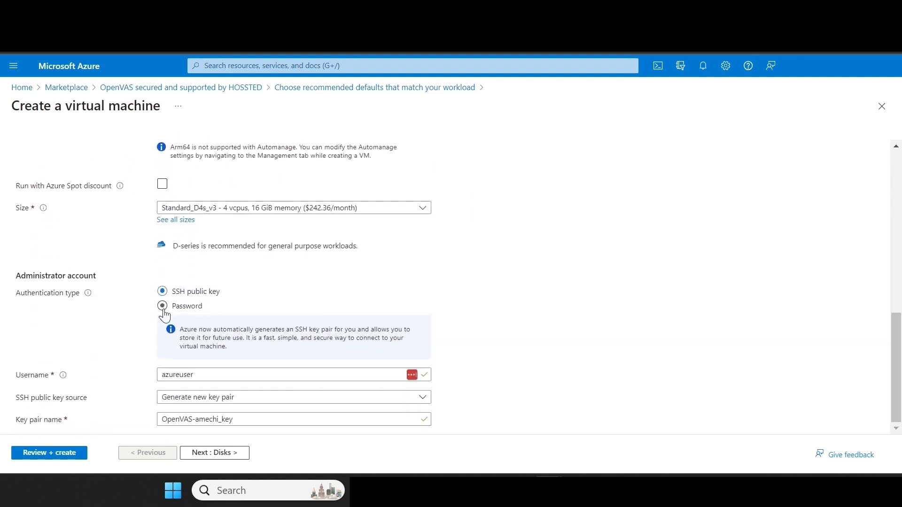
left_click(163, 307)
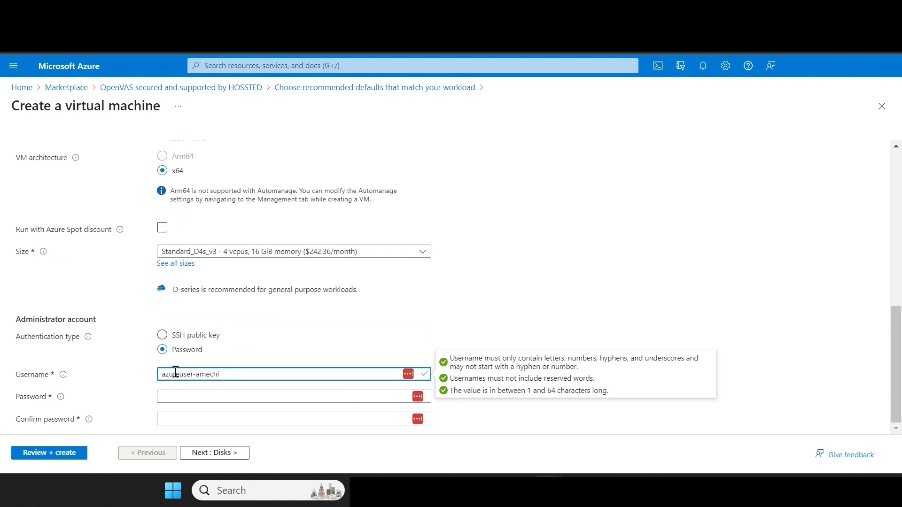
key("Tab")
key("ctrl+v")
key("Tab")
key("ctrl+v")
key("Tab")
Step: Move through disks and networking to Management and untick Enable Automanage
left_click(223, 458)
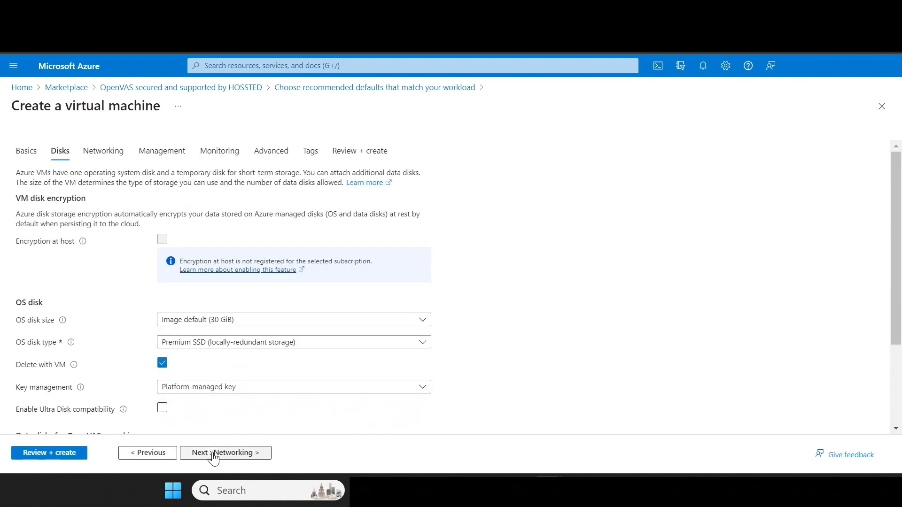
left_click(214, 455)
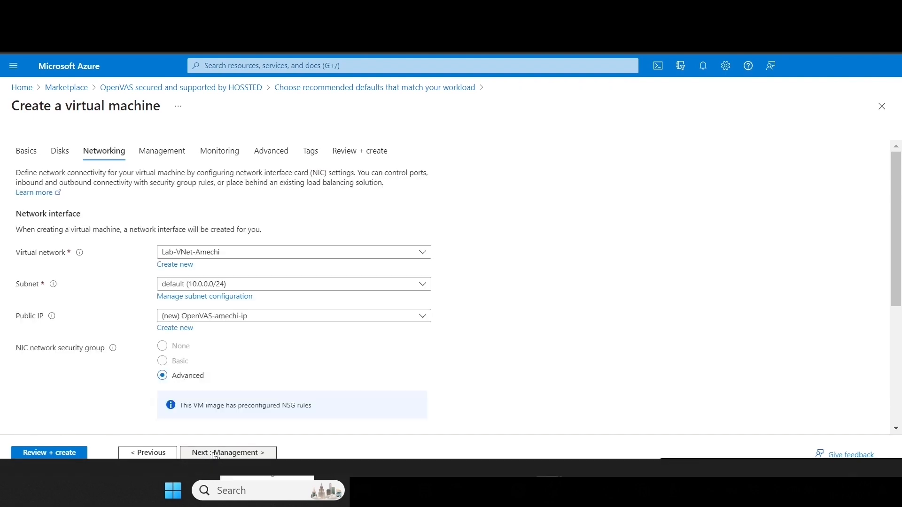
left_click(216, 454)
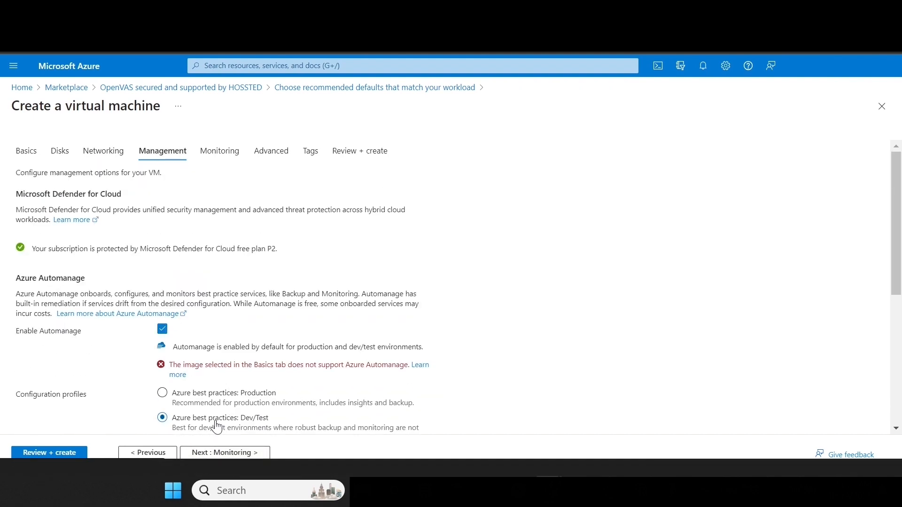
scroll(195, 409, "down", 3)
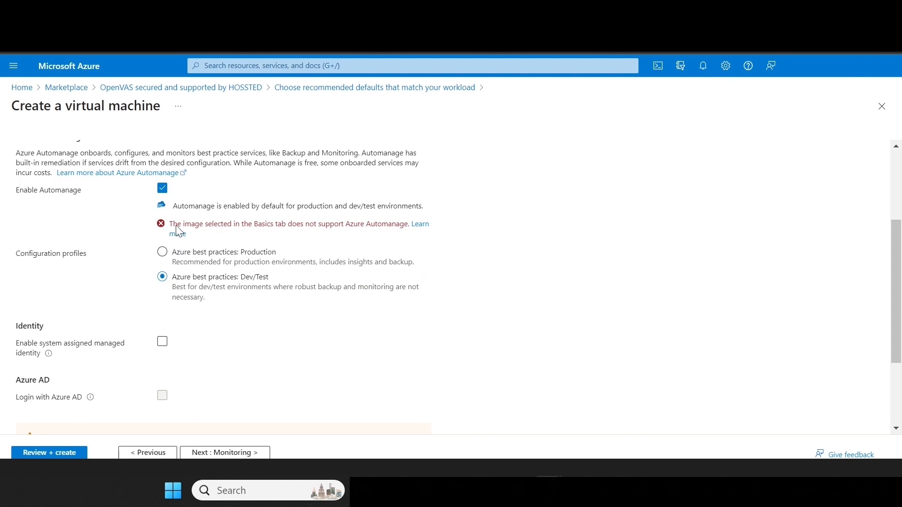
left_click(163, 189)
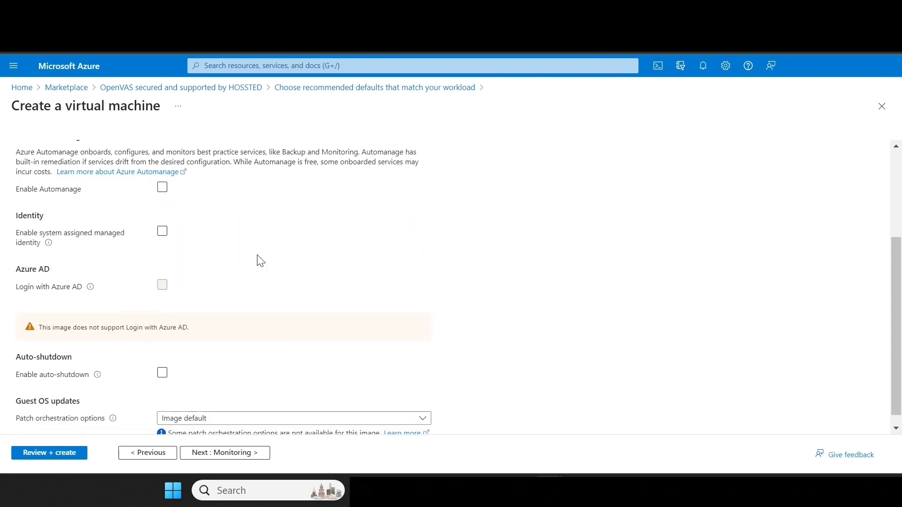
scroll(259, 261, "down", 1)
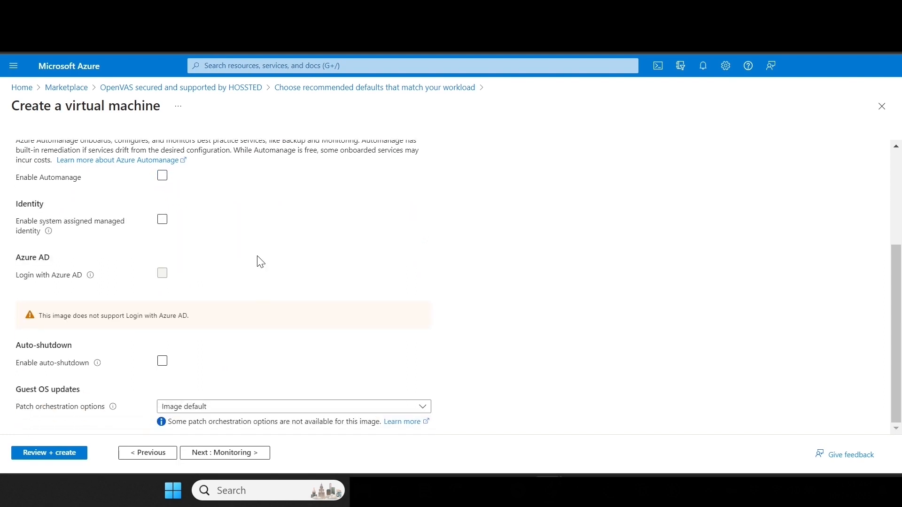
Step: Skip to review, create the VM, and copy its public IP address from the overview
left_click(253, 454)
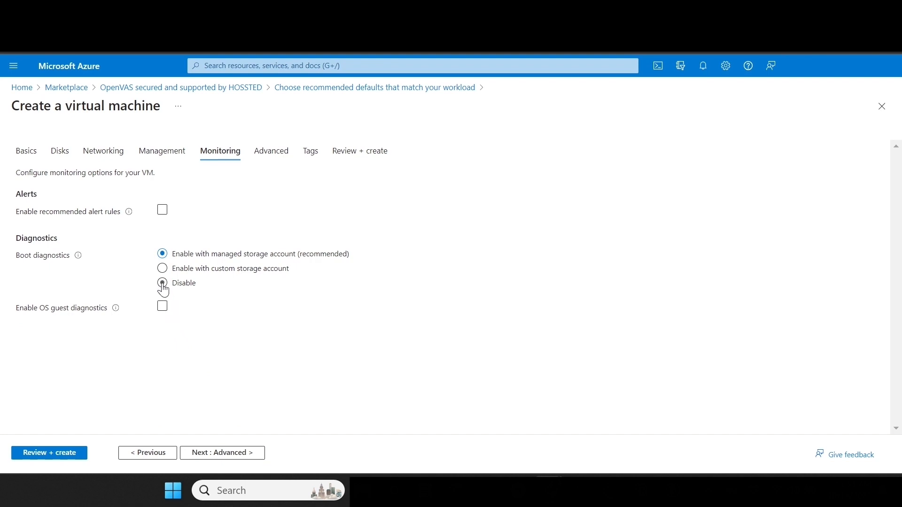
left_click(219, 454)
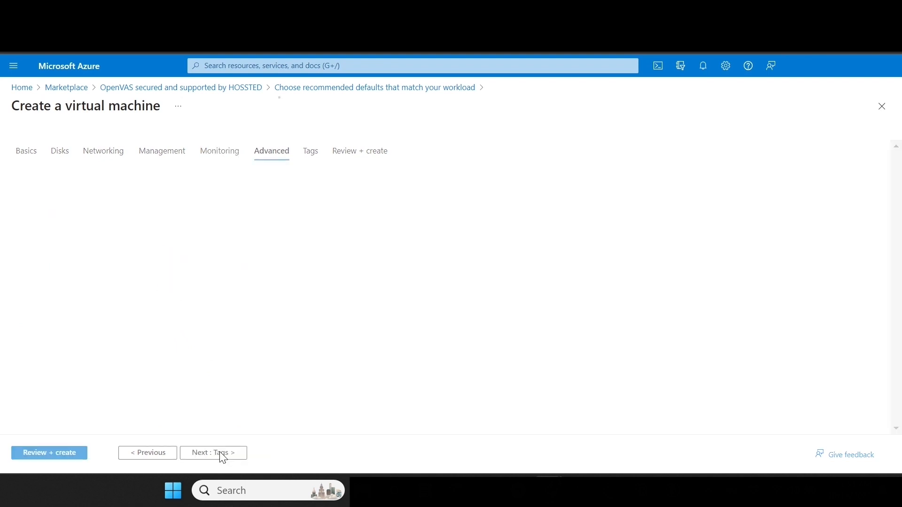
left_click(221, 456)
left_click(211, 454)
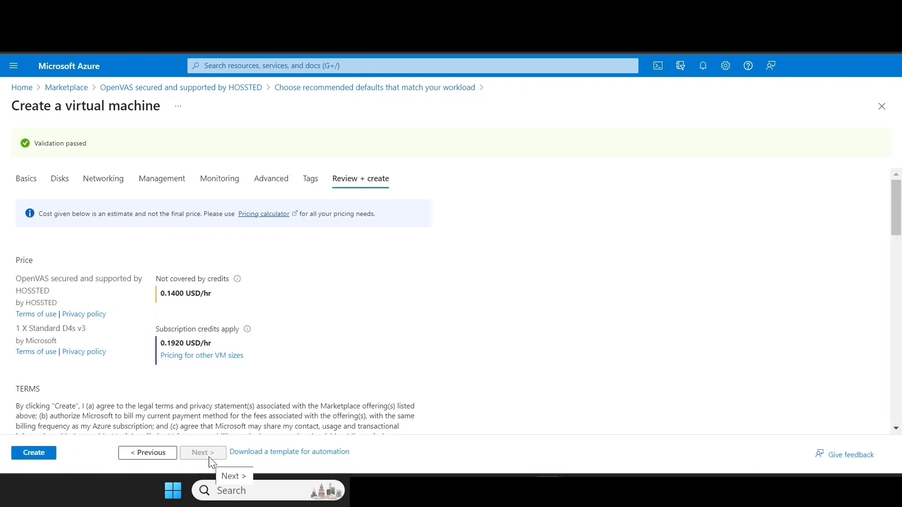
left_click(35, 453)
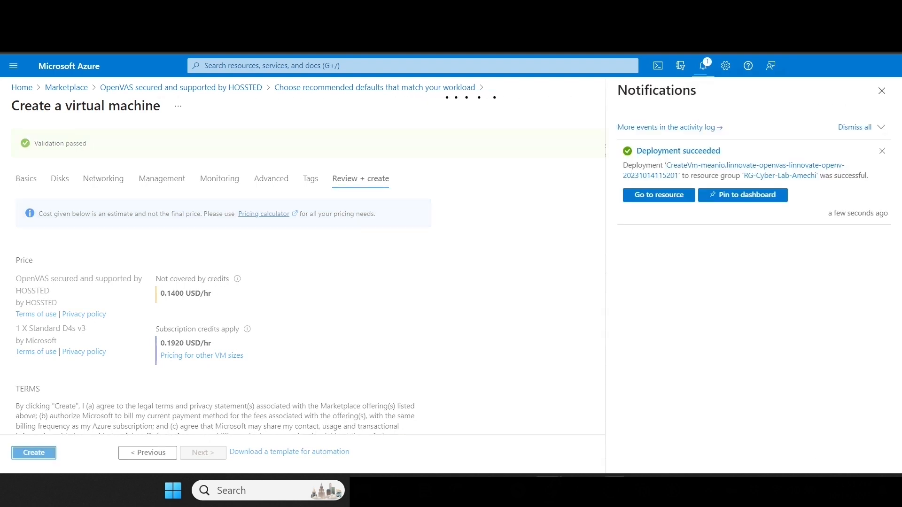
left_click(672, 198)
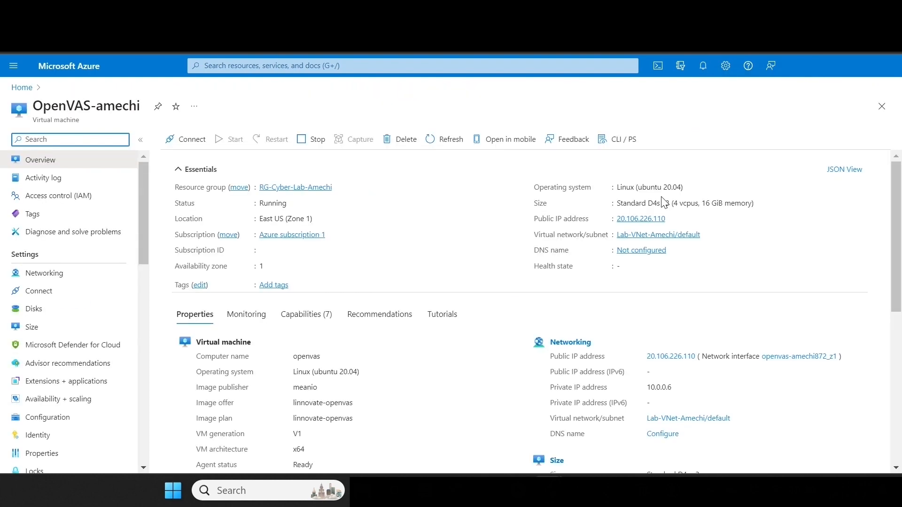
left_click(672, 219)
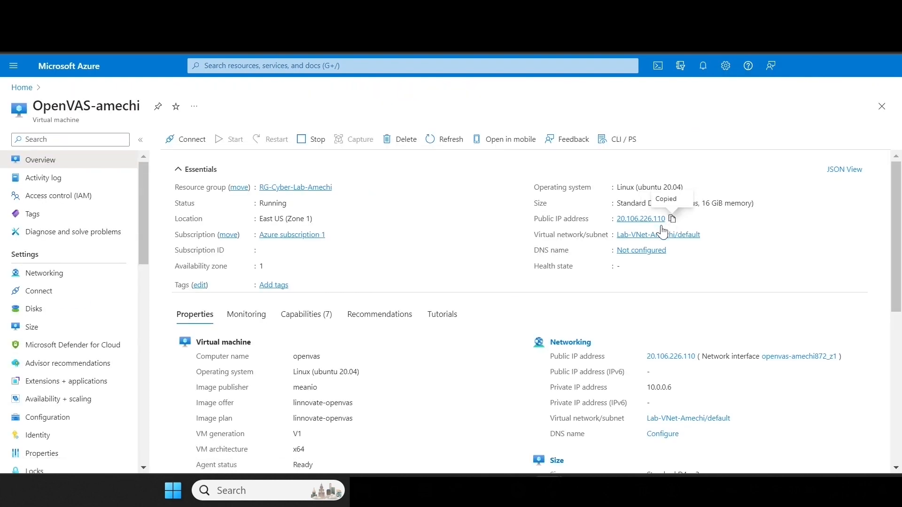
Step: Launch Windows PowerShell as administrator from the Windows search
left_click(242, 492)
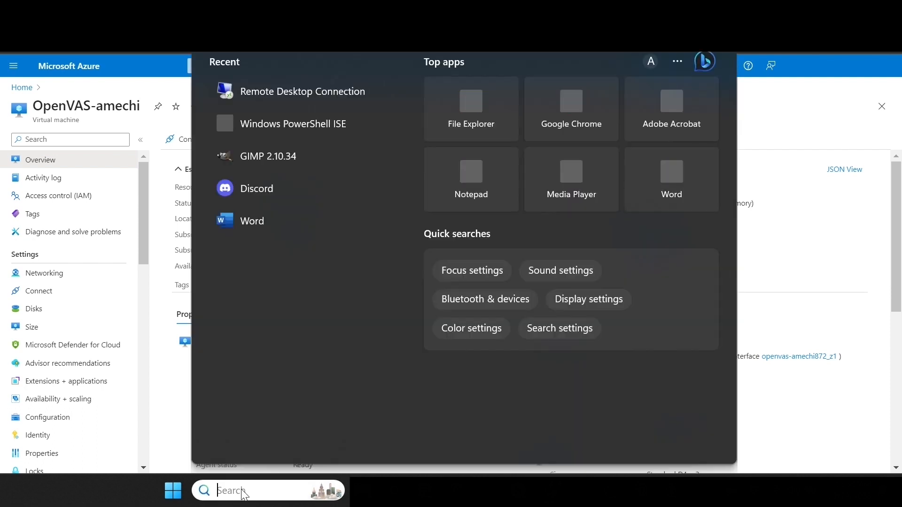
type("powershell")
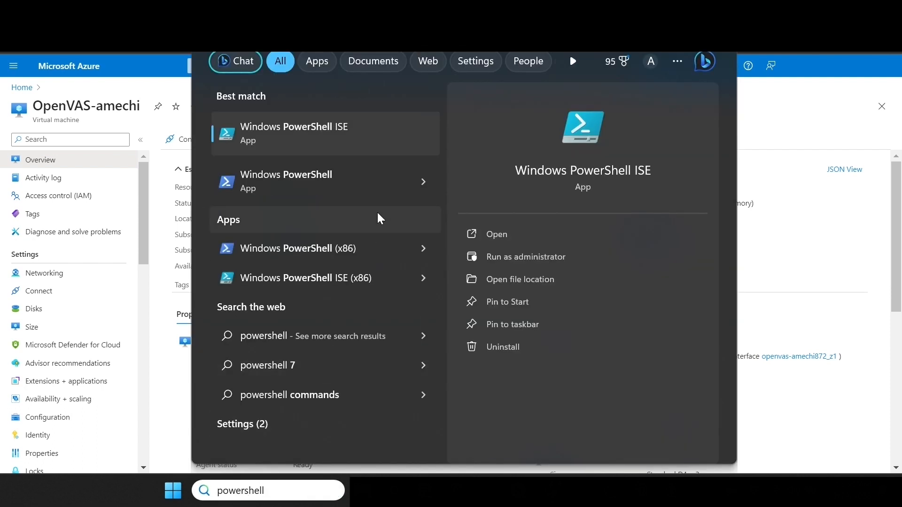
left_click(423, 183)
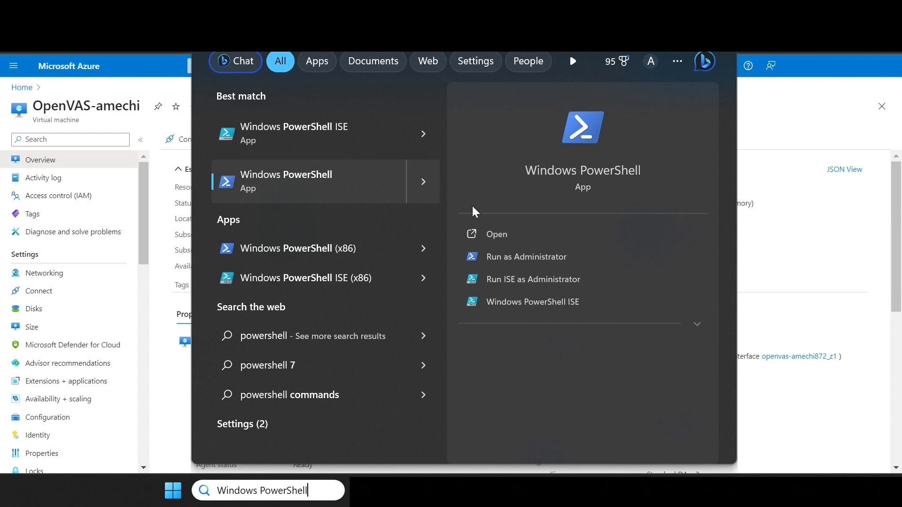
left_click(511, 256)
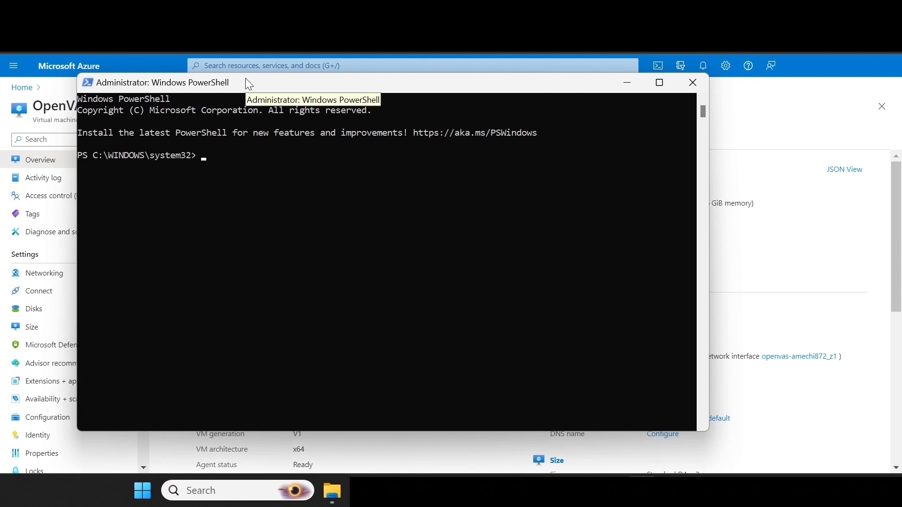
Step: SSH into the OpenVAS VM at 20.106.226.110, accepting the host key and entering the account password
key("ctrl+v")
key("Return")
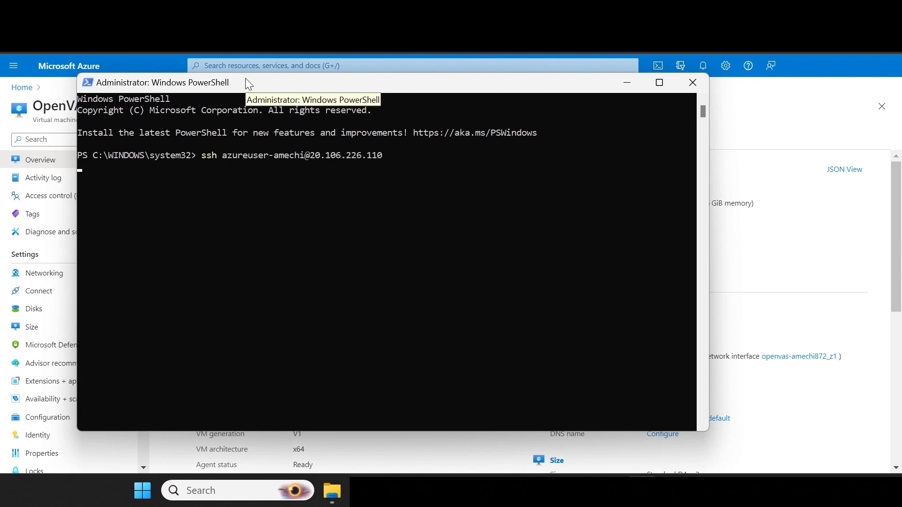
type("yes")
key("Return")
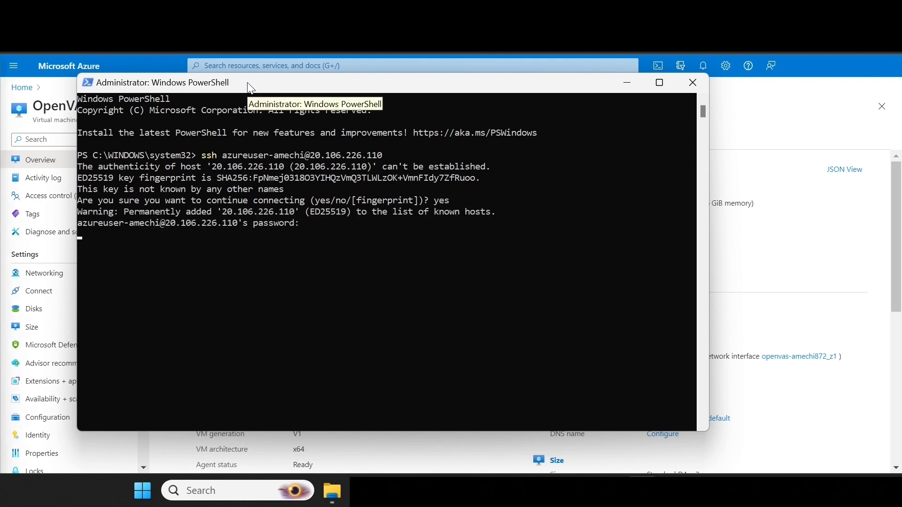
key("Return")
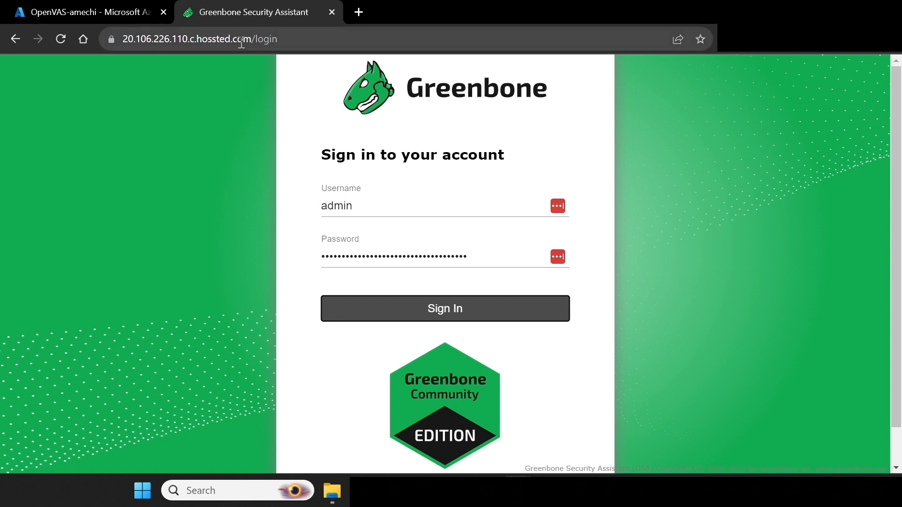
Step: Sign in to the Greenbone web console with the username and password from the SSH banner
left_click(393, 309)
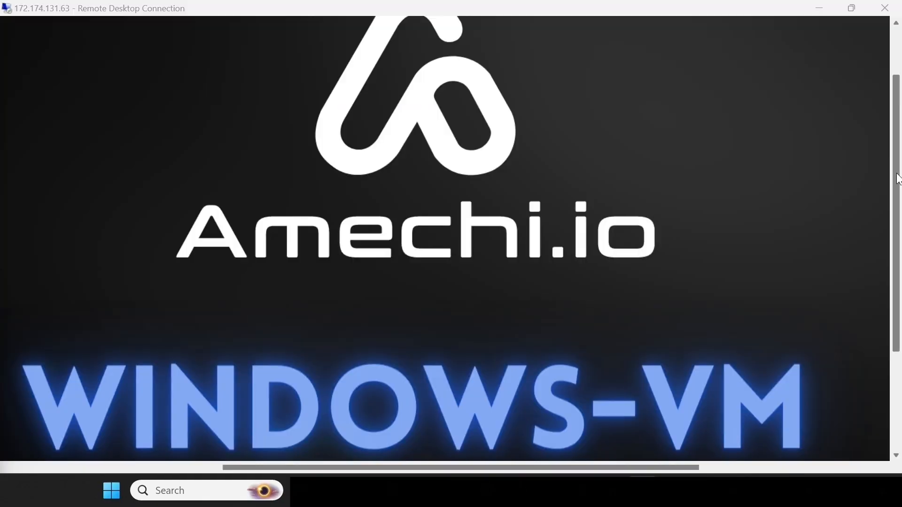
Step: Install Firefox Setup 97.0b5 from the browser's Downloads list on the Windows VM
left_click_drag(898, 178, 900, 310)
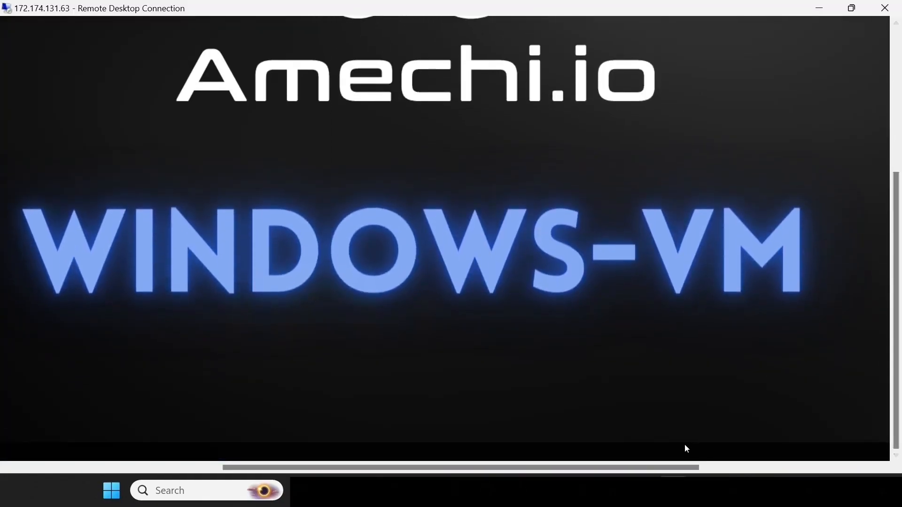
left_click_drag(677, 471, 463, 473)
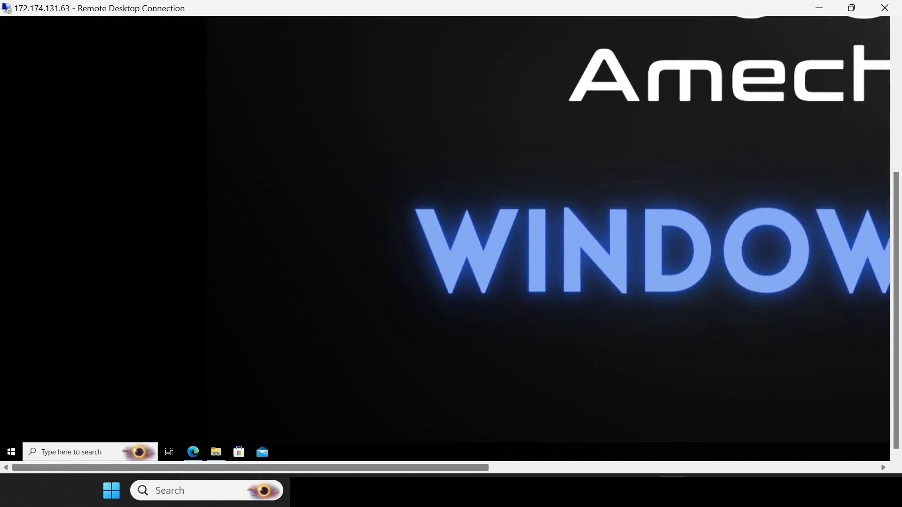
left_click(203, 456)
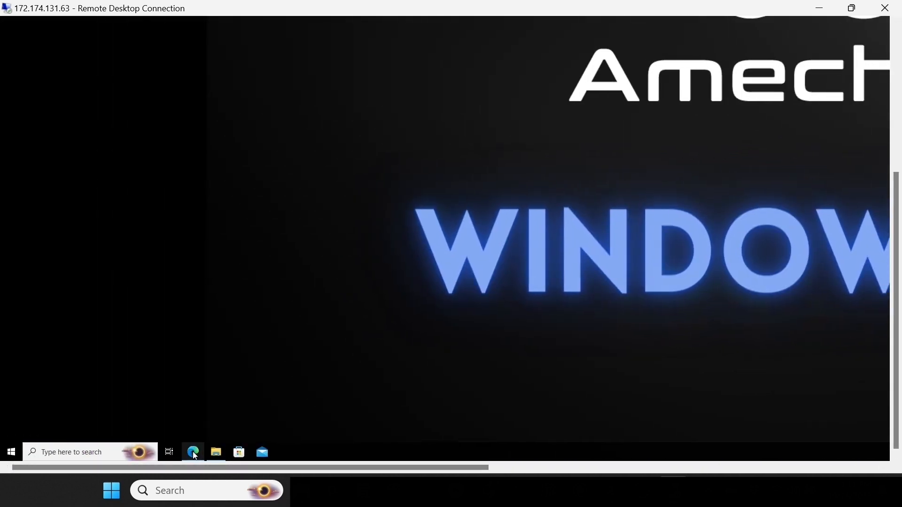
left_click(221, 454)
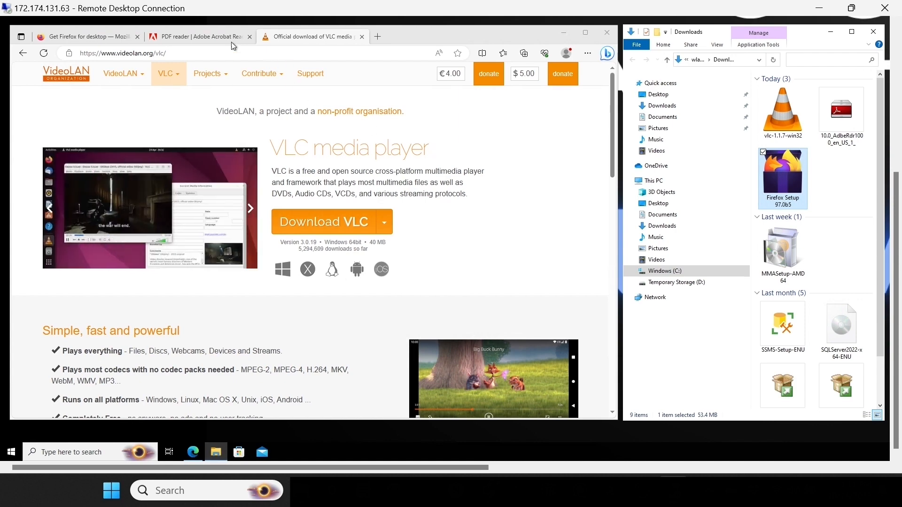
left_click(197, 37)
left_click(93, 42)
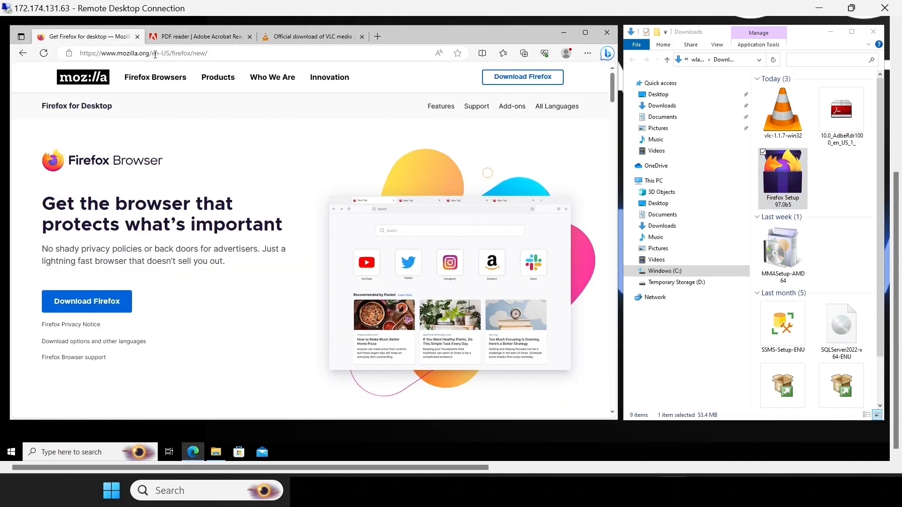
double_click(783, 176)
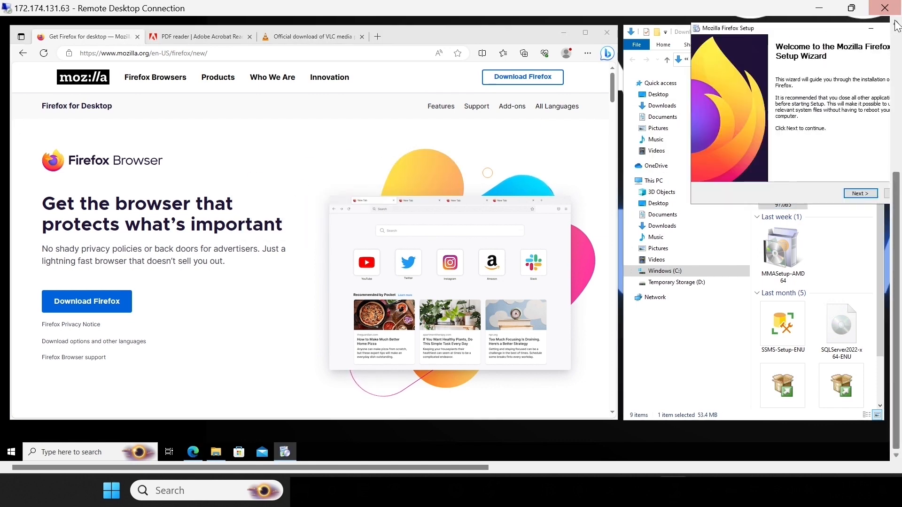
left_click(359, 311)
left_click(364, 313)
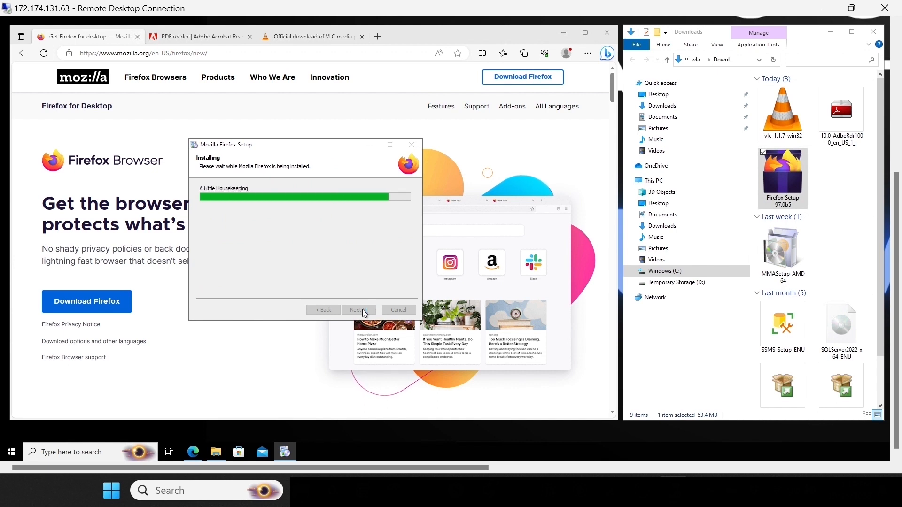
left_click(359, 310)
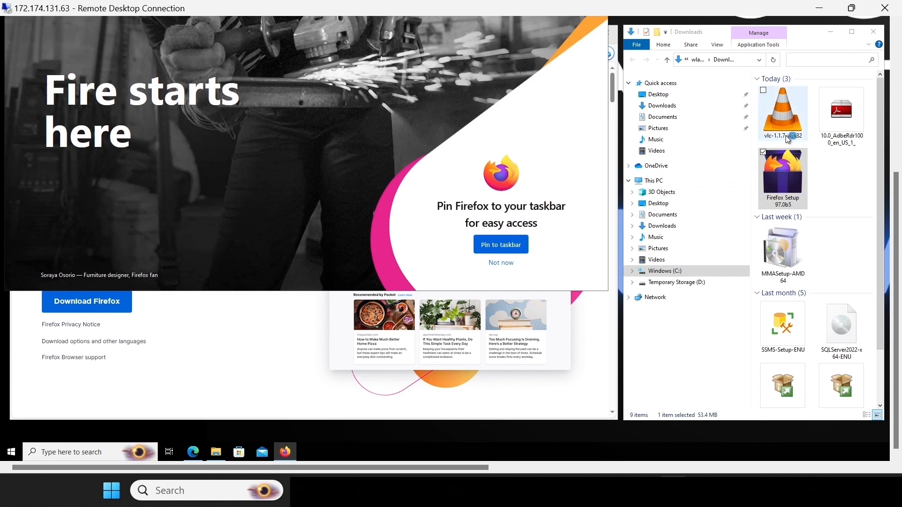
Step: Install Adobe Reader X from its downloaded installer
left_click(594, 324)
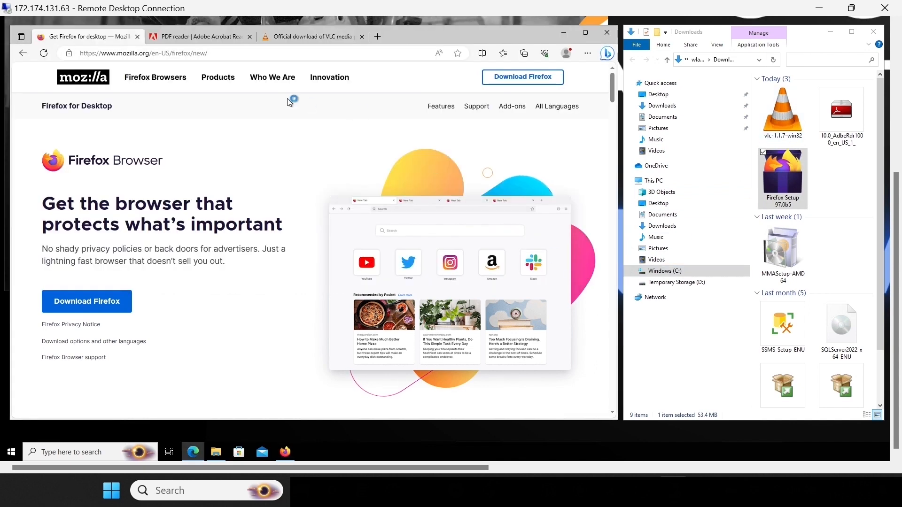
left_click(221, 40)
double_click(841, 111)
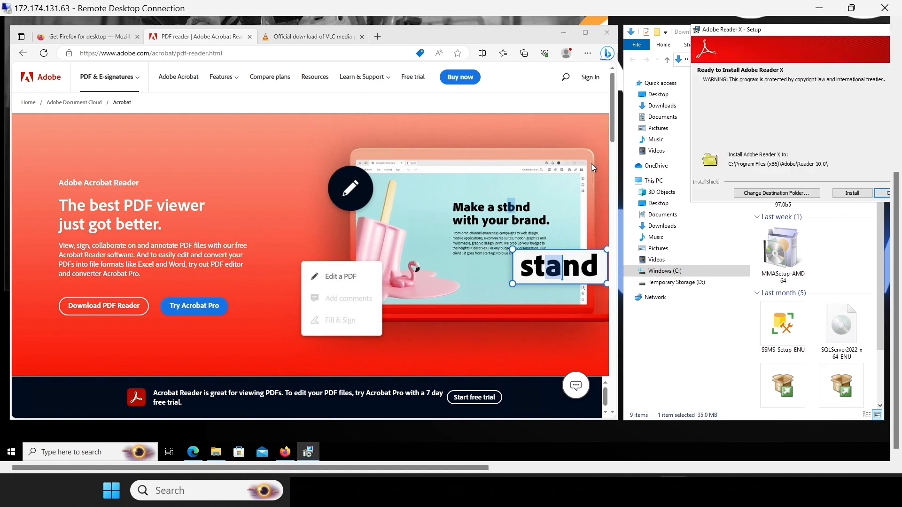
left_click(485, 291)
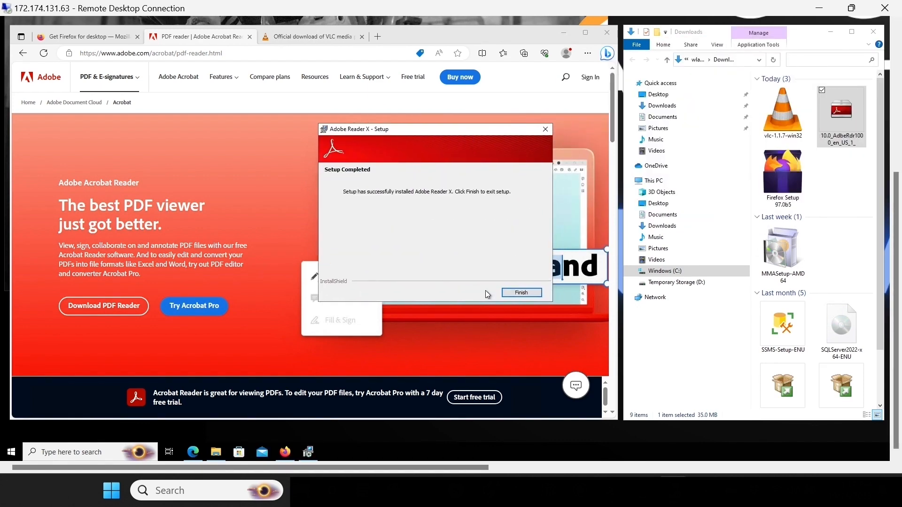
left_click(521, 292)
Step: Install VLC with default options, disabling internet metadata fetching and update checks
left_click(310, 37)
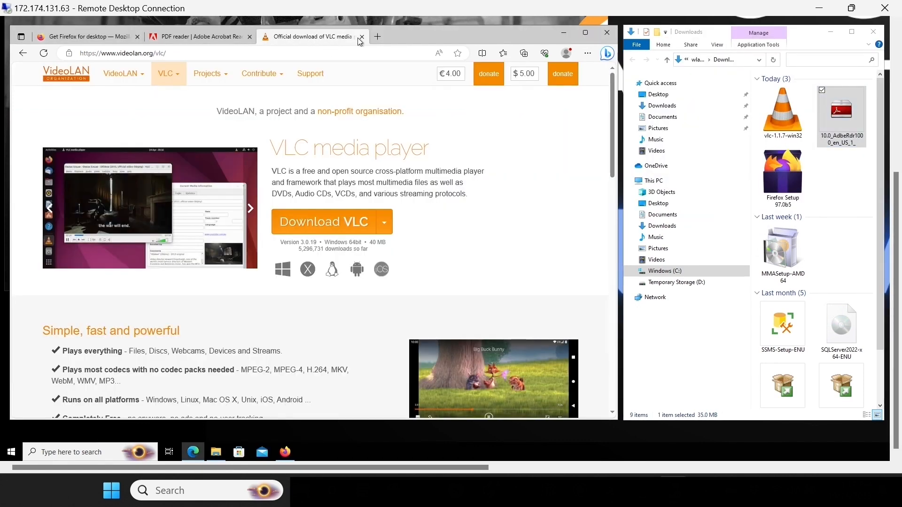
double_click(787, 117)
key("Return")
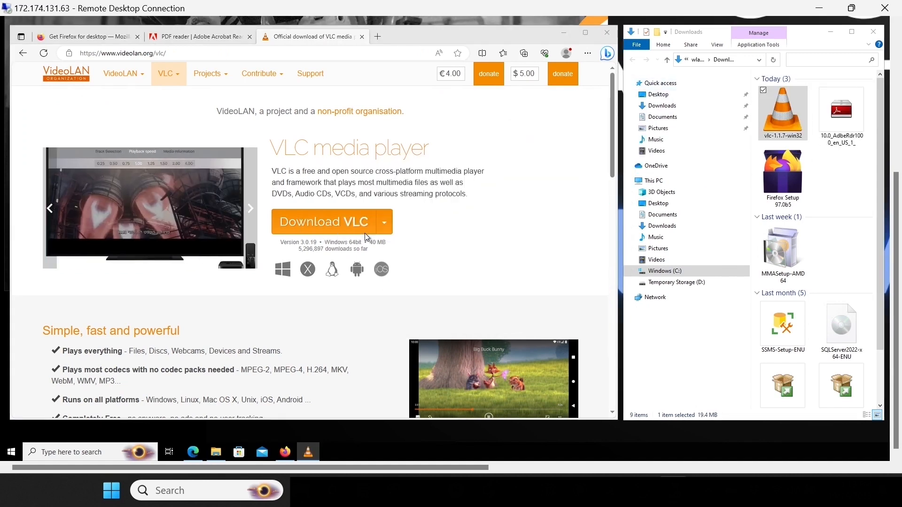
left_click(437, 325)
left_click(439, 325)
left_click(439, 326)
left_click(439, 325)
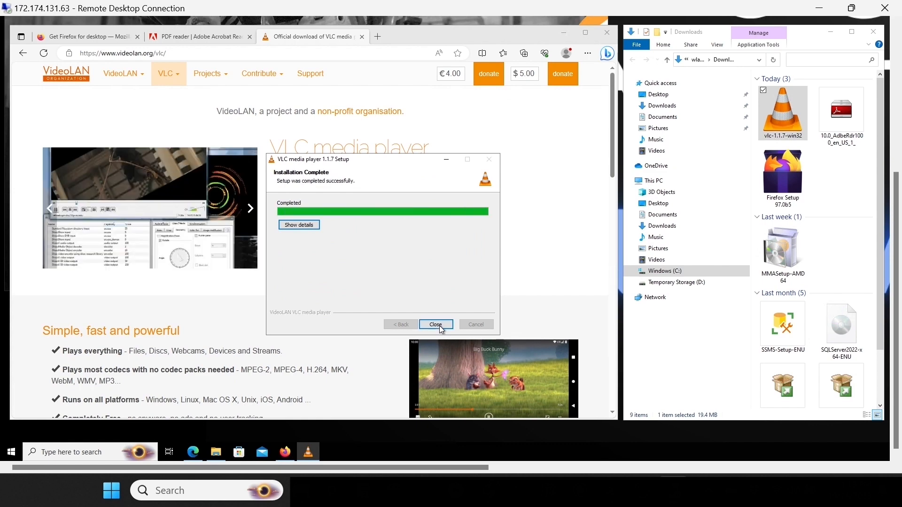
left_click(439, 326)
left_click(436, 325)
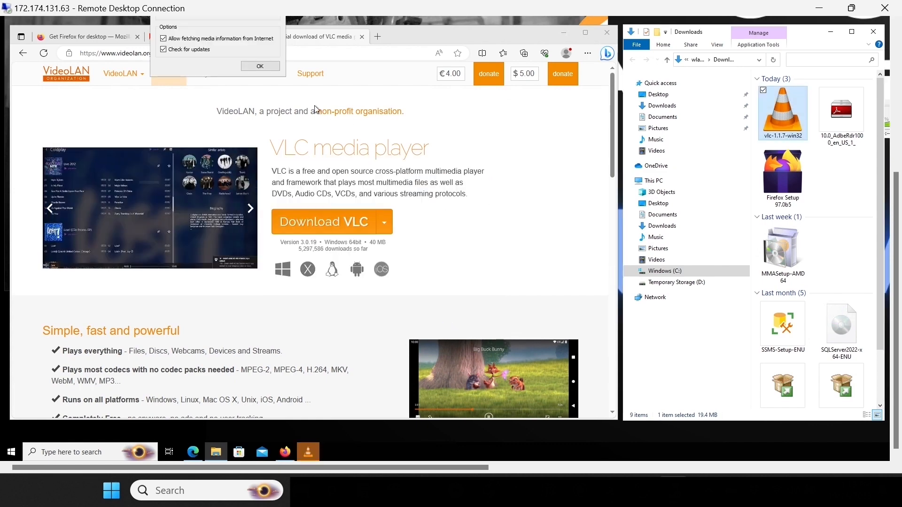
left_click(163, 50)
left_click(163, 38)
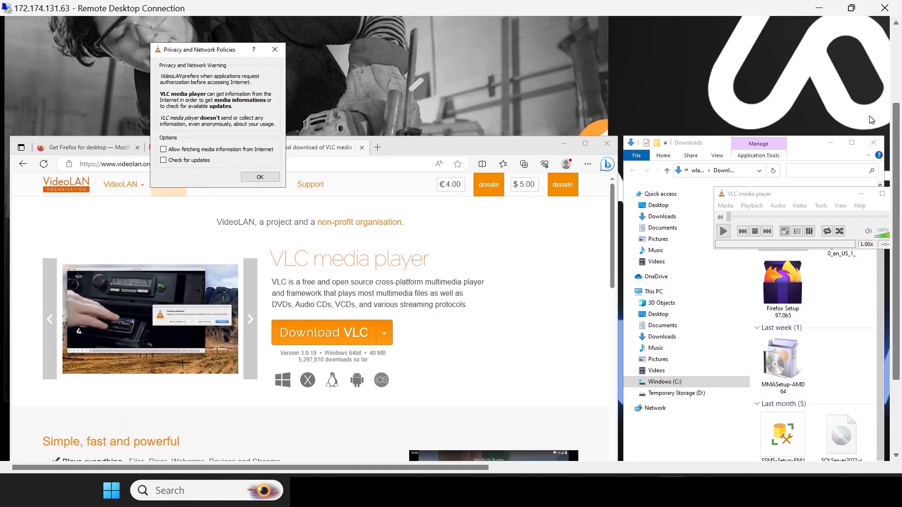
left_click(261, 178)
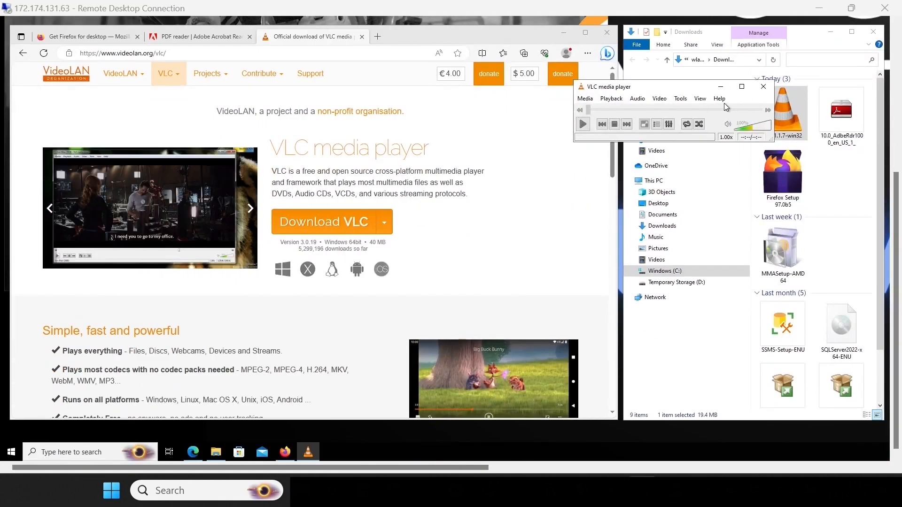
Step: Close VLC, File Explorer and both browsers, then restart the Windows VM
left_click(764, 87)
left_click(873, 31)
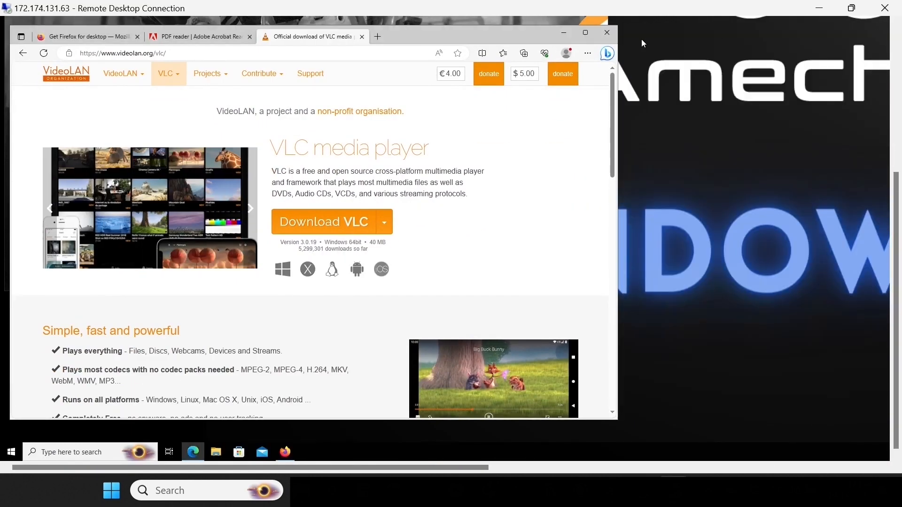
left_click(607, 32)
left_click_drag(898, 241, 897, 94)
left_click(600, 35)
left_click_drag(896, 200, 901, 364)
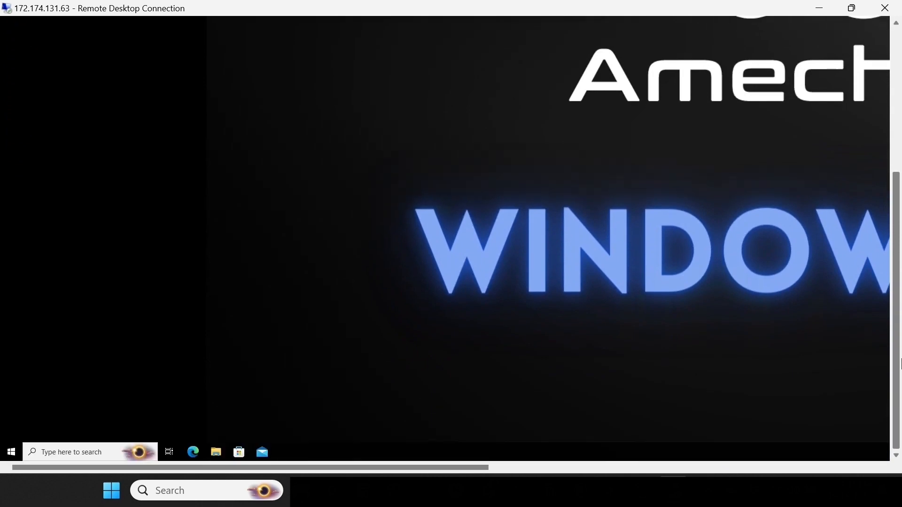
left_click(14, 454)
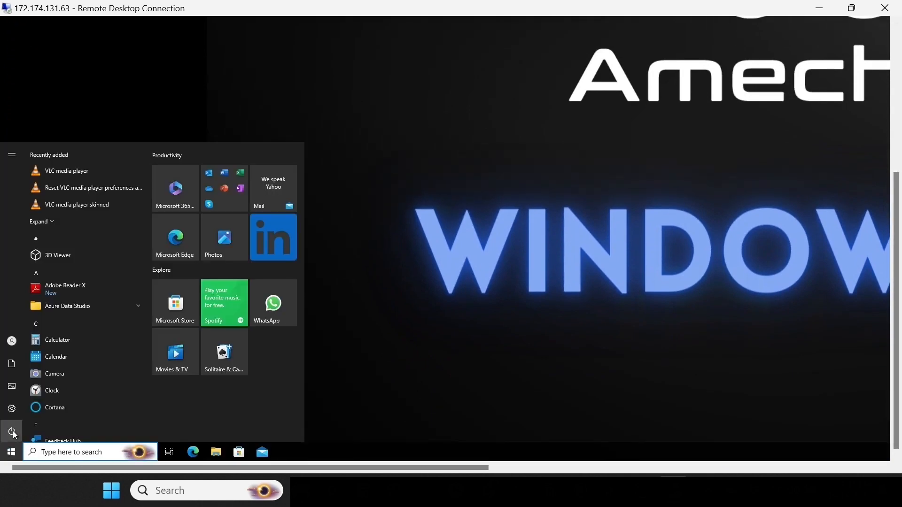
left_click(21, 433)
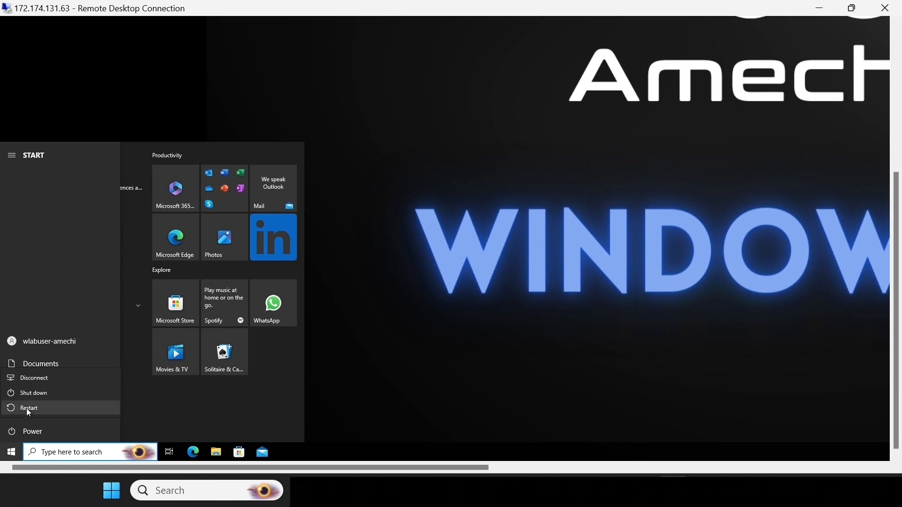
left_click(26, 407)
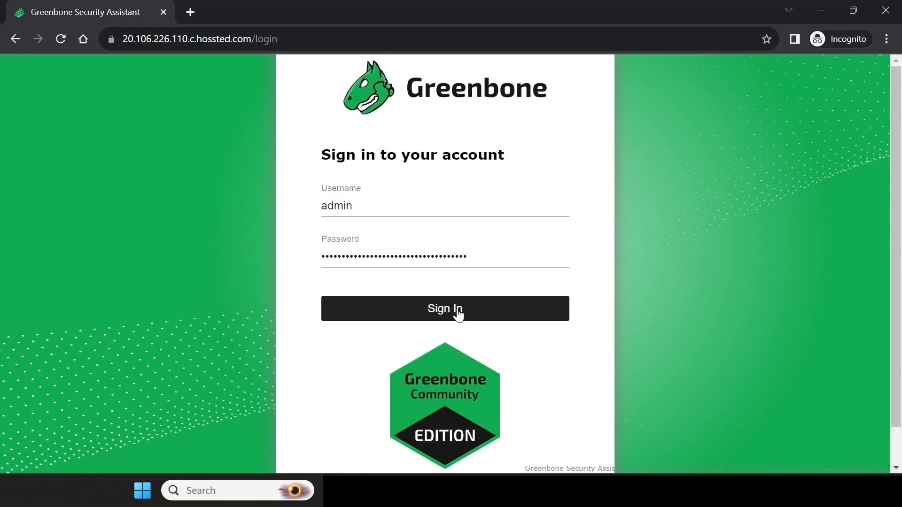
Step: Sign in and add host 10.0.0.4 with comment 'windows-vm Private IP Address'
left_click(457, 312)
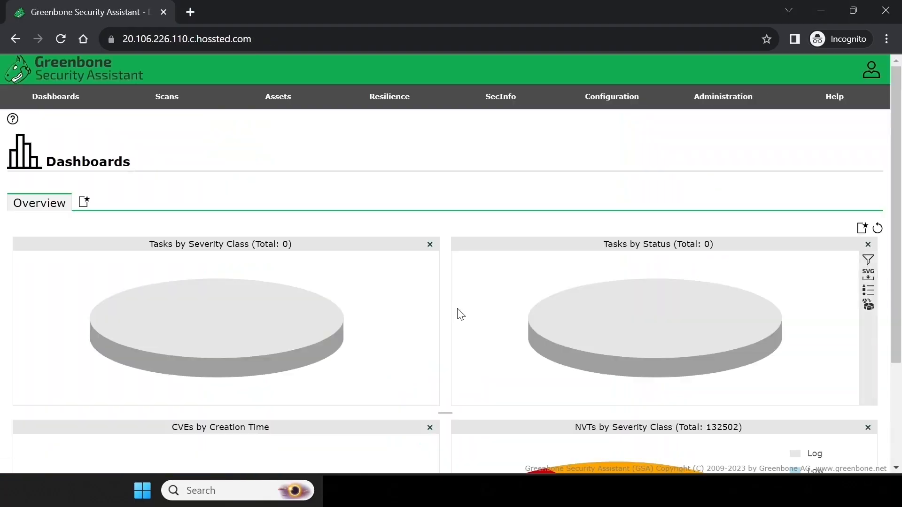
left_click(261, 115)
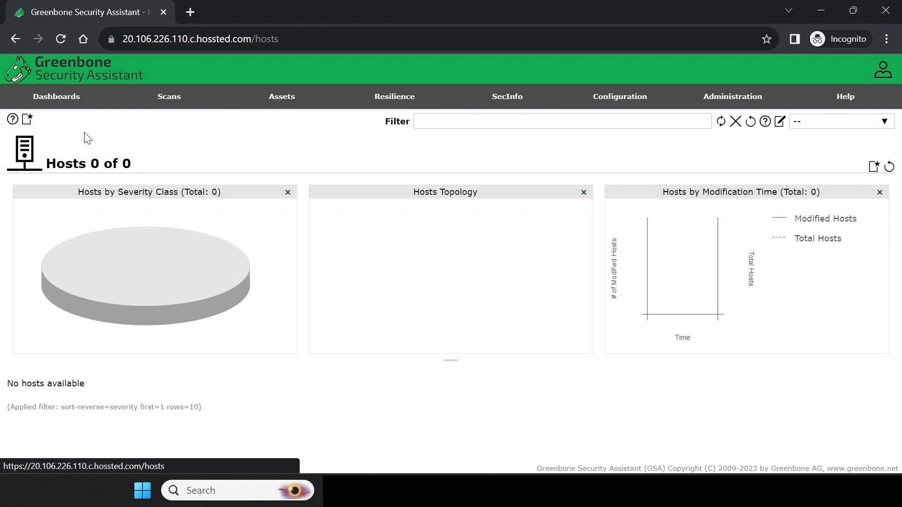
left_click(26, 120)
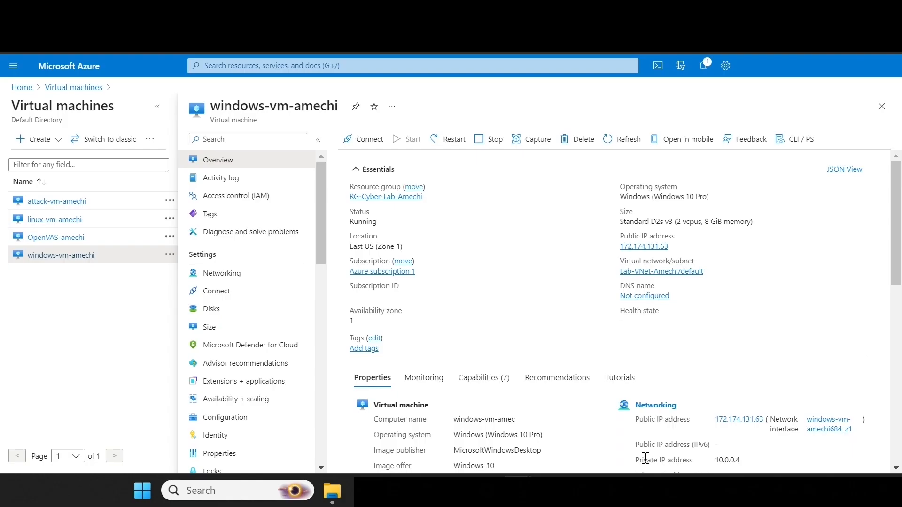
left_click_drag(636, 460, 744, 465)
left_click_drag(717, 460, 740, 459)
right_click(734, 457)
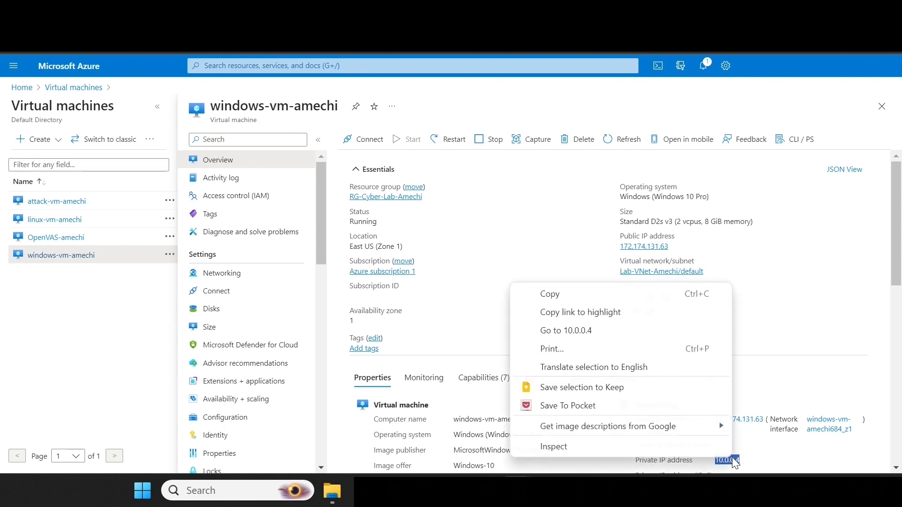
left_click(639, 294)
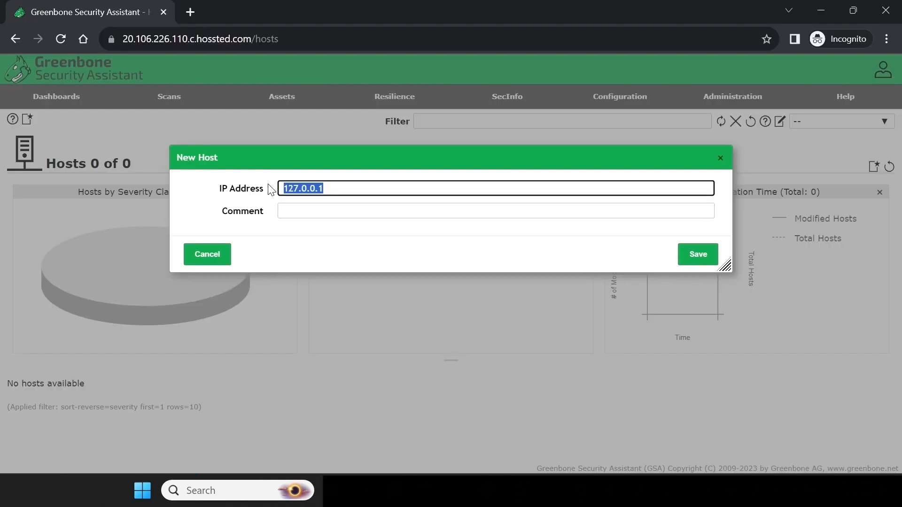
key("ctrl+v")
left_click(294, 211)
type("windows-vm Private IP Address")
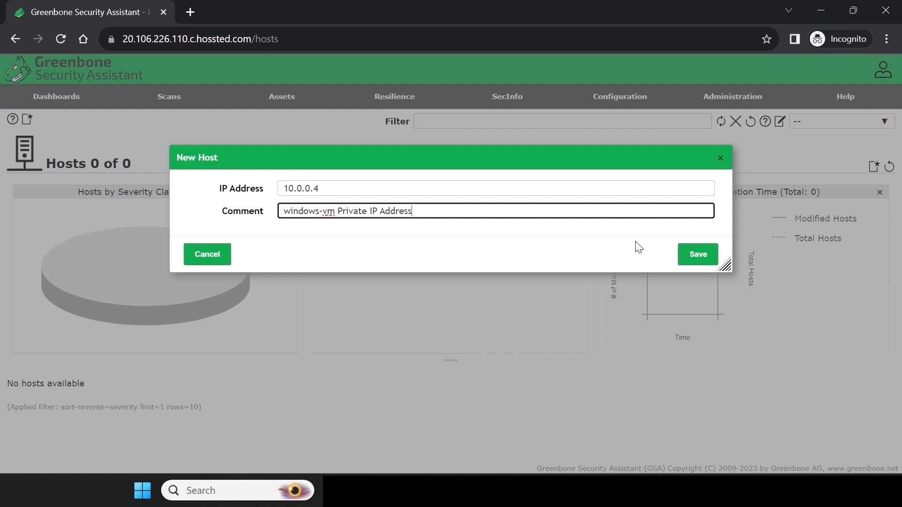
left_click(698, 254)
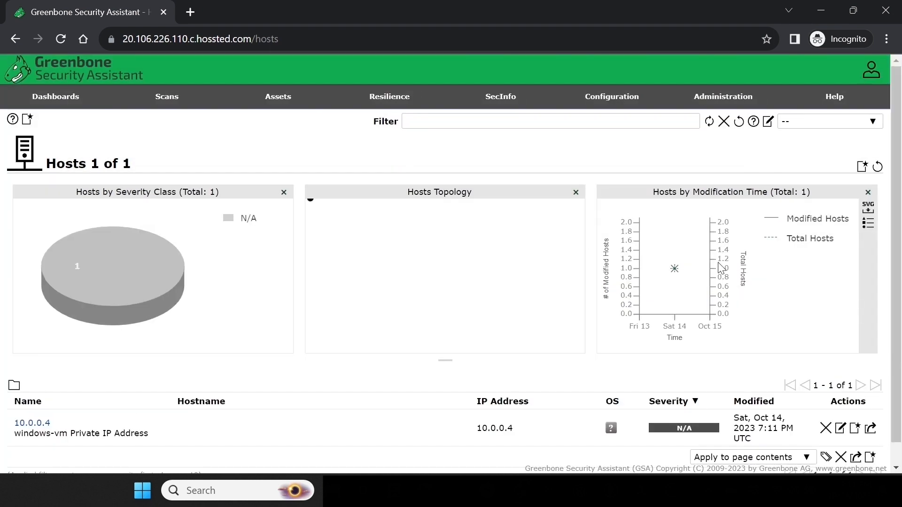
Step: Create and save the target 'Azure Vulnerable VMs' from host 10.0.0.4, using the name as comment
left_click(854, 429)
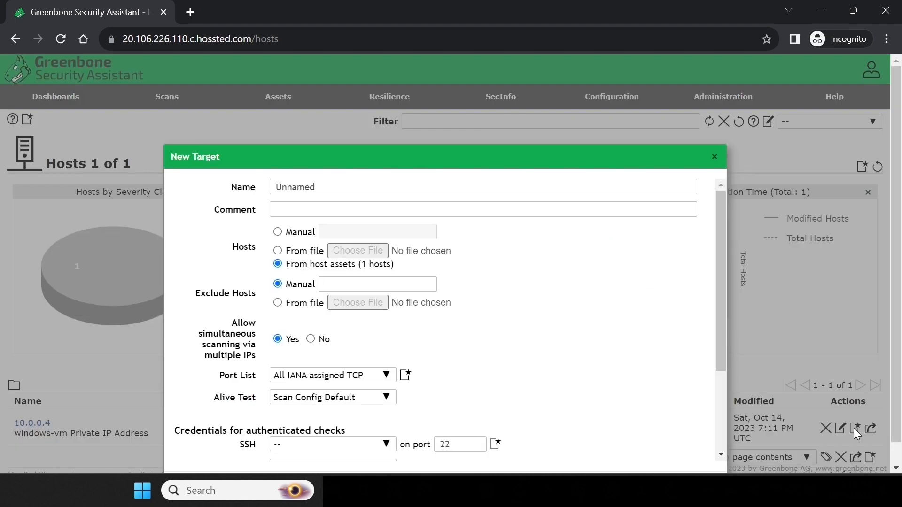
left_click(335, 181)
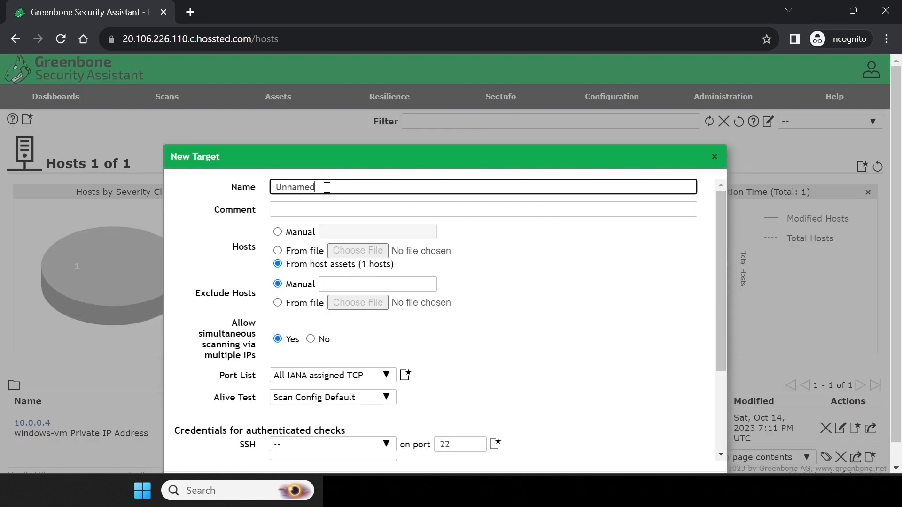
double_click(310, 187)
type("Azure Vulnerable VMs")
left_click(305, 207)
key("ctrl+v")
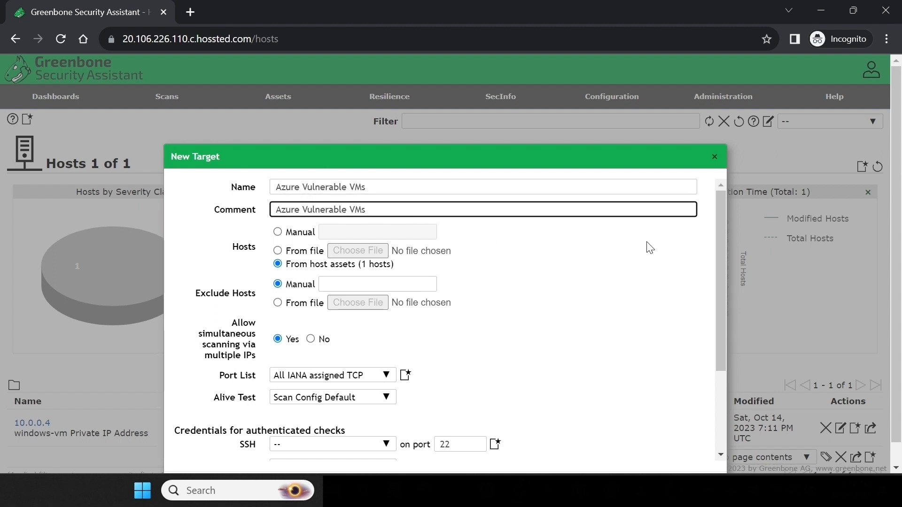
left_click(722, 239)
left_click_drag(722, 238, 723, 326)
left_click_drag(485, 155, 488, 83)
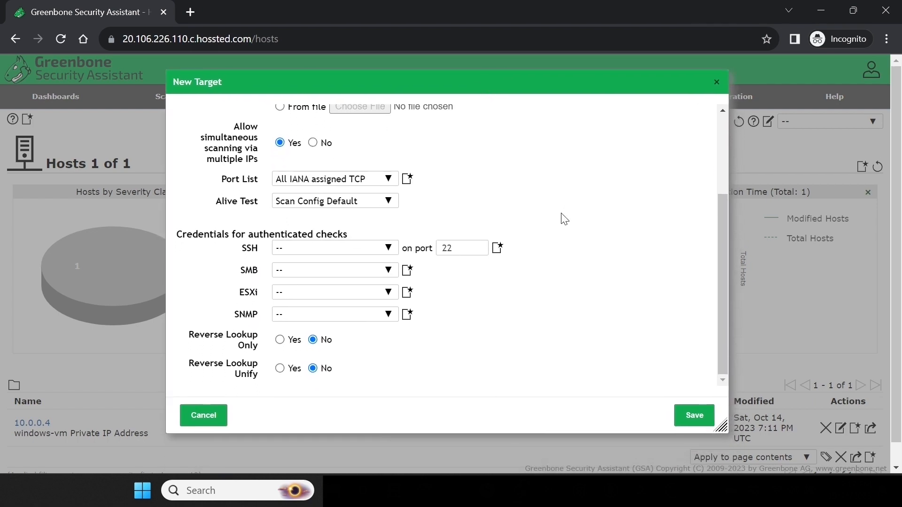
left_click(687, 417)
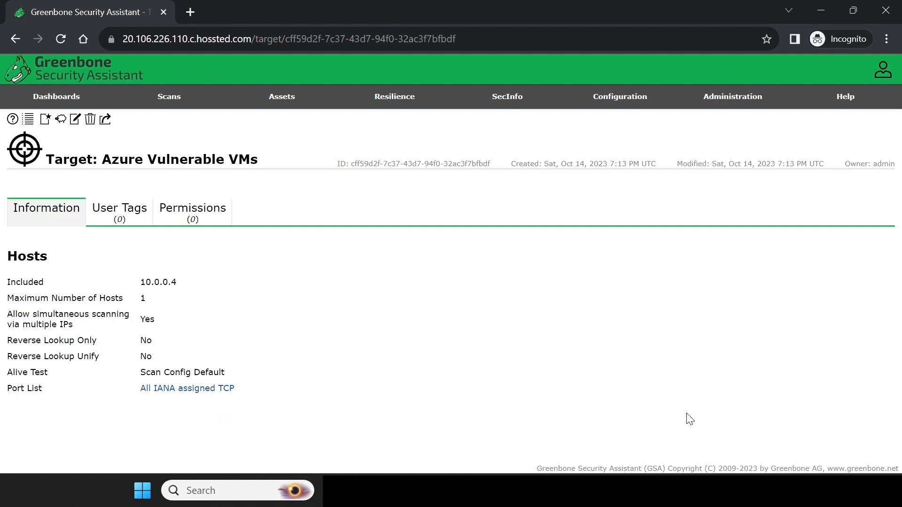
Step: Set up a new task 'Scan - Azure Vulnerable VMs' targeting Azure Vulnerable VMs
mouse_move(169, 98)
left_click(137, 118)
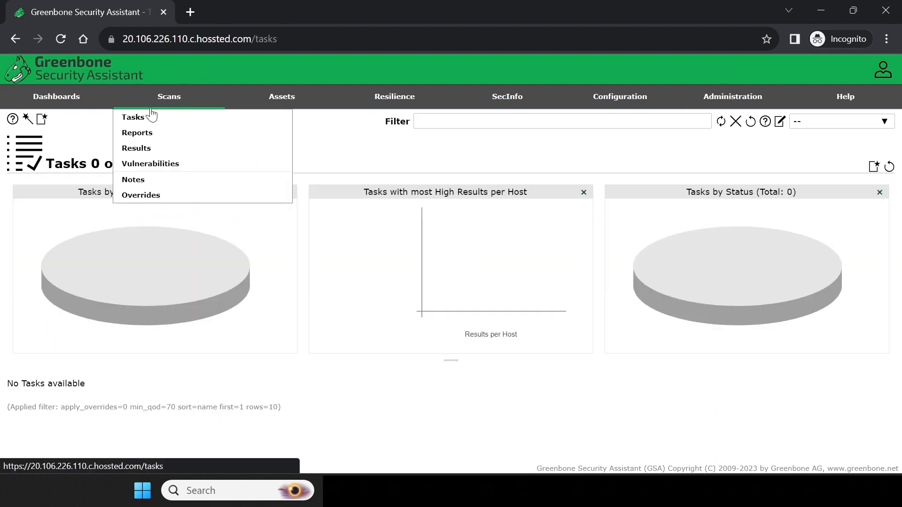
mouse_move(42, 118)
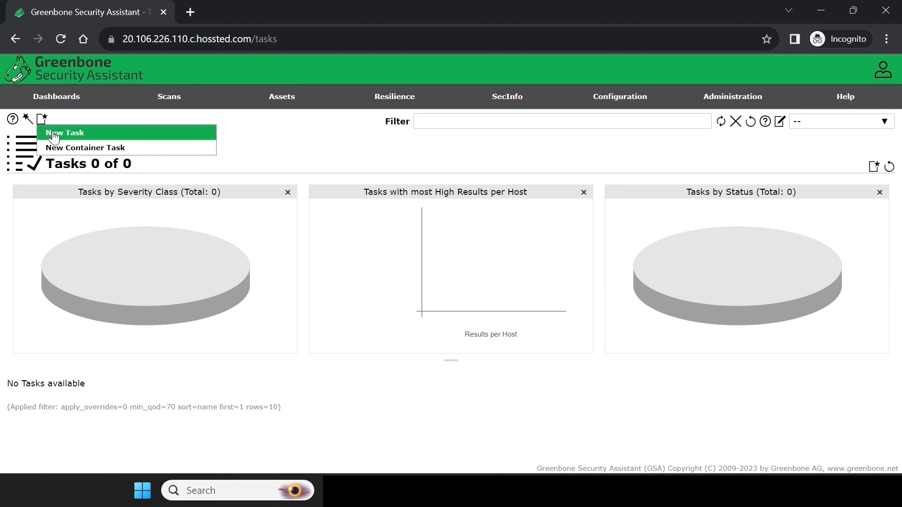
left_click(54, 136)
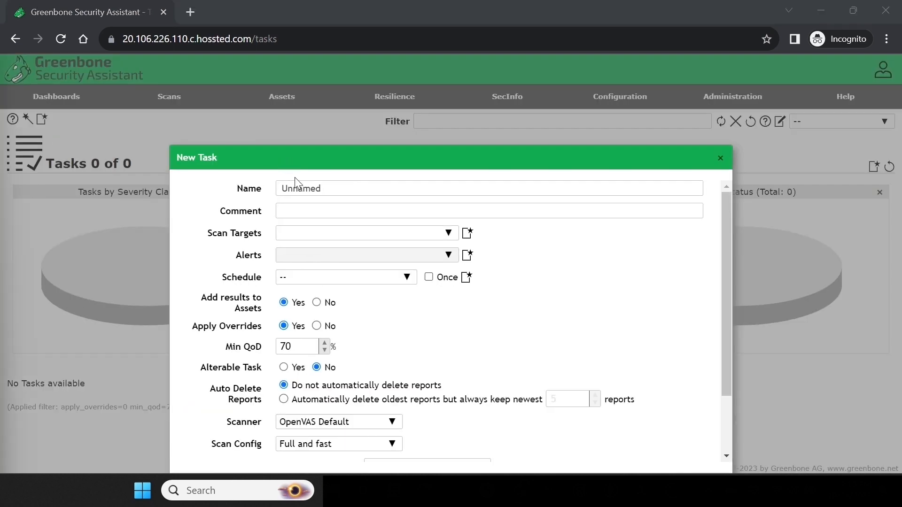
double_click(300, 189)
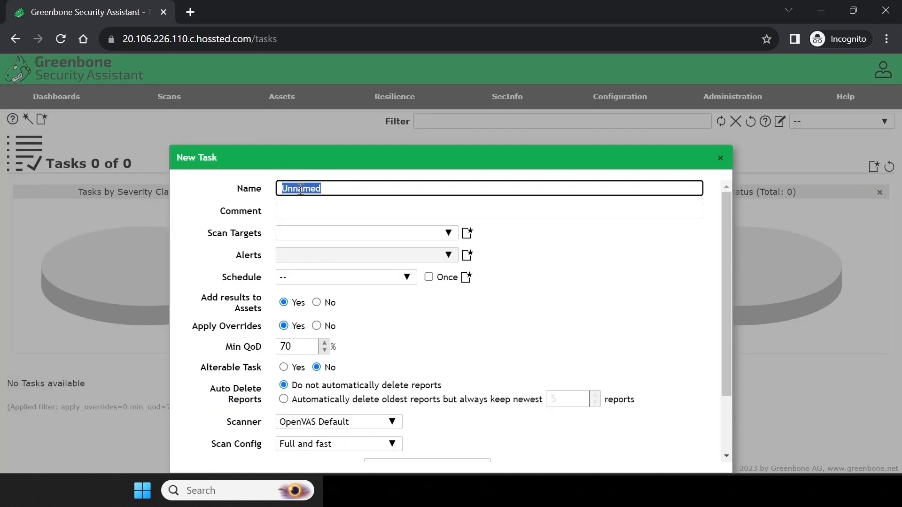
key("ctrl+v")
left_click(297, 214)
key("ctrl+v")
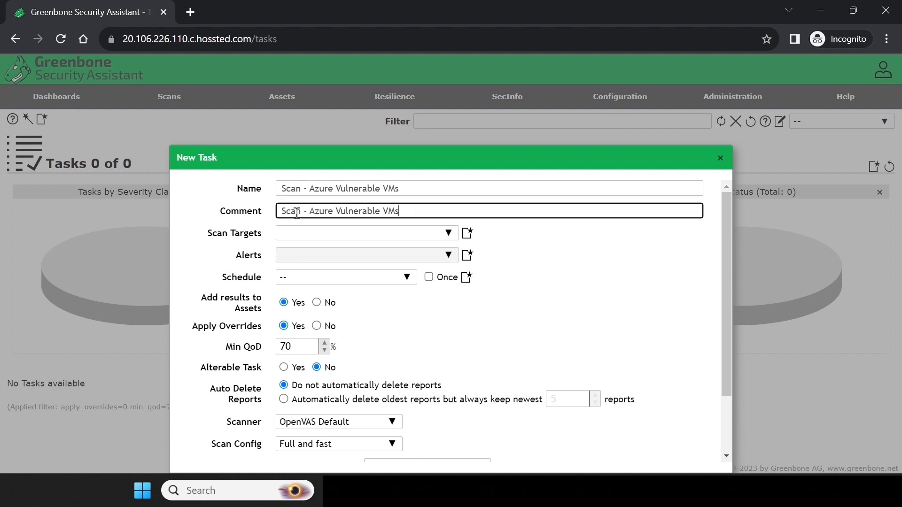
left_click(310, 235)
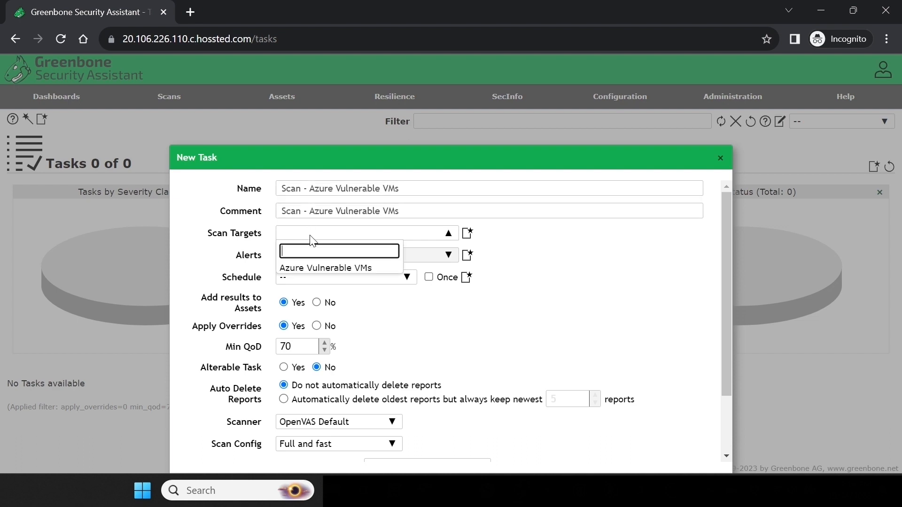
left_click(315, 269)
Step: Save the new task and start the Azure Vulnerable VMs scan
left_click_drag(655, 157, 648, 66)
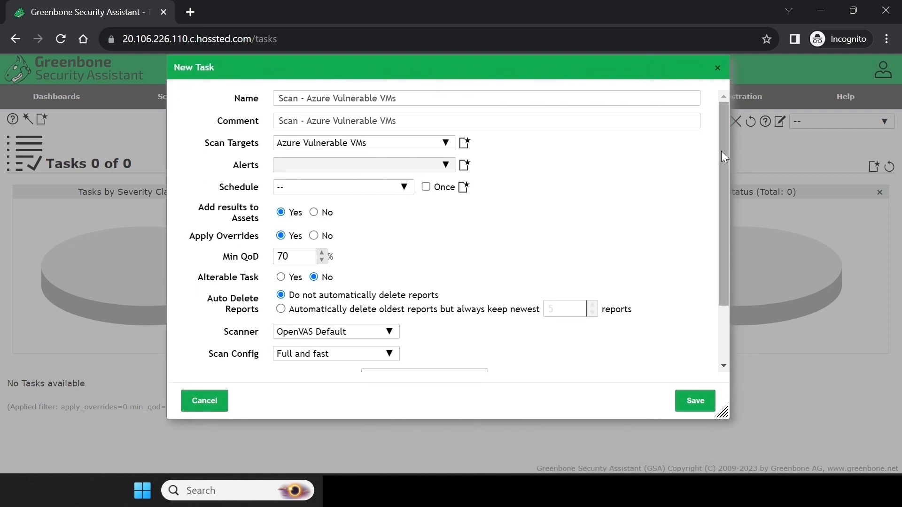
left_click_drag(723, 154, 720, 234)
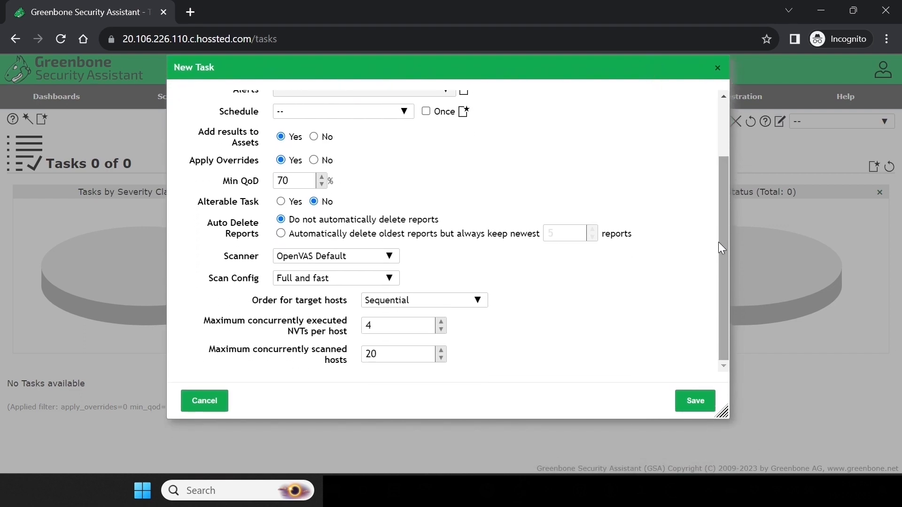
left_click(689, 403)
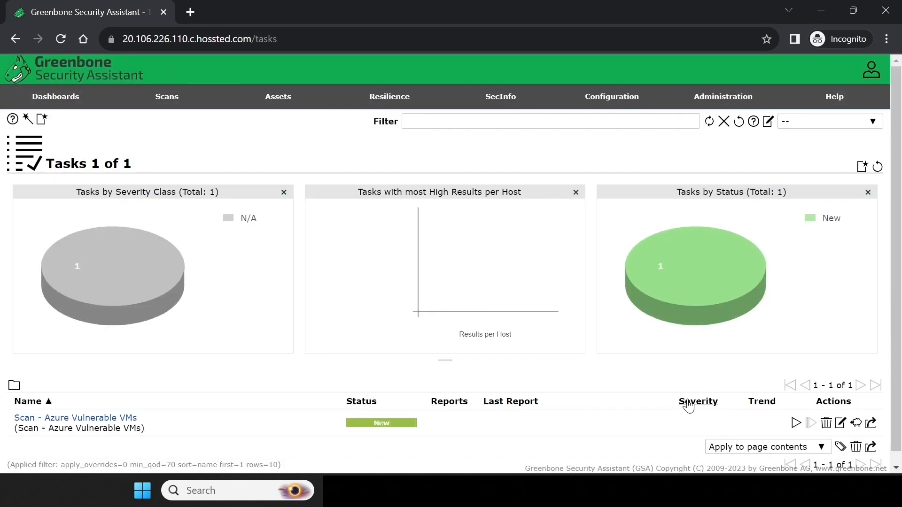
left_click(795, 422)
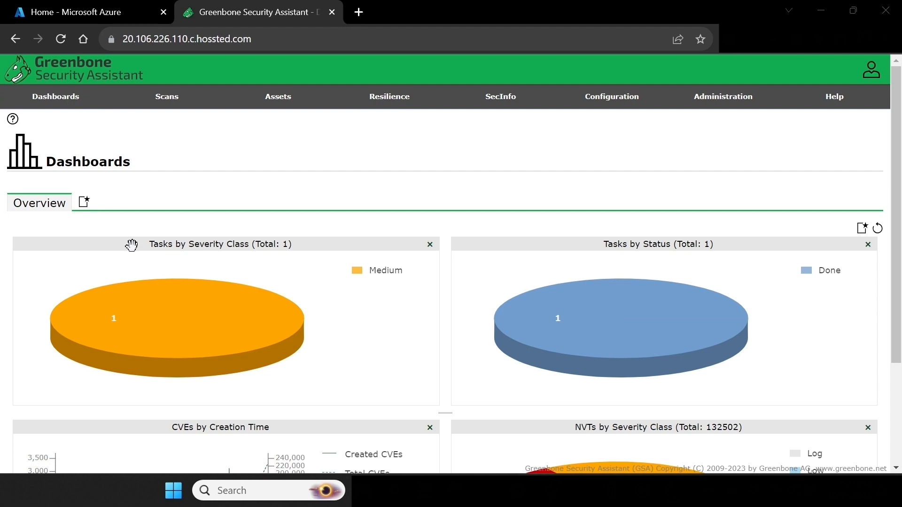
Step: Open the scan task's latest report from the Tasks list
scroll(144, 255, "down", 3)
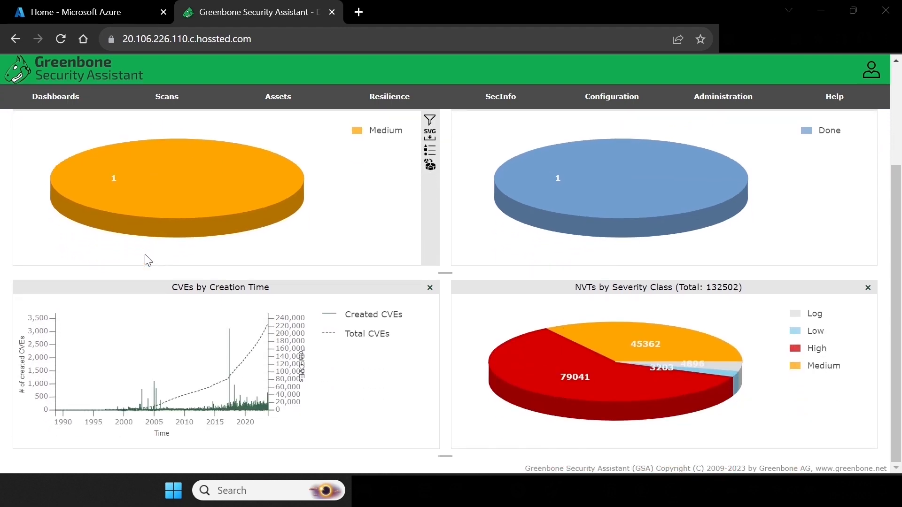
scroll(147, 260, "up", 3)
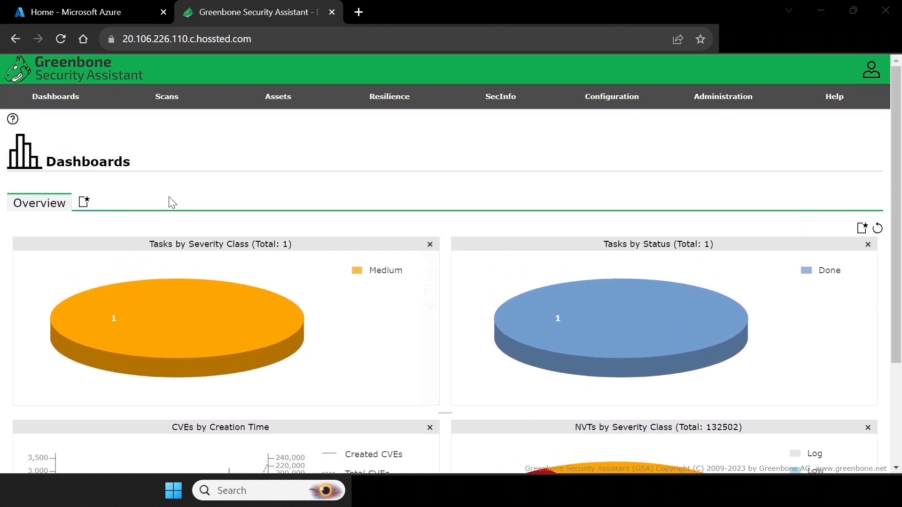
mouse_move(166, 98)
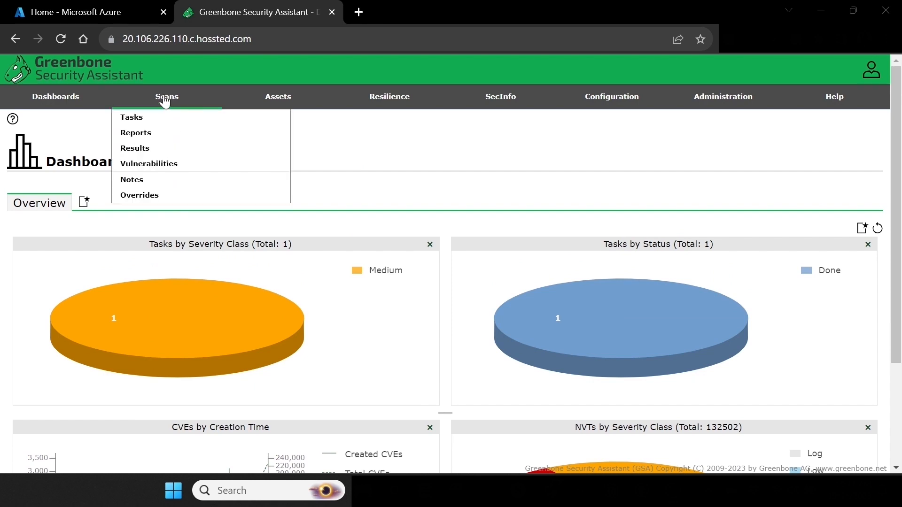
left_click(134, 121)
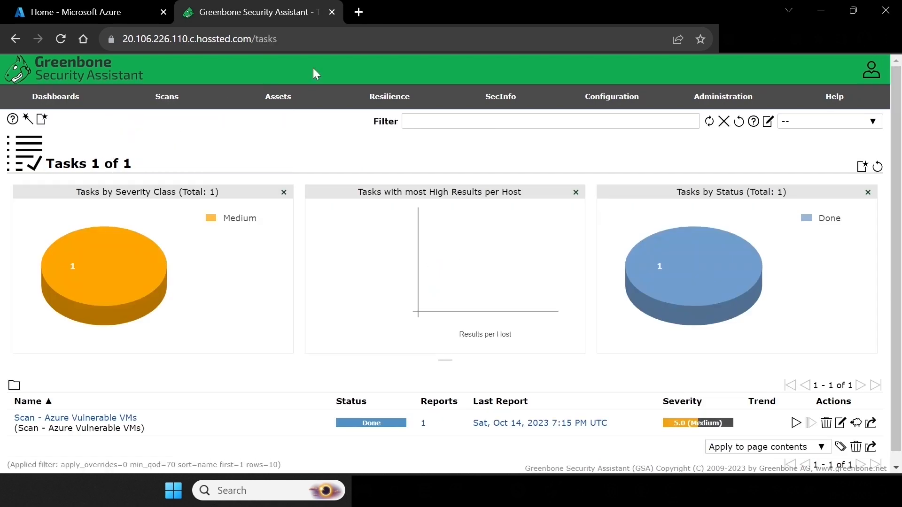
scroll(313, 67, "down", 1)
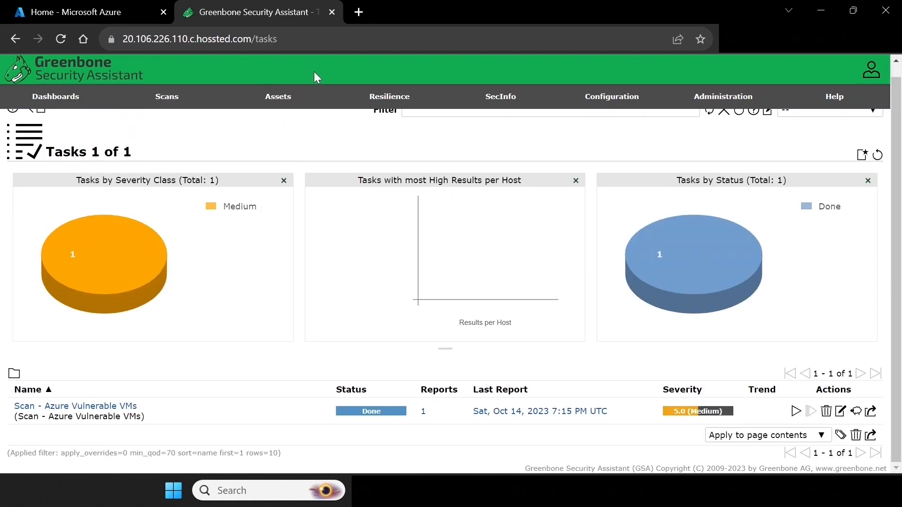
left_click(535, 419)
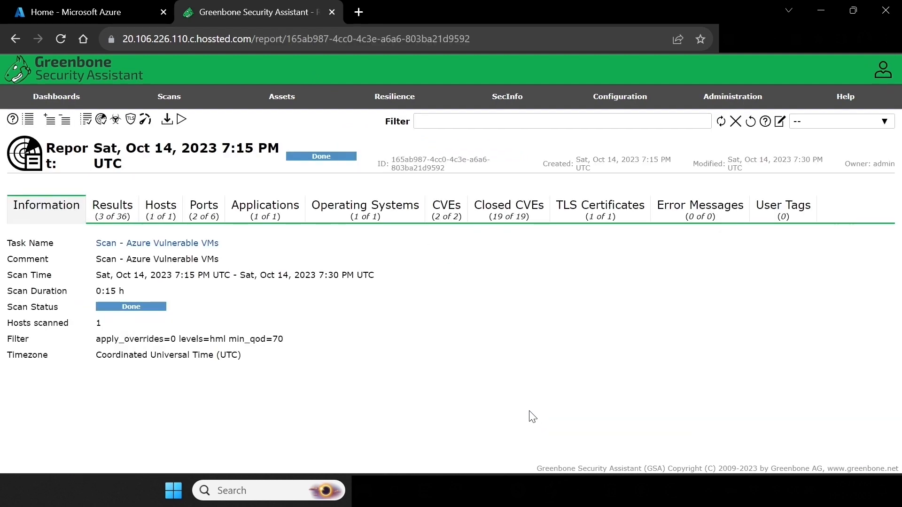
Step: Review every report tab from Results to User Tags, then open CVE-2015-0204 from the CVEs tab
left_click(112, 214)
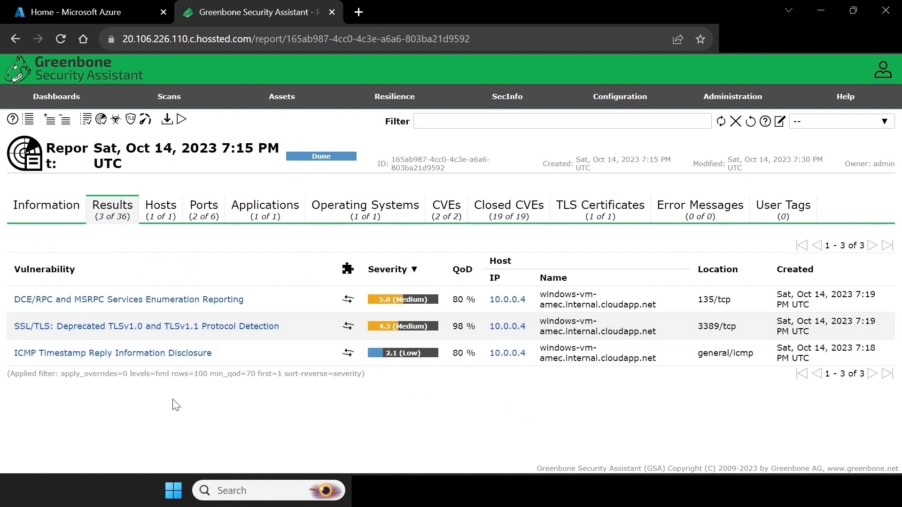
left_click(158, 217)
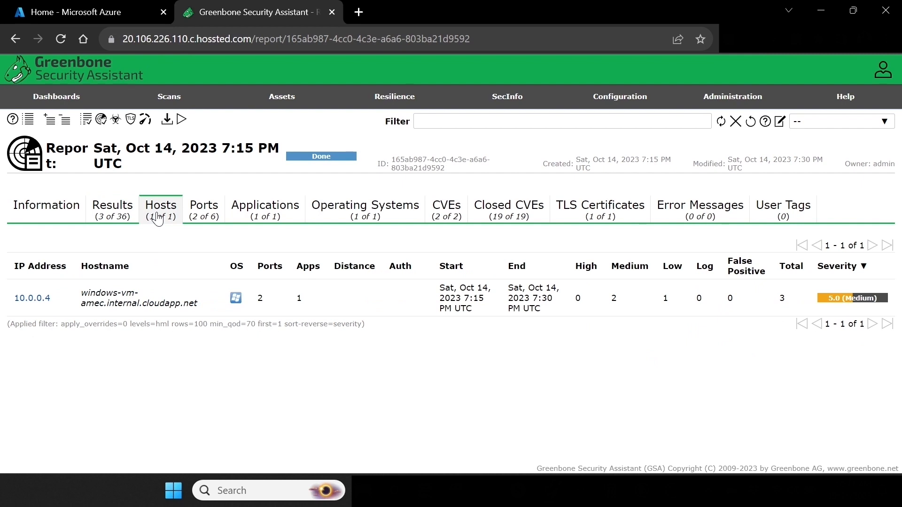
left_click(212, 213)
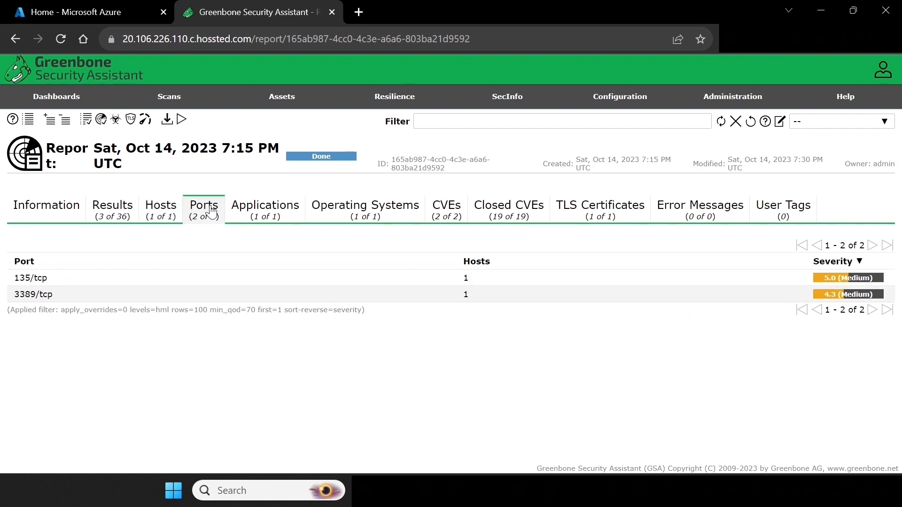
left_click(251, 212)
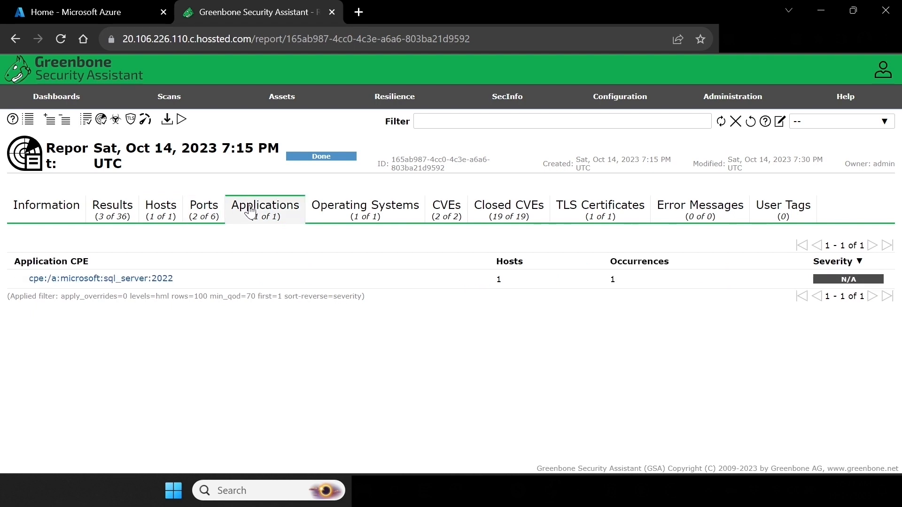
left_click(328, 209)
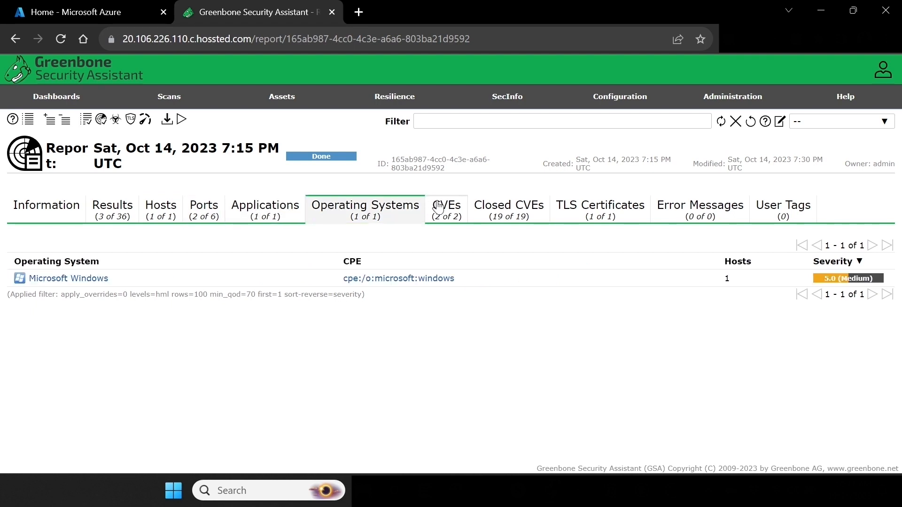
left_click(455, 209)
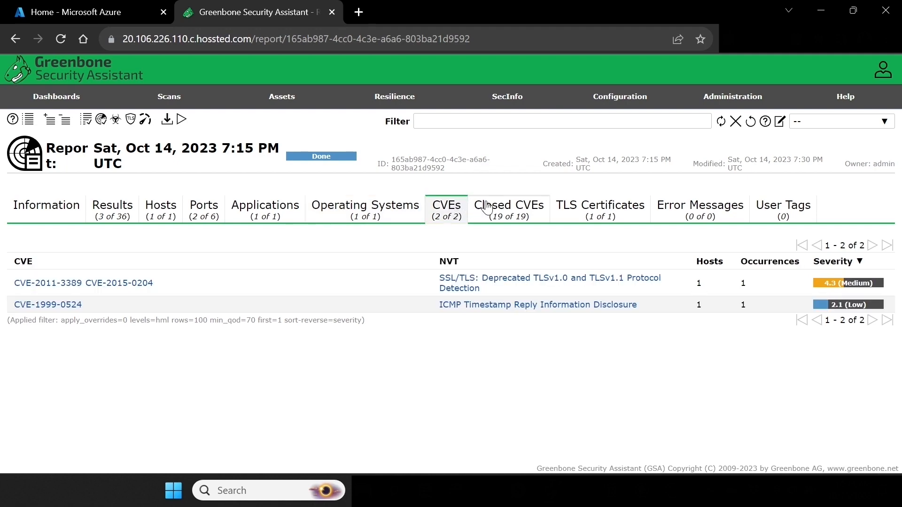
left_click(506, 209)
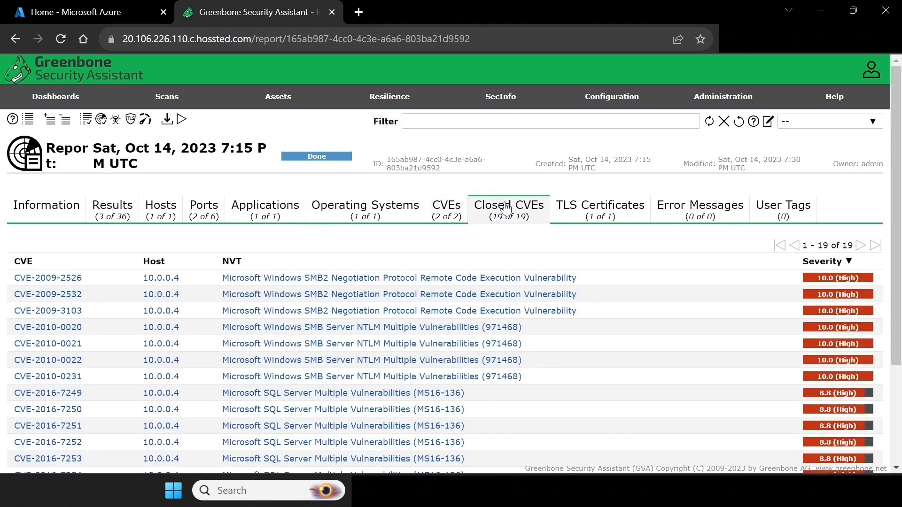
left_click(599, 213)
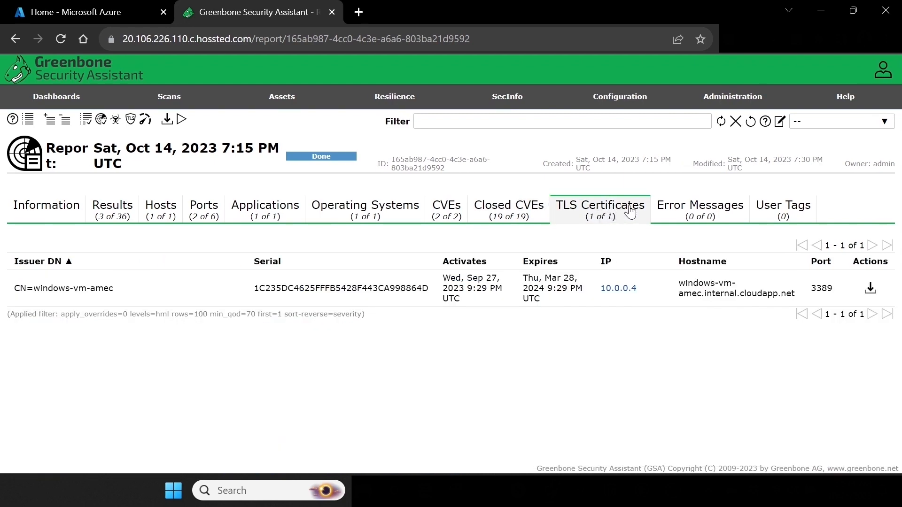
left_click(686, 214)
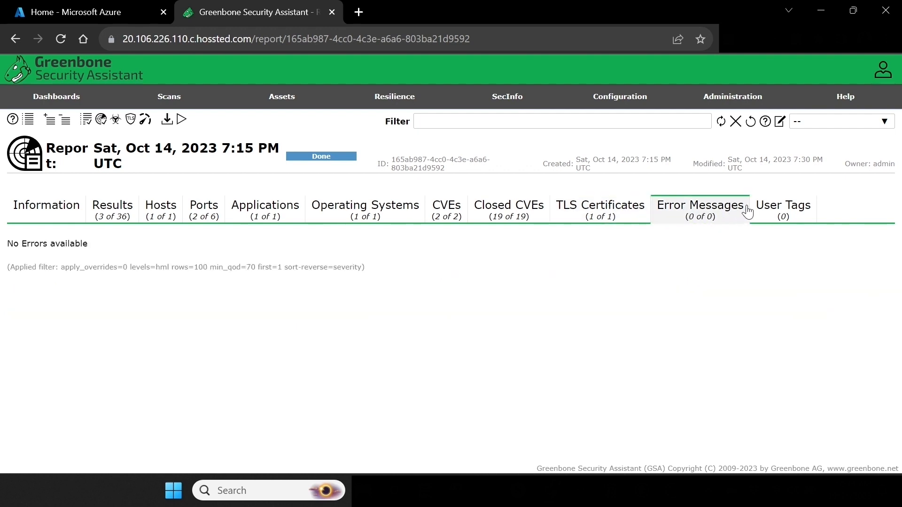
left_click(788, 211)
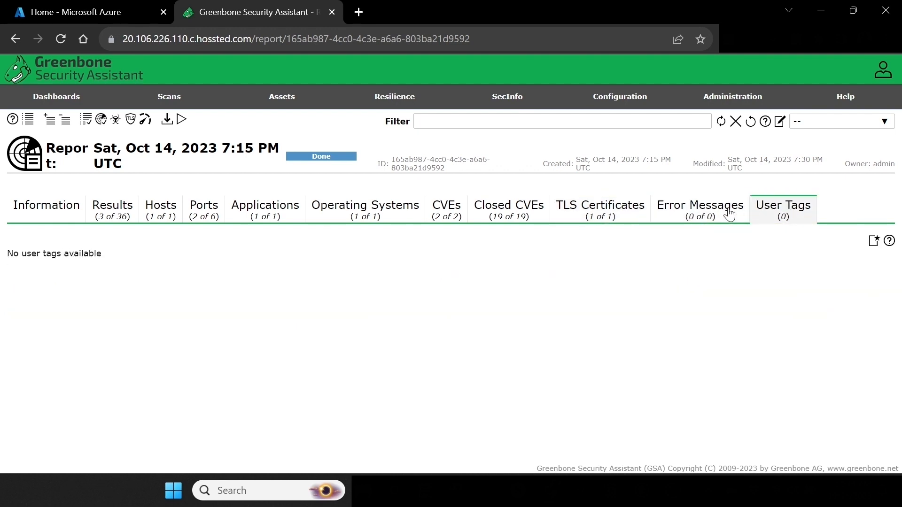
left_click(441, 222)
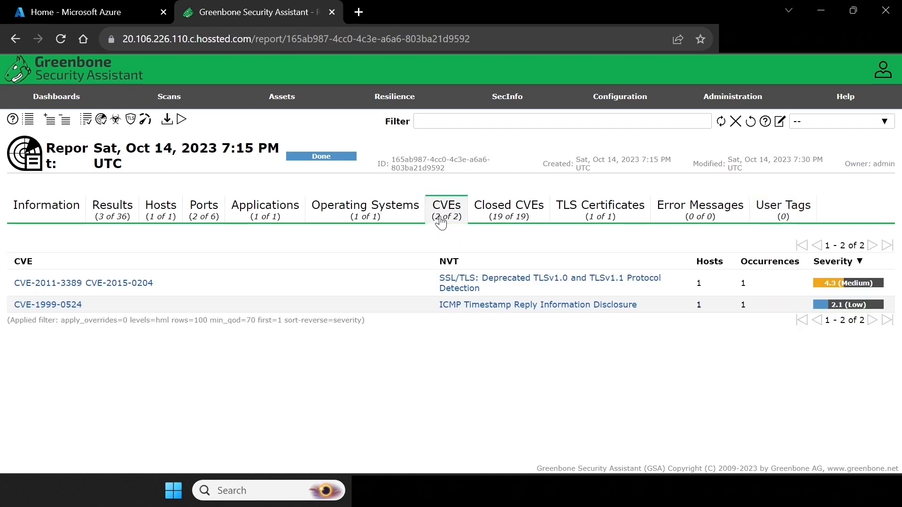
left_click(115, 286)
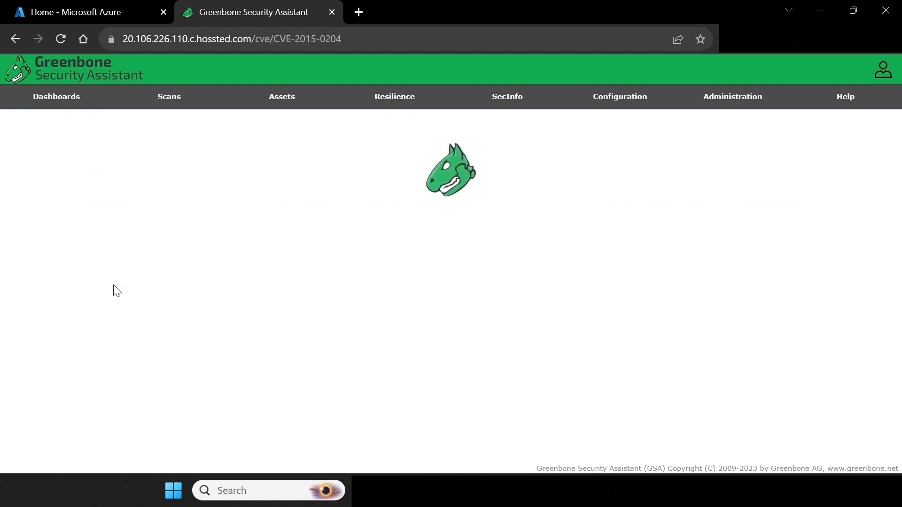
Step: Scroll through the CVE-2015-0204 details and references, then go back to Scans > Tasks
scroll(559, 323, "down", 1)
scroll(558, 323, "down", 1)
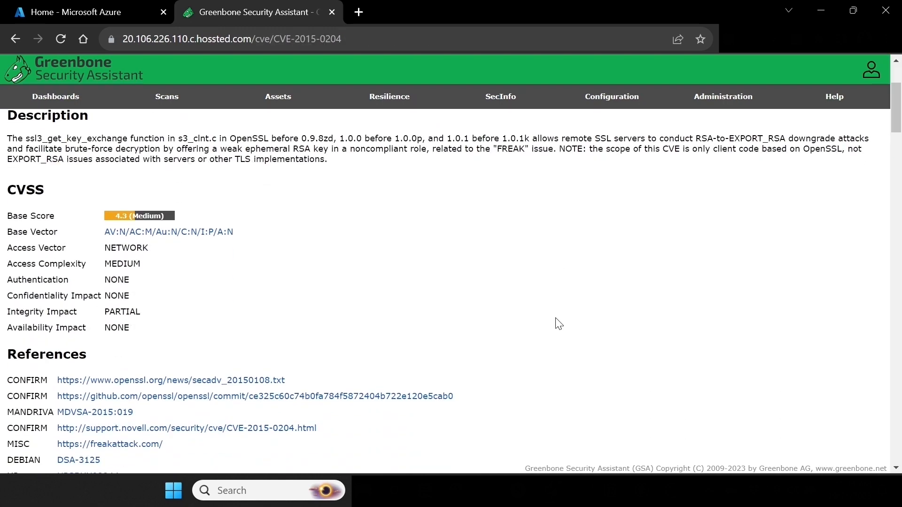
scroll(562, 324, "down", 3)
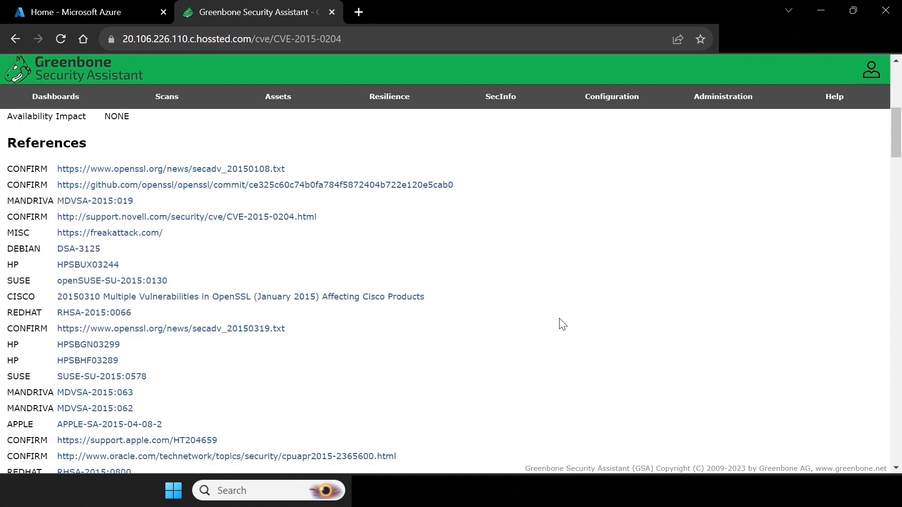
scroll(562, 324, "down", 3)
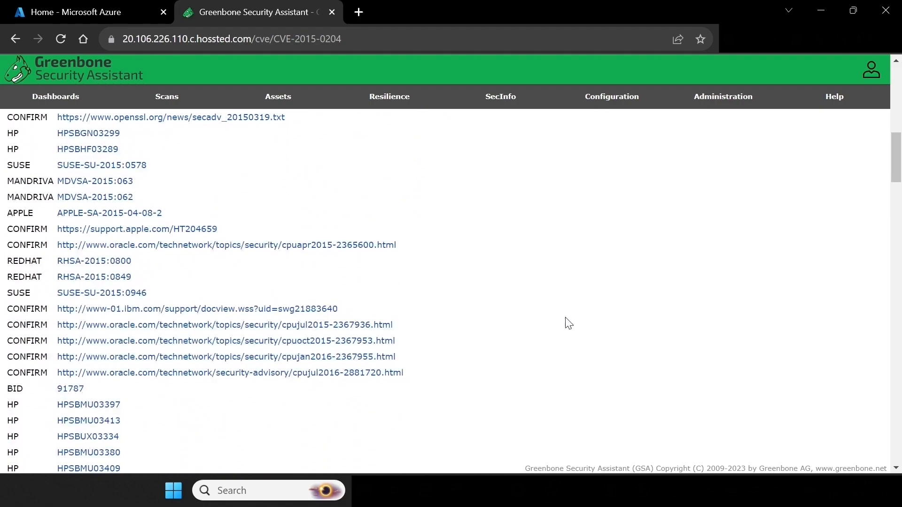
scroll(569, 324, "down", 8)
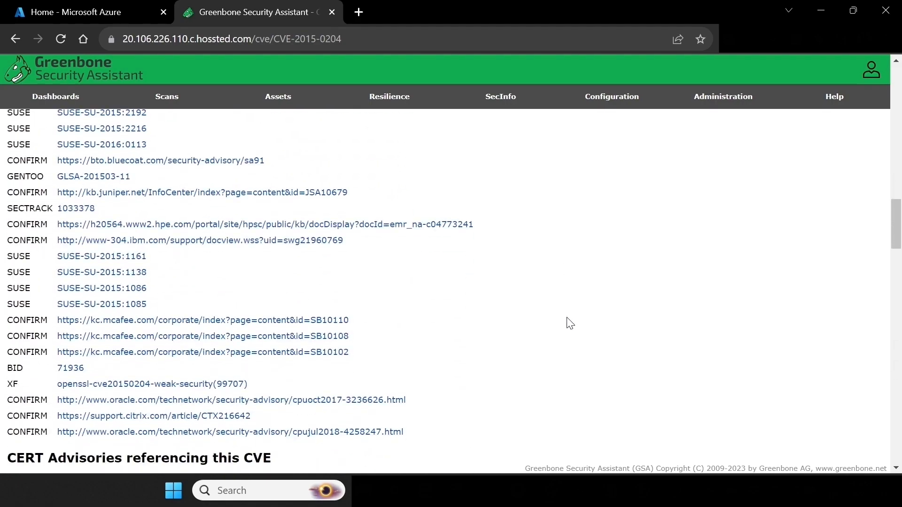
scroll(573, 323, "down", 7)
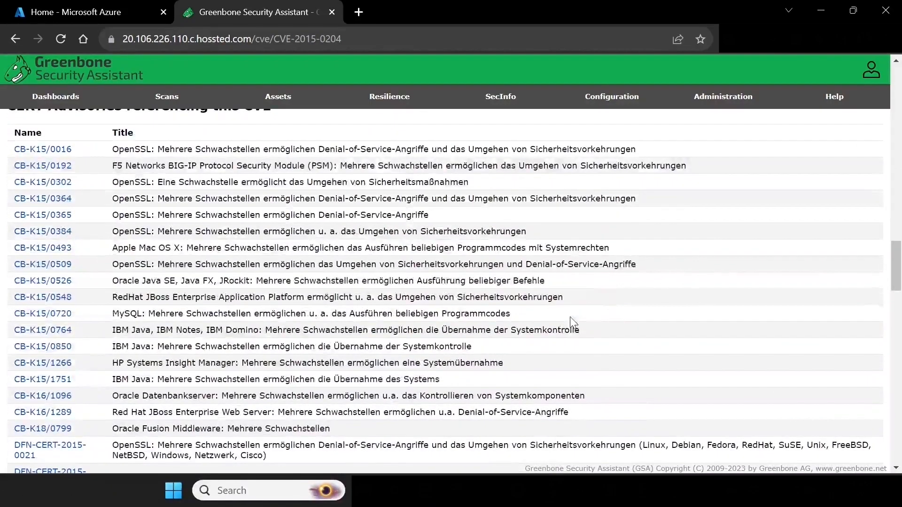
scroll(573, 323, "down", 10)
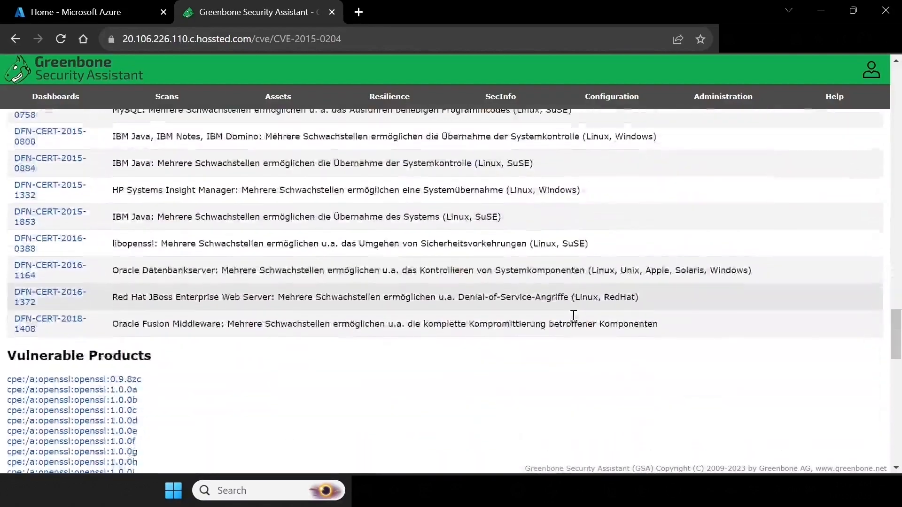
scroll(574, 315, "down", 10)
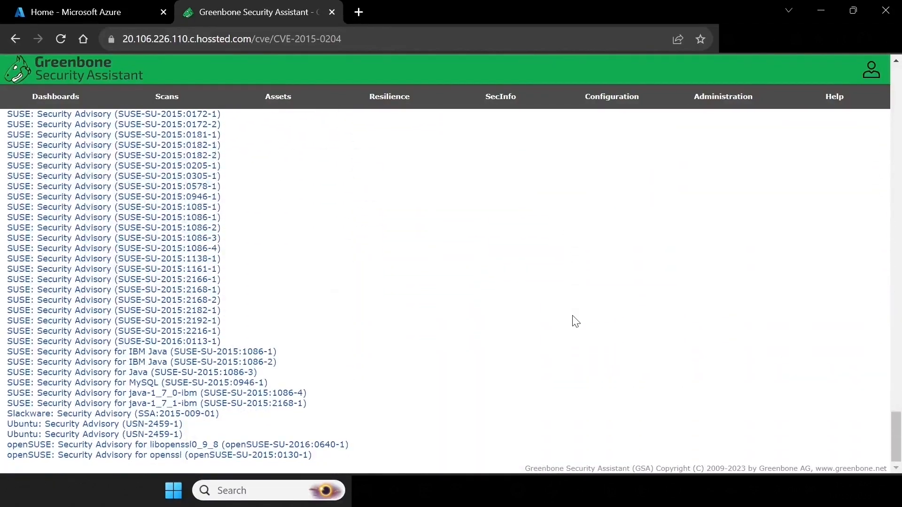
left_click(161, 97)
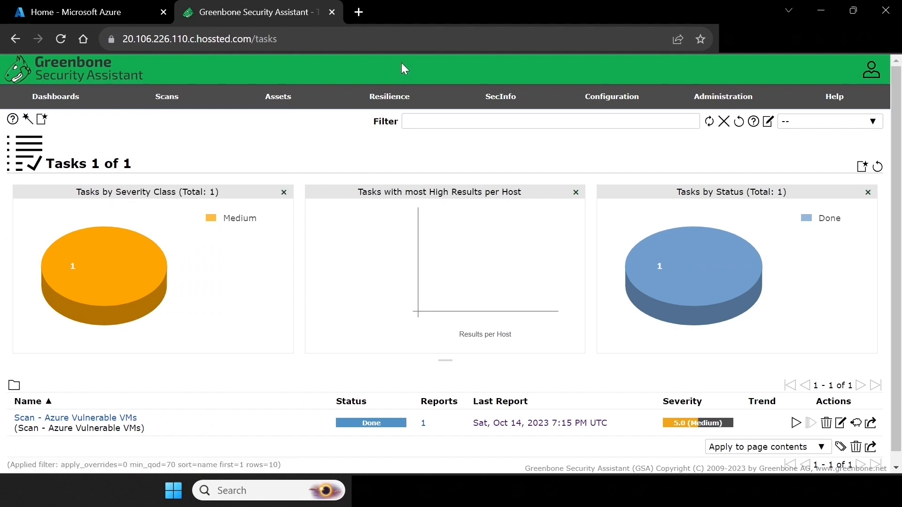
Step: Open the report's results, reset the filter, and page forward to result 31 of 31
left_click(536, 424)
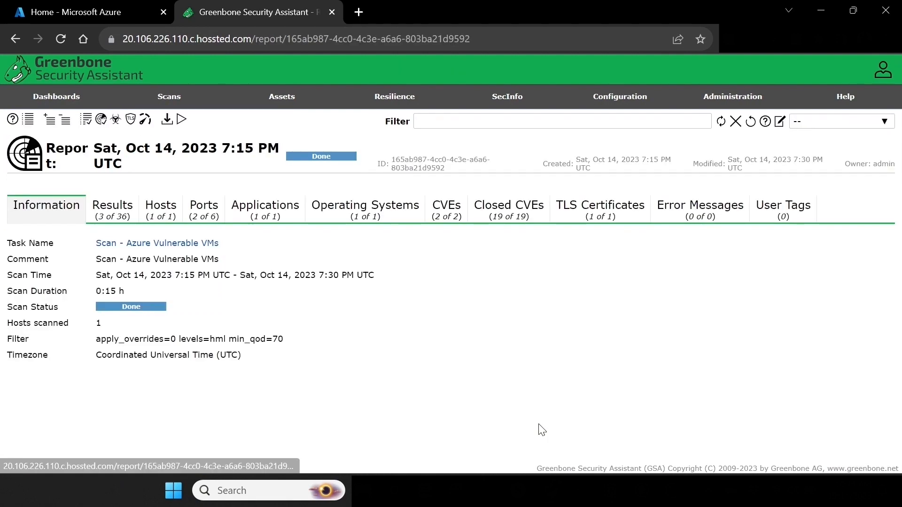
left_click(118, 213)
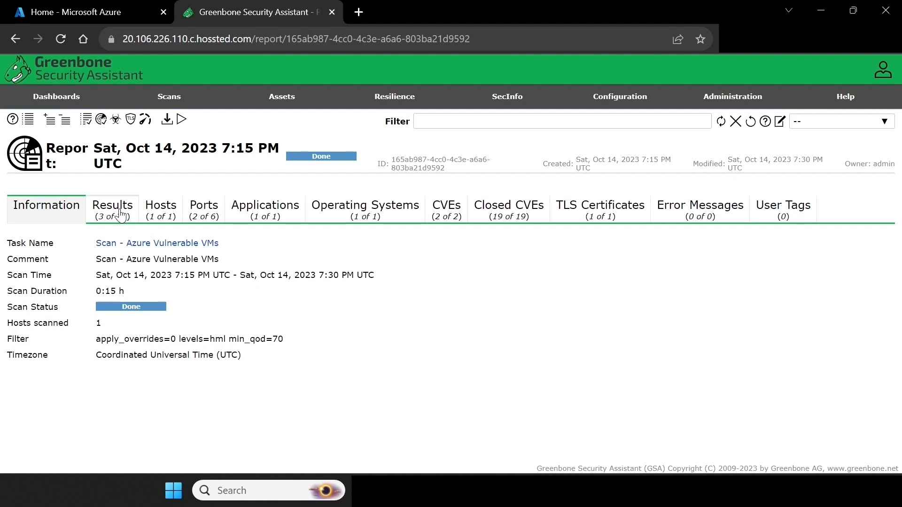
left_click(736, 123)
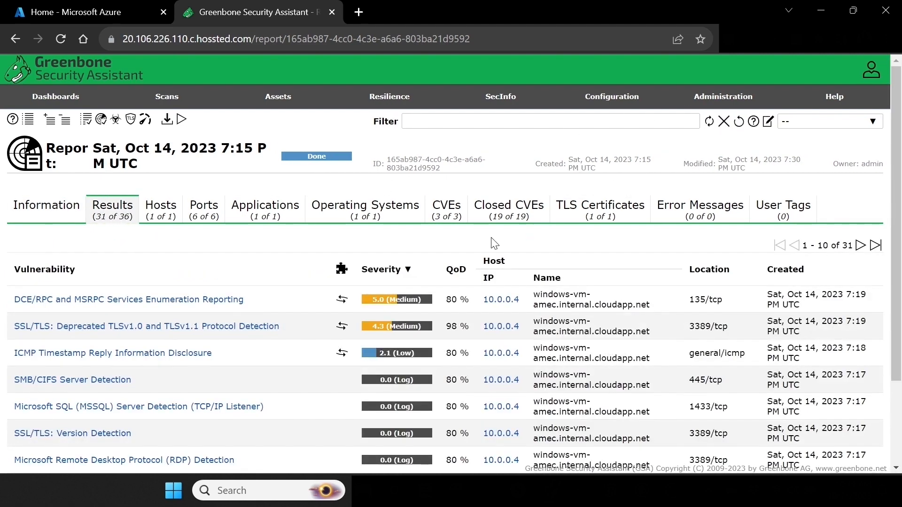
scroll(287, 314, "down", 2)
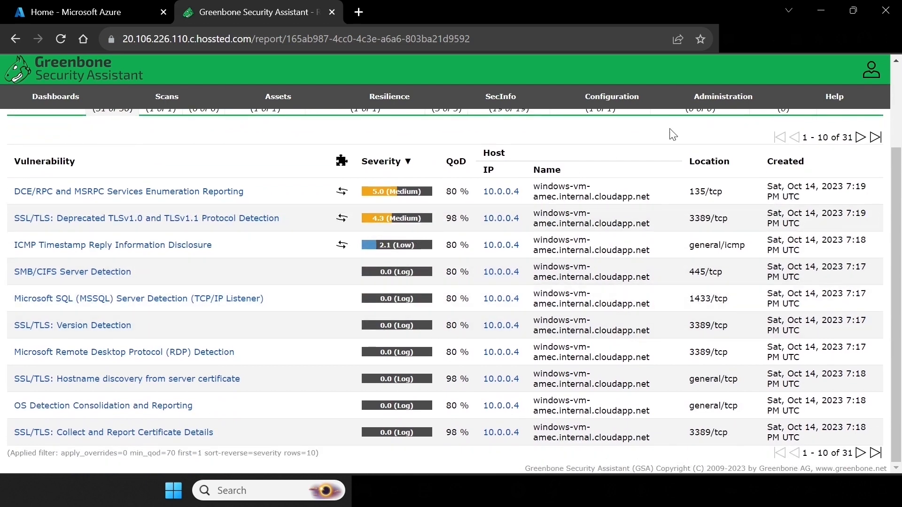
left_click(860, 138)
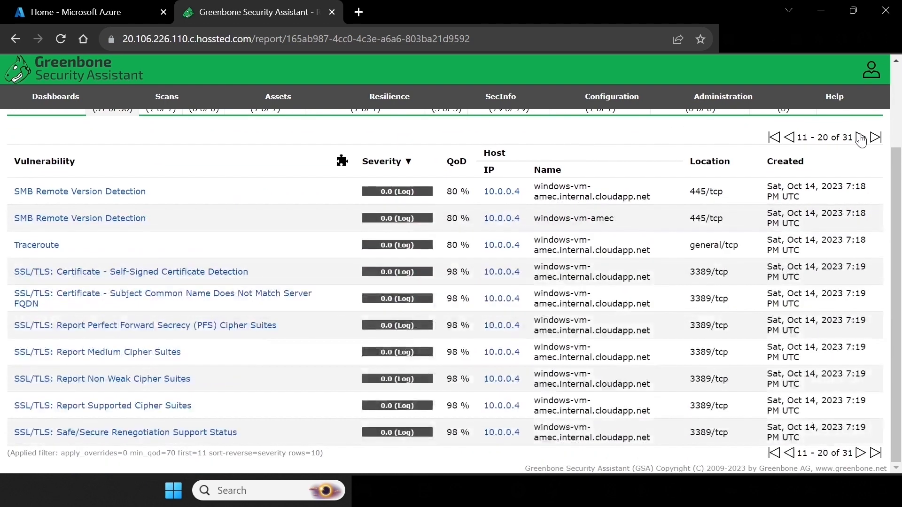
left_click(861, 137)
left_click(861, 137)
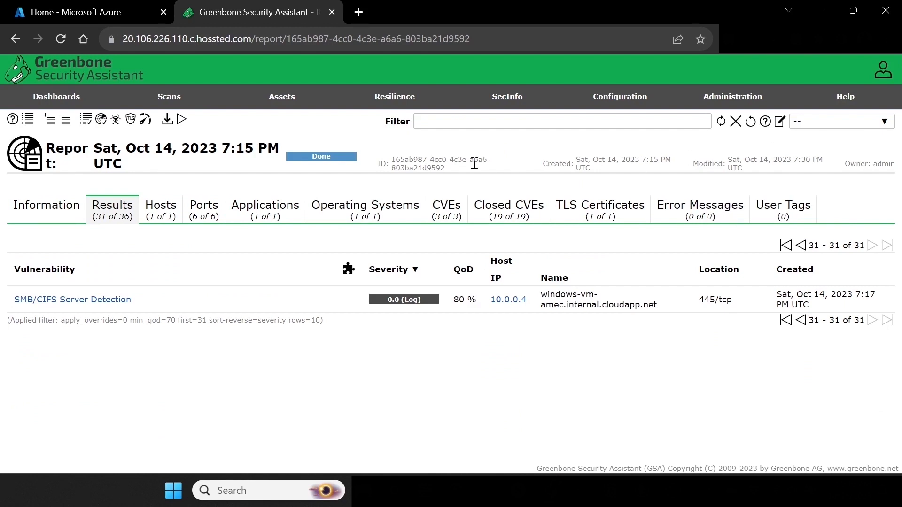
left_click(165, 105)
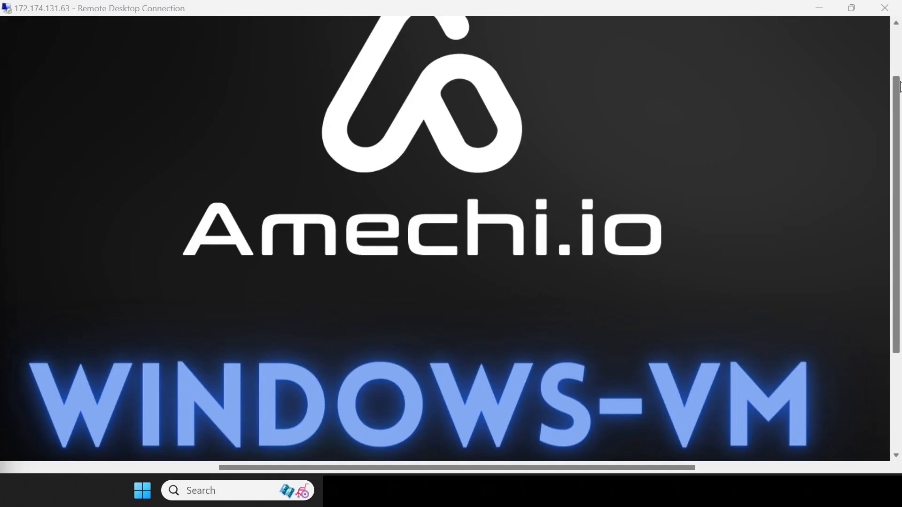
Step: Search 'change user account control', drag the UAC slider to Never notify, and confirm with OK
left_click_drag(898, 101, 898, 200)
left_click_drag(544, 468, 336, 473)
left_click(66, 452)
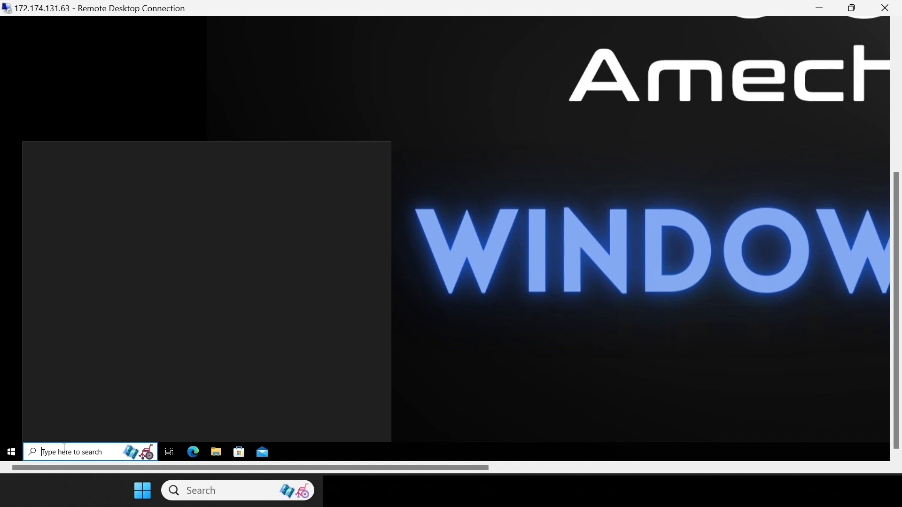
type("change user accoun")
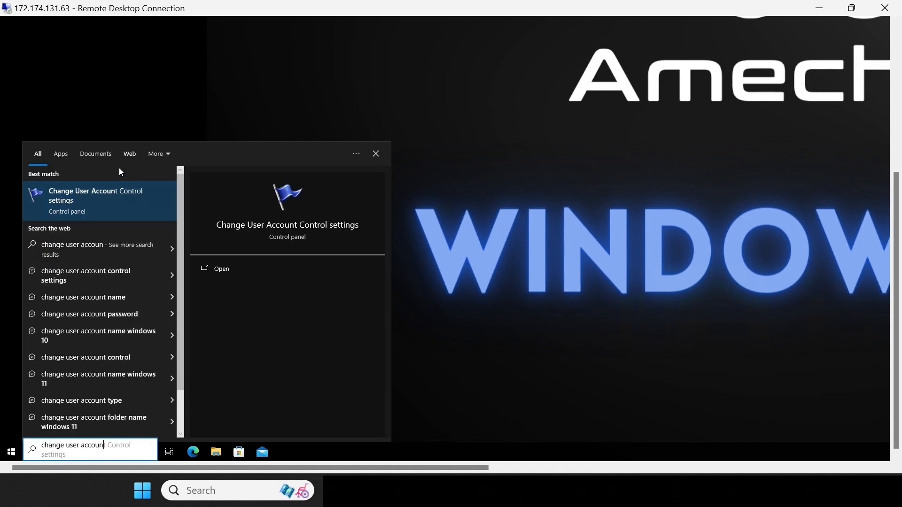
left_click(112, 199)
left_click_drag(266, 466, 486, 465)
left_click_drag(897, 311, 896, 248)
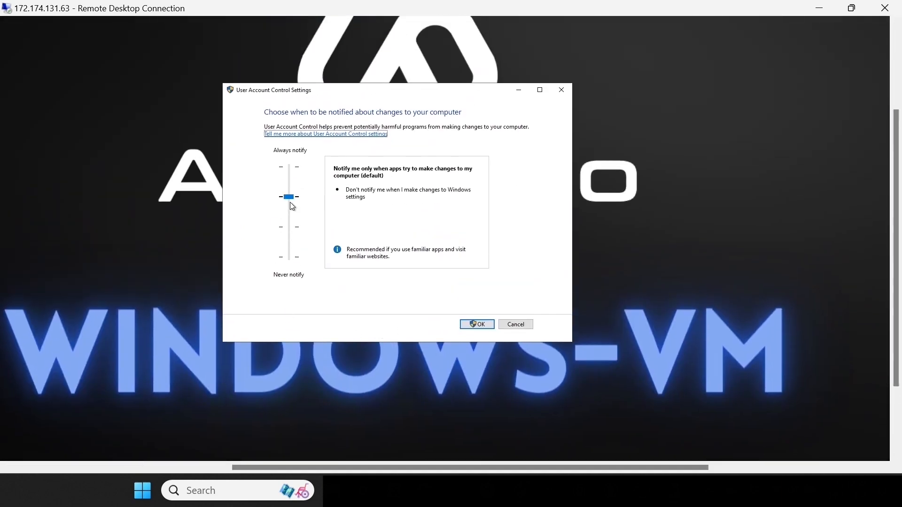
left_click_drag(292, 202, 292, 263)
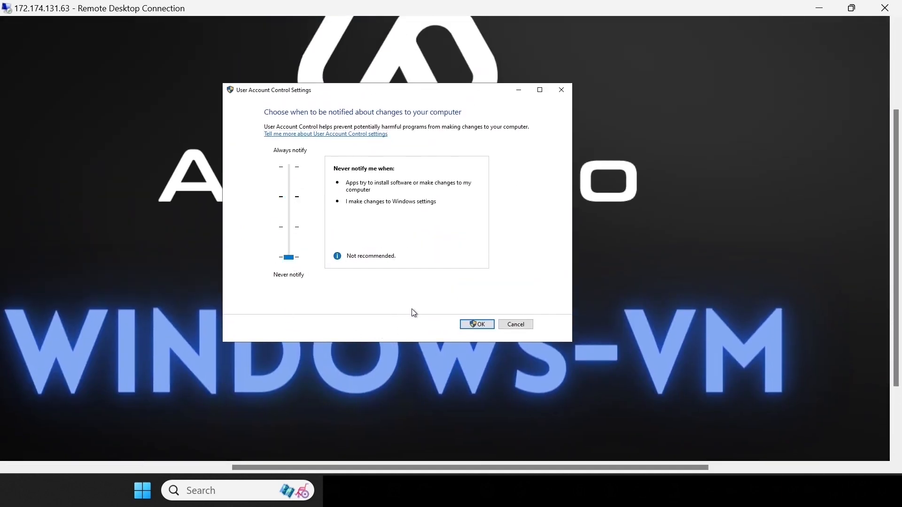
left_click(471, 324)
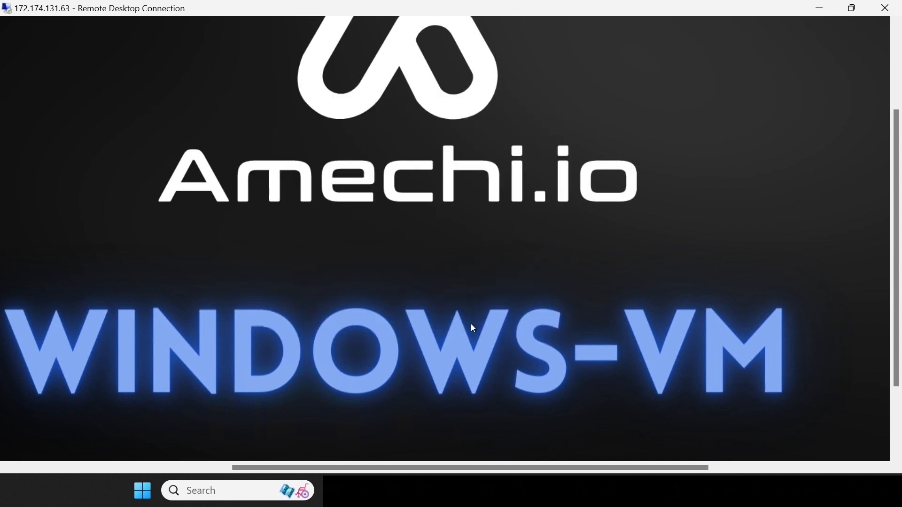
left_click_drag(482, 466, 262, 466)
Step: Open Services via a 'services msc' search and enlarge its window to show more services
left_click_drag(896, 193, 896, 255)
left_click(82, 452)
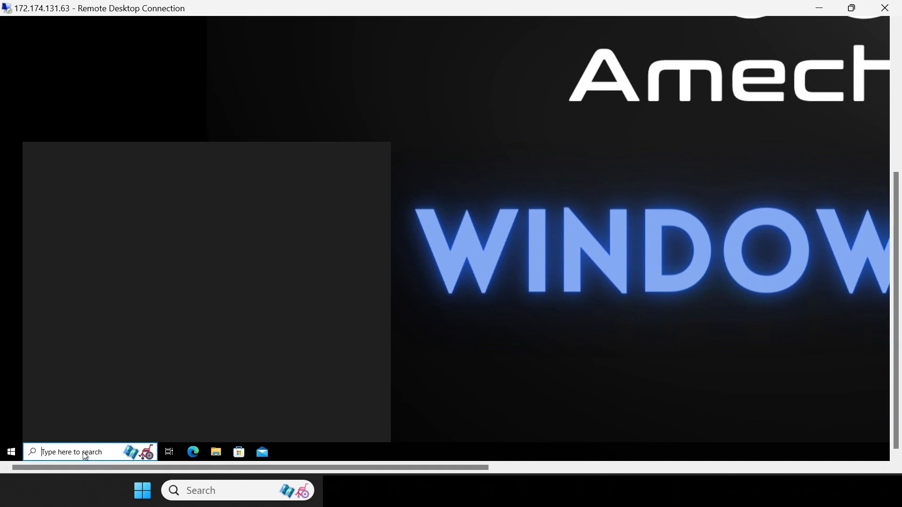
type("ser")
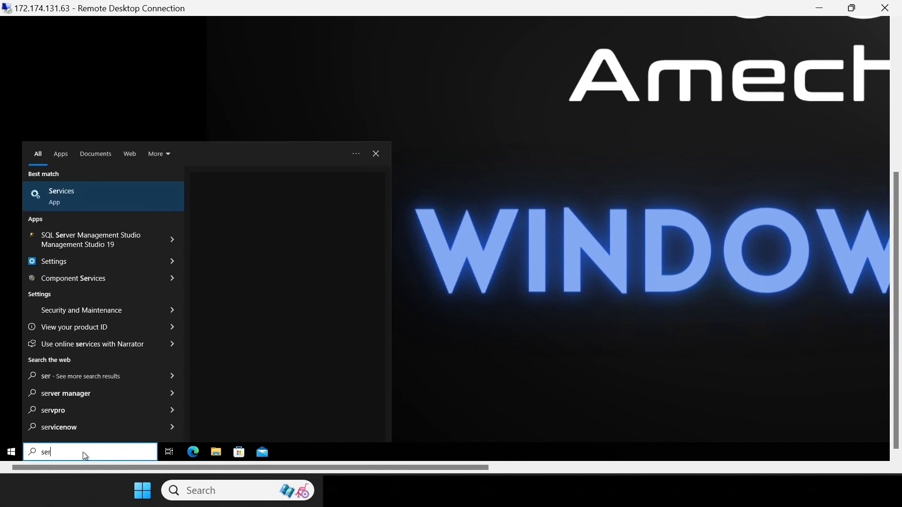
type("vices msc")
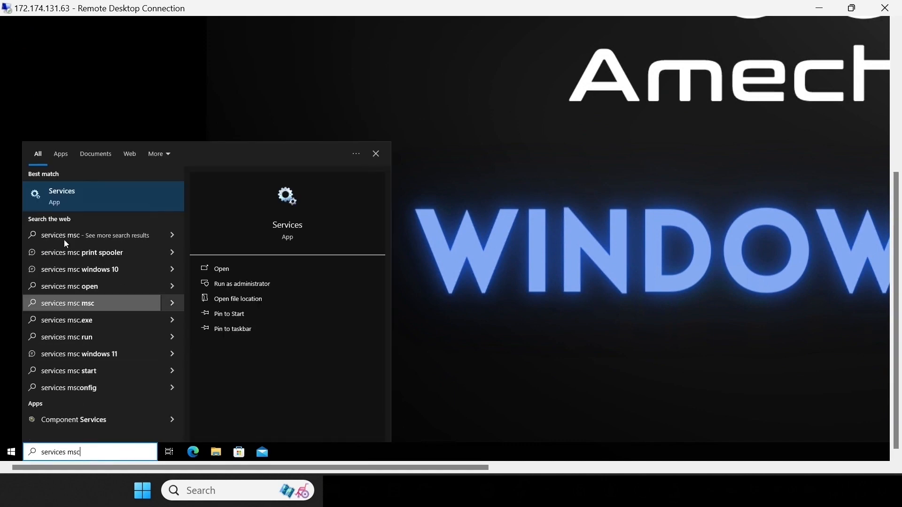
left_click(71, 195)
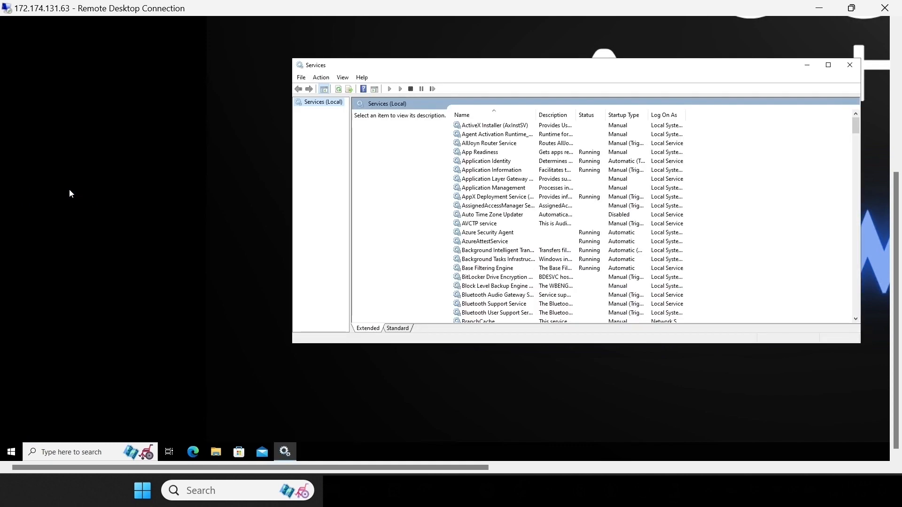
left_click_drag(440, 66, 162, 39)
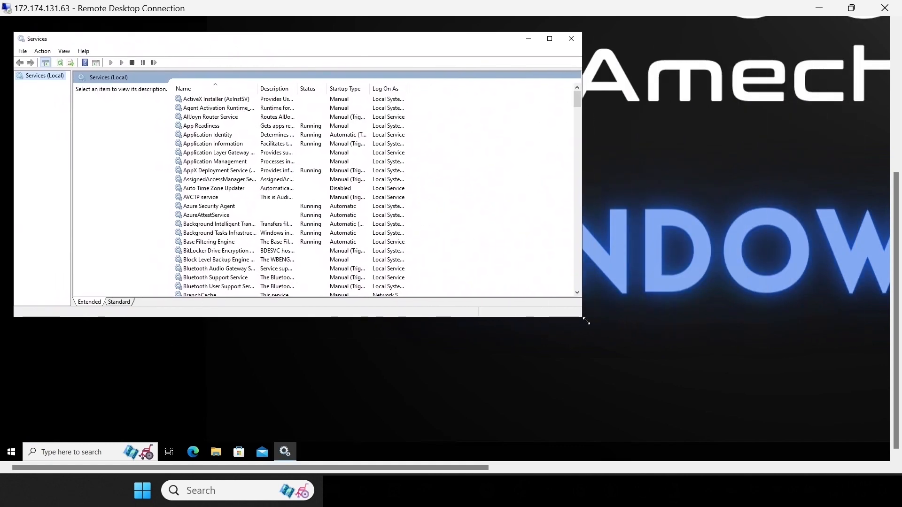
left_click_drag(581, 317, 821, 437)
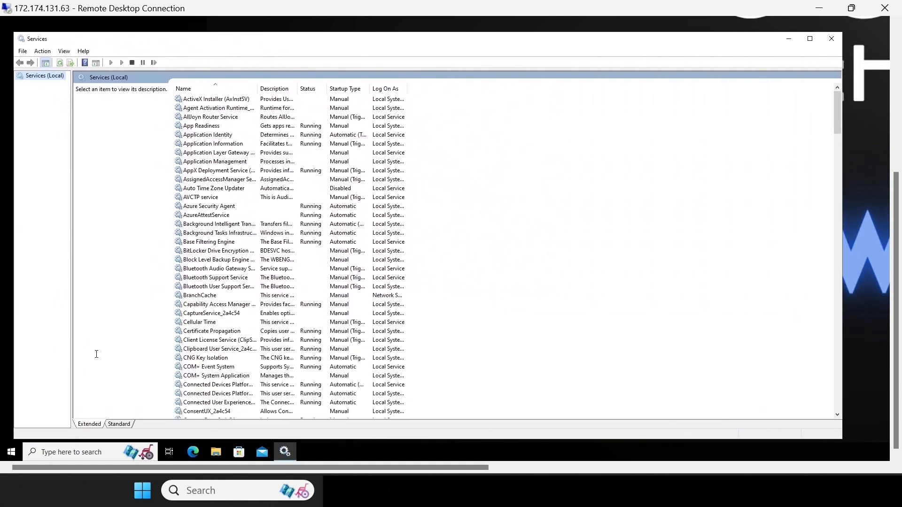
left_click_drag(71, 328, 154, 338)
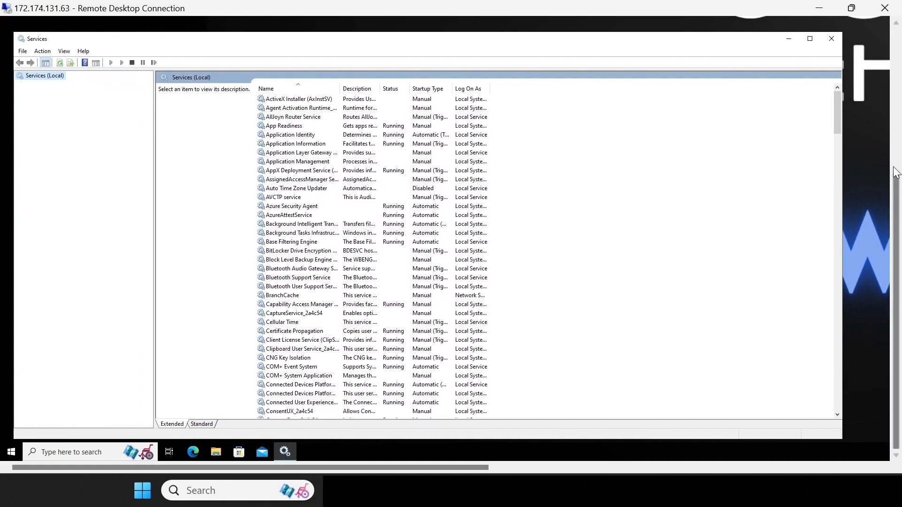
left_click_drag(840, 124, 822, 299)
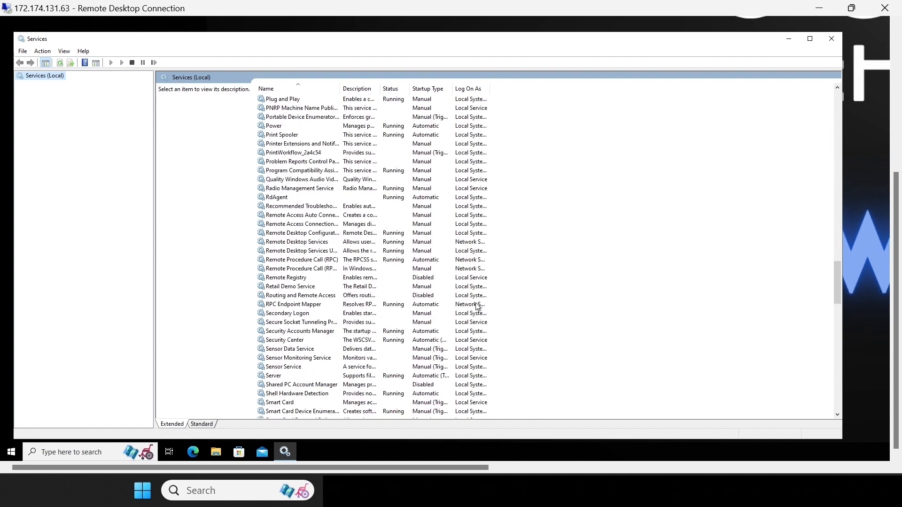
Step: Set Remote Registry's startup type to Automatic, apply it, and start the service
double_click(306, 278)
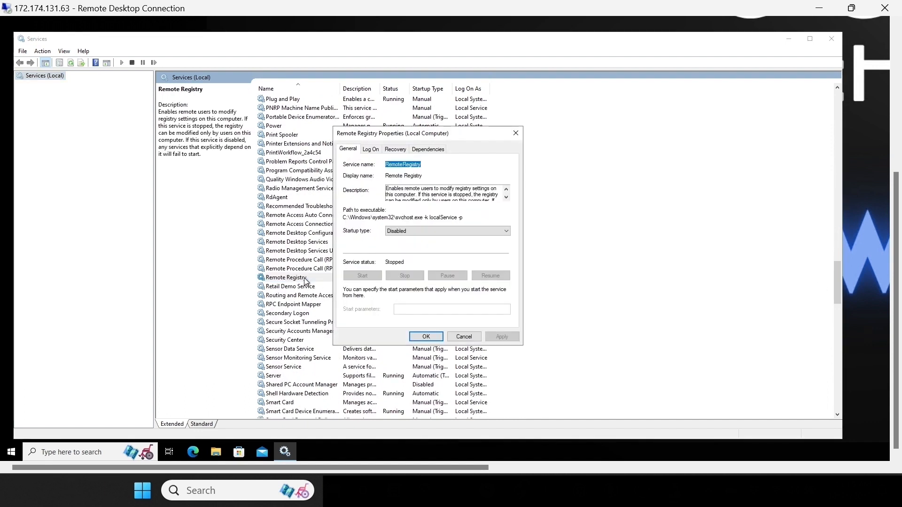
left_click(510, 230)
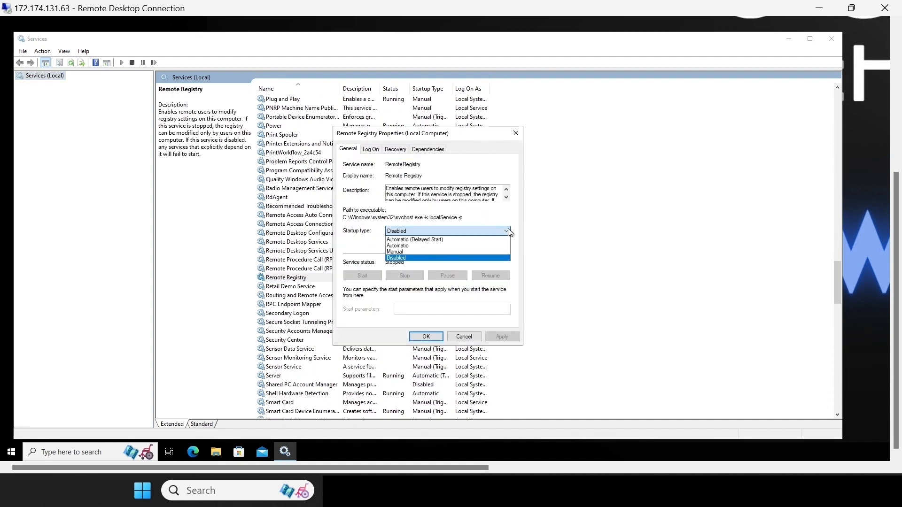
left_click(490, 246)
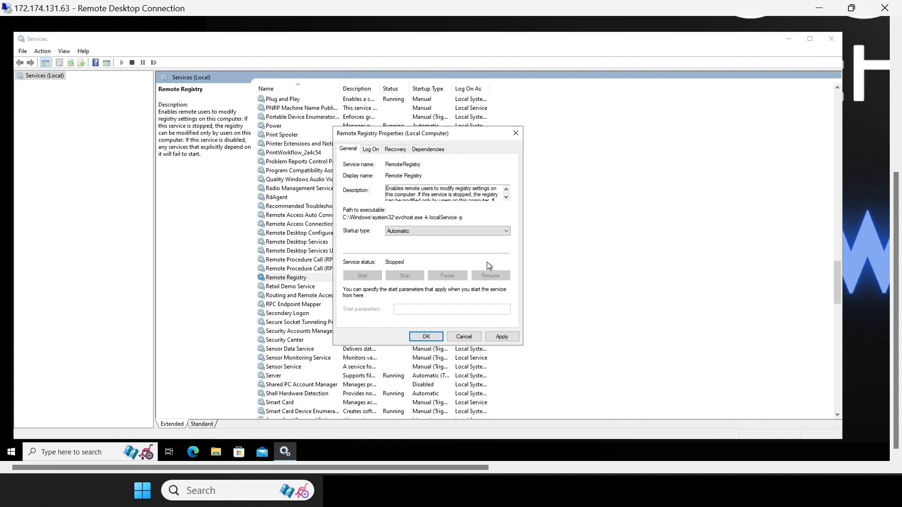
left_click(497, 337)
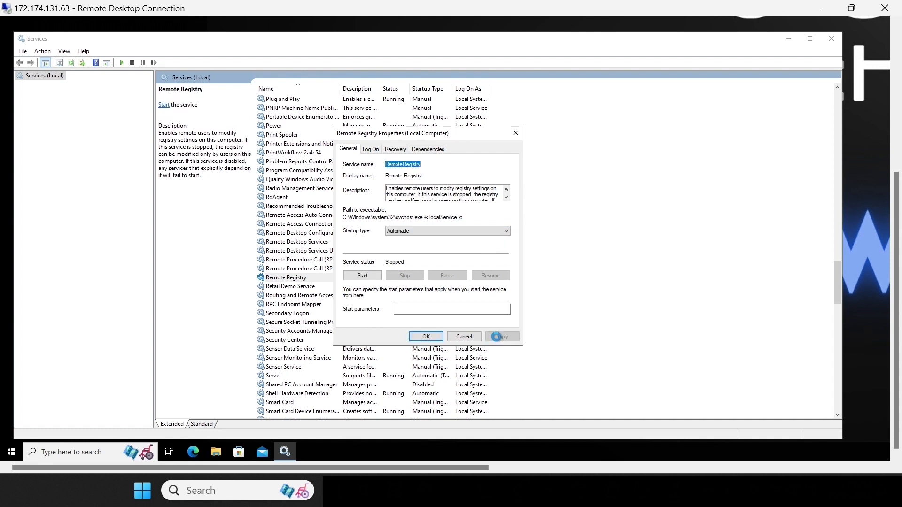
left_click(364, 277)
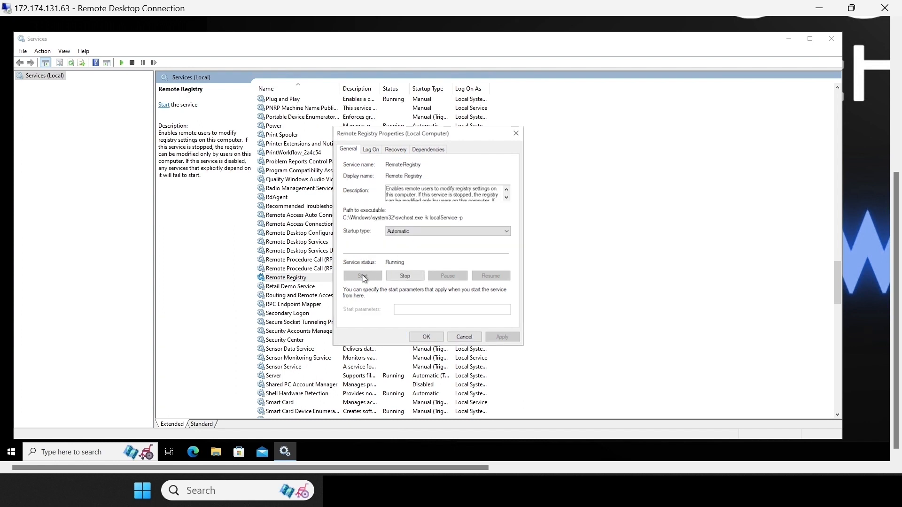
left_click(425, 338)
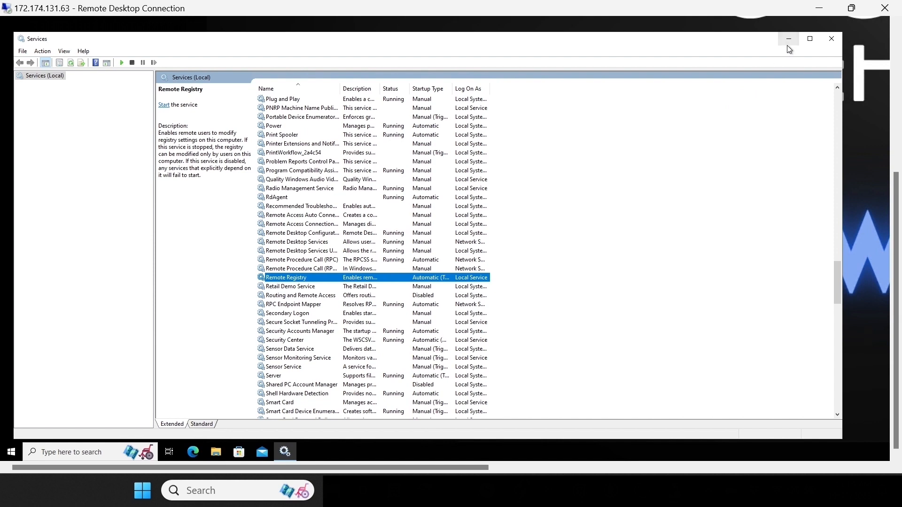
Step: Minimize Services and search the VM for Registry Editor with 'reged'
left_click(789, 39)
left_click(76, 453)
type("reged")
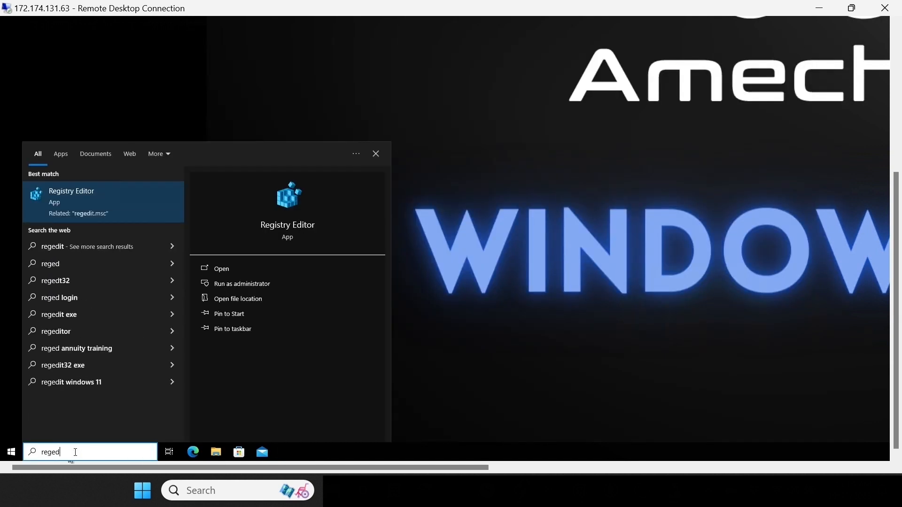
Step: Run Registry Editor as administrator and go to HKLM\SOFTWARE\Microsoft\Windows\CurrentVersion\Policies\System
left_click(244, 282)
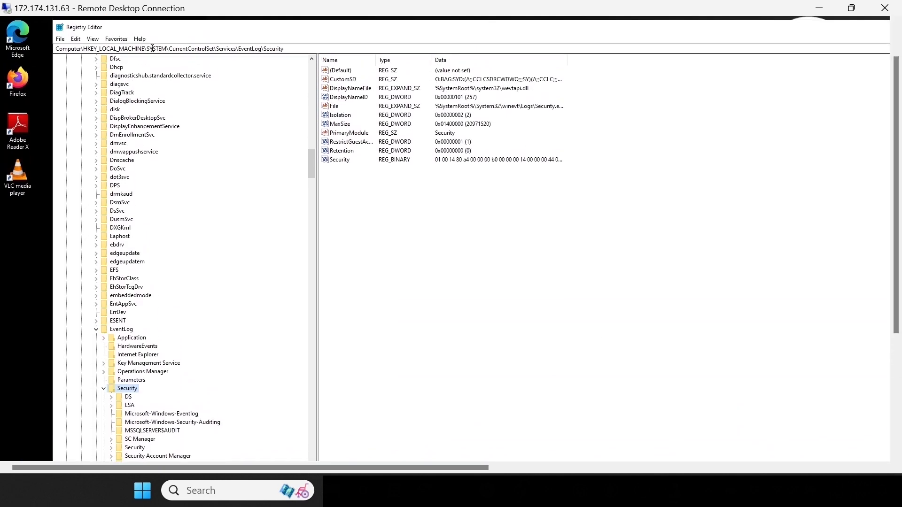
left_click_drag(146, 49, 321, 61)
type("SOFTWARE")
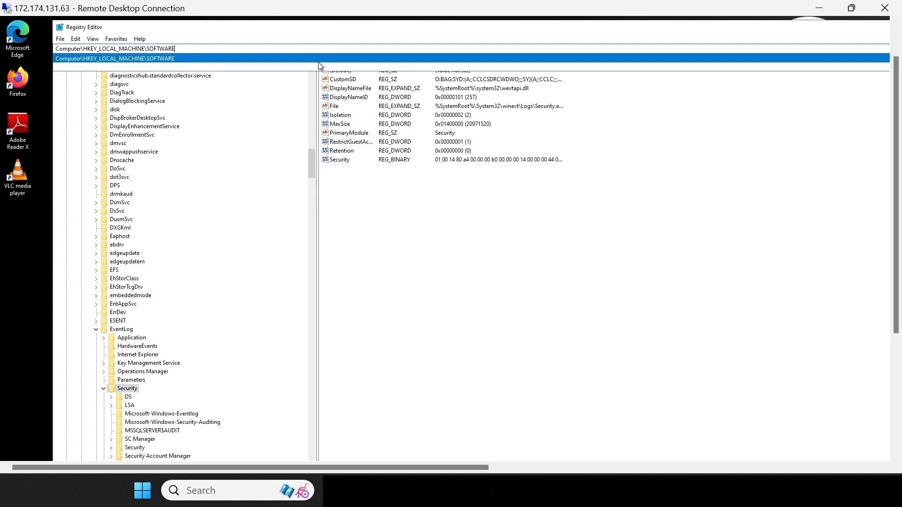
type("\\microsoft\\windows\\")
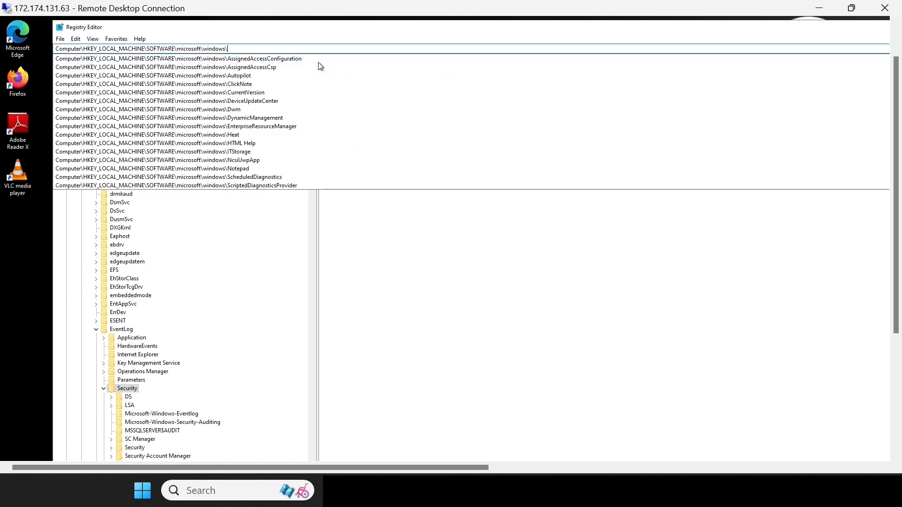
type("currentVersion\\policies\\system")
key("Return")
scroll(218, 345, "down", 7)
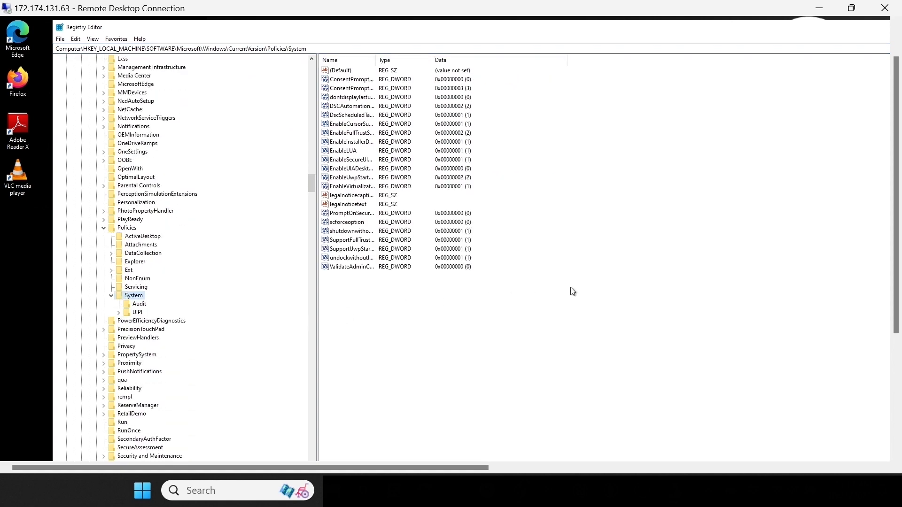
Step: Add a new DWORD (32-bit) value under the Policies\System key
right_click(604, 304)
mouse_move(621, 312)
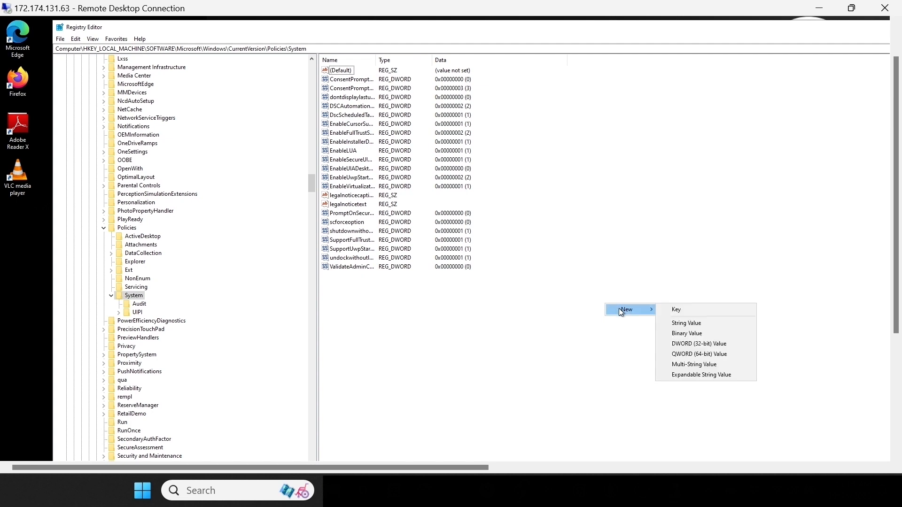
left_click(700, 343)
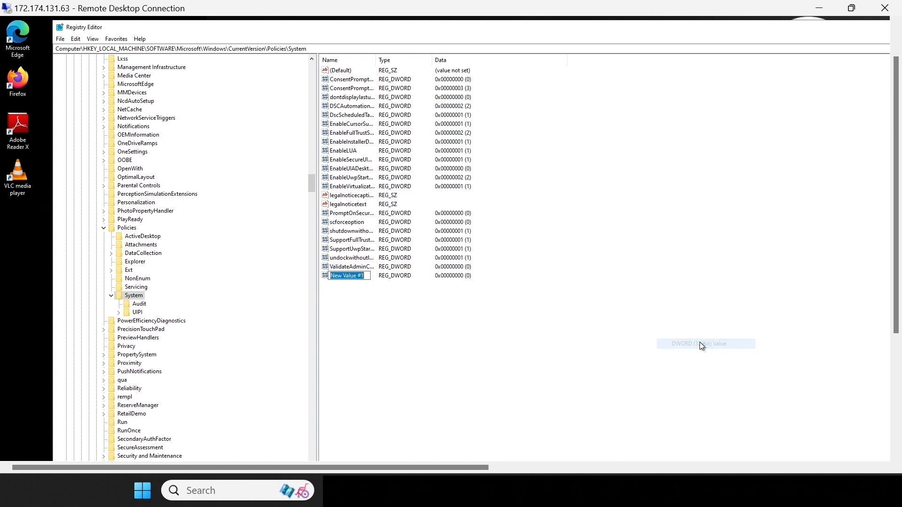
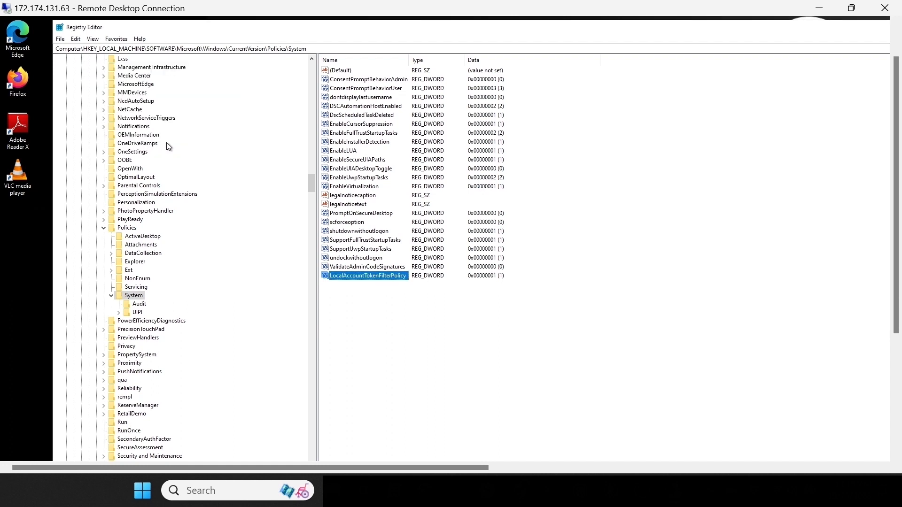
Step: Restart the remote Windows VM from its Start menu power options
left_click_drag(895, 200, 889, 319)
left_click(16, 453)
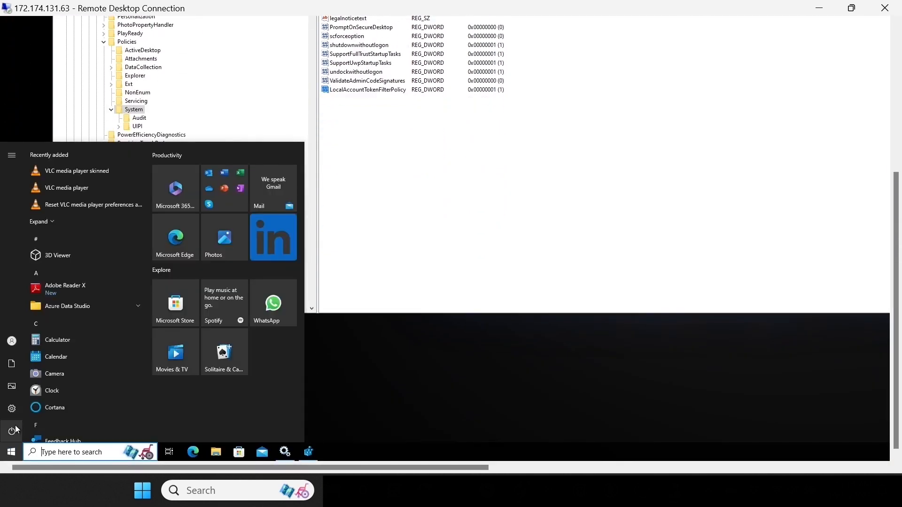
left_click(14, 431)
left_click(24, 409)
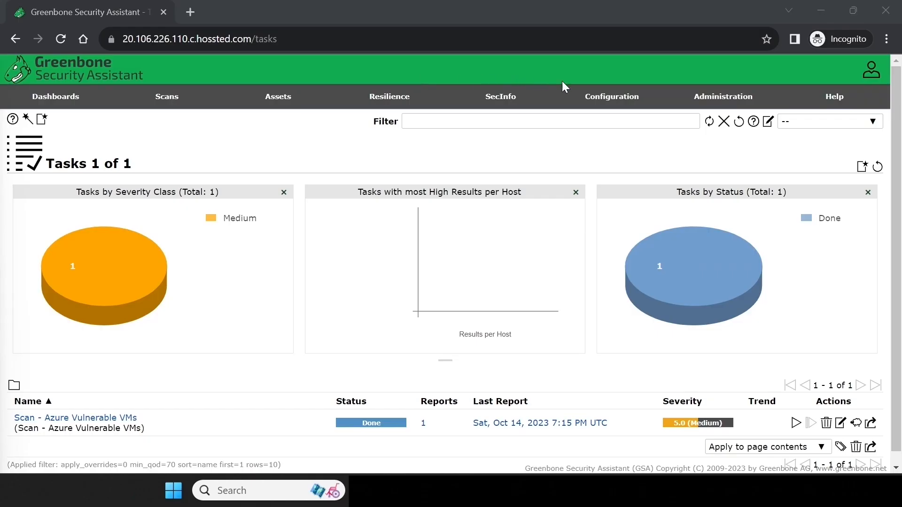
mouse_move(593, 99)
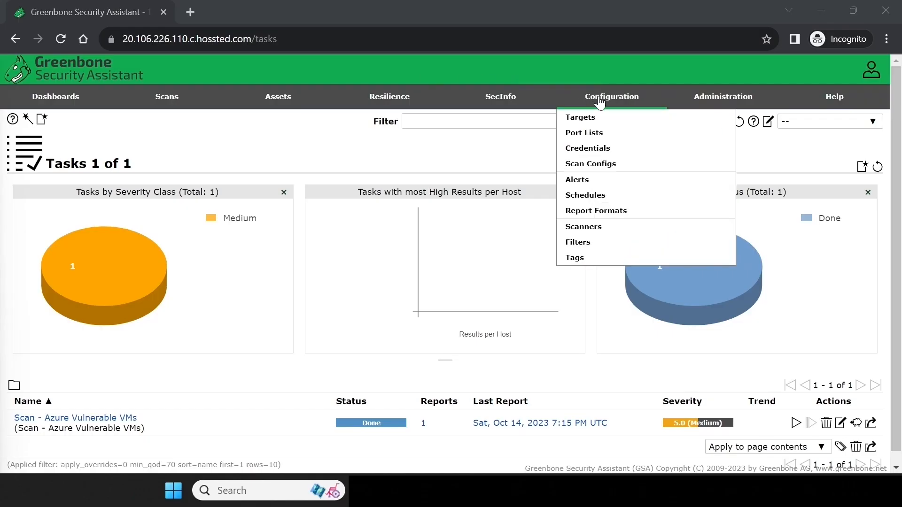
Step: Start a new credential named 'Azure VM Credentials', with the same comment, allowing insecure use
left_click(593, 149)
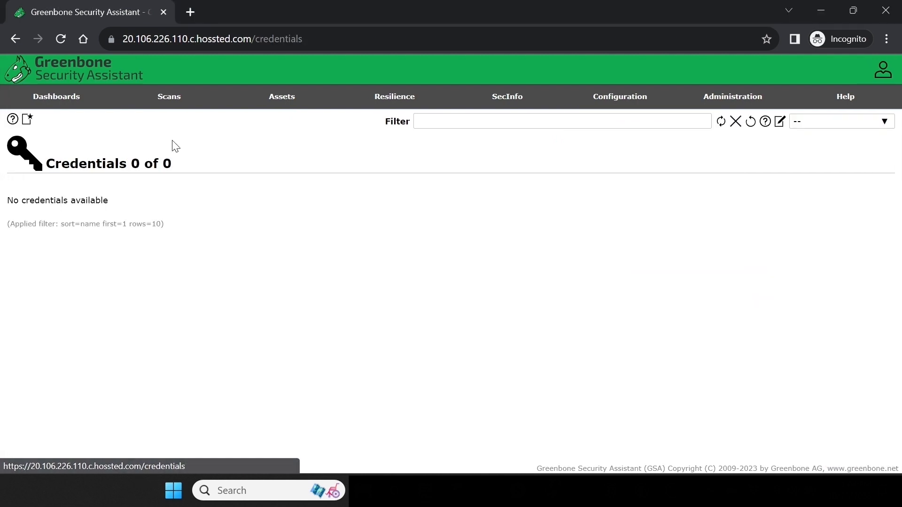
left_click(27, 121)
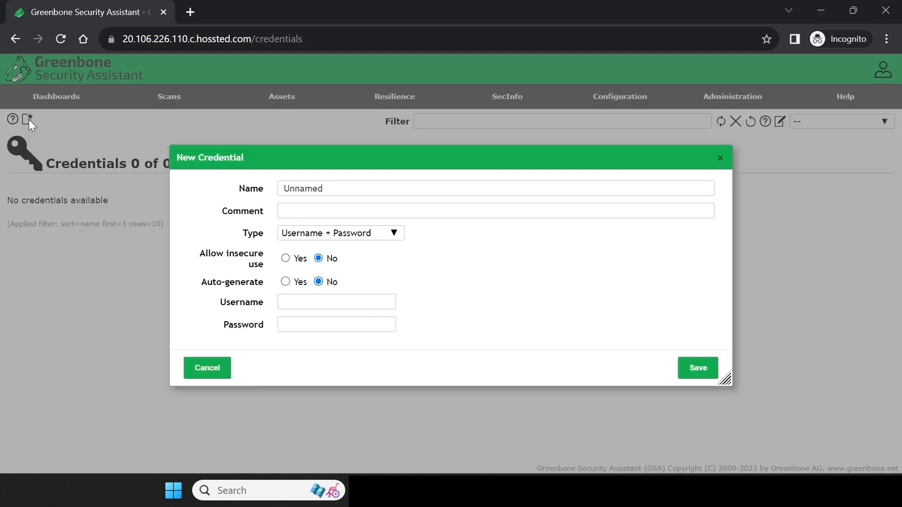
left_click_drag(331, 190, 272, 193)
key("ctrl+v")
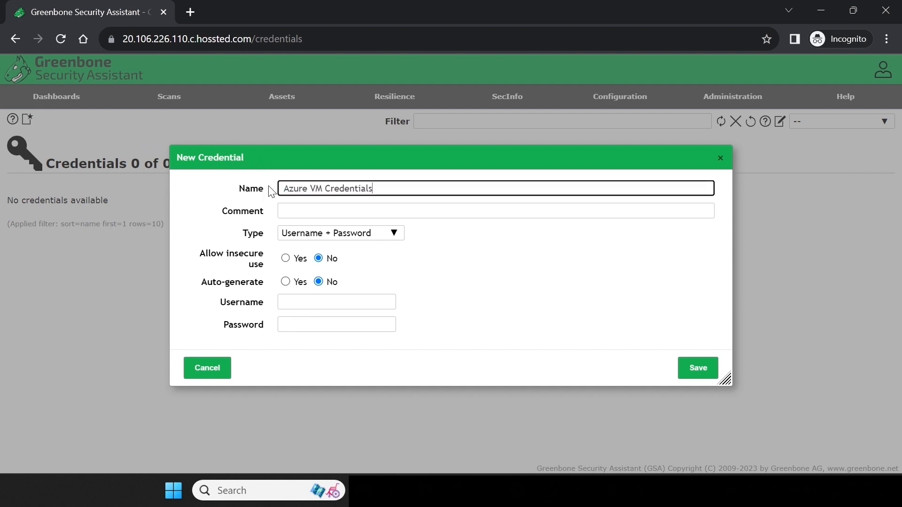
left_click(313, 211)
key("ctrl+v")
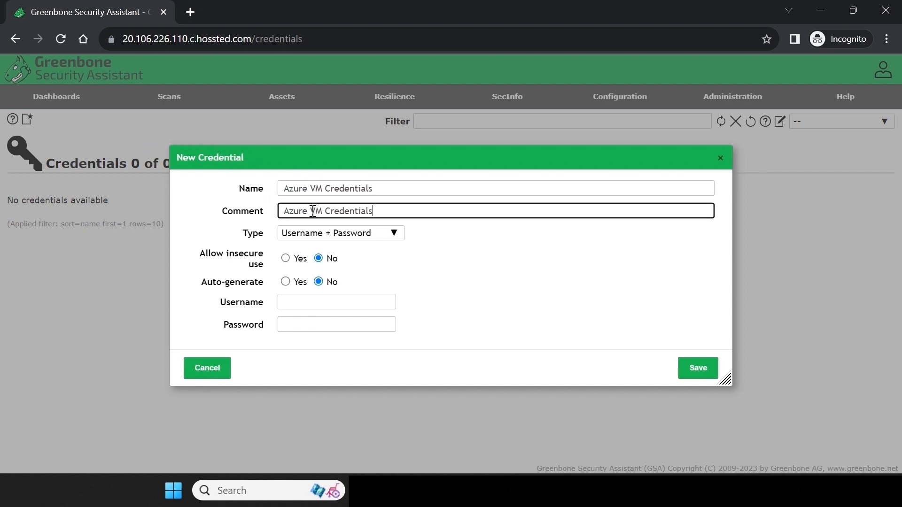
left_click(287, 259)
Step: Enter the account username and password, save the credential, and go to Targets
left_click(308, 301)
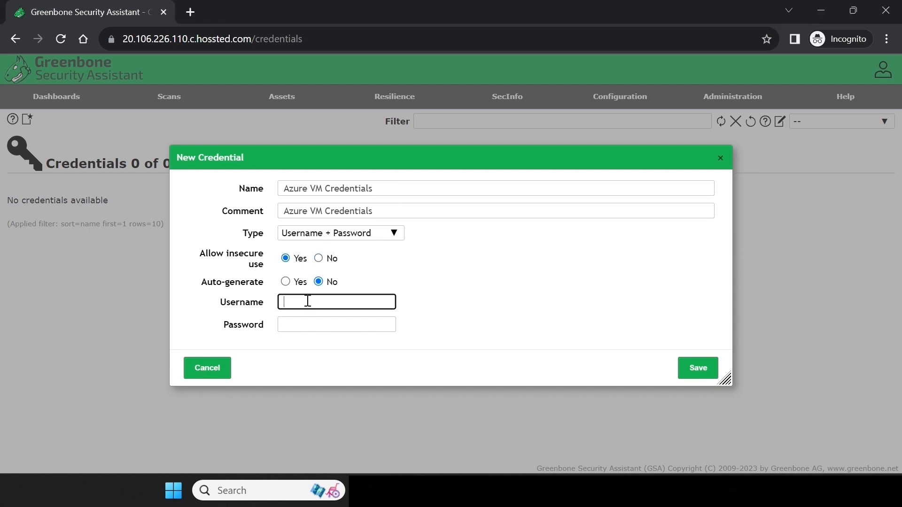
type("wlabuser-amechi")
left_click(302, 323)
key("ctrl+v")
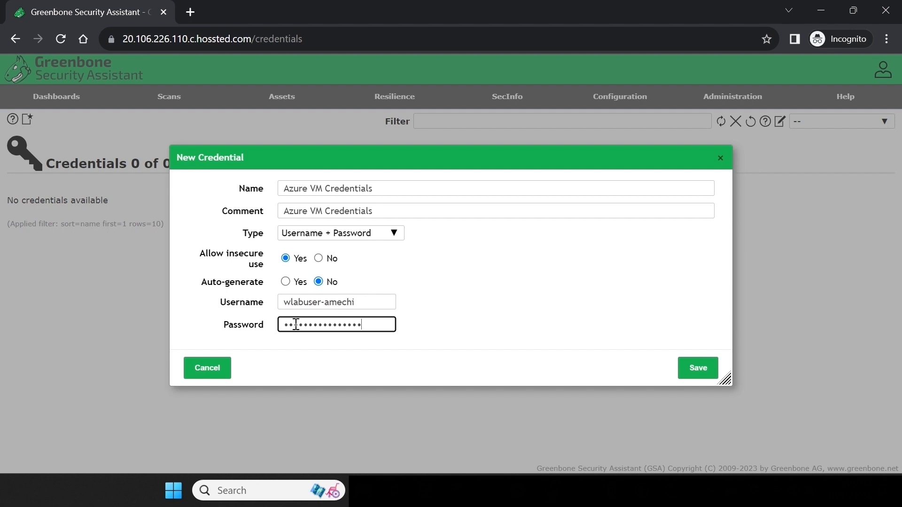
left_click(694, 371)
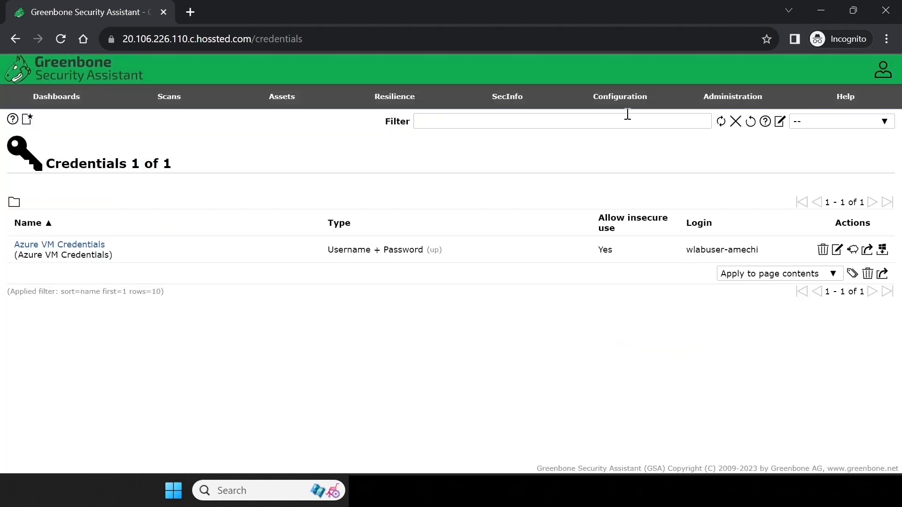
mouse_move(621, 99)
left_click(604, 118)
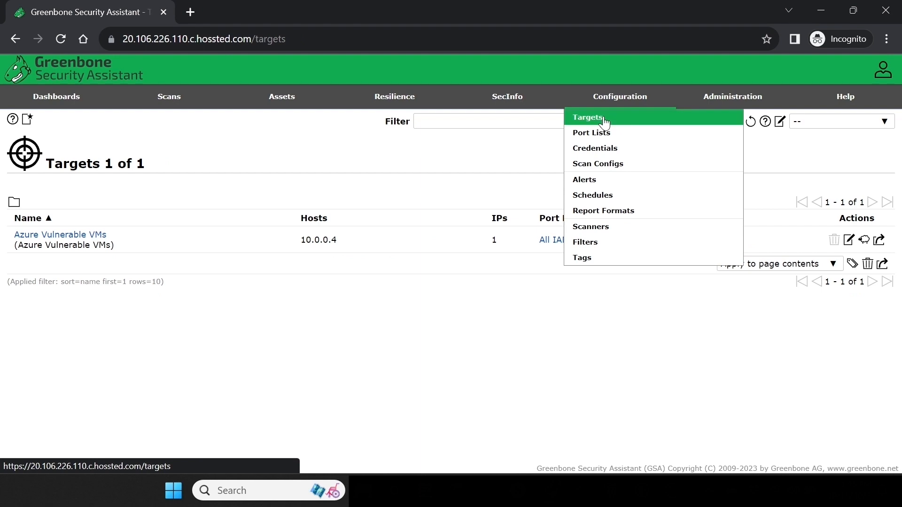
Step: Clone the Azure Vulnerable VMs target and rename it 'Azure Vulnerable VMs - Credentialed Scan', matching comment
left_click(865, 241)
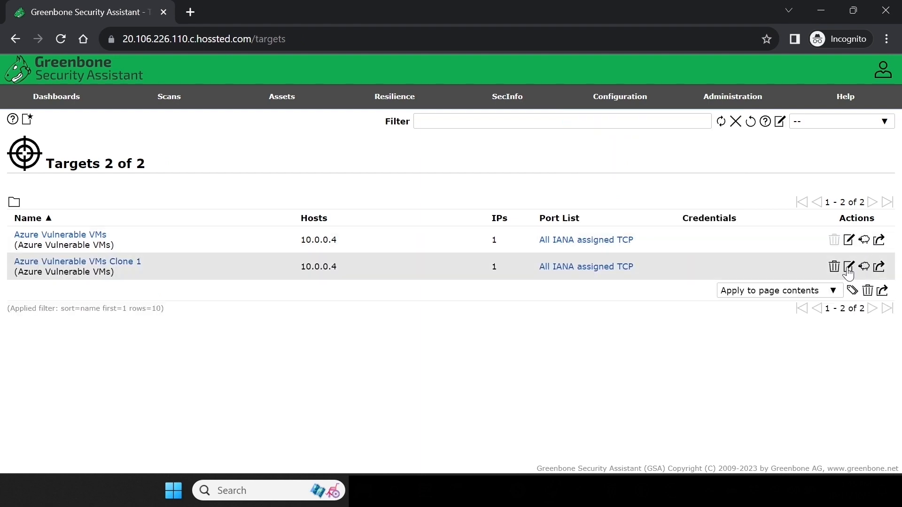
left_click(849, 267)
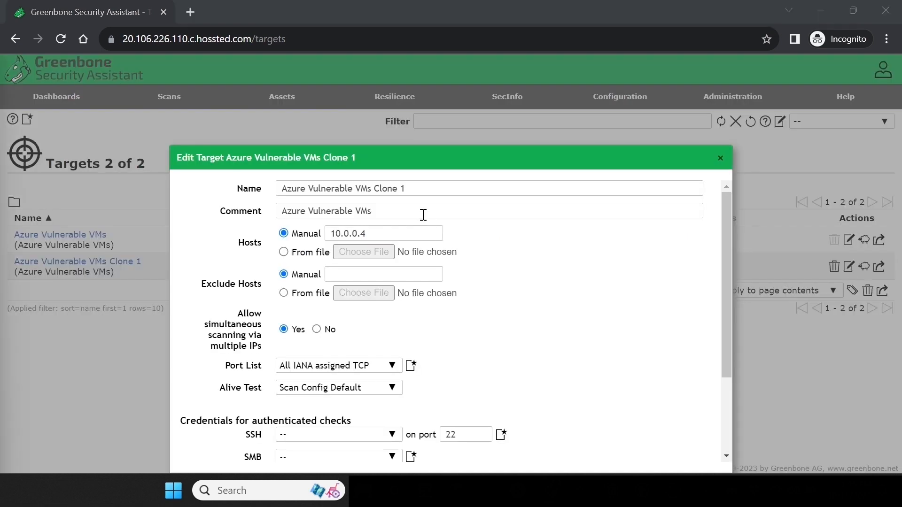
left_click_drag(423, 185, 271, 197)
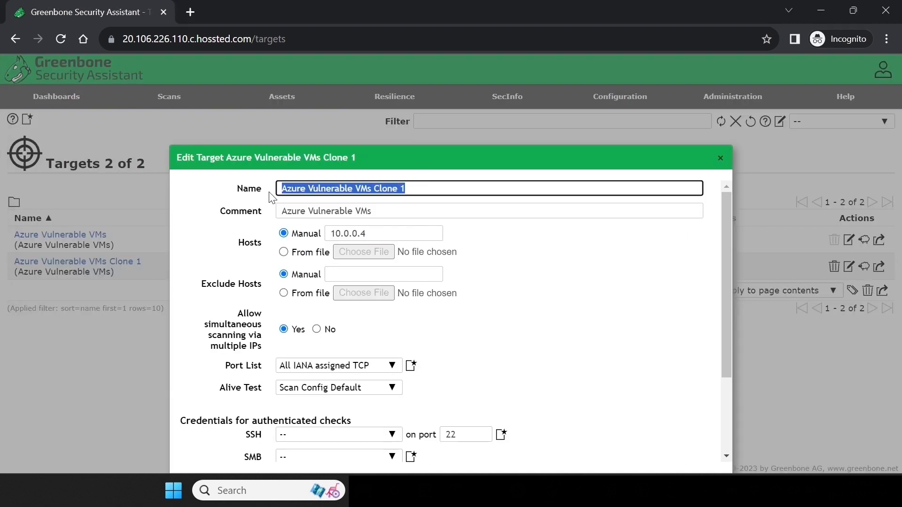
key("ctrl+v")
left_click_drag(380, 206, 257, 215)
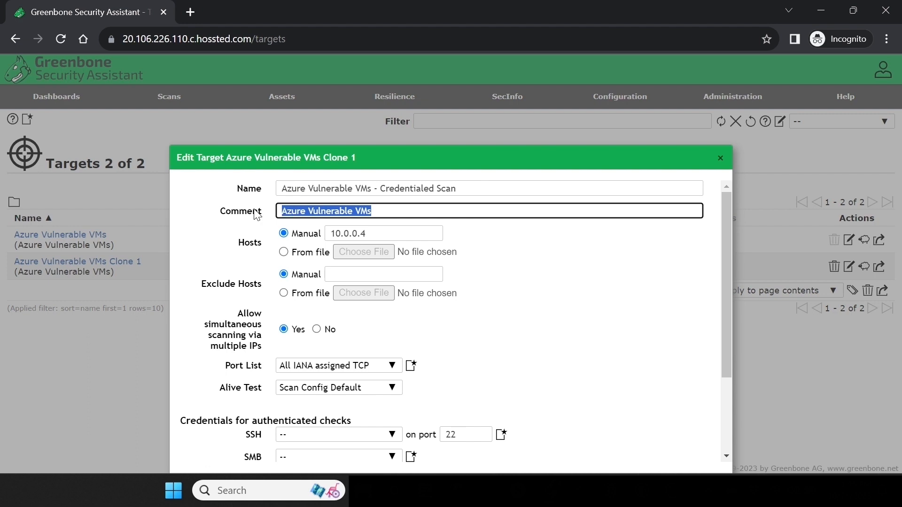
key("ctrl+v")
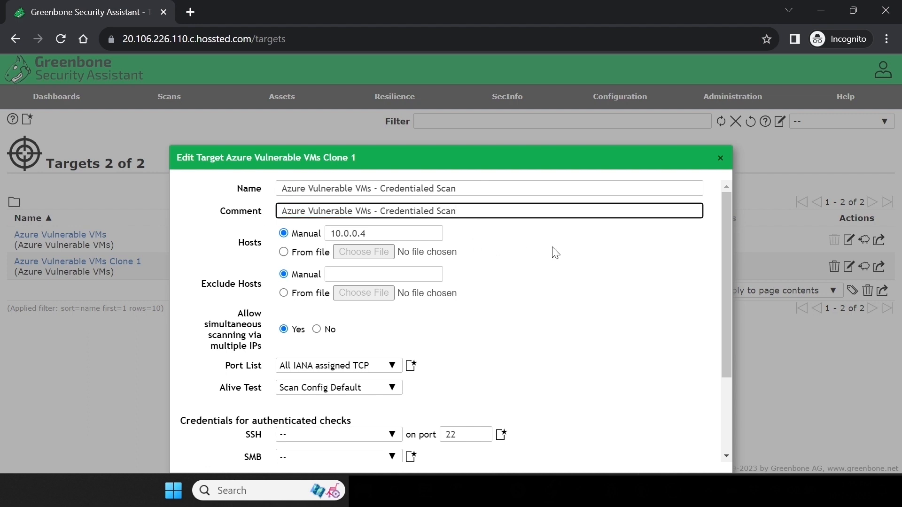
Step: Set the cloned target's SMB credential to Azure VM Credentials and save it
left_click_drag(727, 244, 797, 300)
left_click_drag(654, 157, 646, 92)
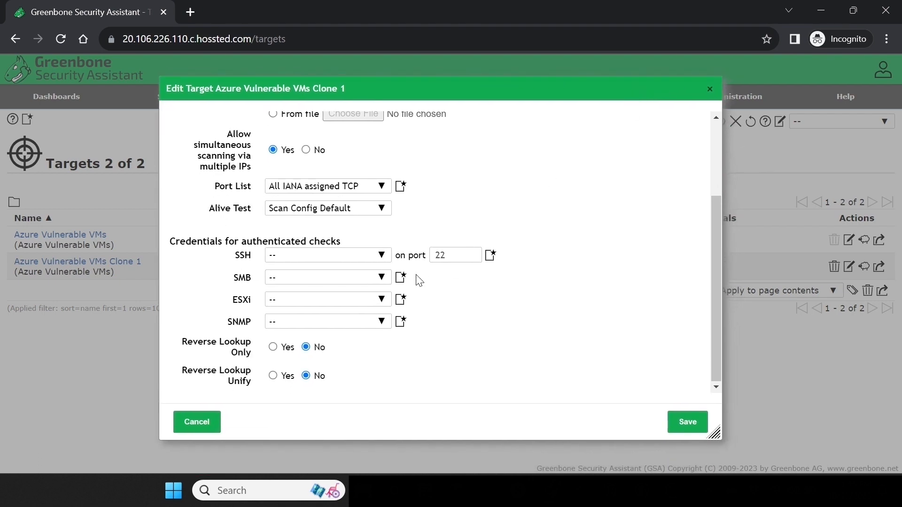
left_click(383, 279)
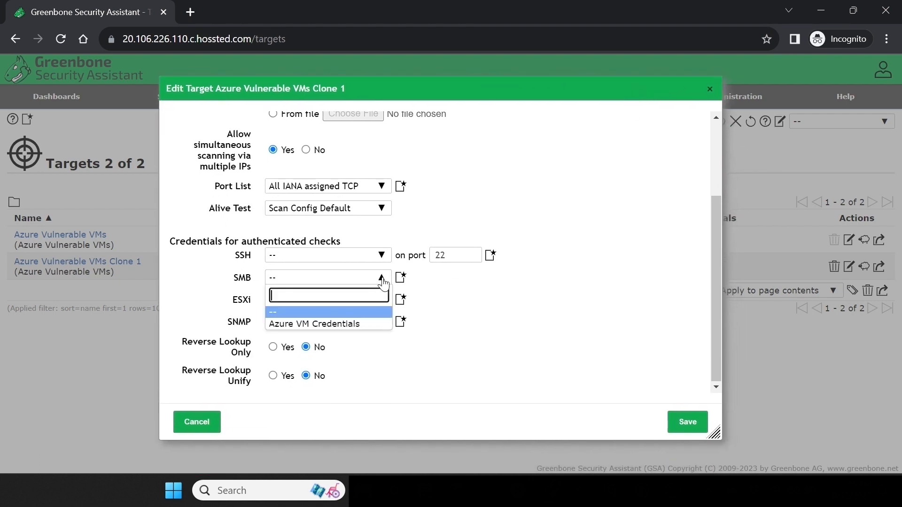
left_click(342, 325)
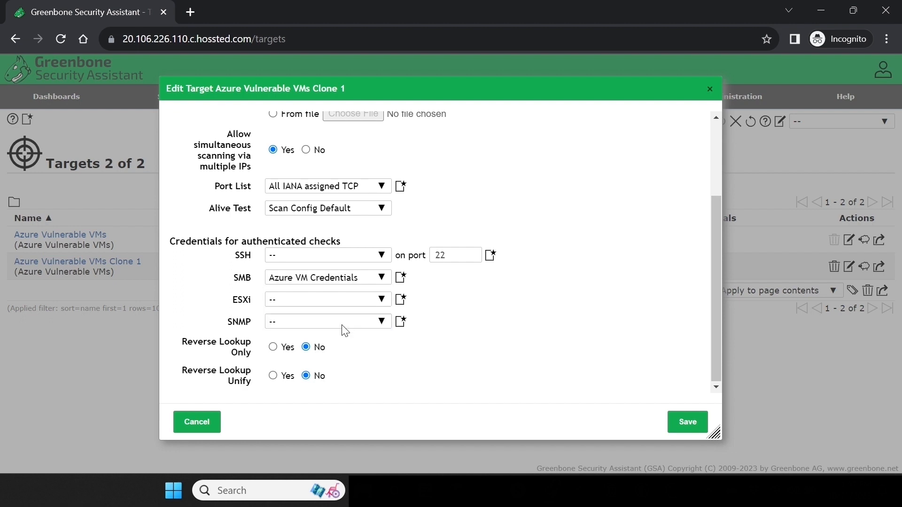
left_click(689, 427)
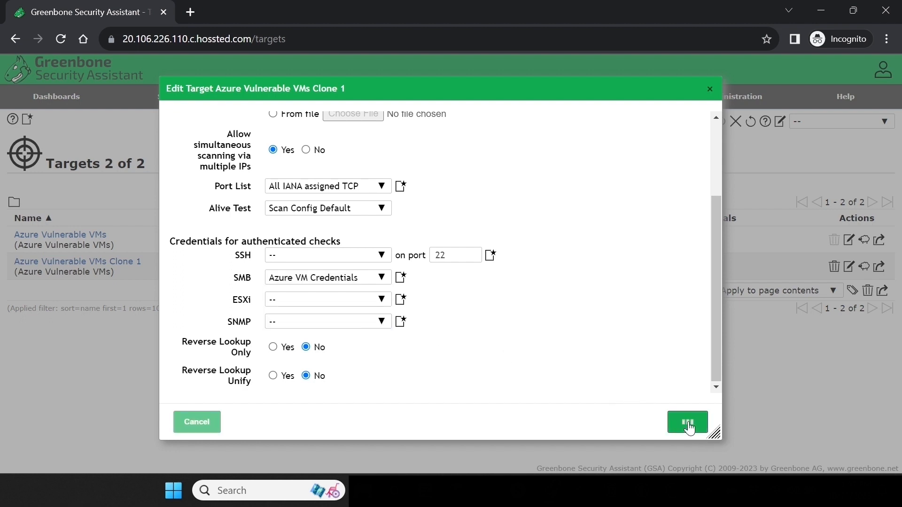
left_click(170, 113)
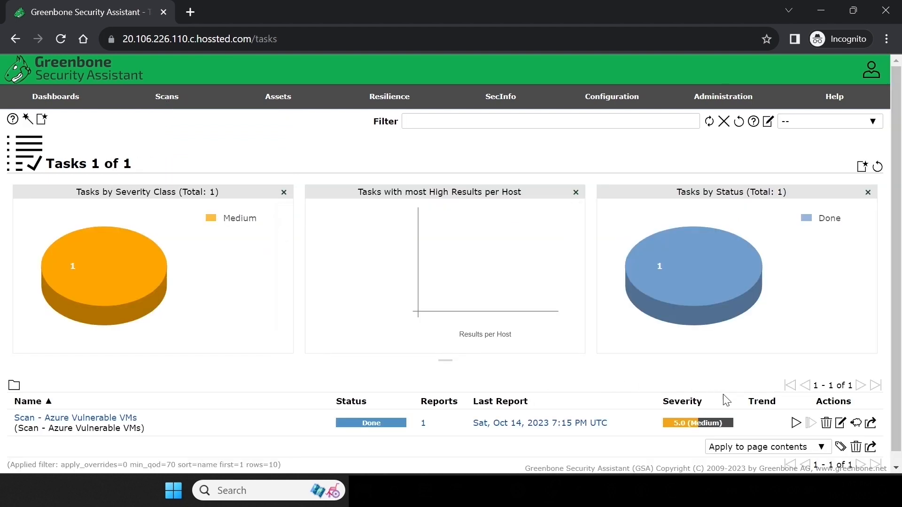
Step: Clone the Azure scan task and rename it 'Scan - Azure Vulnerable VMs - Credentialed', matching comment
scroll(752, 409, "down", 1)
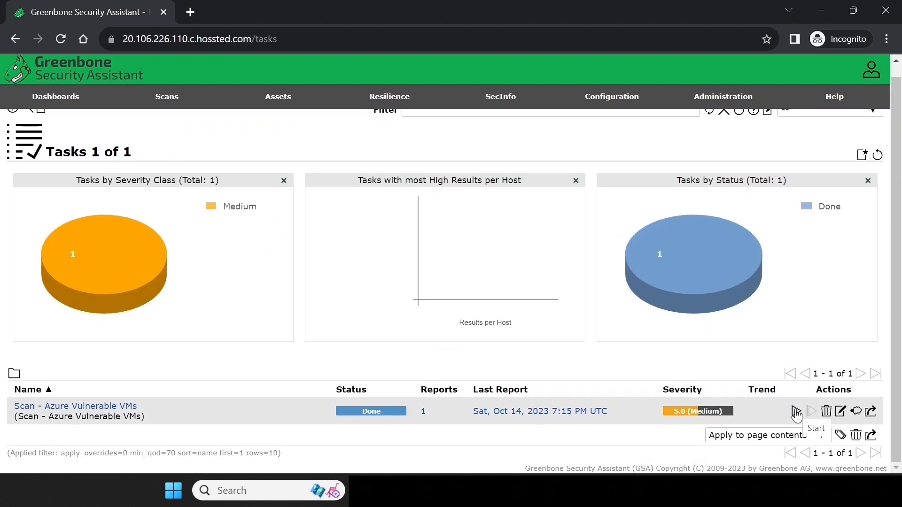
left_click(857, 412)
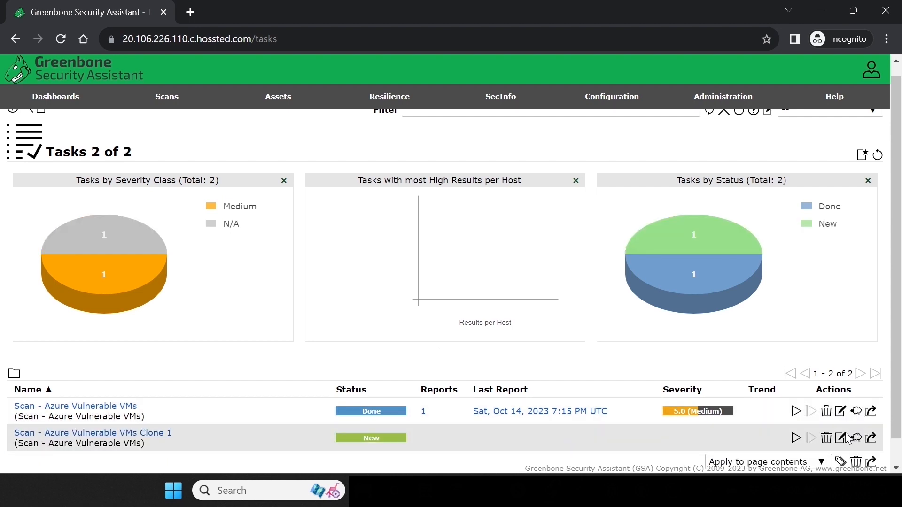
left_click(840, 443)
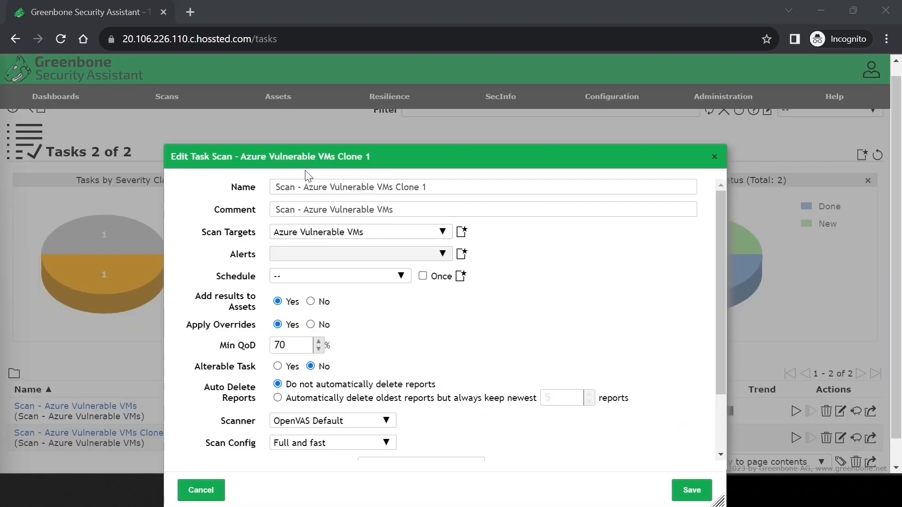
left_click_drag(435, 189, 272, 190)
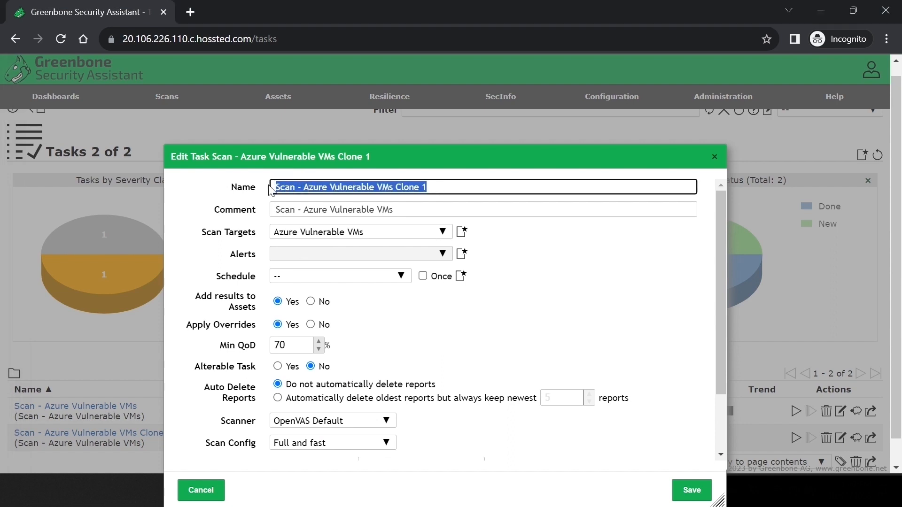
key("ctrl+v")
left_click_drag(407, 210, 275, 210)
key("ctrl+v")
Step: Point the task at the credentialed scan target, save it, and start the scan
left_click(423, 232)
left_click(445, 279)
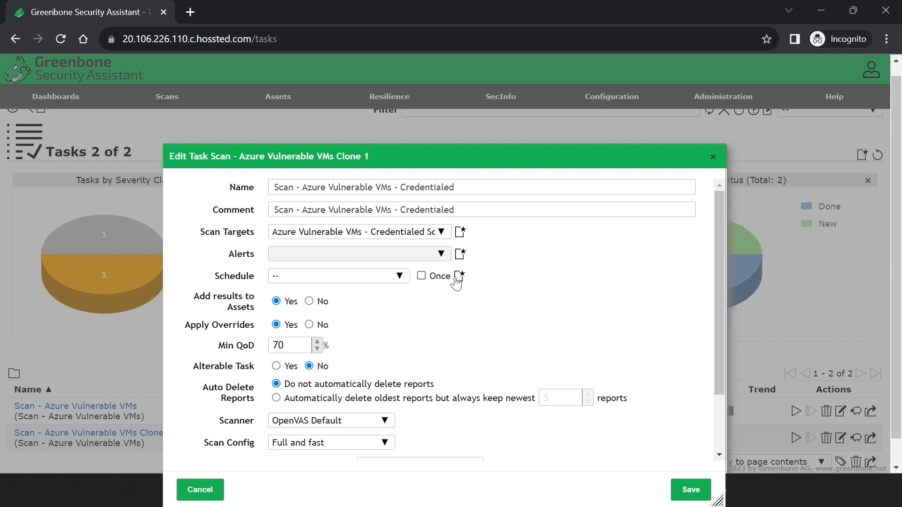
left_click_drag(714, 264, 715, 361)
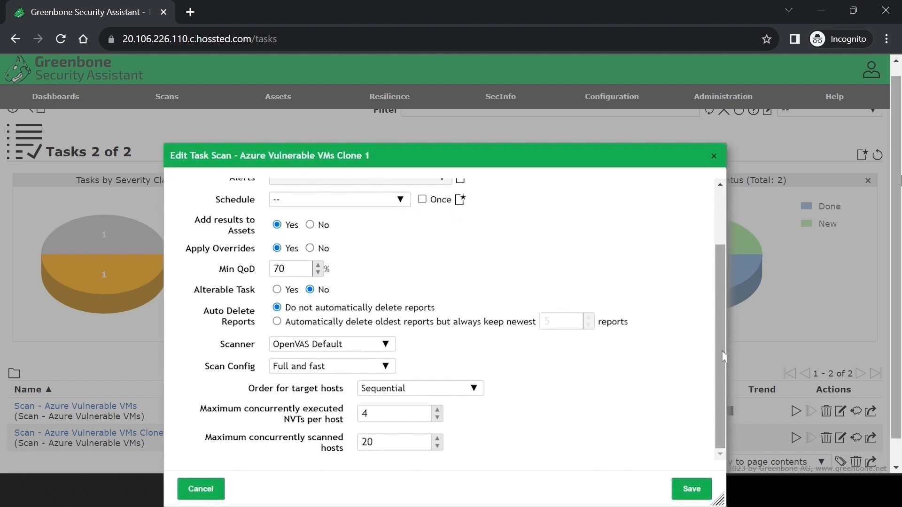
scroll(723, 357, "down", 1)
left_click_drag(723, 349, 715, 291)
left_click(685, 429)
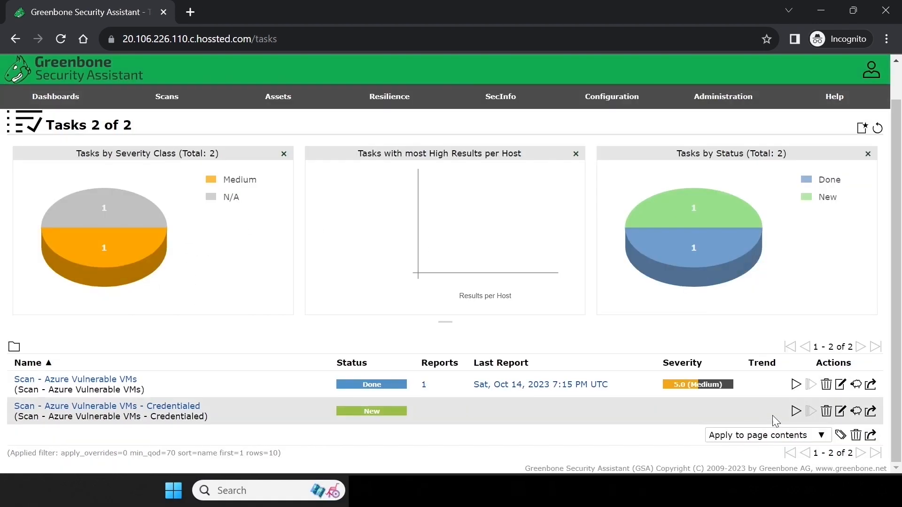
left_click(795, 411)
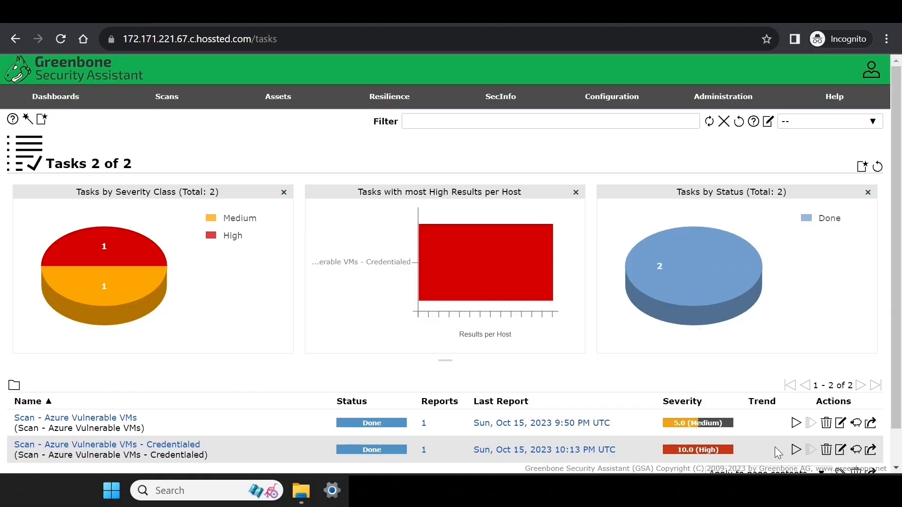
Step: Open the credentialed scan's latest report and review its 87 results, led by 10.0 (High) flaws
left_click(532, 454)
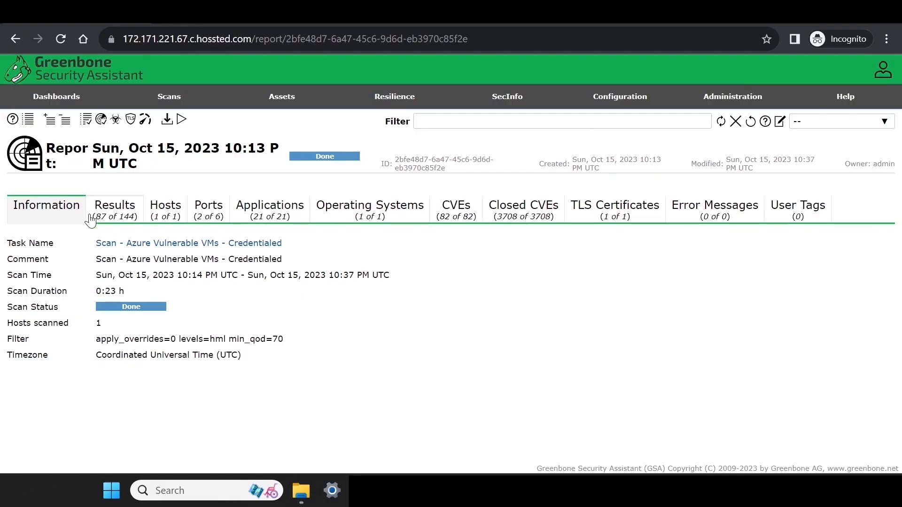
left_click(120, 217)
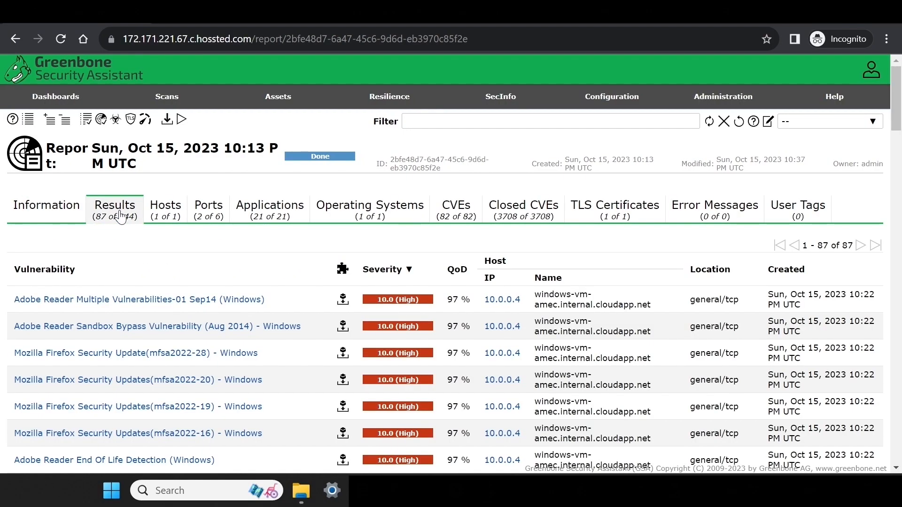
left_click_drag(895, 122, 849, 303)
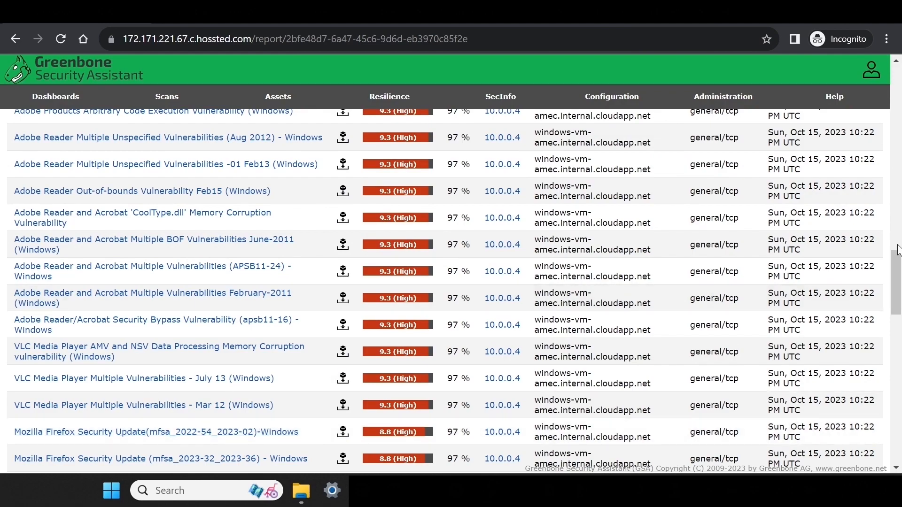
left_click_drag(897, 257, 900, 71)
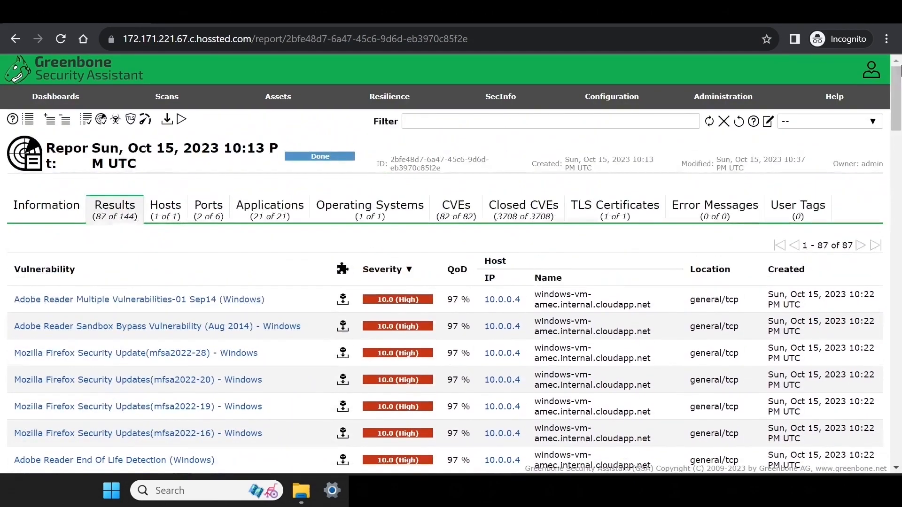
left_click(156, 217)
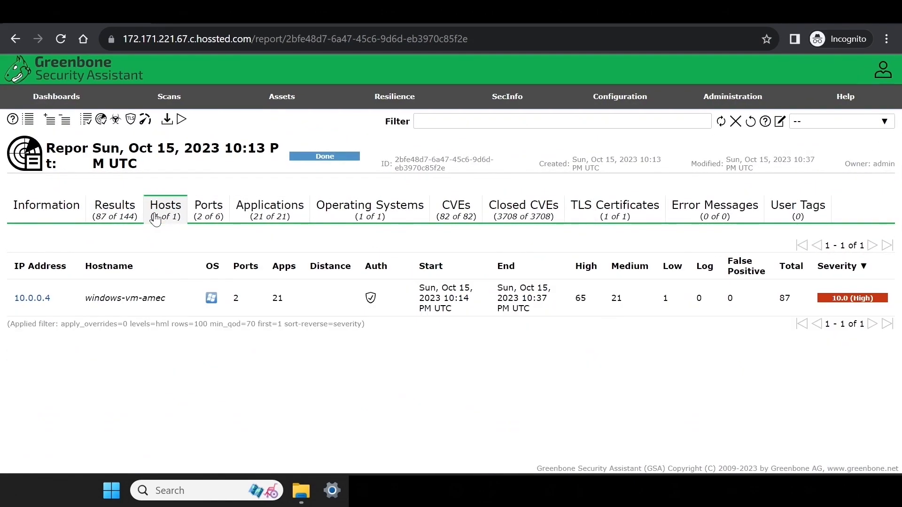
left_click(202, 208)
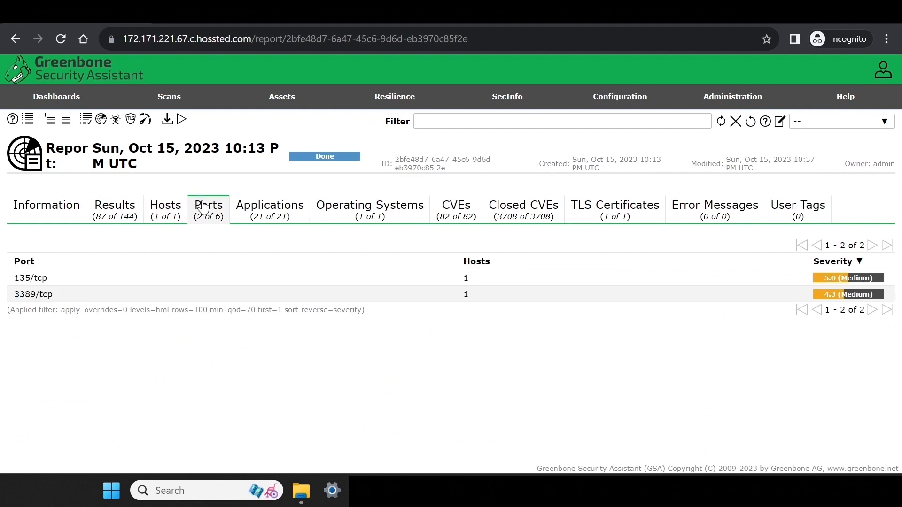
left_click(262, 216)
scroll(376, 364, "down", 5)
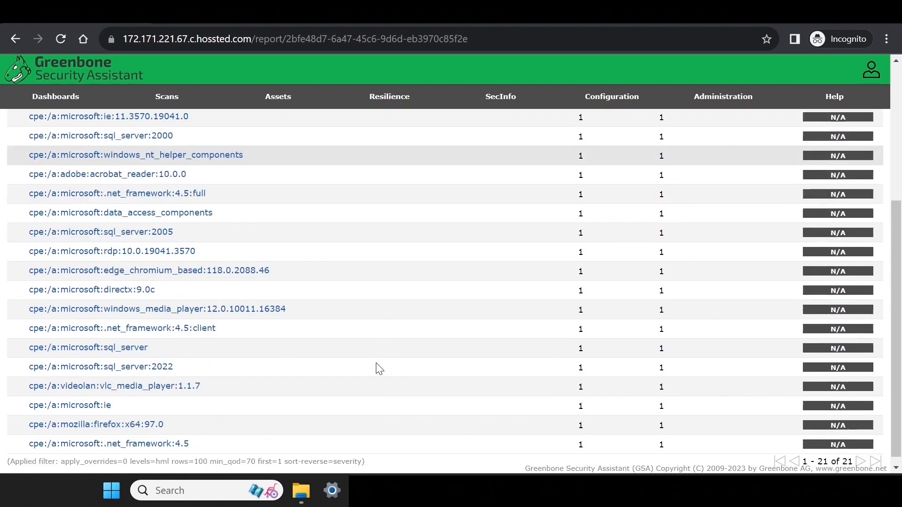
scroll(375, 362, "up", 5)
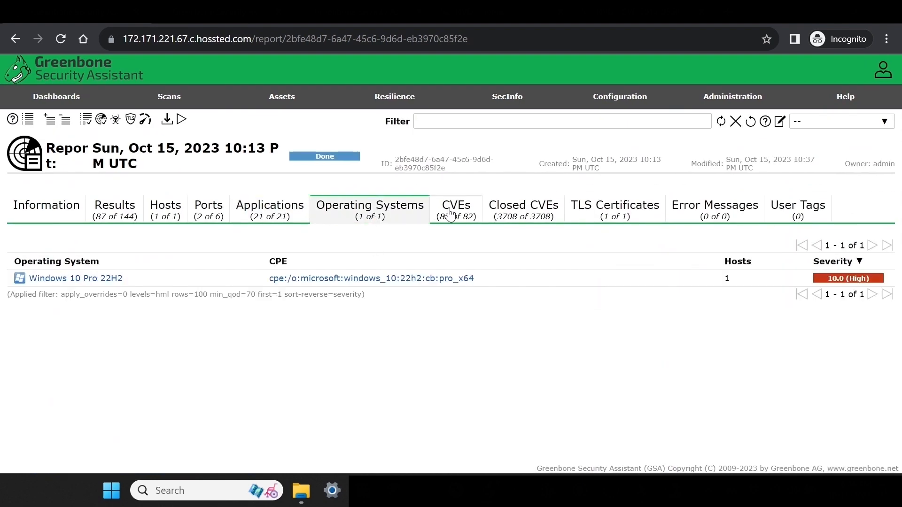
left_click(450, 213)
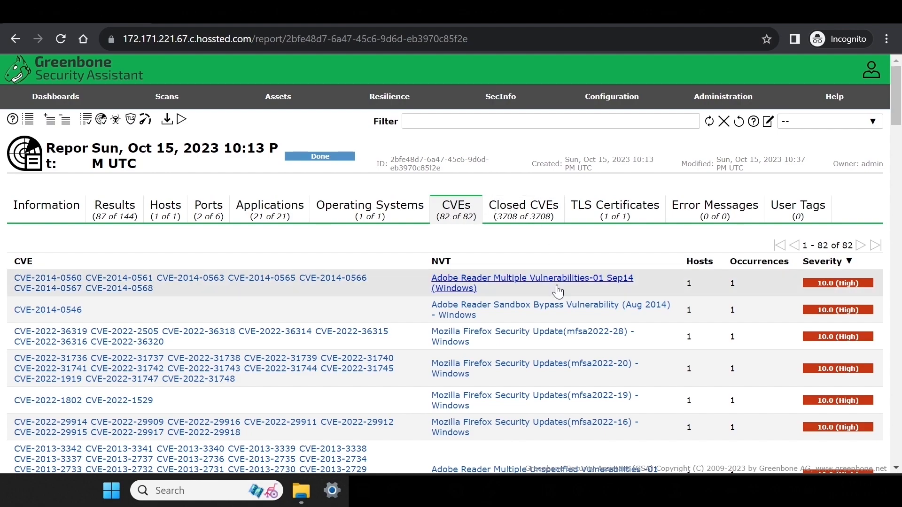
scroll(487, 347, "down", 15)
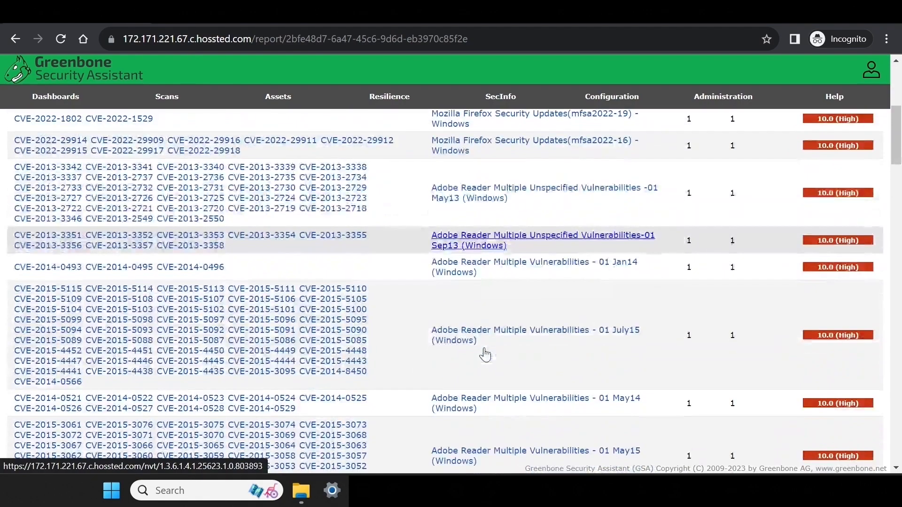
scroll(486, 353, "down", 5)
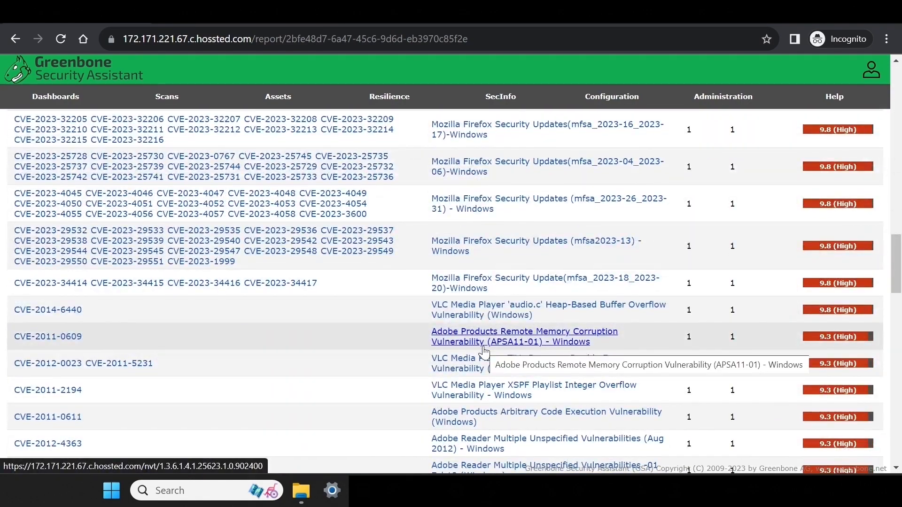
scroll(476, 373, "up", 20)
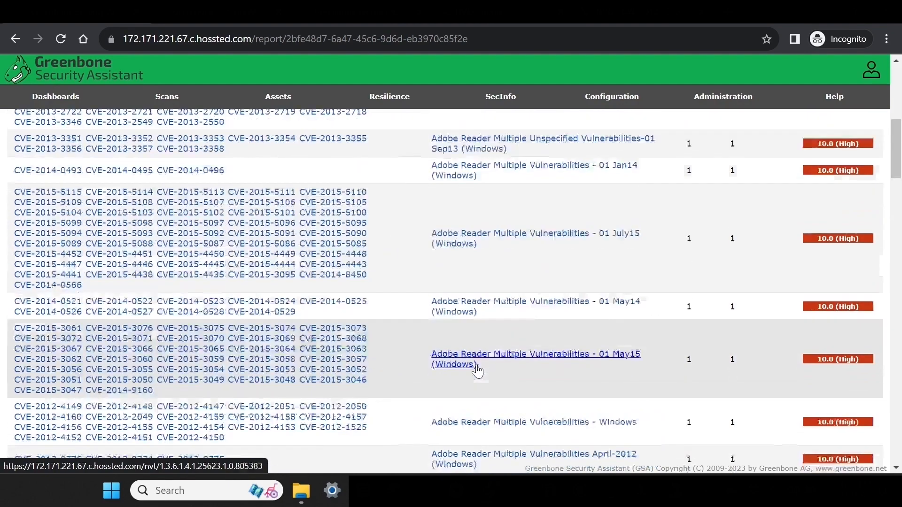
left_click(503, 211)
left_click(596, 217)
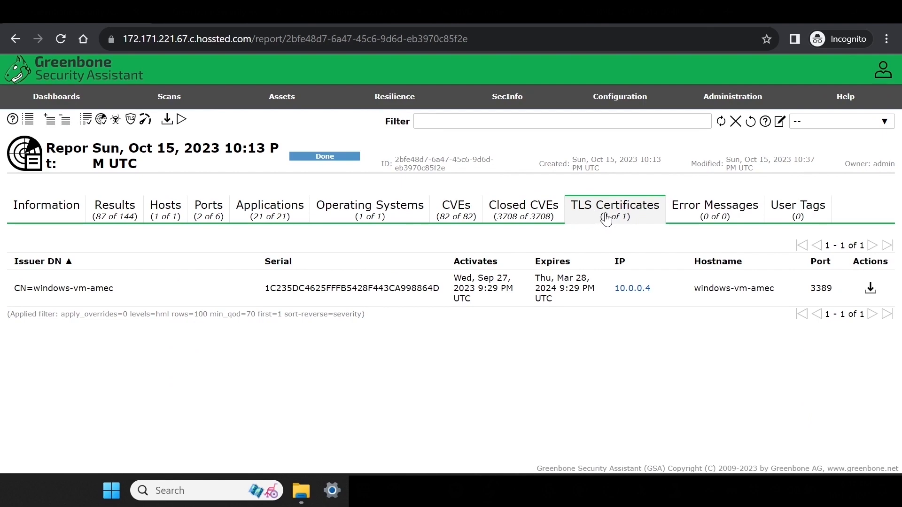
left_click(720, 218)
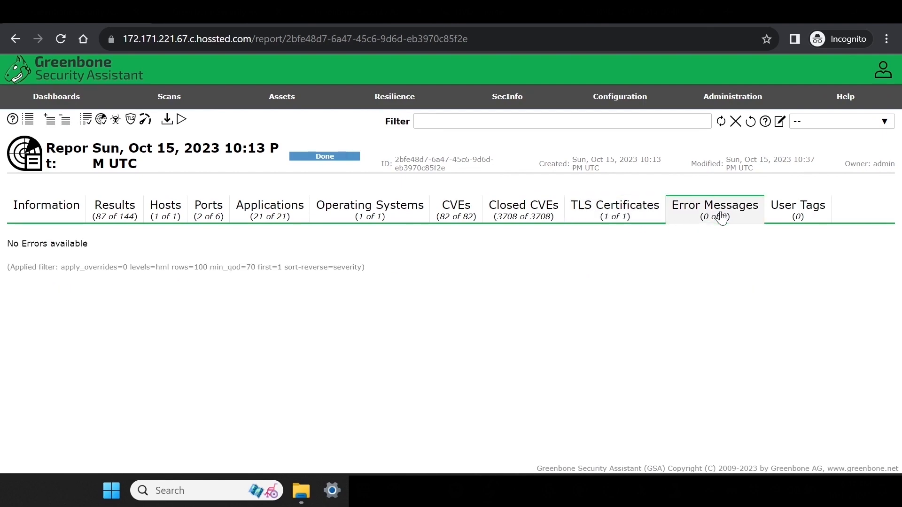
left_click(792, 213)
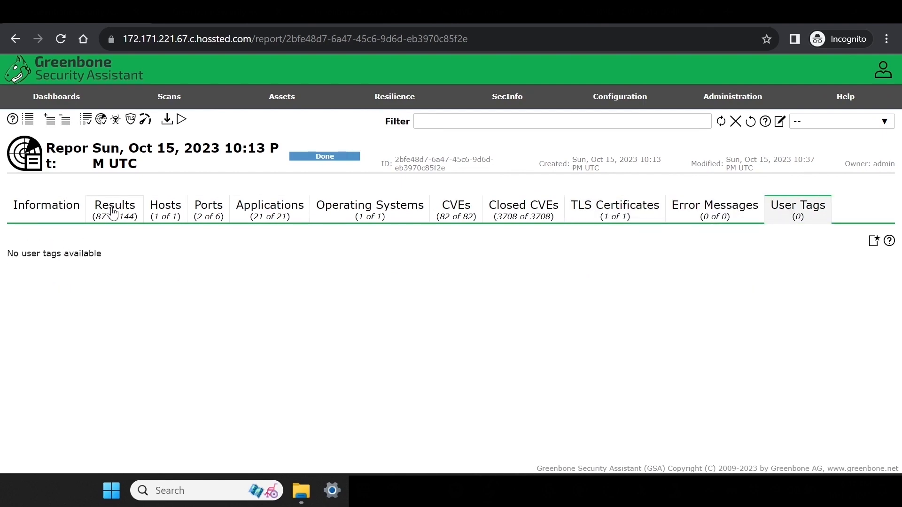
left_click(123, 218)
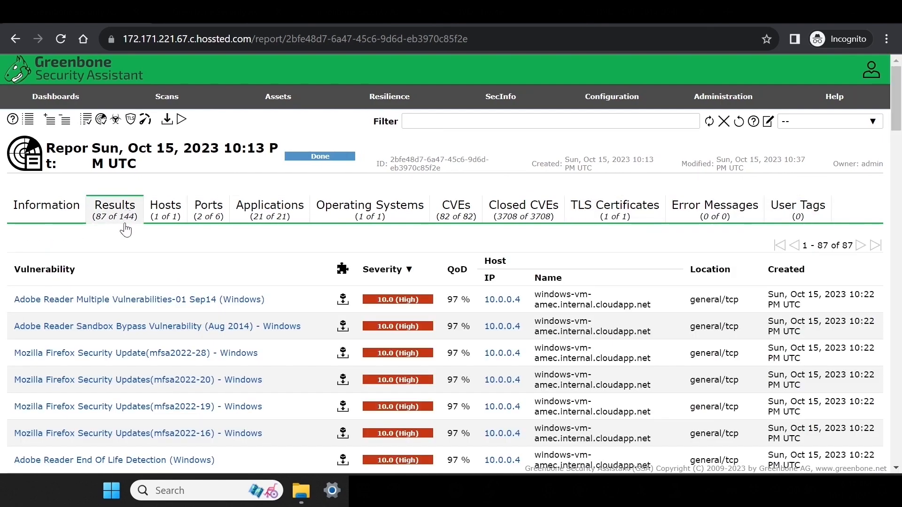
Step: Open CVE-2014-0560 from the Adobe Reader Sep14 finding and view the NVD site
left_click(127, 302)
scroll(284, 352, "down", 3)
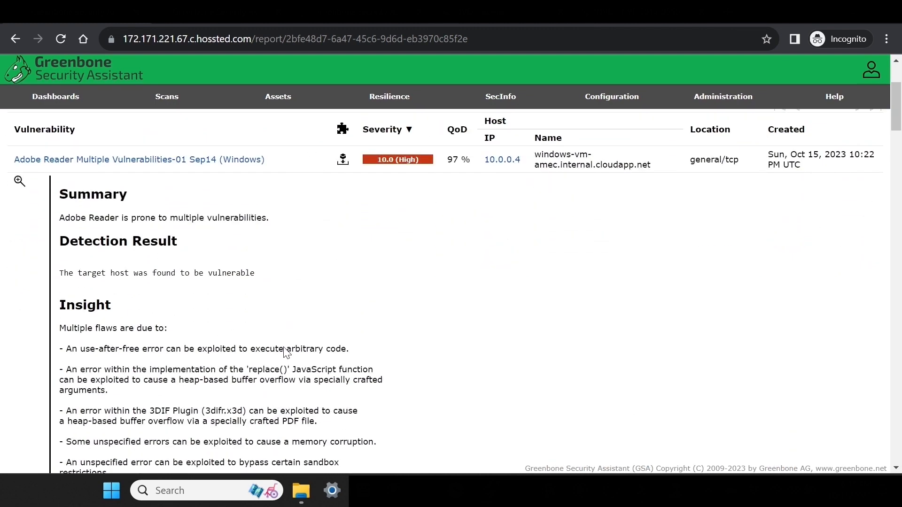
left_click_drag(899, 122, 875, 196)
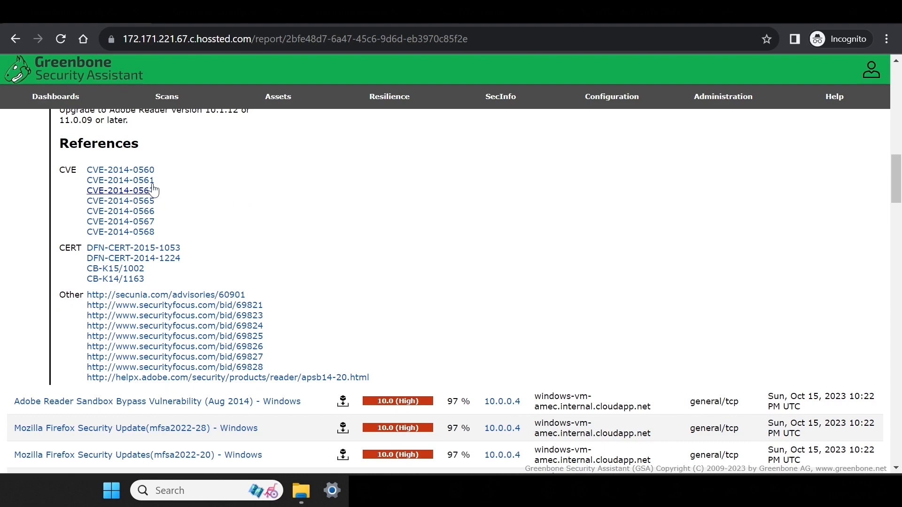
left_click(145, 171)
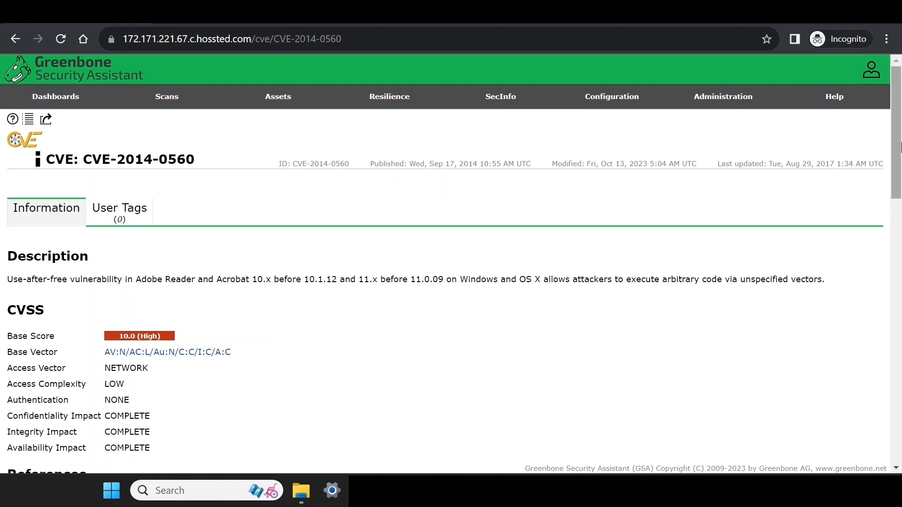
left_click_drag(897, 151, 857, 122)
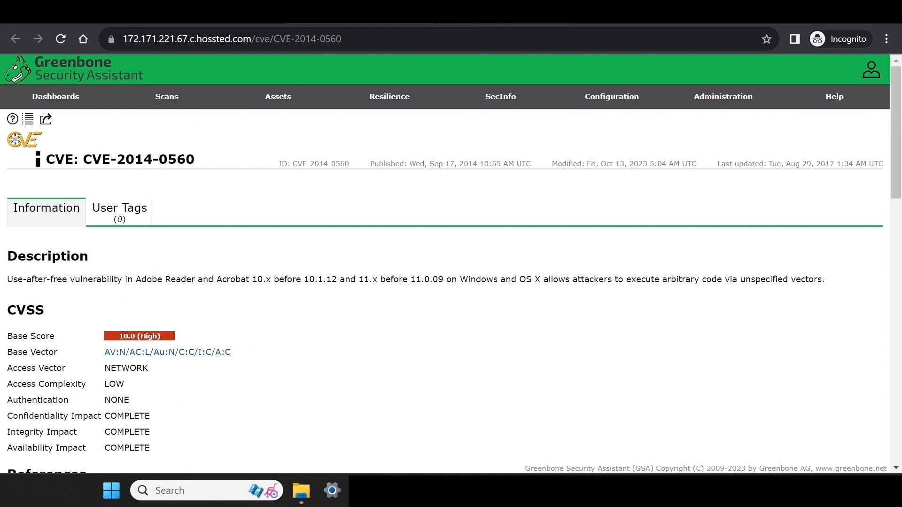
key("ctrl+Tab")
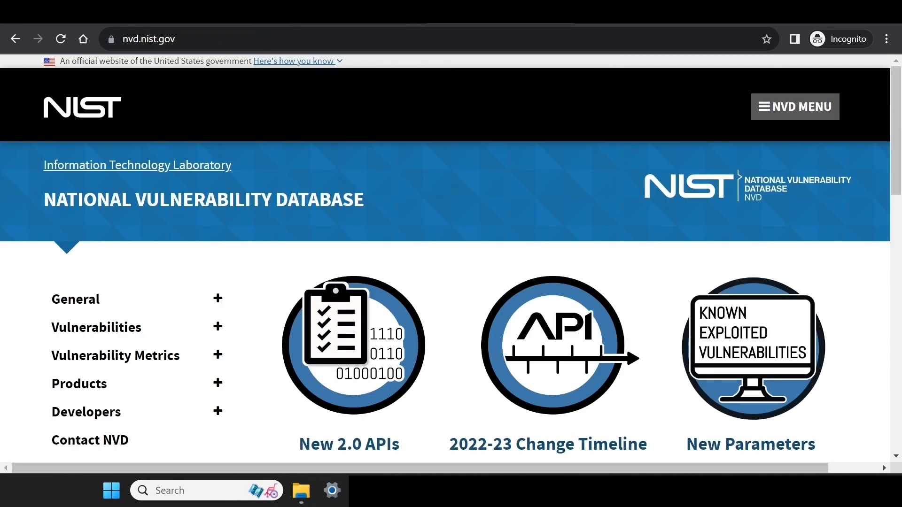
Step: Read the NVD entry for CVE-2014-0560, then return to Greenbone's CVE page and dashboards
mouse_move(899, 88)
left_mouse_down()
mouse_move(897, 177)
mouse_move(897, 78)
left_mouse_up()
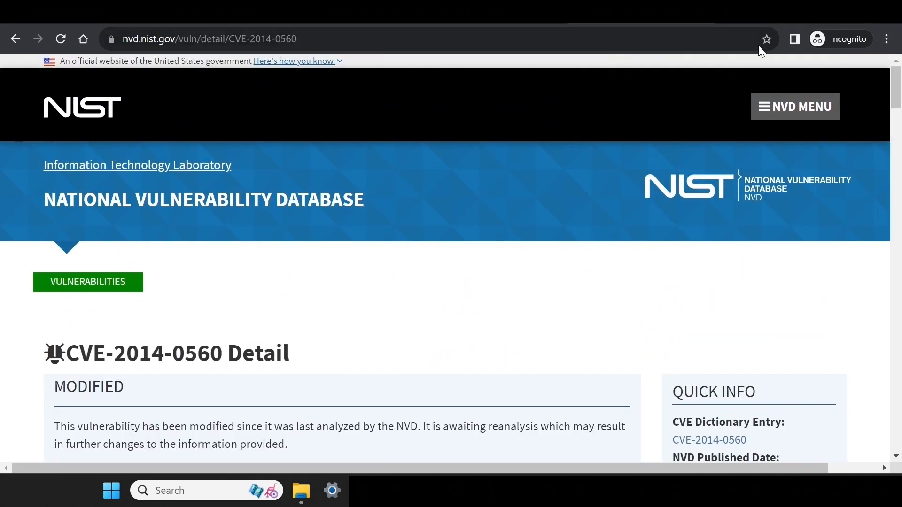
left_click_drag(898, 94, 876, 184)
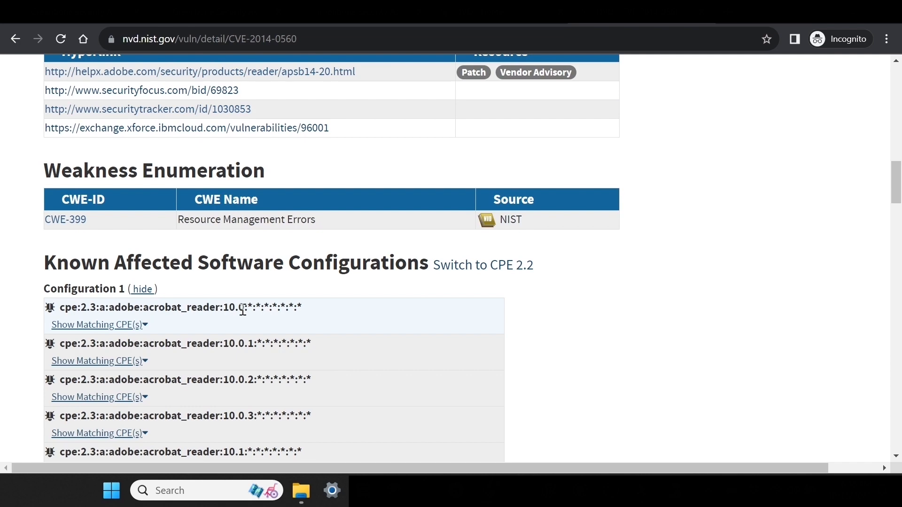
left_click_drag(896, 186, 895, 203)
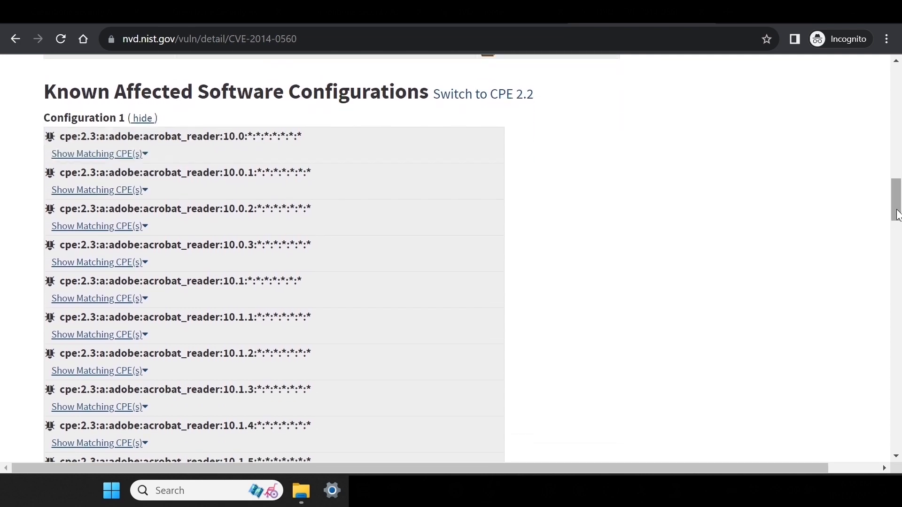
left_click(80, 13)
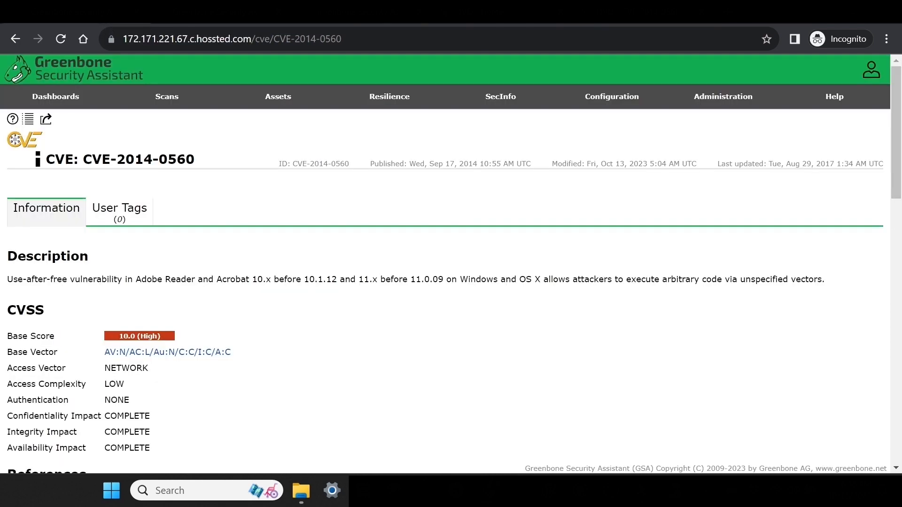
left_click(66, 74)
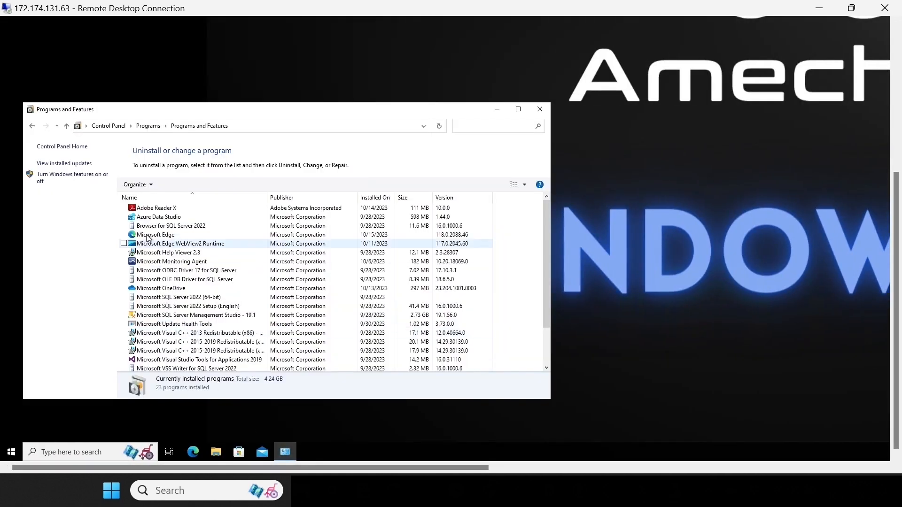
Step: Uninstall Adobe Reader X and Mozilla Firefox from Programs and Features
left_click(155, 207)
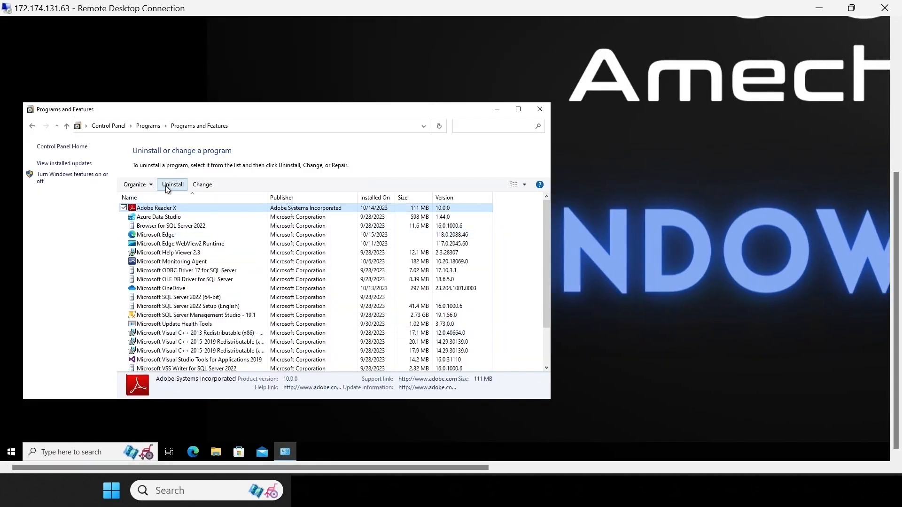
left_click(172, 184)
left_click(853, 118)
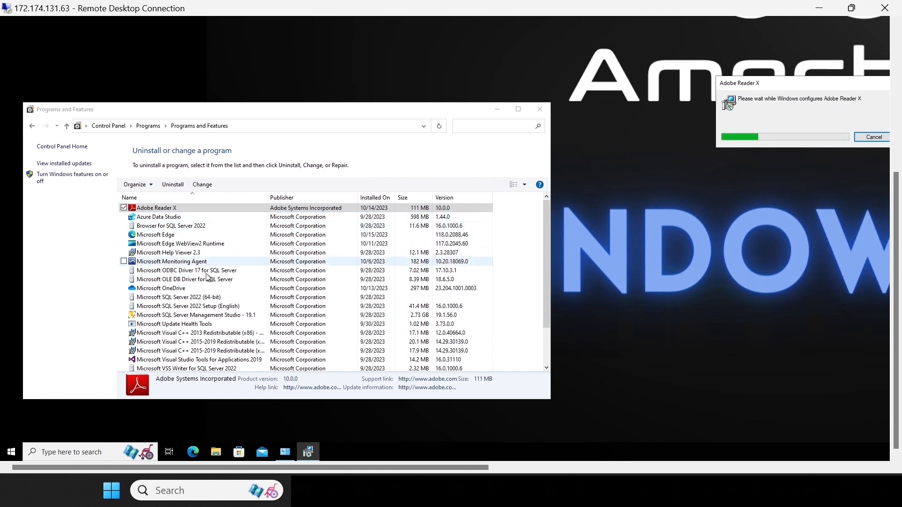
left_click(169, 368)
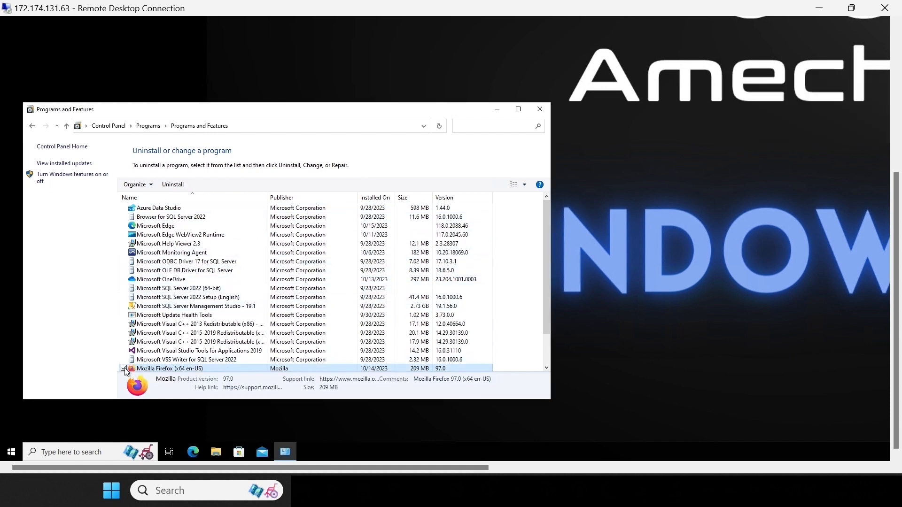
left_click(171, 184)
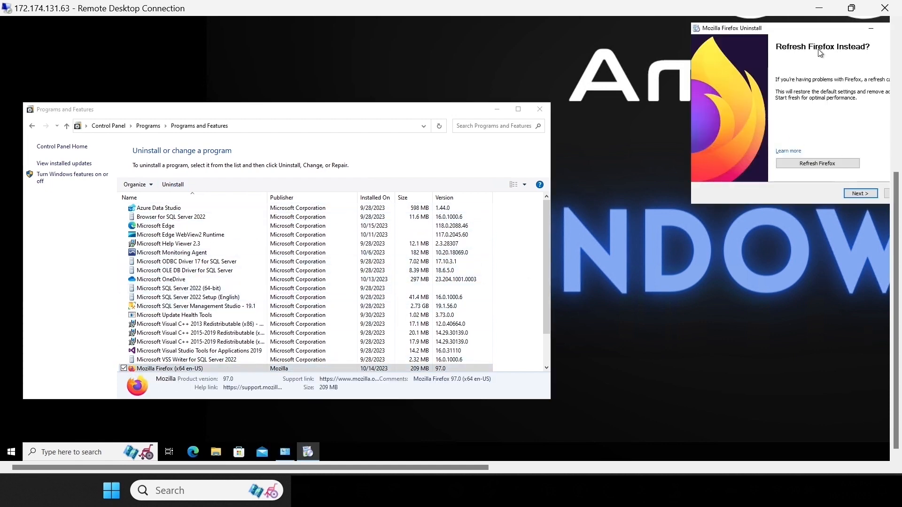
left_click_drag(807, 31, 581, 78)
left_click(630, 238)
left_click(631, 238)
left_click(630, 238)
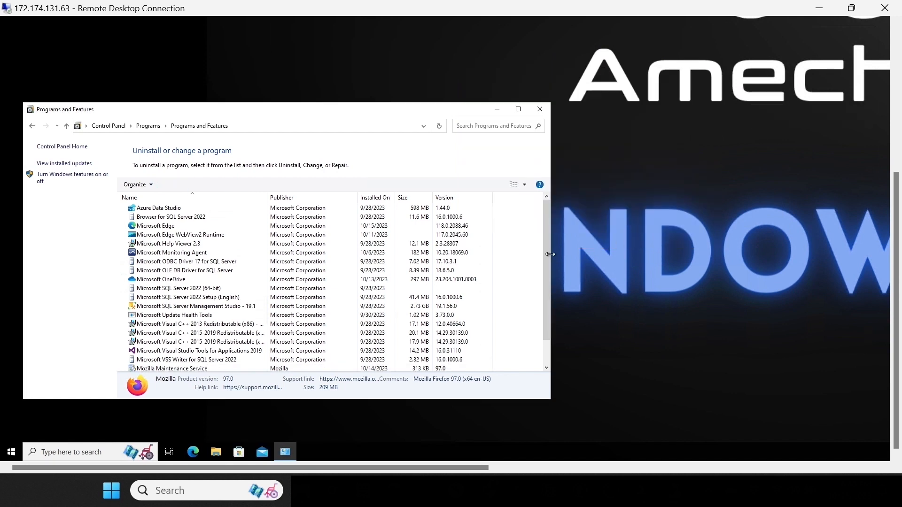
Step: Uninstall VLC media player 1.1.7 with its preferences; Mozilla Maintenance Service is already removed
scroll(125, 361, "down", 1)
left_click(126, 362)
left_click(197, 185)
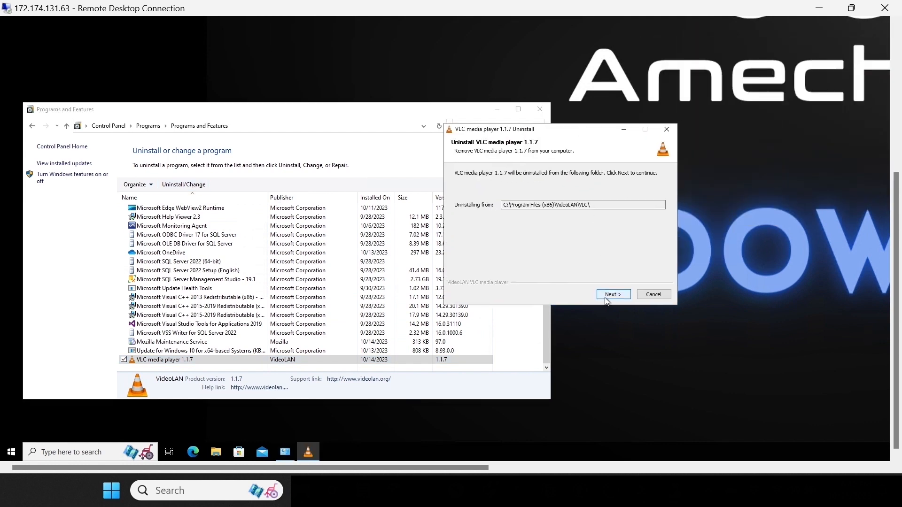
left_click(605, 295)
left_click(534, 213)
left_click(607, 294)
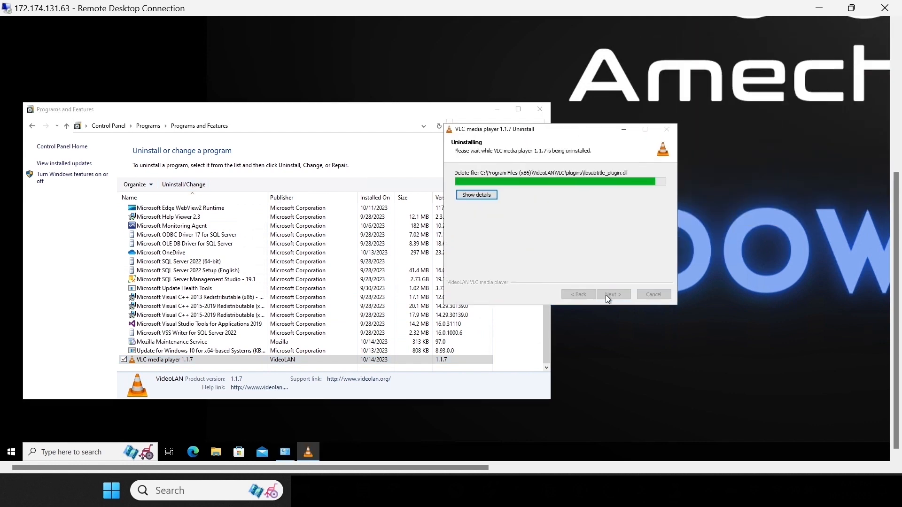
left_click(606, 295)
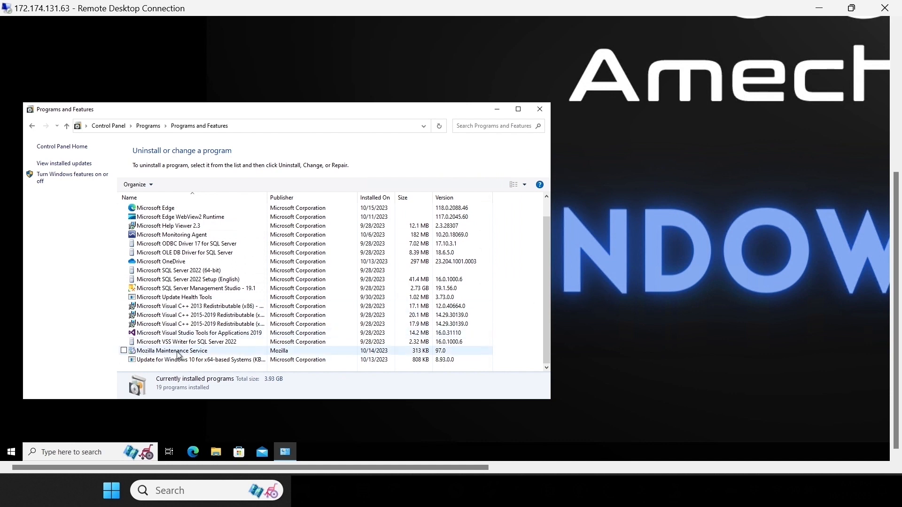
left_click(137, 351)
left_click(181, 185)
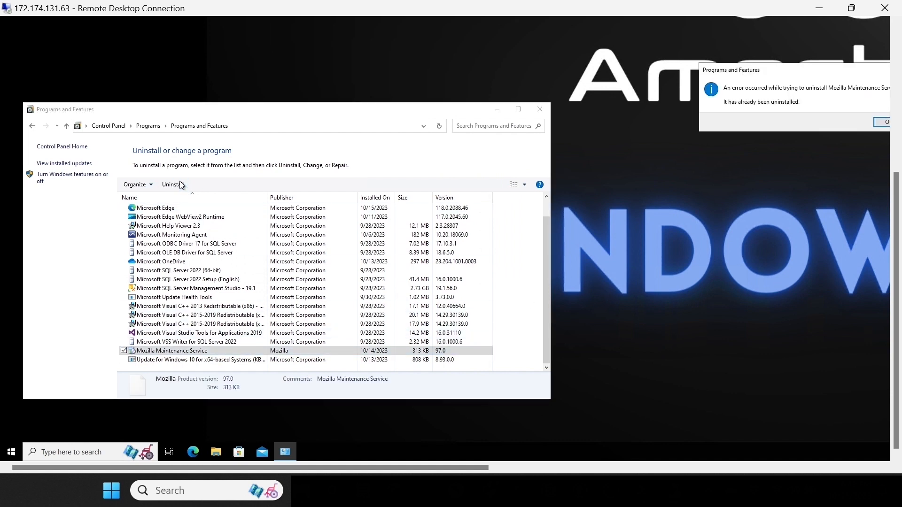
left_click_drag(756, 66, 636, 84)
left_click(770, 149)
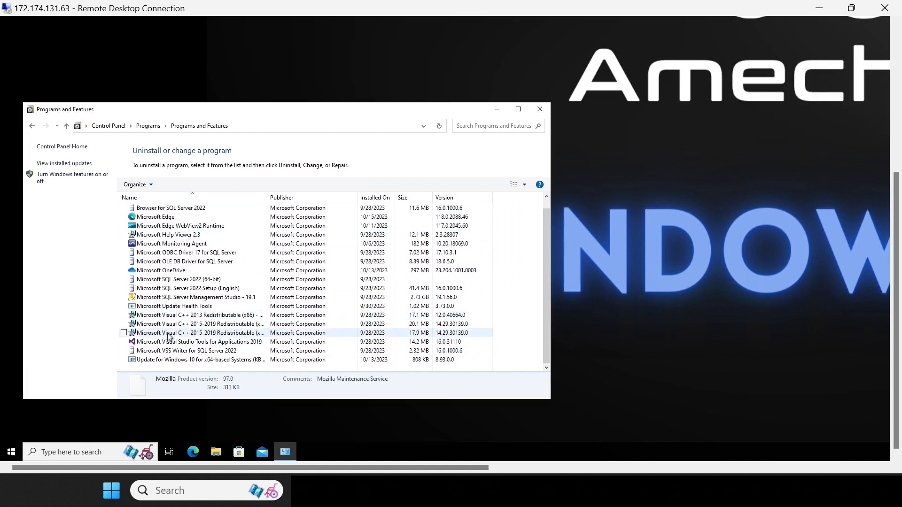
Step: Close Programs and Features and restart the remote VM
left_click(540, 109)
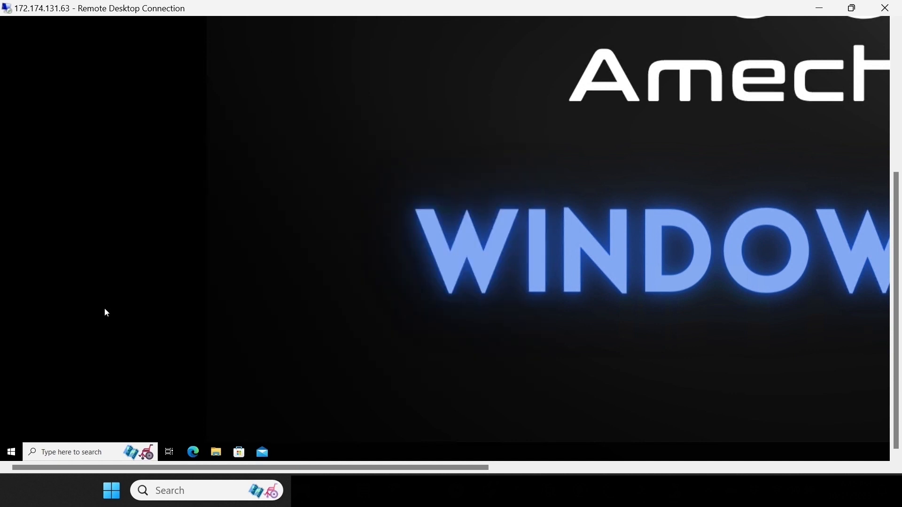
left_click(12, 453)
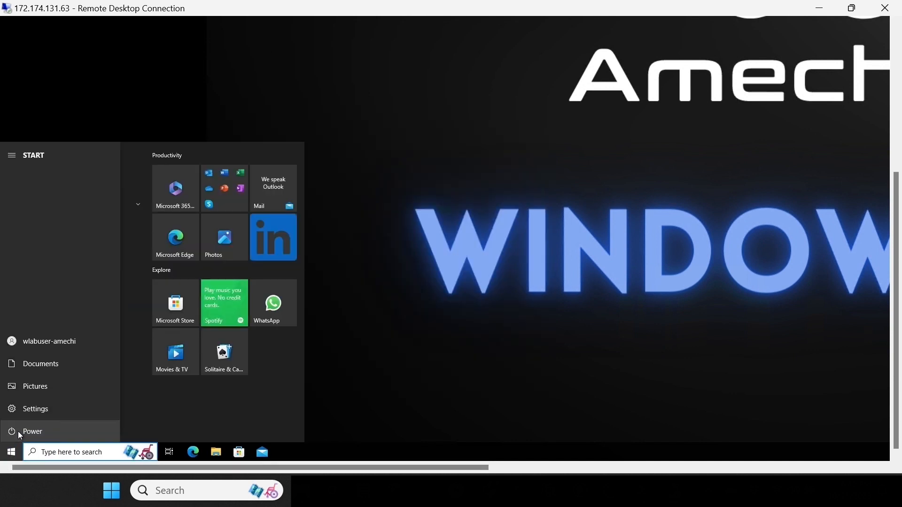
left_click(18, 431)
left_click(26, 407)
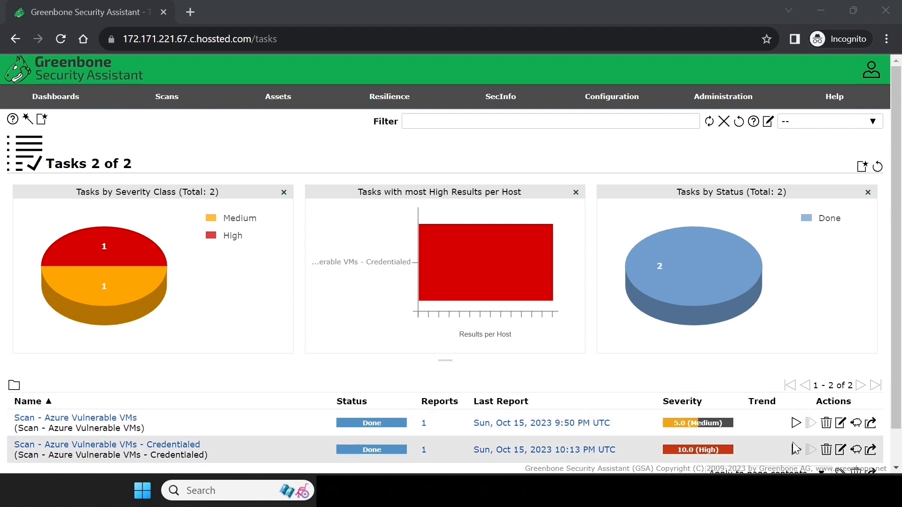
Step: Rerun the credentialed scan and open its new report, rated 7.8 (High) with 7 results
left_click(795, 451)
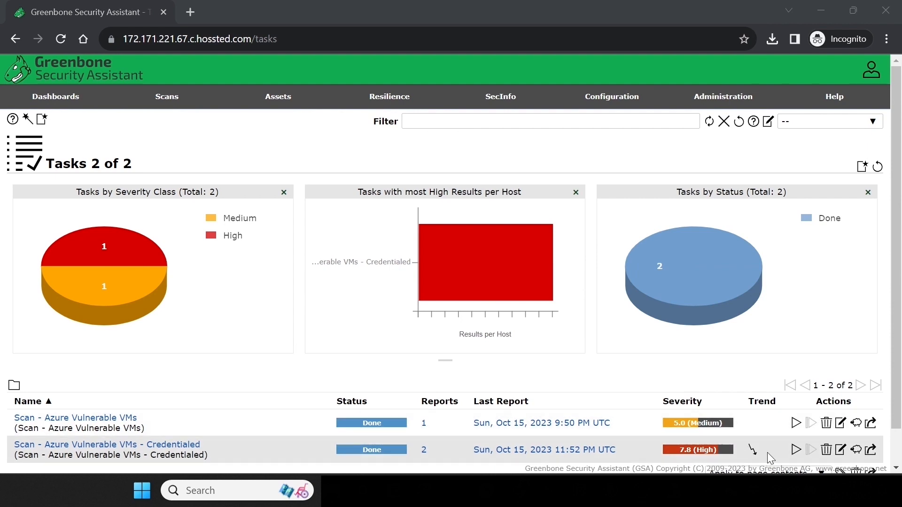
left_click(489, 450)
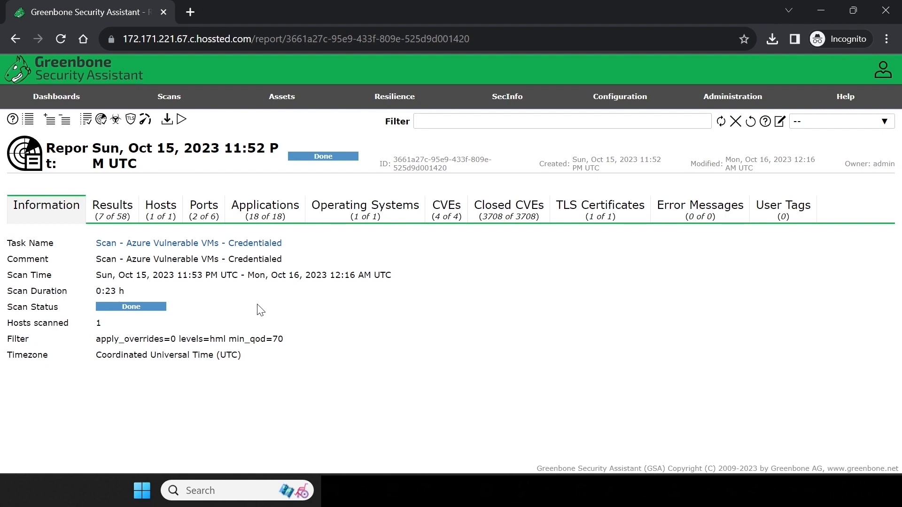
left_click(113, 217)
scroll(225, 301, "down", 1)
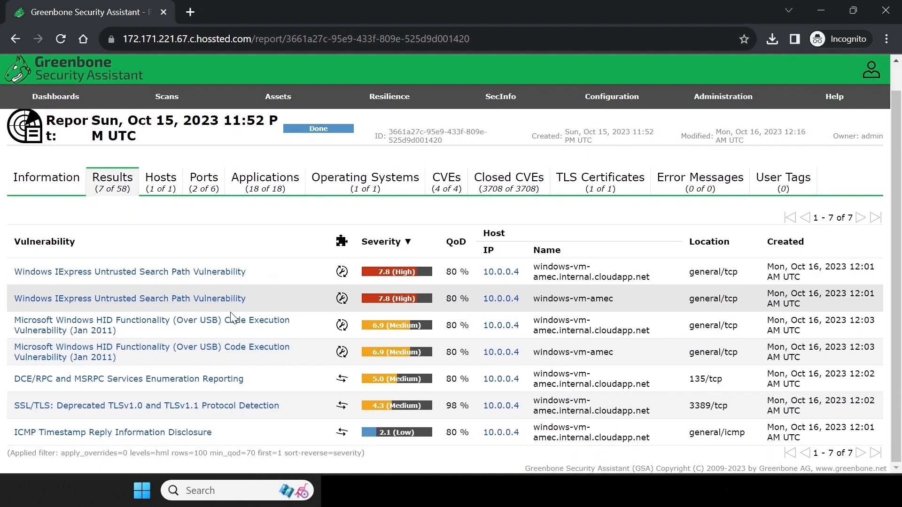
scroll(230, 314, "up", 1)
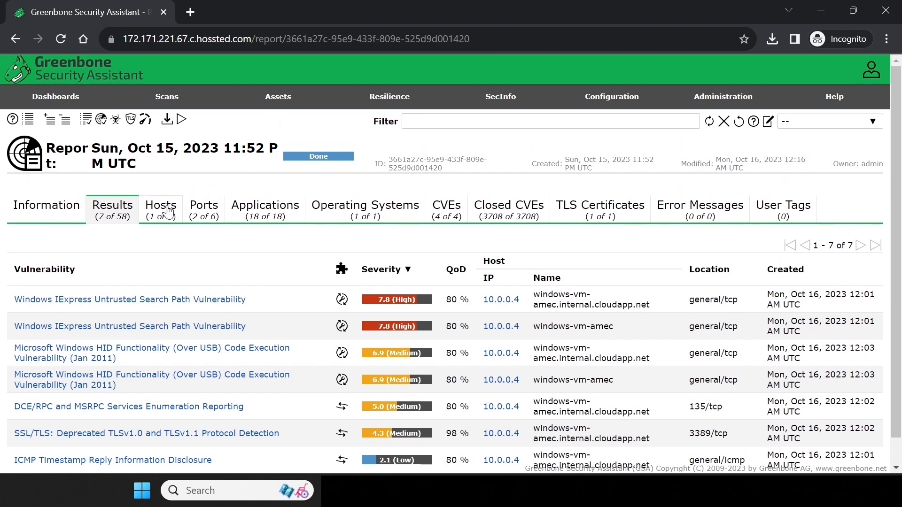
left_click(168, 212)
left_click(206, 210)
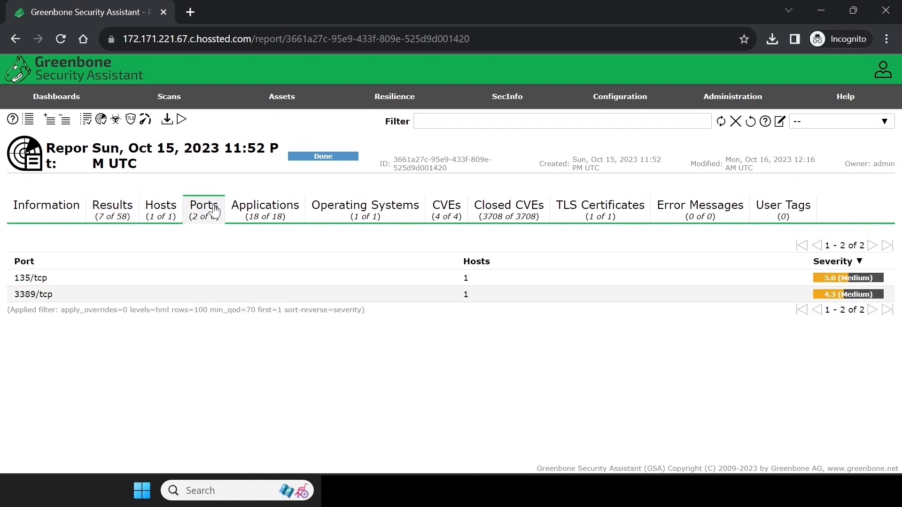
left_click(261, 215)
scroll(386, 289, "down", 4)
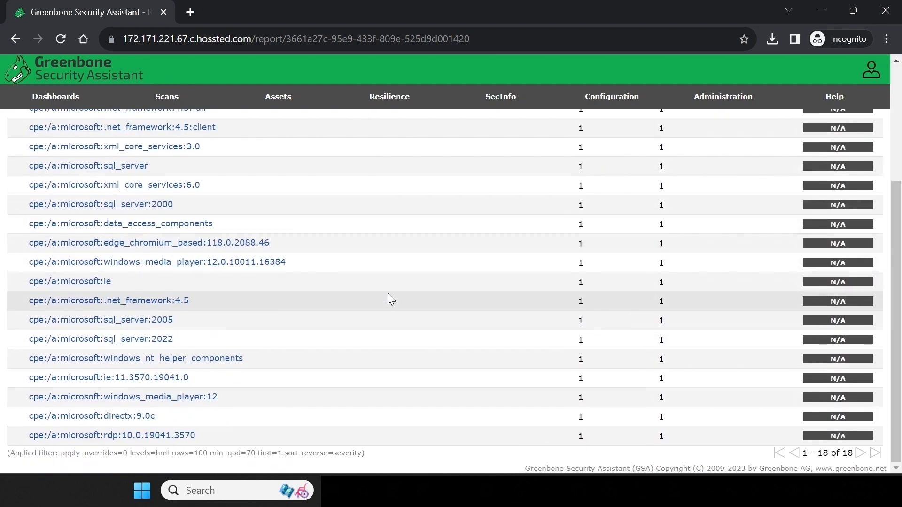
scroll(389, 293, "up", 4)
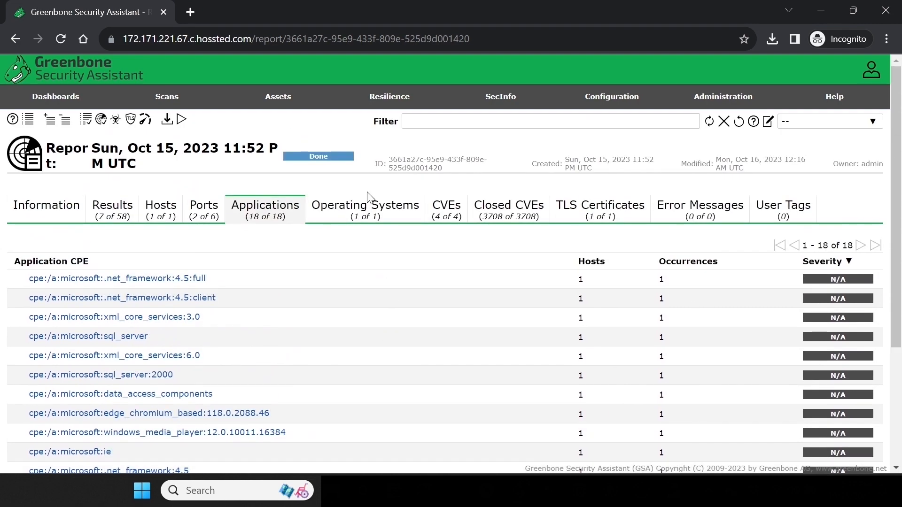
left_click(363, 211)
left_click(447, 214)
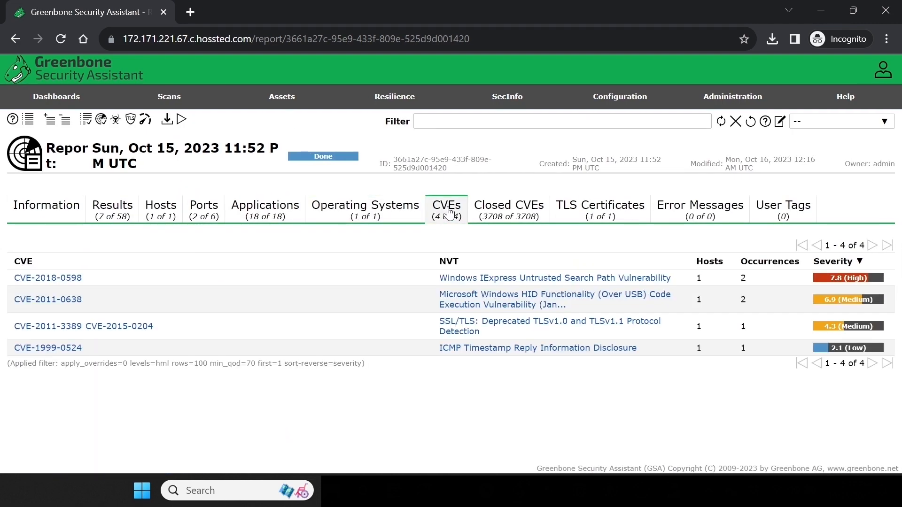
left_click(509, 212)
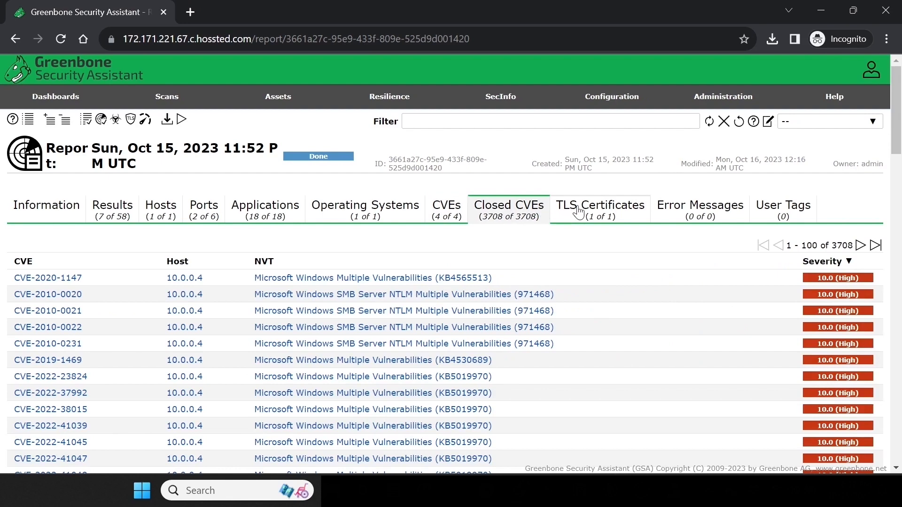
left_click(587, 212)
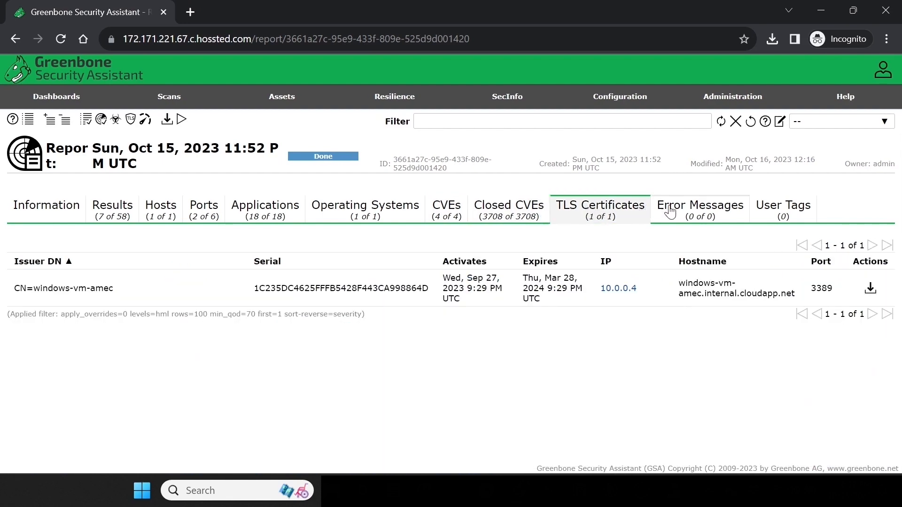
left_click(705, 212)
left_click(781, 212)
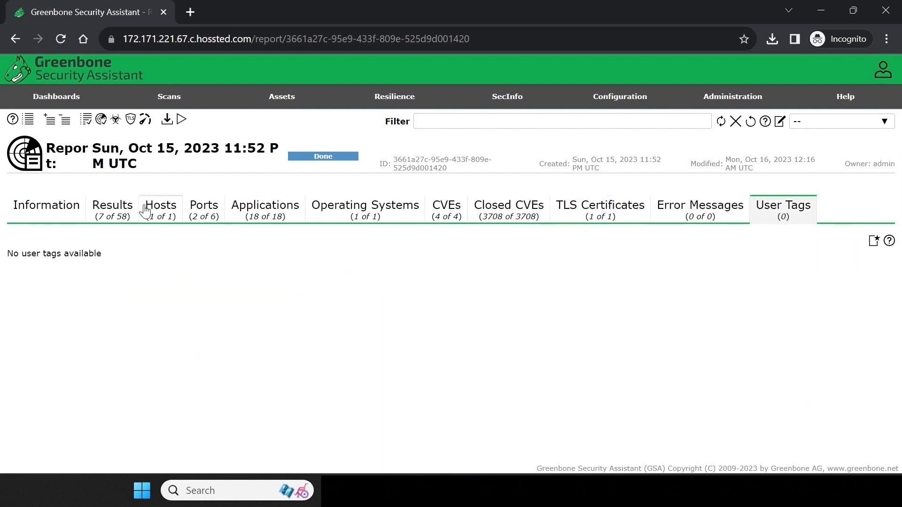
left_click(61, 211)
Step: Export the credentialed scan report in PDF format
left_click(167, 121)
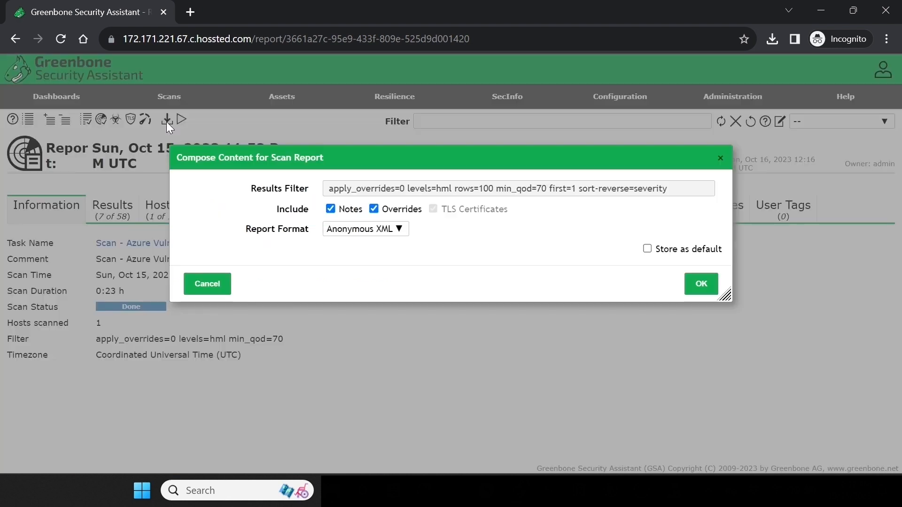
left_click(400, 230)
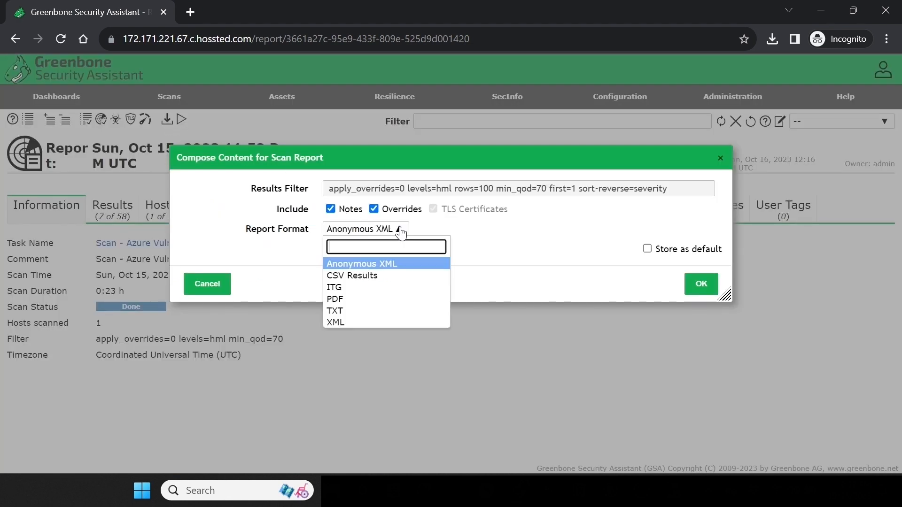
left_click(369, 296)
left_click(702, 291)
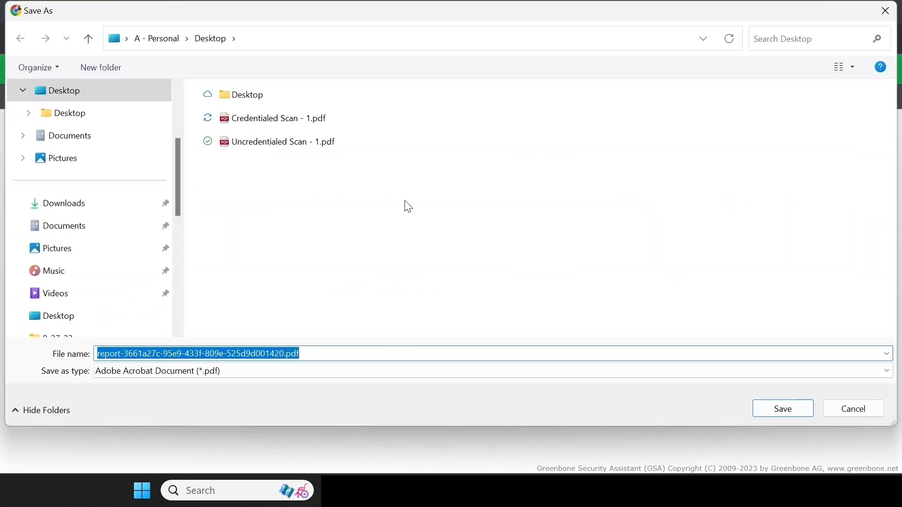
Step: Save the PDF to the Desktop as 'Credentialed Scan - 2.pdf'
left_click(323, 143)
left_click(319, 128)
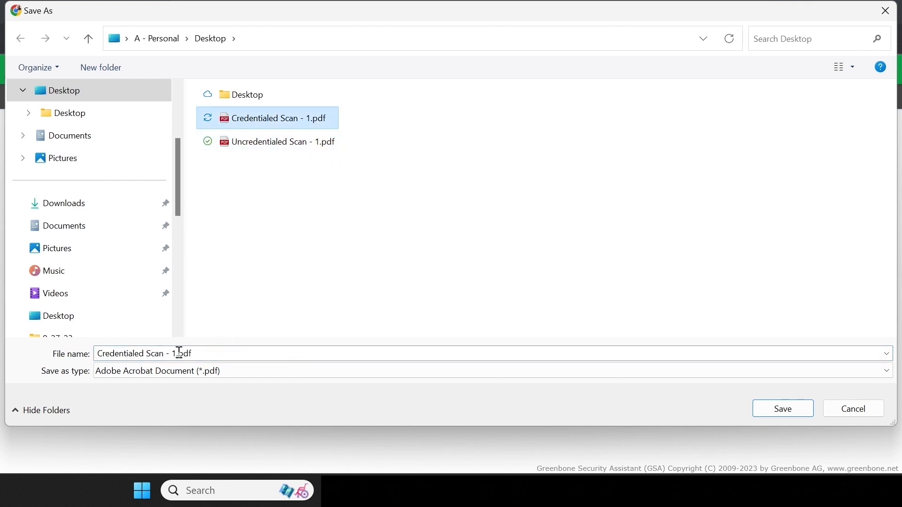
left_click(176, 353)
left_click(175, 353)
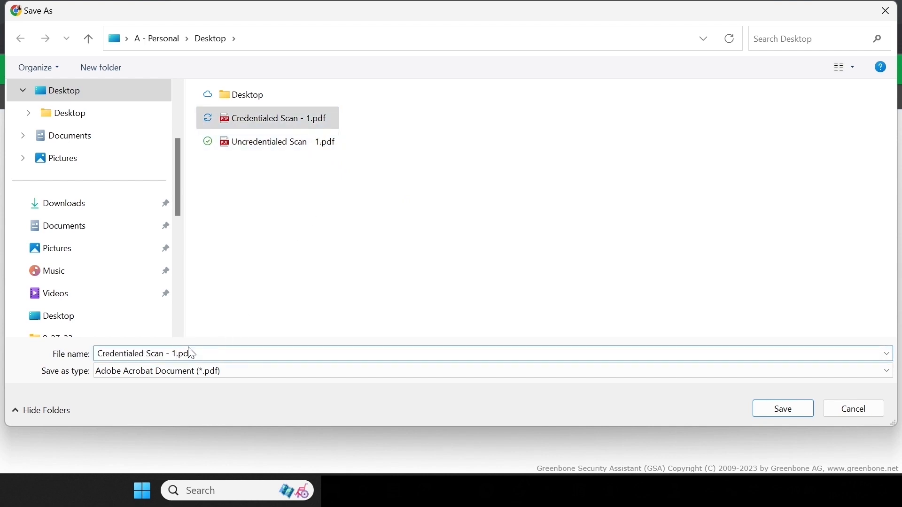
key("BackSpace")
type("2")
key("Return")
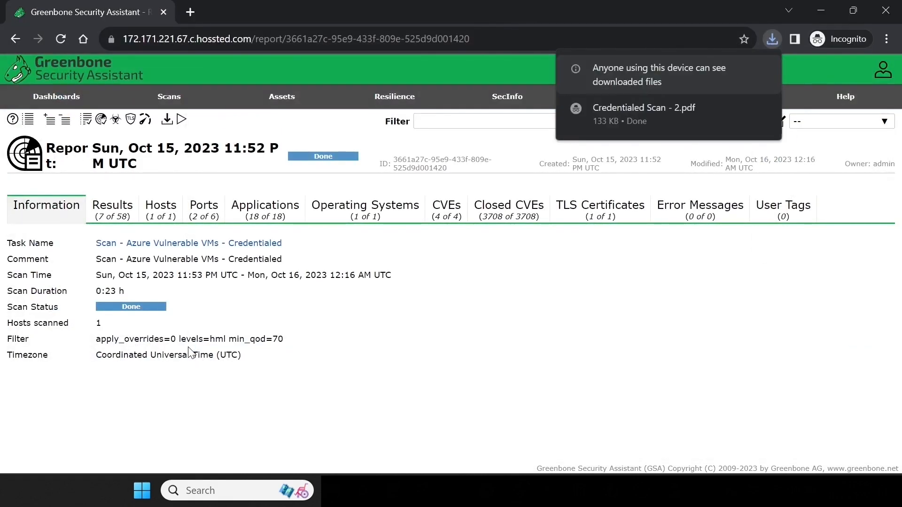
left_click(770, 41)
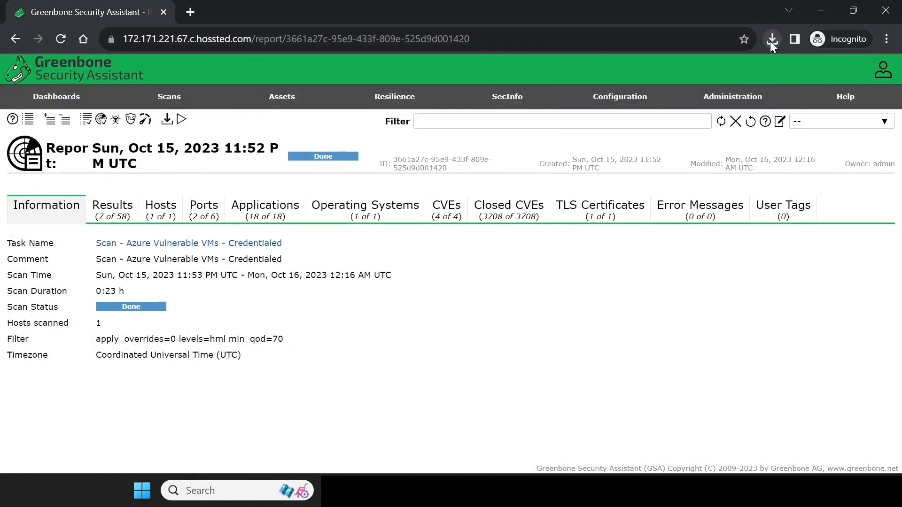
left_click(82, 77)
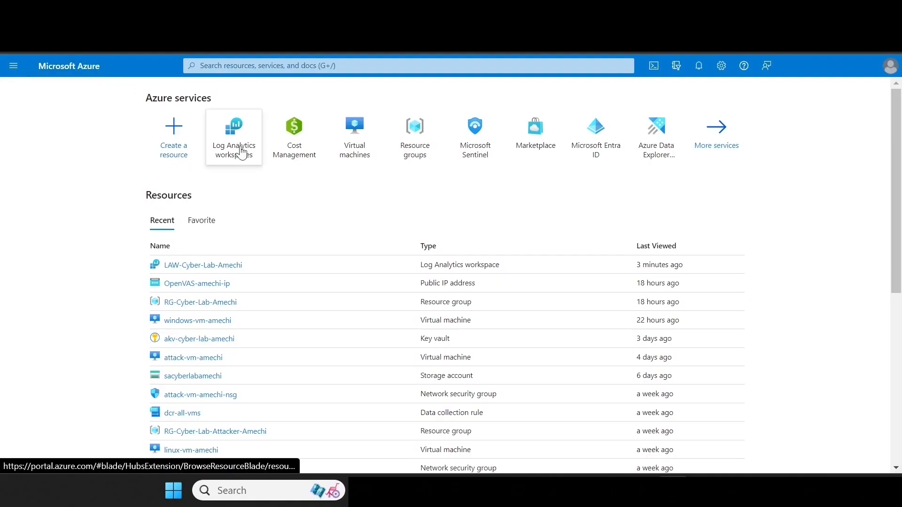
Step: Open the Logs query editor of the LAW-Cyber-Lab-Amechi Log Analytics workspace
left_click(242, 152)
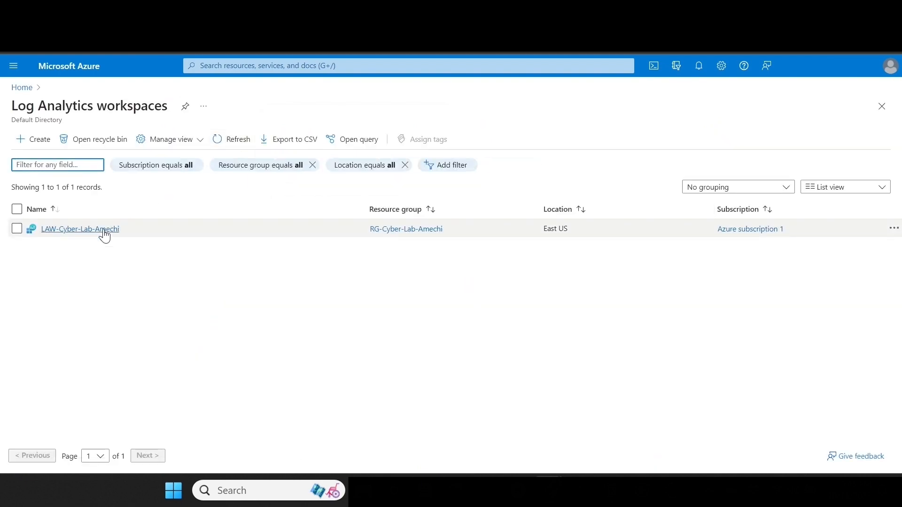
left_click(95, 233)
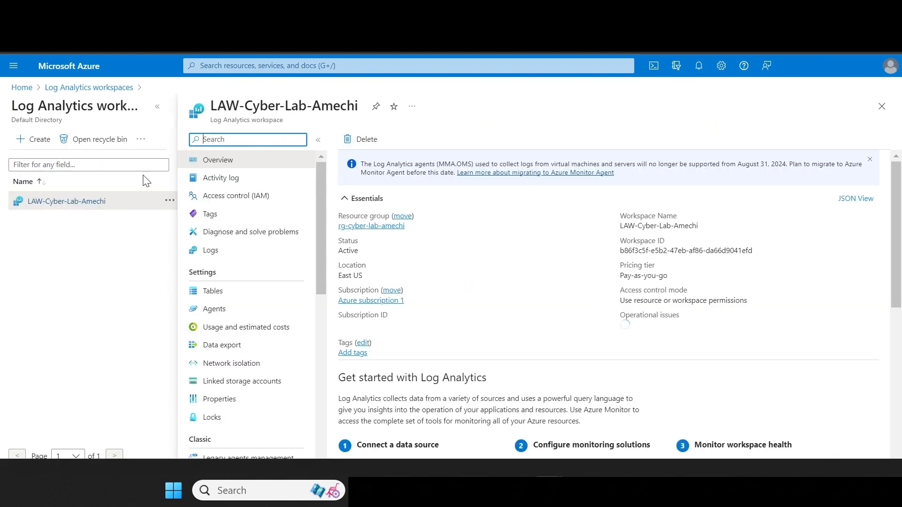
left_click(163, 110)
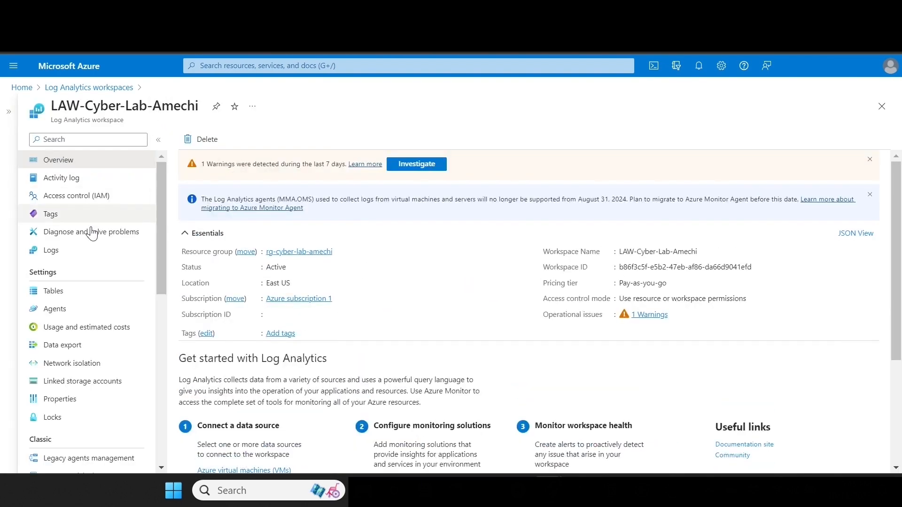
left_click(77, 250)
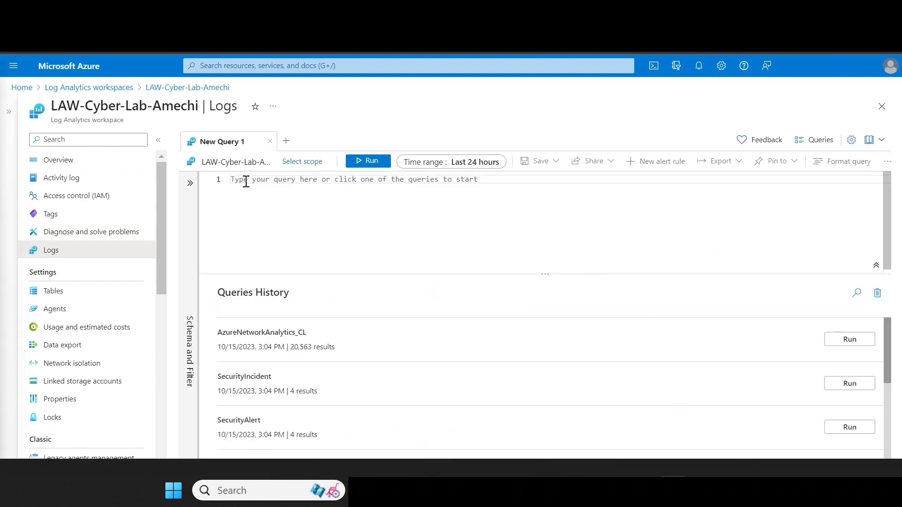
Step: Run the pasted 24-hour time-window query and show result times in Local Time
type("range x from 1 to 1 step 1 | project StartTime = ago(24h), StopTime = now()")
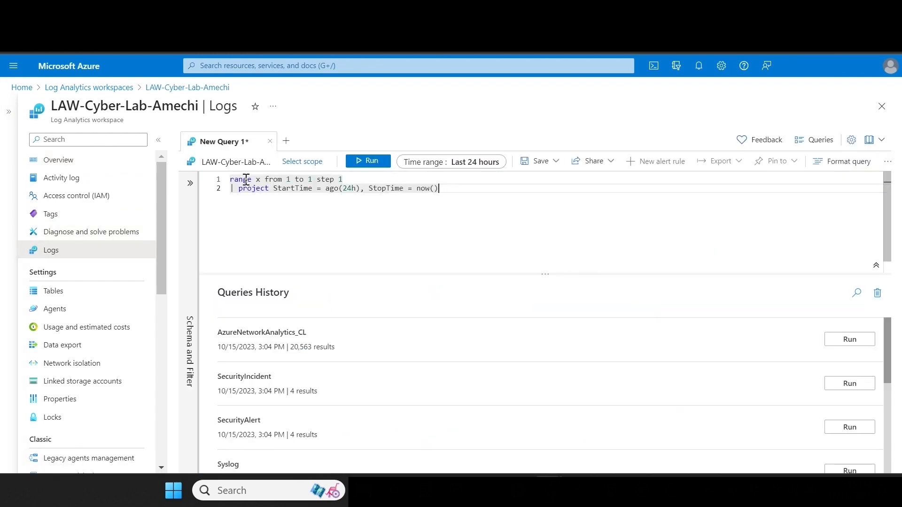
left_click(369, 161)
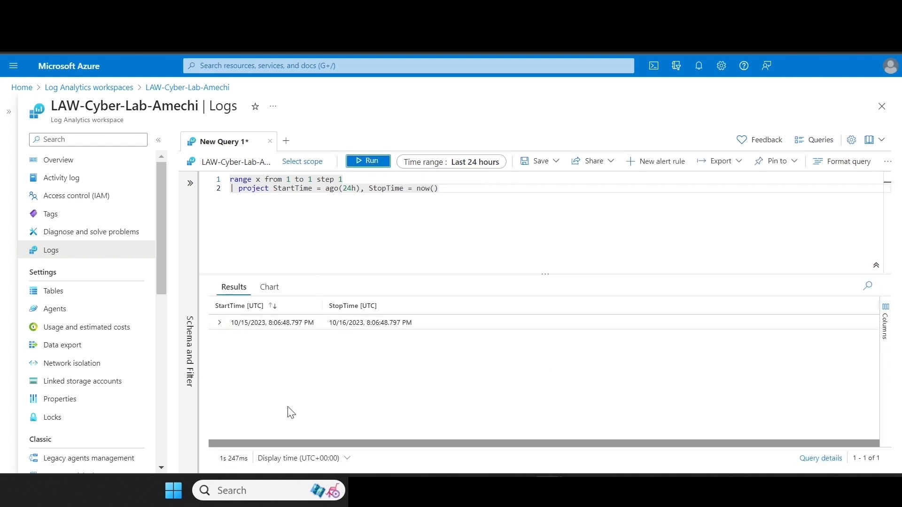
left_click(310, 460)
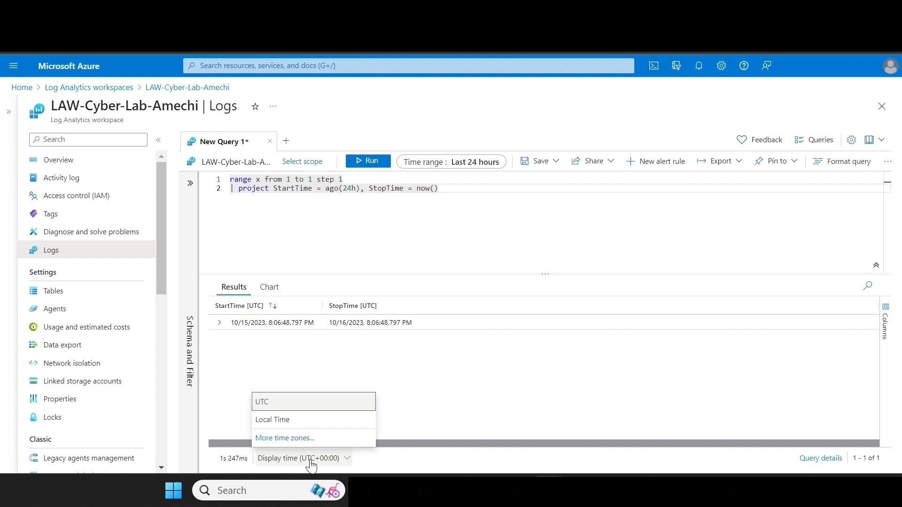
left_click(288, 418)
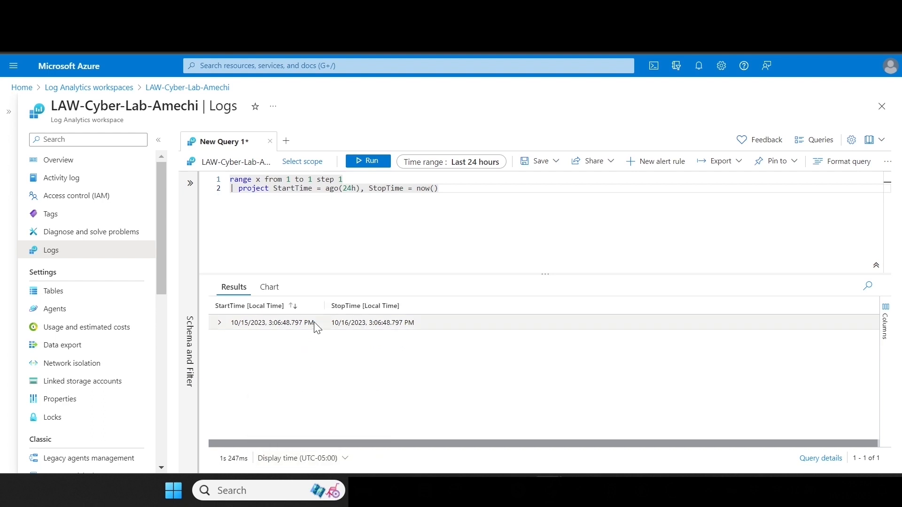
Step: Add and run the SecurityEvent (82639) and Syslog (1) 24-hour count queries
left_click(452, 190)
key("Return")
key("Return")
type("SecurityEvent | where TimeGenerated >= ago(24h) | count")
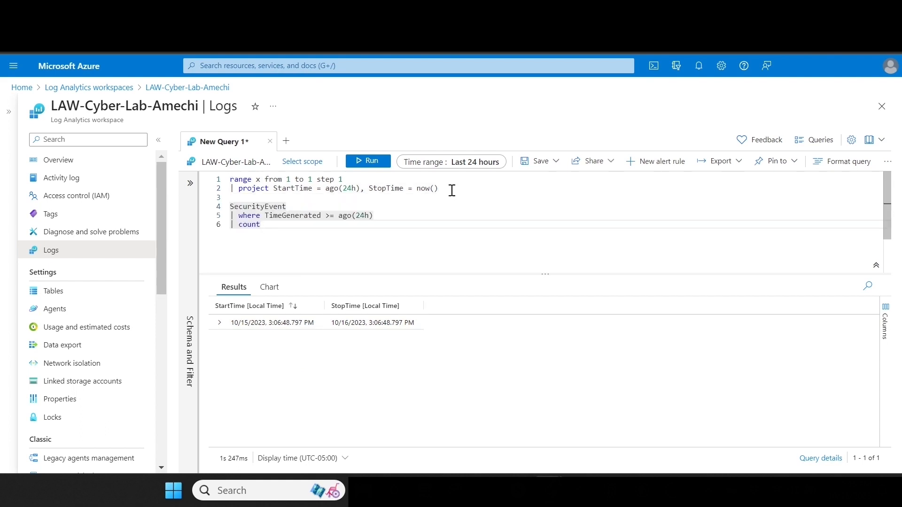
left_click(374, 162)
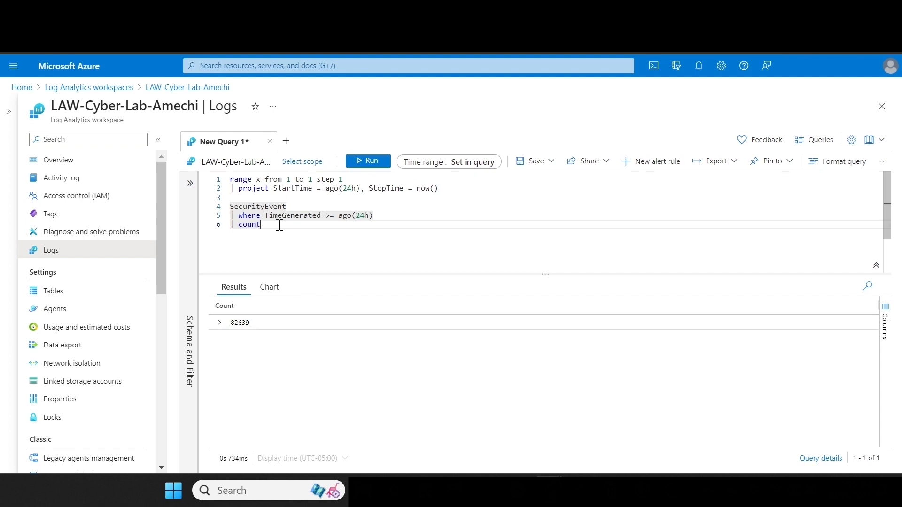
key("Return")
key("Return")
type("Syslog | where TimeGenerated >= ago(24h) | count")
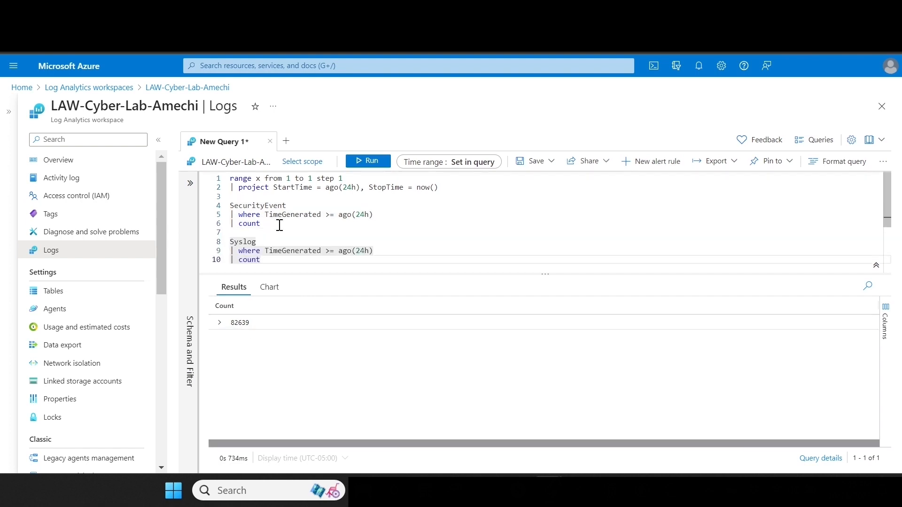
left_click(371, 163)
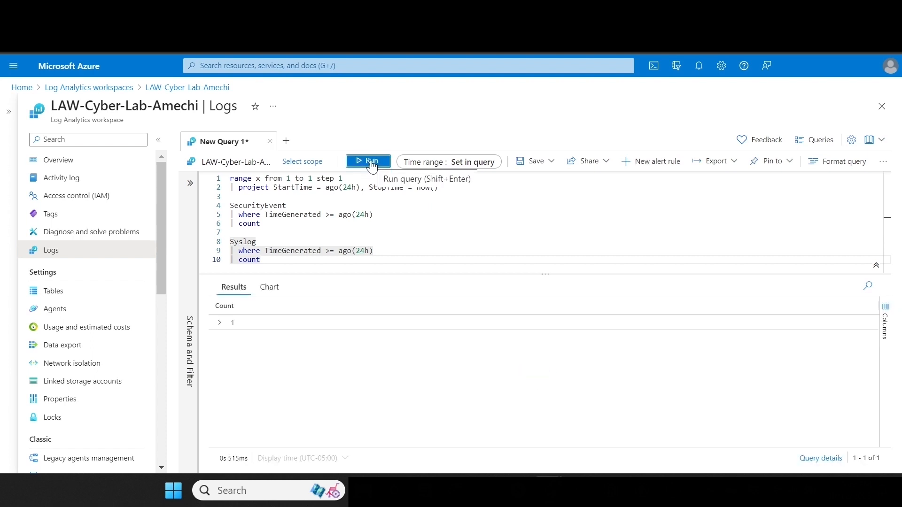
Step: Add the SecurityAlert 24-hour count query below the Syslog query
left_click(263, 259)
key("Return")
key("Return")
type("SecurityAlert | where DisplayName !startswith \"CUSTOM\" and DisplayName !startswith \"TEST\" | where TimeGenerated >= ago(24h) | count")
key("Return")
key("Return")
Step: Run the SecurityAlert count query, then add and run the SecurityIncident count query
left_click(273, 215)
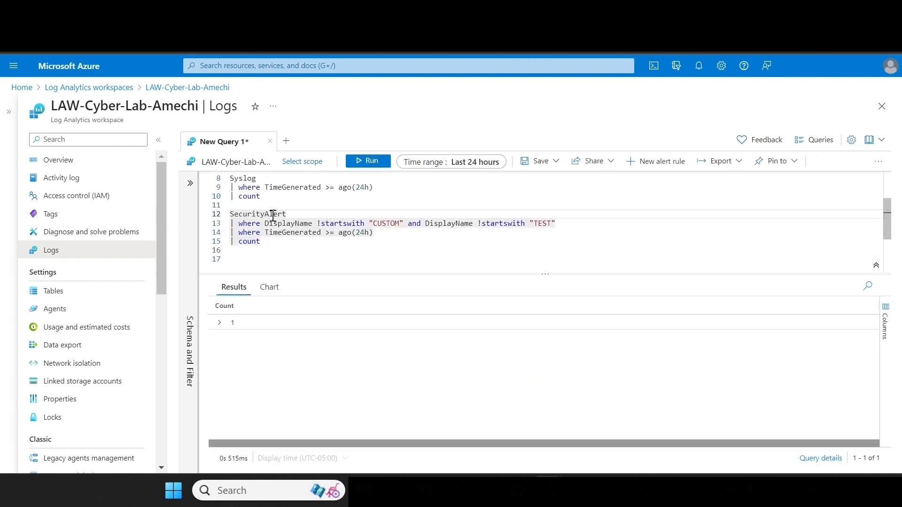
left_click(376, 161)
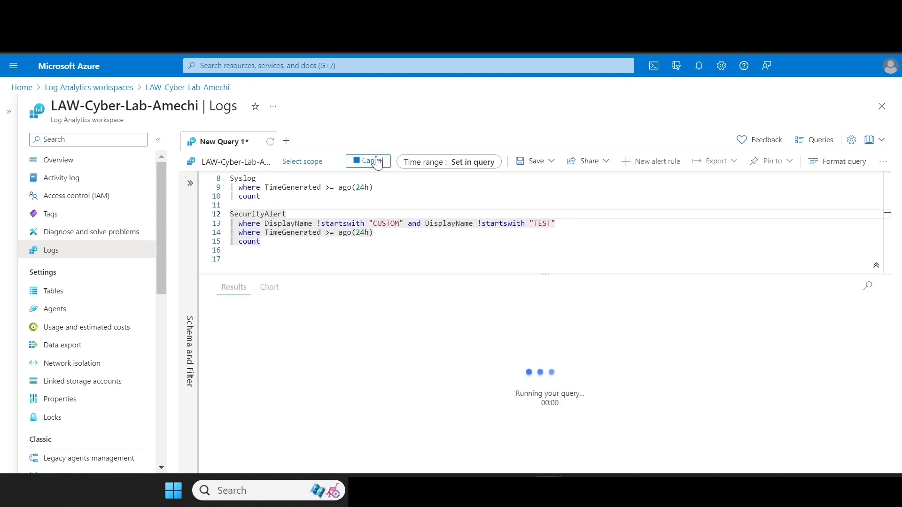
left_click(268, 242)
key("Return")
key("Return")
type("SecurityIncident | where TimeGenerated >= ago(24h) | count")
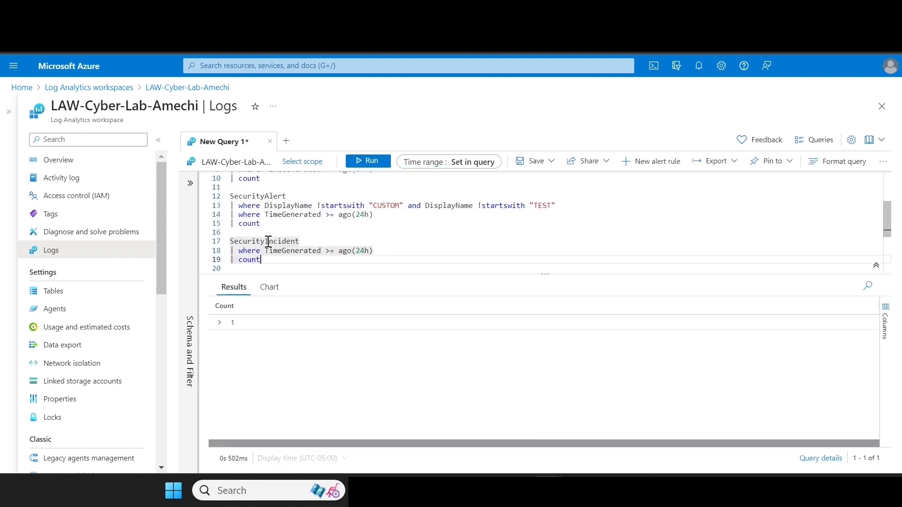
key("shift+Return")
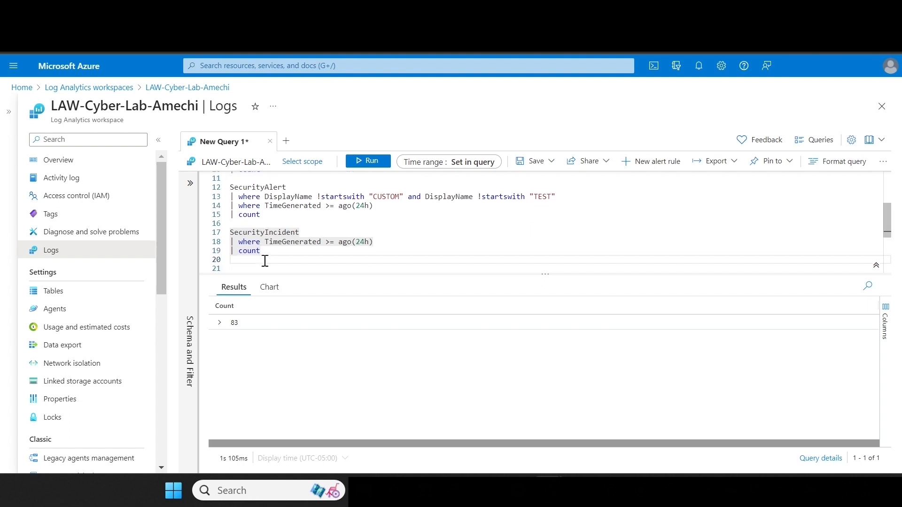
Step: Add and run AzureNetworkAnalytics_CL queries counting denied (0) and allowed malicious flows
key("Return")
key("Return")
type("AzureNetworkAnalytics_CL | where FlowType_s == \"MaliciousFlow\" and DeniedInFlows_d > 0 | where TimeGenerated >= ago(24h) | count")
key("shift+Return")
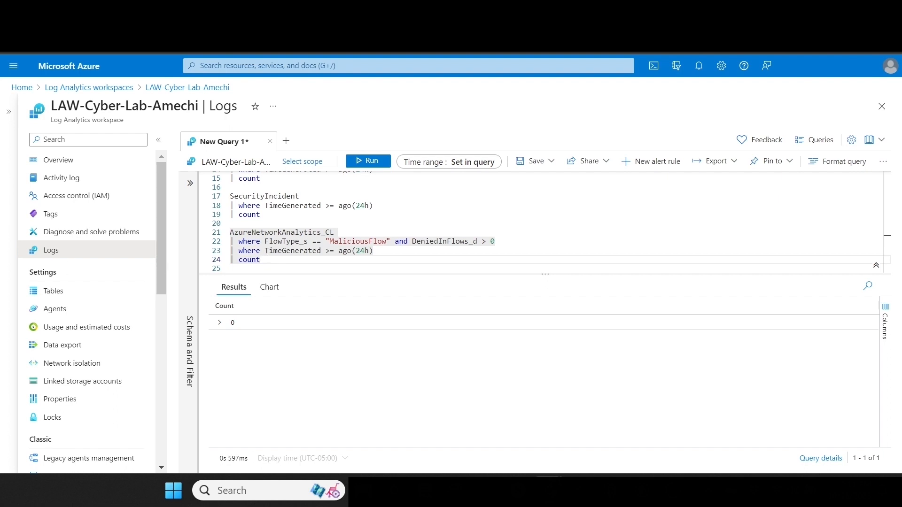
left_click(295, 257)
key("Return")
key("Return")
type("AzureNetworkAnalytics_CL | where FlowType_s == \"MaliciousFlow\" and AllowedInFlows_d > 0 | where TimeGenerated >= ago(24h) | count")
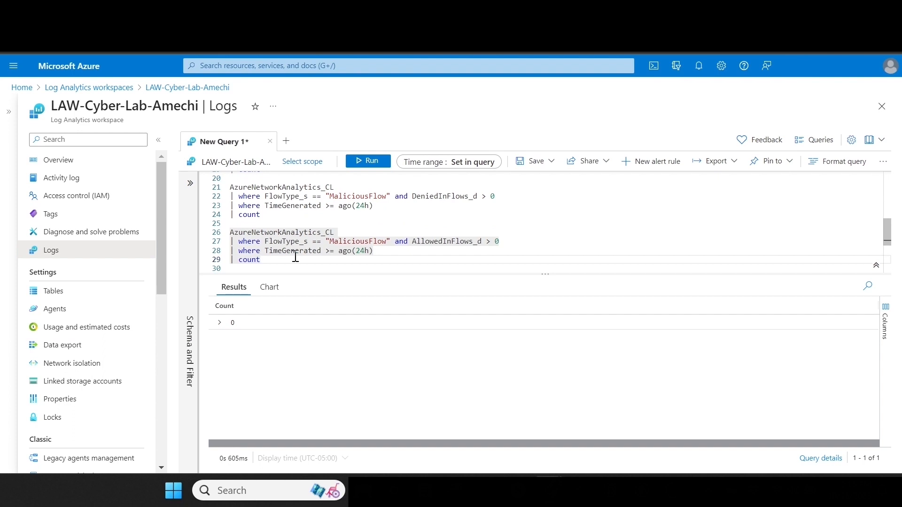
left_click(372, 161)
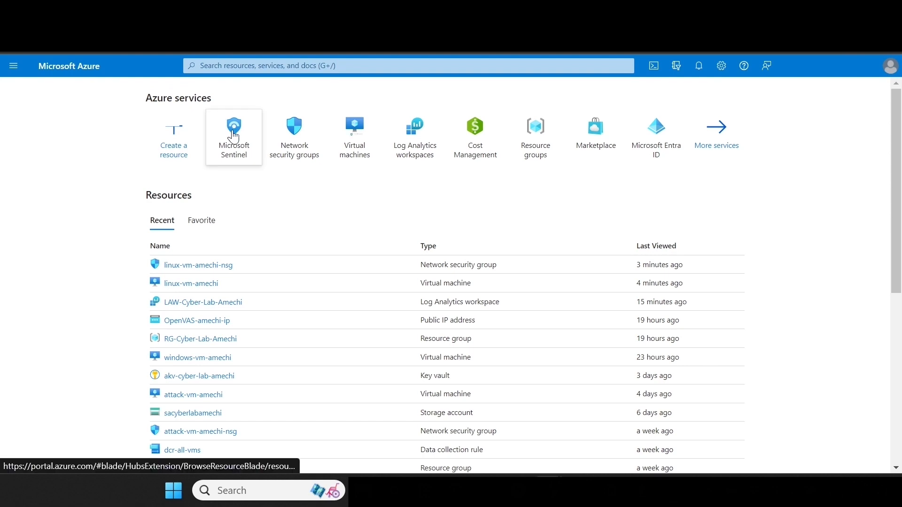
Step: Open Microsoft Sentinel's saved workbooks for the LAW-Cyber-Lab-Amechi workspace
left_click(232, 133)
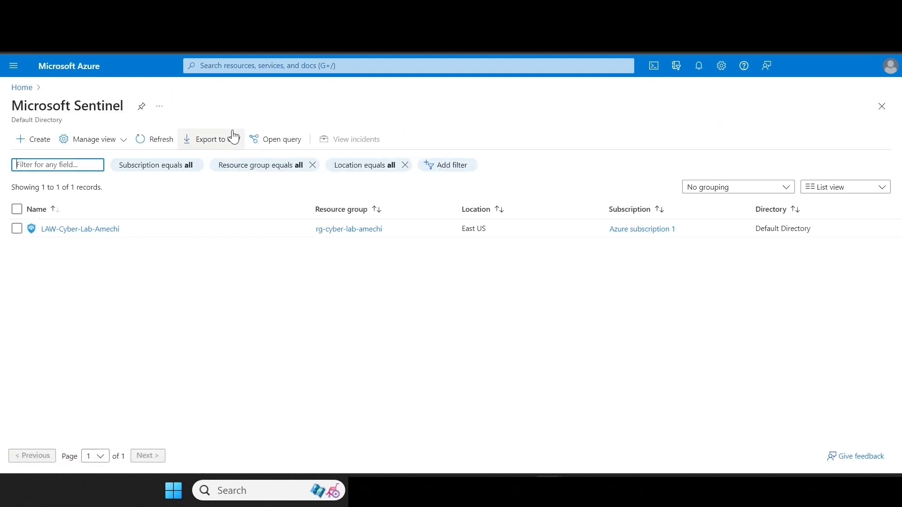
left_click(107, 229)
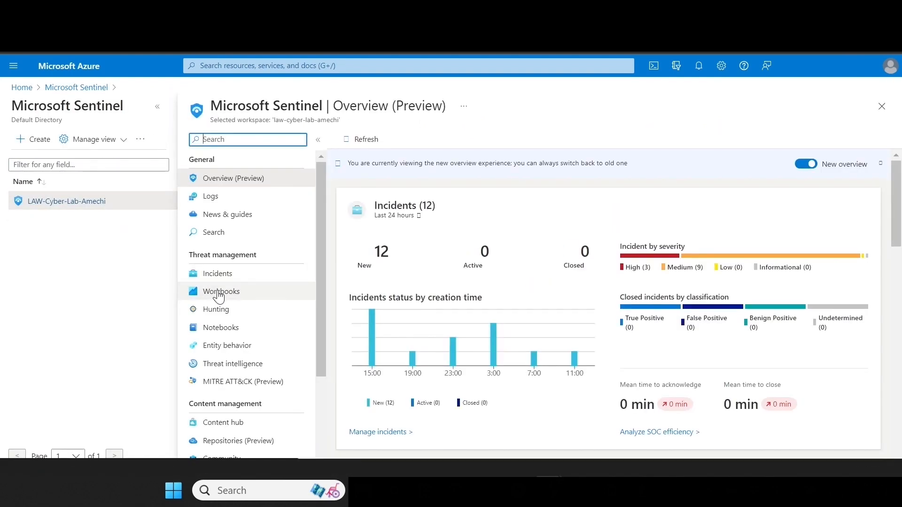
left_click(217, 291)
left_click(157, 107)
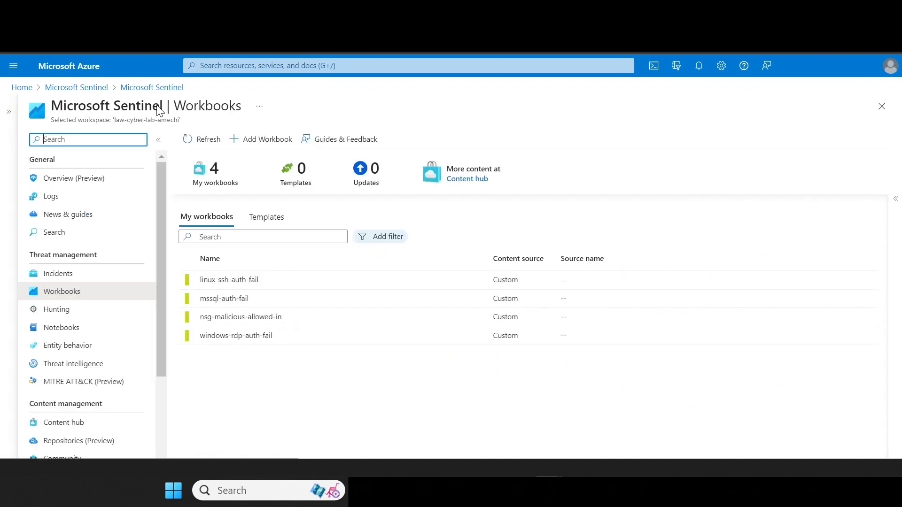
Step: View the saved linux-ssh-auth-fail workbook and return to the workbook list
left_click(324, 280)
left_click(895, 200)
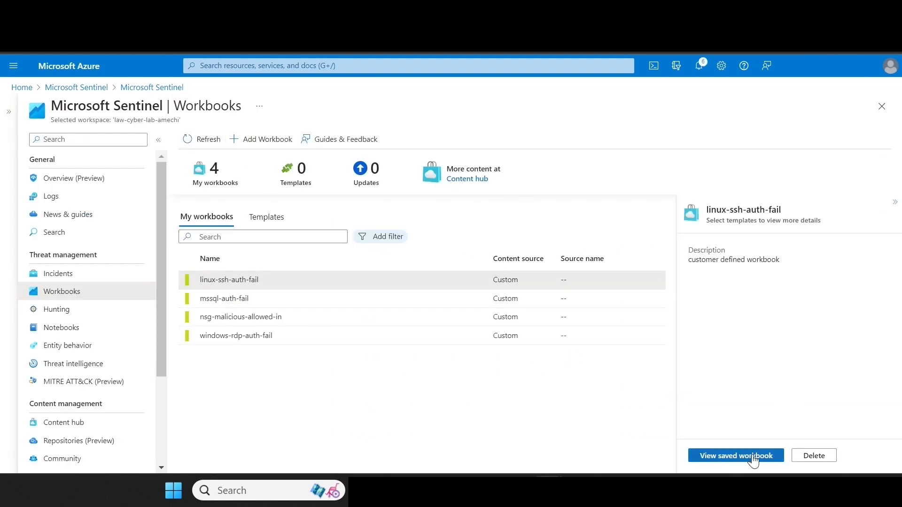
left_click(754, 457)
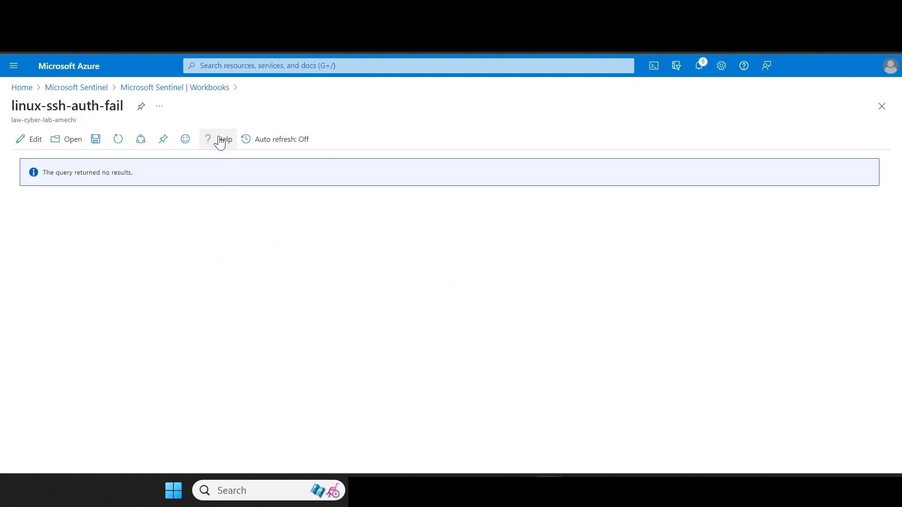
left_click(213, 88)
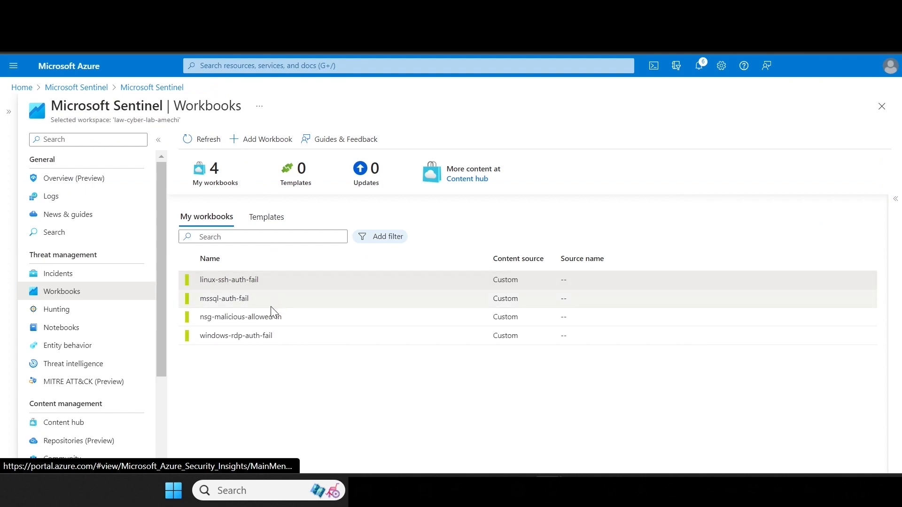
Step: View the saved mssql-auth-fail and nsg-malicious-allowed-in workbooks, returning to the list each time
left_click(285, 300)
left_click(895, 199)
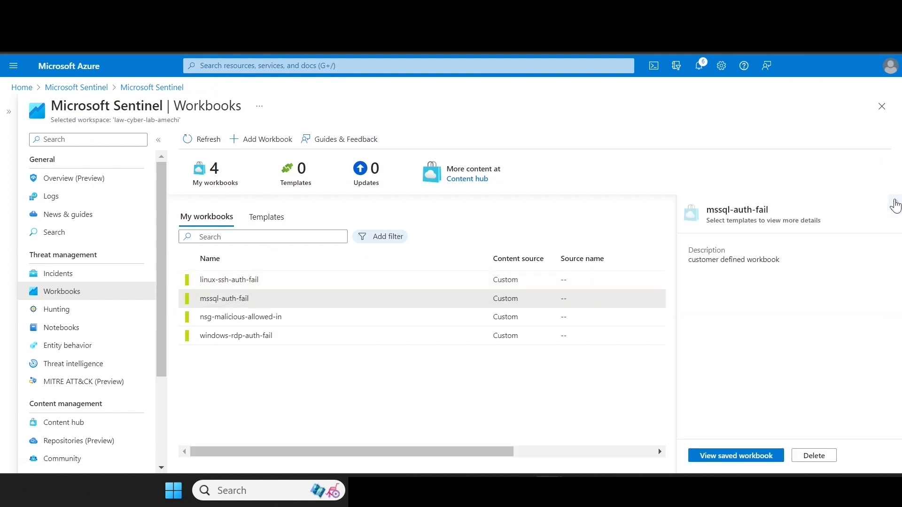
left_click(723, 458)
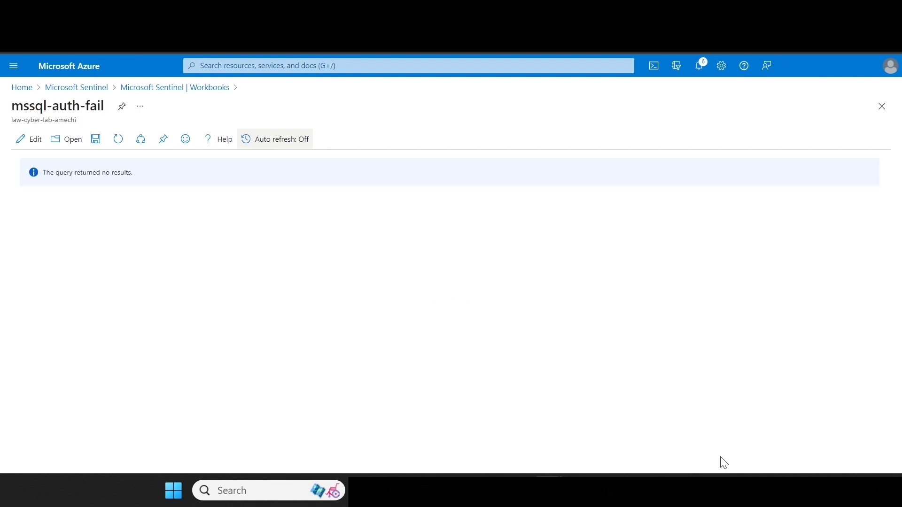
left_click(189, 88)
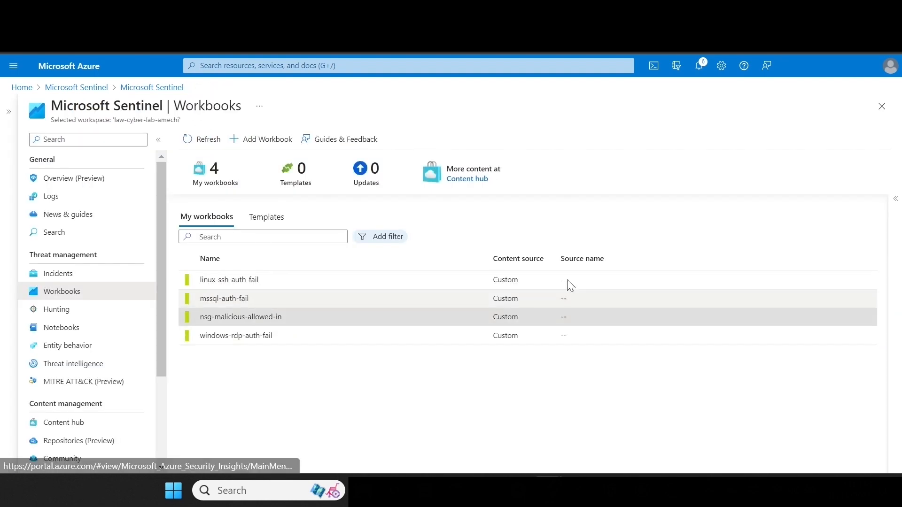
left_click(894, 204)
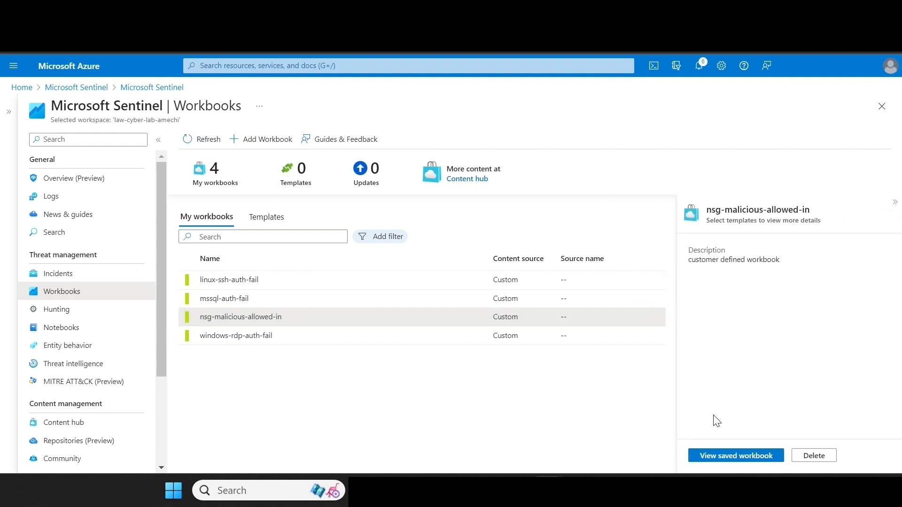
left_click(718, 457)
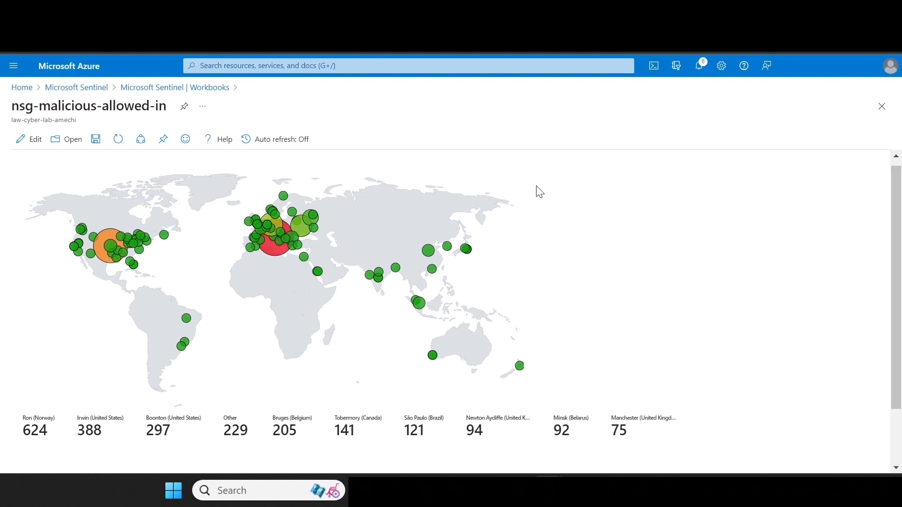
left_click(165, 89)
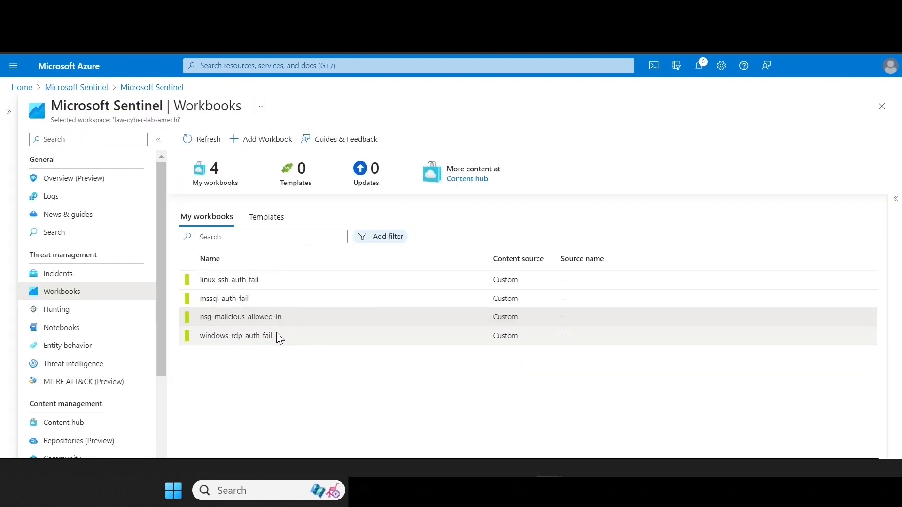
Step: View the windows-rdp-auth-fail attack map, then select the linux-ssh-auth-fail workbook
left_click(833, 337)
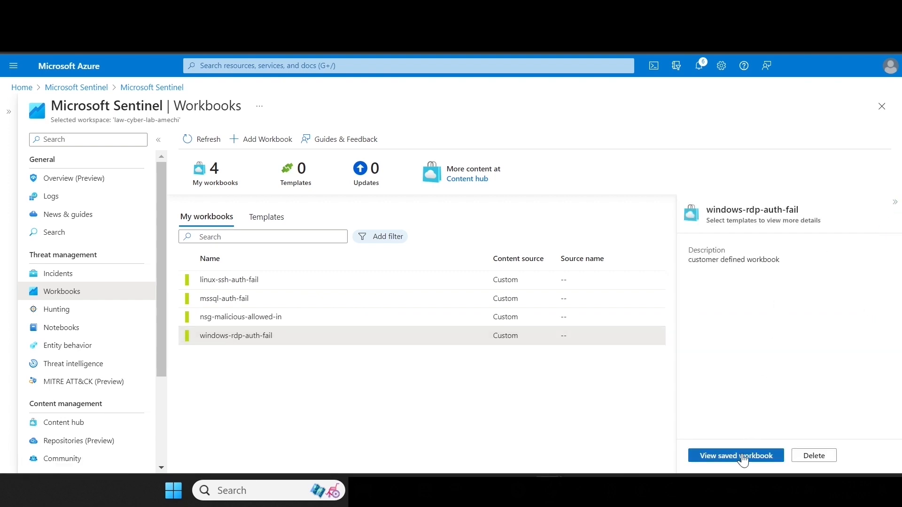
left_click(743, 456)
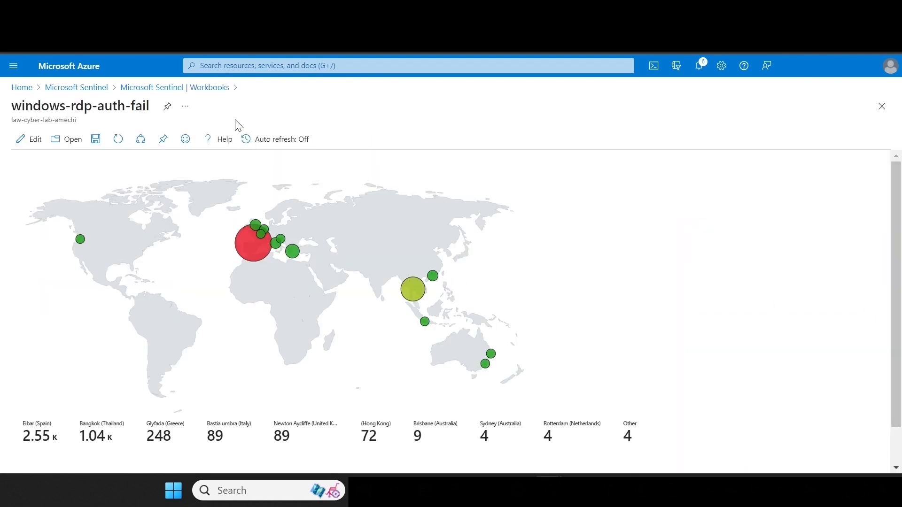
left_click(213, 93)
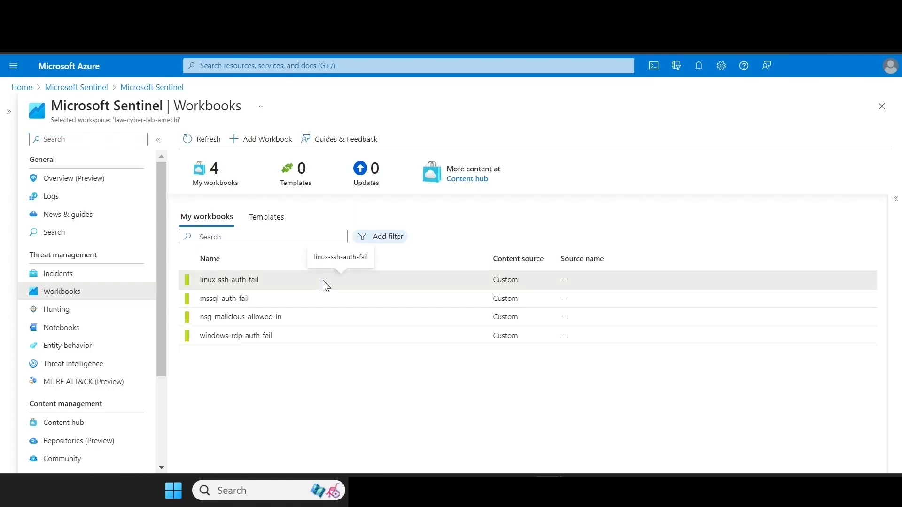
left_click(583, 282)
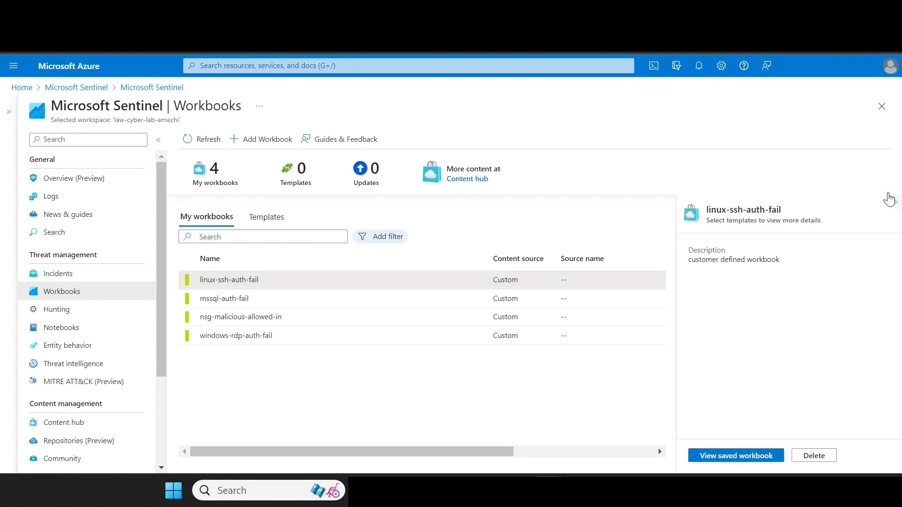
left_click(767, 456)
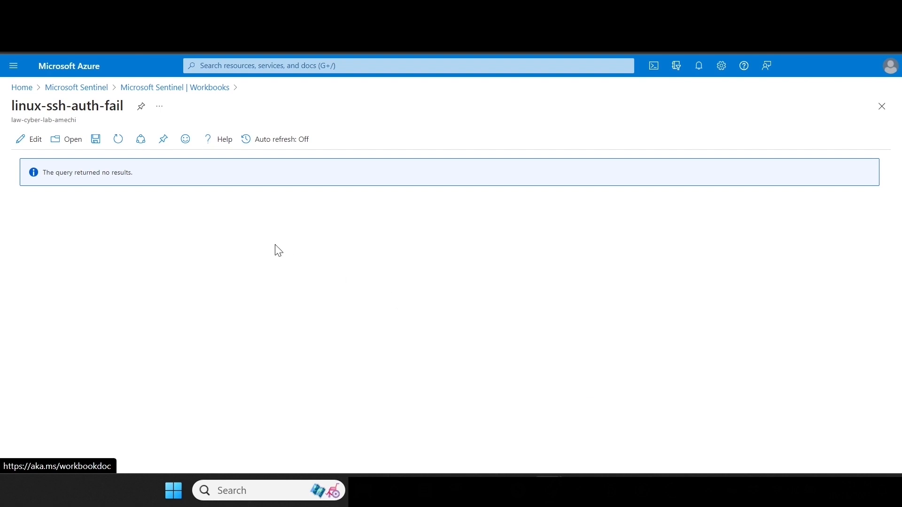
left_click(205, 90)
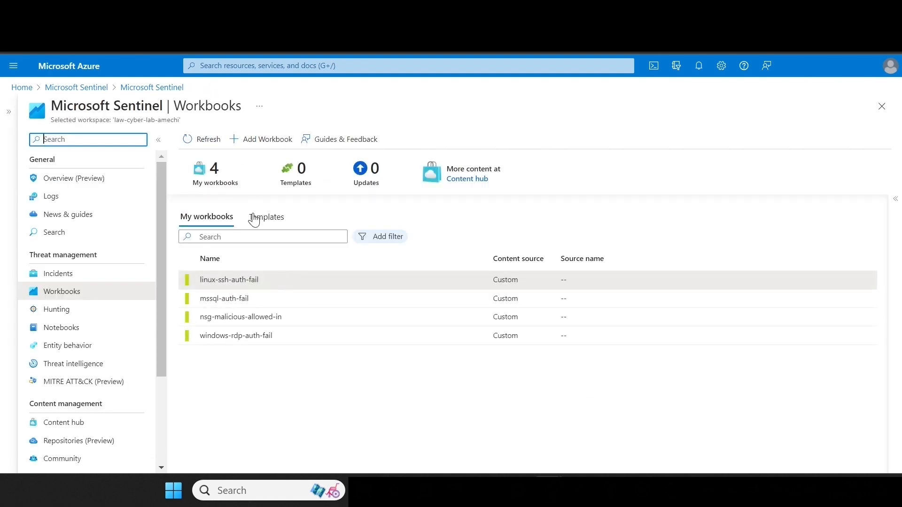
left_click(249, 299)
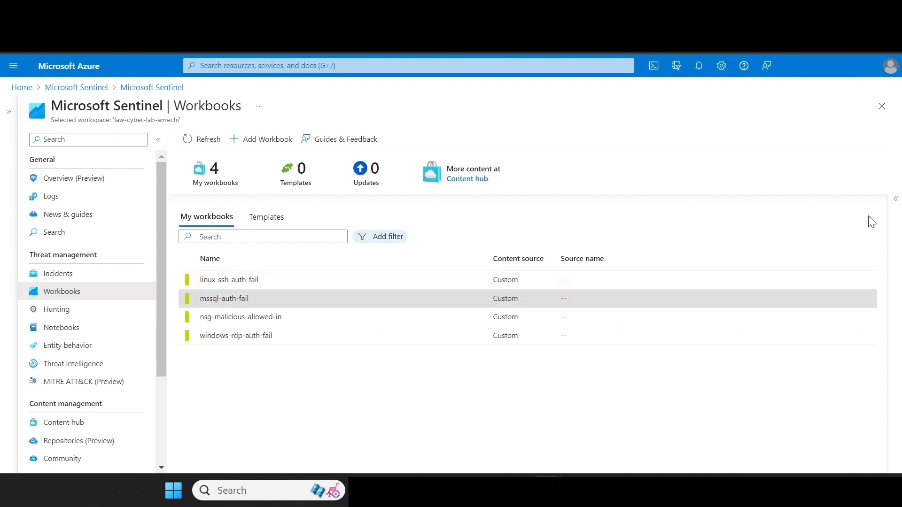
left_click(894, 201)
left_click(762, 450)
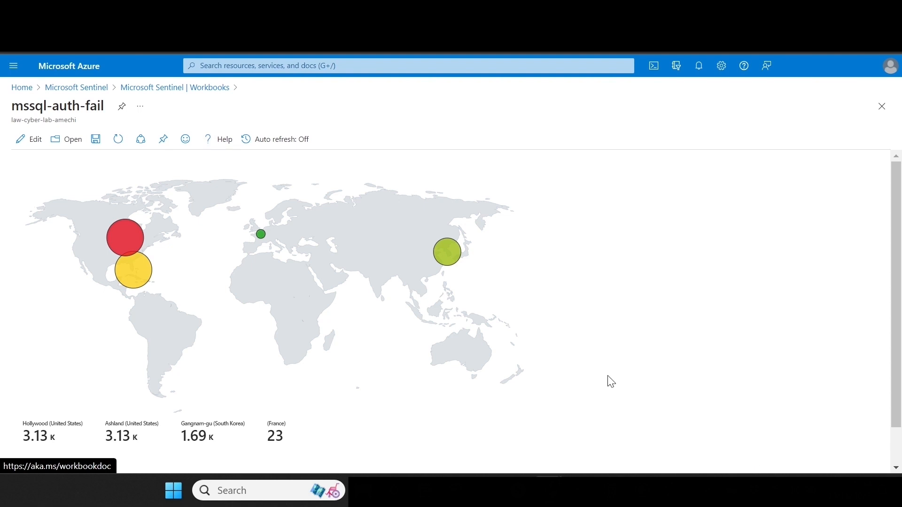
left_click(197, 88)
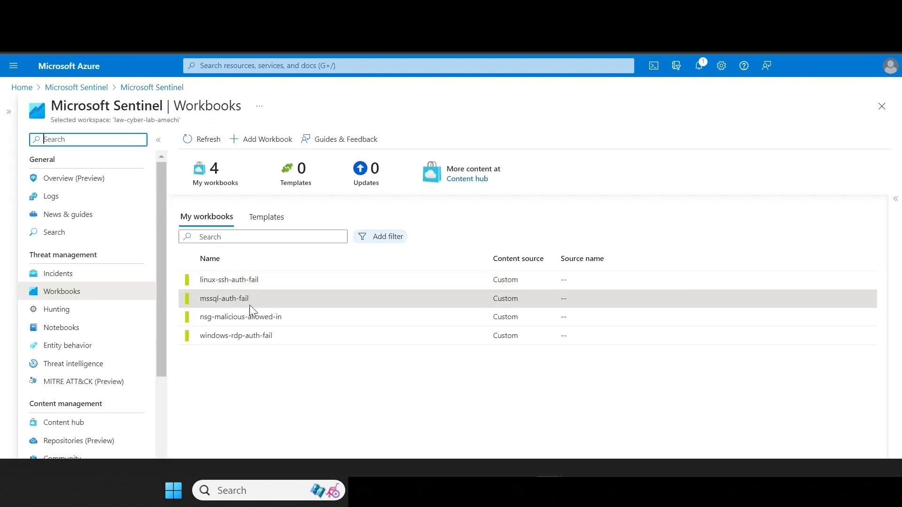
left_click(261, 317)
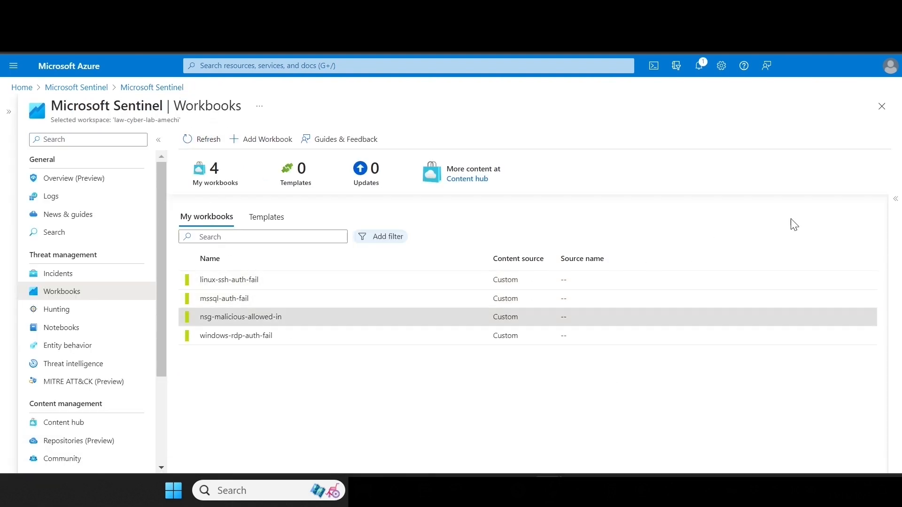
left_click(898, 205)
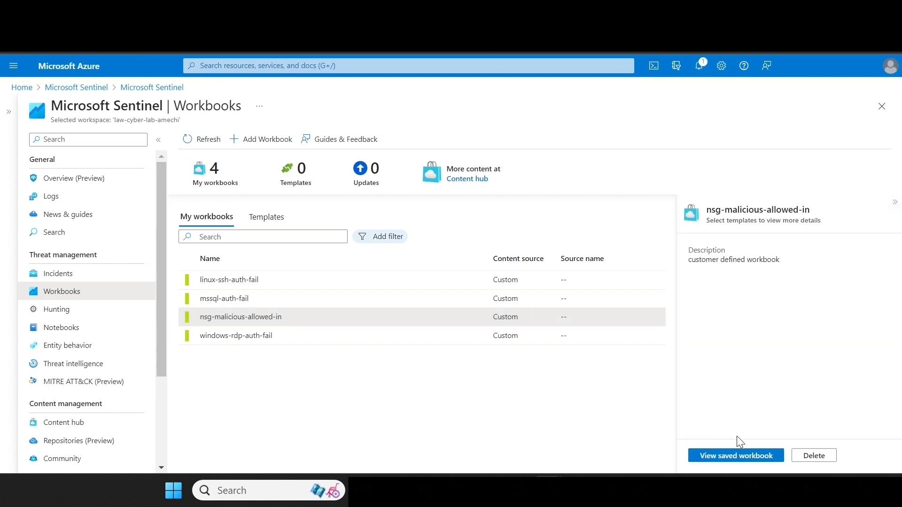
left_click(735, 459)
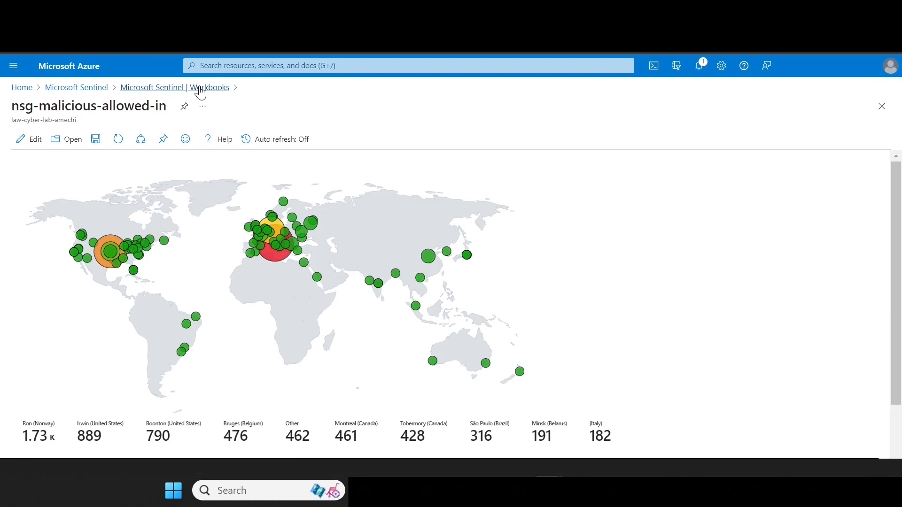
left_click(182, 88)
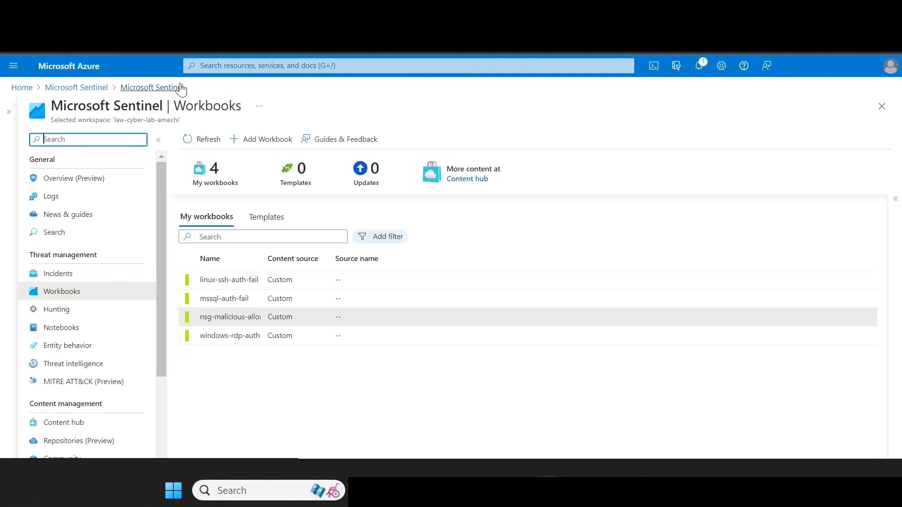
left_click(247, 336)
left_click(895, 198)
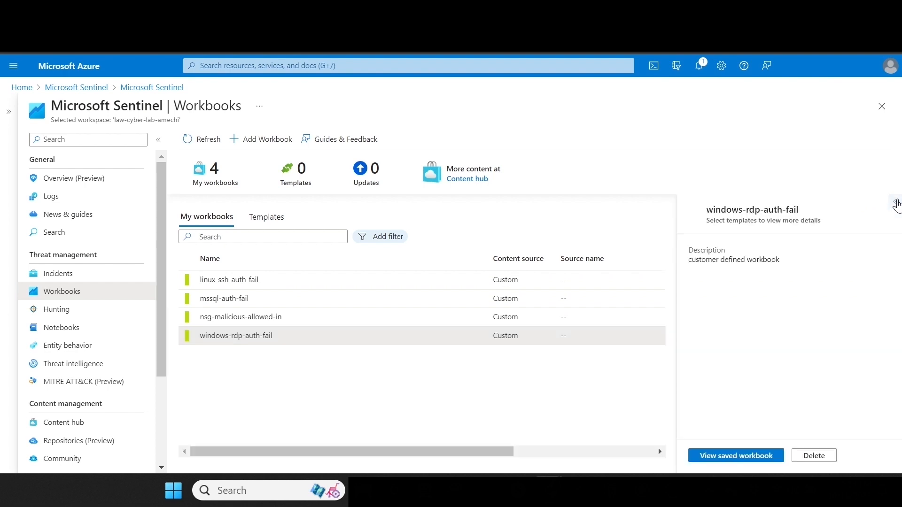
left_click(735, 455)
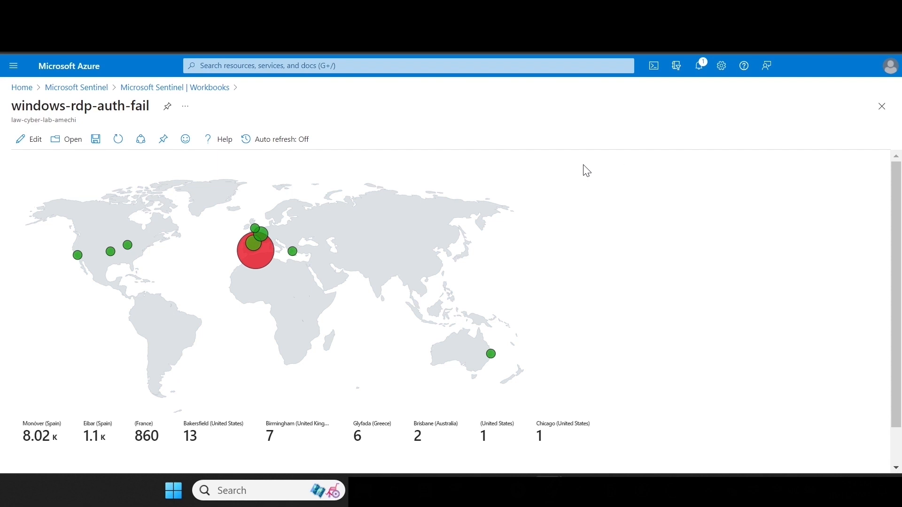
left_click(208, 91)
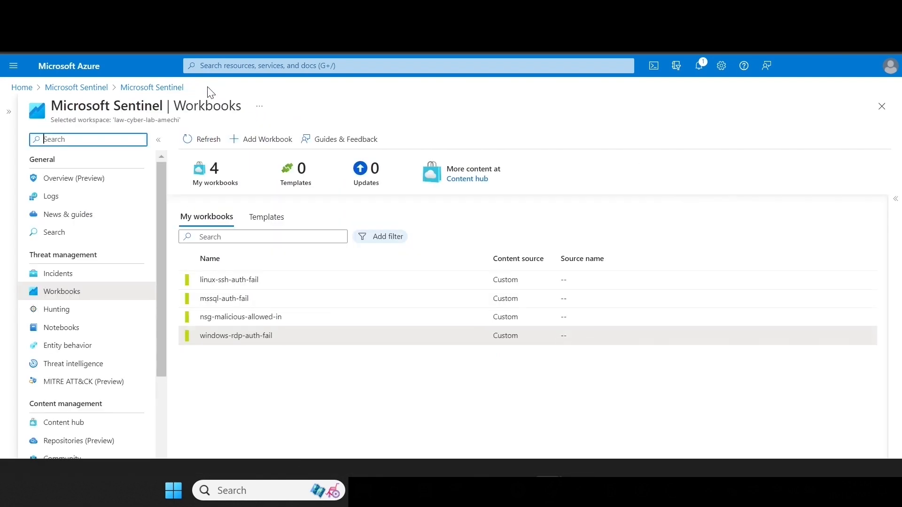
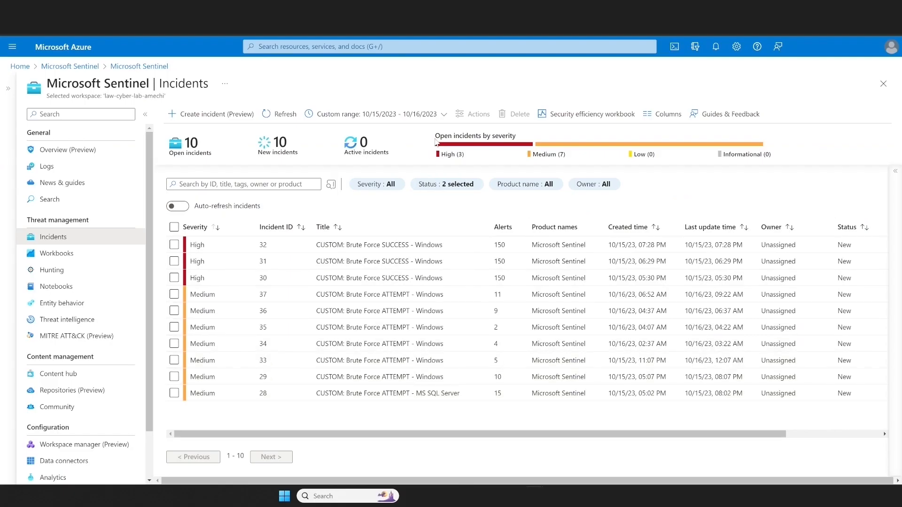
Step: Set the incidents range to 10/4/2023–10/20/2023 and widen the Title column to show full titles
left_click(445, 115)
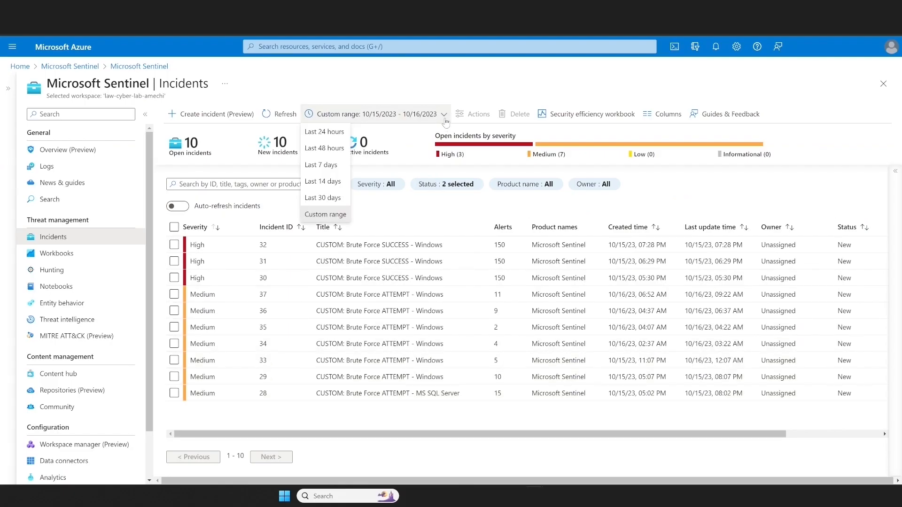
left_click(328, 216)
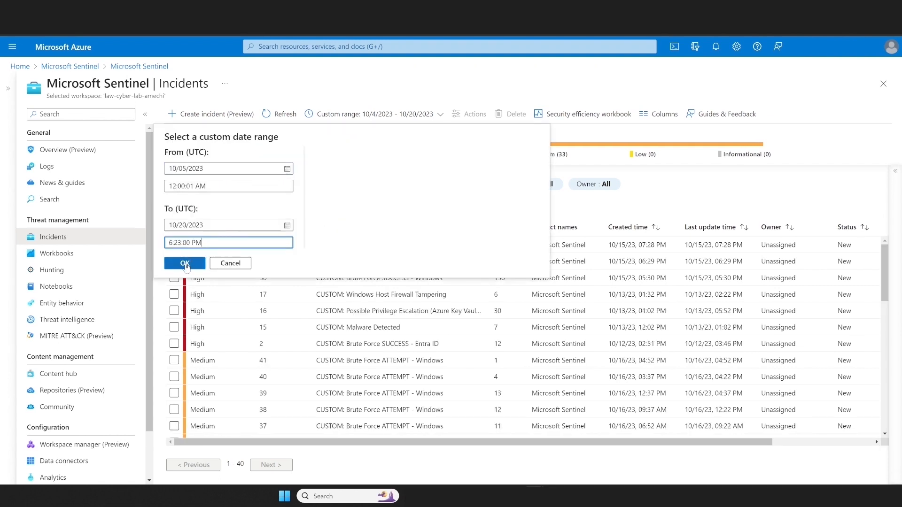
left_click(185, 264)
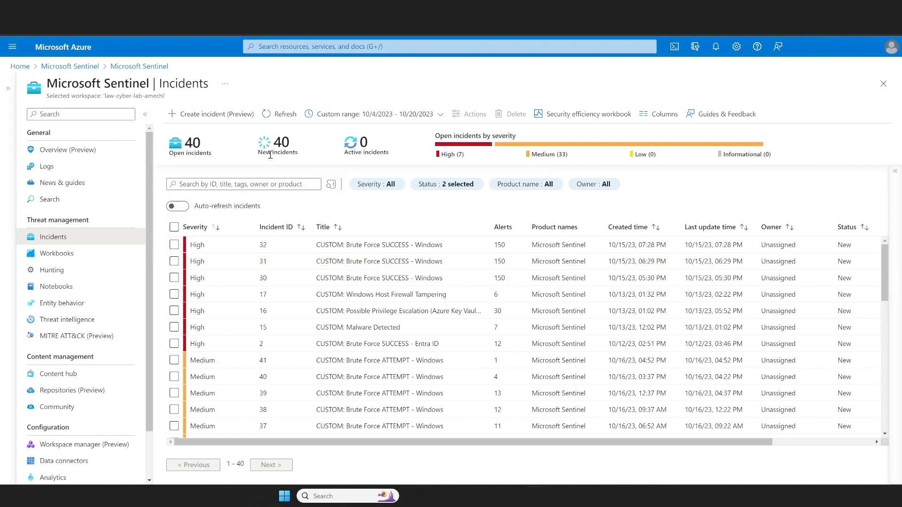
scroll(332, 287, "down", 3)
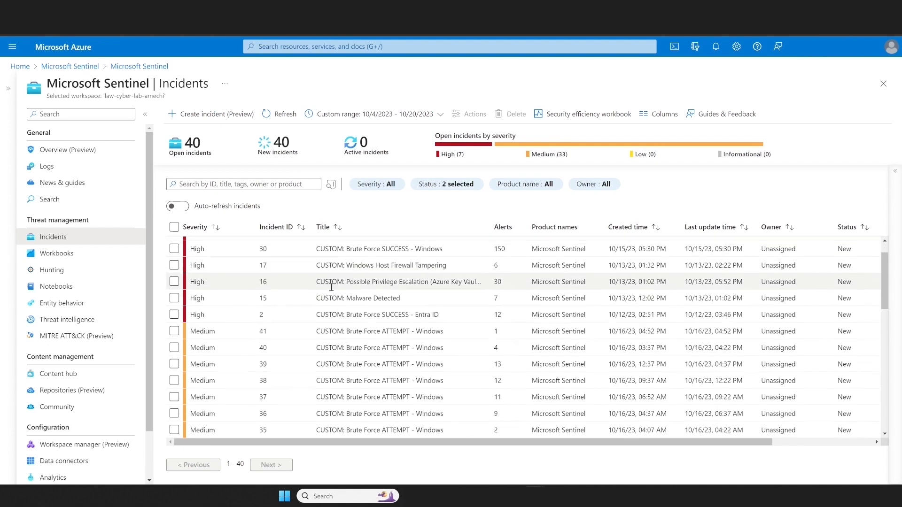
scroll(332, 288, "down", 4)
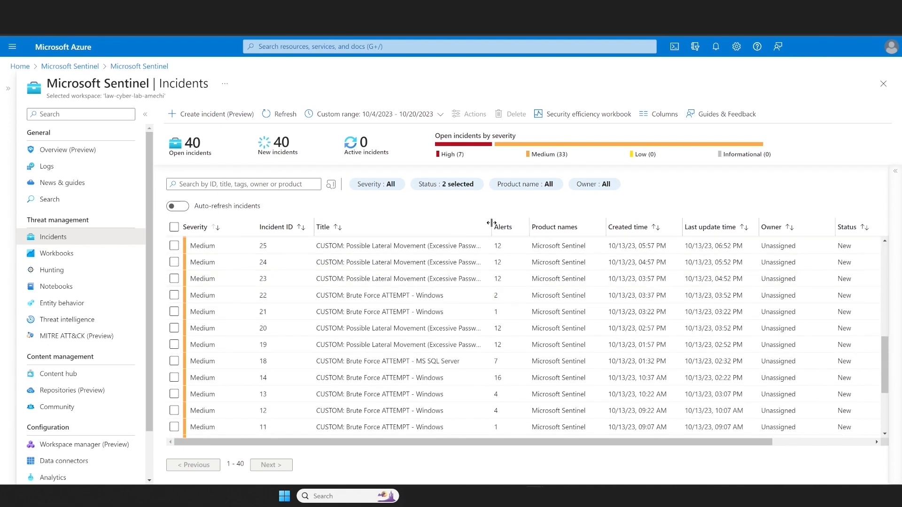
left_click_drag(491, 224, 556, 221)
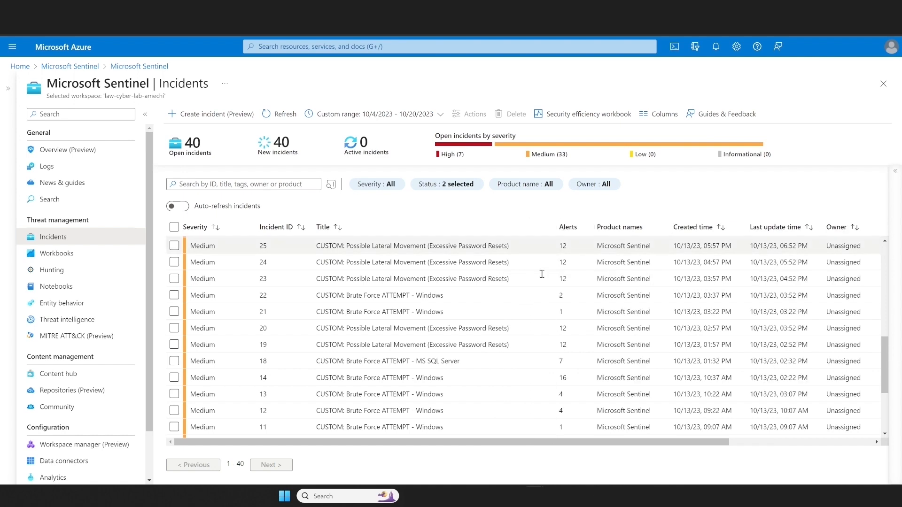
scroll(521, 293, "down", 3)
scroll(521, 293, "up", 5)
scroll(521, 293, "up", 5)
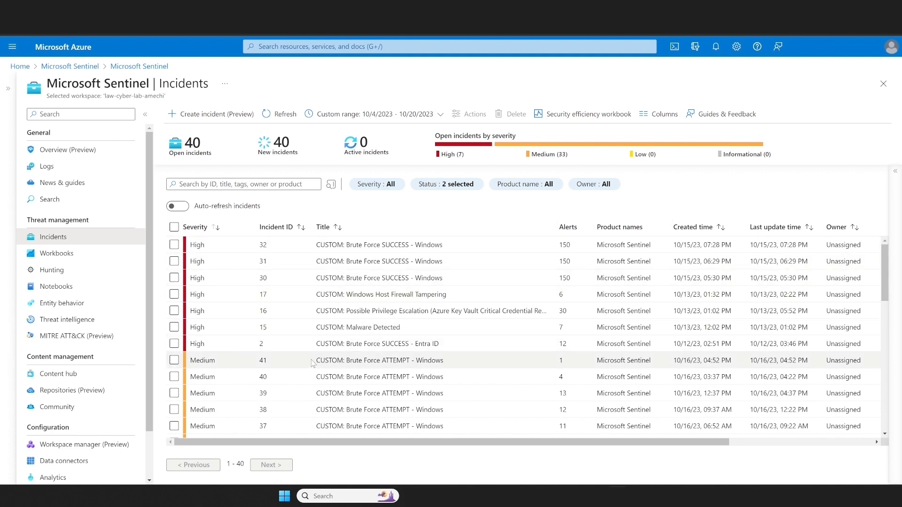
Step: Open incident 41 and assign it to yourself as owner
left_click(312, 364)
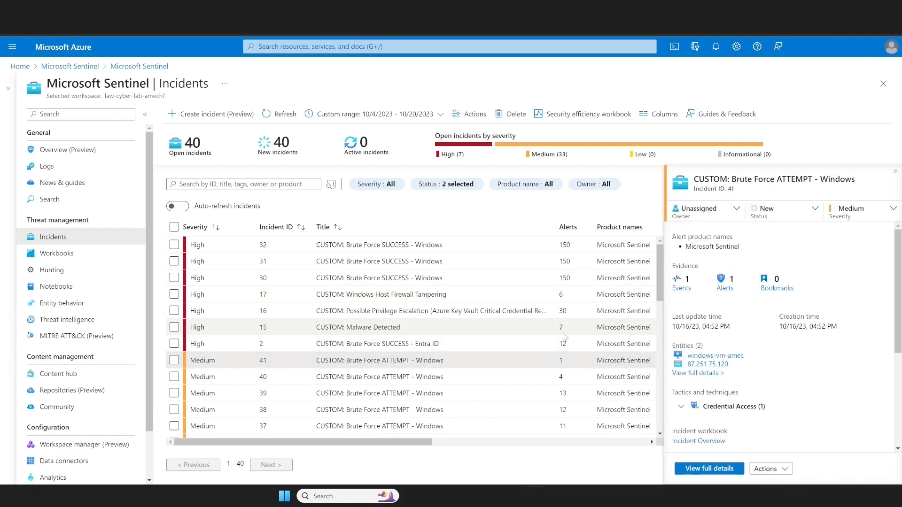
left_click(737, 214)
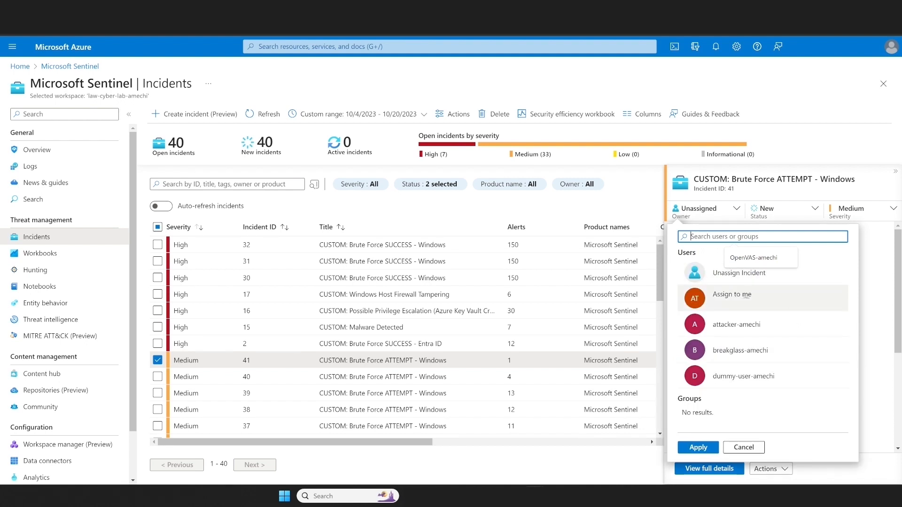
left_click(747, 297)
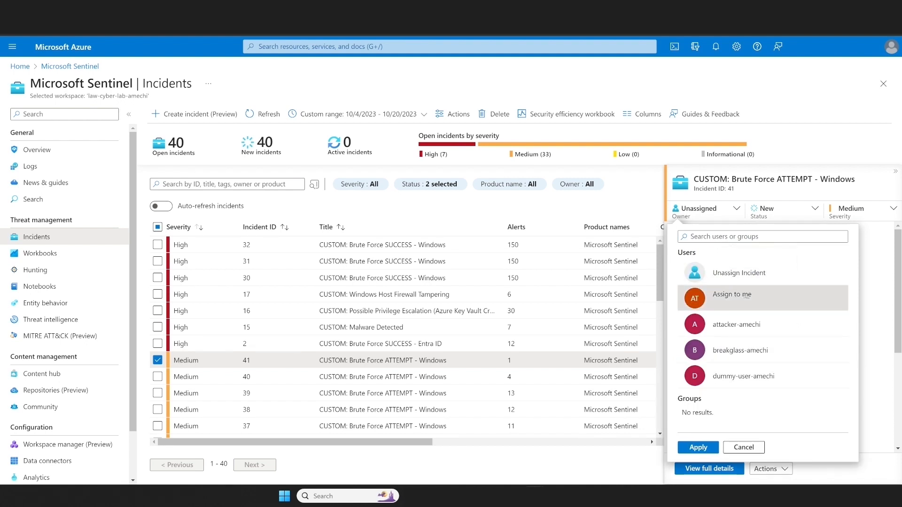
left_click(710, 449)
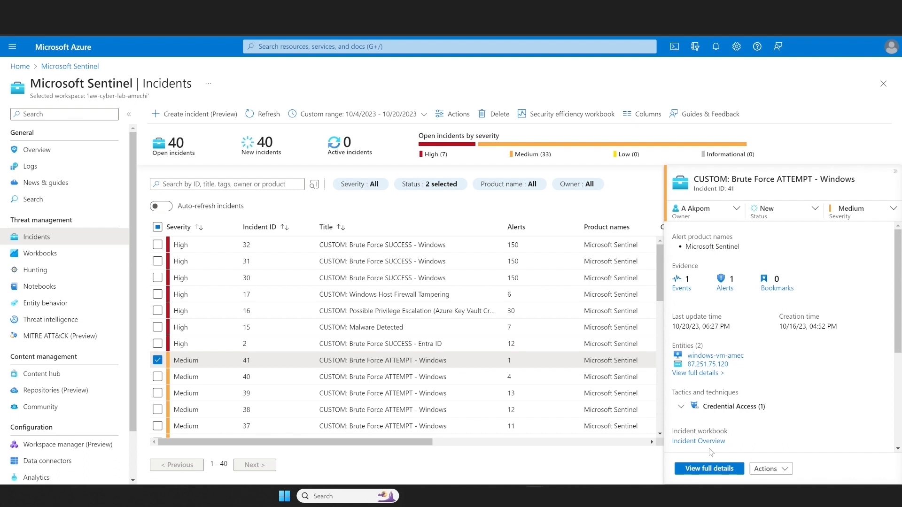
Step: Set incident 41's status to Active, keeping its severity at Medium
left_click(816, 208)
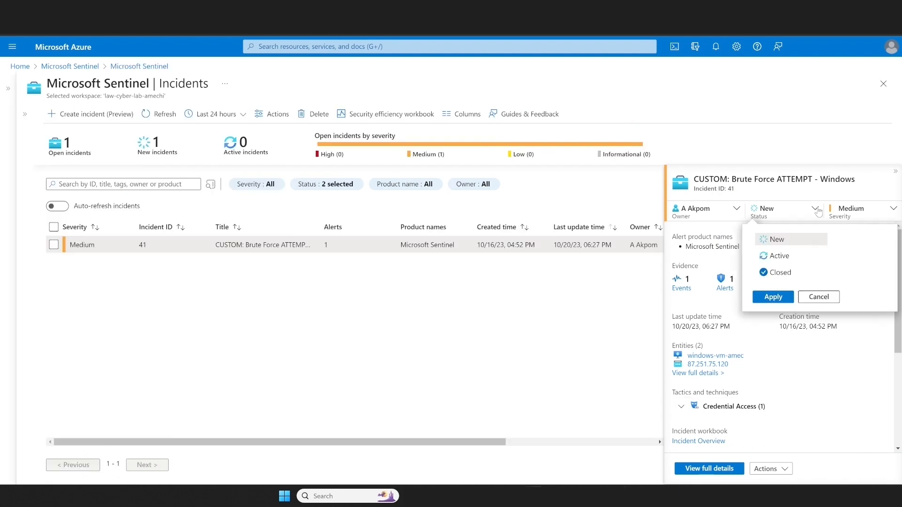
left_click(780, 256)
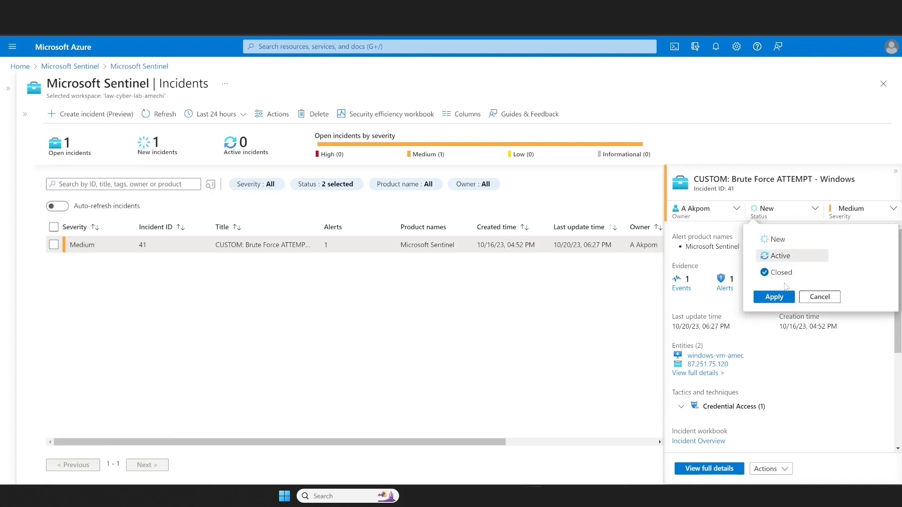
left_click(774, 297)
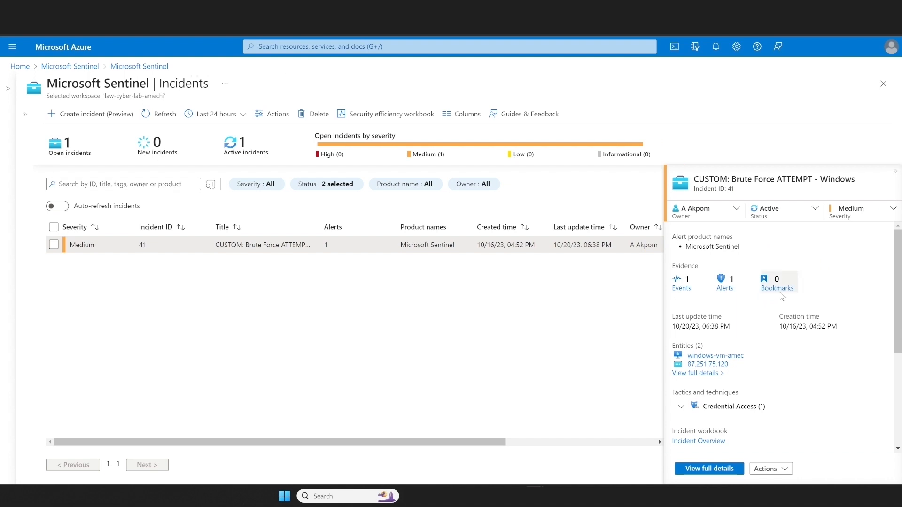
left_click(887, 217)
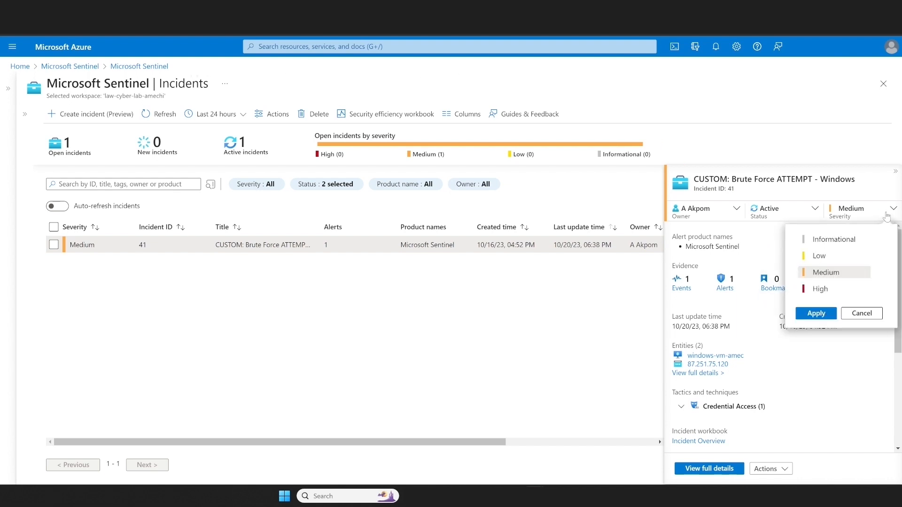
left_click(820, 313)
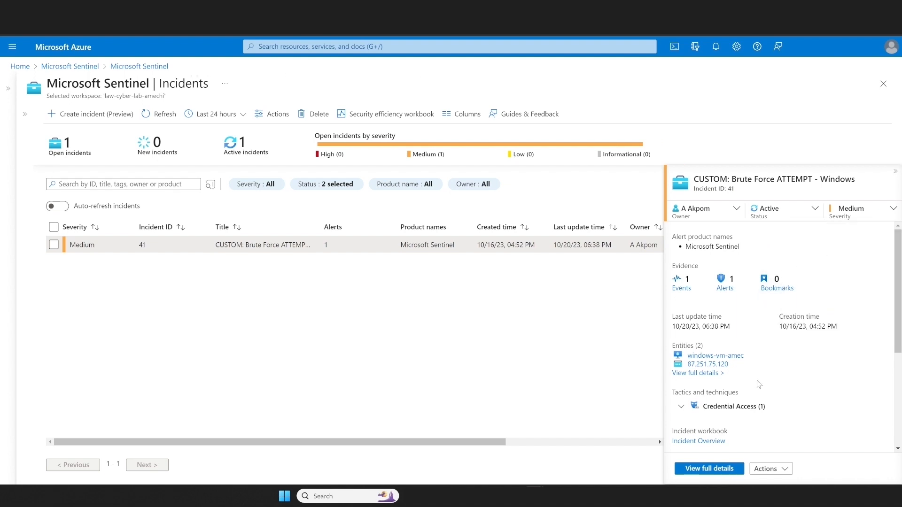
Step: Open incident 41's full details and review its activity log and brute-force alert
left_click(706, 469)
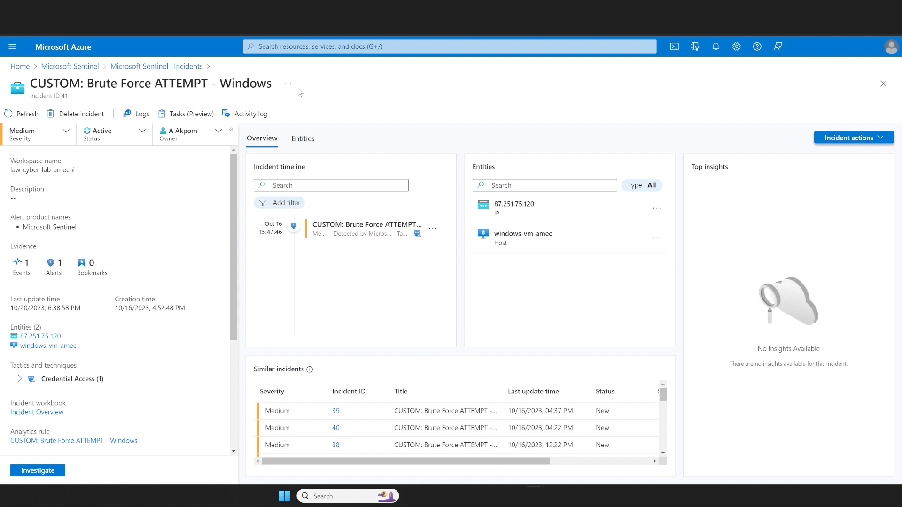
left_click(252, 116)
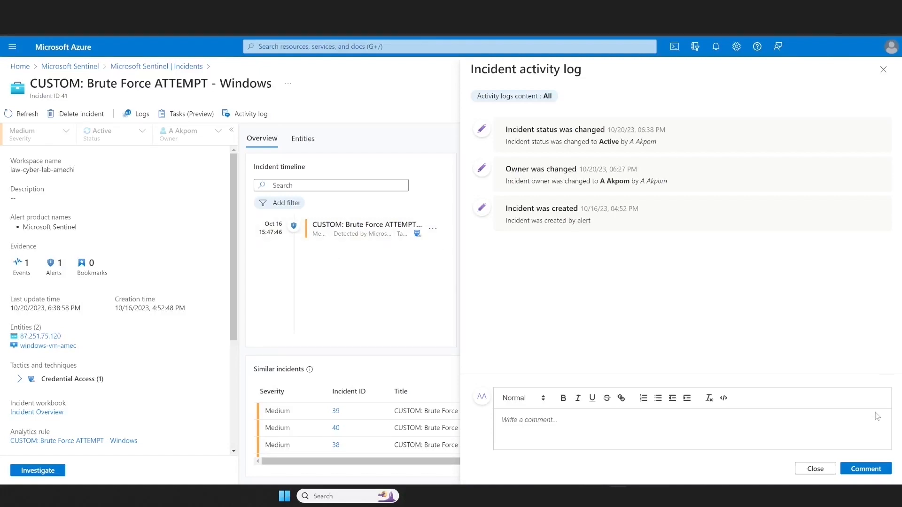
left_click(822, 474)
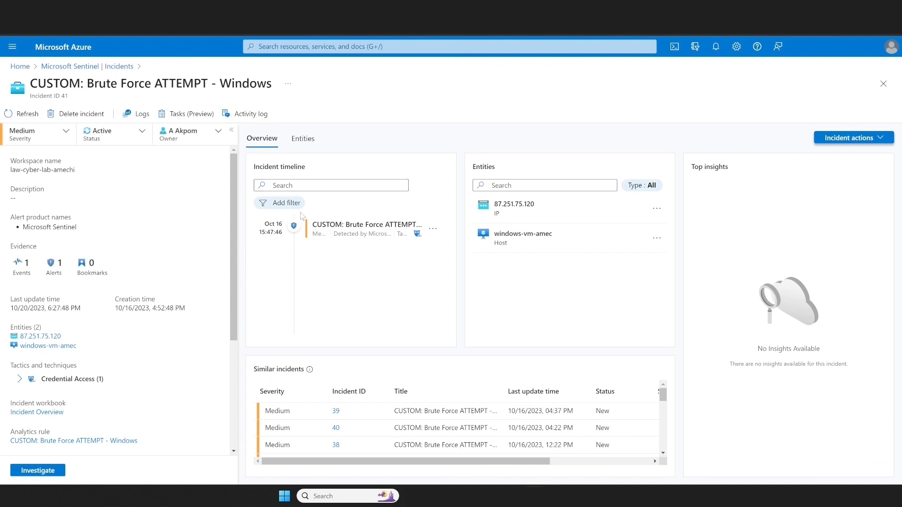
left_click(396, 235)
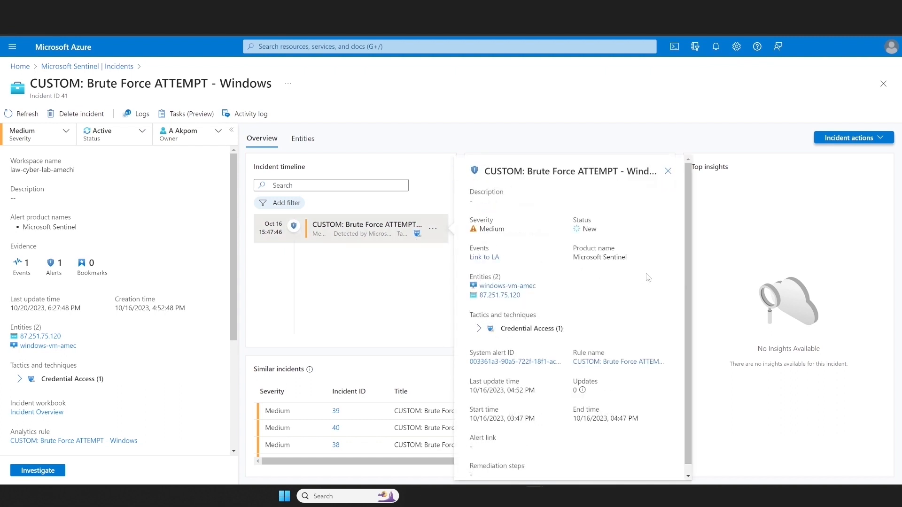
left_click(667, 172)
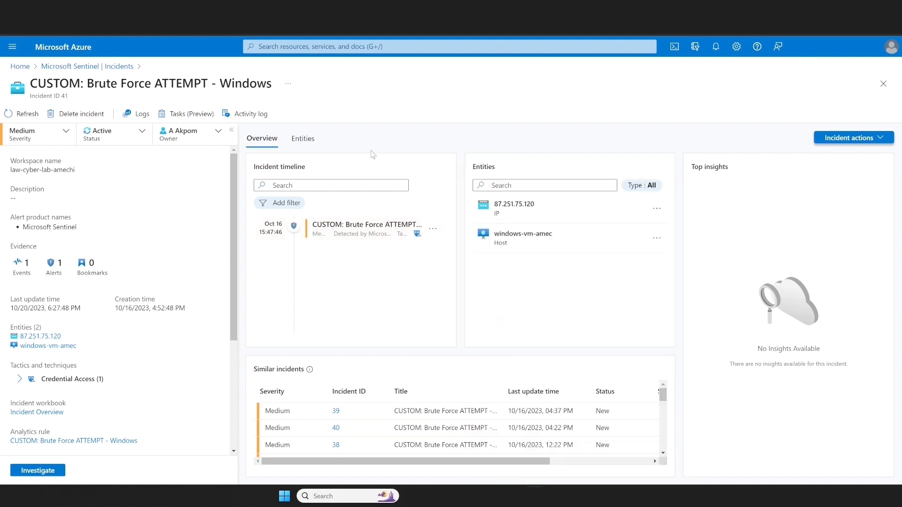
Step: Check the incident's IP and host entities, then expand Credential Access to show T1110 Brute Force
left_click(303, 139)
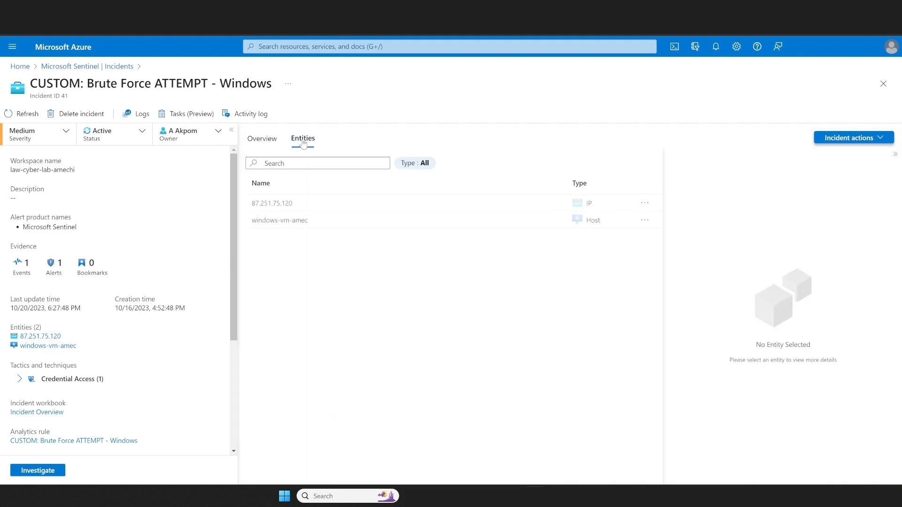
left_click(274, 141)
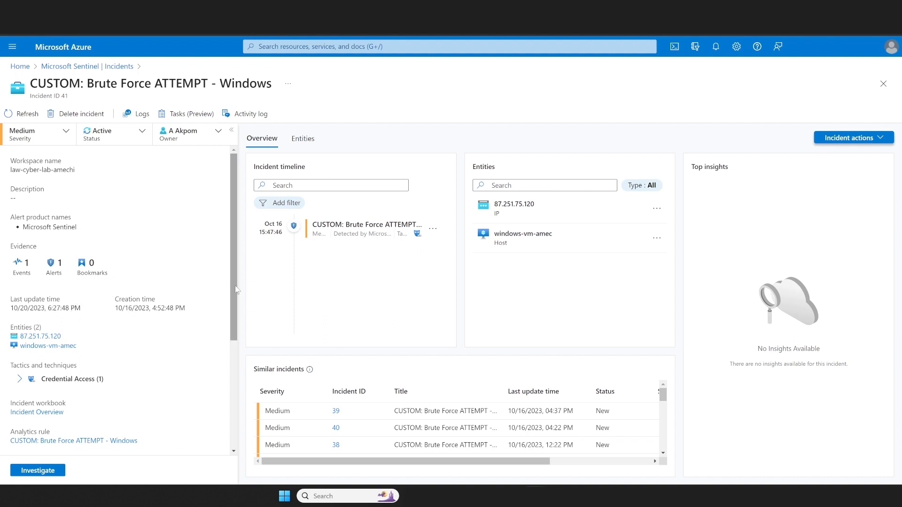
scroll(227, 336, "down", 3)
scroll(225, 348, "down", 3)
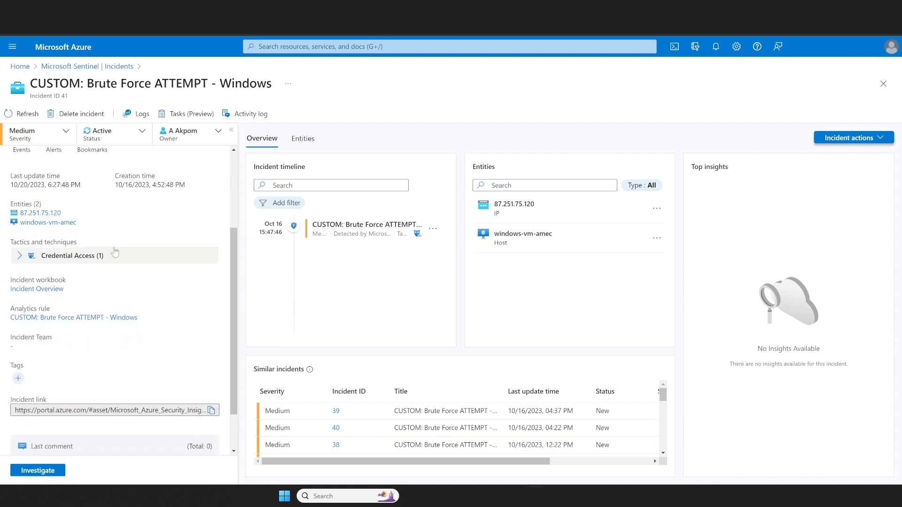
left_click(20, 256)
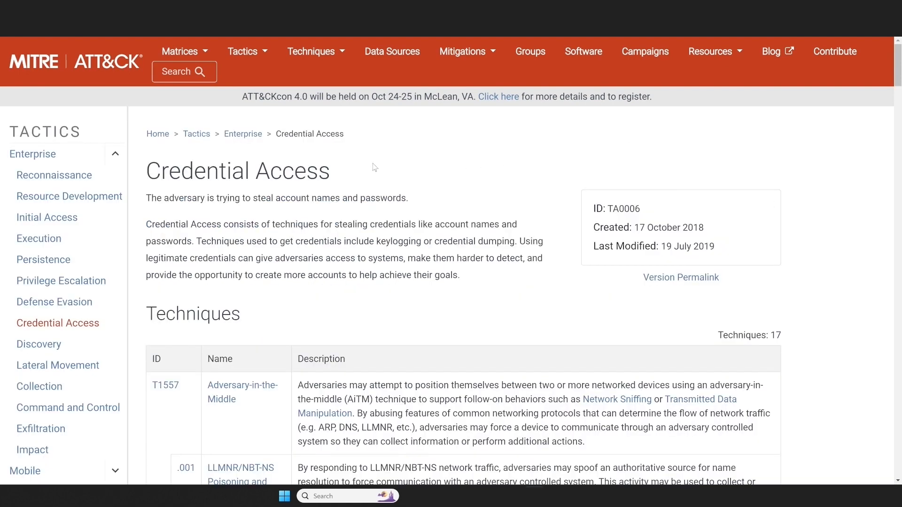
Step: Open the T1110 Brute Force page from MITRE's Credential Access techniques and highlight its targeted platforms
left_click_drag(330, 172, 153, 171)
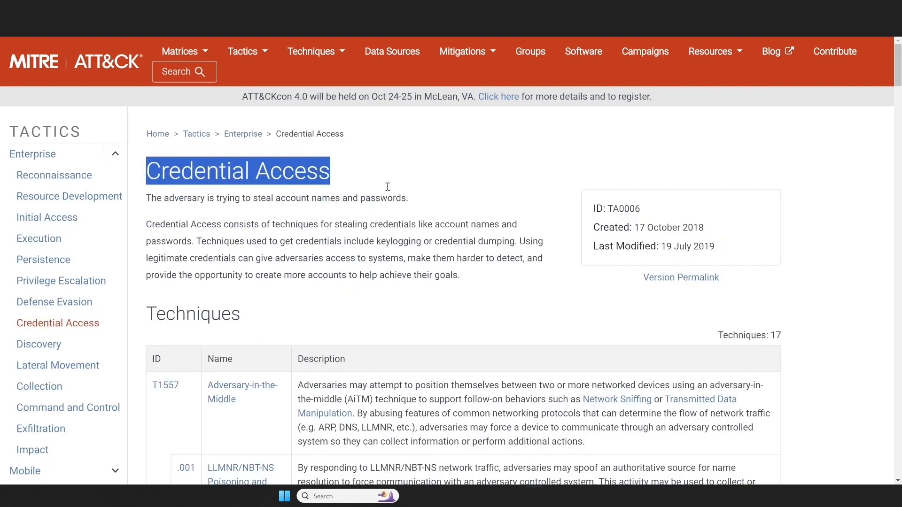
left_click(405, 188)
scroll(491, 236, "down", 5)
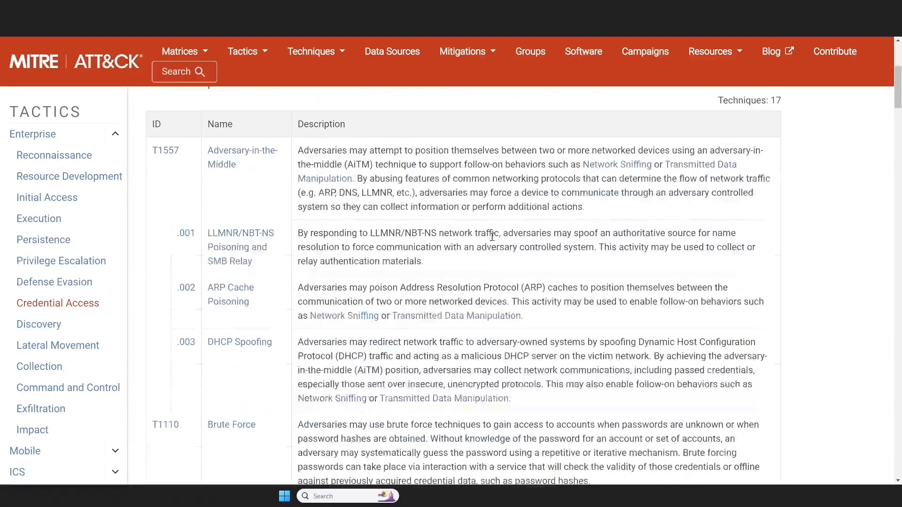
scroll(491, 237, "down", 2)
scroll(491, 236, "down", 2)
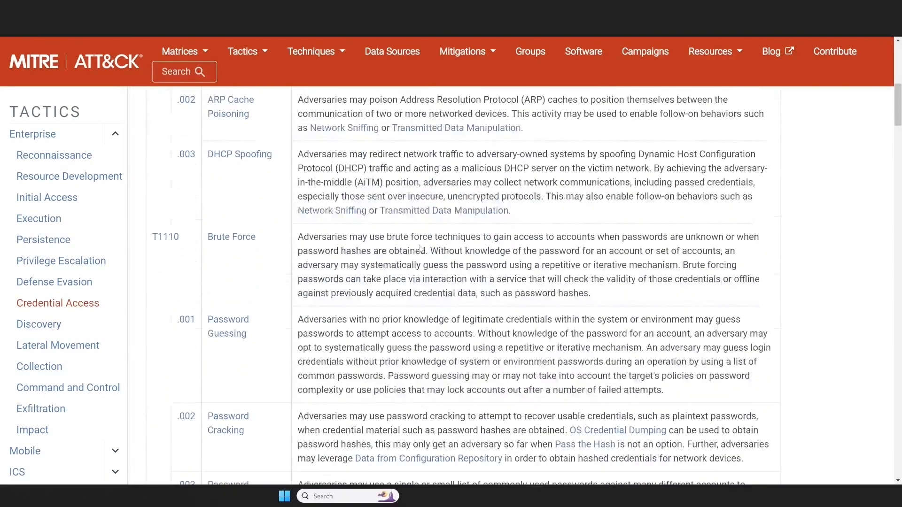
left_click(244, 240)
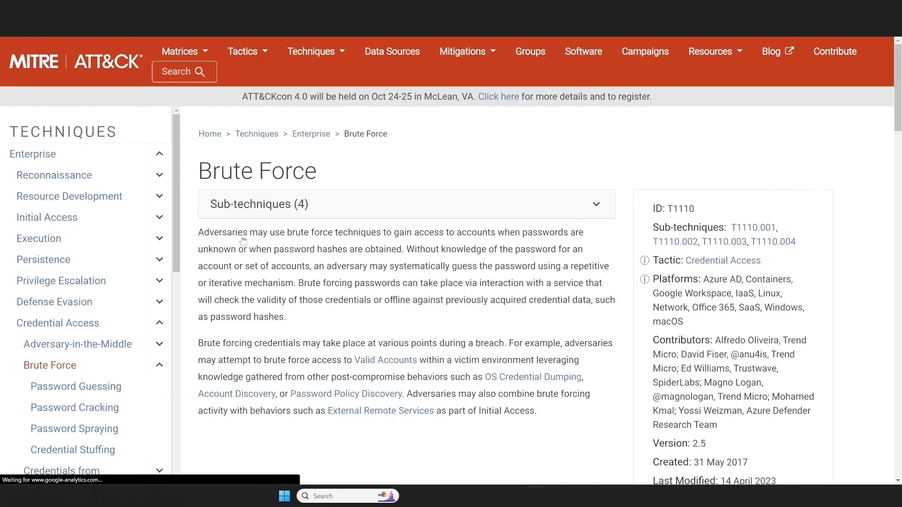
left_click_drag(901, 121, 899, 150)
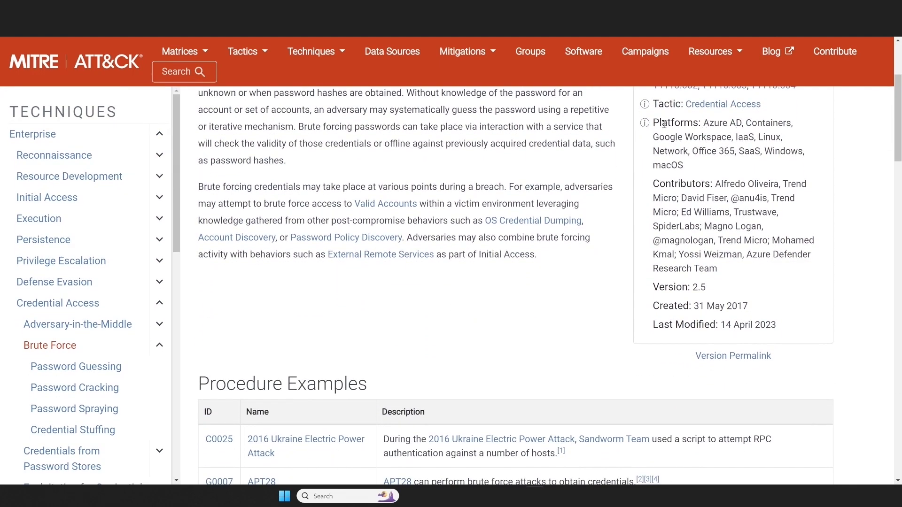
left_click_drag(654, 123, 741, 127)
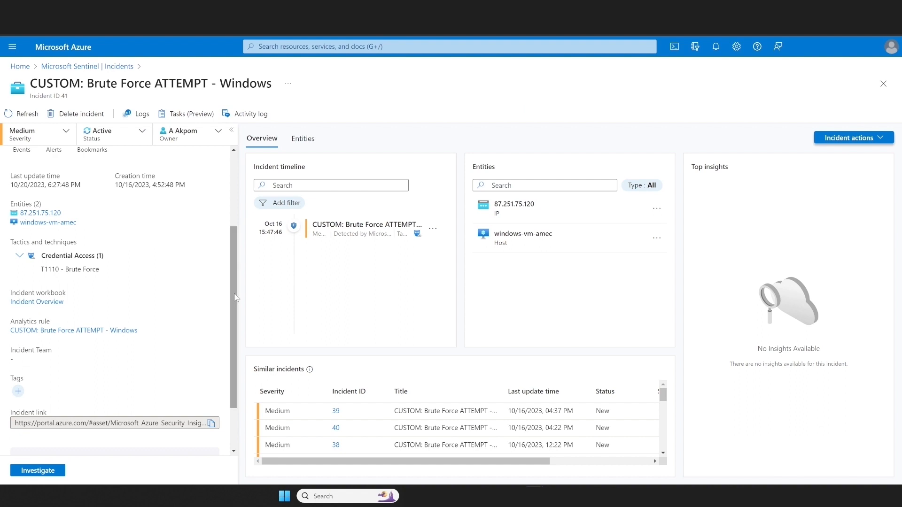
left_click_drag(664, 398, 666, 450)
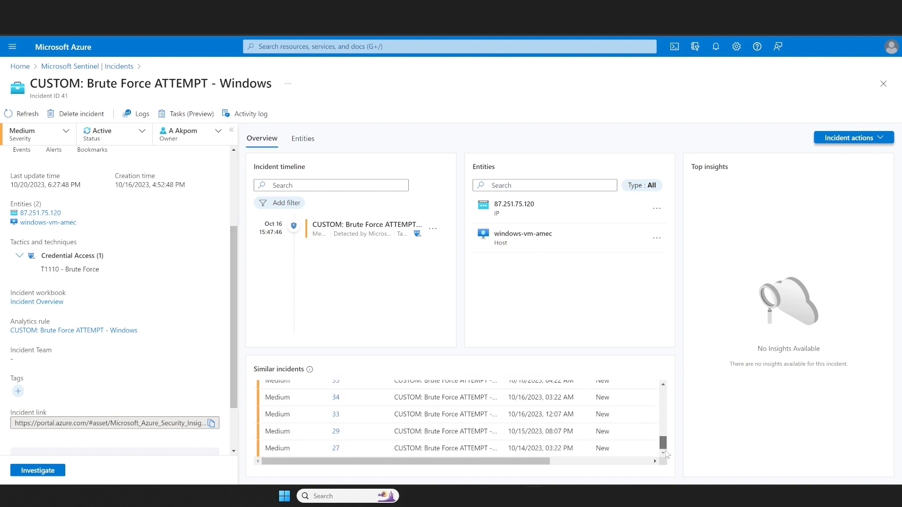
left_click(528, 245)
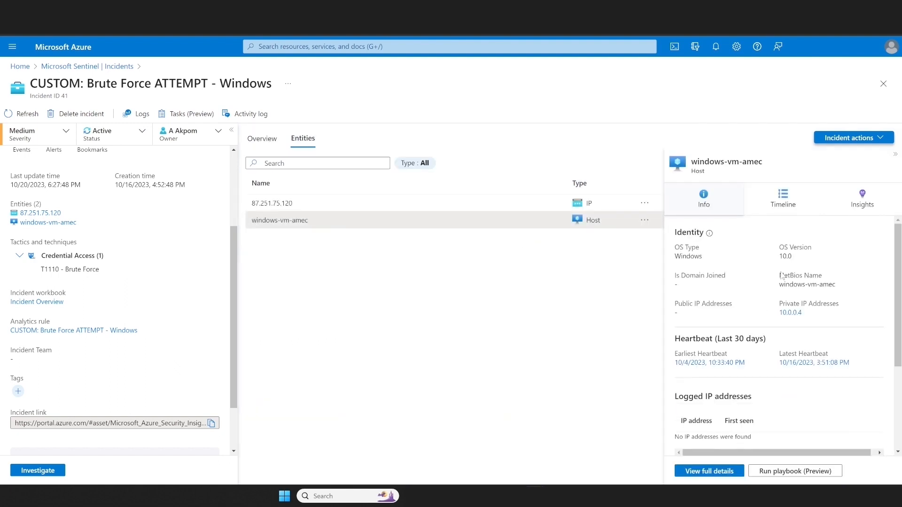
left_click_drag(836, 286, 771, 290)
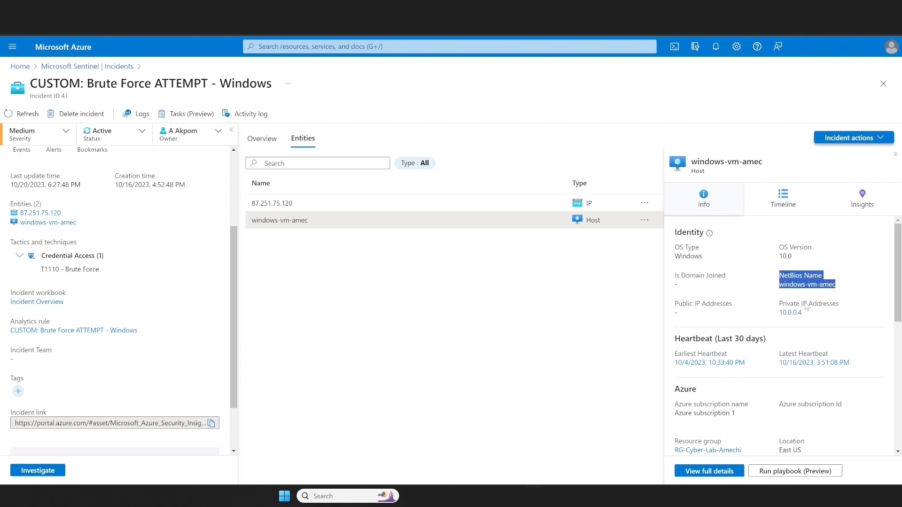
left_click(805, 314)
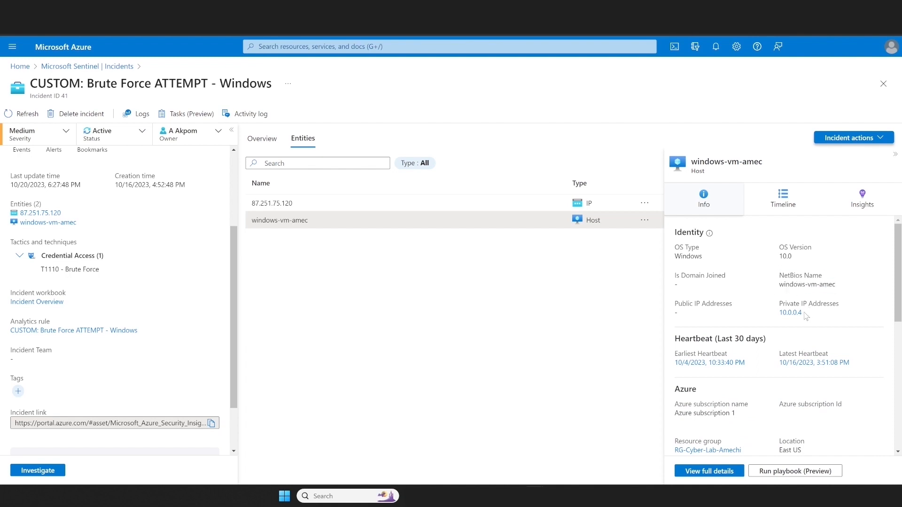
left_click(380, 203)
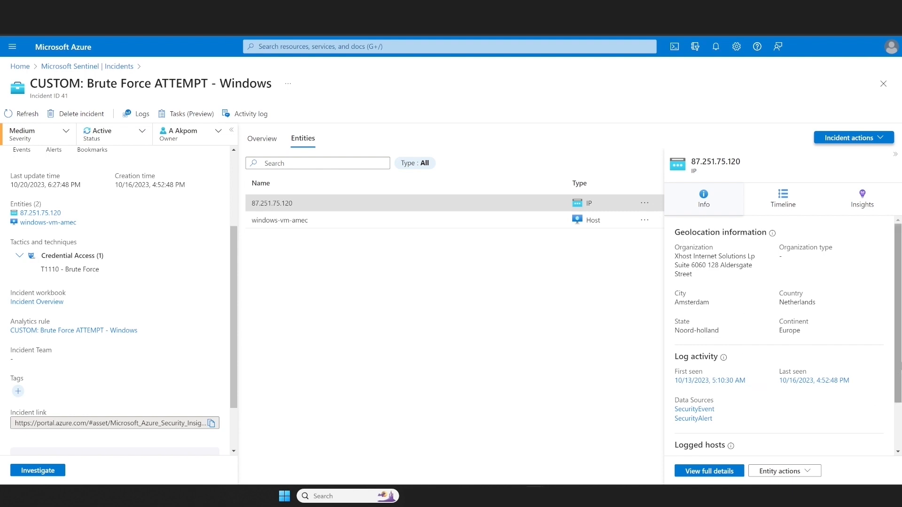
scroll(898, 366, "down", 2)
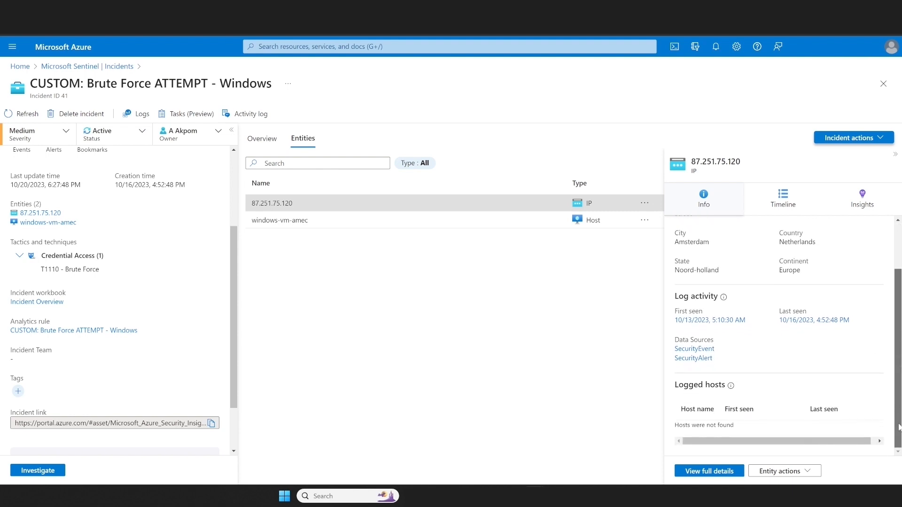
scroll(895, 301, "up", 2)
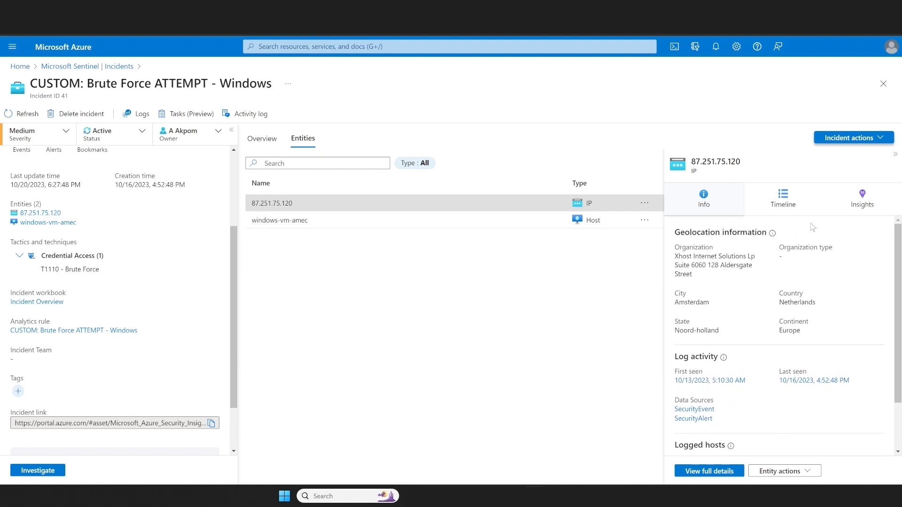
left_click(790, 204)
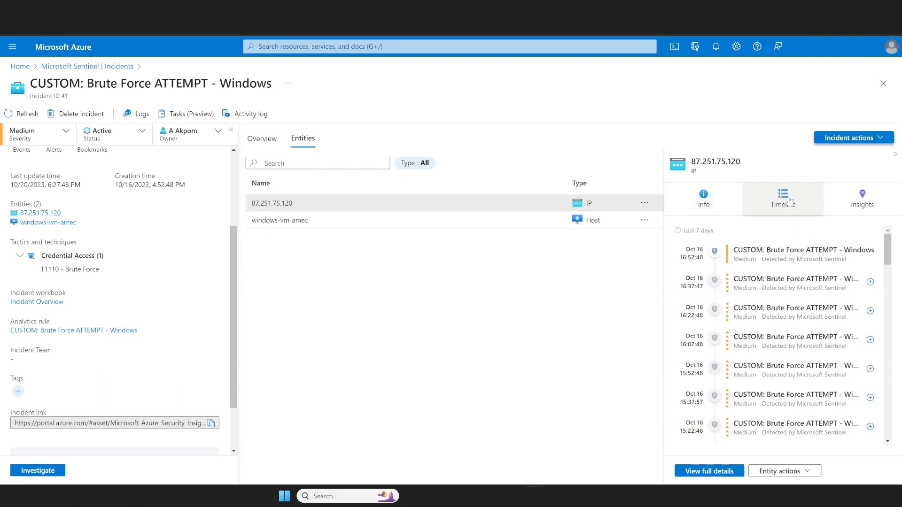
left_click_drag(891, 247, 864, 371)
scroll(866, 381, "down", 6)
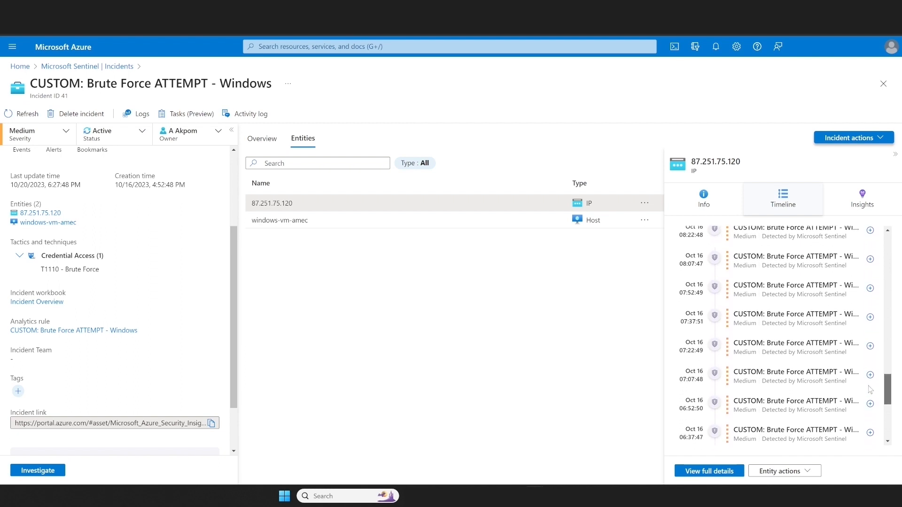
scroll(872, 417, "down", 1)
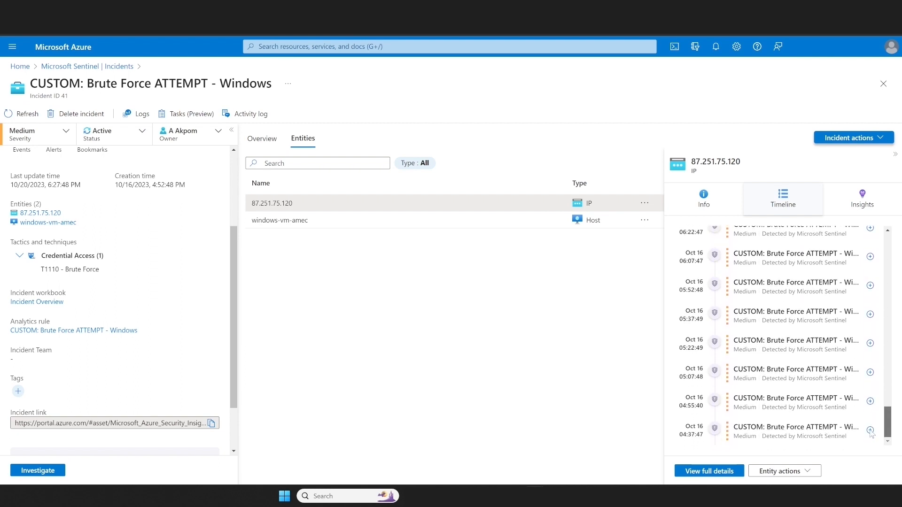
left_click(259, 140)
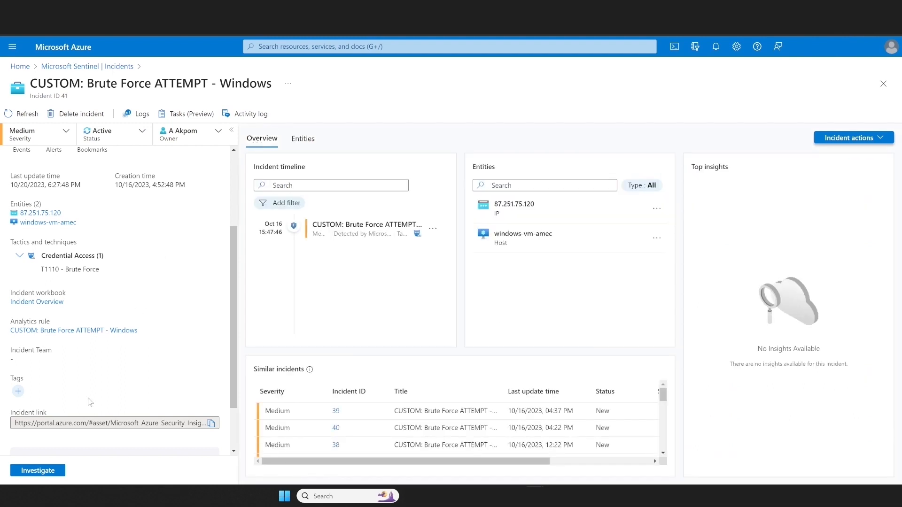
Step: Open the investigation graph and add the windows-vm-amec host's 634 related alerts
left_click(37, 471)
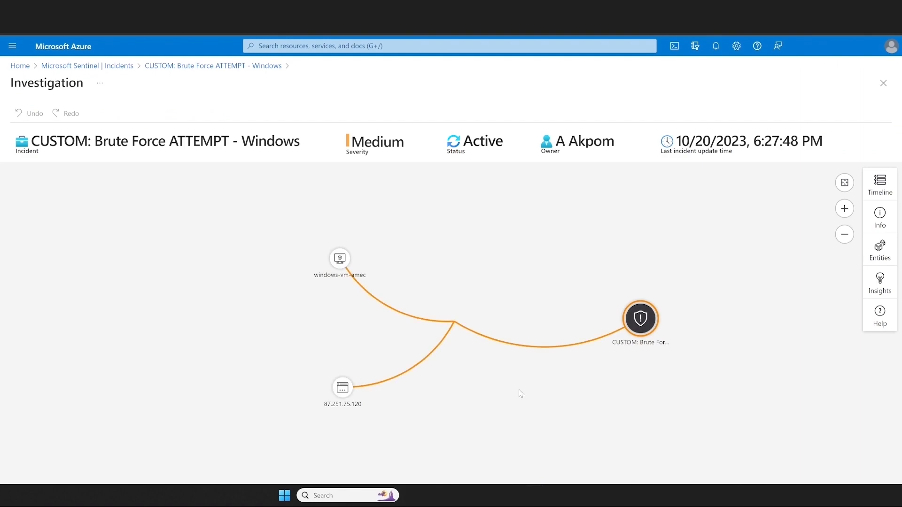
mouse_move(641, 324)
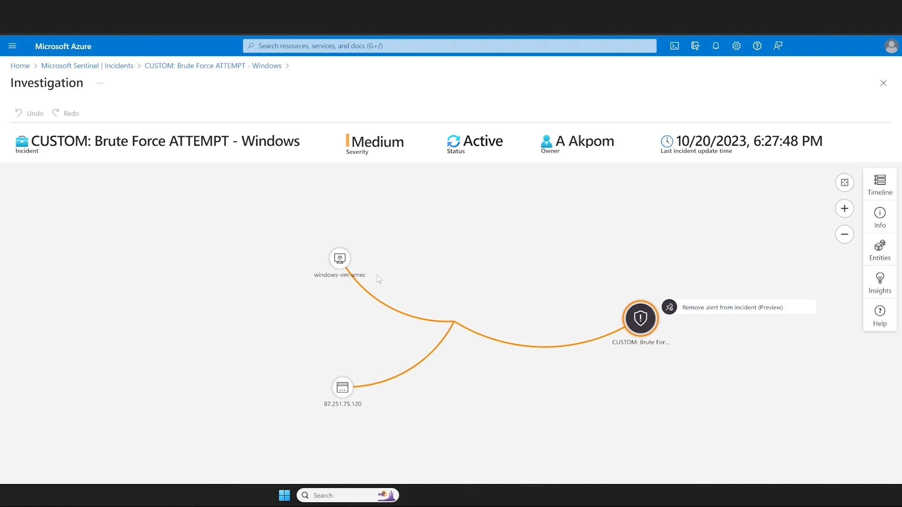
left_click(341, 261)
scroll(341, 294, "up", 5)
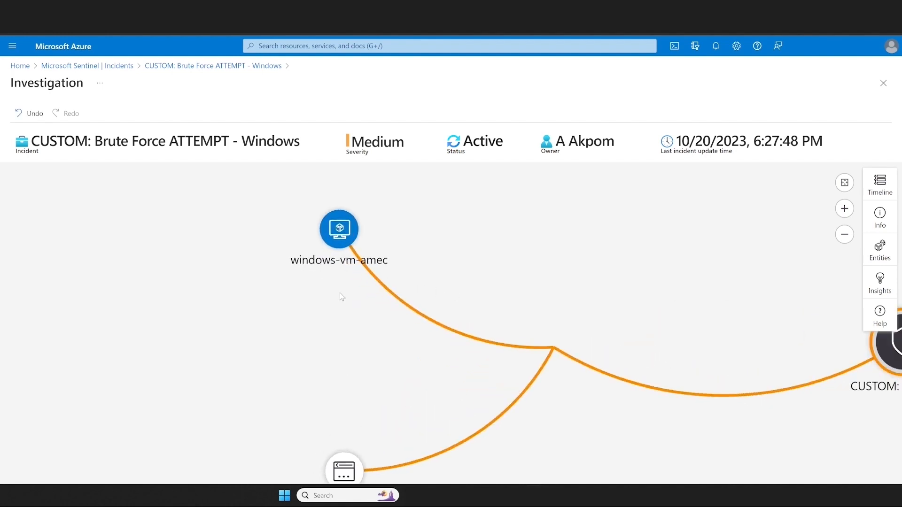
left_click(338, 225)
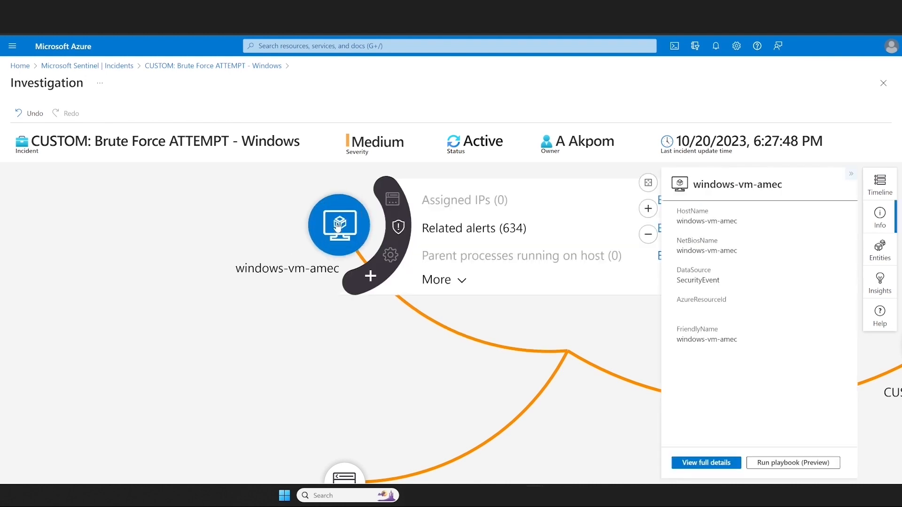
left_click(458, 239)
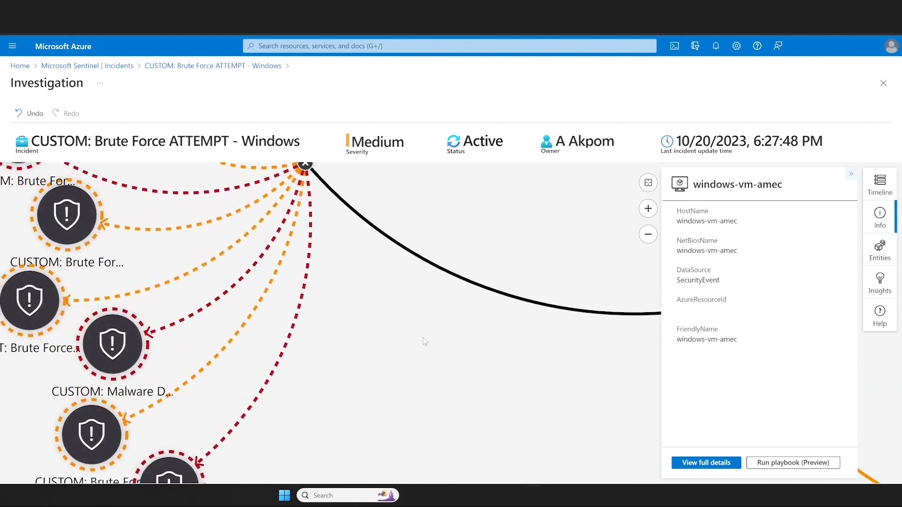
left_click(852, 175)
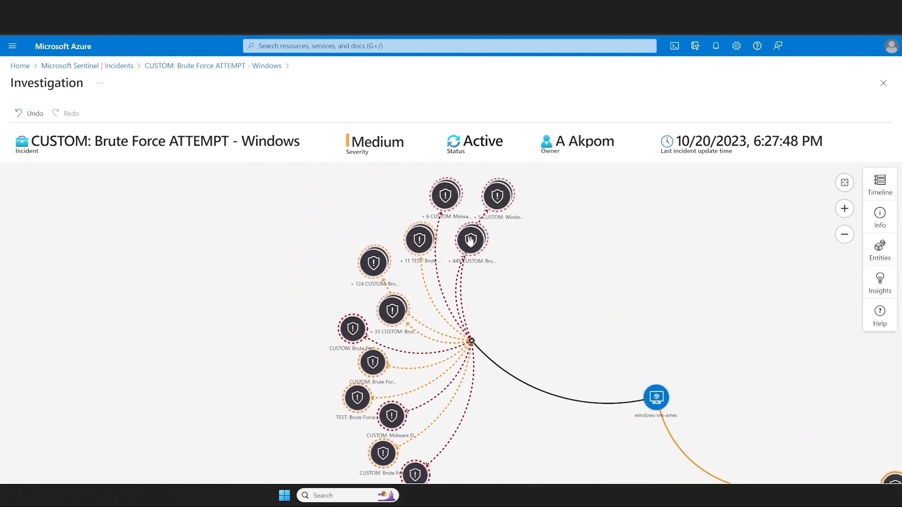
Step: Move the +449, +5 and +6 CUSTOM alert groups aside and pan to the IP node
left_click_drag(470, 240, 568, 327)
left_click_drag(501, 198, 567, 249)
left_click_drag(452, 203, 520, 229)
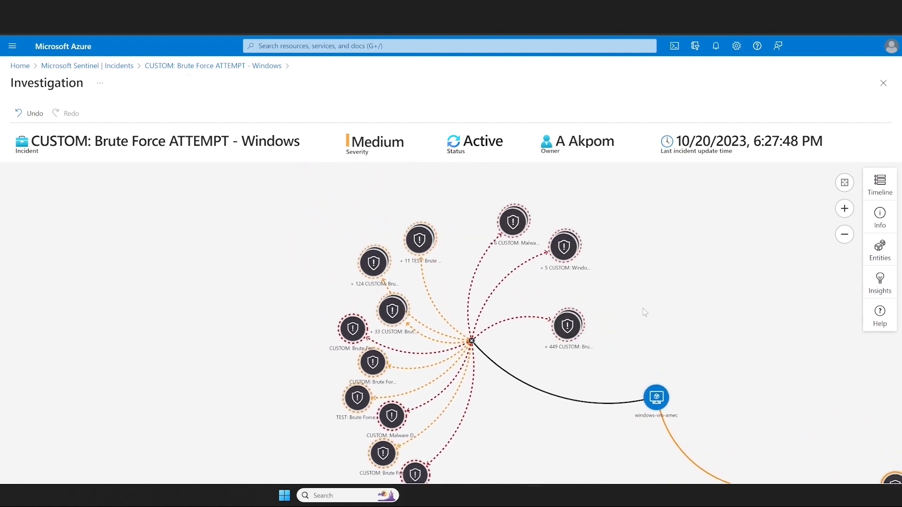
scroll(641, 308, "down", 2)
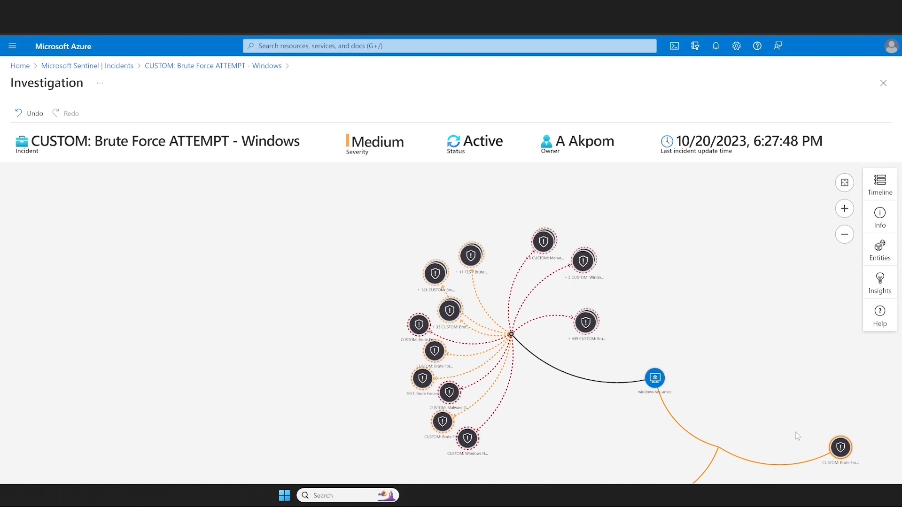
left_click_drag(790, 433, 594, 209)
Step: Add IP 87.251.75.120's related alerts to the investigation graph
left_click(451, 275)
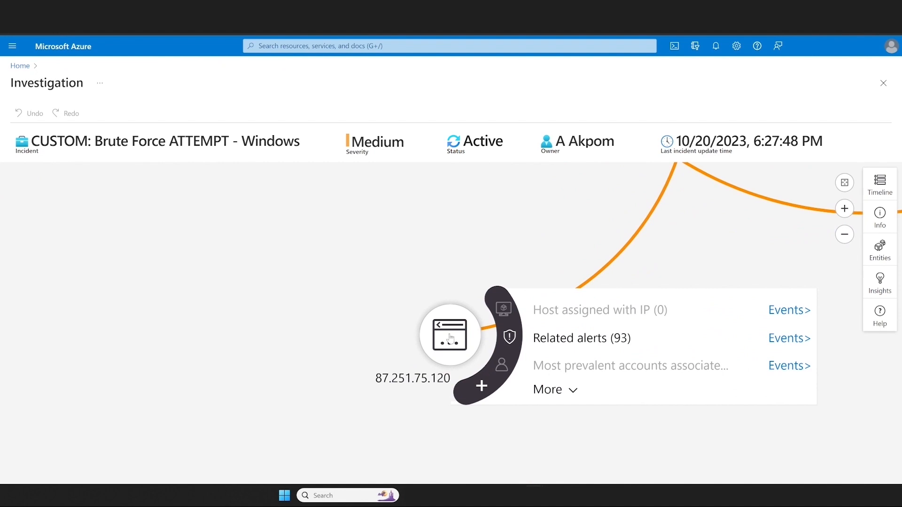
left_click_drag(386, 277, 313, 253)
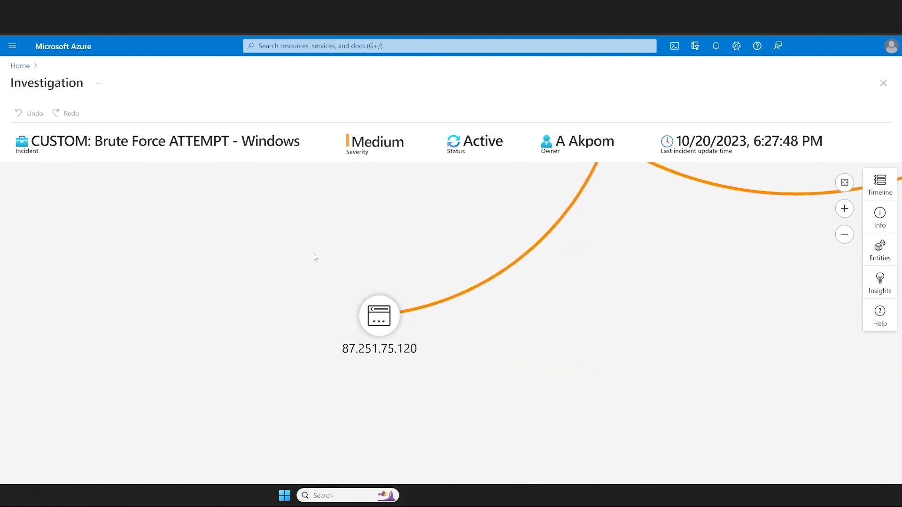
left_click(375, 321)
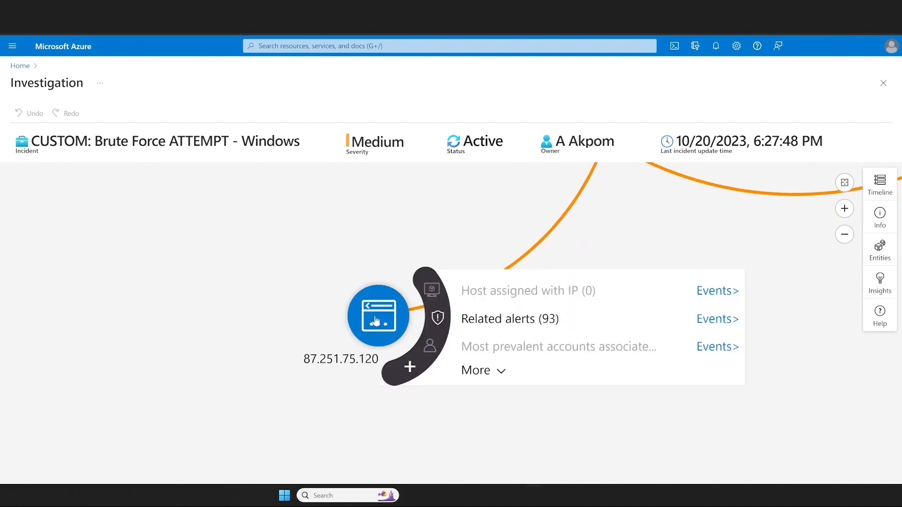
left_click(474, 322)
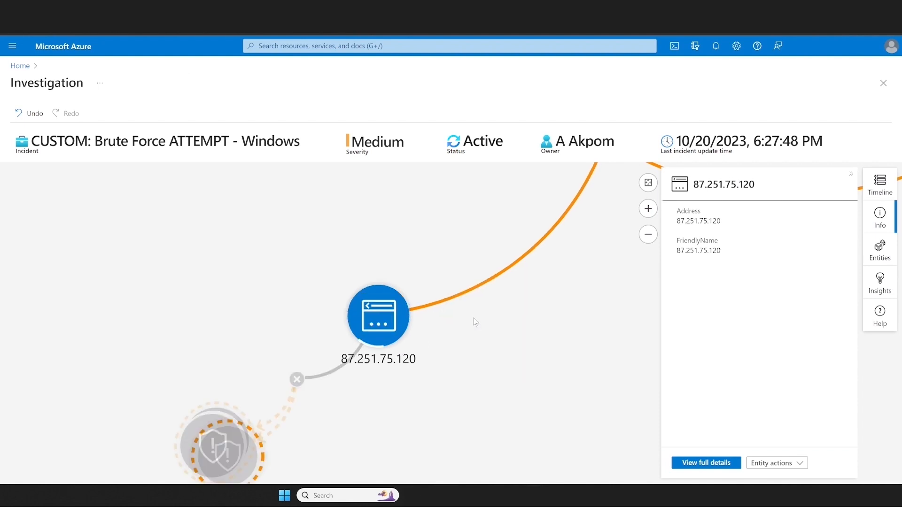
left_click(851, 173)
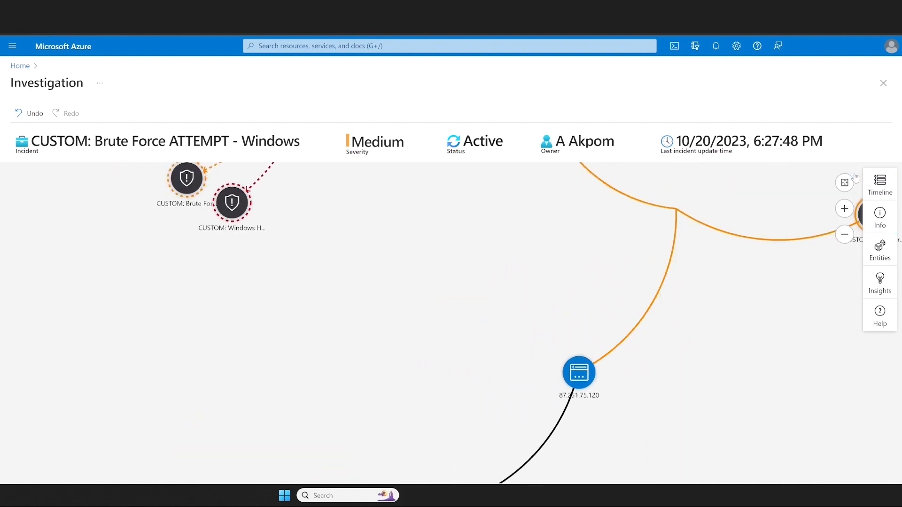
Step: Expand an alert's related entities, then open the full entity page for 87.251.75.120
mouse_move(454, 323)
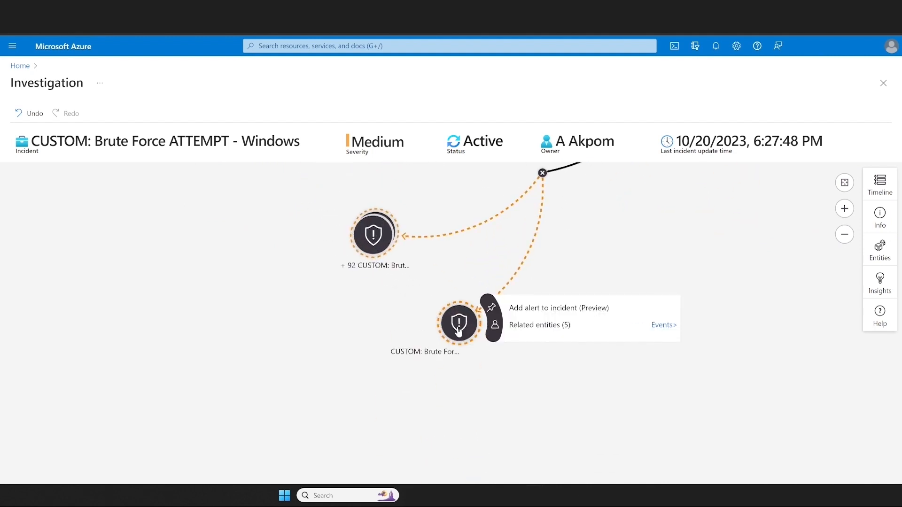
left_click(493, 321)
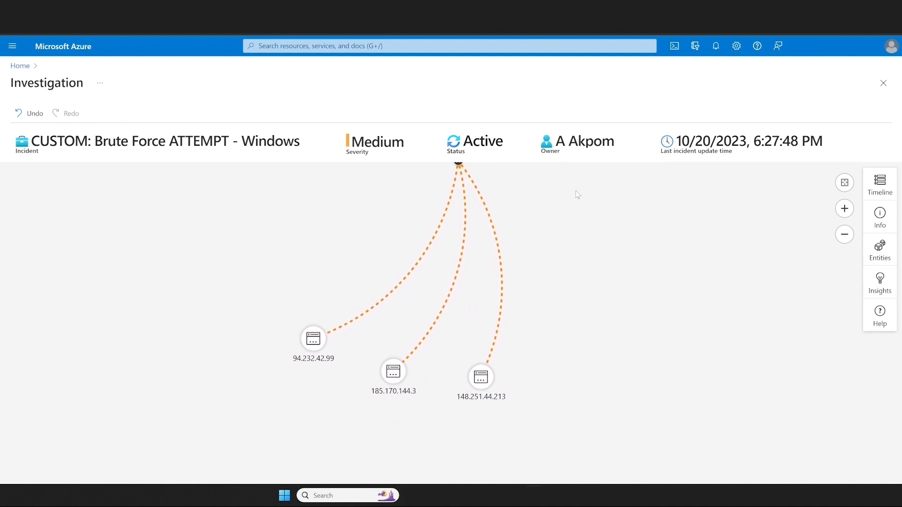
left_click_drag(576, 191, 540, 418)
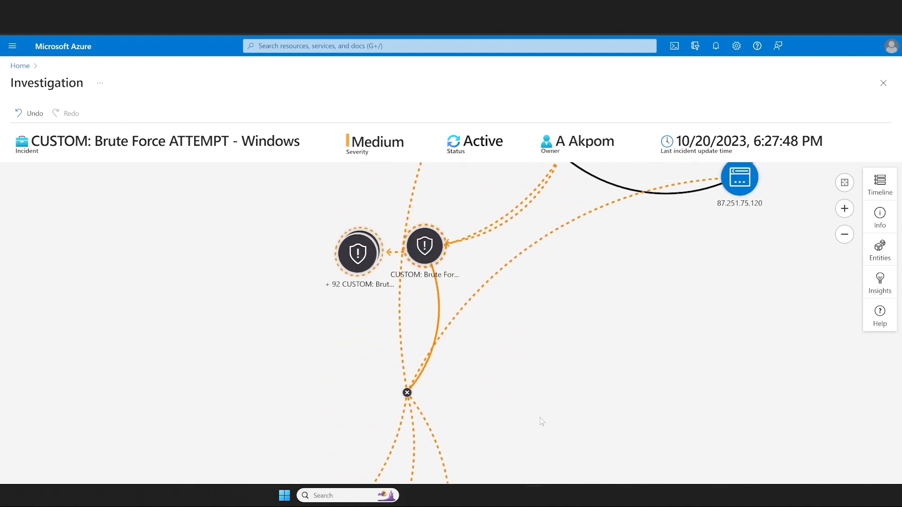
left_click_drag(552, 343, 498, 417)
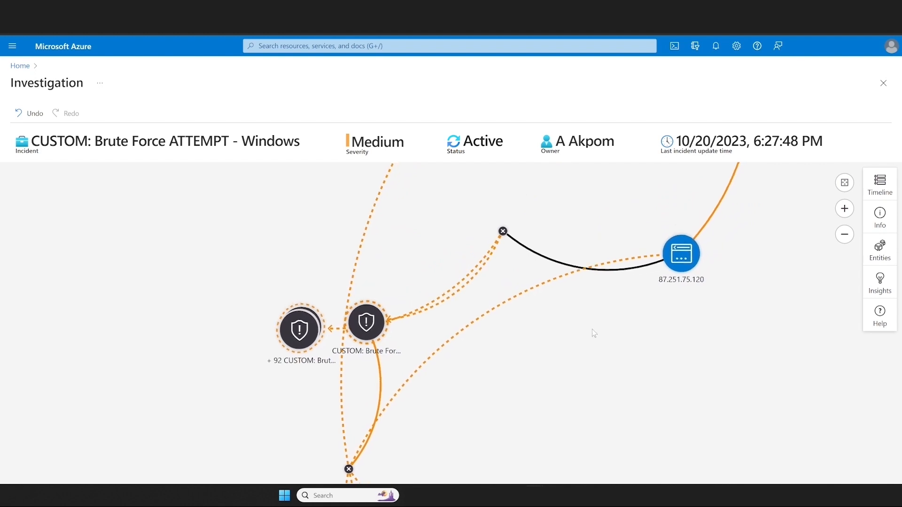
left_click(683, 255)
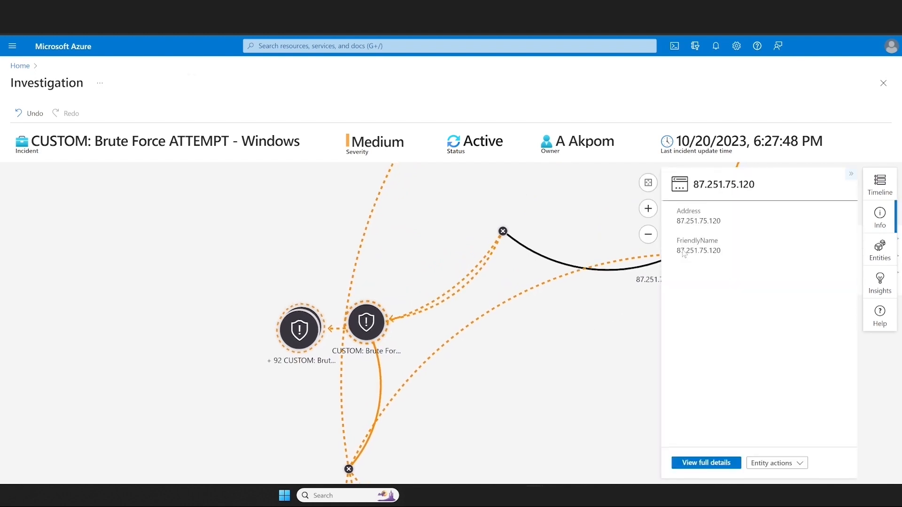
left_click(703, 464)
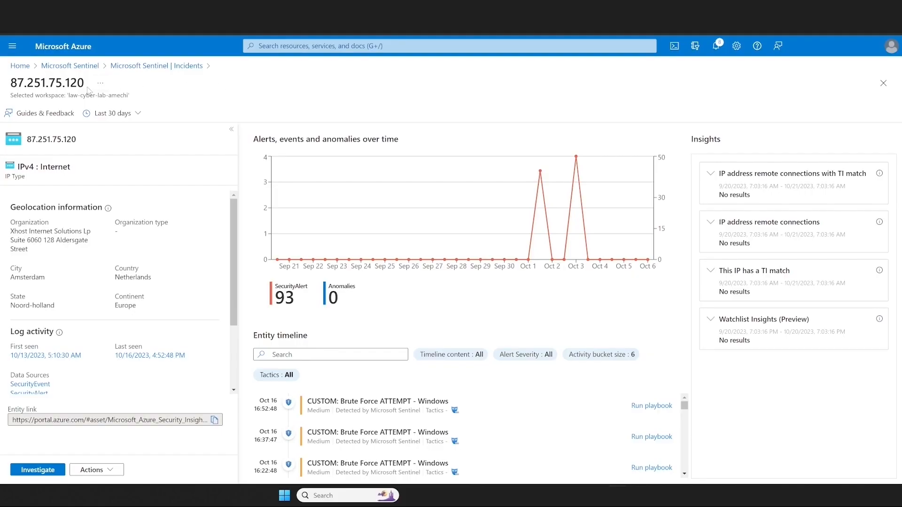
Step: Review the Amsterdam geolocation and 93 alerts, then select 87.251.75.120 in the page title
left_click_drag(86, 90, 6, 88)
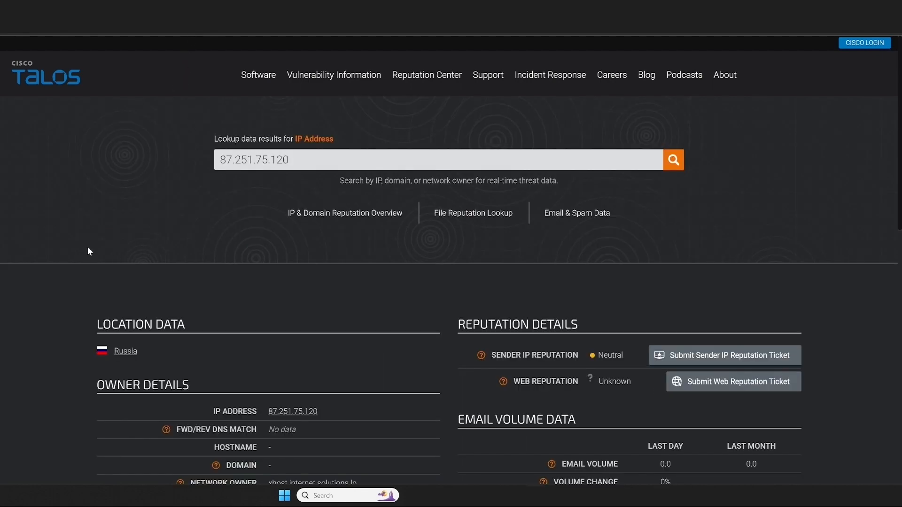
Step: Look up 87.251.75.120 in Talos and review its Russia location, neutral reputation and block lists
left_click(292, 162)
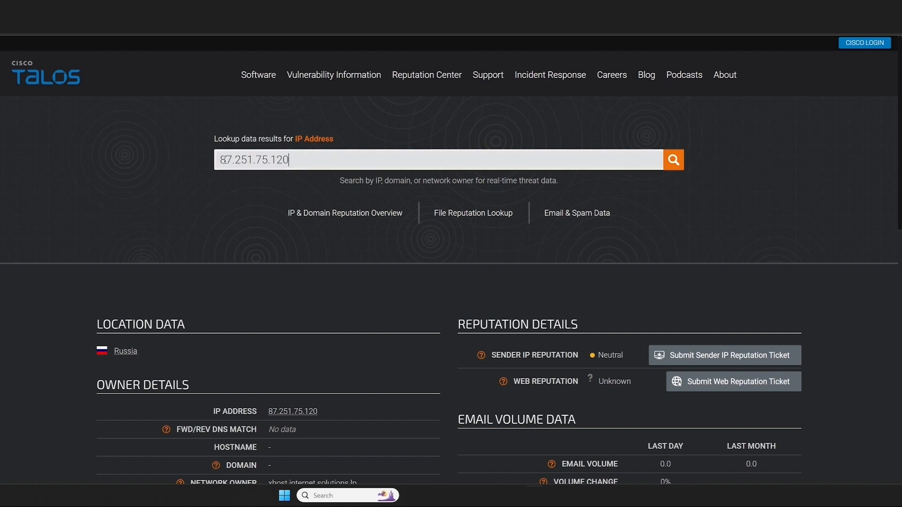
left_click_drag(225, 160, 205, 159)
left_click(138, 217)
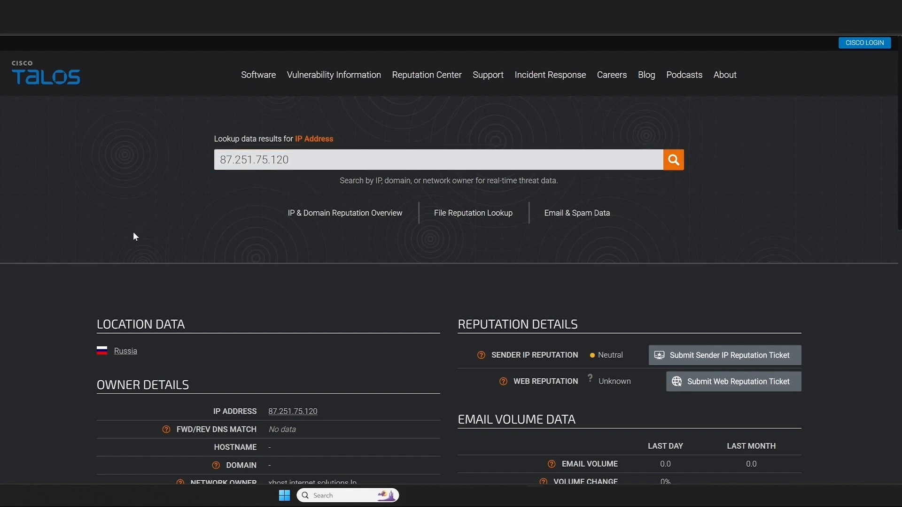
scroll(135, 236, "down", 1)
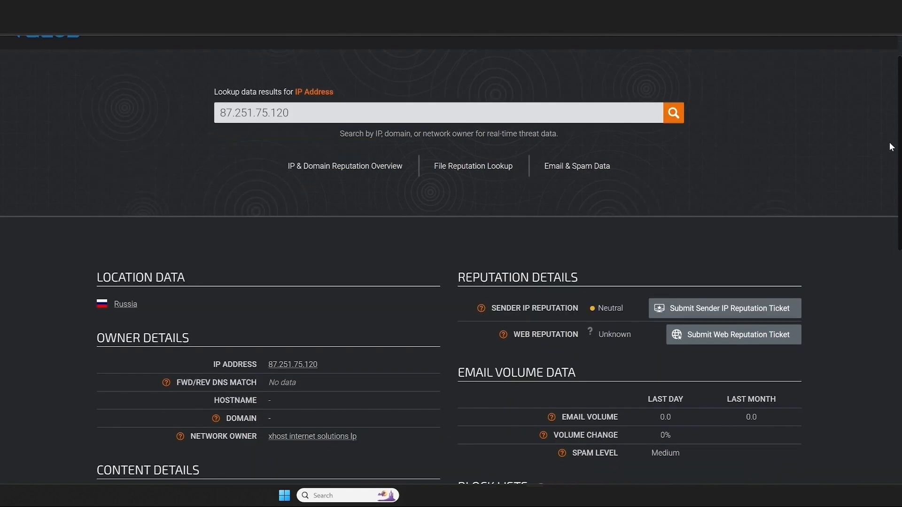
scroll(891, 146, "down", 1)
scroll(451, 263, "down", 3)
scroll(899, 323, "down", 5)
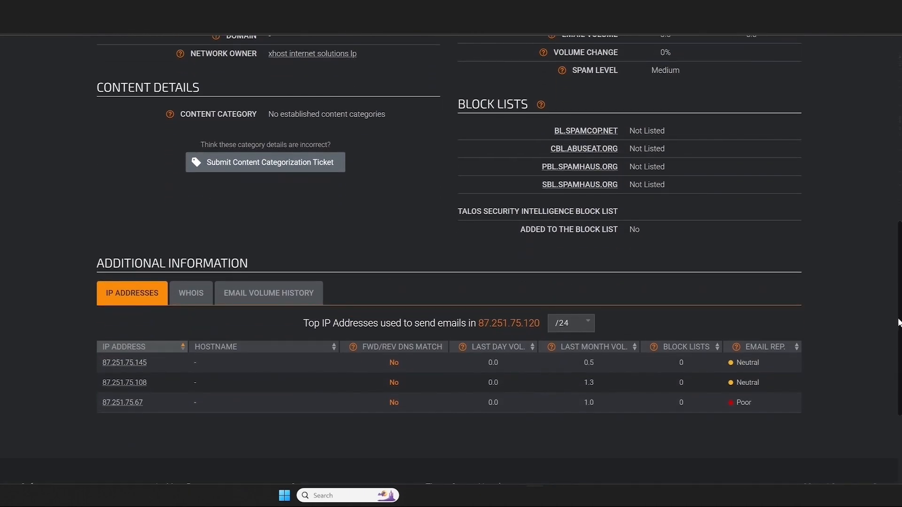
scroll(898, 322, "down", 1)
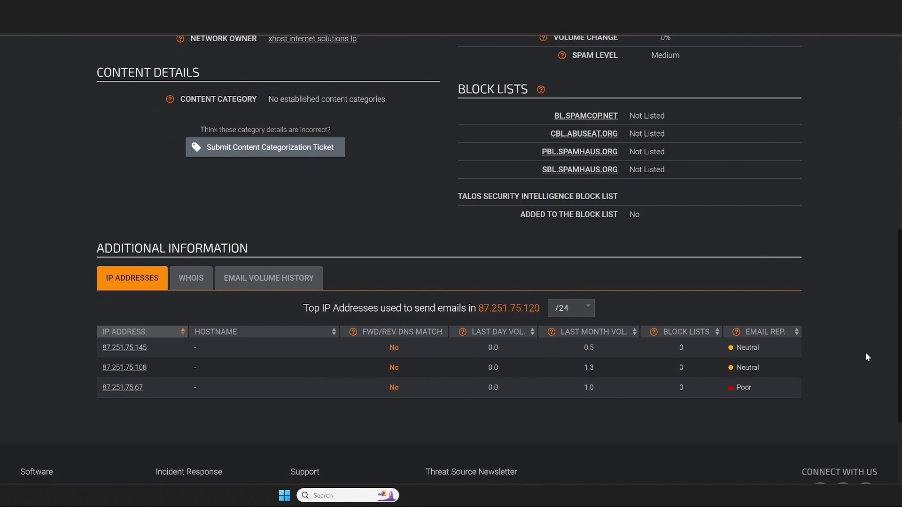
scroll(899, 329, "up", 9)
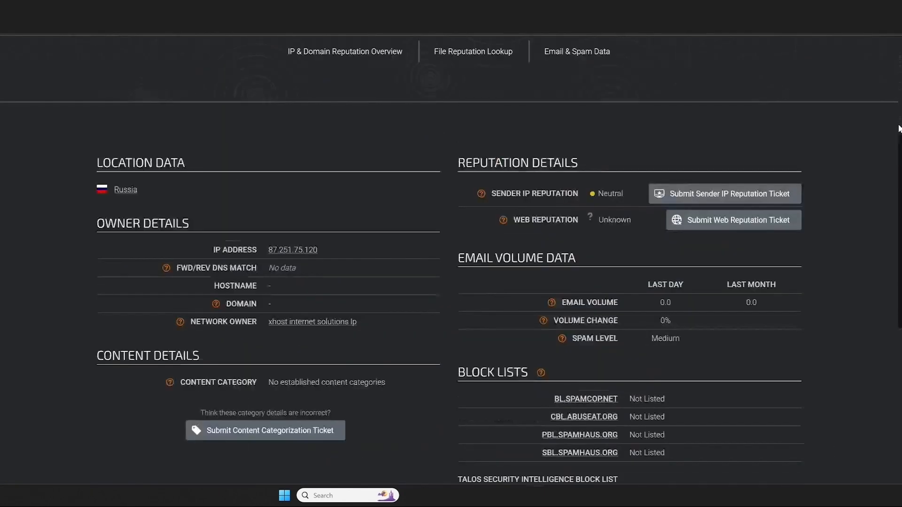
key("ctrl+Tab")
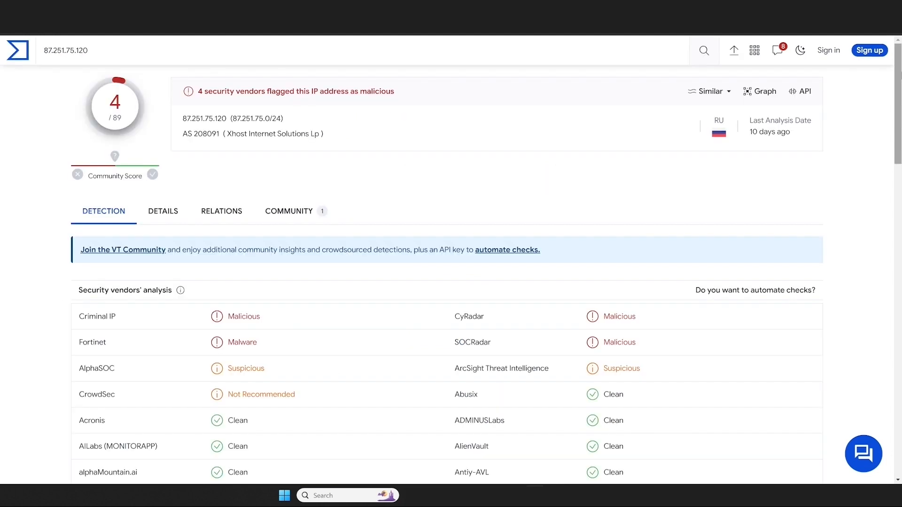
Step: Review 87.251.75.120's VirusTotal details and relations (3 passive DNS domains, ips.csv), then return to Detection
mouse_move(898, 88)
left_mouse_down()
mouse_move(889, 142)
mouse_move(899, 90)
left_mouse_up()
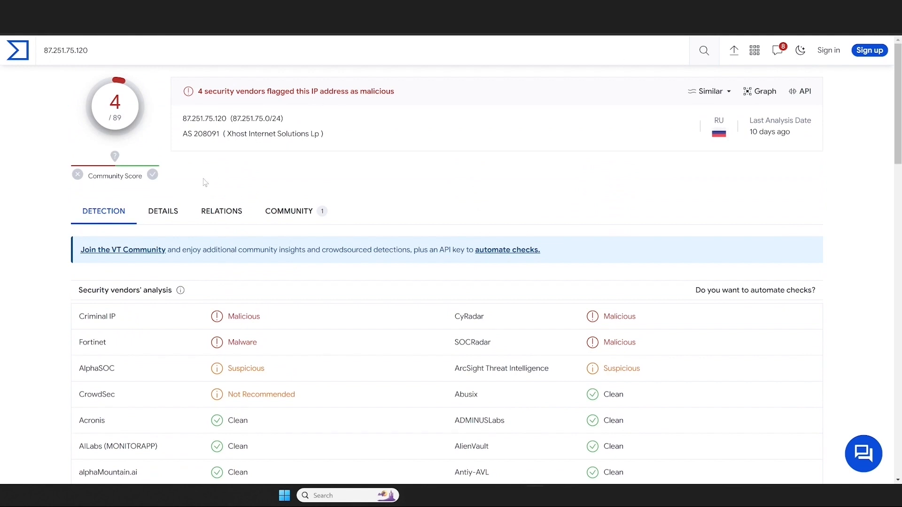
left_click(163, 215)
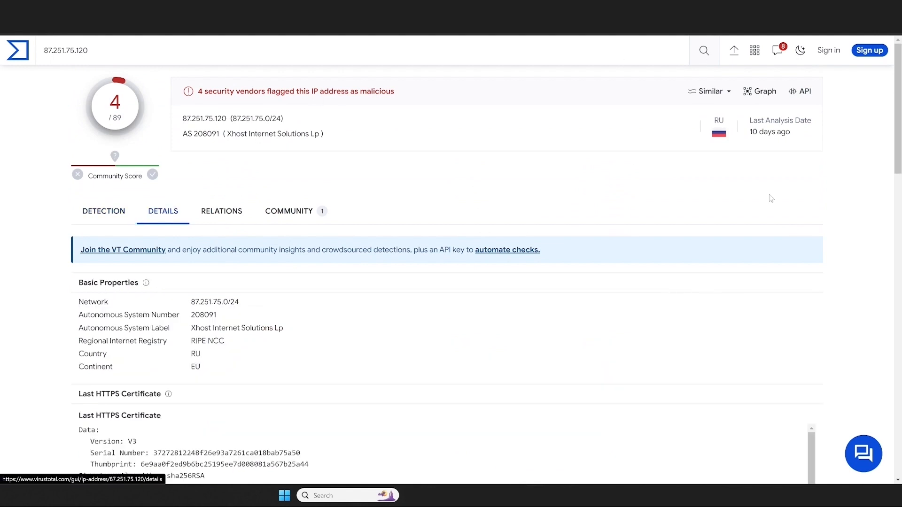
left_click_drag(898, 172, 901, 121)
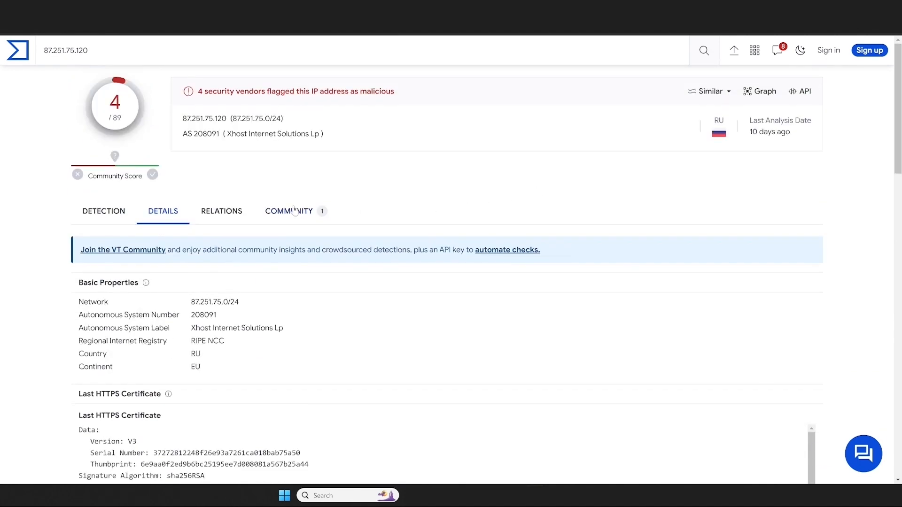
left_click(230, 212)
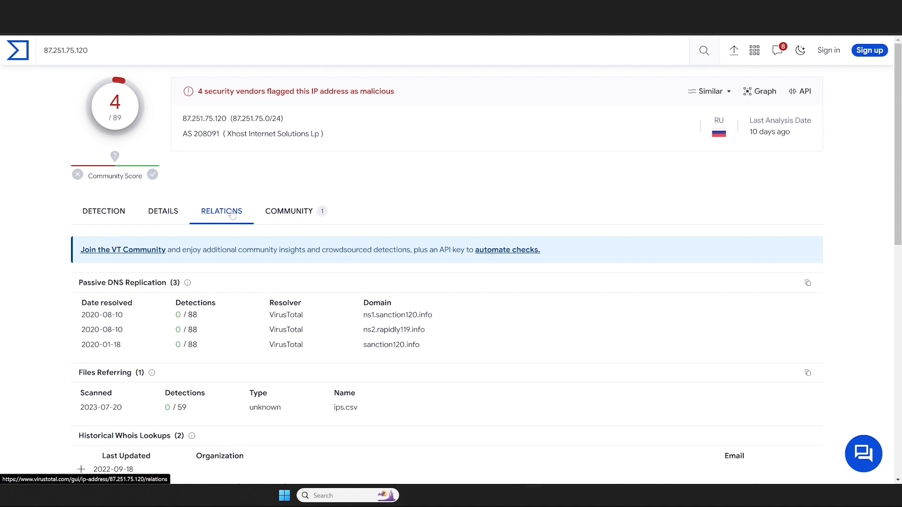
left_click(102, 214)
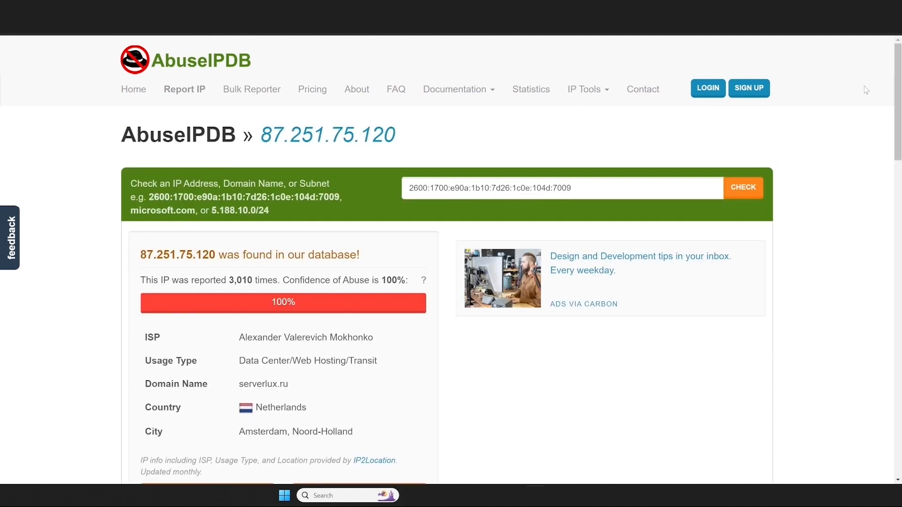
Step: Review AbuseIPDB's 3,010 reports on 87.251.75.120, then open incident 41's alert details in Sentinel
mouse_move(899, 95)
left_mouse_down()
mouse_move(896, 230)
mouse_move(901, 99)
left_mouse_up()
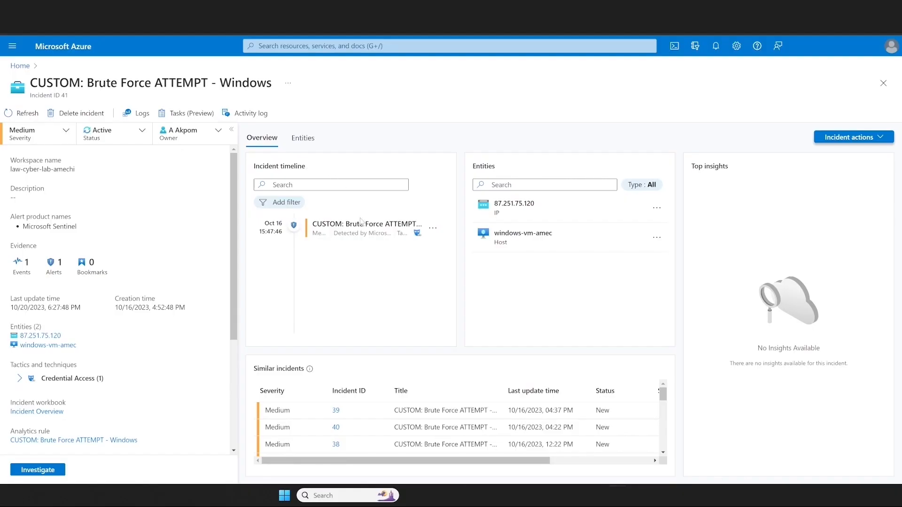
left_click(361, 222)
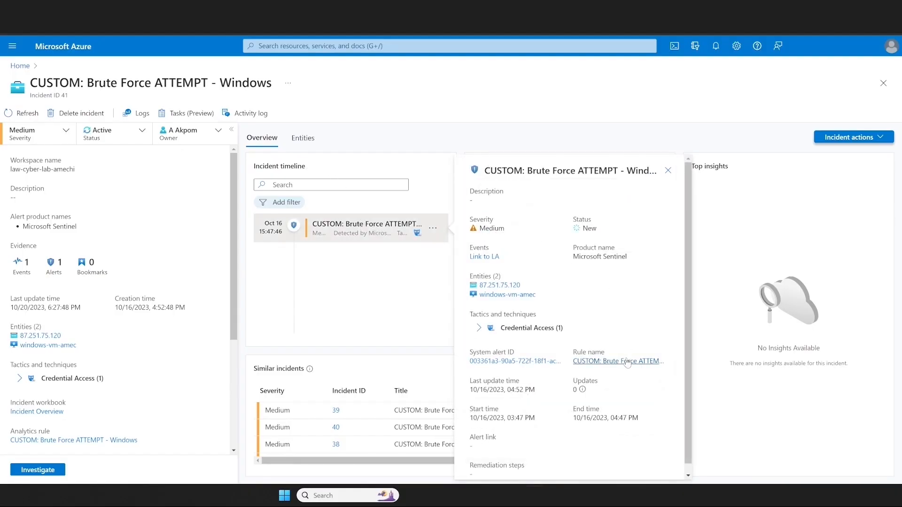
Step: Copy the failed-logon query from the brute-force analytics rule's logic, then exit the rule wizard
left_click(627, 361)
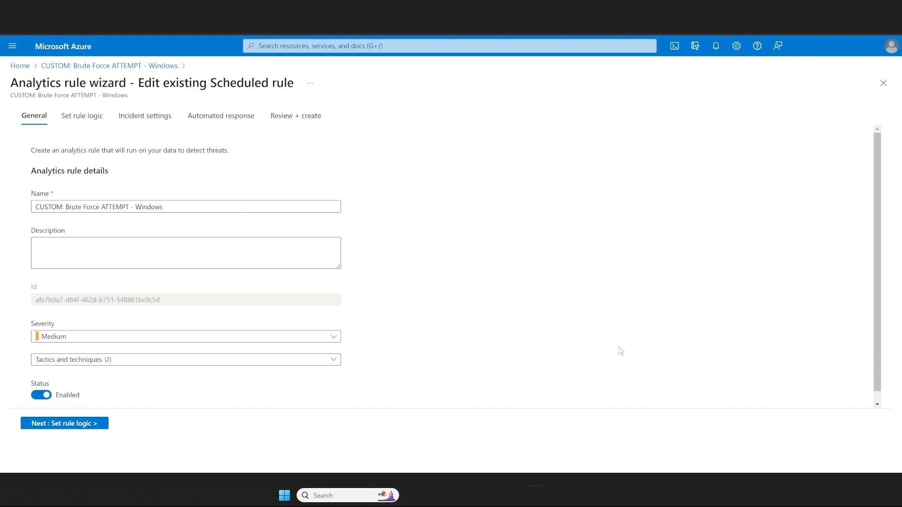
left_click(89, 116)
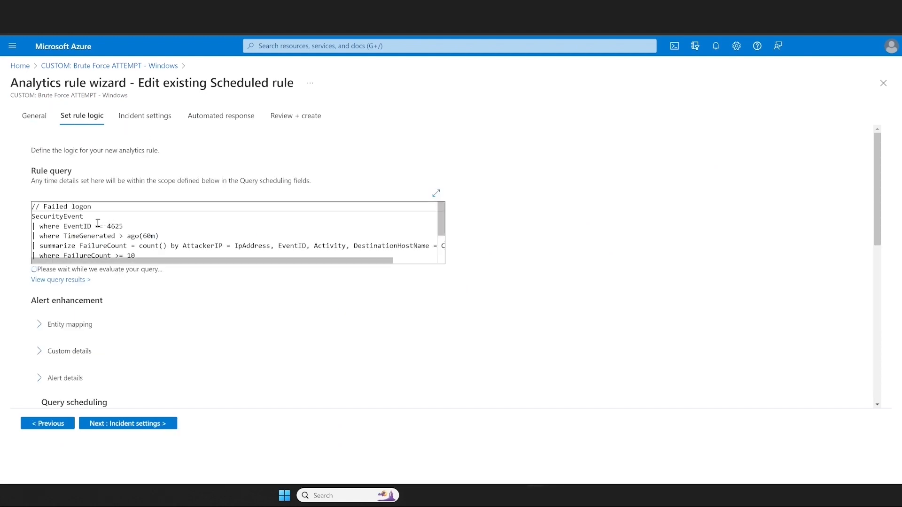
left_click_drag(50, 209, 168, 223)
key("ctrl+c")
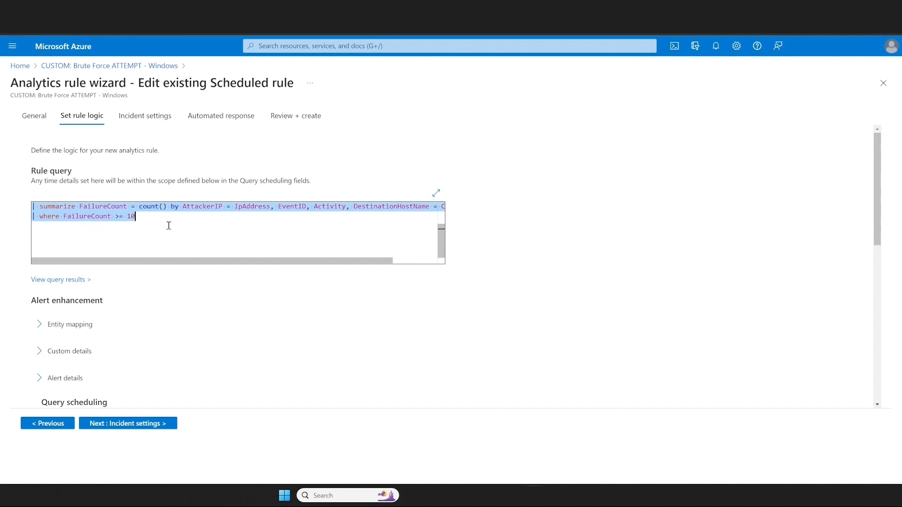
left_click(73, 47)
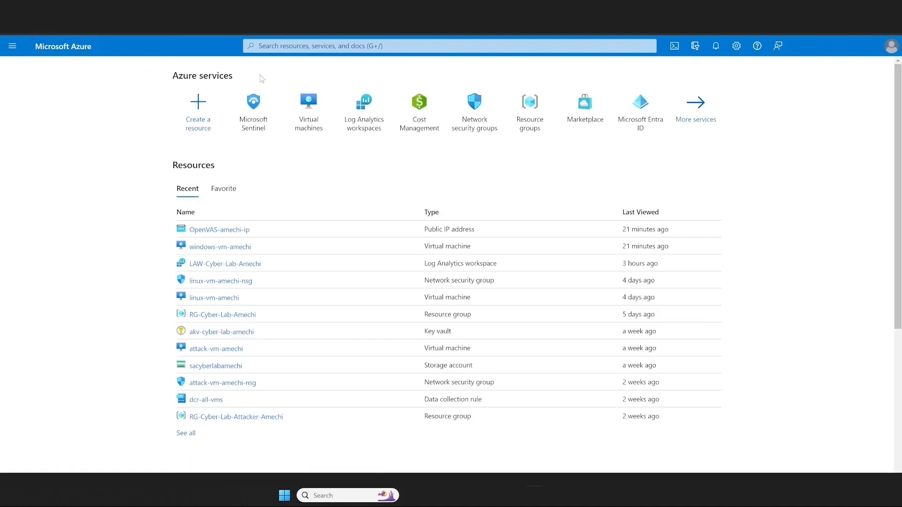
Step: Open the Logs page of workspace LAW-Cyber-Lab-Amechi, dismissing the example queries
left_click(358, 115)
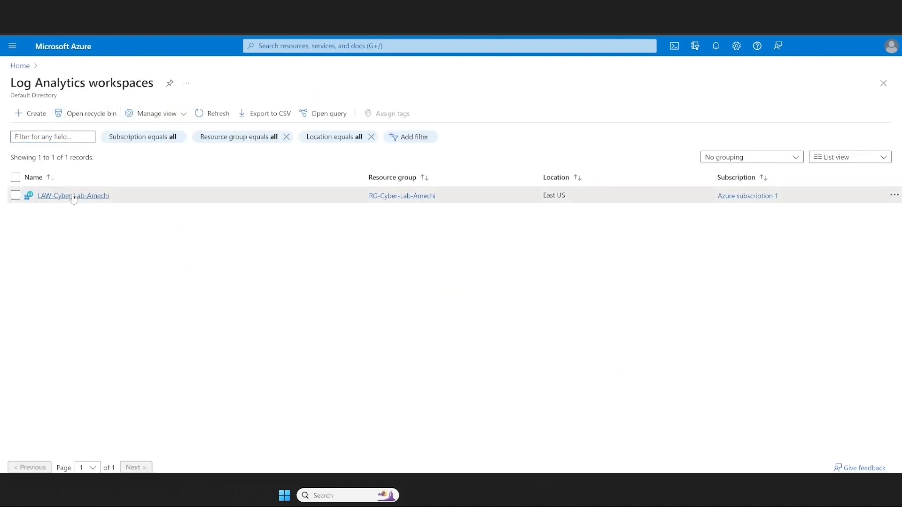
left_click(72, 194)
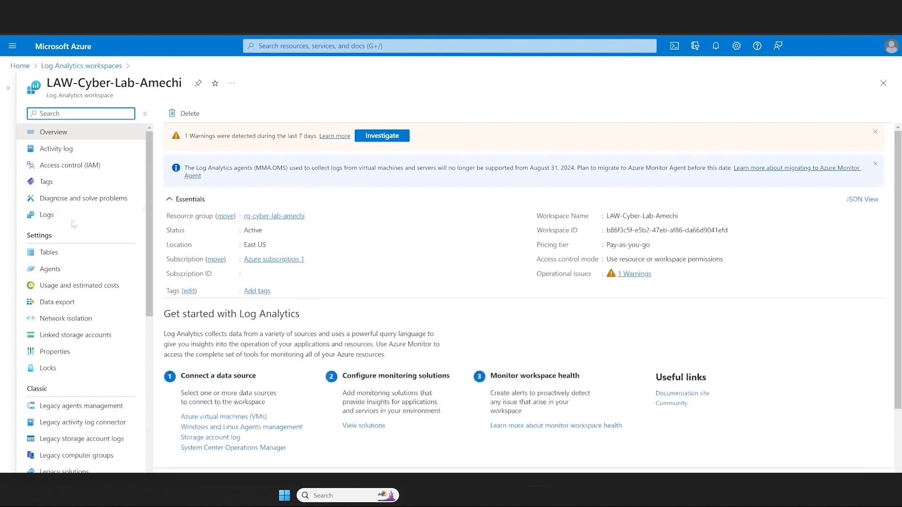
left_click(80, 214)
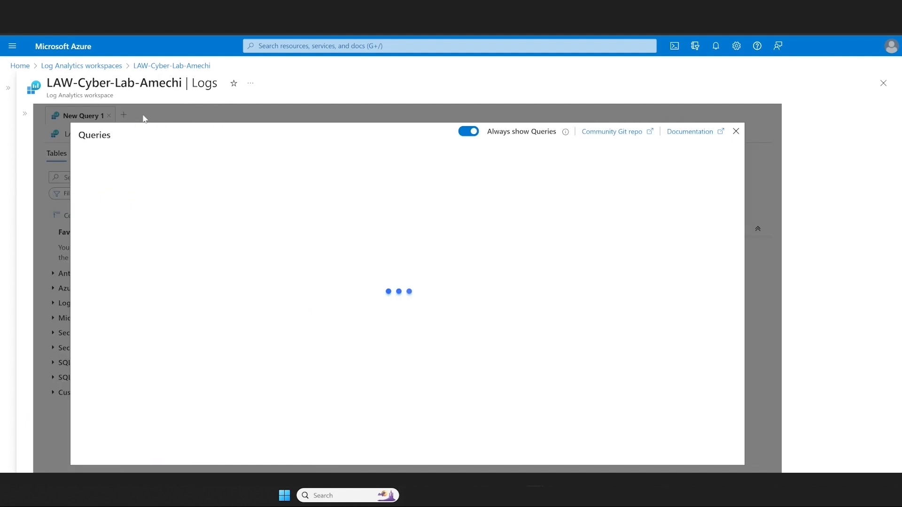
left_click(850, 131)
Step: Paste the failed-logon query into the editor, then delete it to leave it empty
left_click(422, 152)
key("ctrl+v")
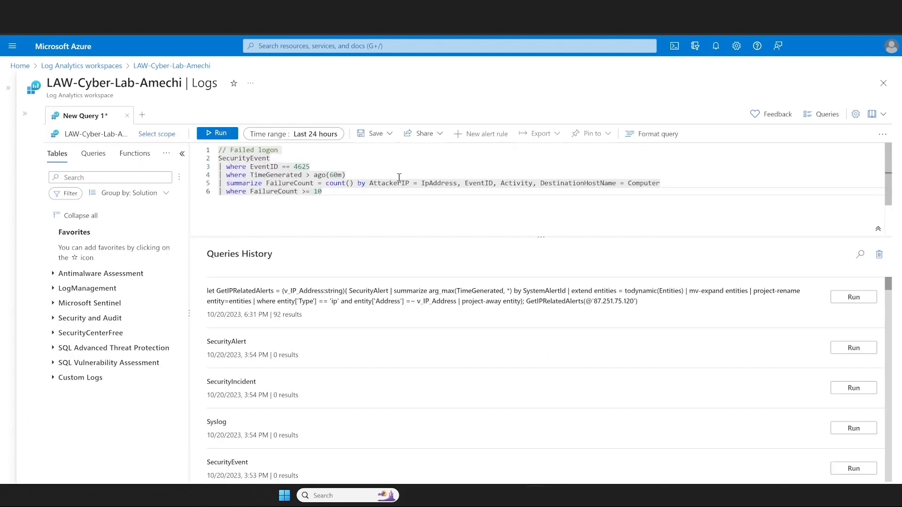
key("Return")
key("Return")
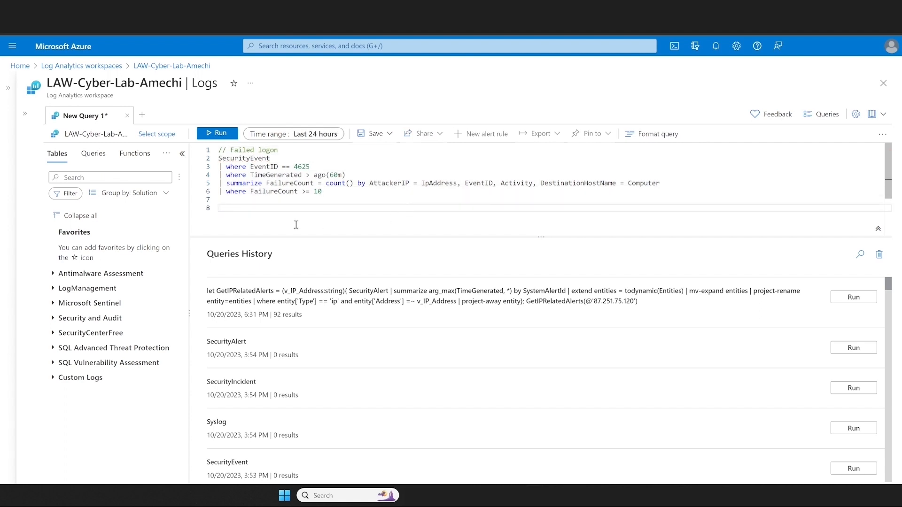
left_click(261, 155)
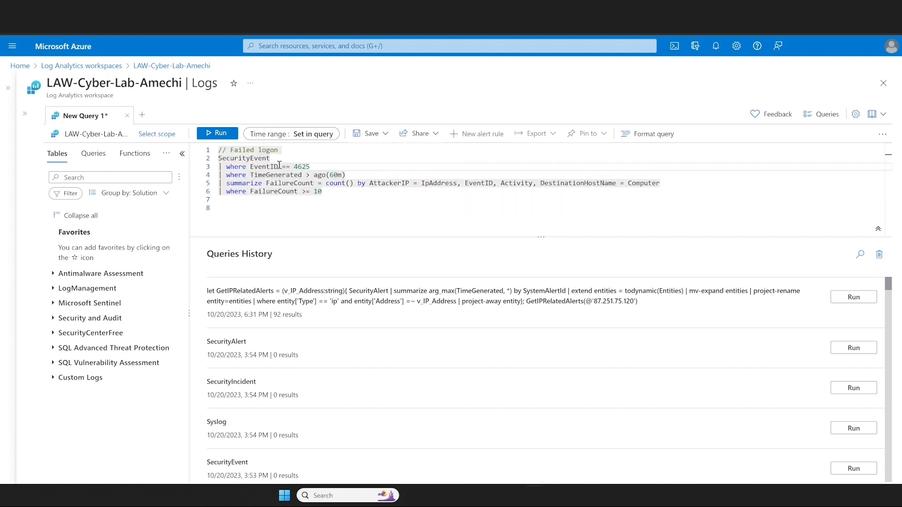
left_click_drag(322, 192, 216, 150)
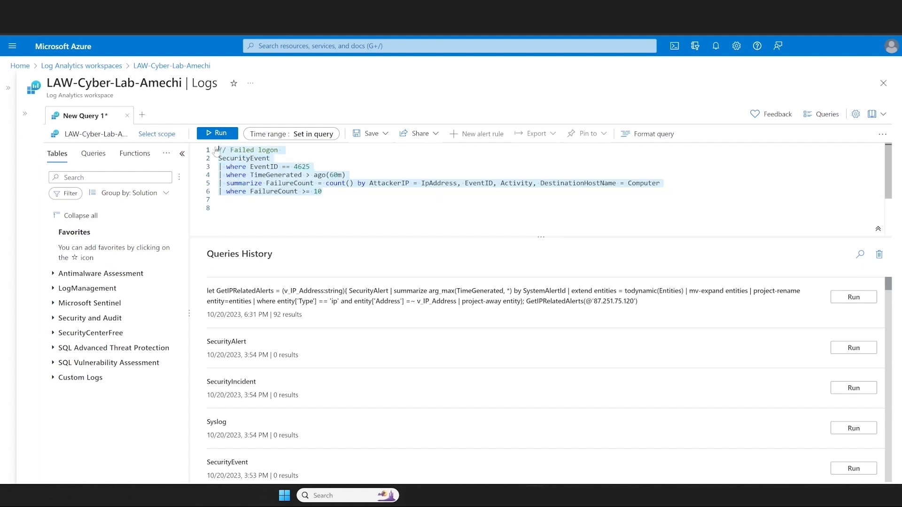
key("Delete")
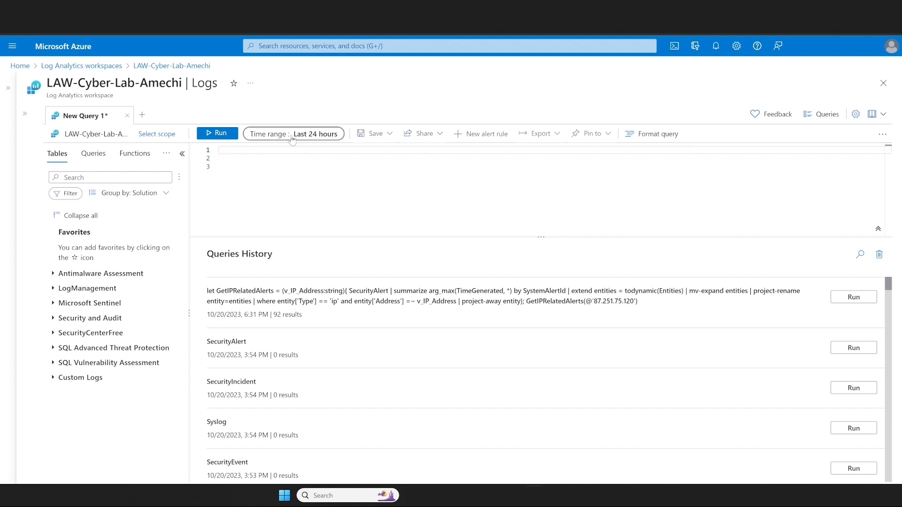
Step: Set the time range to Custom, starting October 4, 2023
left_click(293, 135)
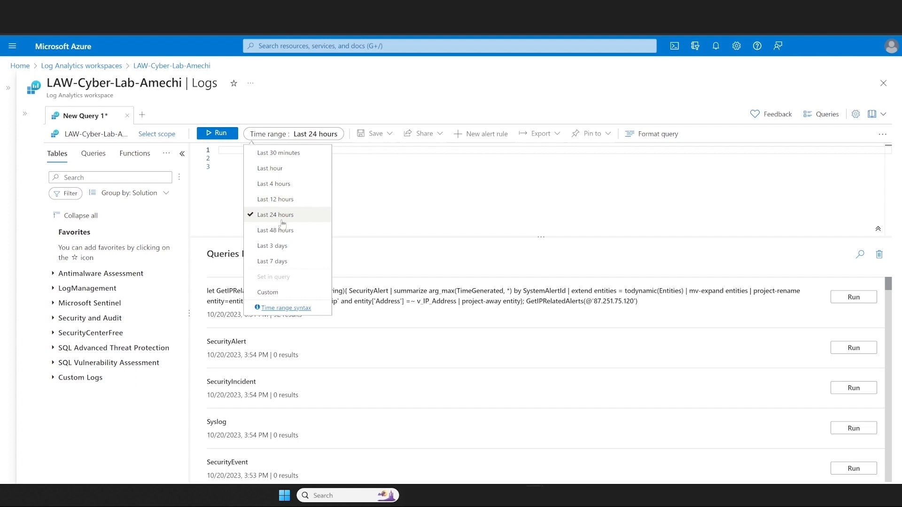
left_click(272, 295)
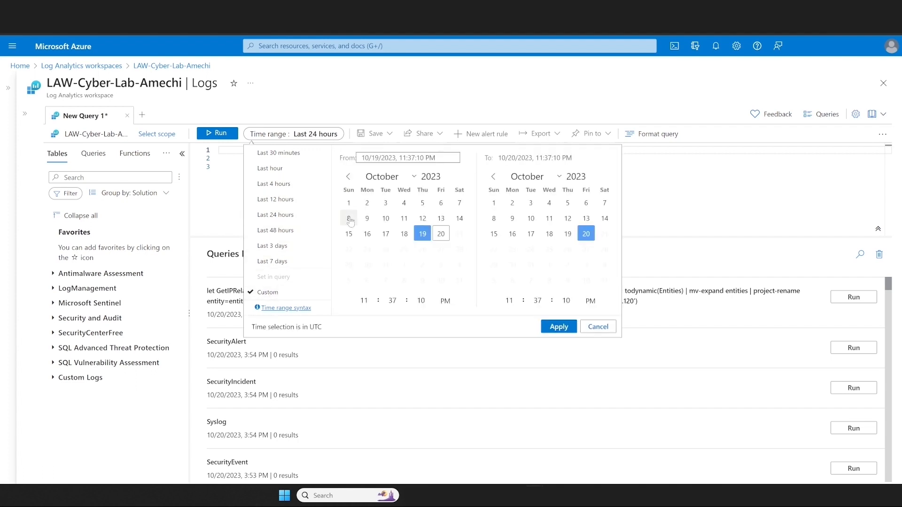
left_click(404, 204)
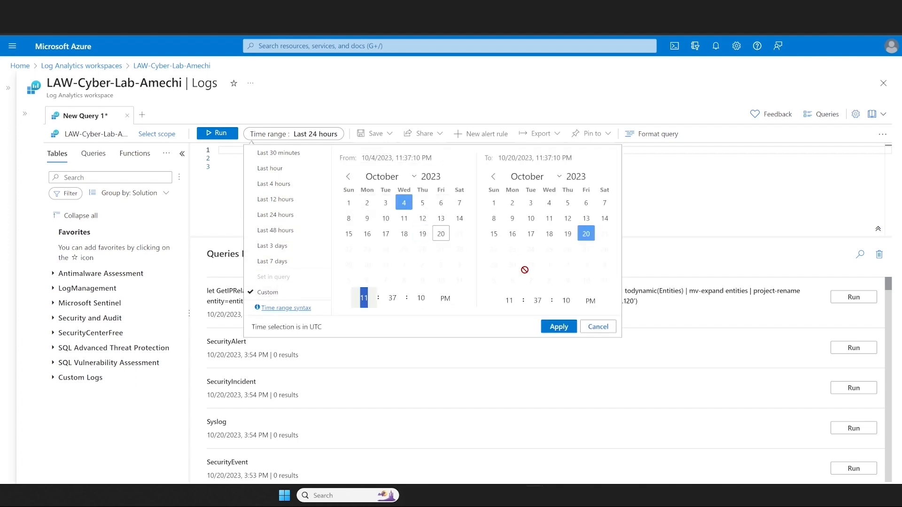
left_click(567, 328)
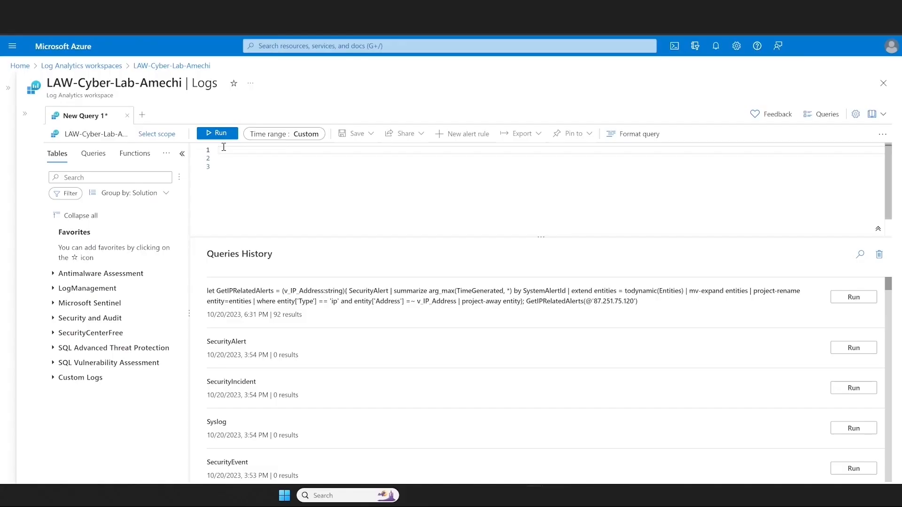
Step: Run the query SecurityEvent | where EventID == 4624, returning 21,216 successful logons
type("// Retrieve All Successful Logins. SecurityEvent | where EventID == 4624")
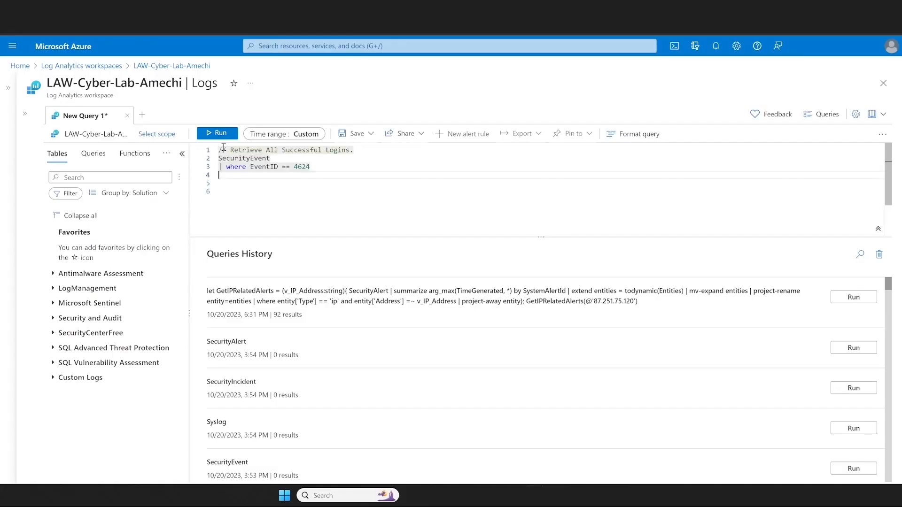
left_click(225, 135)
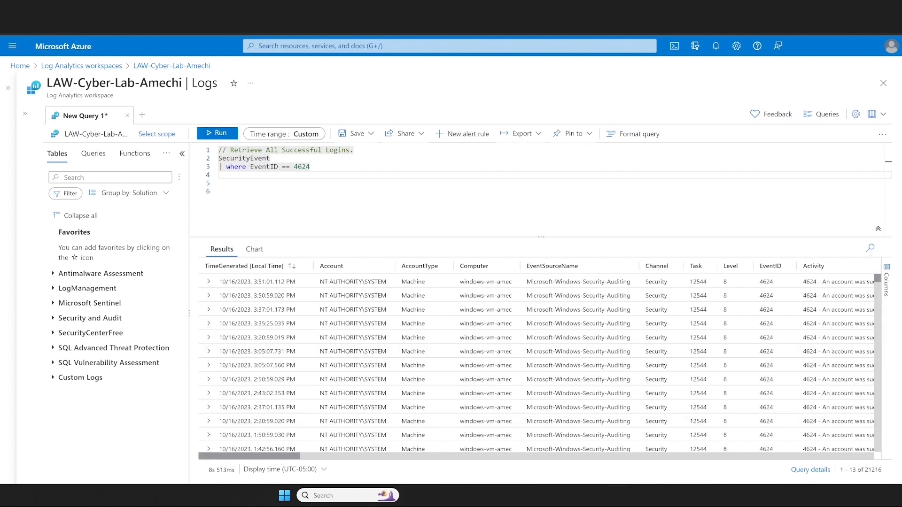
scroll(343, 301, "down", 10)
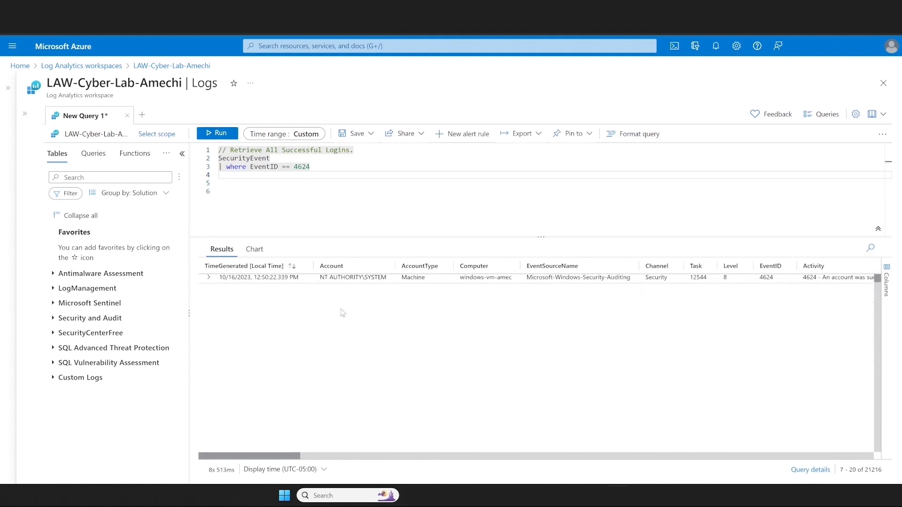
scroll(343, 313, "down", 3)
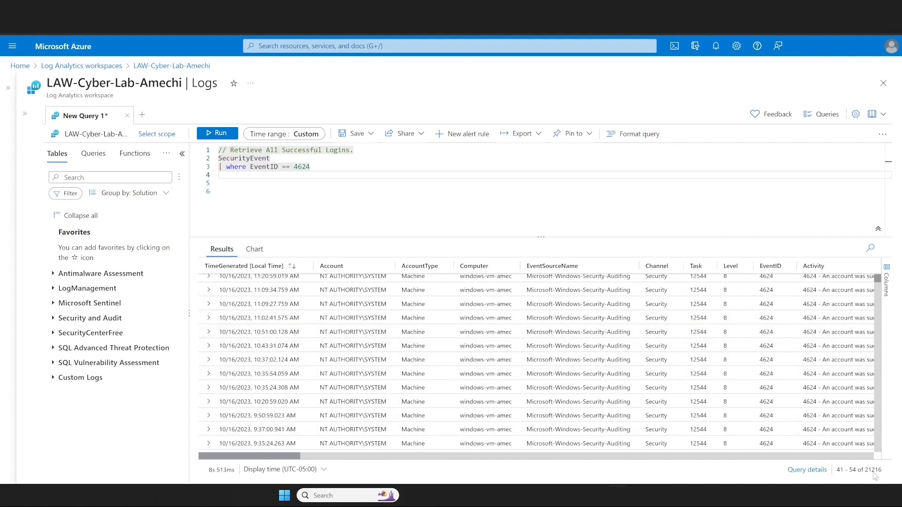
Step: Expand the 11:09:34.759 AM logon result and review its fields
left_click(209, 291)
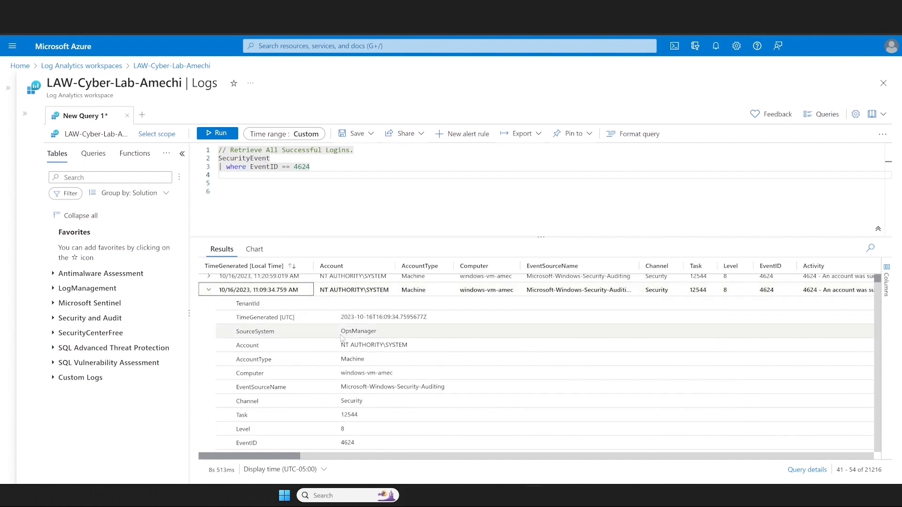
scroll(394, 350, "down", 10)
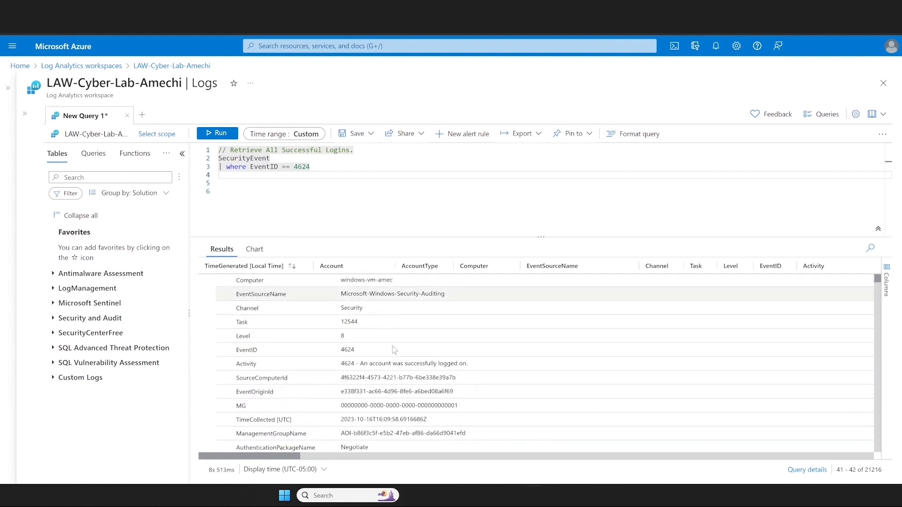
scroll(393, 350, "down", 10)
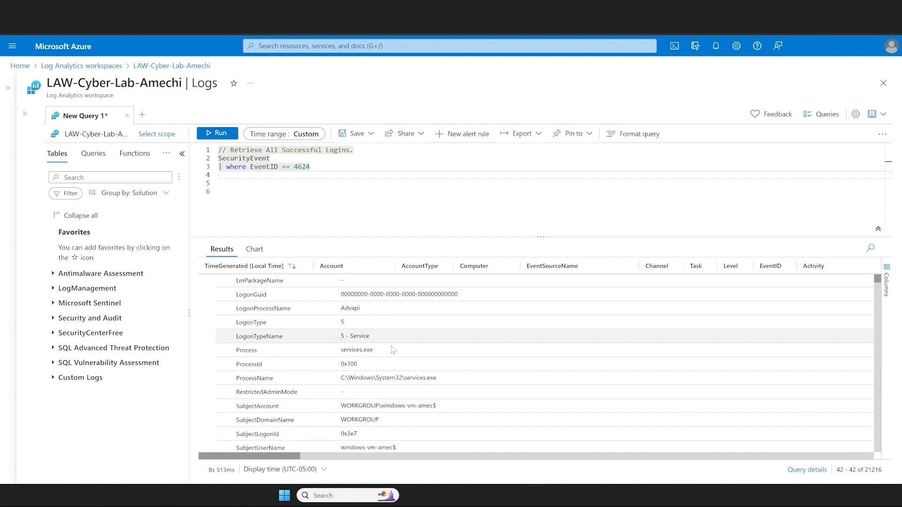
scroll(392, 350, "down", 3)
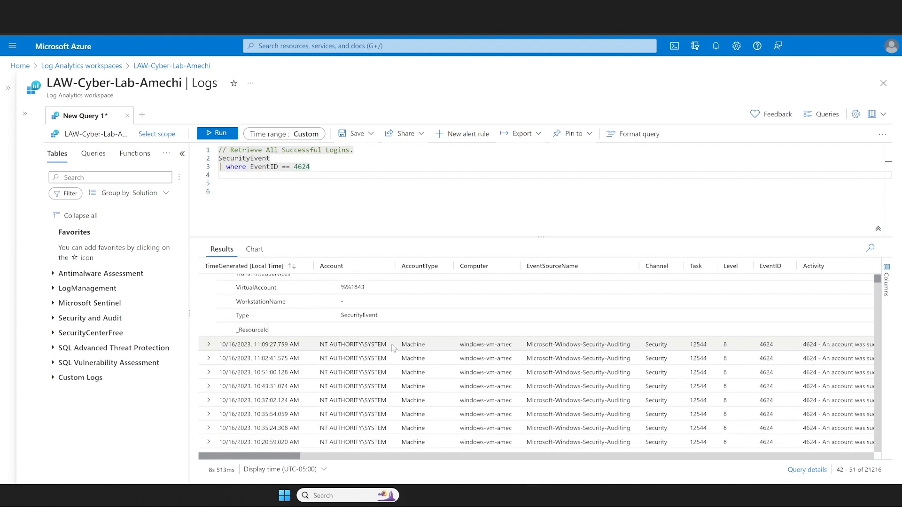
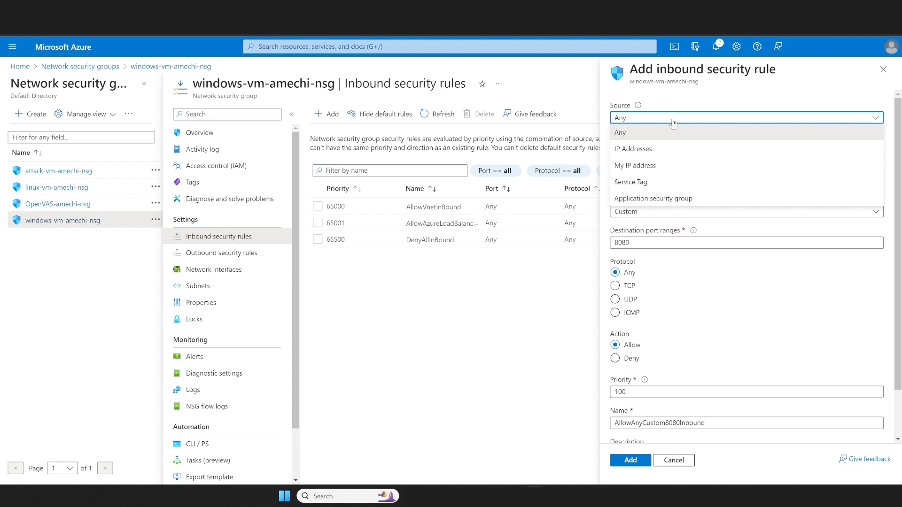
Step: Add an inbound rule on windows-vm-amechi-nsg with source My IP address and destination port *
left_click(662, 164)
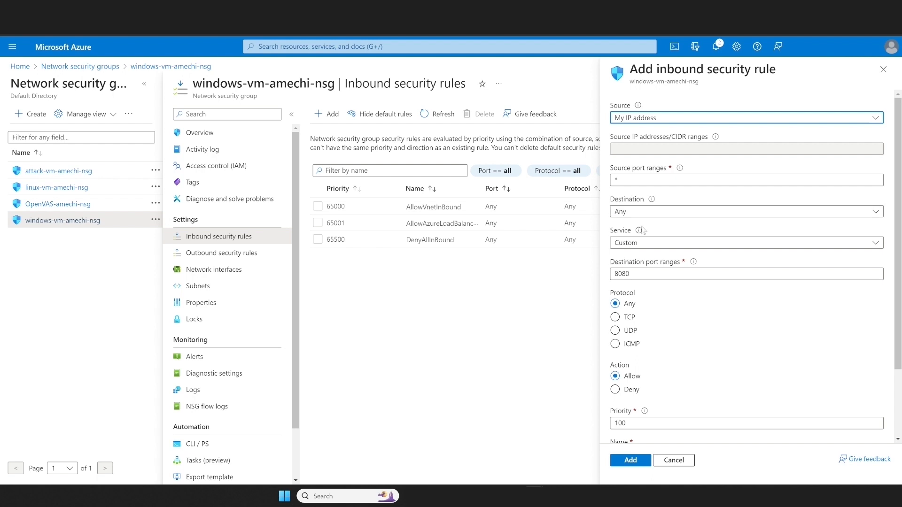
left_click_drag(645, 273, 590, 278)
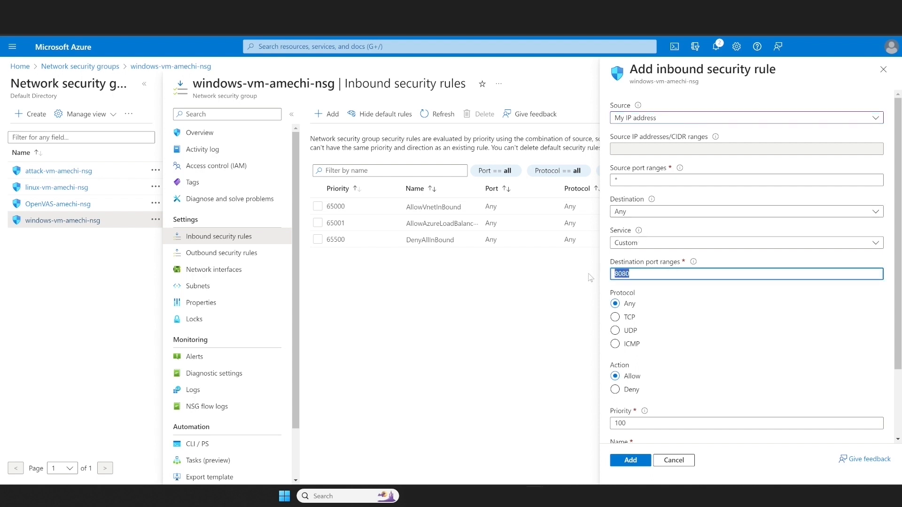
type("*")
left_click(750, 338)
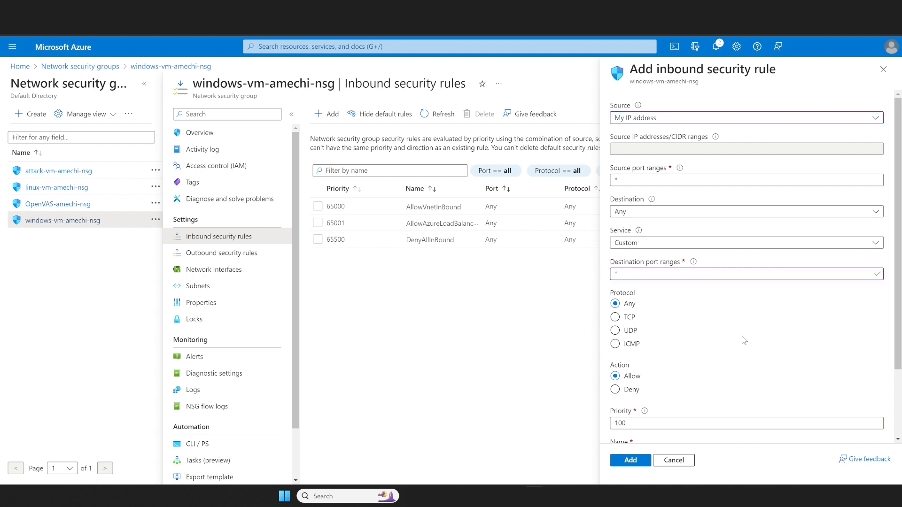
scroll(744, 340, "down", 2)
left_click(638, 461)
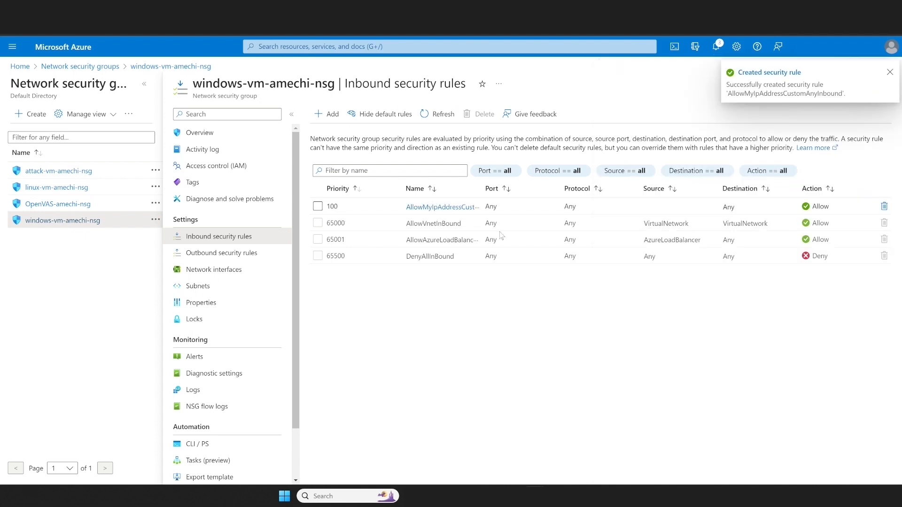
Step: Widen the Name column and compare the new priority-100 rule with DenyAllInBound at 65500
left_click(144, 83)
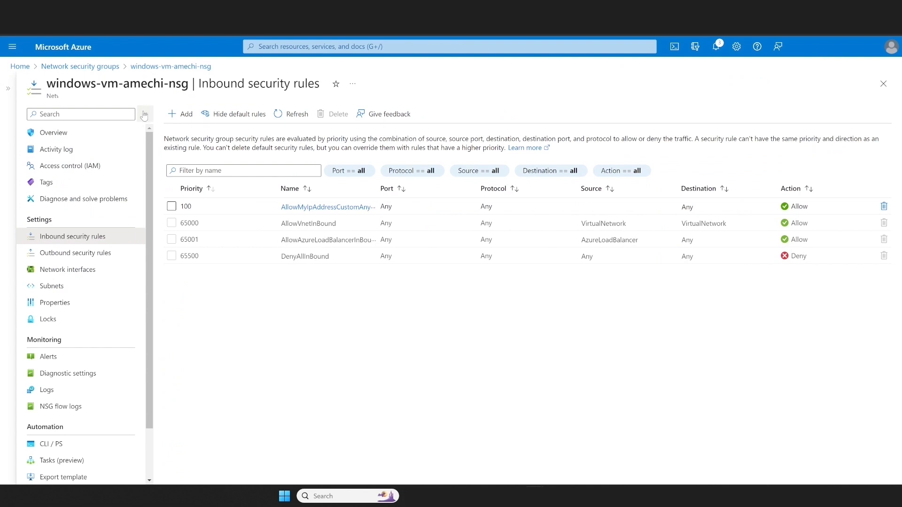
left_click_drag(378, 188, 469, 188)
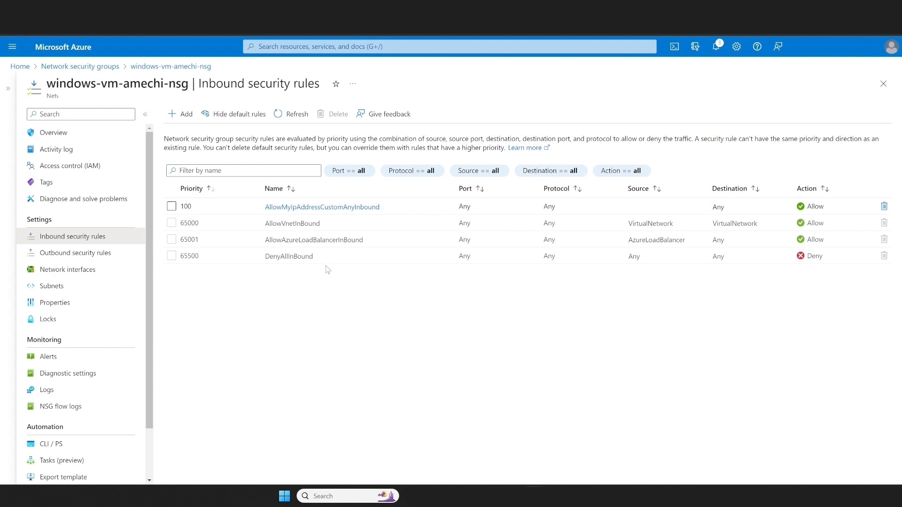
left_click_drag(321, 263, 264, 257)
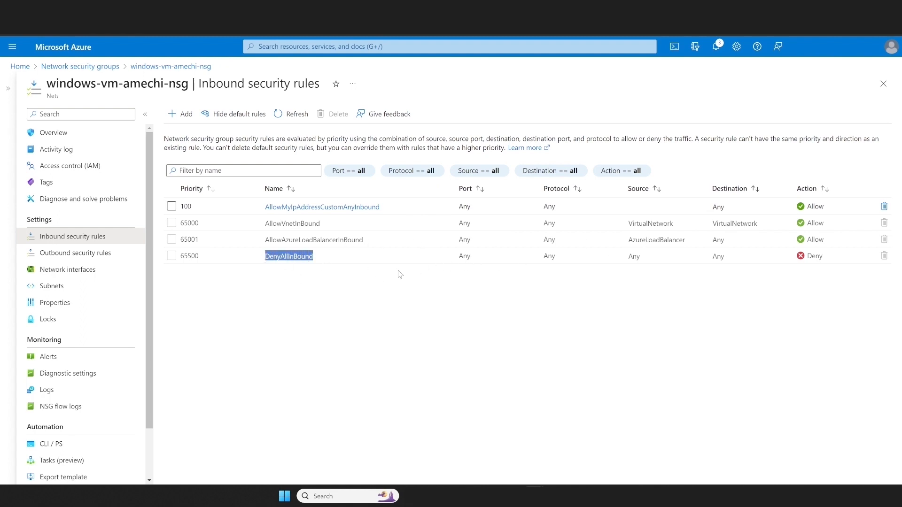
double_click(189, 255)
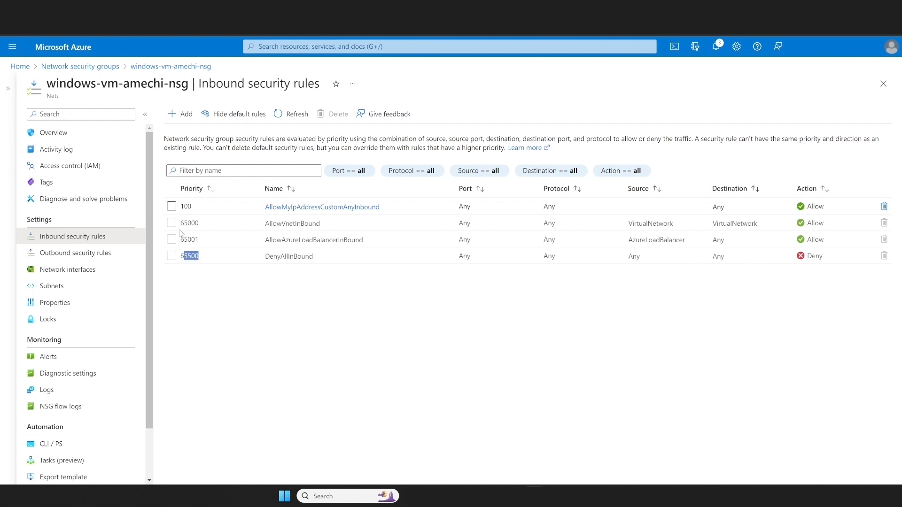
double_click(186, 207)
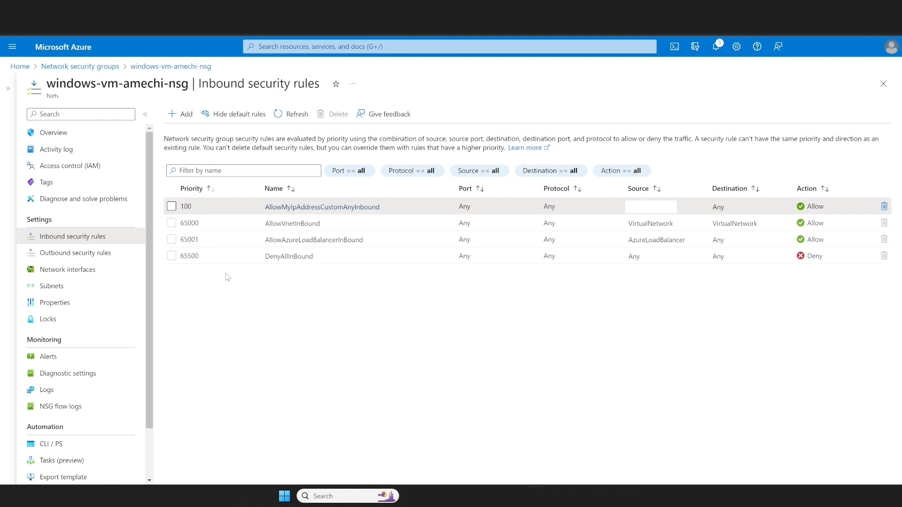
left_click(8, 88)
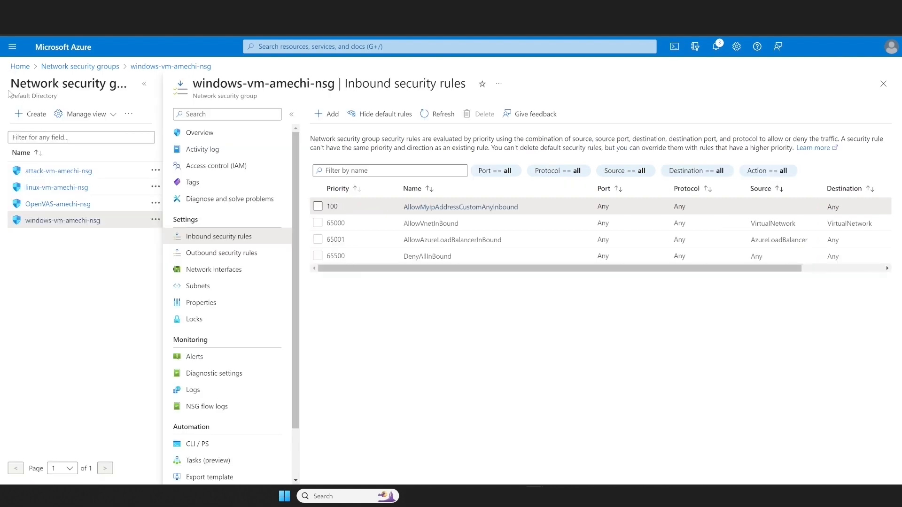
Step: Delete the DANGERAllowAnyCustomAnyInbound and SSH rules from linux-vm-amechi-nsg
left_click(43, 188)
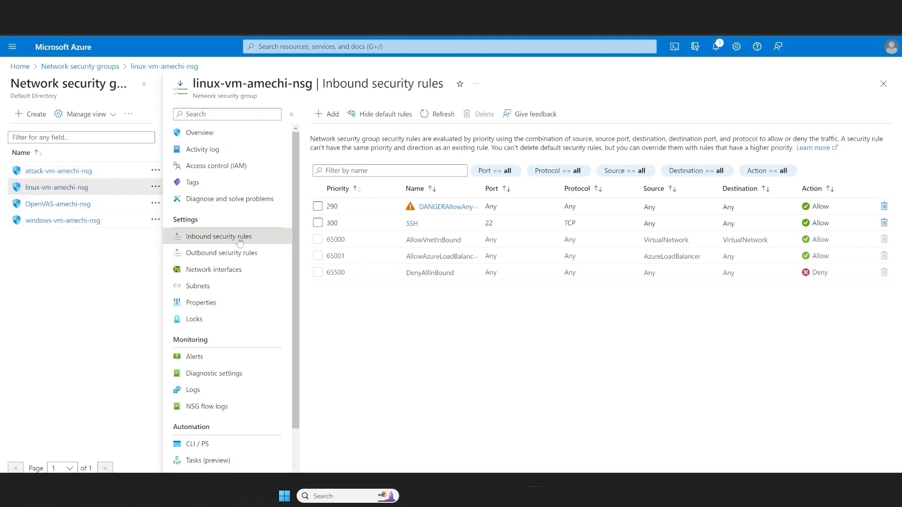
left_click(883, 207)
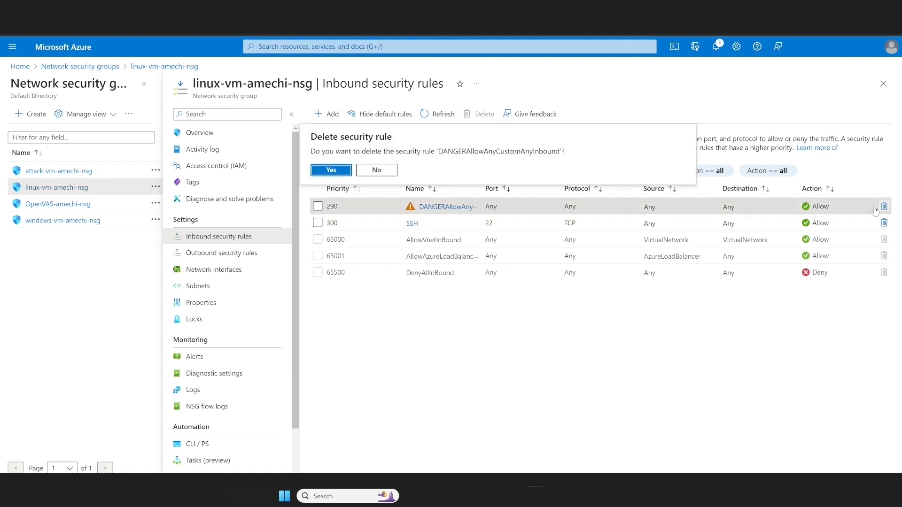
left_click(338, 170)
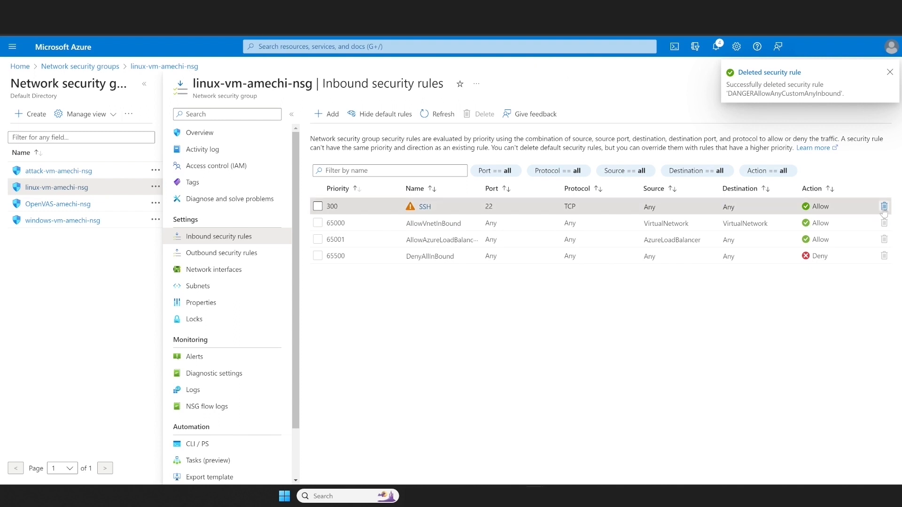
left_click(884, 206)
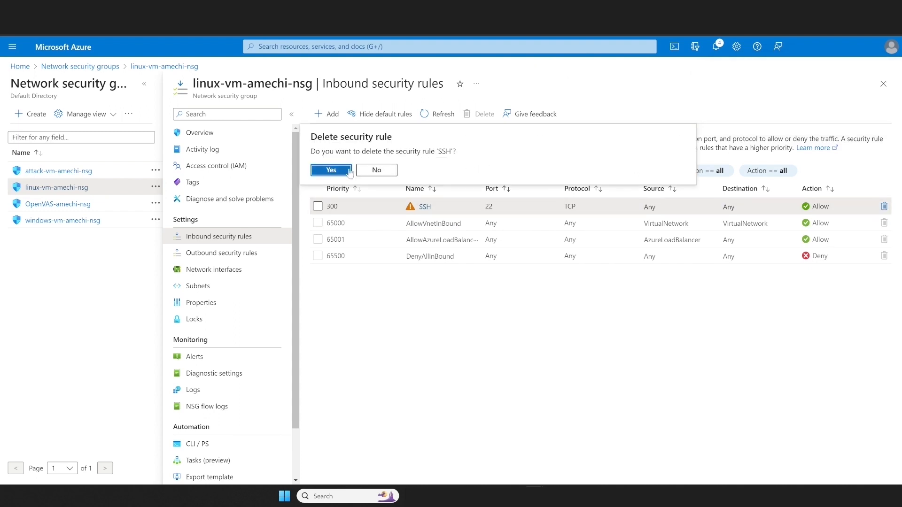
left_click(330, 173)
Step: Add an inbound rule allowing any port (*) only from My IP address
left_click(329, 114)
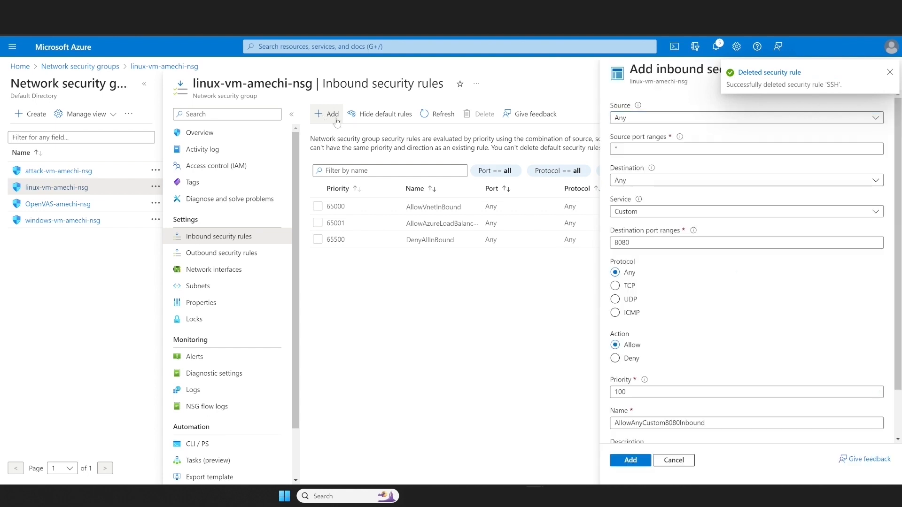
left_click(790, 117)
left_click(743, 165)
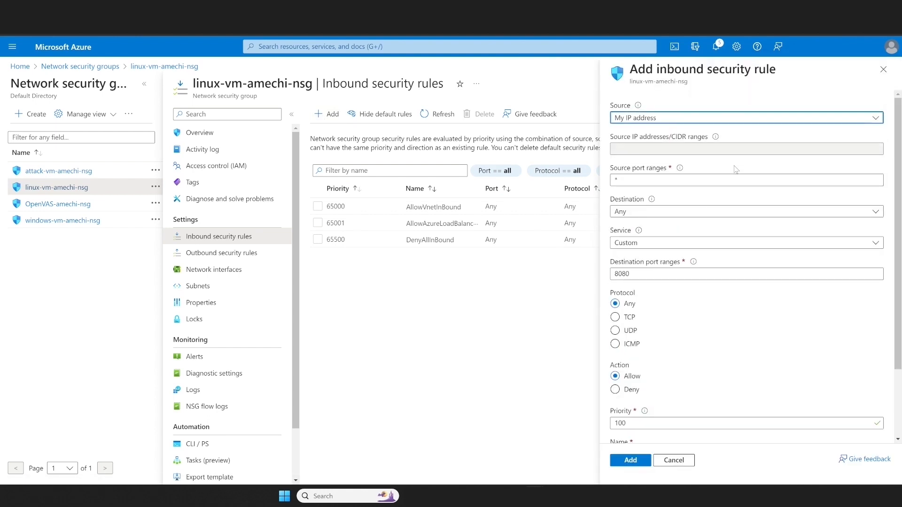
left_click_drag(639, 274, 579, 277)
type("*")
scroll(620, 273, "down", 2)
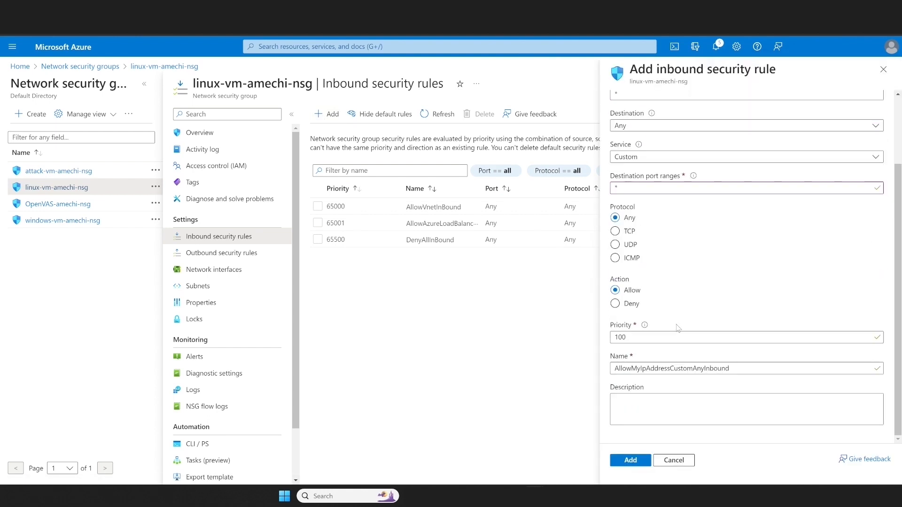
left_click(632, 461)
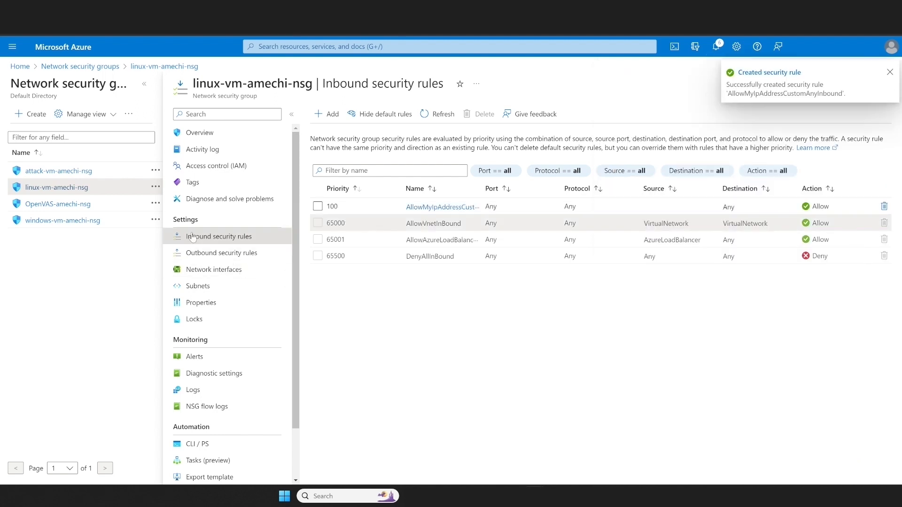
left_click(85, 172)
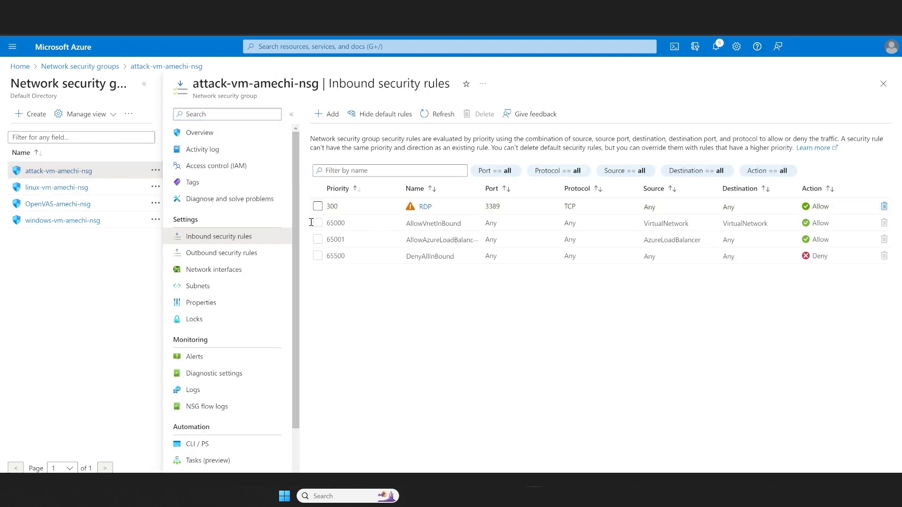
Step: Delete the RDP rule and add an inbound rule allowing port * from My IP address
left_click(884, 207)
left_click(331, 170)
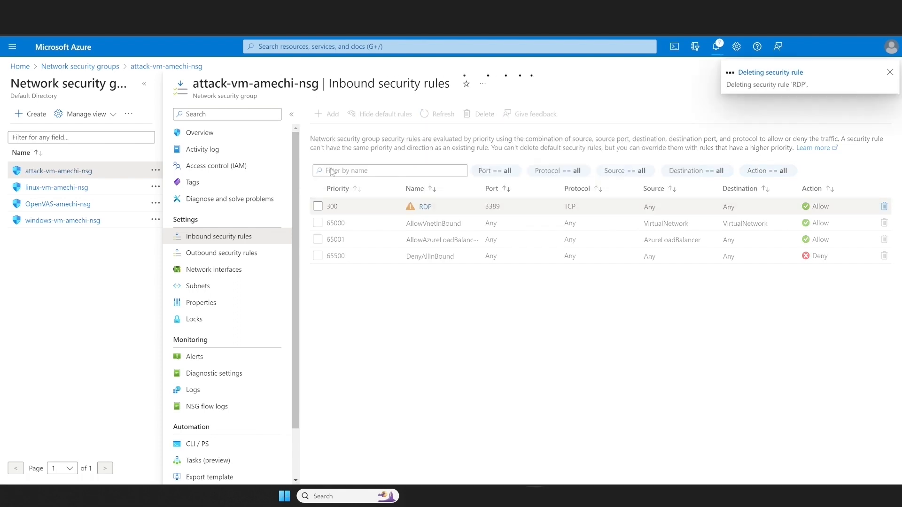
left_click(328, 114)
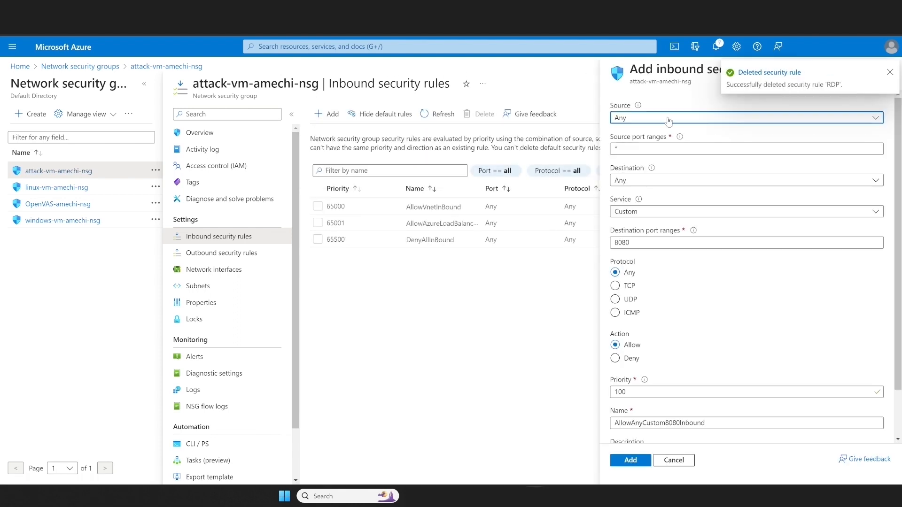
left_click(657, 117)
left_click(657, 165)
left_click_drag(640, 273, 580, 267)
type("*")
left_click(712, 333)
left_click(630, 461)
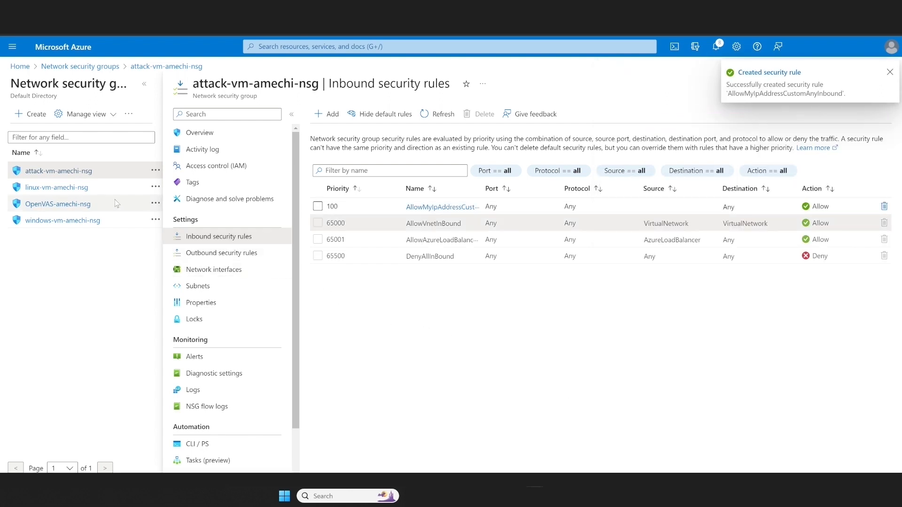
left_click(50, 174)
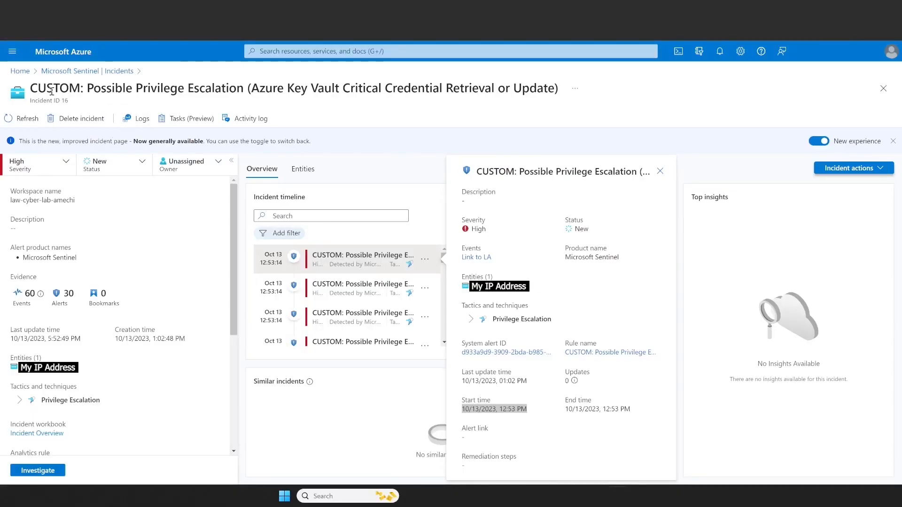
Step: From incident 16, open the Privilege Escalation (Azure Key Vault) analytics rule for editing
left_click_drag(75, 104, 31, 107)
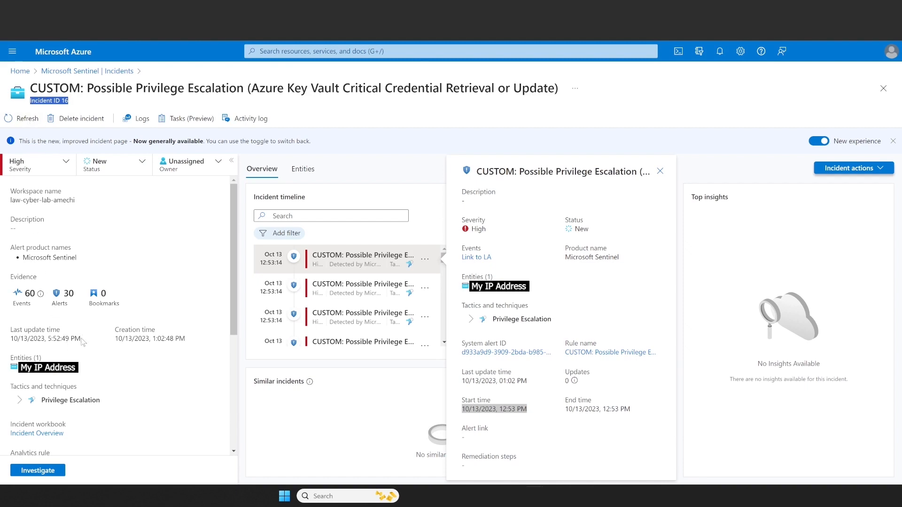
left_click_drag(82, 340, 27, 336)
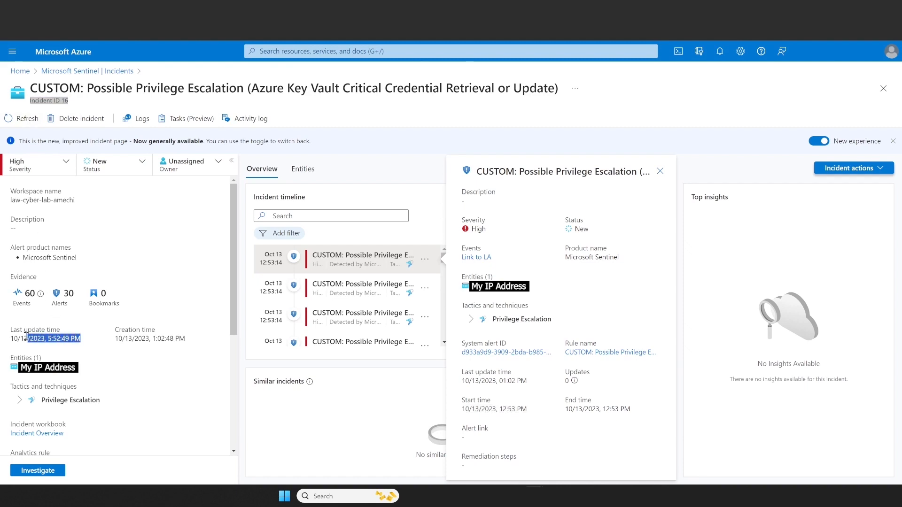
left_click(57, 325)
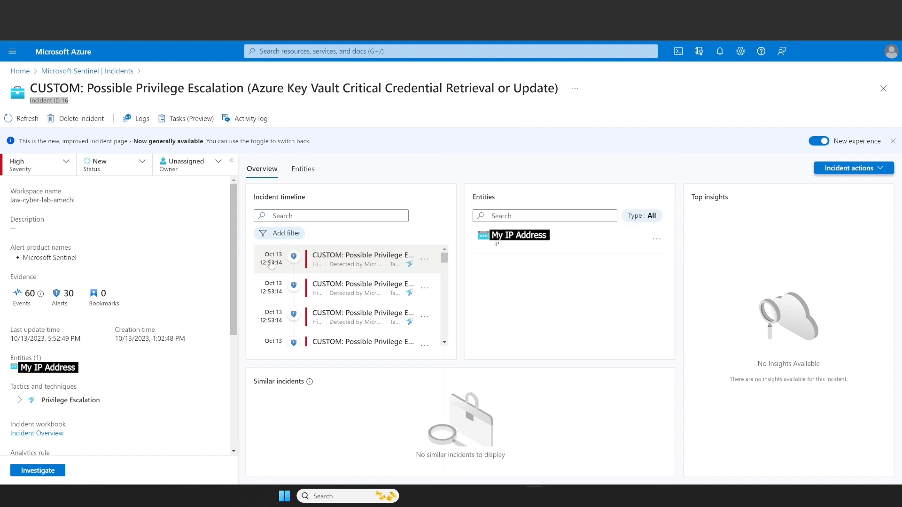
scroll(232, 298, "down", 5)
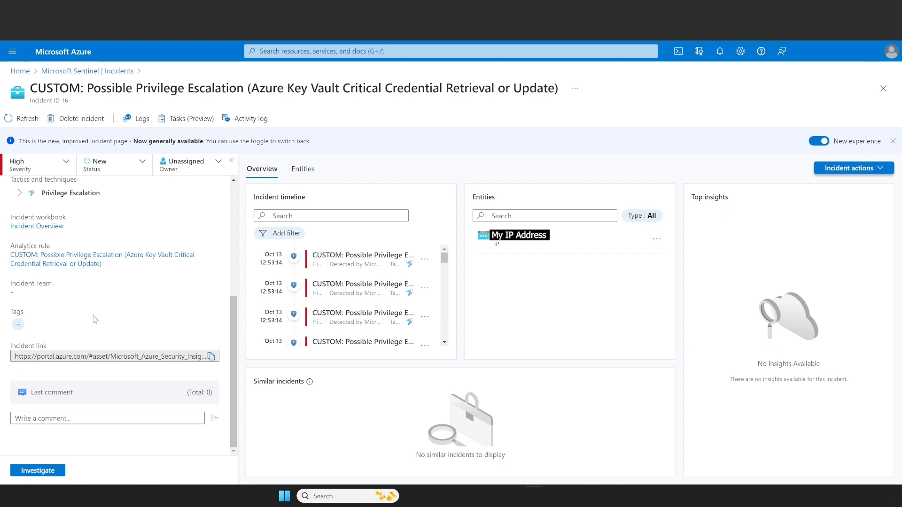
left_click(91, 264)
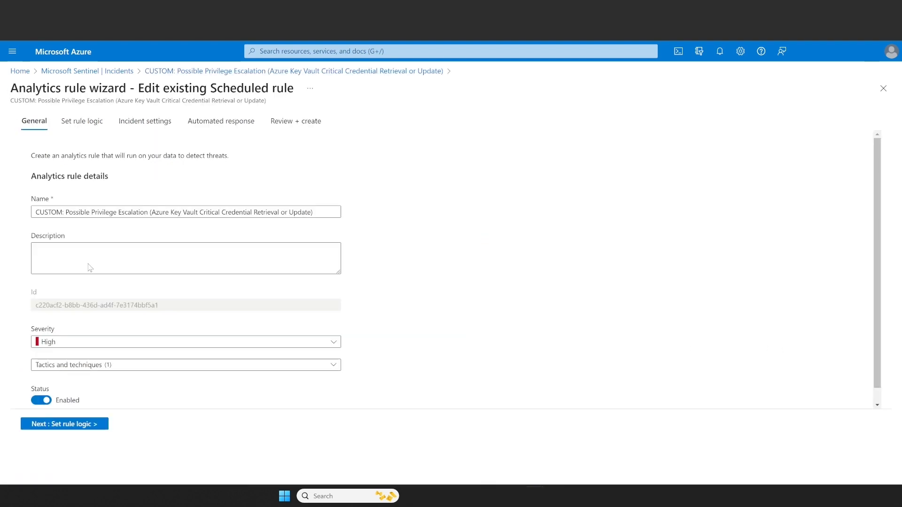
Step: Show the Set rule logic tab and enlarge the Key Vault SecretGet/SecretSet rule query
left_click(76, 122)
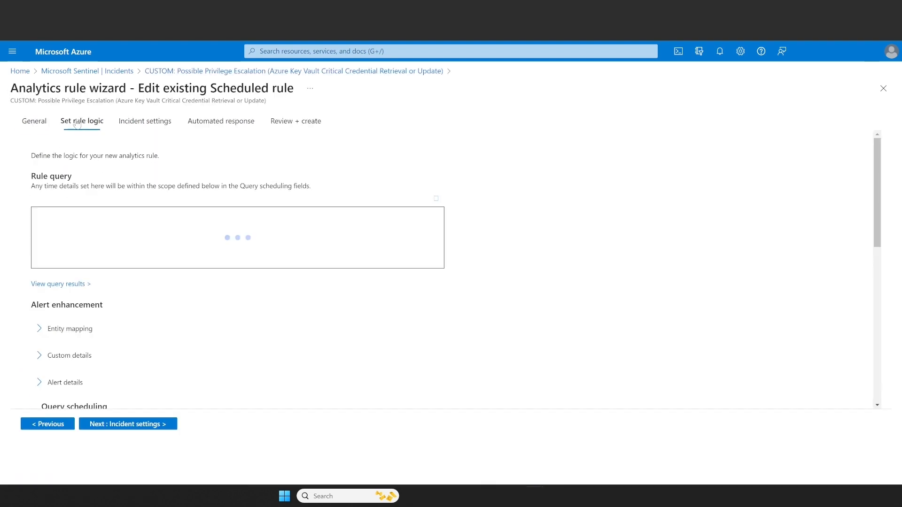
left_click(437, 199)
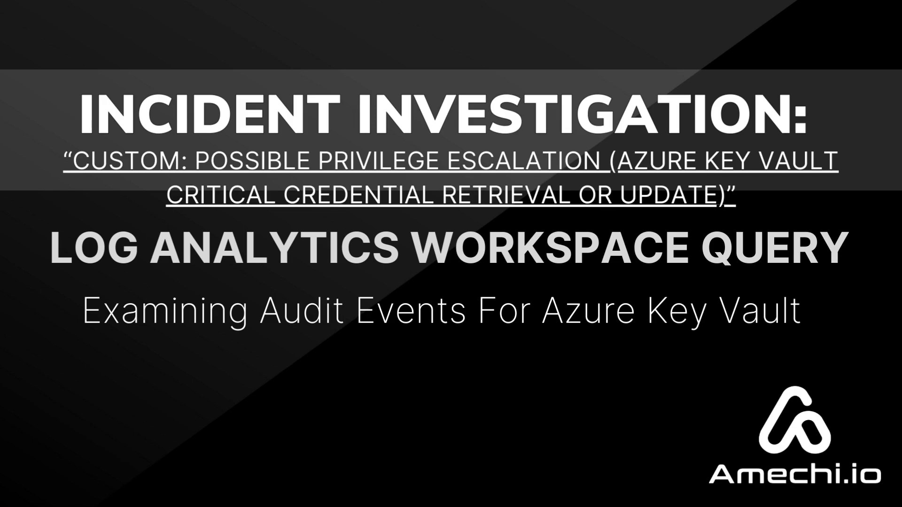
Step: Run the Key Vault AuditEvent query and check the third event's identity_claim_unique_name_s caller
left_click(339, 139)
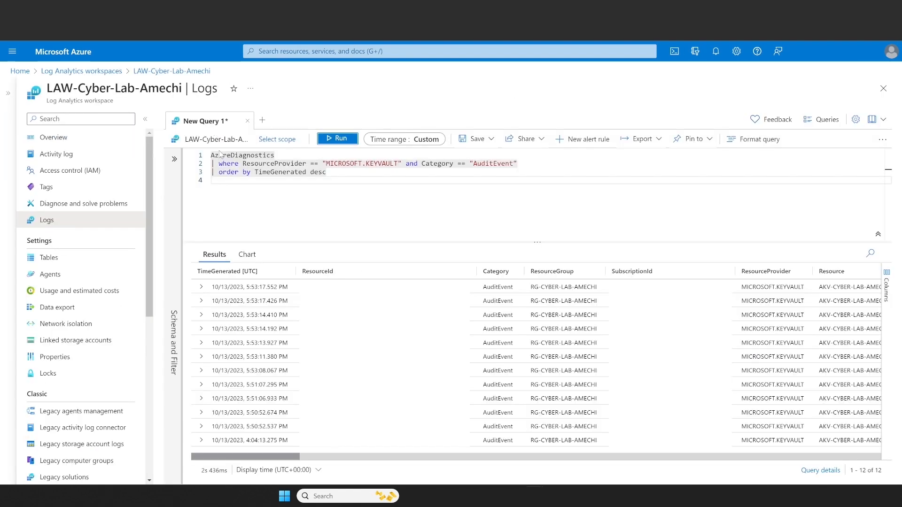
left_click(202, 315)
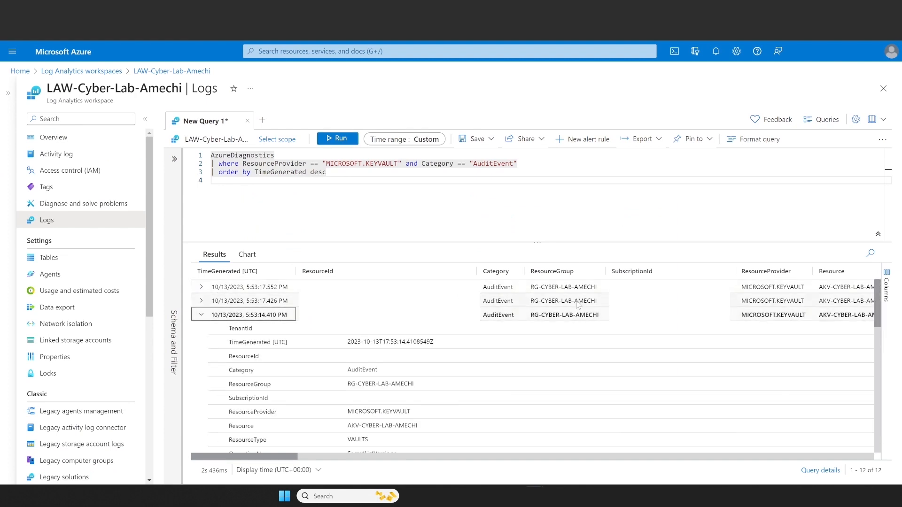
scroll(883, 347, "down", 3)
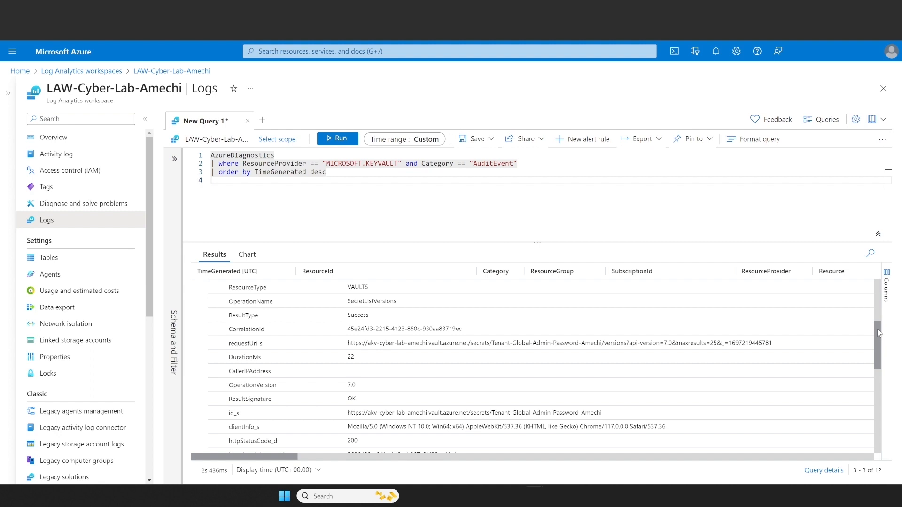
left_click_drag(878, 333, 875, 397)
left_click(542, 324)
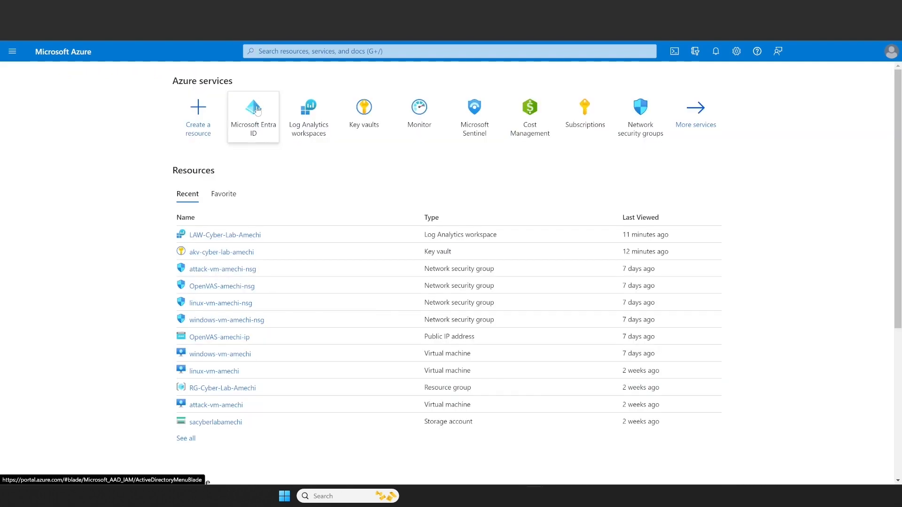
left_click(253, 113)
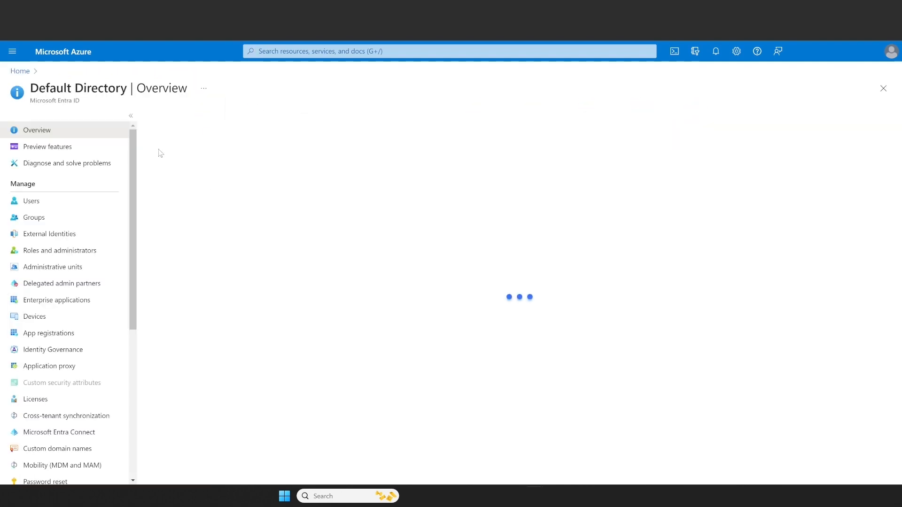
Step: Search Users for 'attacker', open that account and copy its user principal name
left_click(32, 202)
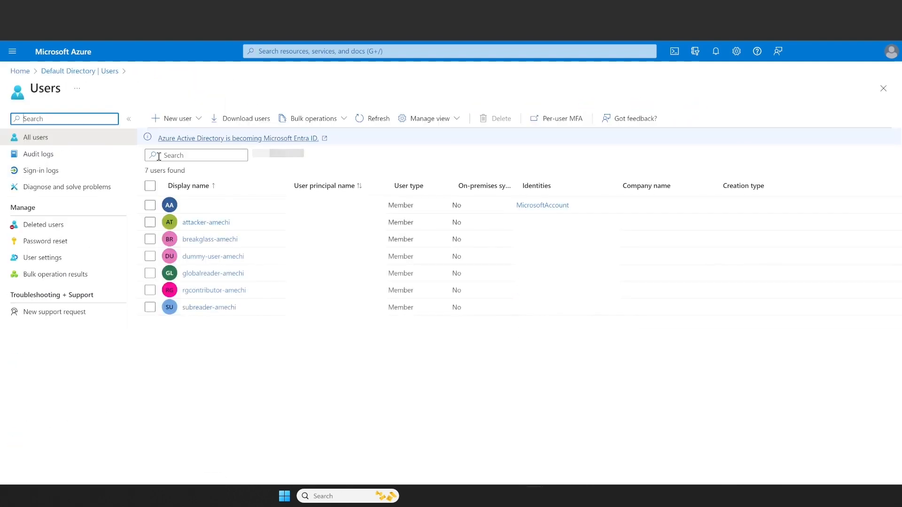
left_click(178, 152)
type("attacker")
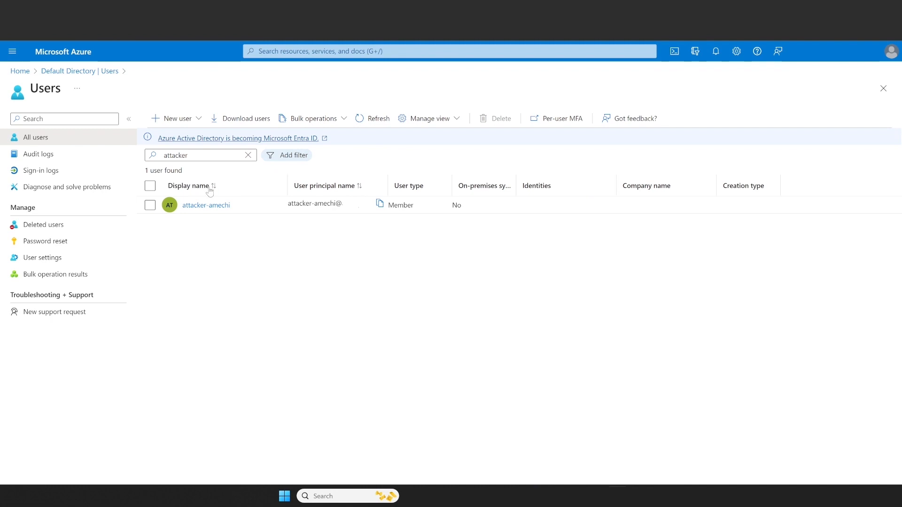
left_click(207, 205)
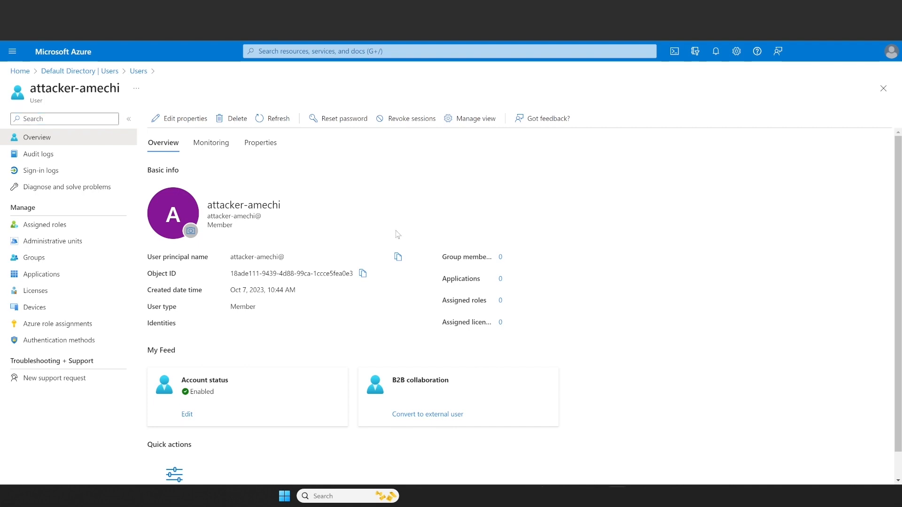
left_click(398, 257)
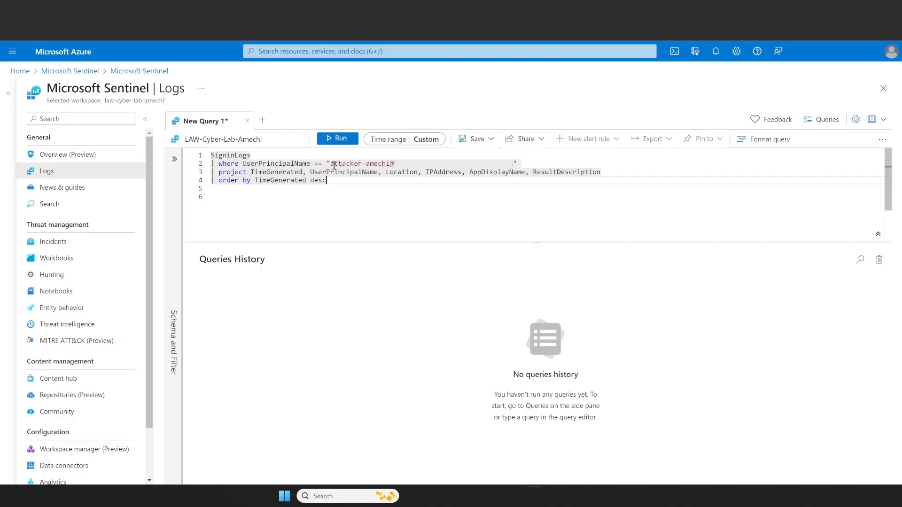
Step: Run the SigninLogs query filtered on the attacker's UPN, then open incident 16's investigation
left_click_drag(330, 163, 386, 164)
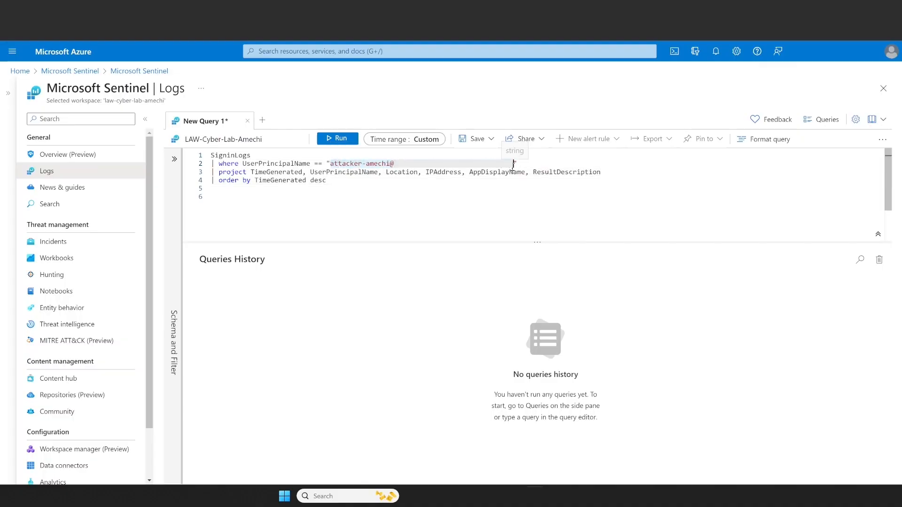
left_click(339, 139)
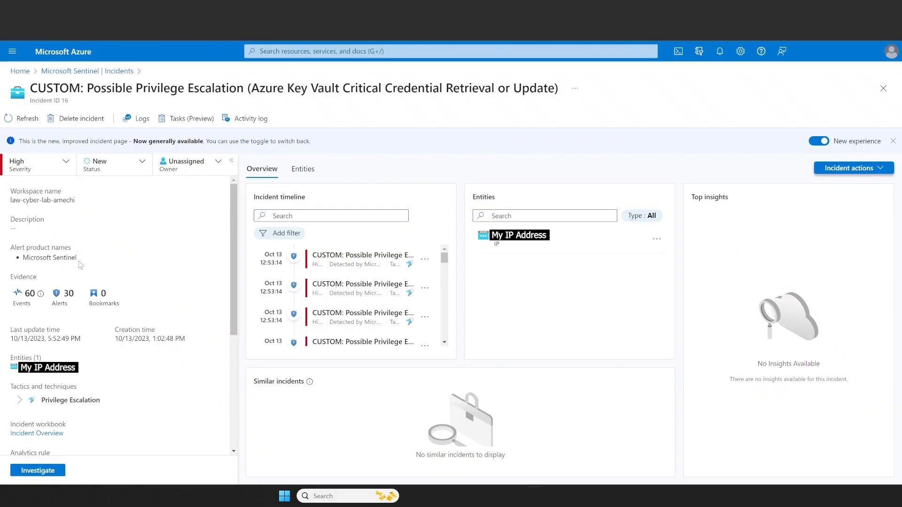
left_click(36, 472)
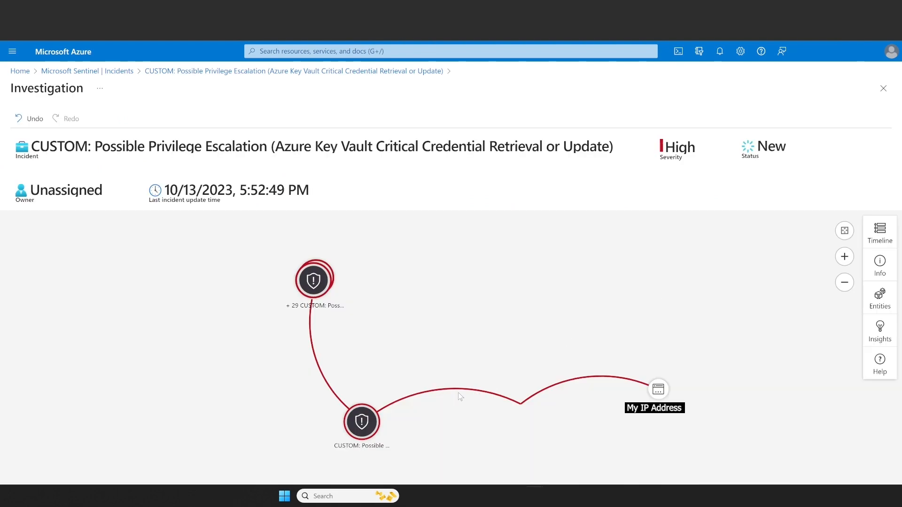
Step: Inspect the single alert node and the +29 grouped alert node, then collapse the details panel
left_click(368, 423)
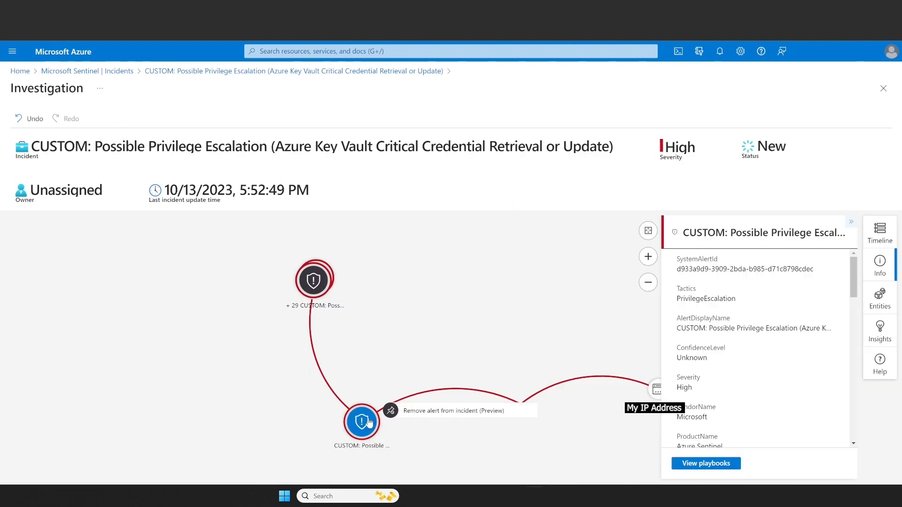
left_click(314, 283)
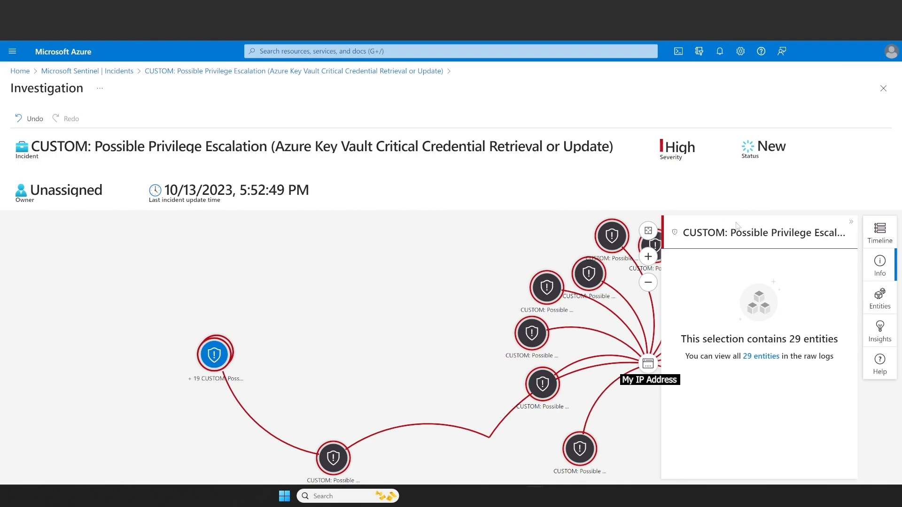
left_click(850, 221)
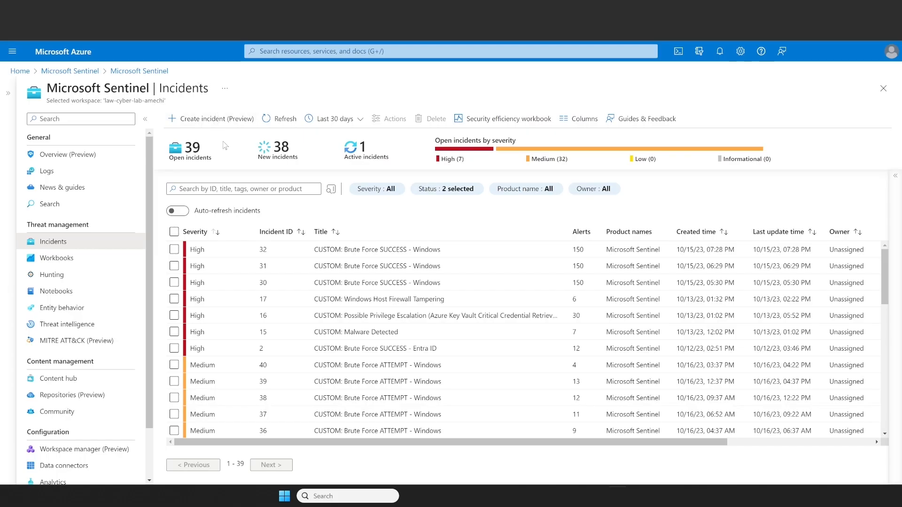
Step: Preview incident 15 in the list, then open its full details page with 438 events and 7 alerts
left_click(244, 330)
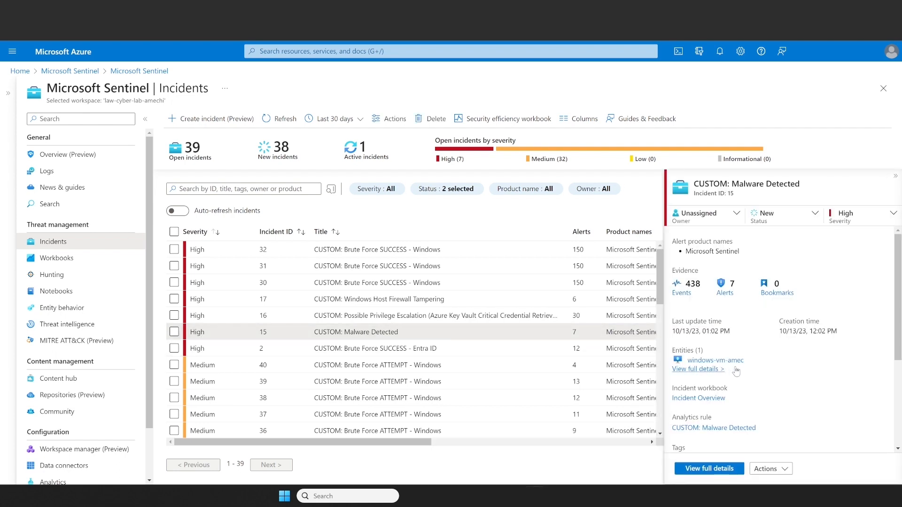
left_click_drag(898, 300, 898, 393)
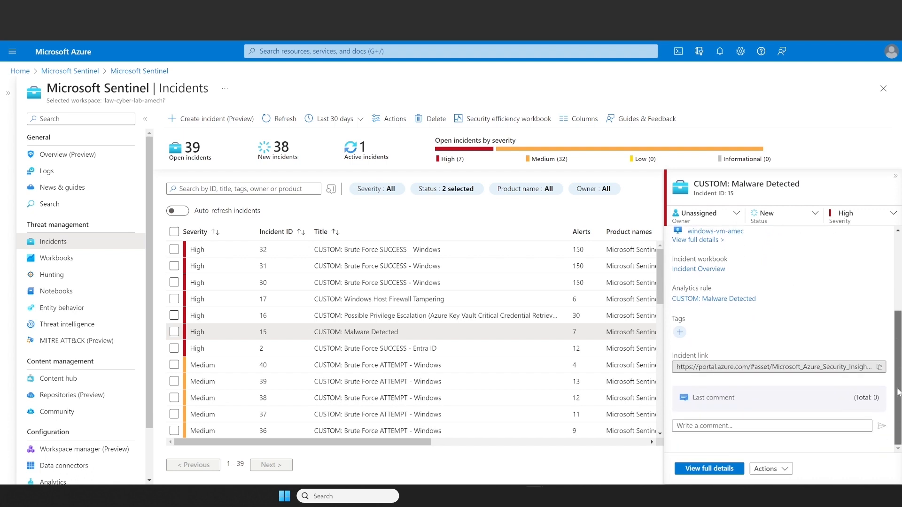
scroll(781, 364, "up", 3)
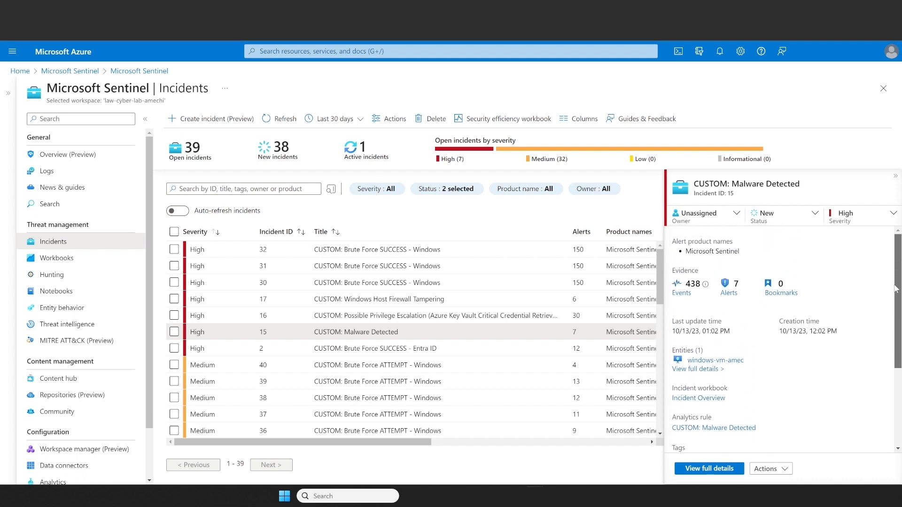
left_click(709, 469)
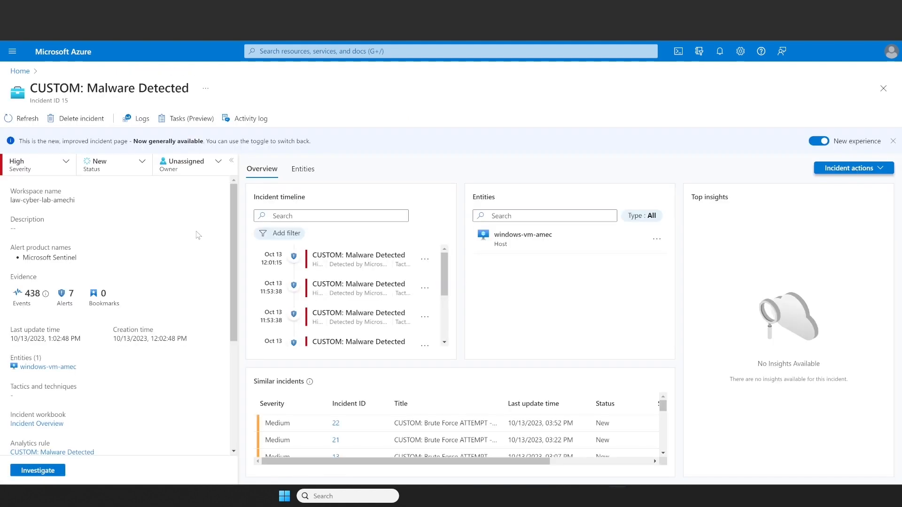
scroll(224, 249, "down", 2)
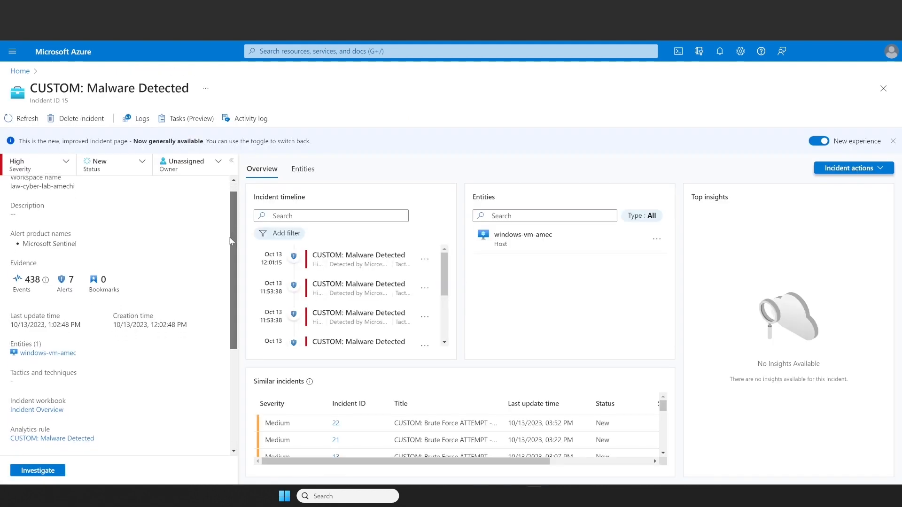
scroll(225, 268, "down", 5)
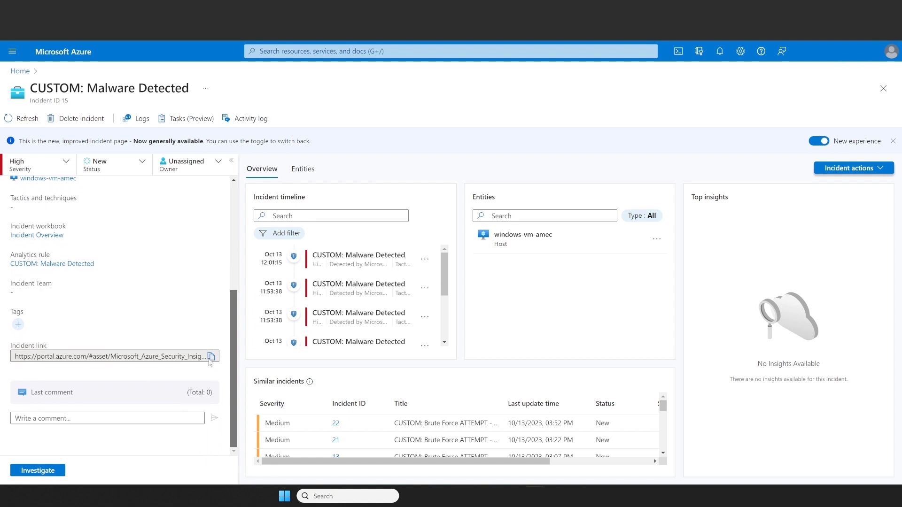
scroll(222, 351, "up", 7)
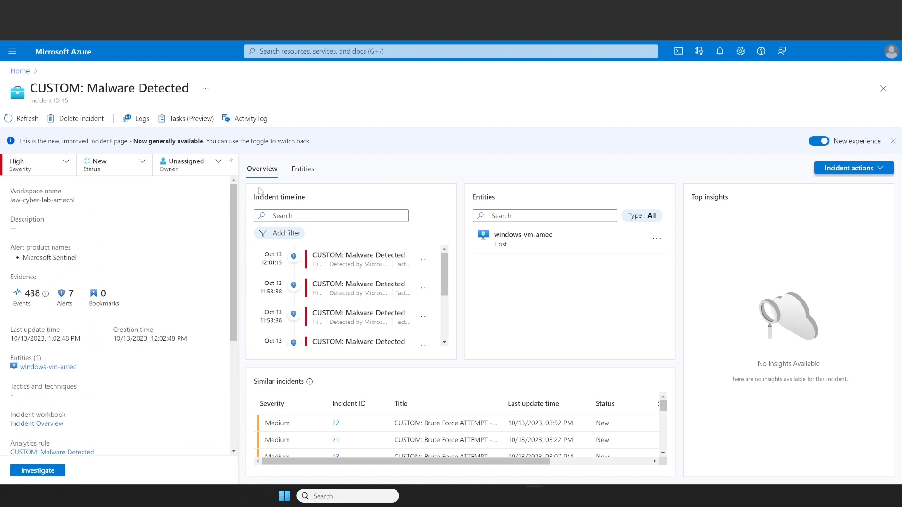
left_click(302, 170)
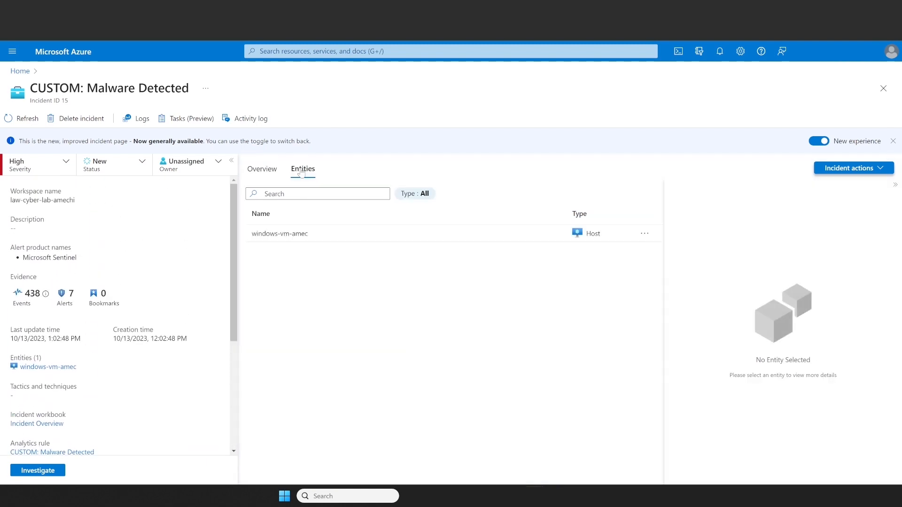
left_click(262, 170)
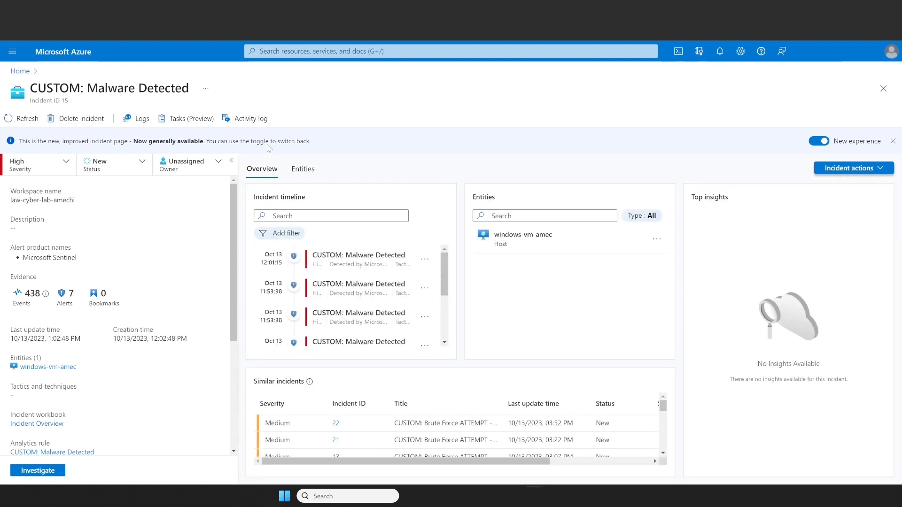
left_click(257, 121)
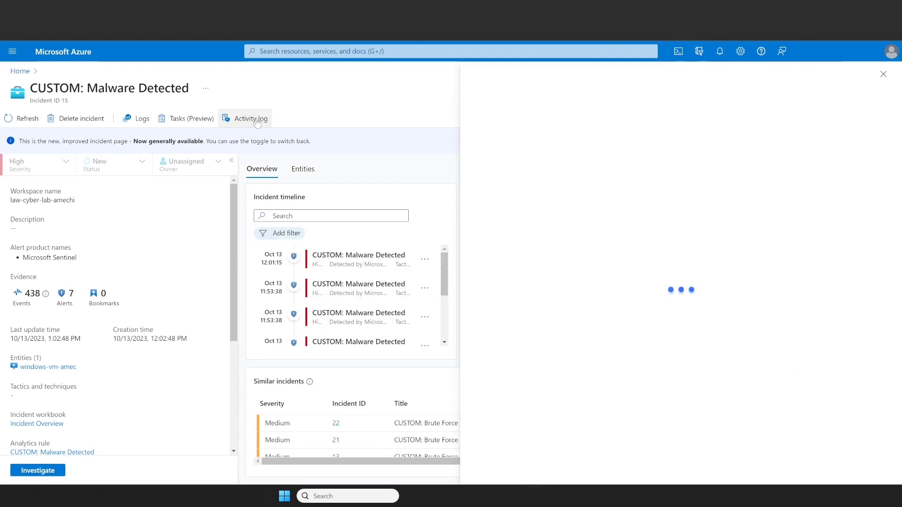
scroll(897, 178, "down", 3)
scroll(887, 183, "up", 2)
scroll(887, 183, "up", 1)
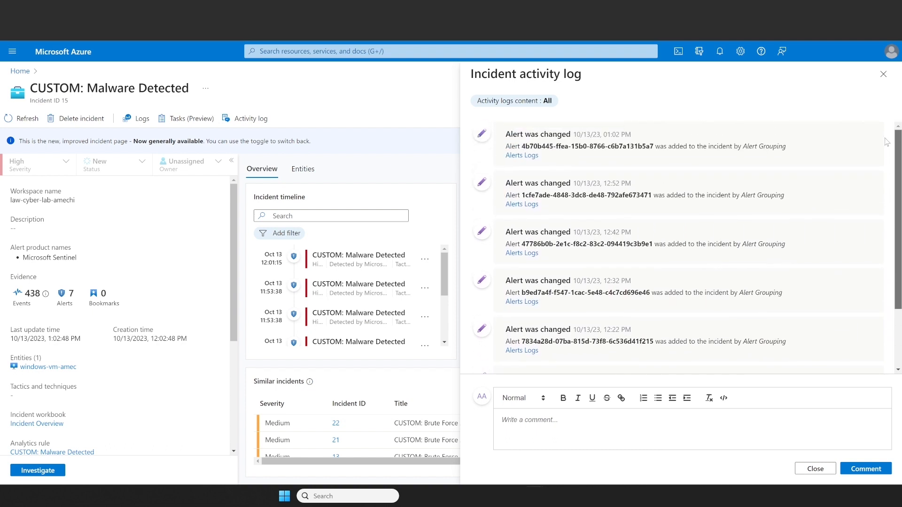
left_click(883, 74)
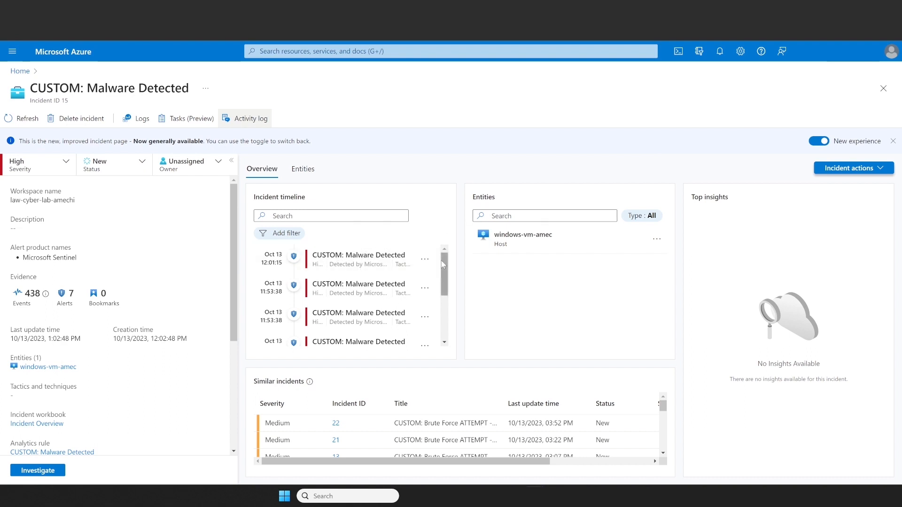
left_click_drag(445, 264, 445, 328)
scroll(356, 289, "up", 5)
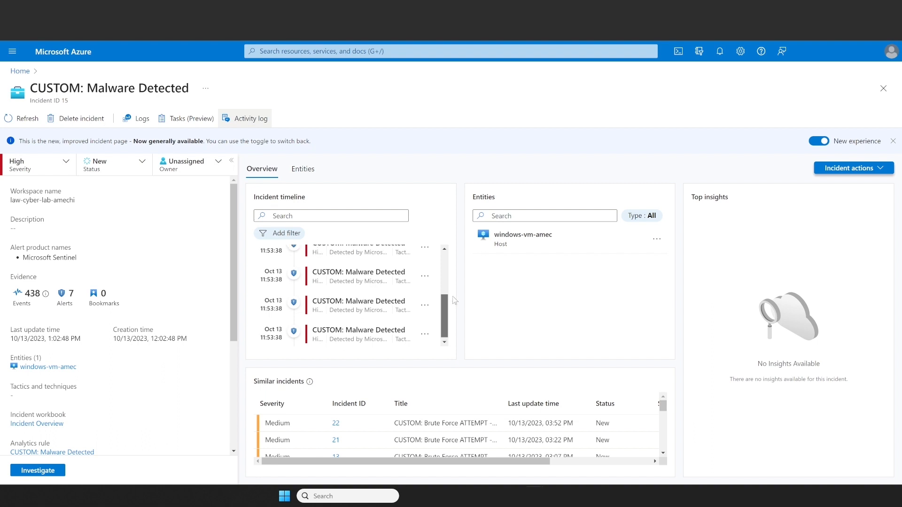
Step: Open the malware incident's investigation graph and ungroup its alerts into individual nodes
left_click(28, 474)
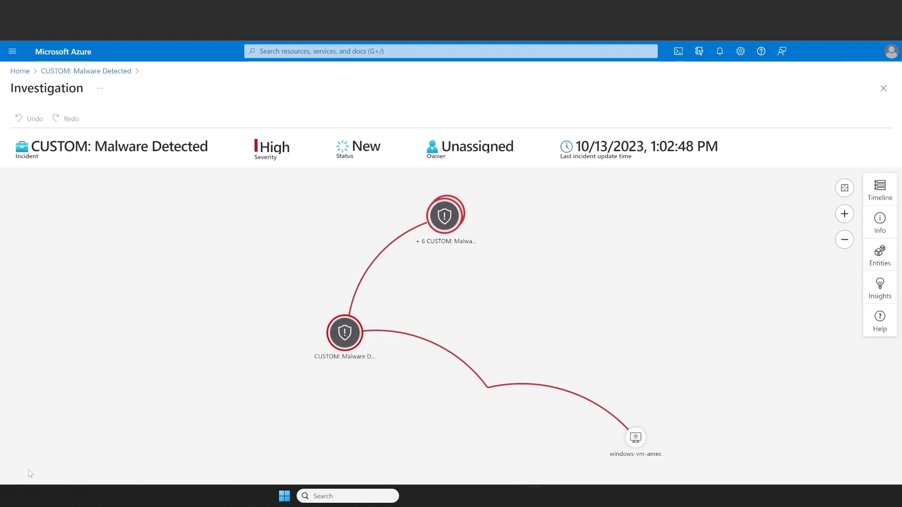
mouse_move(640, 438)
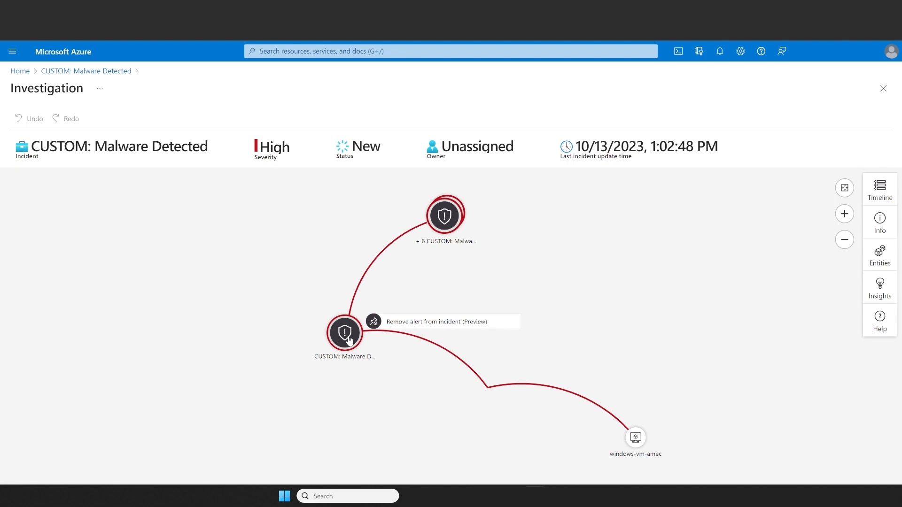
mouse_move(442, 219)
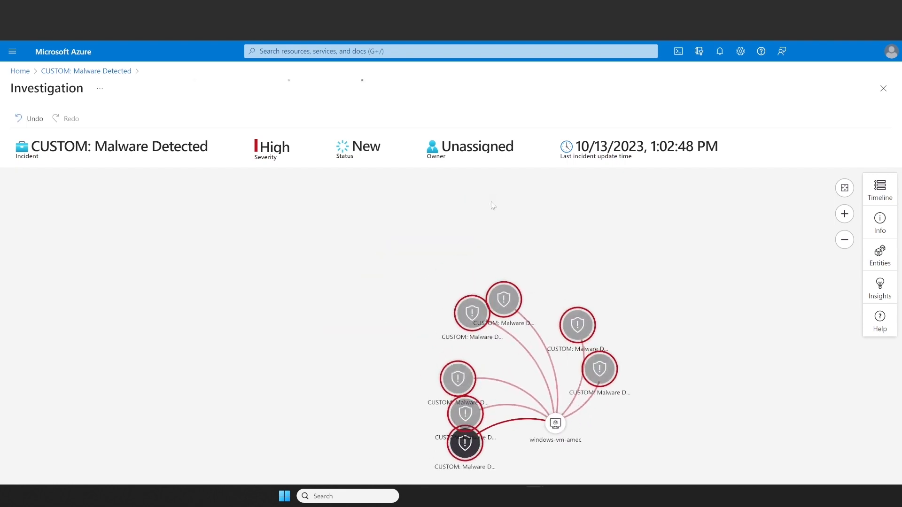
left_click(845, 188)
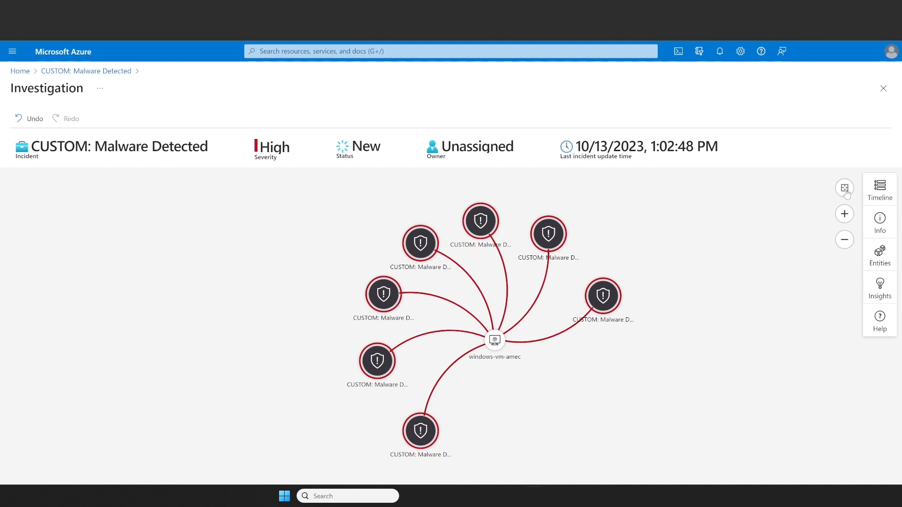
Step: Review four malware alert nodes and the alert timeline, then return to the incident overview
left_click(429, 437)
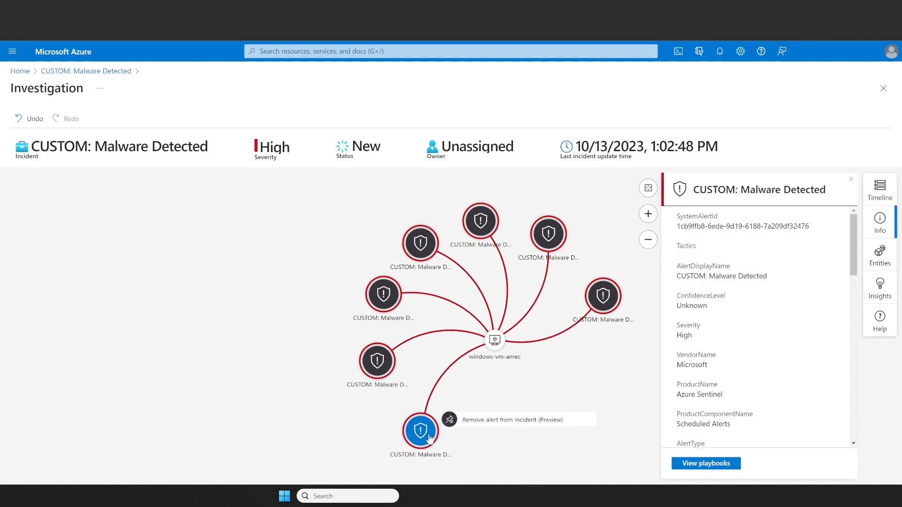
left_click(385, 296)
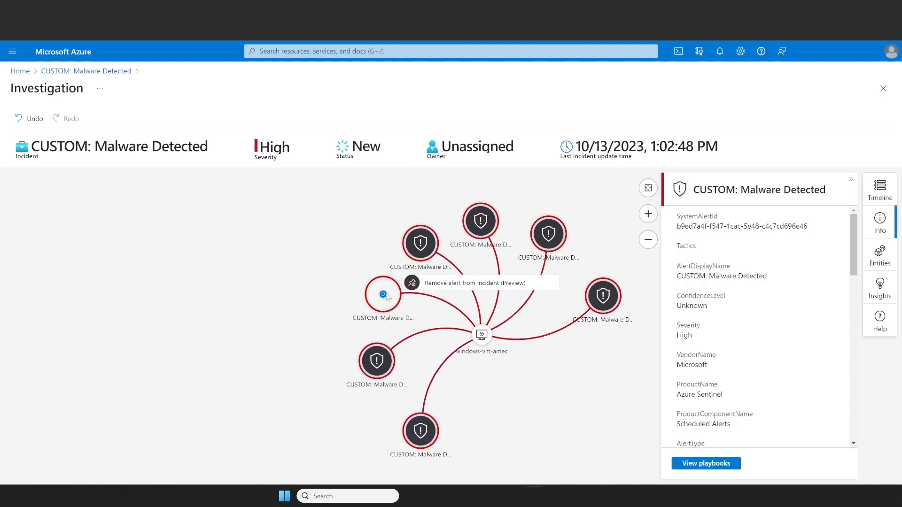
left_click(377, 367)
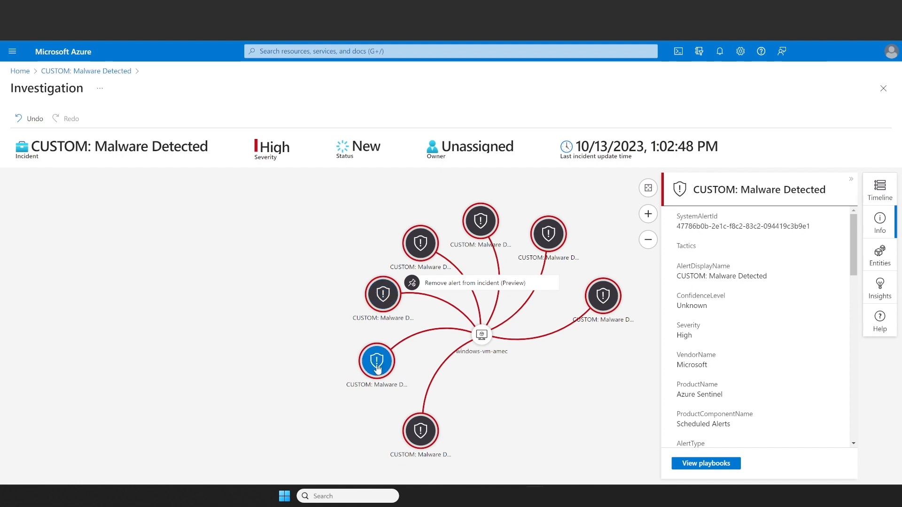
left_click(482, 230)
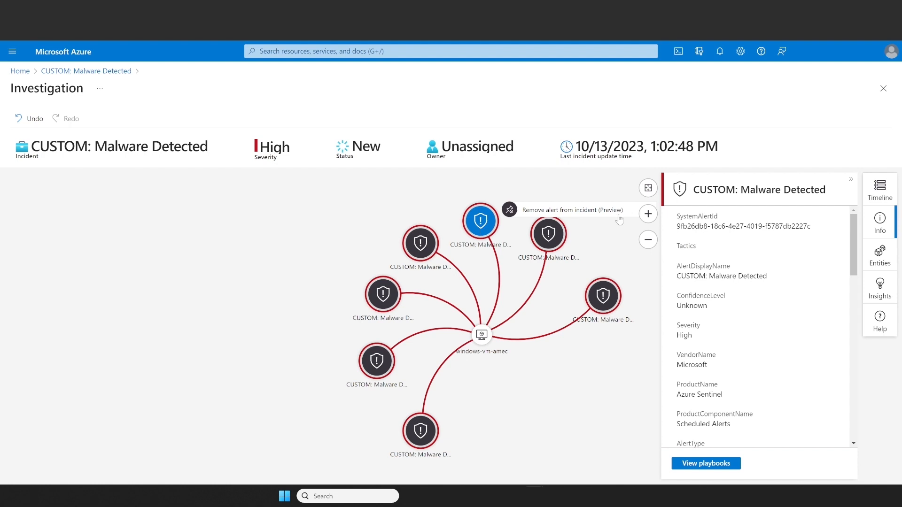
left_click(882, 199)
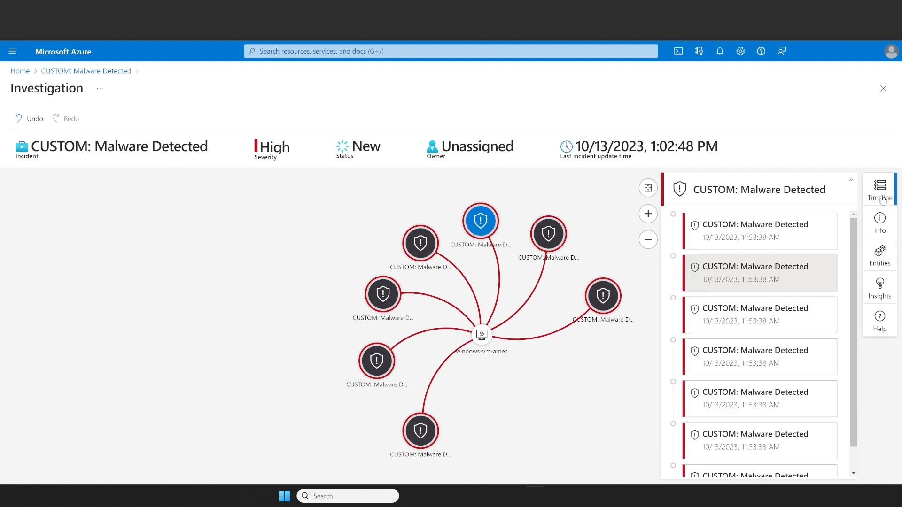
left_click(96, 73)
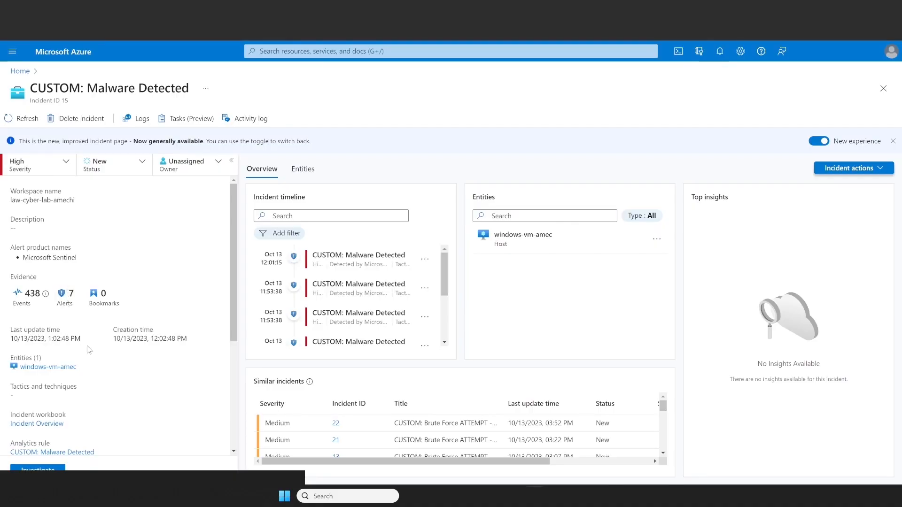
Step: Open the CUSTOM: Malware Detected rule and view its query for events 1116 and 1117
scroll(87, 346, "down", 2)
left_click(73, 403)
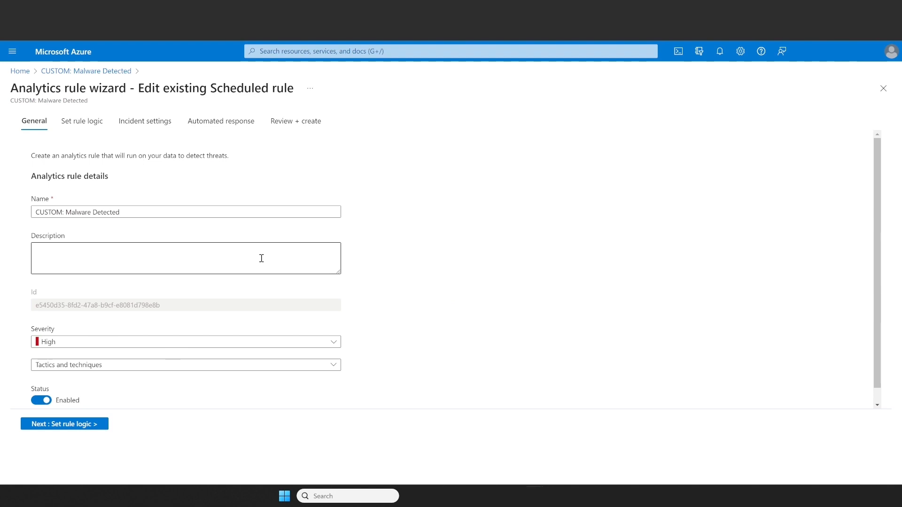
left_click(92, 125)
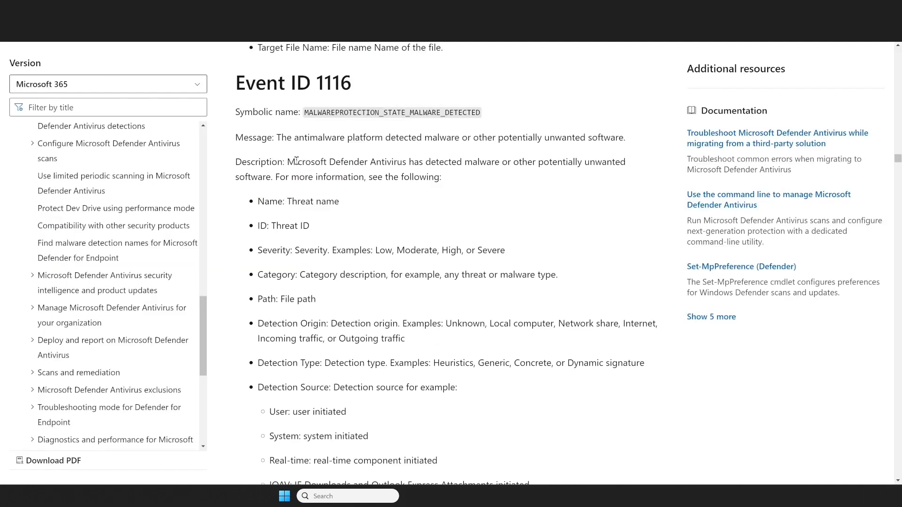
left_click_drag(288, 162, 276, 177)
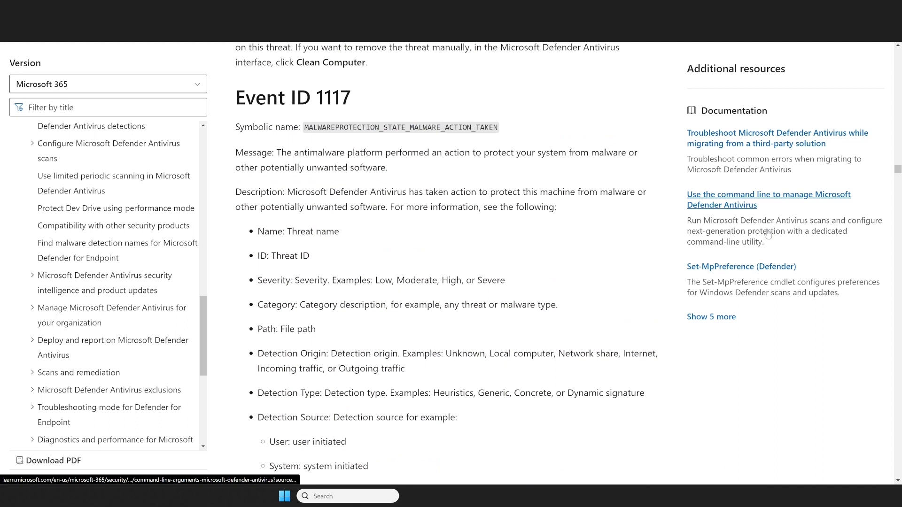
left_click_drag(288, 192, 389, 206)
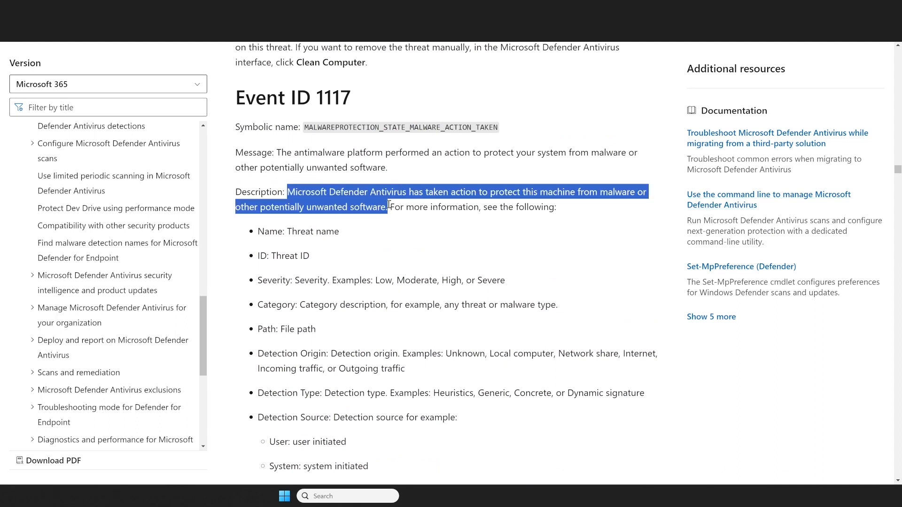
left_click(498, 252)
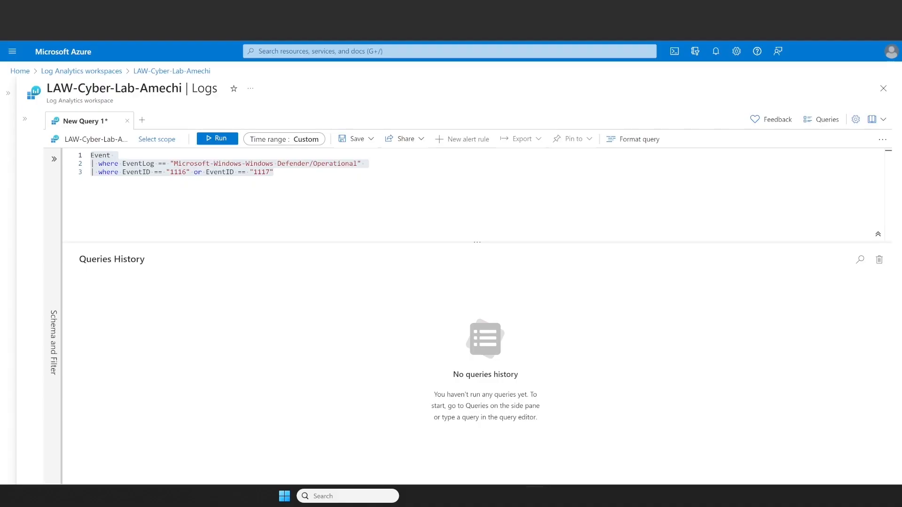
Step: Run the 1116/1117 query and expand the second of 73 results to its RenderedDescription
left_click(217, 139)
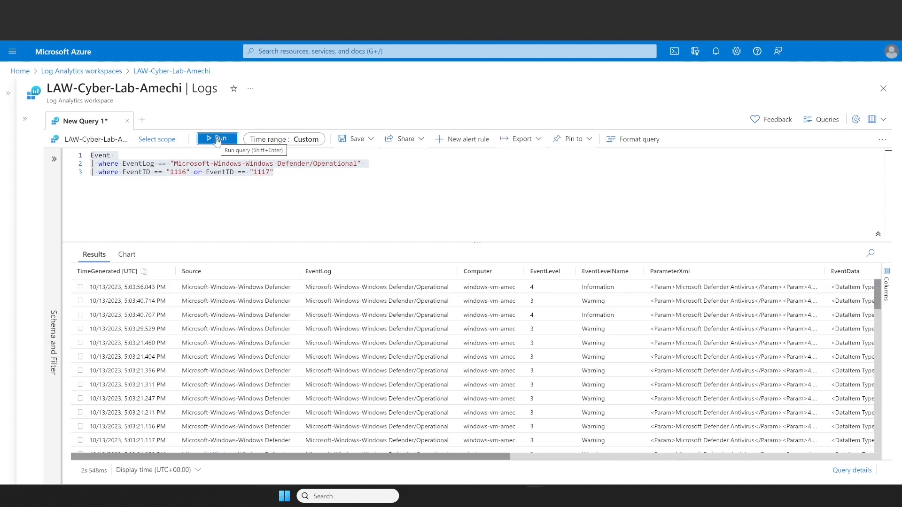
scroll(845, 404, "down", 10)
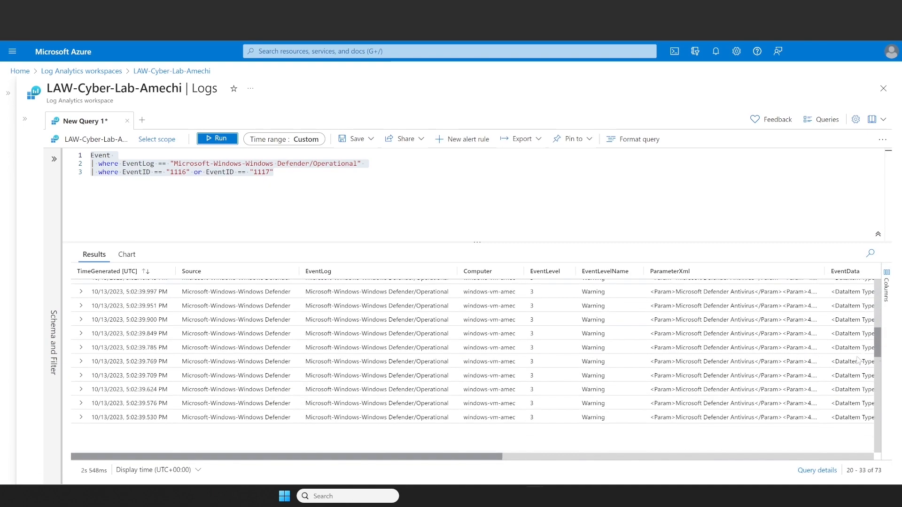
scroll(846, 404, "up", 10)
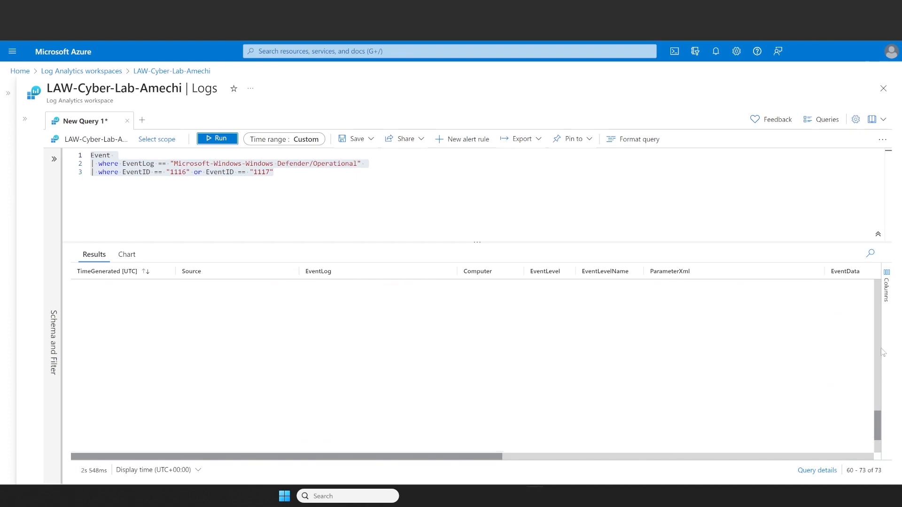
left_click(81, 301)
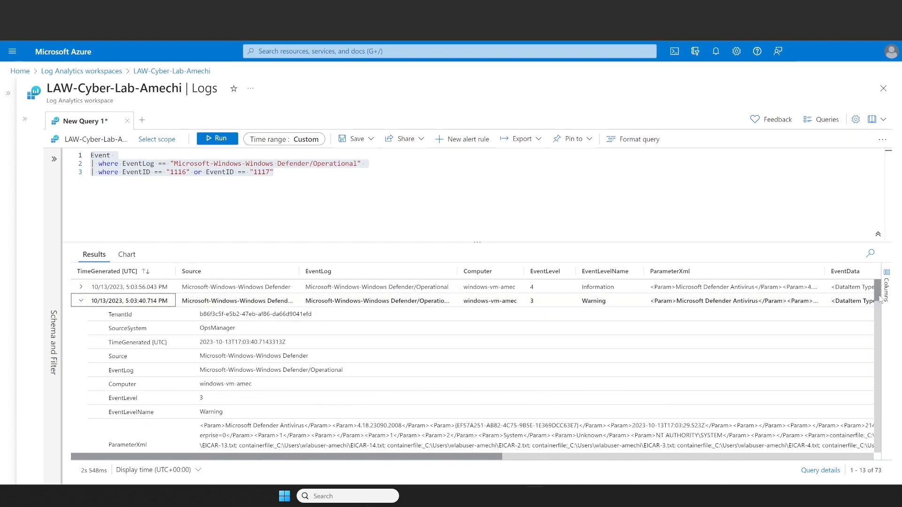
scroll(876, 296, "down", 3)
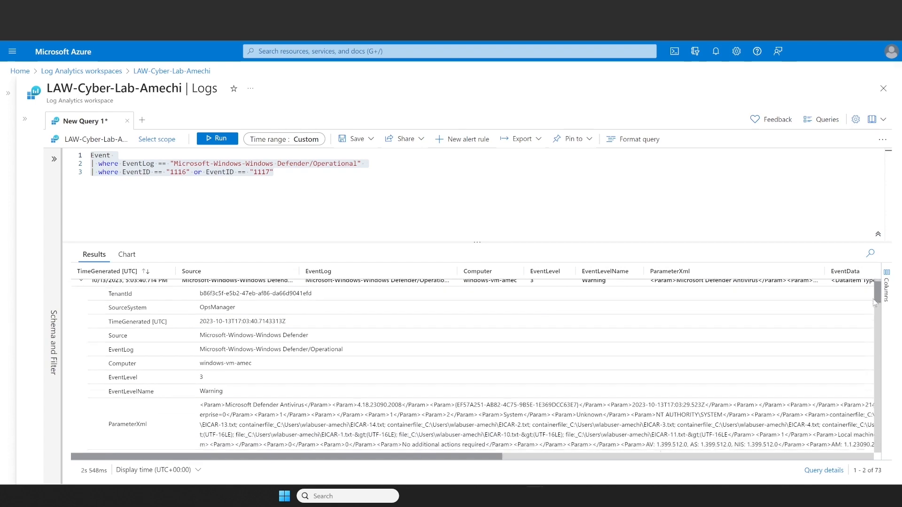
scroll(870, 311, "down", 2)
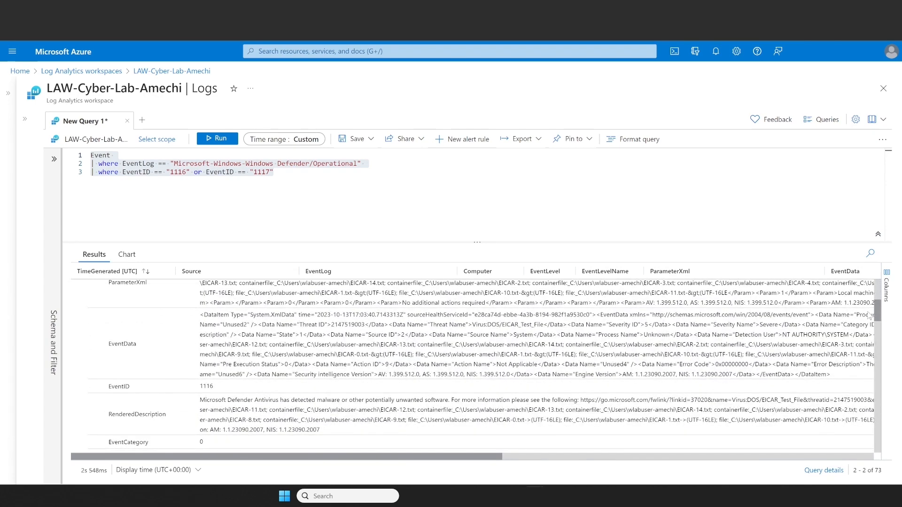
left_click(187, 412)
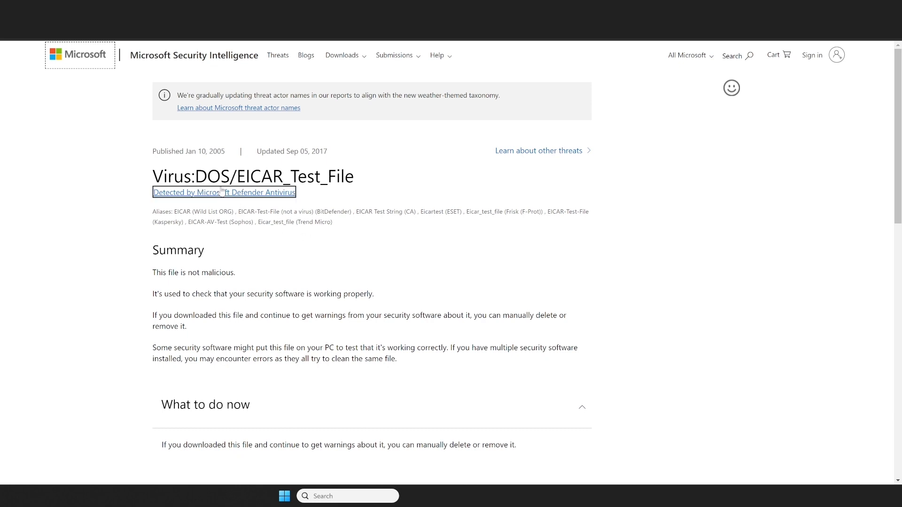
left_click_drag(196, 176, 358, 179)
left_click(331, 251)
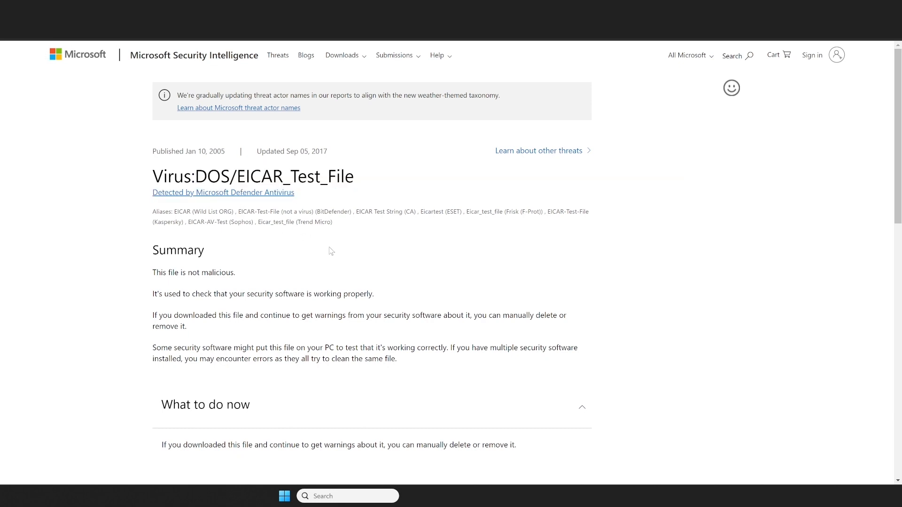
left_click_drag(235, 273, 150, 277)
left_click(317, 321)
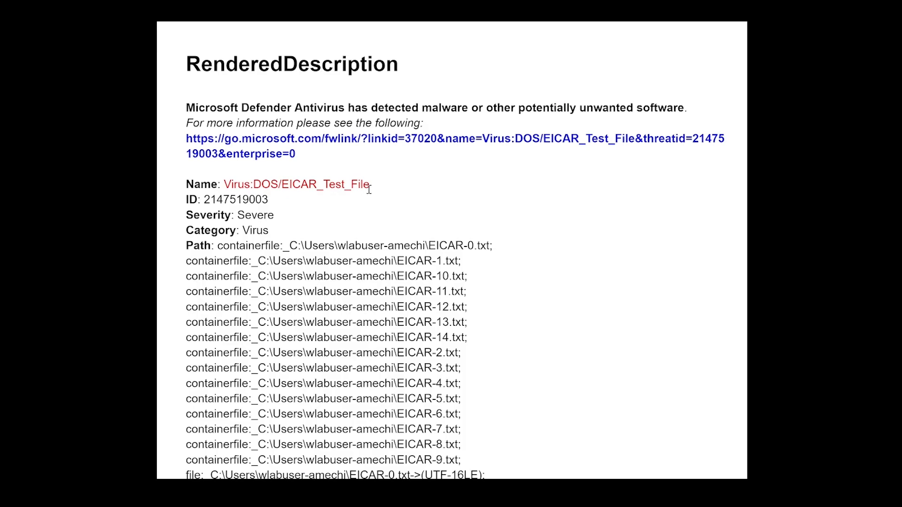
left_click_drag(345, 184, 272, 183)
left_click(298, 190)
scroll(332, 277, "down", 1)
scroll(333, 277, "down", 5)
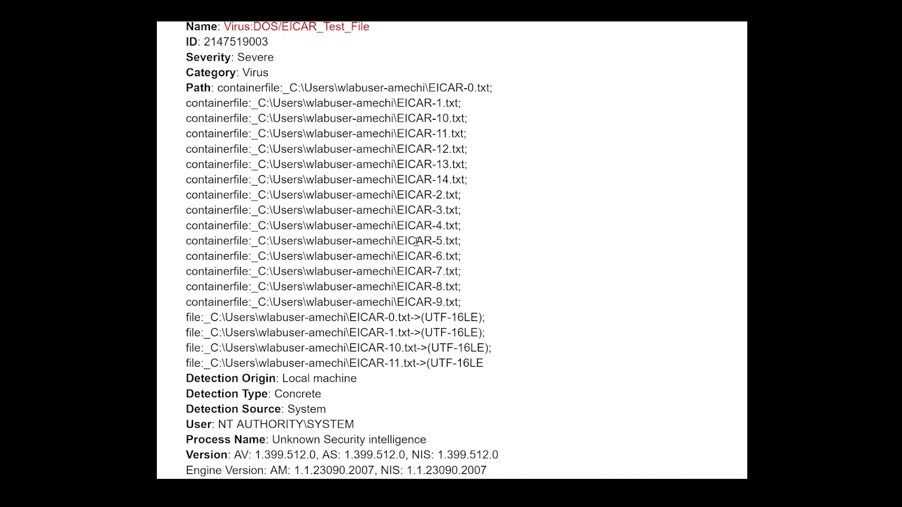
scroll(411, 257, "down", 2)
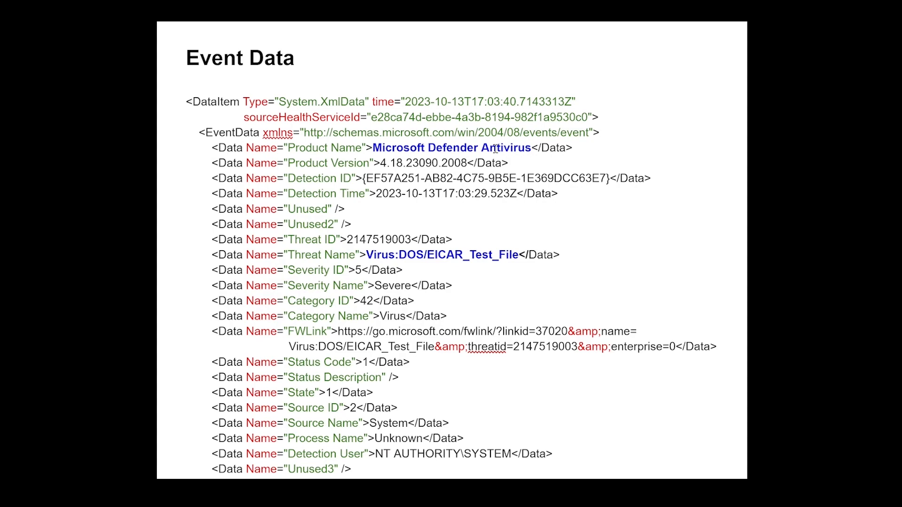
scroll(489, 280, "down", 5)
scroll(490, 281, "down", 2)
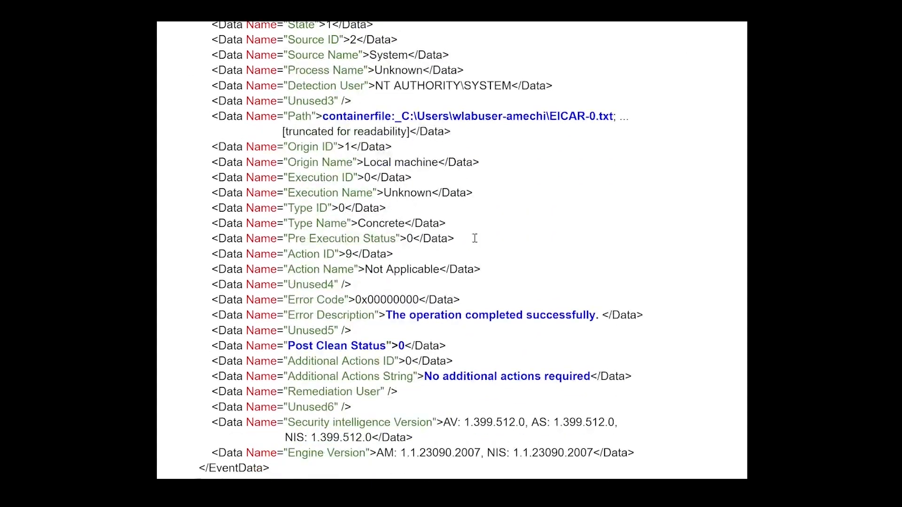
left_click_drag(596, 118, 549, 117)
left_click(524, 149)
scroll(460, 383, "down", 1)
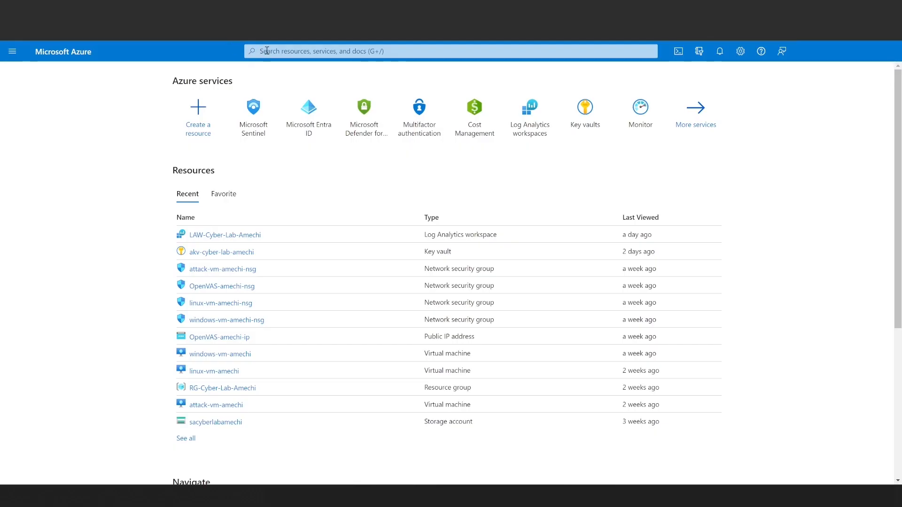
Step: Find Microsoft Defender for Cloud and open the Azure subscription's security recommendations
left_click(267, 51)
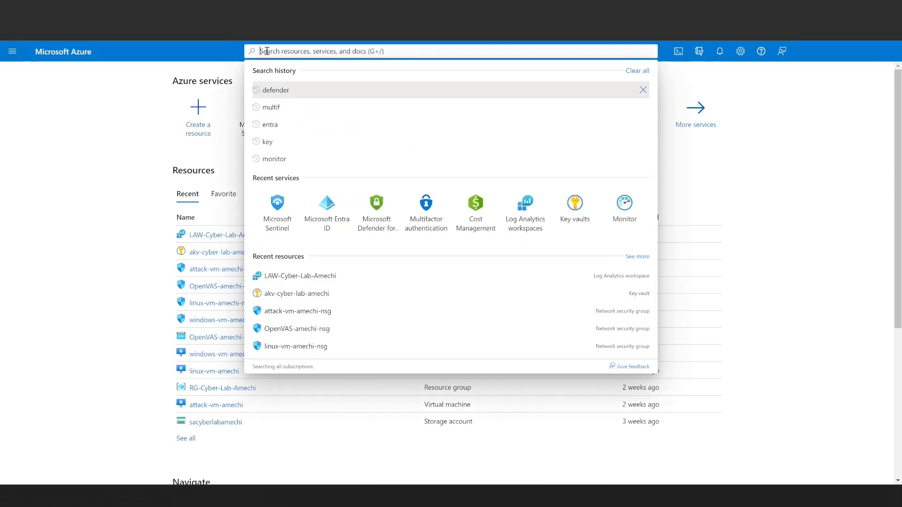
type("defender")
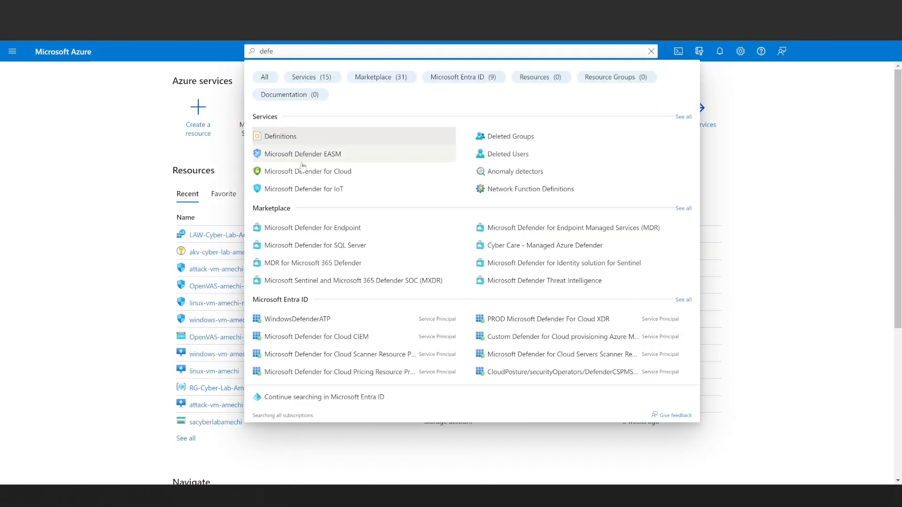
left_click(304, 169)
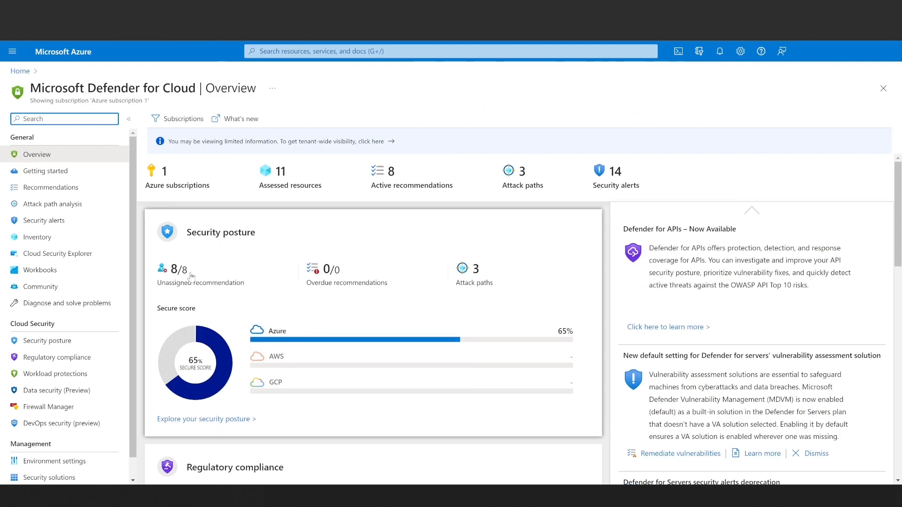
left_click(197, 367)
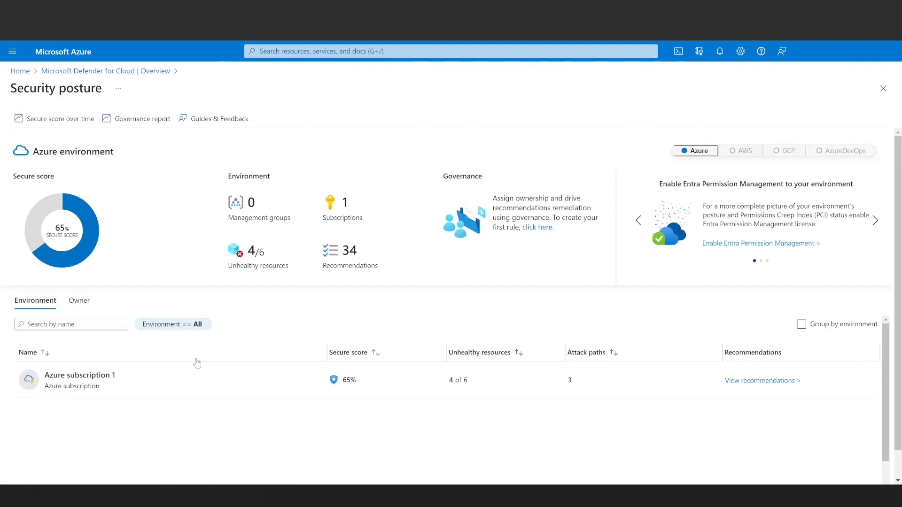
left_click(752, 382)
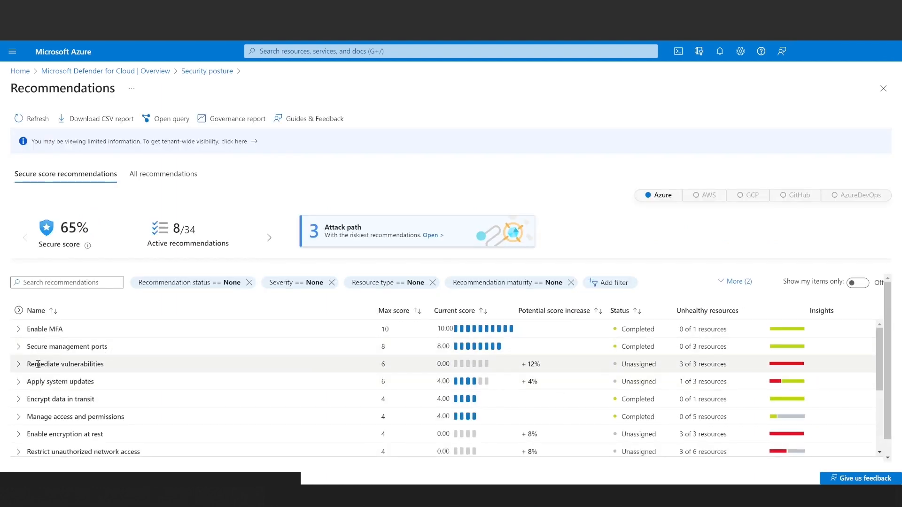
Step: Show the remediation steps for 'Machines should have a vulnerability assessment solution'
left_click(19, 364)
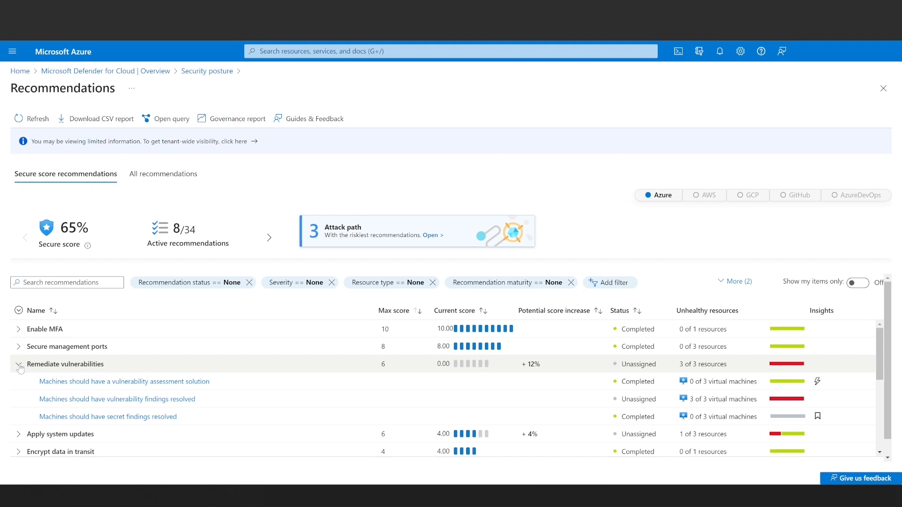
left_click(59, 382)
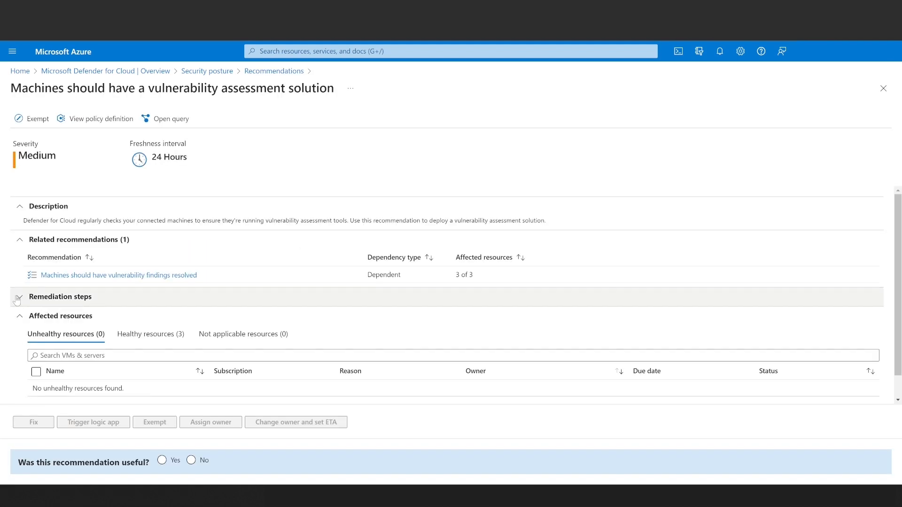
left_click(18, 299)
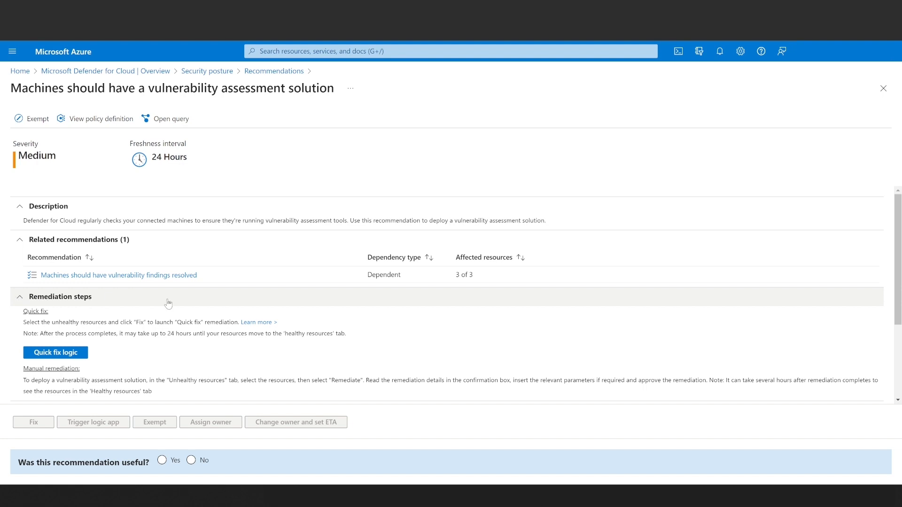
scroll(182, 320, "down", 2)
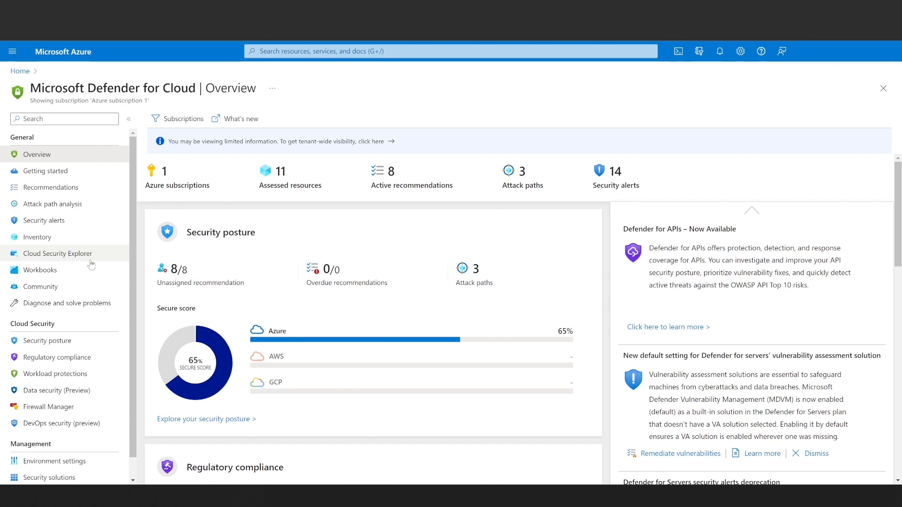
Step: From Azure subscription 1's security policy, list addable standards filtered by '80' to three NIST entries
left_click(73, 357)
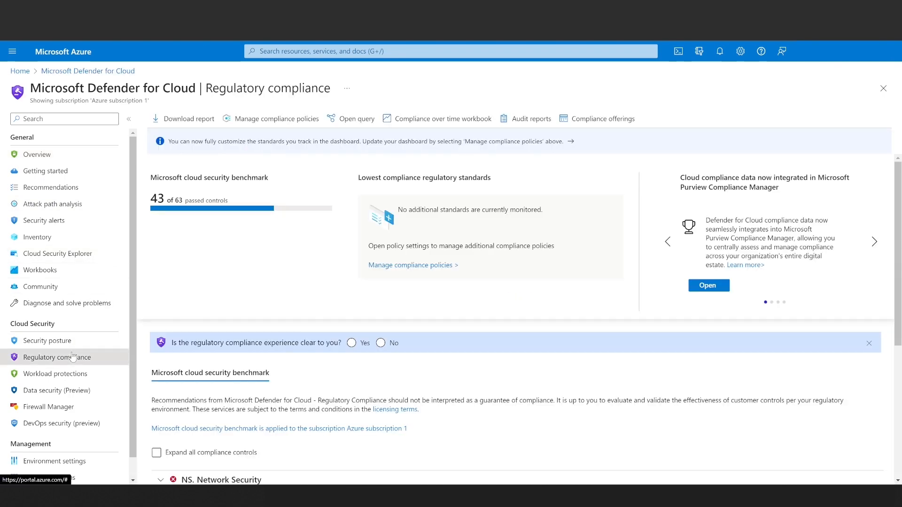
left_click(291, 126)
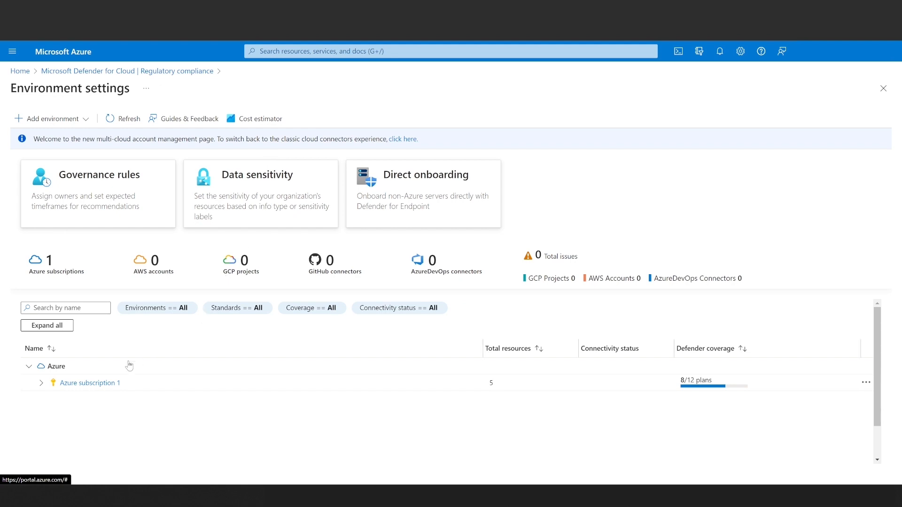
left_click(92, 383)
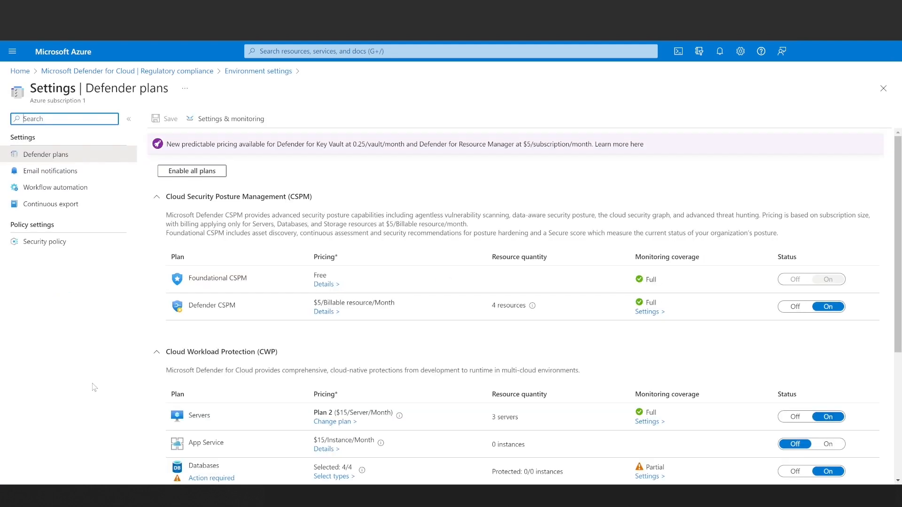
left_click(61, 245)
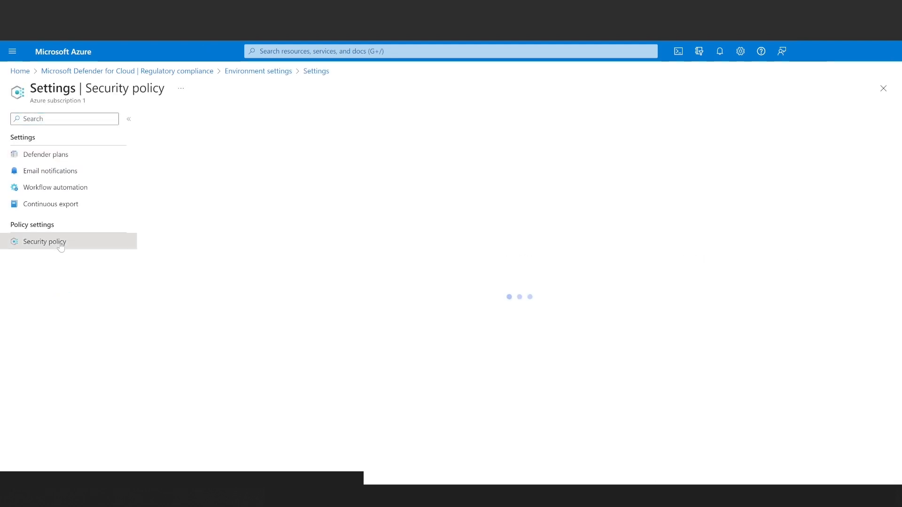
scroll(451, 346, "down", 3)
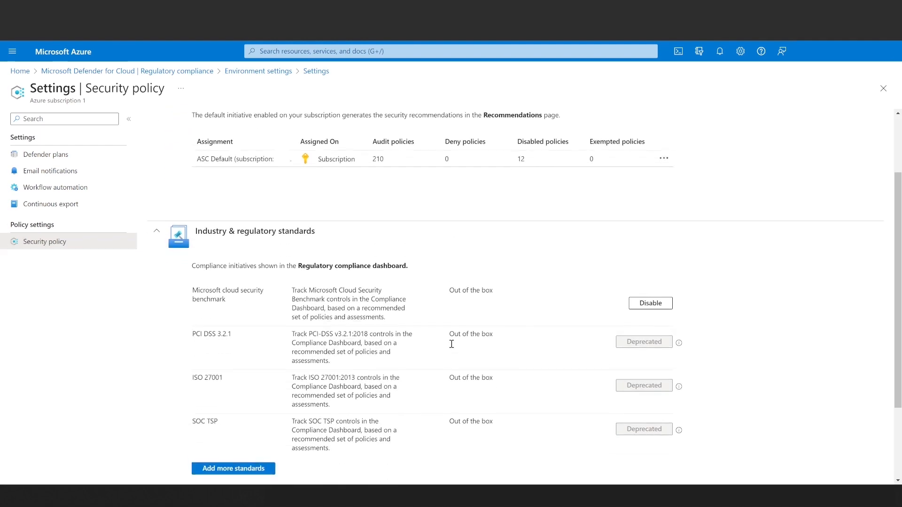
left_click(263, 417)
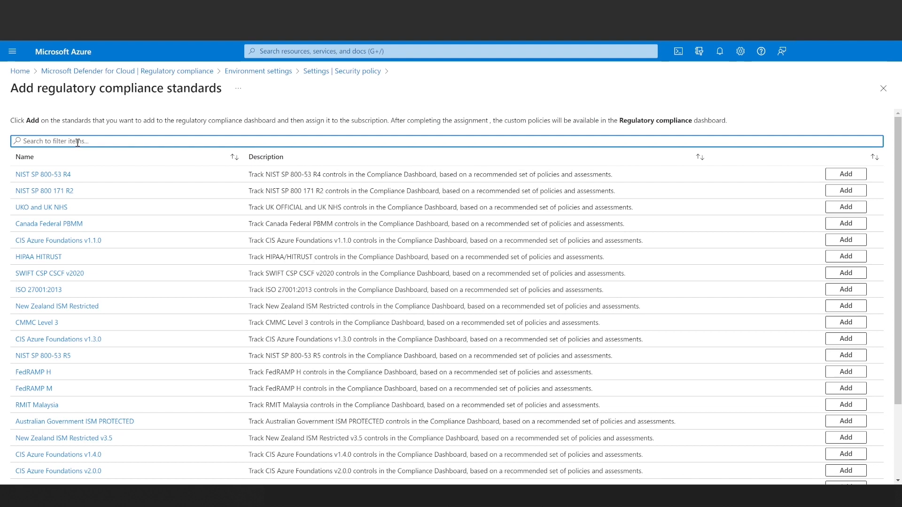
type("80")
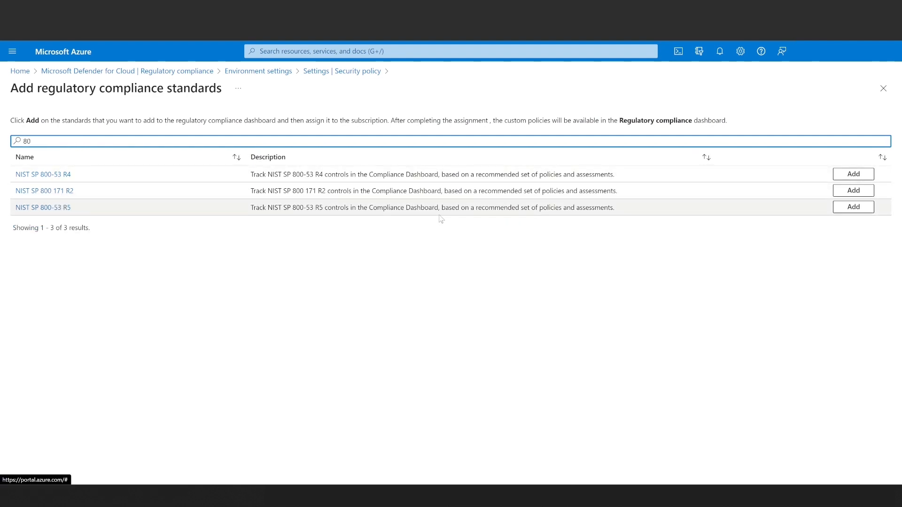
Step: Add NIST SP 800-53 R5 with default wizard settings and create the assignment
left_click(854, 207)
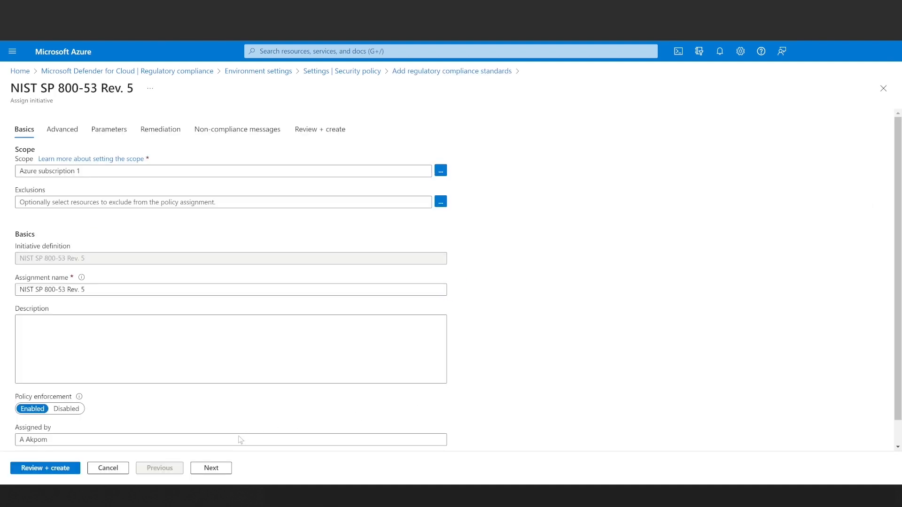
left_click(209, 469)
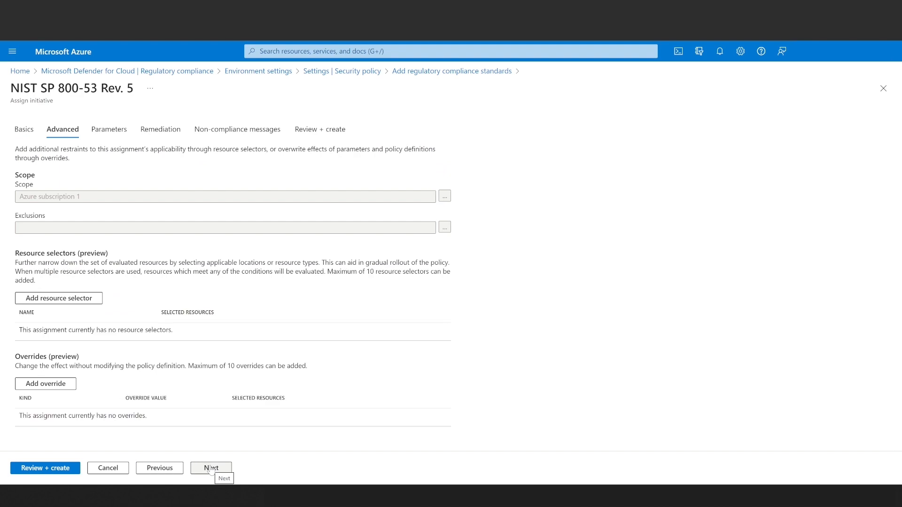
left_click(211, 468)
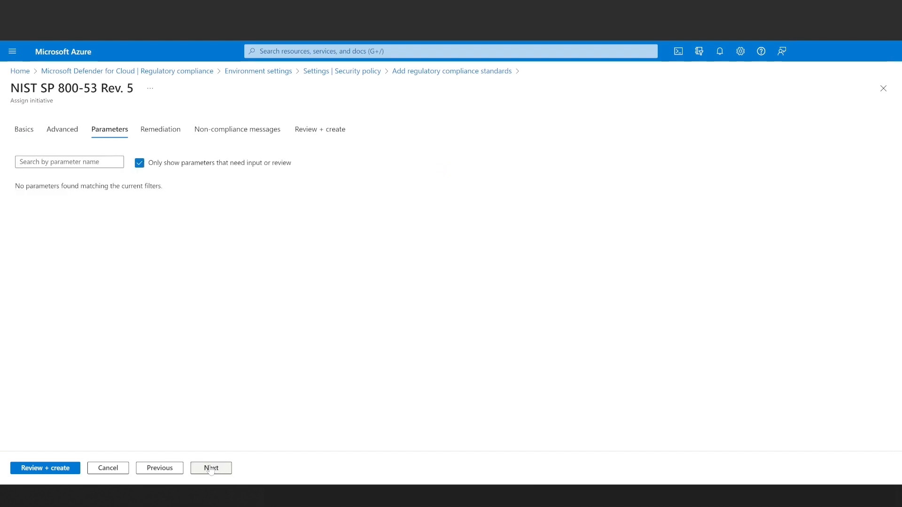
left_click(211, 469)
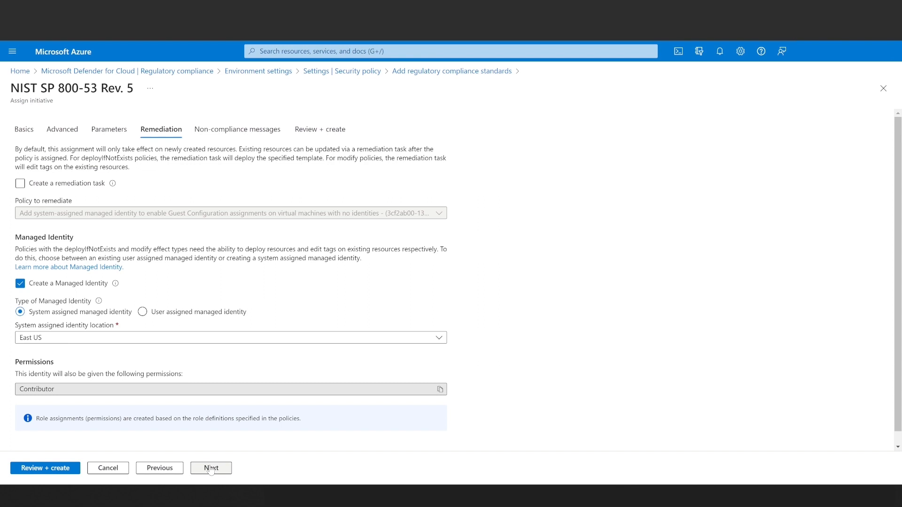
left_click(211, 469)
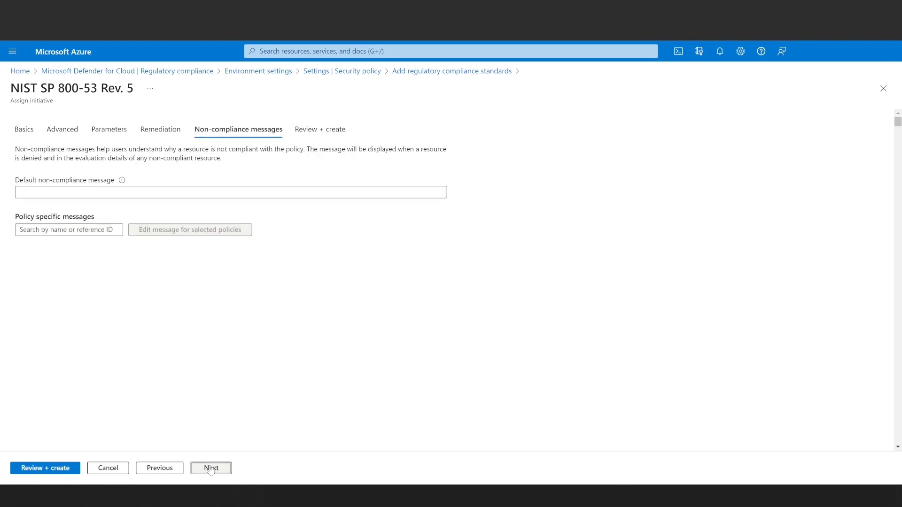
left_click(211, 469)
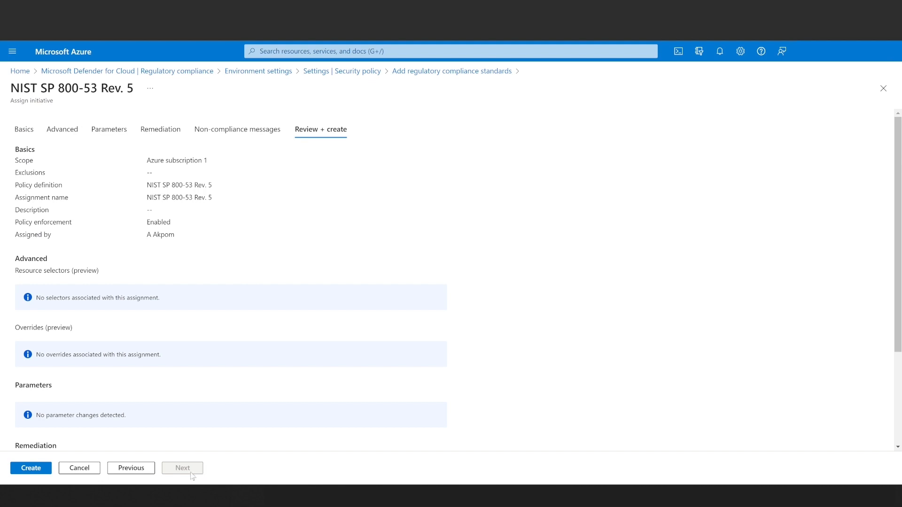
left_click(30, 471)
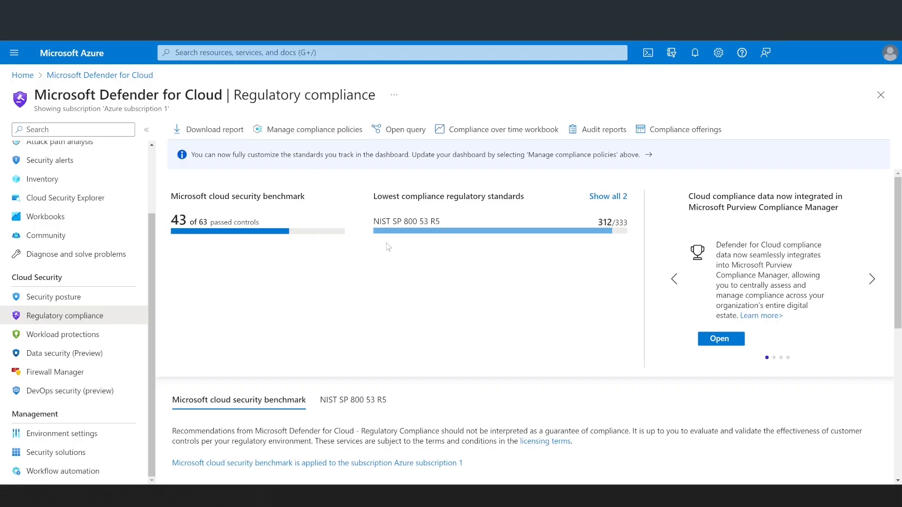
Step: Open the NIST SP 800 53 R5 tab and scroll its control families from Access Control to Planning
scroll(414, 247, "down", 4)
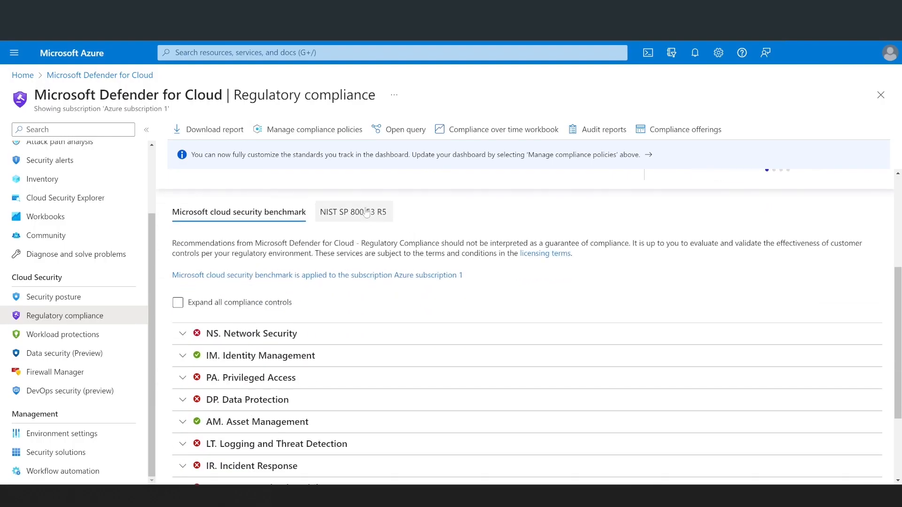
left_click(367, 212)
scroll(421, 263, "down", 2)
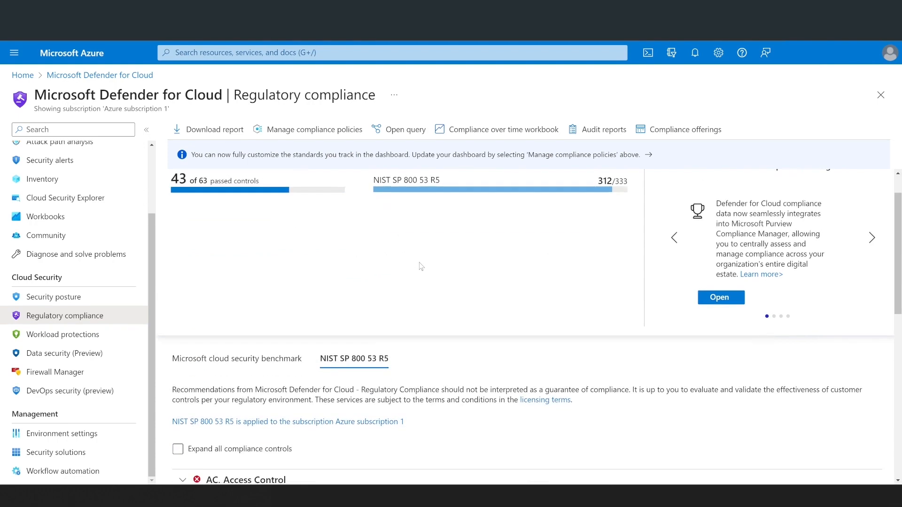
scroll(421, 267, "down", 2)
scroll(421, 266, "down", 1)
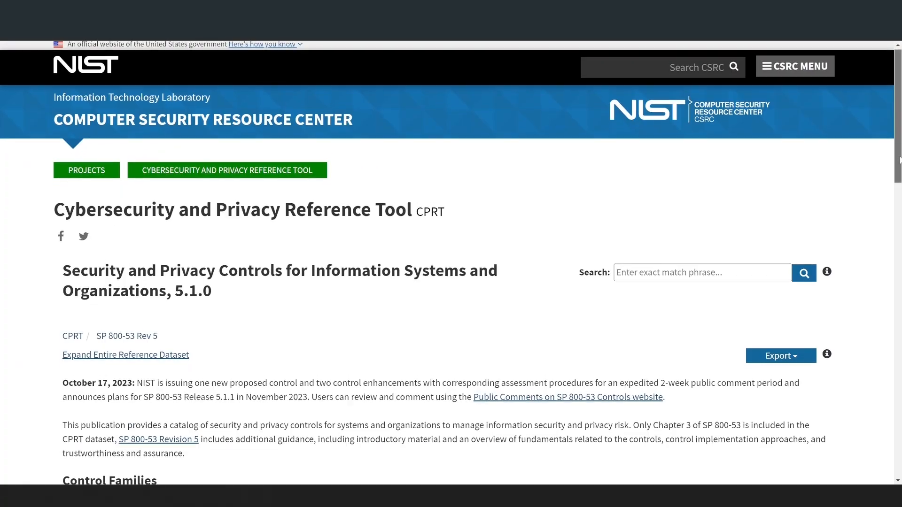
scroll(898, 184, "down", 3)
left_click_drag(898, 185, 898, 146)
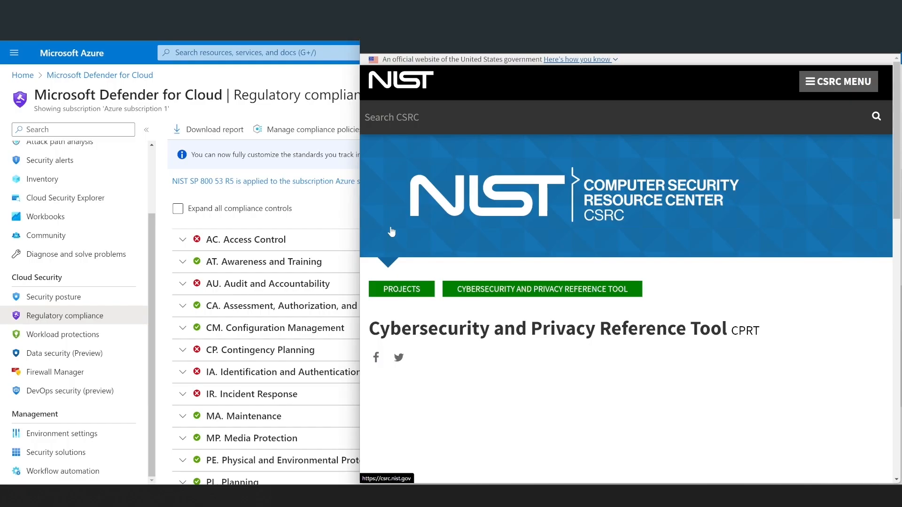
Step: Open AC-2 Account Management on NIST CPRT and expand its AC-2(12) atypical usage enhancement
scroll(391, 231, "down", 12)
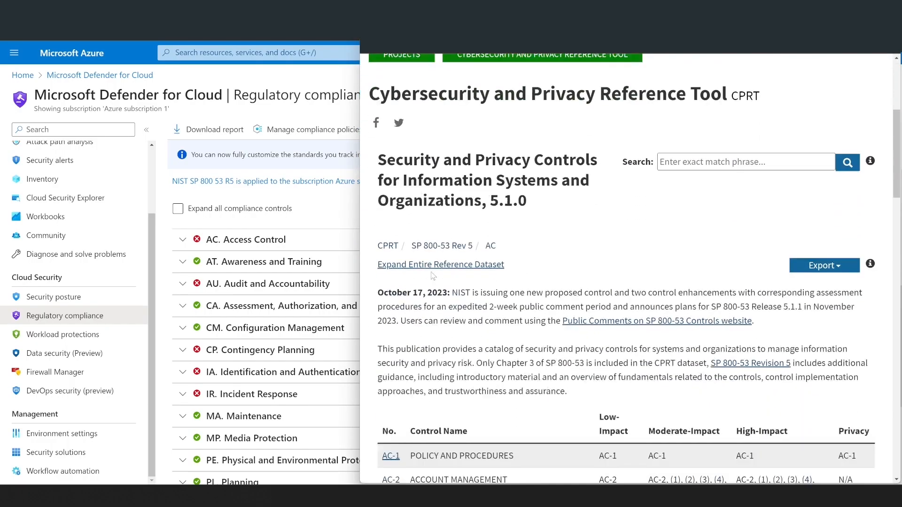
scroll(432, 273, "down", 3)
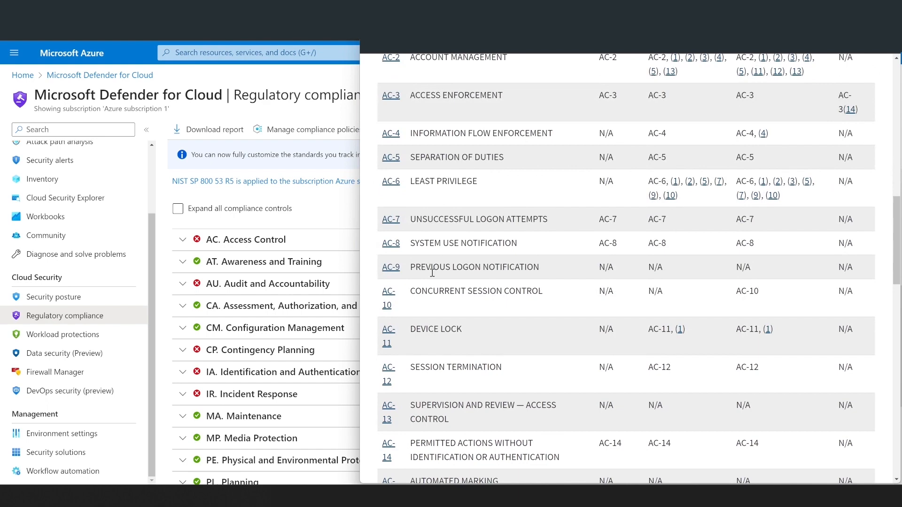
scroll(432, 272, "up", 6)
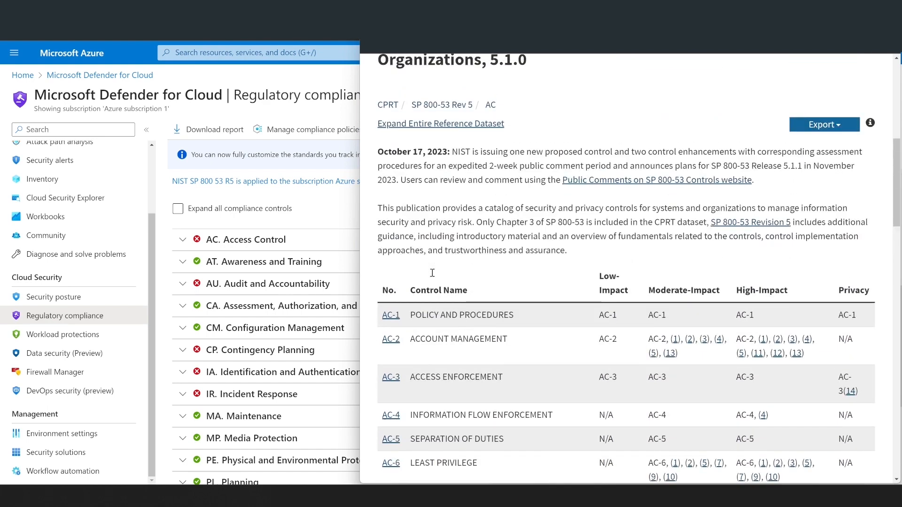
left_click(389, 341)
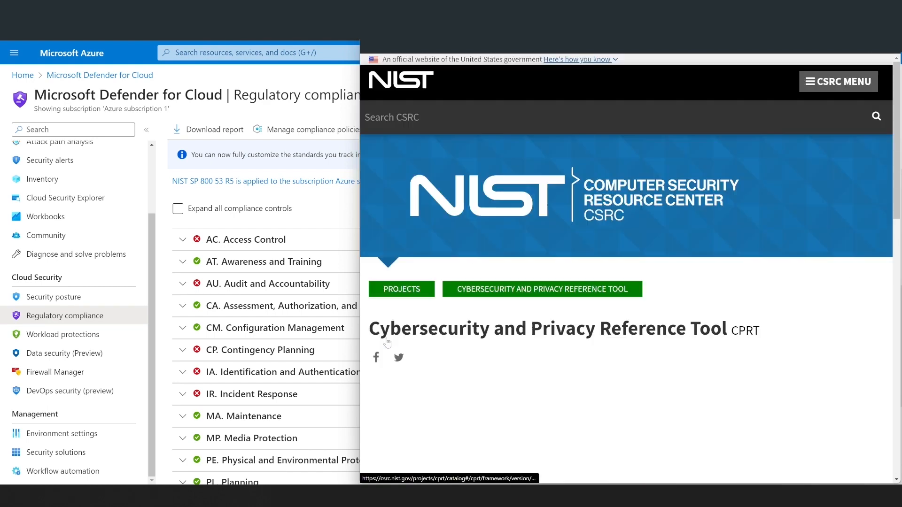
scroll(448, 334, "down", 10)
scroll(448, 338, "down", 15)
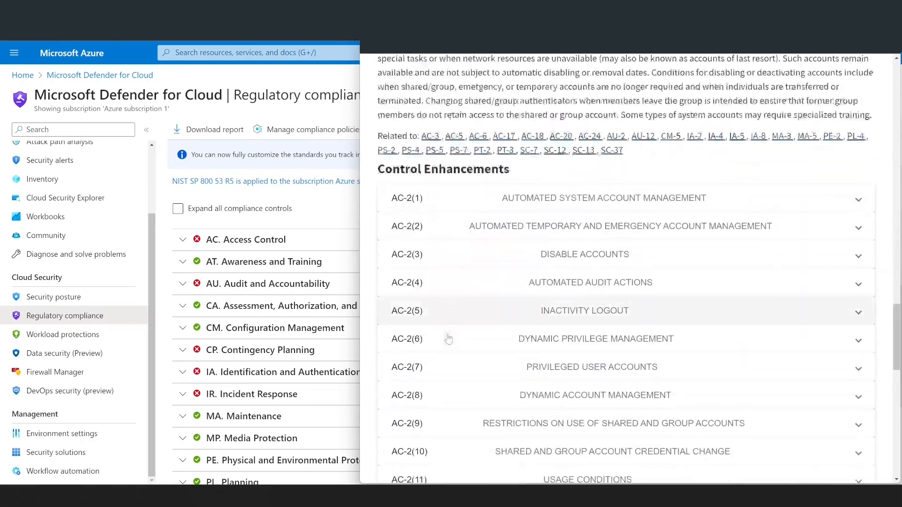
scroll(449, 339, "down", 3)
left_click(857, 345)
scroll(841, 391, "down", 5)
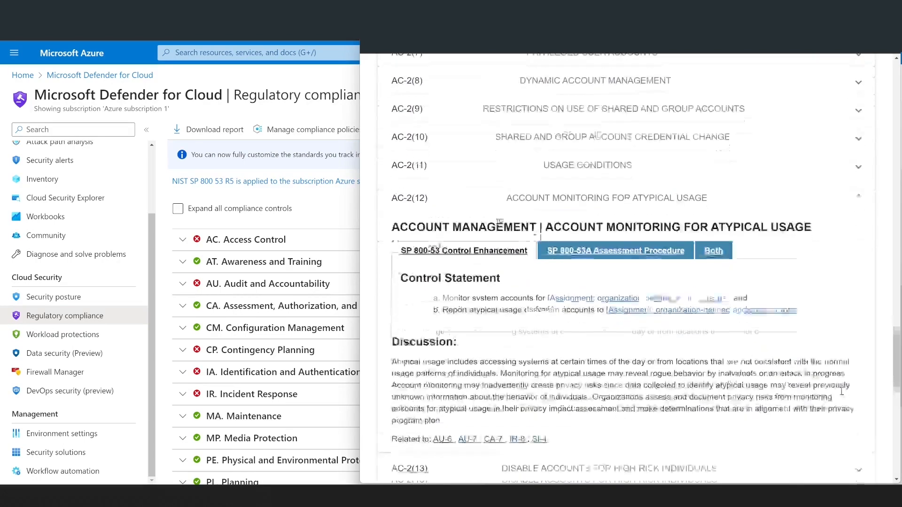
scroll(842, 392, "down", 2)
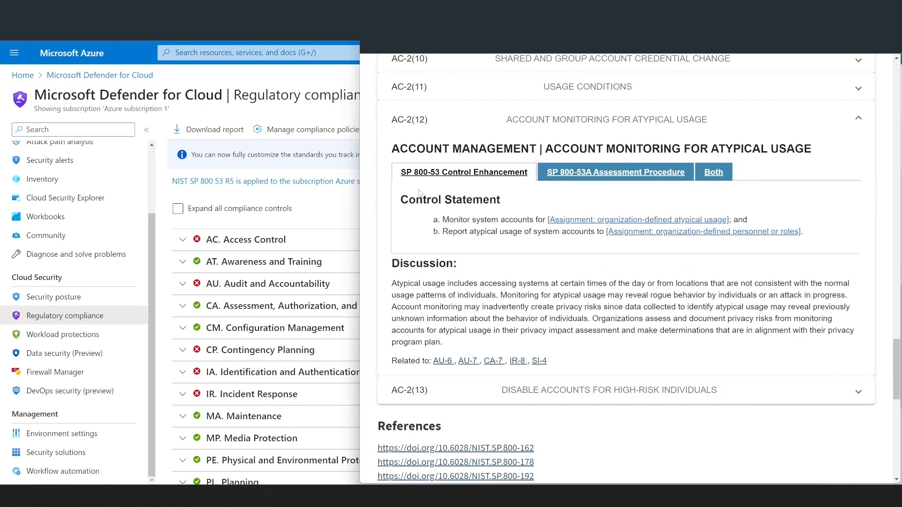
Step: Drill into AC > AC-2 > AC-2(12) and open the Defender for Resource Manager recommendation
left_click(180, 242)
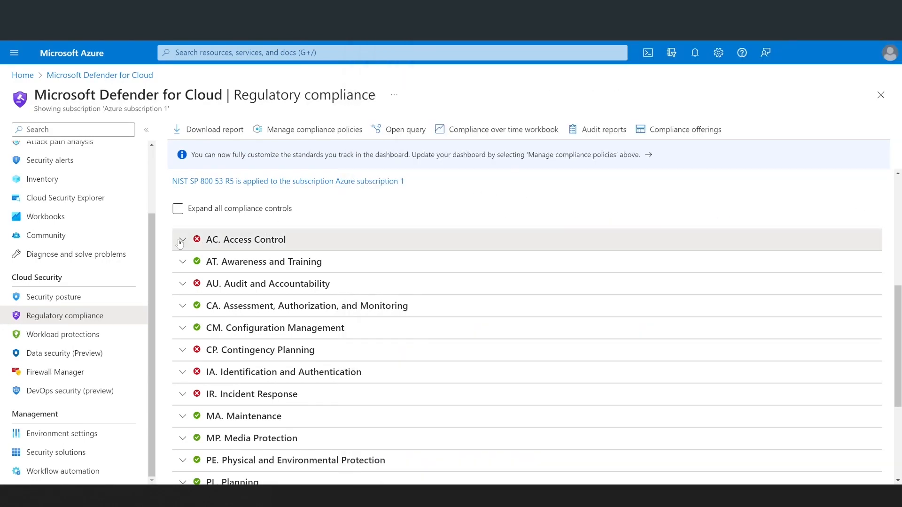
left_click(181, 240)
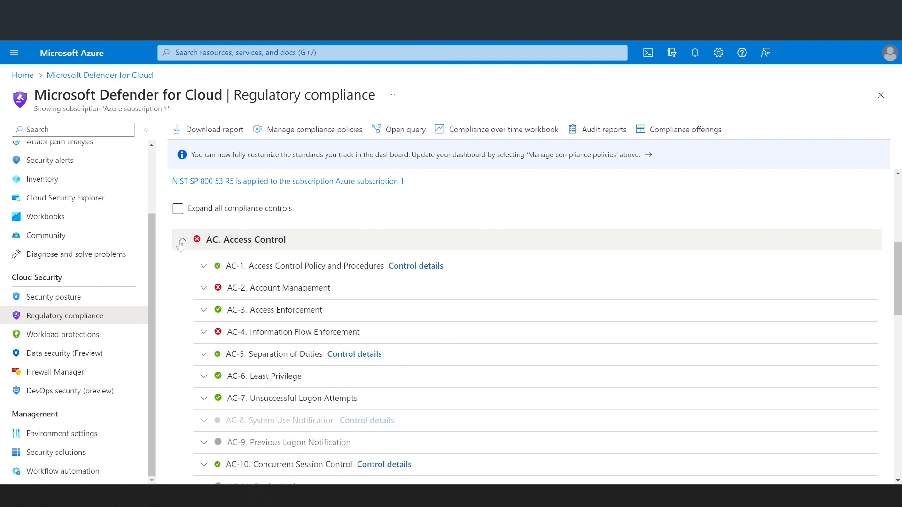
left_click(204, 289)
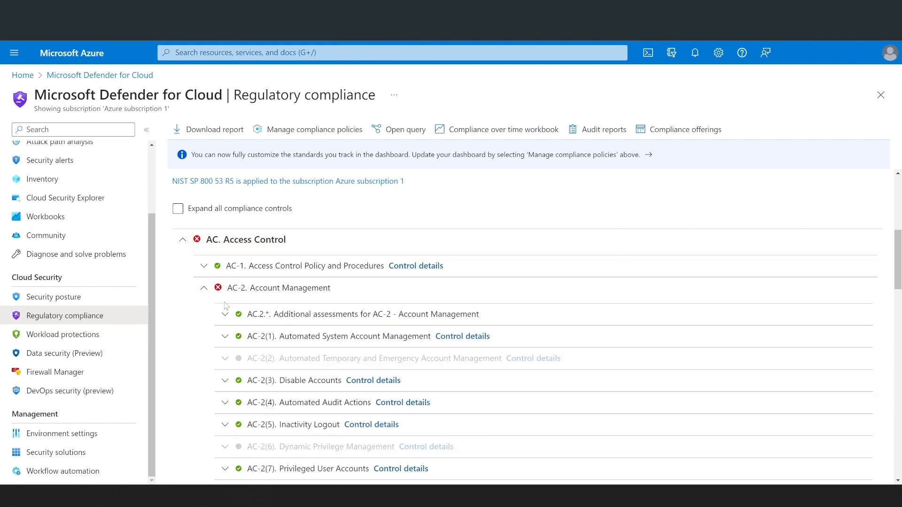
scroll(235, 357, "down", 4)
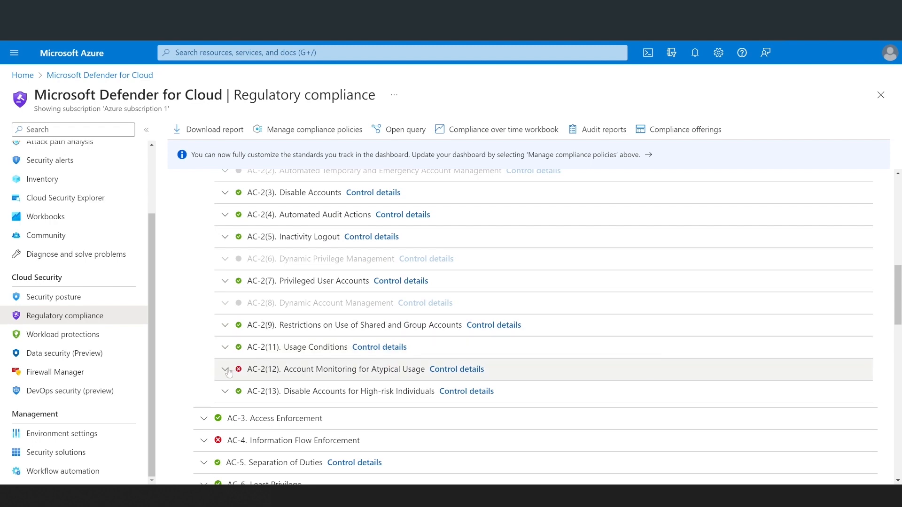
left_click(226, 370)
scroll(228, 374, "down", 2)
scroll(229, 374, "down", 1)
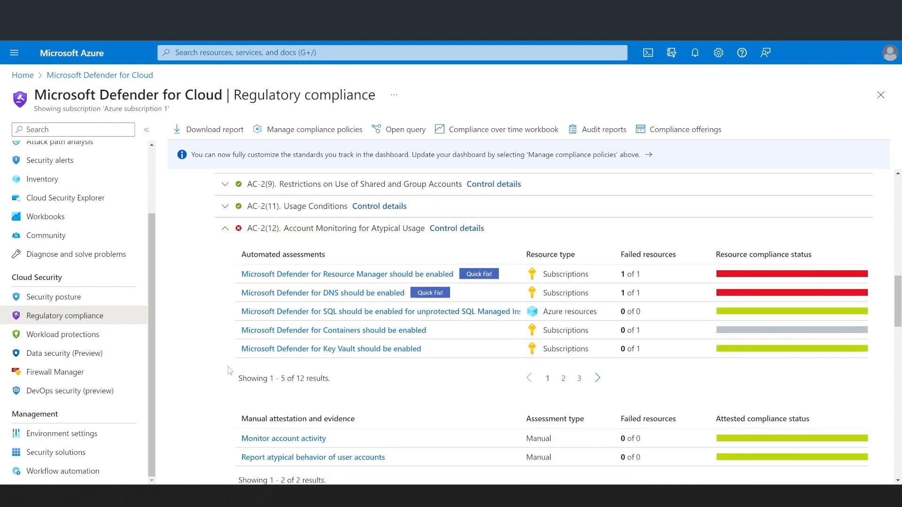
left_click(333, 276)
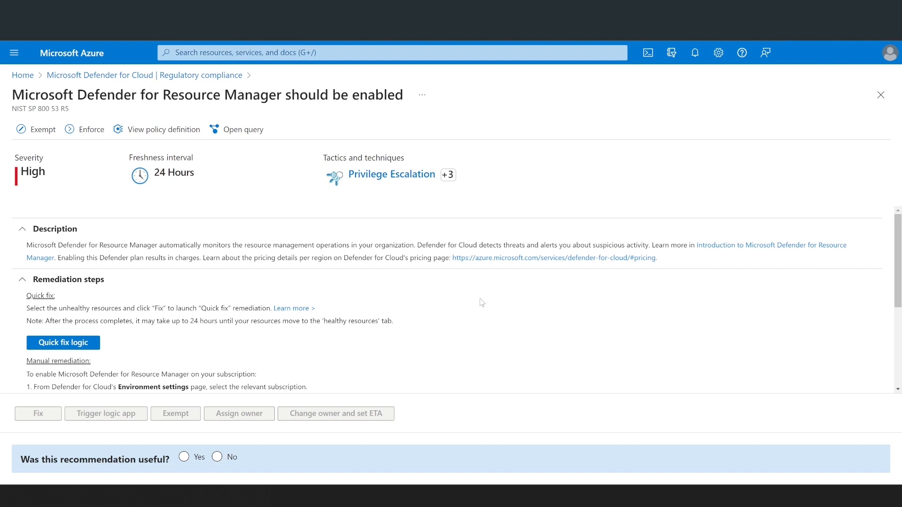
Step: Select Azure subscription 1 under affected resources and apply the quick fix
scroll(482, 303, "down", 3)
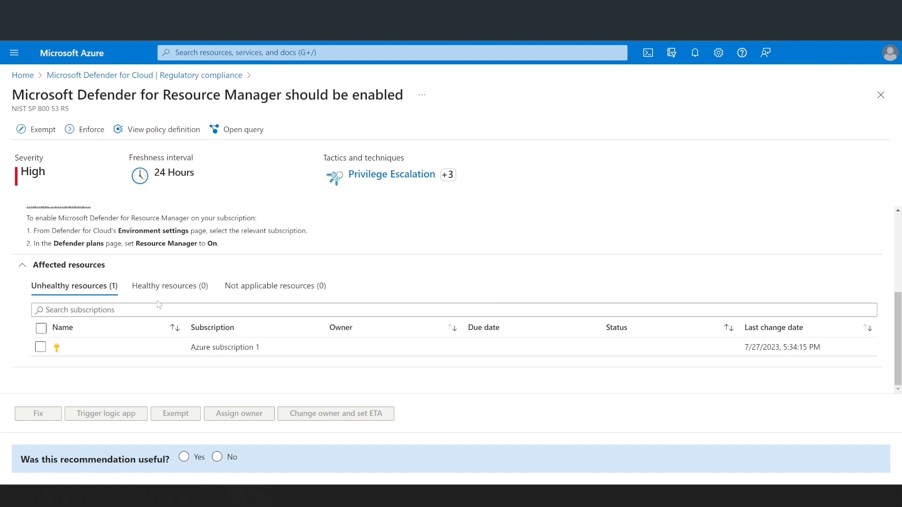
left_click(40, 347)
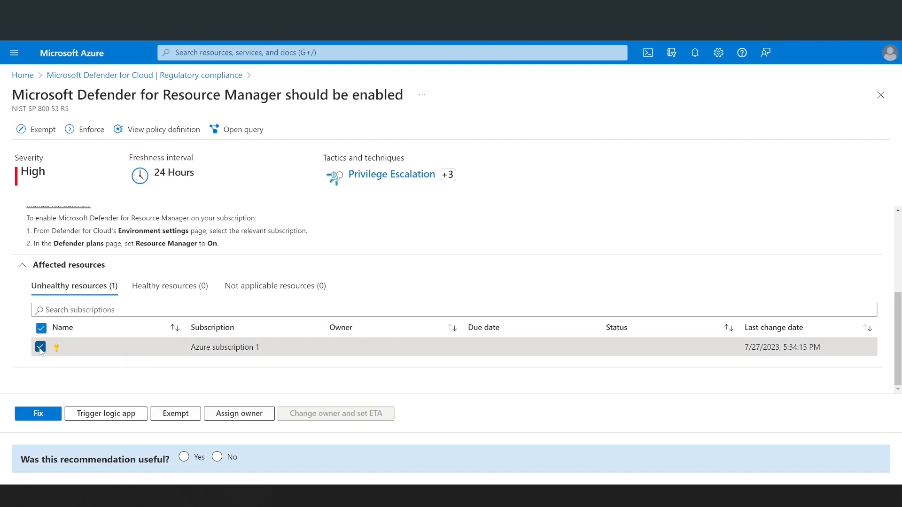
left_click(39, 415)
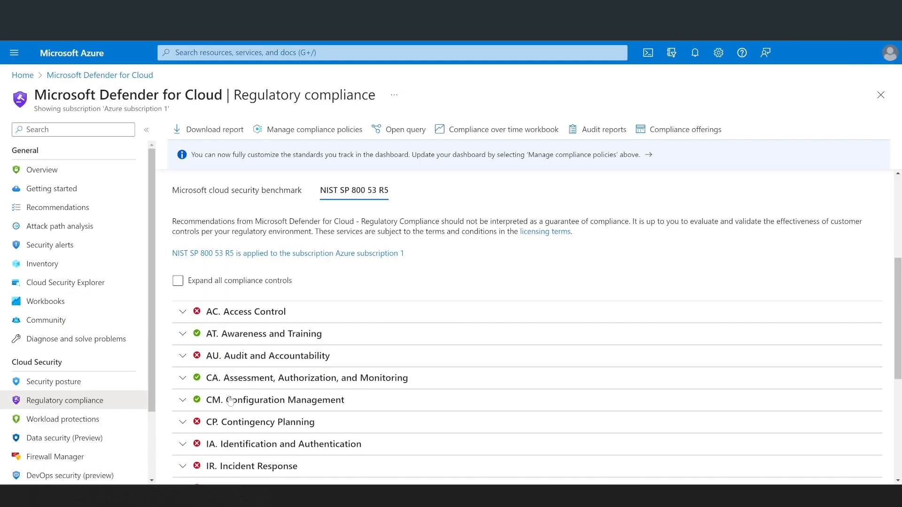
Step: Expand the IR. Incident Response control family and scroll through its controls
left_click(183, 467)
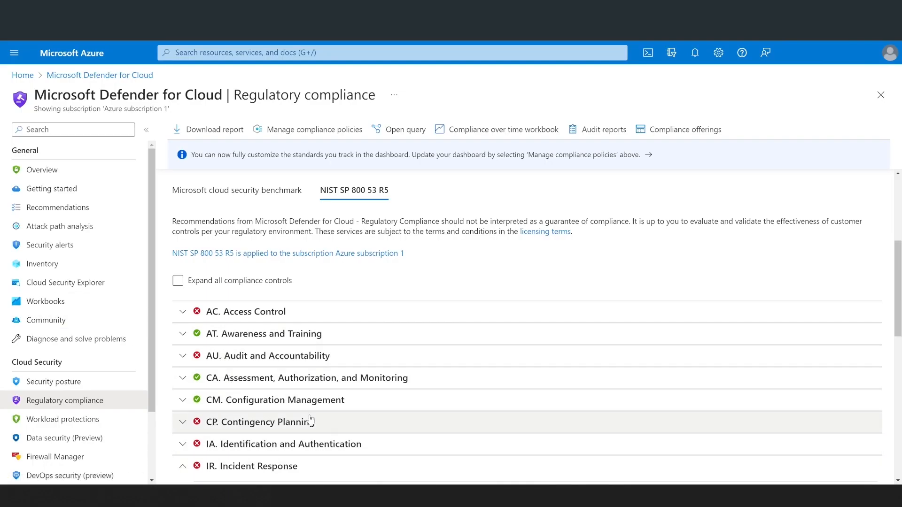
scroll(312, 418, "down", 5)
scroll(312, 415, "down", 1)
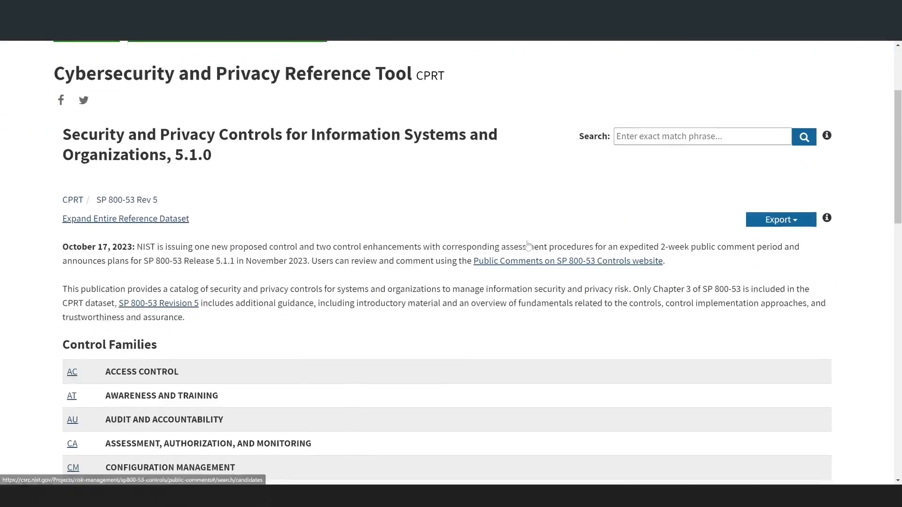
scroll(526, 245, "down", 7)
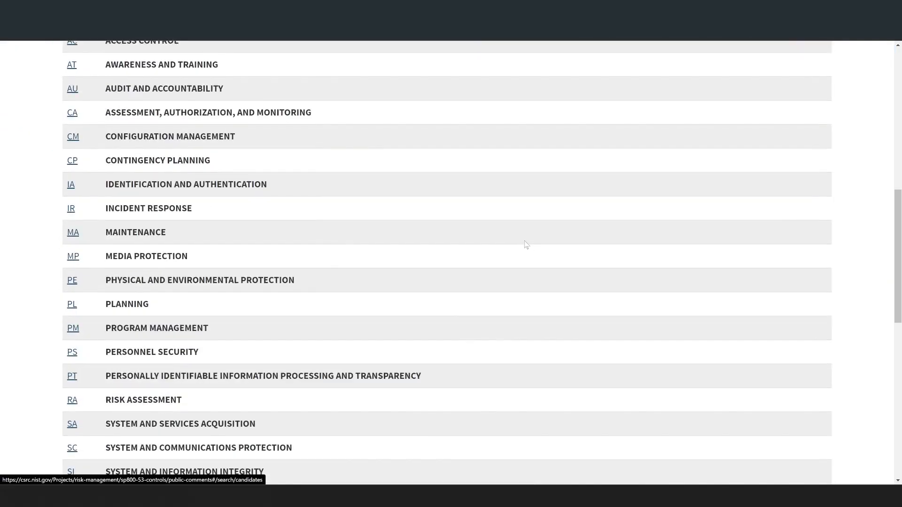
Step: Read IR-6(2) Vulnerabilities Related to Incidents in NIST's CPRT, then expand IR-6 in Azure's compliance list
left_click(71, 208)
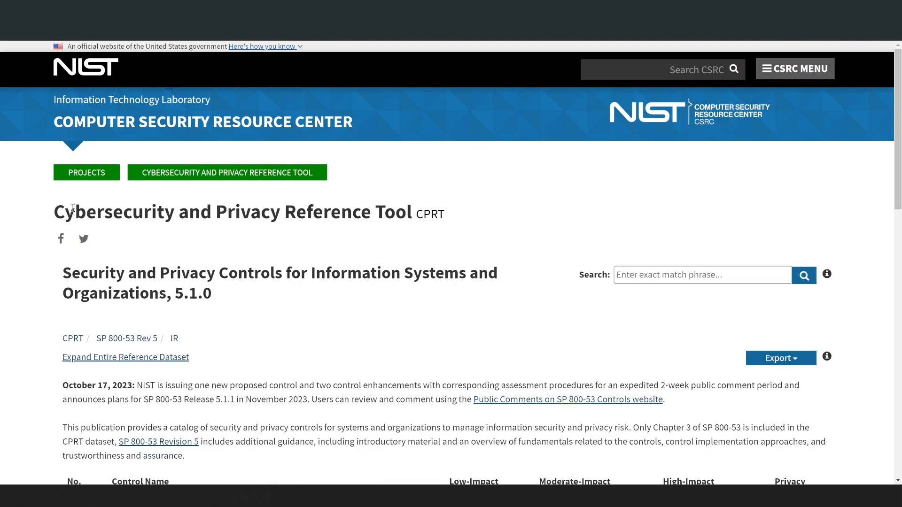
scroll(528, 220, "down", 6)
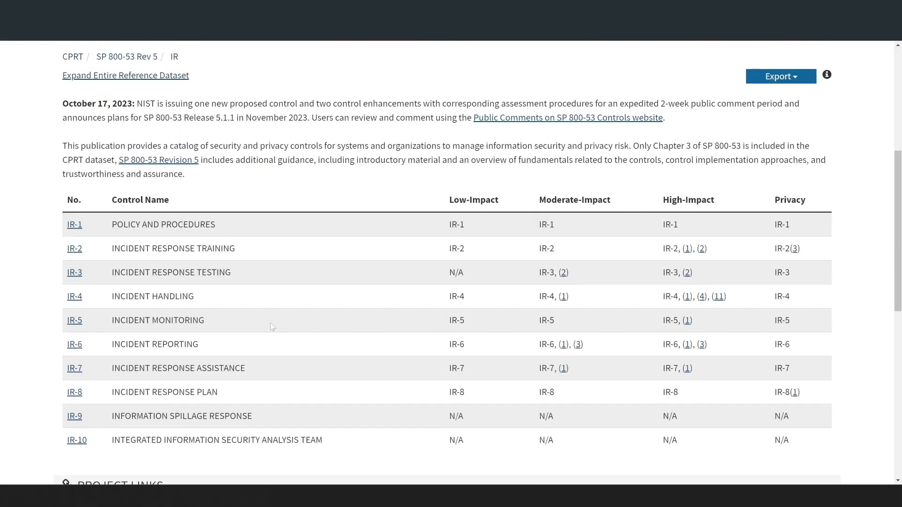
left_click(75, 345)
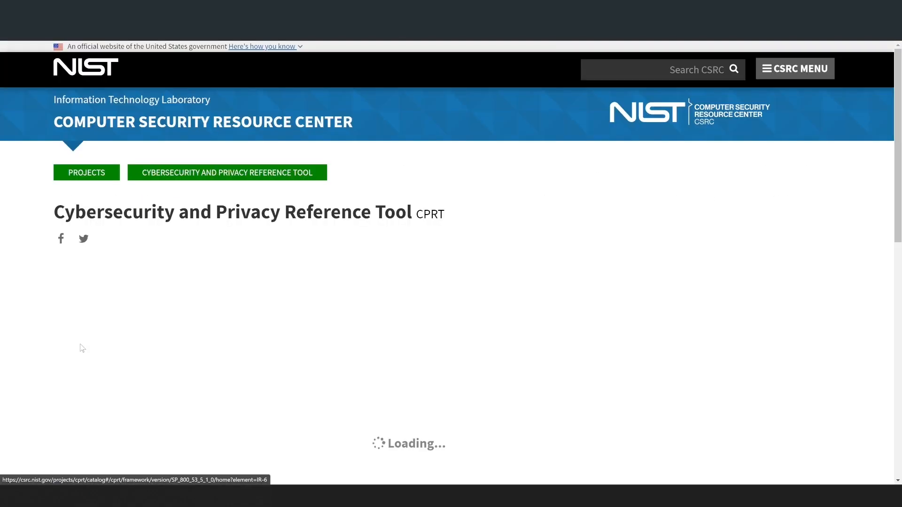
scroll(289, 295, "down", 2)
scroll(290, 295, "down", 8)
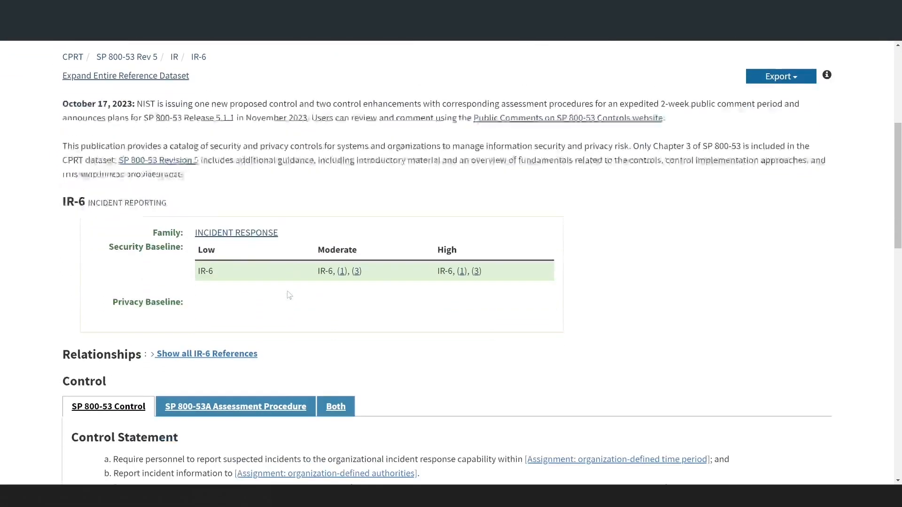
scroll(288, 294, "down", 4)
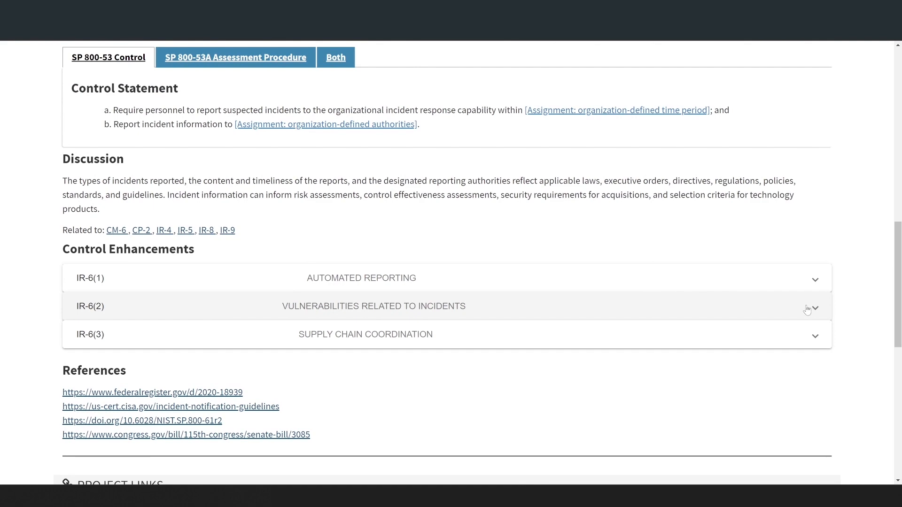
left_click(815, 309)
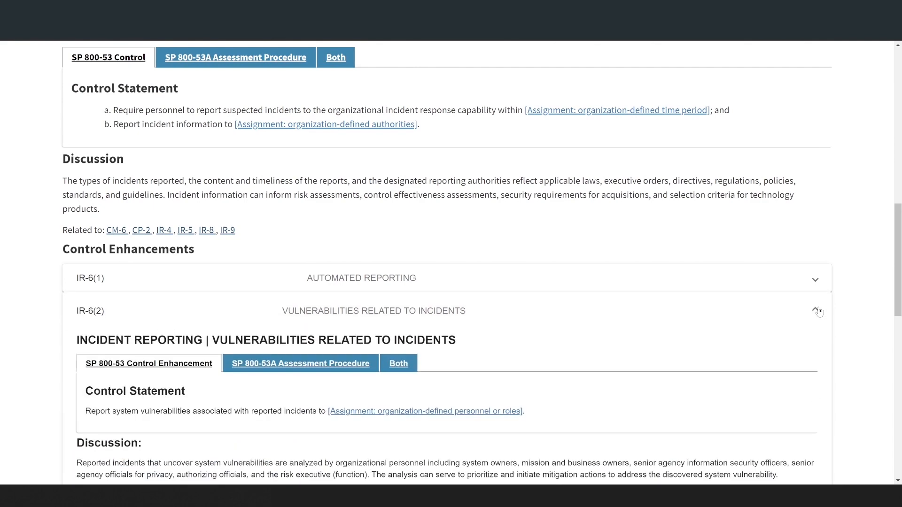
scroll(819, 312, "down", 3)
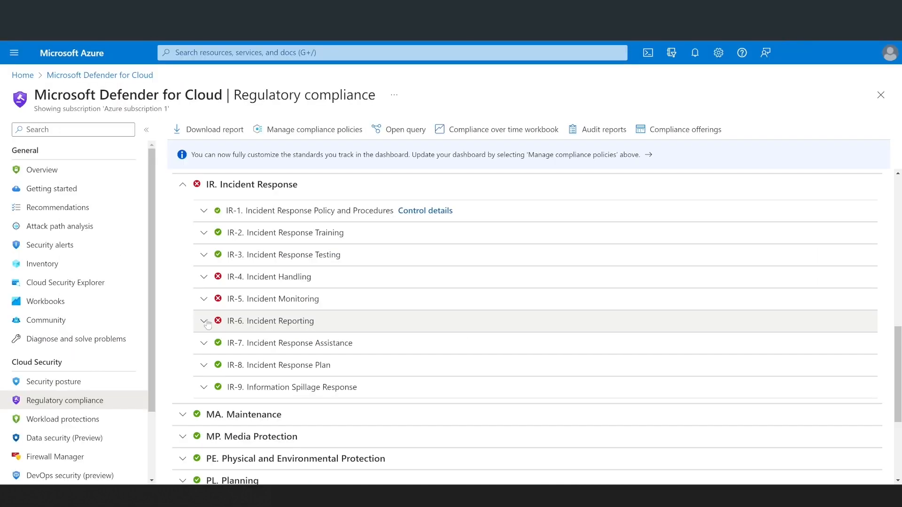
left_click(203, 321)
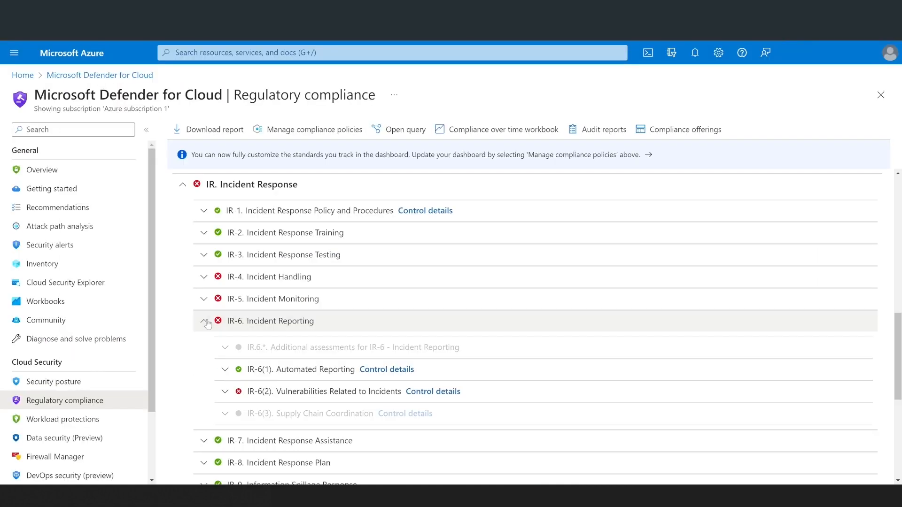
Step: Check IR-6(2)'s assessments and its security contact email recommendation, then return to regulatory compliance
left_click(225, 391)
scroll(276, 320, "down", 3)
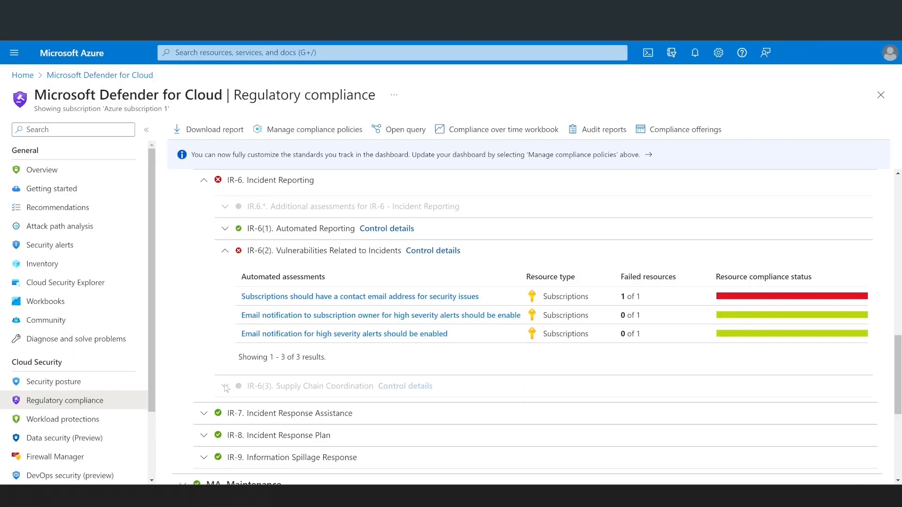
left_click(286, 300)
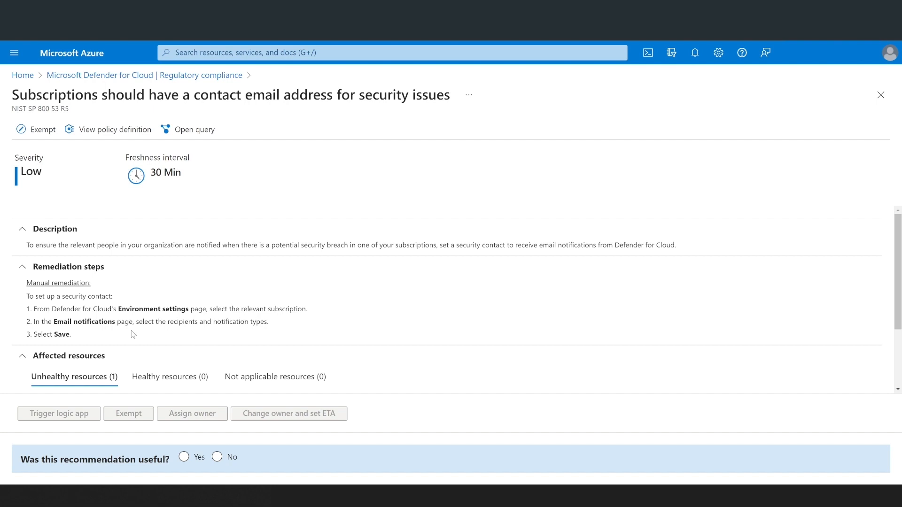
left_click(113, 76)
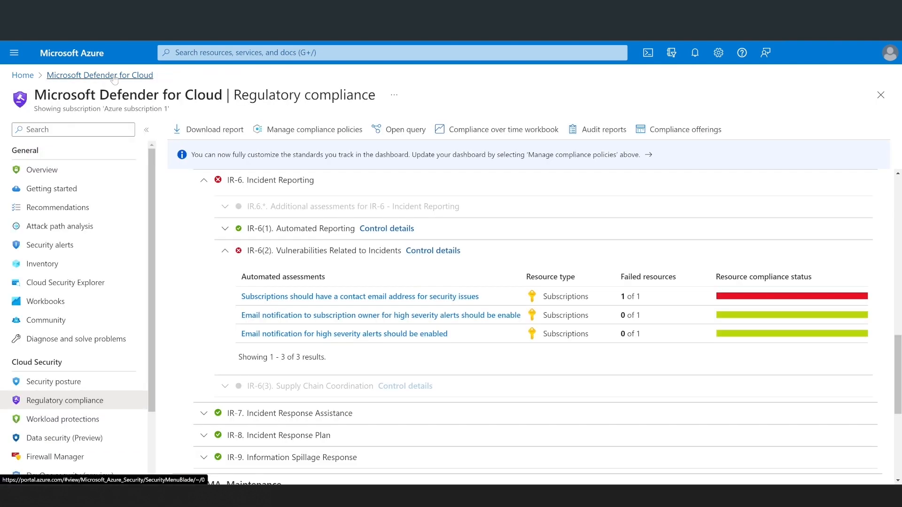
scroll(67, 312, "down", 3)
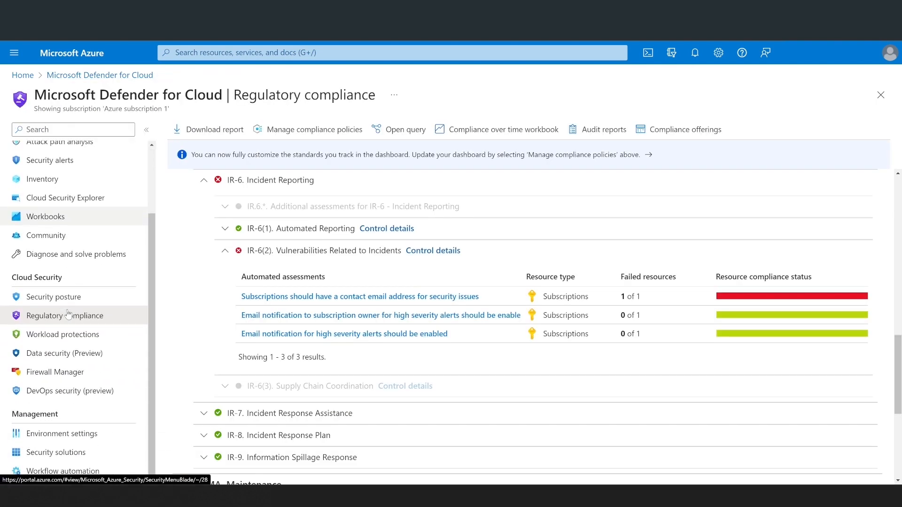
Step: Add an additional recipient e-mail address to Azure subscription 1's email notifications and save
left_click(65, 434)
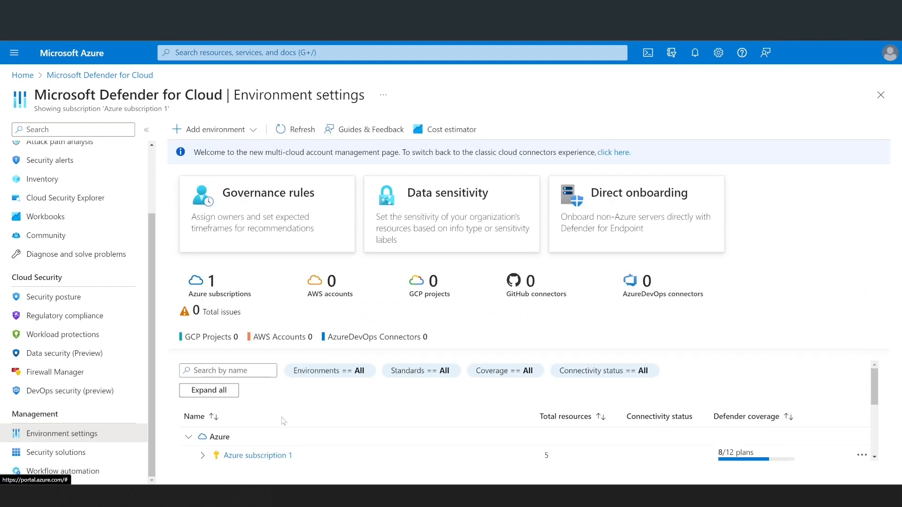
left_click(270, 460)
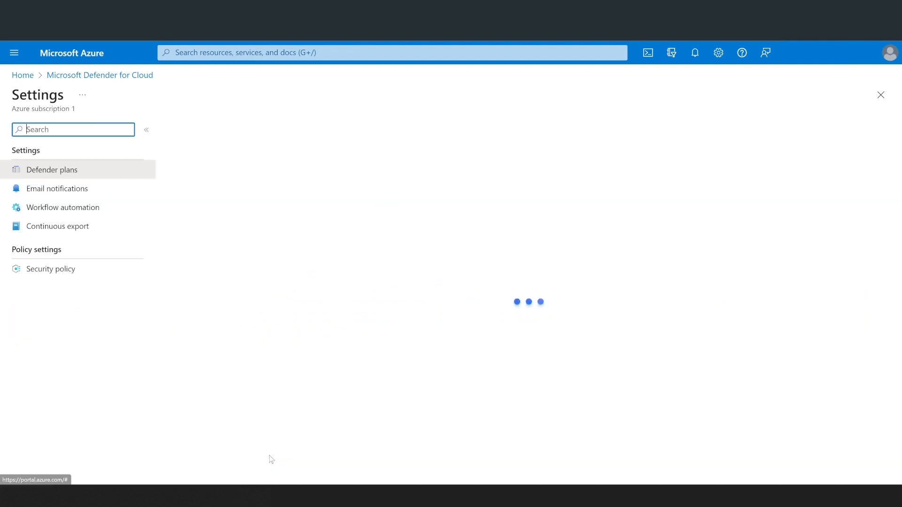
left_click(75, 193)
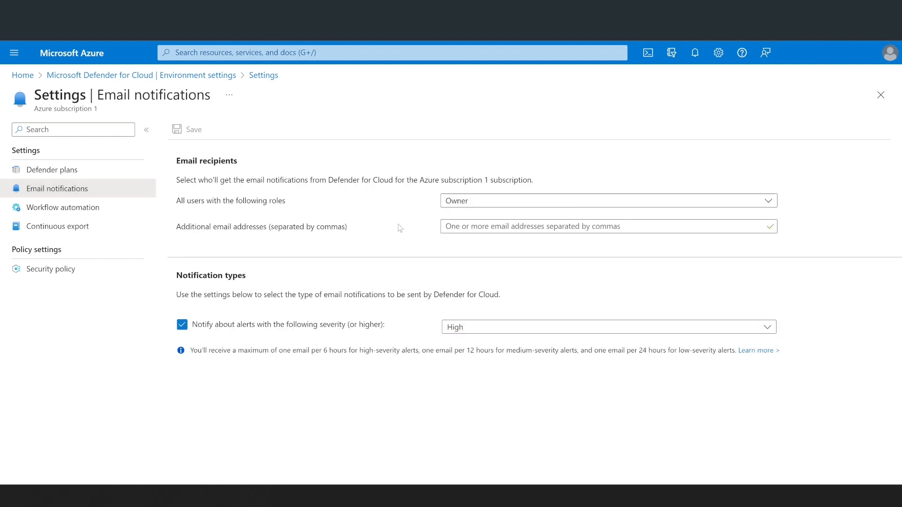
left_click(456, 229)
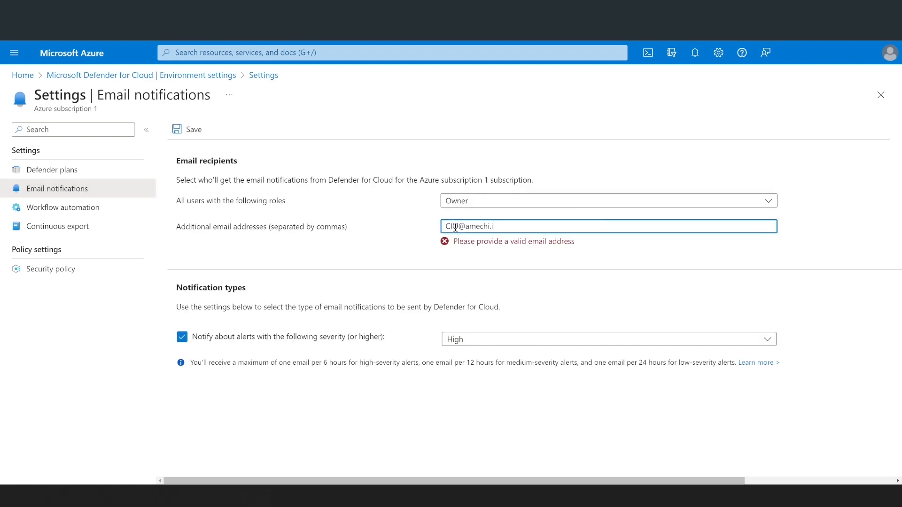
left_click(190, 134)
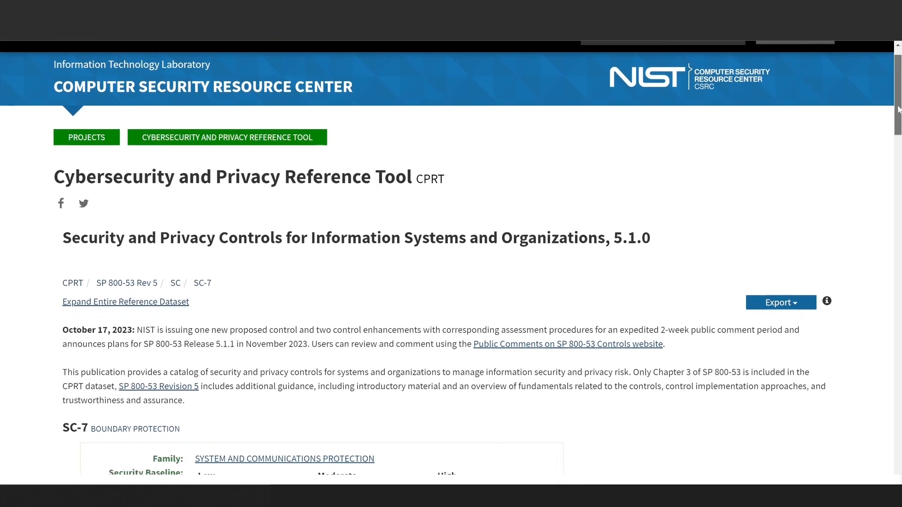
Step: Scroll through the failing SC-7 Boundary Protection assessments in Regulatory compliance
left_click_drag(898, 109, 901, 272)
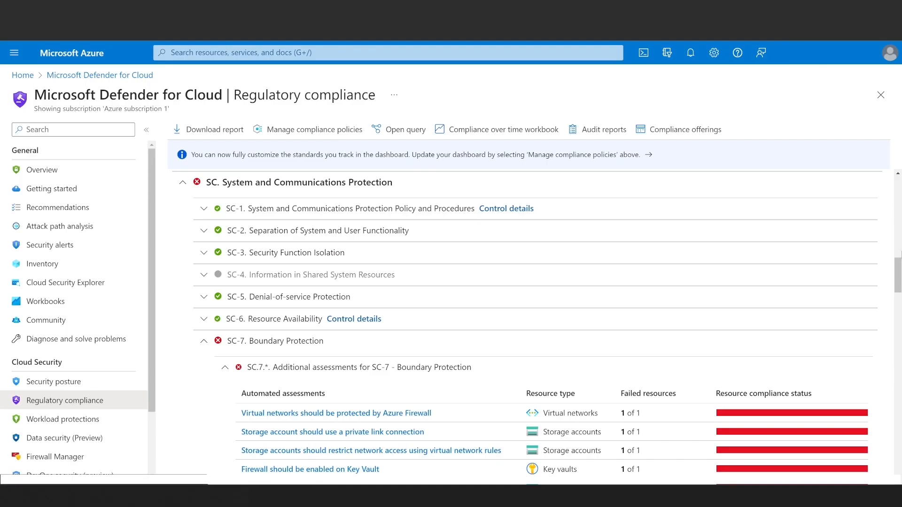
left_click_drag(900, 266, 900, 273)
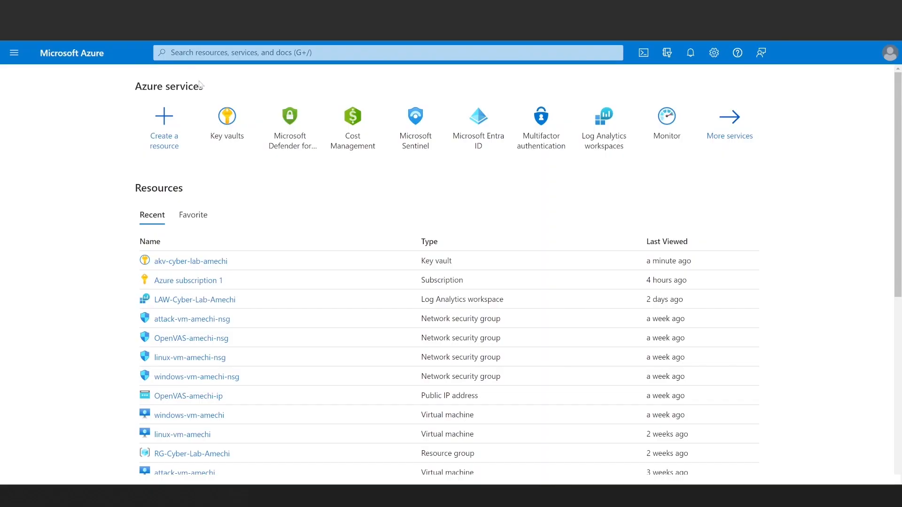
Step: Disable public access on akv-cyber-lab-amechi's Networking page, keeping the trusted Microsoft services exception, and apply
left_click(224, 119)
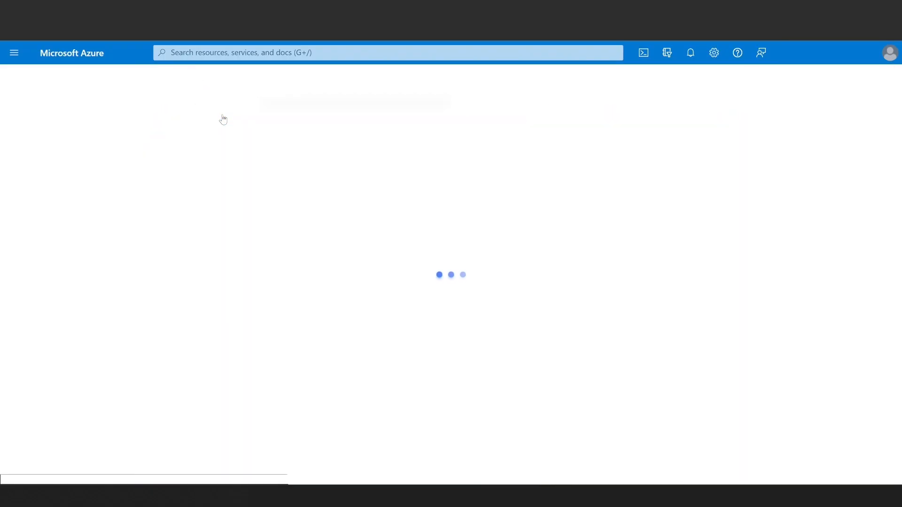
left_click(105, 224)
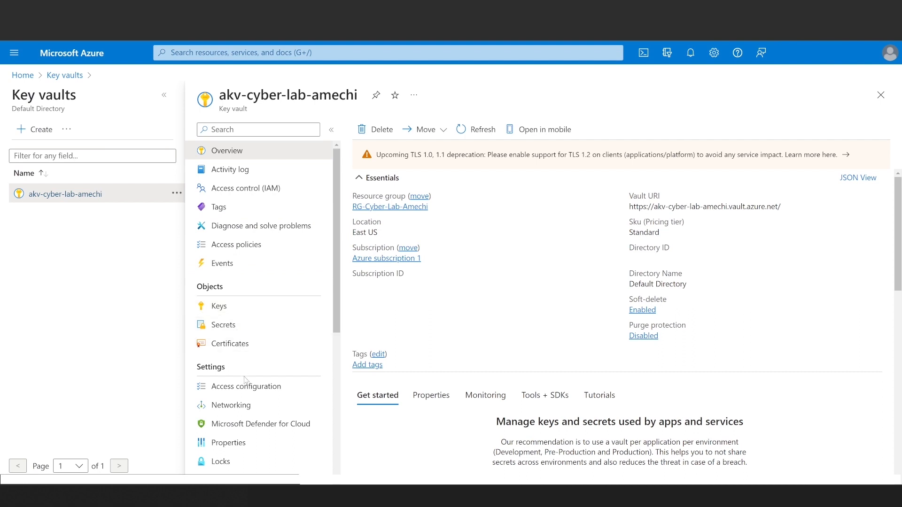
left_click(250, 412)
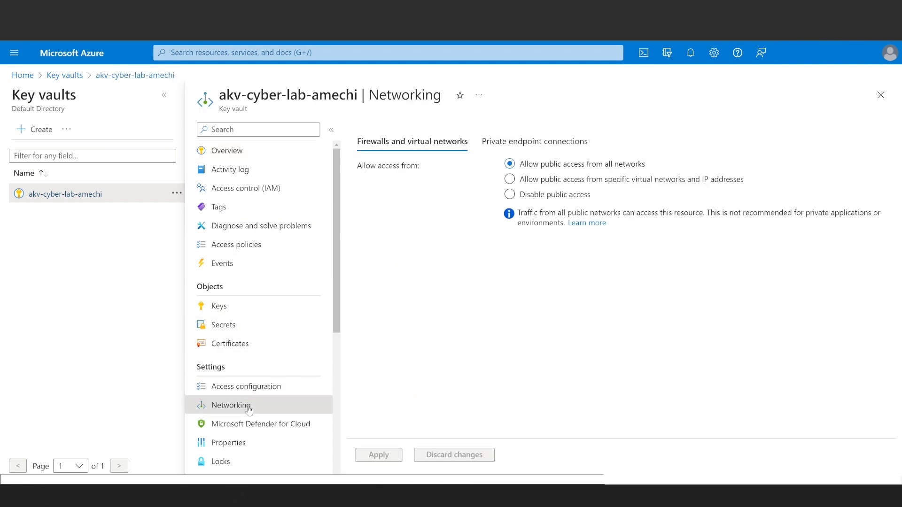
left_click(508, 195)
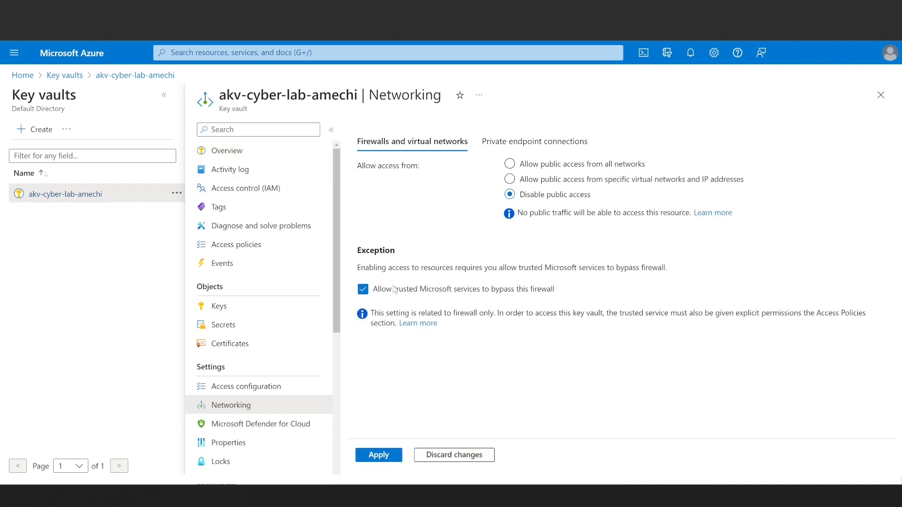
left_click(379, 456)
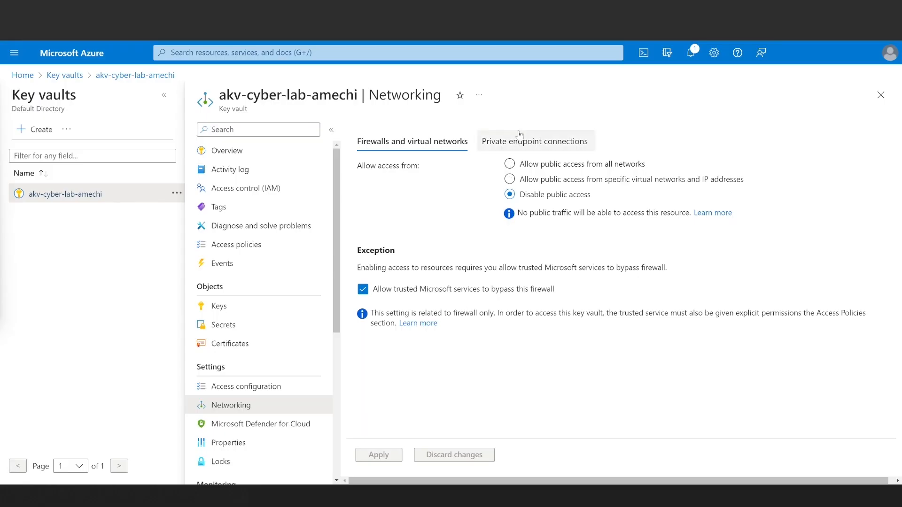
Step: Start private endpoint PE-AKV targeting the Microsoft.KeyVault/vaults resource akv-cyber-lab-amechi
left_click(519, 141)
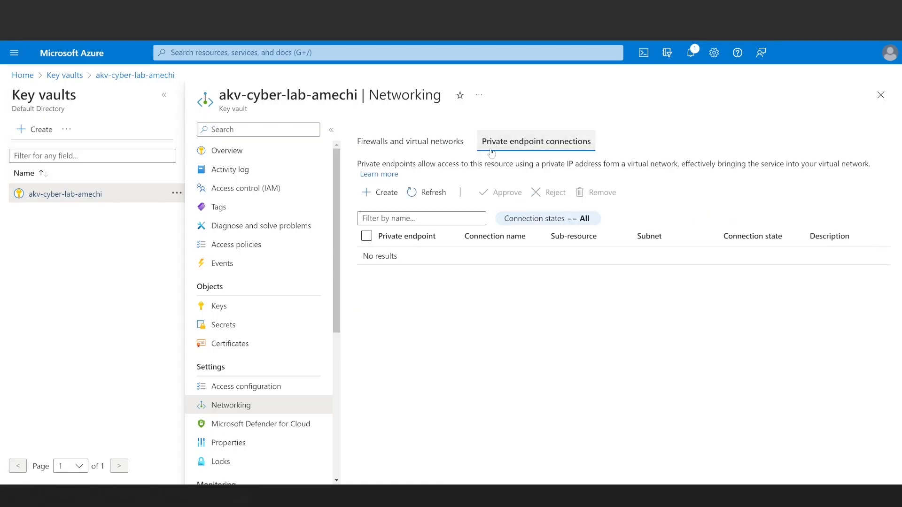
left_click(382, 192)
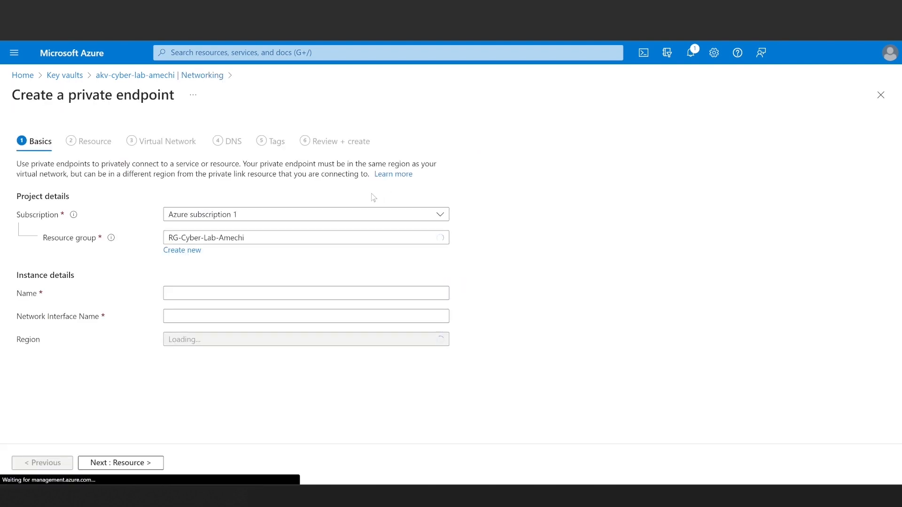
left_click(224, 293)
type("PE-AKV")
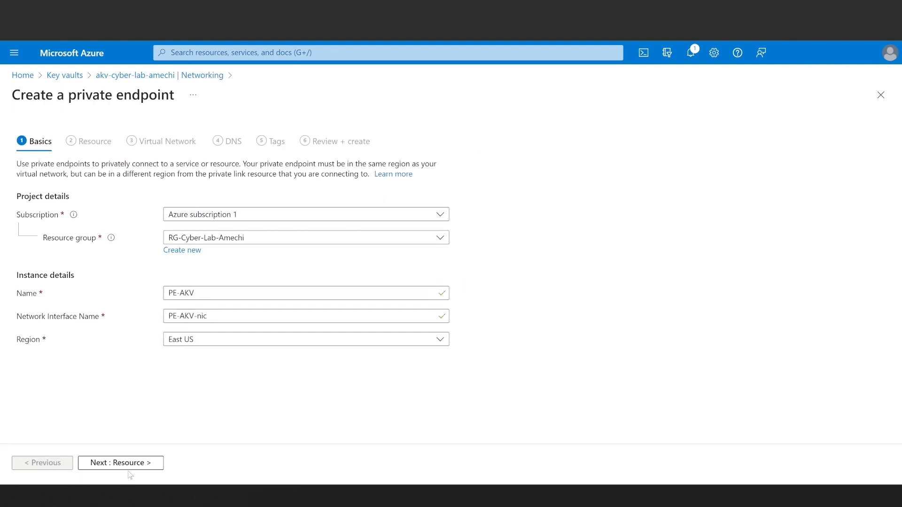
left_click(130, 465)
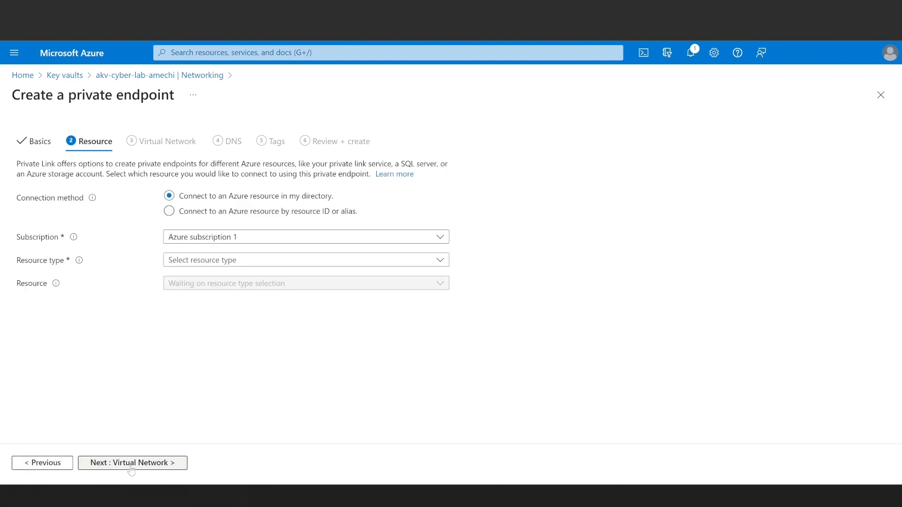
left_click(208, 261)
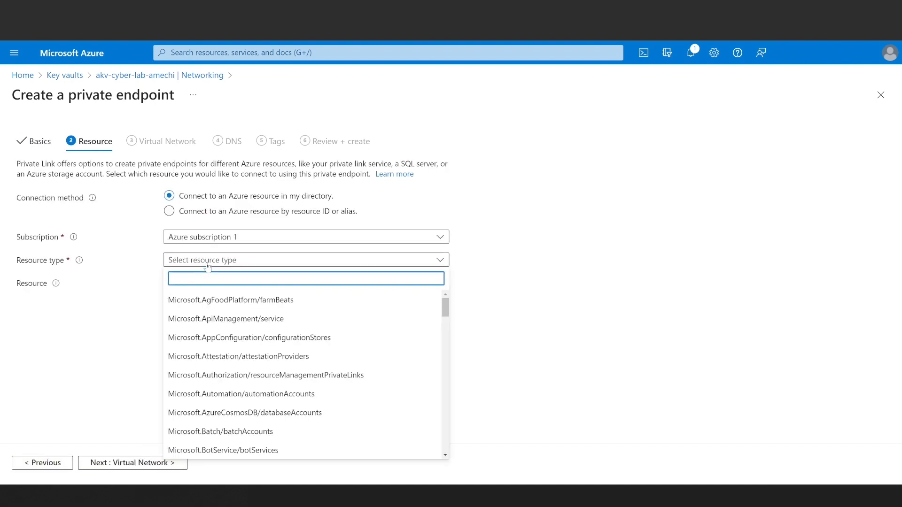
type("key")
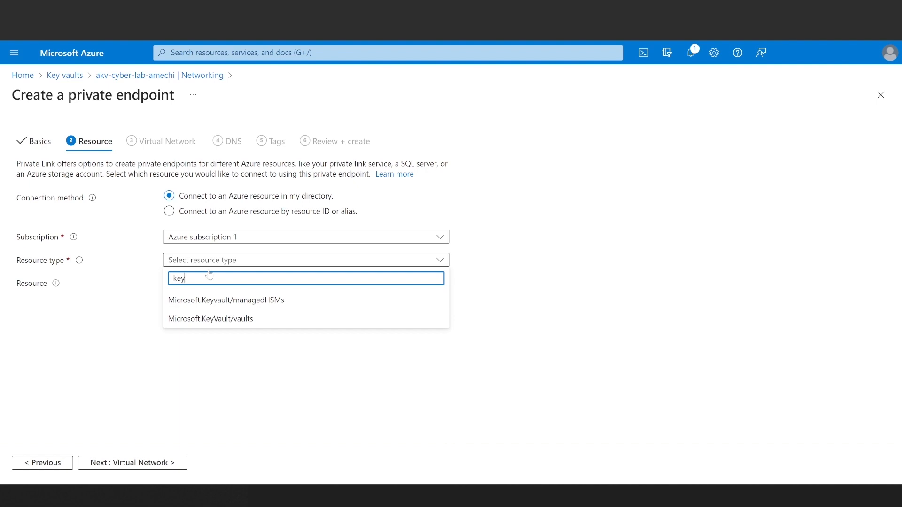
left_click(218, 317)
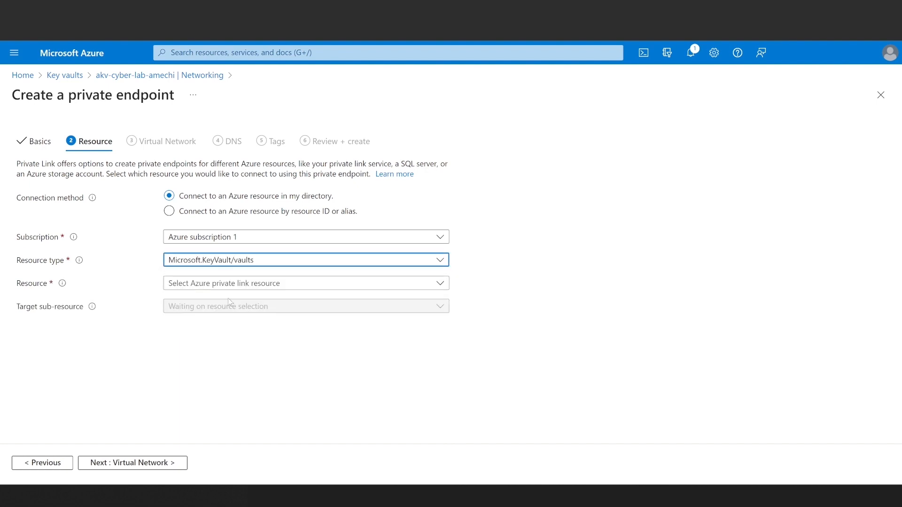
left_click(235, 284)
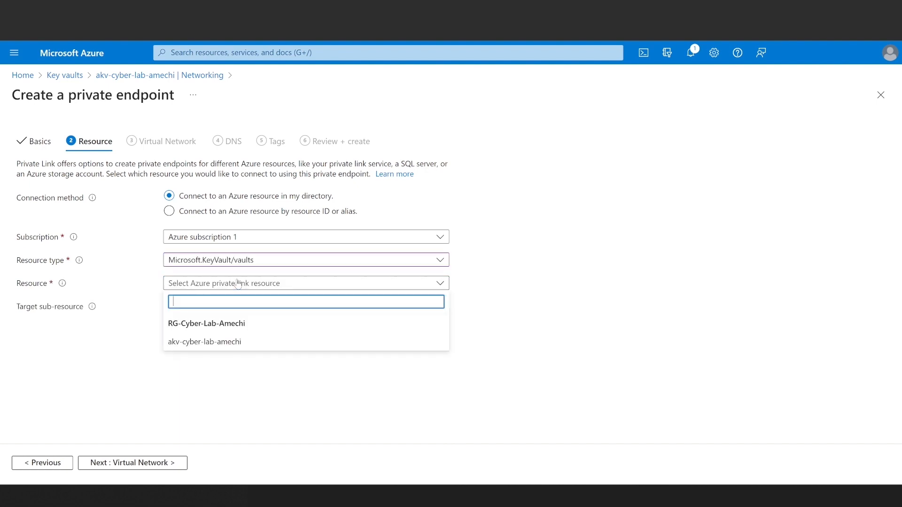
left_click(219, 343)
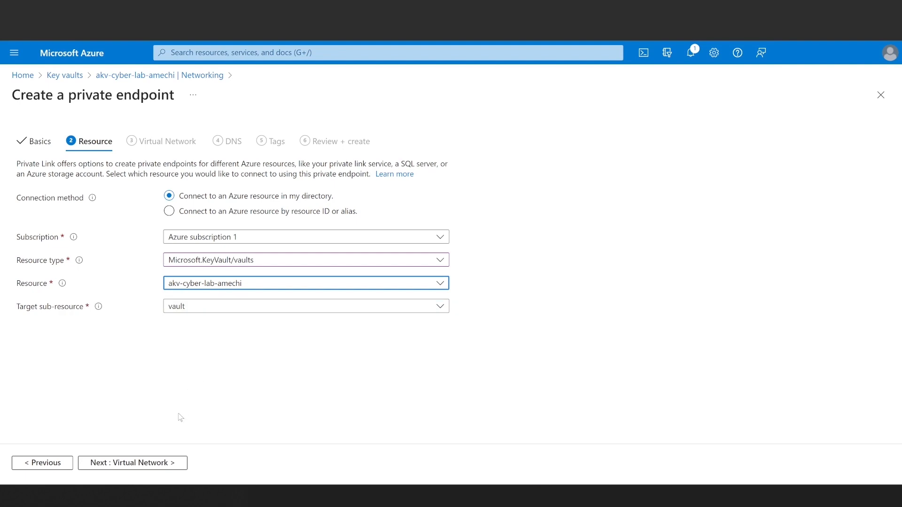
Step: Accept the default virtual network, private DNS and tag settings and create PE-AKV
left_click(167, 465)
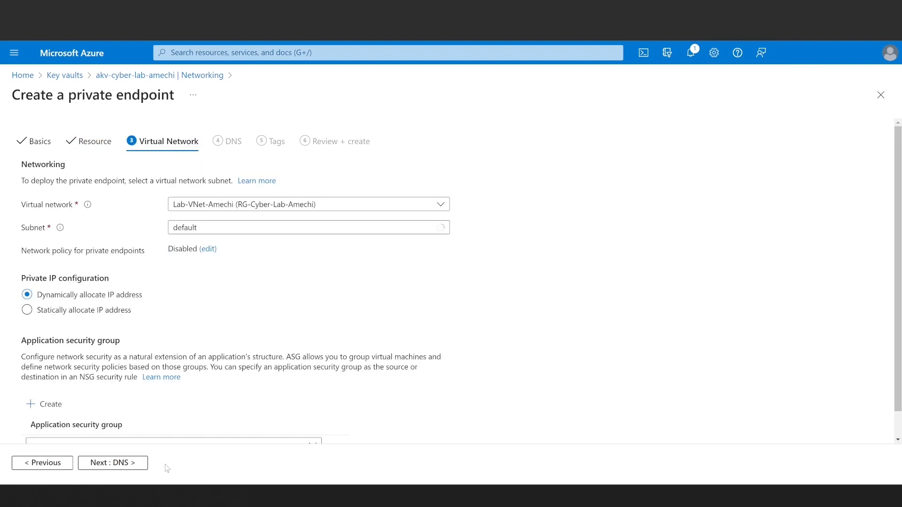
left_click(132, 464)
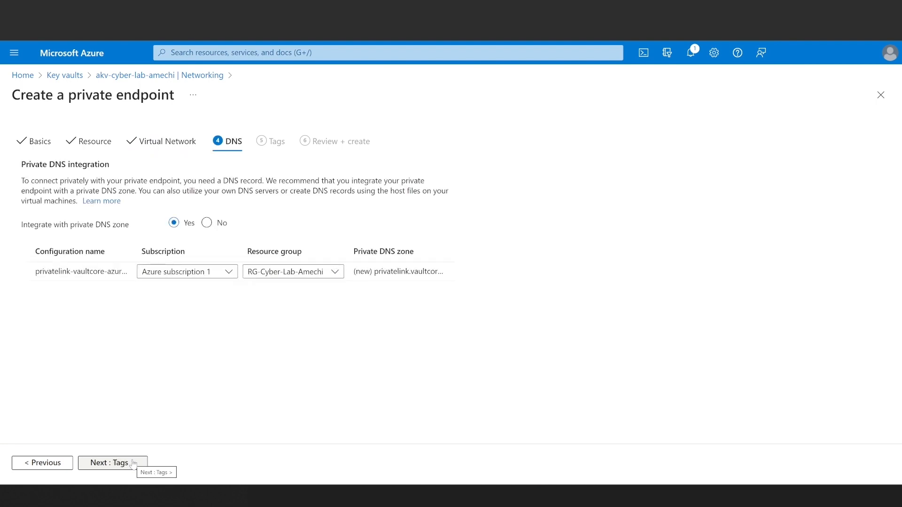
left_click(133, 464)
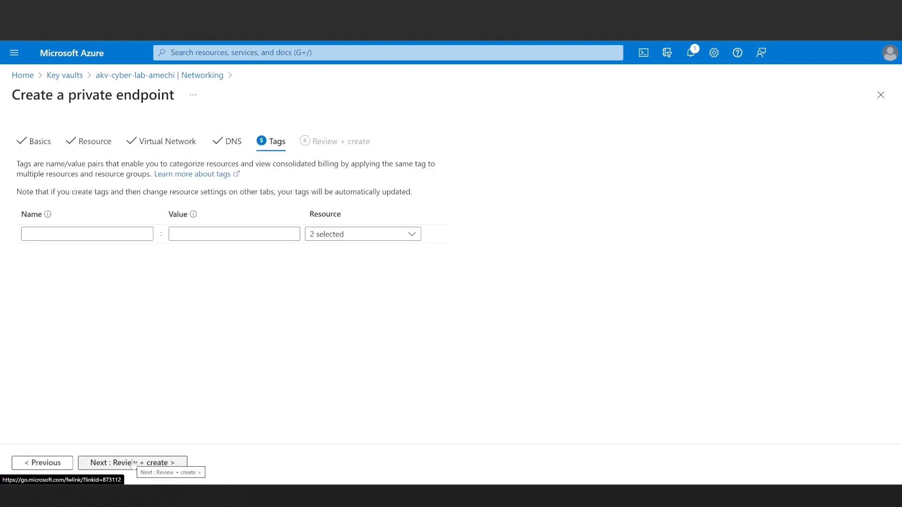
left_click(133, 465)
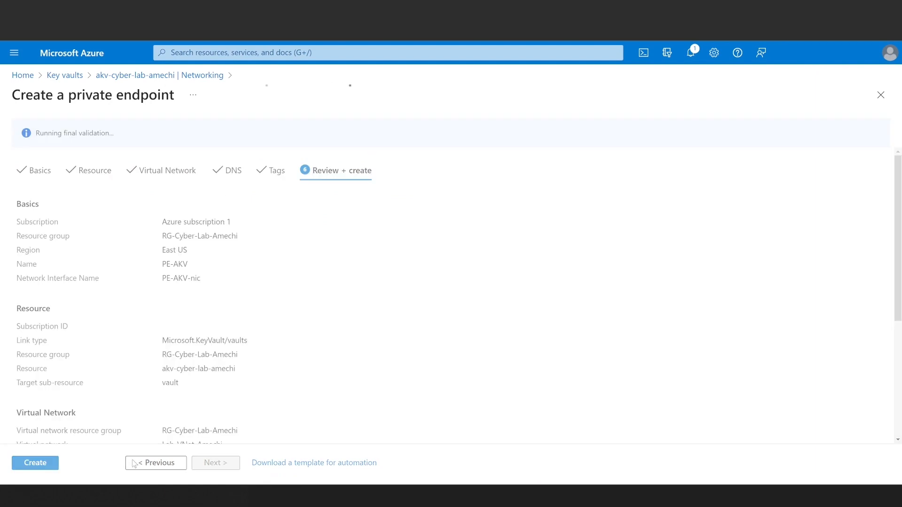
left_click(45, 466)
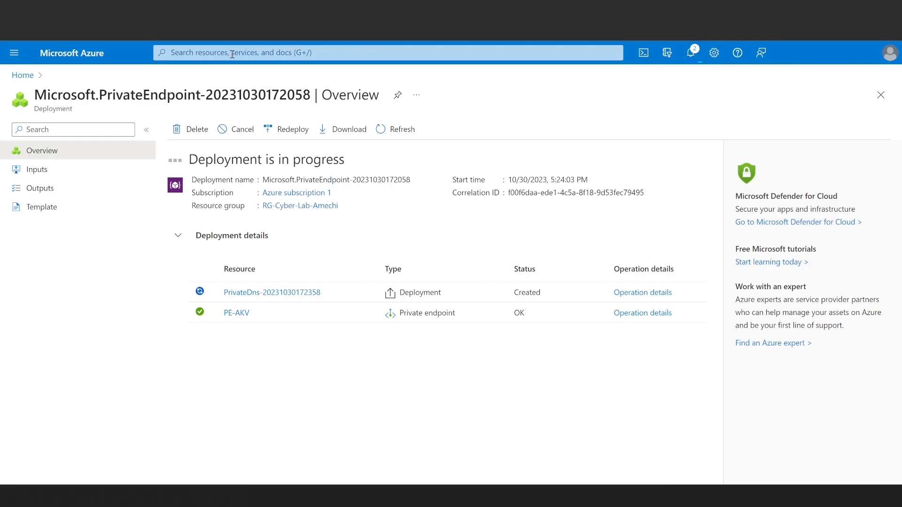
Step: Set sacyberlabamechi's Public network access to Disabled, save, and view its private endpoint connections
left_click(231, 54)
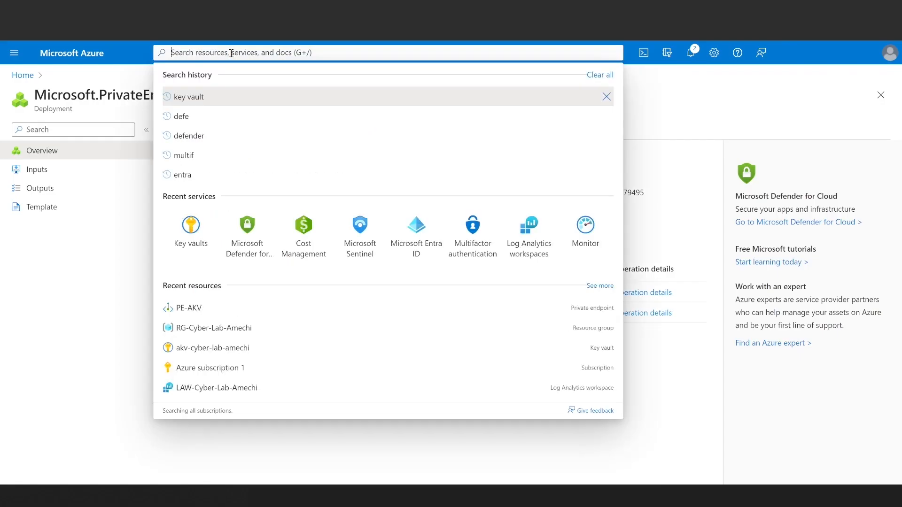
type("stor")
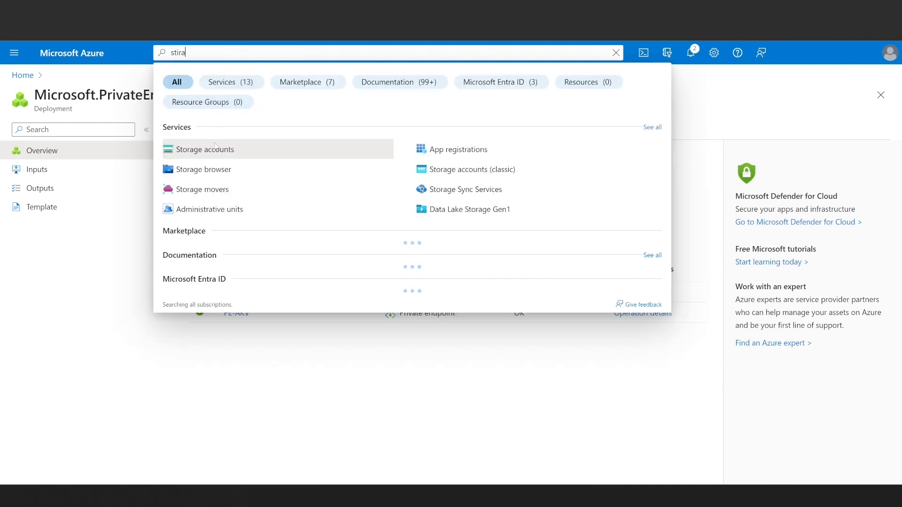
left_click(217, 149)
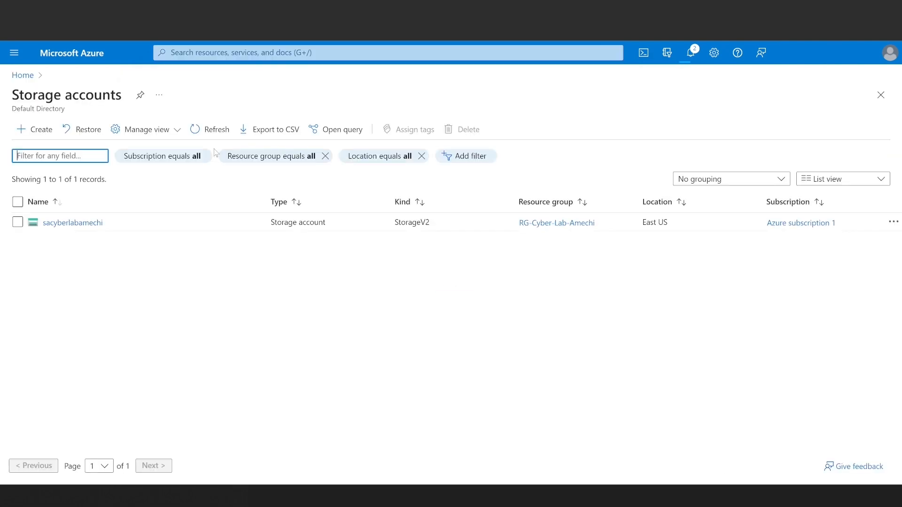
left_click(101, 223)
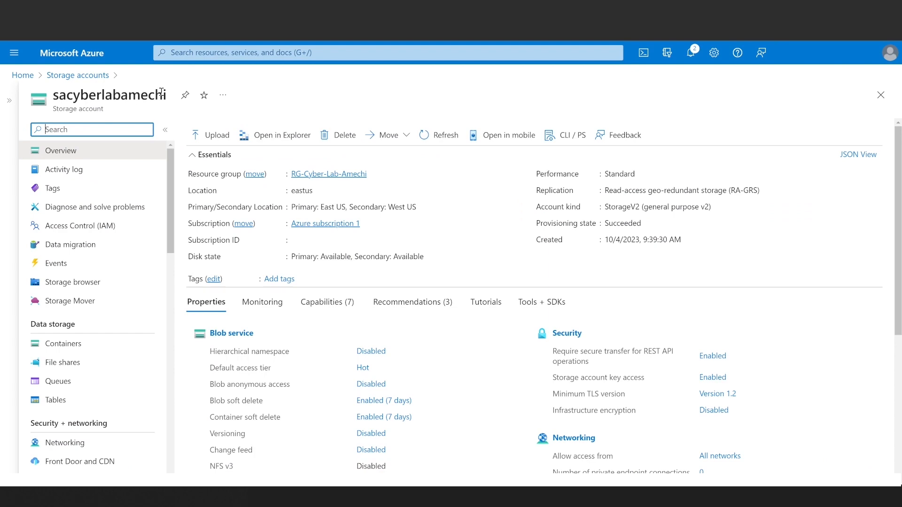
scroll(72, 446, "down", 6)
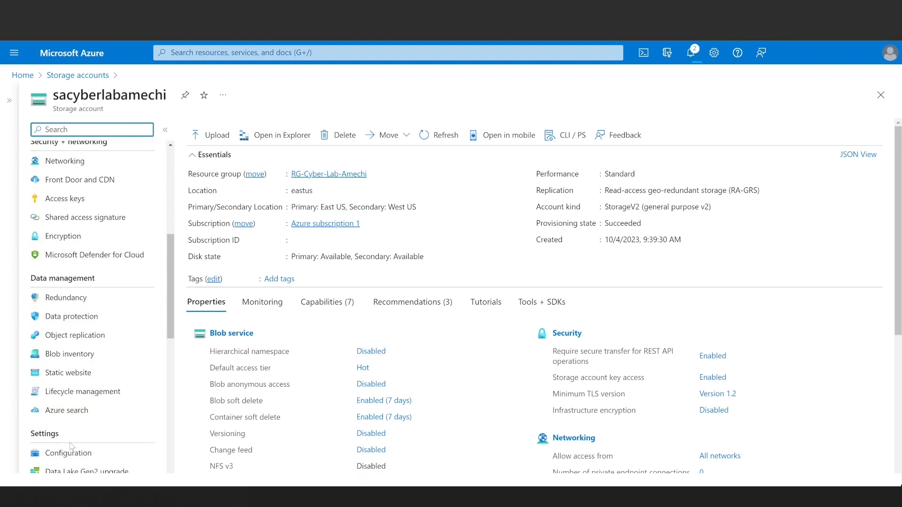
left_click(70, 451)
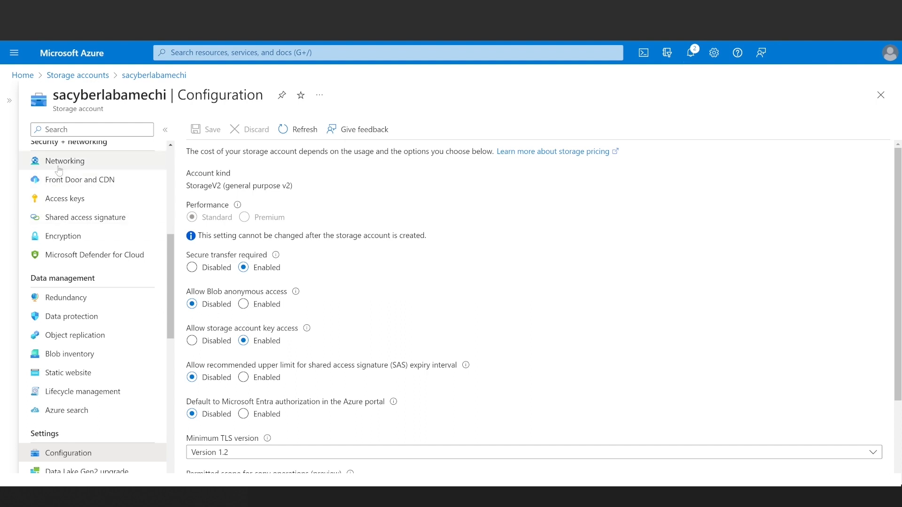
left_click(74, 163)
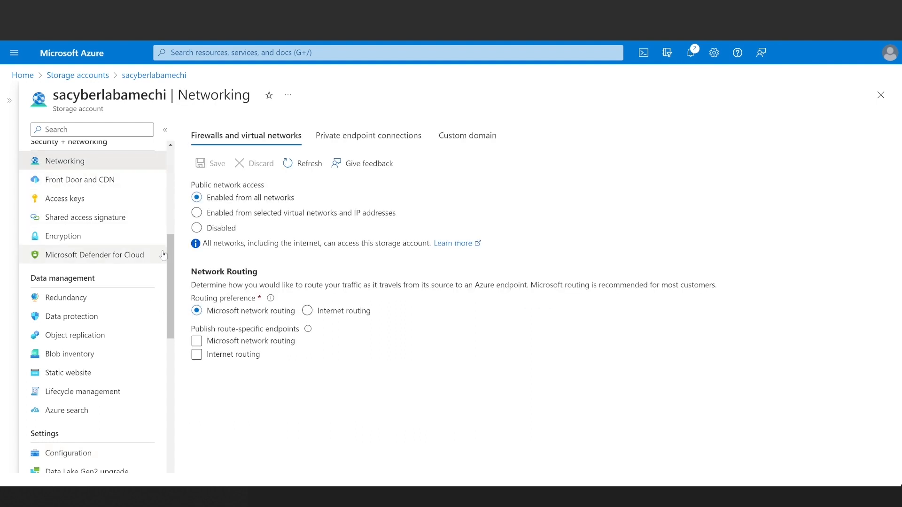
left_click(196, 228)
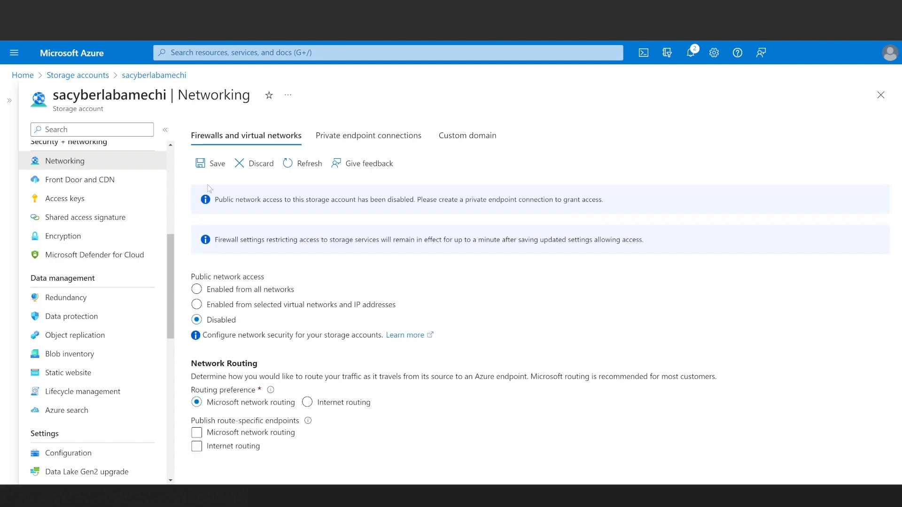
left_click(210, 165)
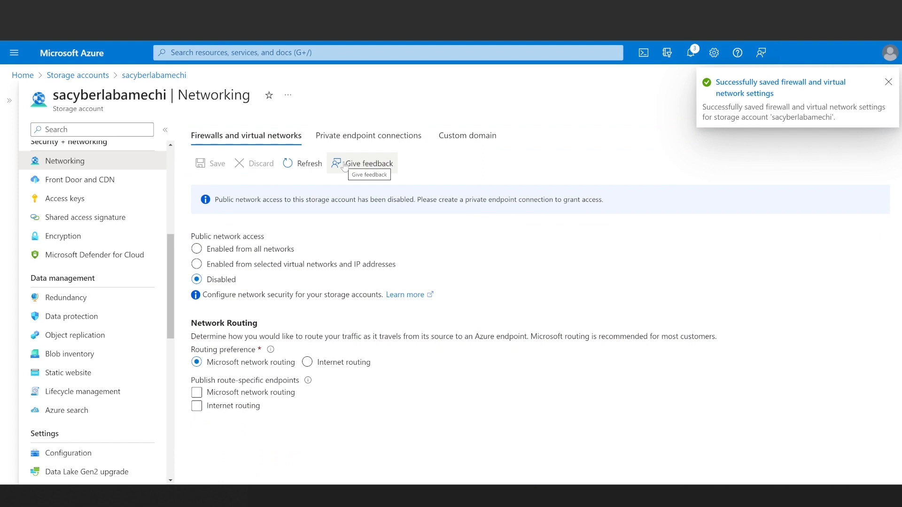
left_click(352, 134)
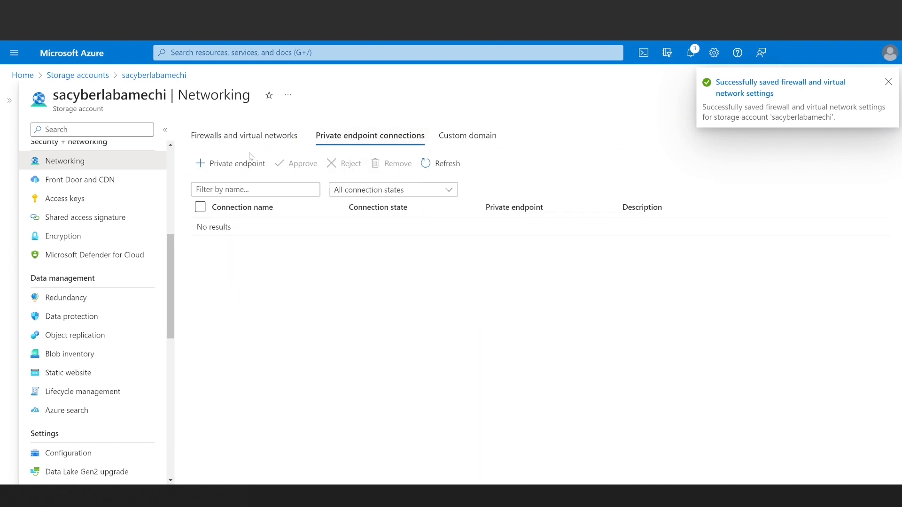
Step: Create private endpoint PE-Storage on the blob sub-resource, keeping default network, DNS and tag settings
left_click(238, 164)
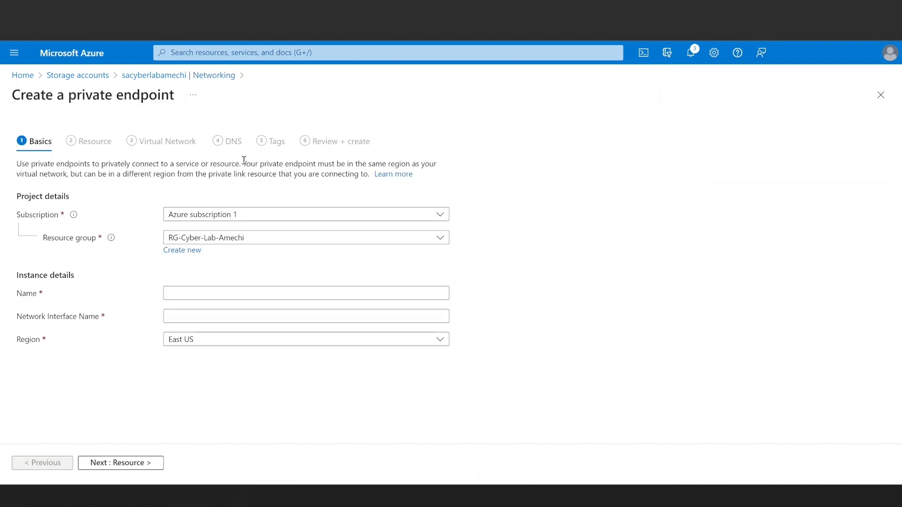
left_click(190, 293)
type("PE-Storage")
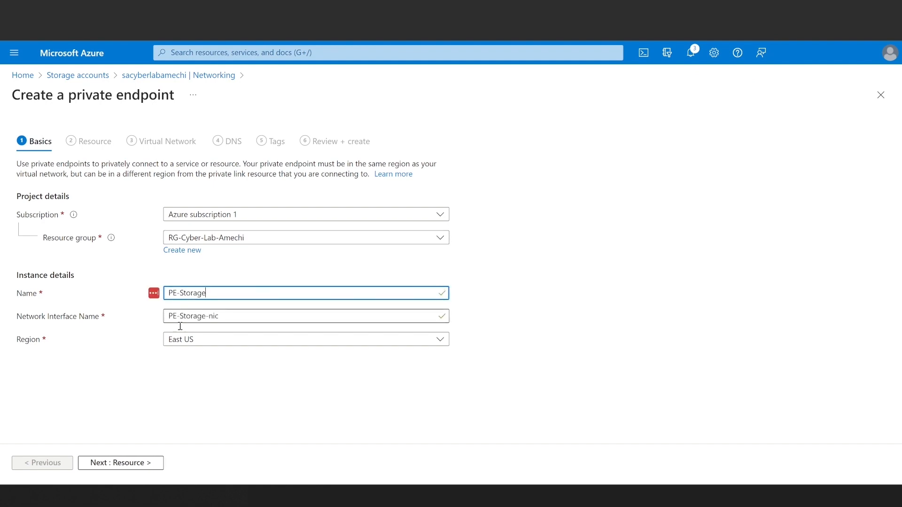
left_click(129, 469)
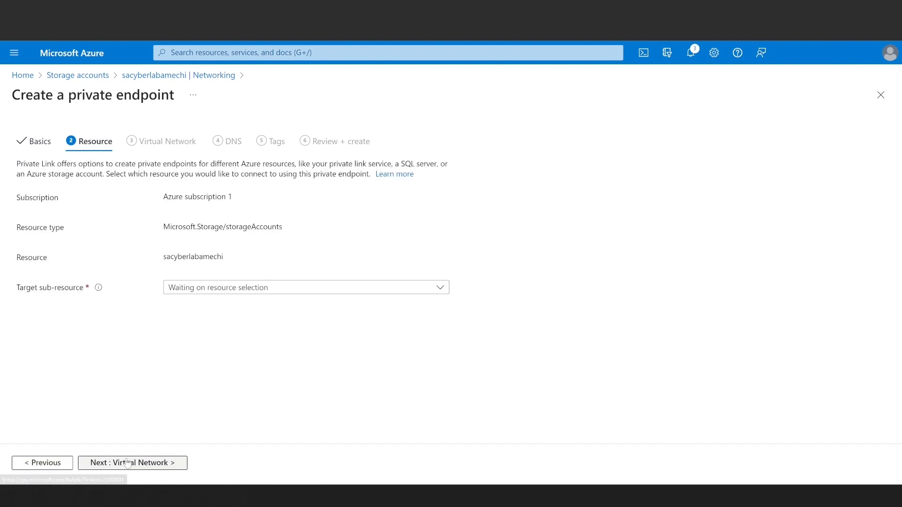
left_click(188, 295)
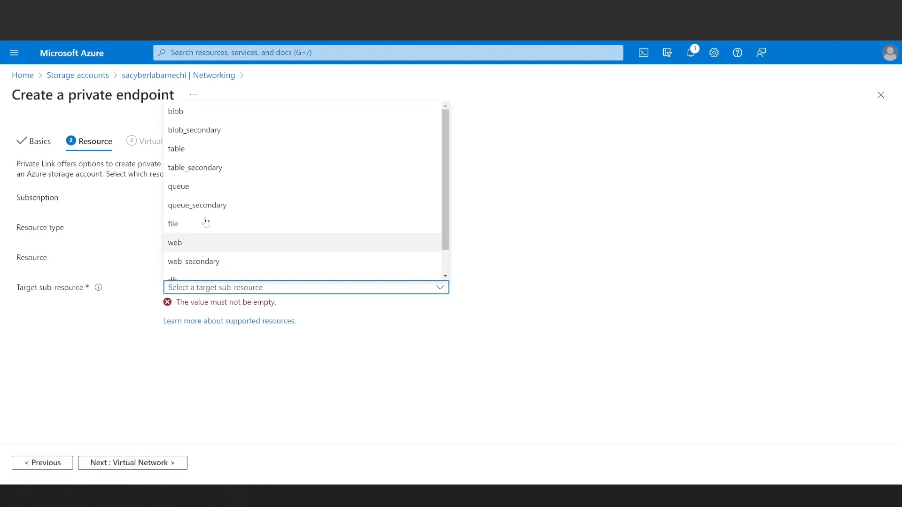
left_click(188, 112)
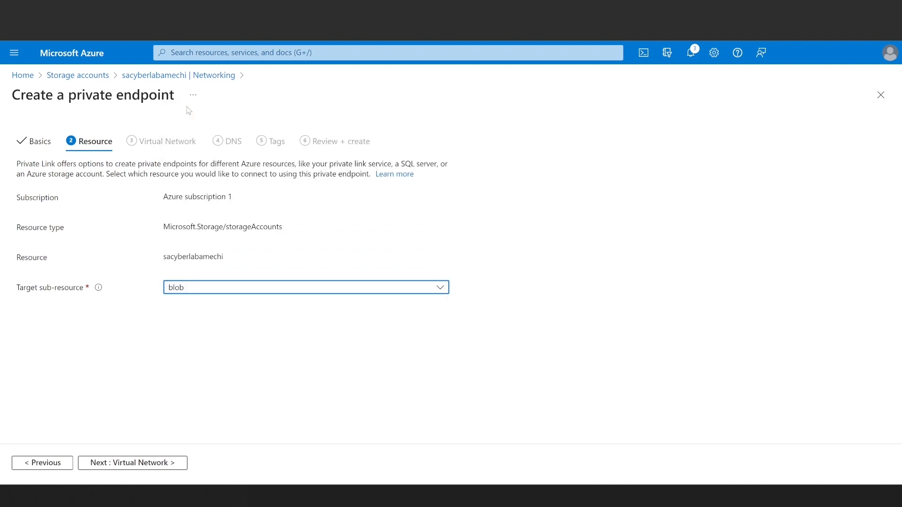
left_click(126, 464)
left_click(125, 465)
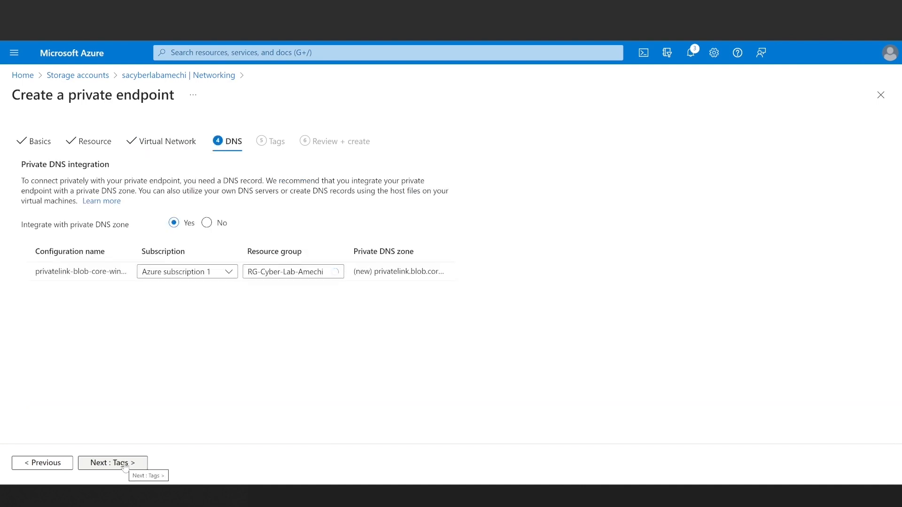
left_click(125, 464)
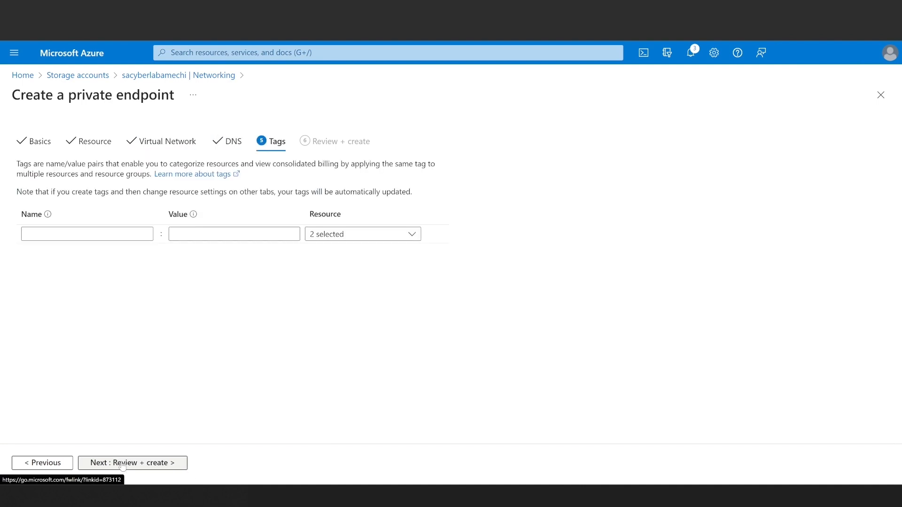
left_click(123, 465)
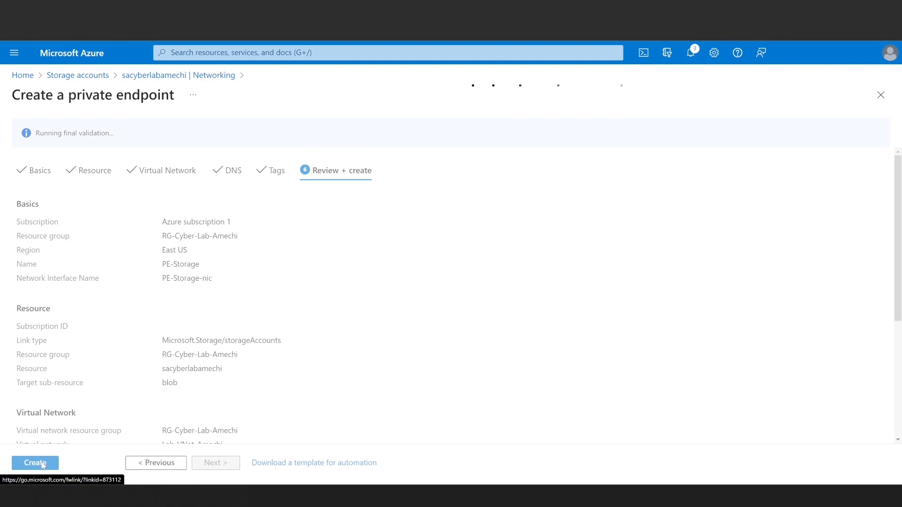
left_click(43, 465)
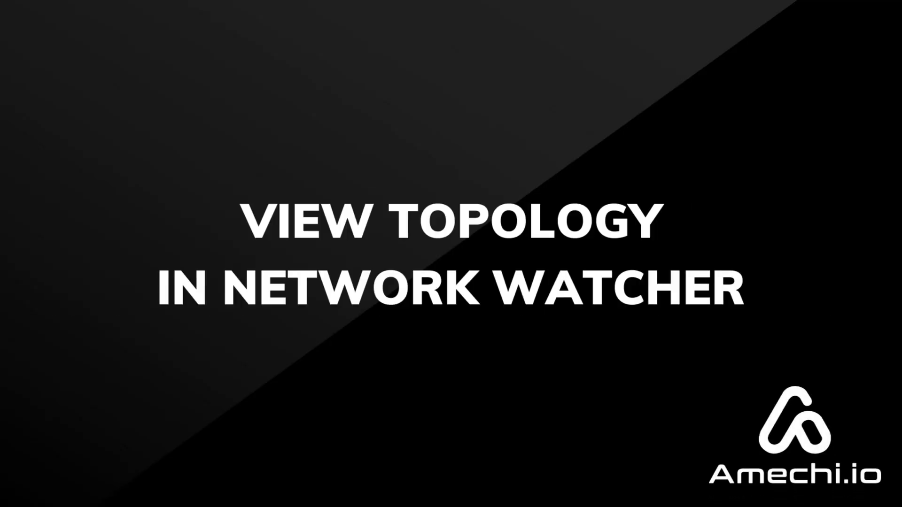
Step: Open the Topology view in Network Watcher
left_click(324, 53)
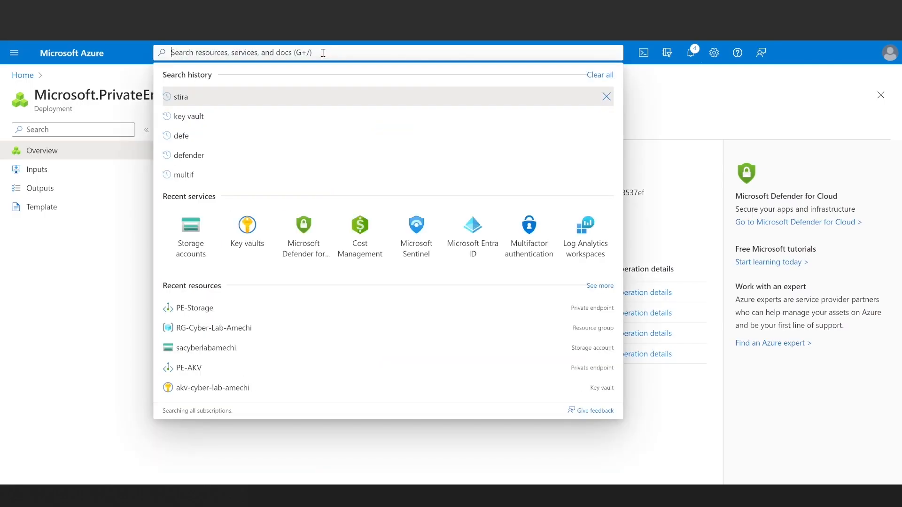
type("network wa")
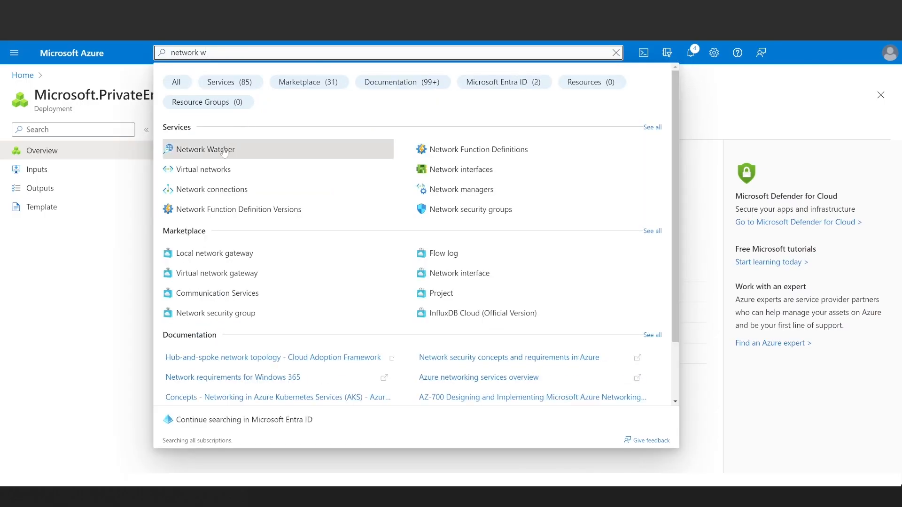
left_click(224, 150)
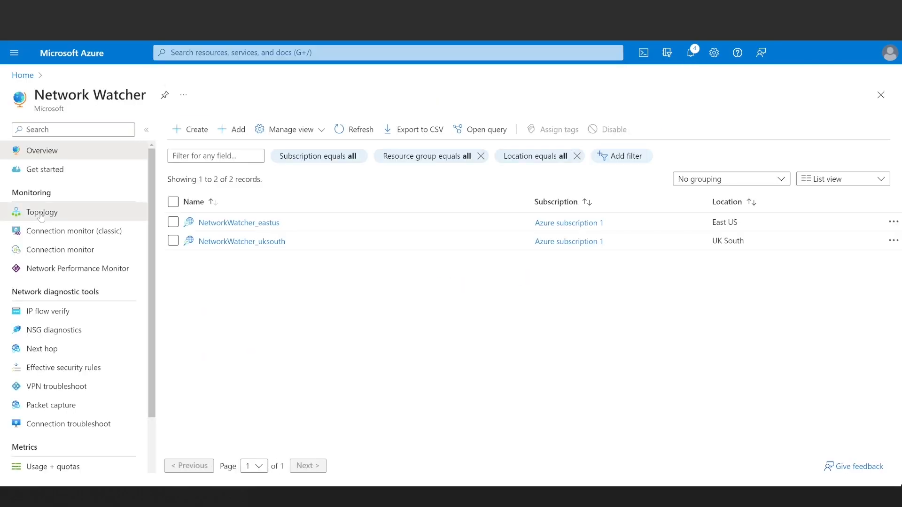
left_click(41, 215)
Step: Narrow the topology scope to resource group RG-Cyber-Lab-Amechi and location East US only
left_click(485, 175)
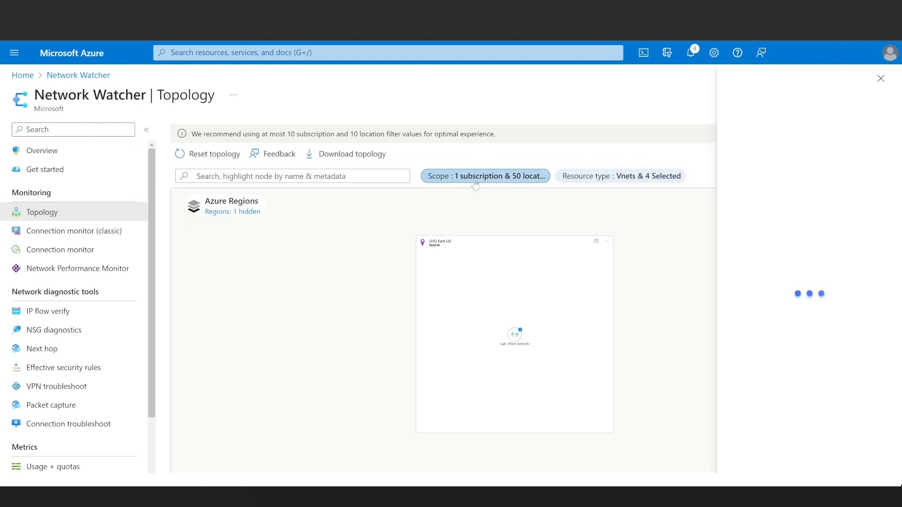
left_click(740, 136)
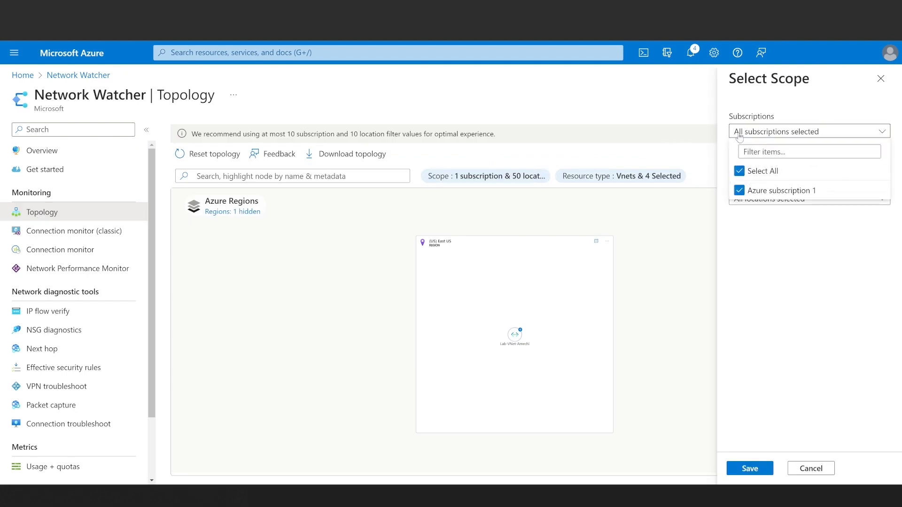
left_click(740, 136)
left_click(761, 165)
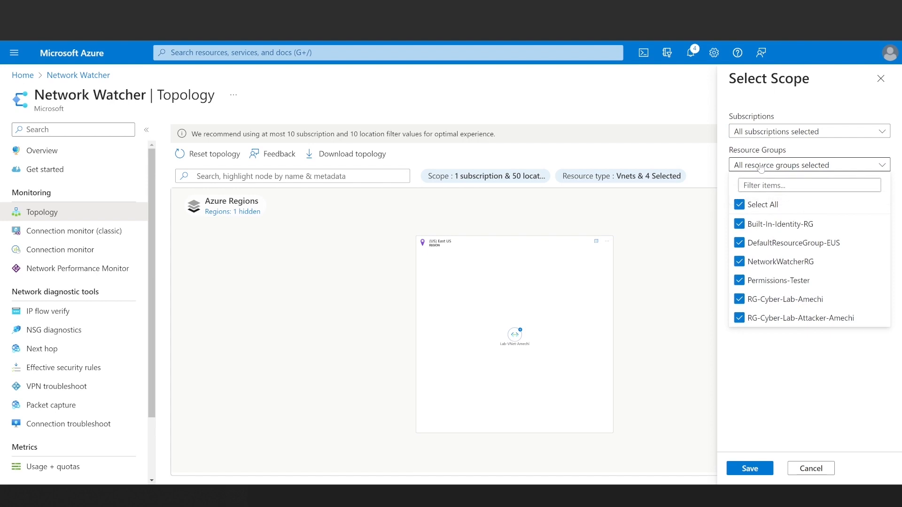
left_click(739, 205)
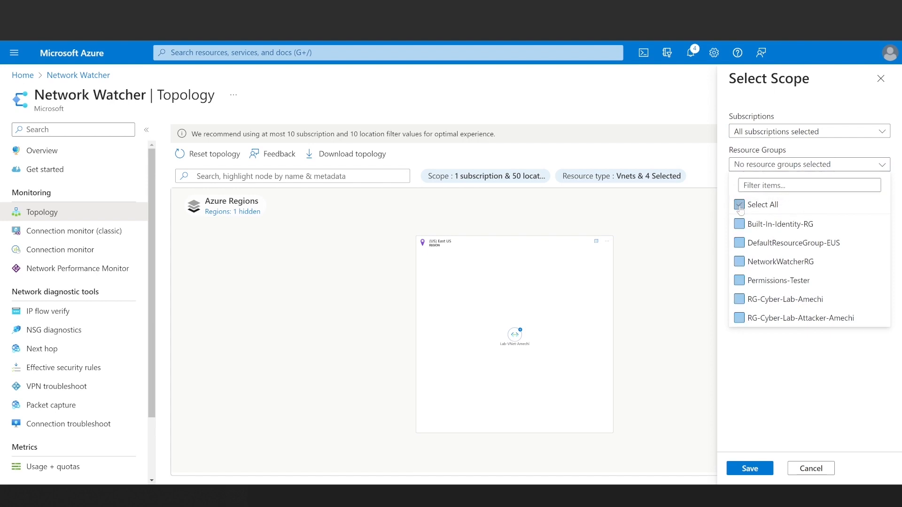
left_click(739, 299)
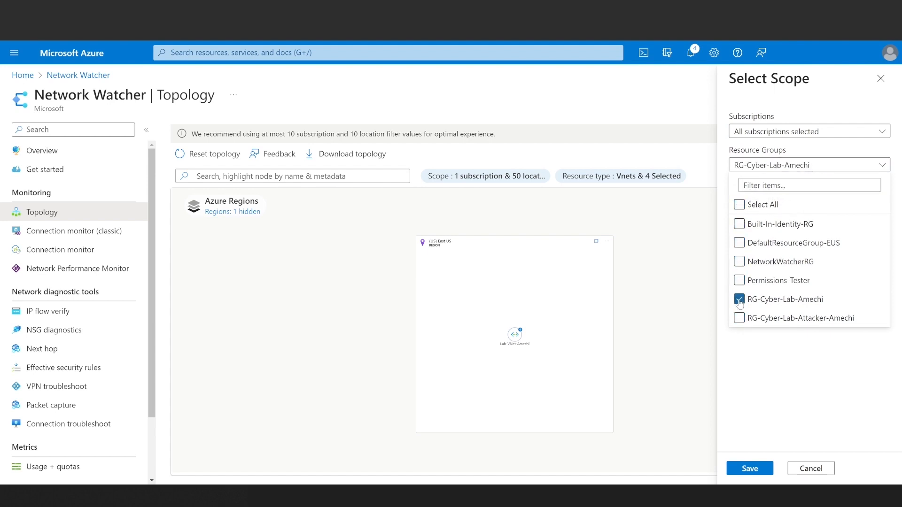
left_click(751, 337)
left_click(796, 198)
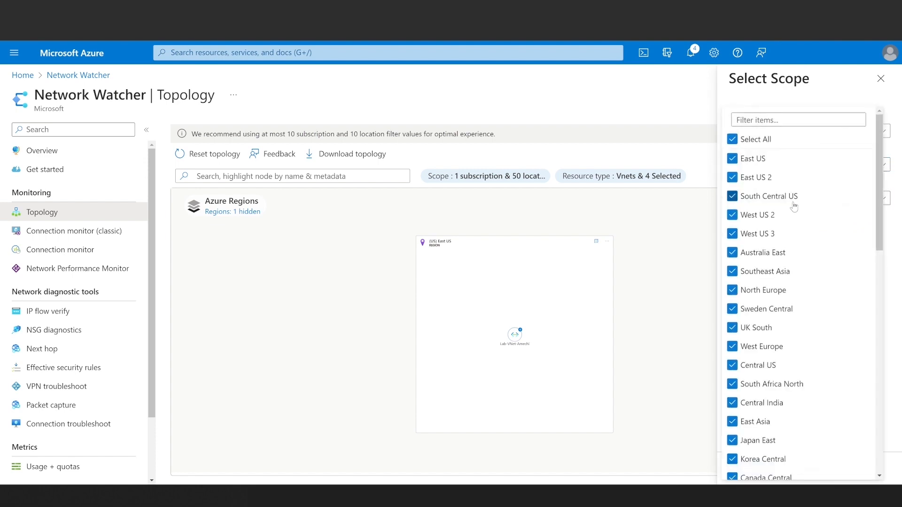
left_click(732, 139)
left_click(731, 159)
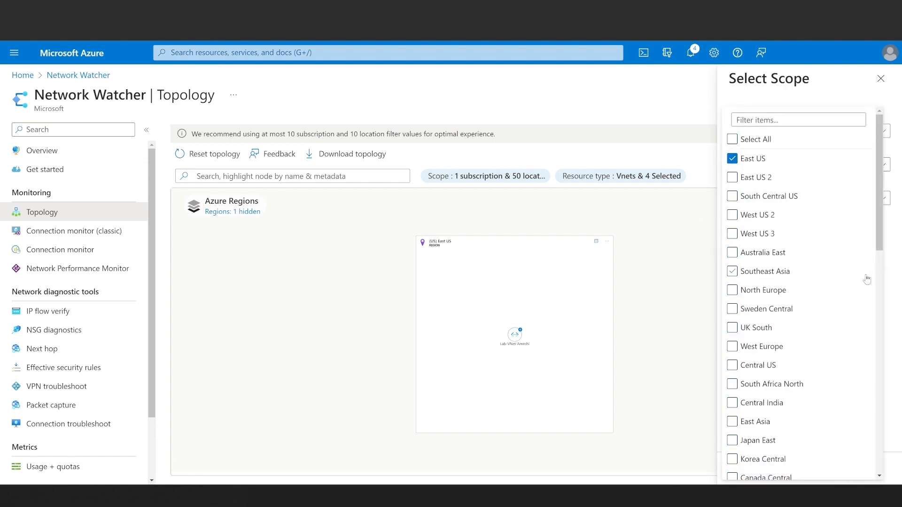
left_click(898, 267)
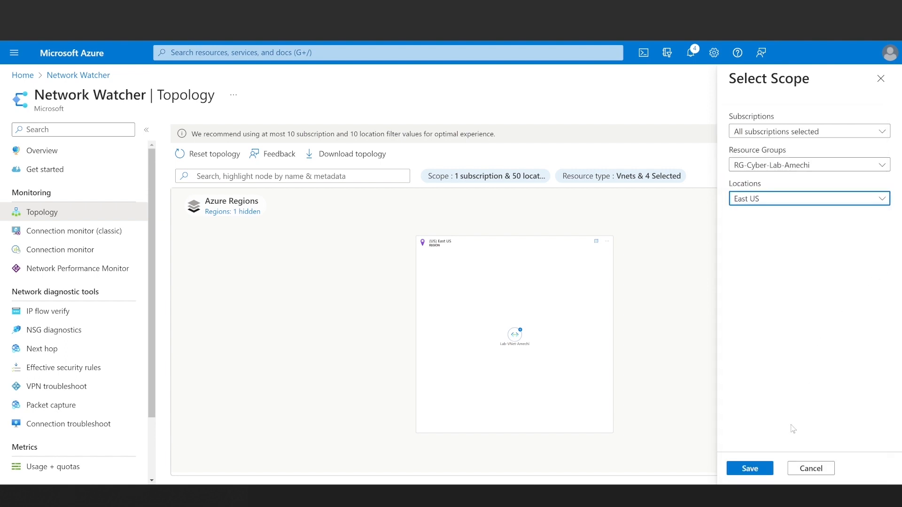
Step: Save the scope, expand the lab VNet, default subnet and PE-AKV to show its key vault link
left_click(748, 468)
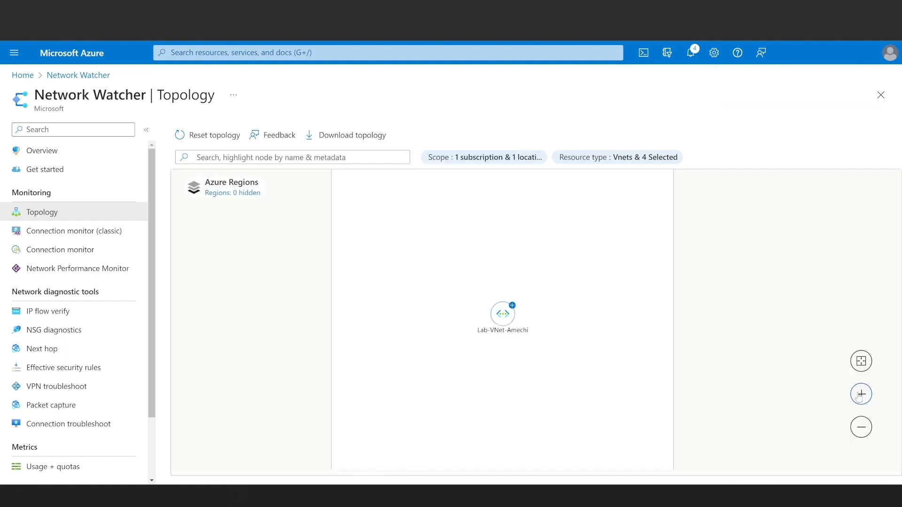
left_click(513, 308)
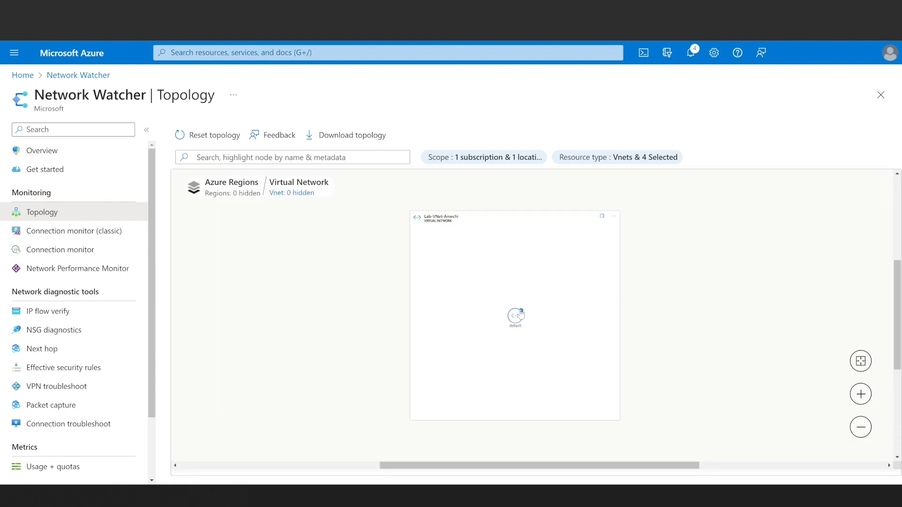
left_click(521, 312)
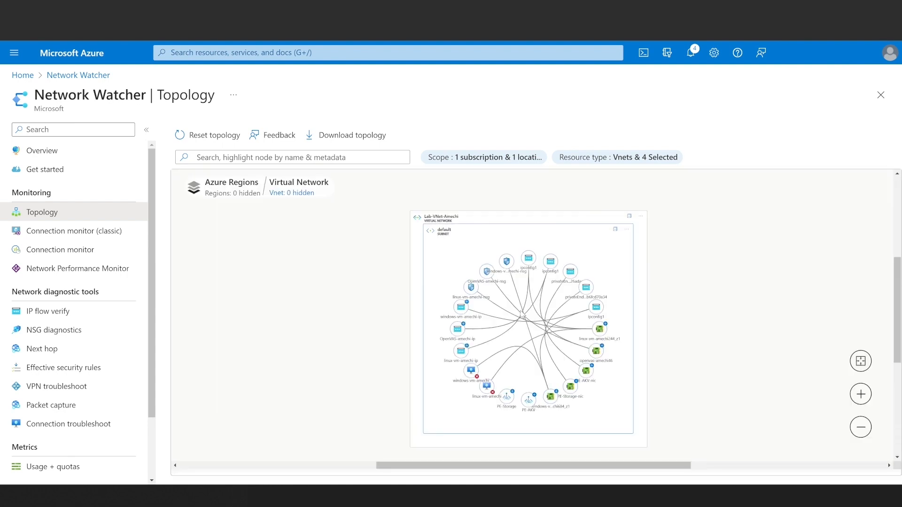
left_click(861, 395)
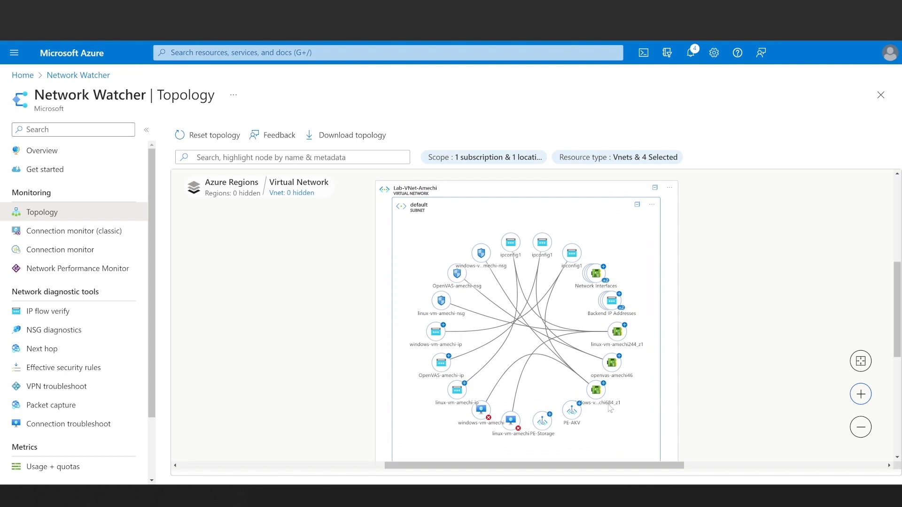
mouse_move(582, 405)
left_click(578, 404)
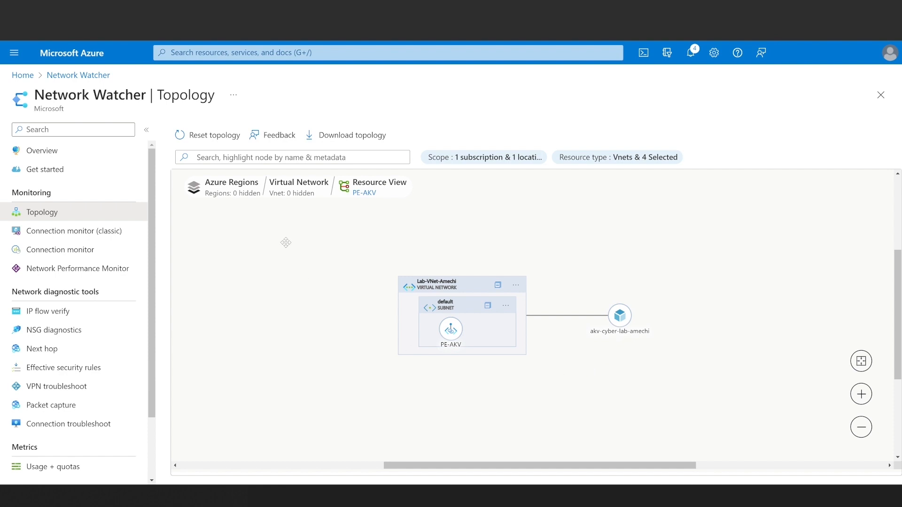
left_click(308, 188)
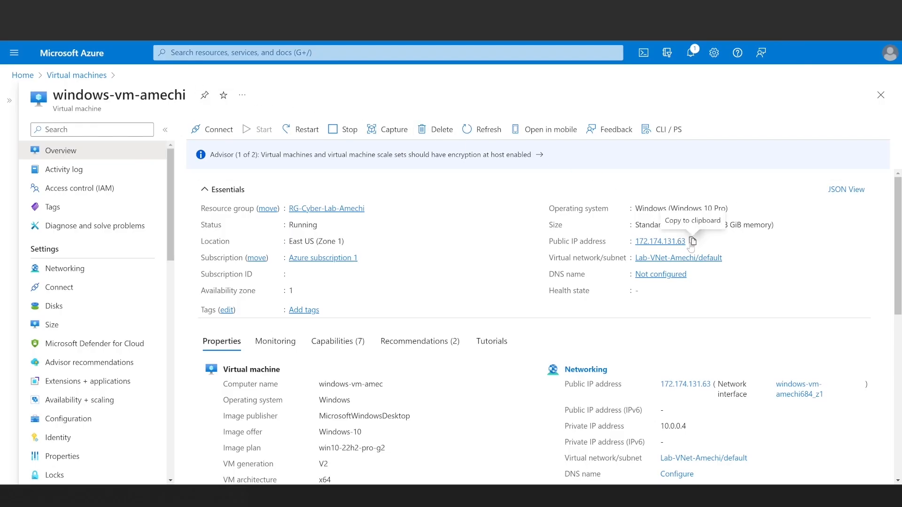
Step: Connect via Remote Desktop to windows-vm-amechi at 172.174.131.63, signing in and accepting the certificate
left_click(693, 242)
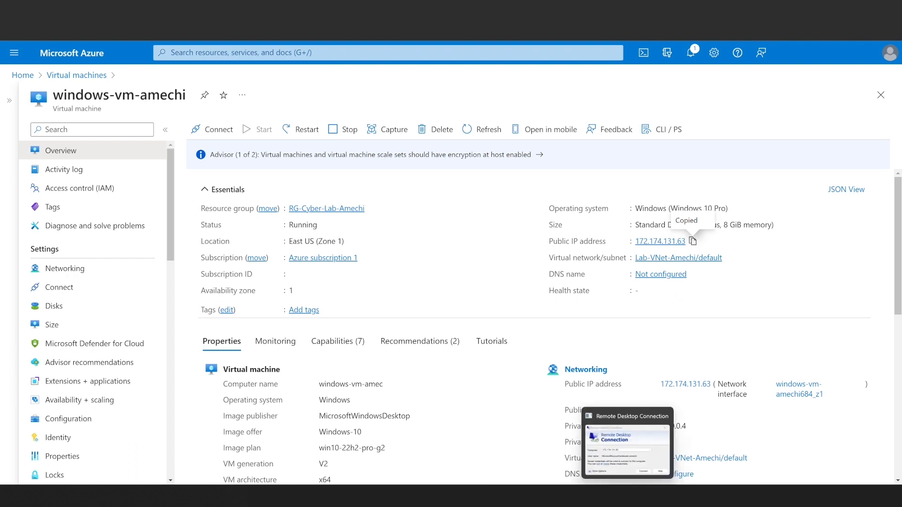
key("alt+Tab")
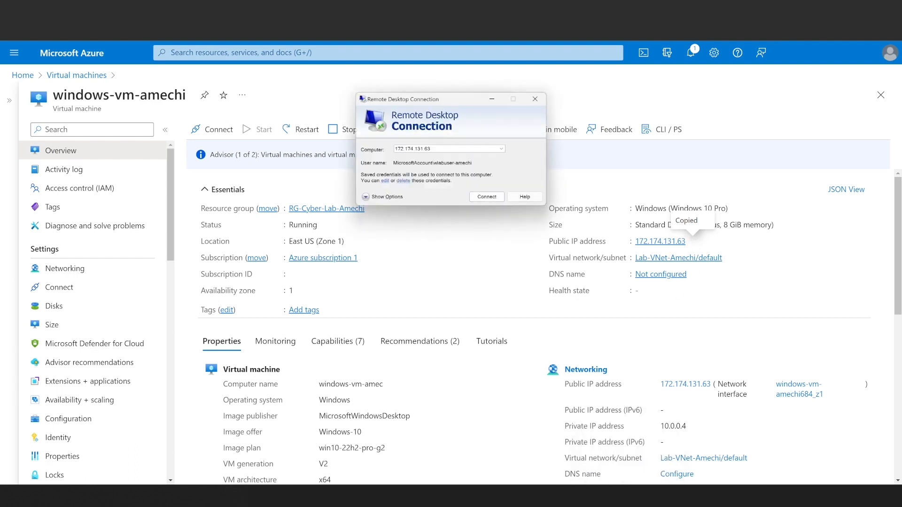
left_click(479, 199)
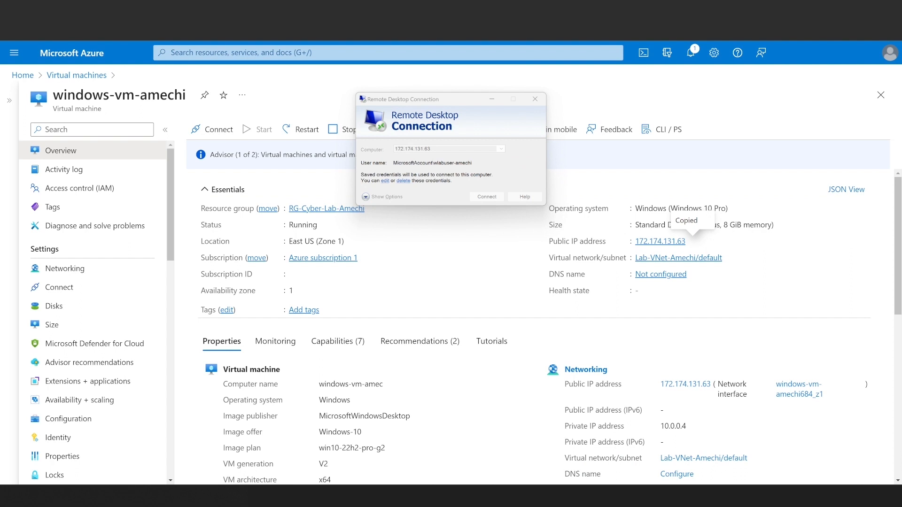
key("ctrl+v")
left_click(394, 233)
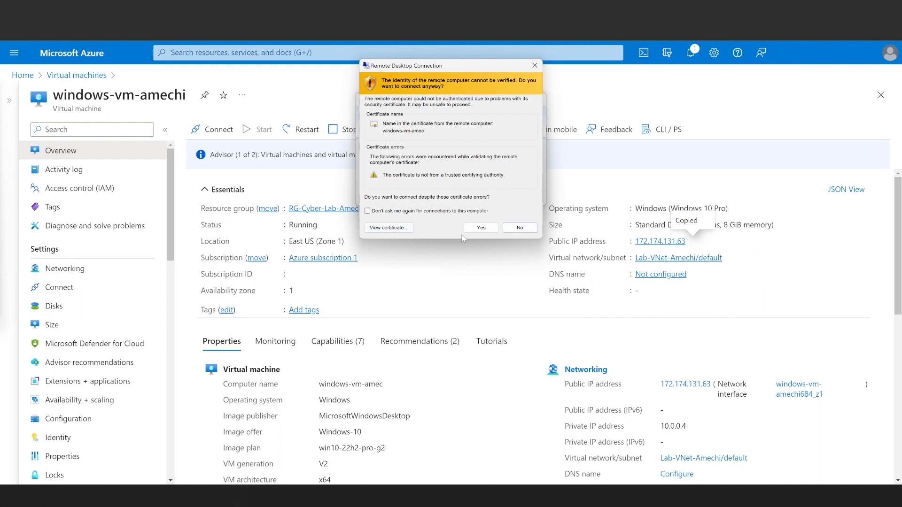
left_click(481, 229)
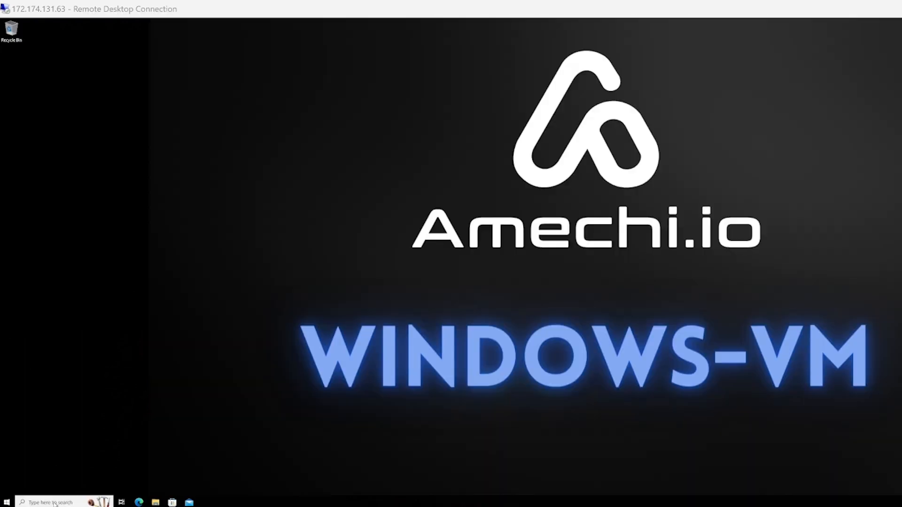
left_click(55, 503)
type("powershell")
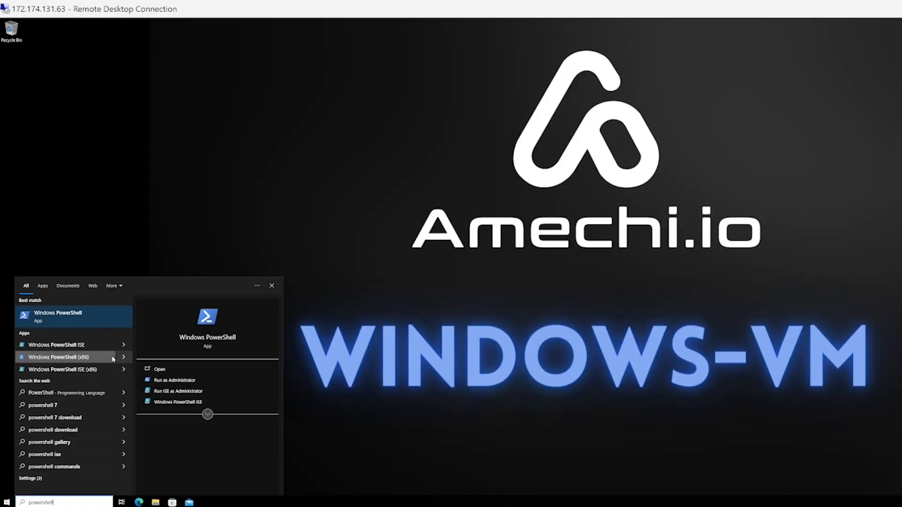
left_click(169, 381)
left_click(212, 130)
key("Escape")
type("nslookup")
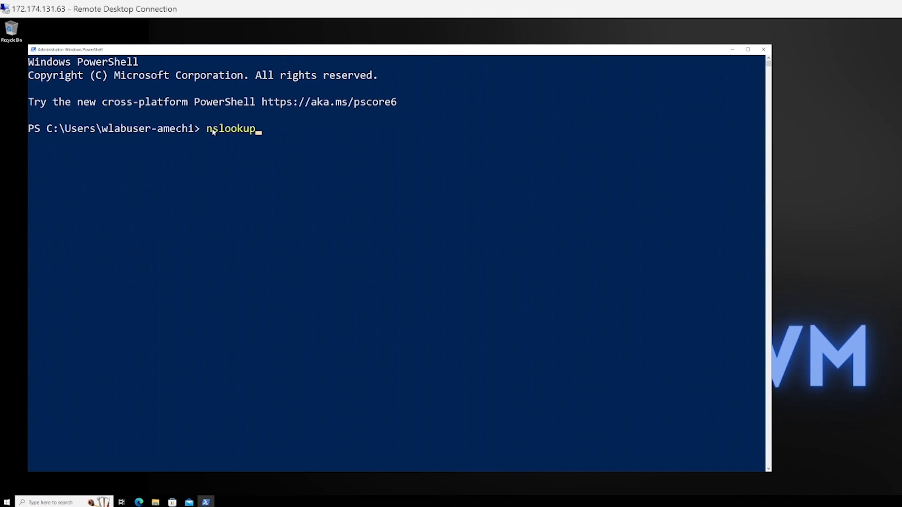
type(" www.ufc.com")
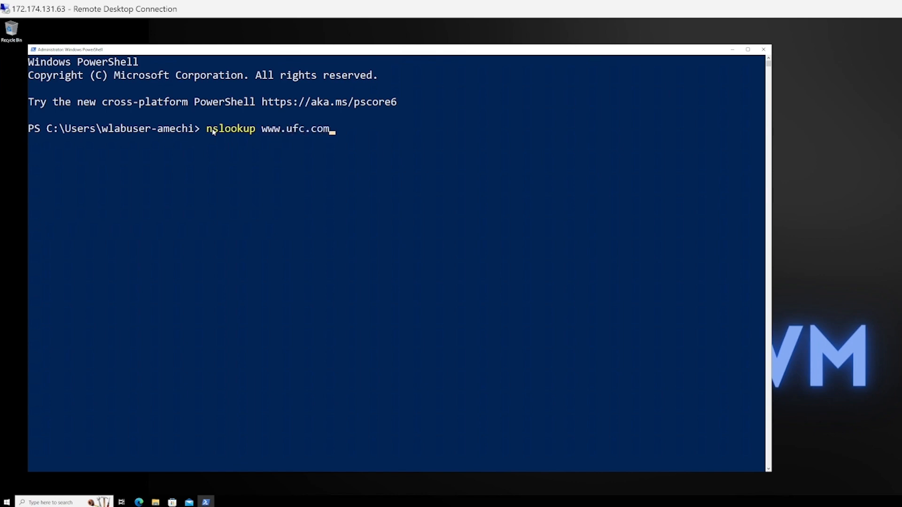
key("Return")
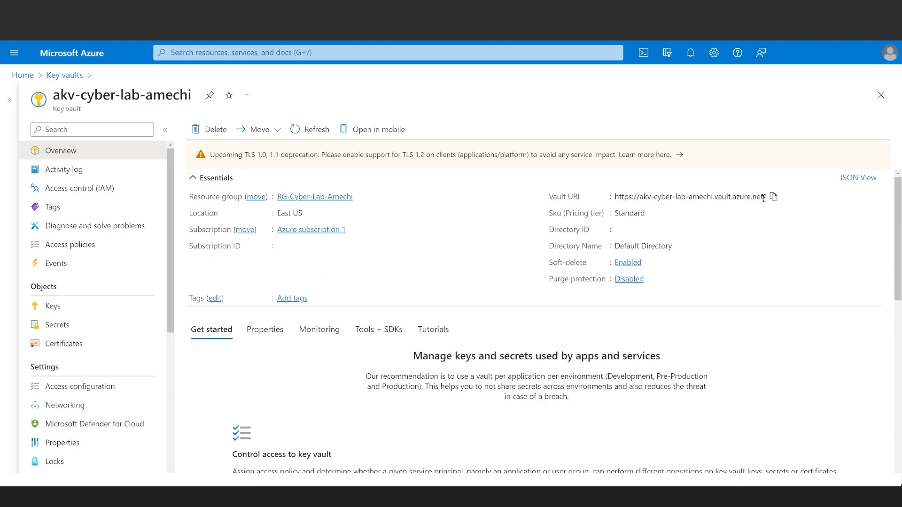
Step: Copy the key vault hostname and nslookup it on the VM, showing private address 10.0.0.7
left_click_drag(763, 198, 641, 198)
right_click(650, 197)
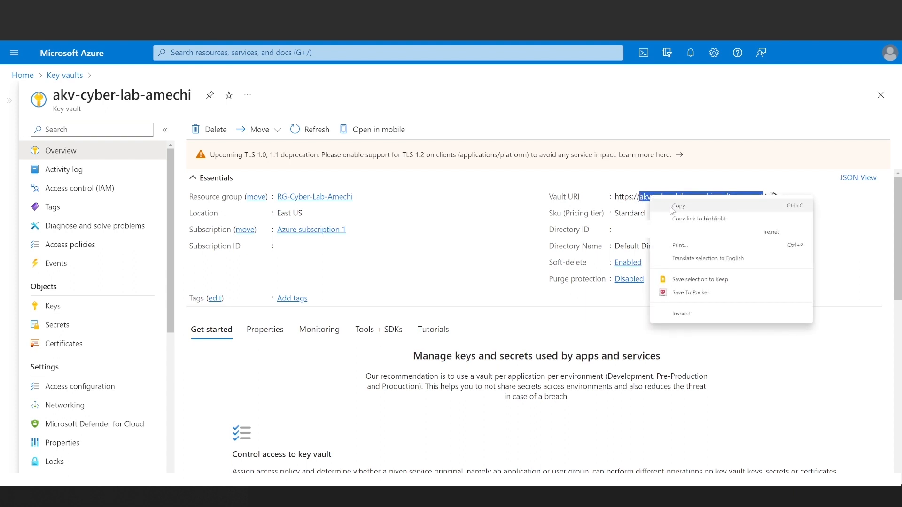
left_click(673, 206)
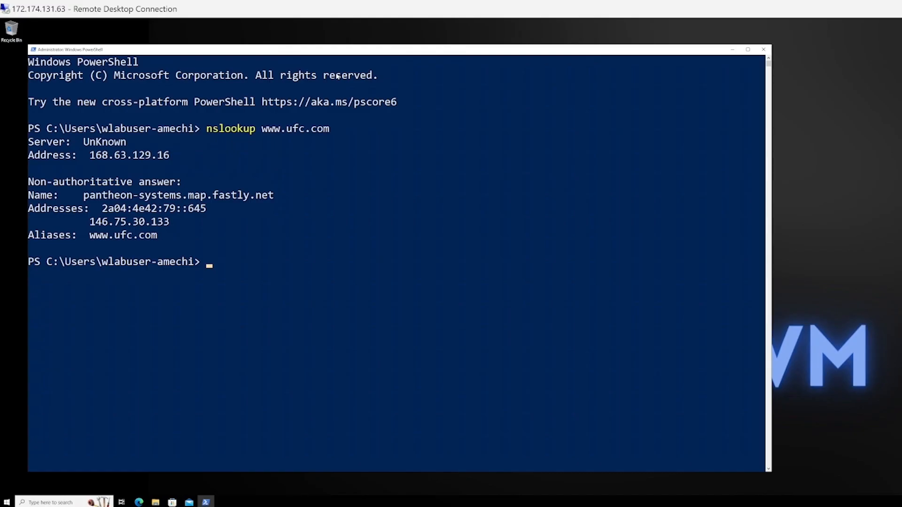
type("nslookup")
key("ctrl+v")
key("Return")
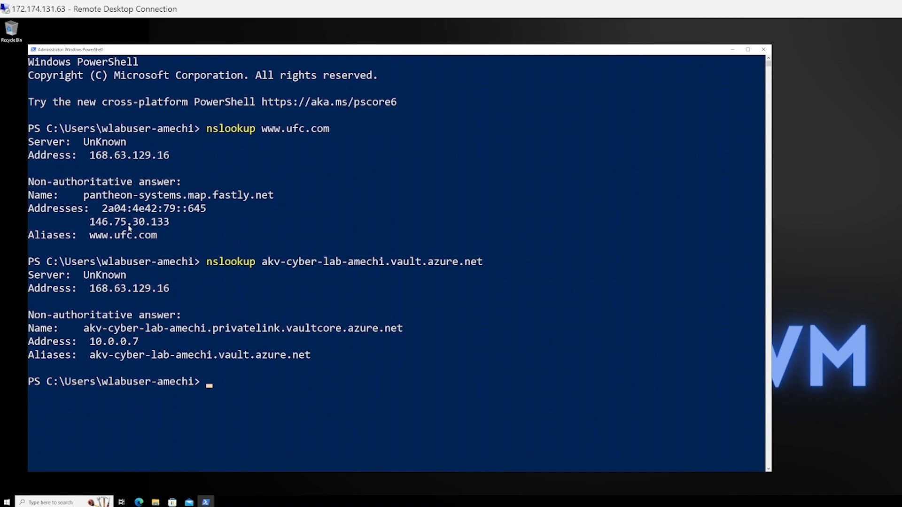
left_click_drag(141, 346, 96, 346)
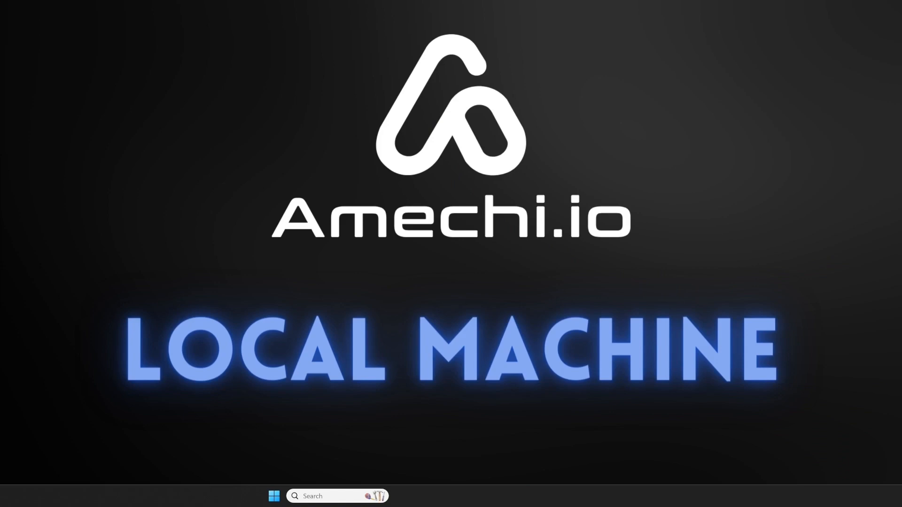
Step: In a local admin PowerShell, resolve the key vault hostname to public address 20.62.134.228
left_click(323, 496)
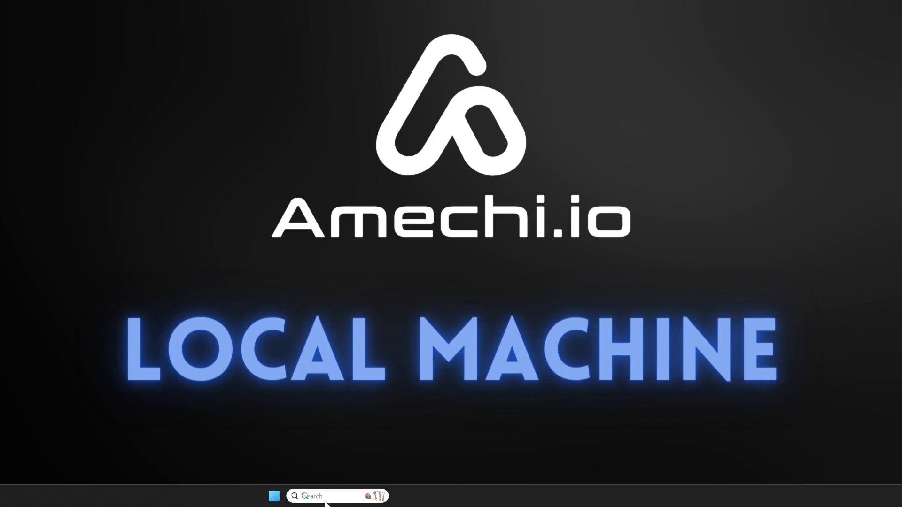
type("powershell")
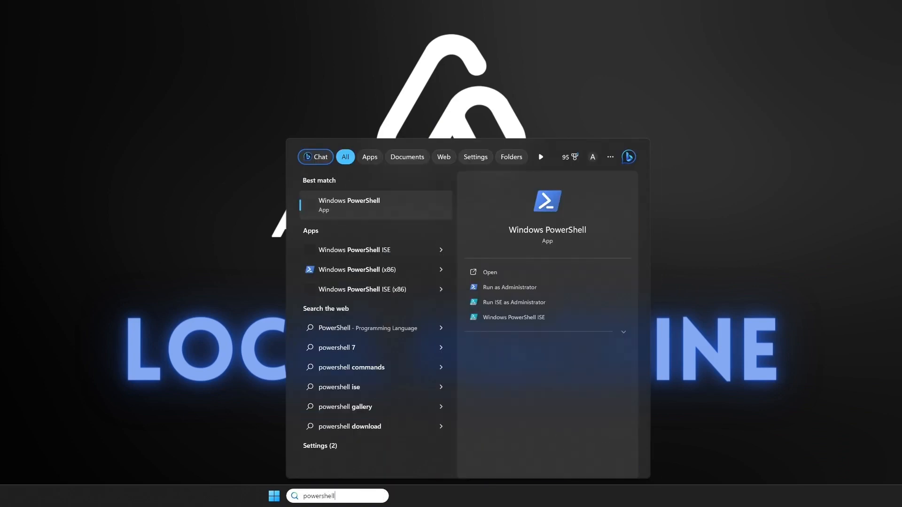
left_click(515, 288)
type("nslookup")
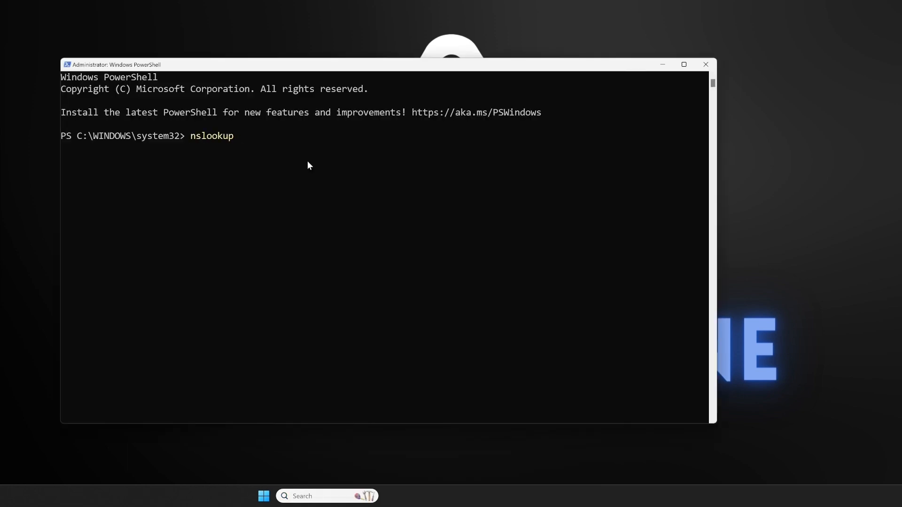
key("ctrl+v")
key("Return")
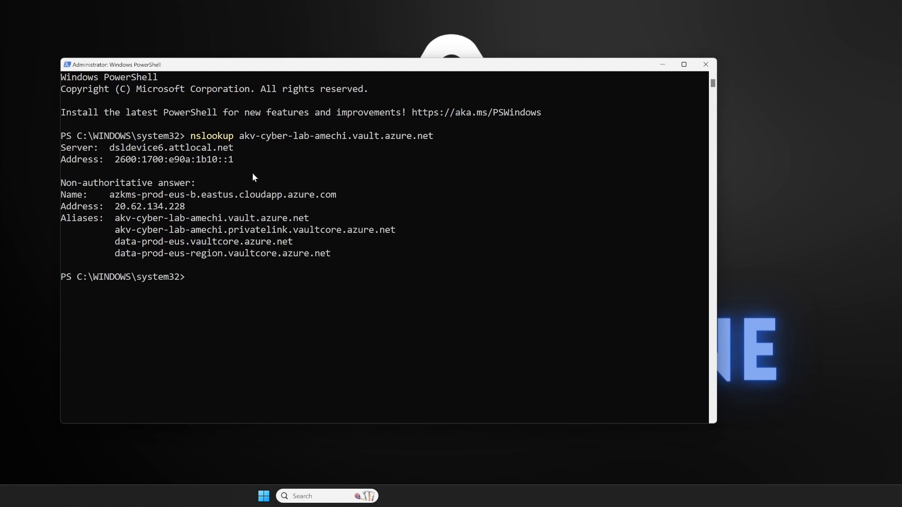
left_click_drag(193, 207, 119, 213)
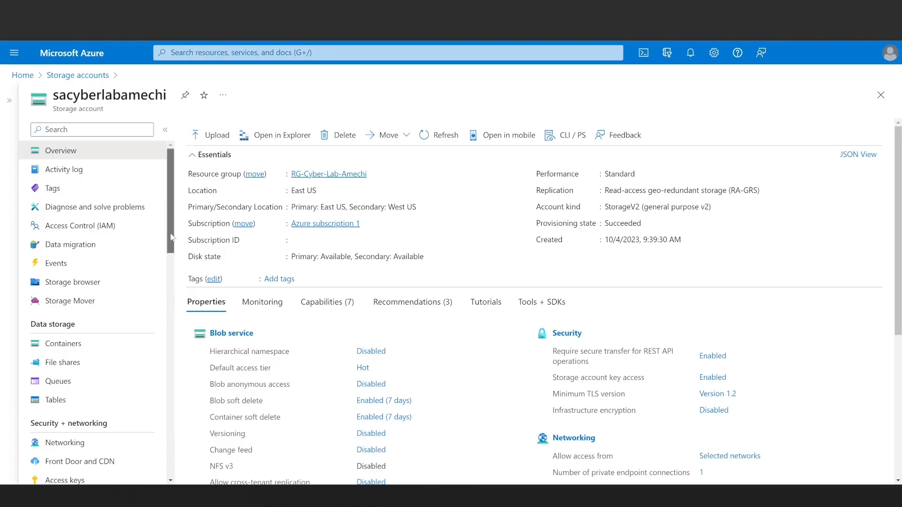
Step: Copy the blob endpoint hostname from the storage account's Endpoints and resolve it locally to 52.239.221.195
scroll(154, 338, "down", 7)
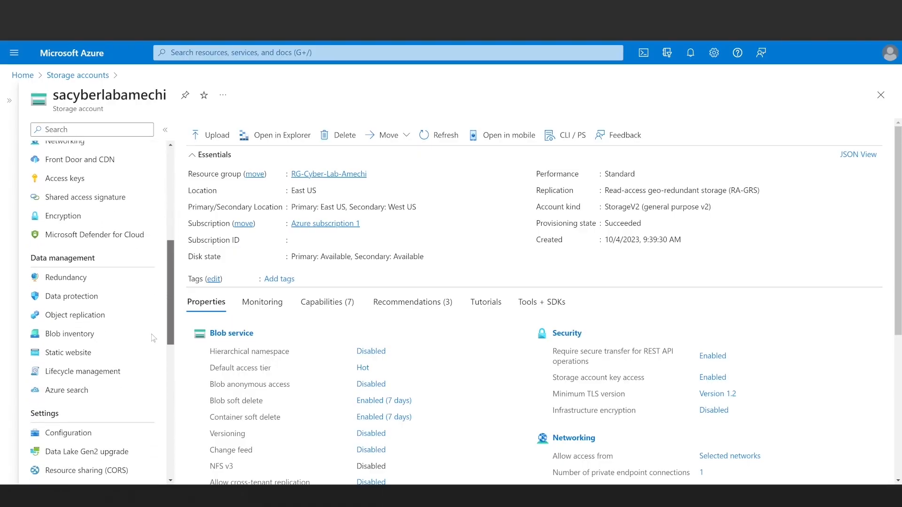
scroll(153, 338, "down", 3)
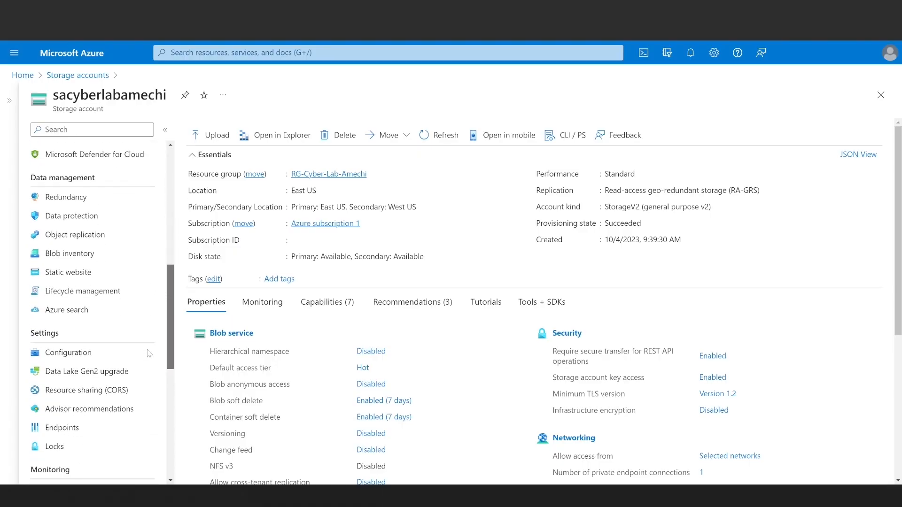
left_click(78, 437)
left_click_drag(502, 300, 362, 301)
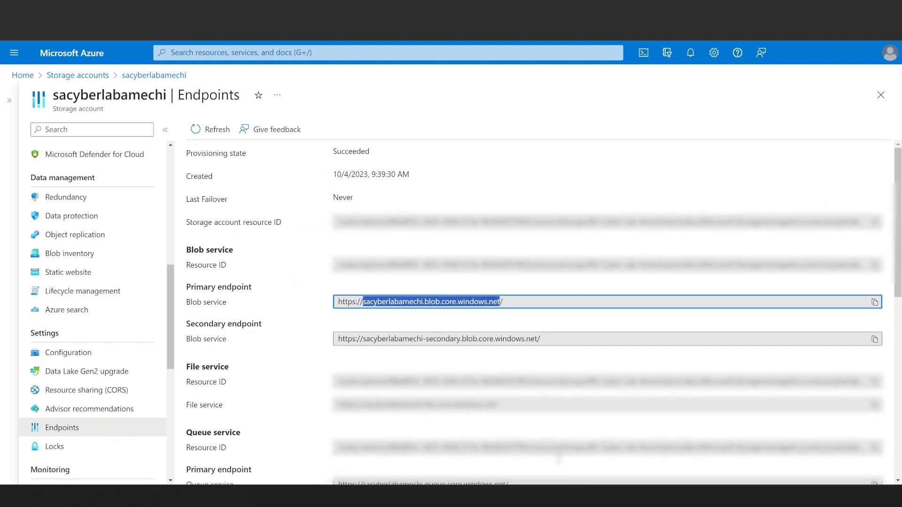
left_click(549, 496)
type("nslookup")
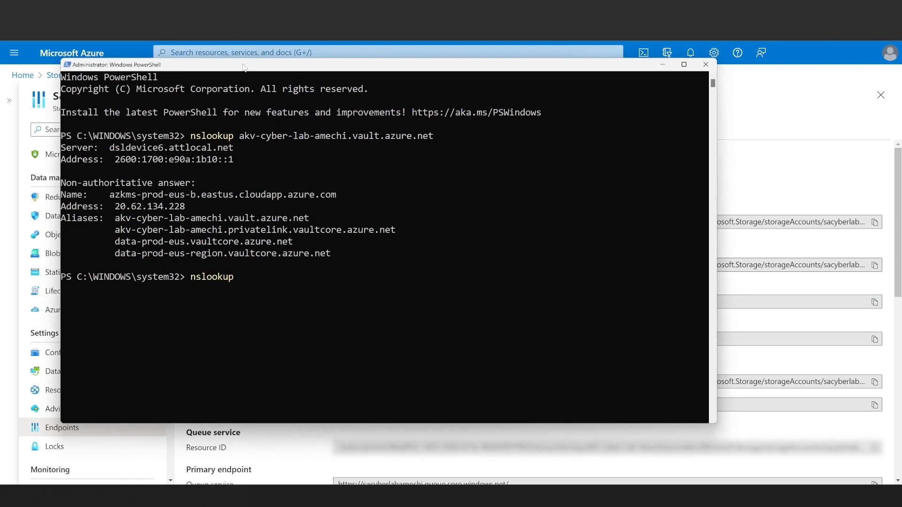
key("ctrl+v")
key("Return")
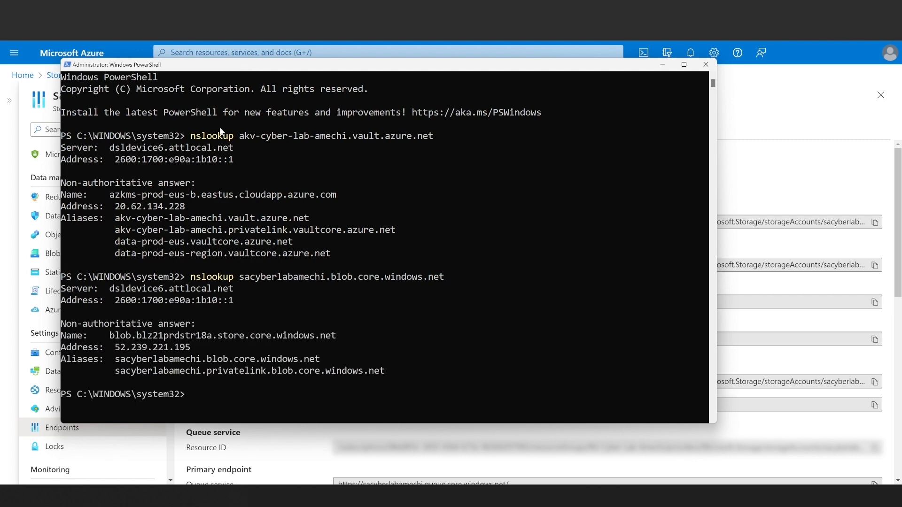
left_click_drag(192, 347, 119, 353)
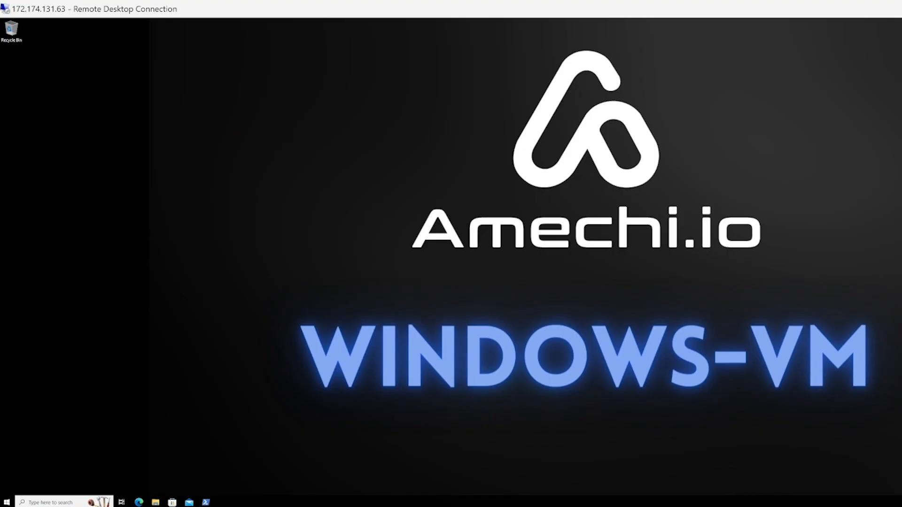
Step: Run nslookup on sacyberlabamechi.blob.core.windows.net in the VM's PowerShell, returning private 10.0.0.8
left_click(206, 503)
type("nsl")
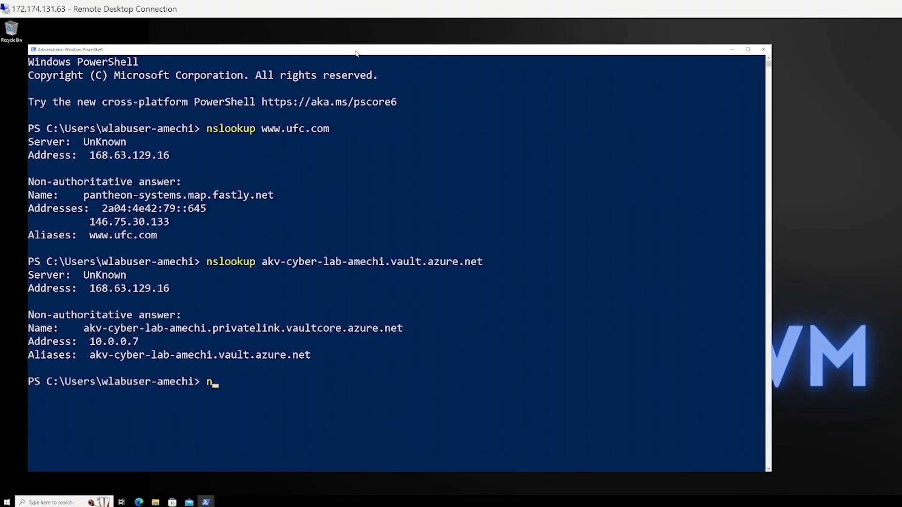
type("ookup")
key("ctrl+v")
key("Return")
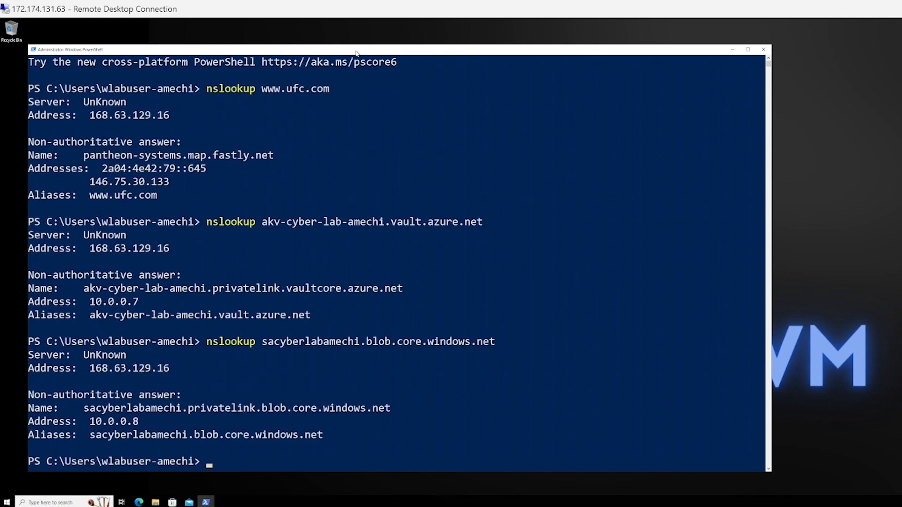
left_click_drag(145, 422, 94, 422)
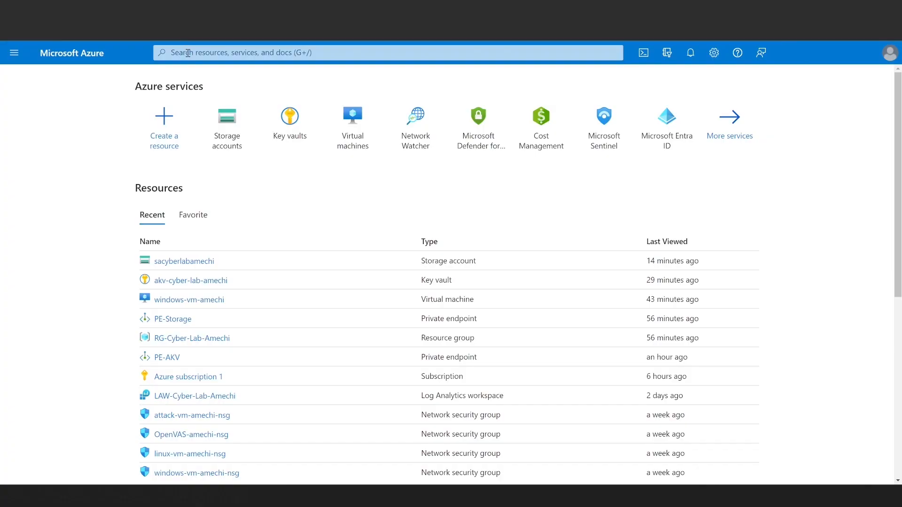
Step: Create network security group nsg-subnet in resource group RG-Cyber-Lab-Amechi via Review + create
left_click(188, 53)
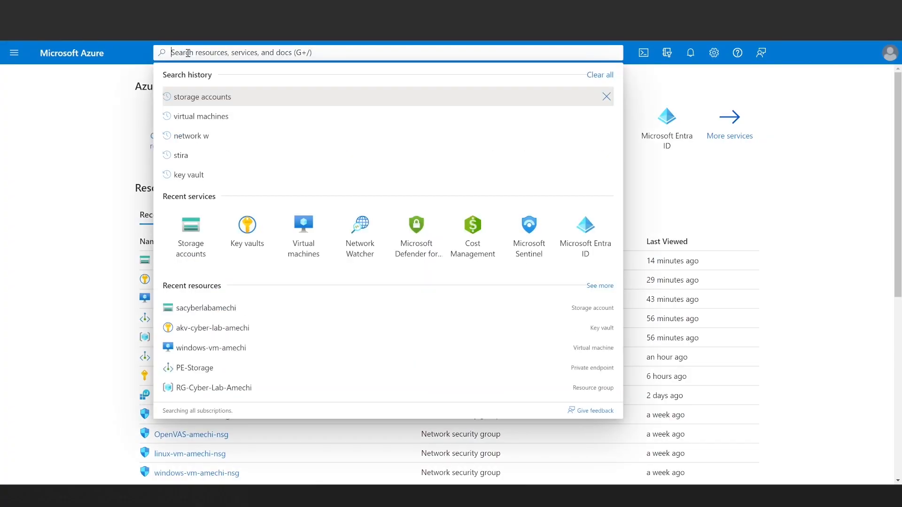
type("network se")
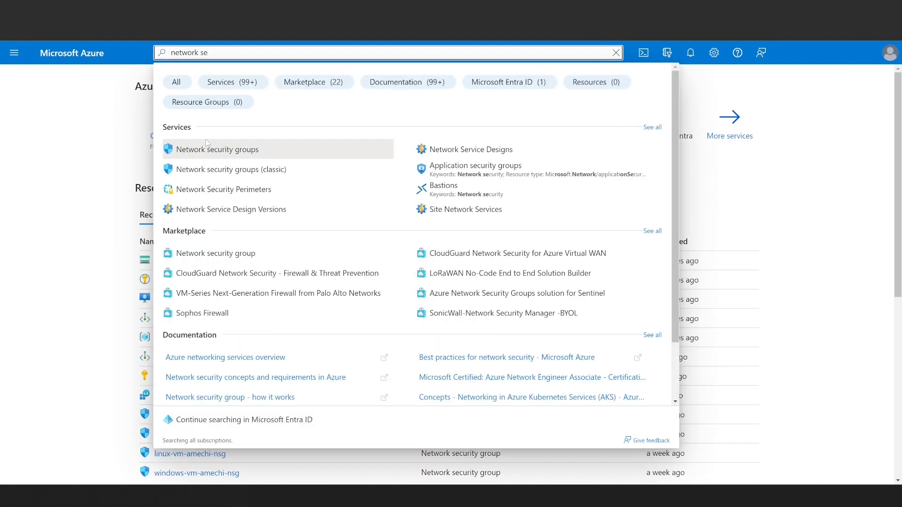
left_click(208, 149)
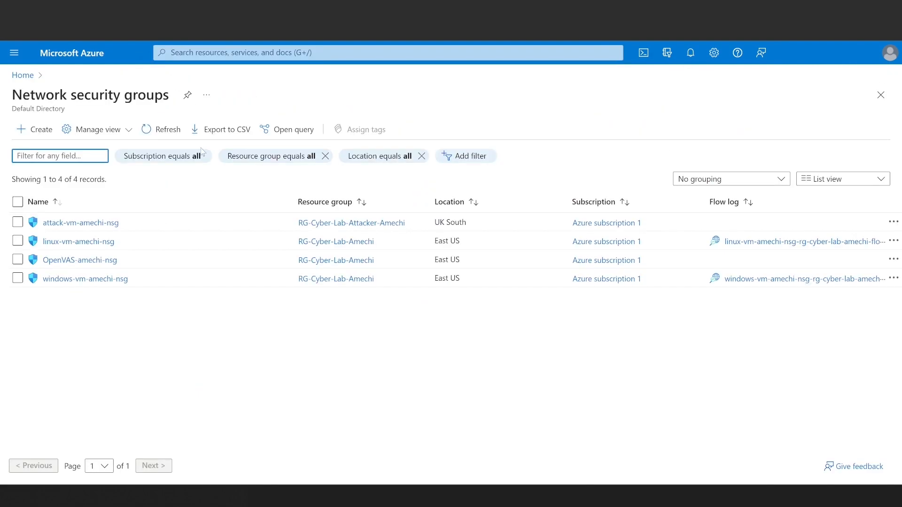
left_click(42, 132)
left_click(208, 205)
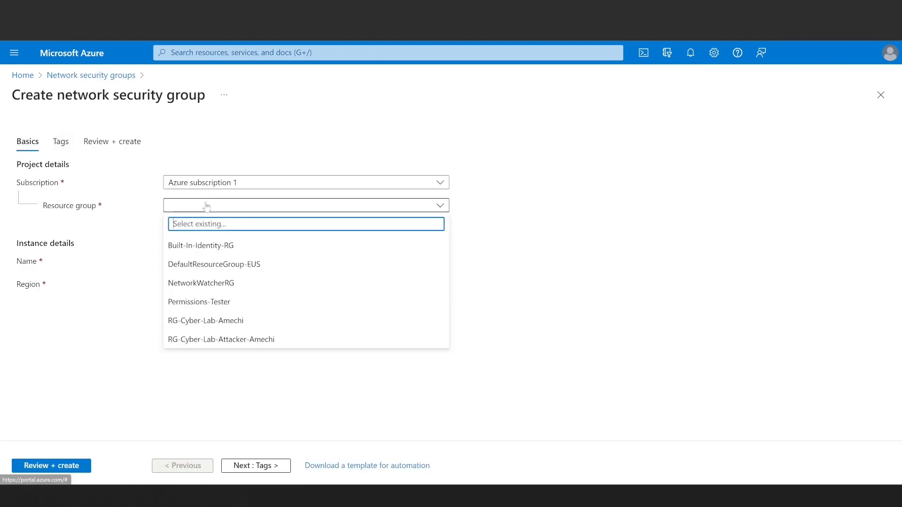
left_click(215, 325)
left_click(214, 262)
type("nsg-subnet")
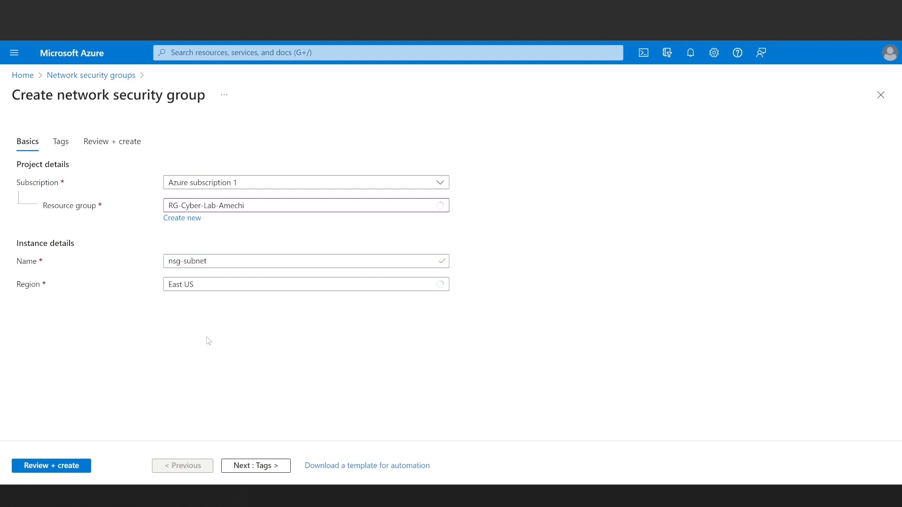
left_click(73, 466)
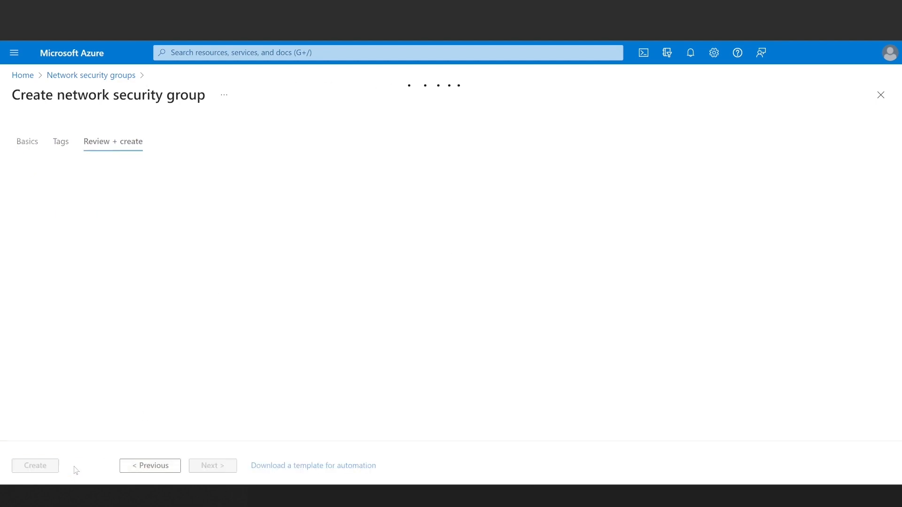
left_click(36, 467)
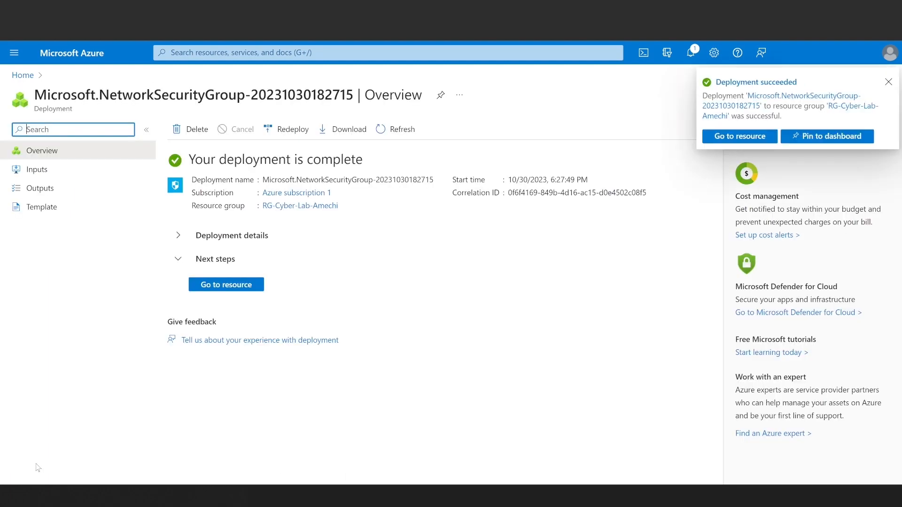
Step: Set the Lab-VNet-Amechi default subnet's network security group to nsg-subnet and save
left_click(238, 54)
type("virtual netw")
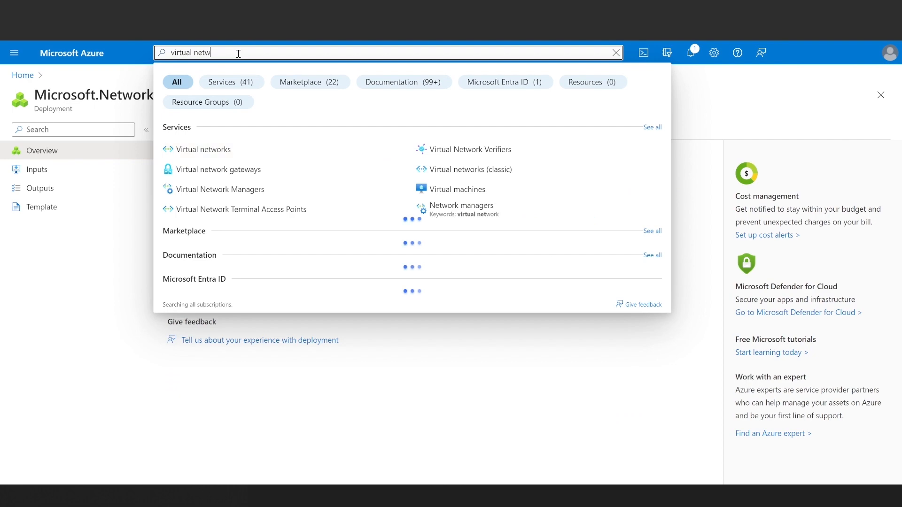
left_click(211, 150)
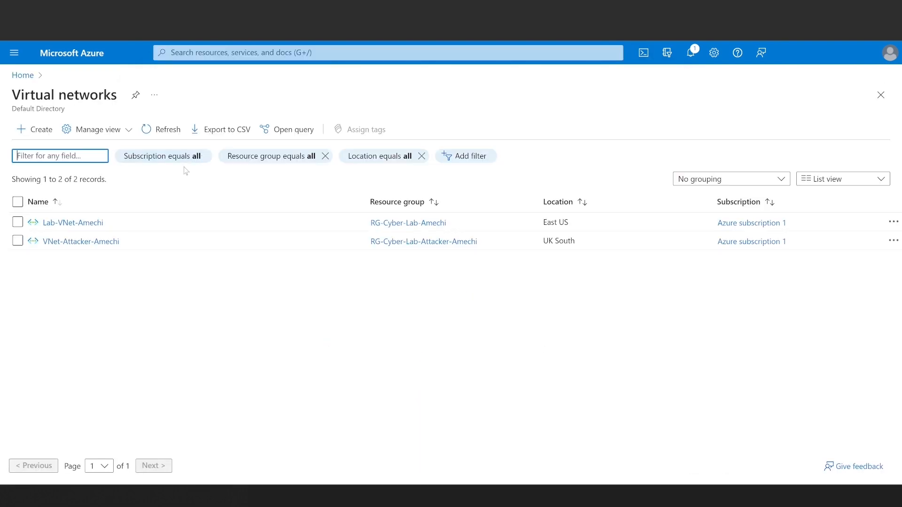
left_click(100, 223)
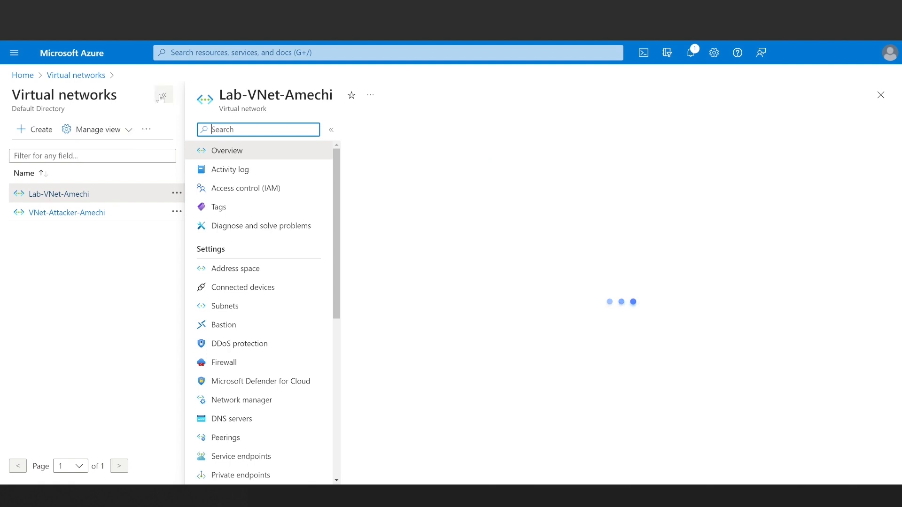
left_click(163, 95)
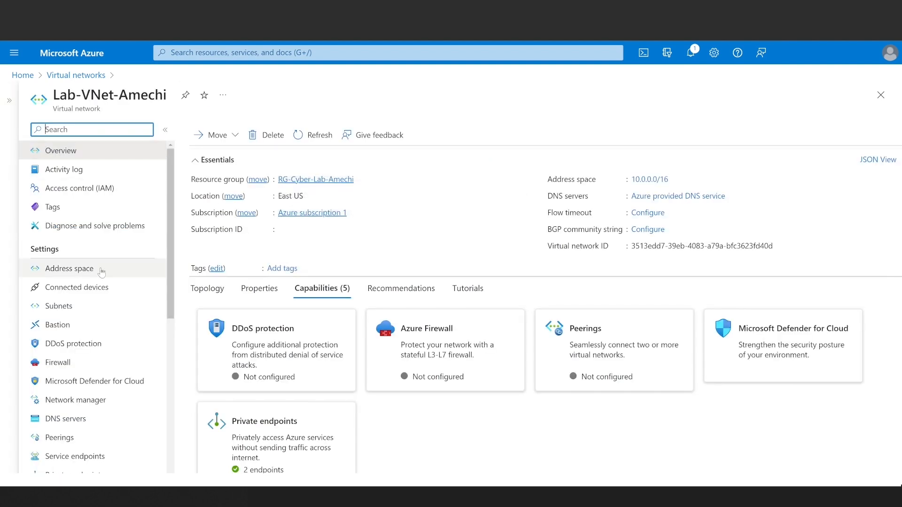
left_click(90, 307)
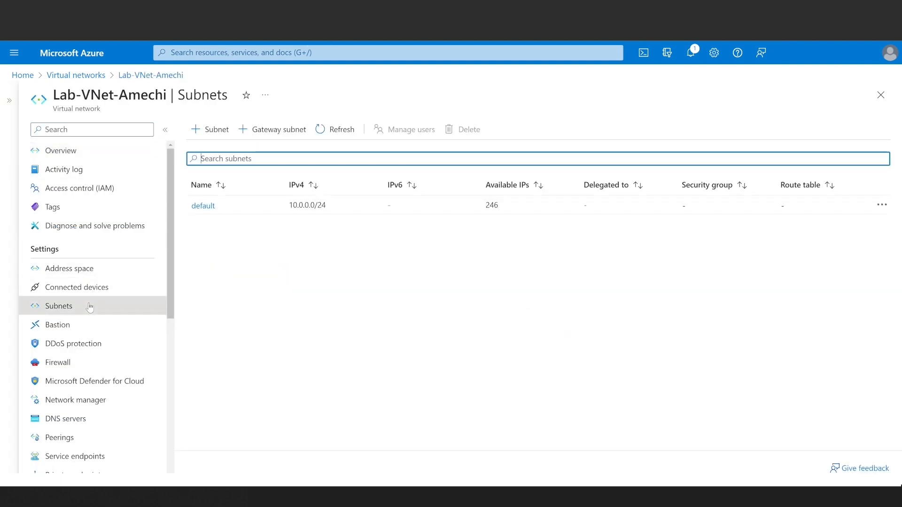
left_click(204, 206)
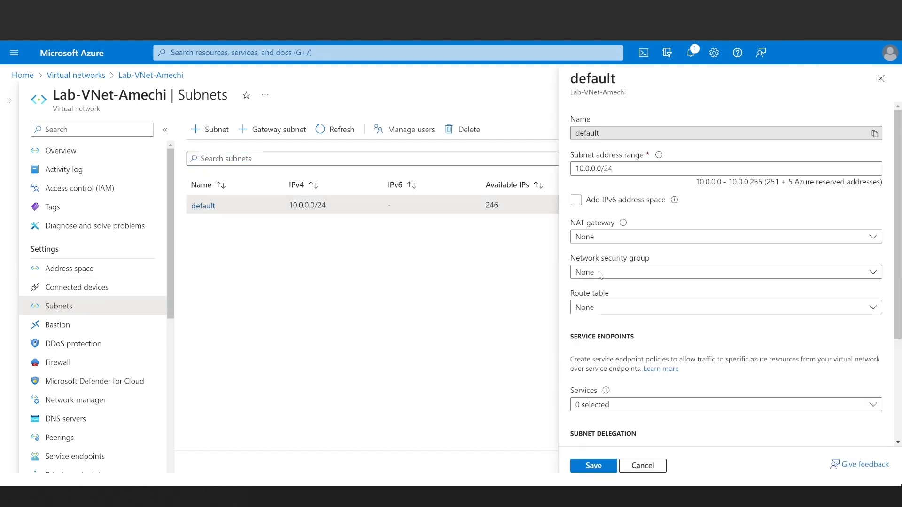
left_click(873, 276)
left_click(655, 347)
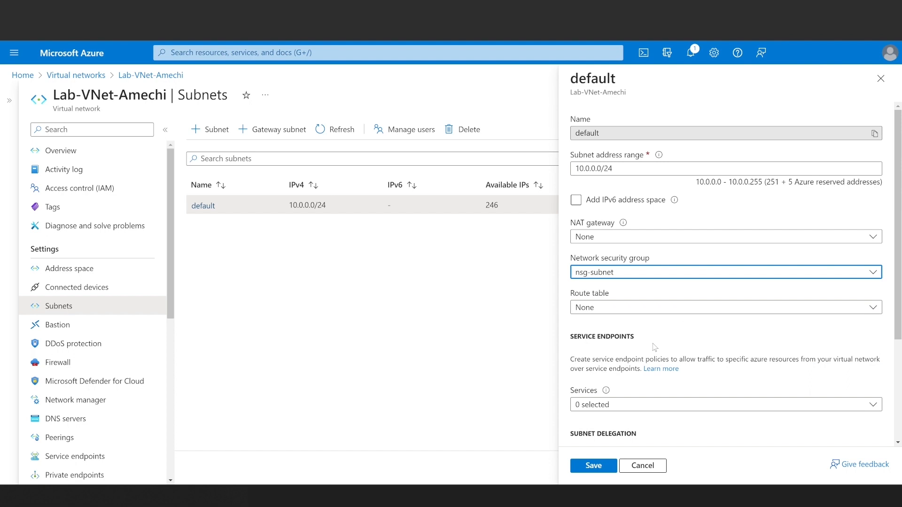
left_click(592, 466)
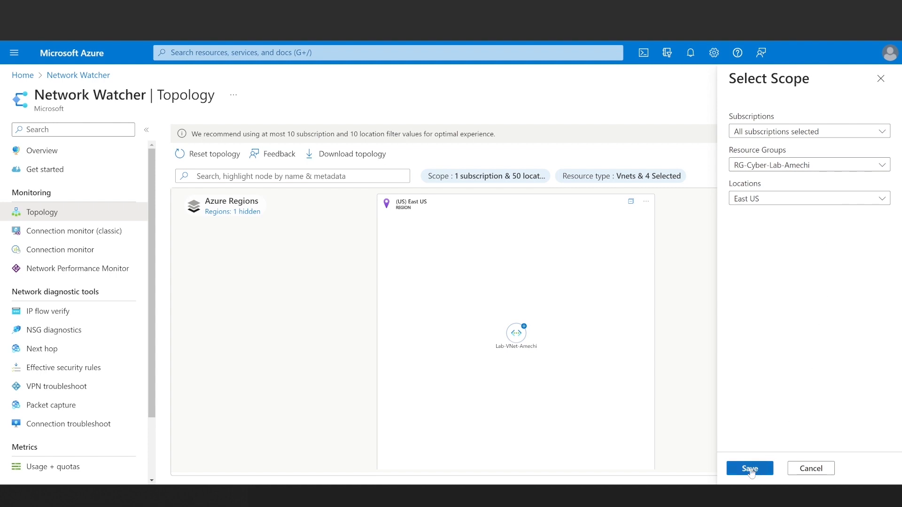
Step: Apply the East US scope in Topology, zoom in, and expand the default subnet
left_click(749, 469)
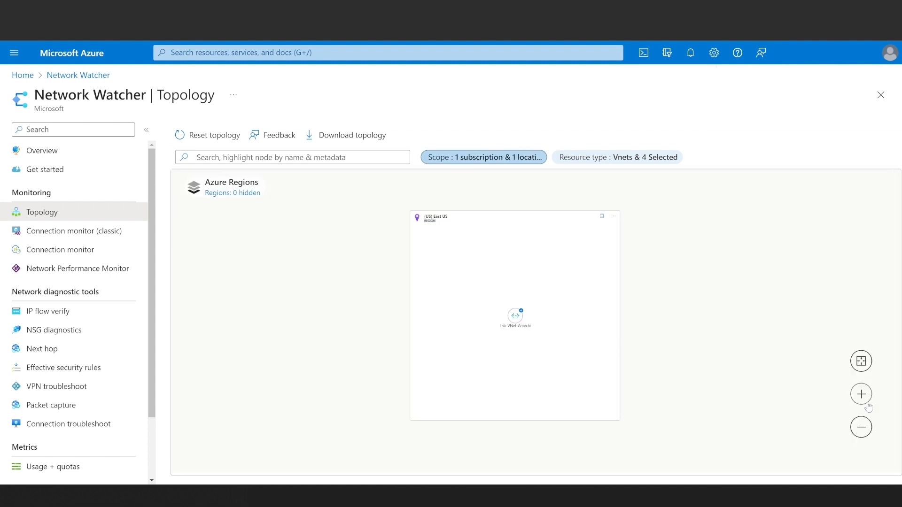
left_click(863, 397)
left_click(863, 397)
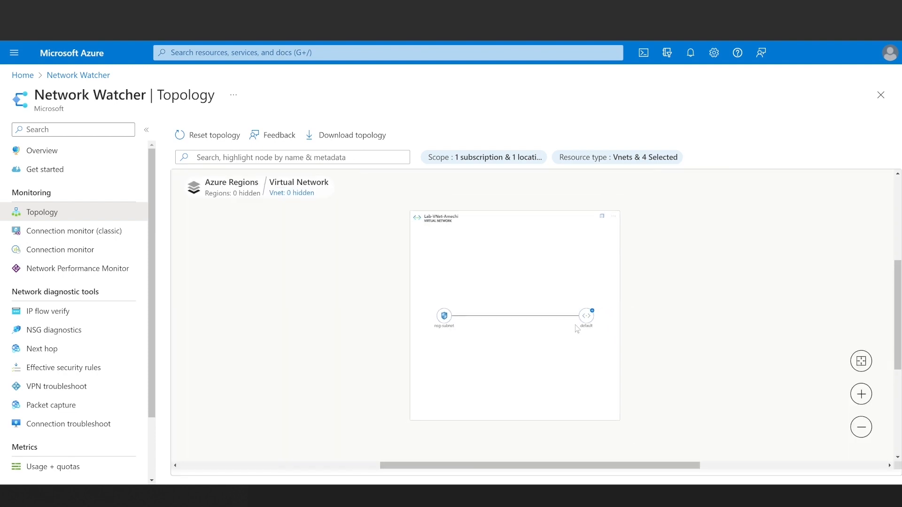
left_click(592, 312)
Step: Inspect the windows-vm-amechi VM and windows-vm-amechi684_z1 NIC nodes, opening the NIC's resource view
mouse_move(594, 315)
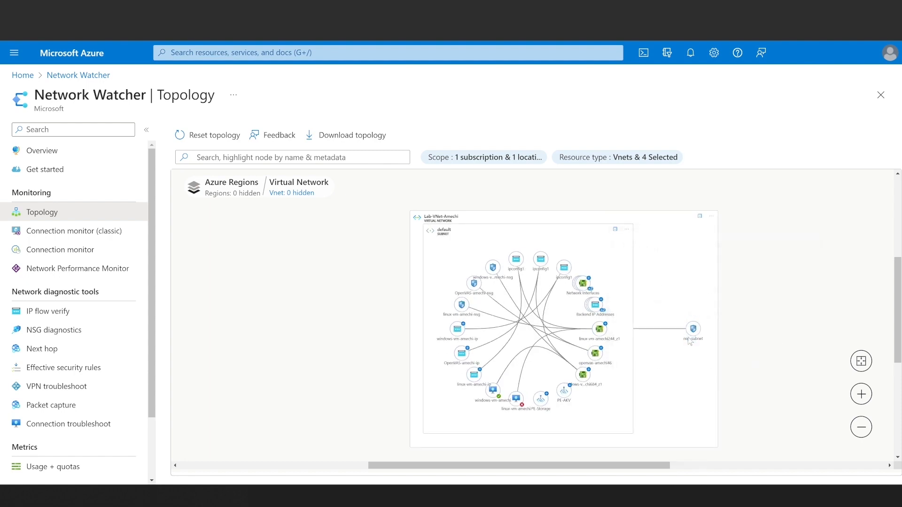
mouse_move(692, 337)
left_click(495, 392)
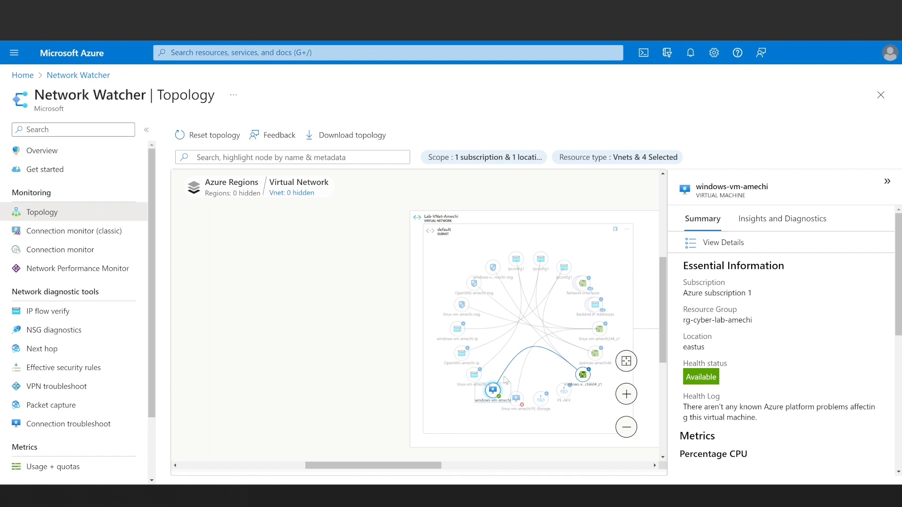
left_click(584, 374)
double_click(589, 375)
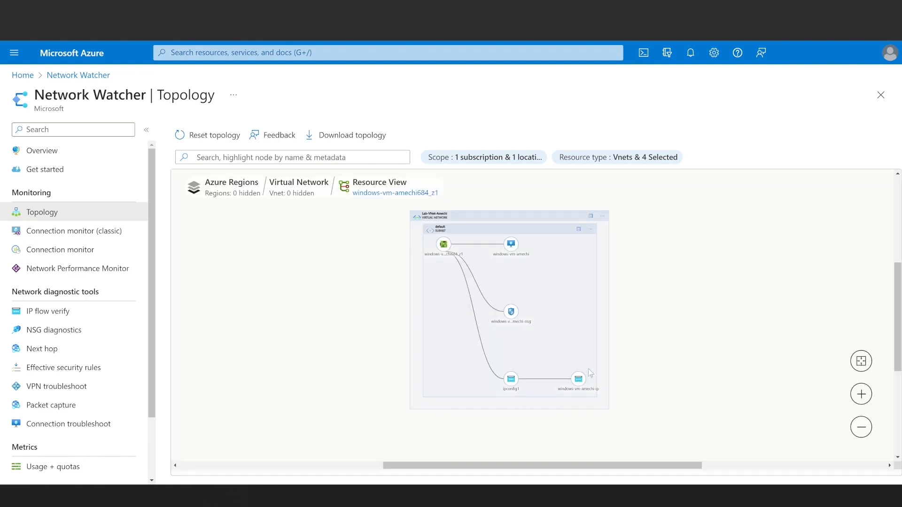
scroll(705, 345, "up", 3)
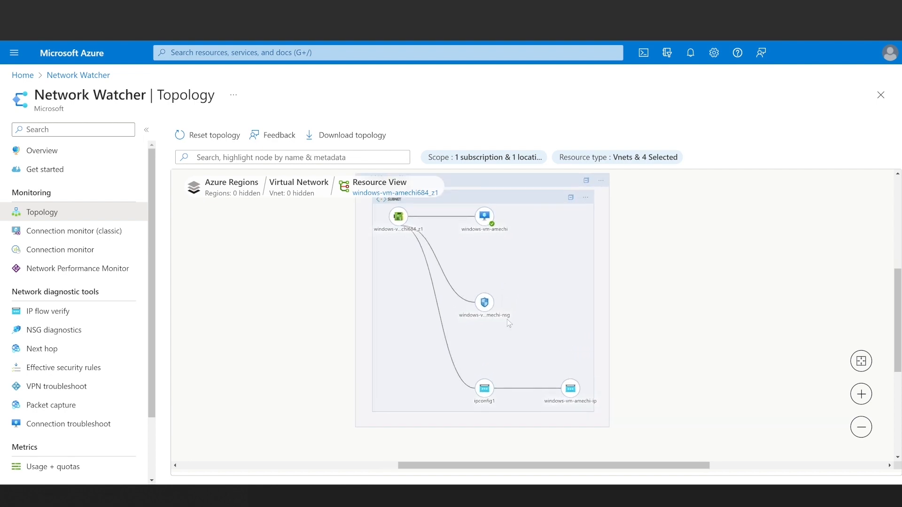
scroll(512, 336, "up", 2)
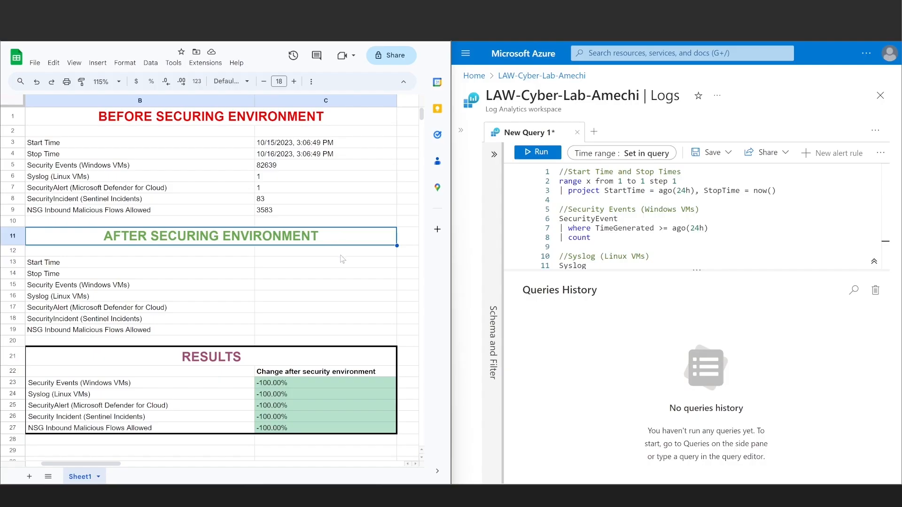
Step: Run the time query in local time; paste start 10/31/2023 11:30:44 AM into C13, stop 11/1/2023 11:30:44 AM into C14
left_click(343, 261)
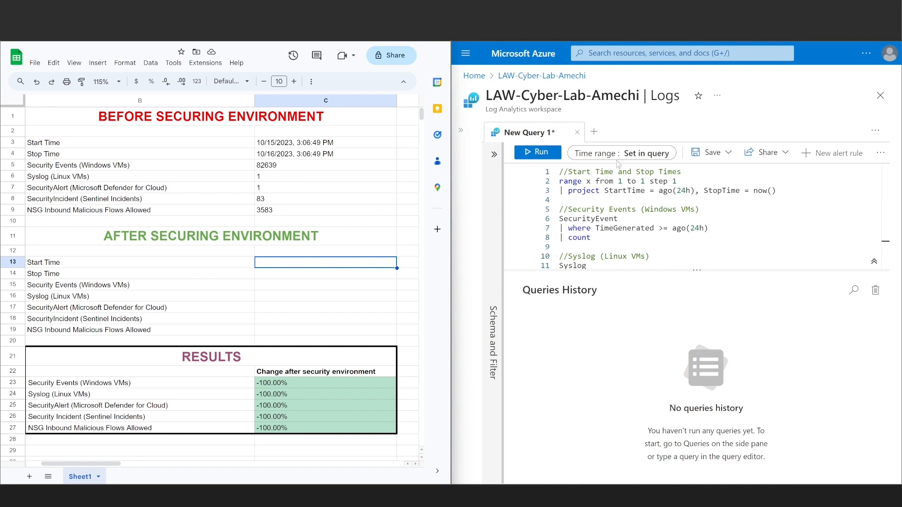
left_click(547, 153)
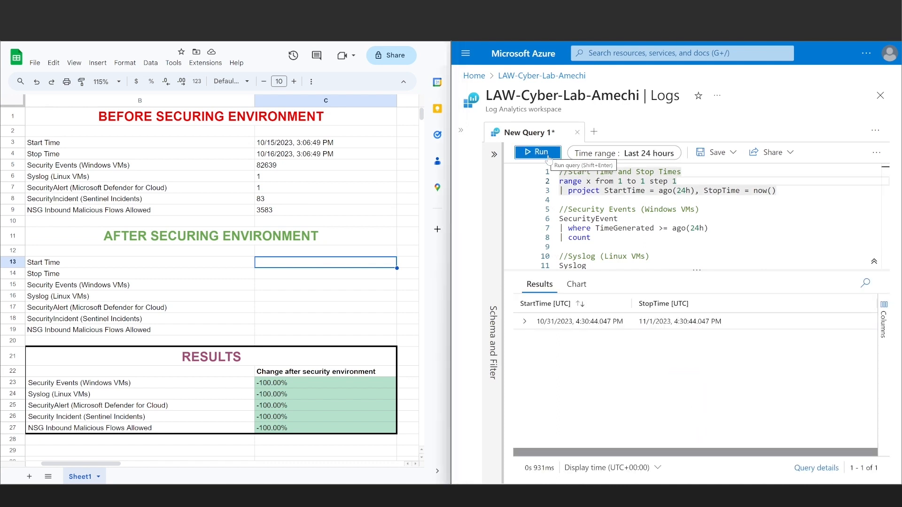
left_click(637, 466)
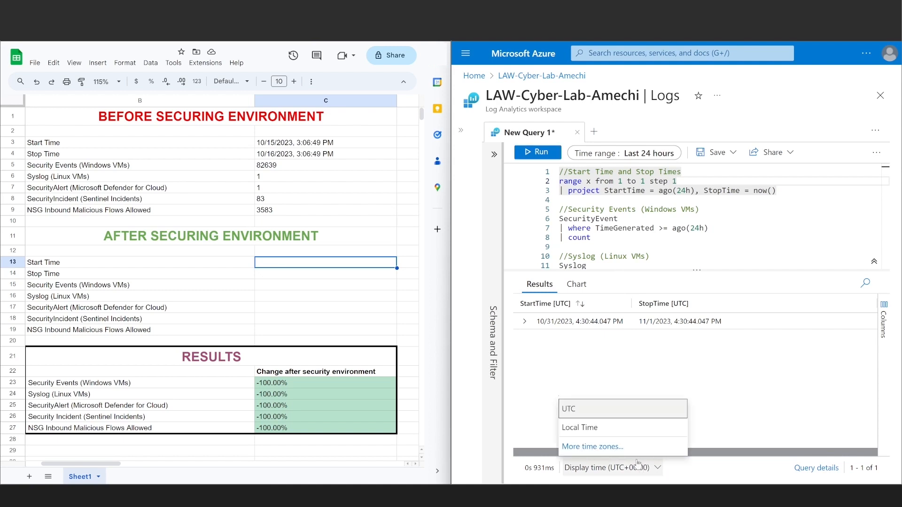
left_click(583, 428)
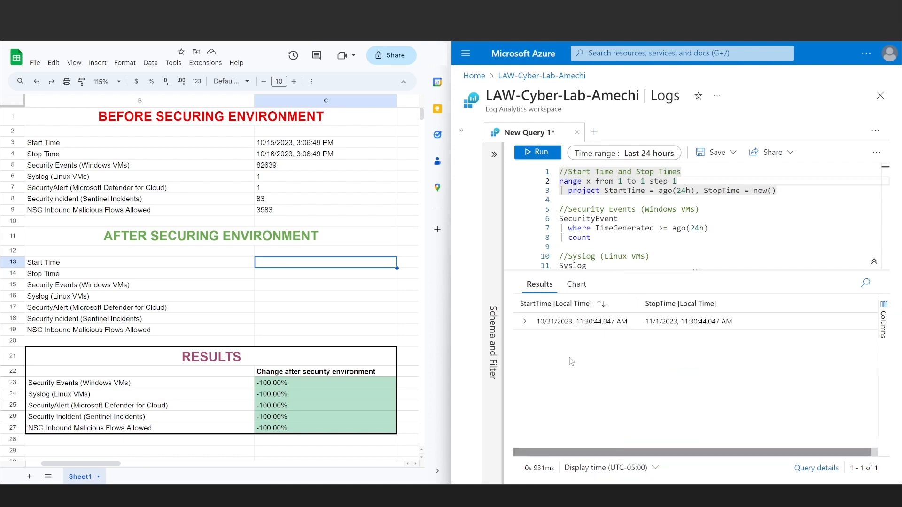
left_click_drag(539, 324, 627, 321)
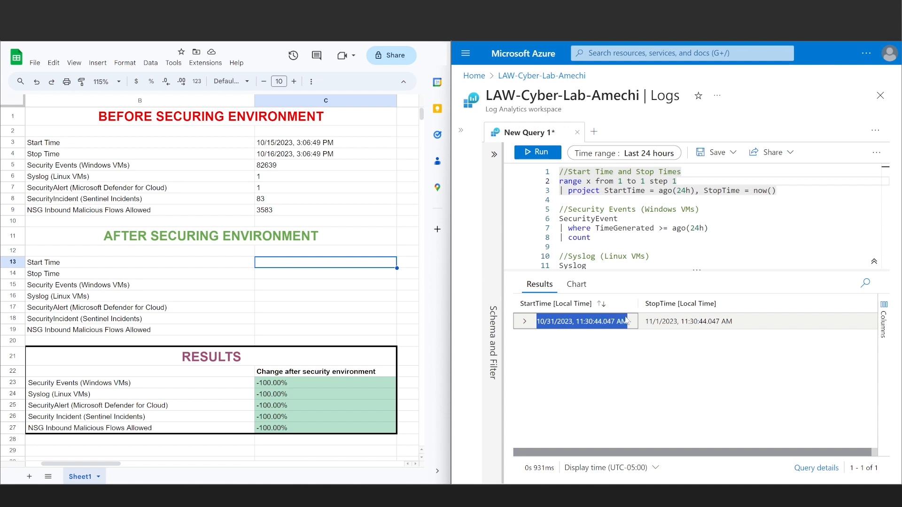
left_click(307, 266)
type("10/31/2023, 11:30:44 AM")
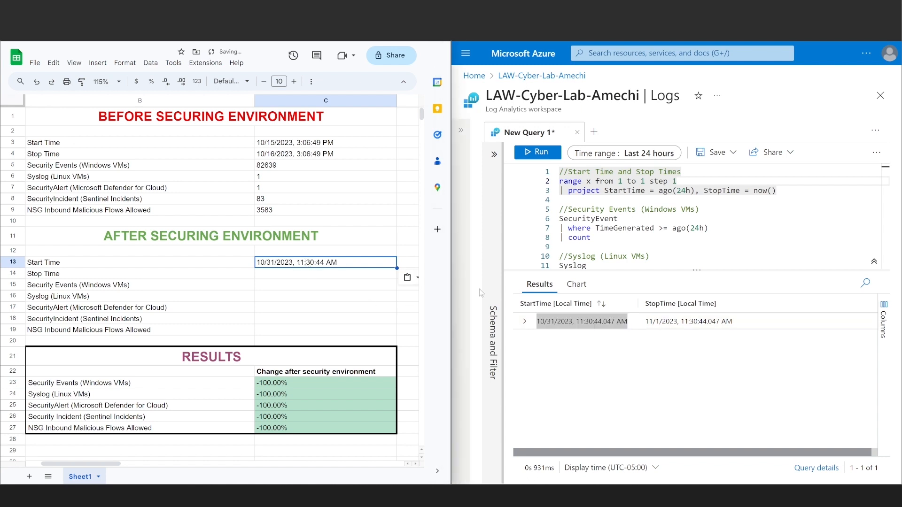
left_click_drag(644, 324, 735, 324)
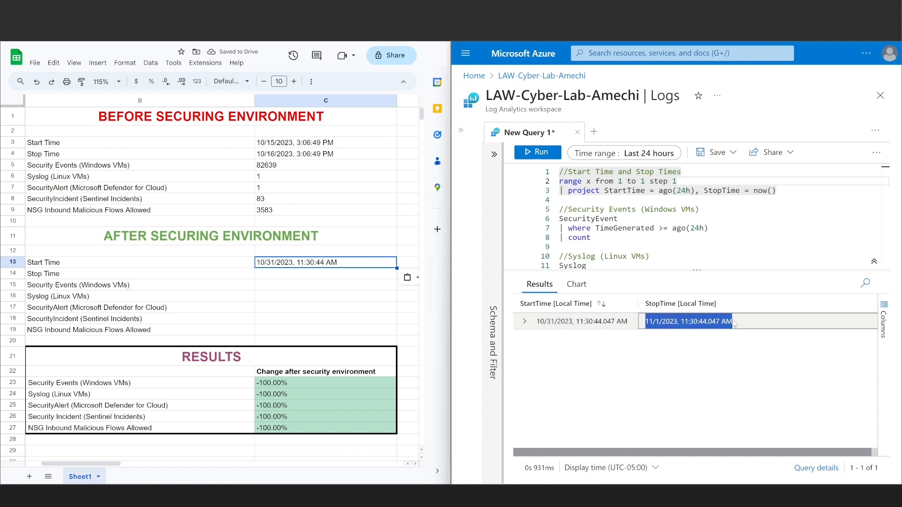
left_click(368, 277)
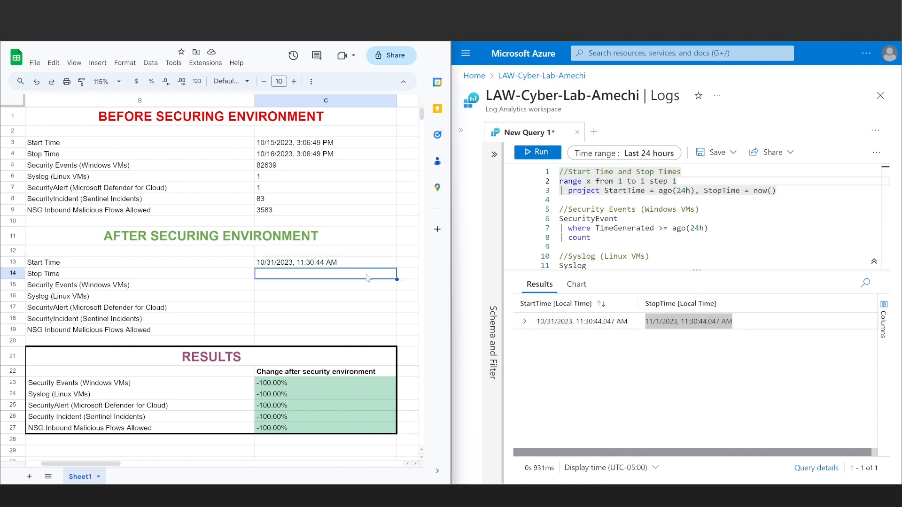
type("11/1/2023, 11:30:44 AM")
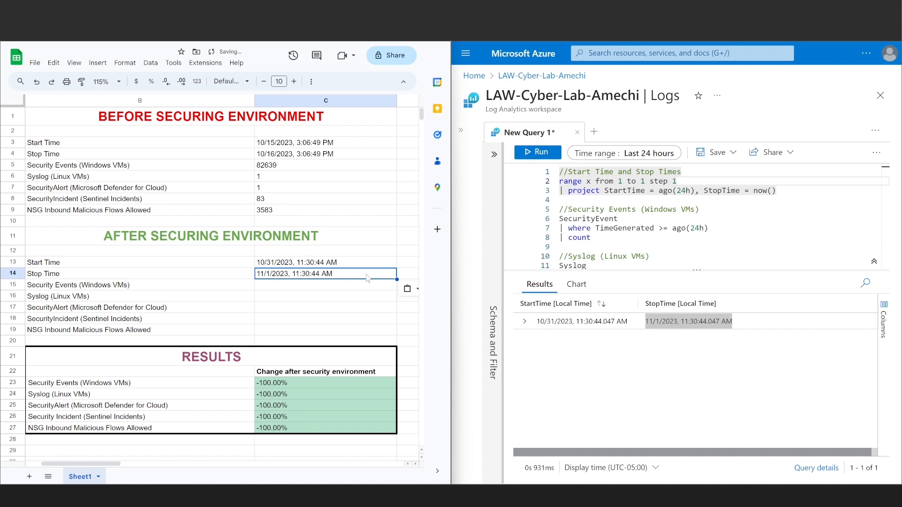
left_click(548, 220)
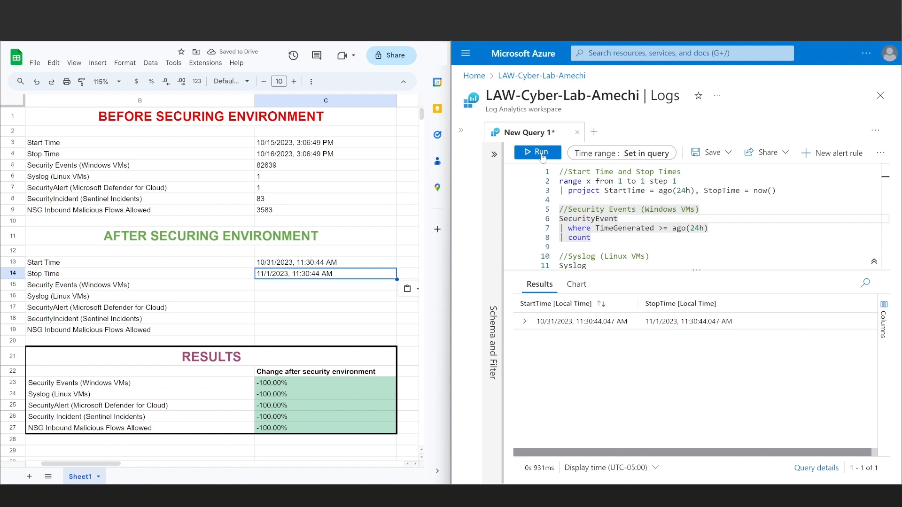
Step: Run the Security Events count query and paste 10349 into cell C15
left_click(541, 154)
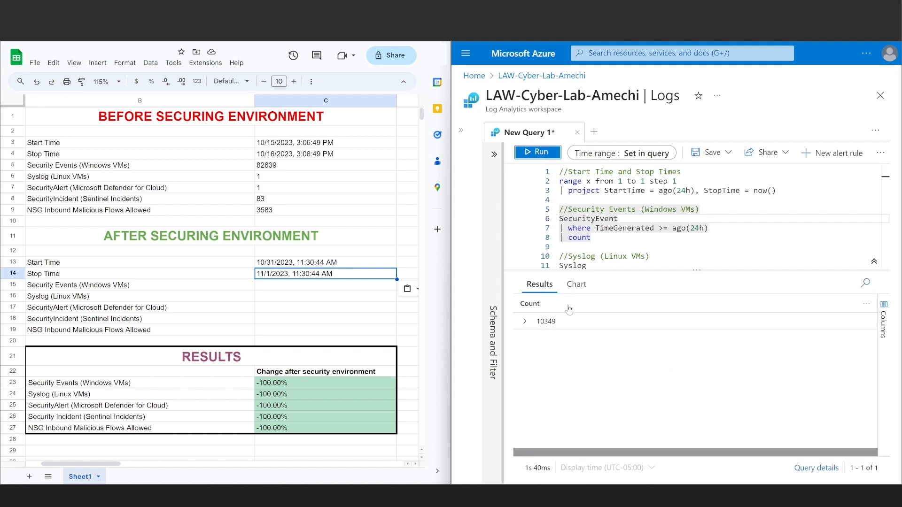
left_click_drag(564, 322, 540, 325)
key("ctrl+c")
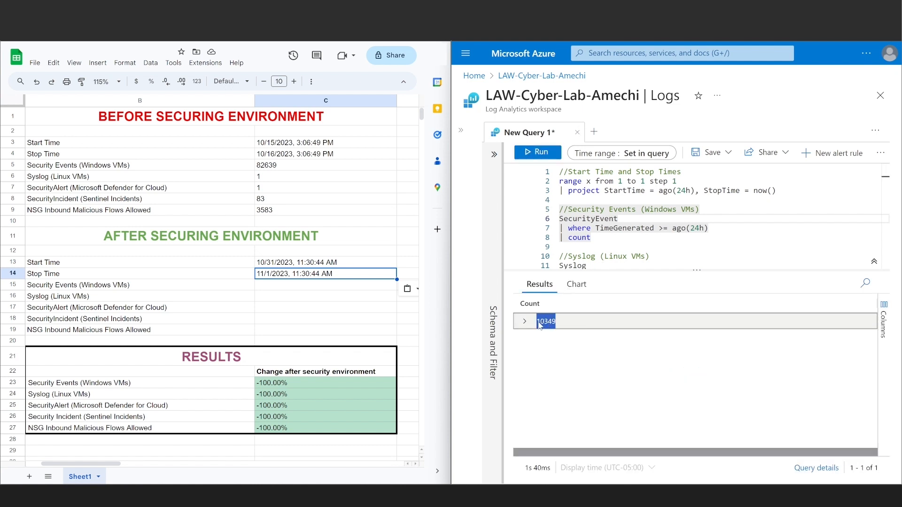
left_click(354, 288)
key("ctrl+v")
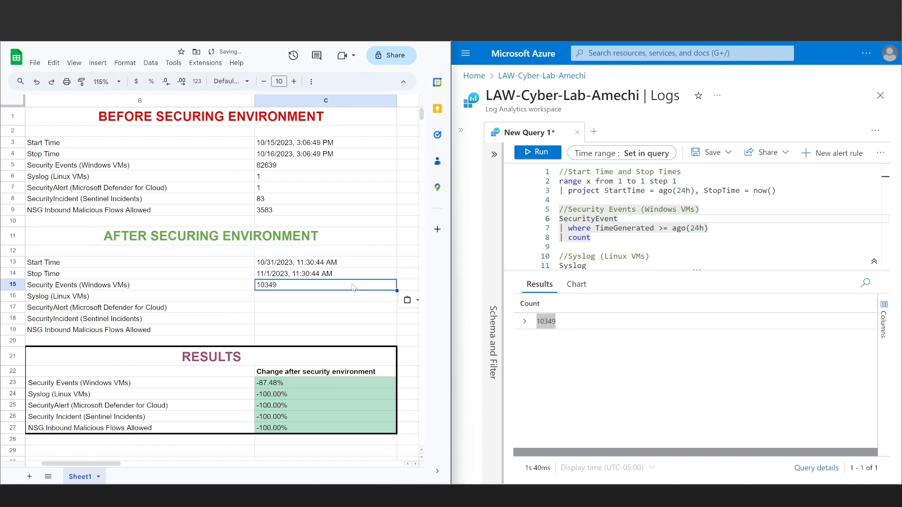
left_click(345, 299)
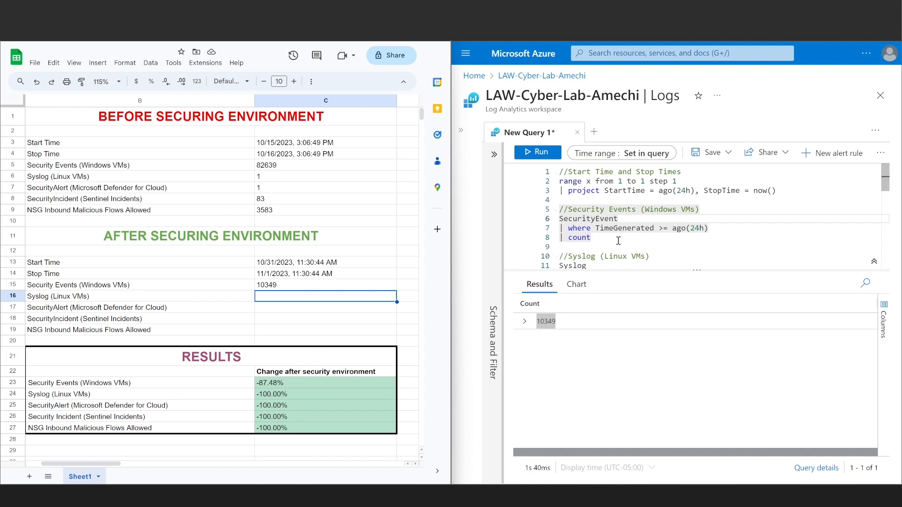
Step: Run the Syslog count query and enter its result 1 in cell C16
scroll(619, 241, "down", 1)
left_click(596, 216)
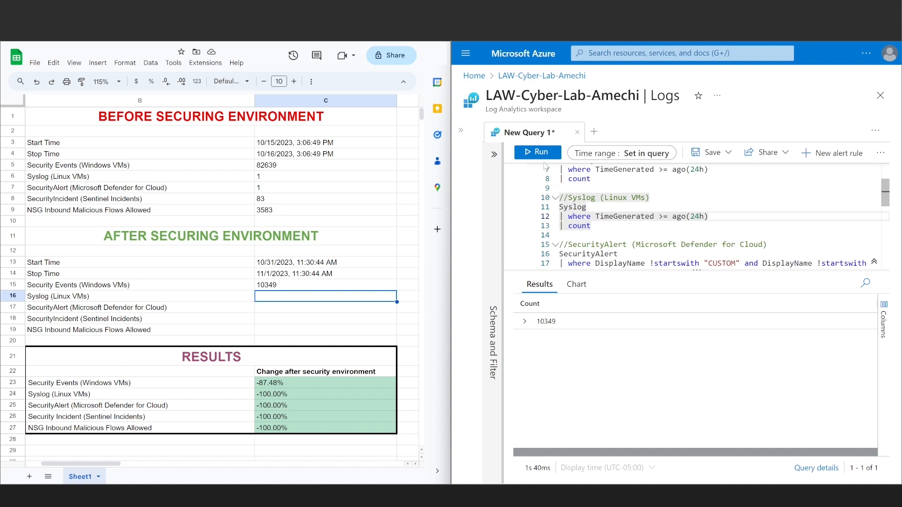
left_click(541, 153)
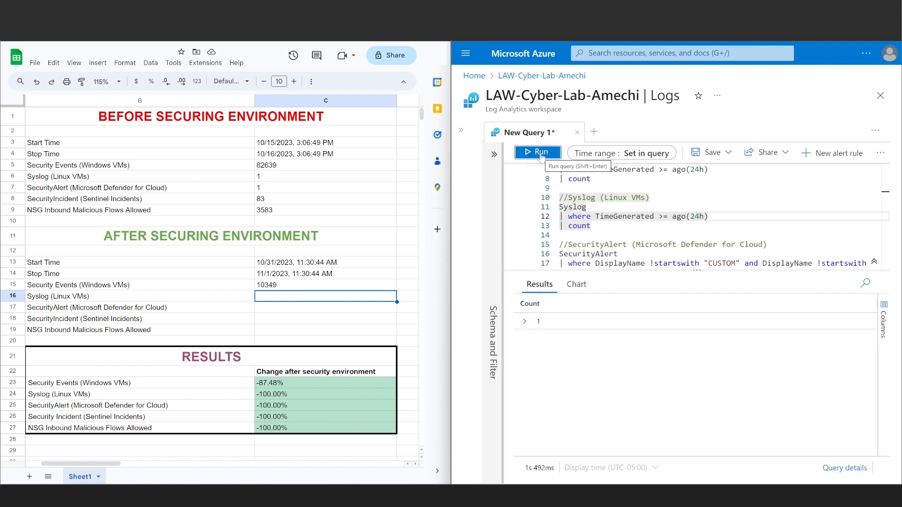
left_click(363, 293)
type("1")
key("Return")
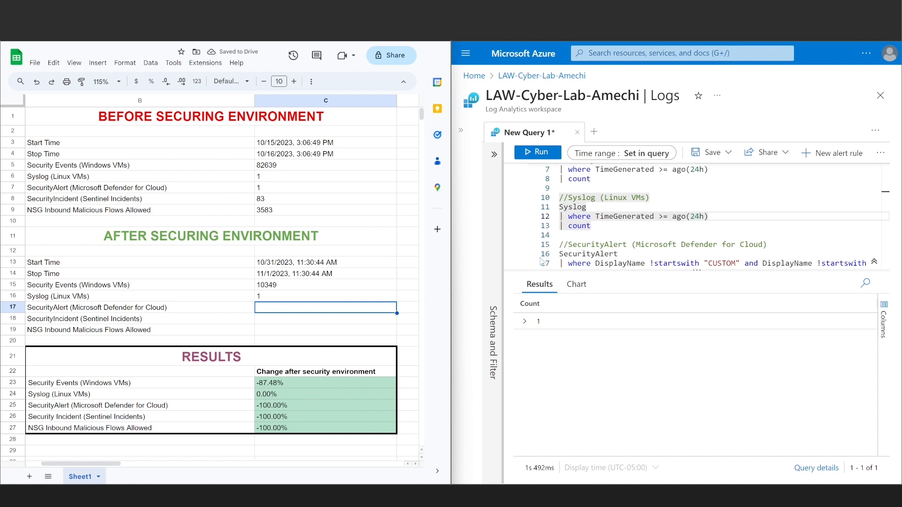
Step: Run the SecurityAlert count query and enter 0 in cell C17
scroll(630, 235, "down", 2)
left_click(595, 206)
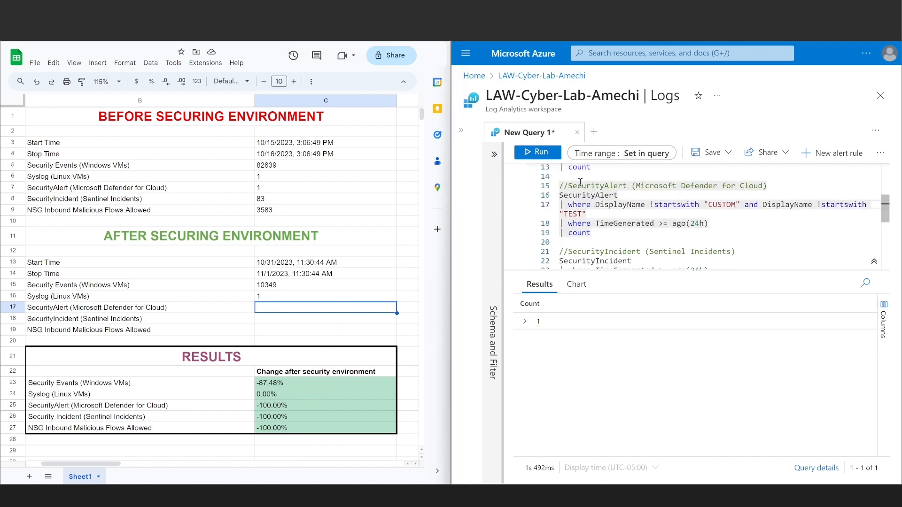
left_click(543, 155)
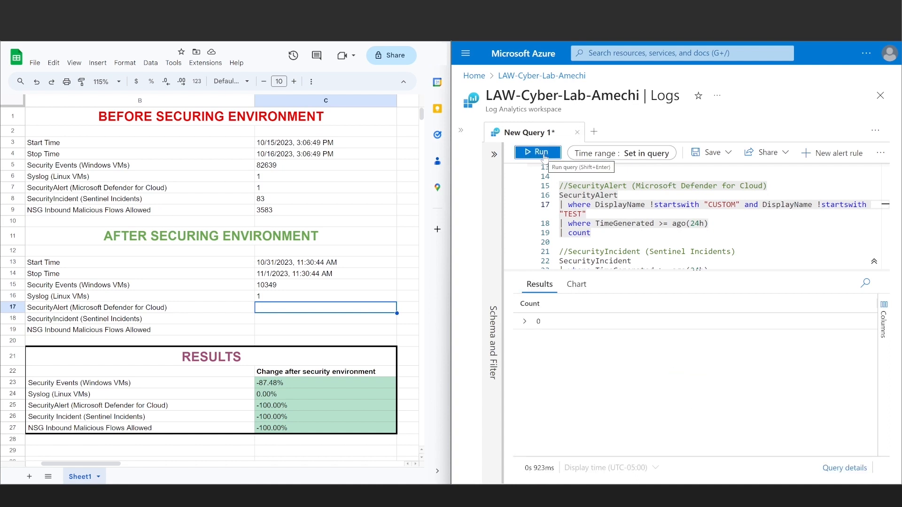
left_click(367, 310)
type("0")
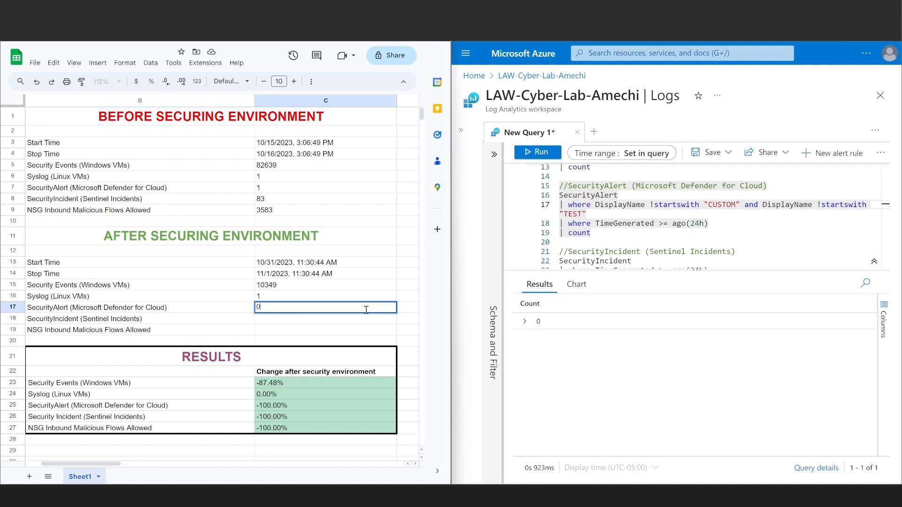
key("Return")
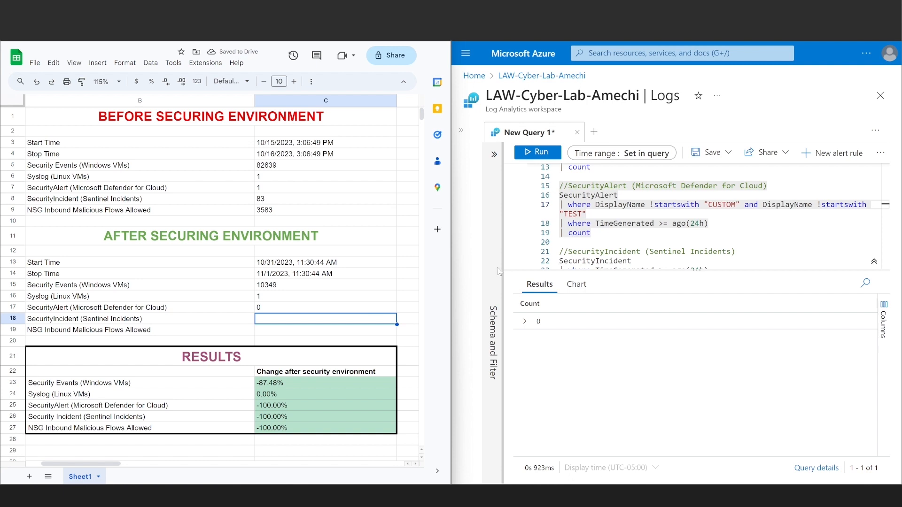
Step: Run the SecurityIncident count query and enter 0 in cell C18
scroll(575, 254, "down", 2)
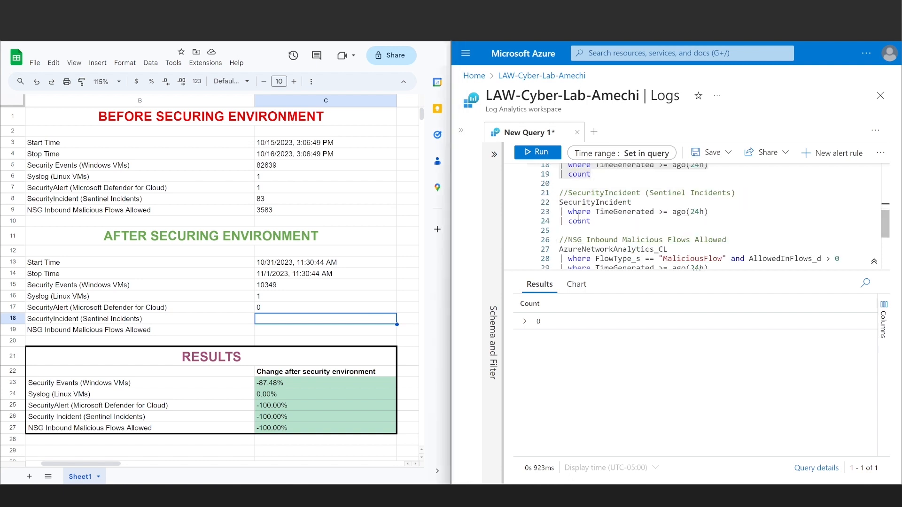
left_click_drag(592, 222, 557, 190)
left_click(537, 155)
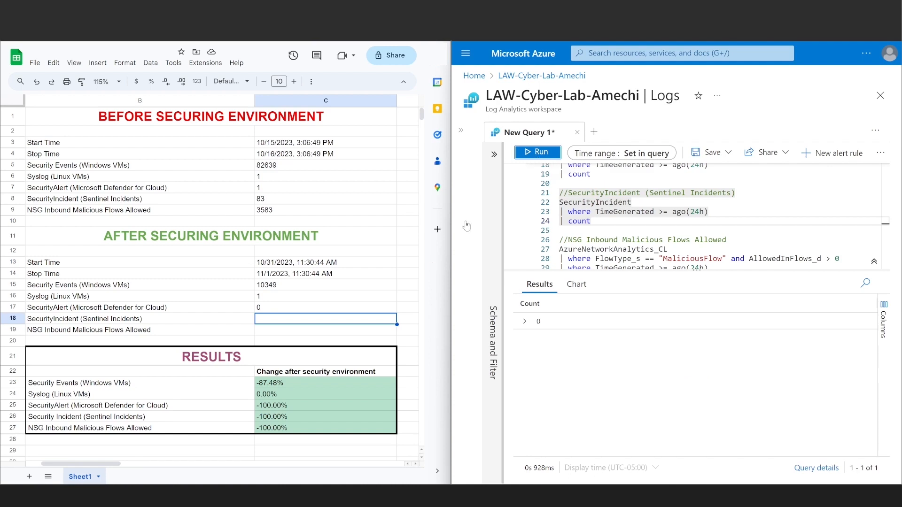
left_click(374, 318)
type("0")
key("Return")
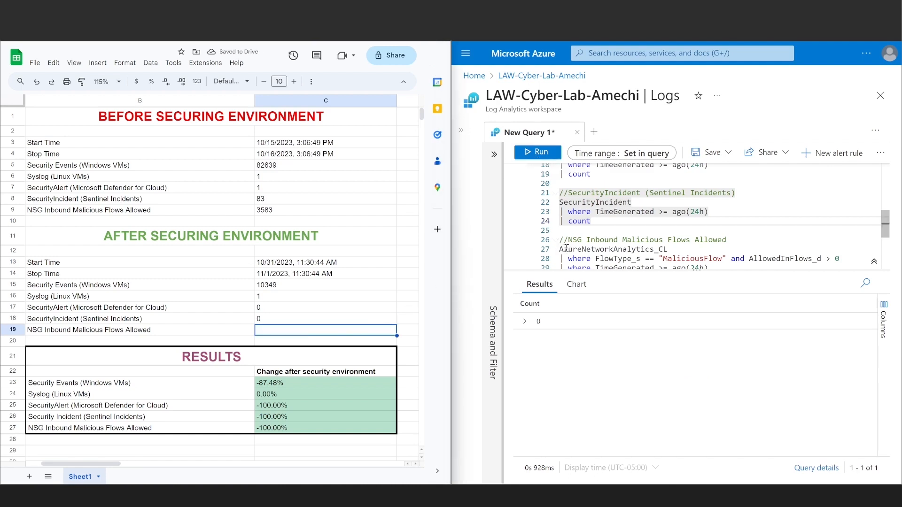
Step: Run the NSG malicious flows count query and enter 0 in cell C19
scroll(575, 236, "down", 2)
left_click(587, 211)
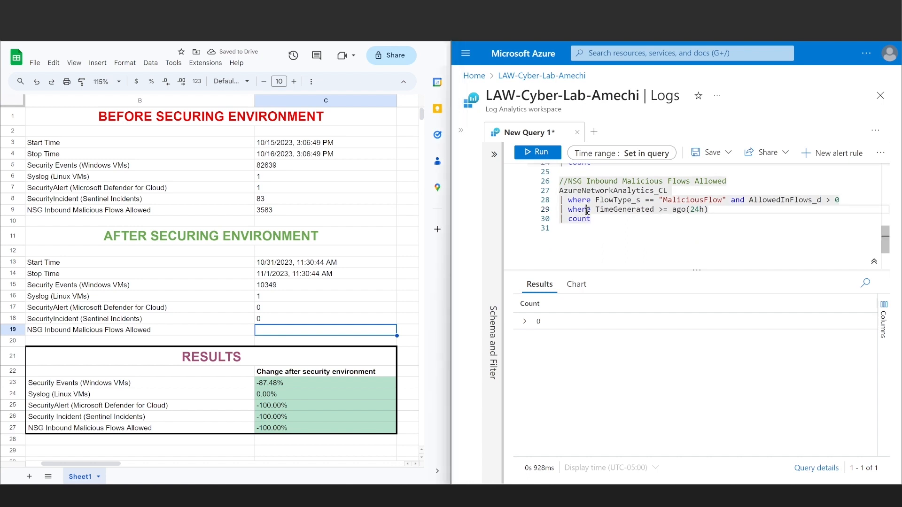
left_click(541, 154)
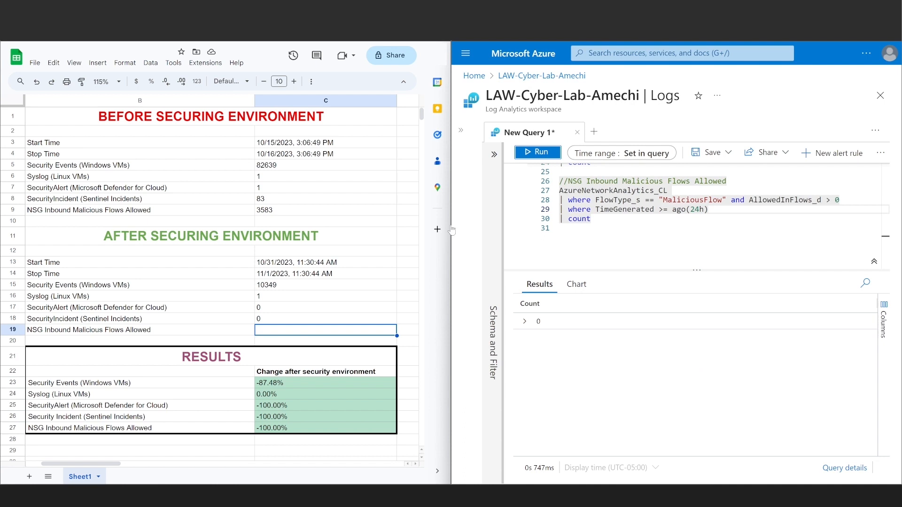
left_click(318, 330)
type("0")
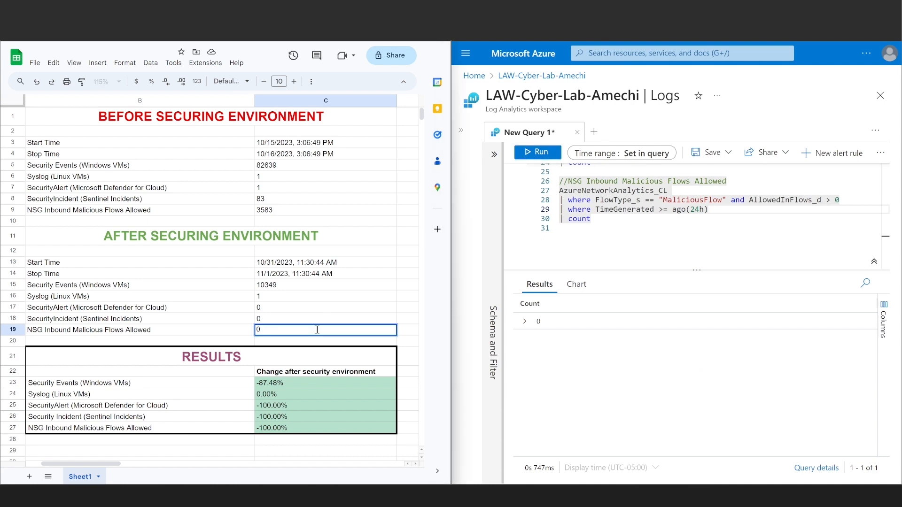
key("Return")
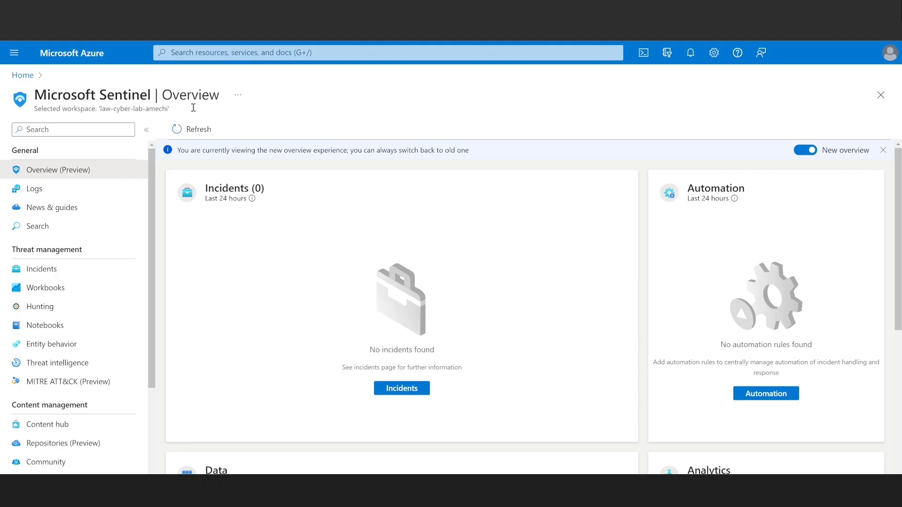
Step: View the linux-ssh-auth-fail workbook and its query, confirming it returns no results
left_click(59, 289)
left_click(209, 276)
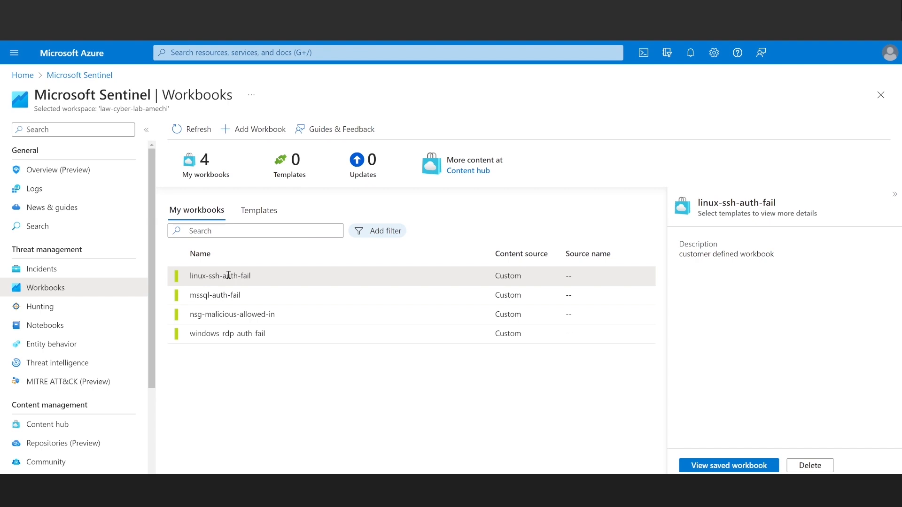
left_click(719, 466)
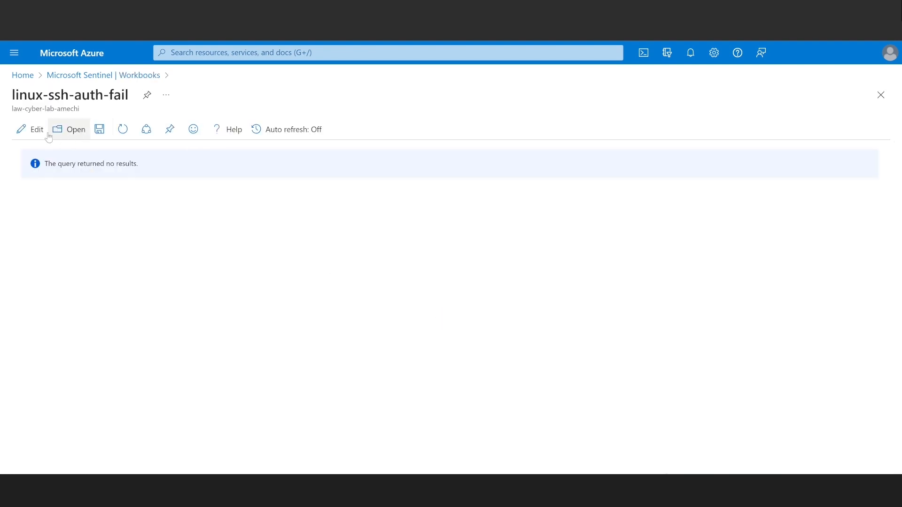
left_click(32, 131)
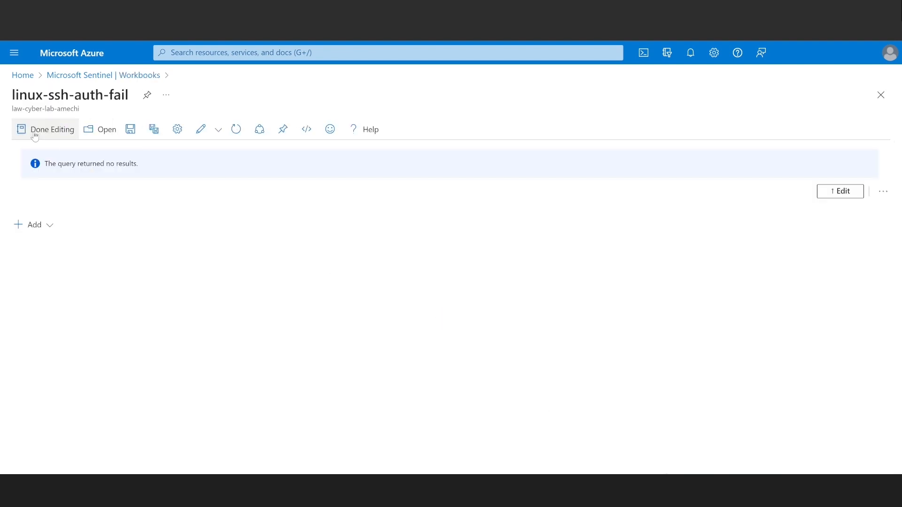
left_click(843, 192)
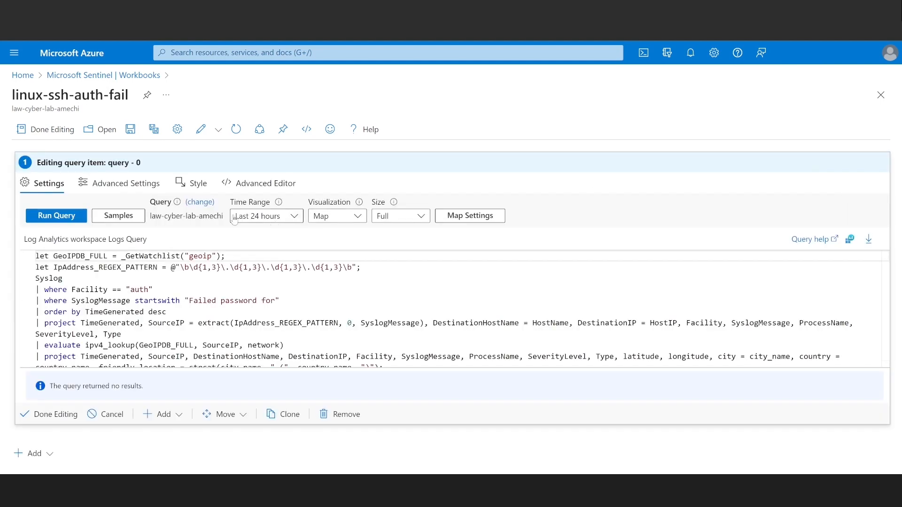
left_click(133, 74)
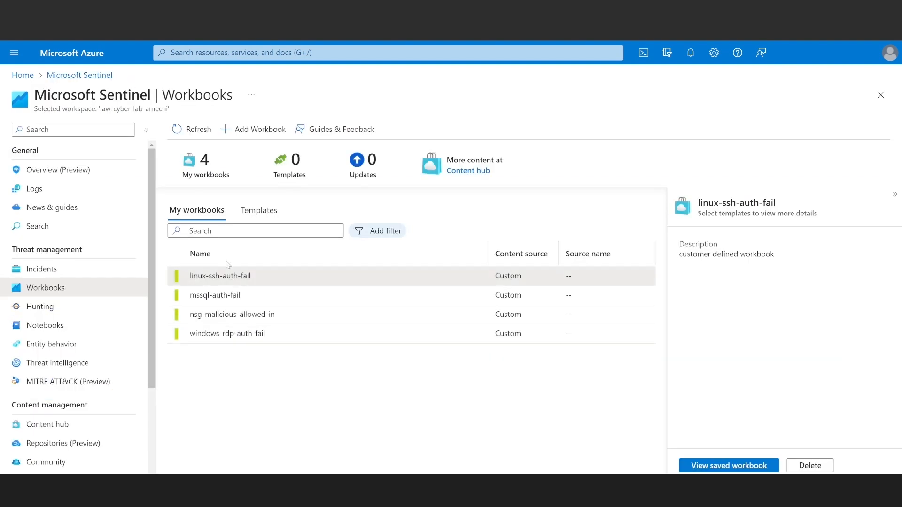
Step: View the mssql-auth-fail, nsg-malicious-allowed-in and windows-rdp-auth-fail workbooks, each returning no results
left_click(210, 295)
left_click(704, 465)
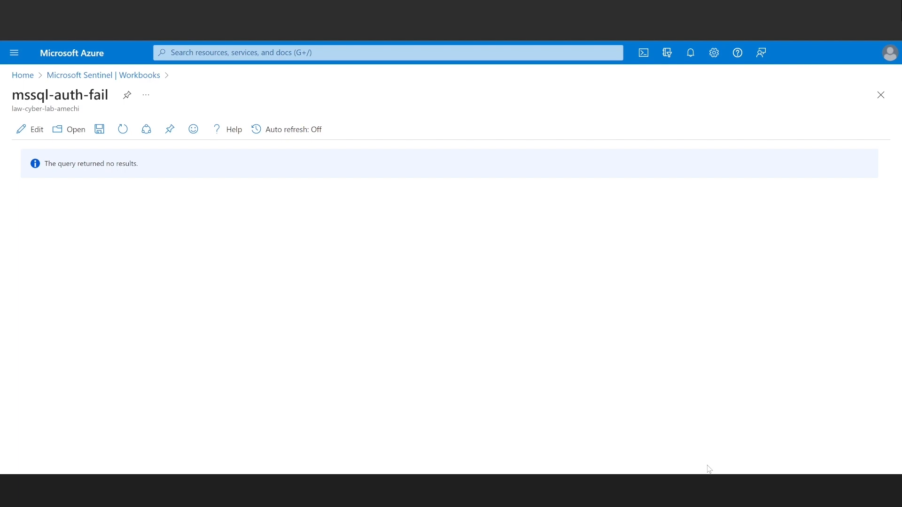
left_click(136, 75)
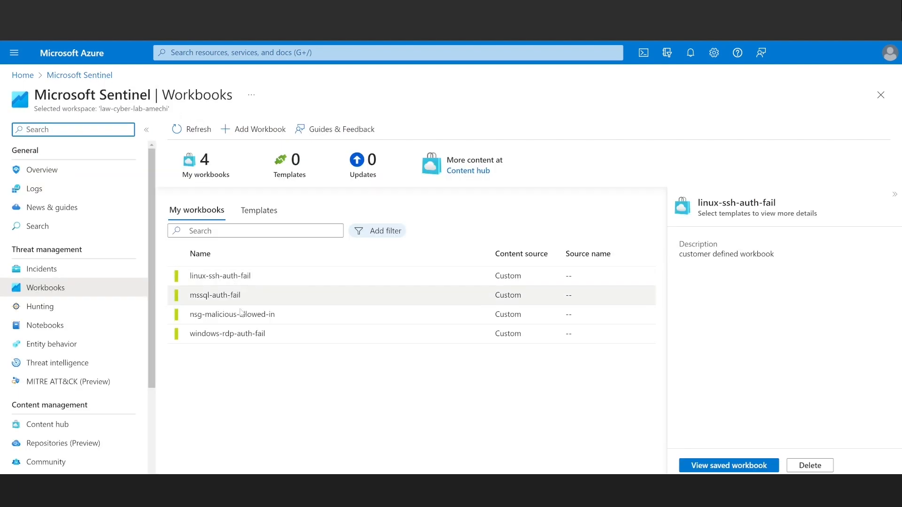
left_click(242, 314)
left_click(705, 464)
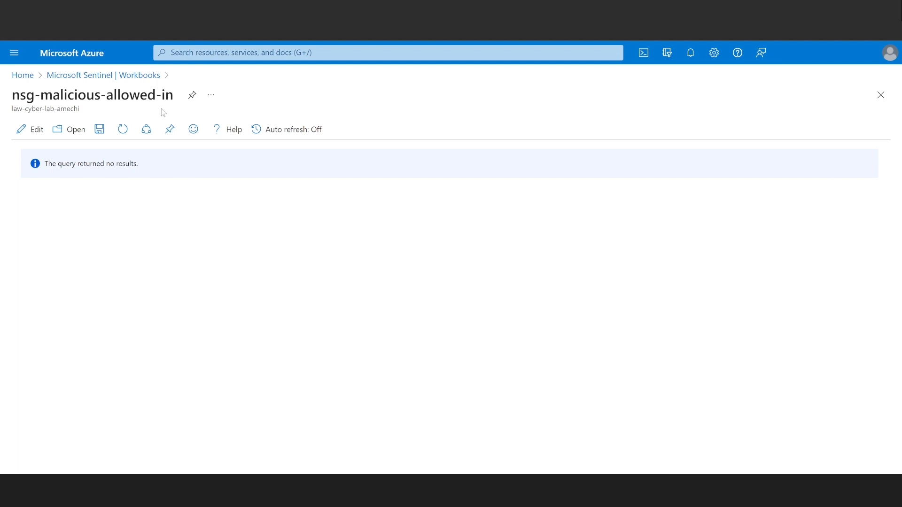
left_click(118, 75)
left_click(432, 331)
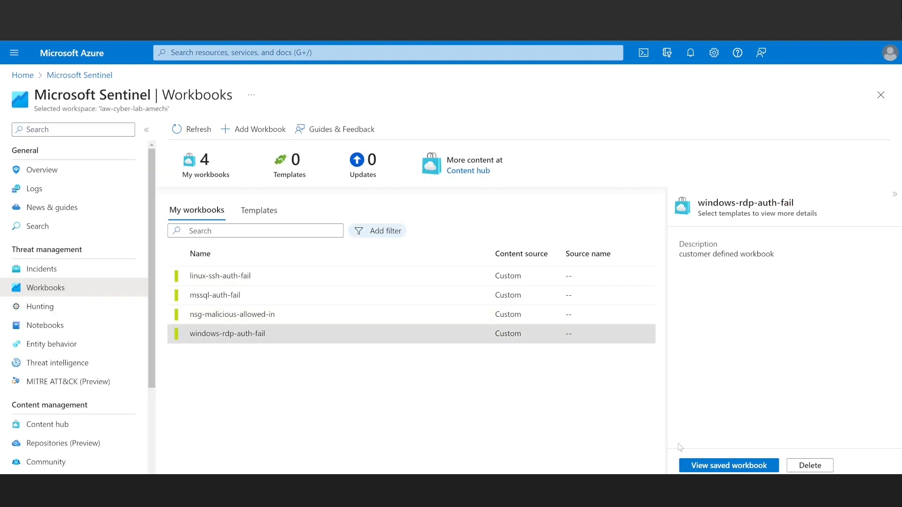
left_click(722, 466)
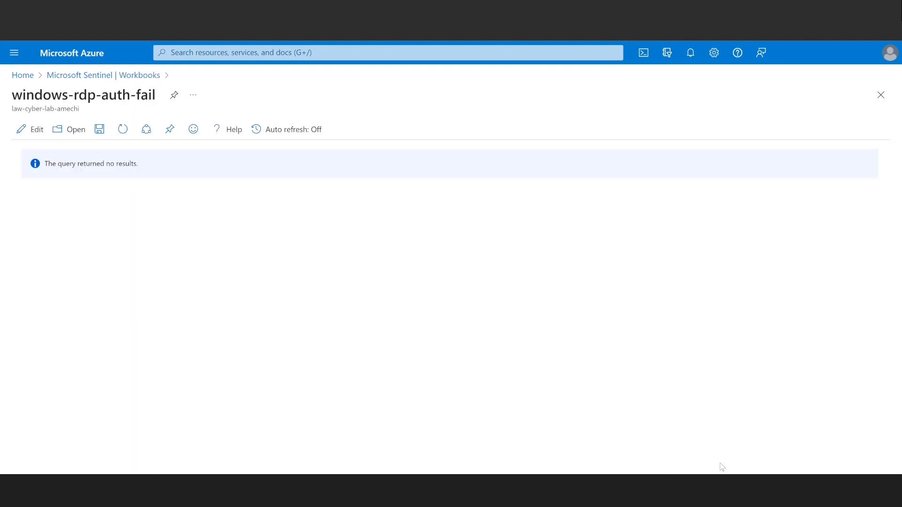